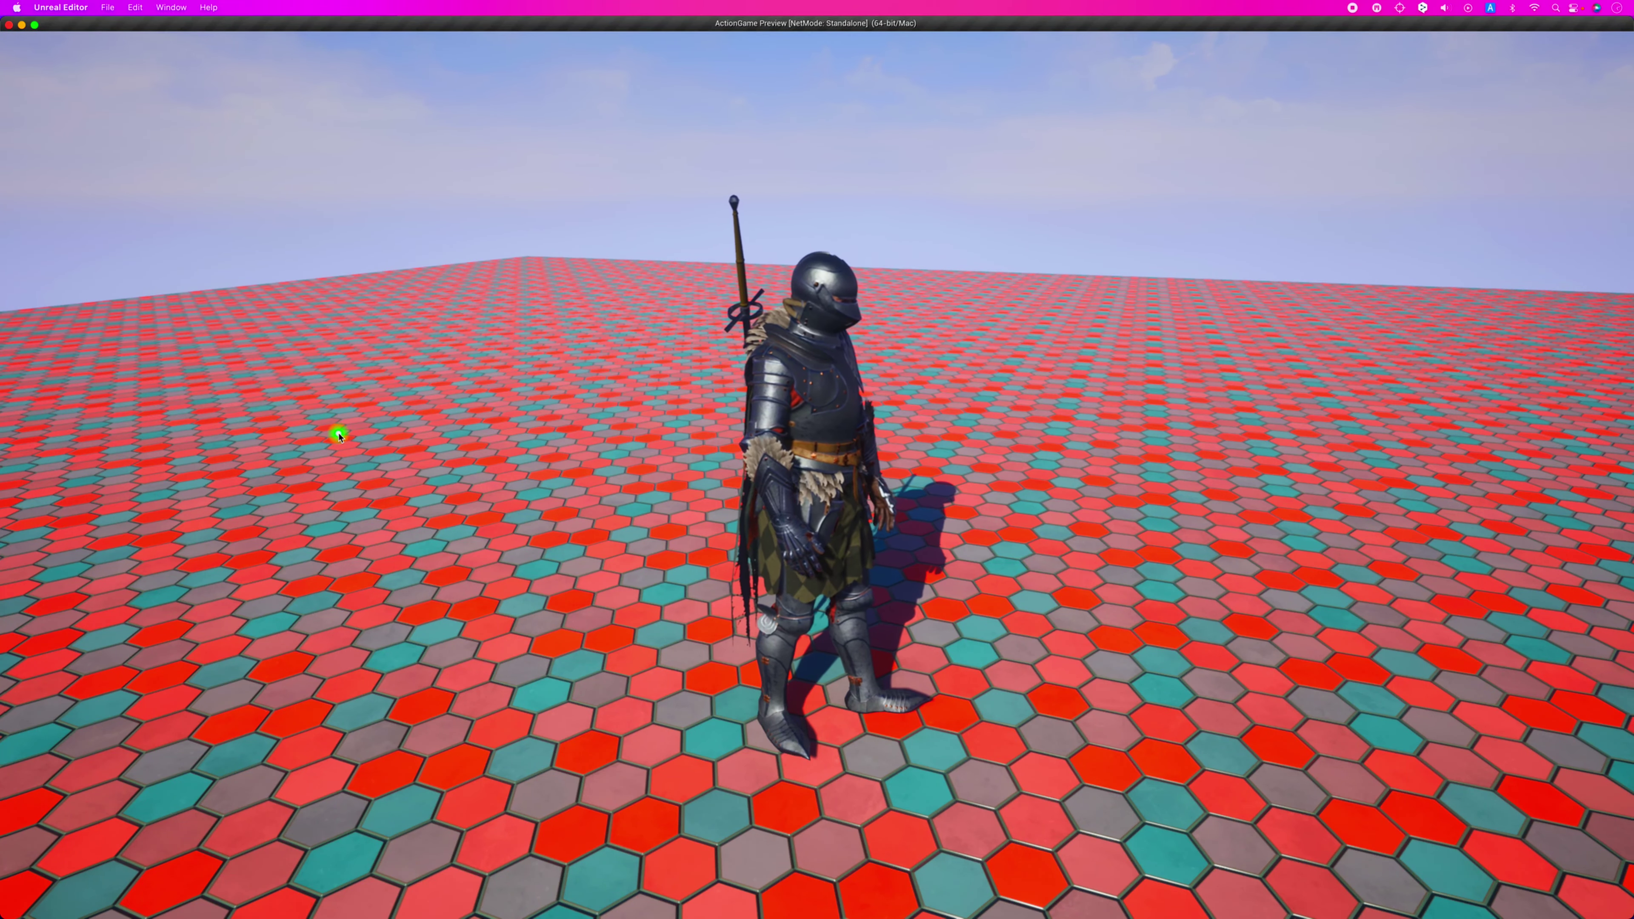
# Play-test the knight: draw the sword, perform an attack combo, and run around the level.
pyautogui.moveTo(339, 436); pyautogui.dragTo(361, 428)
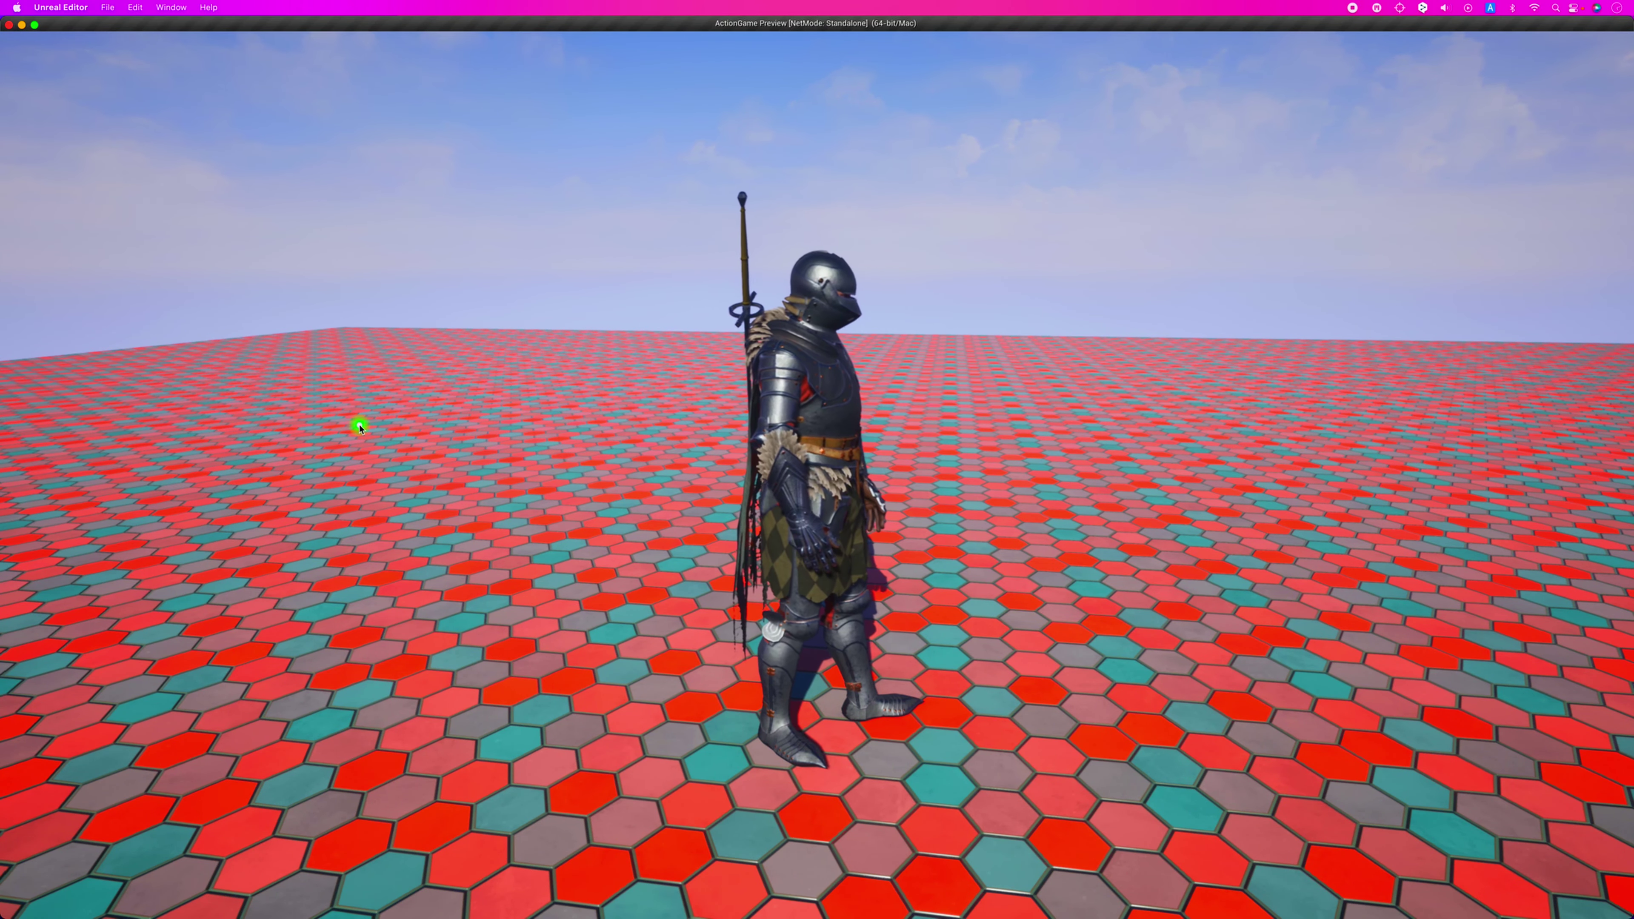
pyautogui.moveTo(360, 429)
pyautogui.mouseDown()
pyautogui.moveTo(317, 427)
pyautogui.moveTo(336, 430)
pyautogui.mouseUp()
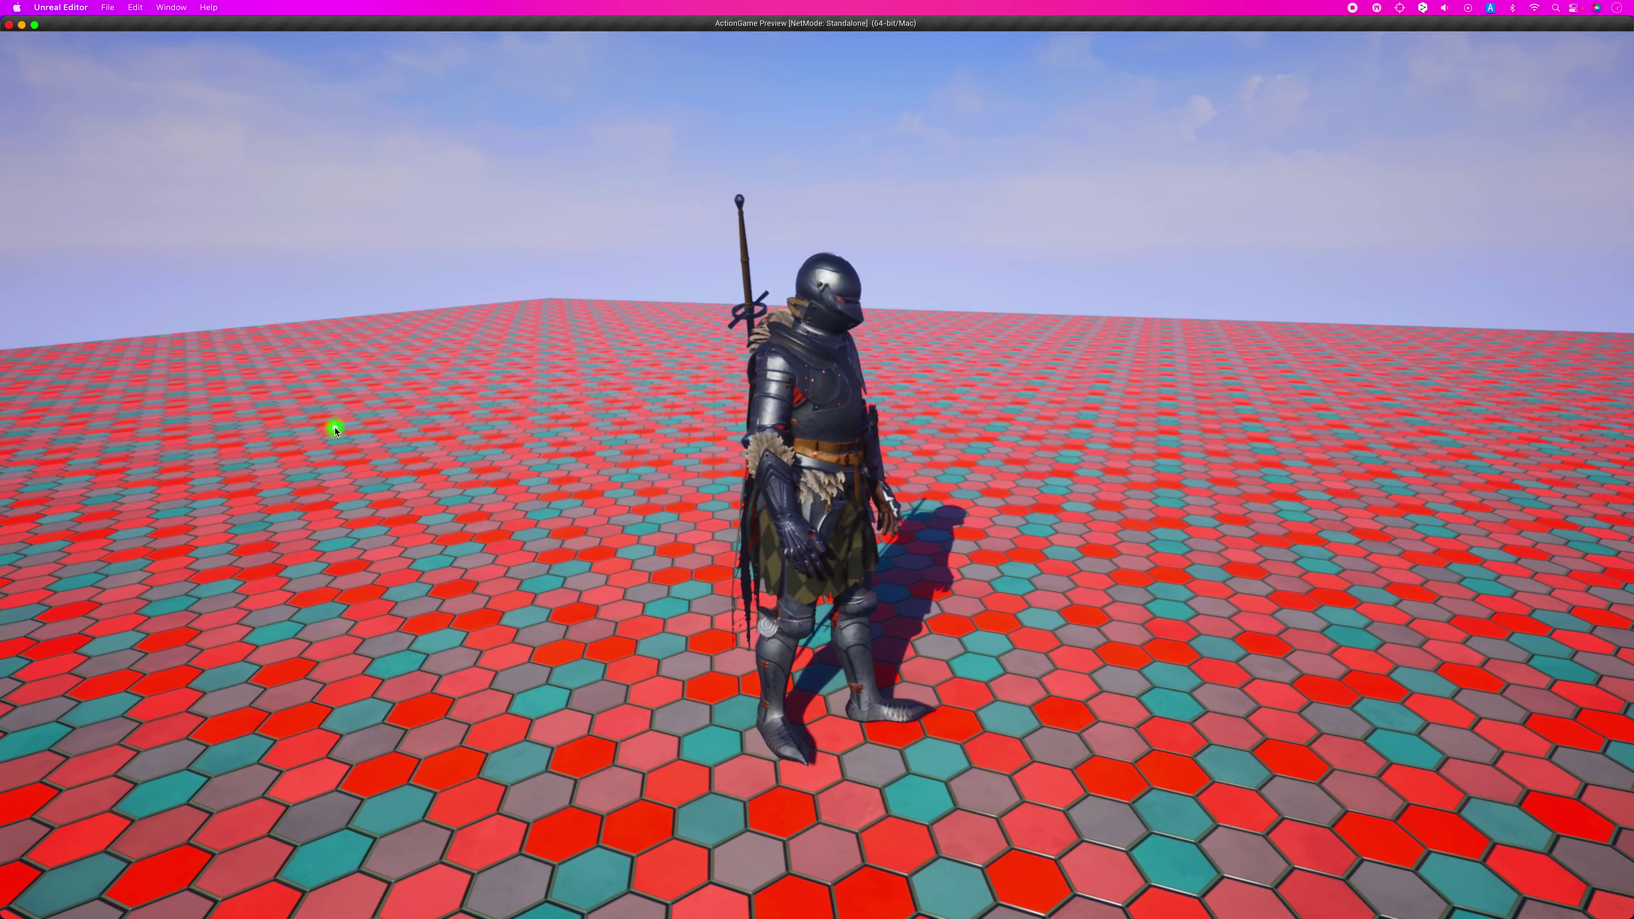
pyautogui.moveTo(336, 429); pyautogui.dragTo(335, 430)
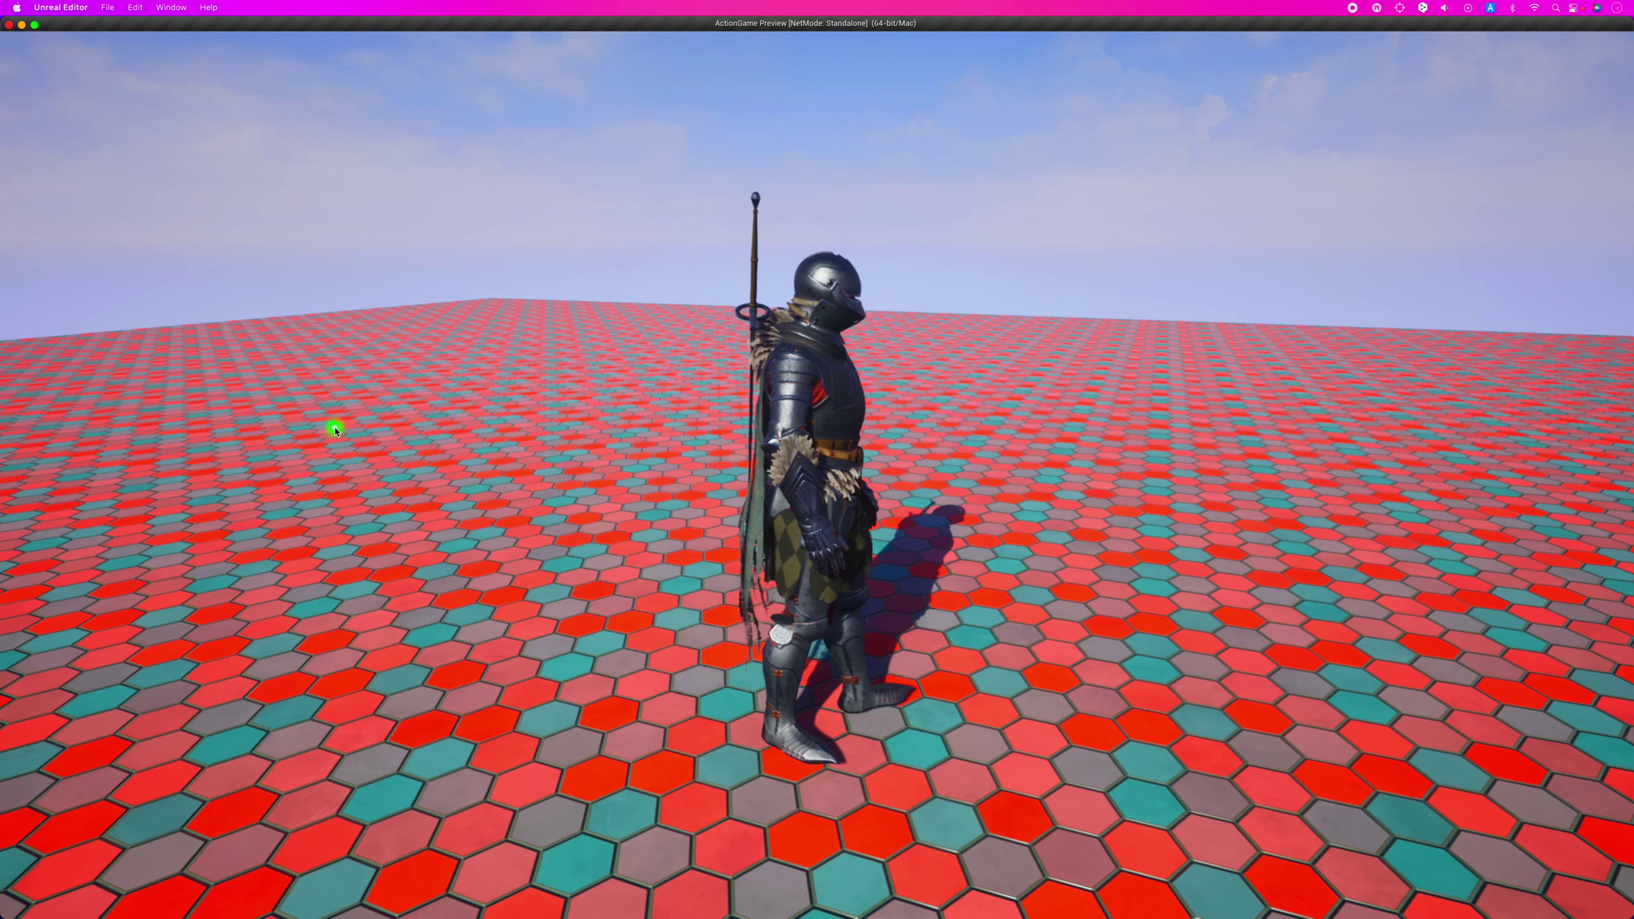
pyautogui.click(336, 429)
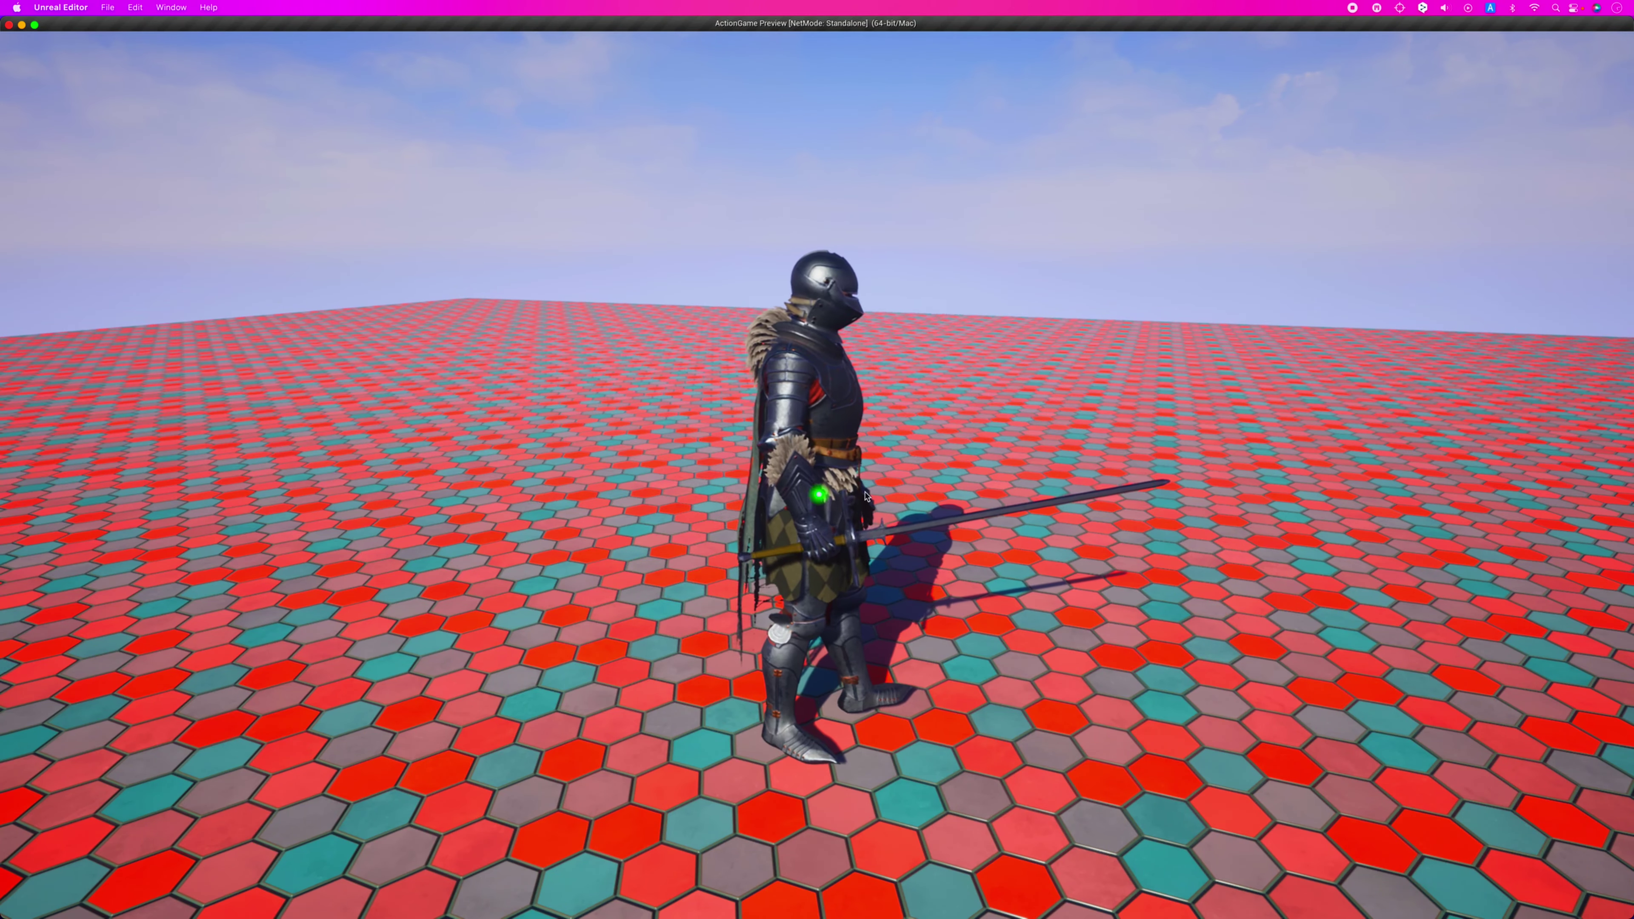
pyautogui.click(802, 557)
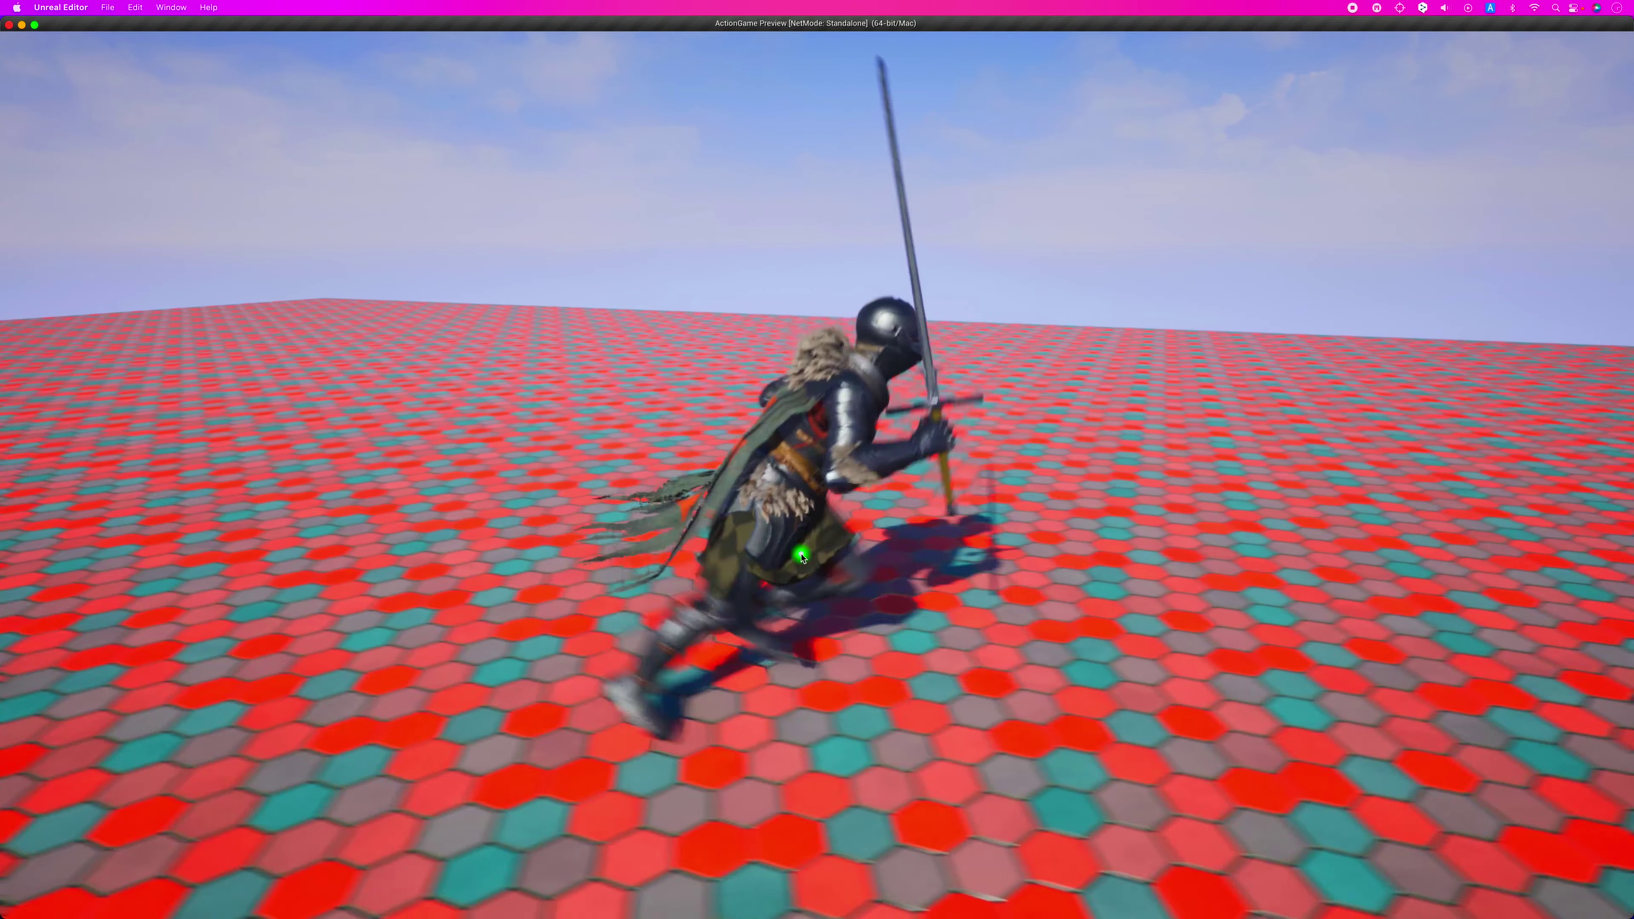
pyautogui.press('w')
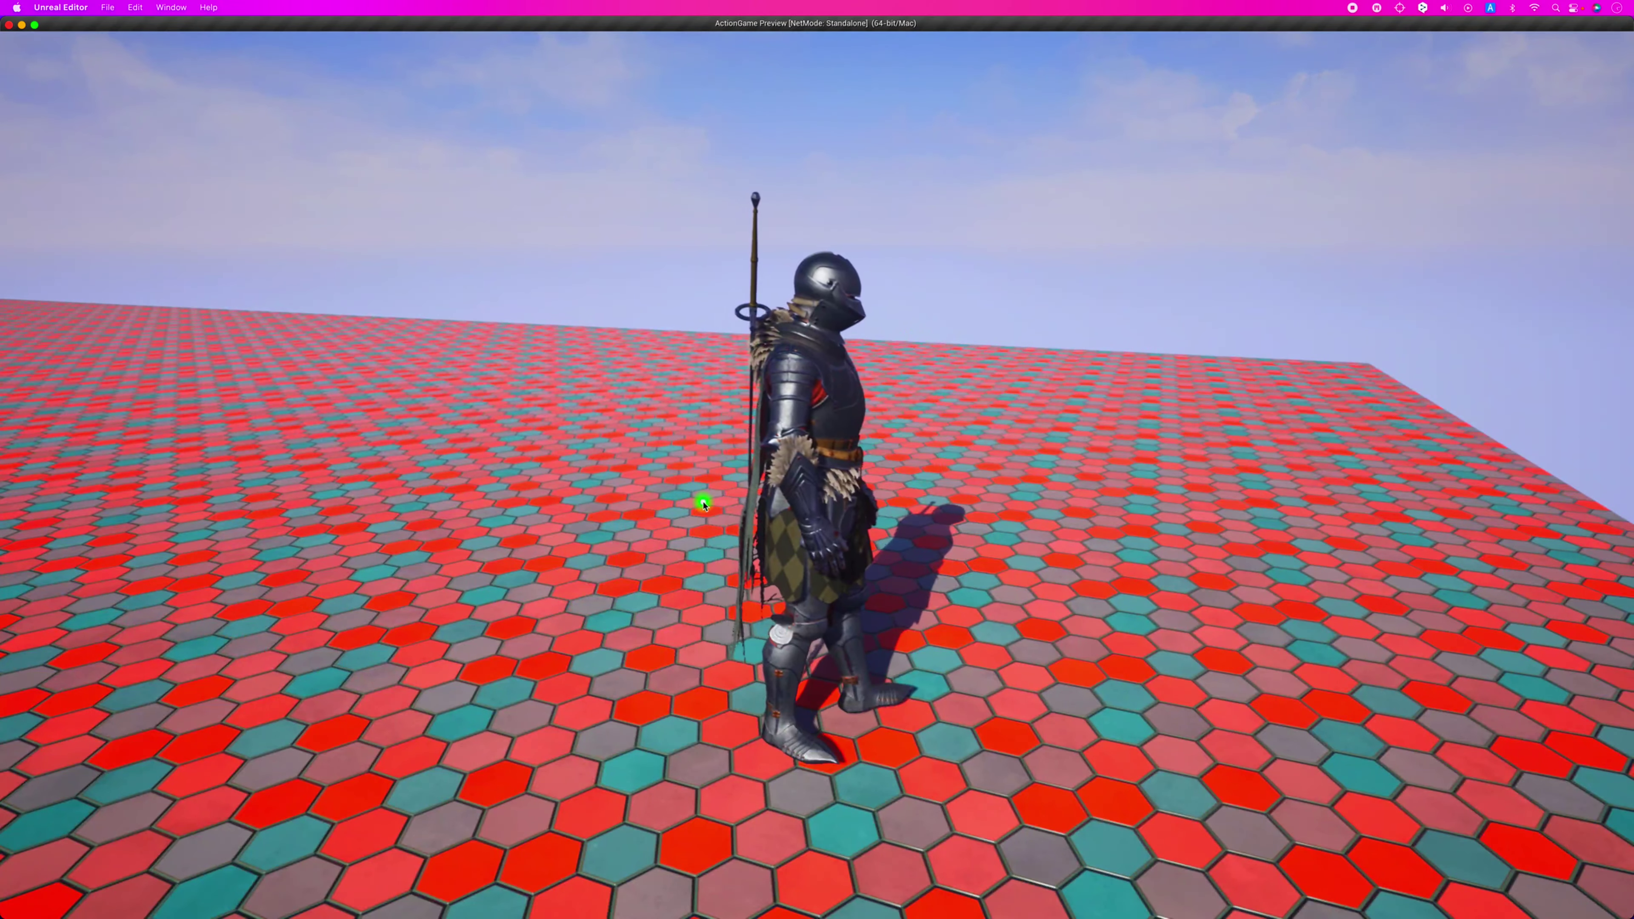
pyautogui.press('w')
pyautogui.press('s')
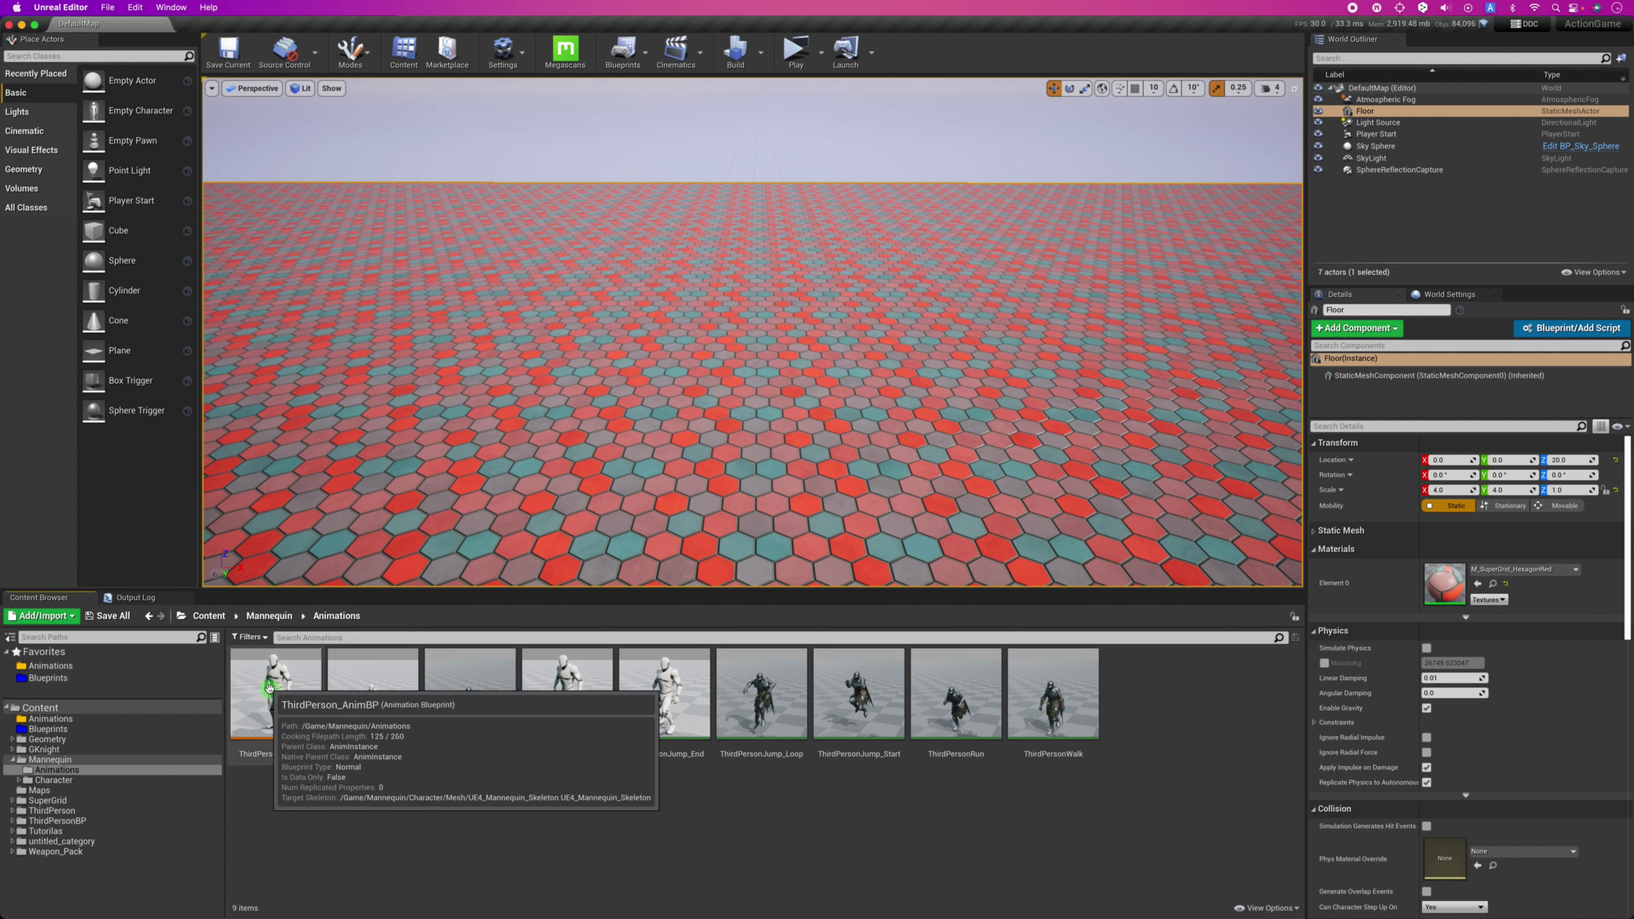
# Browse the third-person animation assets, then list the favourite Animations folder and select BS_IdleWalkRun.
pyautogui.click(385, 738)
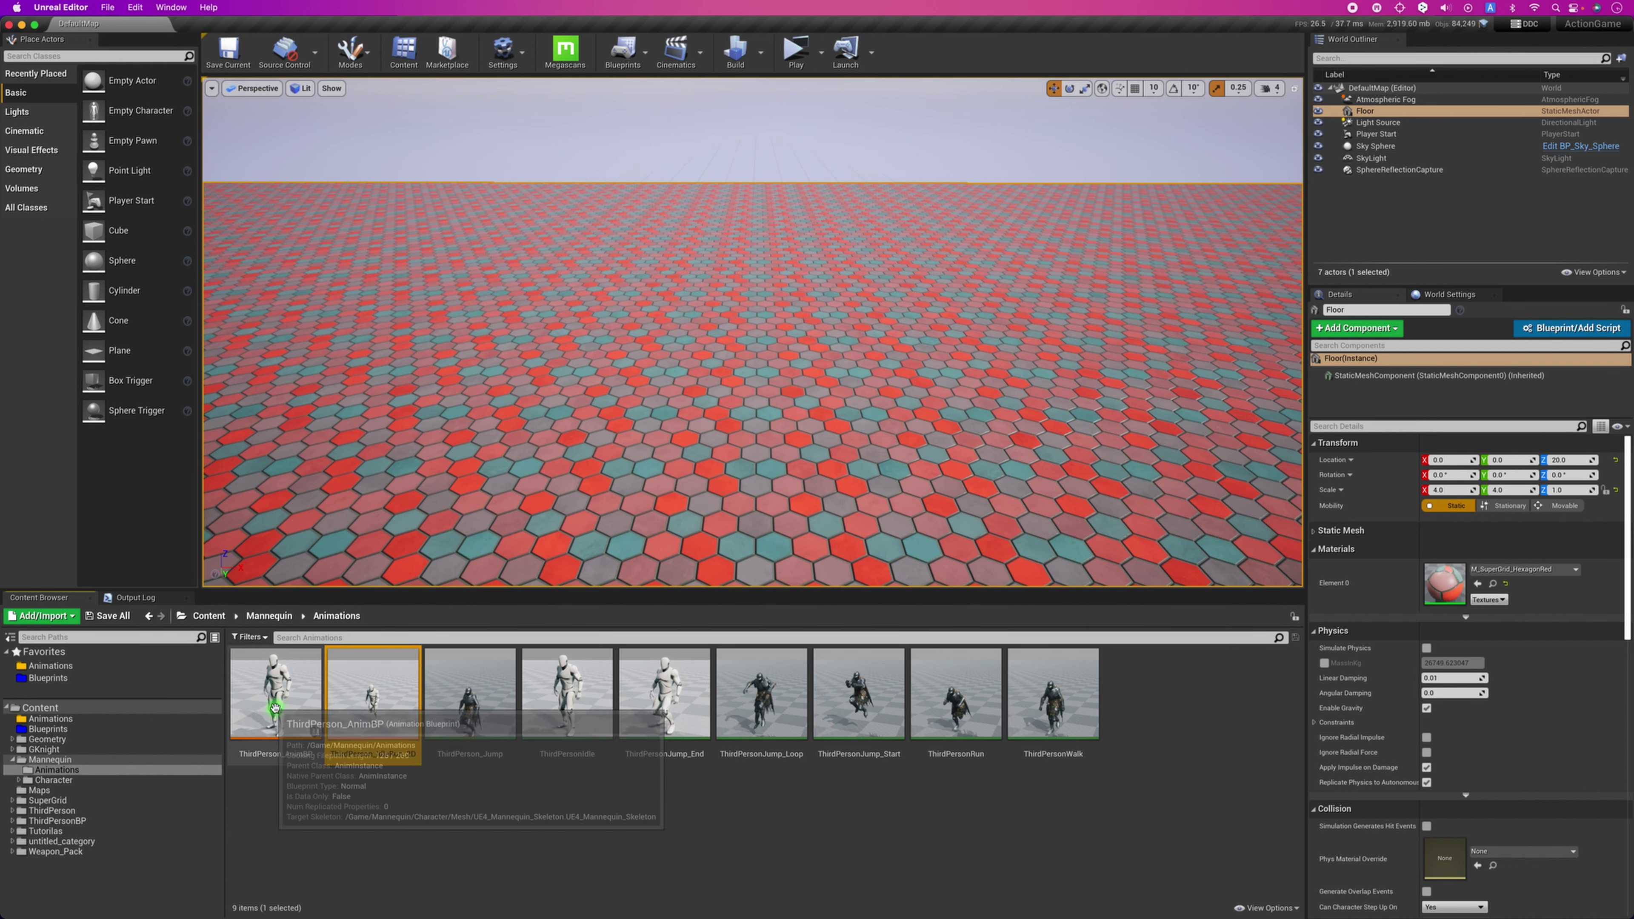
pyautogui.click(276, 694)
pyautogui.click(92, 668)
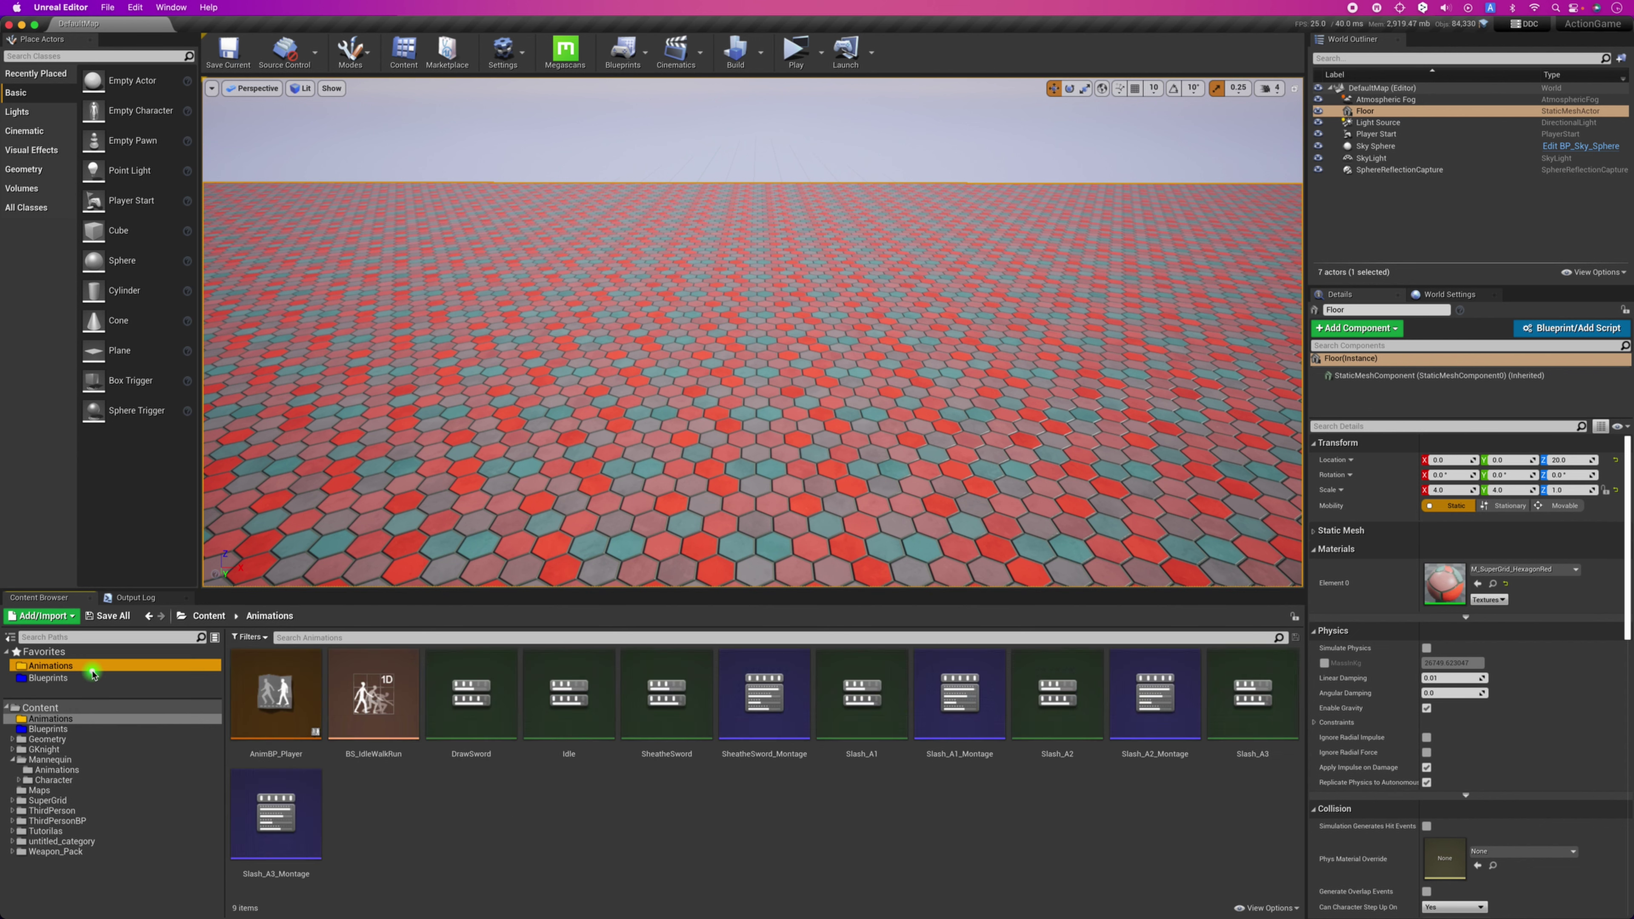
pyautogui.click(270, 701)
pyautogui.click(372, 710)
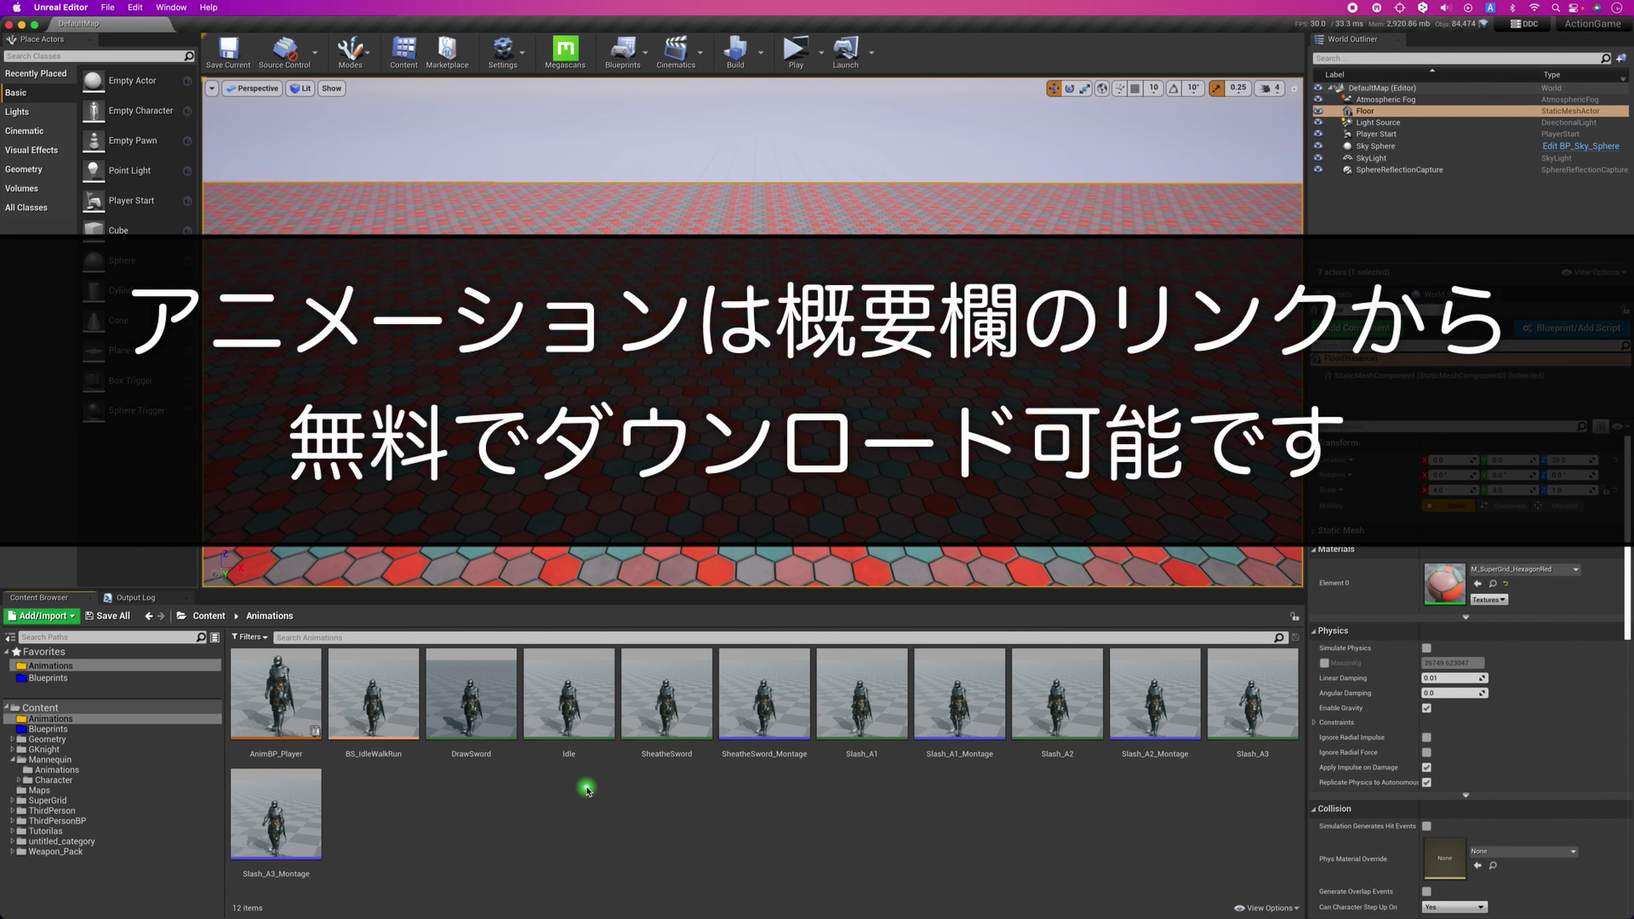
pyautogui.doubleClick(568, 692)
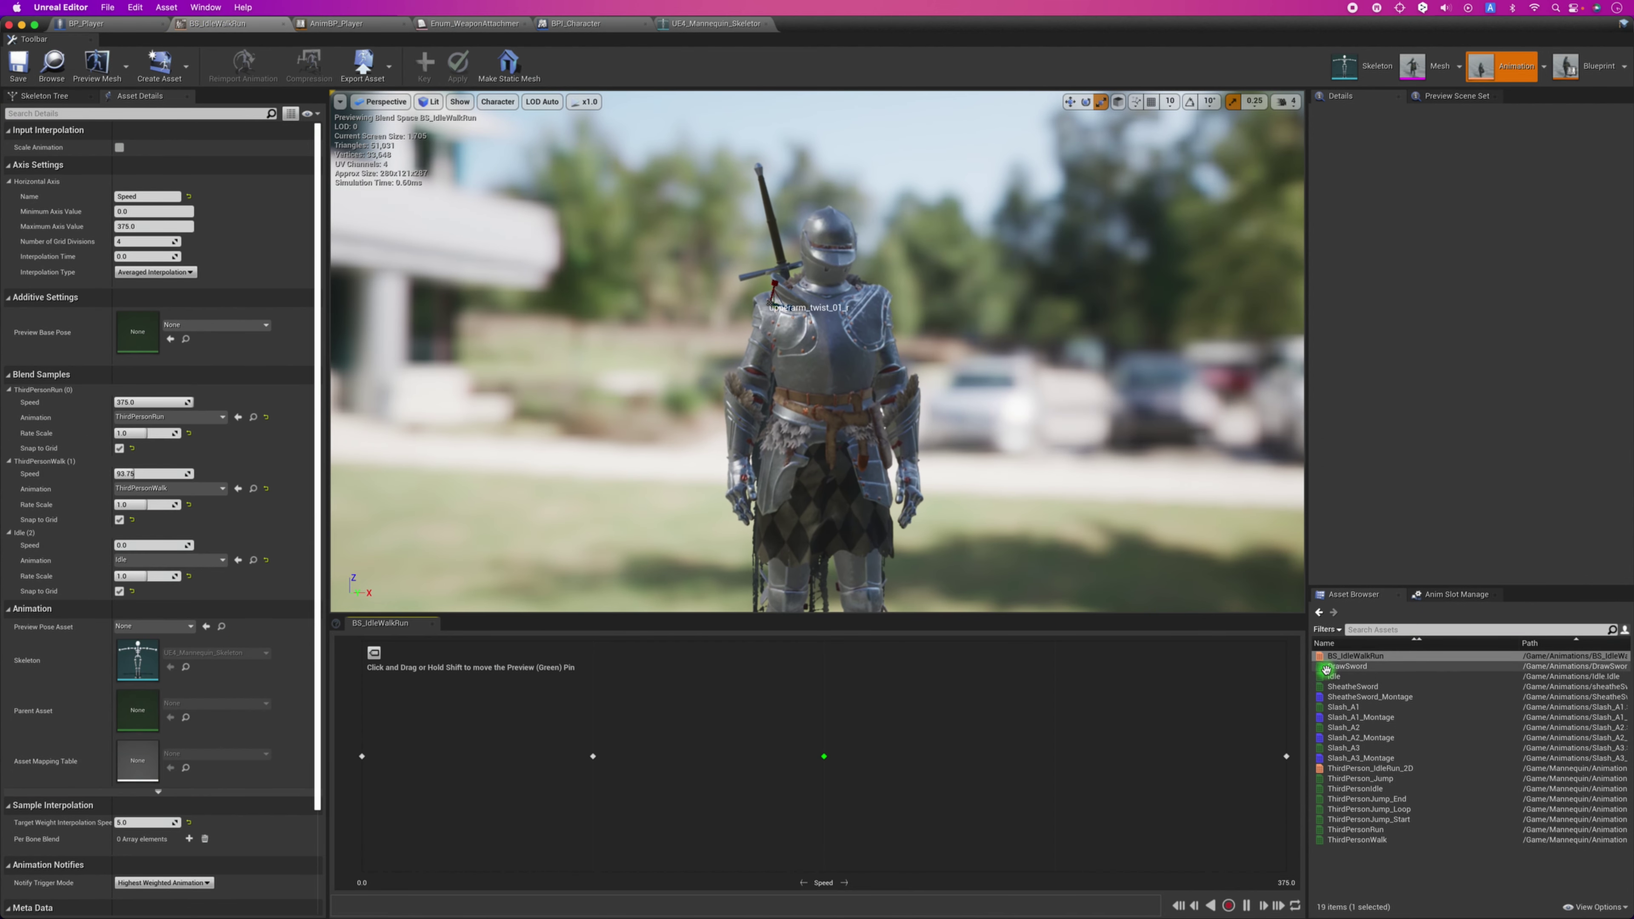
pyautogui.click(53, 71)
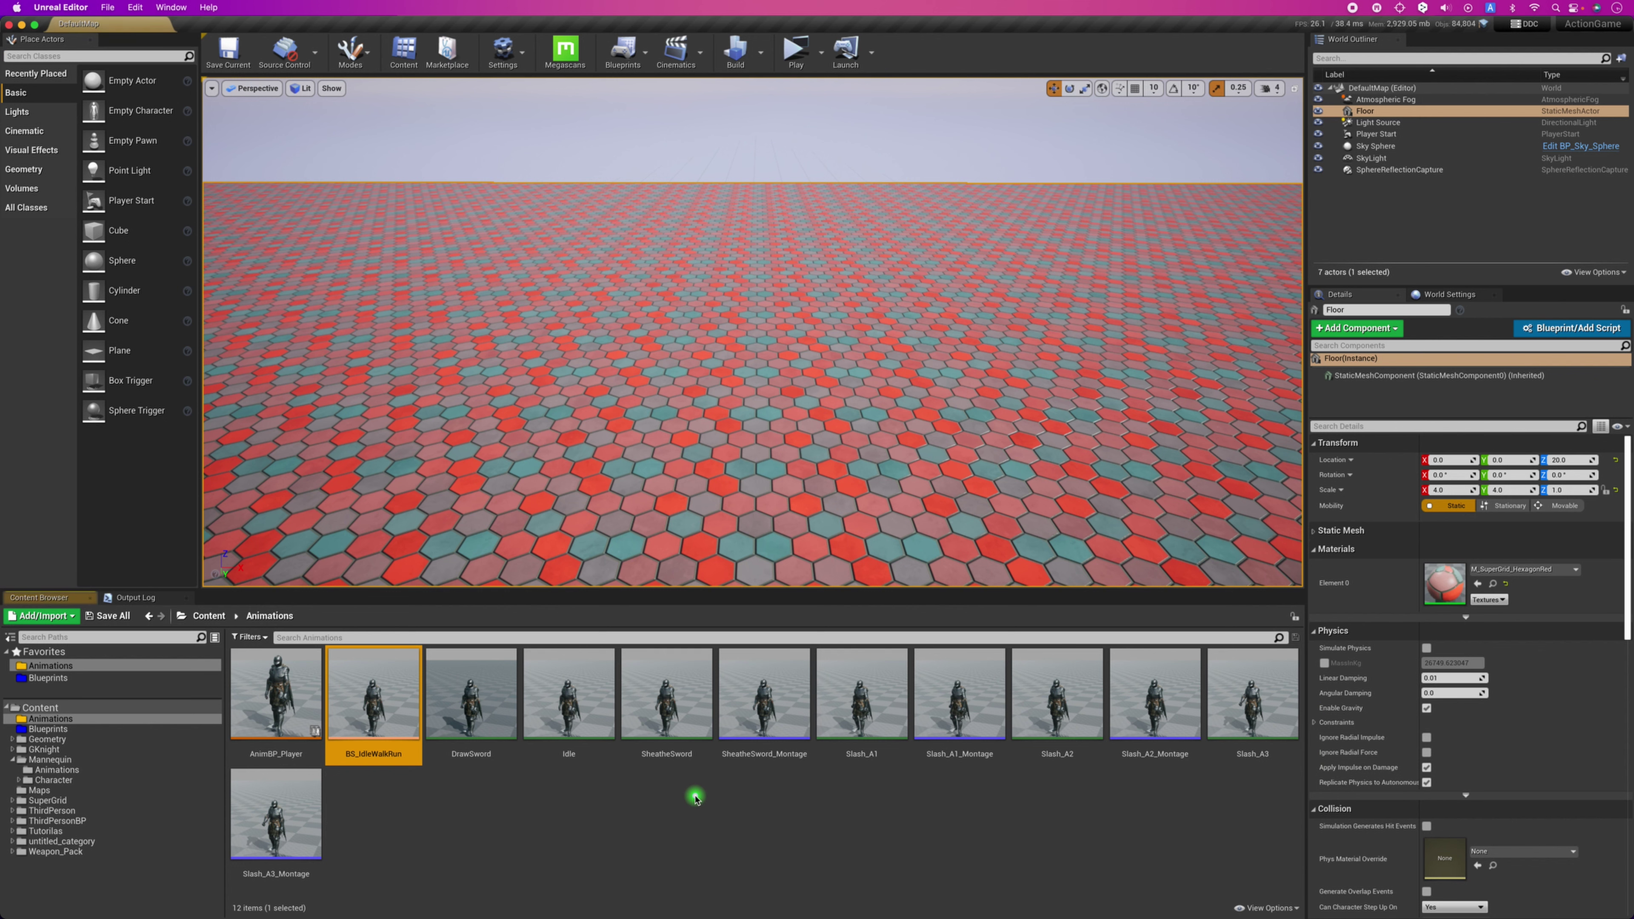
pyautogui.click(657, 760)
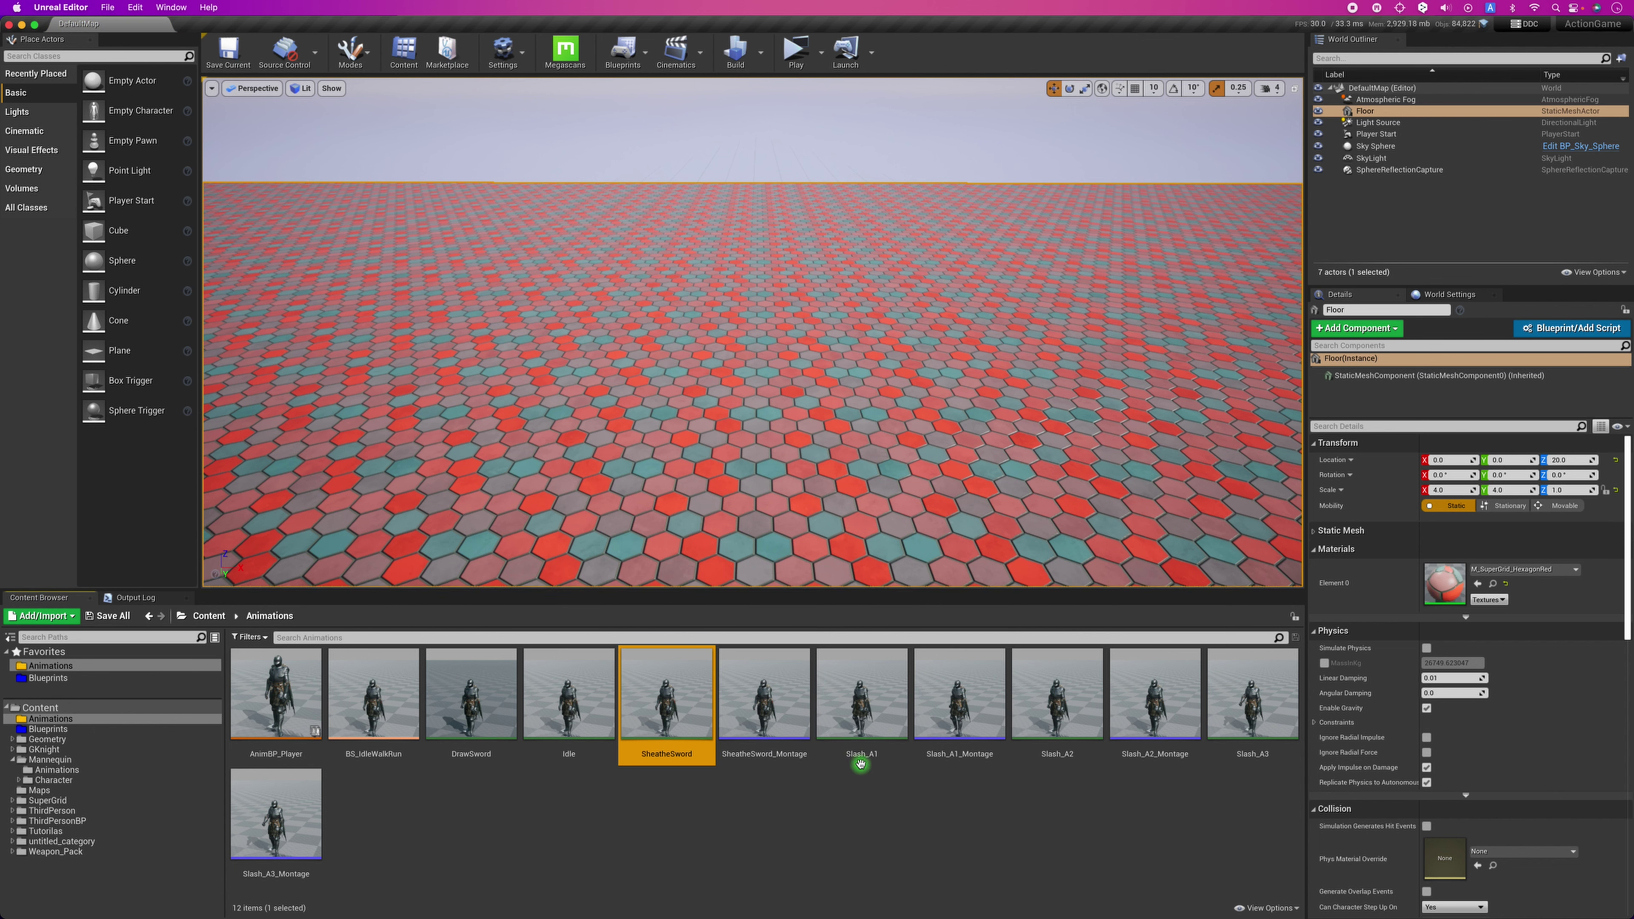
pyautogui.click(861, 764)
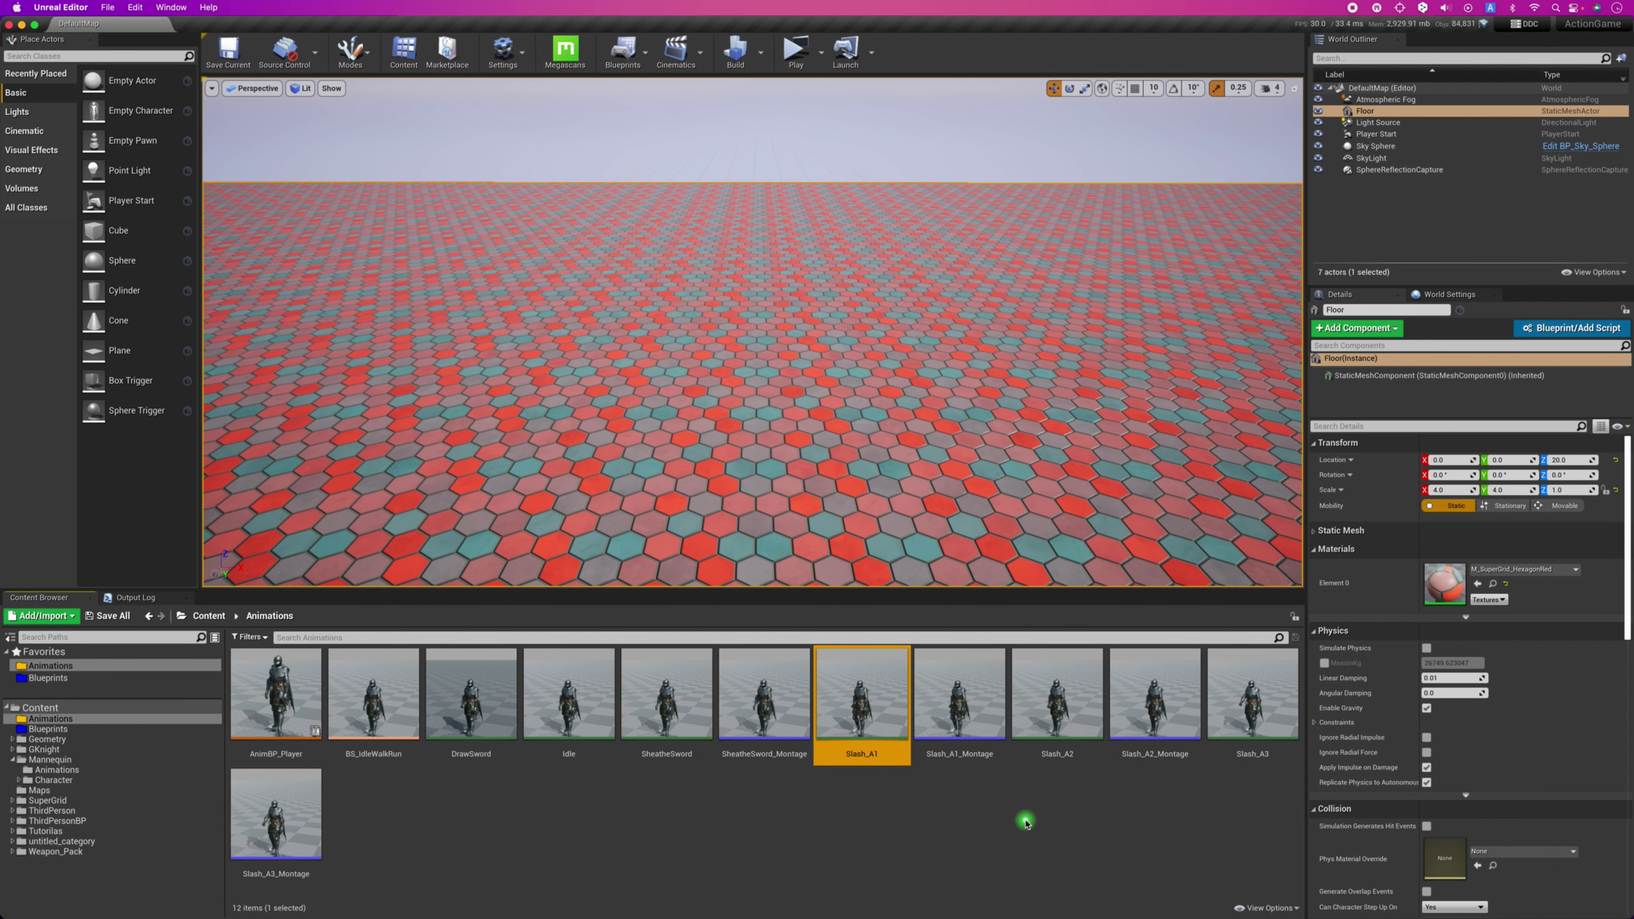
pyautogui.click(872, 804)
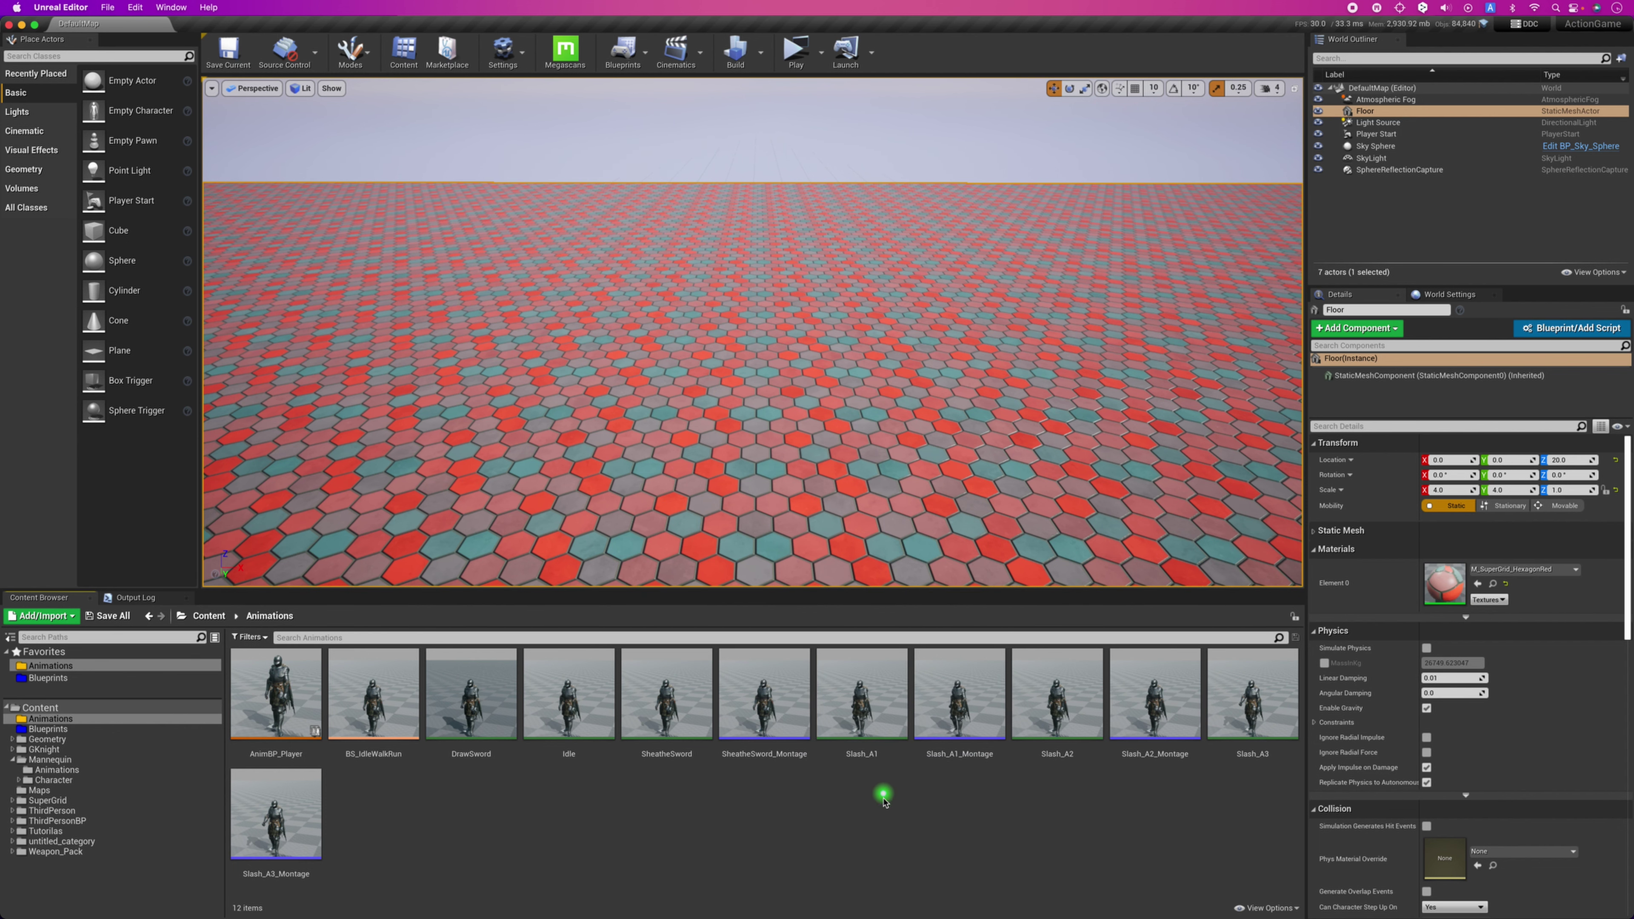
pyautogui.doubleClick(861, 694)
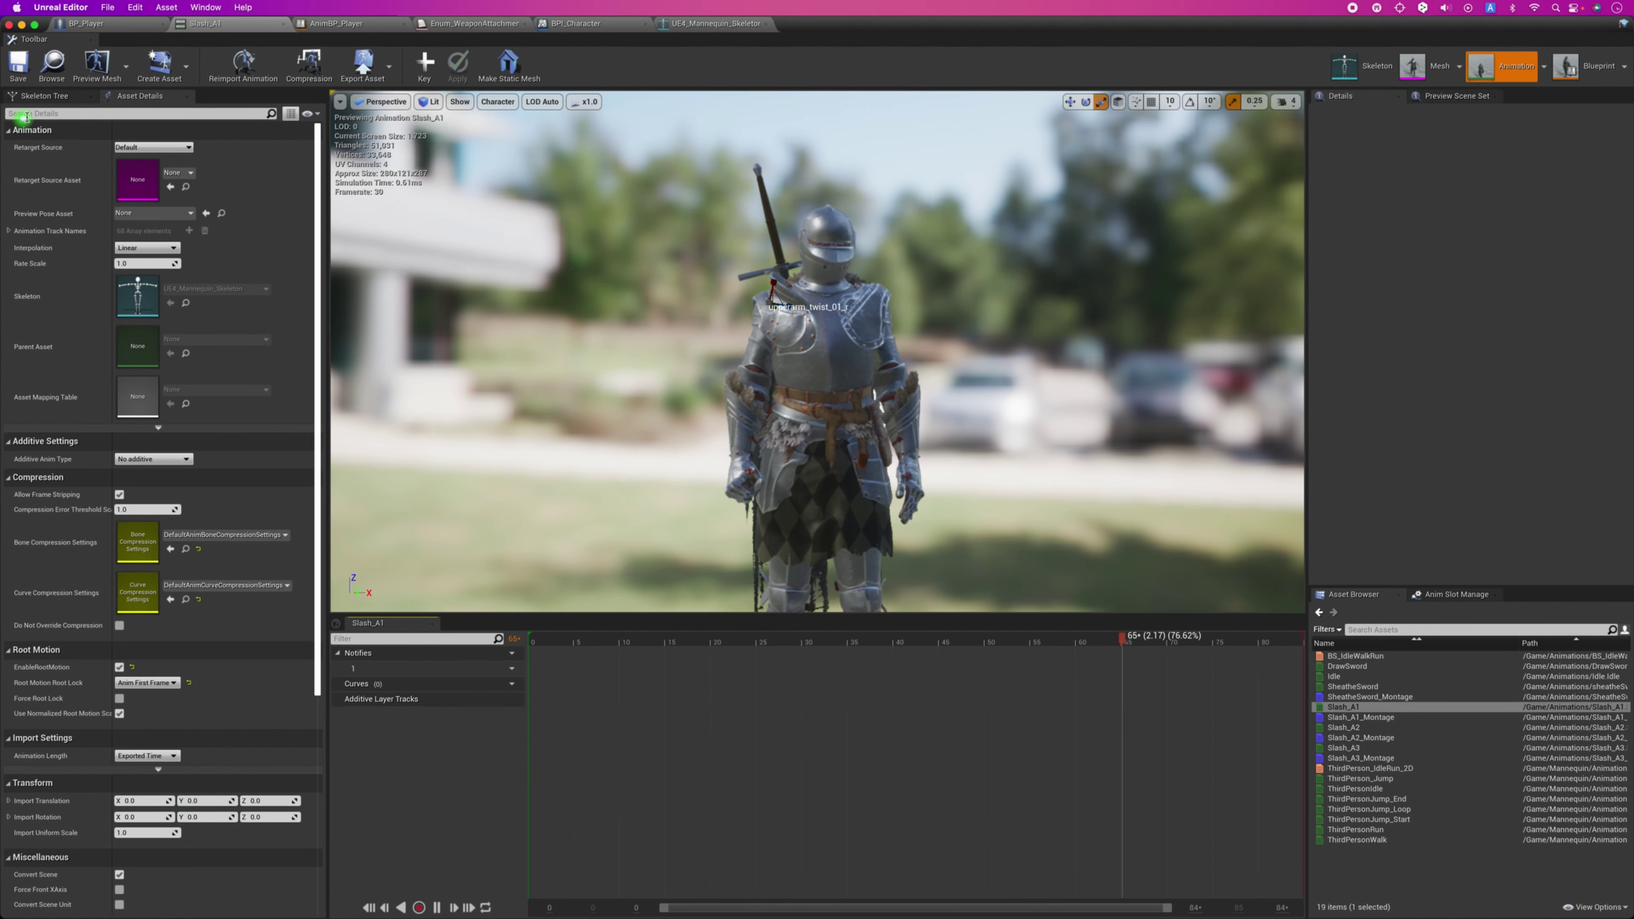
pyautogui.click(45, 96)
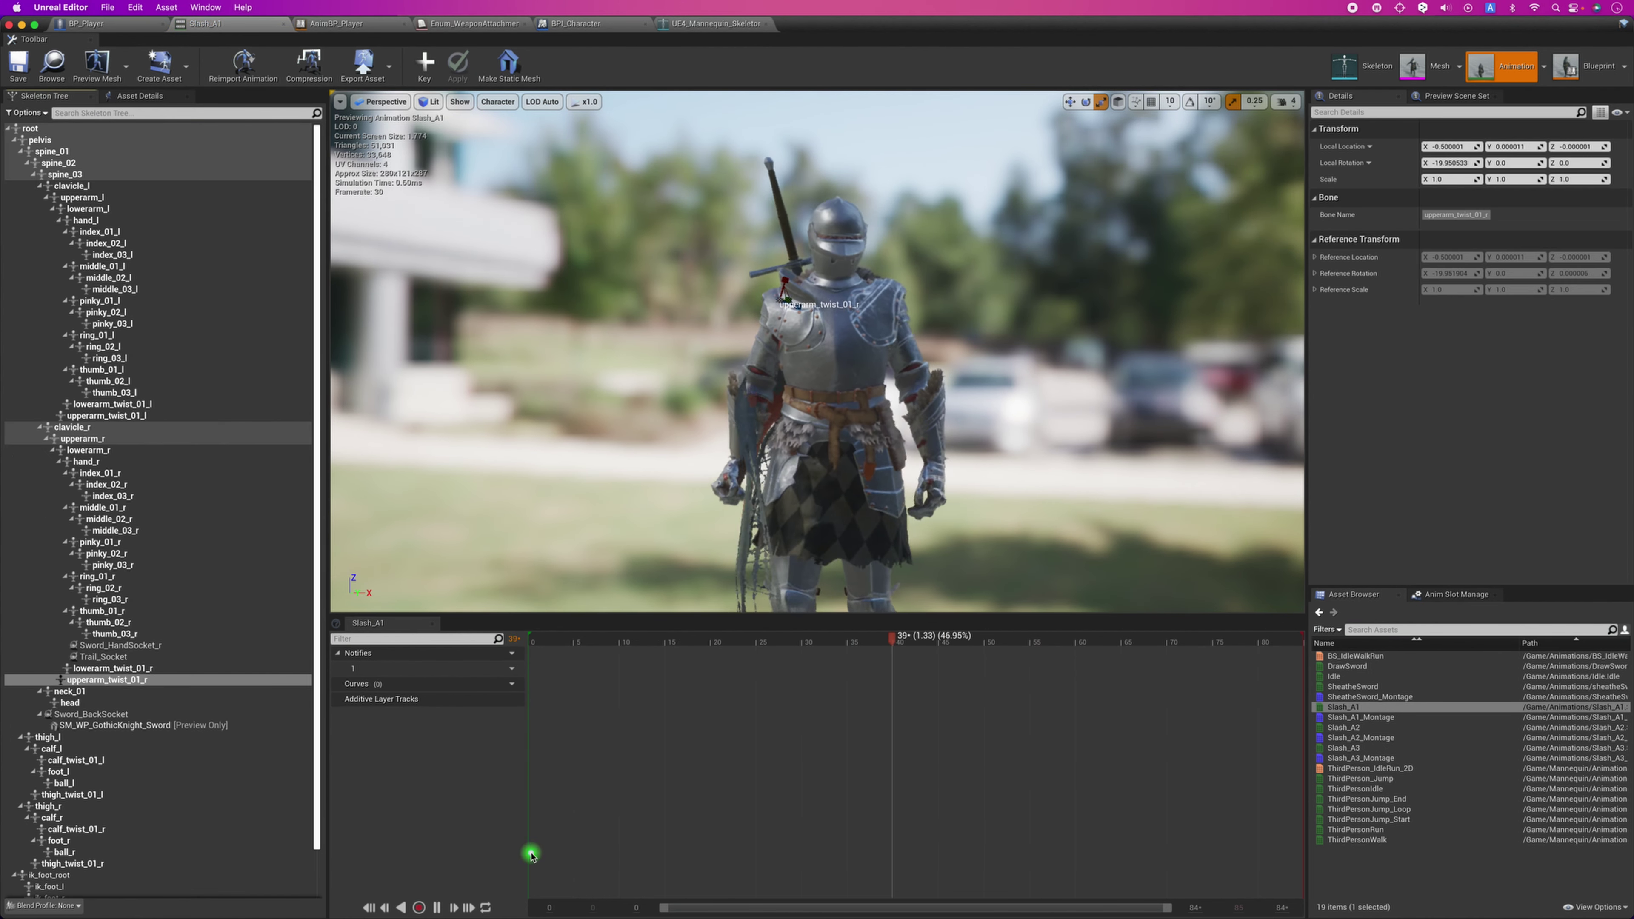
pyautogui.click(441, 909)
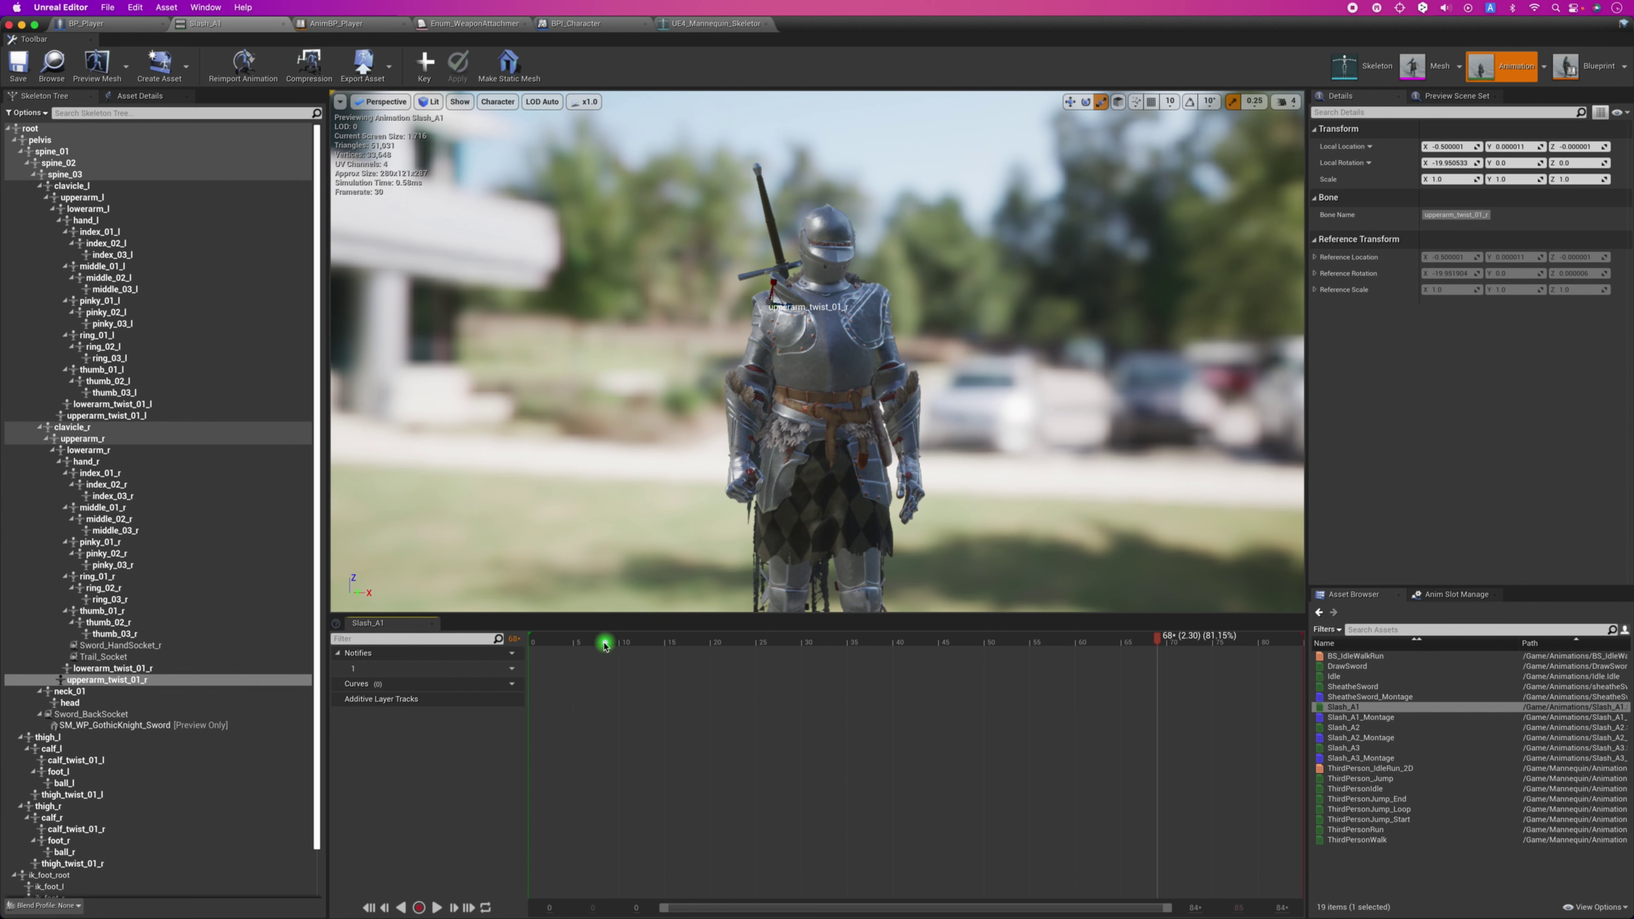
pyautogui.moveTo(583, 652); pyautogui.dragTo(556, 645)
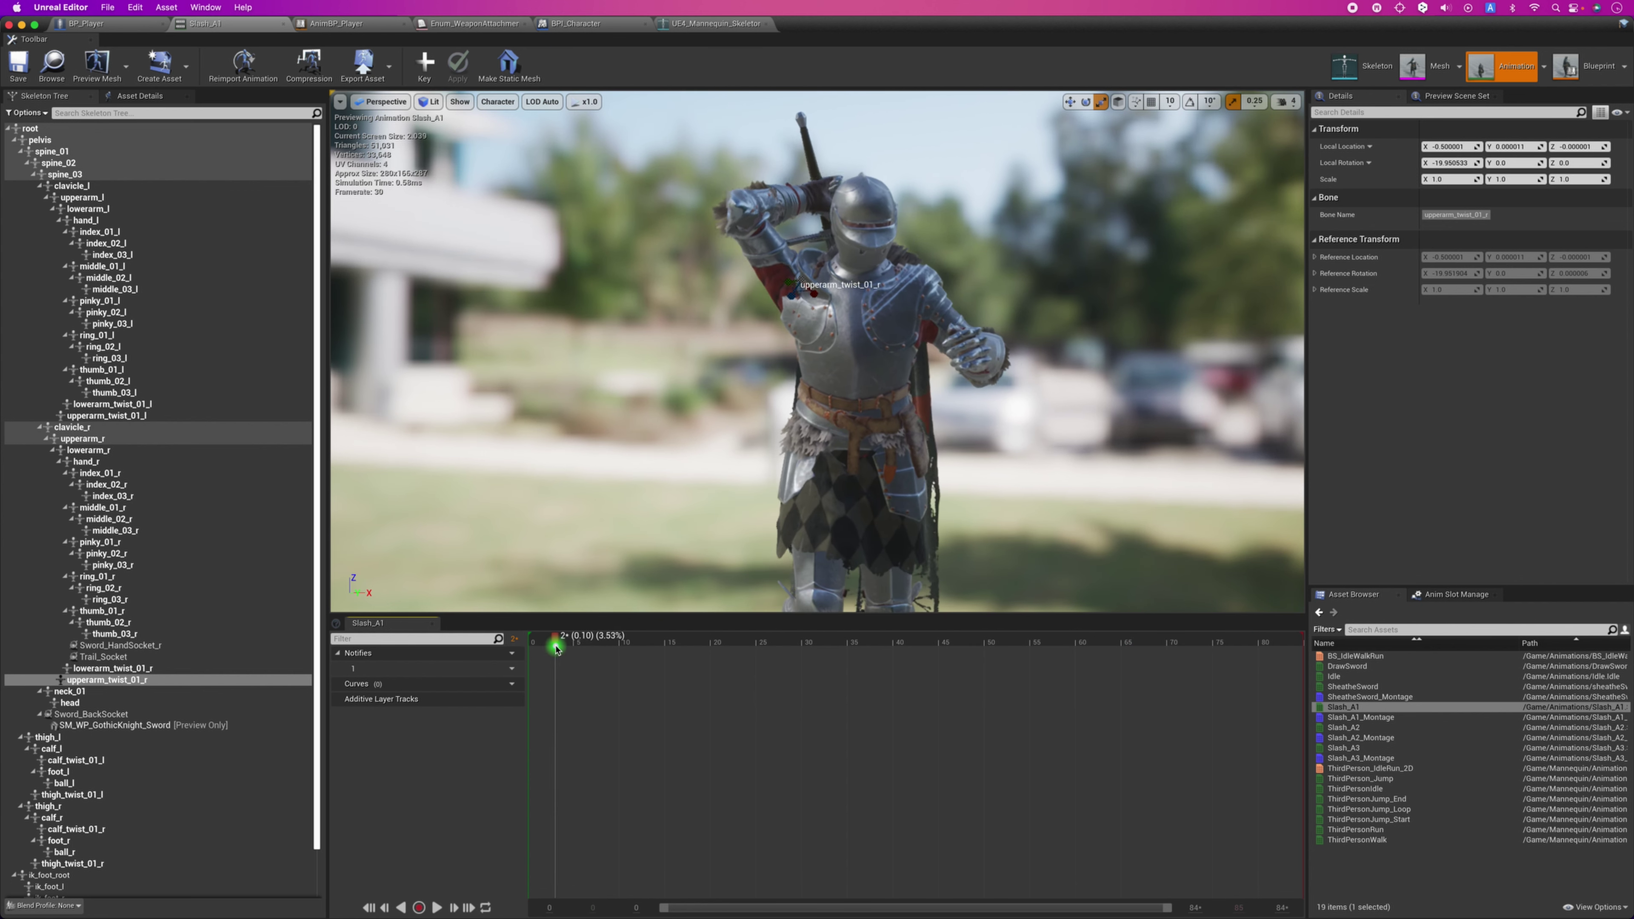
pyautogui.moveTo(747, 365); pyautogui.dragTo(747, 365)
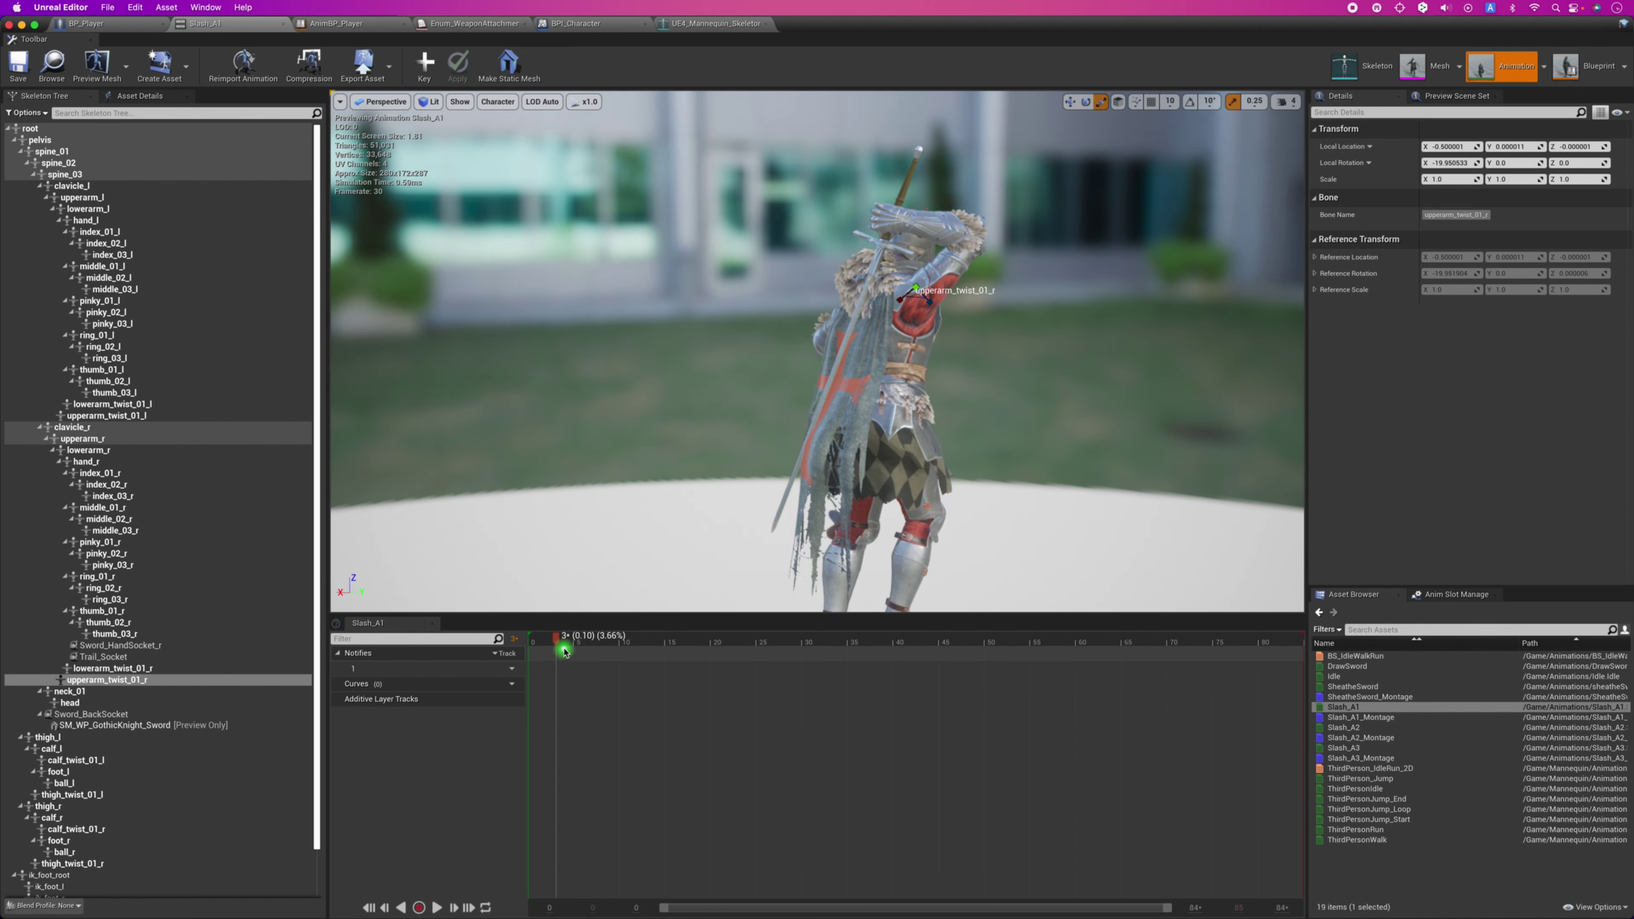
pyautogui.click(87, 174)
pyautogui.rightClick(86, 174)
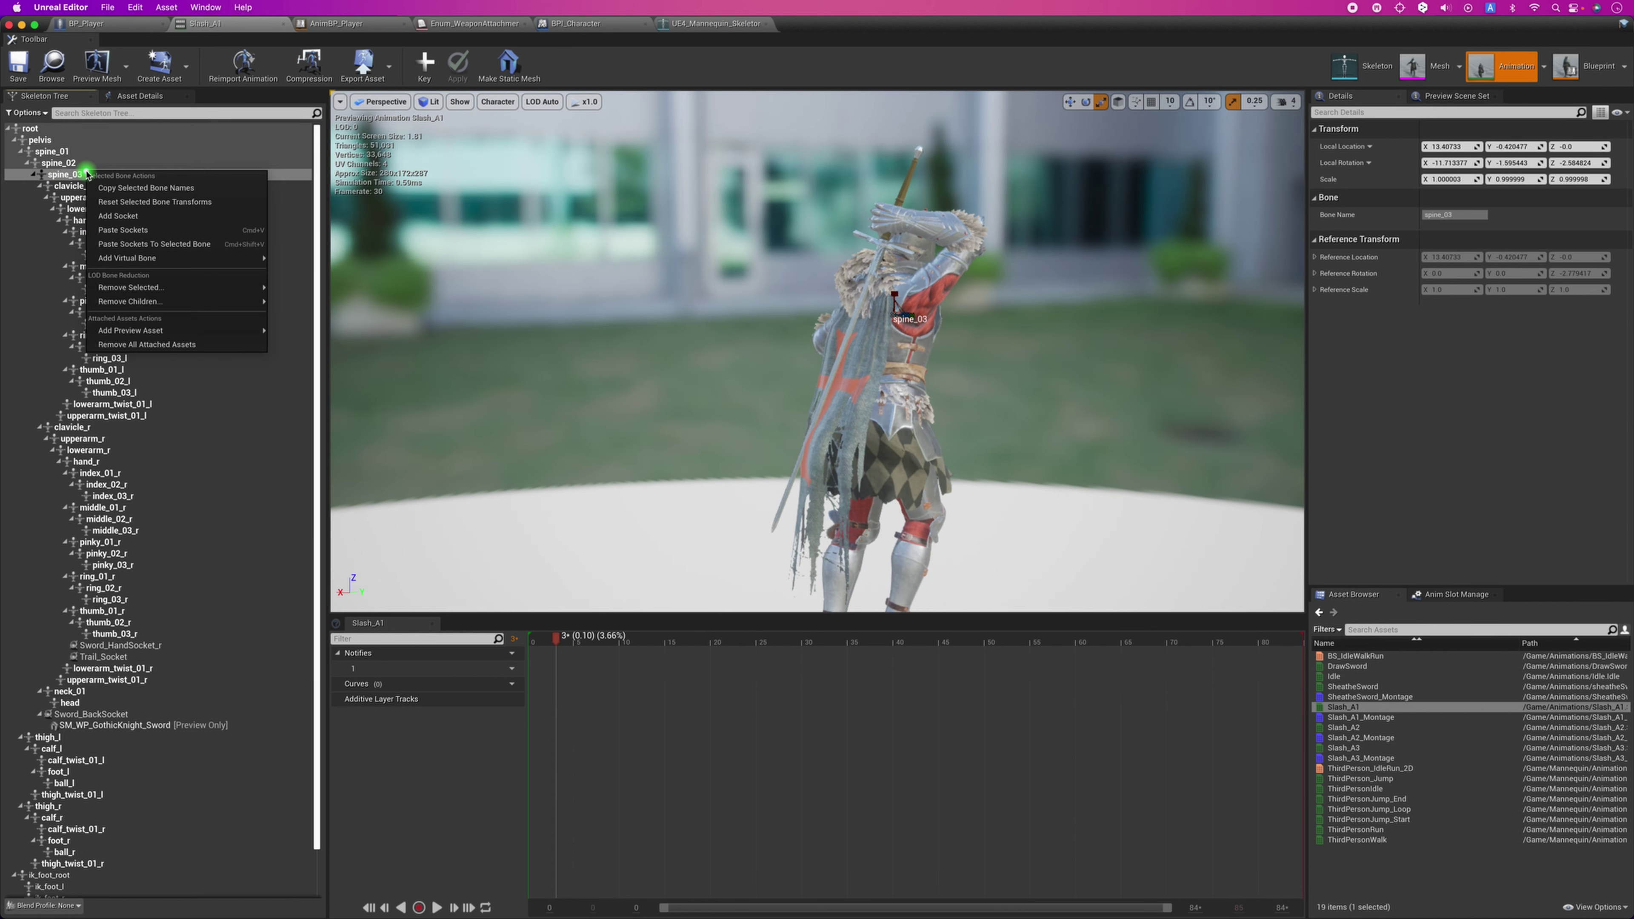
pyautogui.click(146, 460)
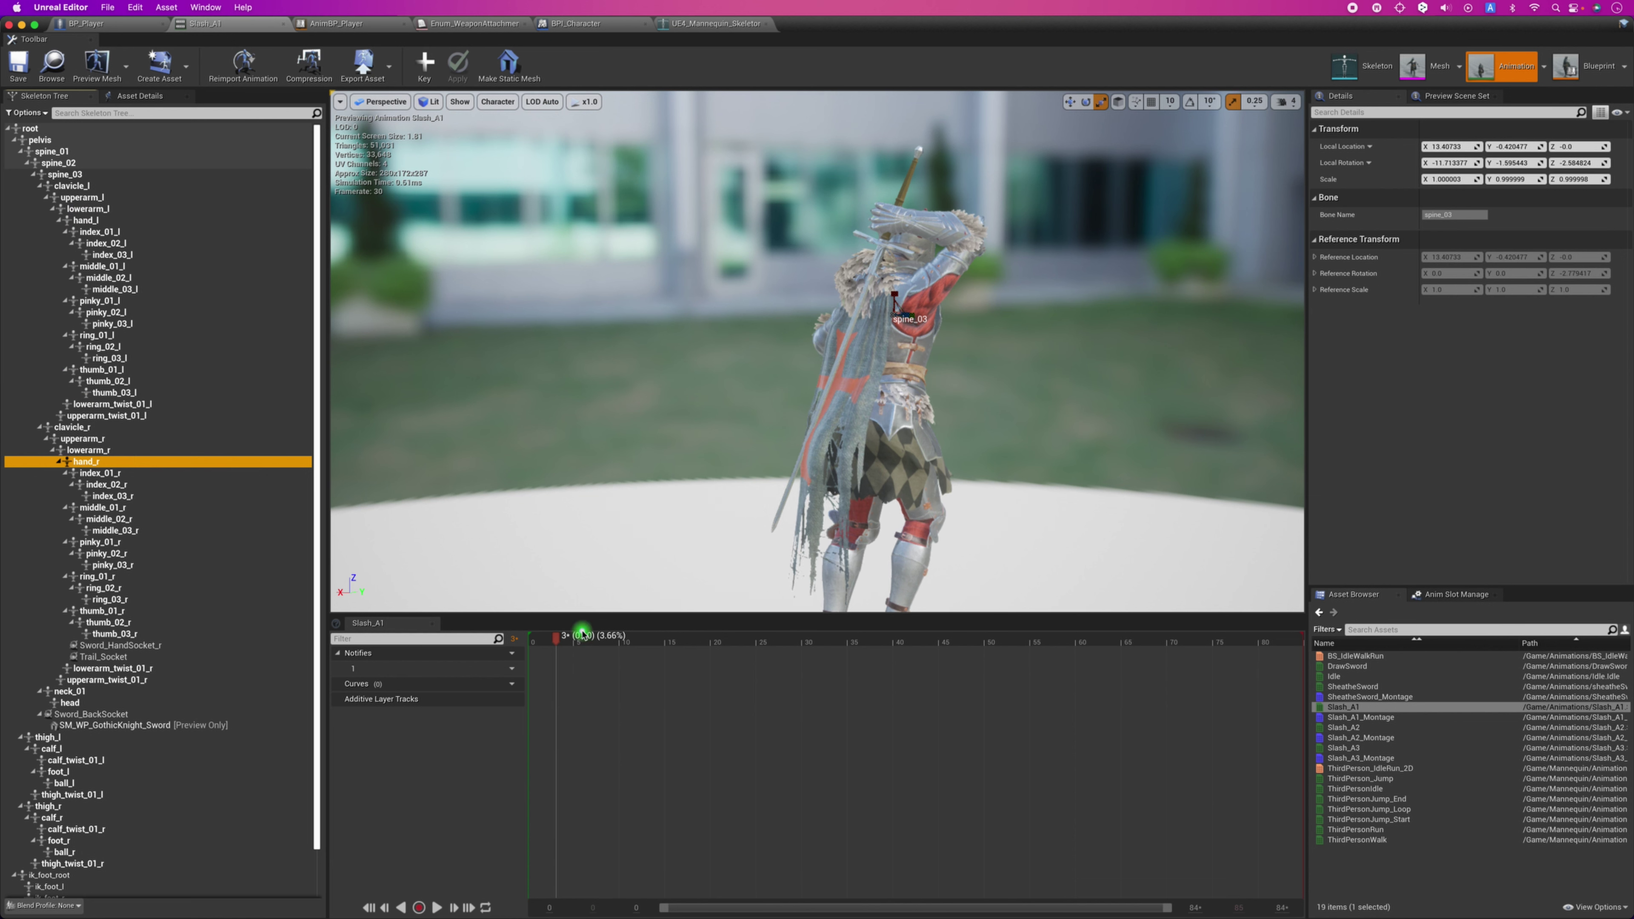
pyautogui.click(557, 647)
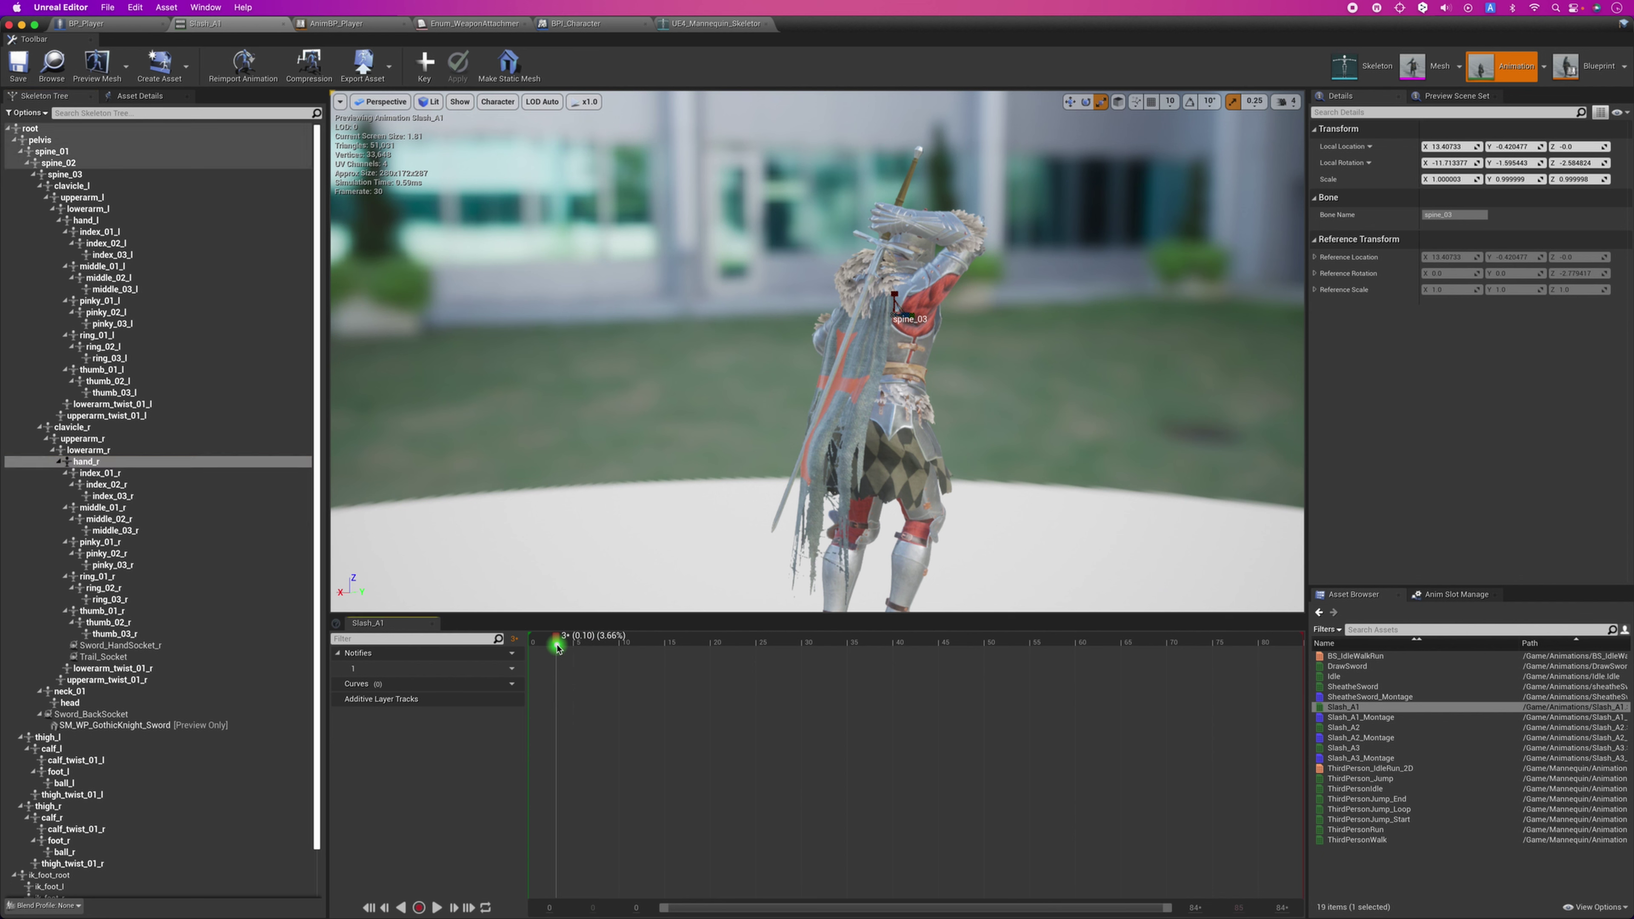
pyautogui.moveTo(545, 647); pyautogui.dragTo(530, 647)
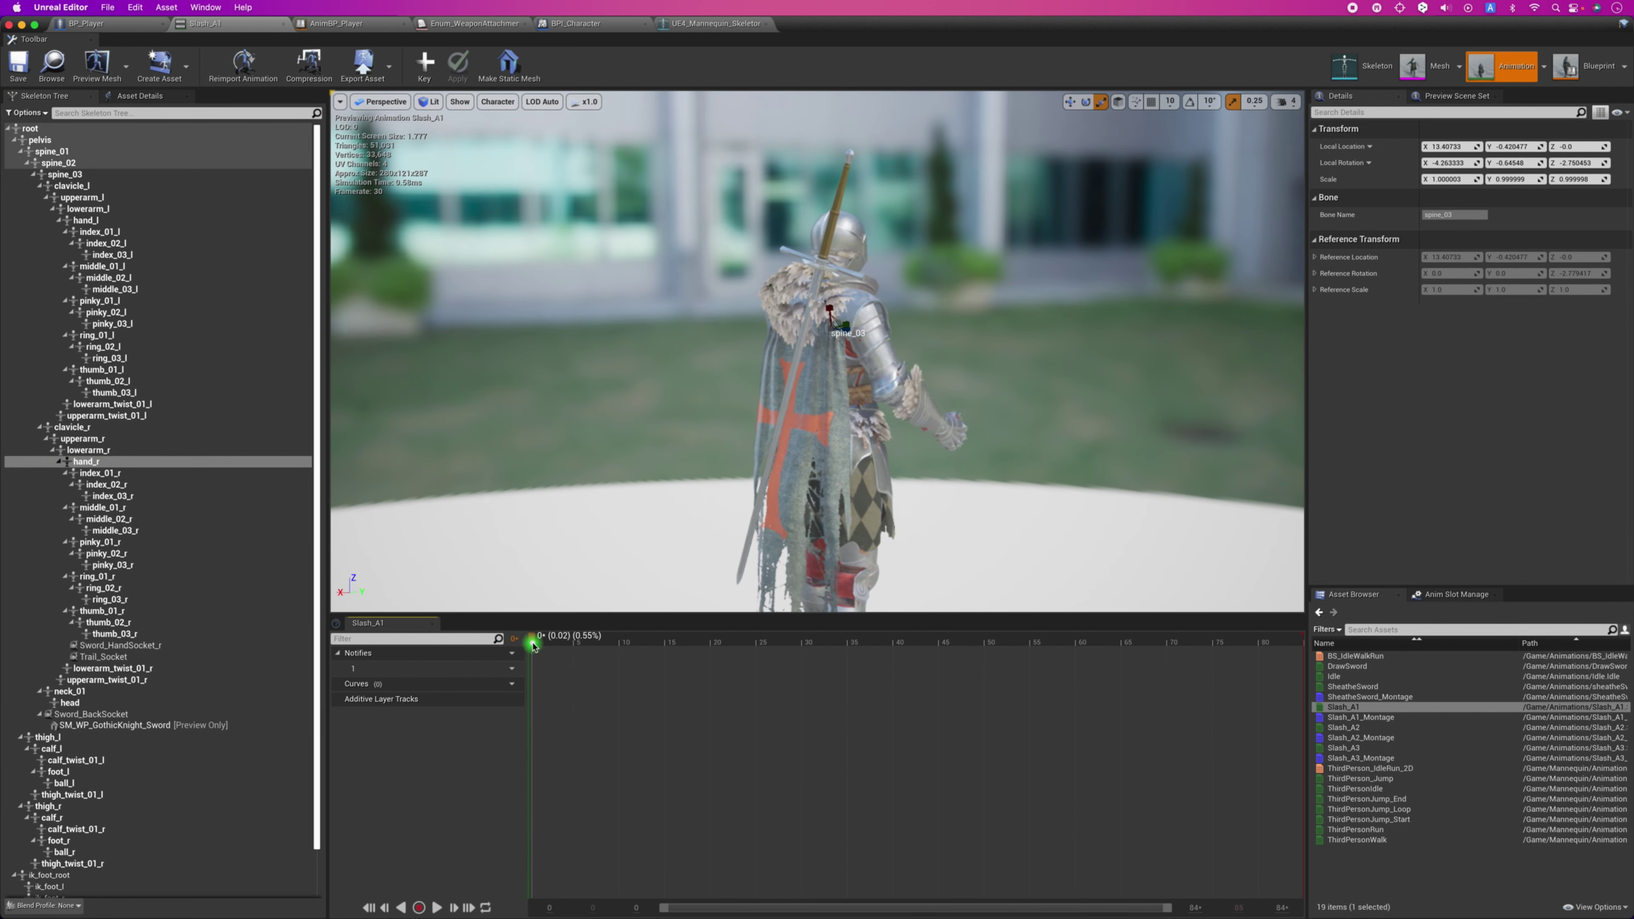
pyautogui.moveTo(531, 646)
pyautogui.mouseDown()
pyautogui.moveTo(825, 654)
pyautogui.moveTo(582, 692)
pyautogui.moveTo(808, 682)
pyautogui.mouseUp()
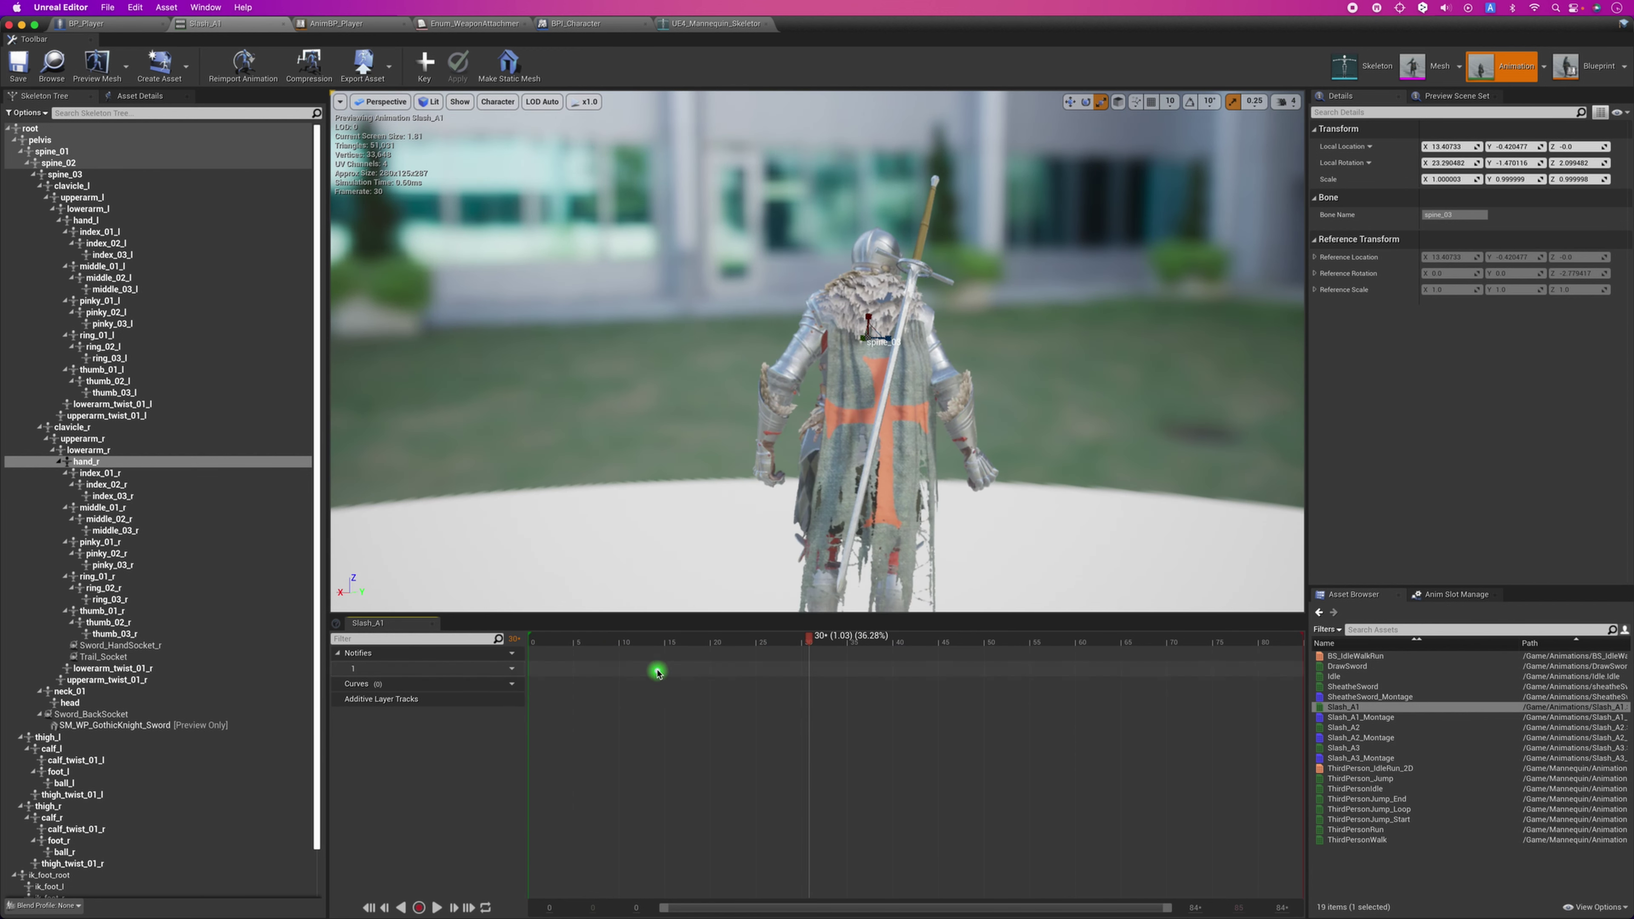
pyautogui.moveTo(820, 650); pyautogui.dragTo(1299, 644)
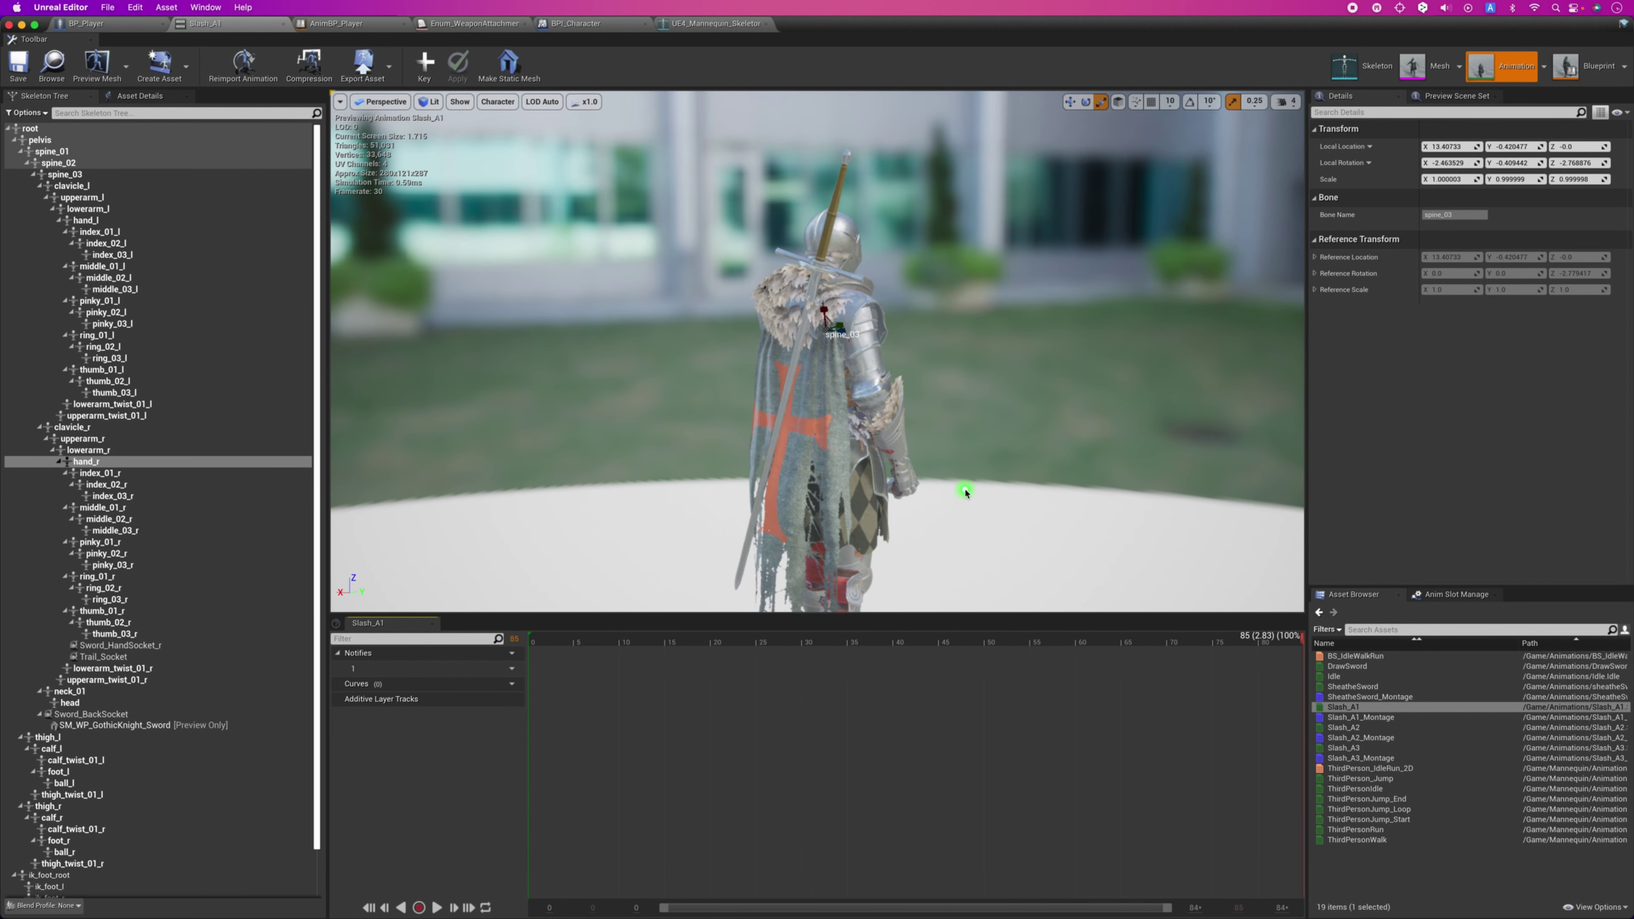
pyautogui.moveTo(964, 490); pyautogui.dragTo(783, 470)
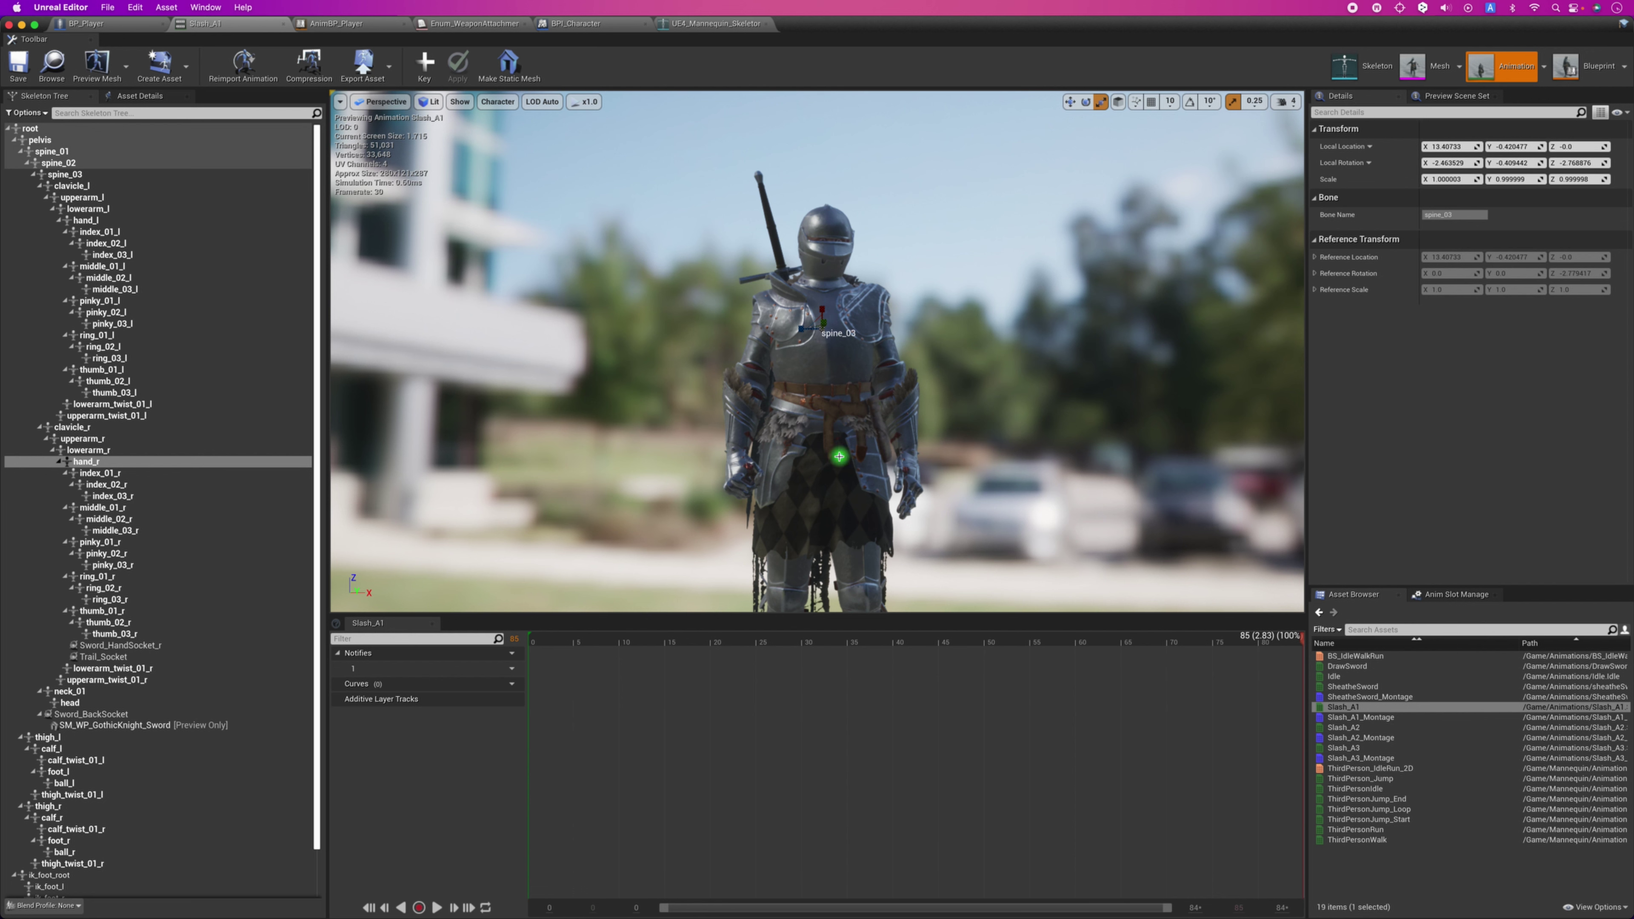
pyautogui.click(139, 95)
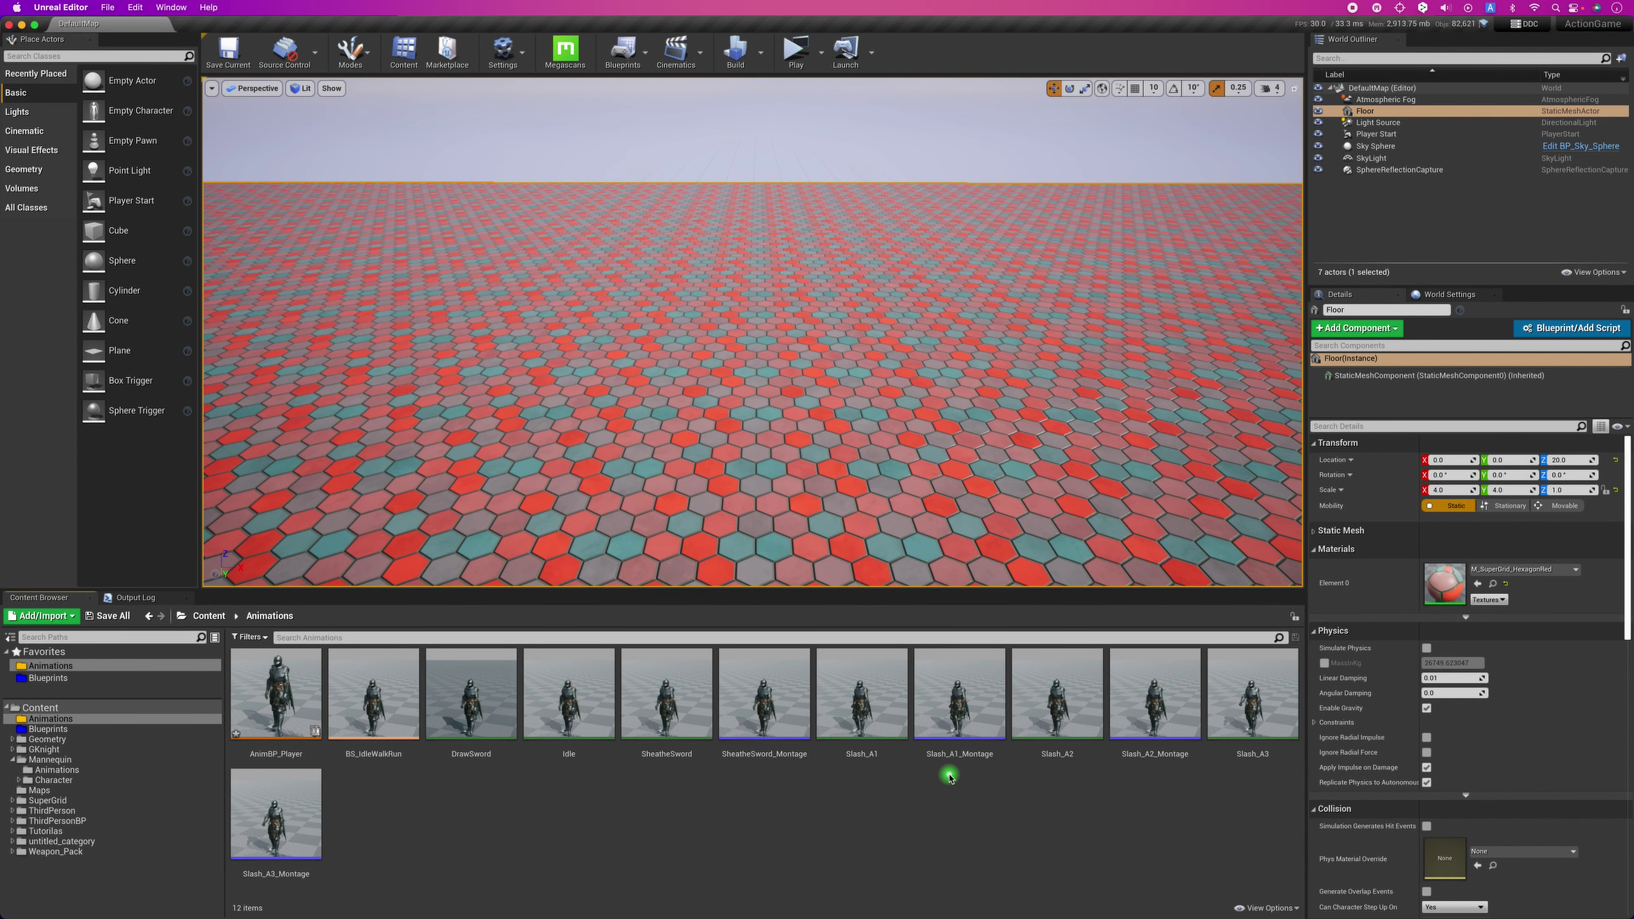
# Review Slash_A1_Montage, then open SheatheSword_Montage to see its Sheathe and FinishSheathing notifies.
pyautogui.doubleClick(959, 731)
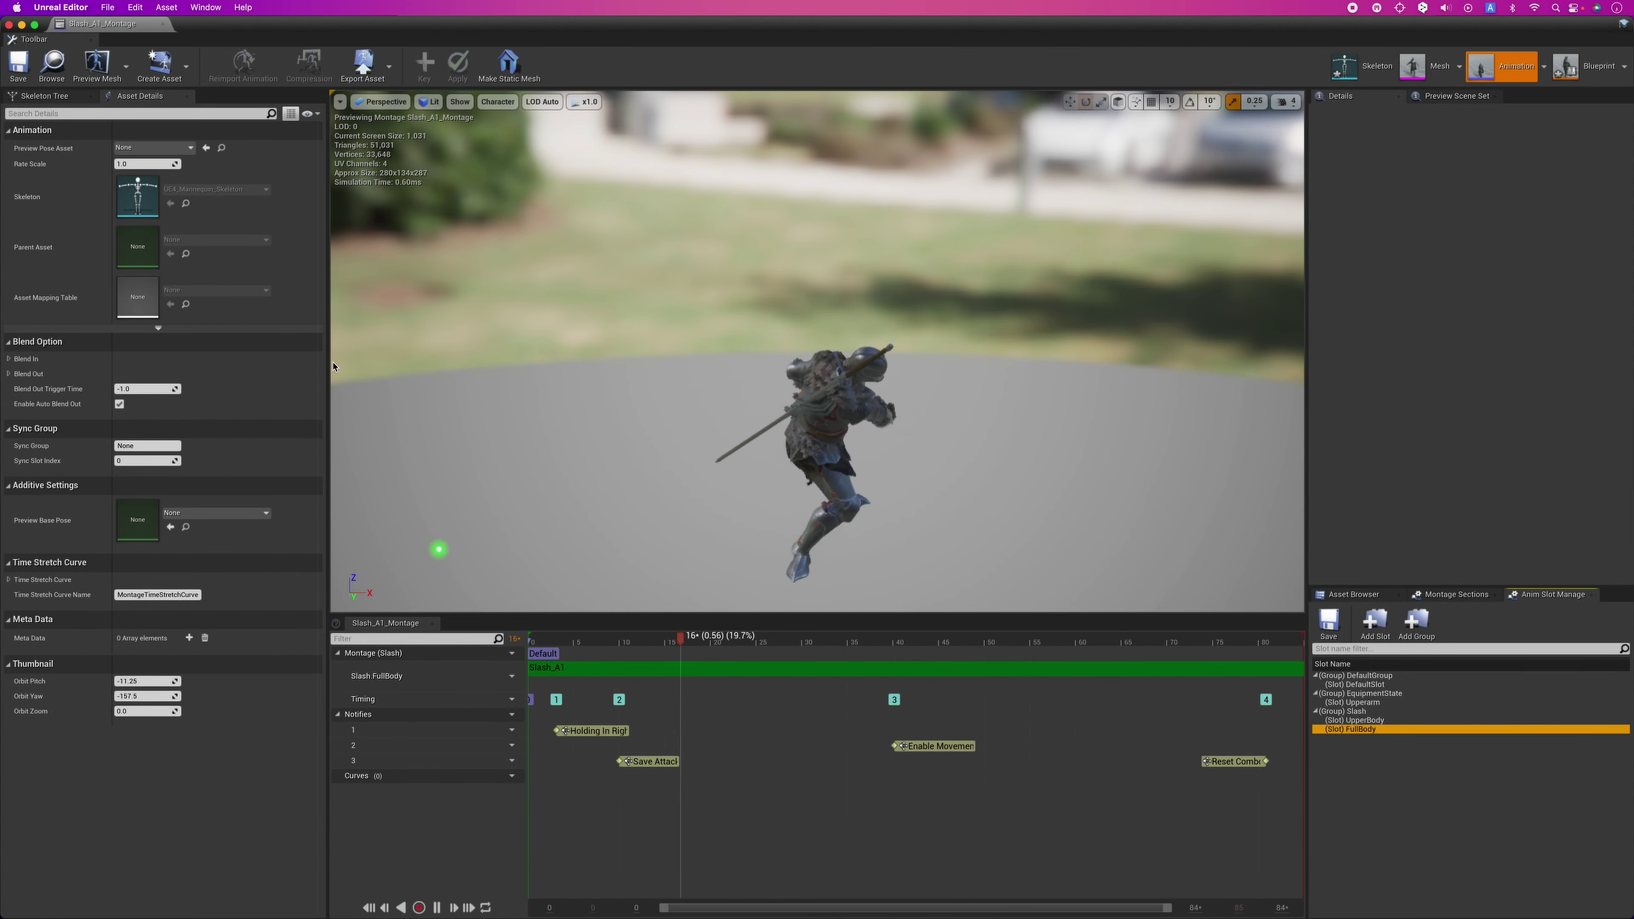
pyautogui.click(9, 24)
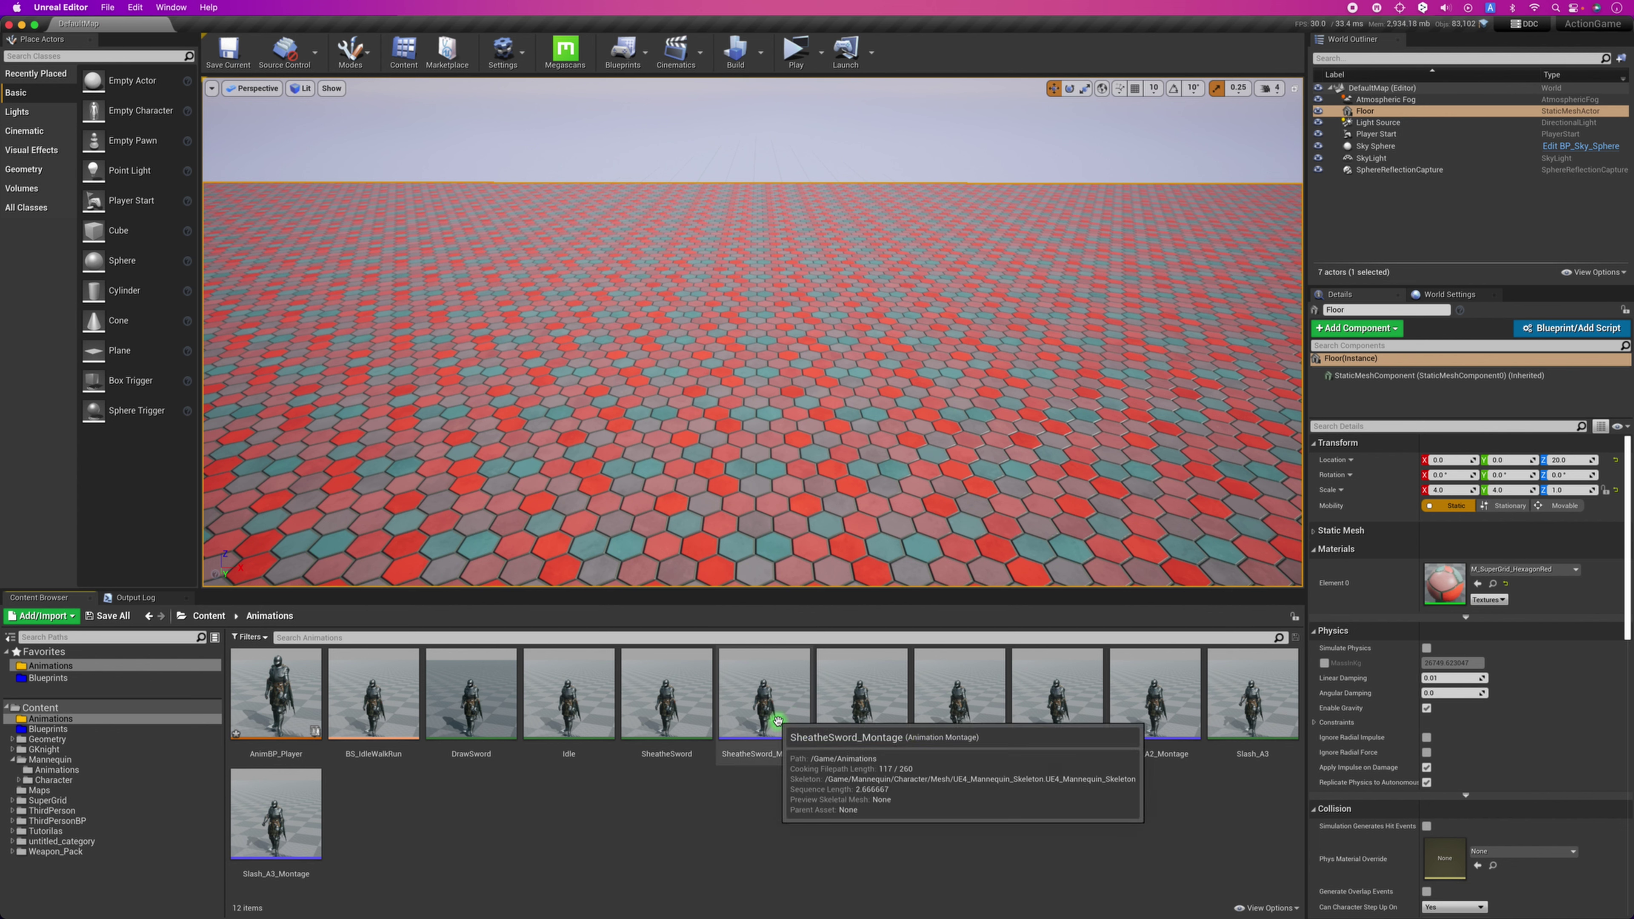
pyautogui.doubleClick(777, 720)
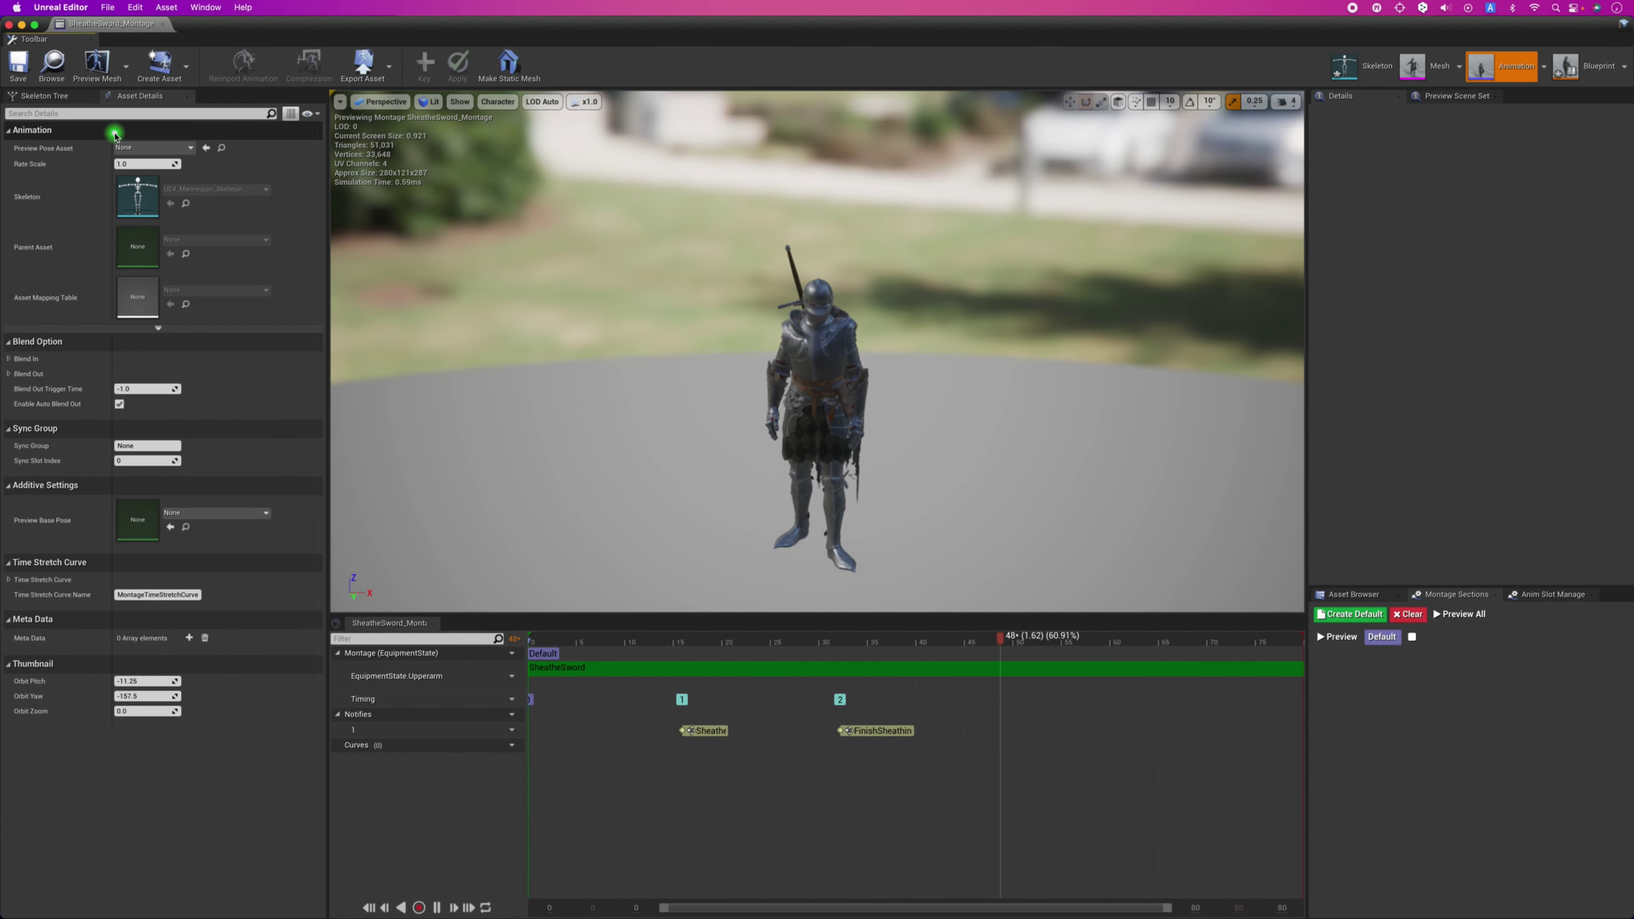
# Close the sheathe montage editor and inspect the SheatheSword animation's details.
pyautogui.click(9, 24)
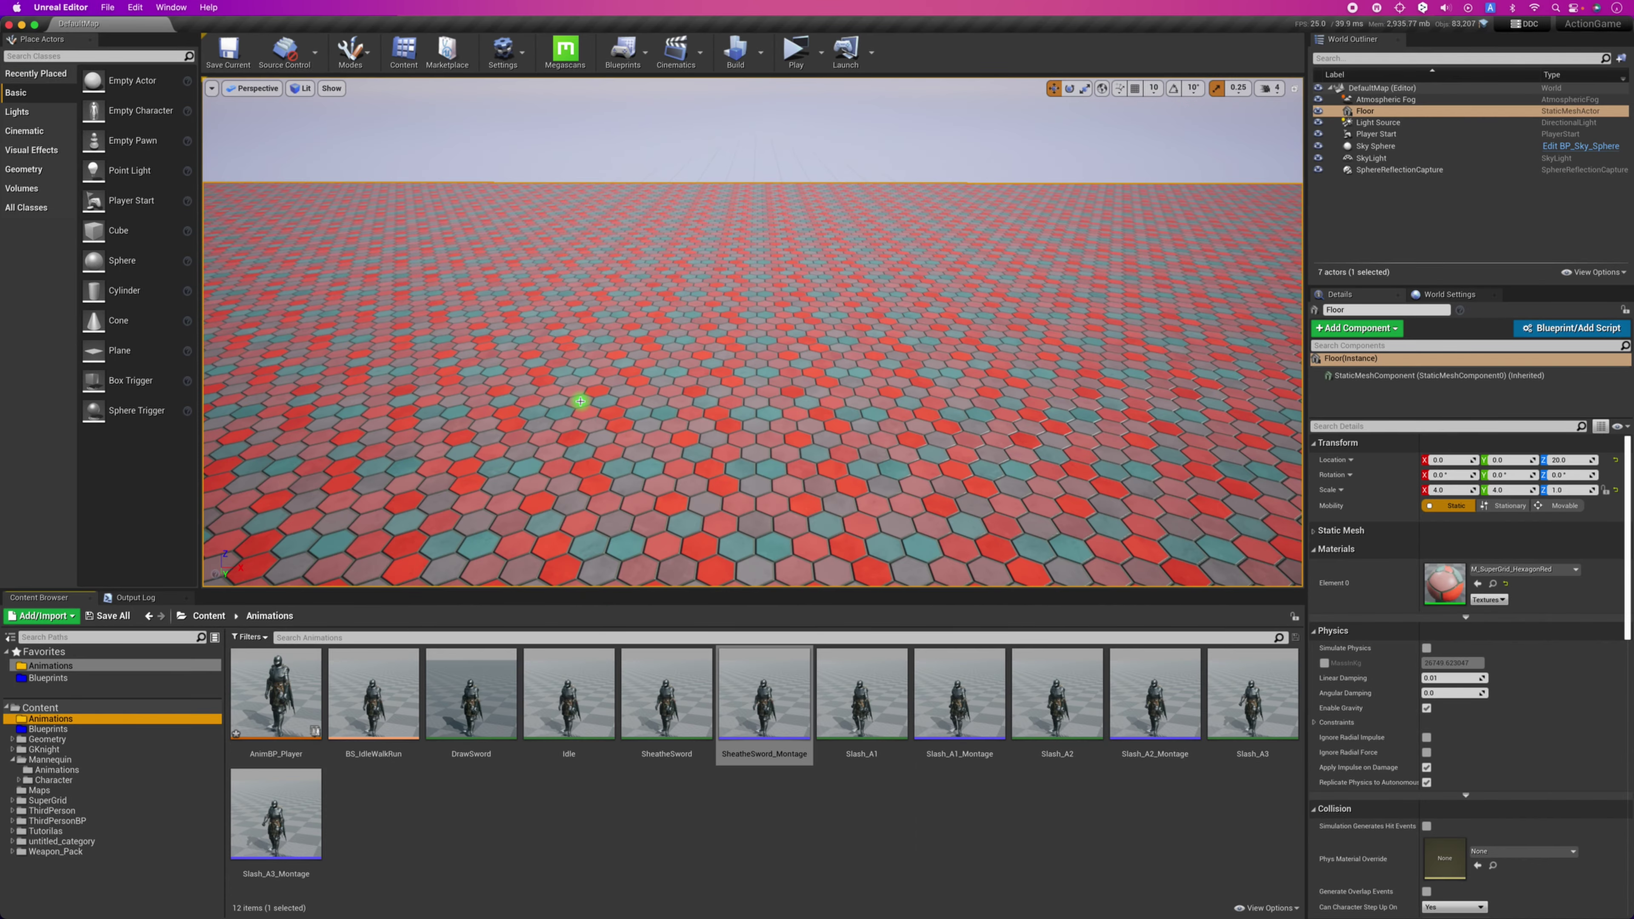
pyautogui.click(678, 727)
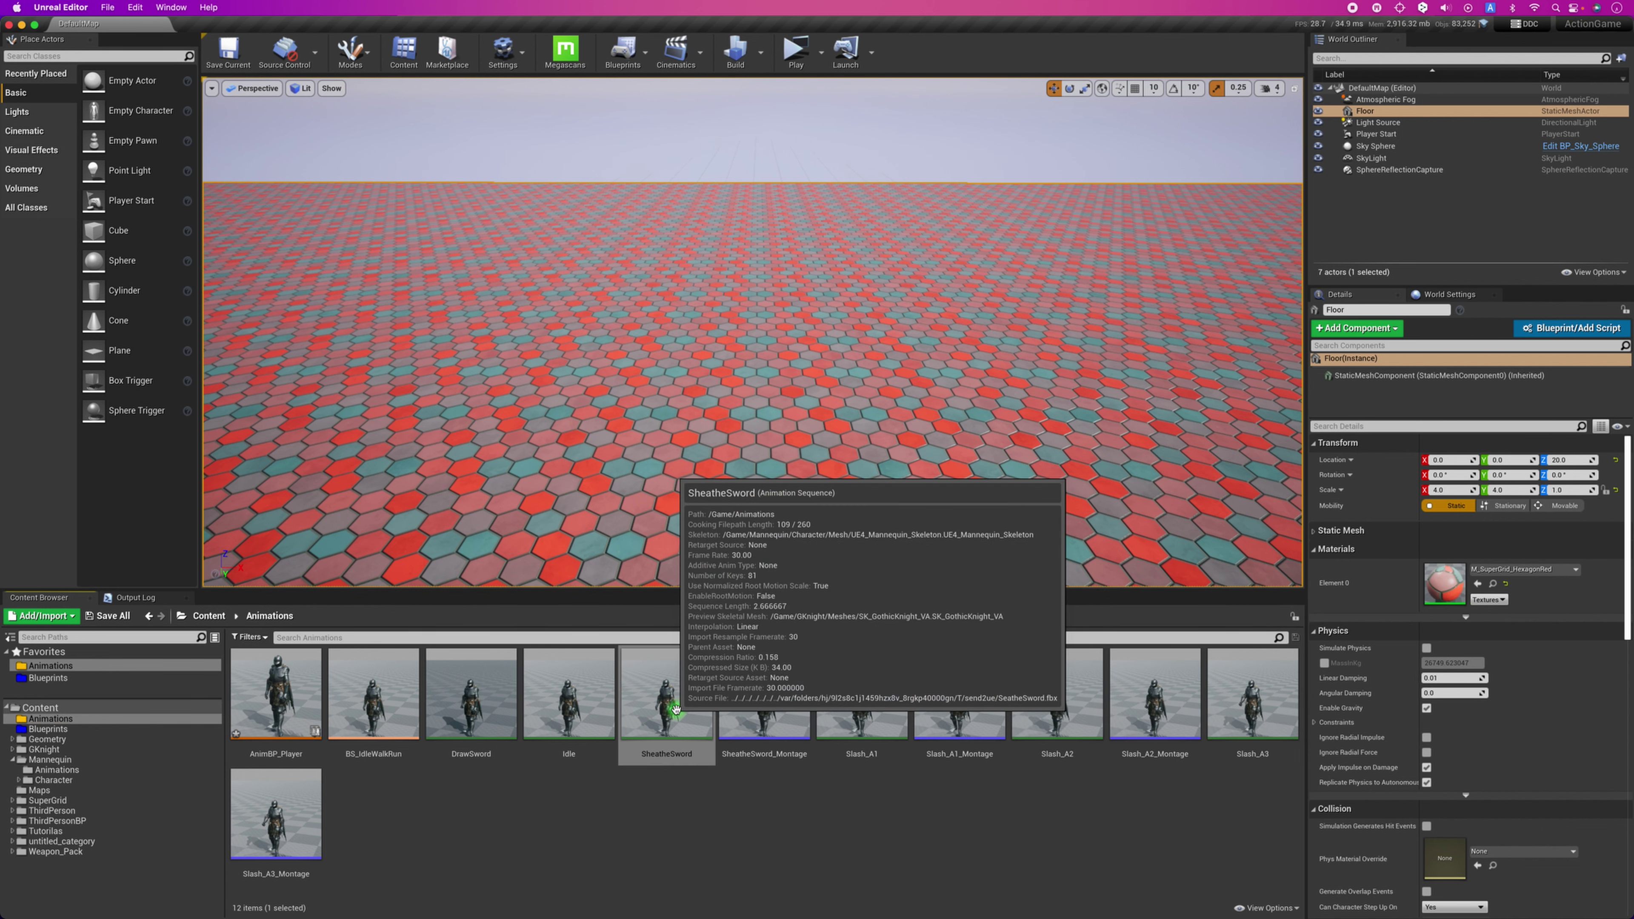
pyautogui.click(875, 818)
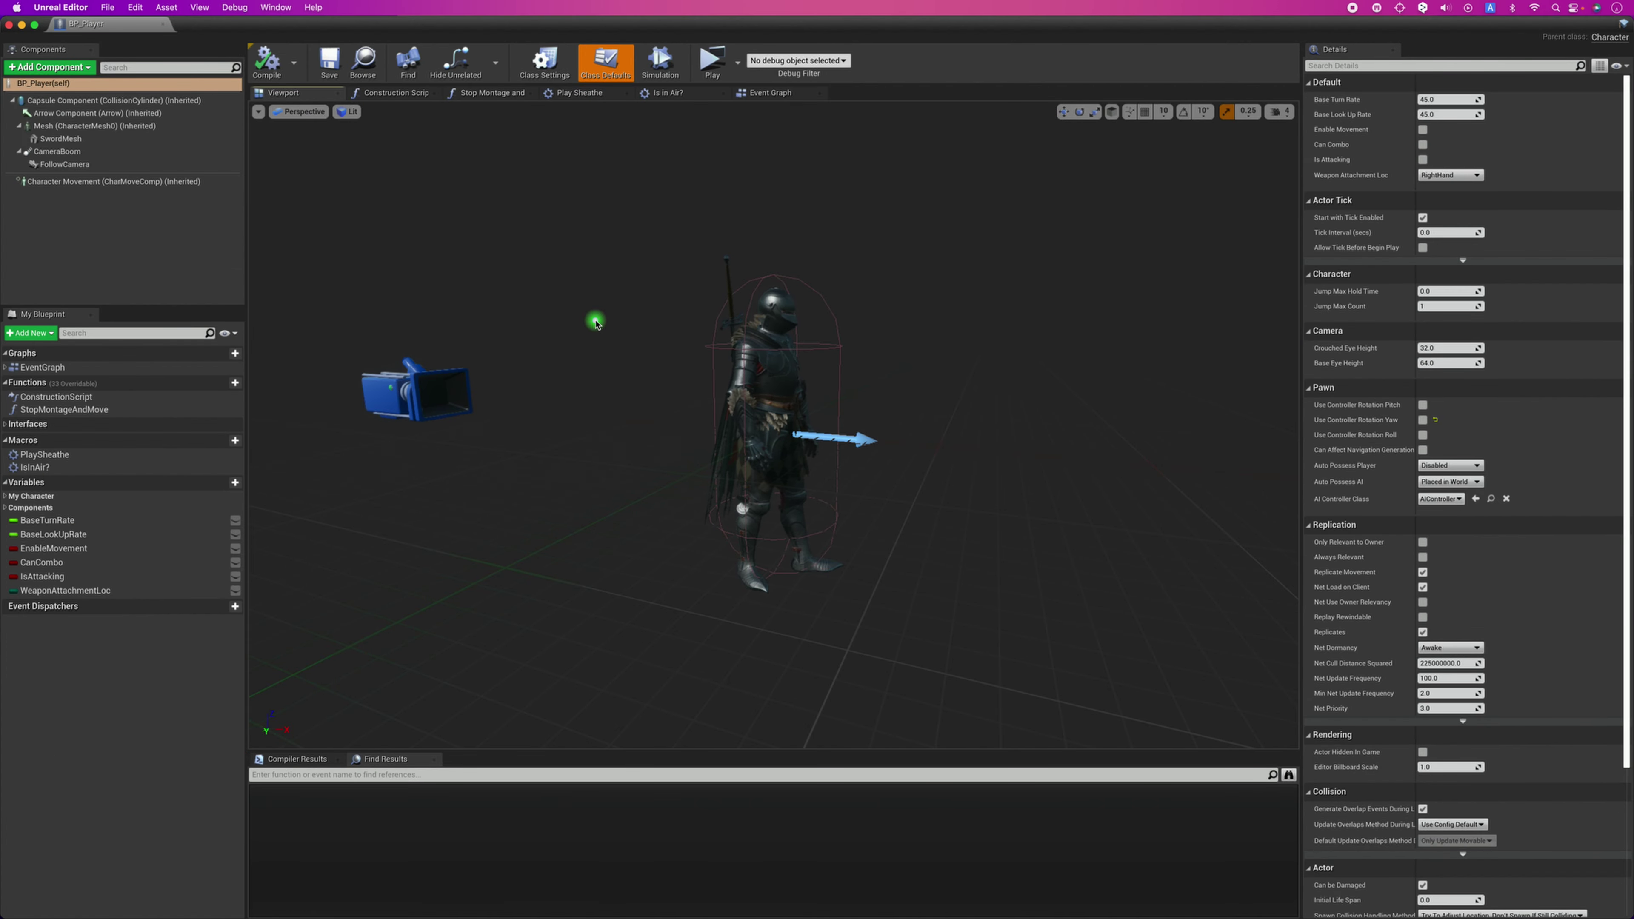
# Select the SwordMesh component and orbit the viewport to check the sword on the knight's back.
pyautogui.moveTo(591, 322); pyautogui.dragTo(602, 324)
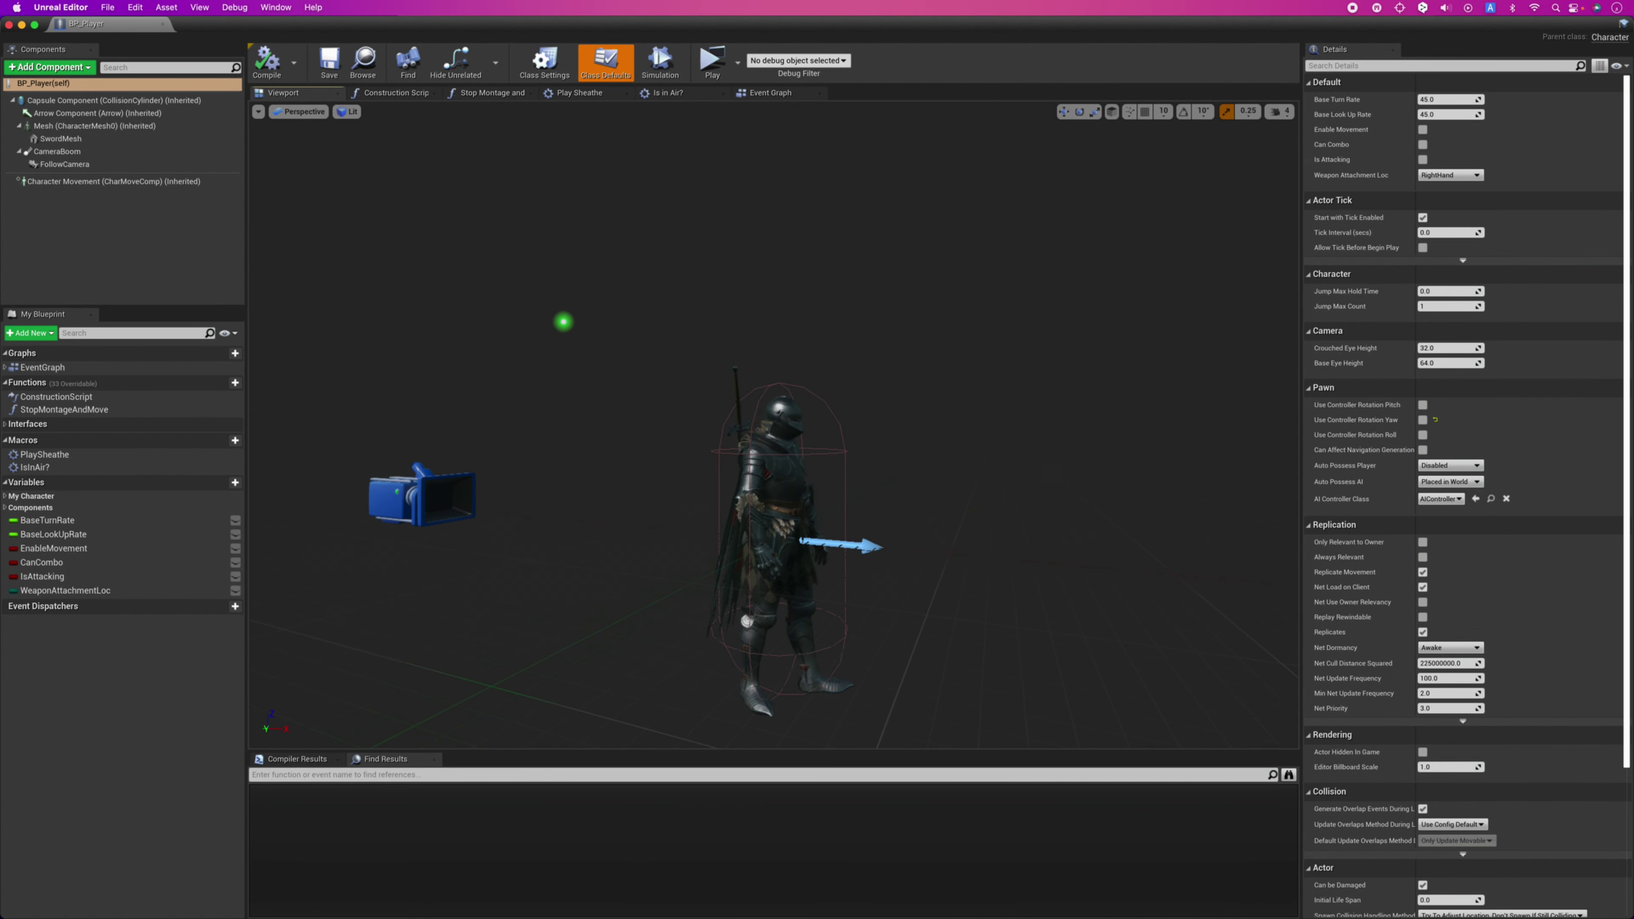
pyautogui.click(76, 139)
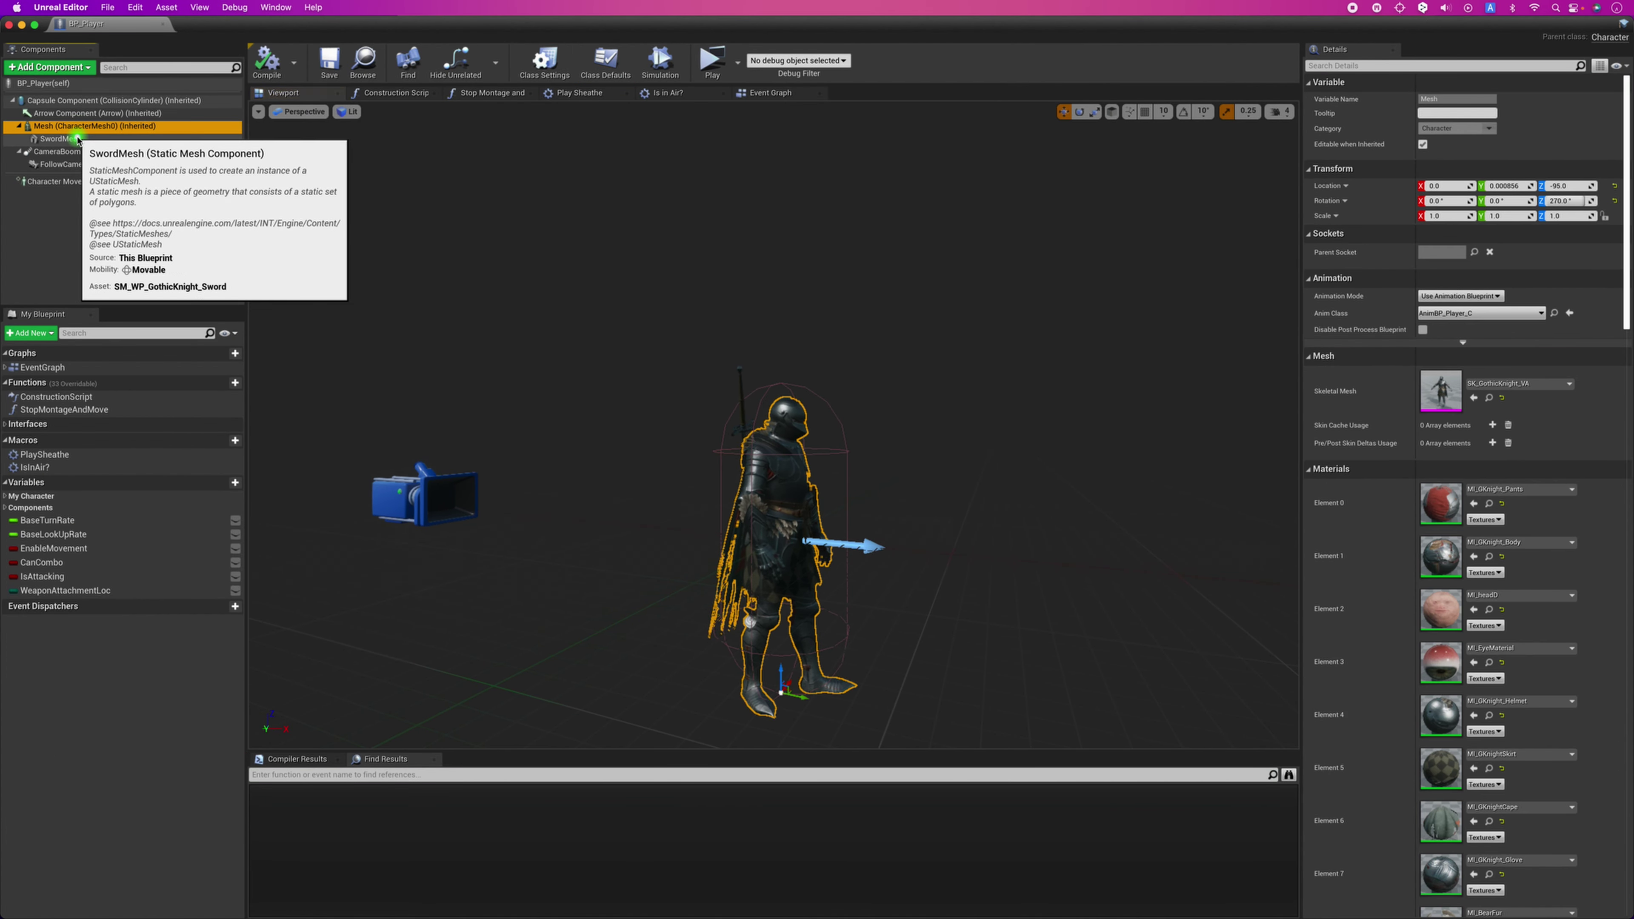
pyautogui.press('Up')
pyautogui.press('Down')
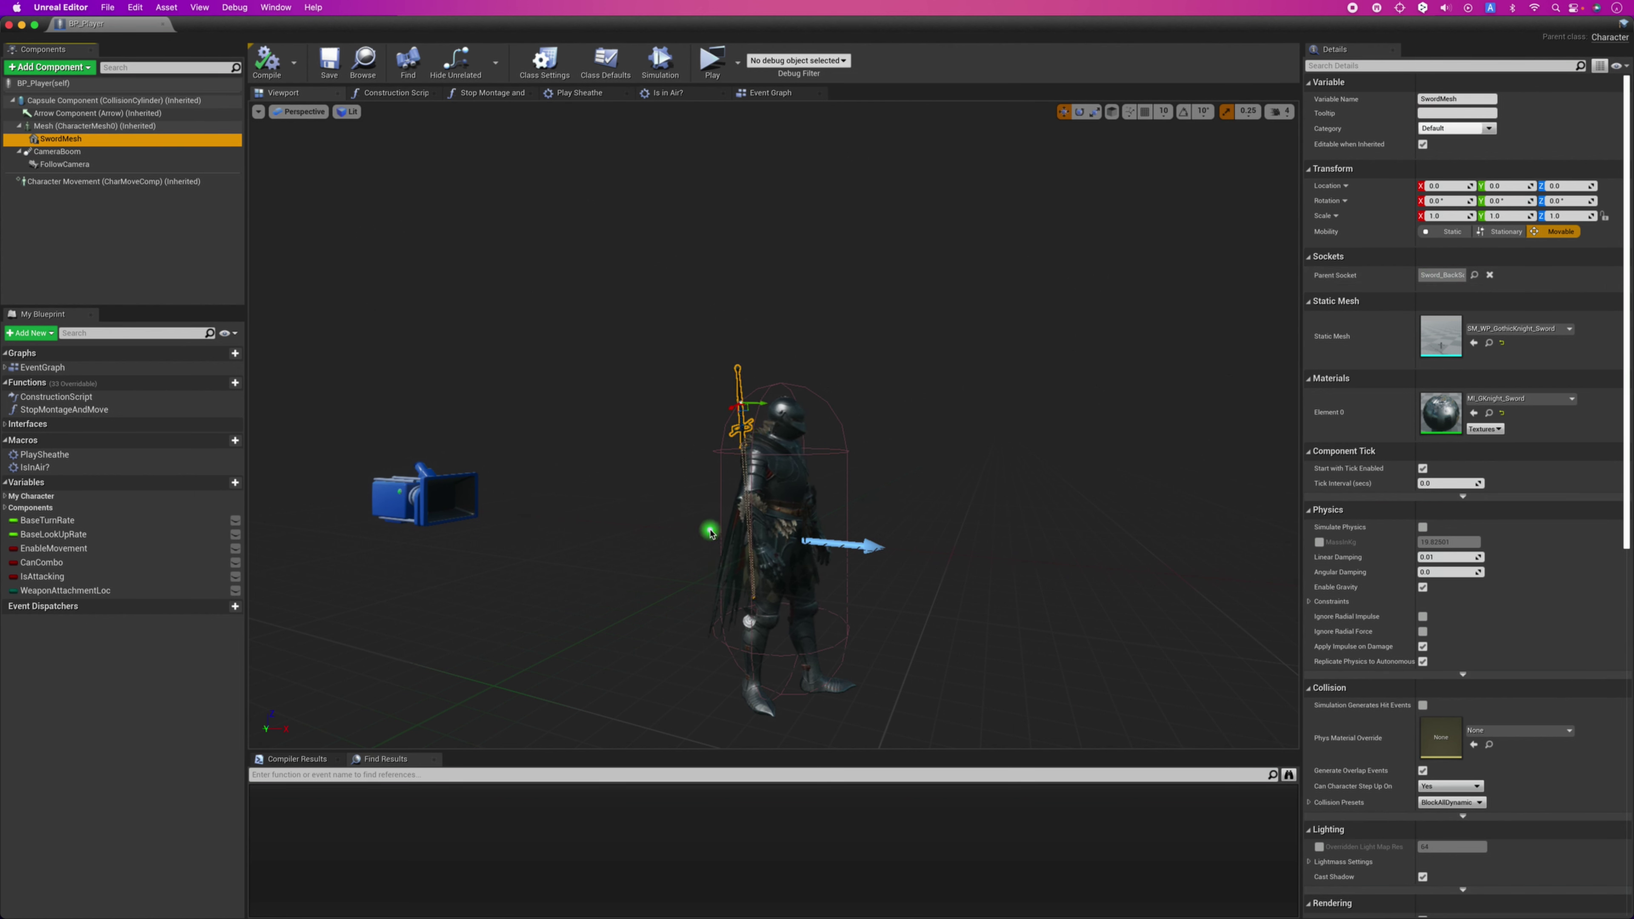
pyautogui.moveTo(710, 533); pyautogui.dragTo(733, 519)
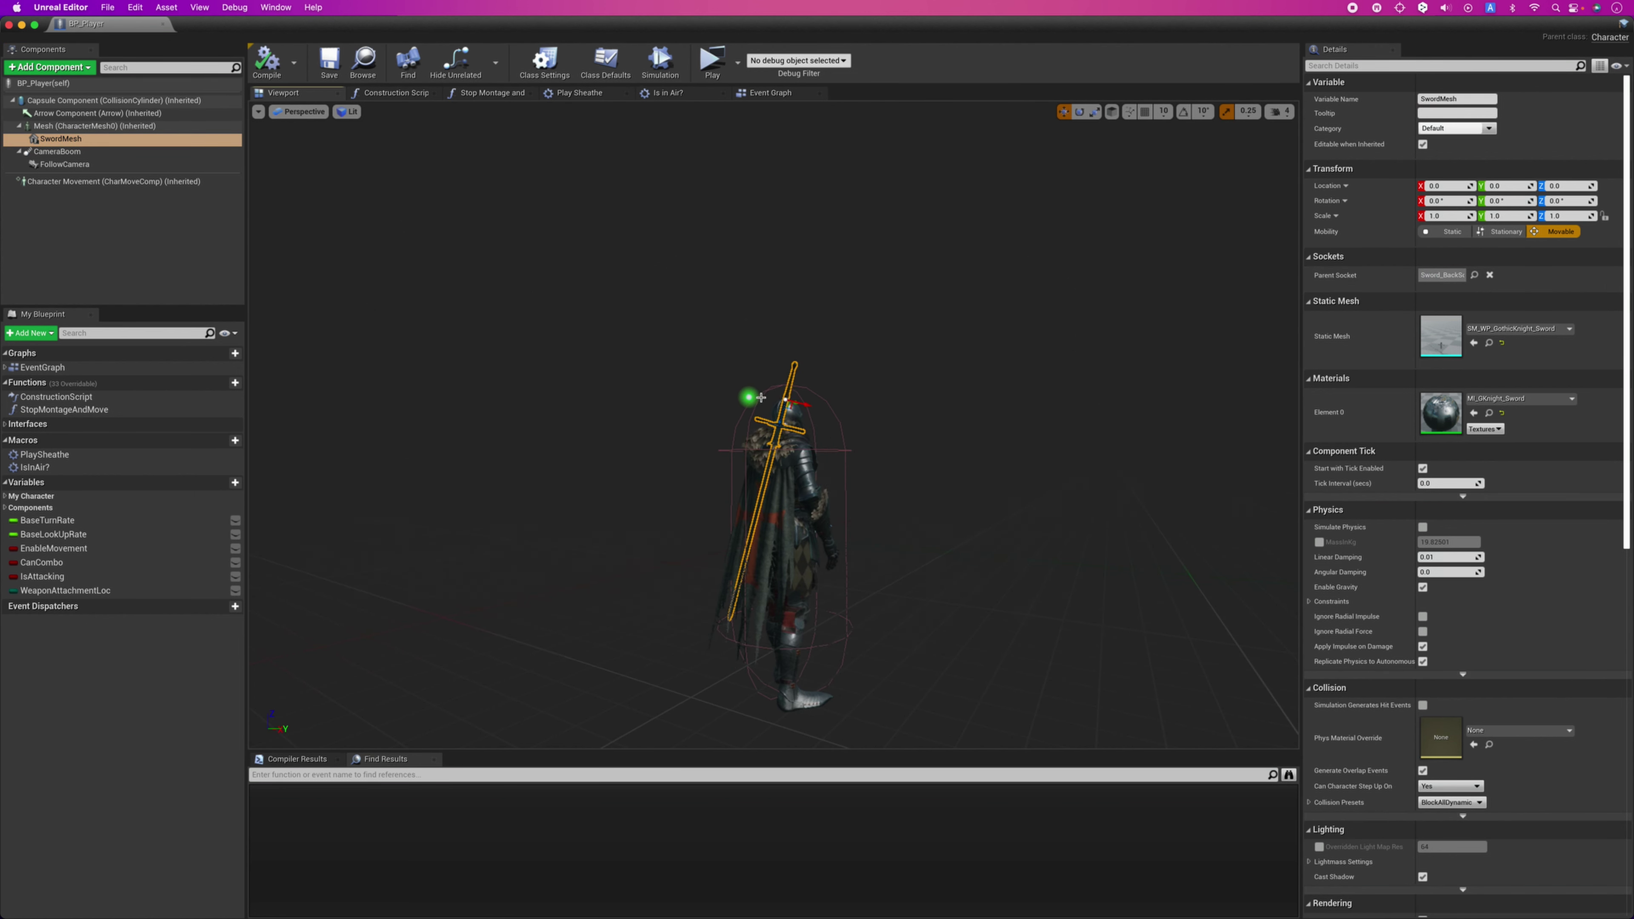
pyautogui.scroll(5, 856, 468)
pyautogui.moveTo(856, 467); pyautogui.dragTo(1011, 457)
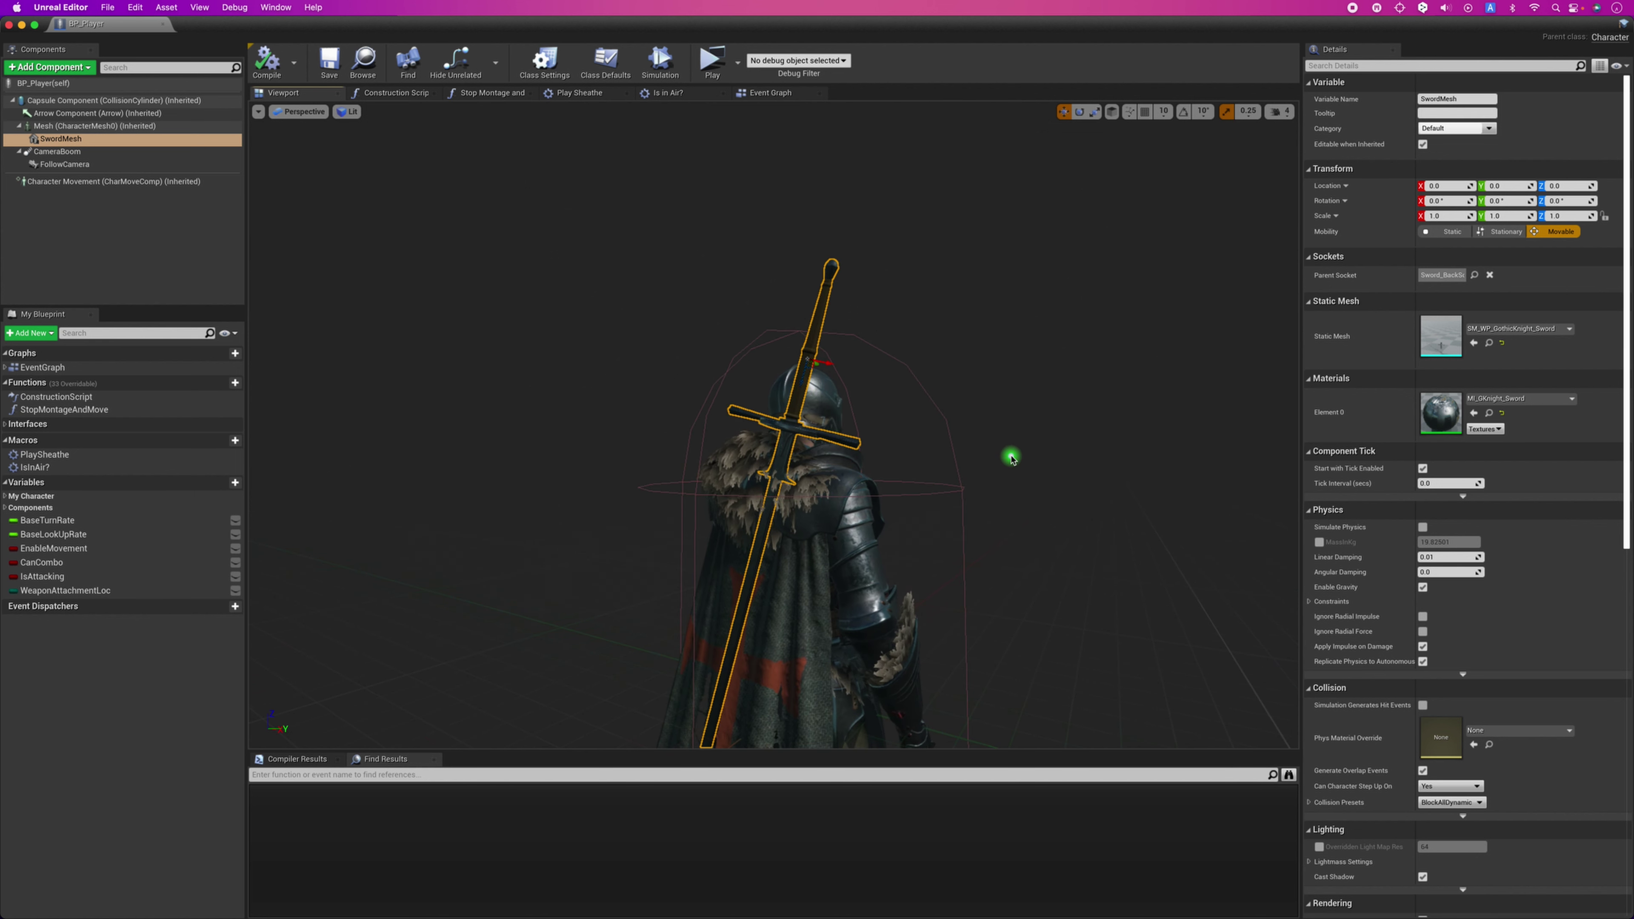
pyautogui.scroll(-3, 1011, 457)
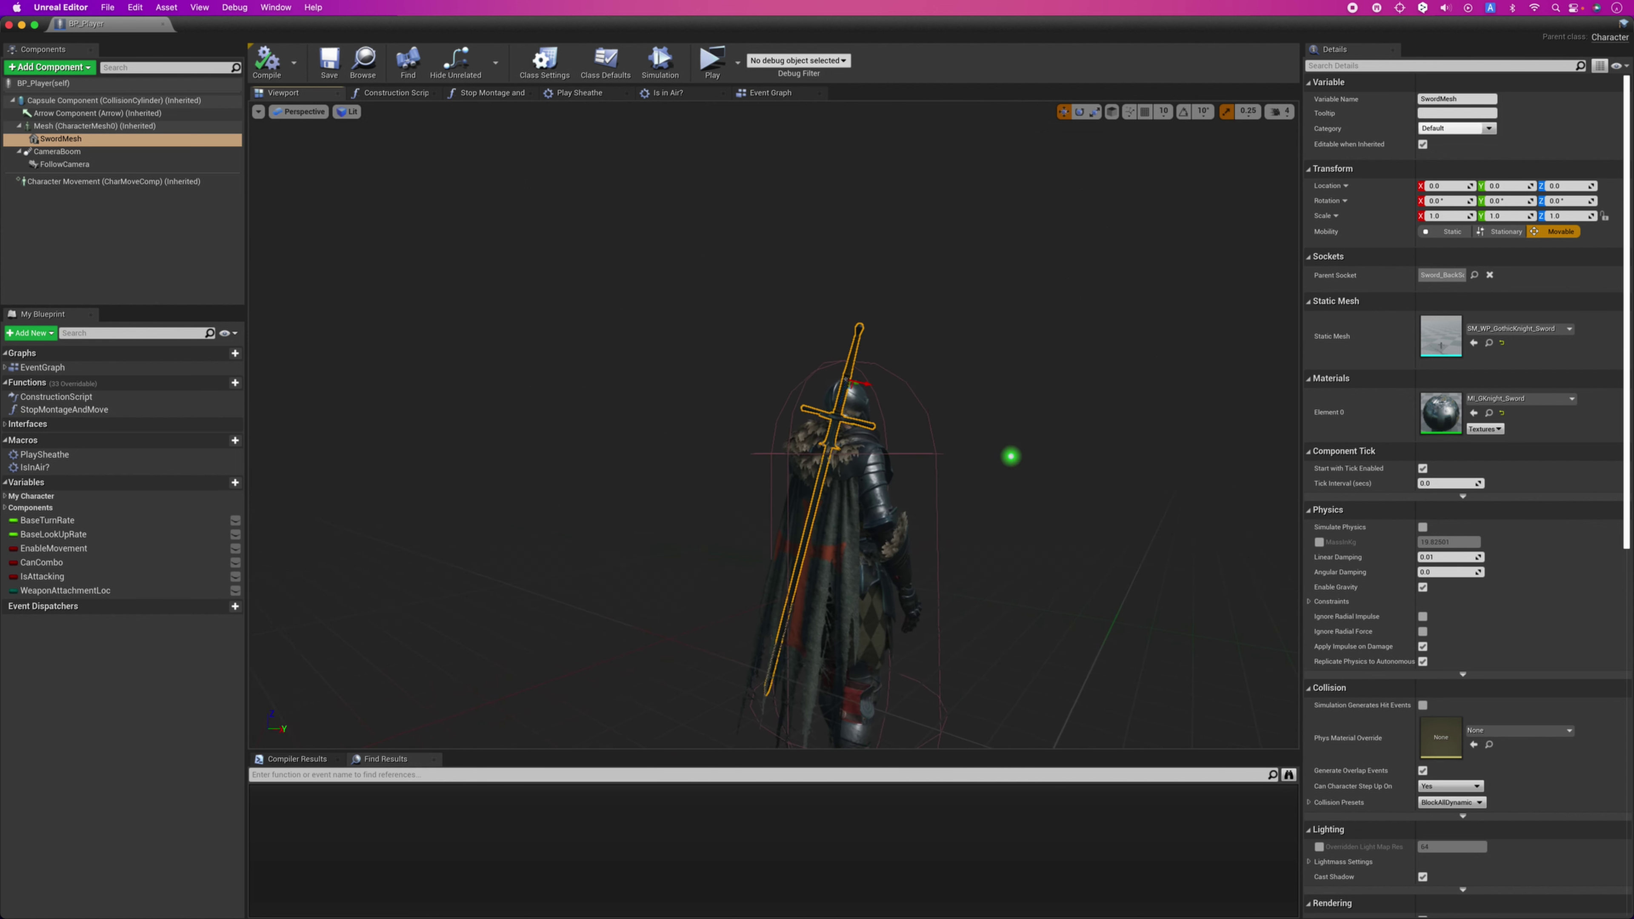
pyautogui.moveTo(1012, 458); pyautogui.dragTo(933, 444)
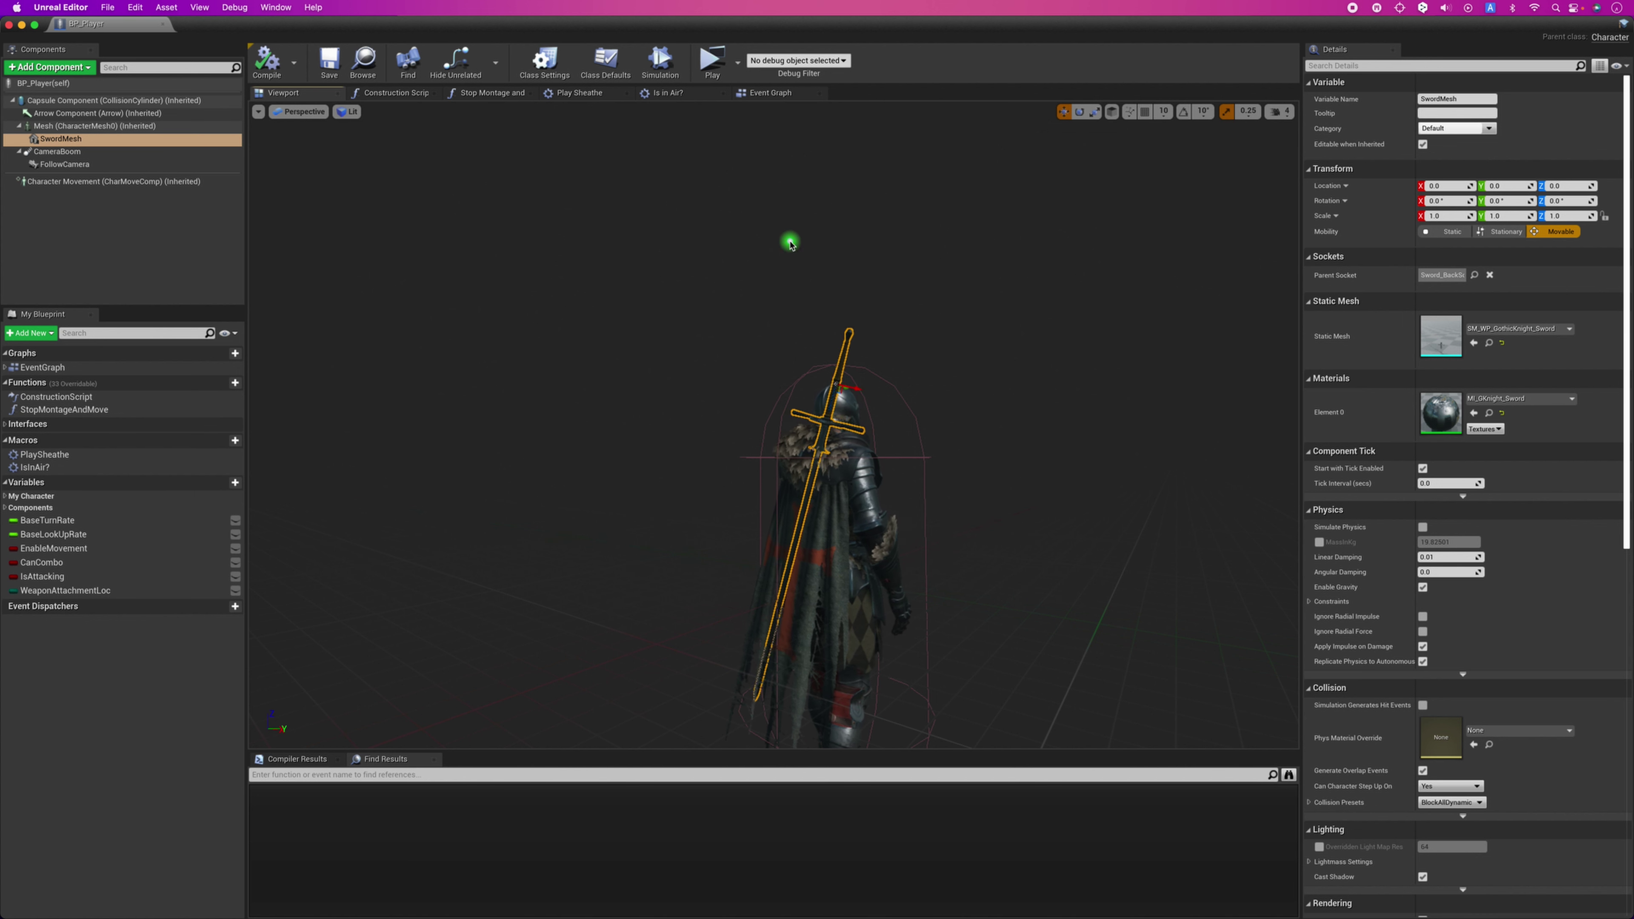
pyautogui.click(770, 93)
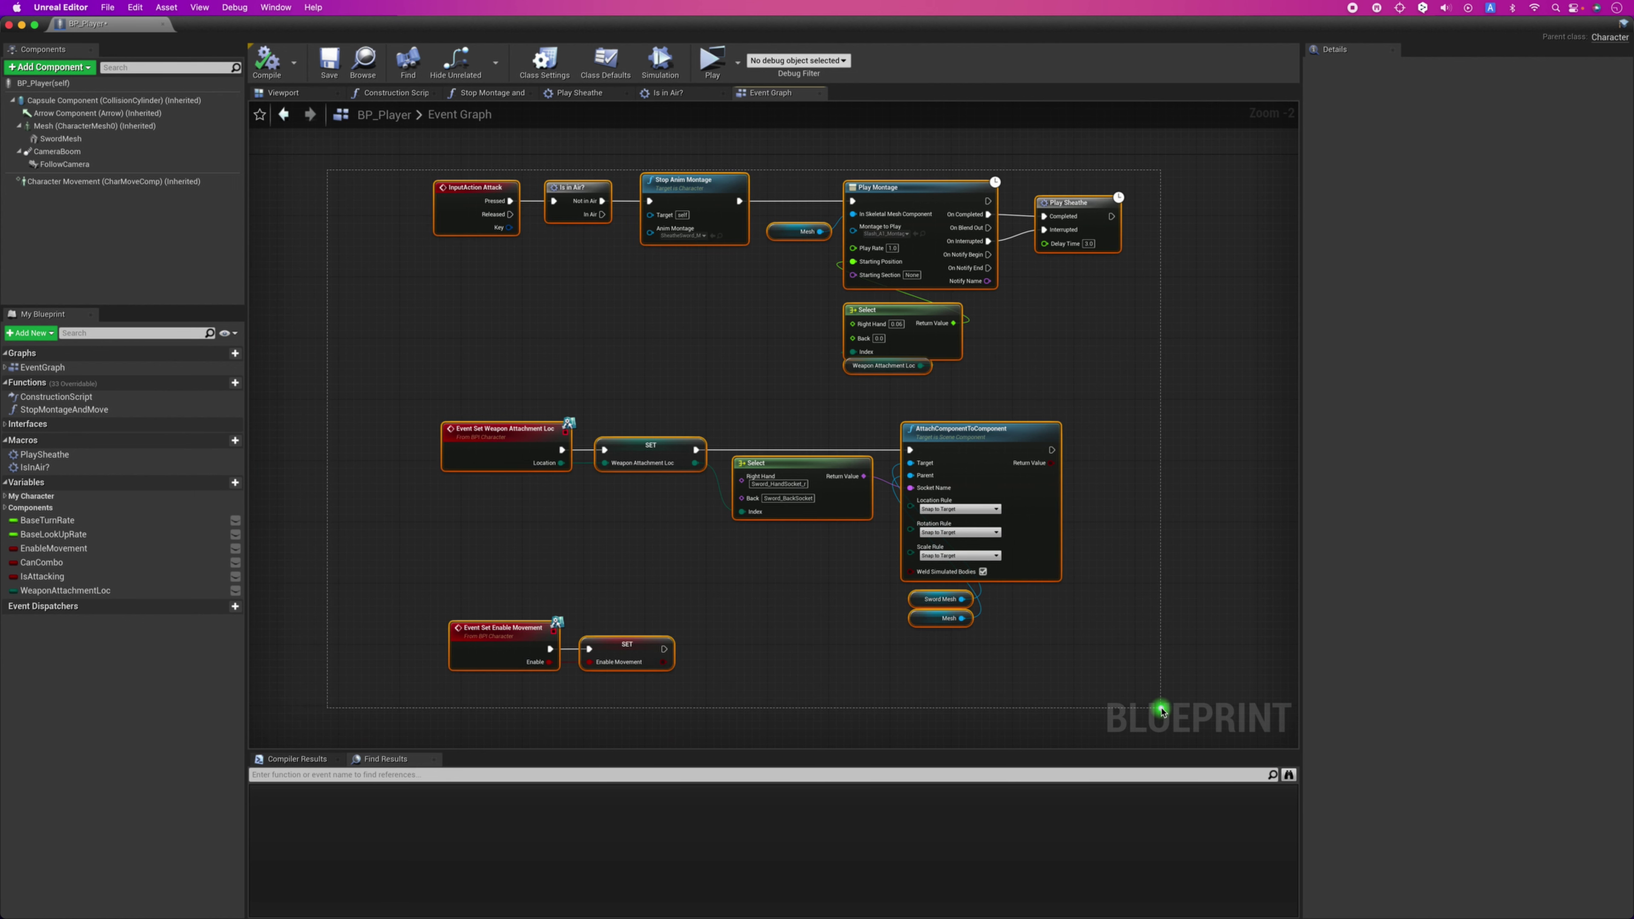
# Unwire Stop Anim Montage, wire Not in Air straight into Play Montage, and cut both Play Sheathe links.
pyautogui.moveTo(523, 307); pyautogui.dragTo(1115, 676)
pyautogui.click(627, 355)
pyautogui.moveTo(628, 355); pyautogui.dragTo(582, 353, button='right')
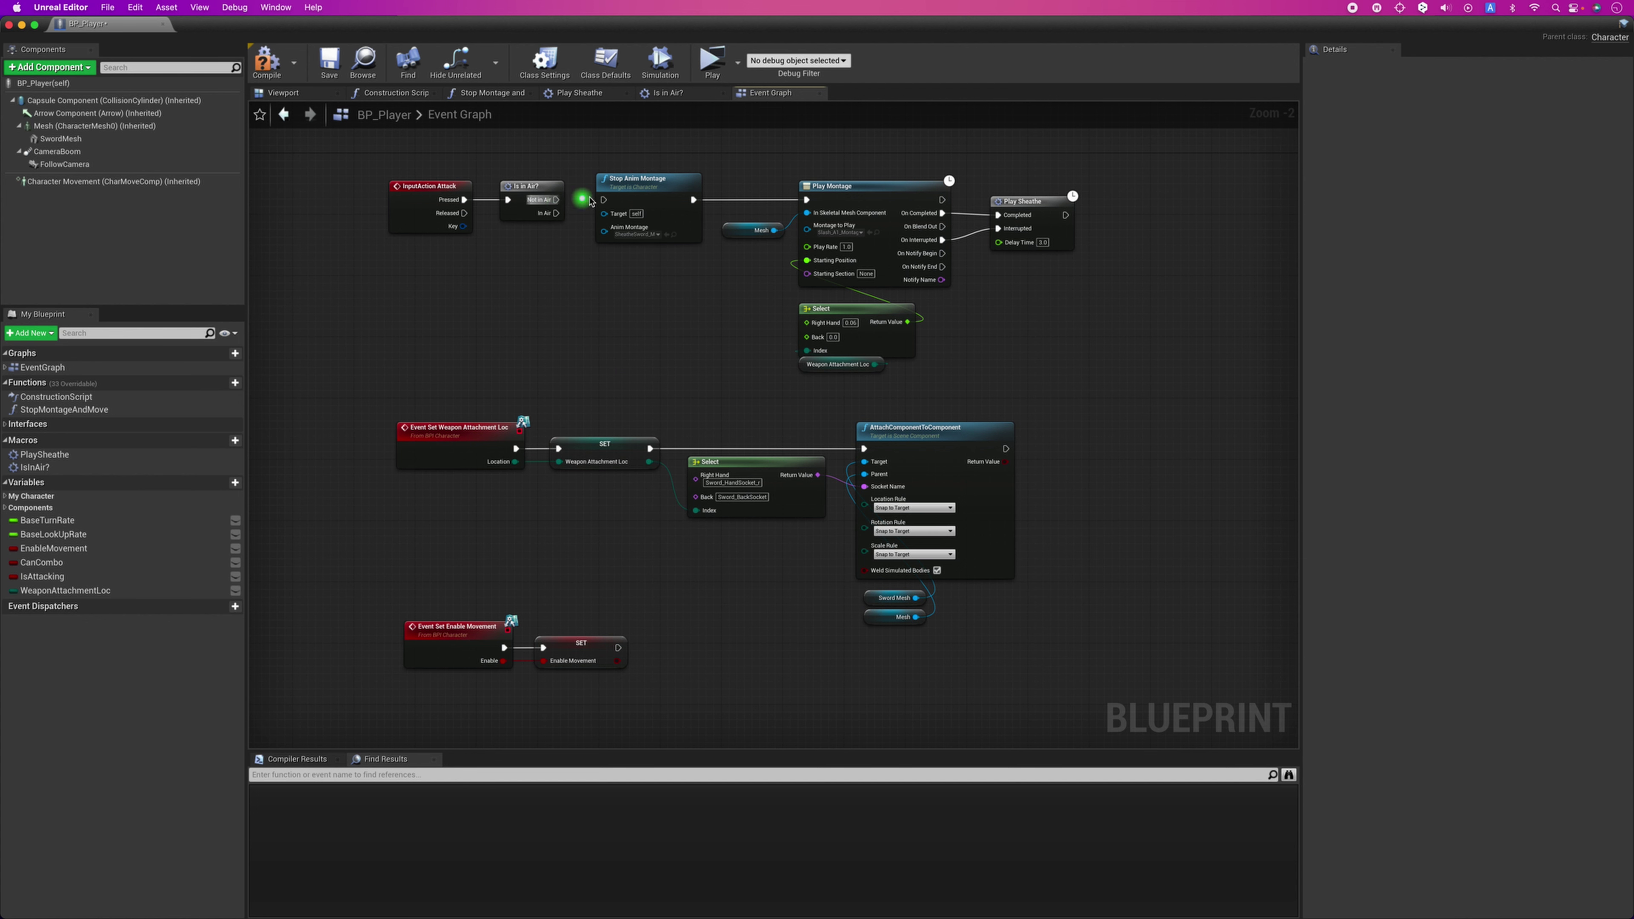
pyautogui.keyDown('alt'); pyautogui.click(603, 200); pyautogui.keyUp('alt')
pyautogui.keyDown('alt'); pyautogui.click(694, 200); pyautogui.keyUp('alt')
pyautogui.moveTo(650, 236); pyautogui.dragTo(558, 331)
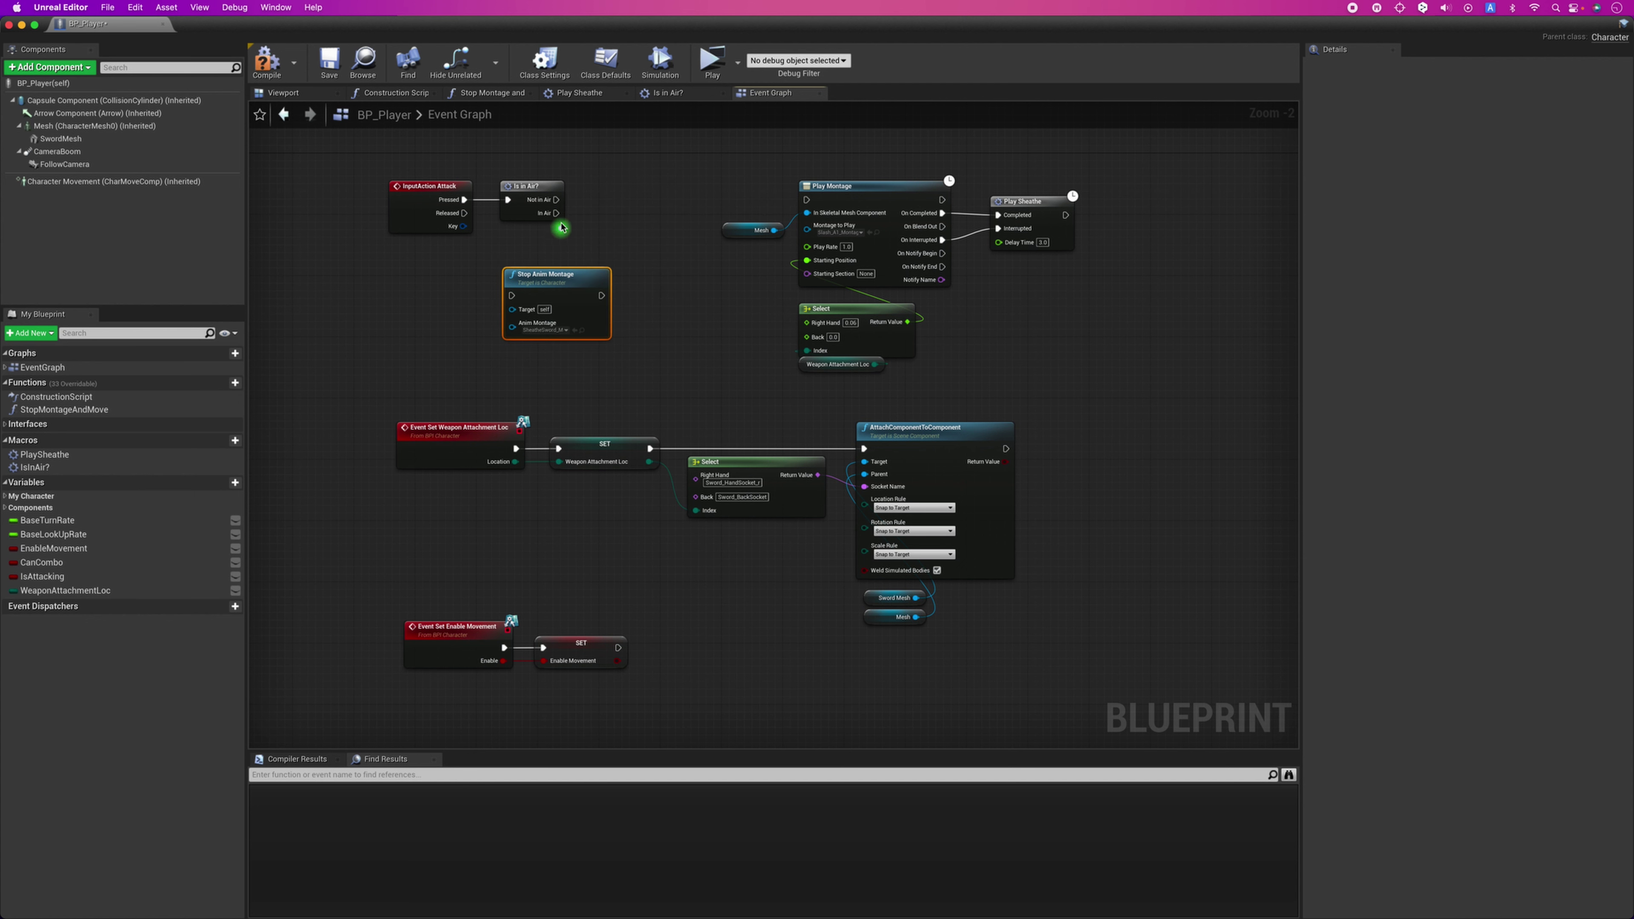
pyautogui.moveTo(554, 201); pyautogui.dragTo(806, 200)
pyautogui.keyDown('alt'); pyautogui.click(946, 215); pyautogui.keyUp('alt')
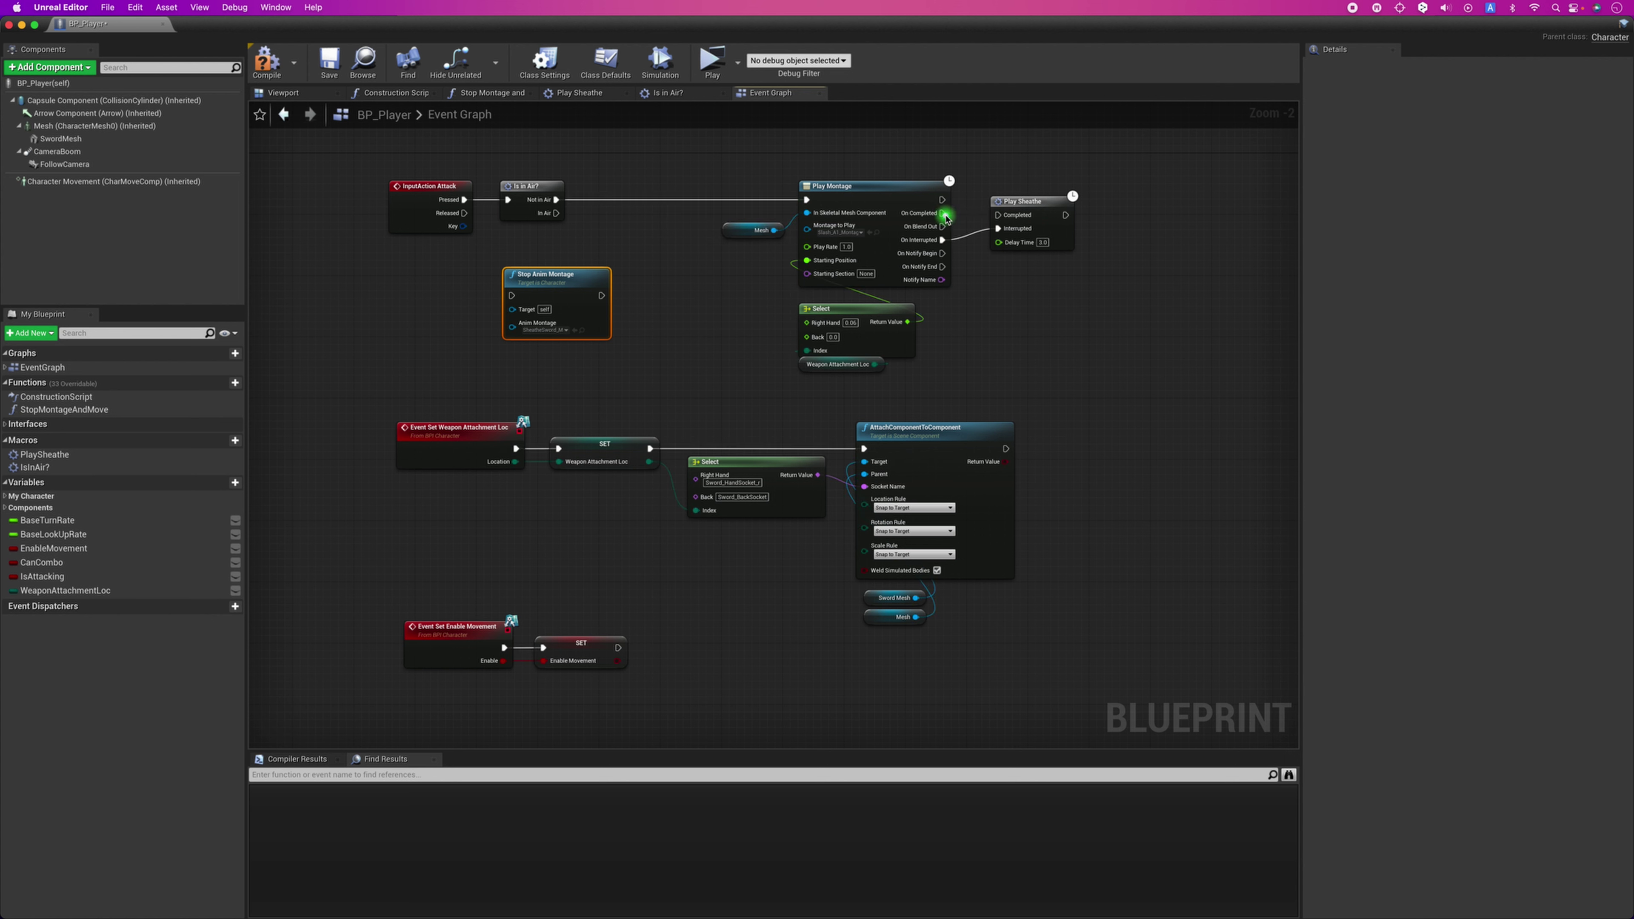
pyautogui.keyDown('alt'); pyautogui.click(943, 241); pyautogui.keyUp('alt')
# Inspect the Is in Air? macro graph.
pyautogui.click(598, 411)
pyautogui.scroll(1, 536, 199)
pyautogui.scroll(1, 501, 218)
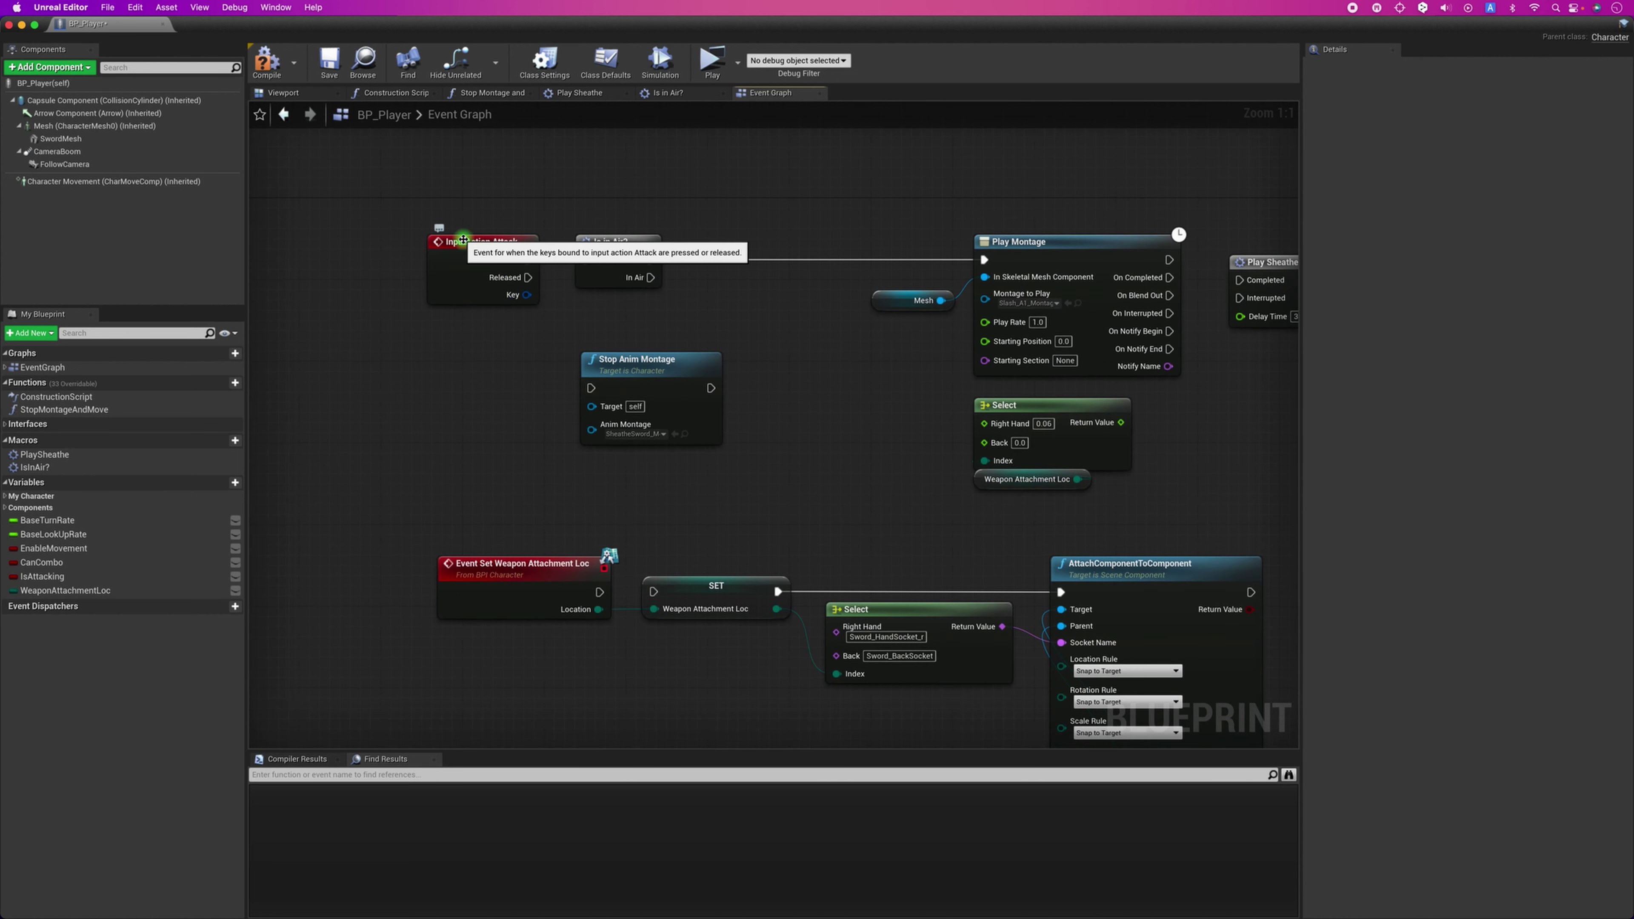
pyautogui.scroll(2, 463, 239)
pyautogui.click(683, 261)
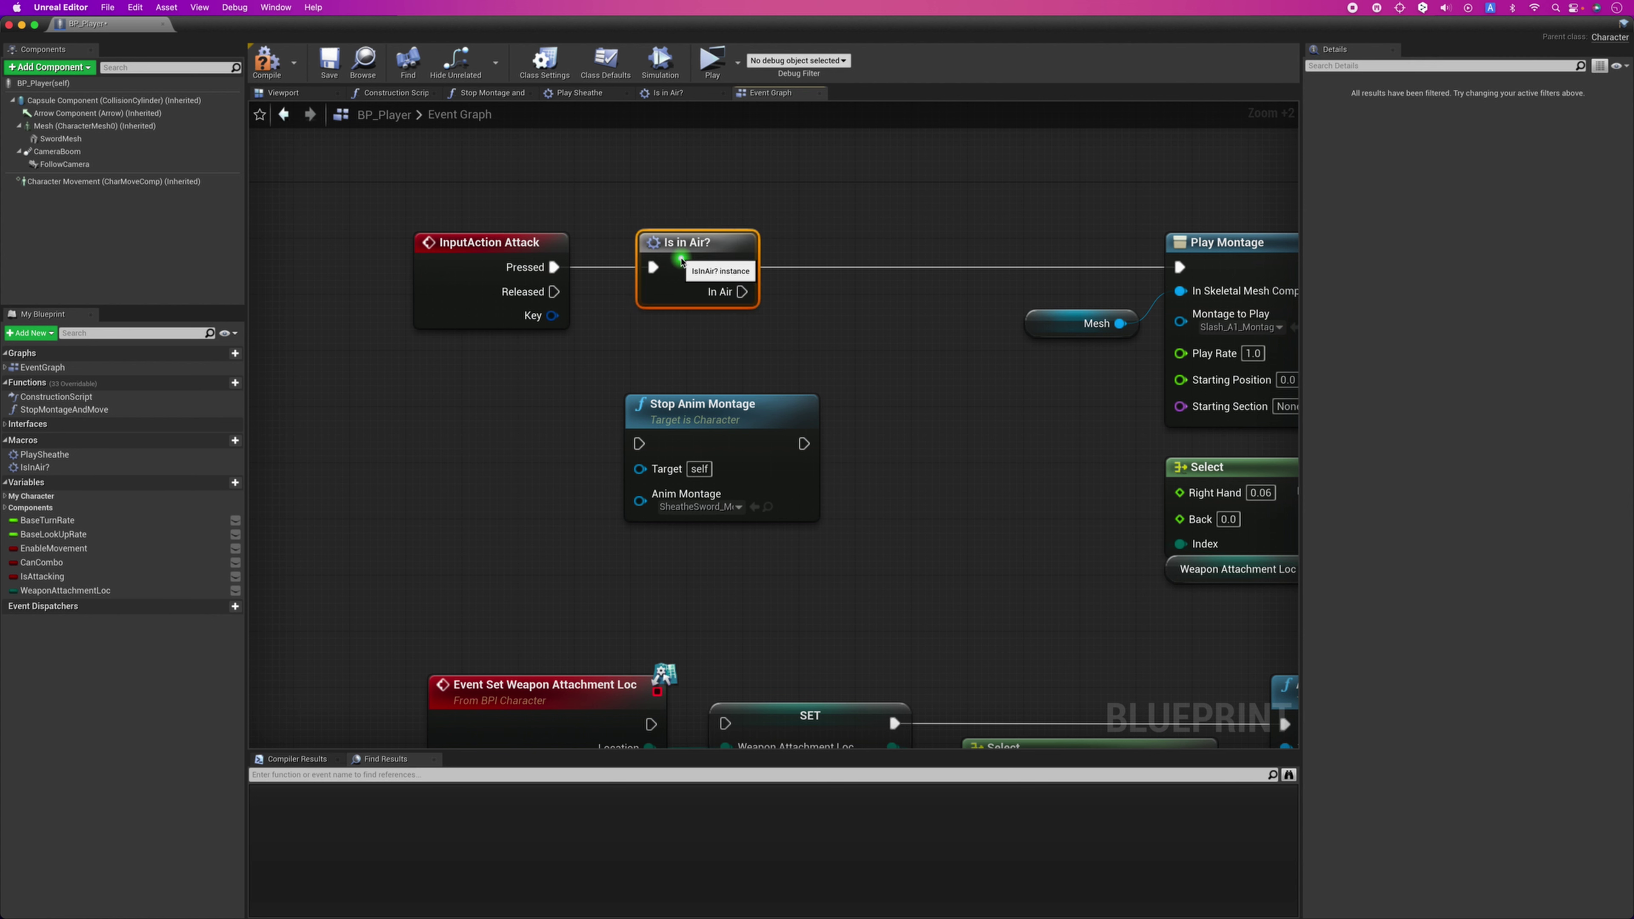
pyautogui.moveTo(682, 261); pyautogui.dragTo(657, 261)
pyautogui.doubleClick(655, 257)
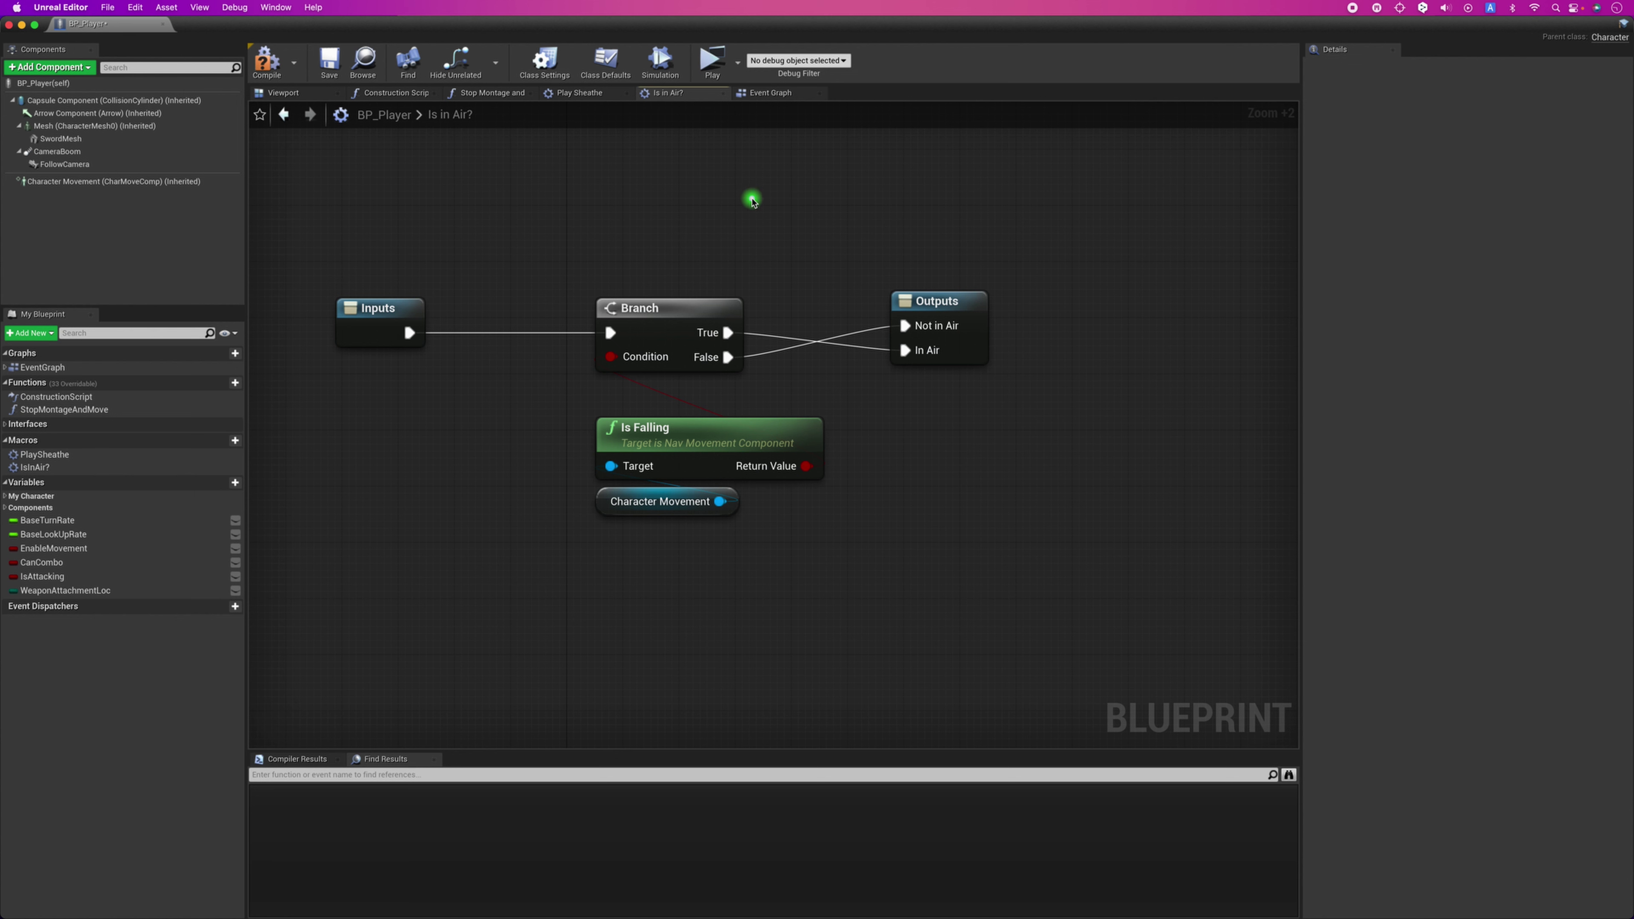
# Back in the event graph, review the Mesh and Play Montage nodes and compile BP_Player.
pyautogui.click(759, 99)
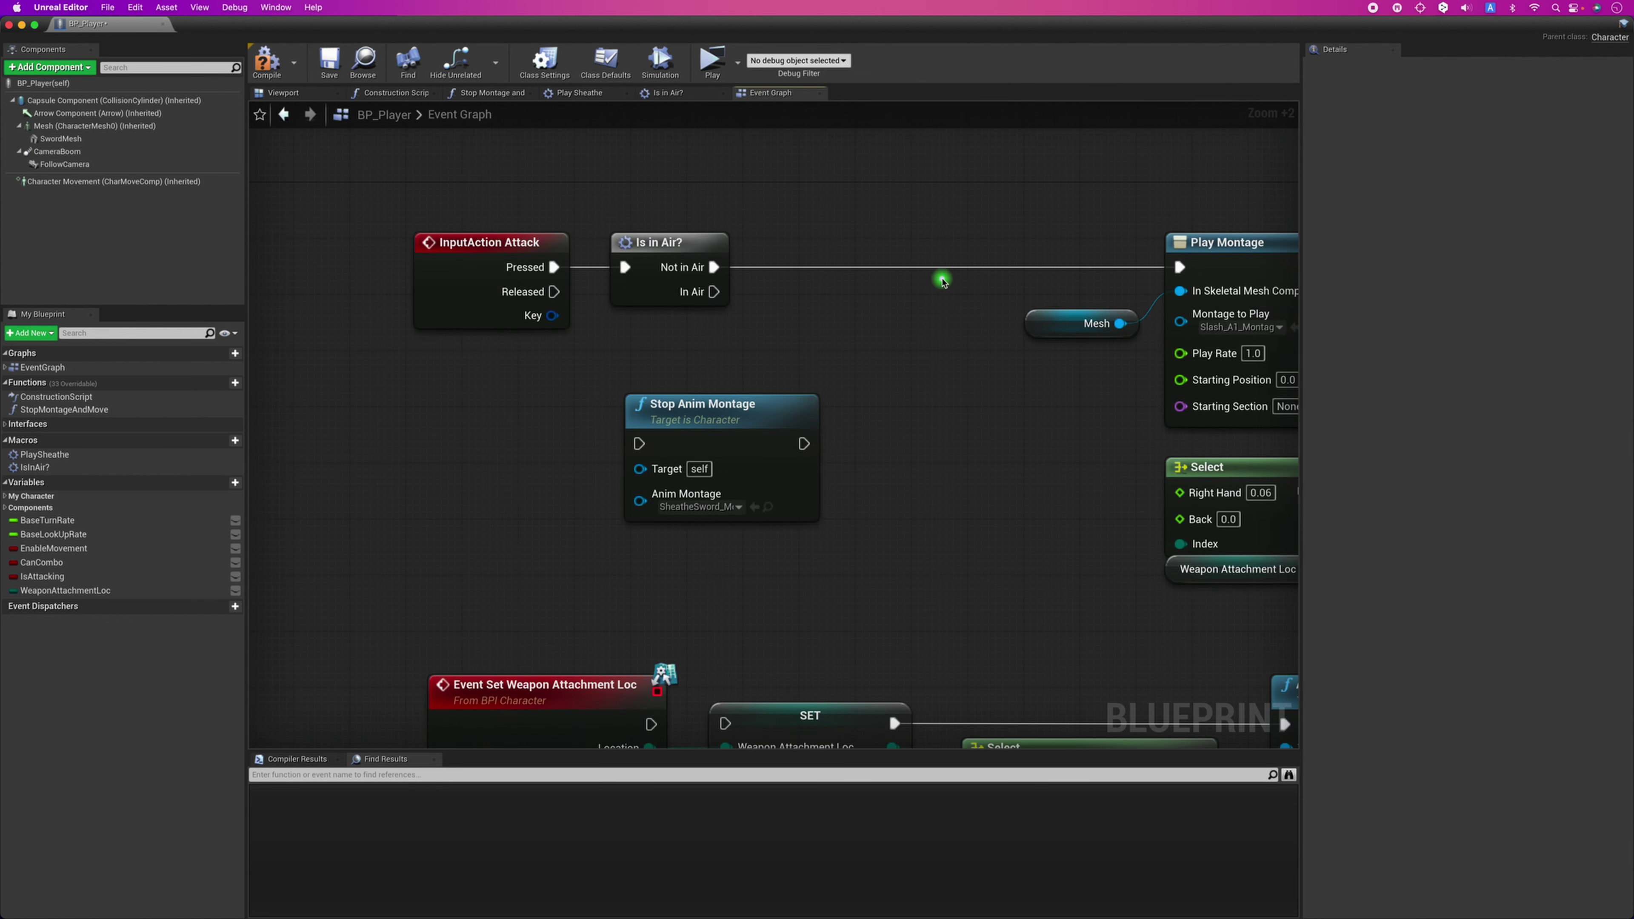
pyautogui.moveTo(930, 325); pyautogui.dragTo(751, 337, button='right')
pyautogui.moveTo(856, 360); pyautogui.dragTo(1053, 264)
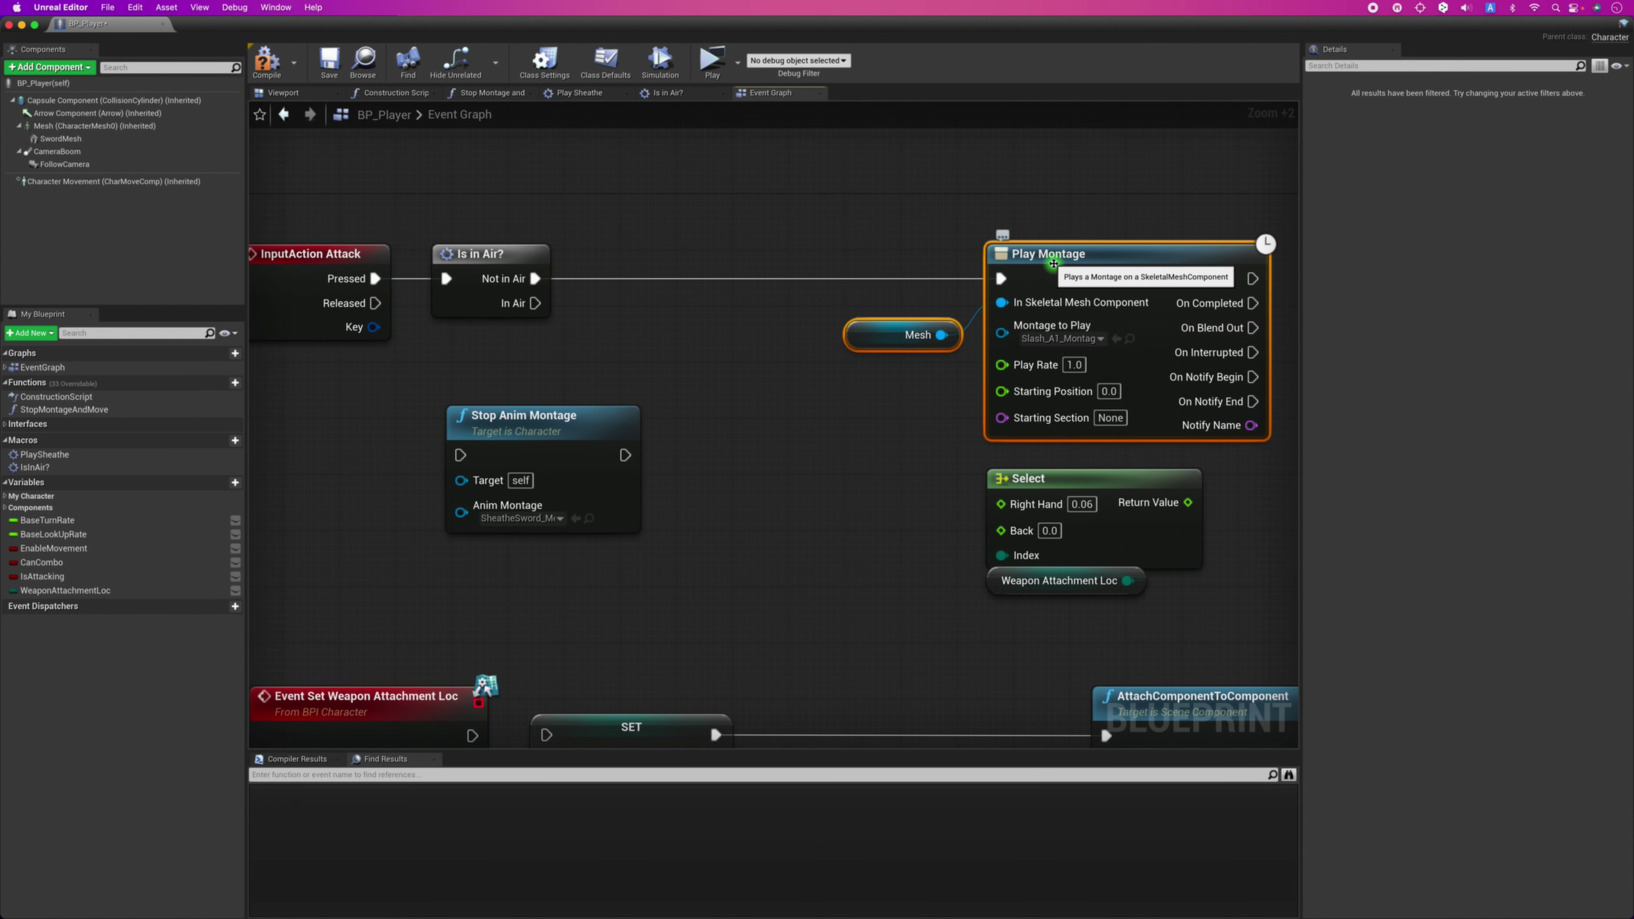
pyautogui.click(879, 380)
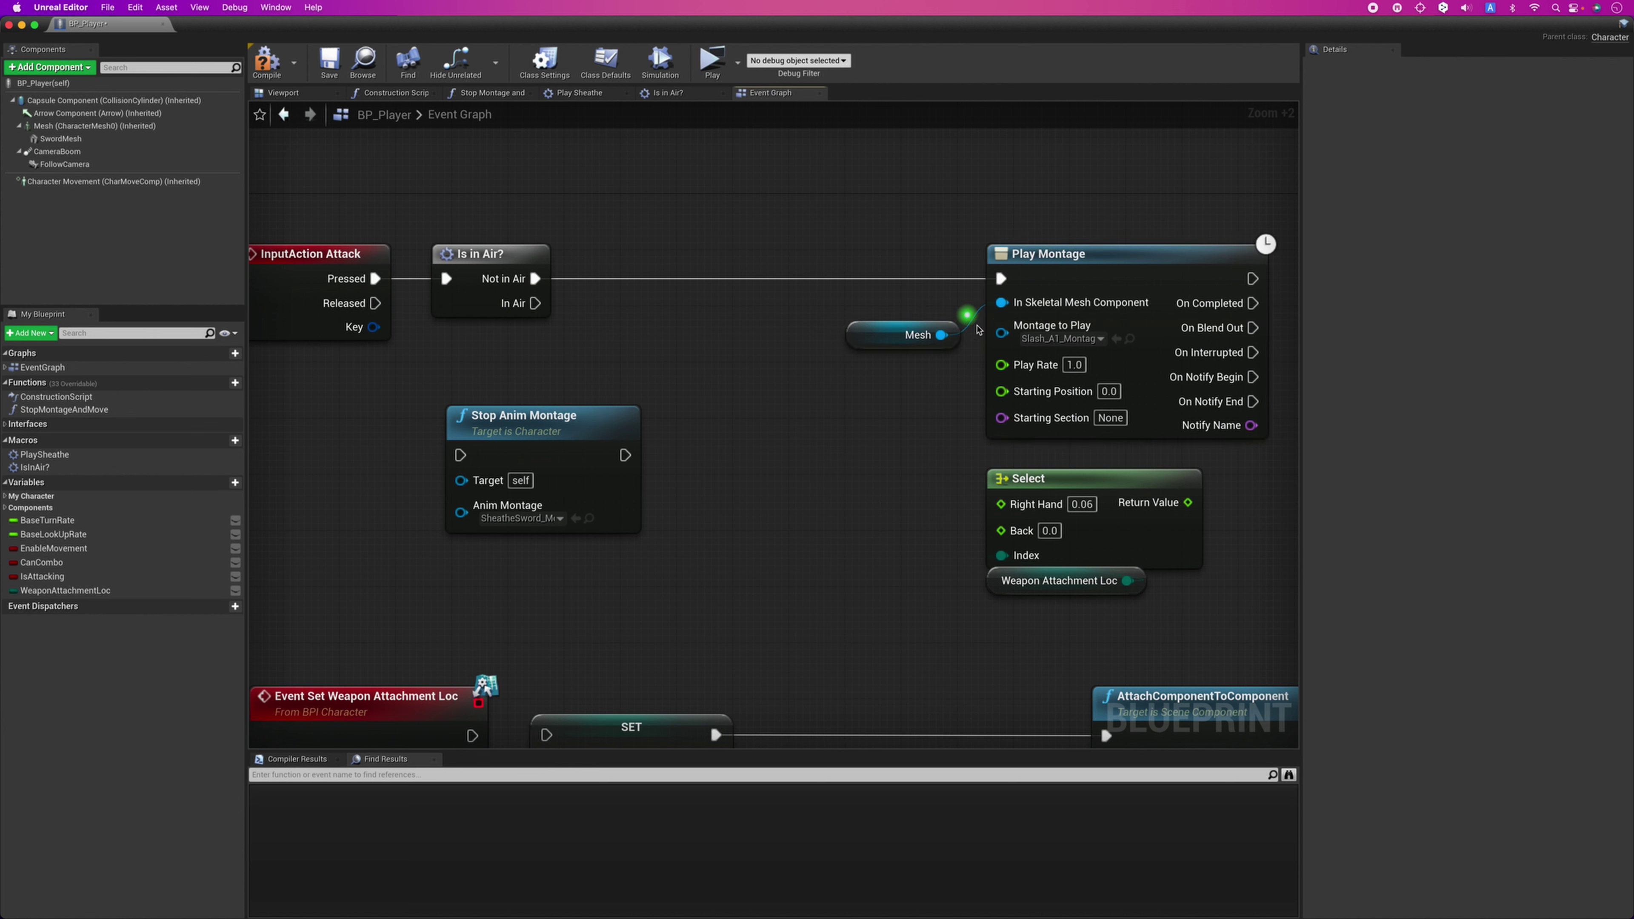
pyautogui.click(264, 80)
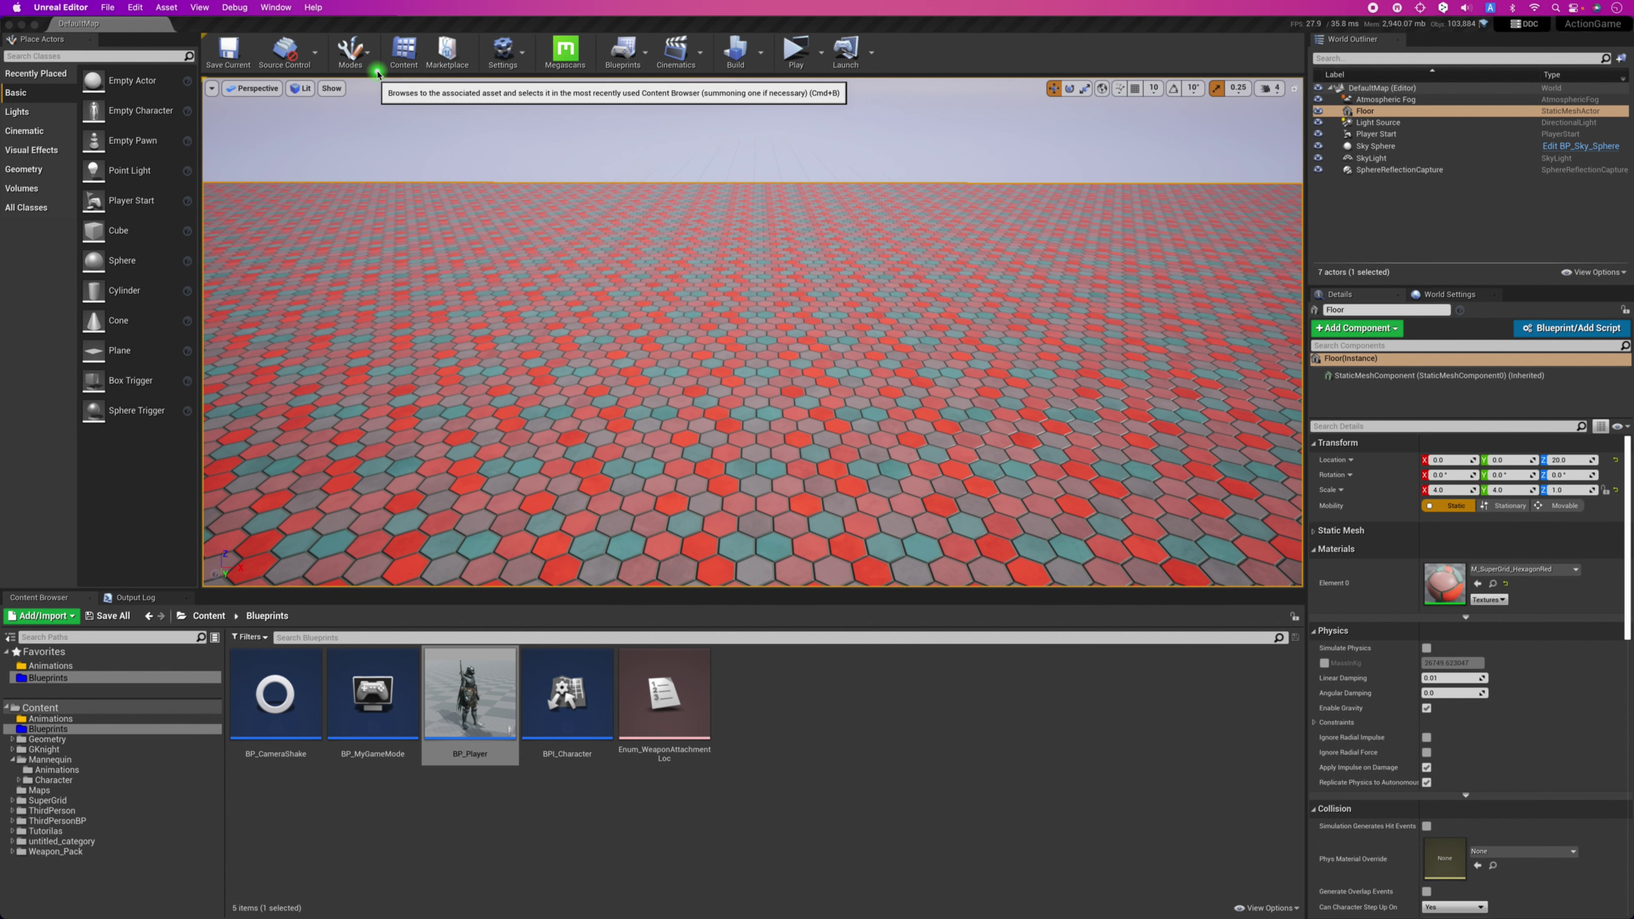
pyautogui.click(413, 629)
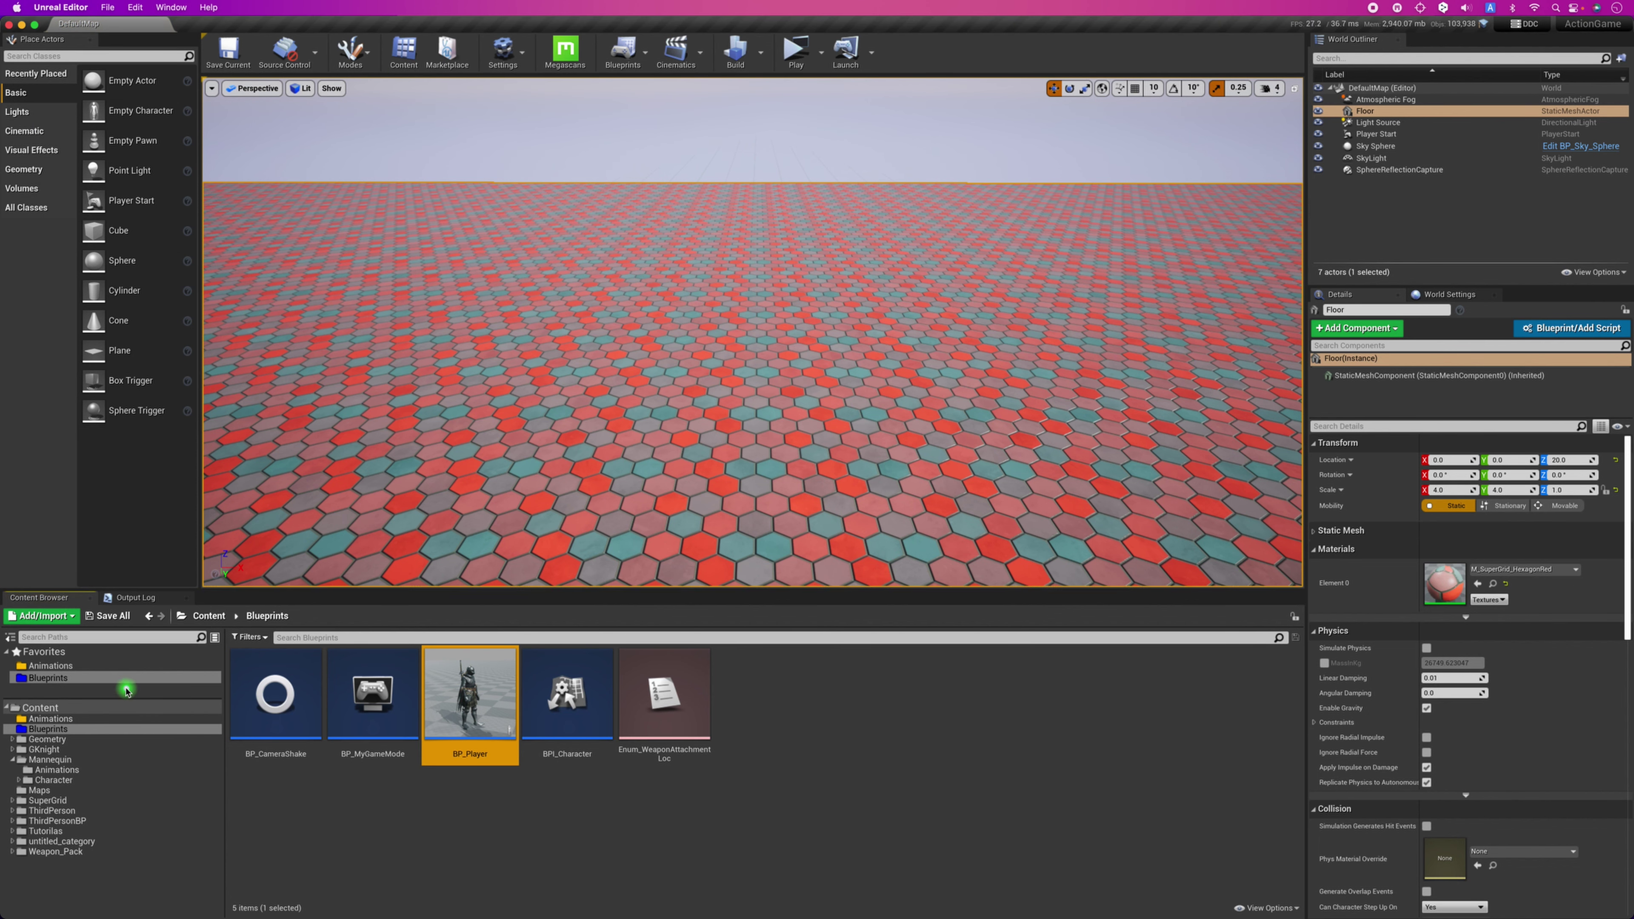
# Detach Base Locomotion from its cache node and move it beside Slot 'FullBody'.
pyautogui.click(50, 665)
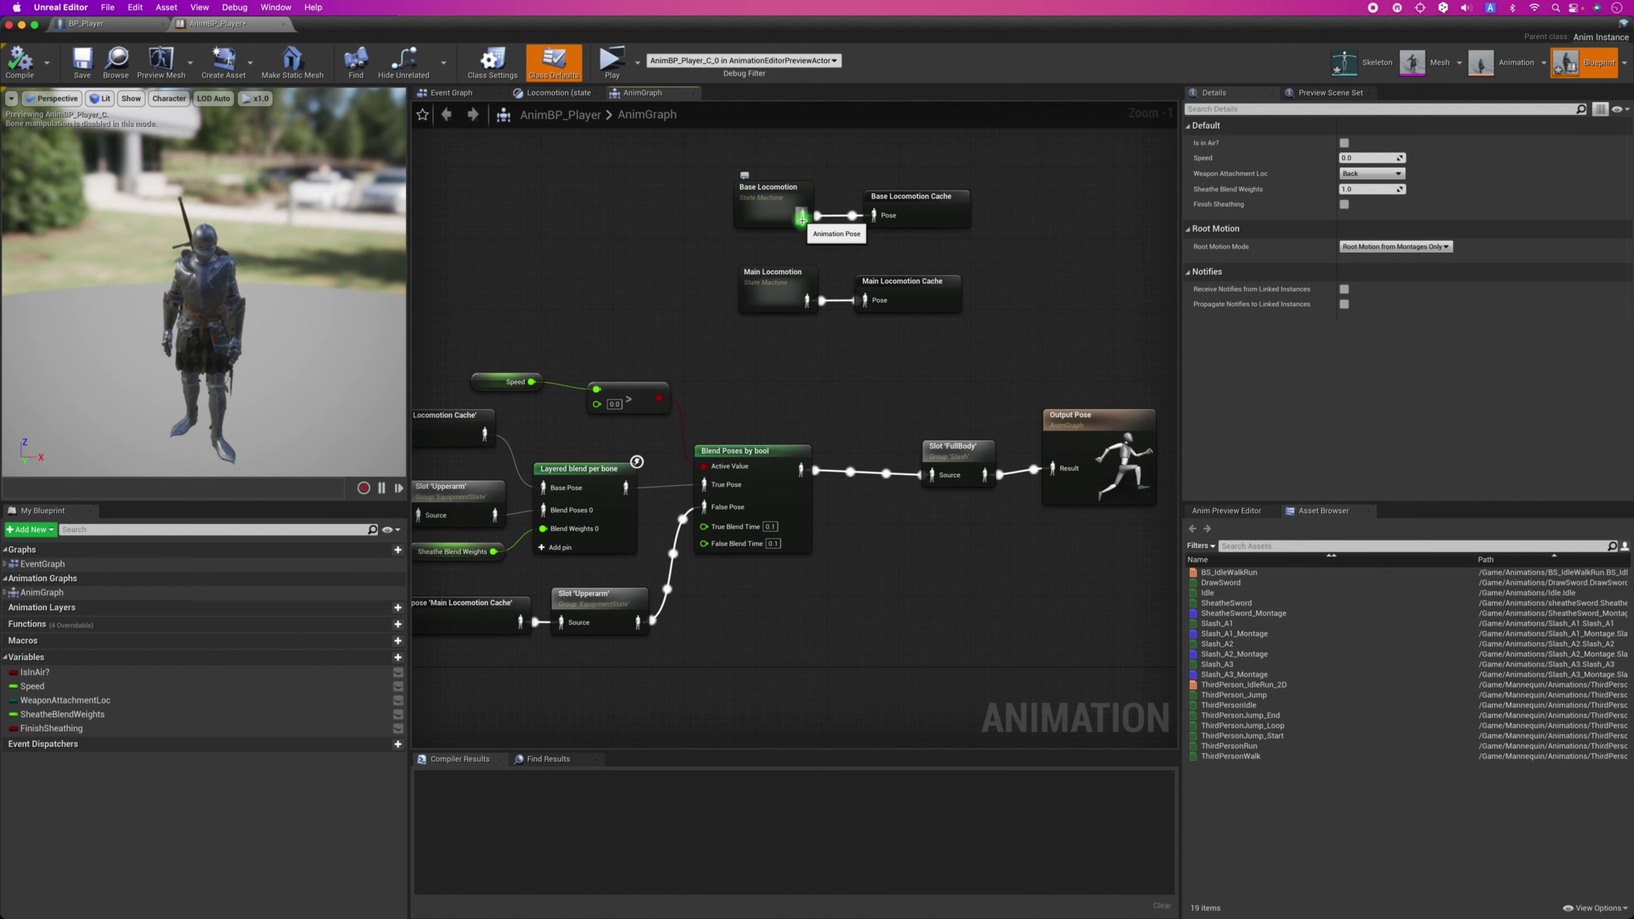
pyautogui.keyDown('alt'); pyautogui.click(803, 219); pyautogui.keyUp('alt')
pyautogui.moveTo(740, 193)
pyautogui.mouseDown()
pyautogui.moveTo(856, 386)
pyautogui.moveTo(758, 378)
pyautogui.moveTo(941, 478)
pyautogui.mouseUp()
pyautogui.moveTo(844, 387); pyautogui.dragTo(849, 388)
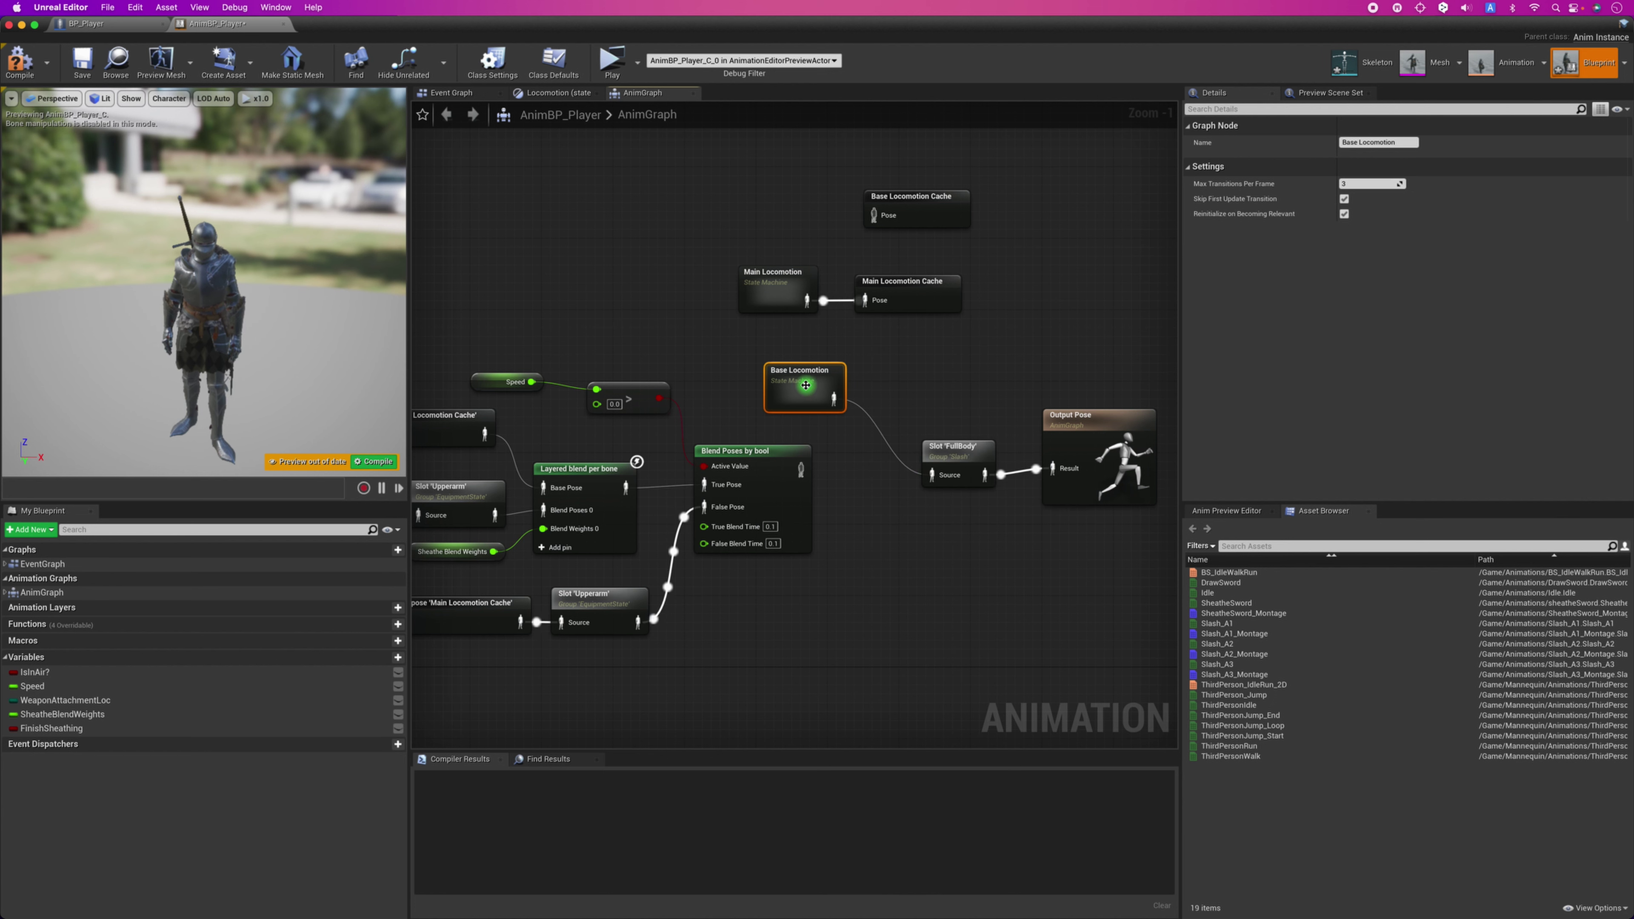
pyautogui.scroll(6, 854, 390)
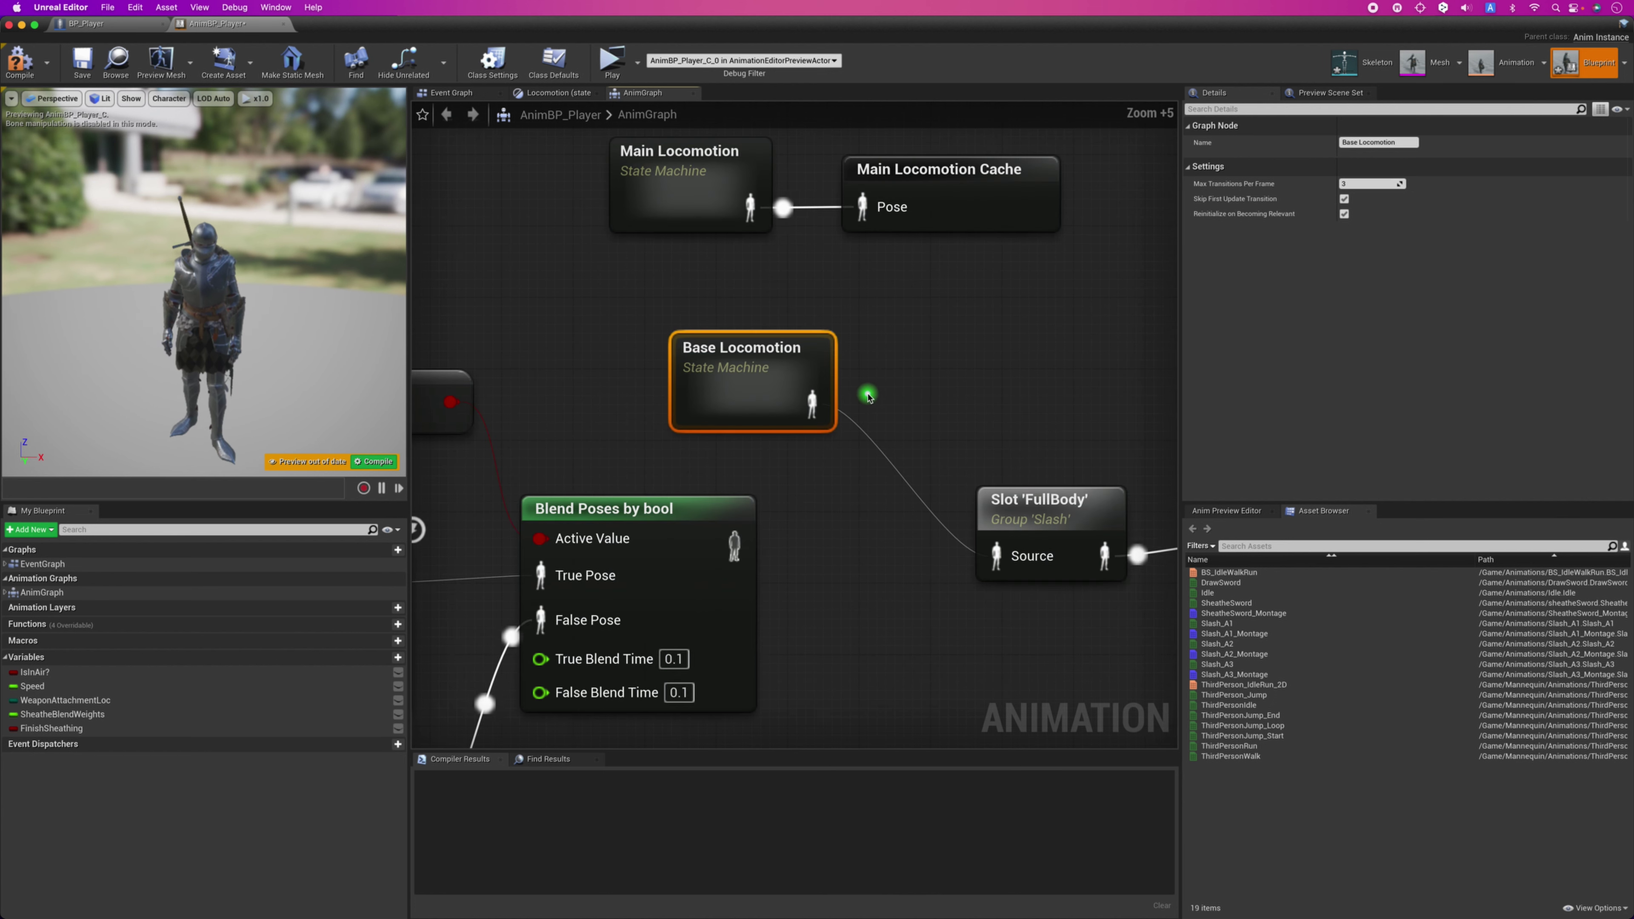
pyautogui.moveTo(749, 354); pyautogui.dragTo(666, 344, button='right')
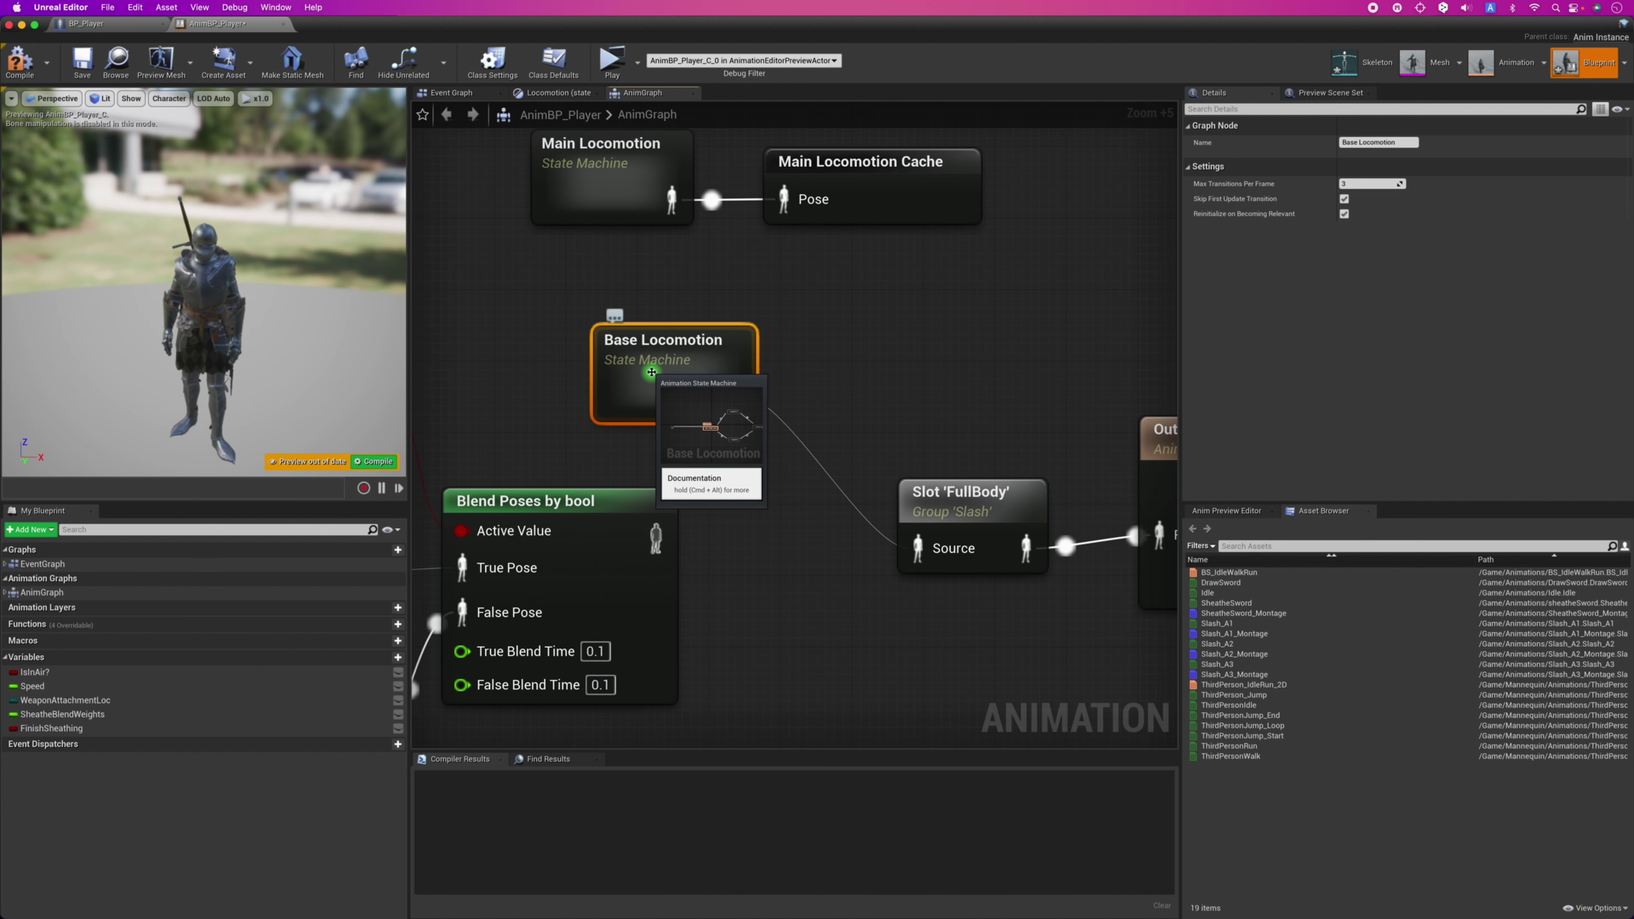
# Inspect the Base Locomotion state machine's jump and locomotion states, then return to the AnimGraph.
pyautogui.doubleClick(665, 355)
pyautogui.moveTo(819, 366); pyautogui.dragTo(687, 353, button='right')
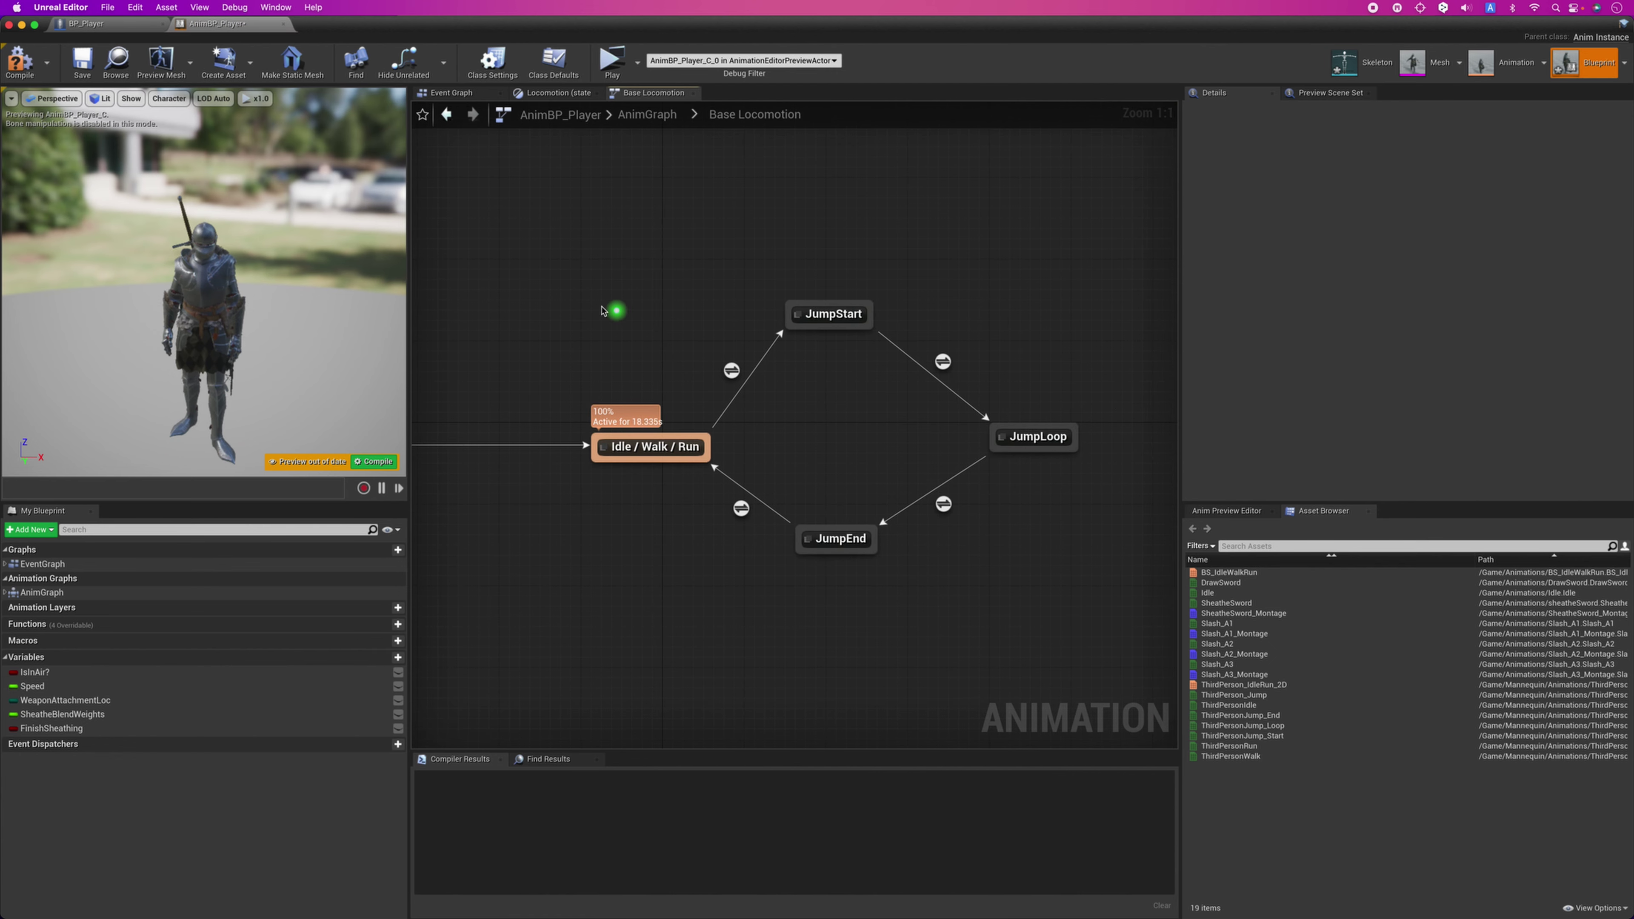
pyautogui.moveTo(587, 286); pyautogui.dragTo(1094, 565)
pyautogui.click(988, 566)
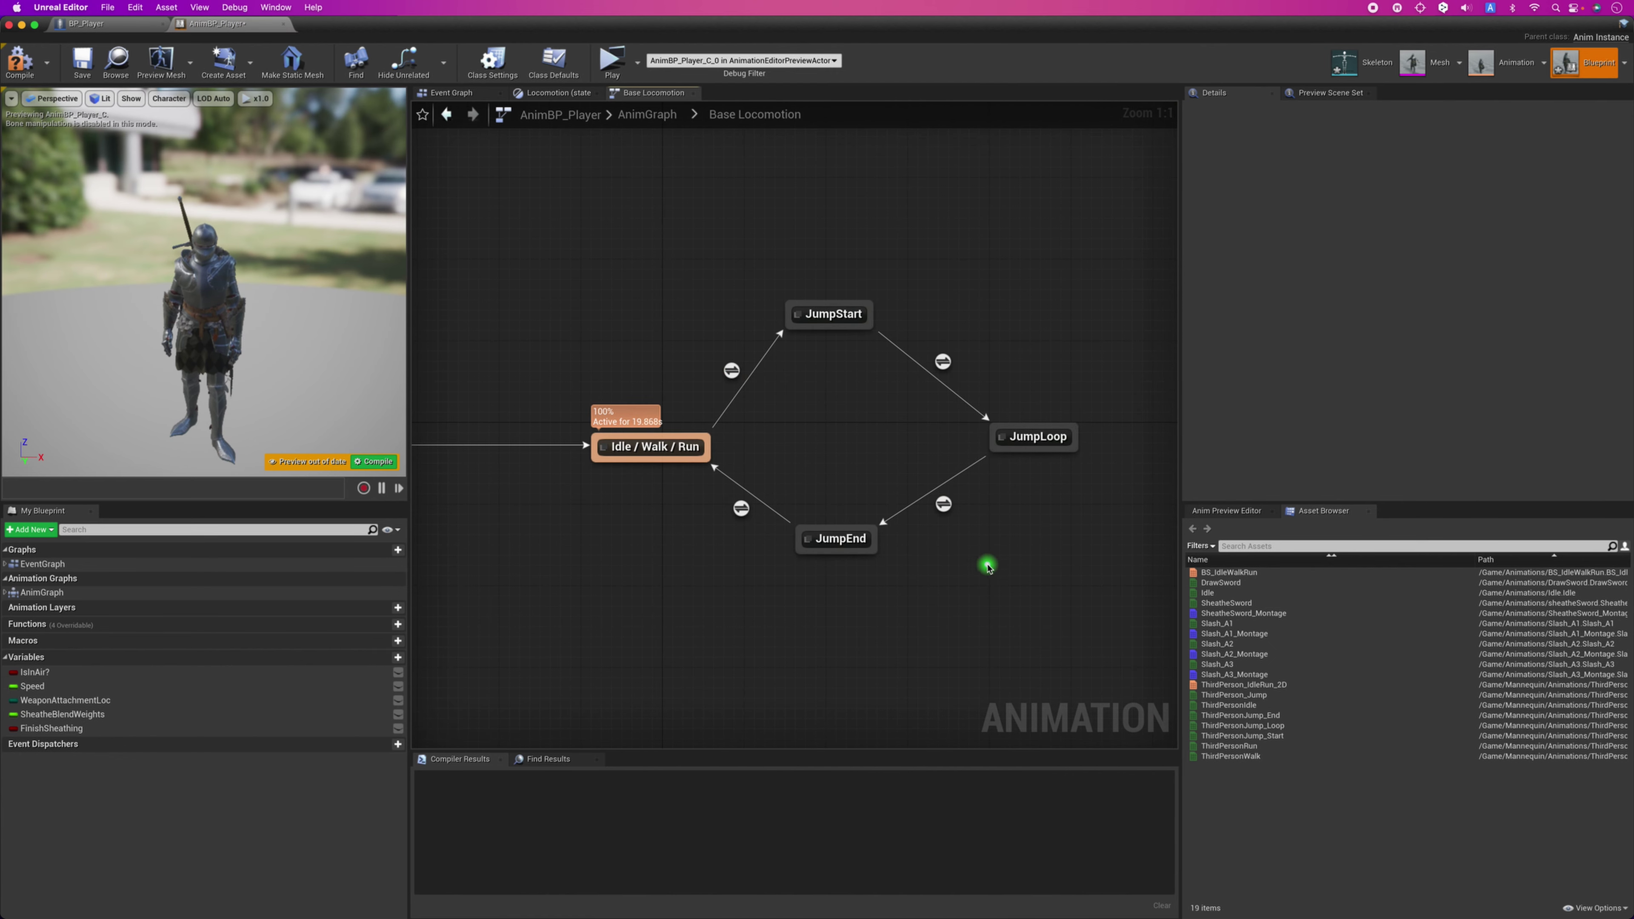
pyautogui.click(646, 116)
pyautogui.moveTo(876, 376); pyautogui.dragTo(741, 369, button='right')
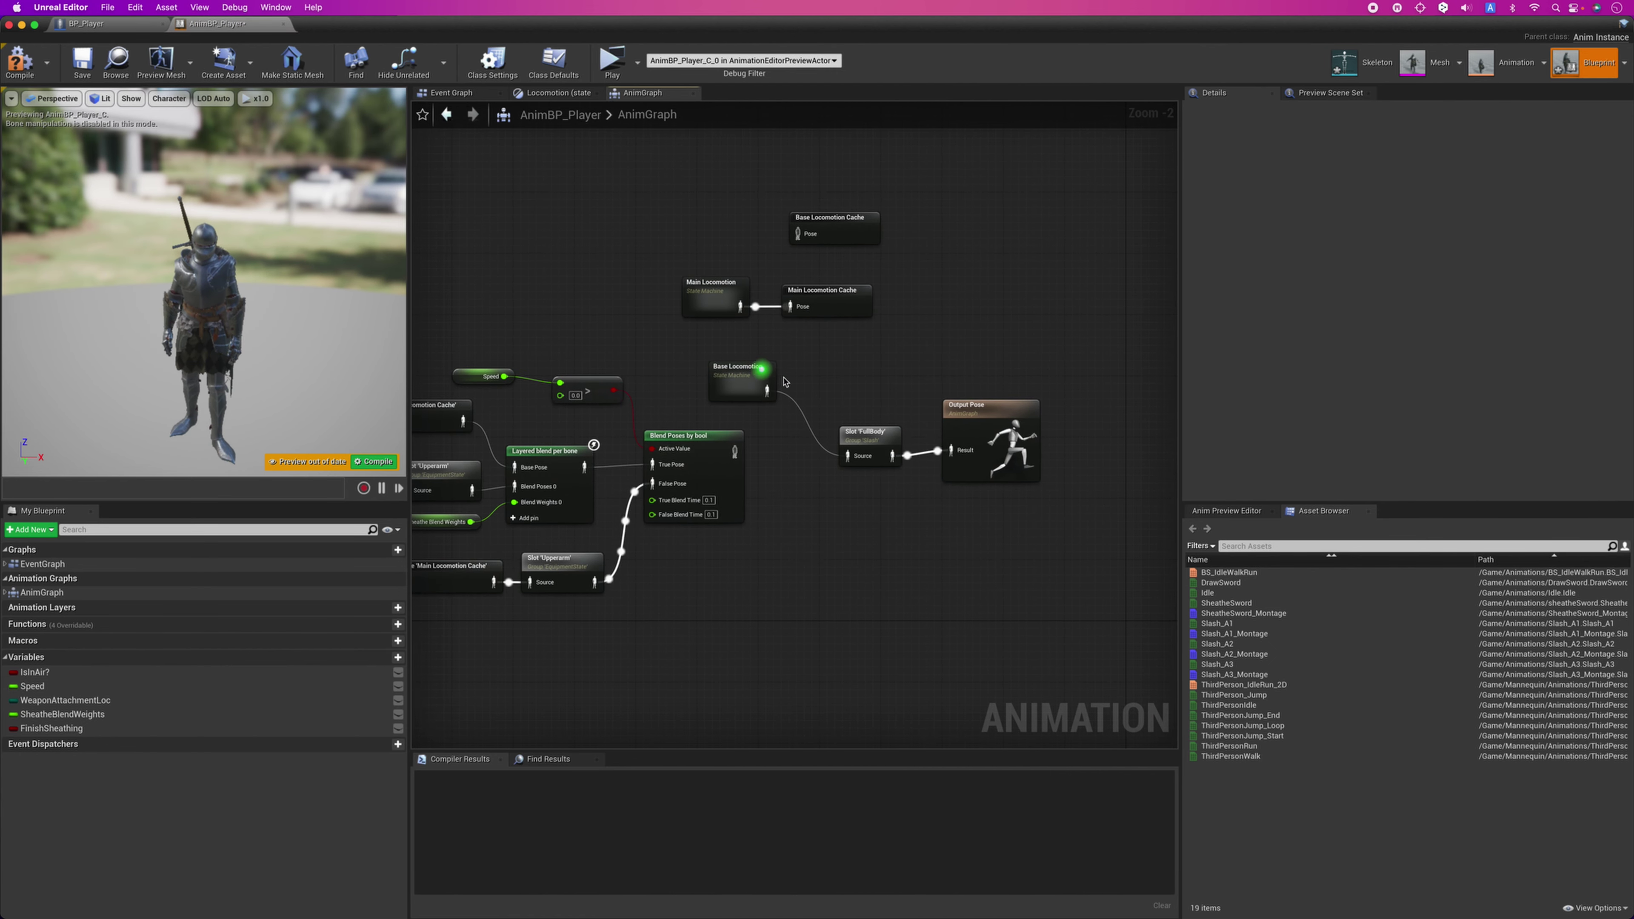
pyautogui.scroll(3, 827, 393)
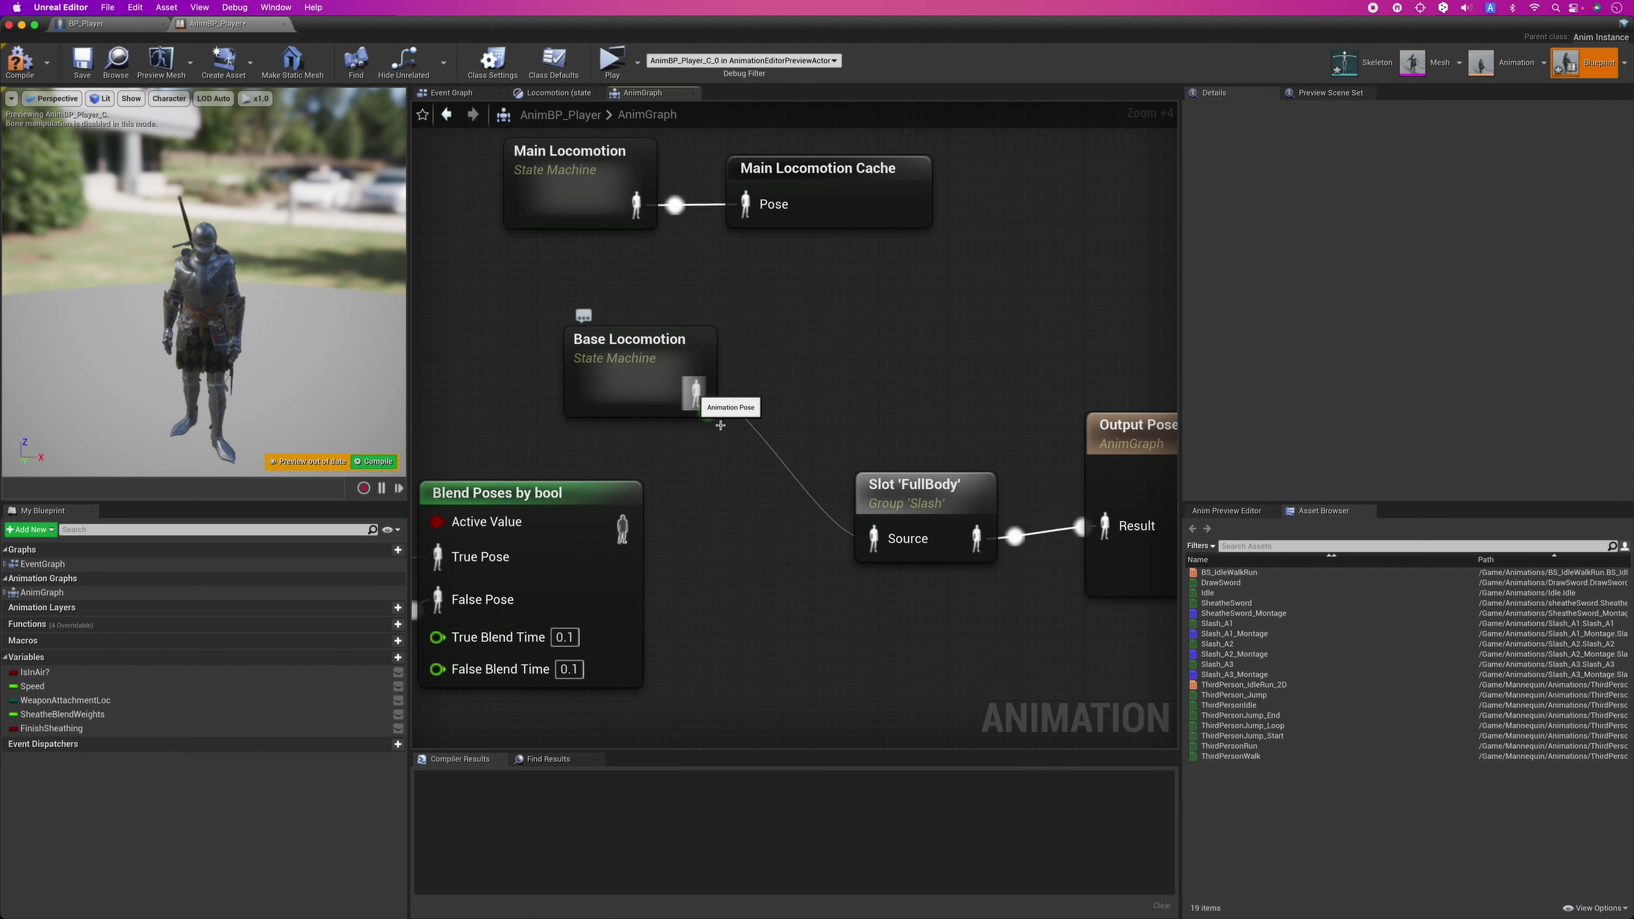
# Add a new Slot node fed by Base Locomotion and set its slot name to Slash.FullBody.
pyautogui.moveTo(696, 393); pyautogui.dragTo(851, 379)
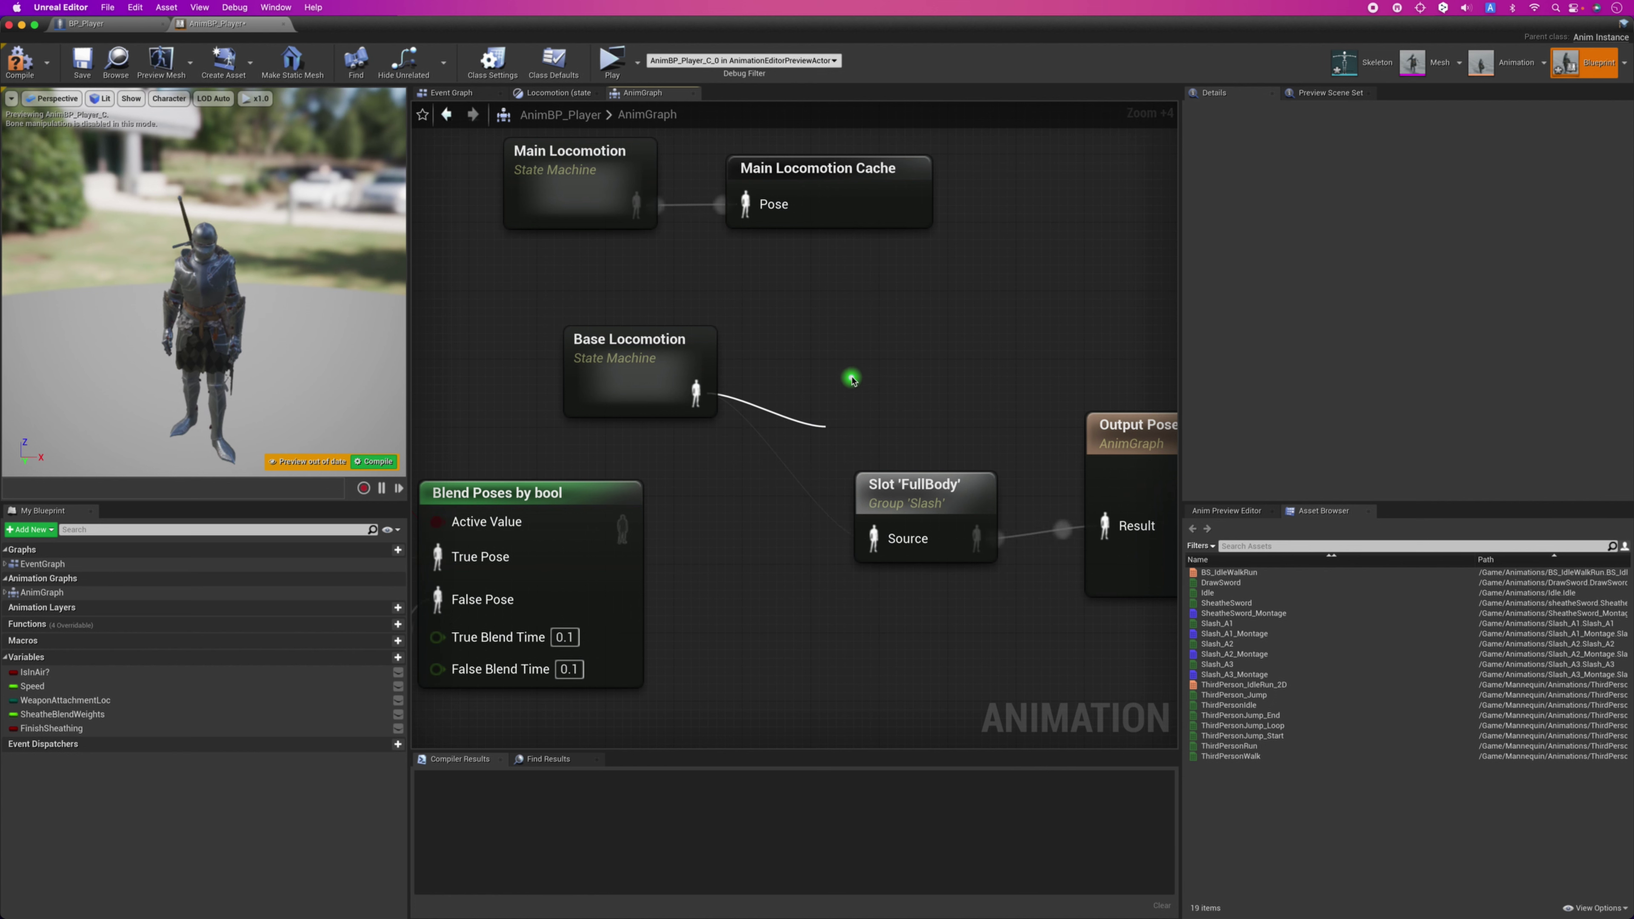
pyautogui.write('slot')
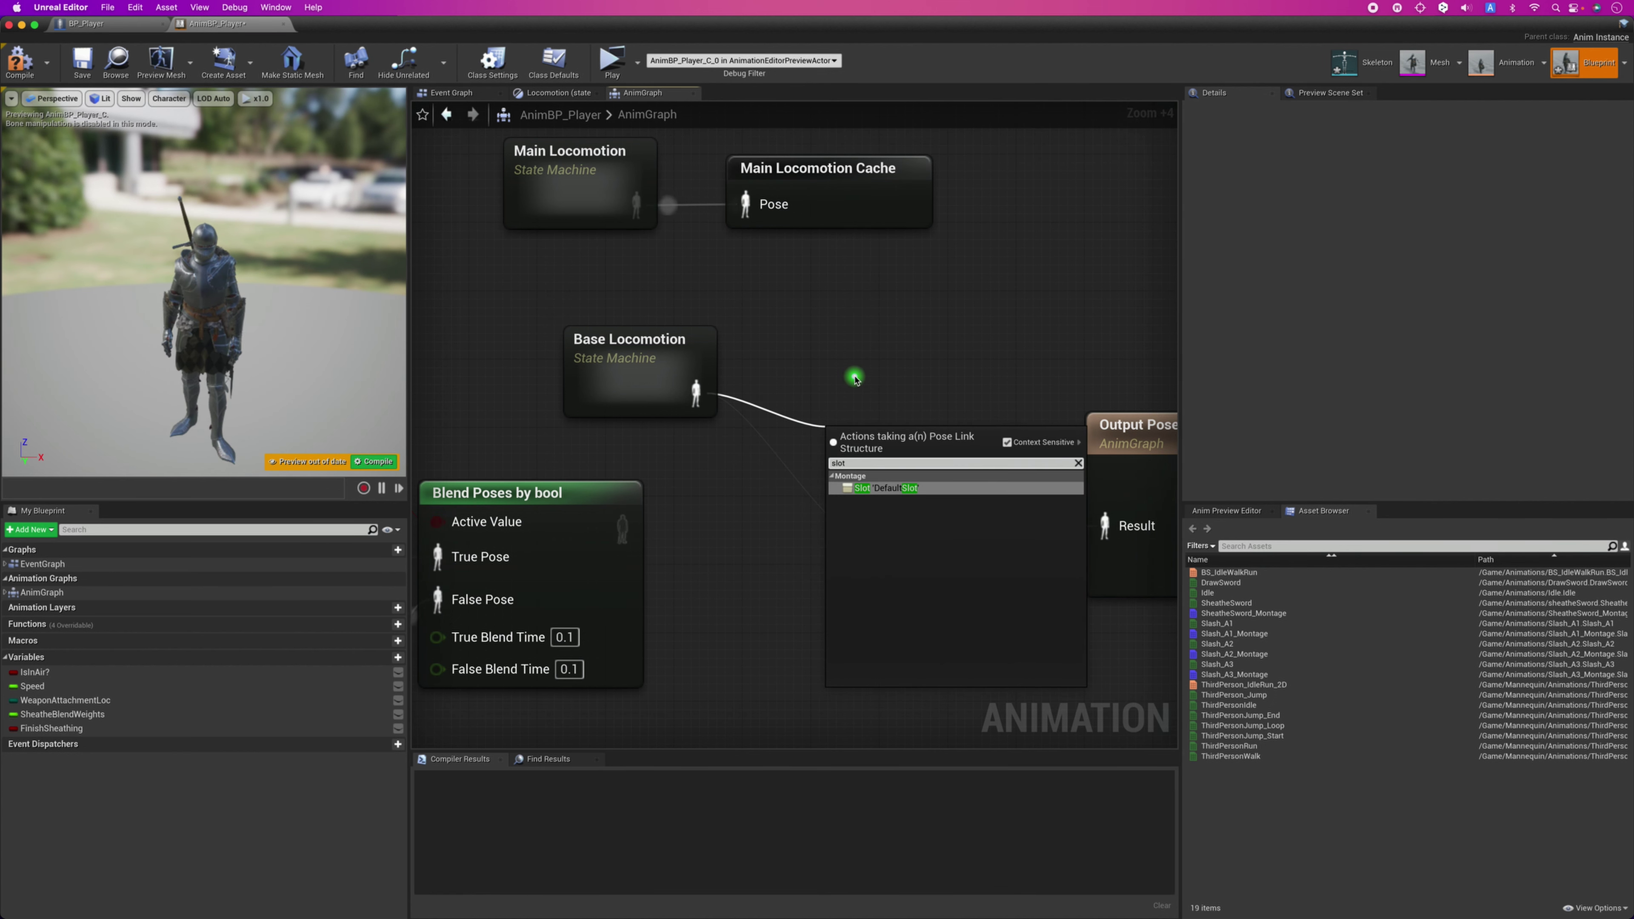
pyautogui.click(887, 488)
pyautogui.moveTo(901, 438); pyautogui.dragTo(901, 325)
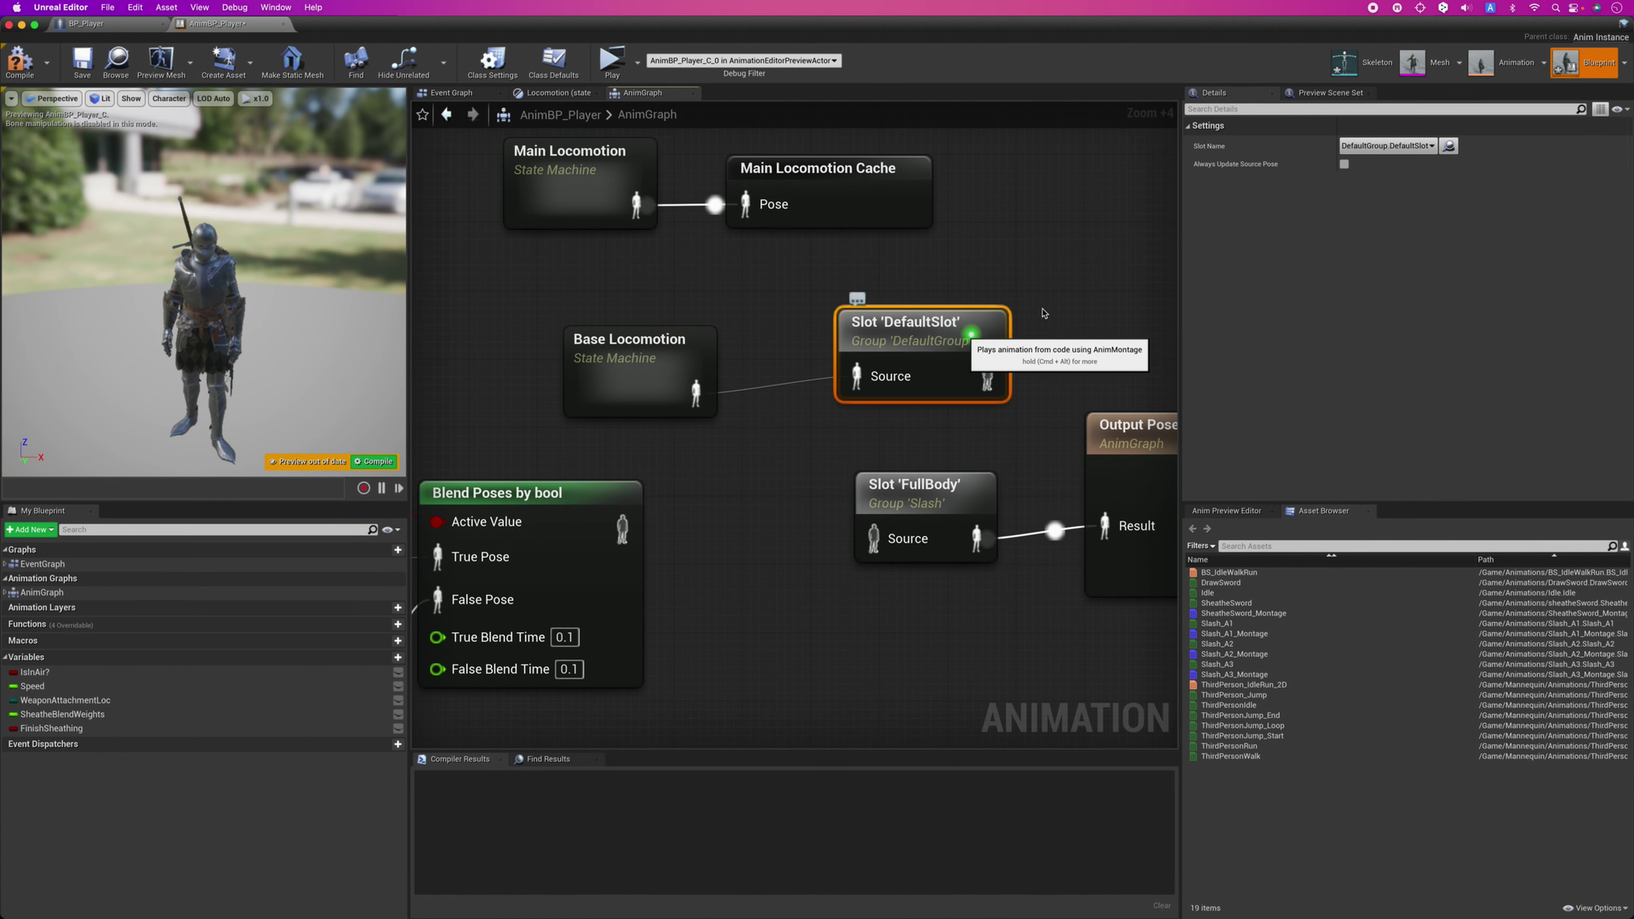
pyautogui.click(1418, 148)
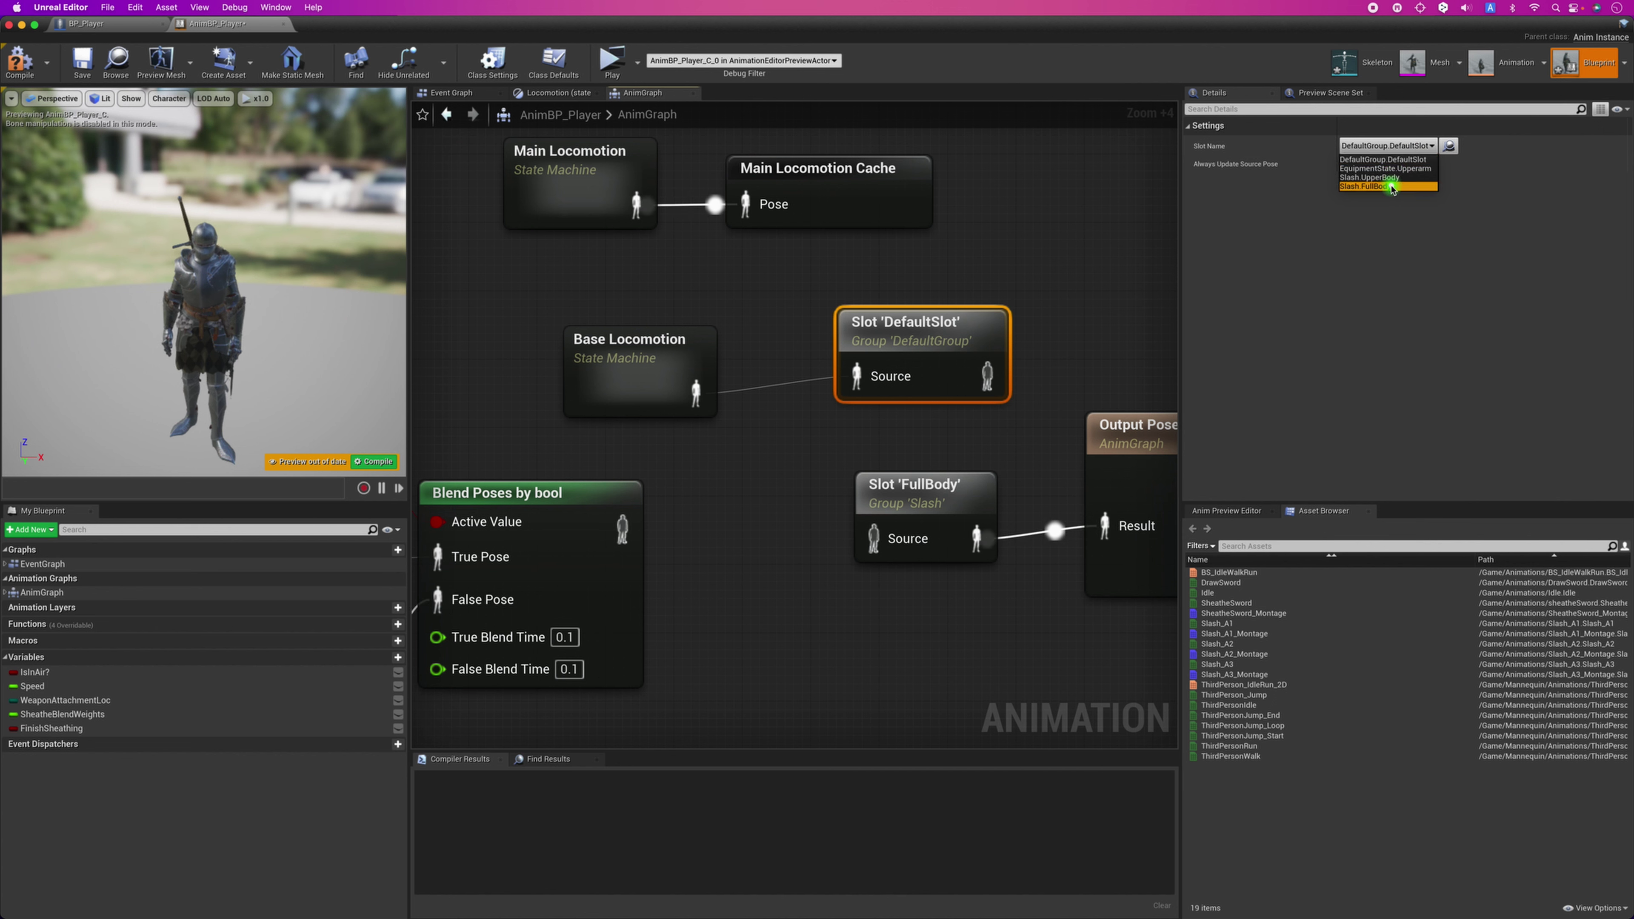
pyautogui.click(1391, 187)
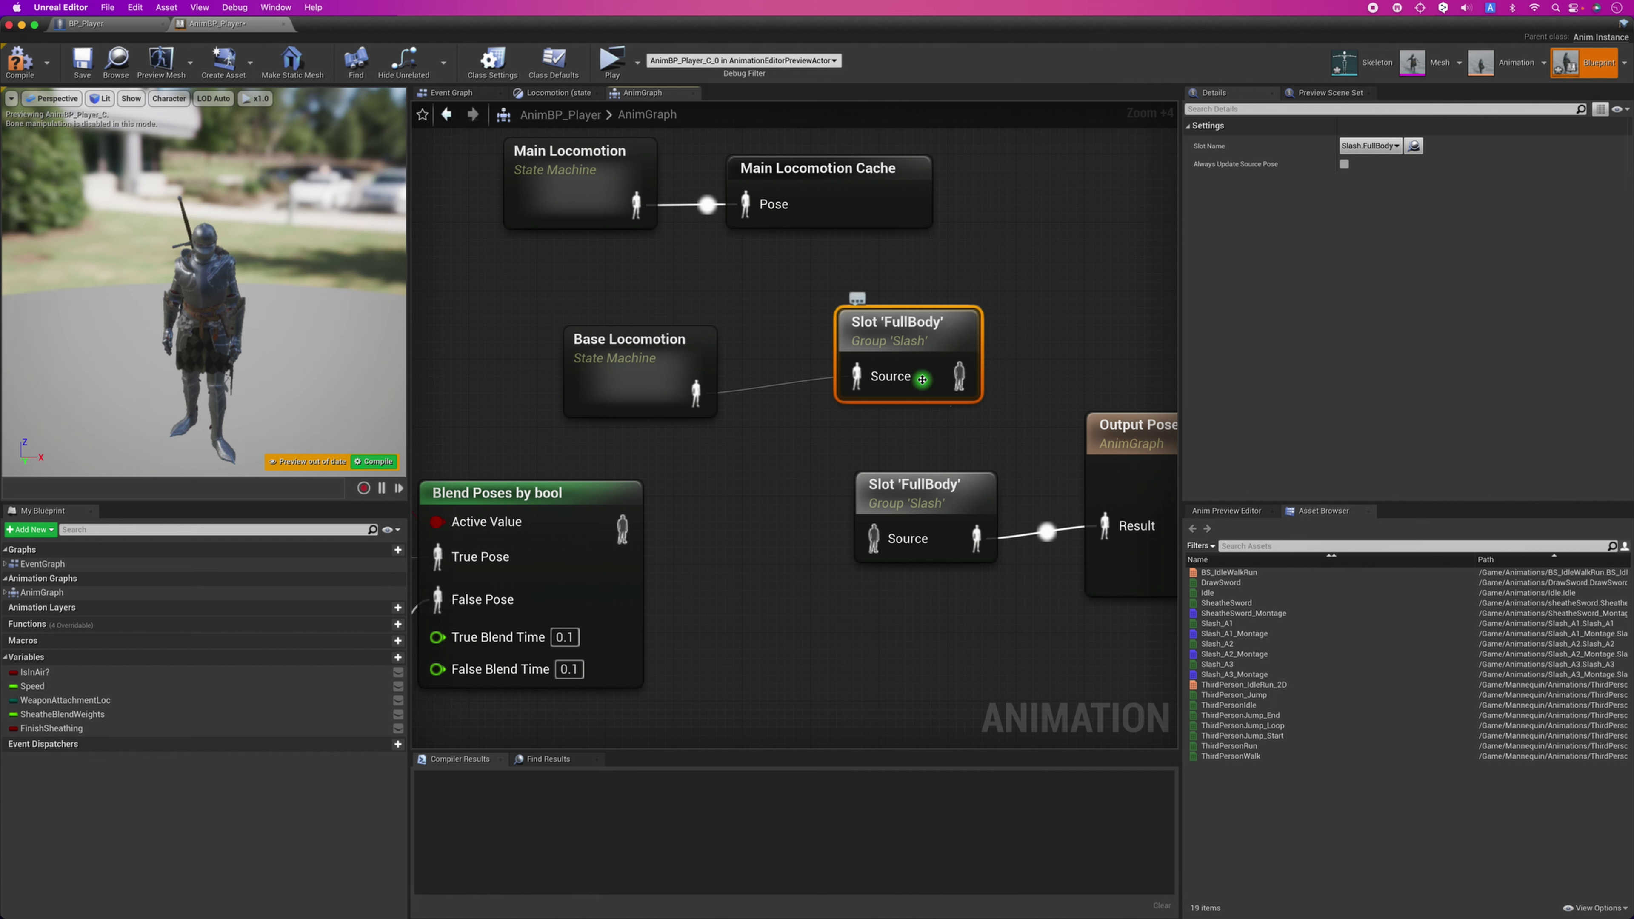
# Delete the duplicate slot node, wire Base Locomotion into Slot 'FullBody', and compile.
pyautogui.press('Delete')
pyautogui.moveTo(685, 397); pyautogui.dragTo(874, 538)
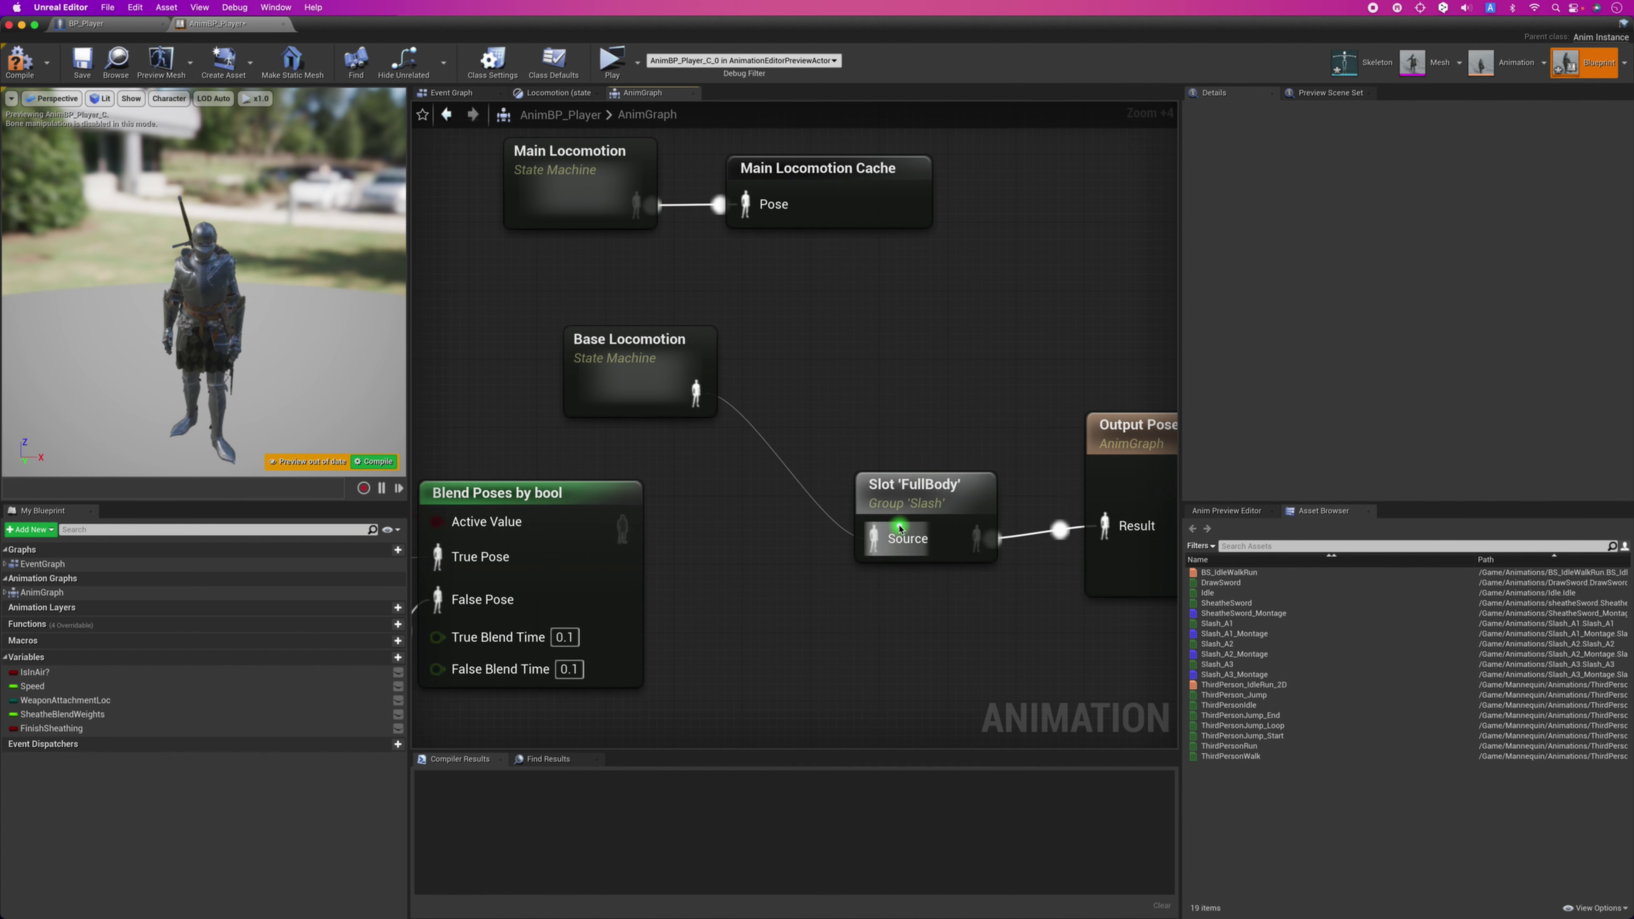
pyautogui.moveTo(646, 339); pyautogui.dragTo(695, 348)
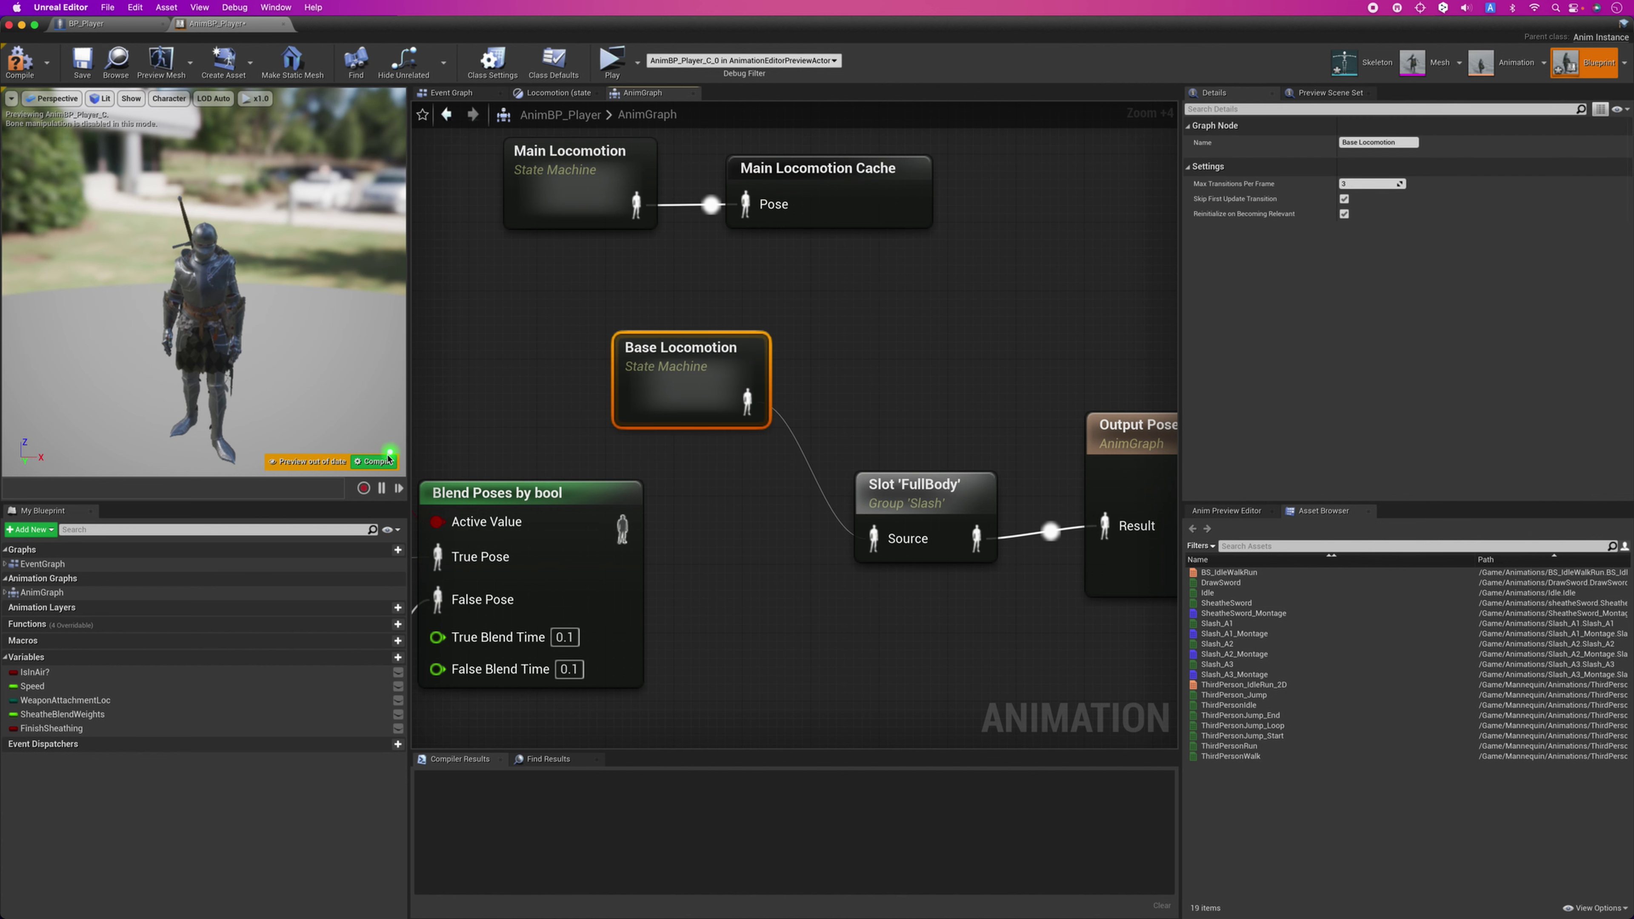
pyautogui.click(389, 459)
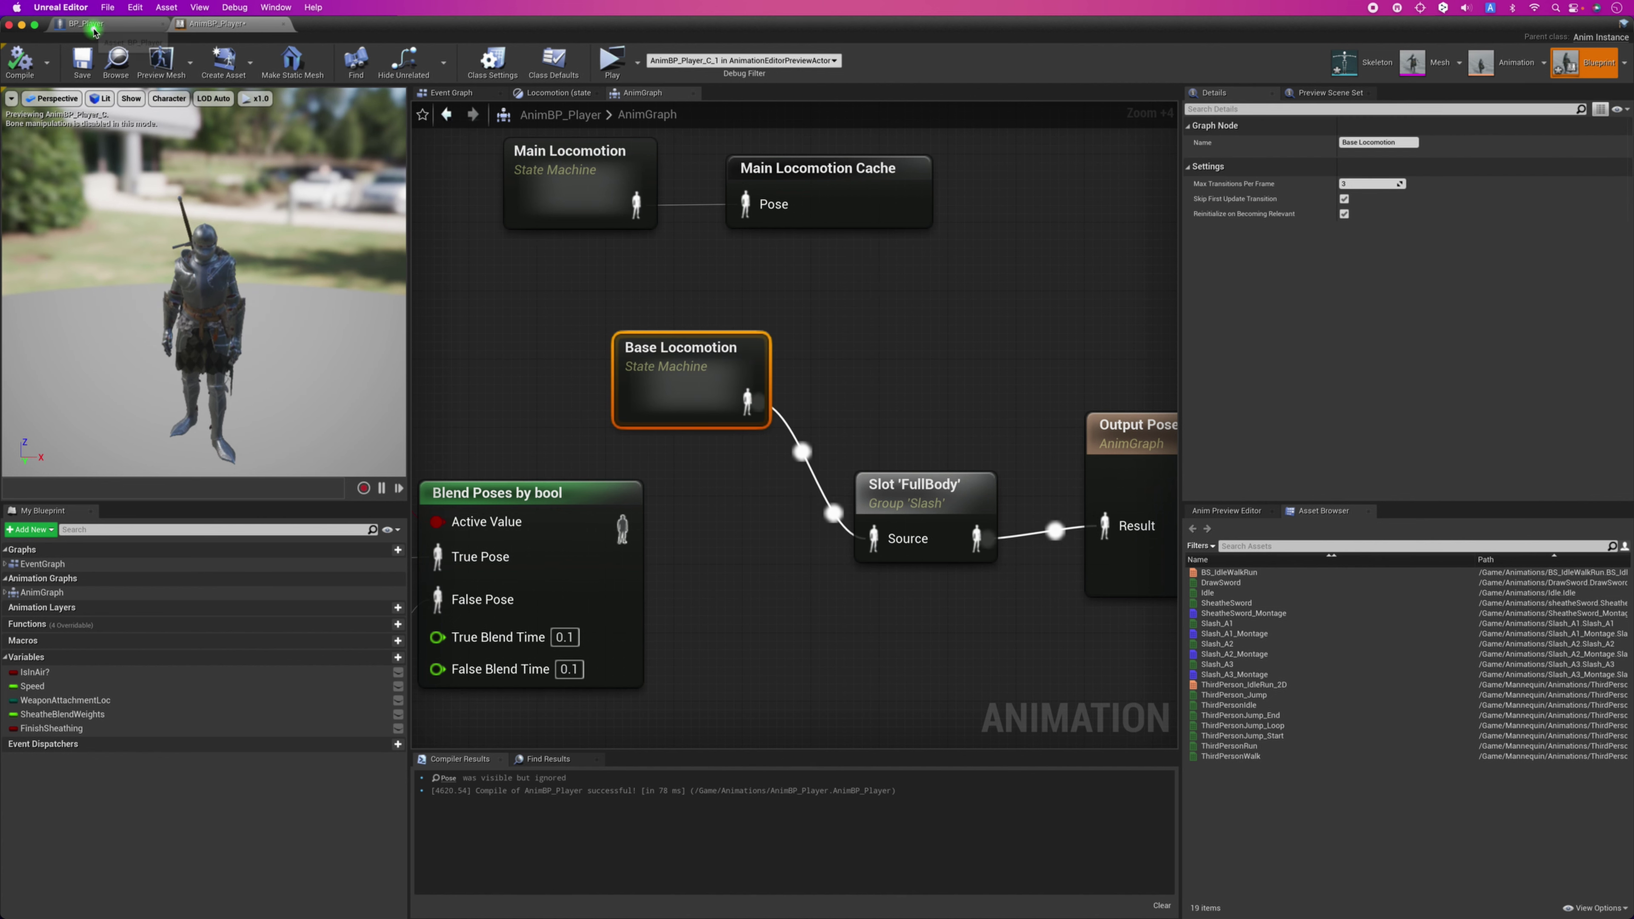
# Run a standalone preview and test the knight's sword draw and attack swings from several camera angles.
pyautogui.click(614, 63)
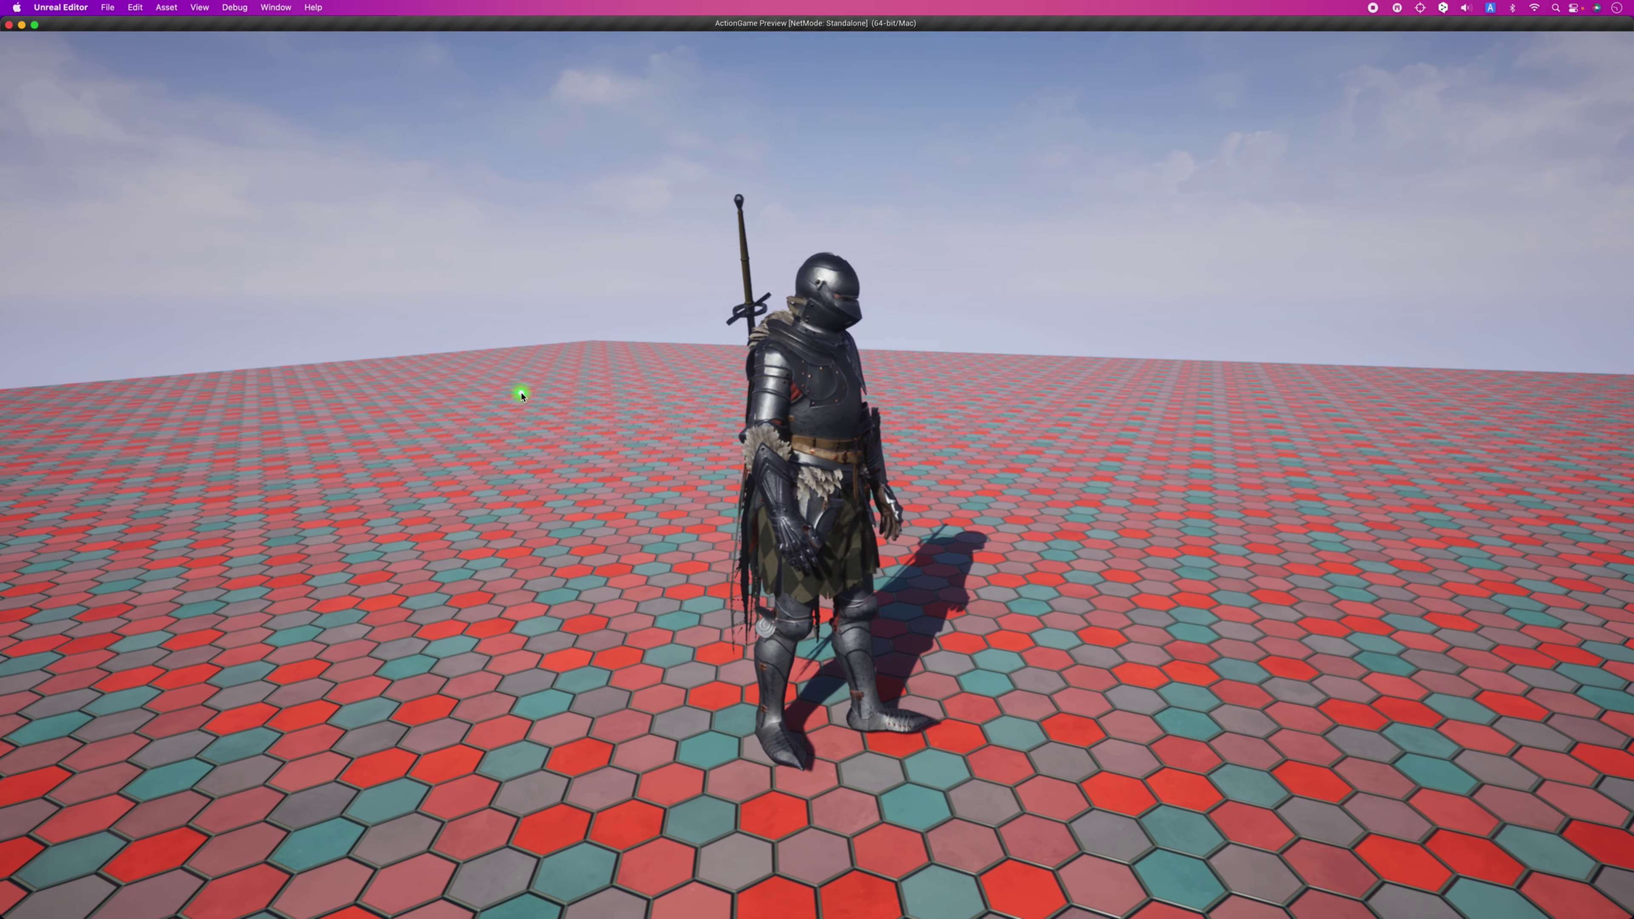
pyautogui.click(522, 396)
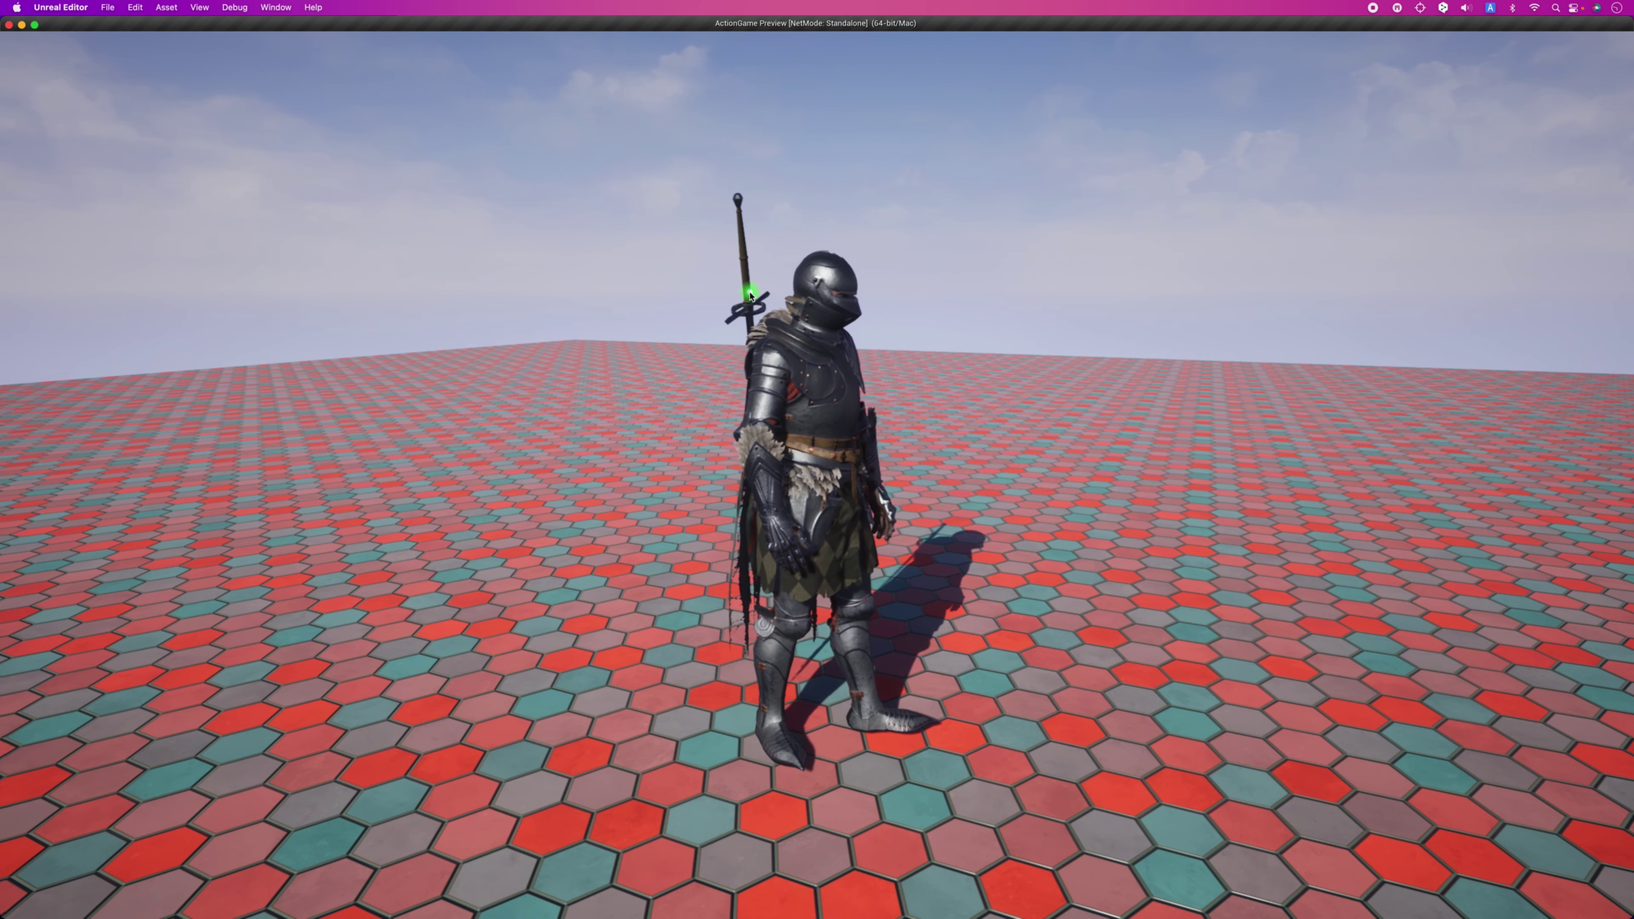
pyautogui.moveTo(693, 456); pyautogui.dragTo(725, 453, button='right')
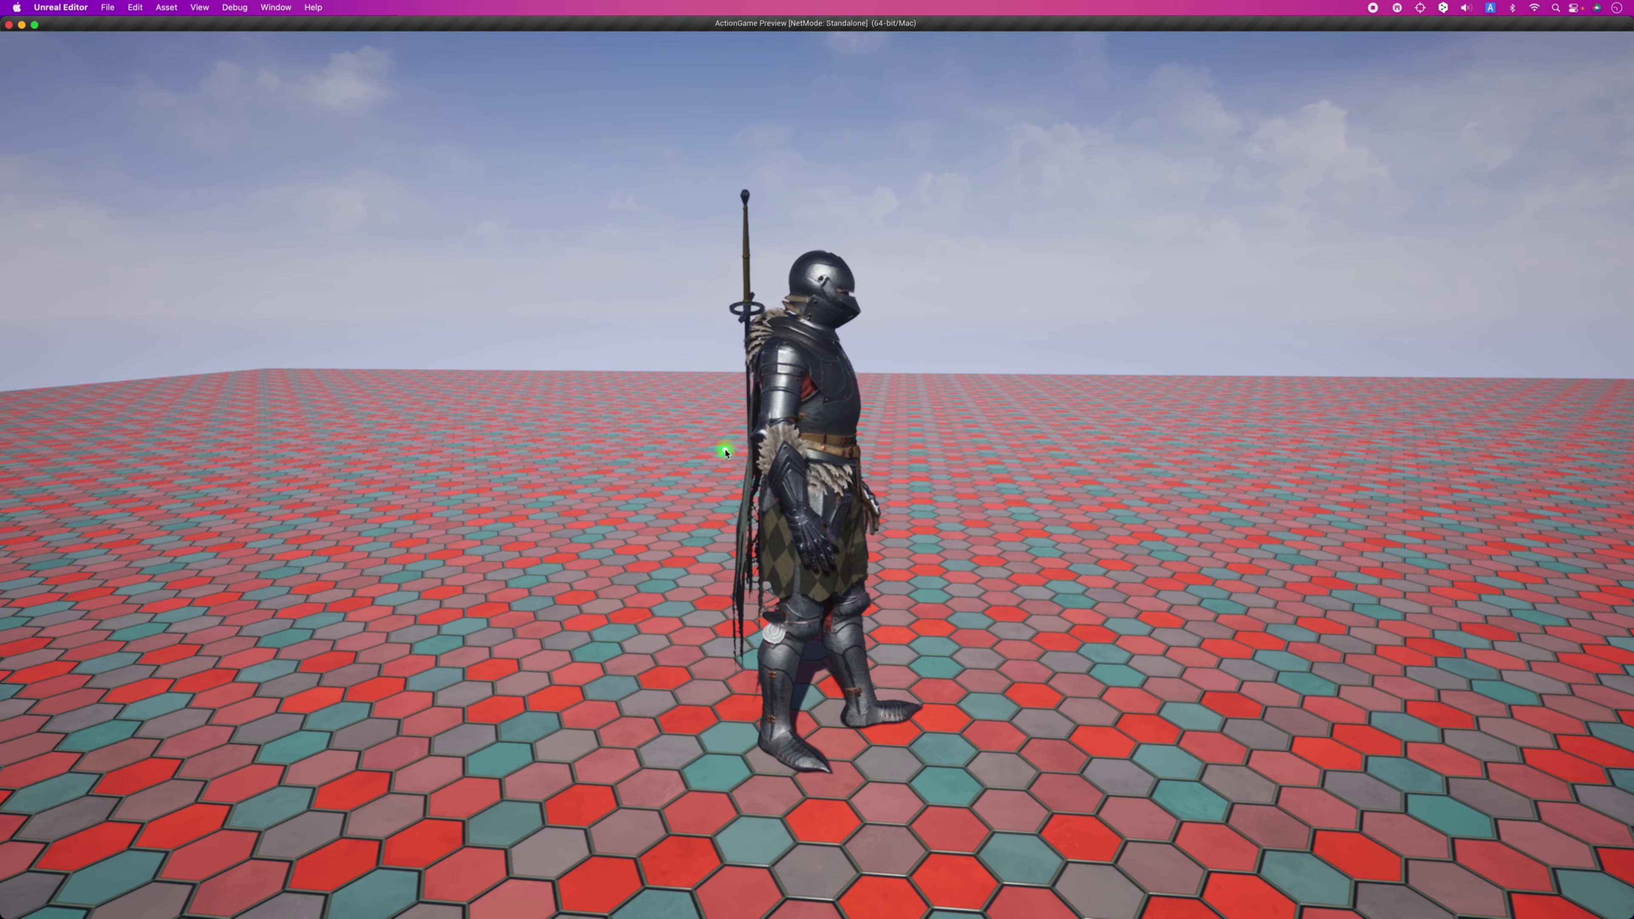
pyautogui.click(725, 453)
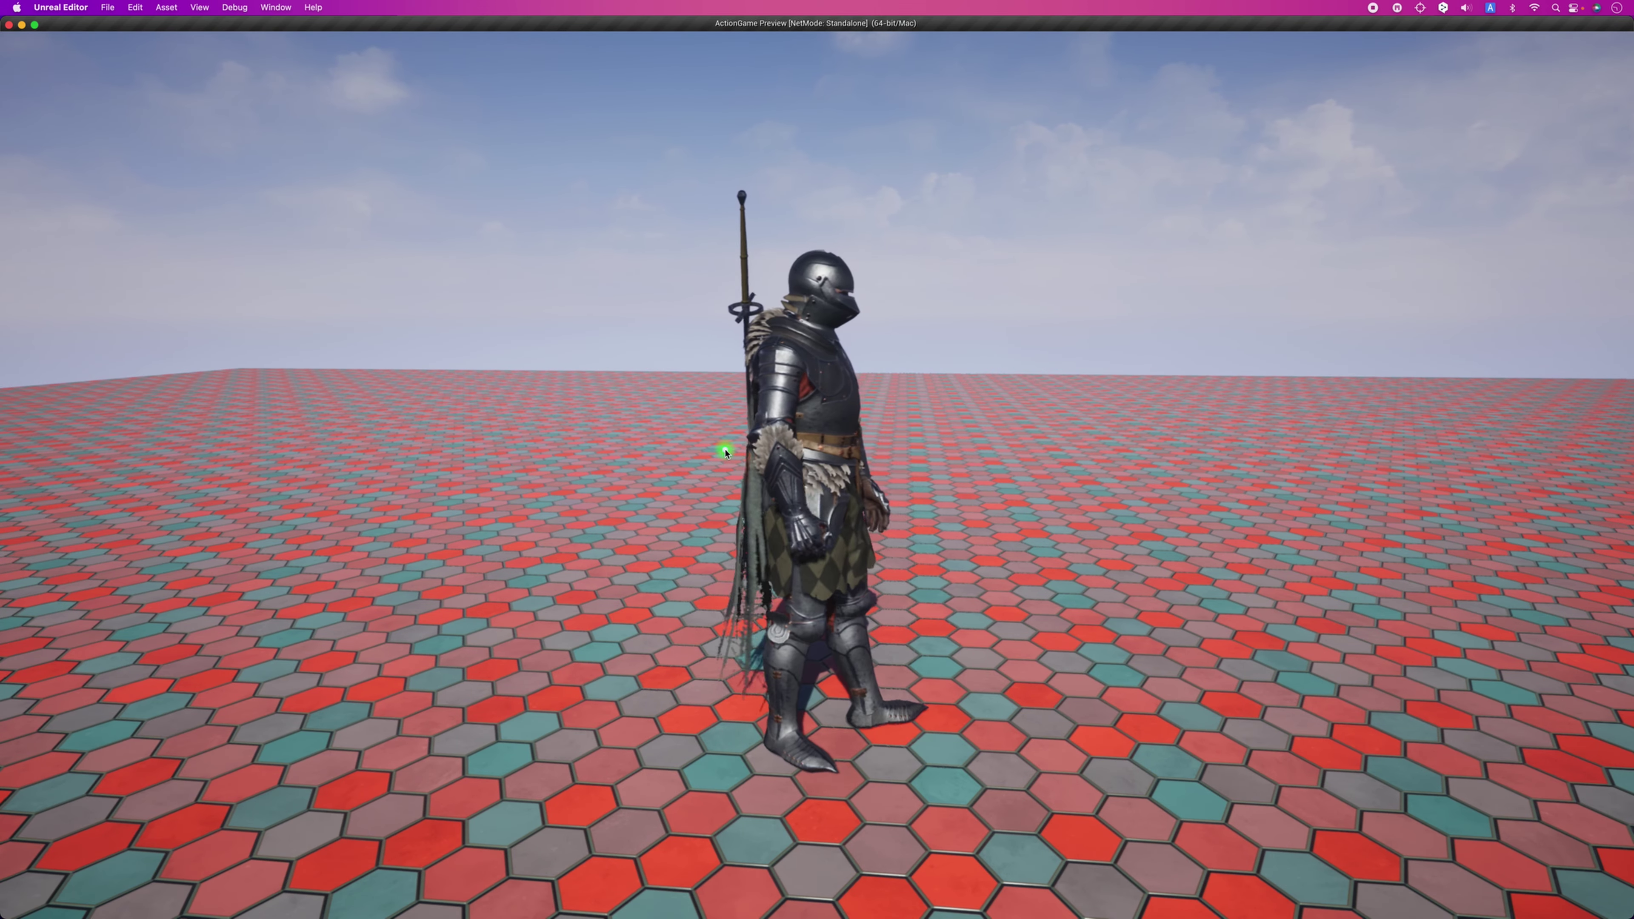
pyautogui.moveTo(704, 464); pyautogui.dragTo(744, 445, button='right')
pyautogui.moveTo(853, 401); pyautogui.dragTo(819, 405, button='right')
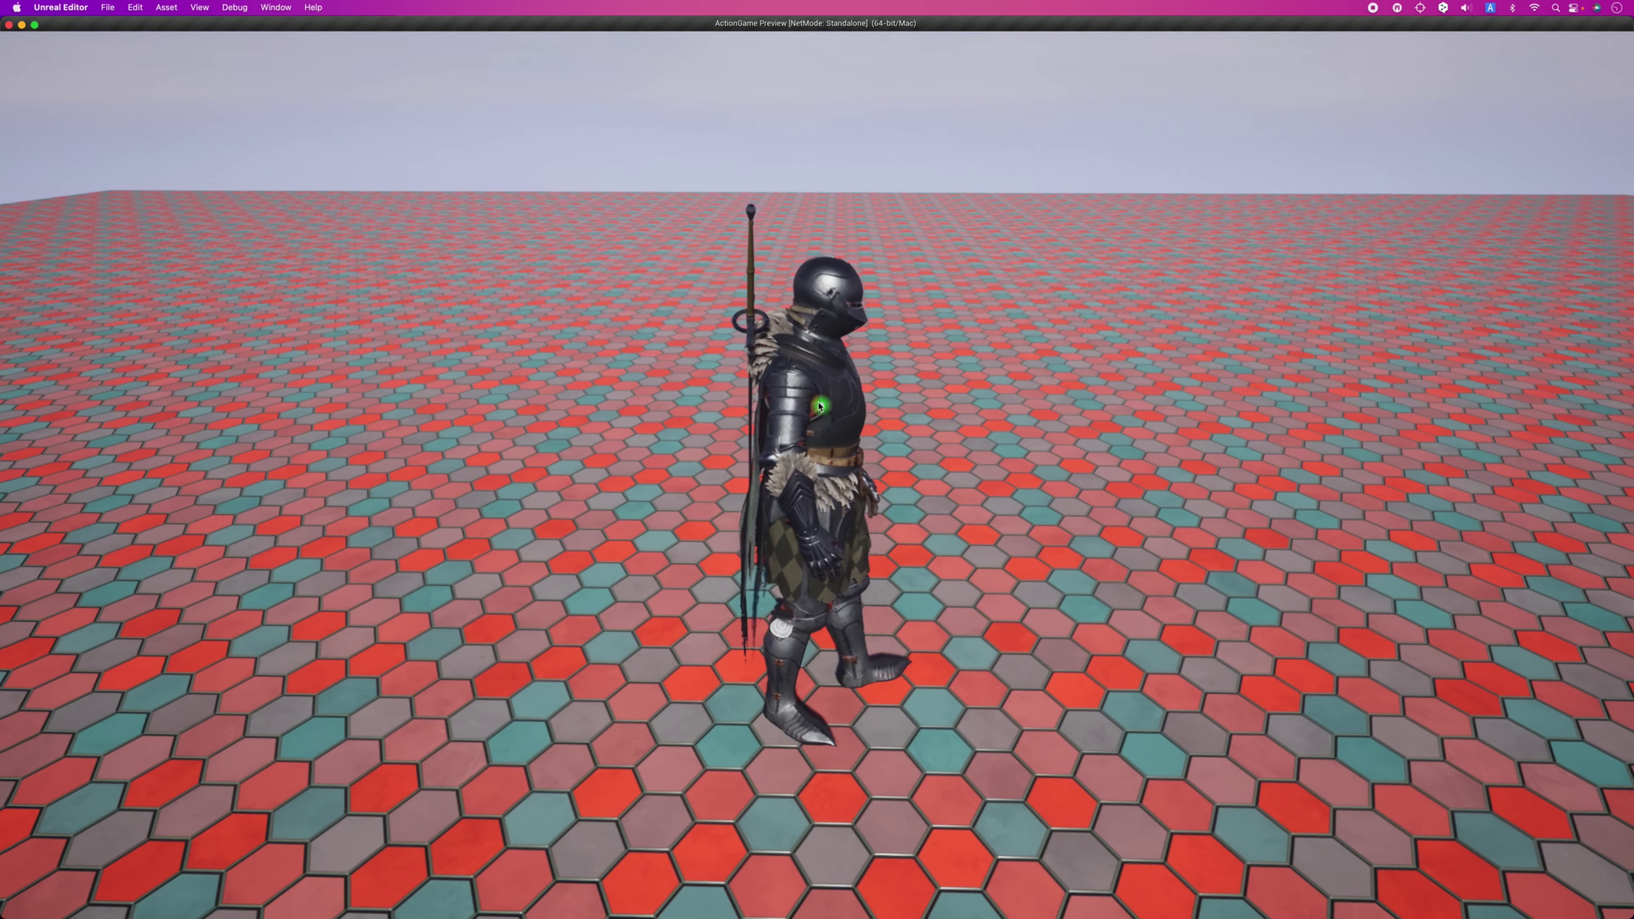
pyautogui.moveTo(717, 381); pyautogui.dragTo(770, 348, button='right')
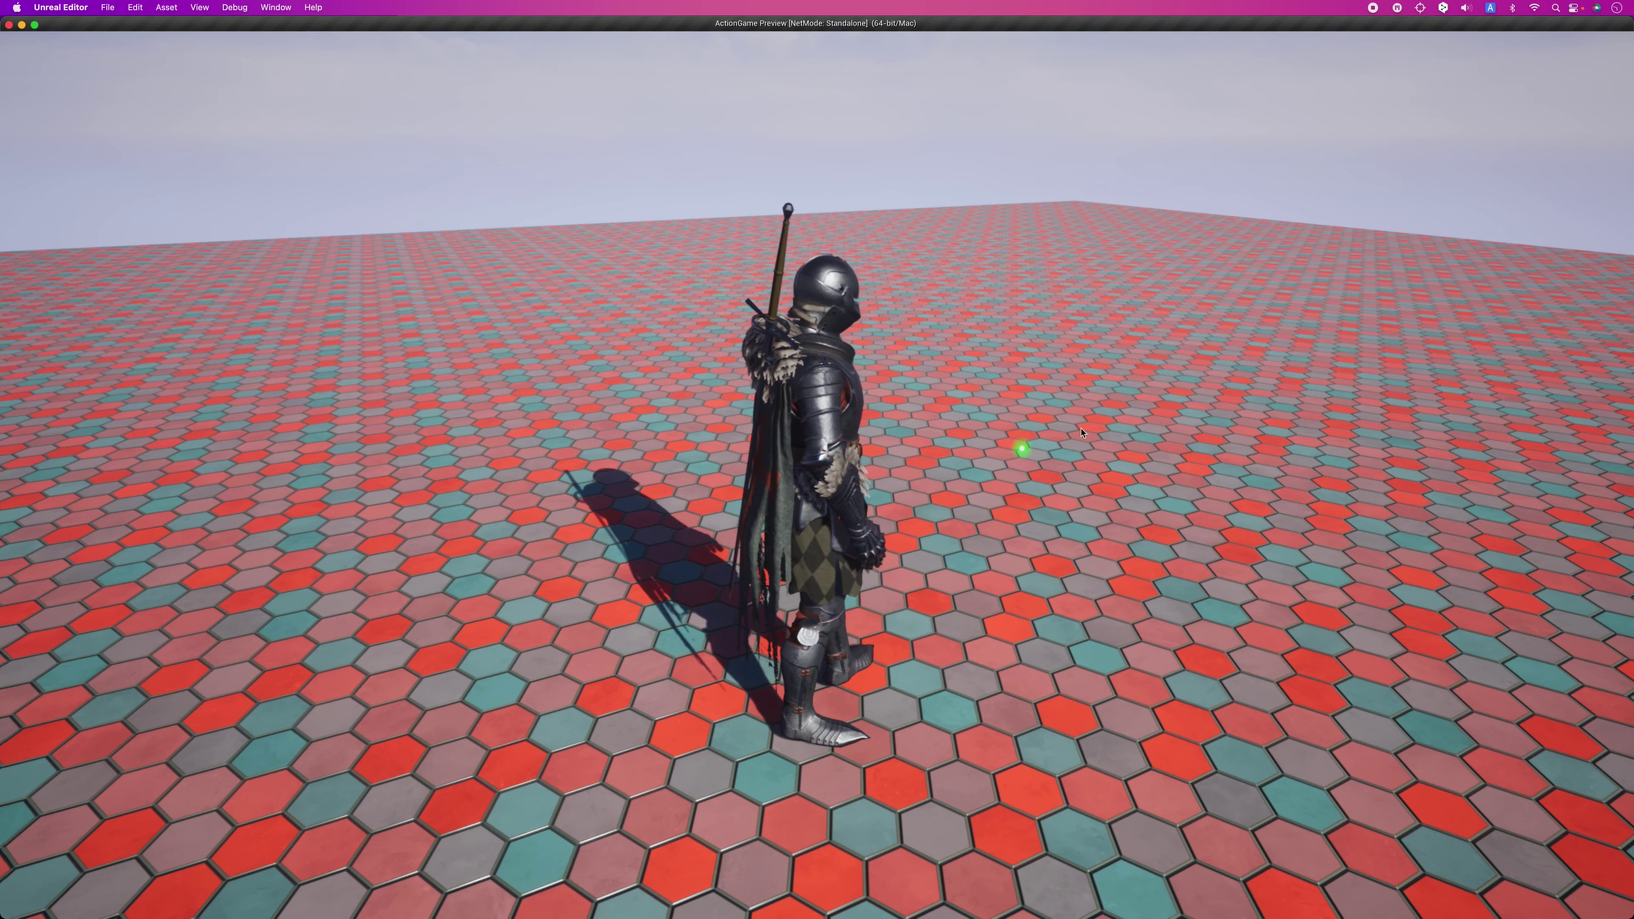
pyautogui.moveTo(1117, 416); pyautogui.dragTo(1040, 420, button='right')
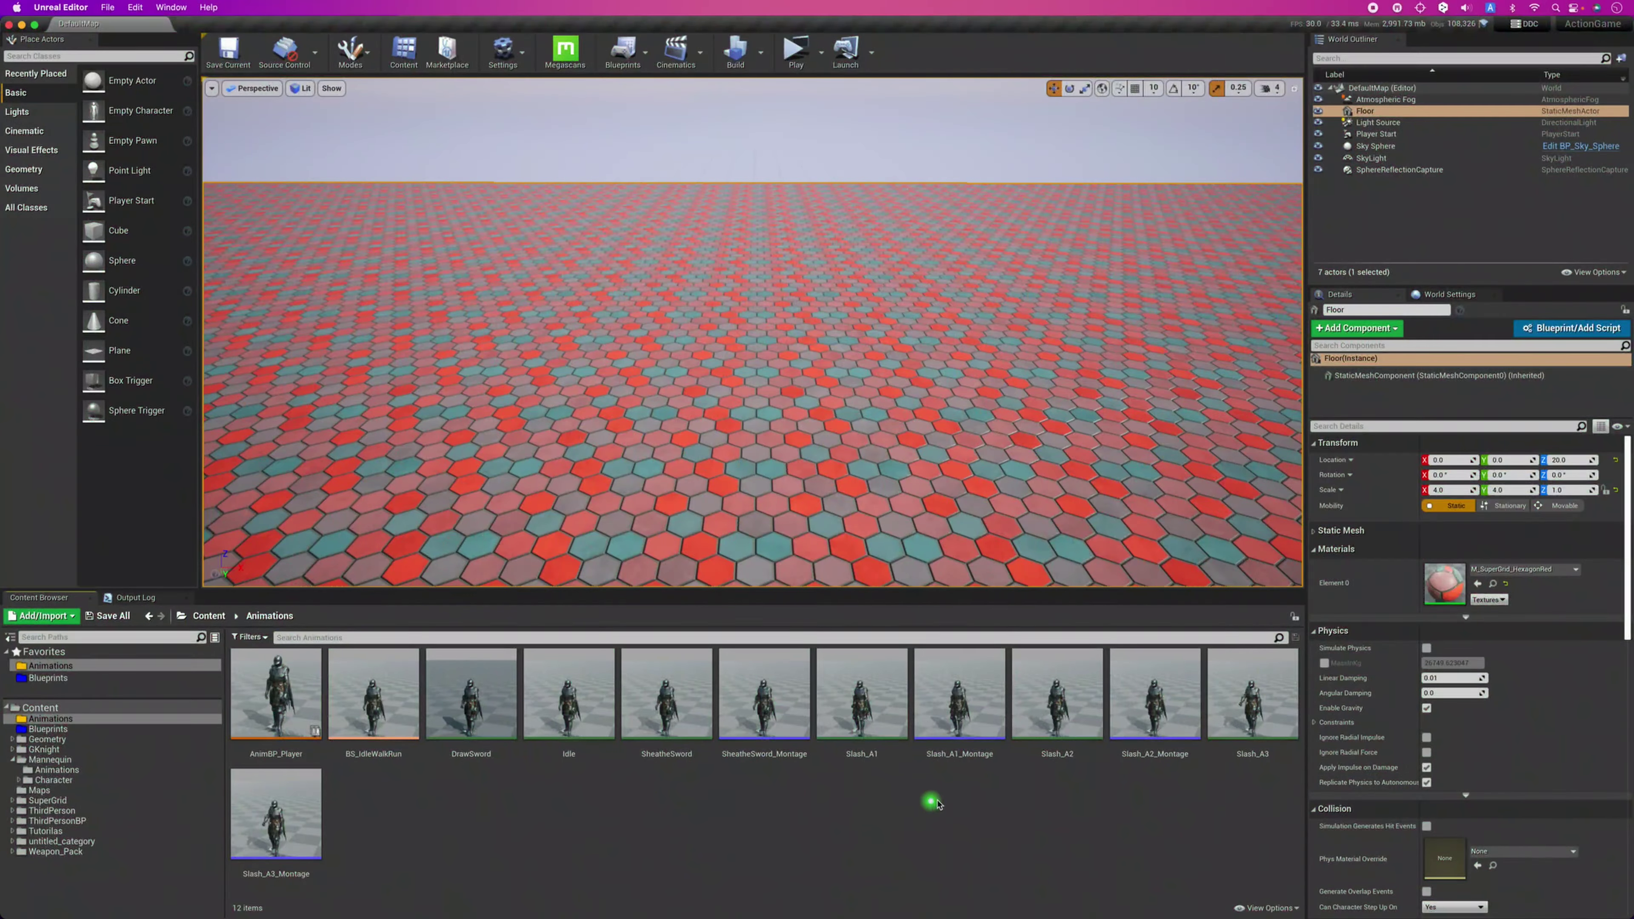
pyautogui.doubleClick(959, 710)
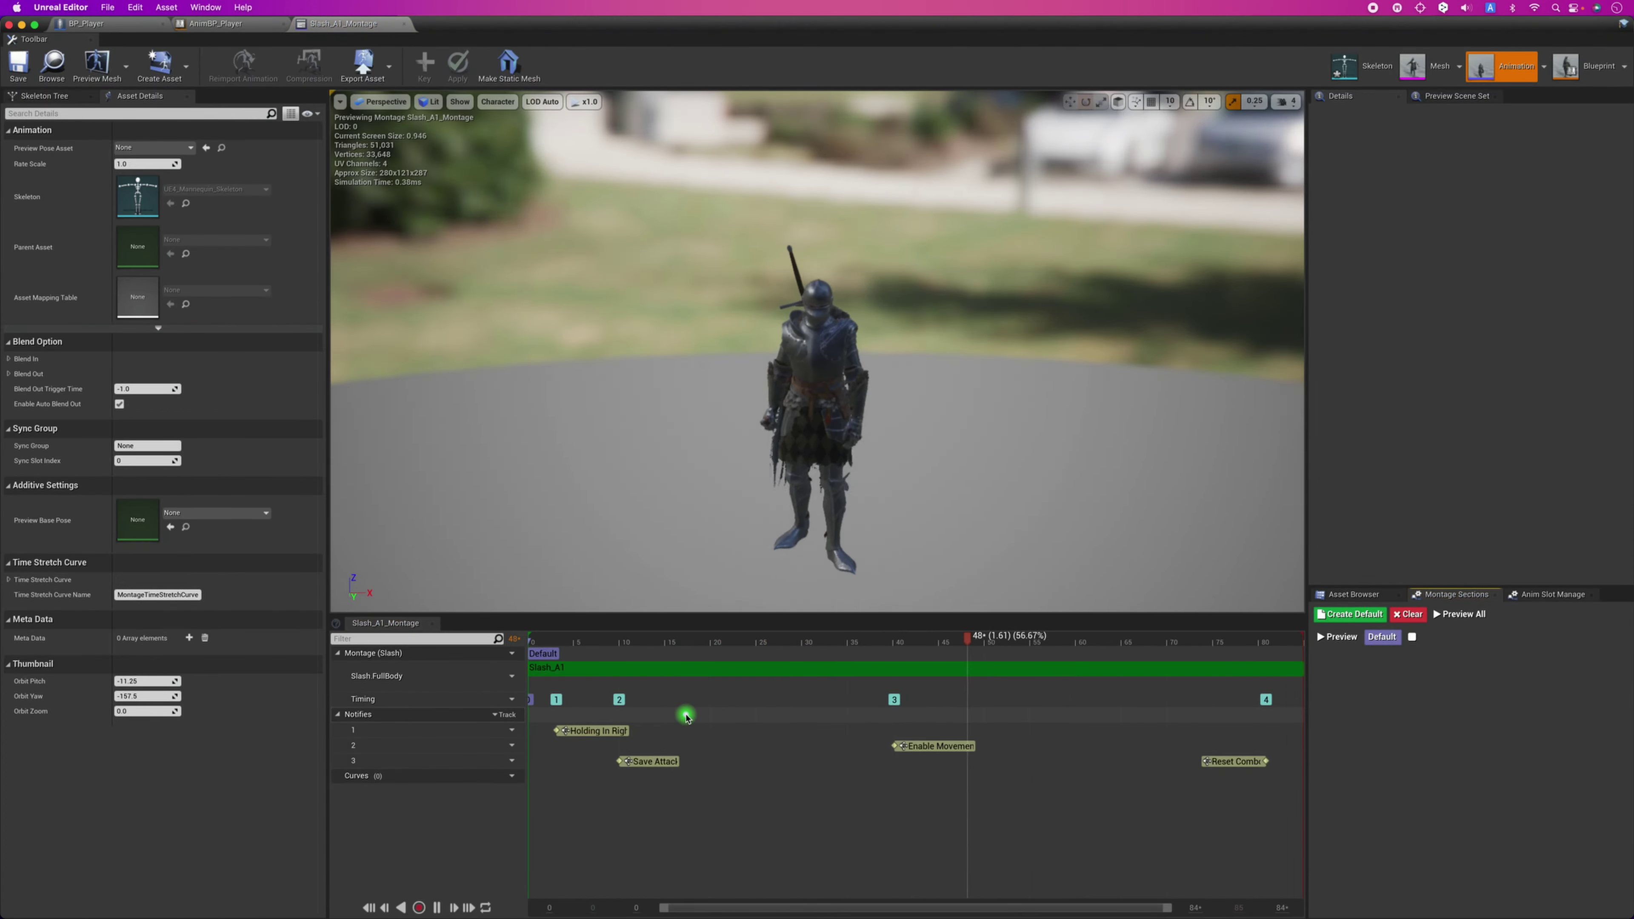
pyautogui.click(542, 669)
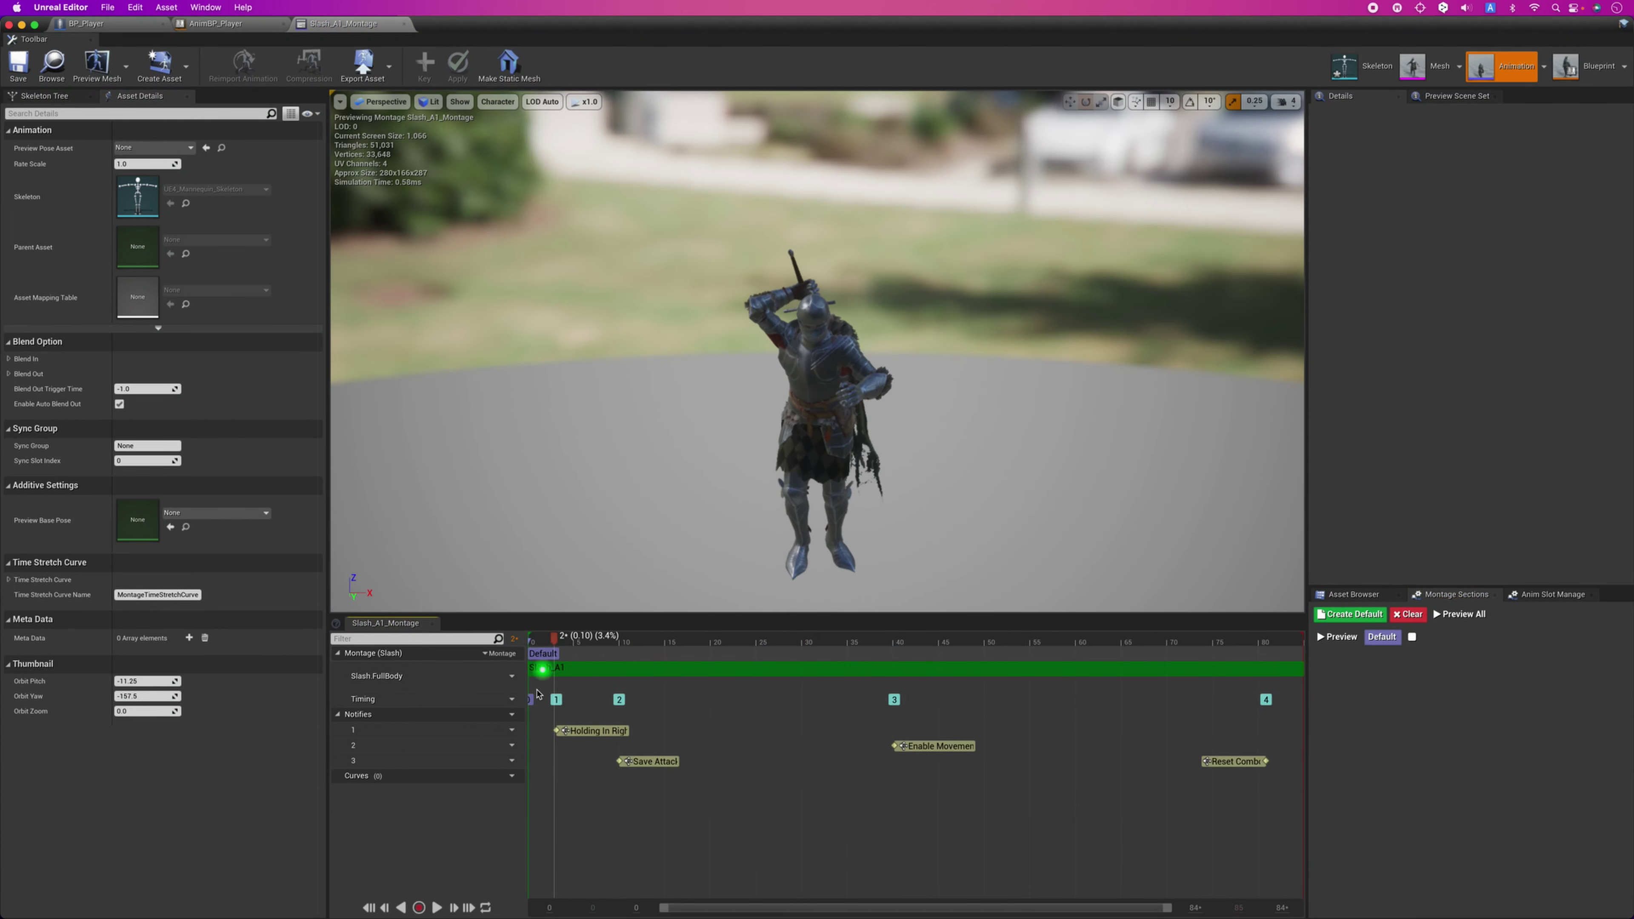
pyautogui.moveTo(554, 637); pyautogui.dragTo(560, 638)
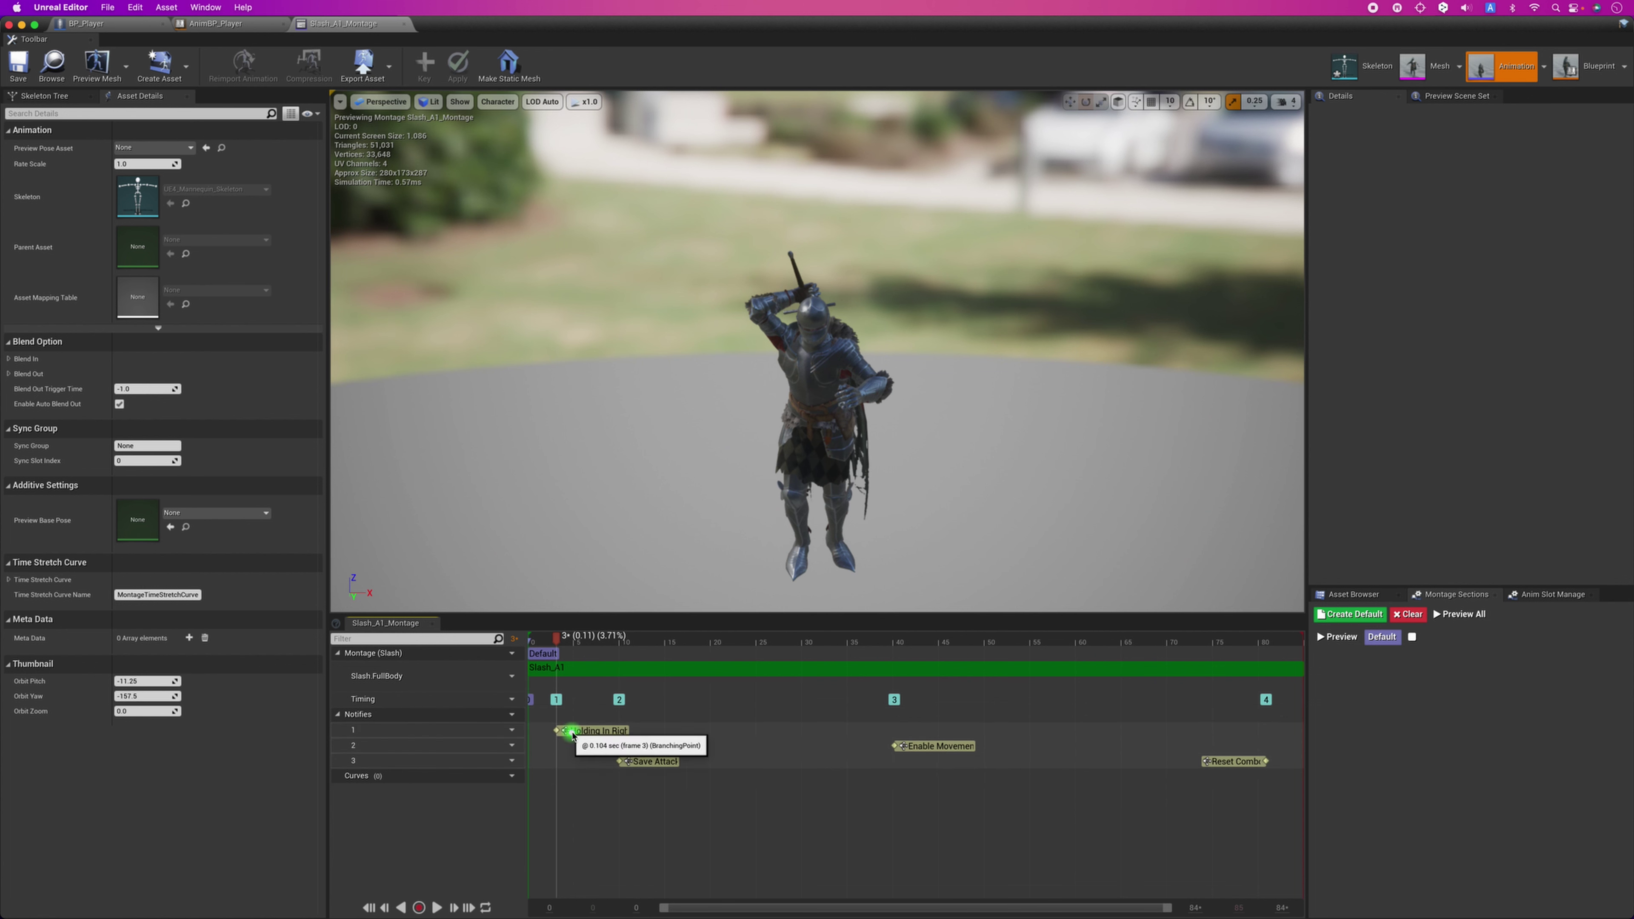
pyautogui.rightClick(670, 735)
pyautogui.moveTo(695, 750)
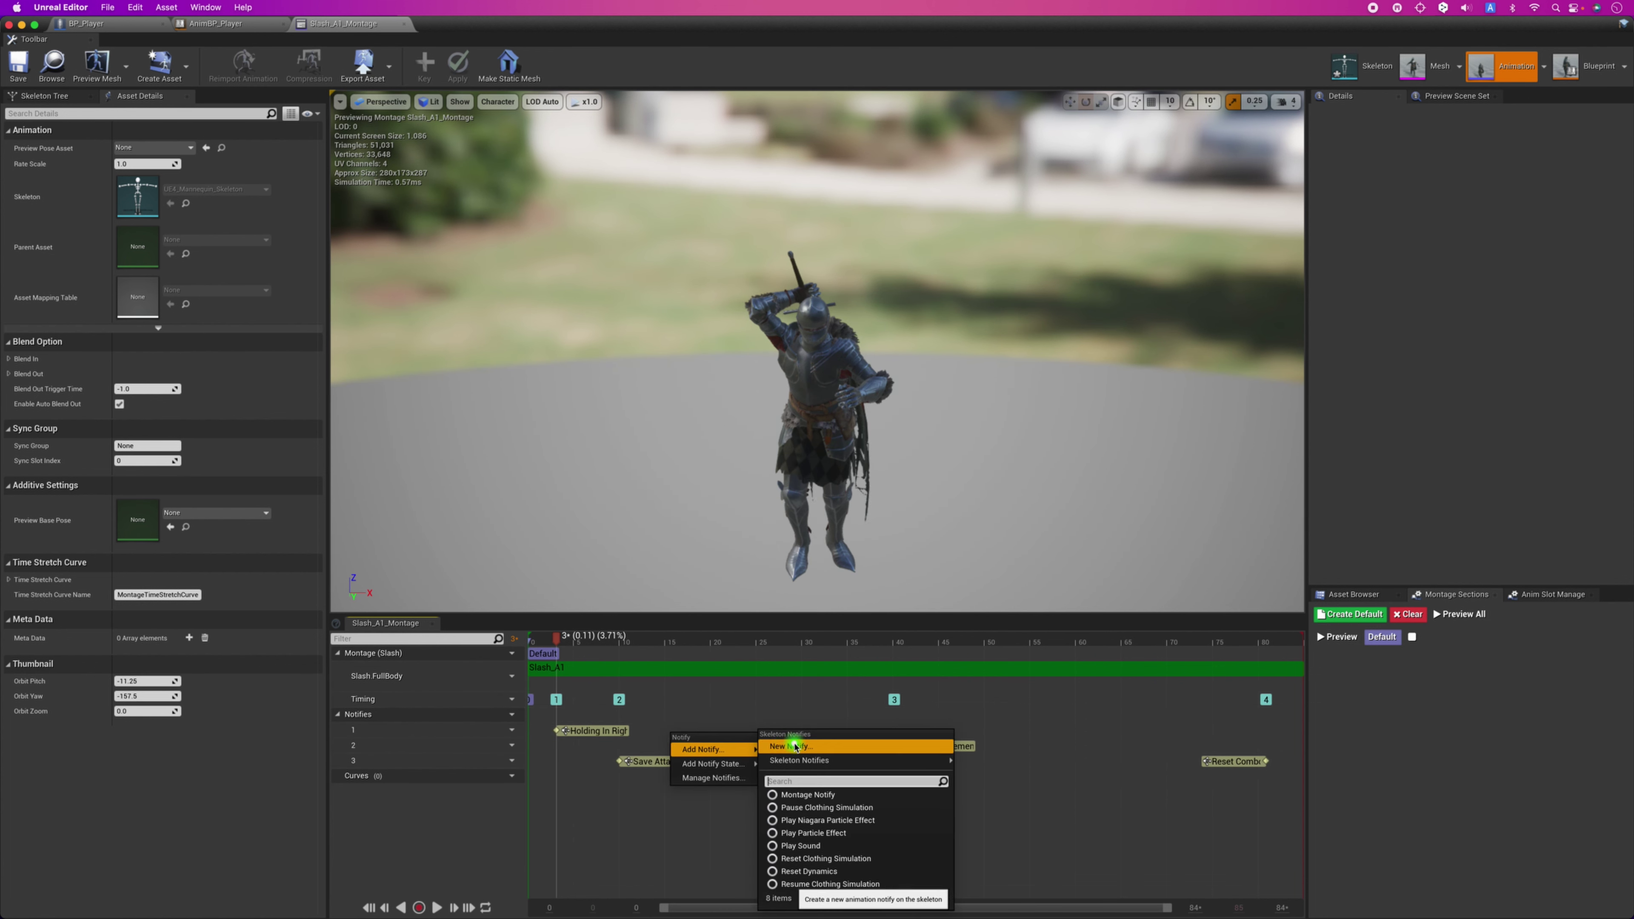
pyautogui.click(572, 755)
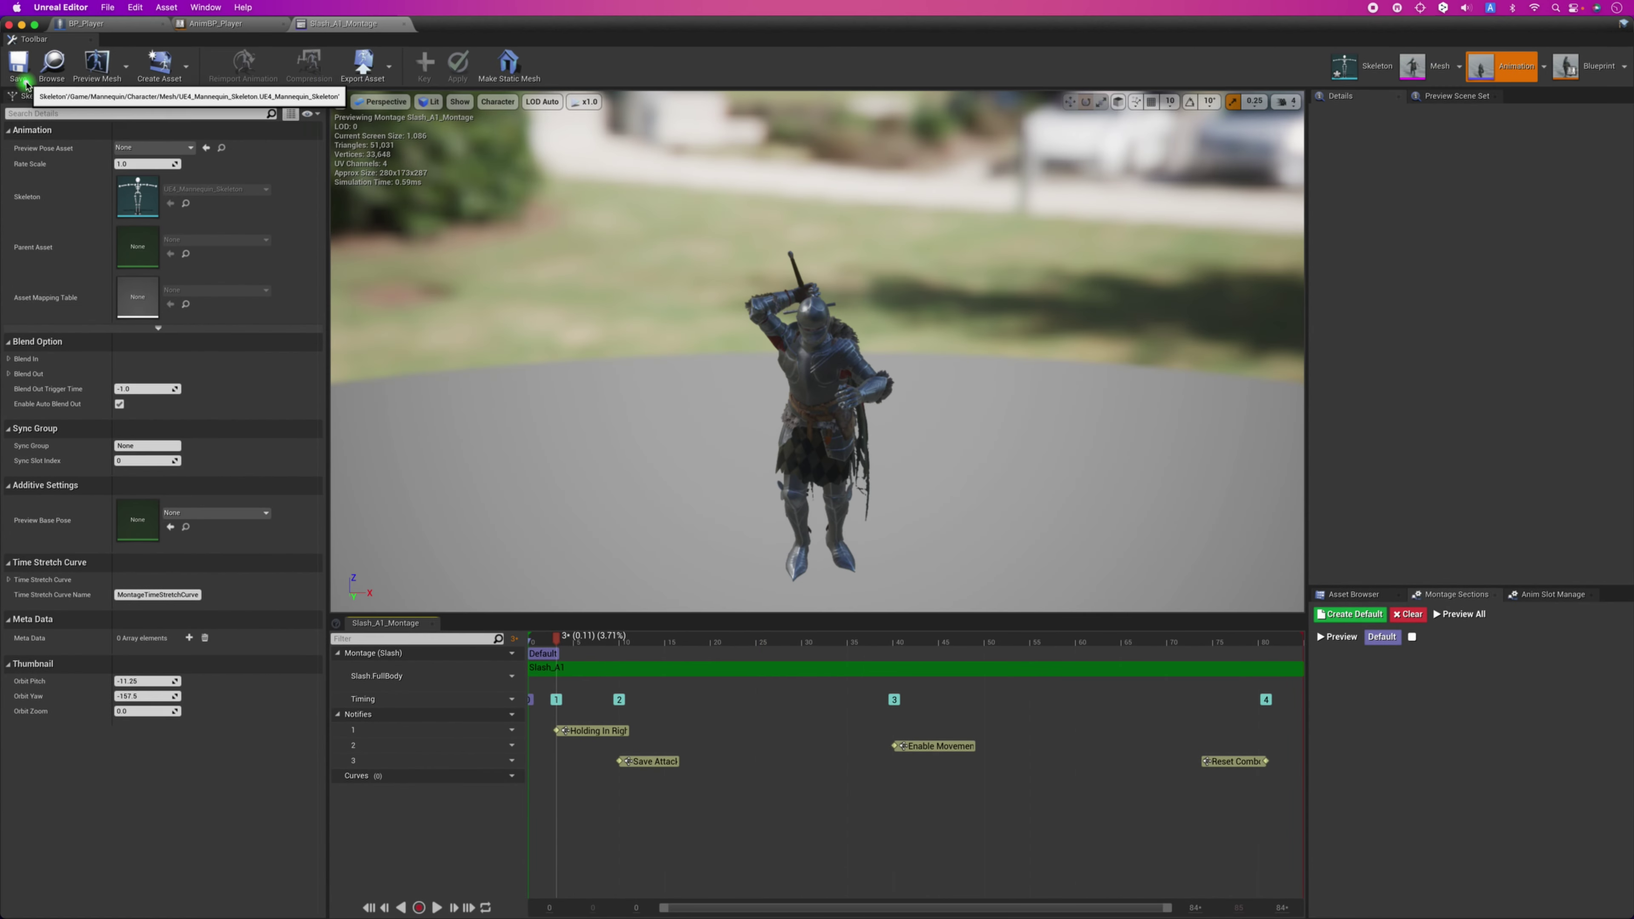
# Open the Blueprints folder and browse the Create Asset > Blueprints options without creating anything.
pyautogui.click(44, 78)
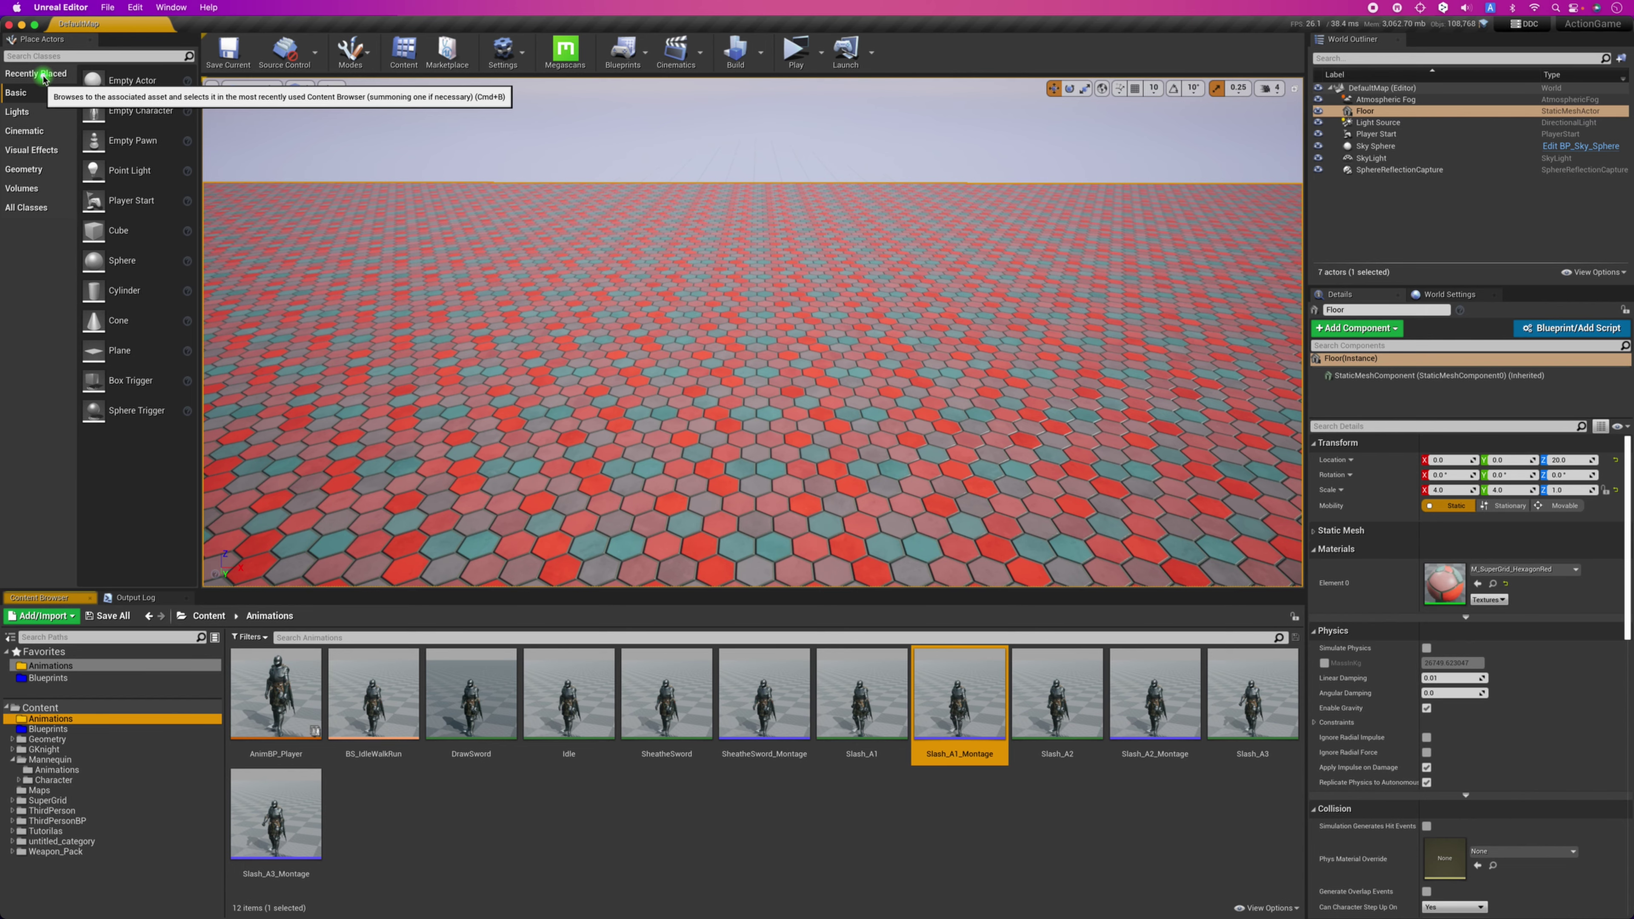
pyautogui.click(49, 677)
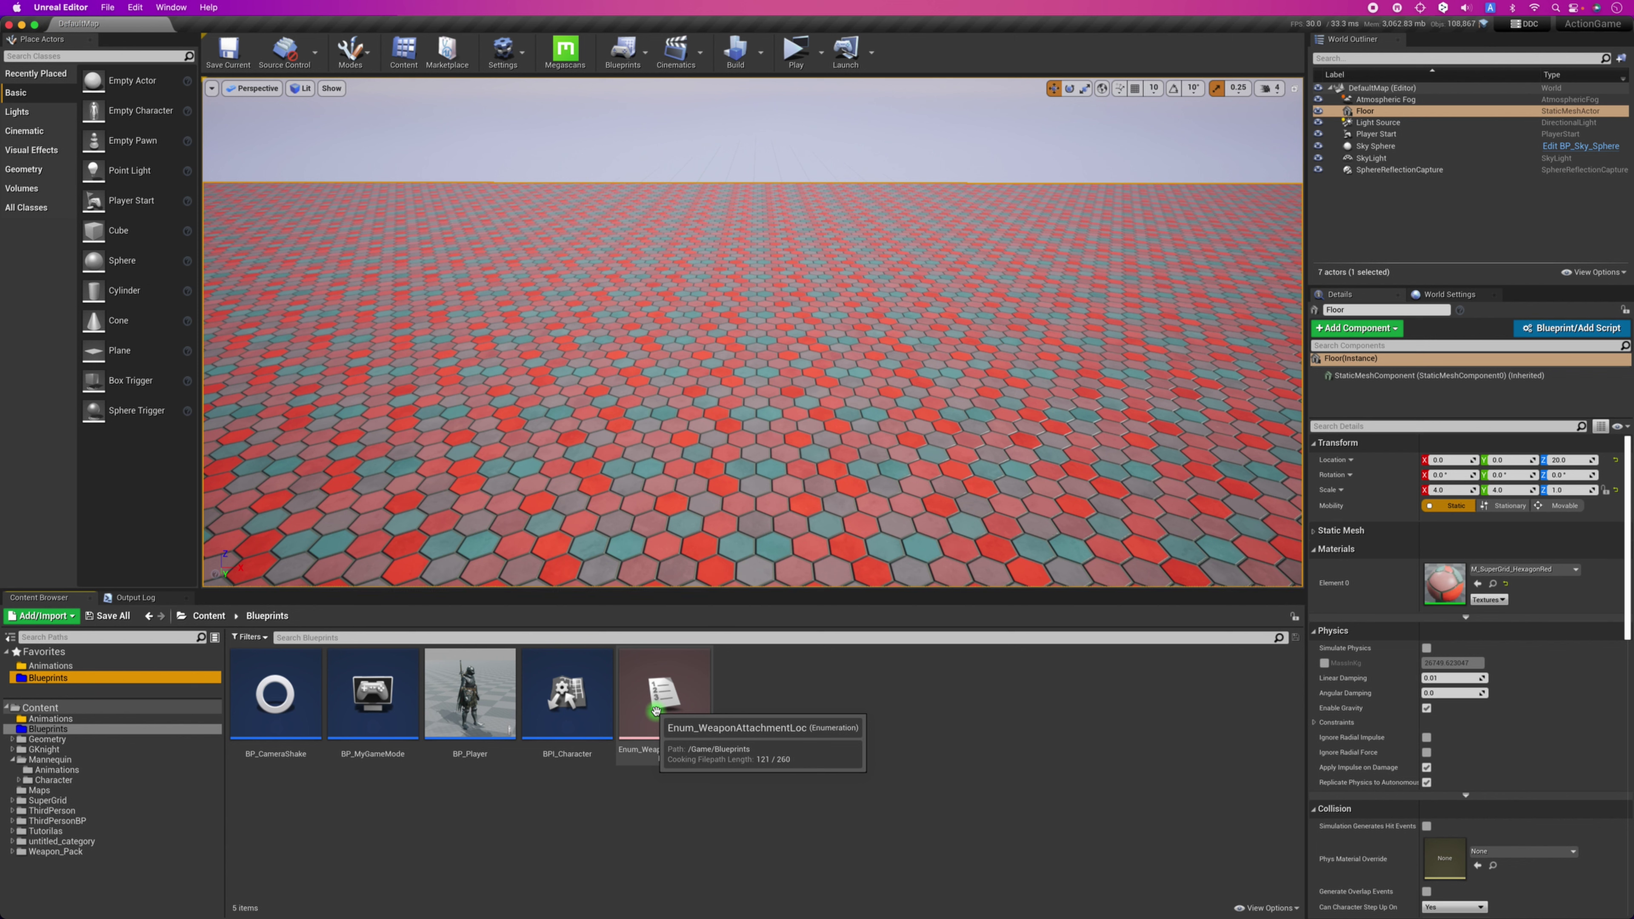
pyautogui.rightClick(746, 692)
pyautogui.moveTo(817, 530)
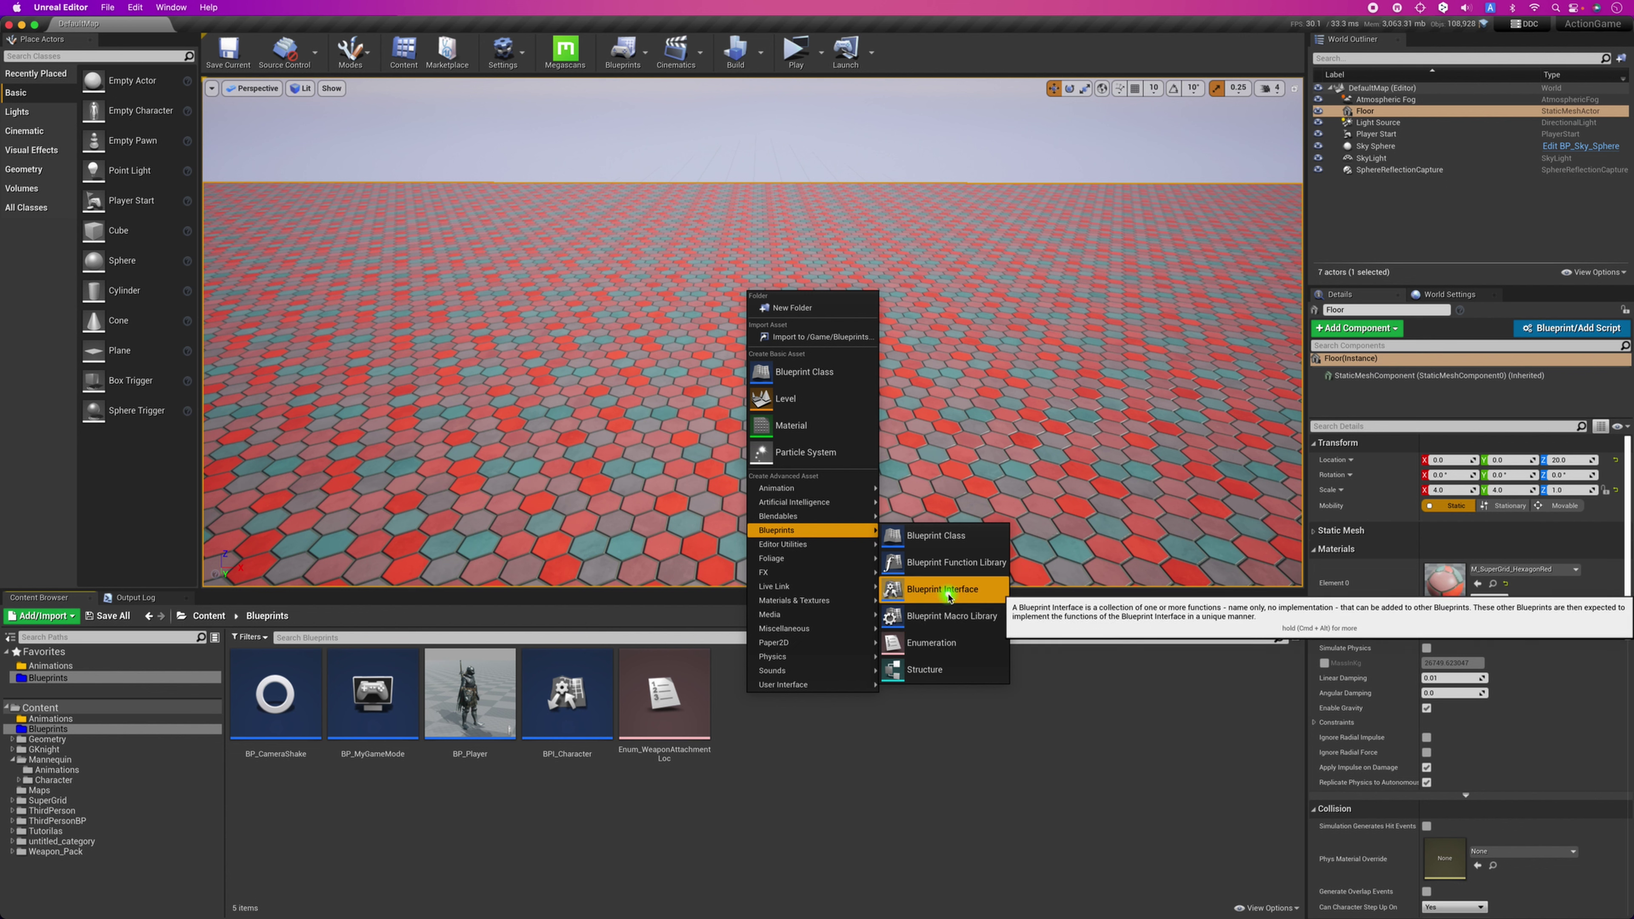
pyautogui.click(812, 800)
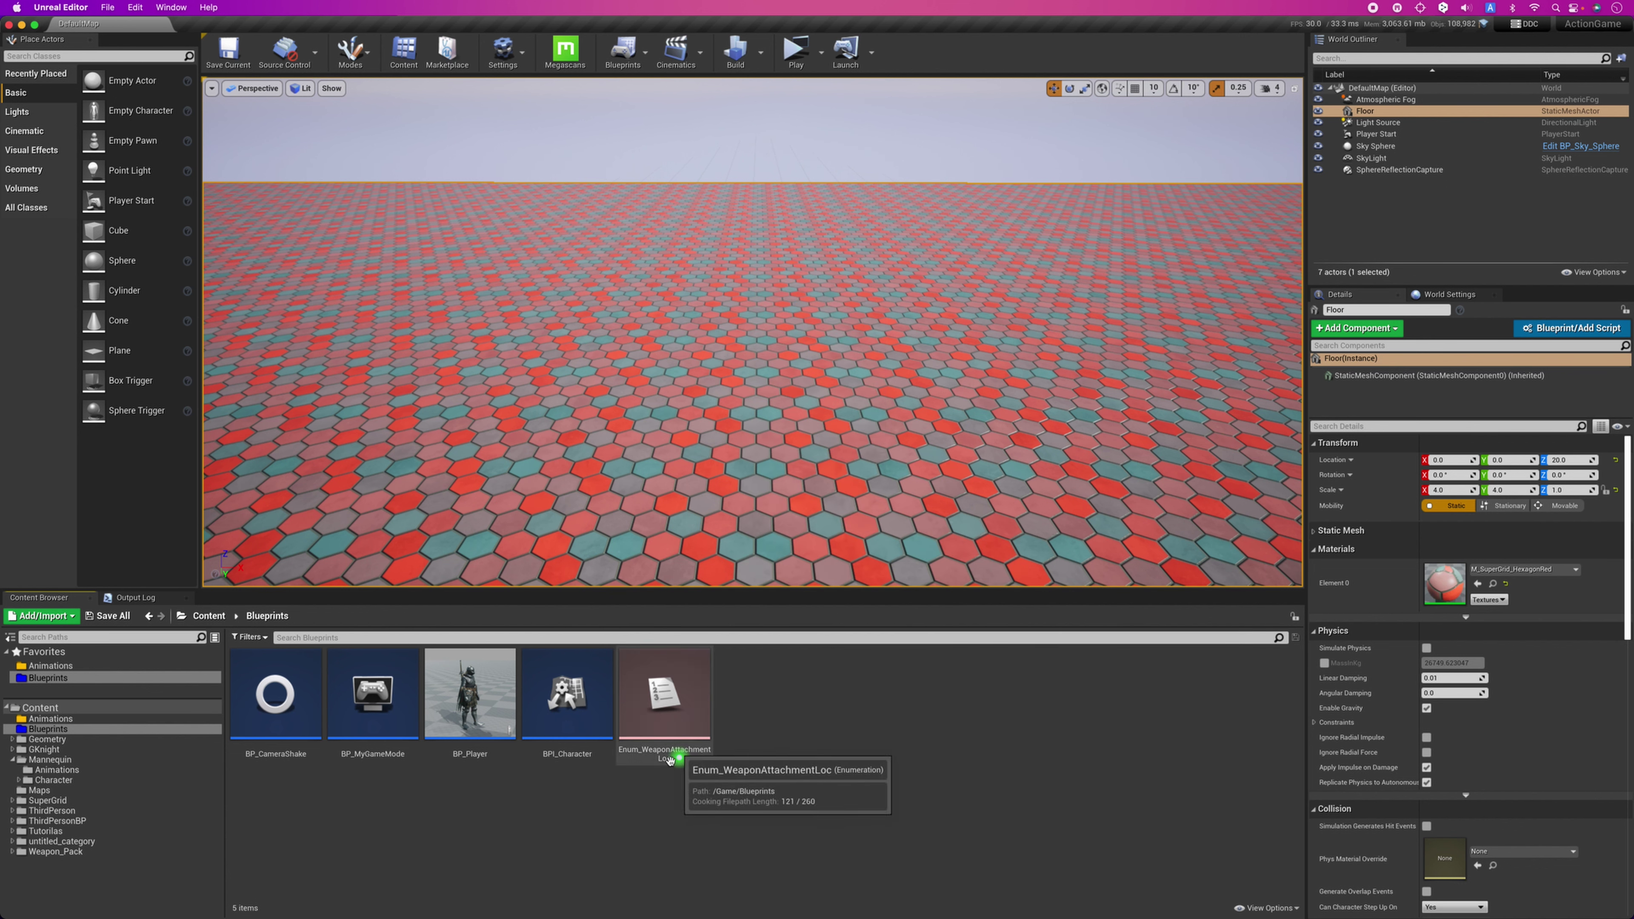
# Review Enum_WeaponAttachmentLoc's RightHand and Back entries, save it, and load BPI_Character.
pyautogui.doubleClick(668, 700)
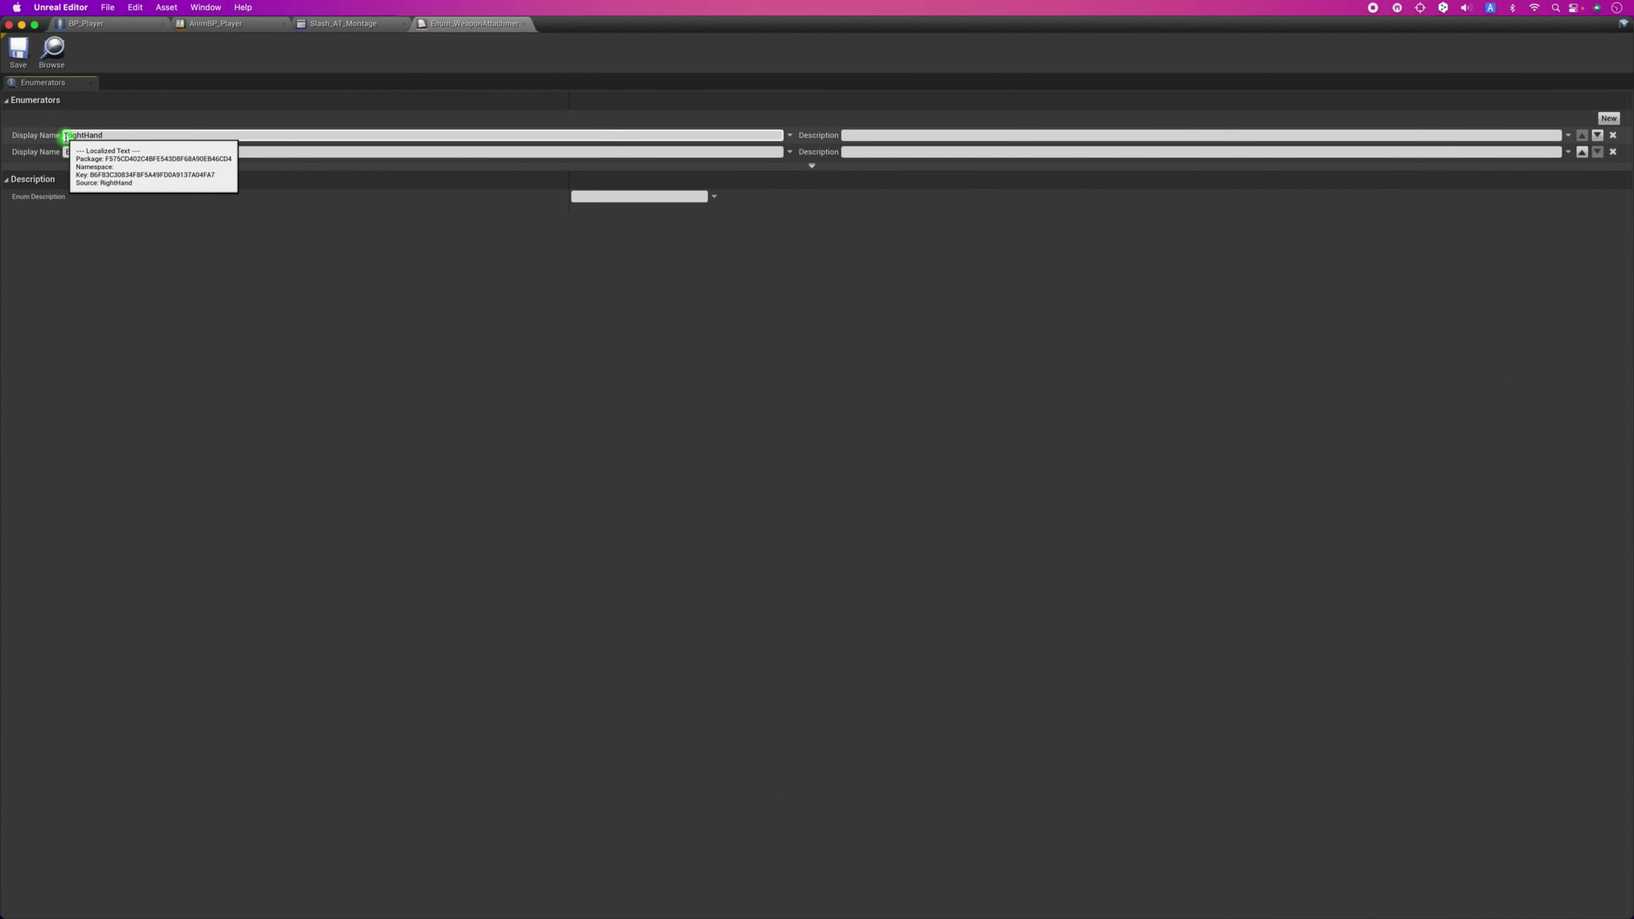
pyautogui.click(66, 135)
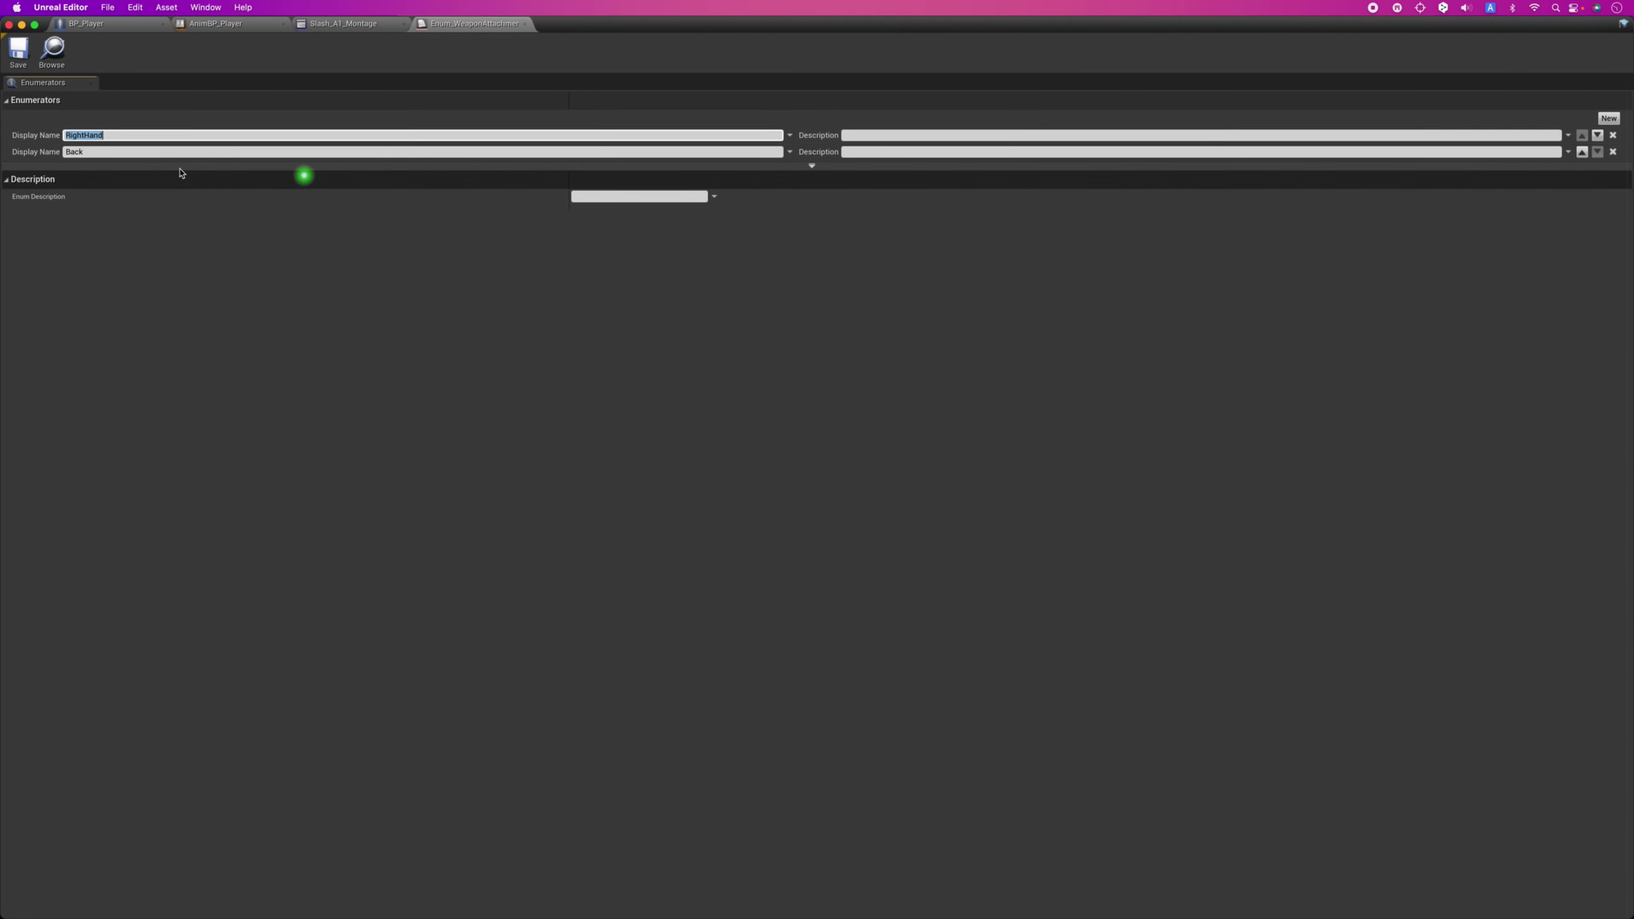
pyautogui.click(108, 152)
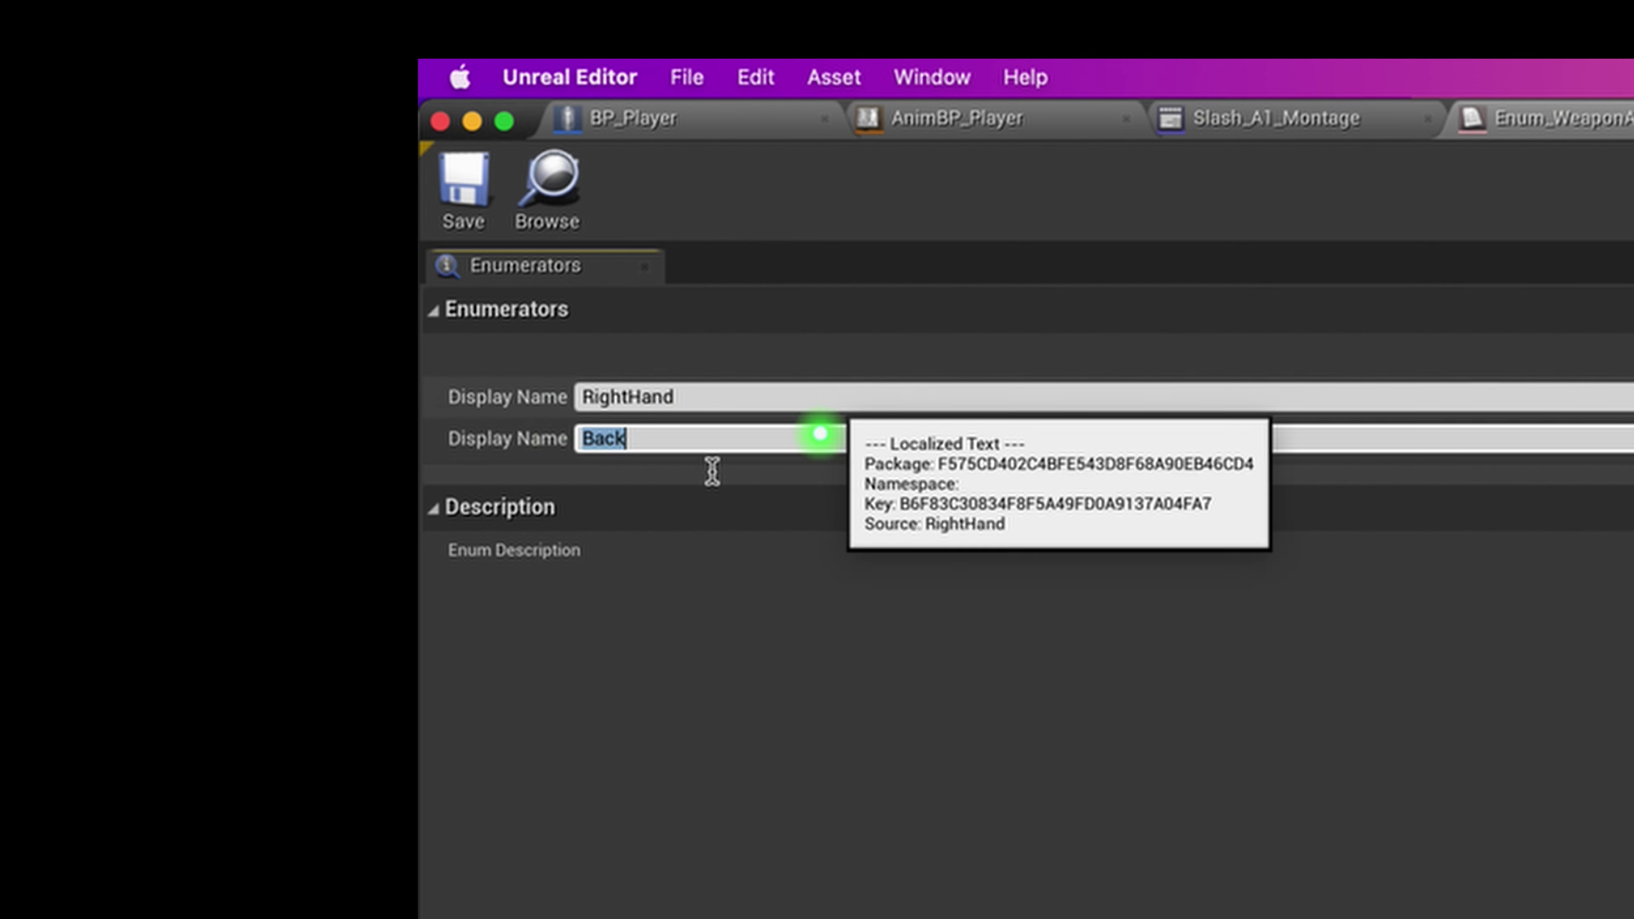
pyautogui.click(686, 405)
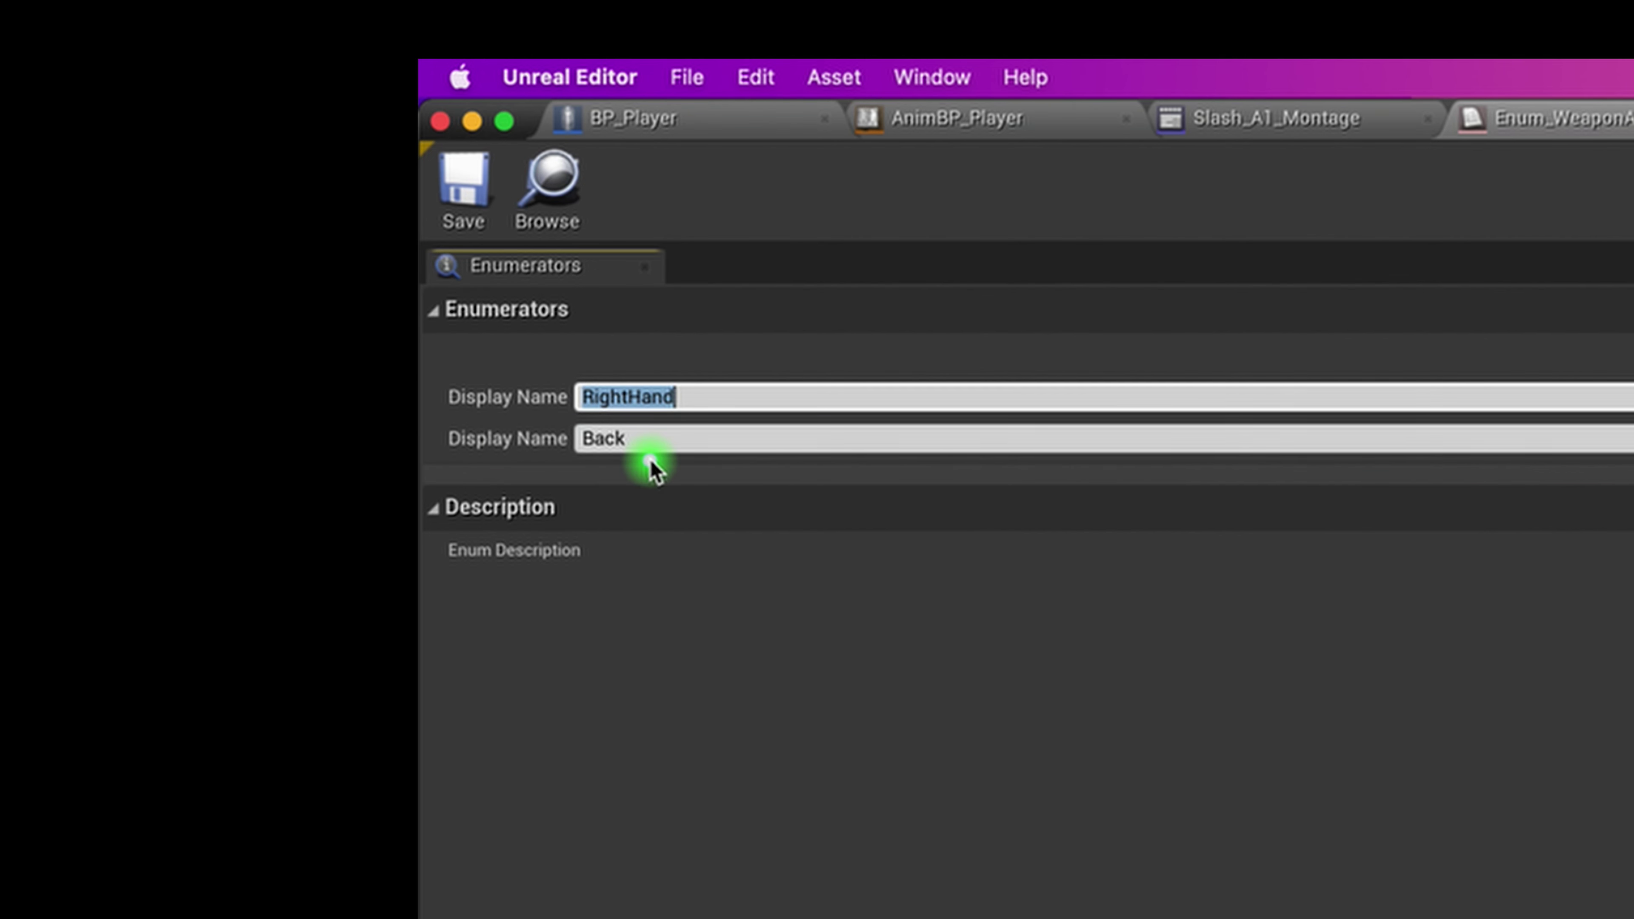
pyautogui.click(647, 439)
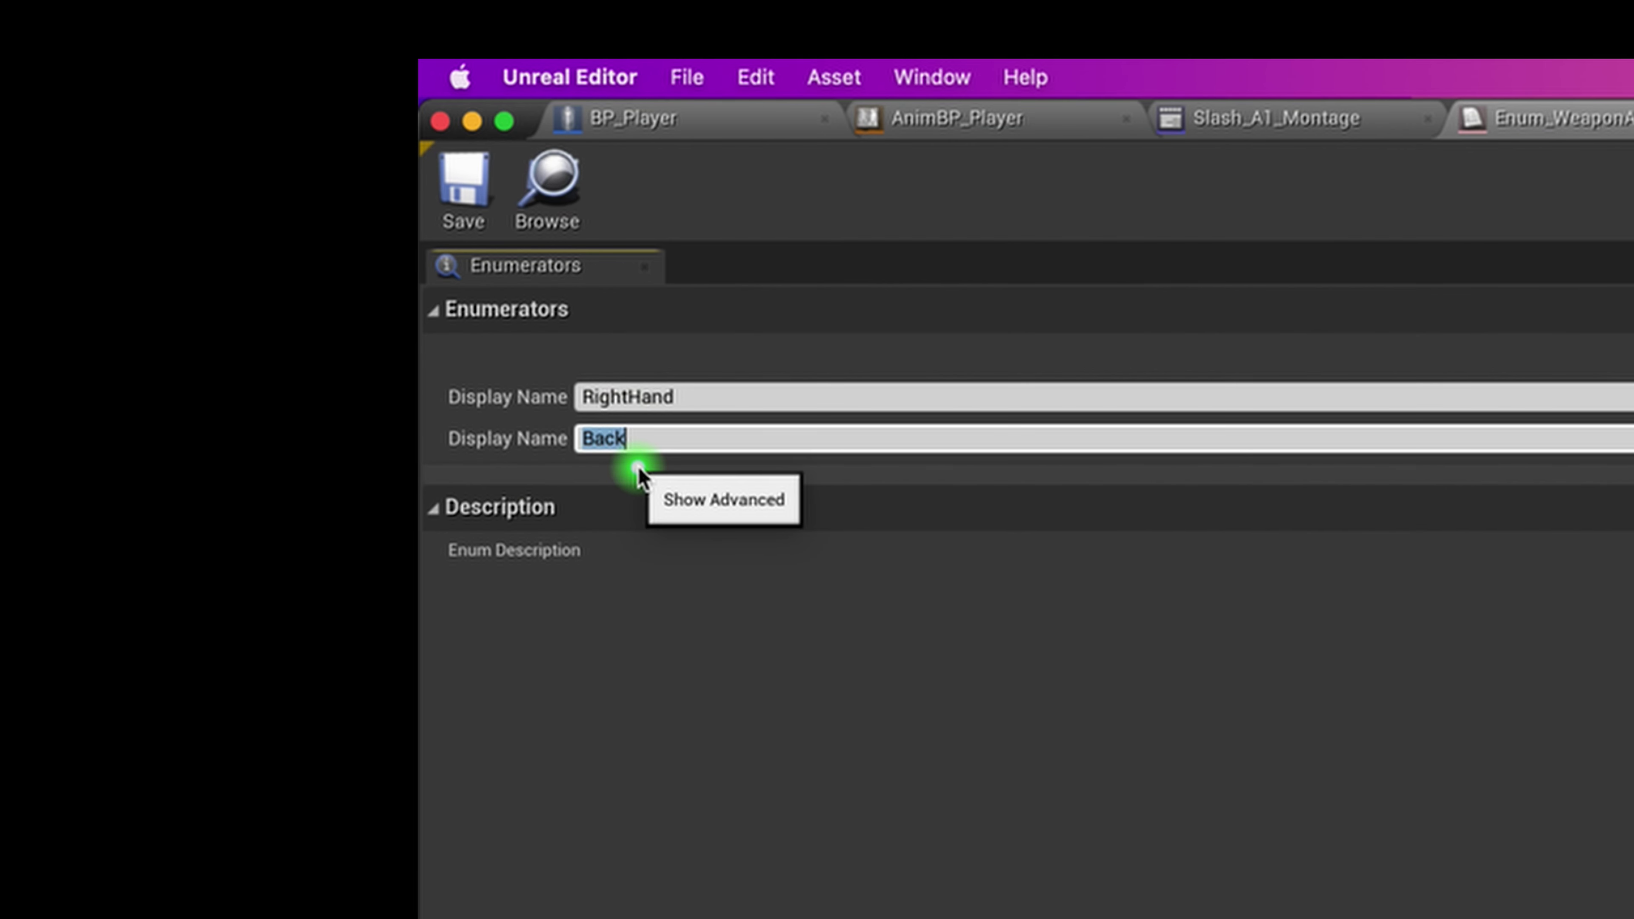
pyautogui.click(440, 200)
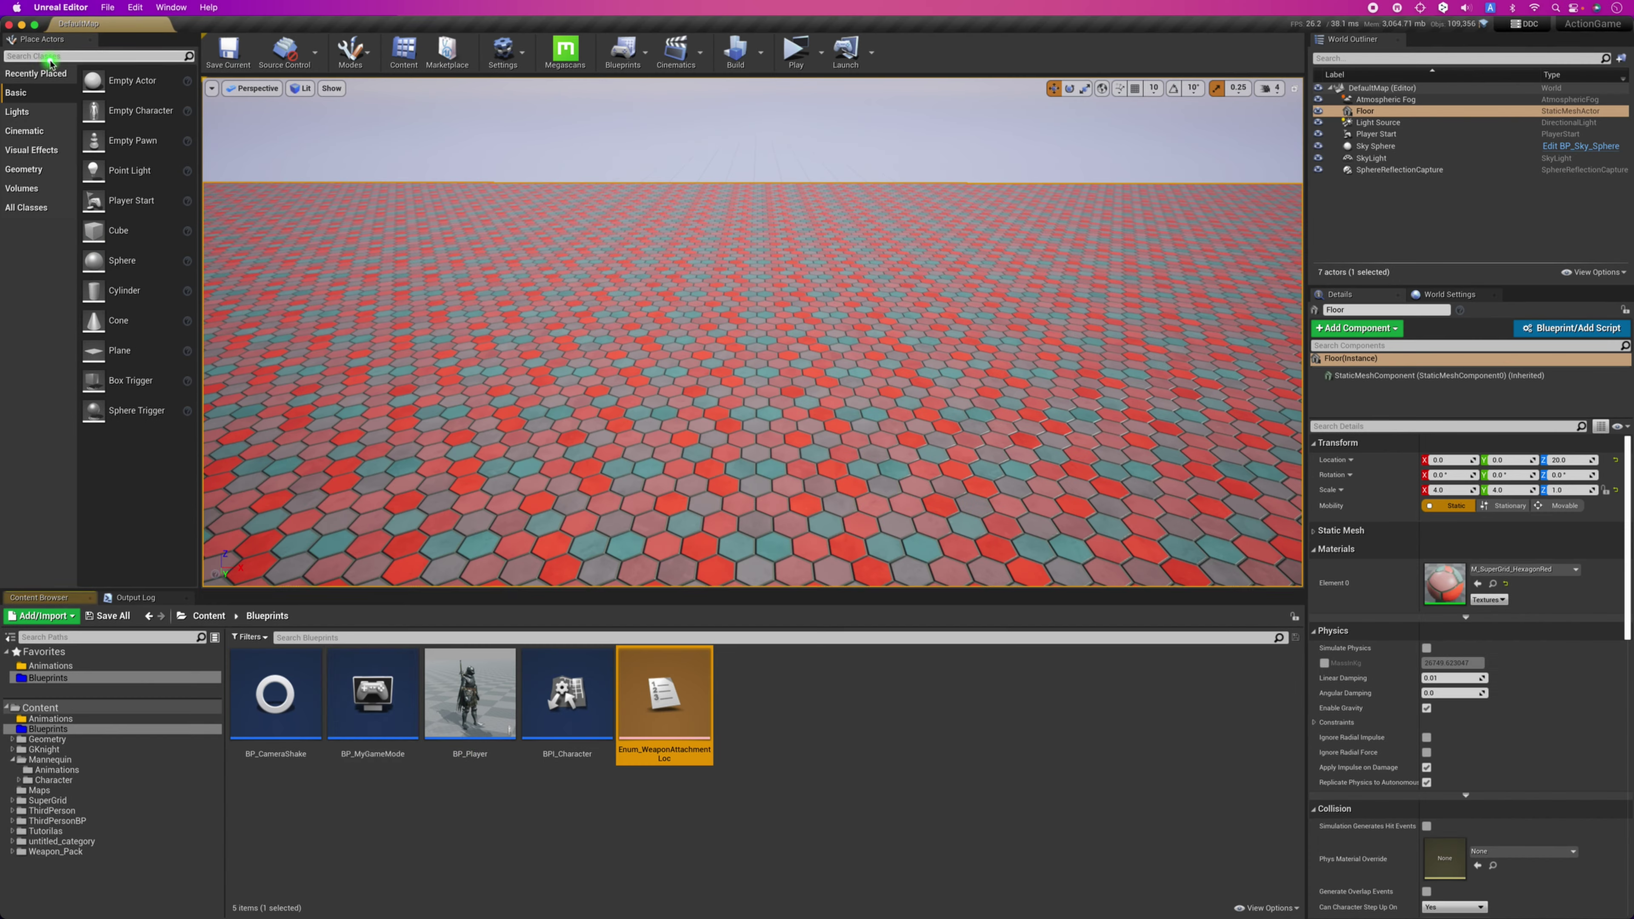
pyautogui.doubleClick(579, 699)
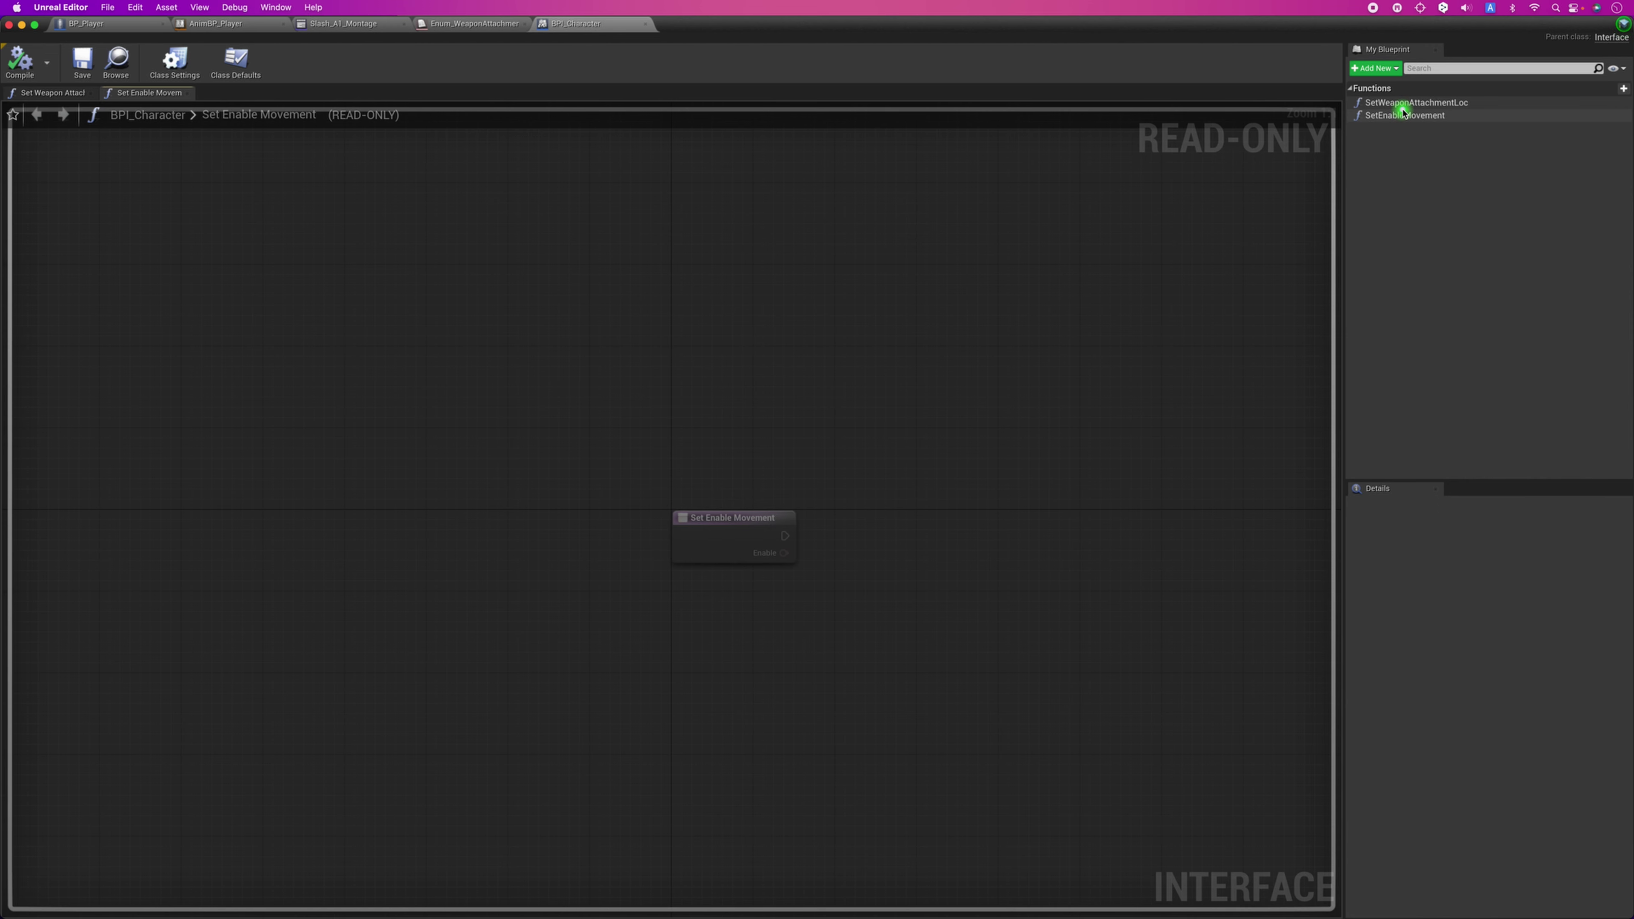
# Review SetWeaponAttachmentLoc's Location input and SetEnableMovement's Boolean Enable input in BPI_Character.
pyautogui.click(1403, 107)
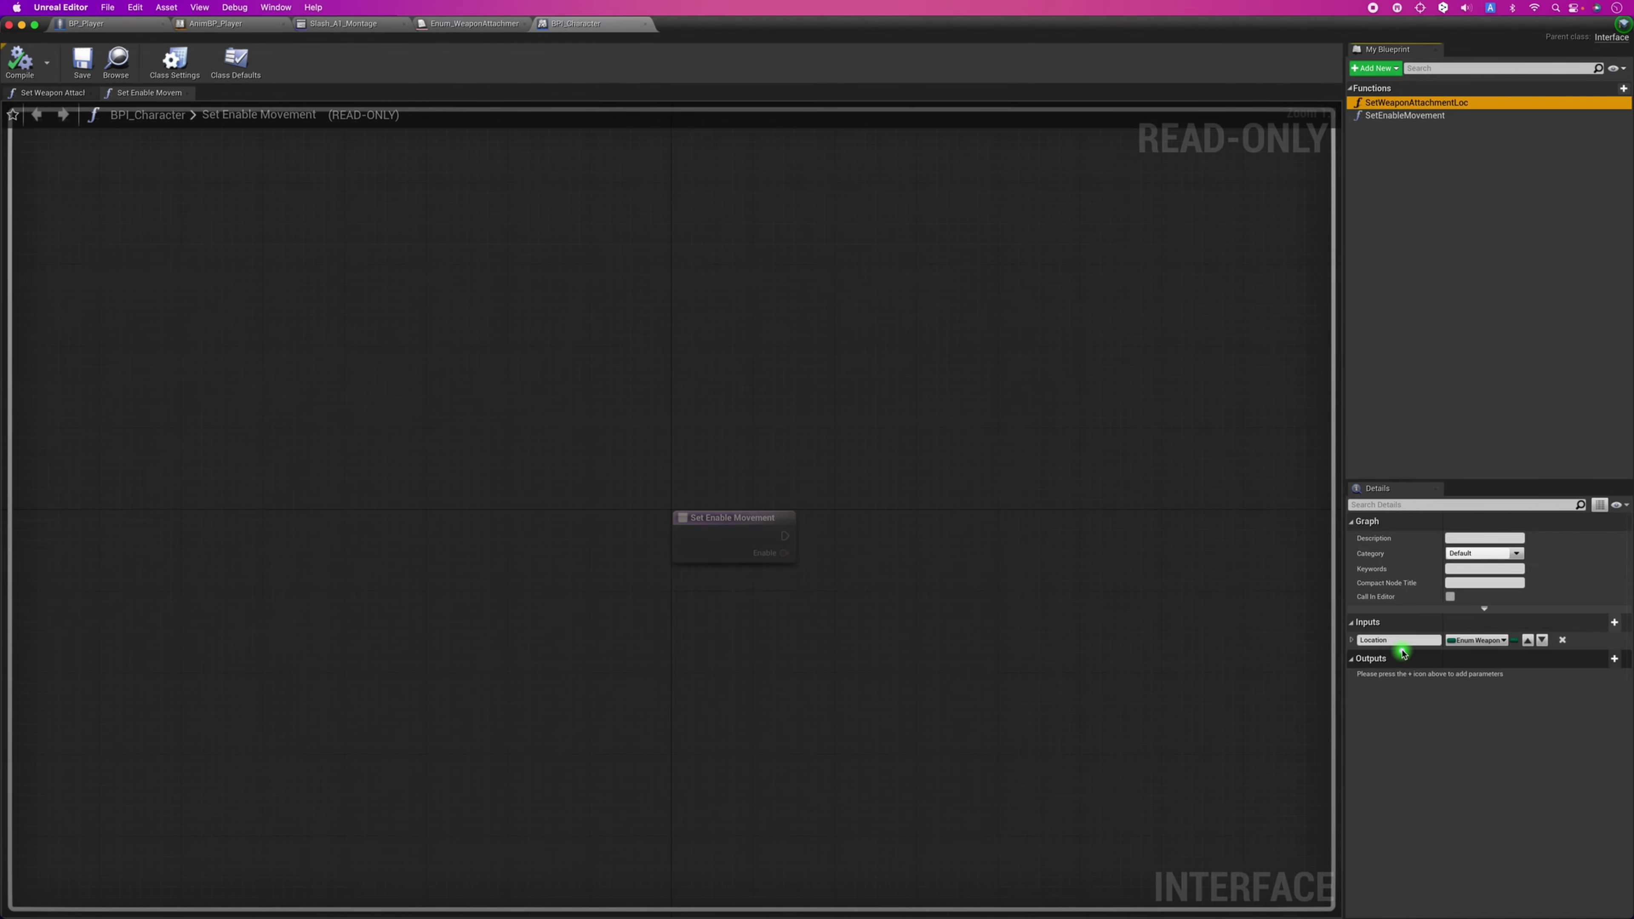
pyautogui.click(1360, 633)
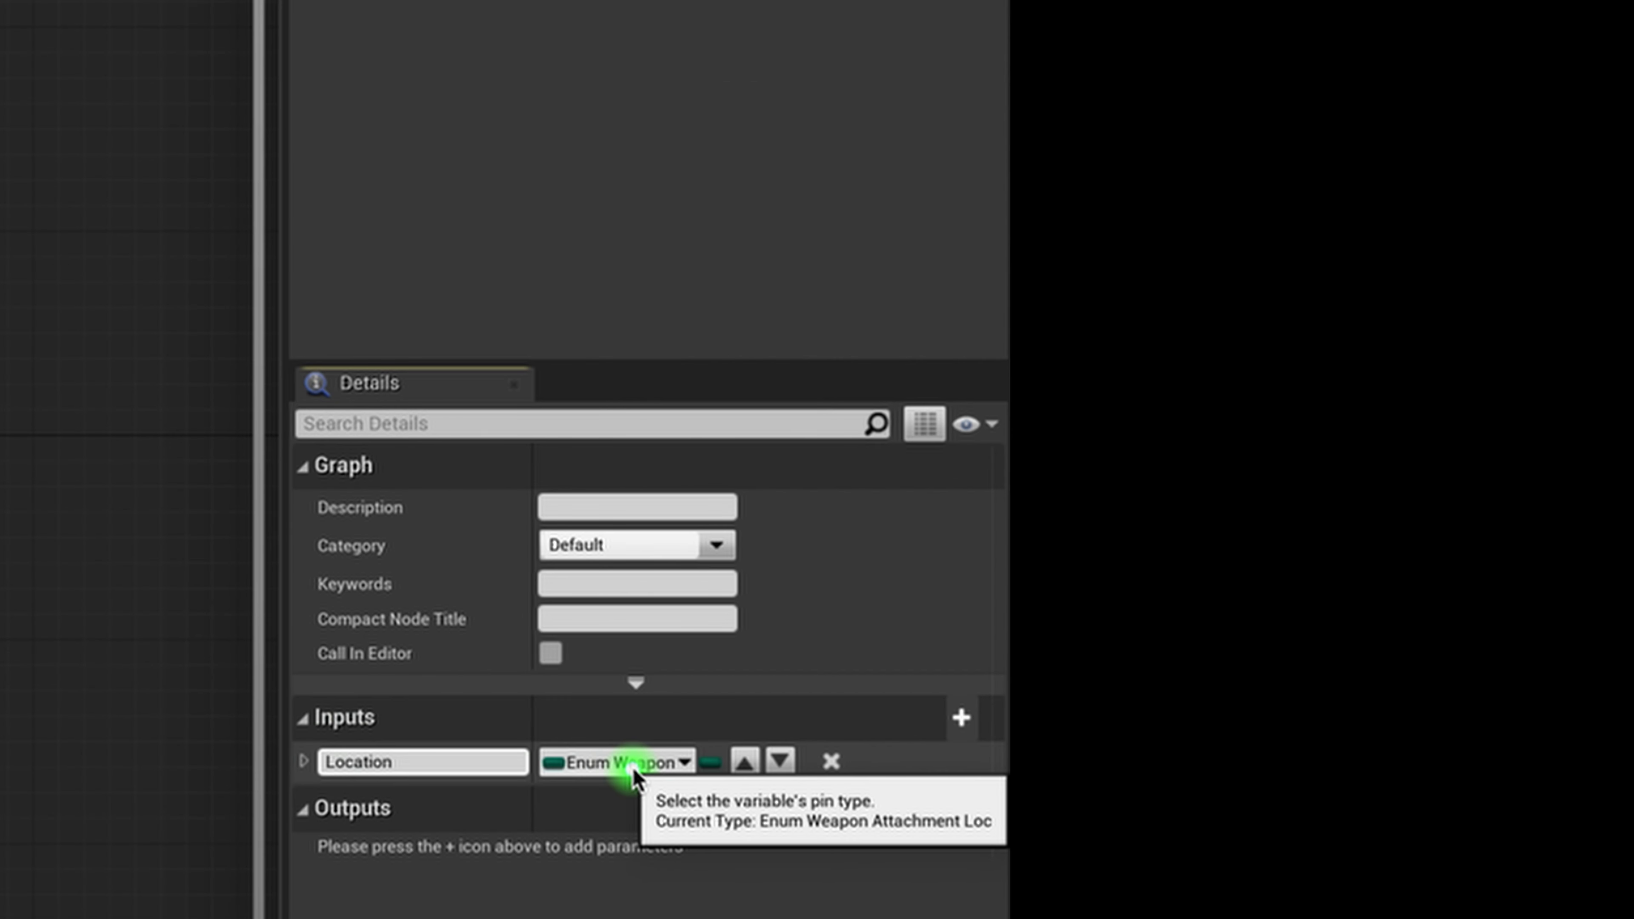
pyautogui.click(634, 766)
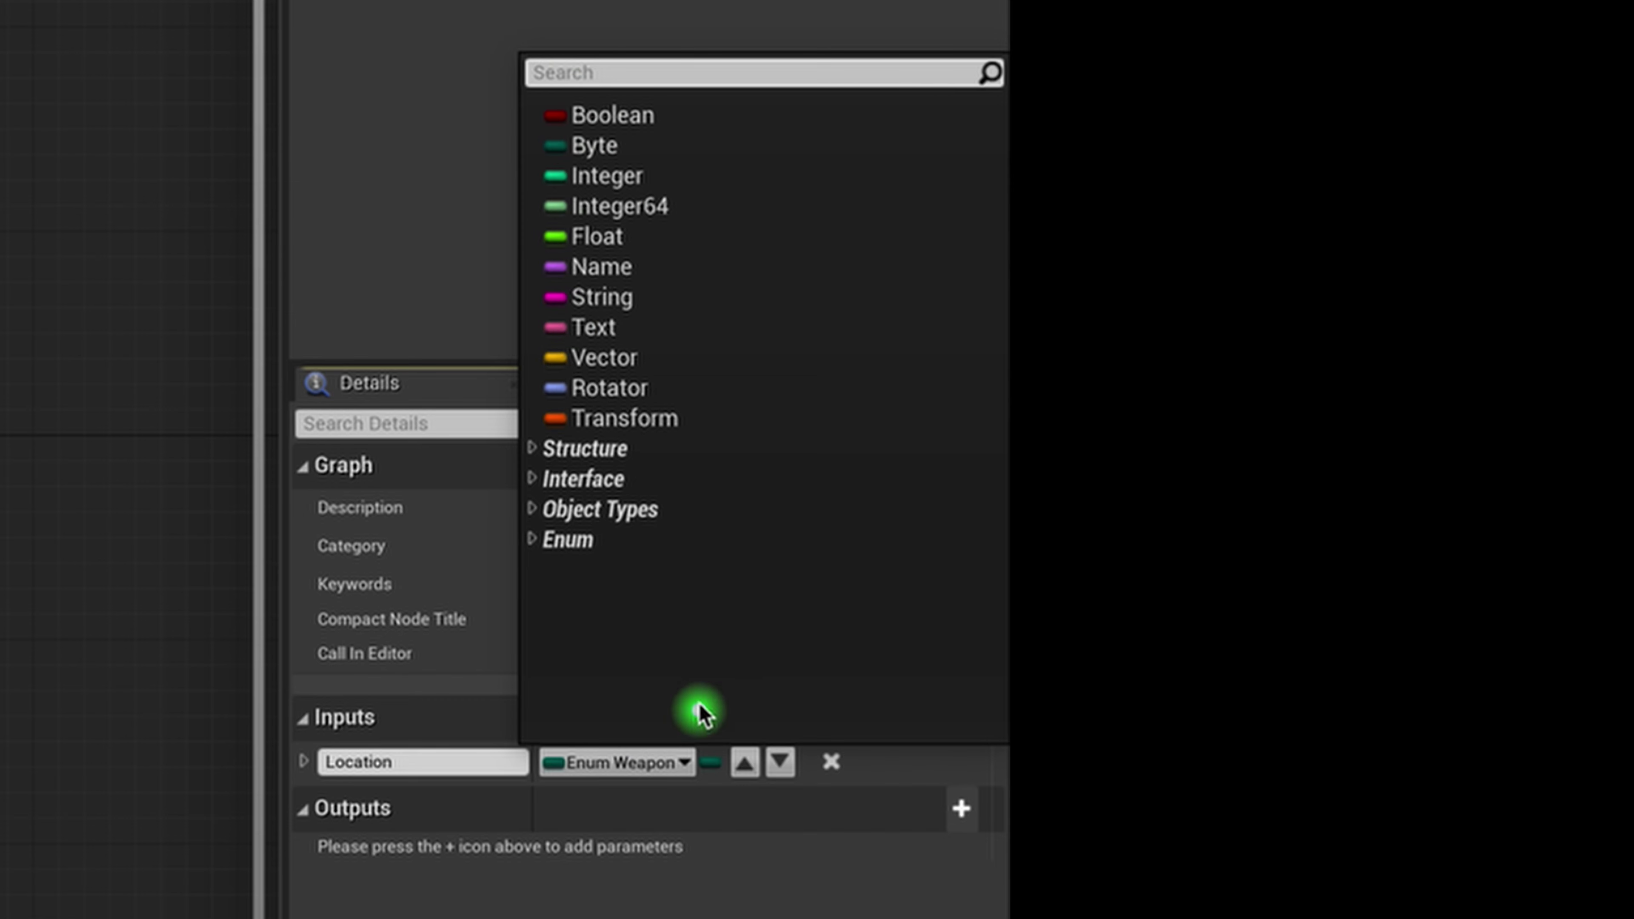
pyautogui.click(600, 806)
pyautogui.click(600, 806)
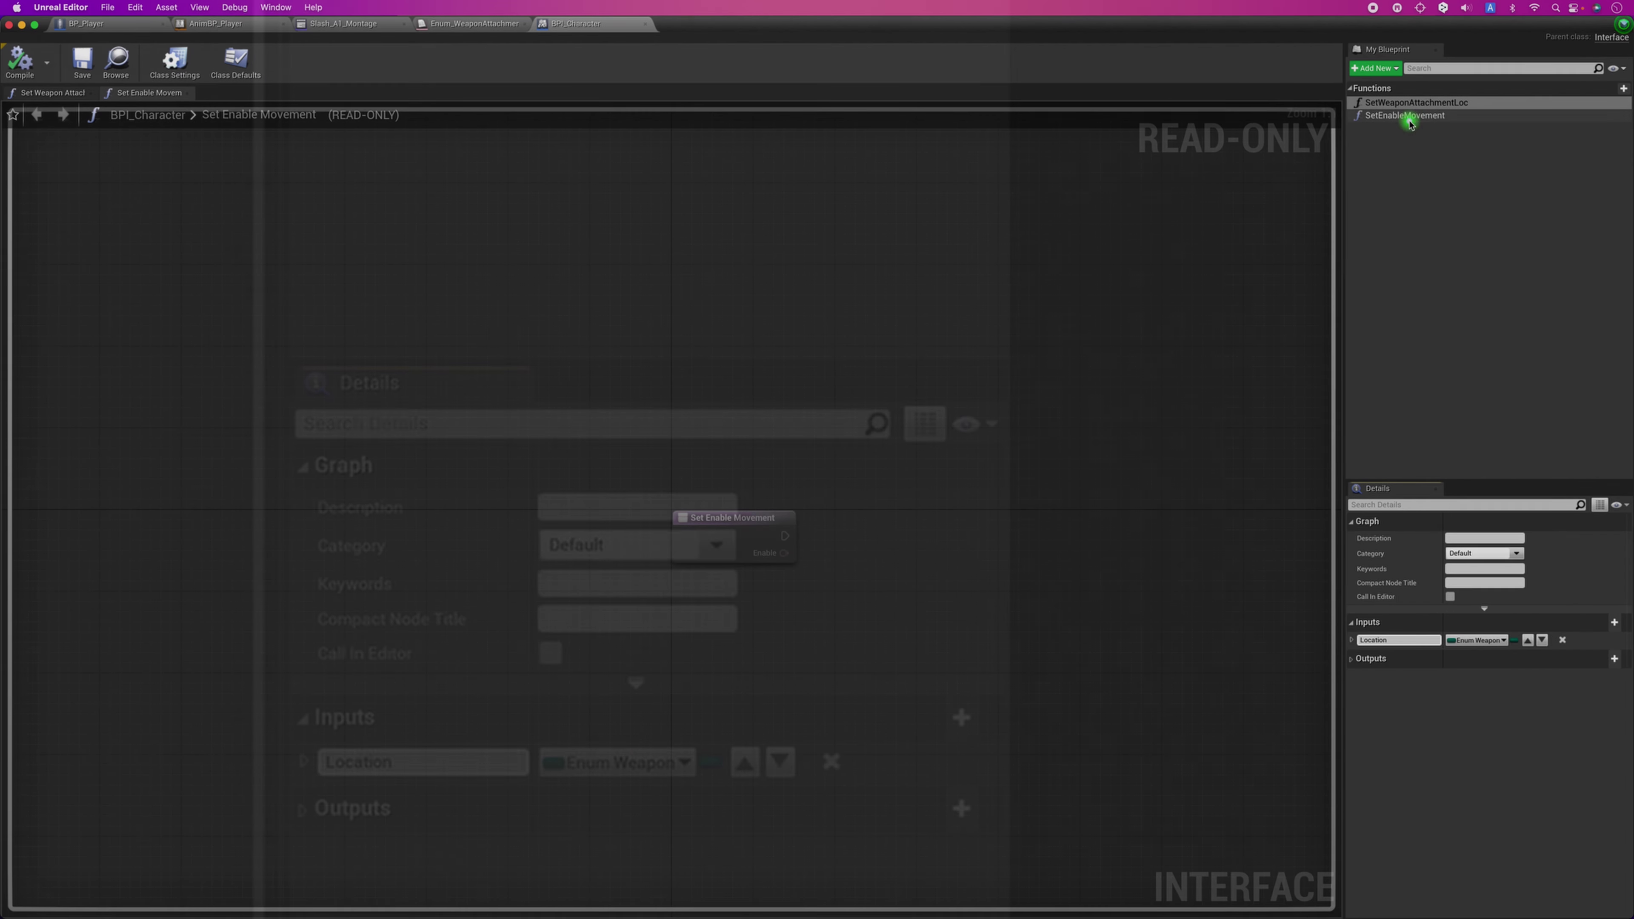
pyautogui.click(1407, 117)
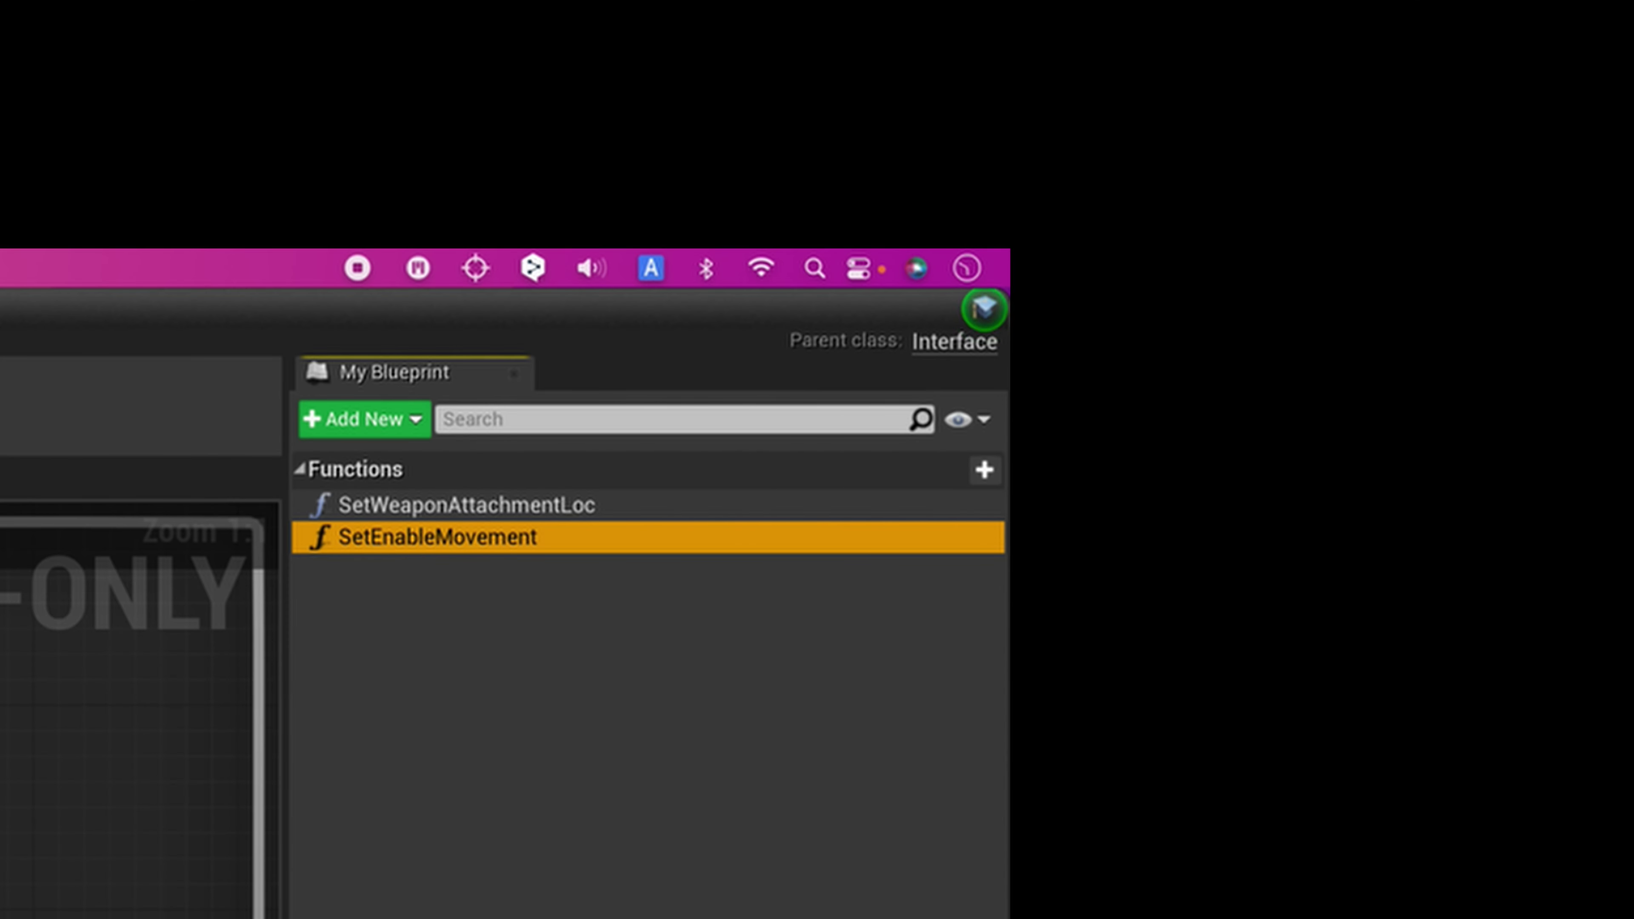
pyautogui.click(985, 309)
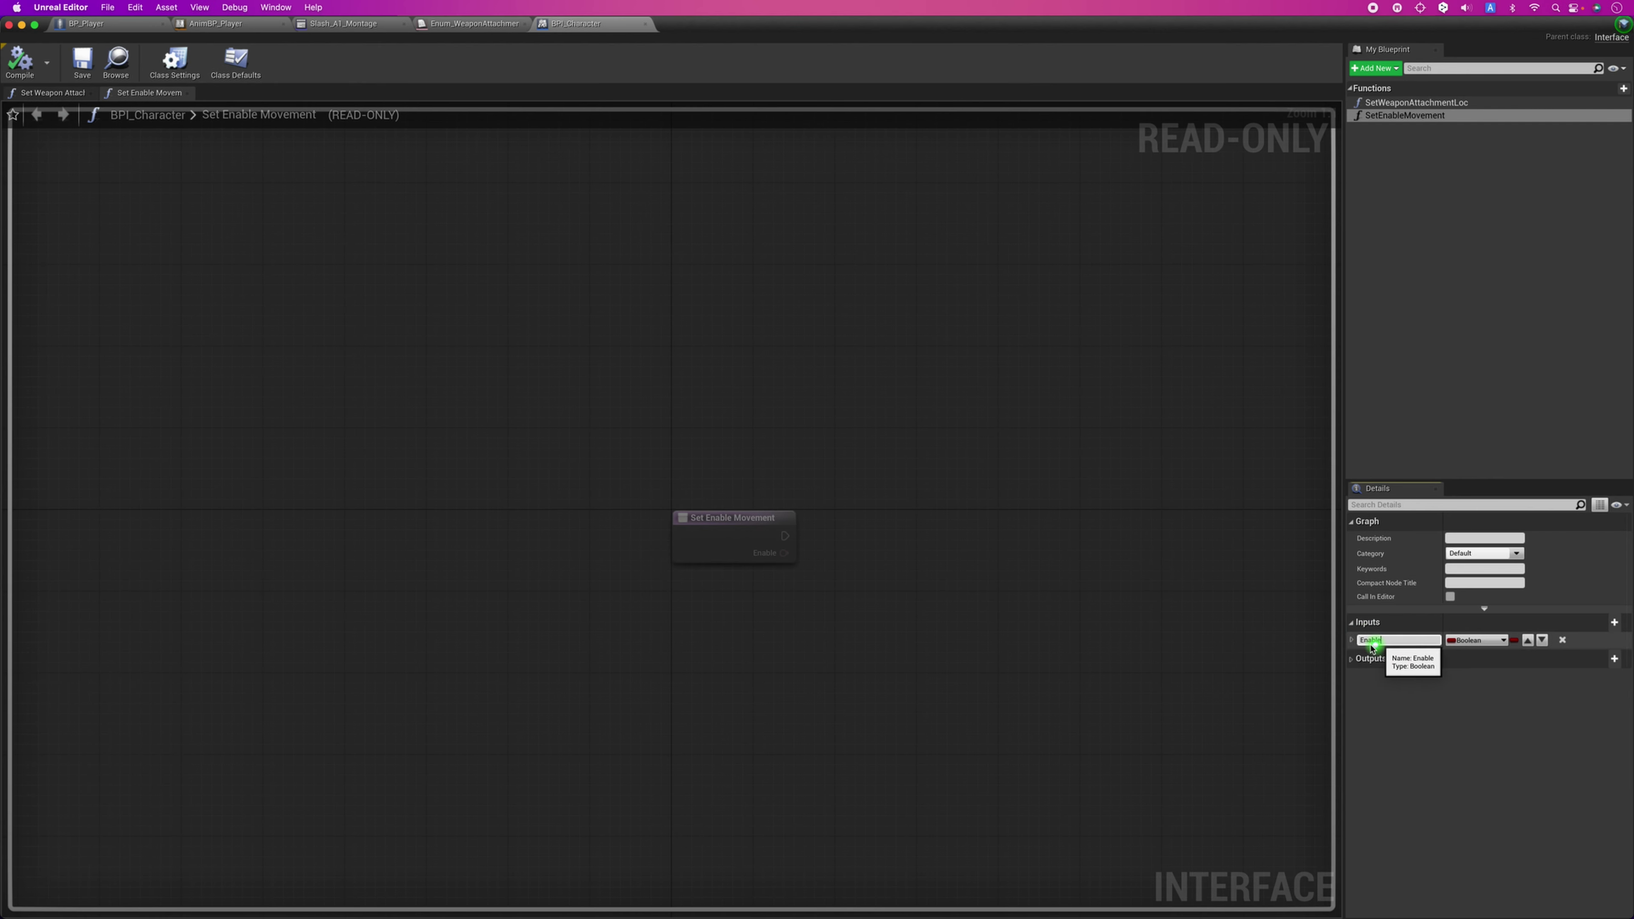
pyautogui.click(580, 503)
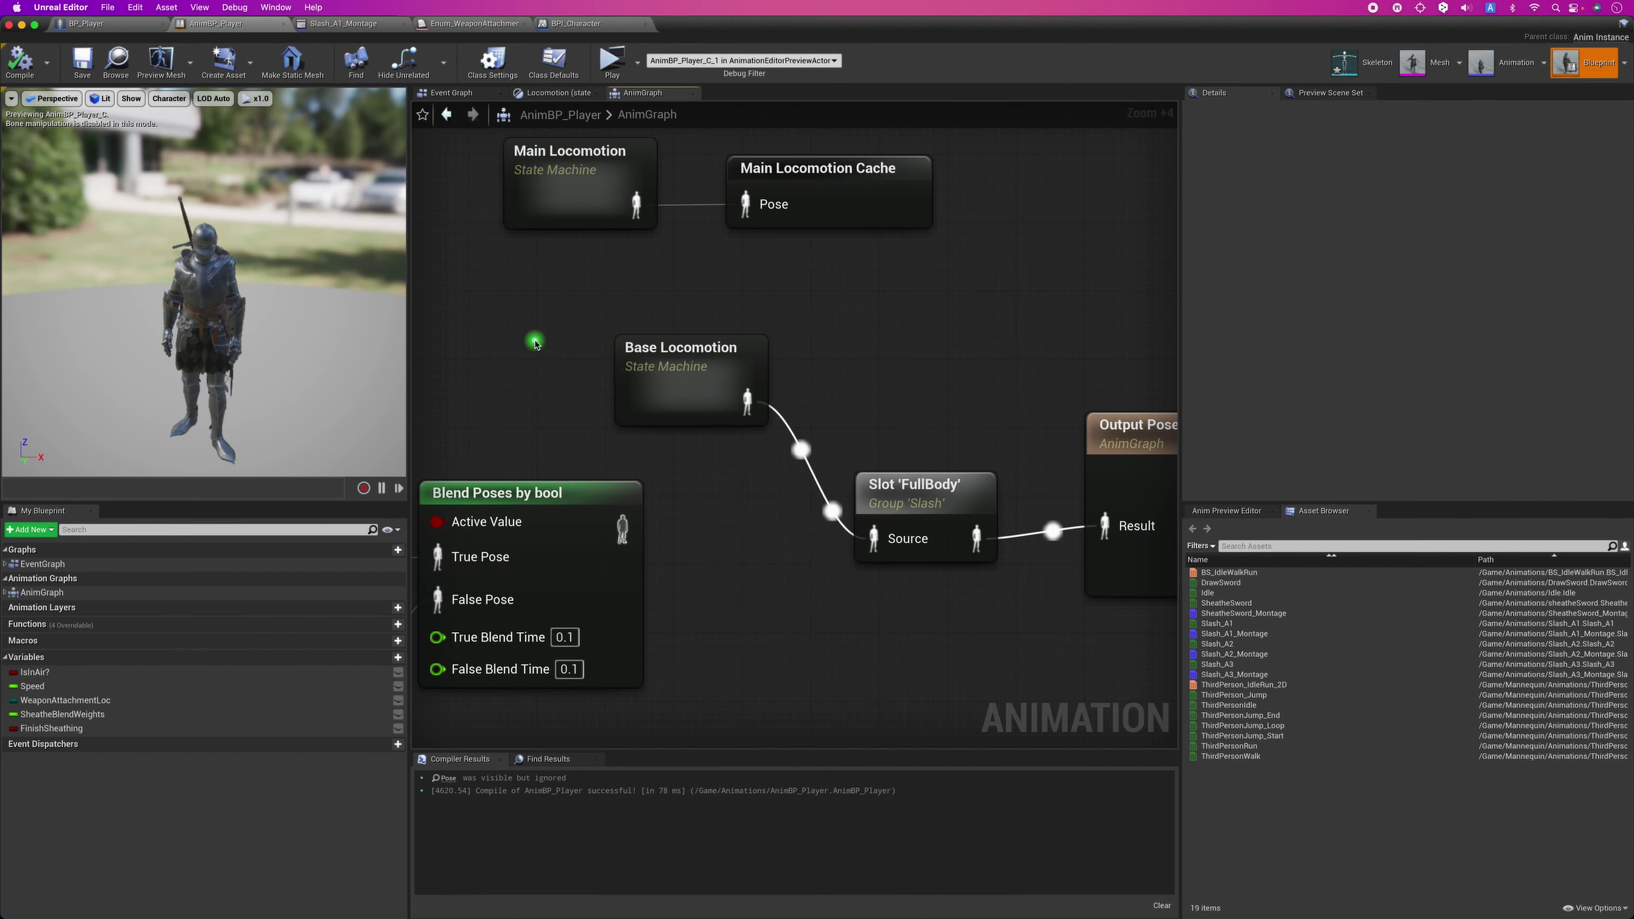
# In AnimBP_Player's Event Graph, inspect the Holding In Right chain and nudge SET Weapon Attachment Loc left.
pyautogui.click(450, 92)
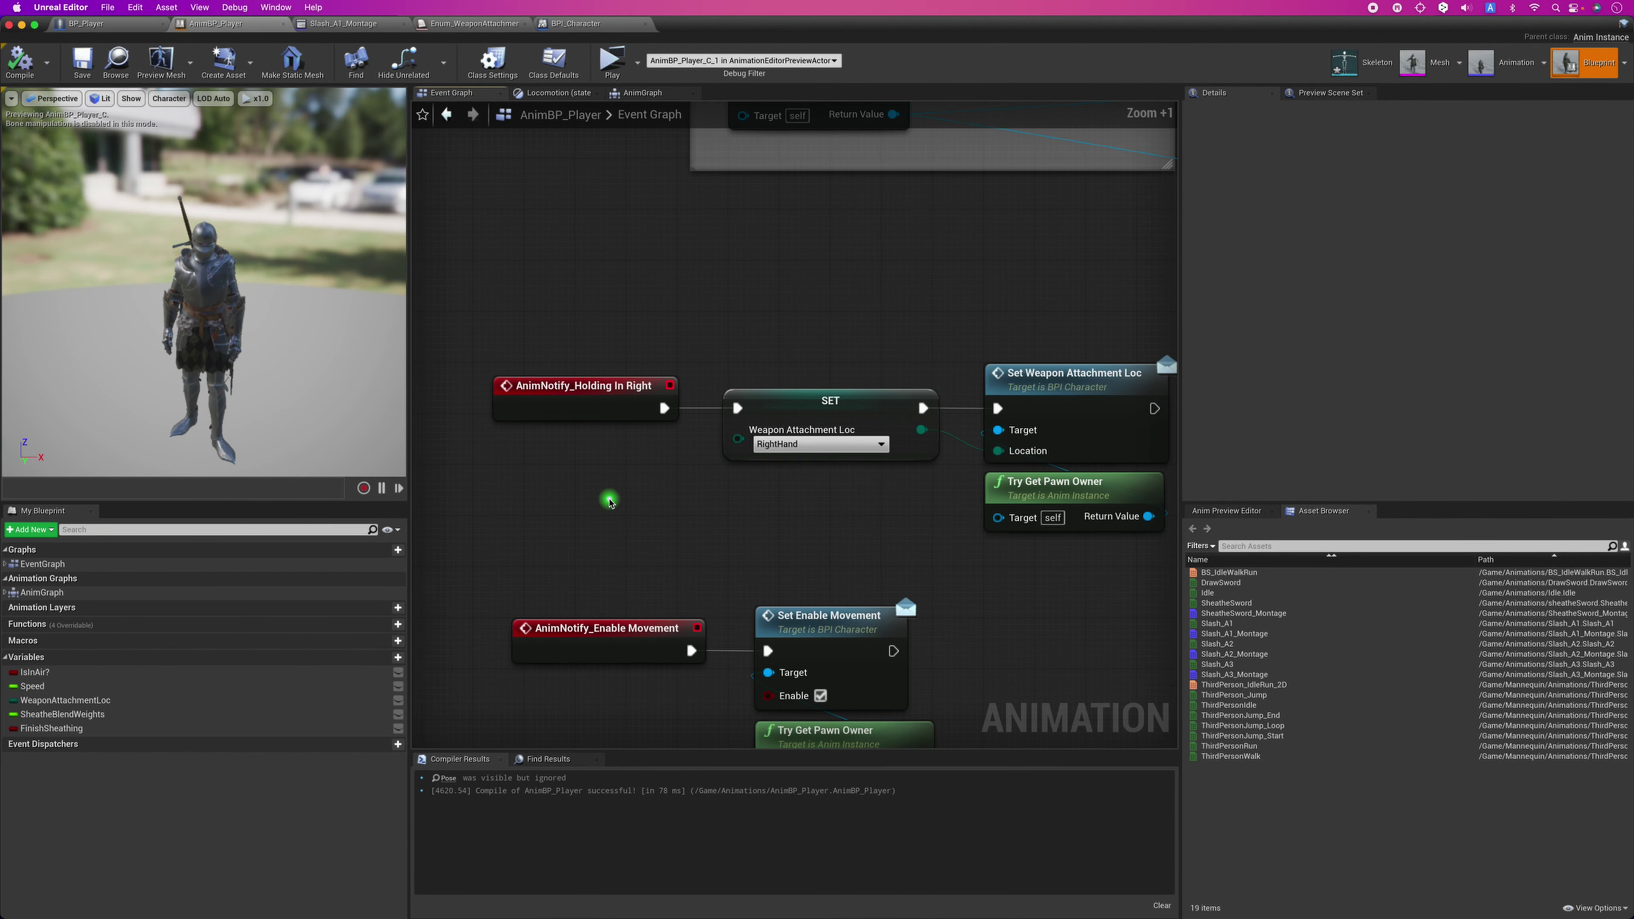
pyautogui.scroll(-1, 610, 502)
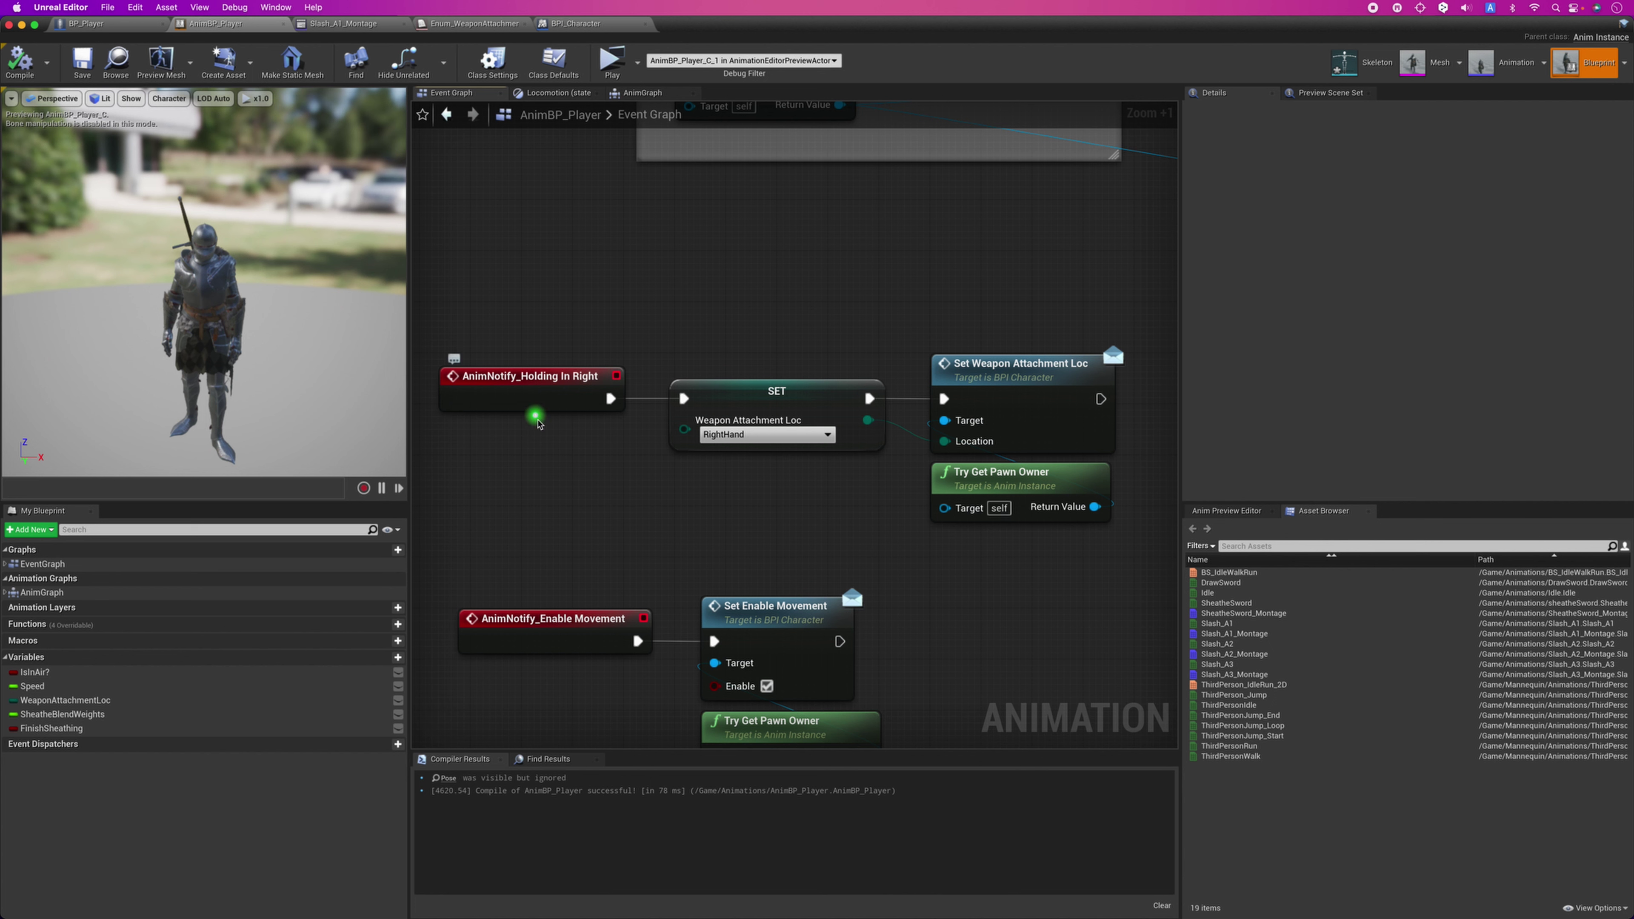
pyautogui.moveTo(776, 416); pyautogui.dragTo(764, 416)
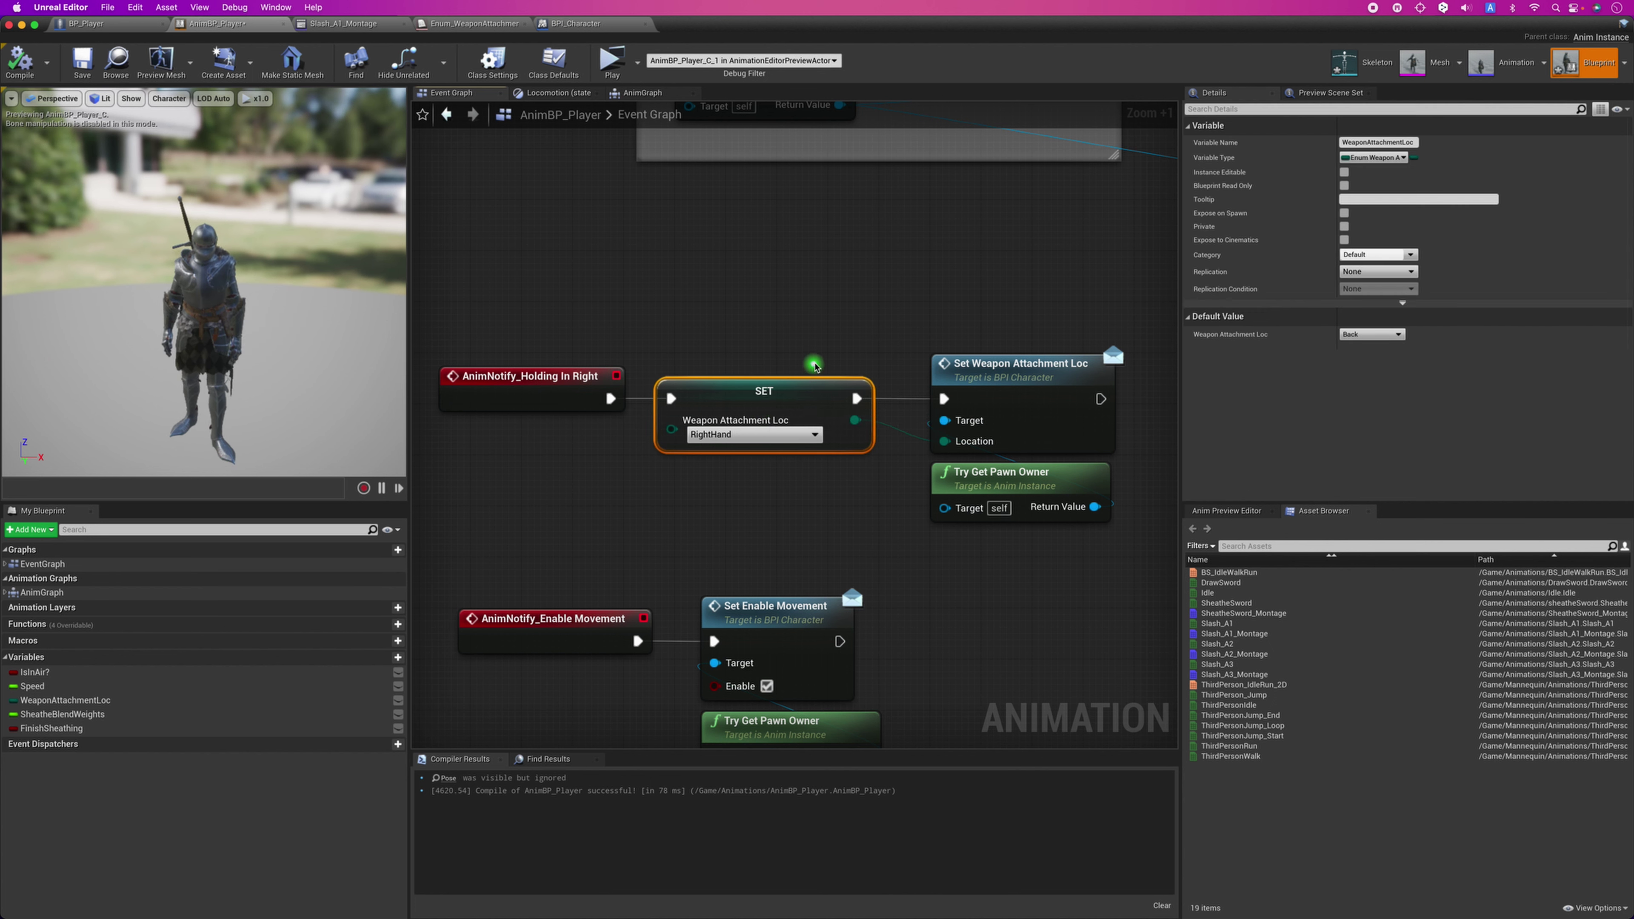
pyautogui.moveTo(894, 339); pyautogui.dragTo(1023, 527)
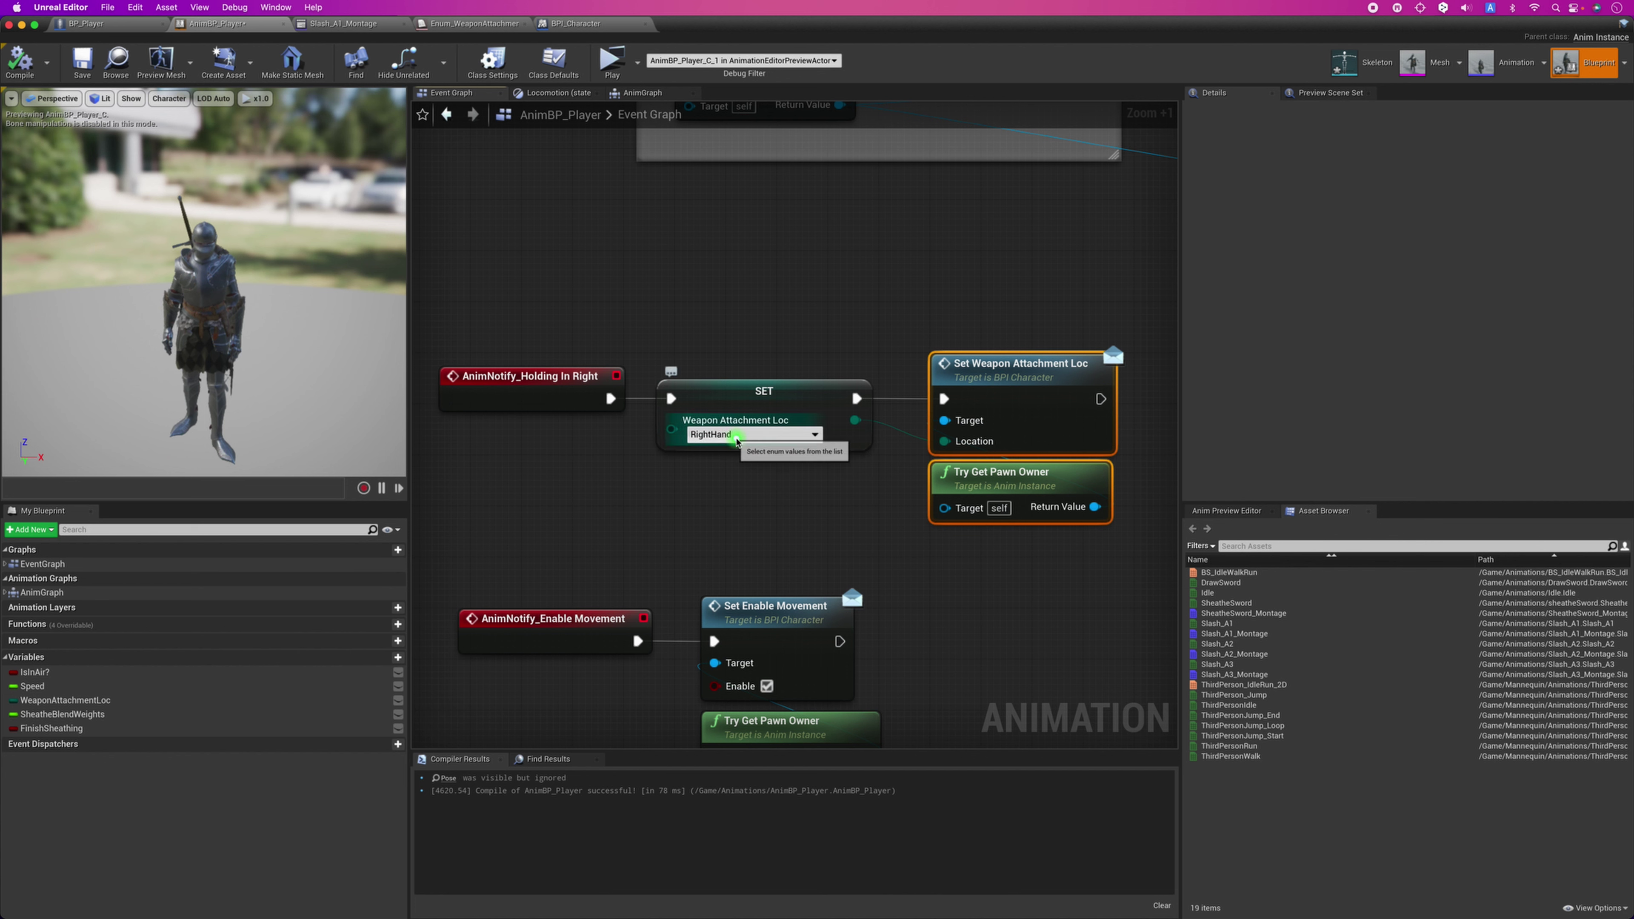
pyautogui.click(714, 402)
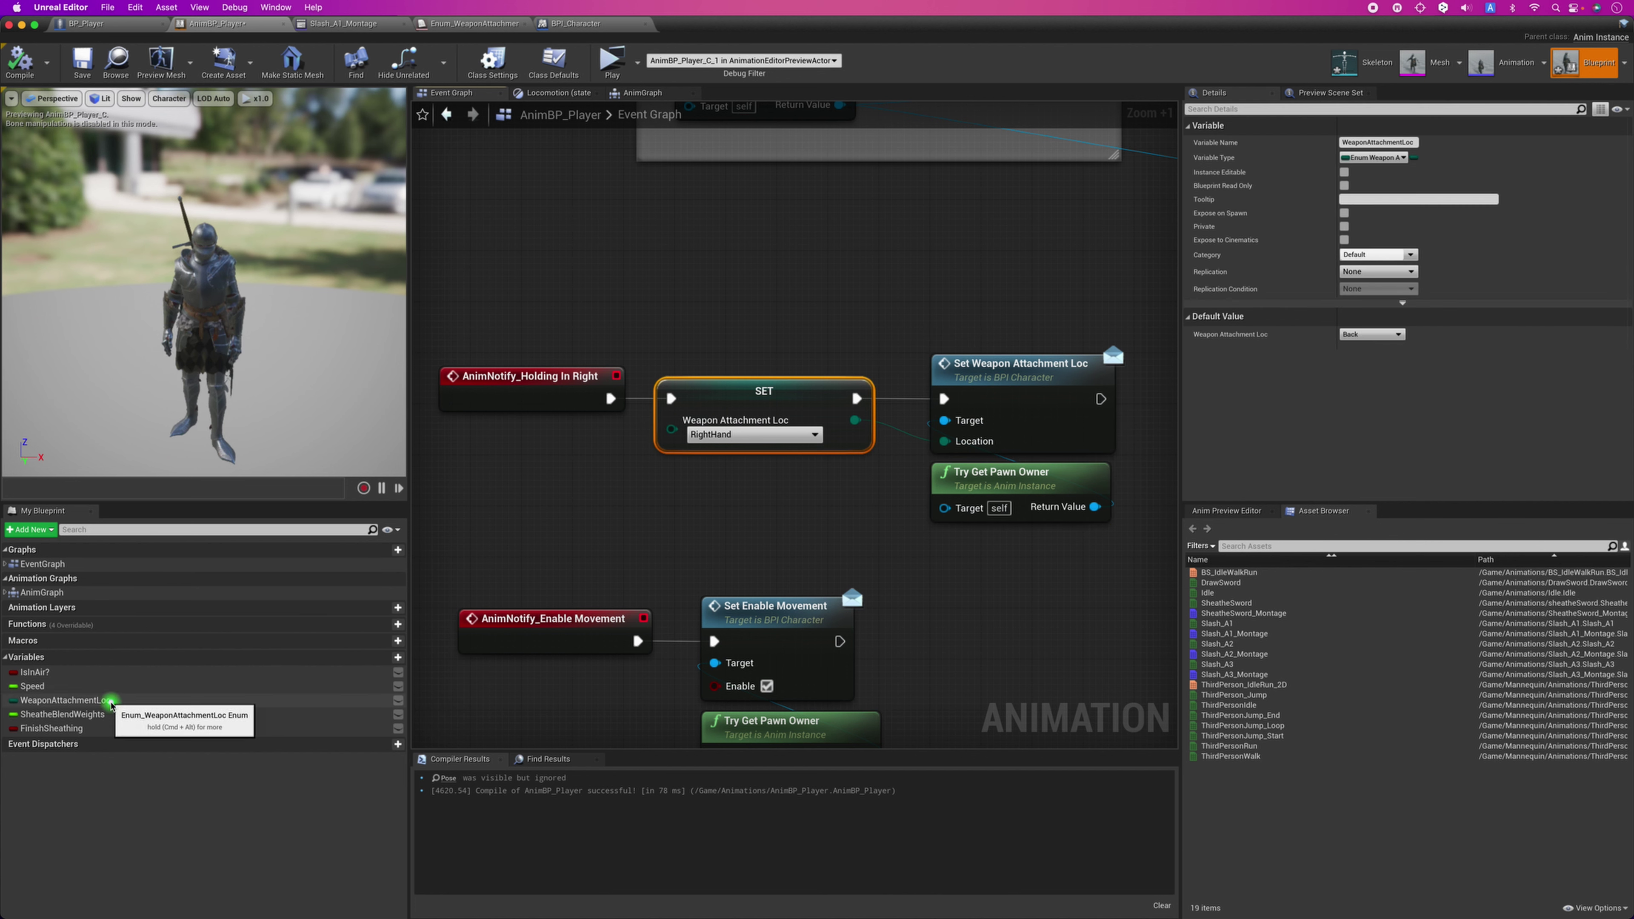
pyautogui.click(110, 702)
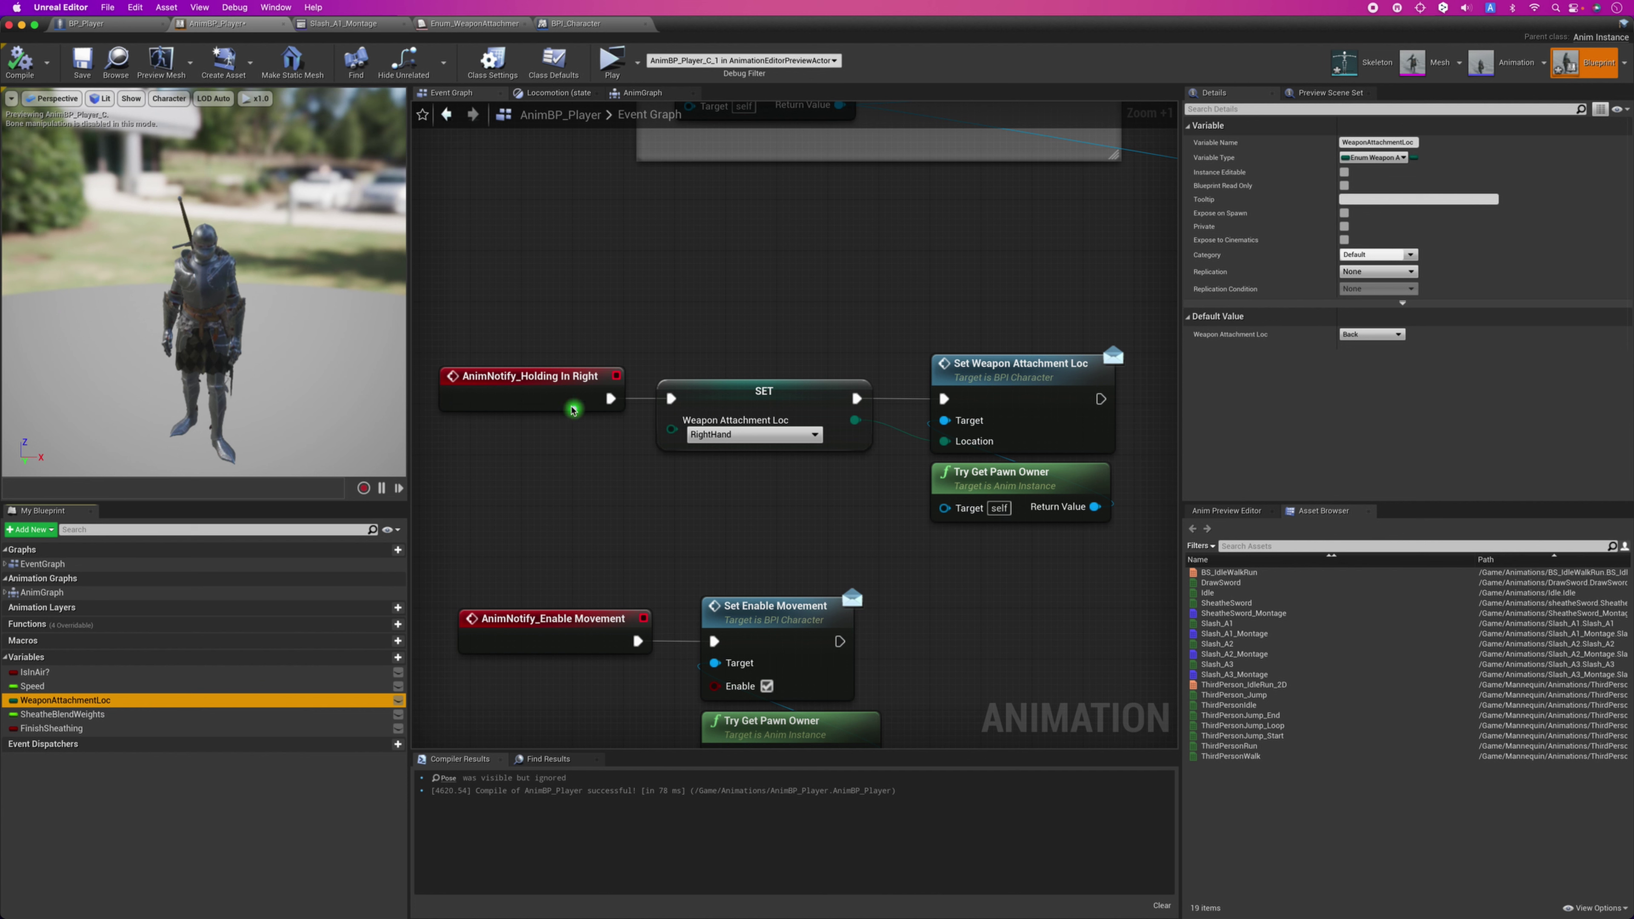
pyautogui.click(509, 387)
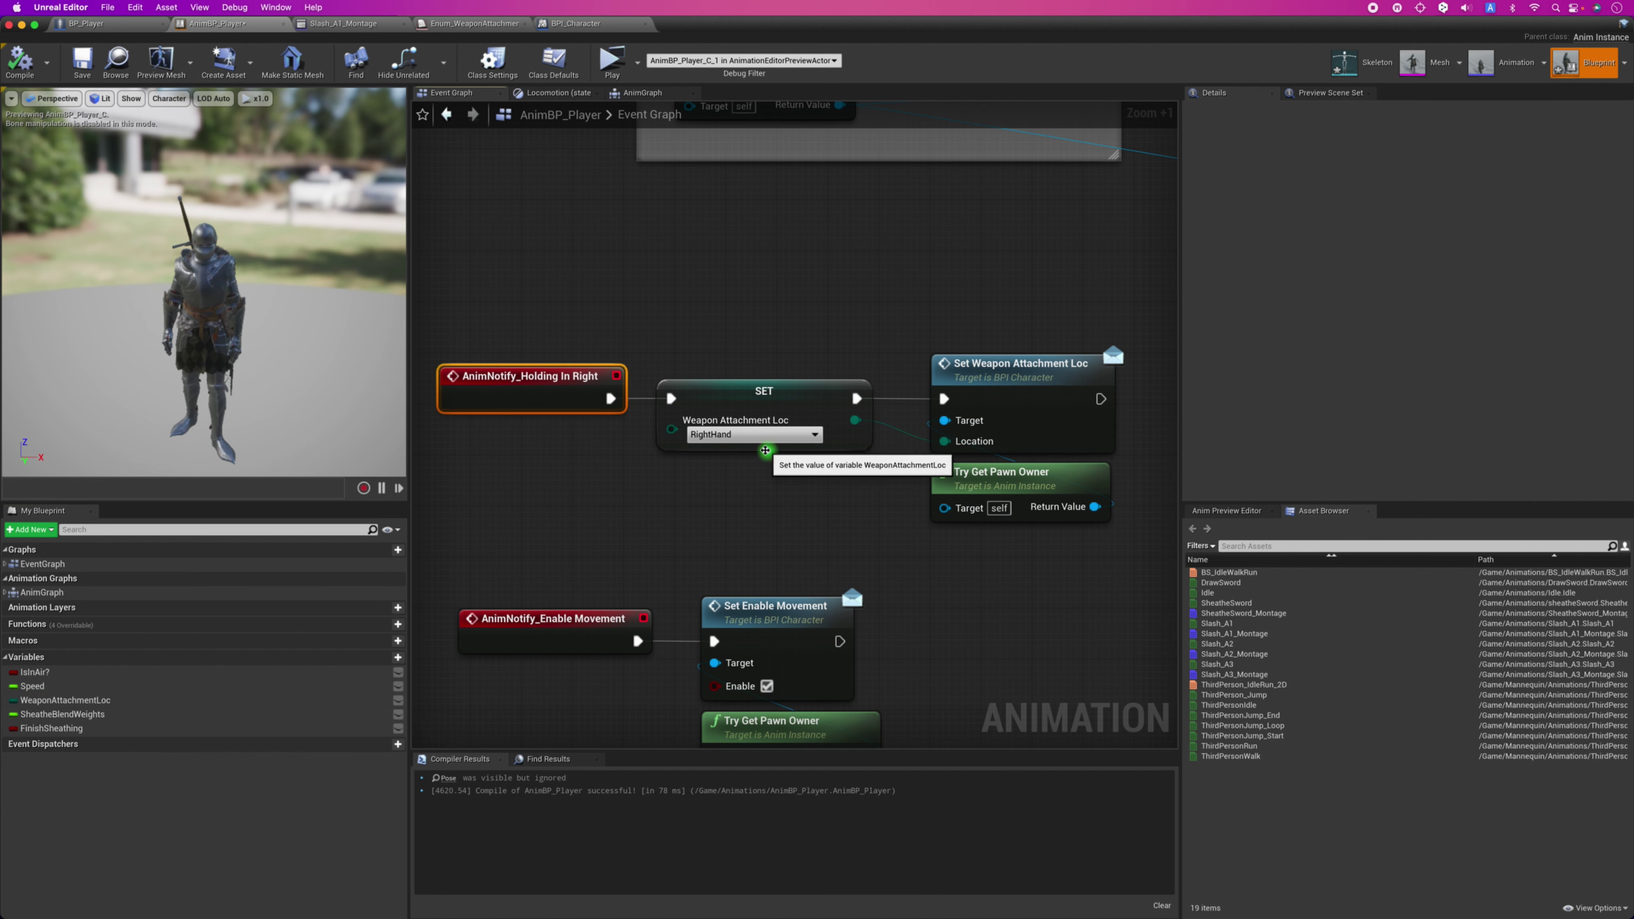
# Confirm SET keeps RightHand and nudge the Try Get Pawn Owner node slightly left.
pyautogui.click(752, 438)
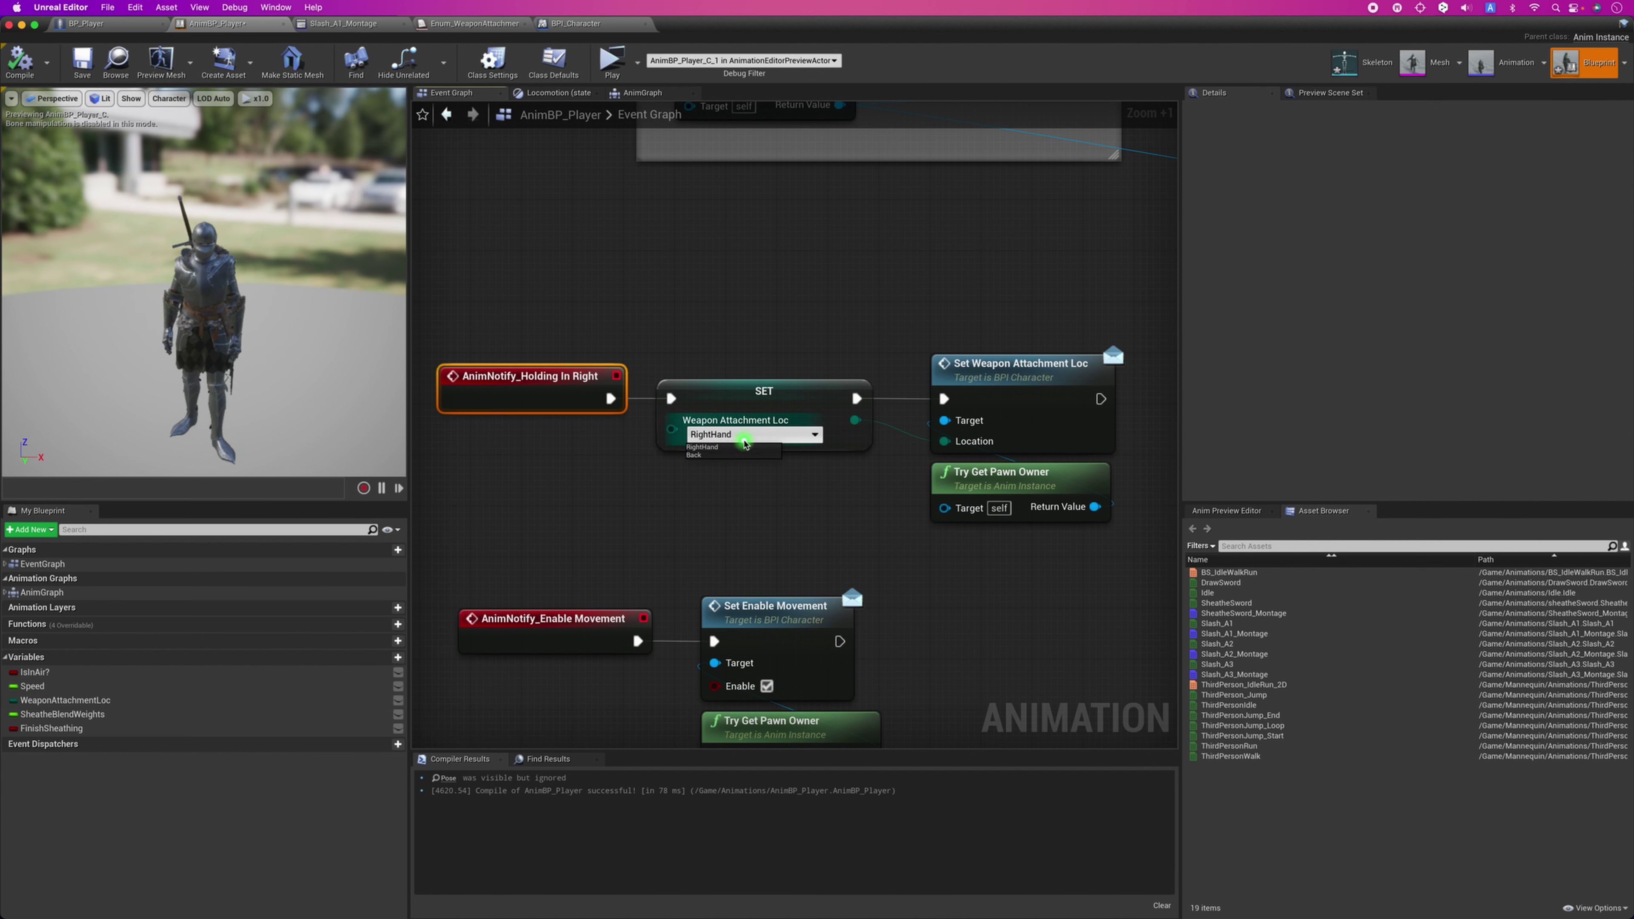
pyautogui.click(726, 448)
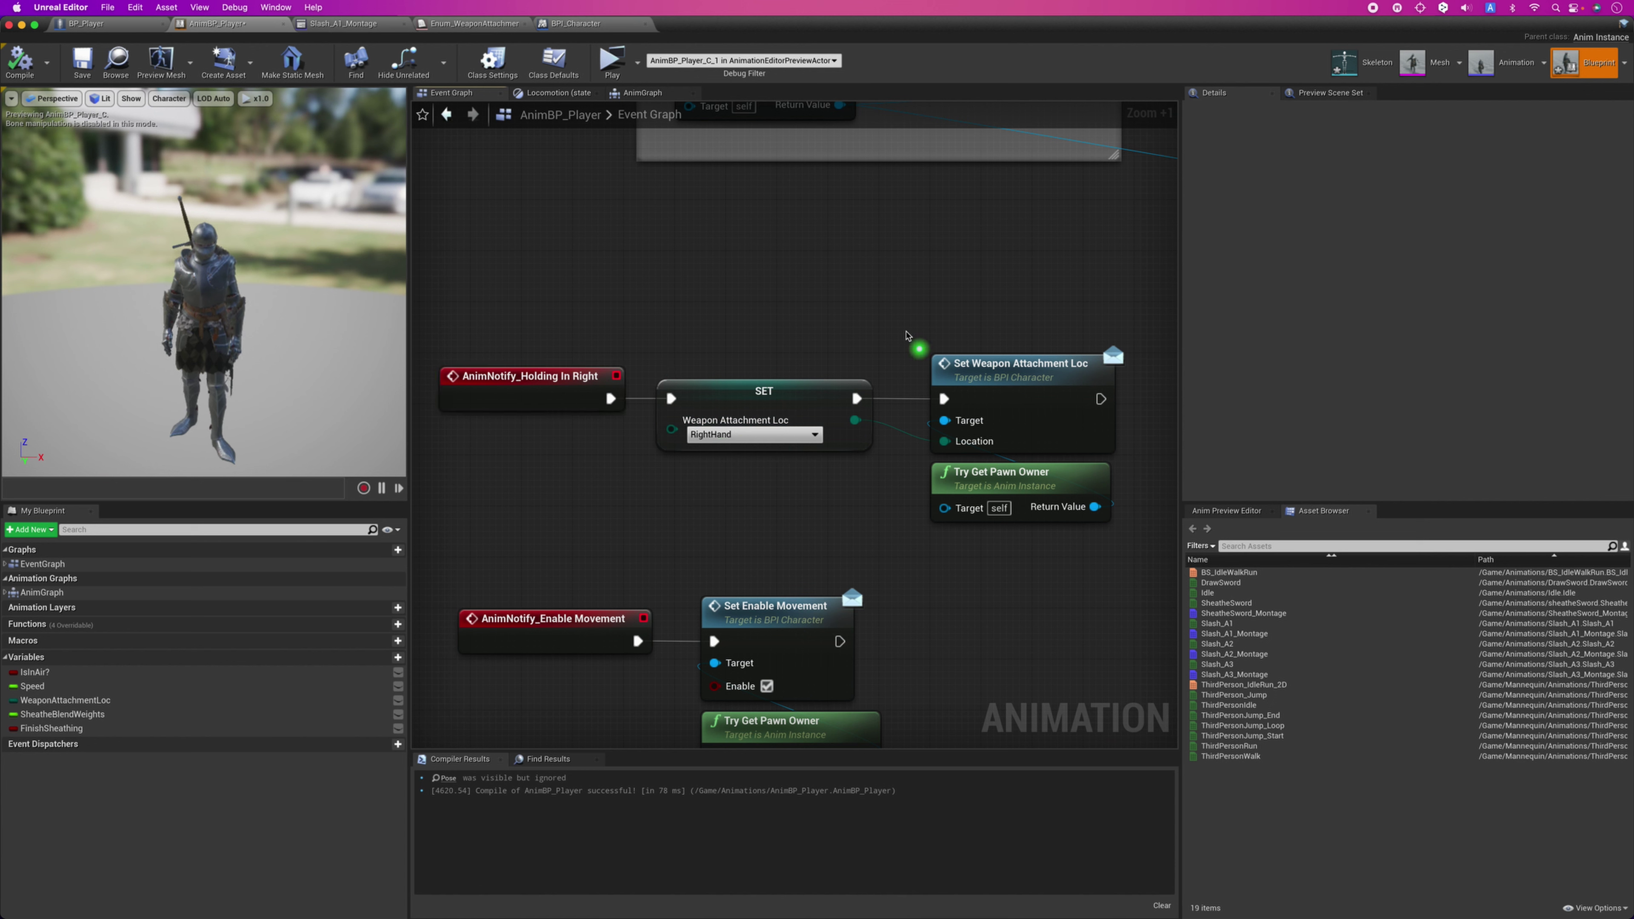
pyautogui.moveTo(891, 314); pyautogui.dragTo(973, 490)
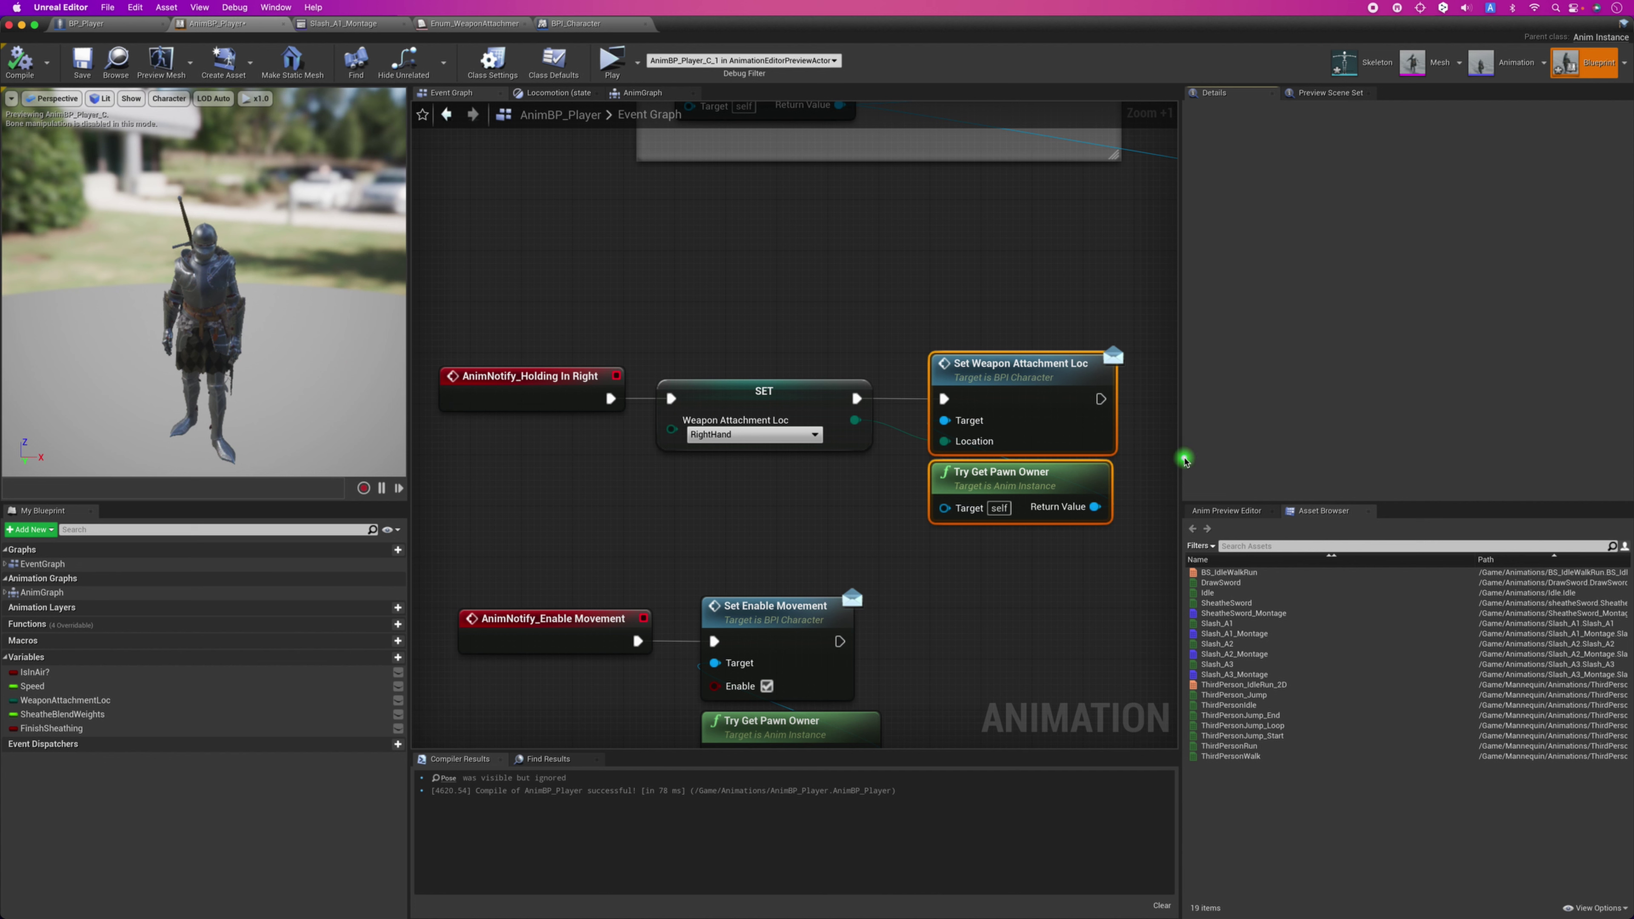
pyautogui.moveTo(1182, 458); pyautogui.dragTo(1310, 459)
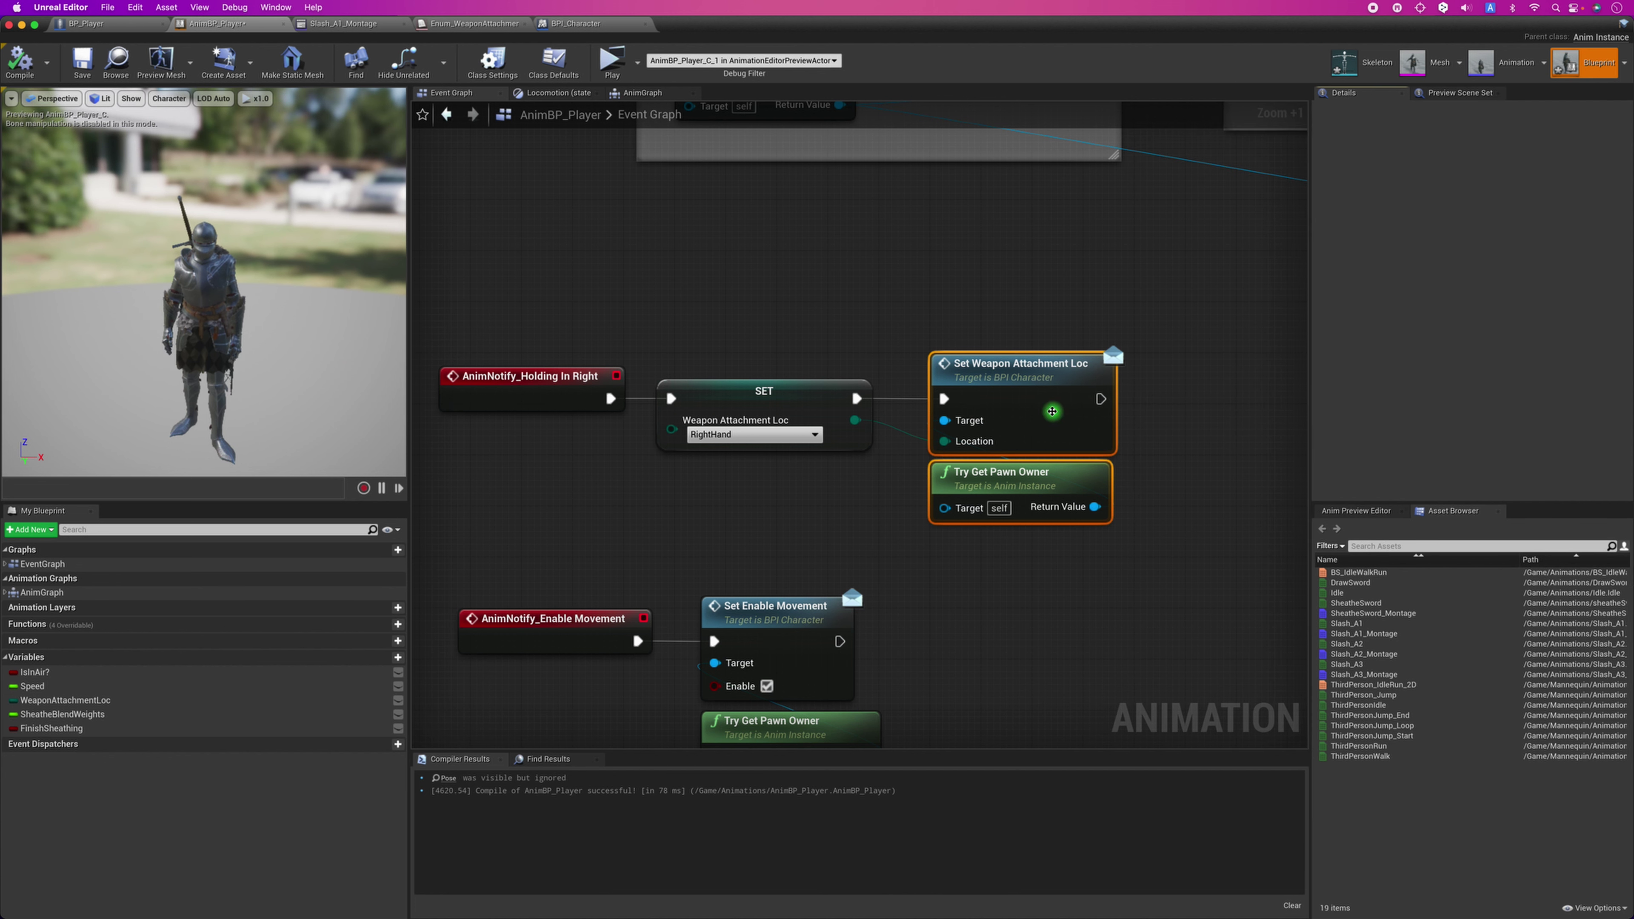
pyautogui.click(1053, 412)
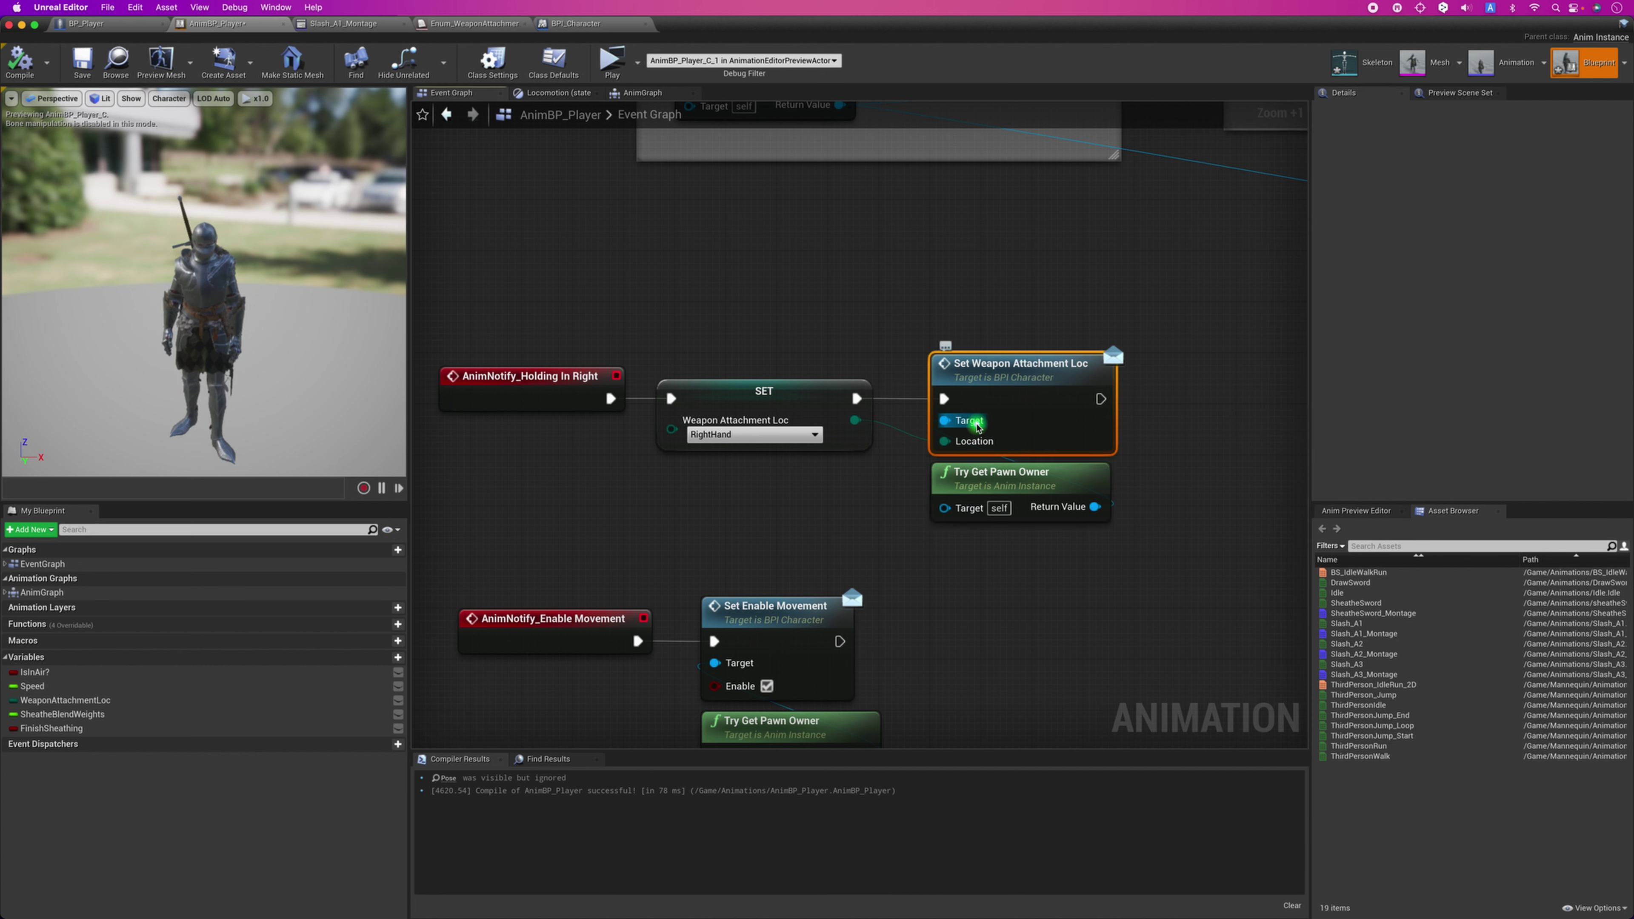
pyautogui.moveTo(1017, 475); pyautogui.dragTo(1023, 474)
pyautogui.click(967, 584)
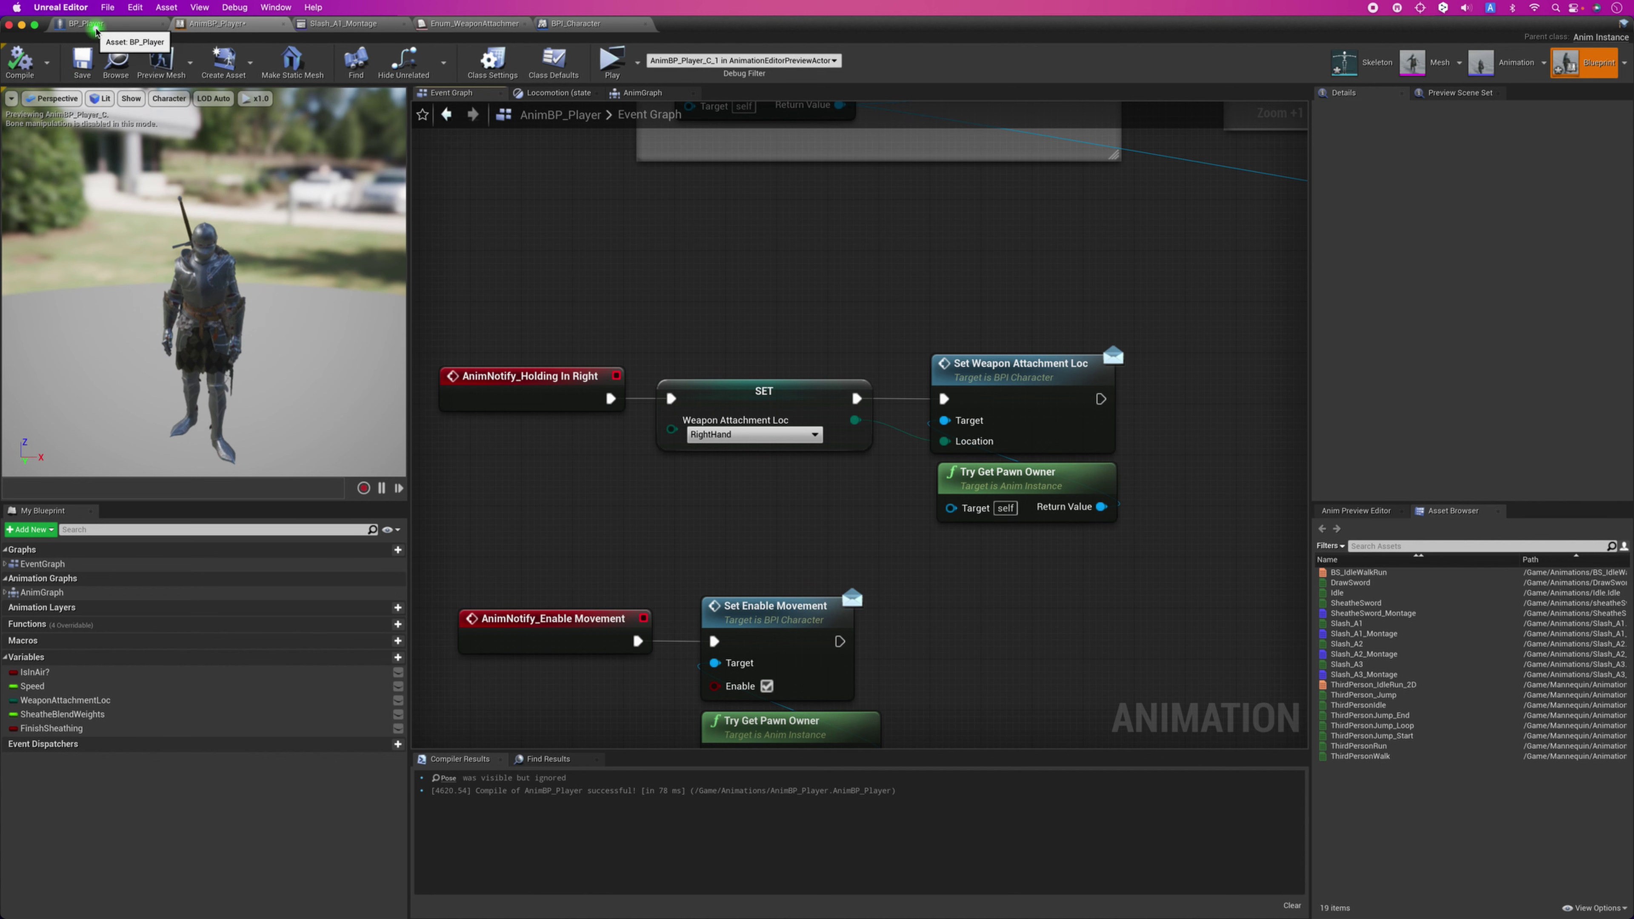
# Switch to BP_Player and check its Class Settings for the implemented interfaces.
pyautogui.click(96, 29)
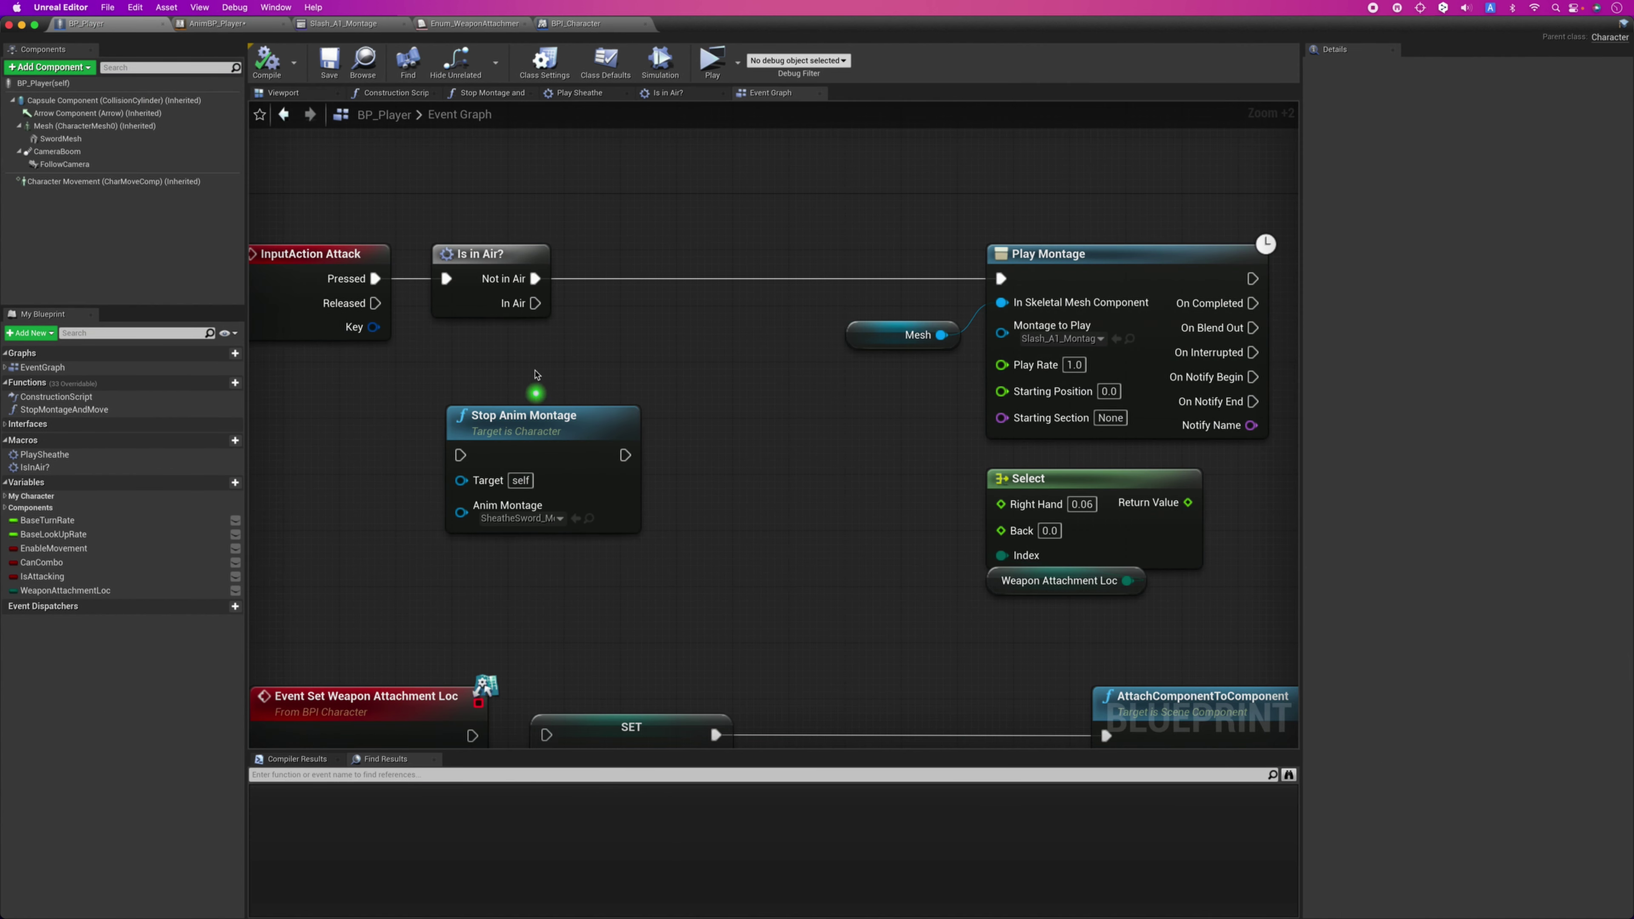
pyautogui.click(534, 59)
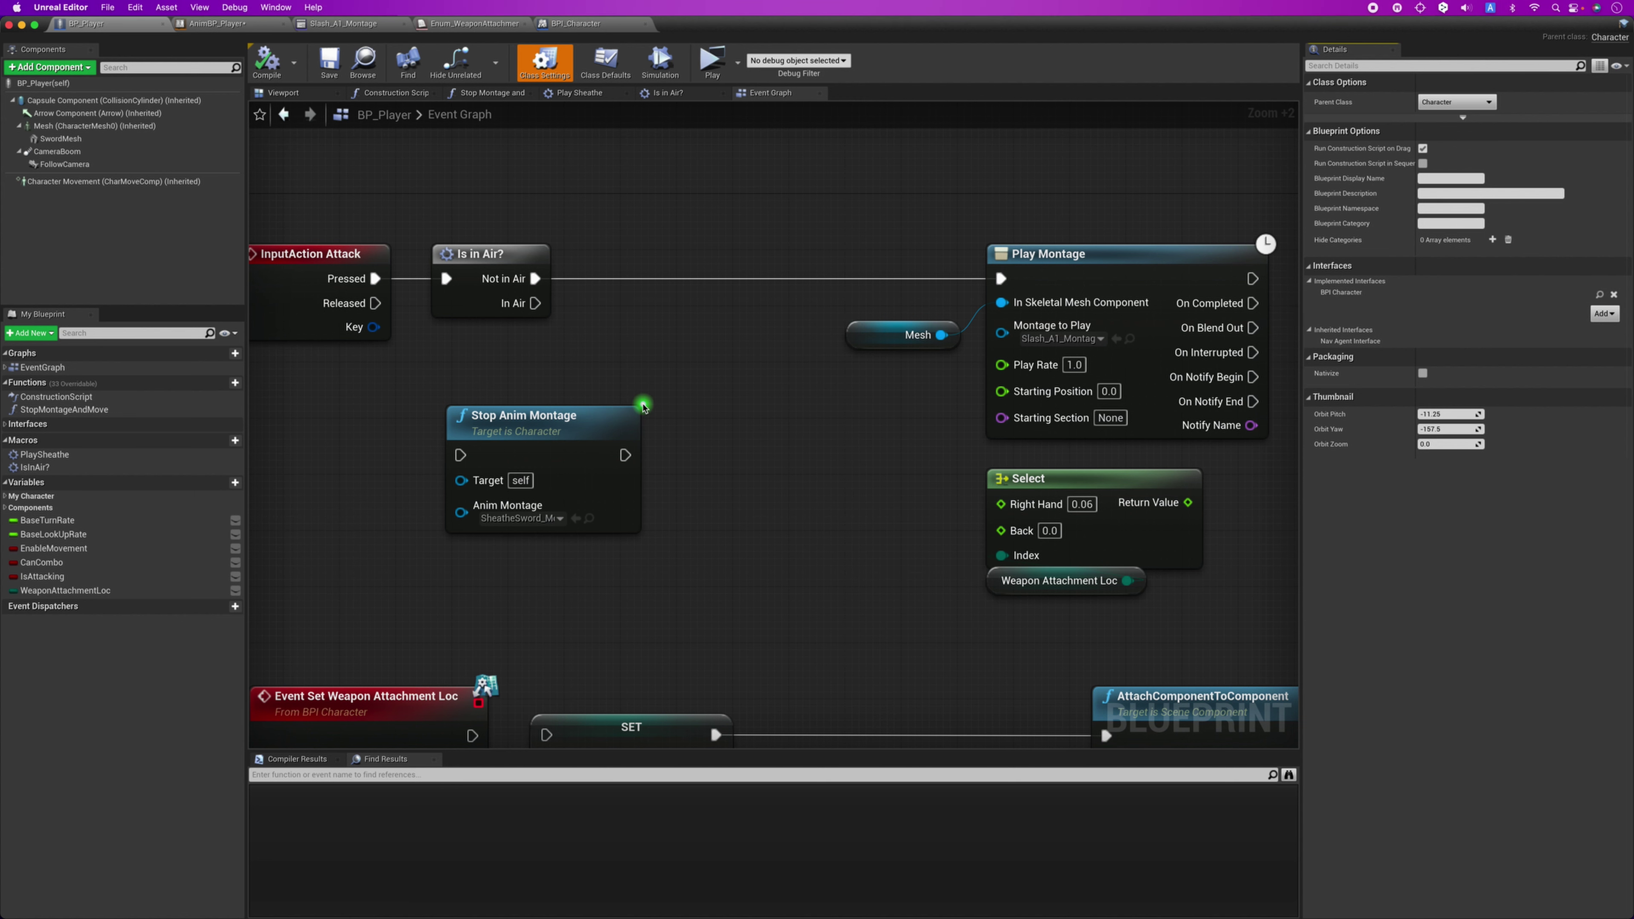
pyautogui.scroll(-5, 373, 582)
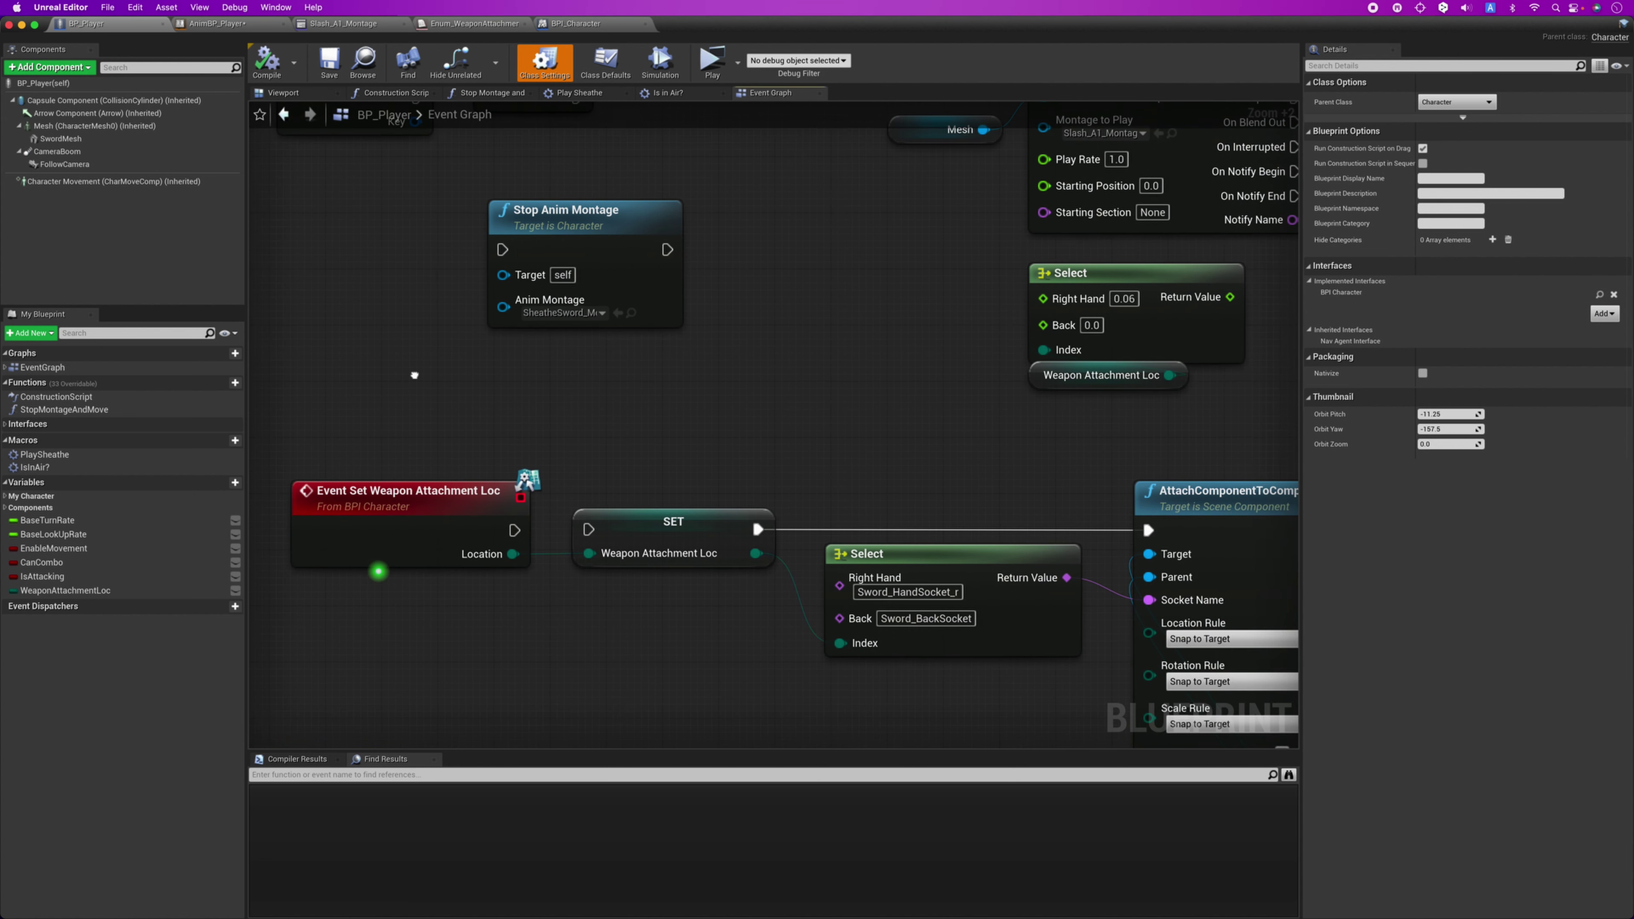
pyautogui.scroll(2, 404, 495)
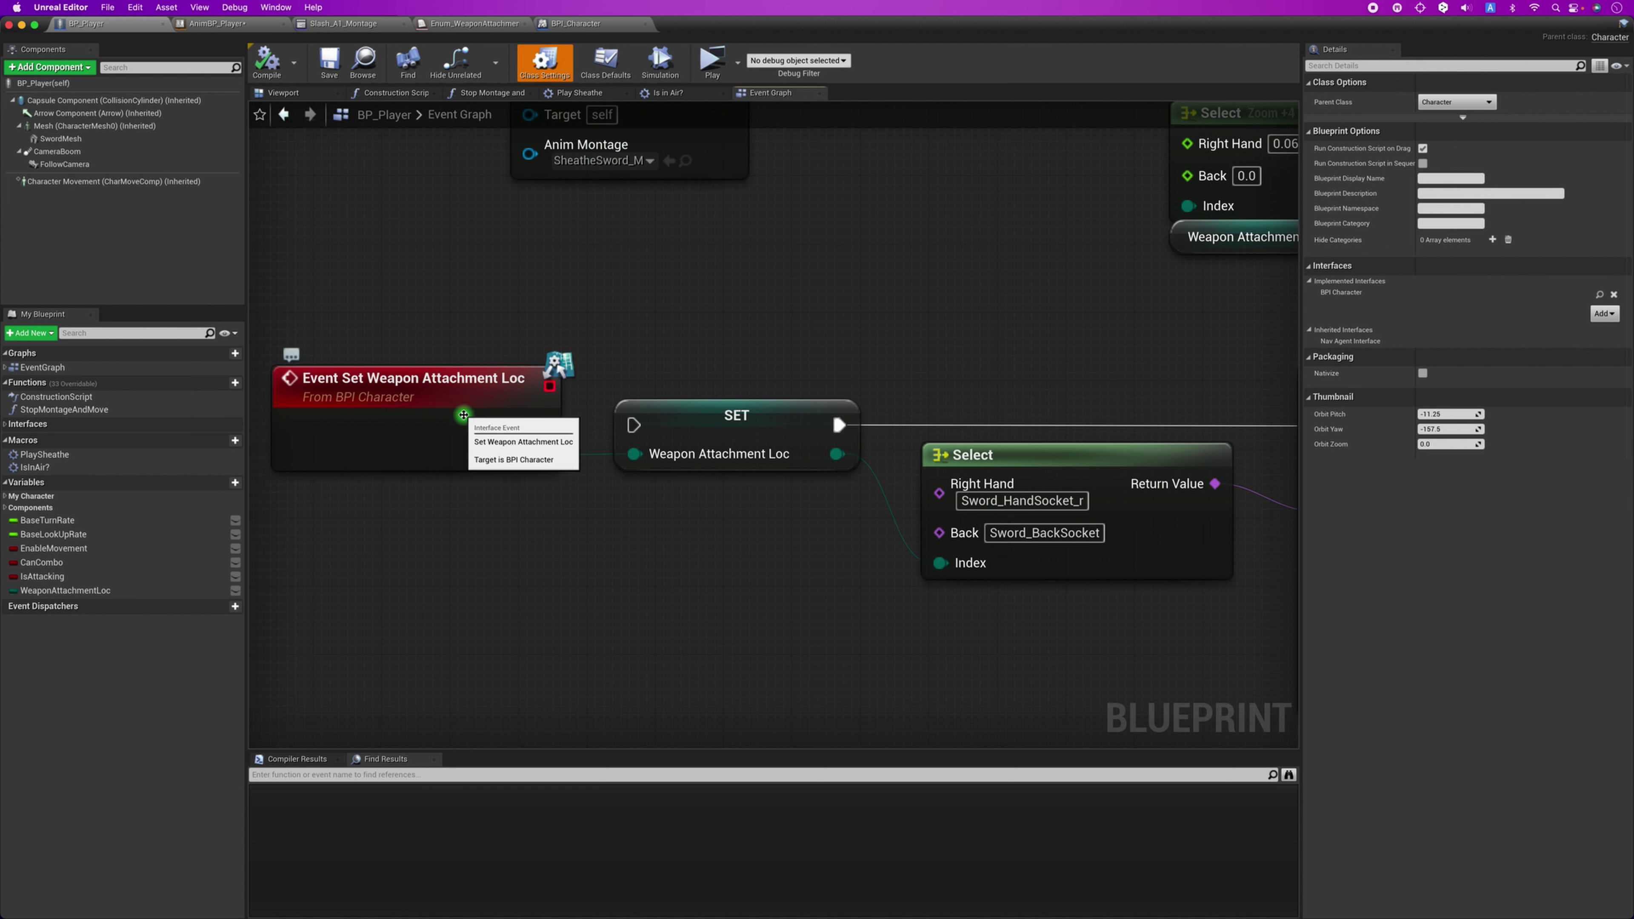
# Pull a wire from the Location enum output and shift the SET node slightly left.
pyautogui.moveTo(542, 426); pyautogui.dragTo(632, 426)
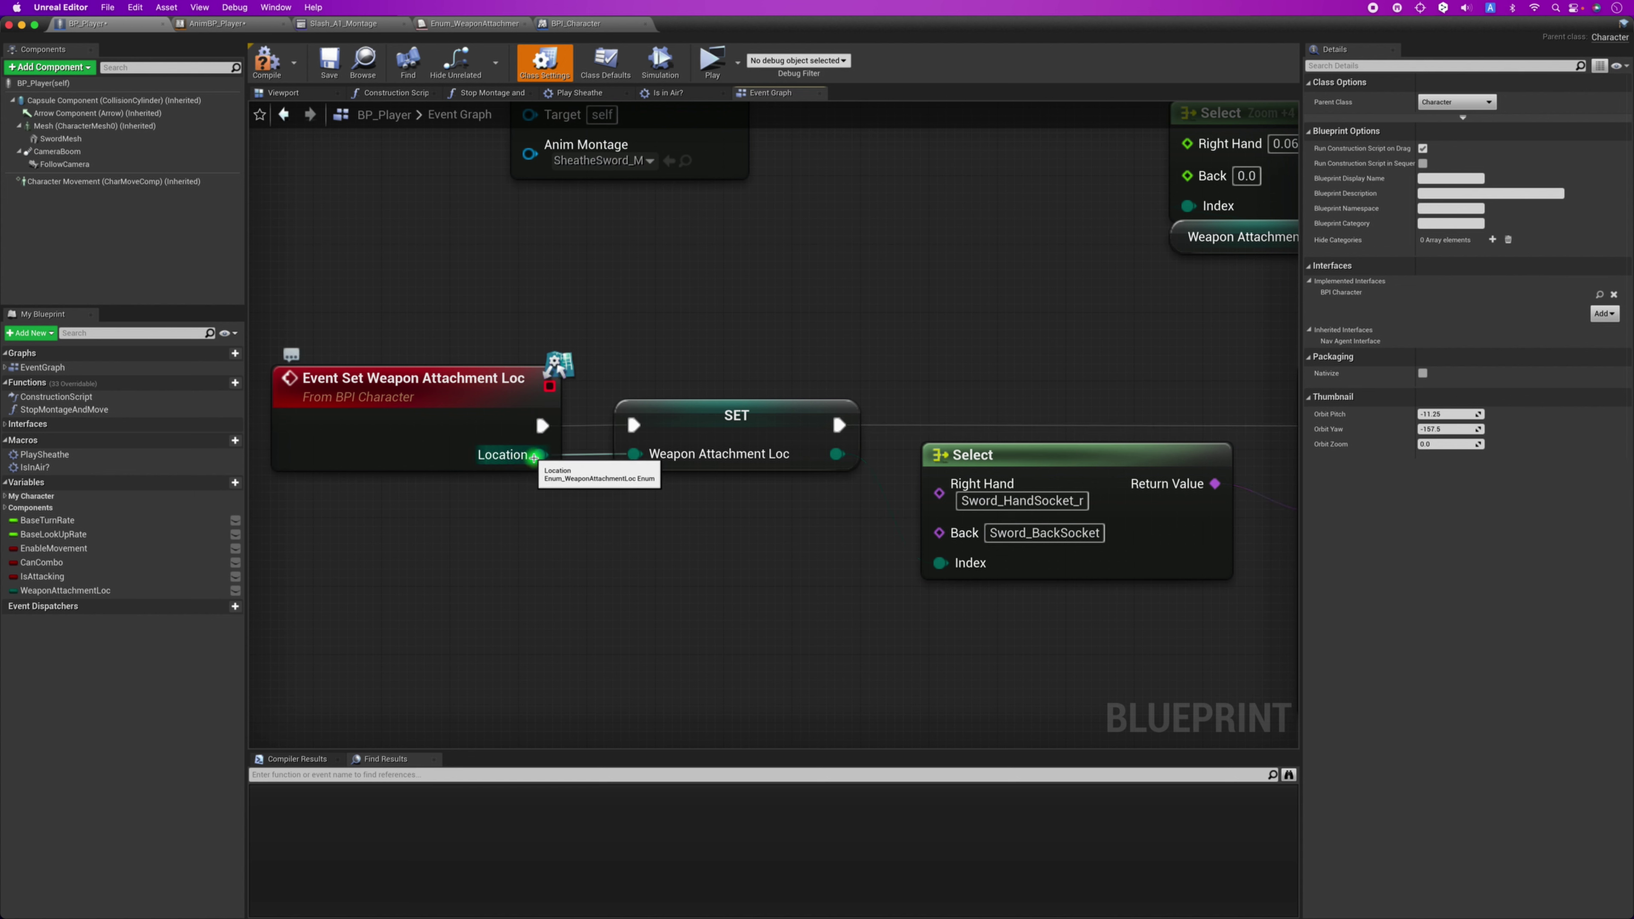
pyautogui.moveTo(534, 457); pyautogui.dragTo(556, 583)
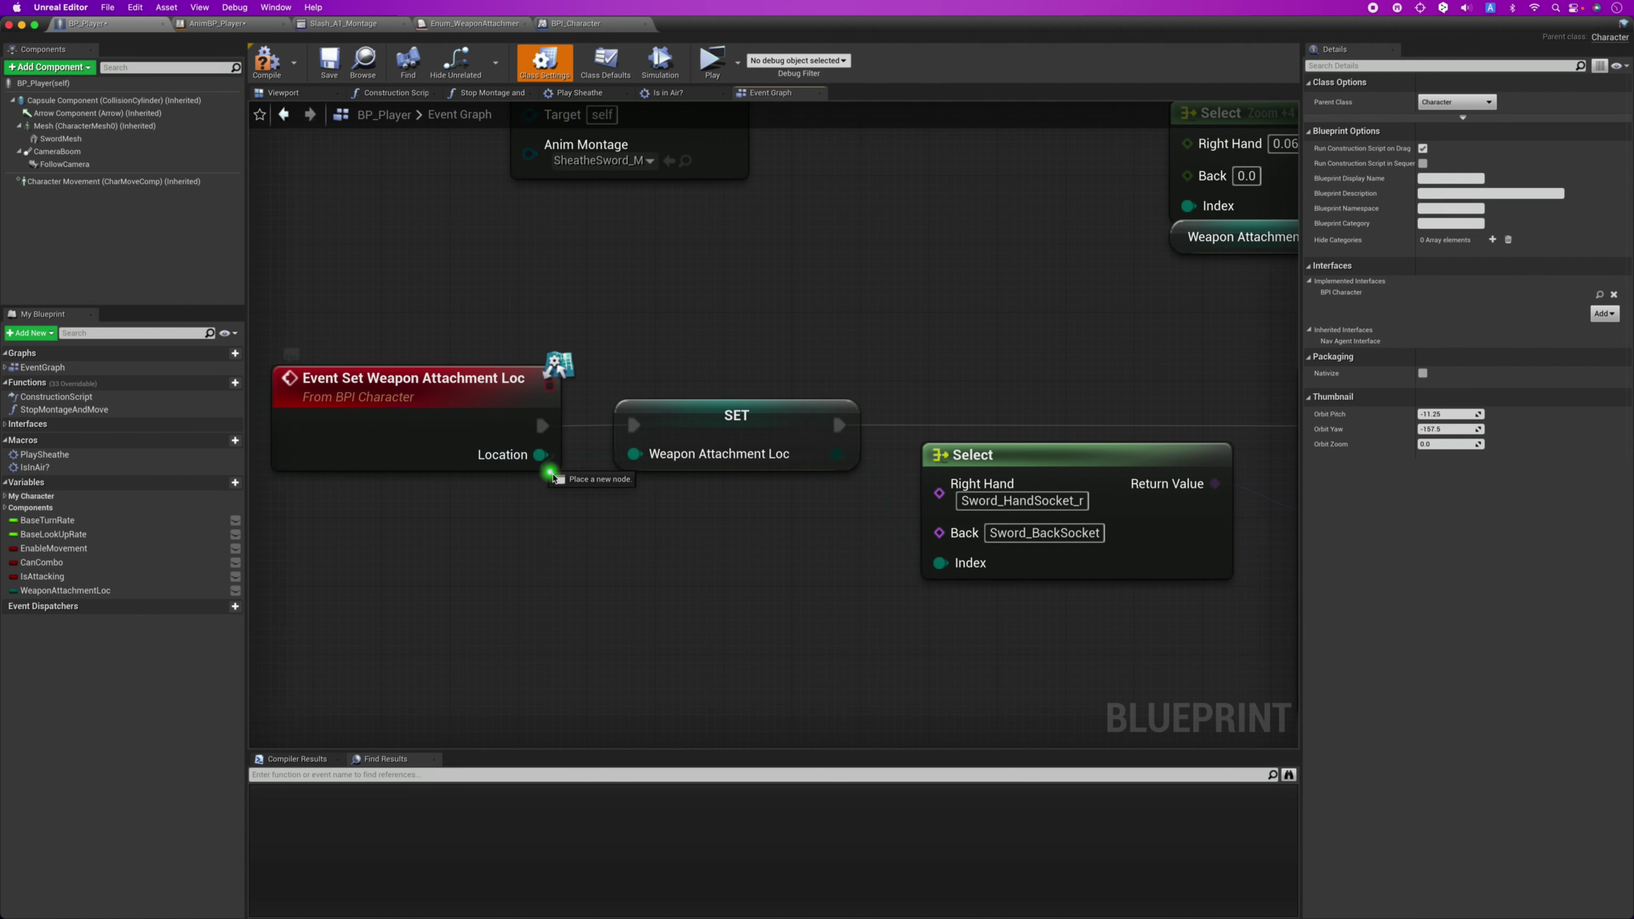
pyautogui.click(453, 551)
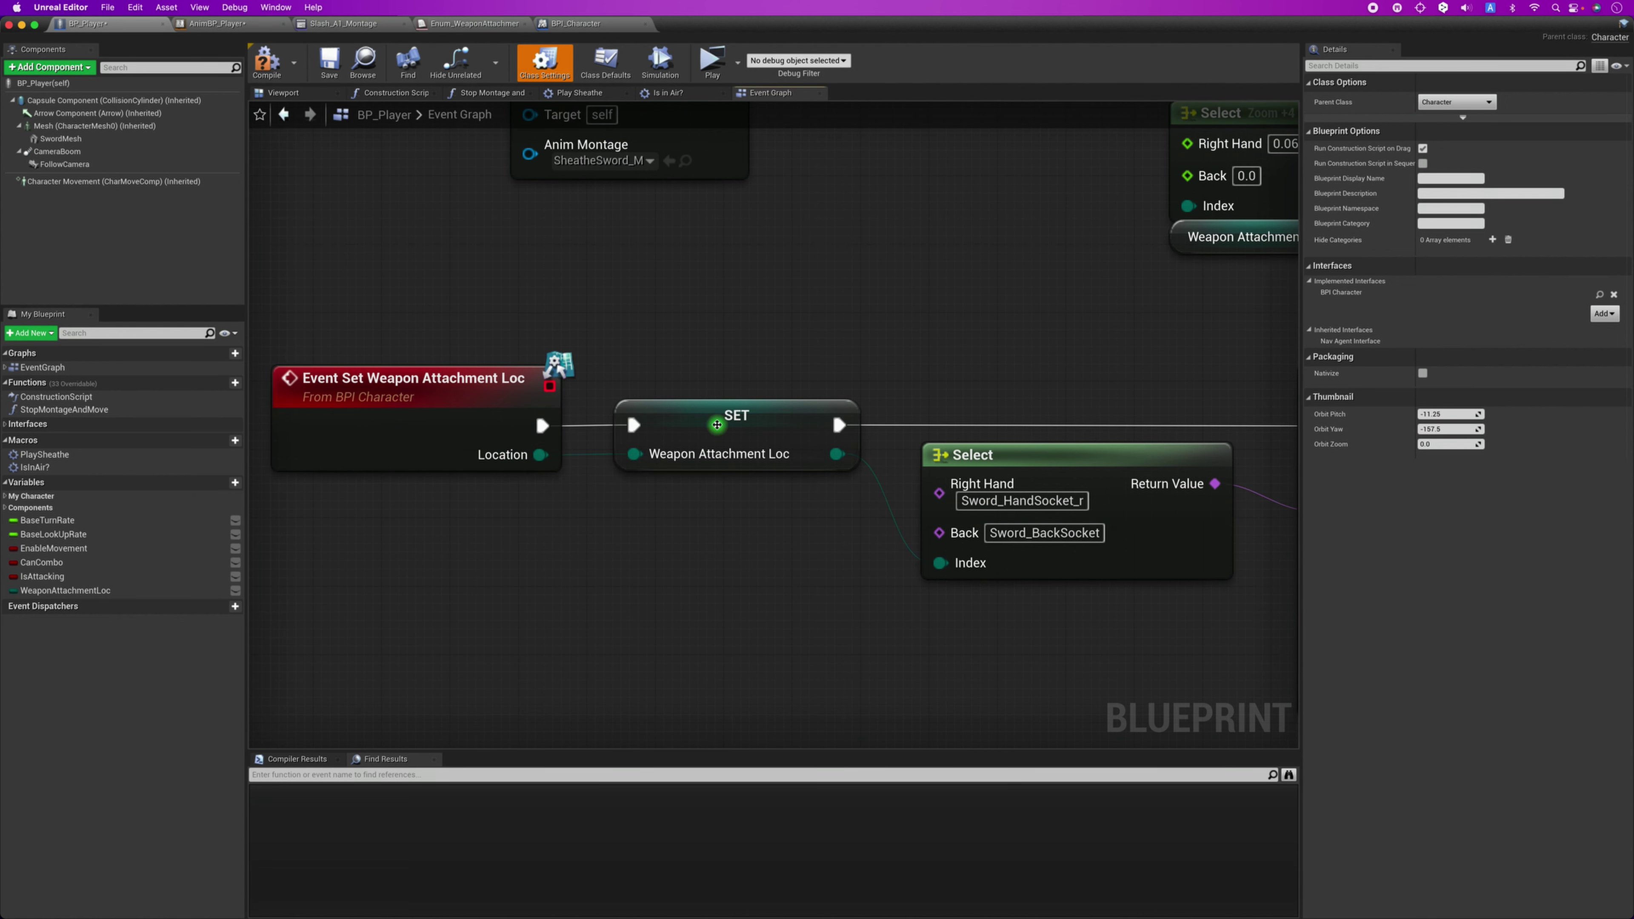
pyautogui.click(719, 453)
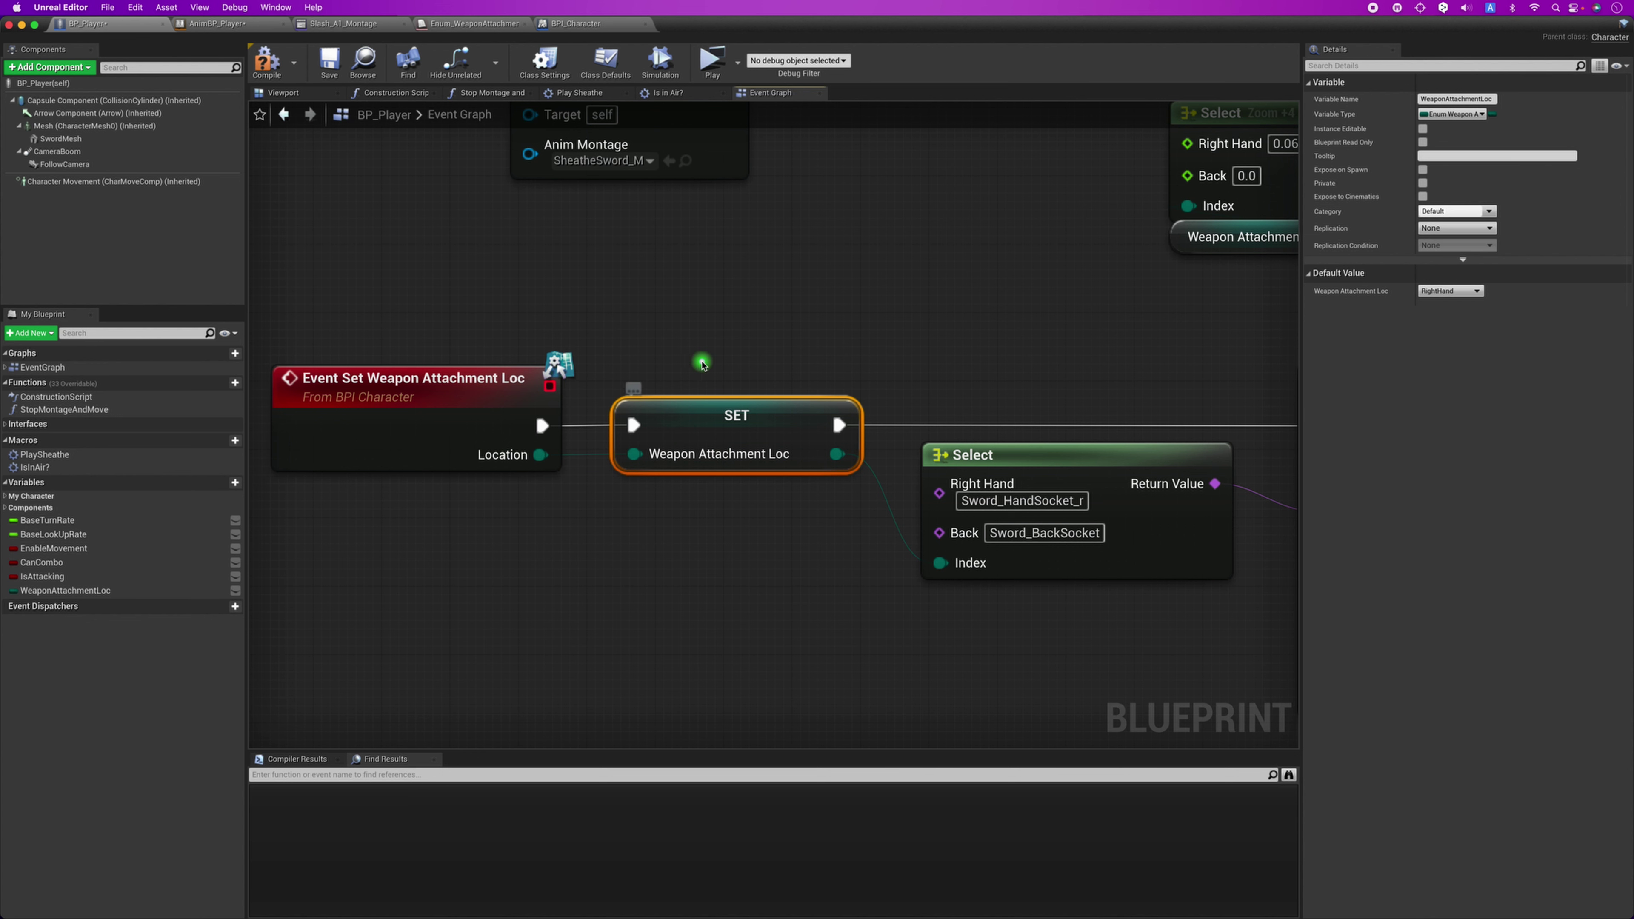
pyautogui.moveTo(714, 414)
pyautogui.mouseDown()
pyautogui.moveTo(689, 414)
pyautogui.moveTo(764, 419)
pyautogui.mouseUp()
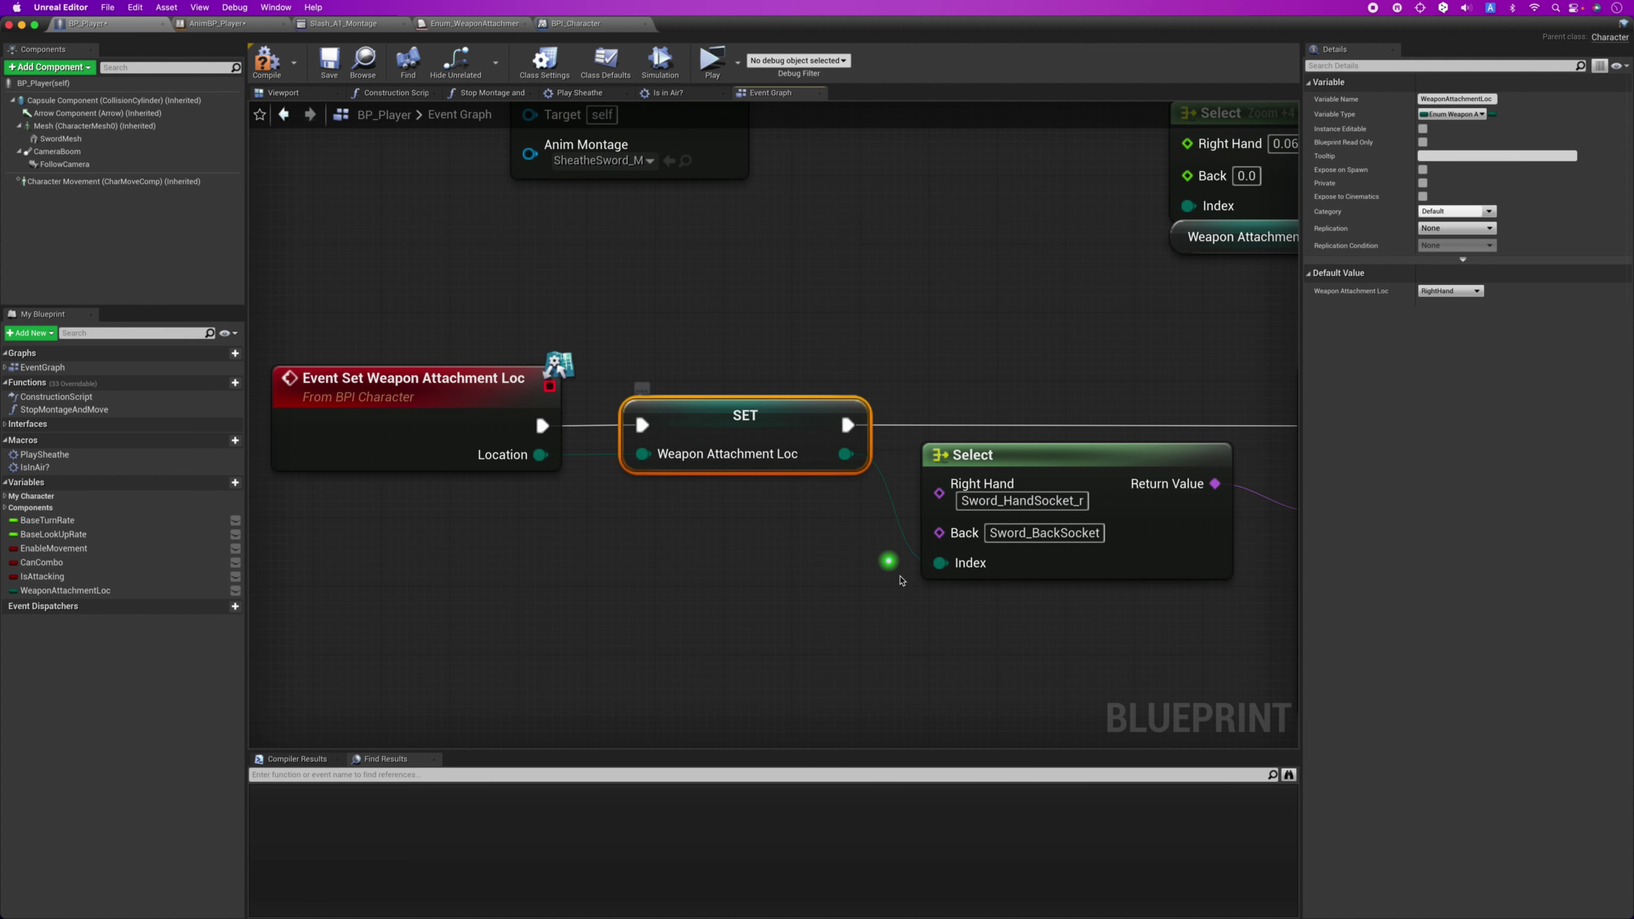
pyautogui.scroll(2, 893, 467)
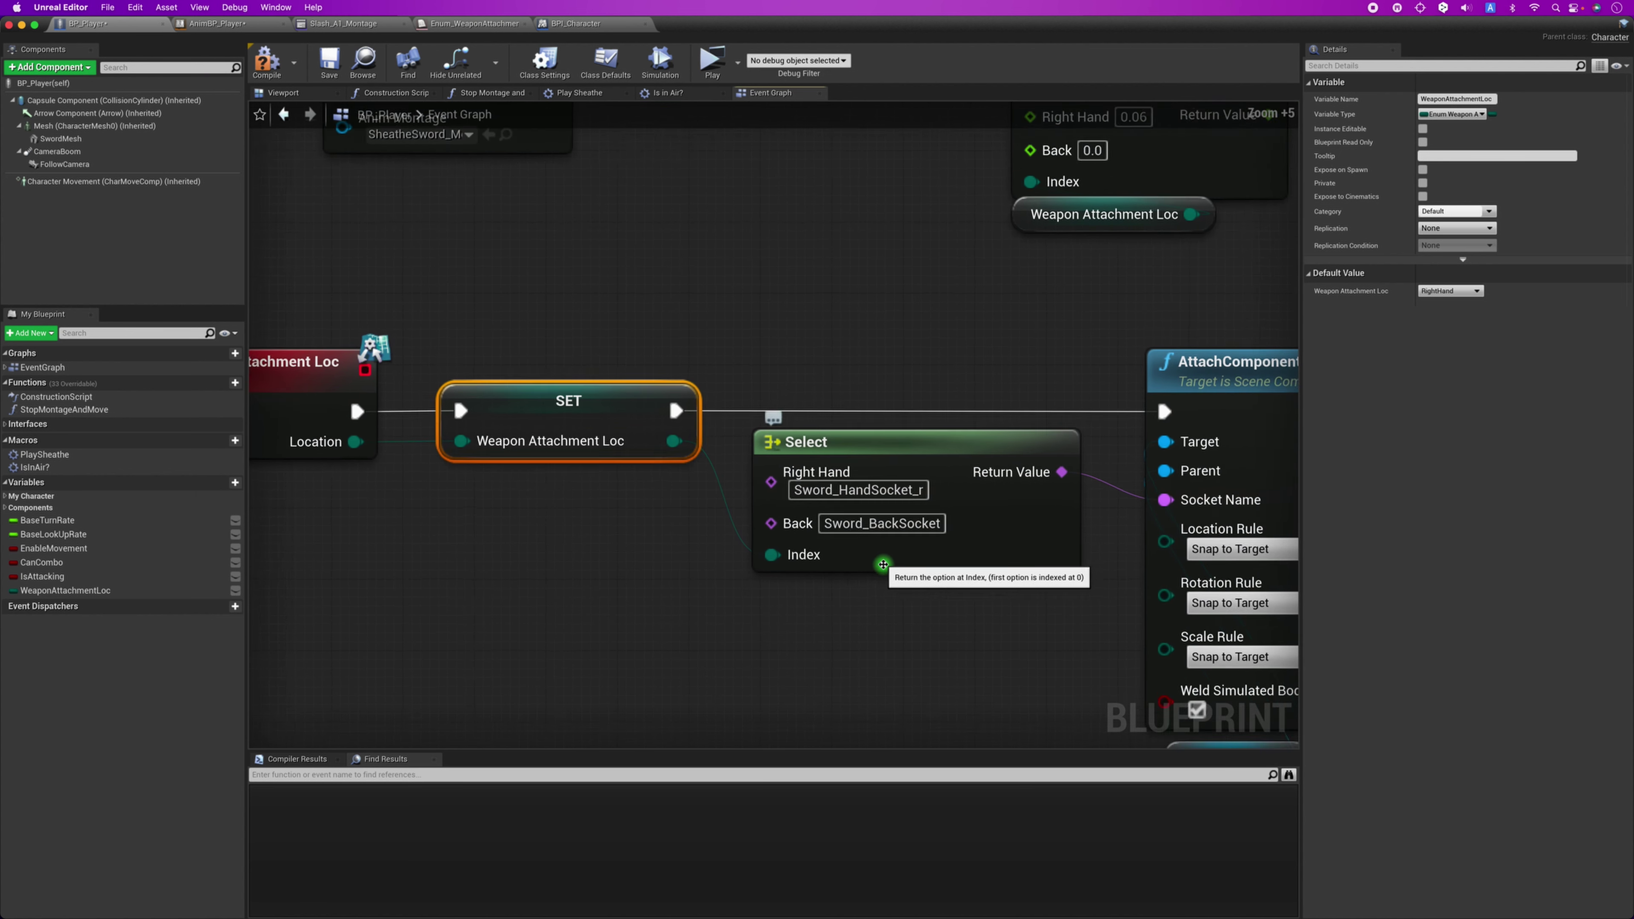
# Add a Select node fed by the attachment location and wire it to Socket Name.
pyautogui.moveTo(660, 432); pyautogui.dragTo(669, 539)
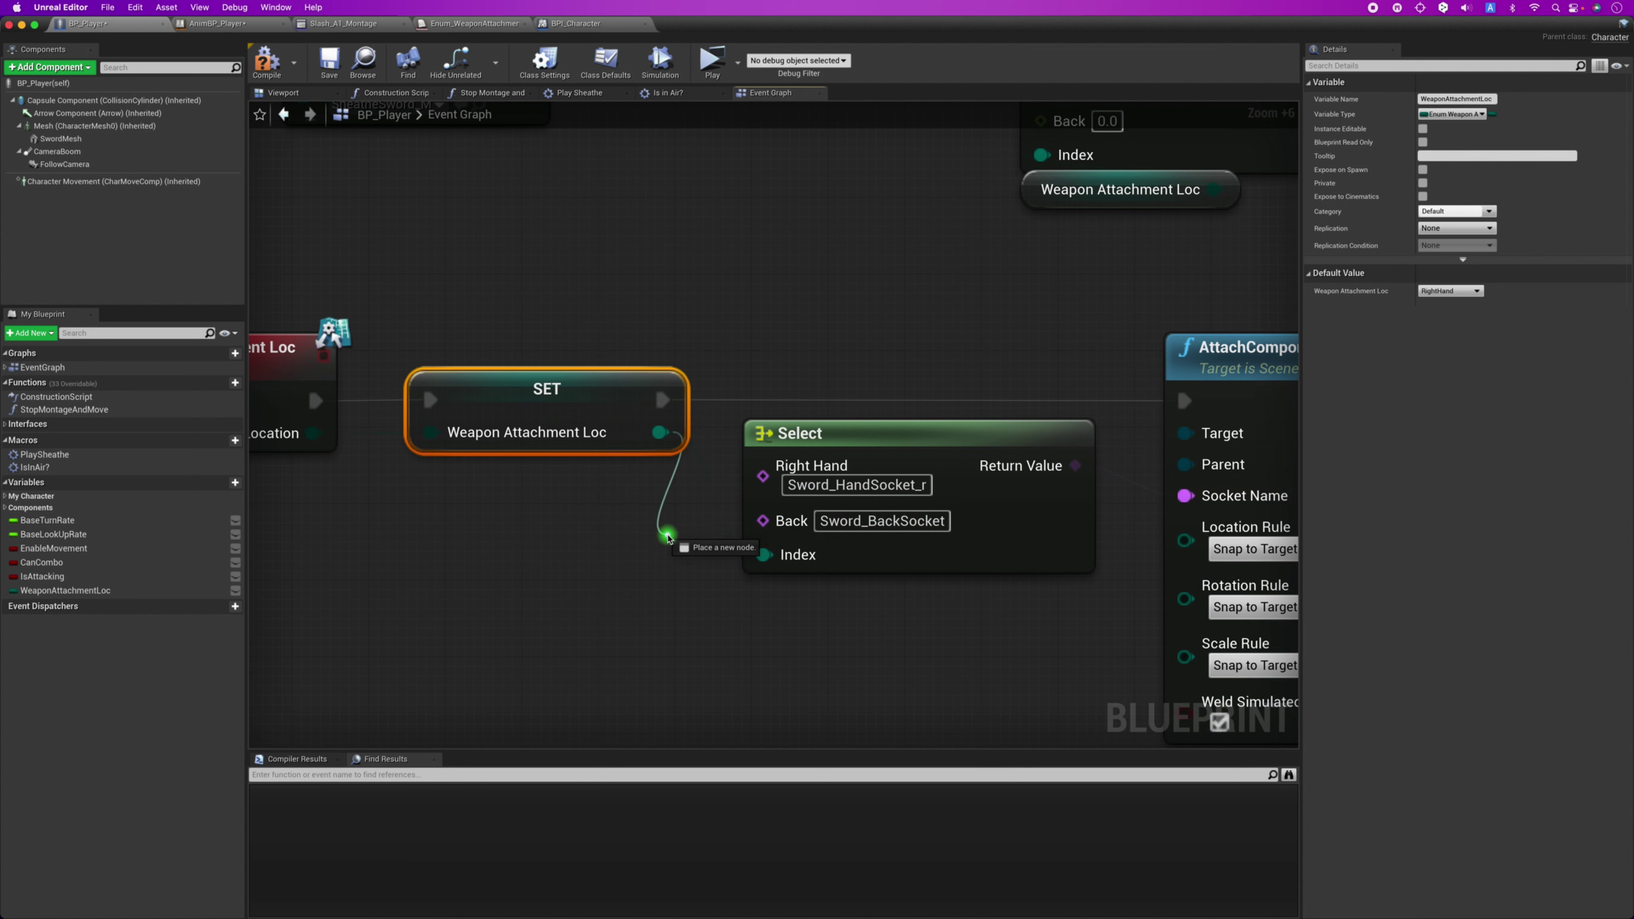
pyautogui.write('select')
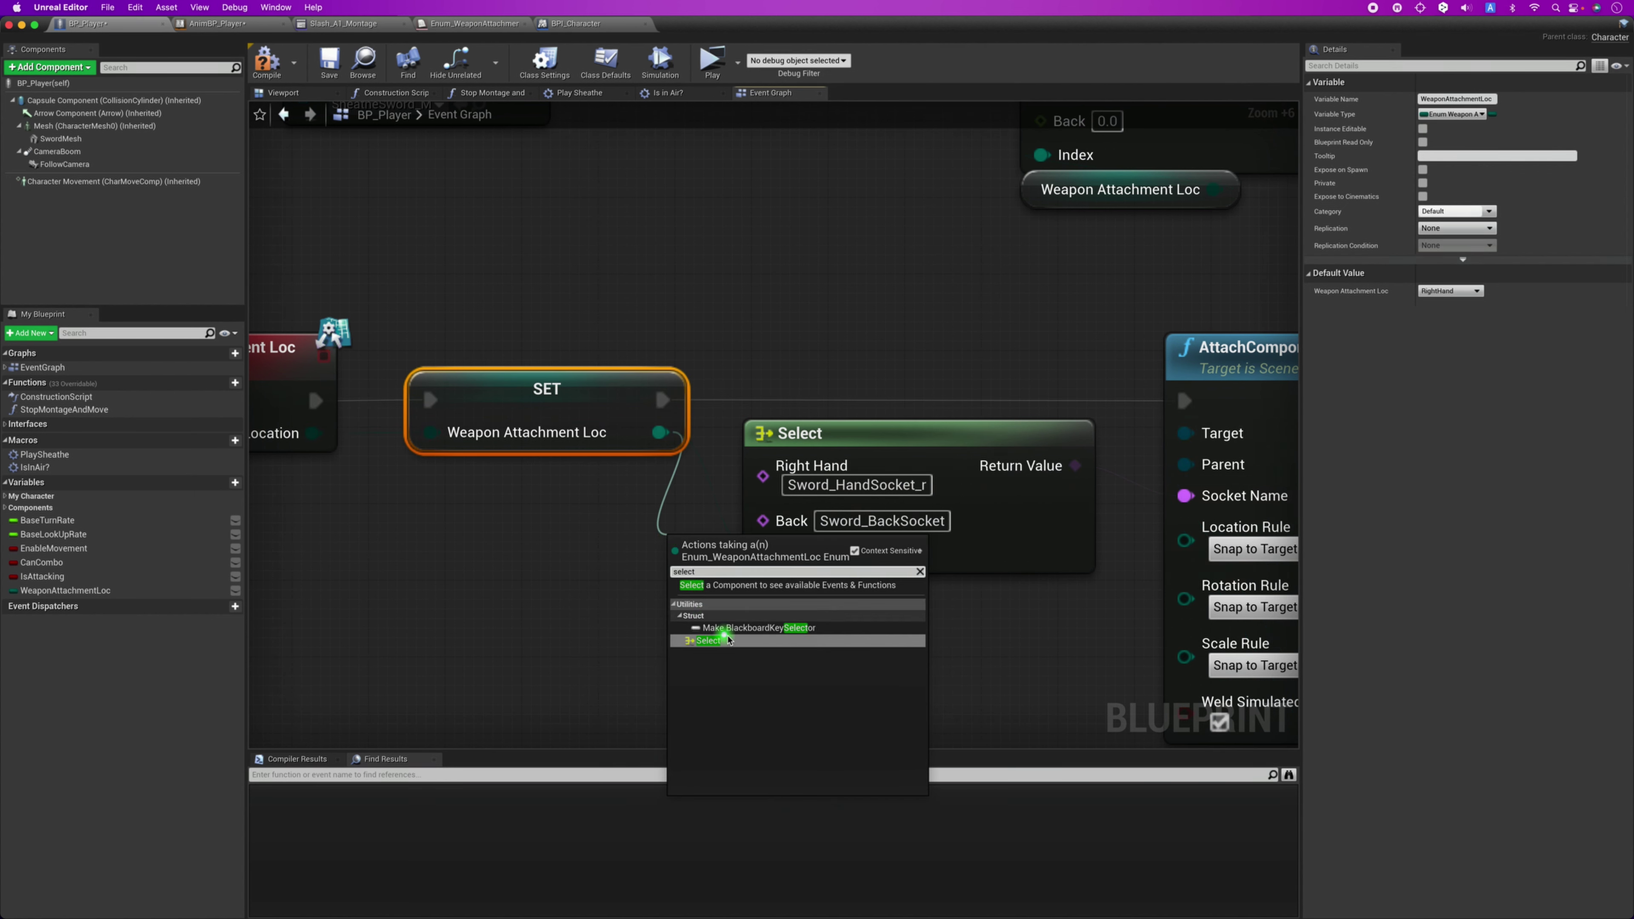
pyautogui.click(708, 641)
pyautogui.moveTo(718, 565); pyautogui.dragTo(708, 621)
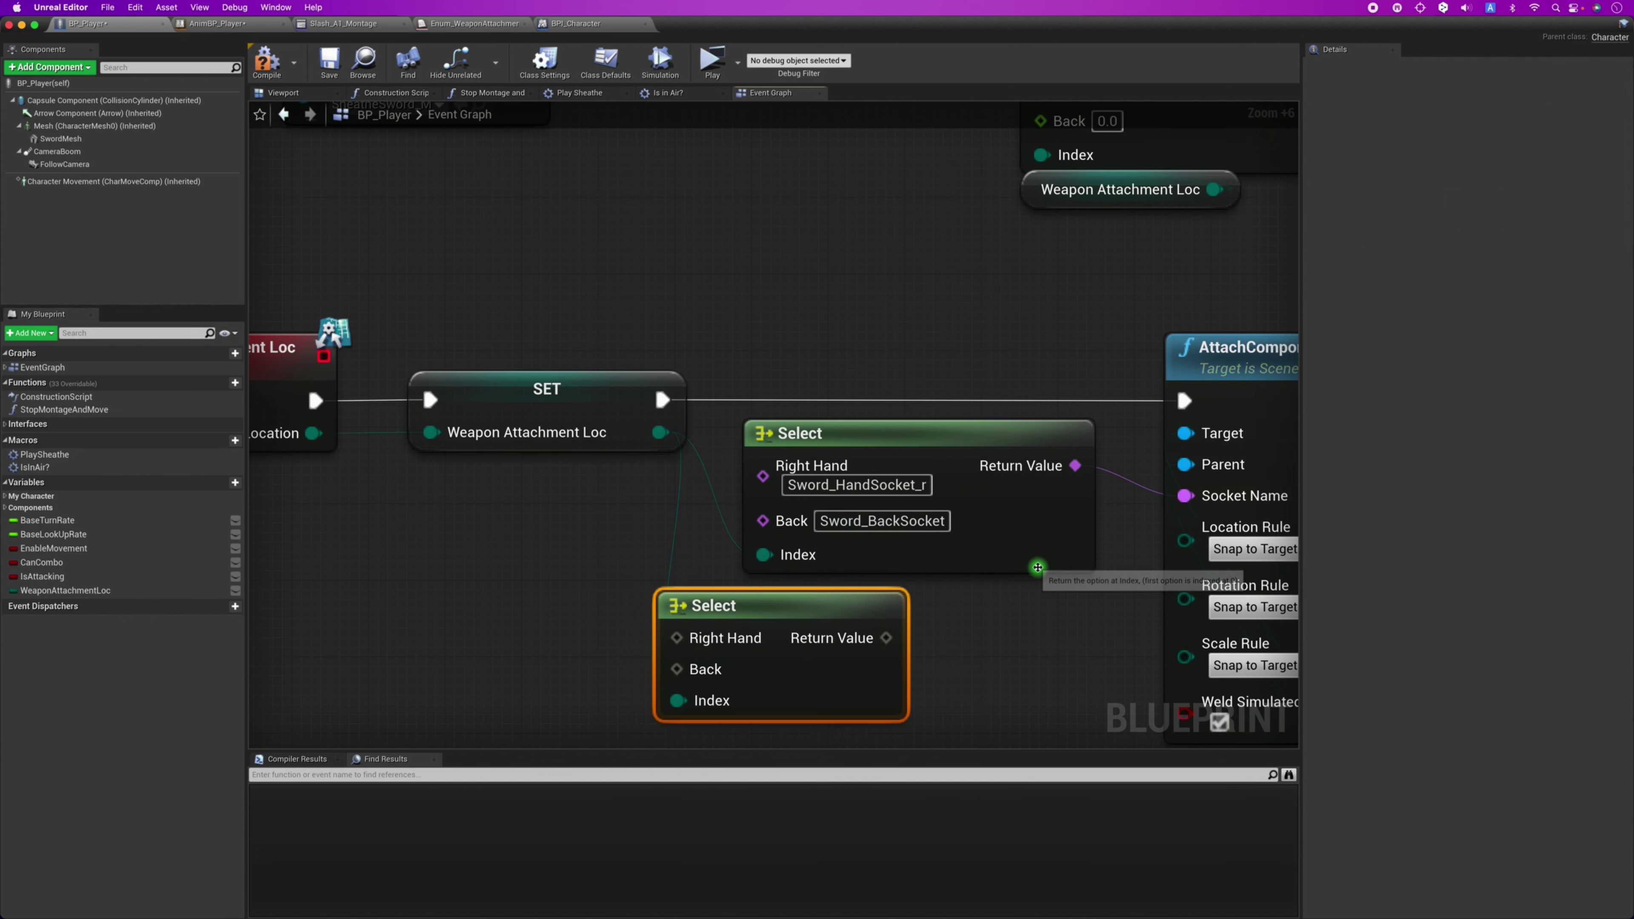
pyautogui.moveTo(1040, 566); pyautogui.dragTo(825, 531, button='right')
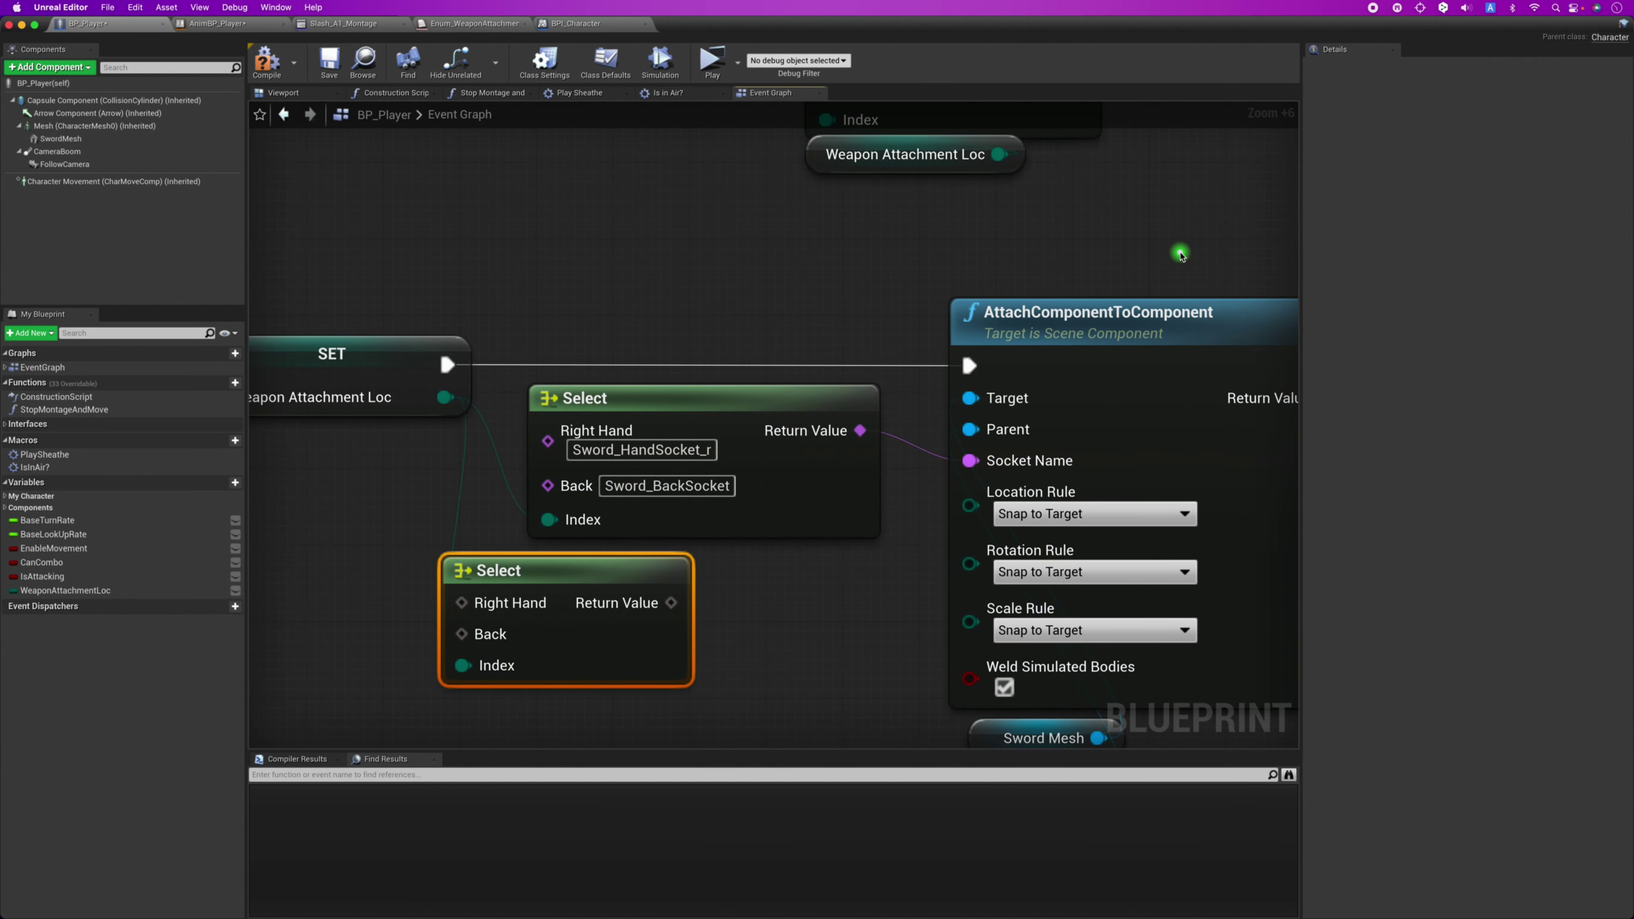
pyautogui.moveTo(1187, 257); pyautogui.dragTo(1150, 207, button='right')
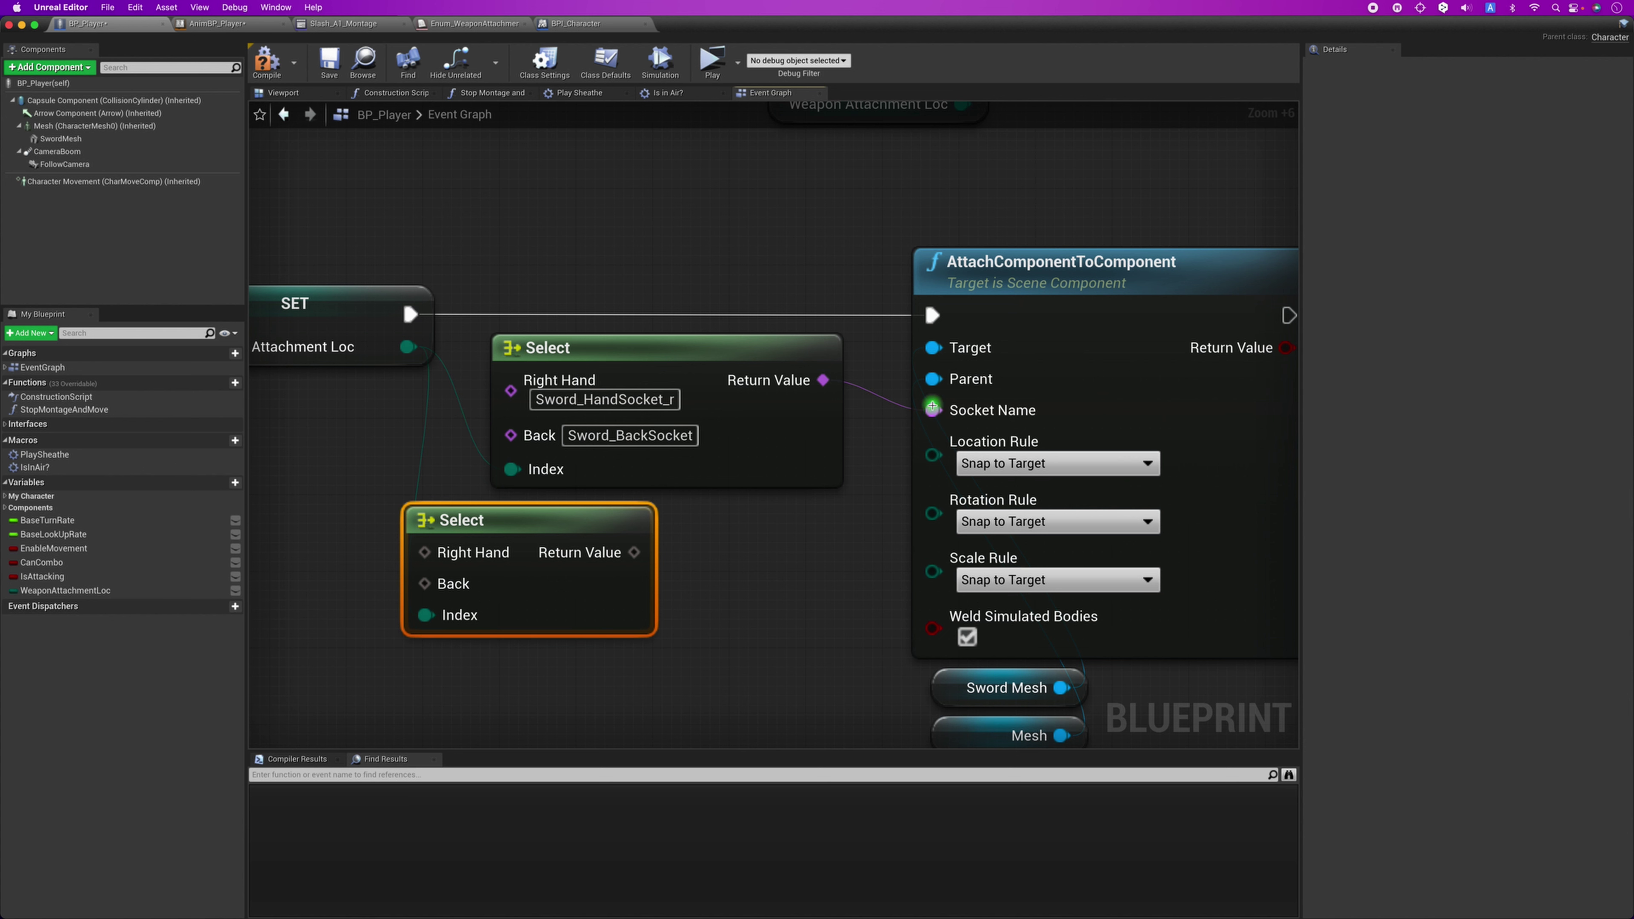
pyautogui.moveTo(931, 406)
pyautogui.mouseDown()
pyautogui.moveTo(825, 493)
pyautogui.moveTo(683, 546)
pyautogui.mouseUp()
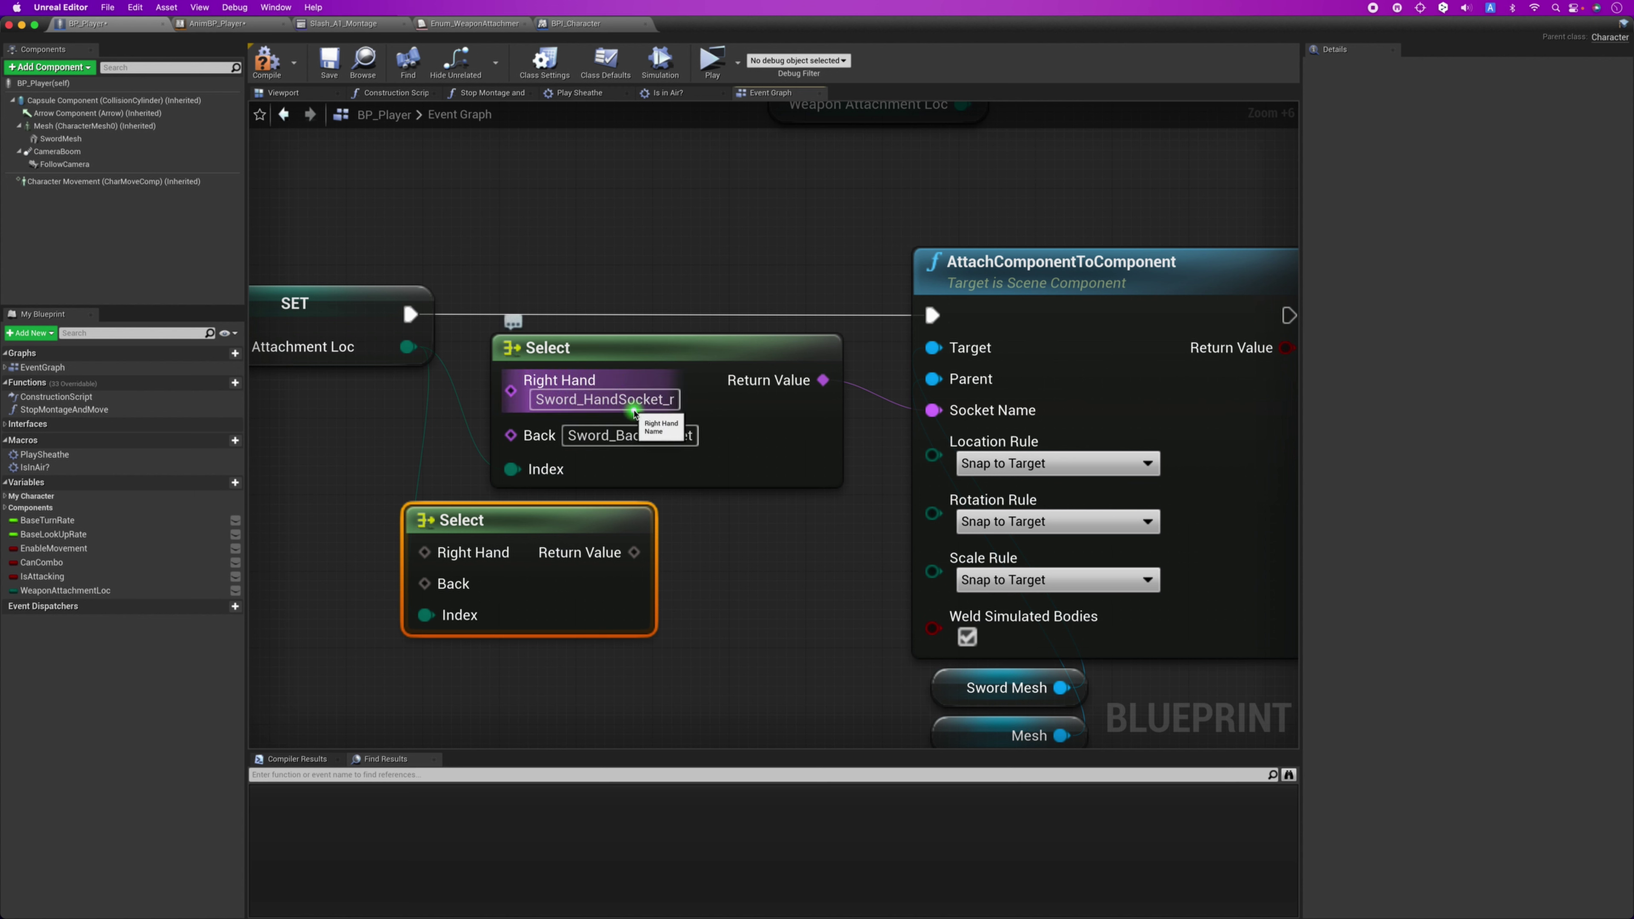
# Check the Right Hand and Back socket names, then delete the spare Select node.
pyautogui.moveTo(576, 510); pyautogui.dragTo(604, 529)
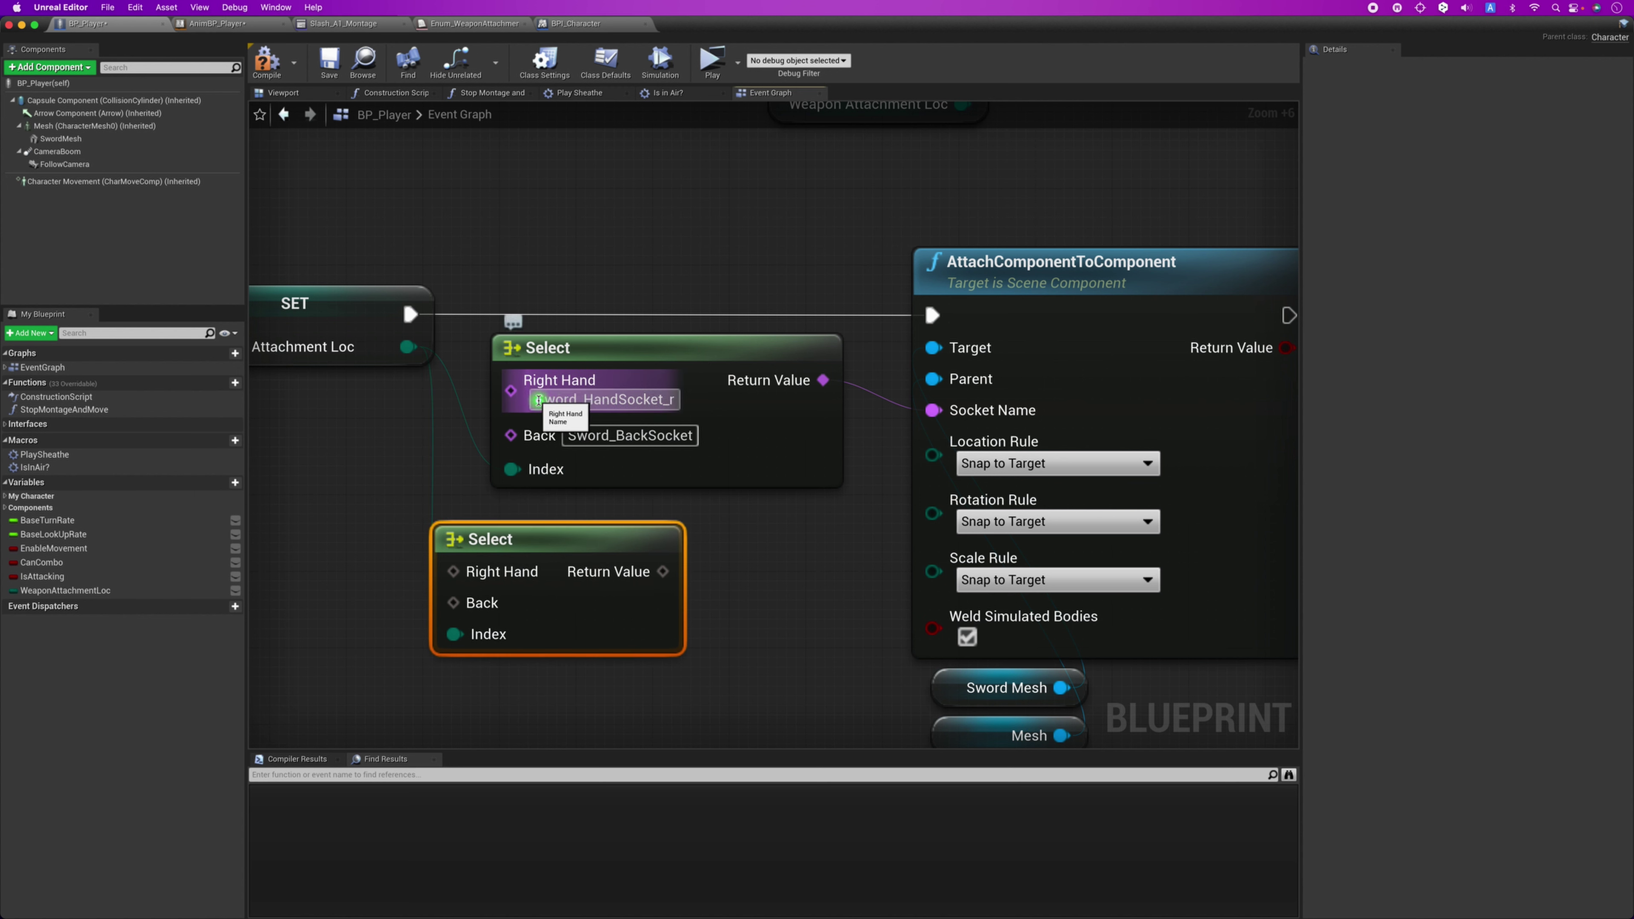
pyautogui.moveTo(539, 399); pyautogui.dragTo(642, 400)
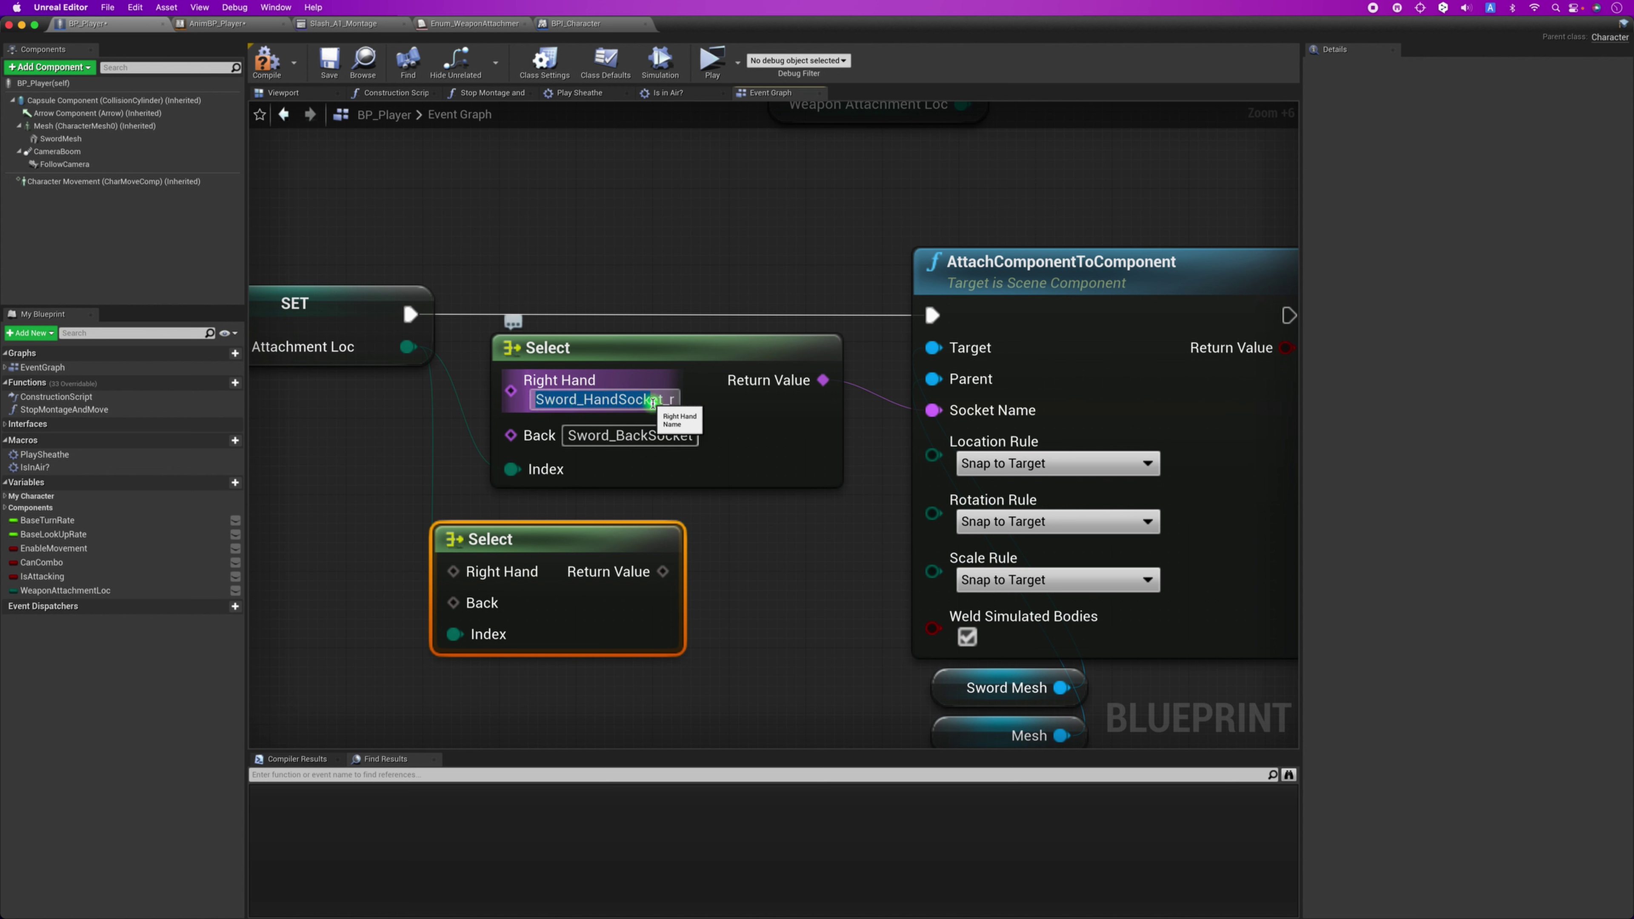
pyautogui.click(683, 412)
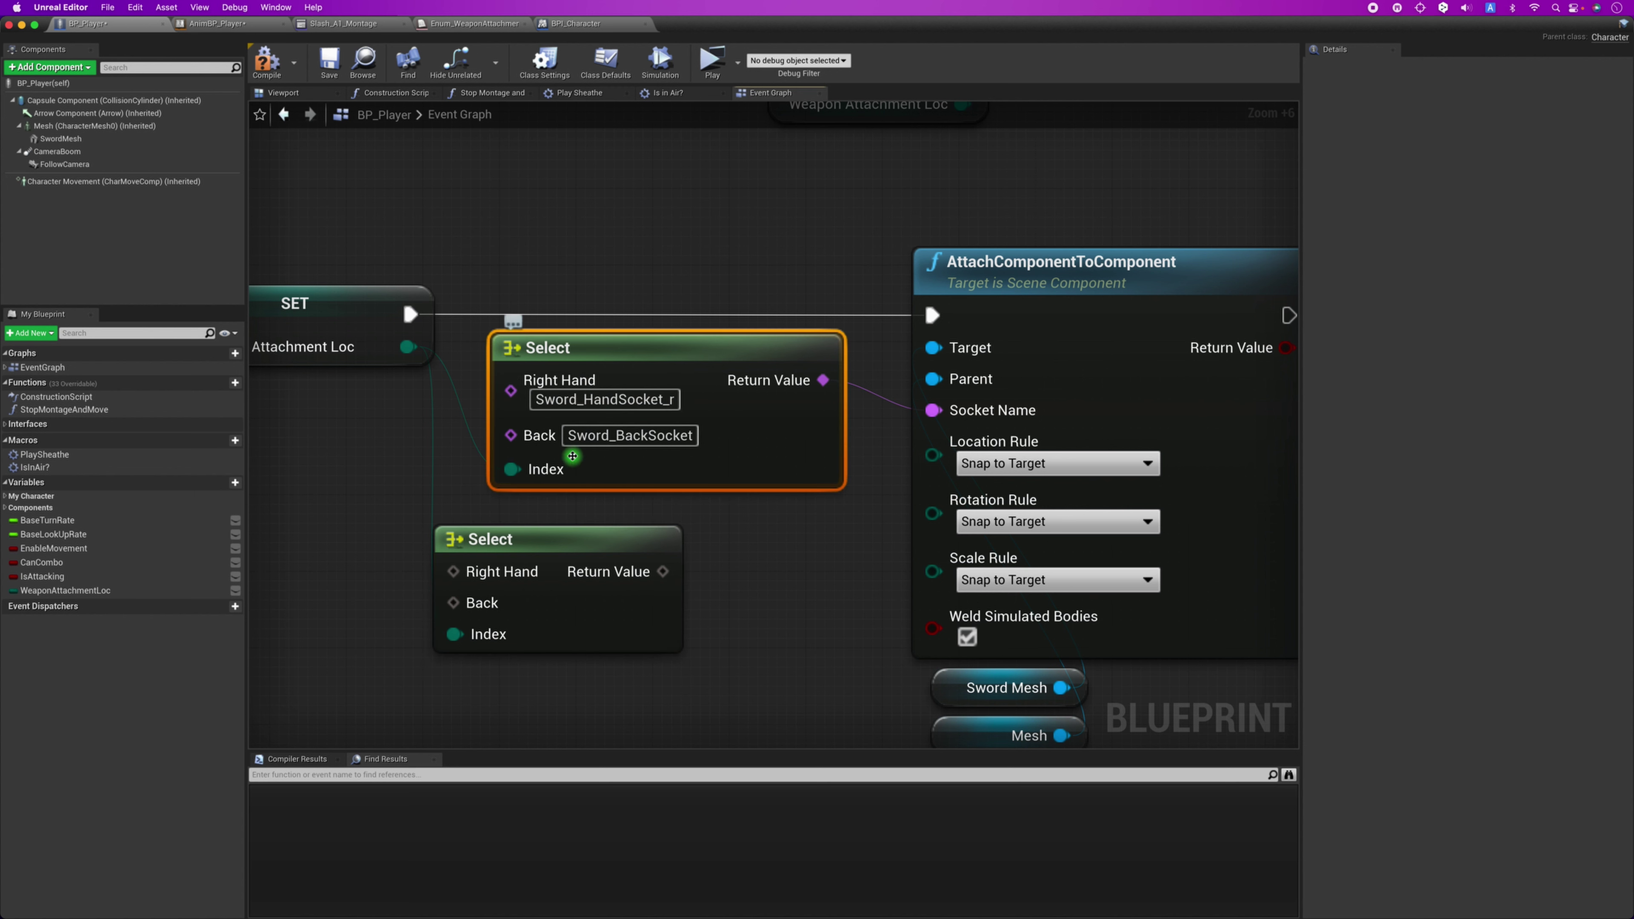
pyautogui.moveTo(570, 435); pyautogui.dragTo(700, 437)
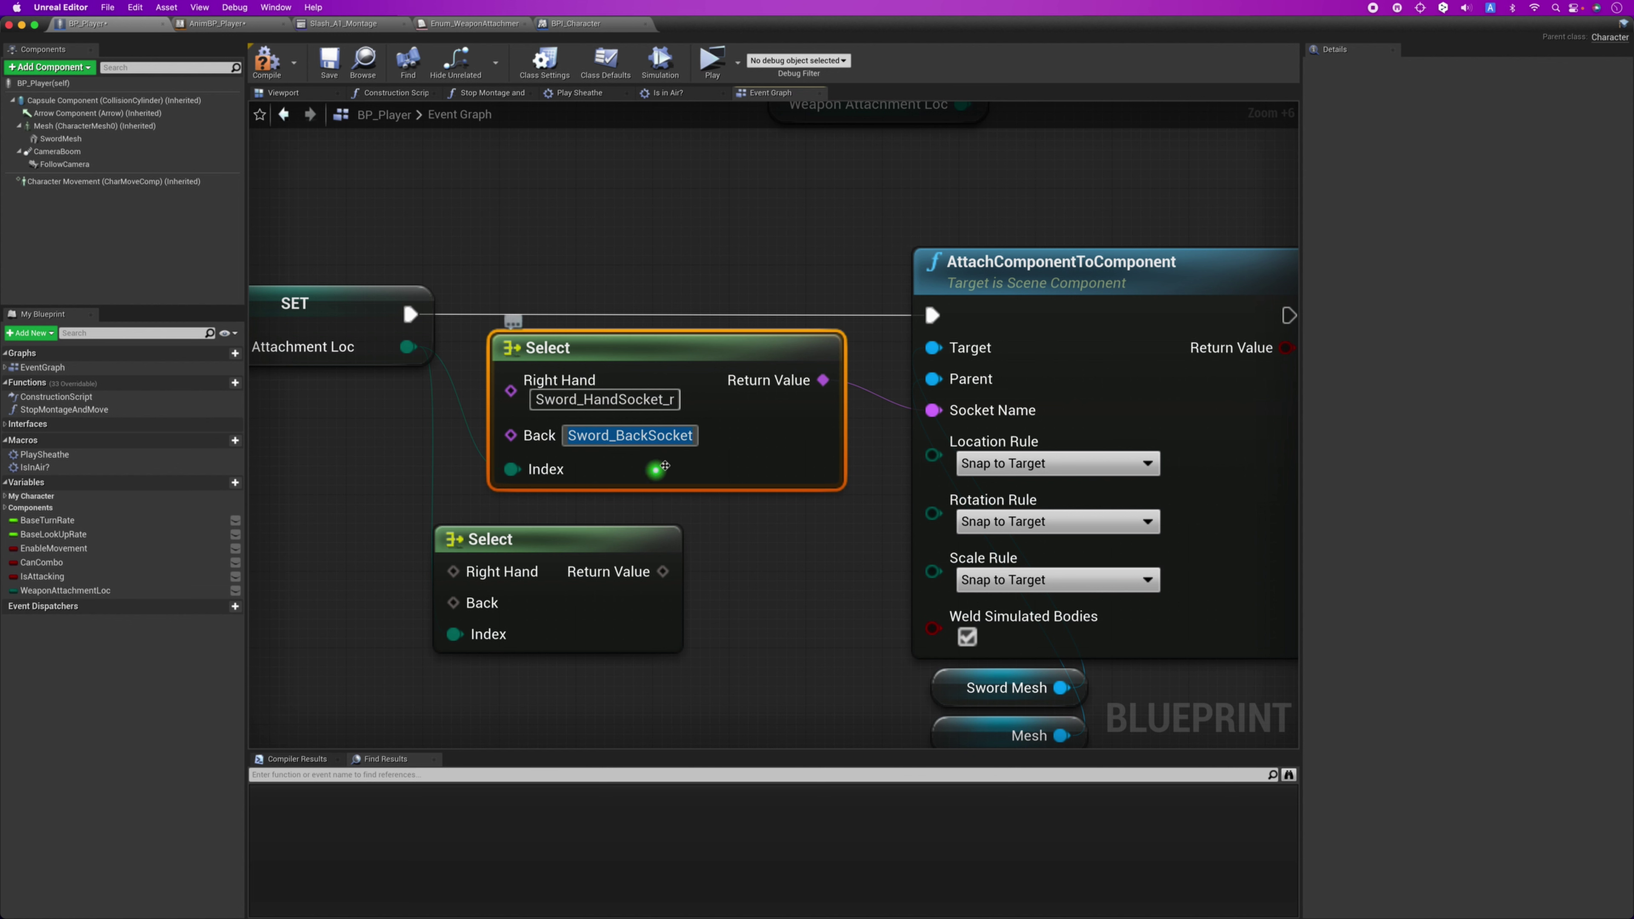
pyautogui.click(644, 541)
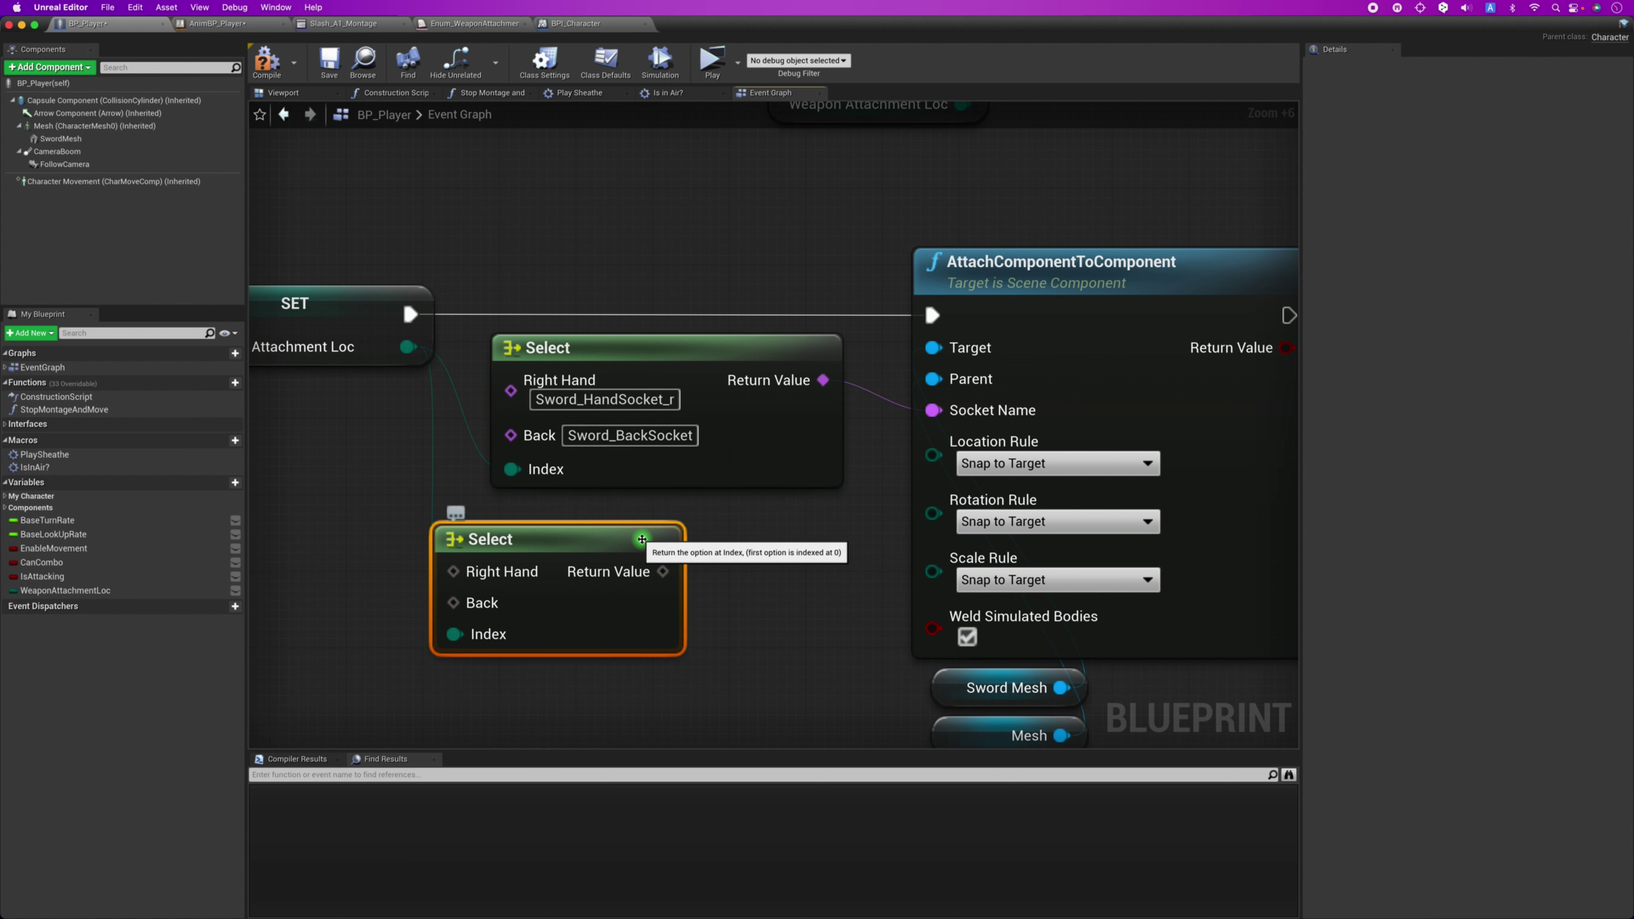
pyautogui.press('Delete')
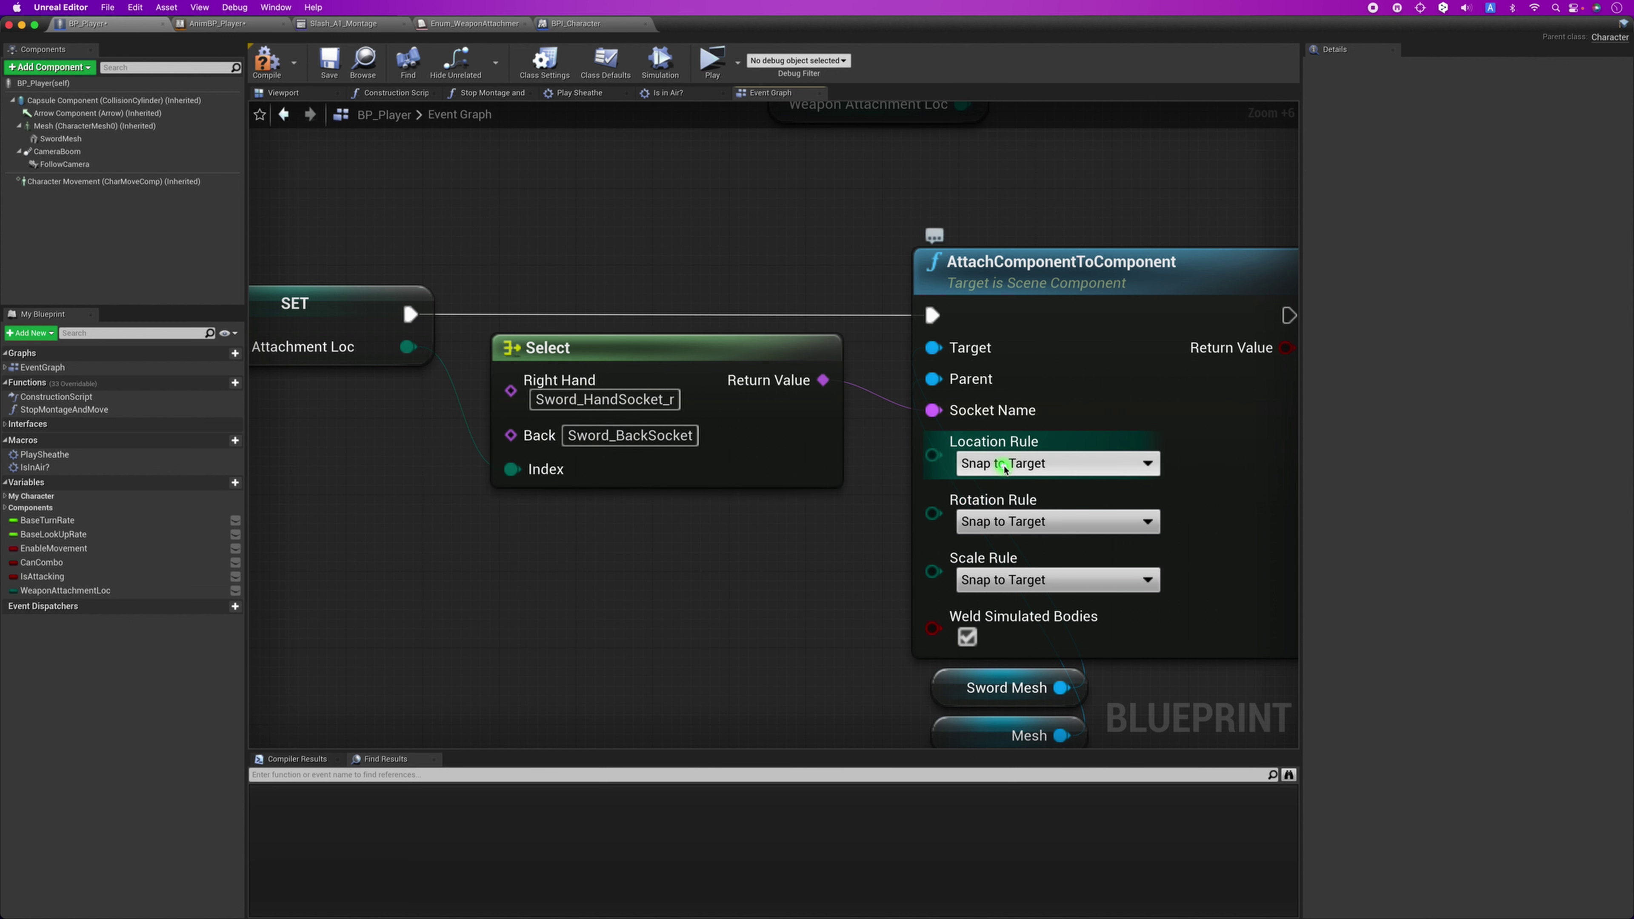
# Inspect the Sword Mesh and Mesh variables.
pyautogui.scroll(-2, 878, 587)
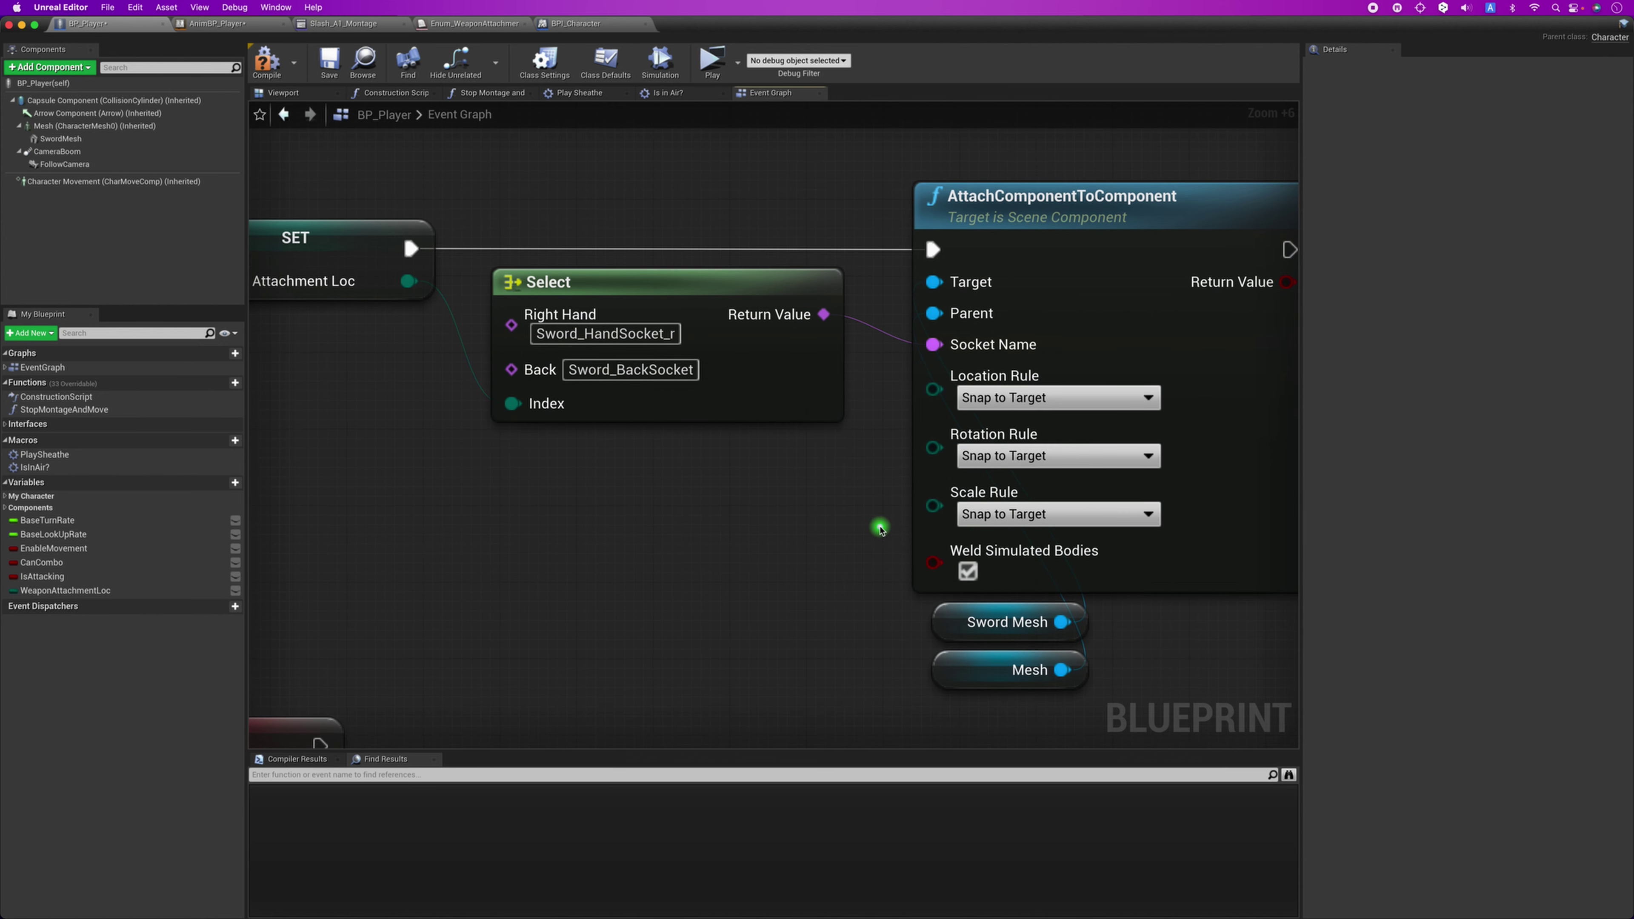
pyautogui.scroll(-1, 879, 525)
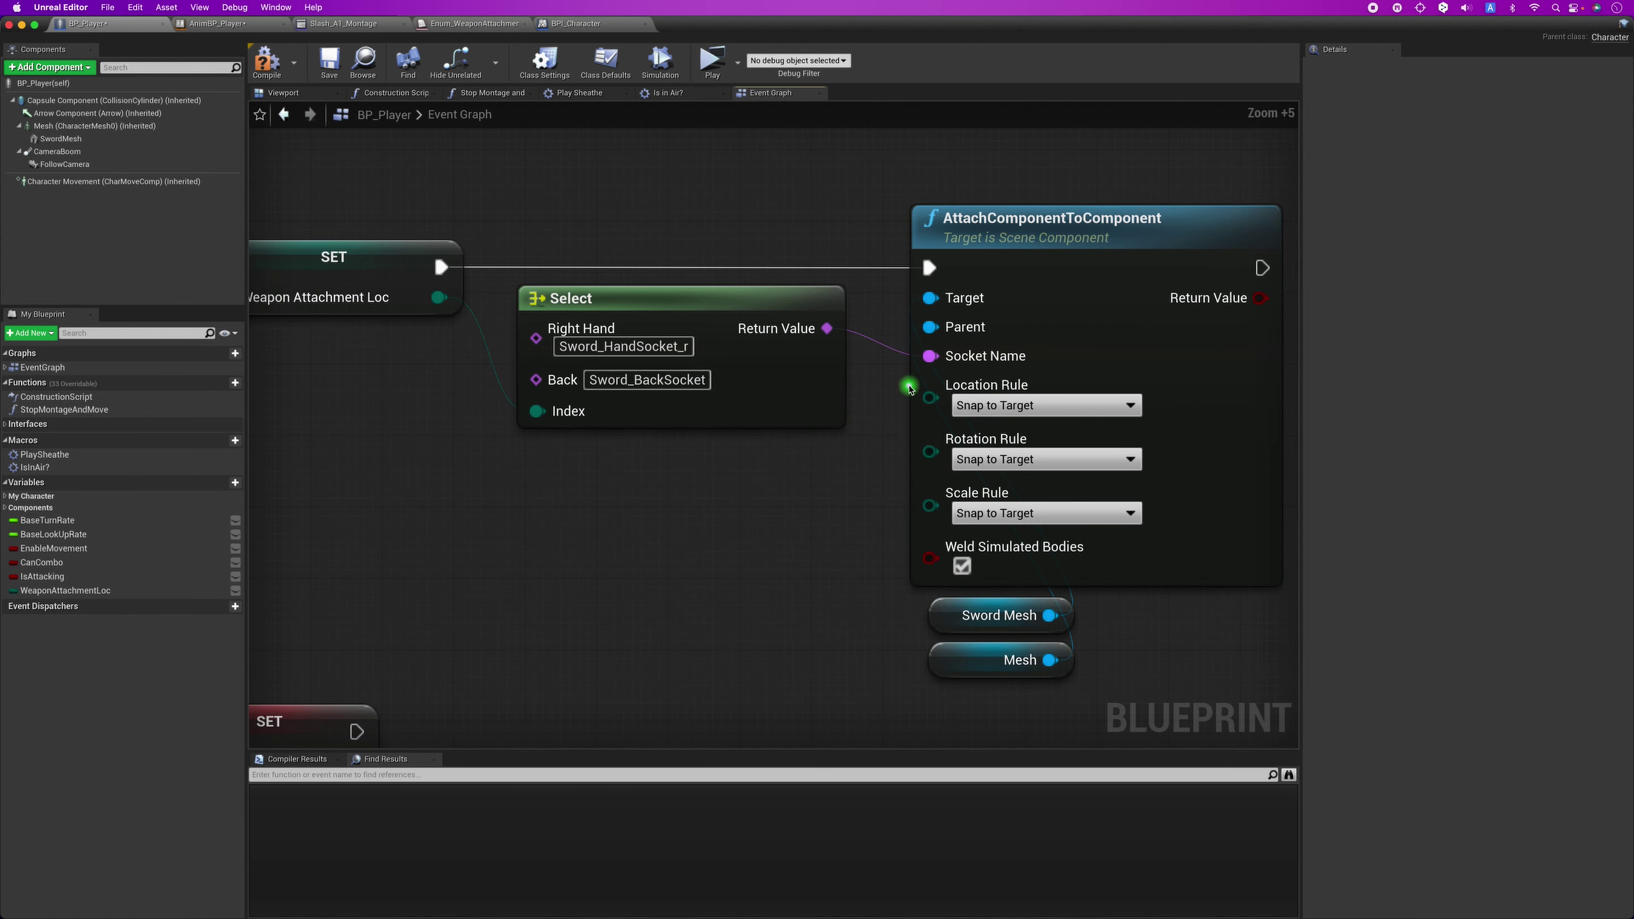
pyautogui.click(953, 613)
pyautogui.click(951, 645)
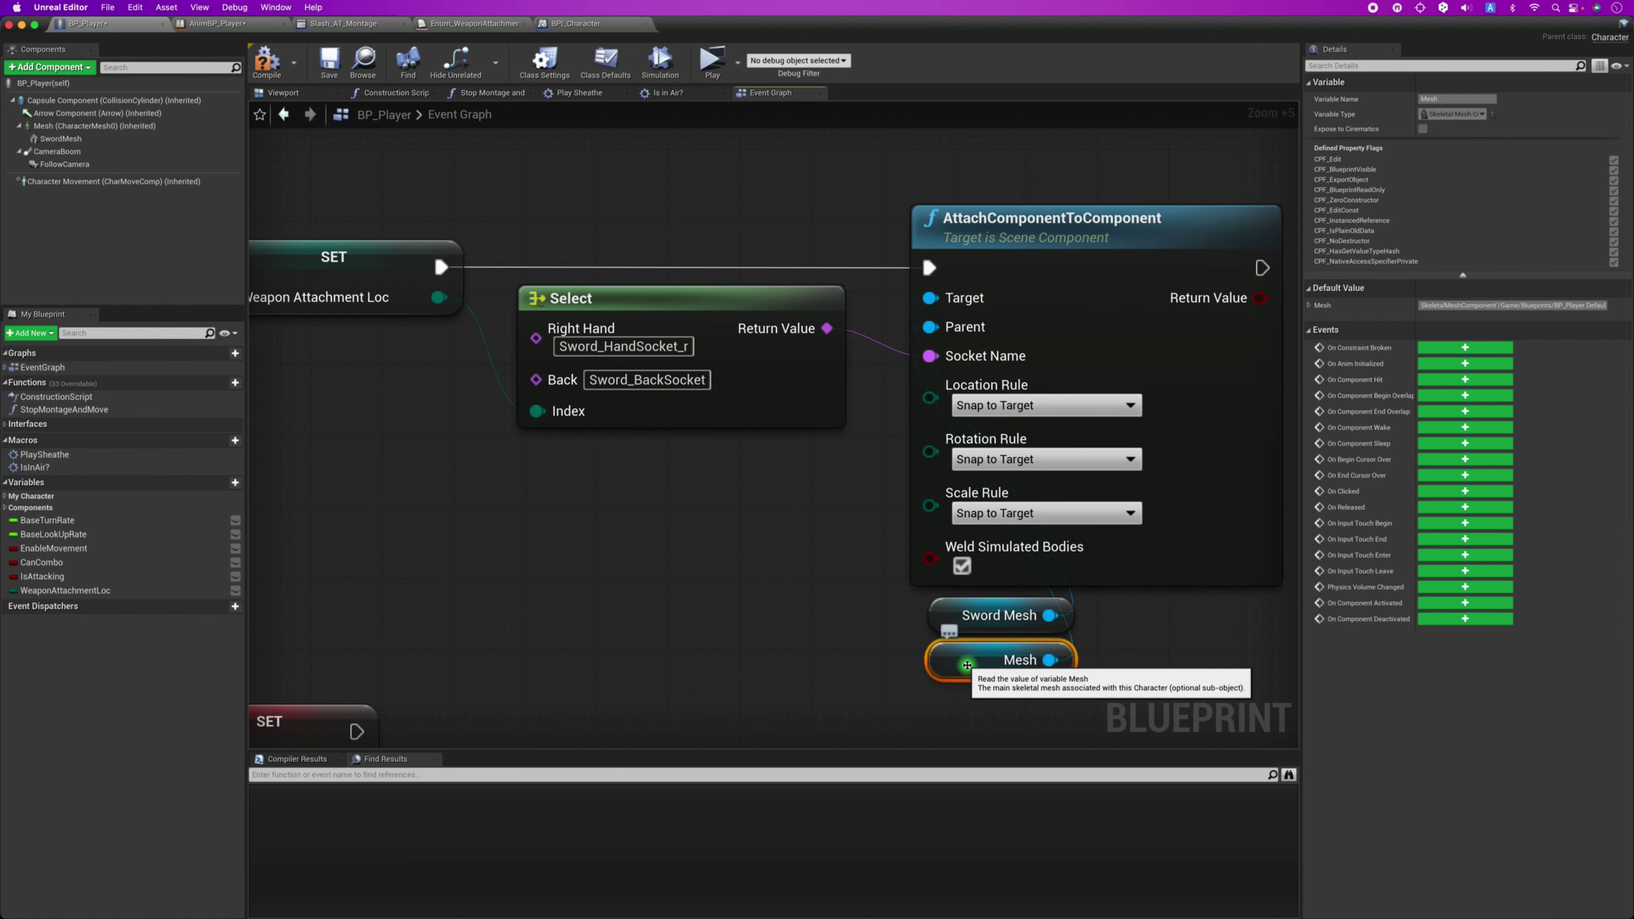
# Test-play so the knight draws his sword, then bring up Slash_A1_Montage.
pyautogui.scroll(-3, 770, 587)
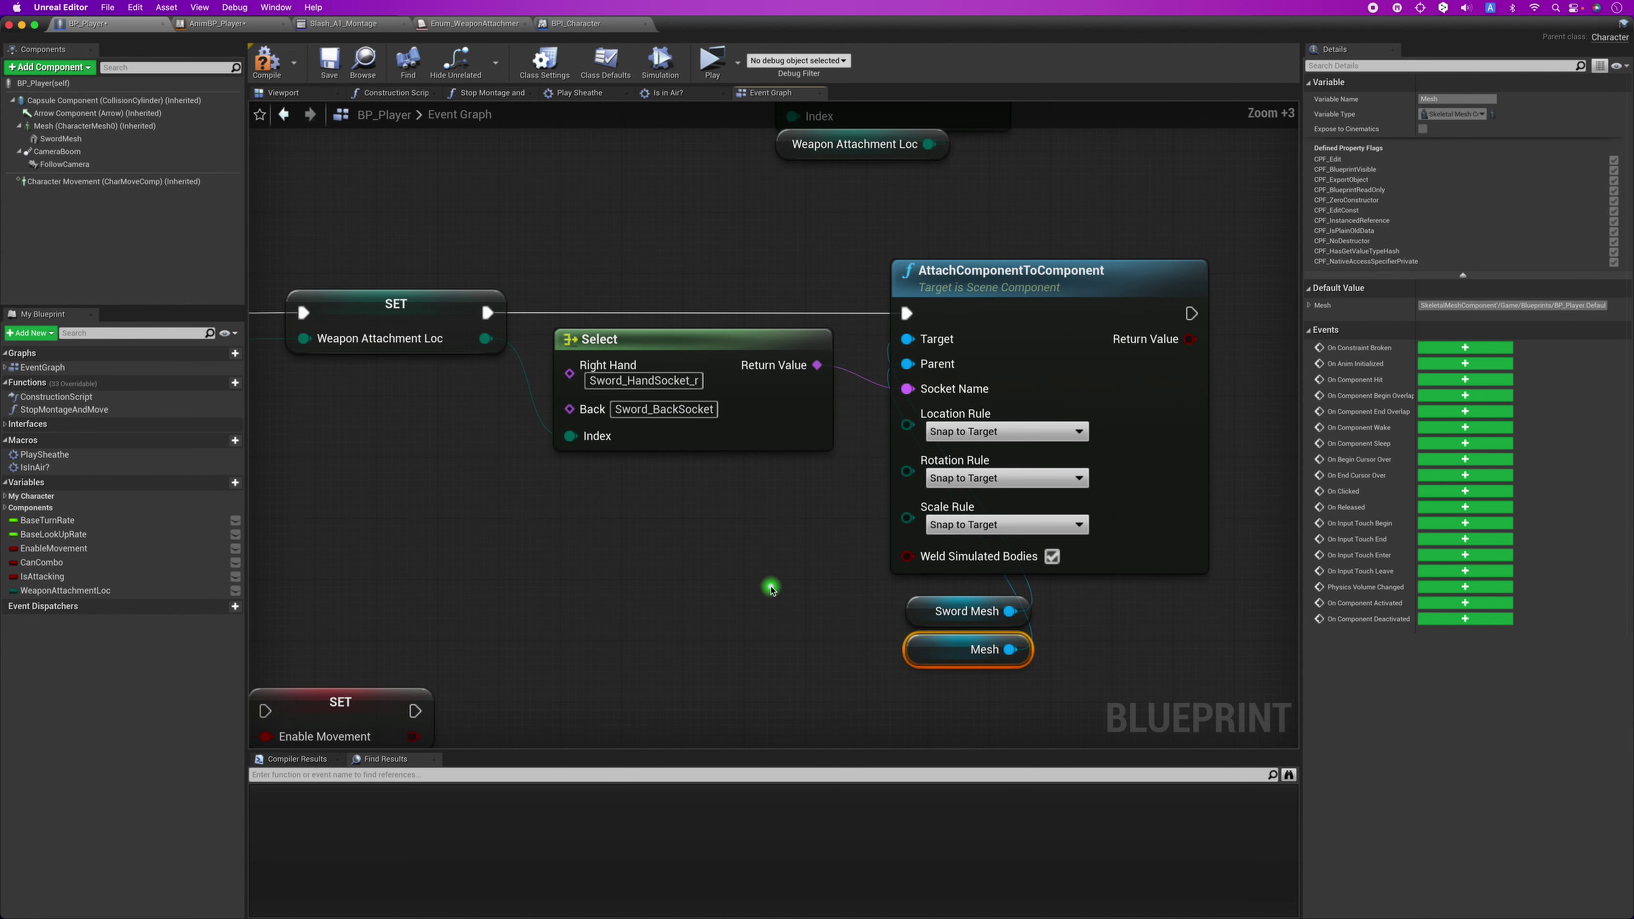
pyautogui.click(713, 62)
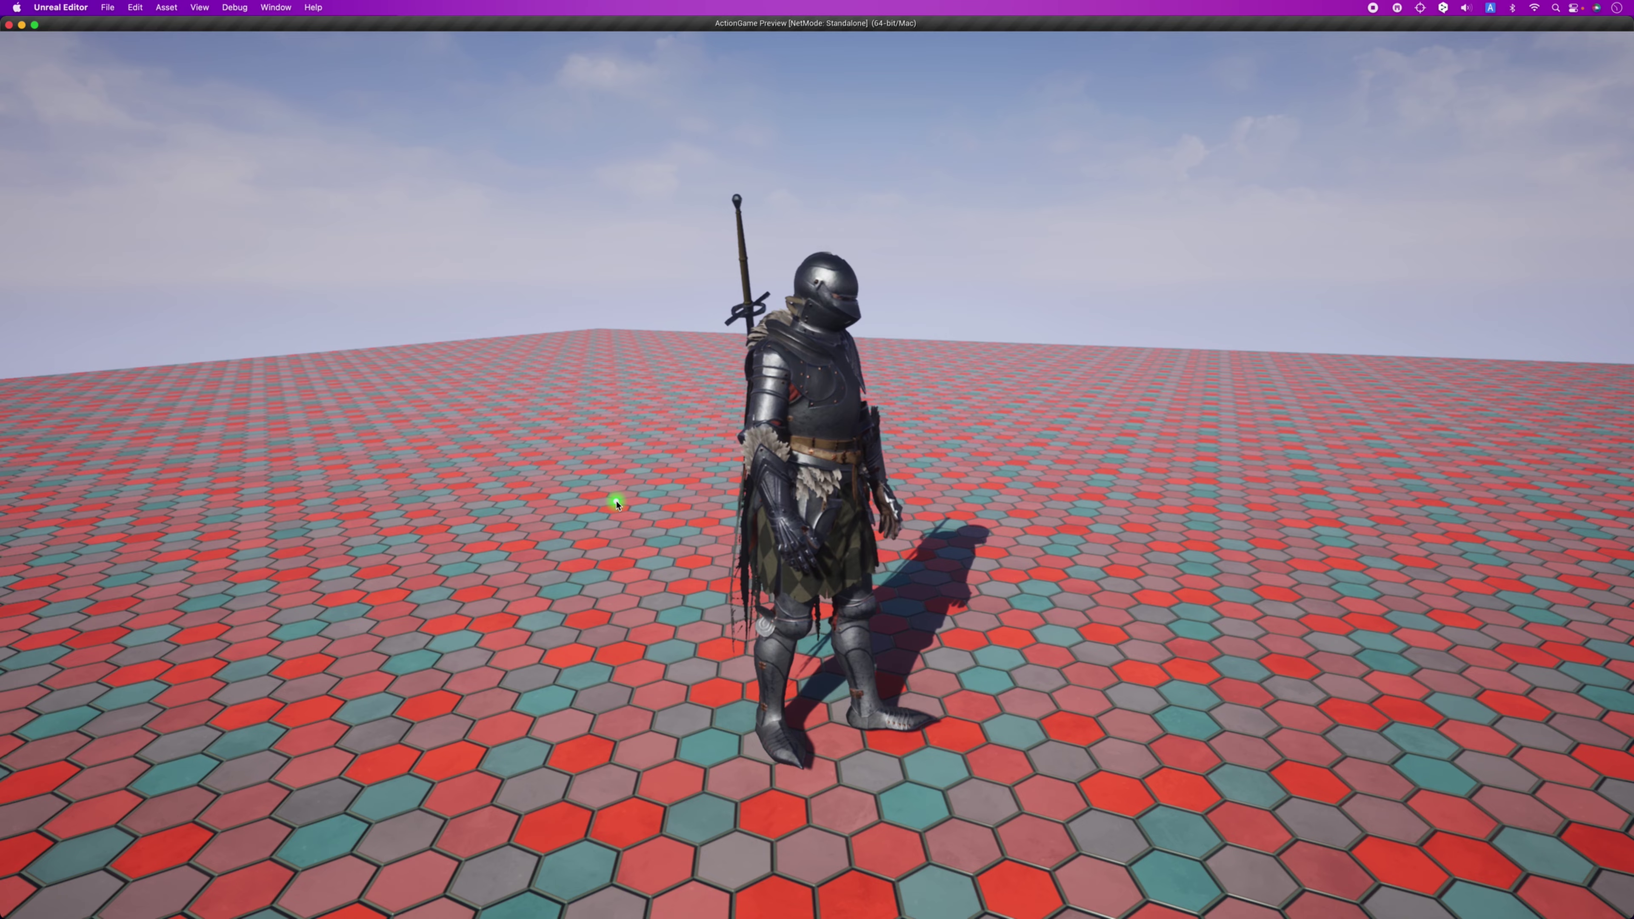
pyautogui.click(616, 504)
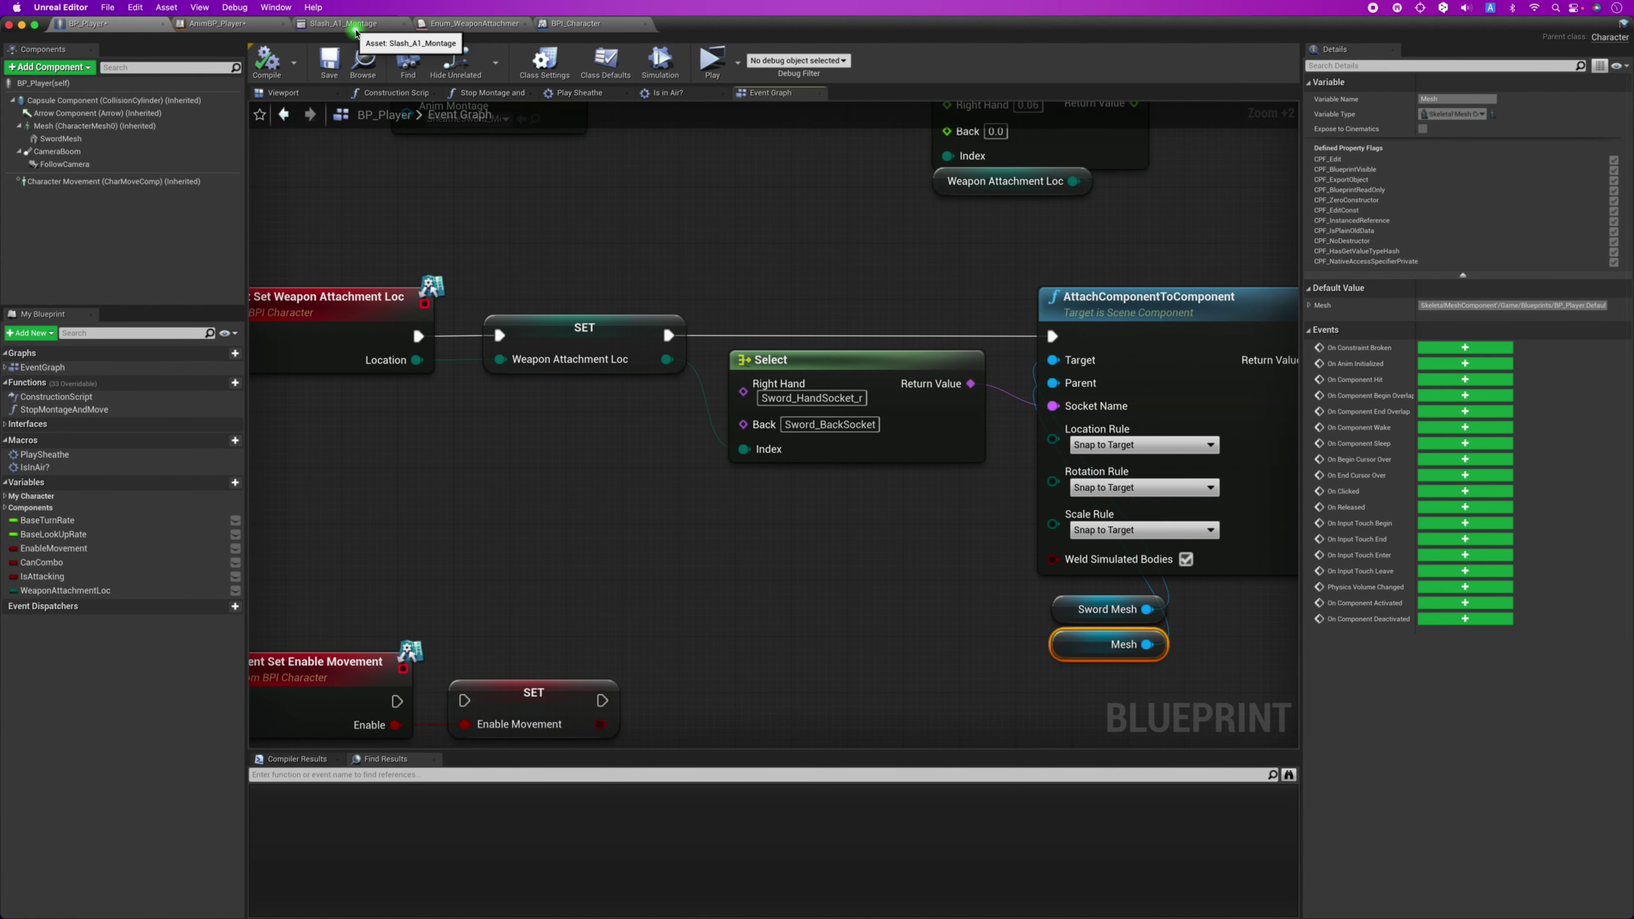
pyautogui.click(343, 23)
# Check the Holding In Right notify in Slash_A1_Montage and its SET chain in AnimBP_Player.
pyautogui.click(566, 671)
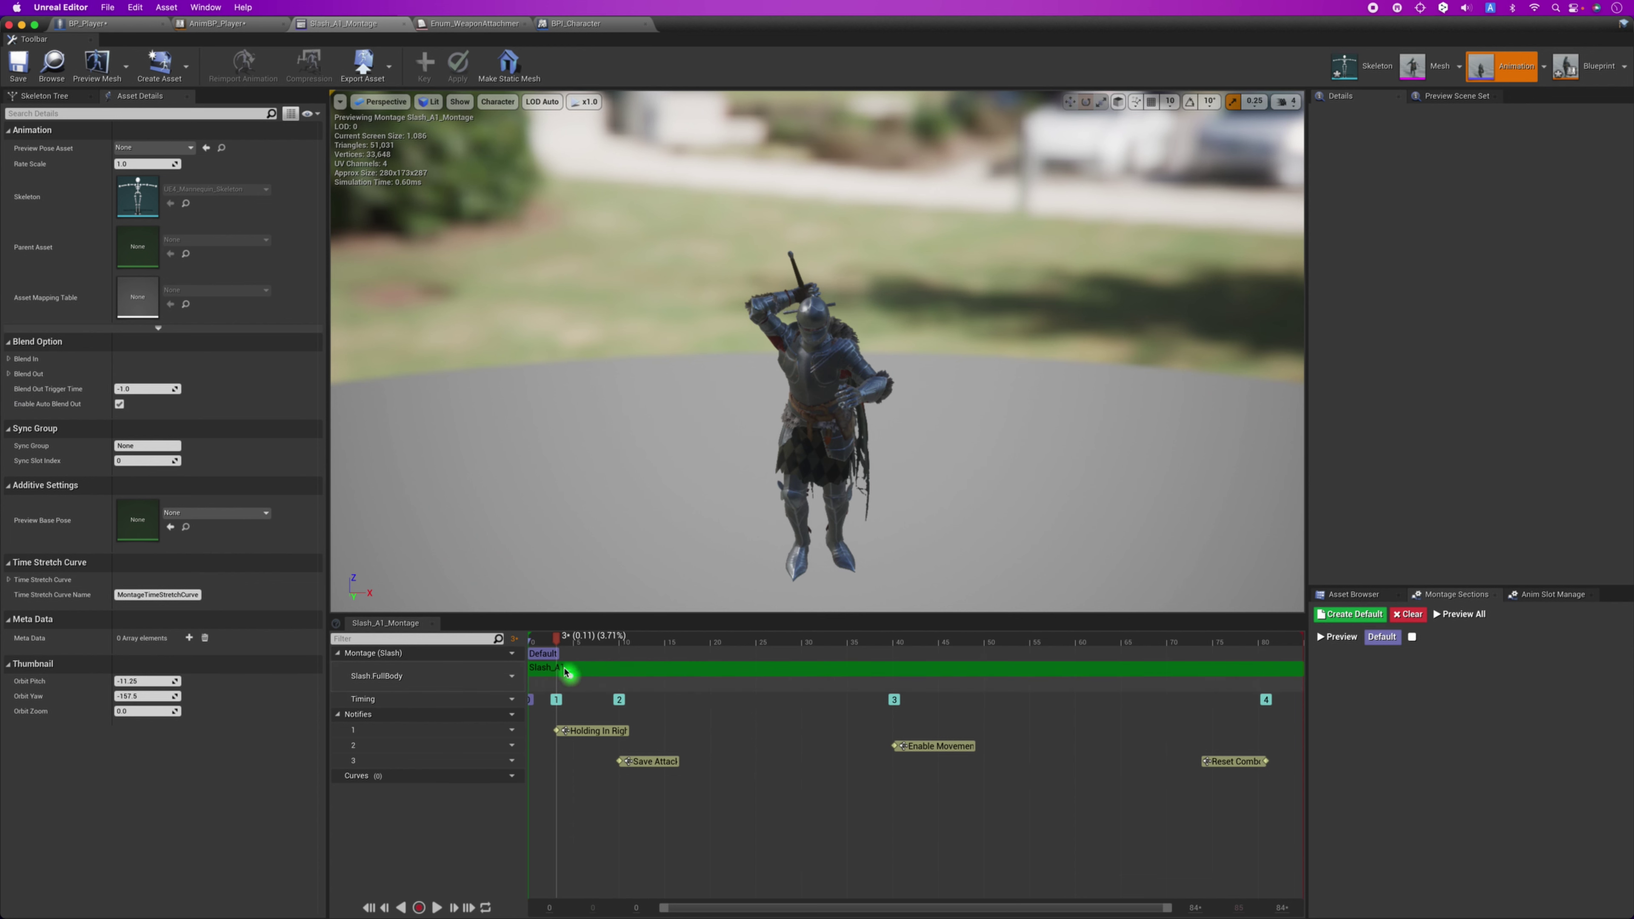
pyautogui.moveTo(553, 642); pyautogui.dragTo(529, 648)
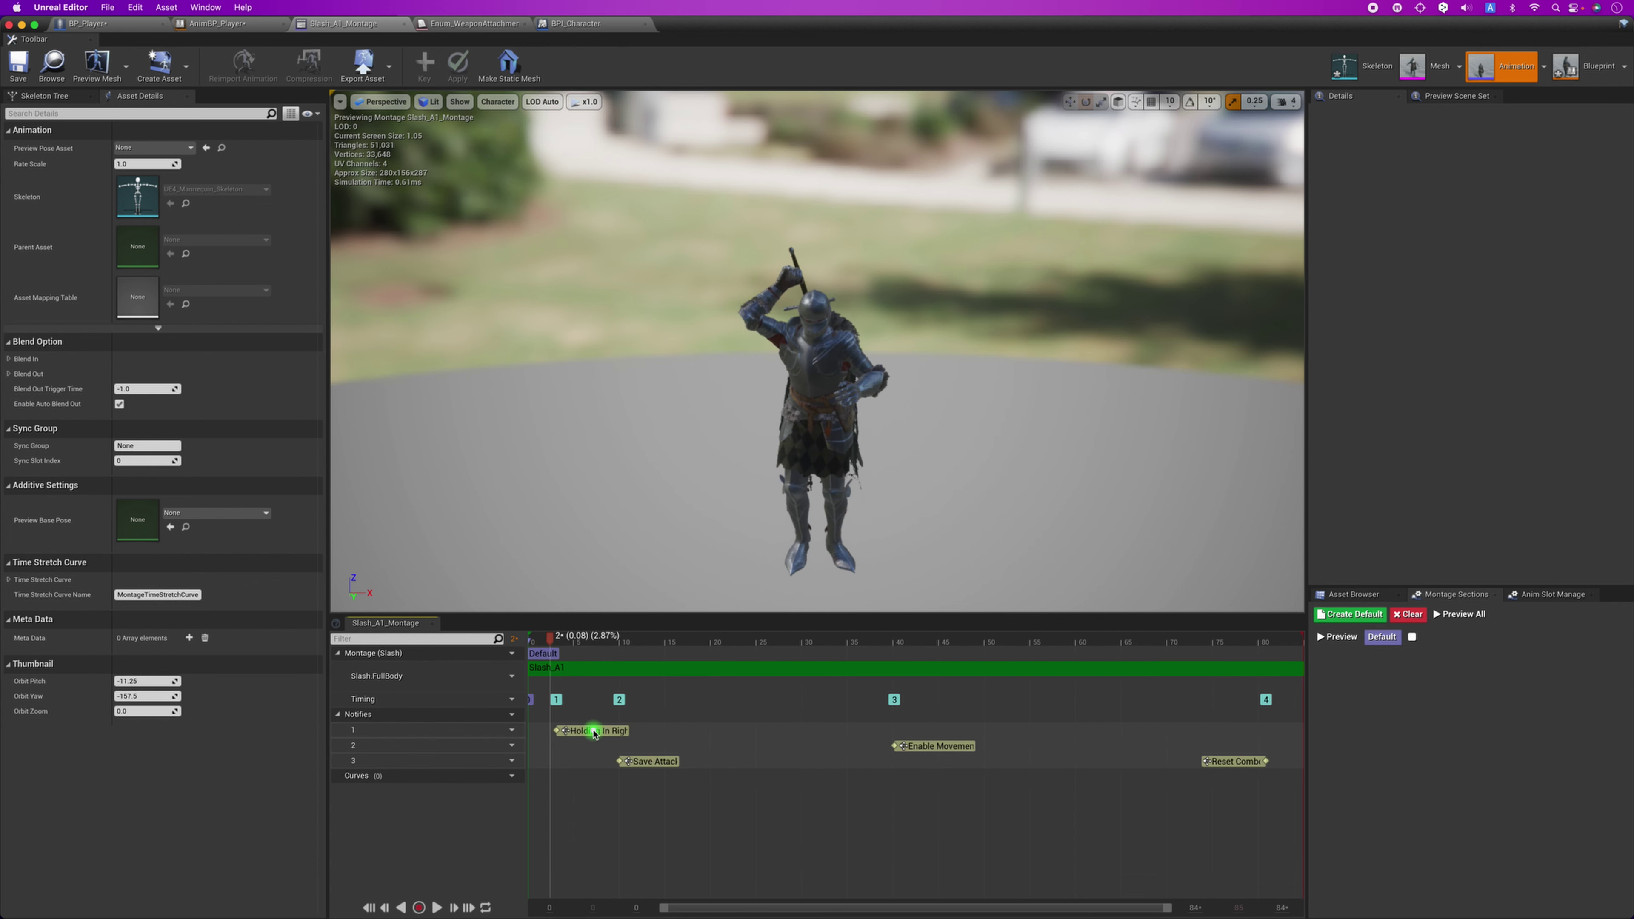
pyautogui.click(595, 732)
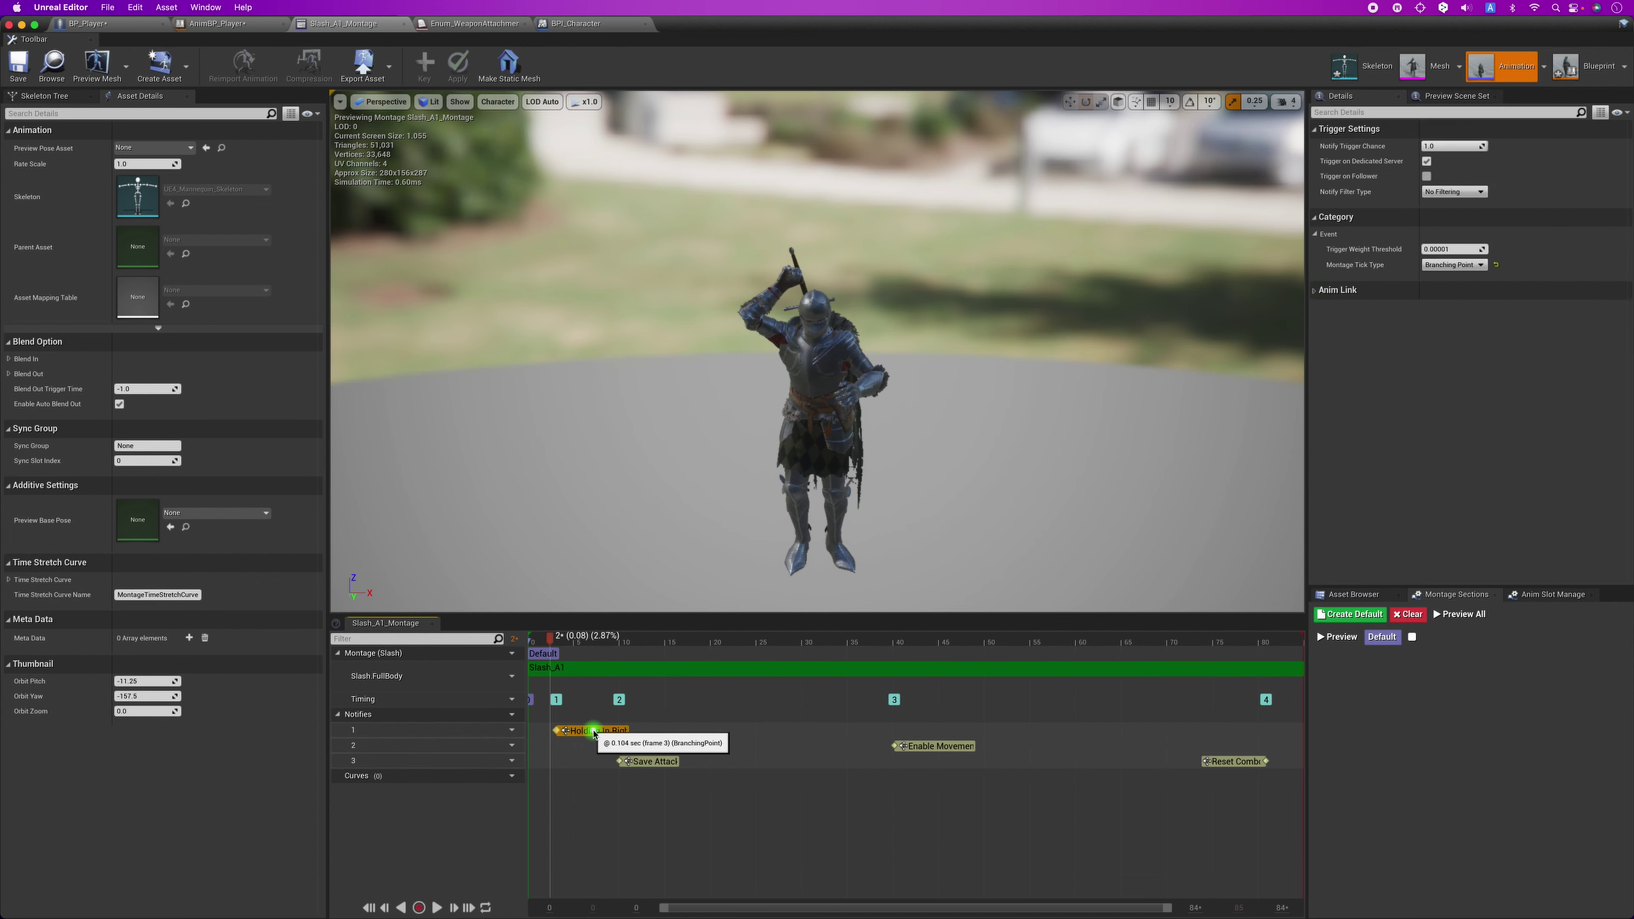
pyautogui.click(225, 26)
pyautogui.click(536, 377)
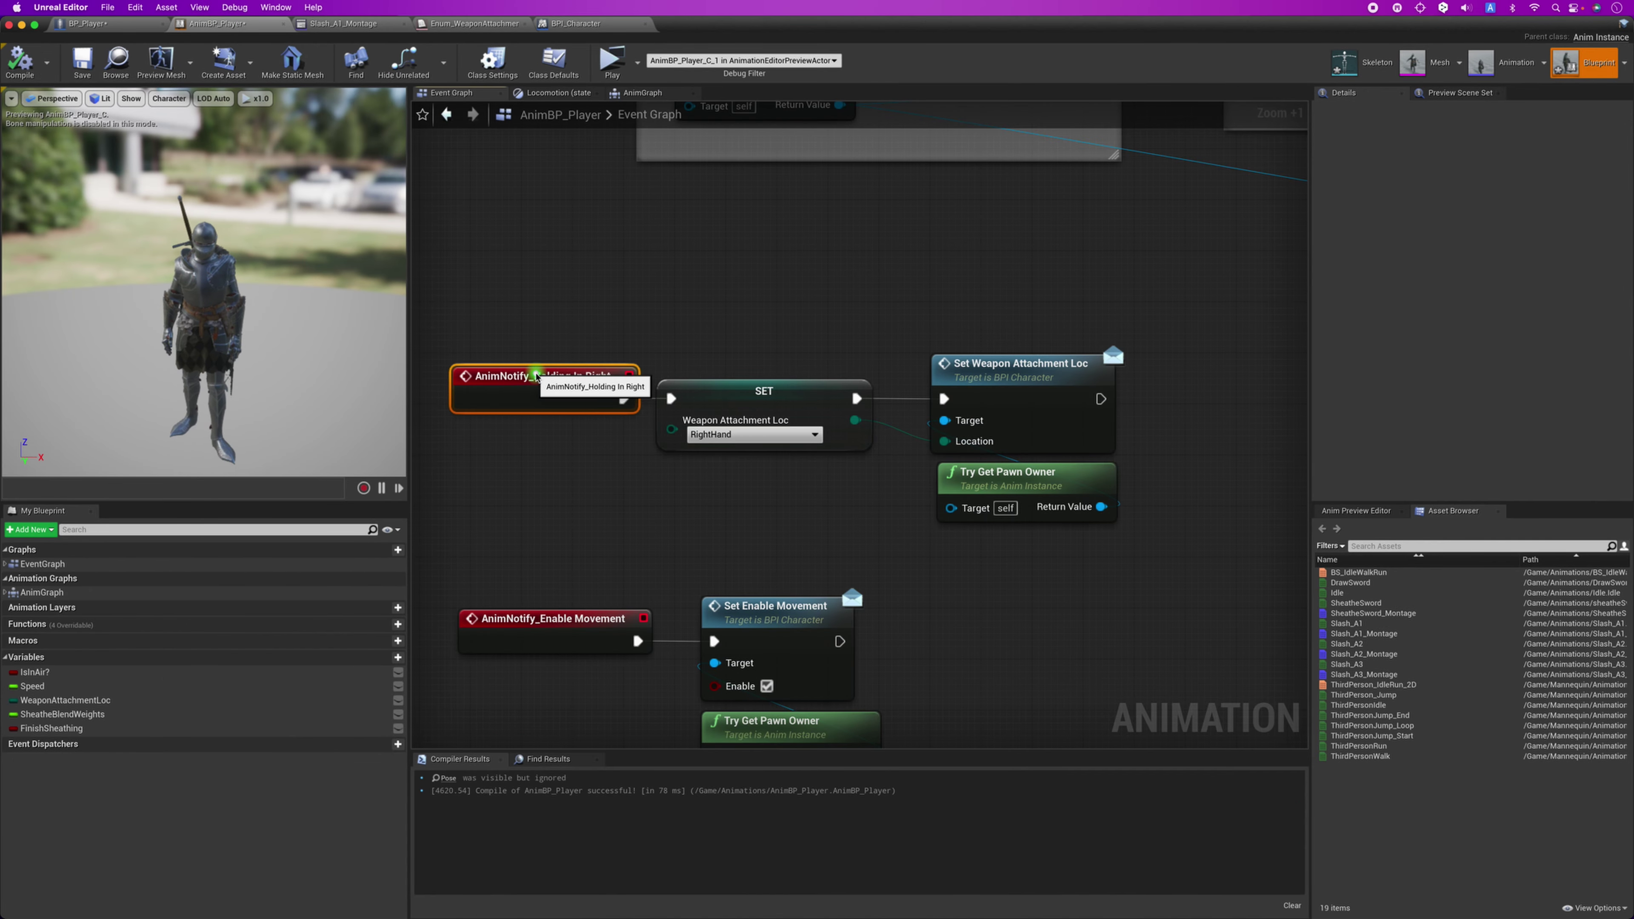
pyautogui.moveTo(535, 377); pyautogui.dragTo(529, 377)
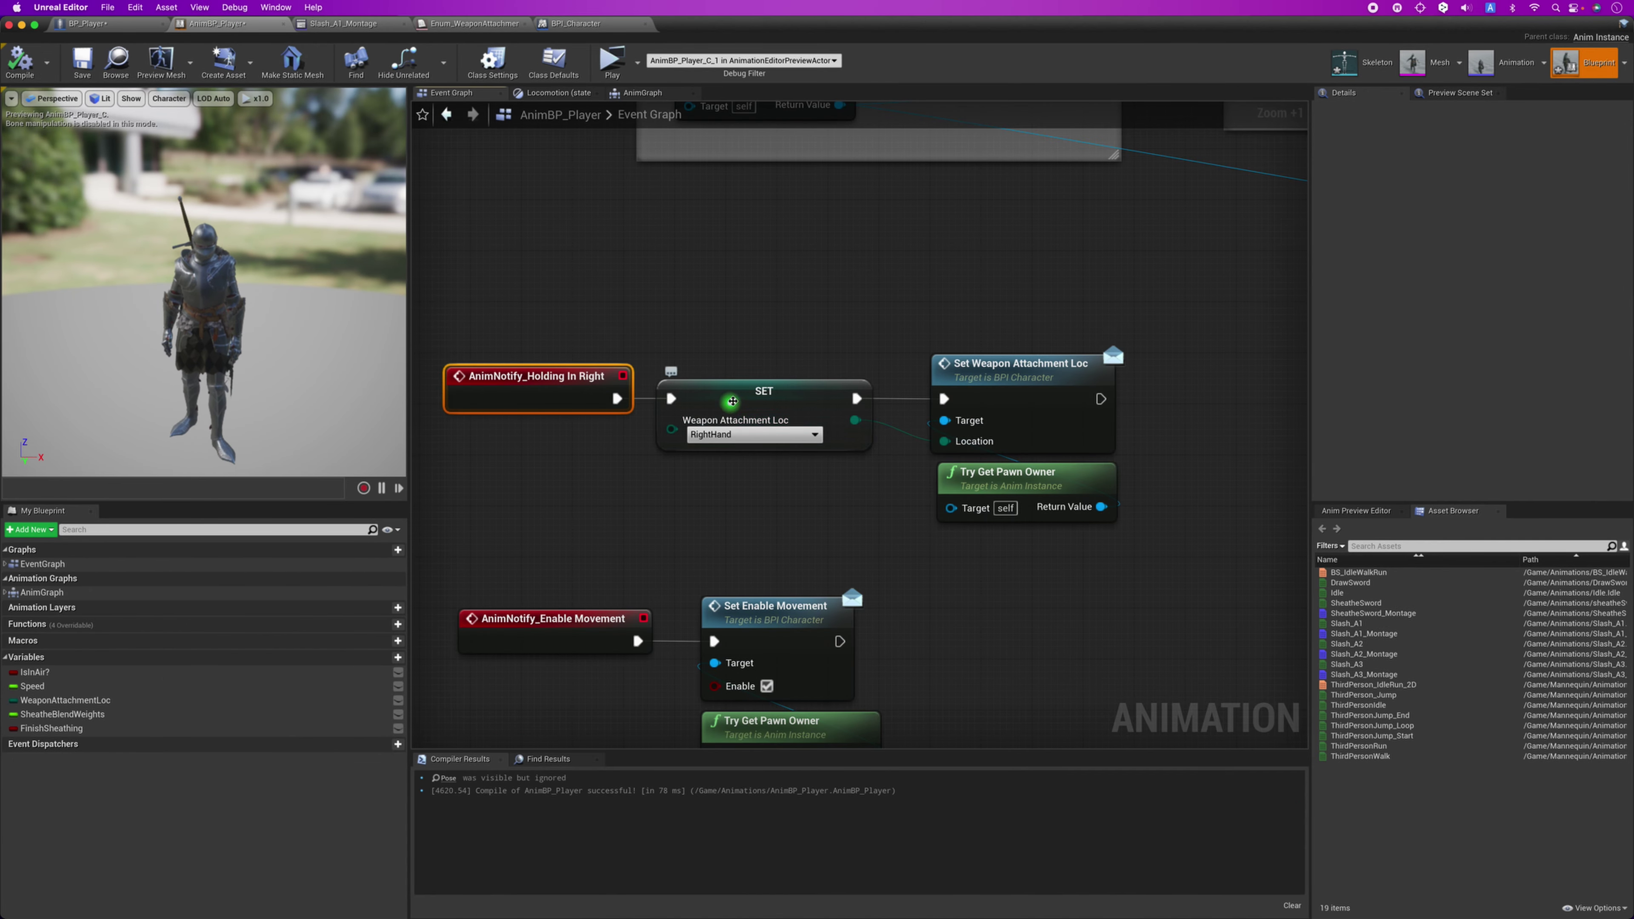
pyautogui.click(732, 401)
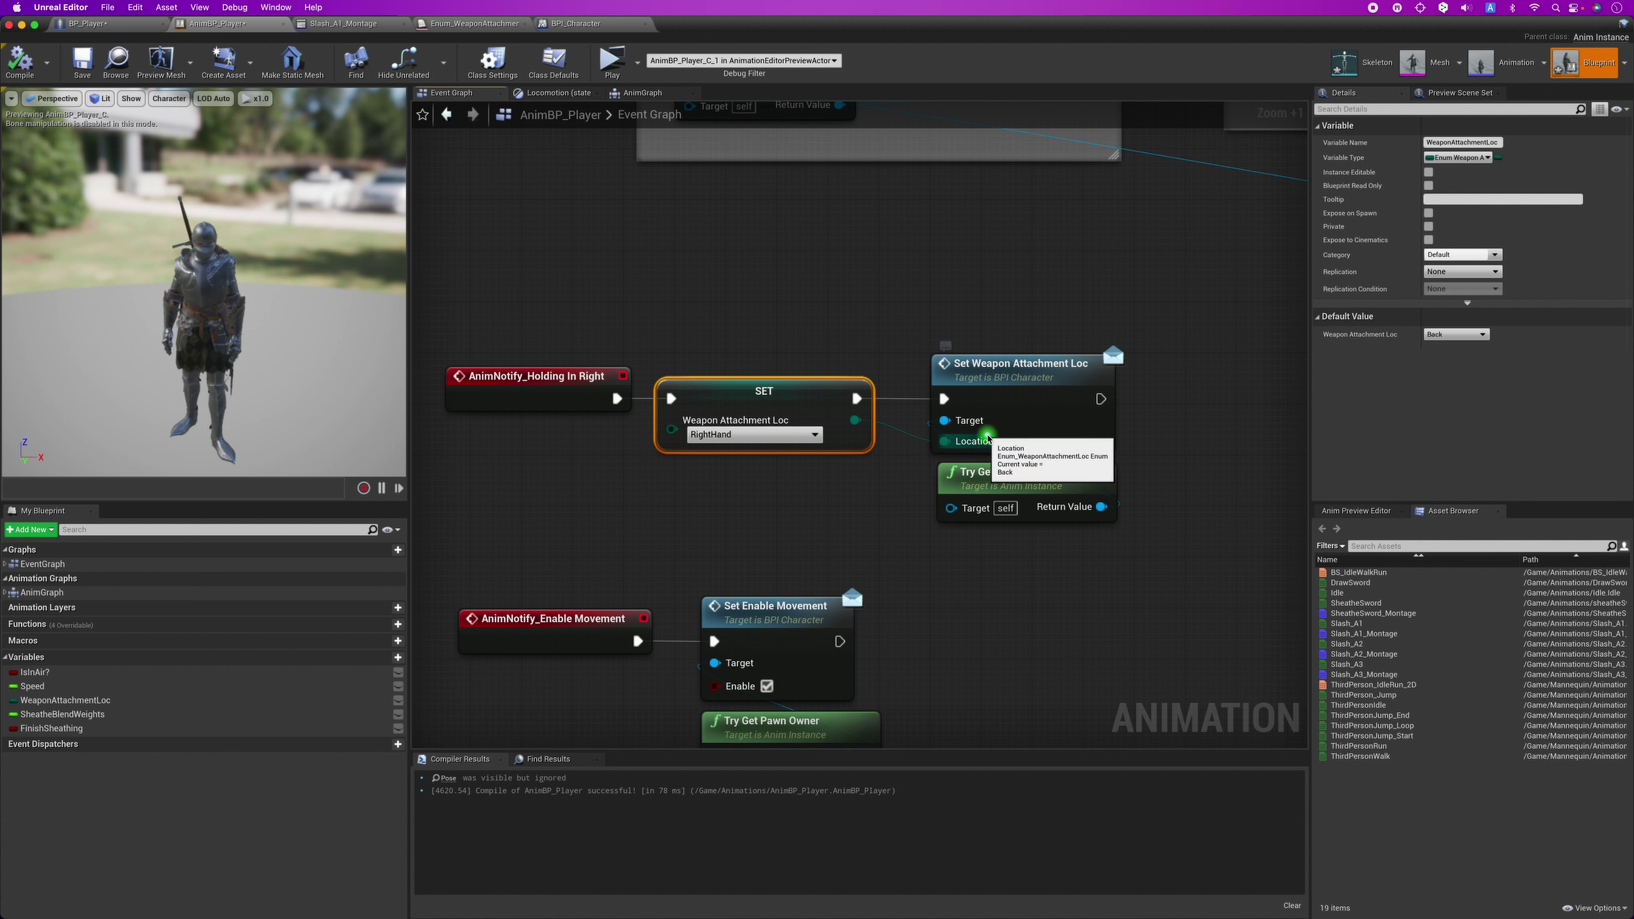
pyautogui.click(1013, 267)
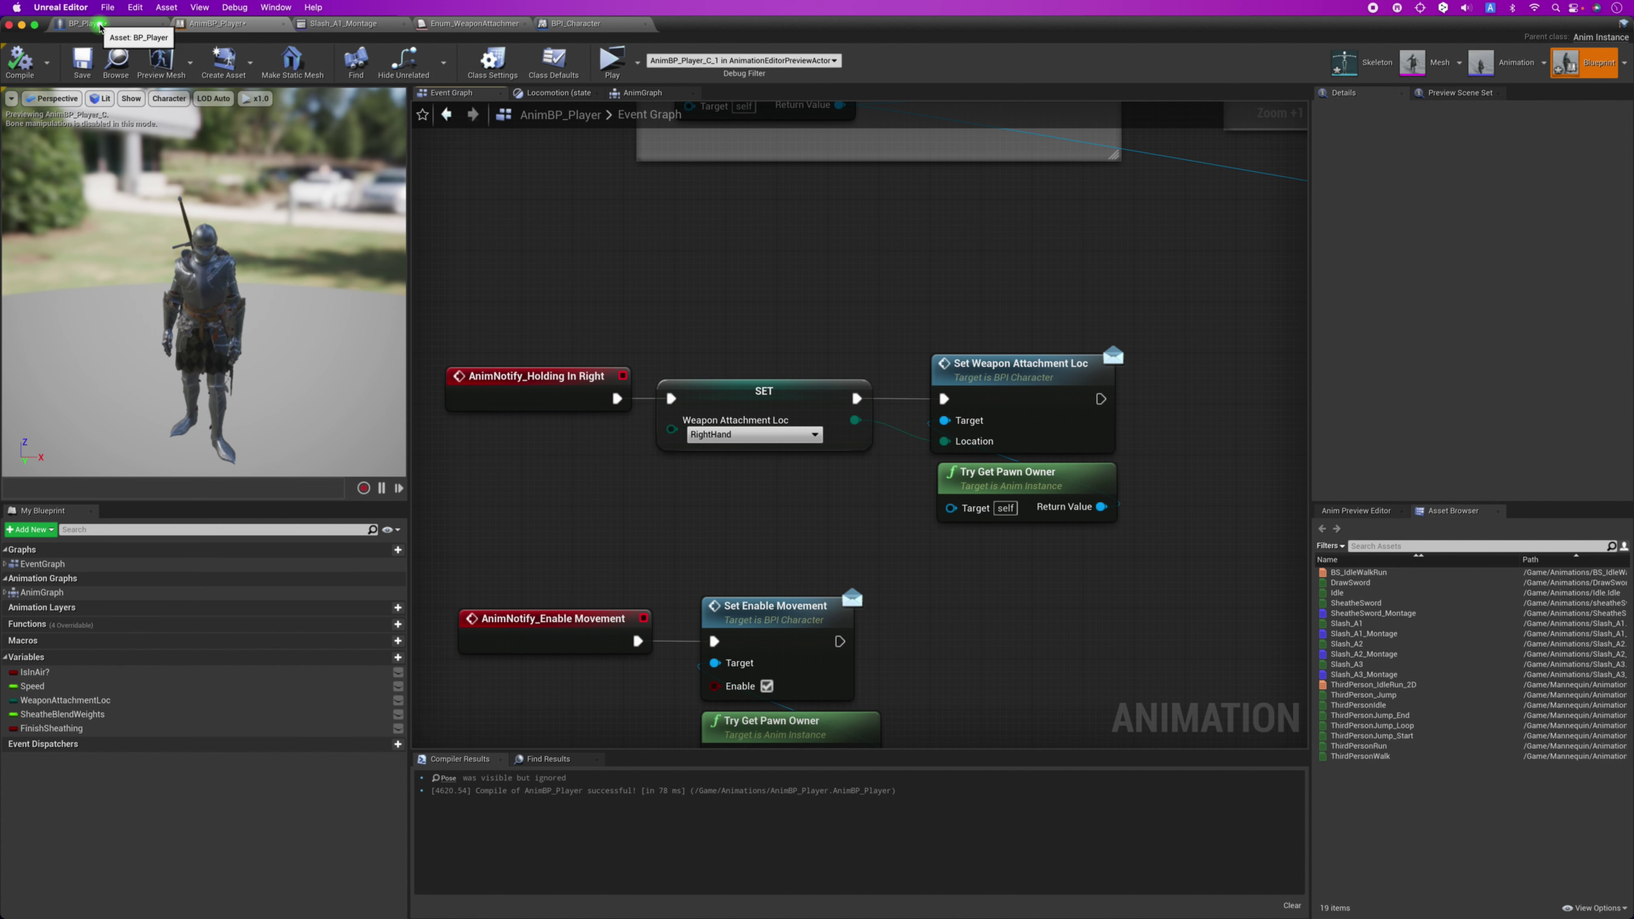
# Review BP_Player's Set Weapon Attachment Loc event and Right Hand socket name, then test-play again.
pyautogui.click(99, 27)
pyautogui.click(459, 367)
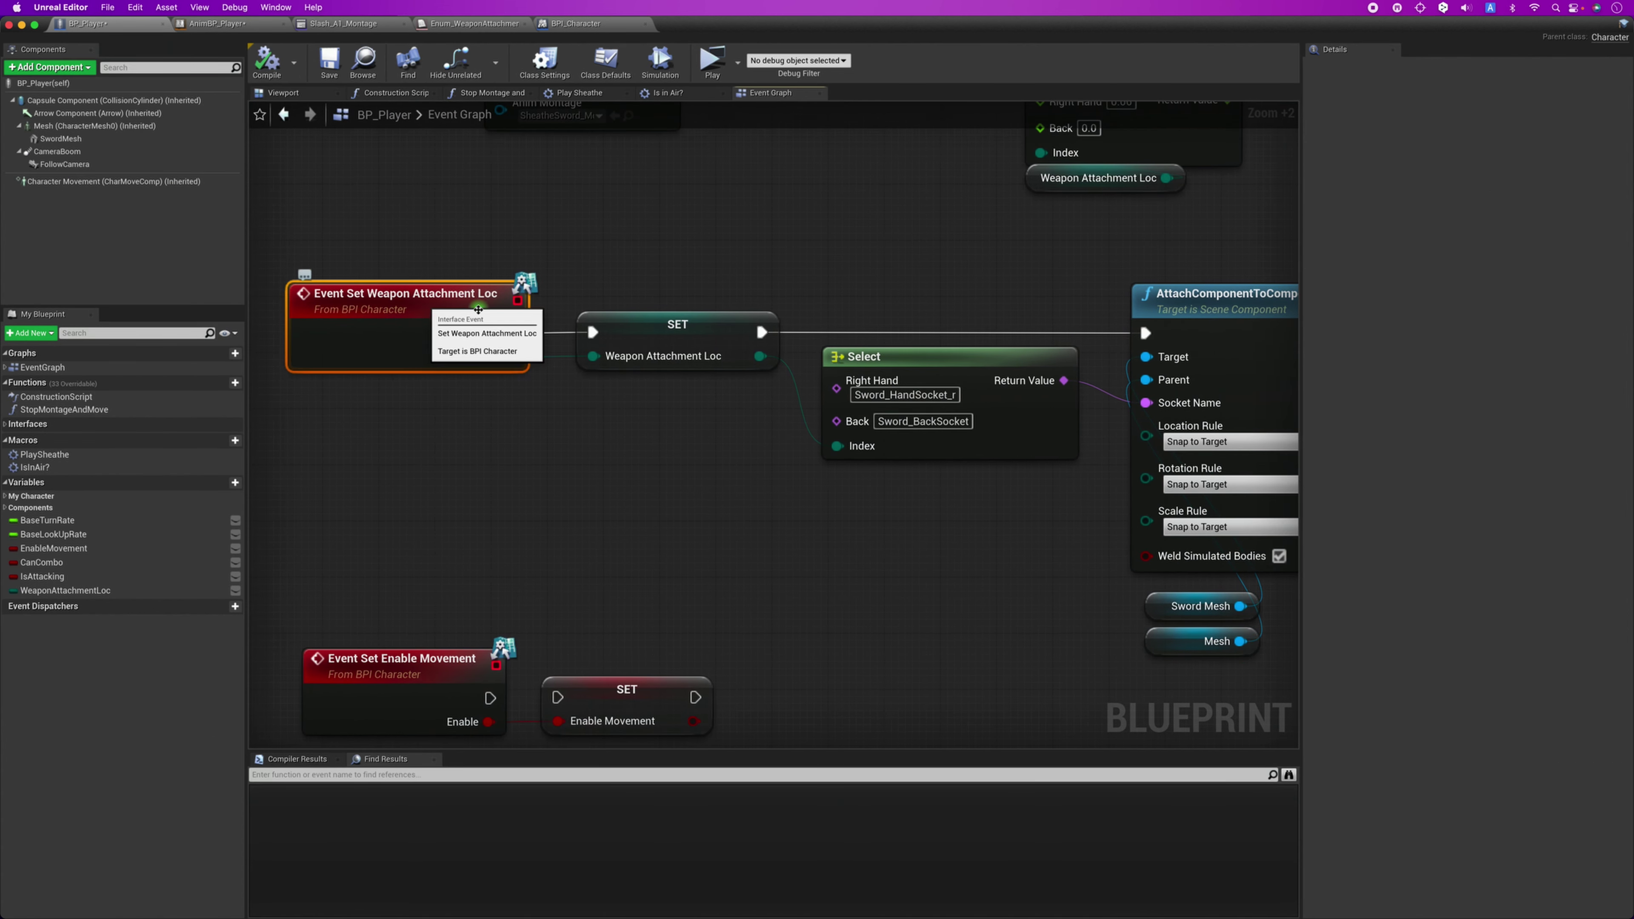
pyautogui.click(683, 316)
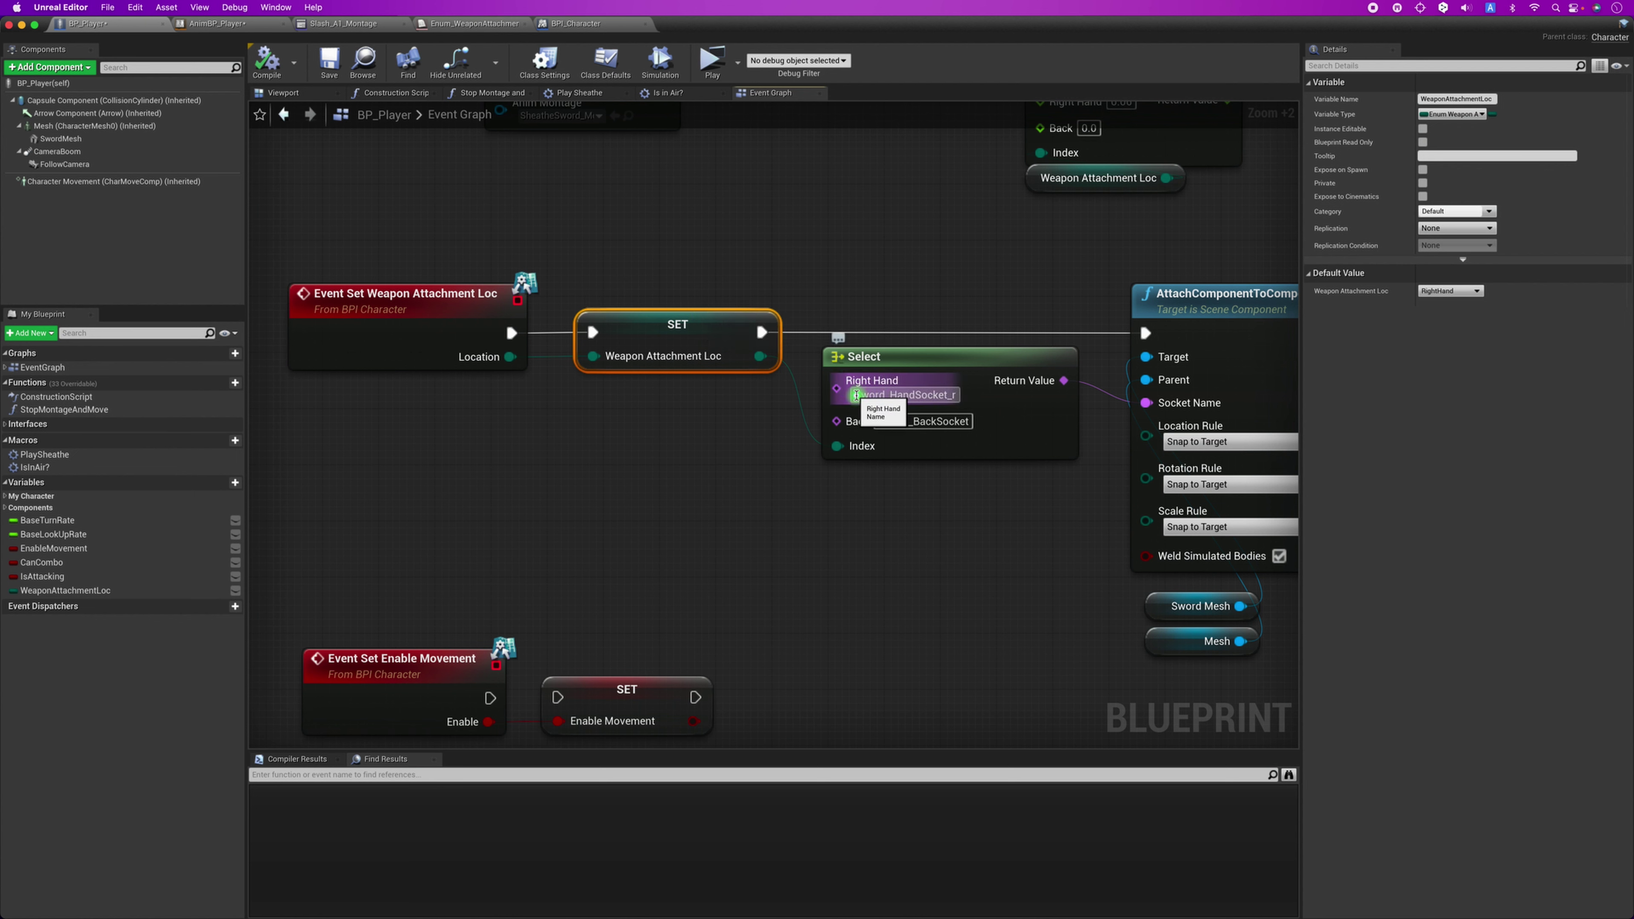
pyautogui.click(856, 395)
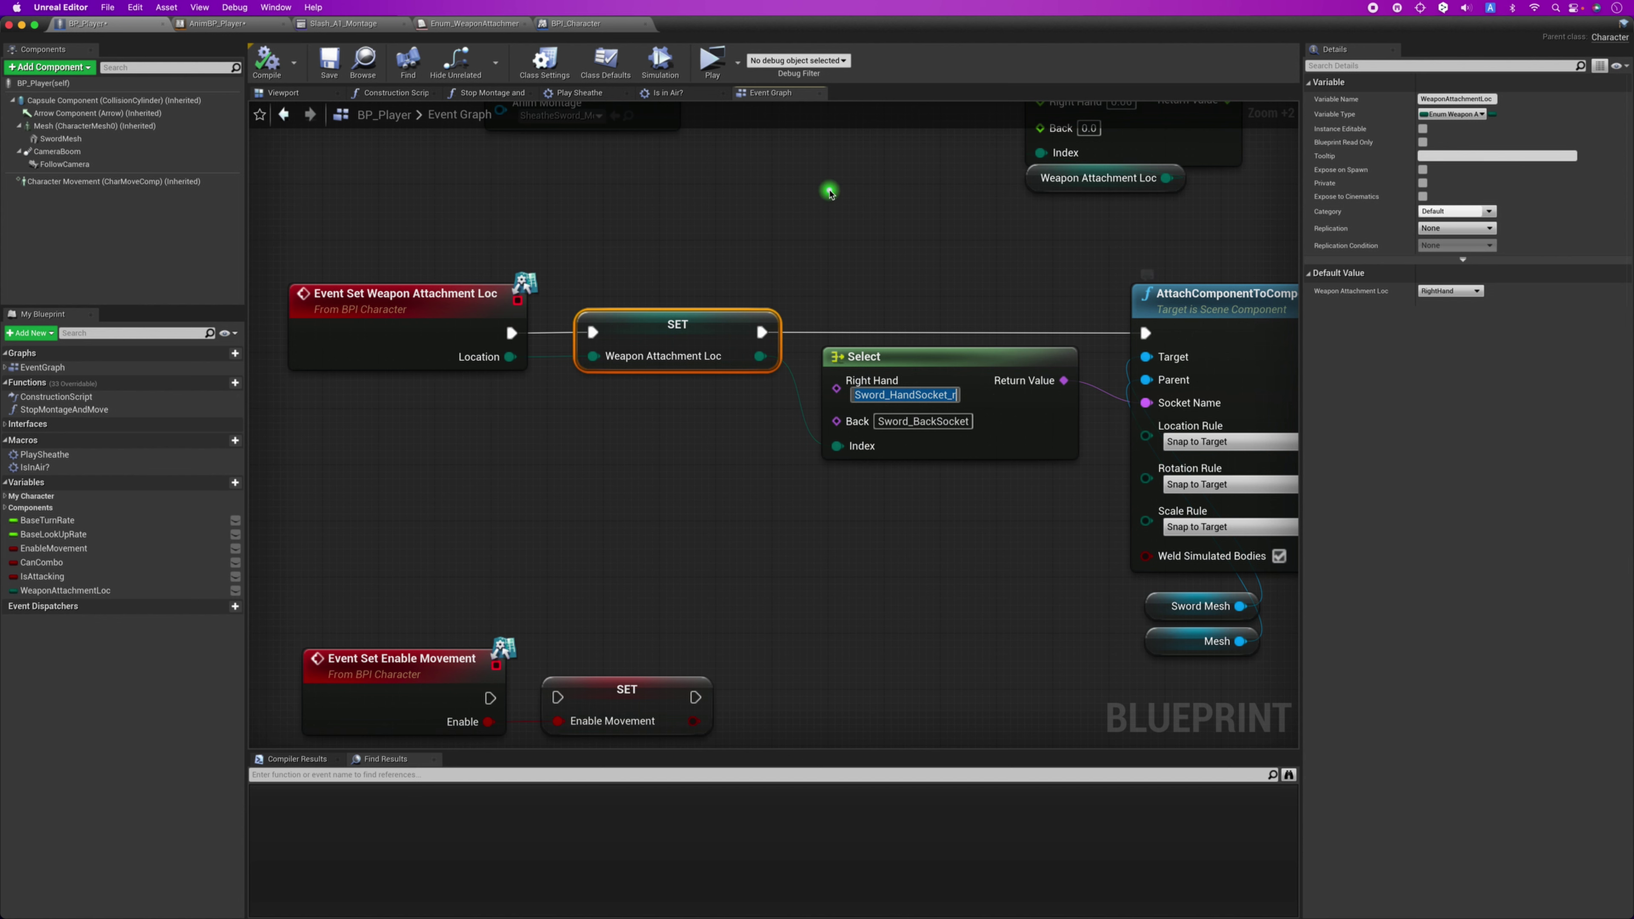
pyautogui.moveTo(875, 227); pyautogui.dragTo(842, 225, button='right')
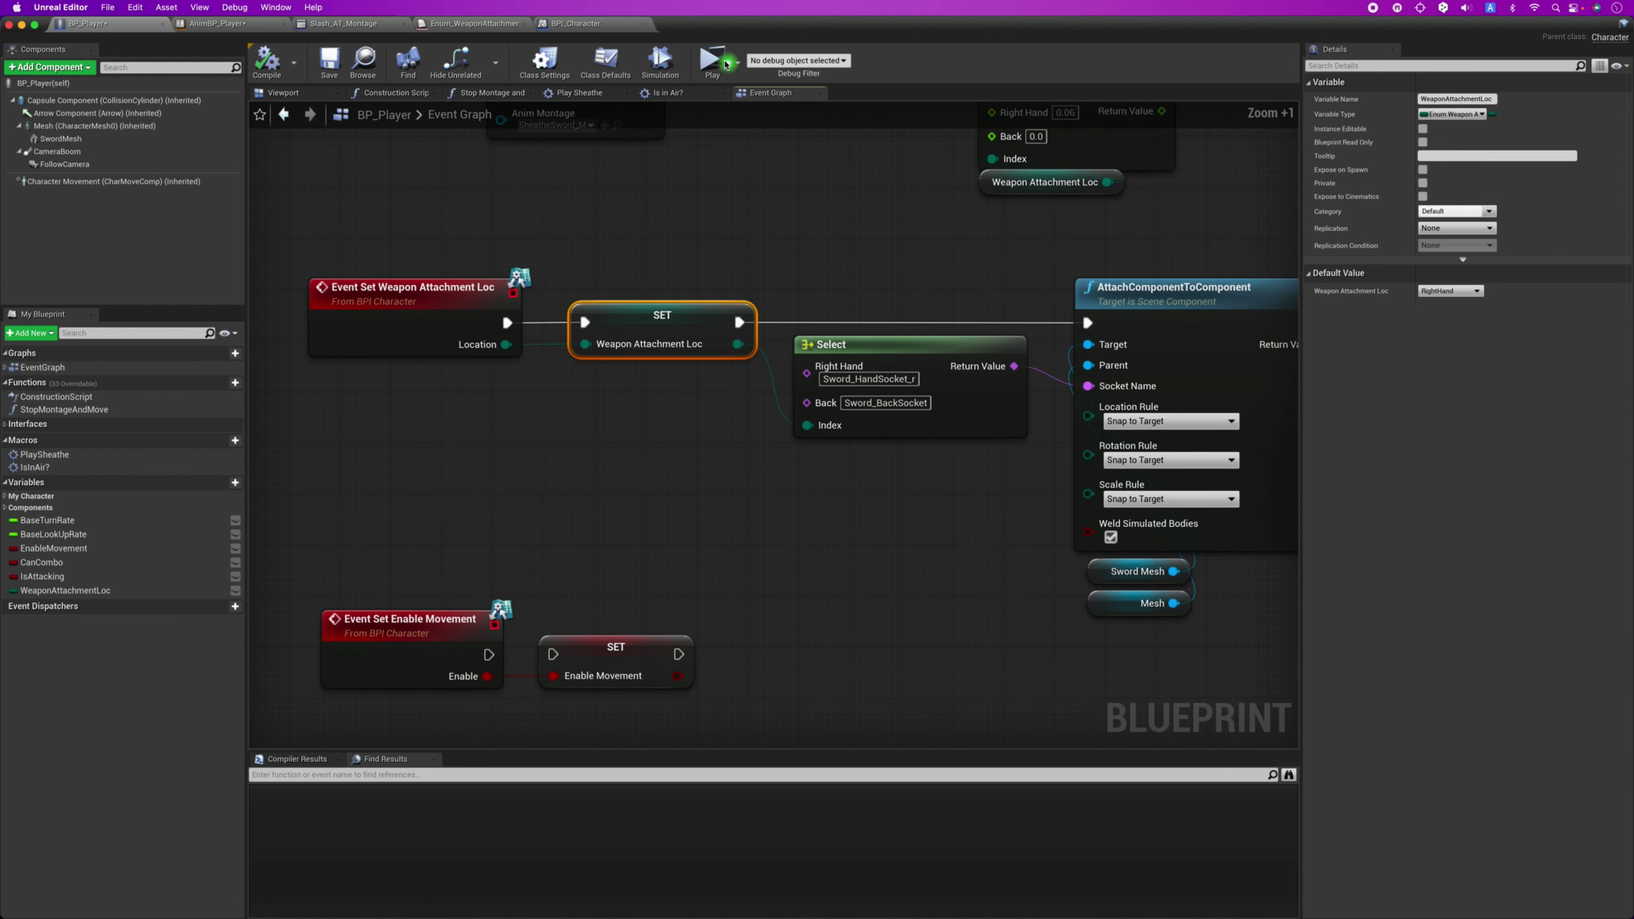
pyautogui.click(711, 59)
# Orbit around the knight, swing the sword, and run him with Space, D and A.
pyautogui.moveTo(716, 296); pyautogui.dragTo(612, 310)
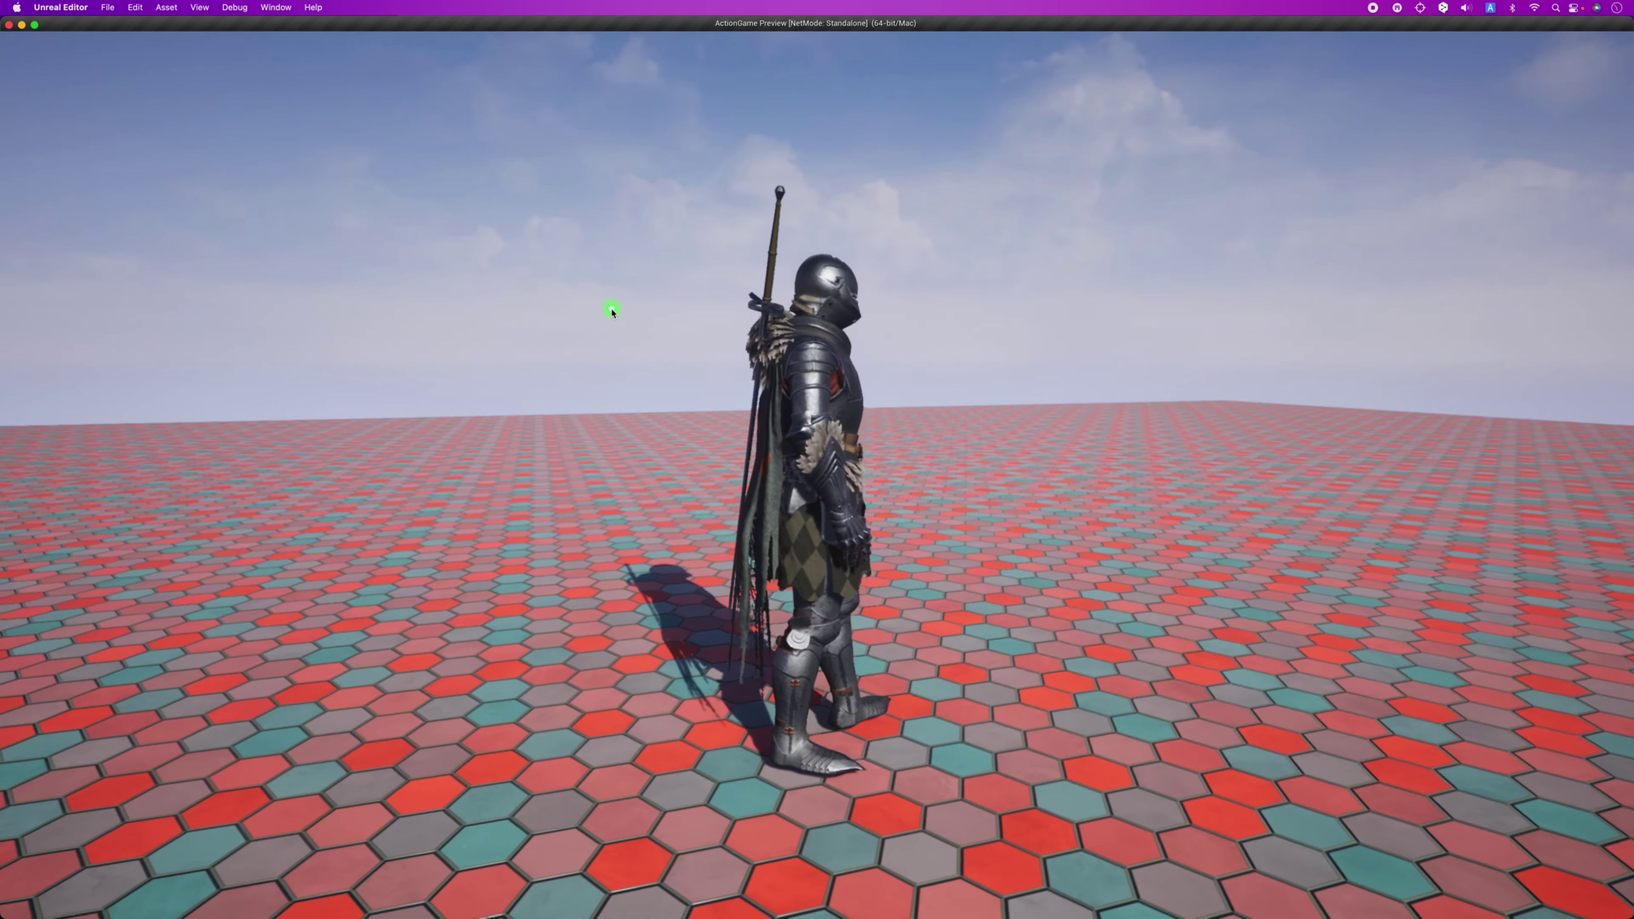
pyautogui.click(612, 312)
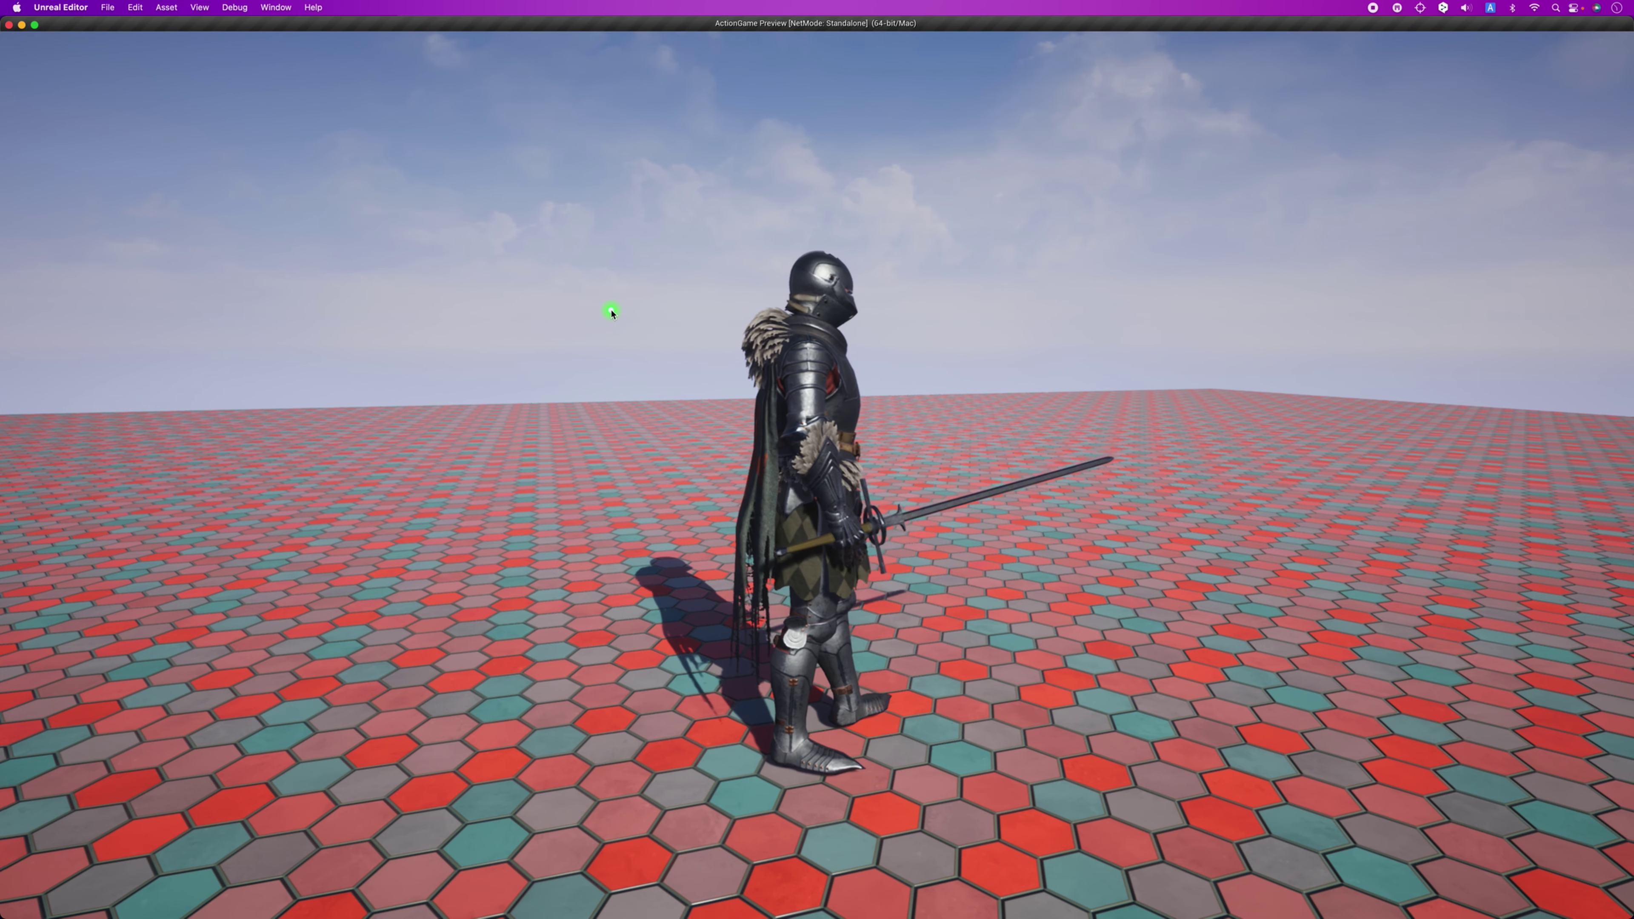
pyautogui.moveTo(612, 312)
pyautogui.mouseDown()
pyautogui.moveTo(724, 302)
pyautogui.moveTo(496, 291)
pyautogui.mouseUp()
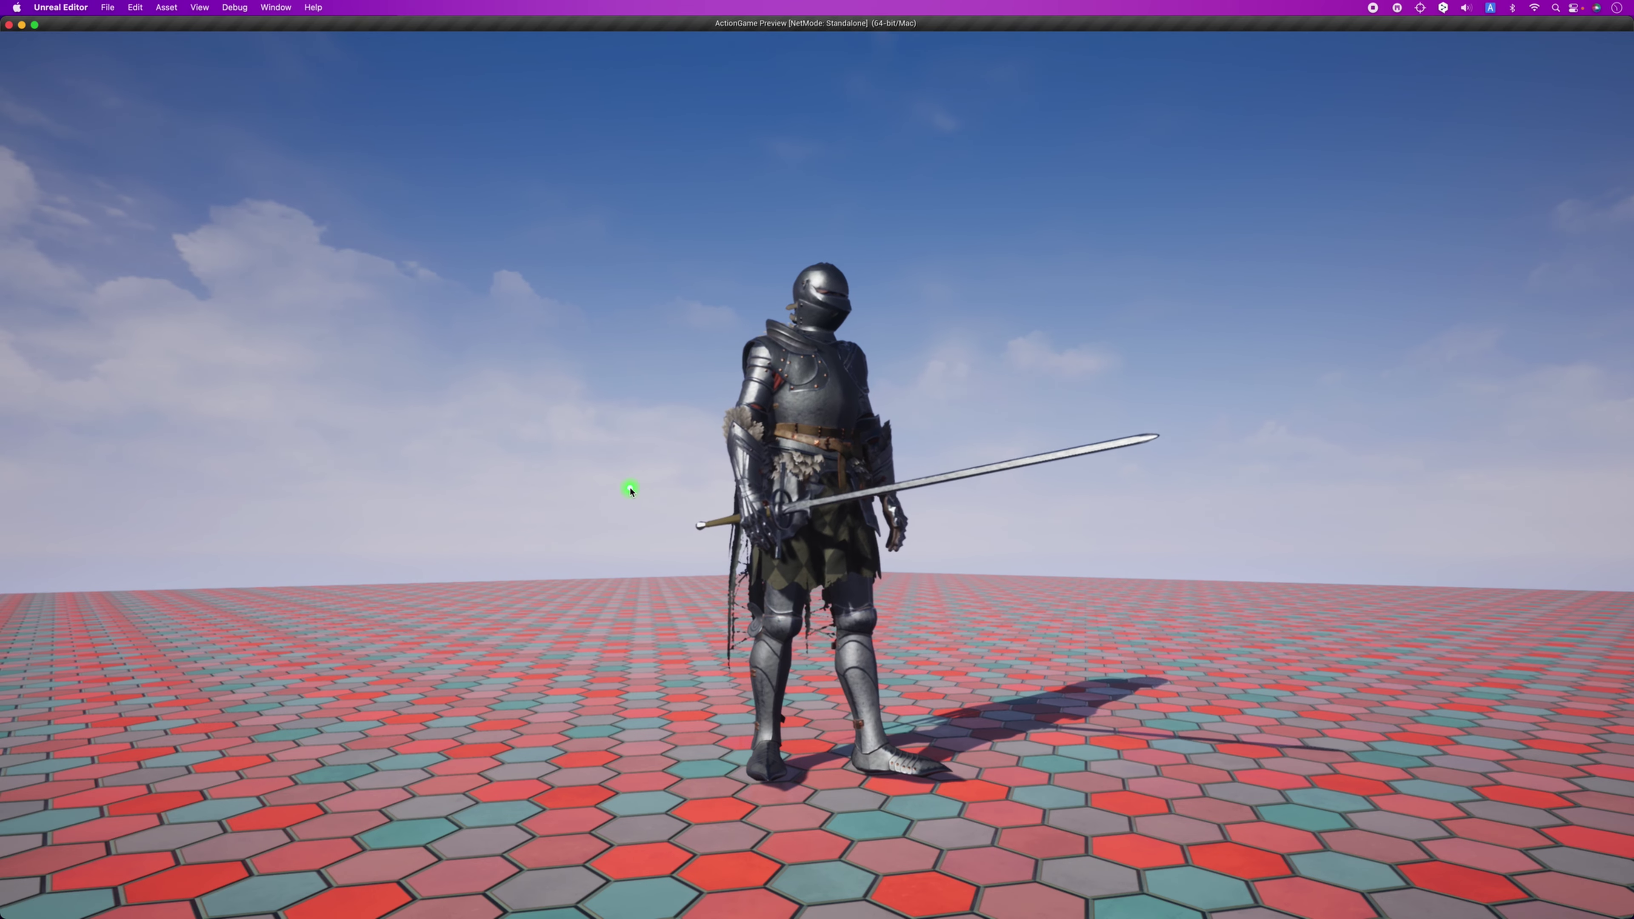
pyautogui.moveTo(628, 485)
pyautogui.mouseDown()
pyautogui.moveTo(799, 474)
pyautogui.moveTo(807, 489)
pyautogui.mouseUp()
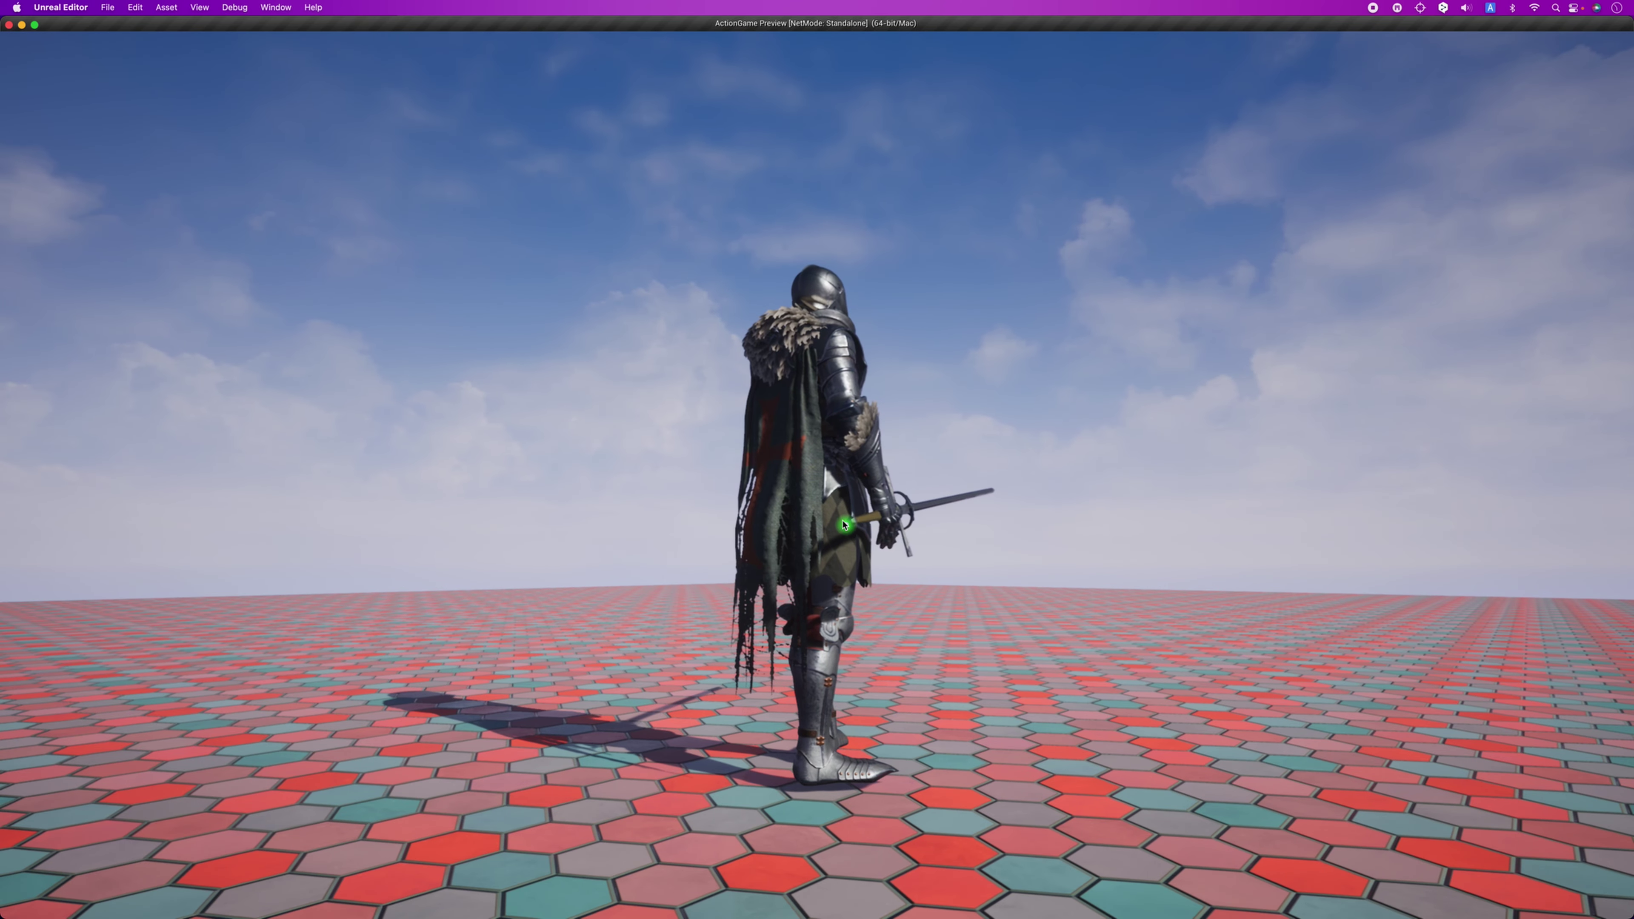
pyautogui.moveTo(966, 558); pyautogui.dragTo(872, 491)
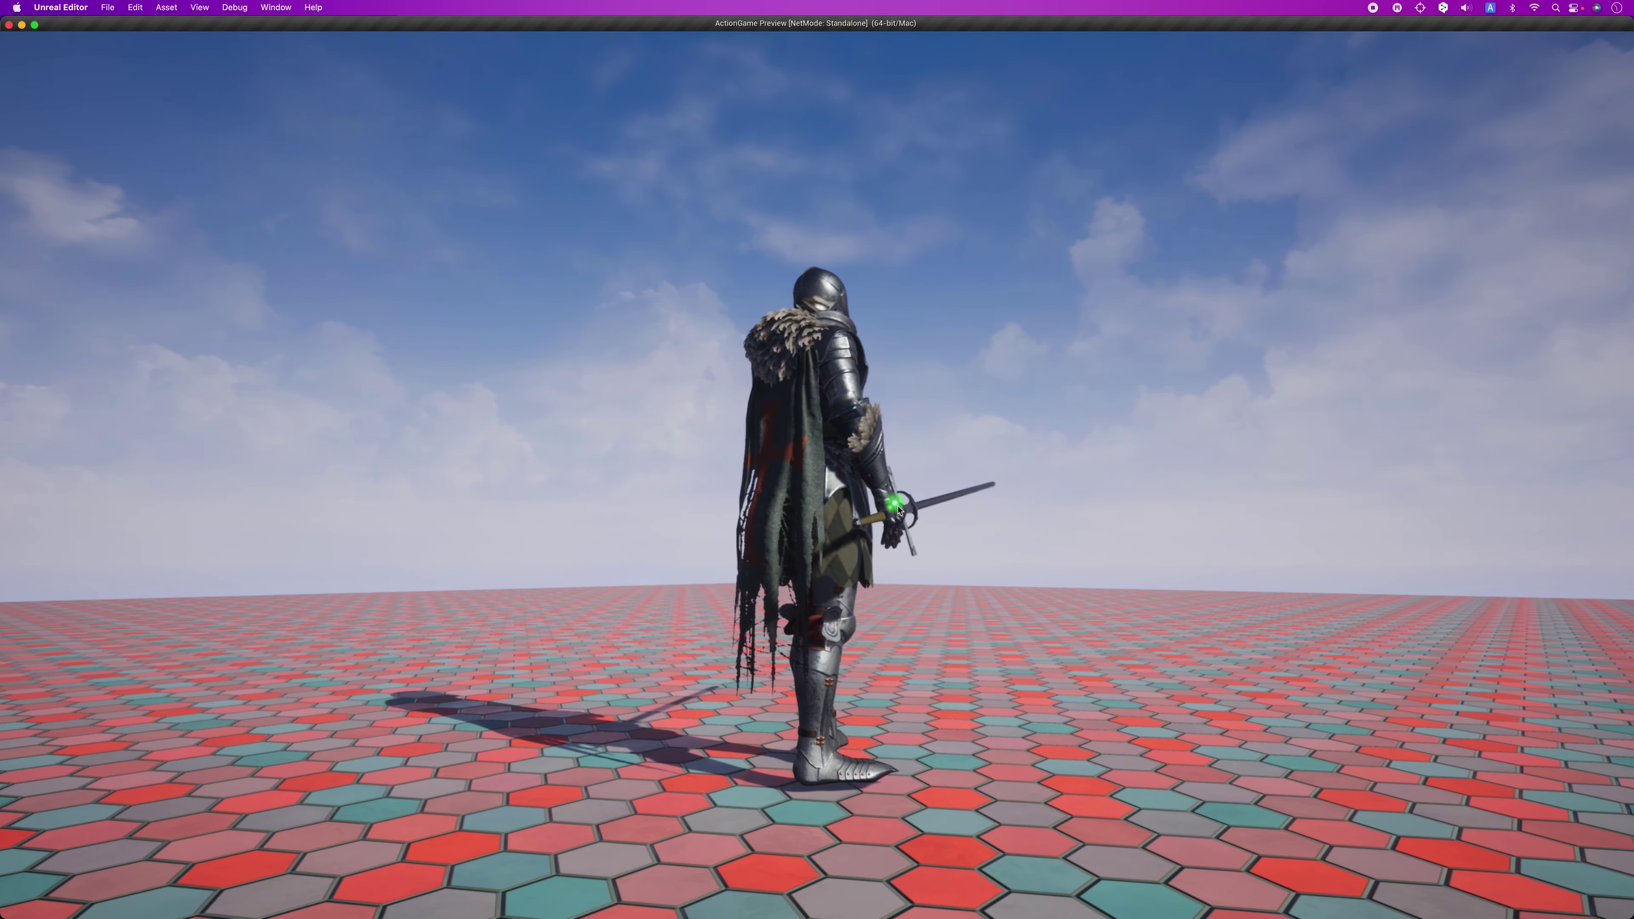
pyautogui.press('space')
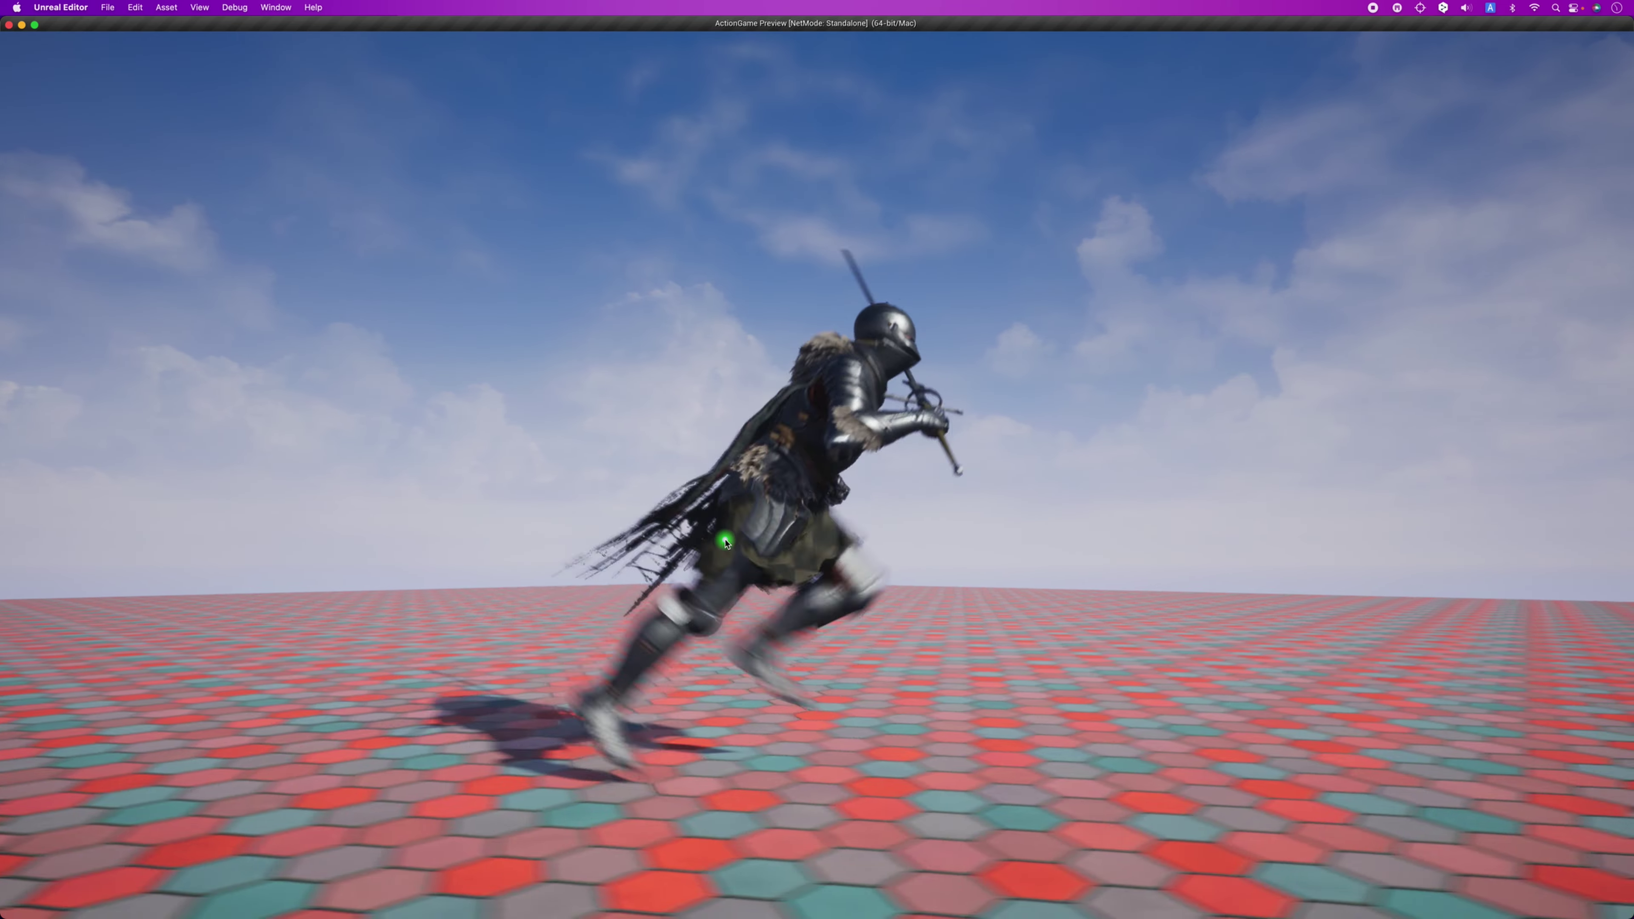
pyautogui.press('d')
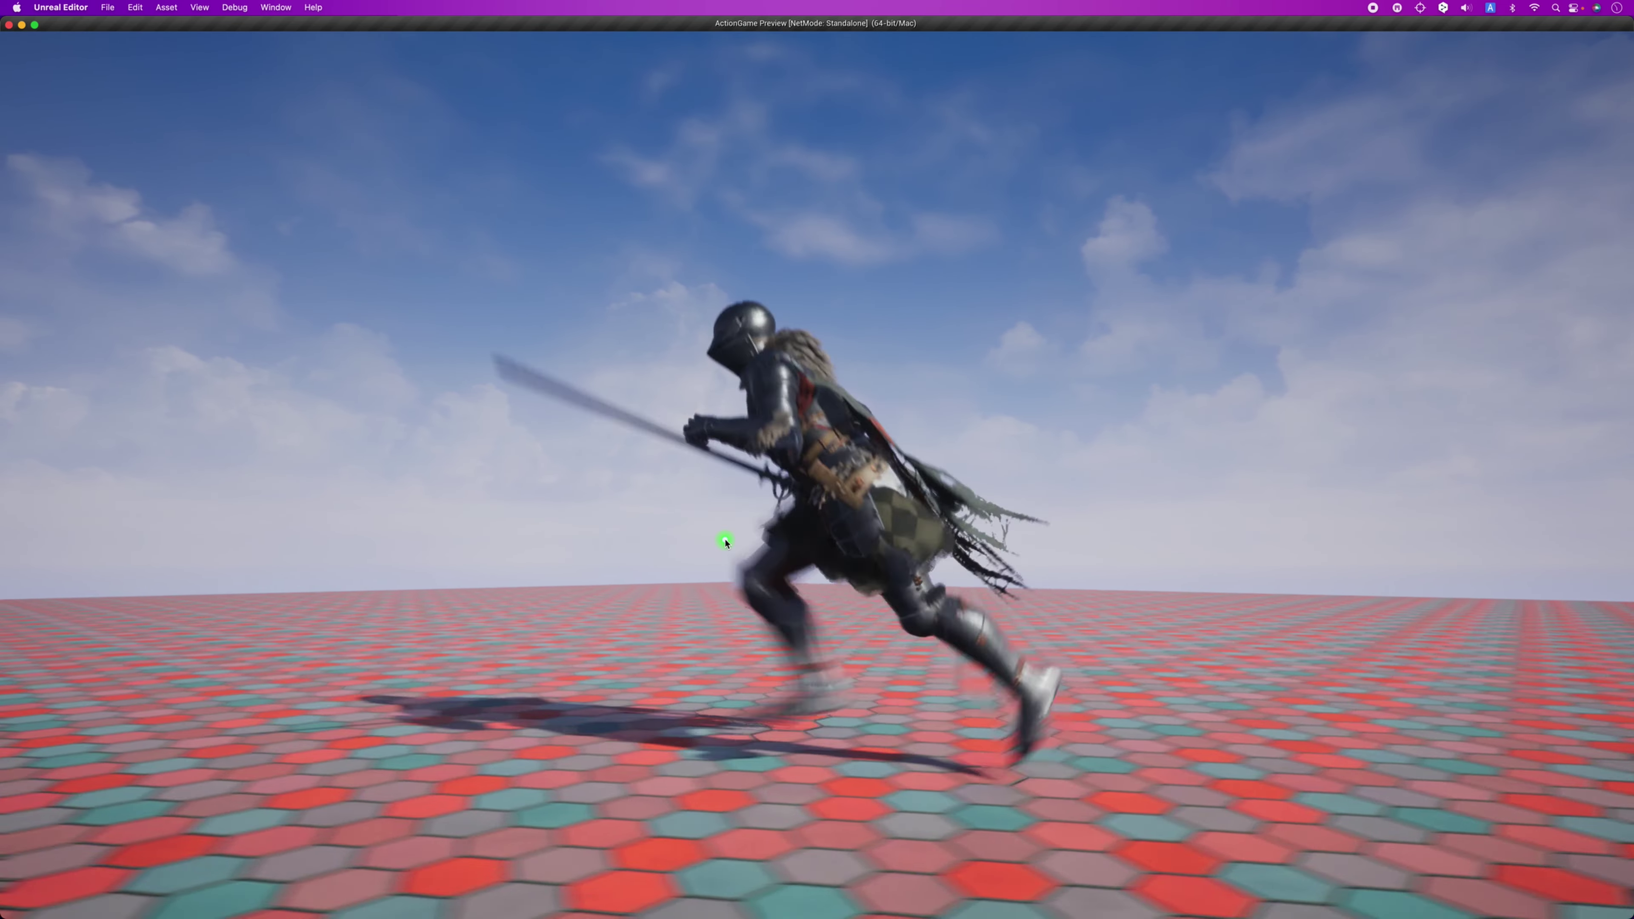
pyautogui.press('a')
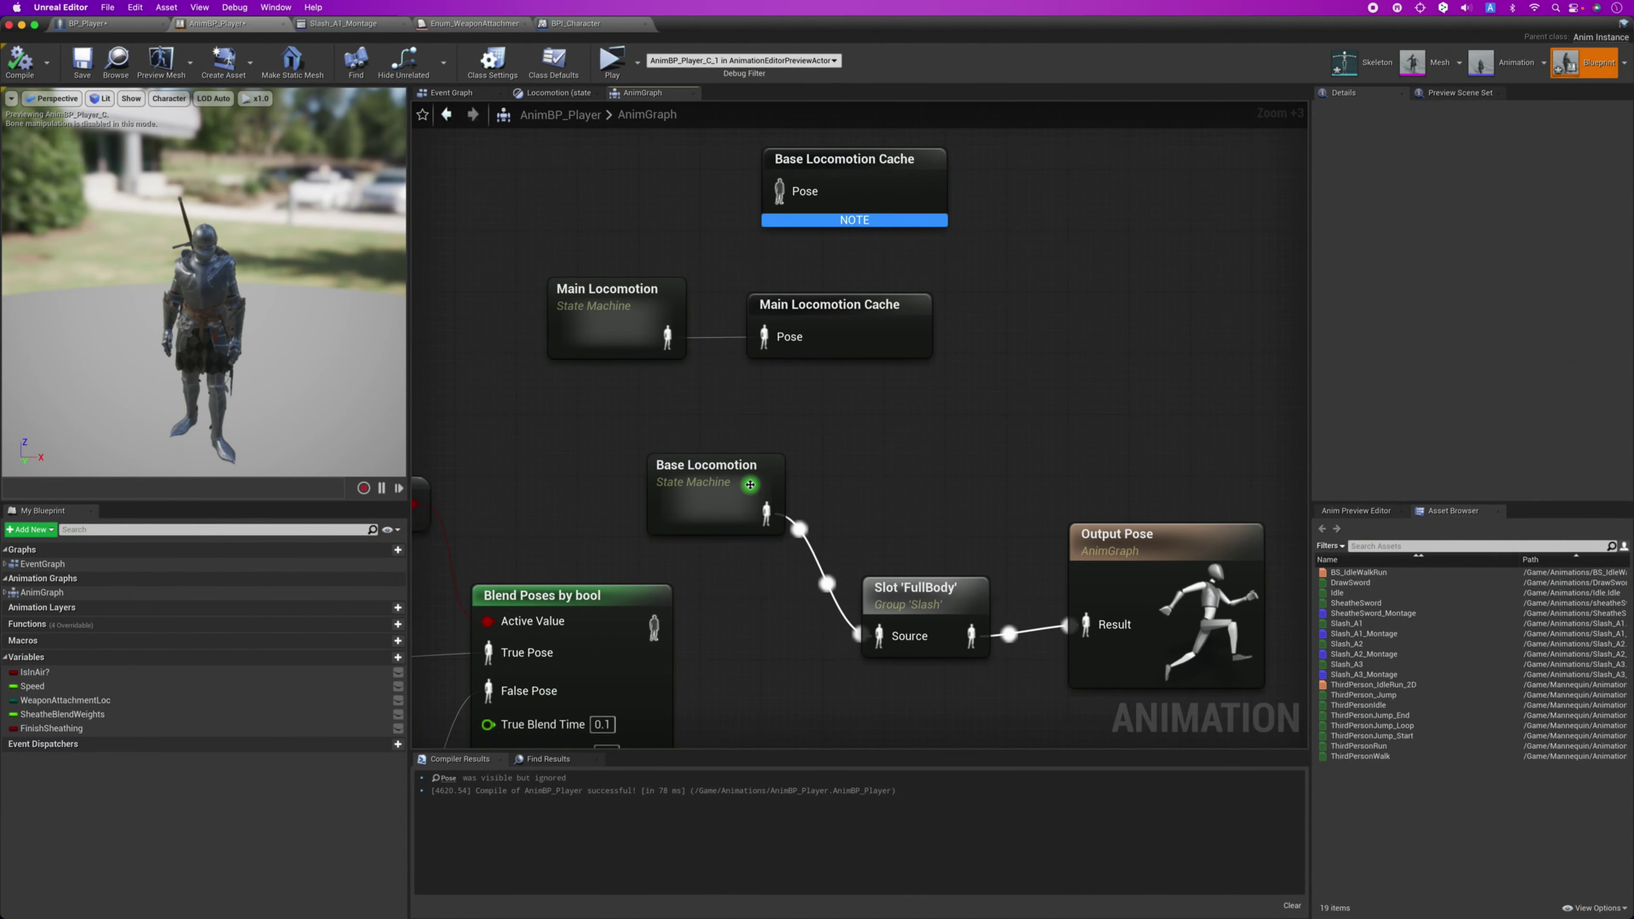
# Disconnect Base Locomotion from the FullBody slot and place it above Main Locomotion.
pyautogui.keyDown('alt'); pyautogui.click(767, 517); pyautogui.keyUp('alt')
pyautogui.moveTo(709, 471); pyautogui.dragTo(589, 157)
pyautogui.moveTo(711, 225); pyautogui.dragTo(766, 373, button='right')
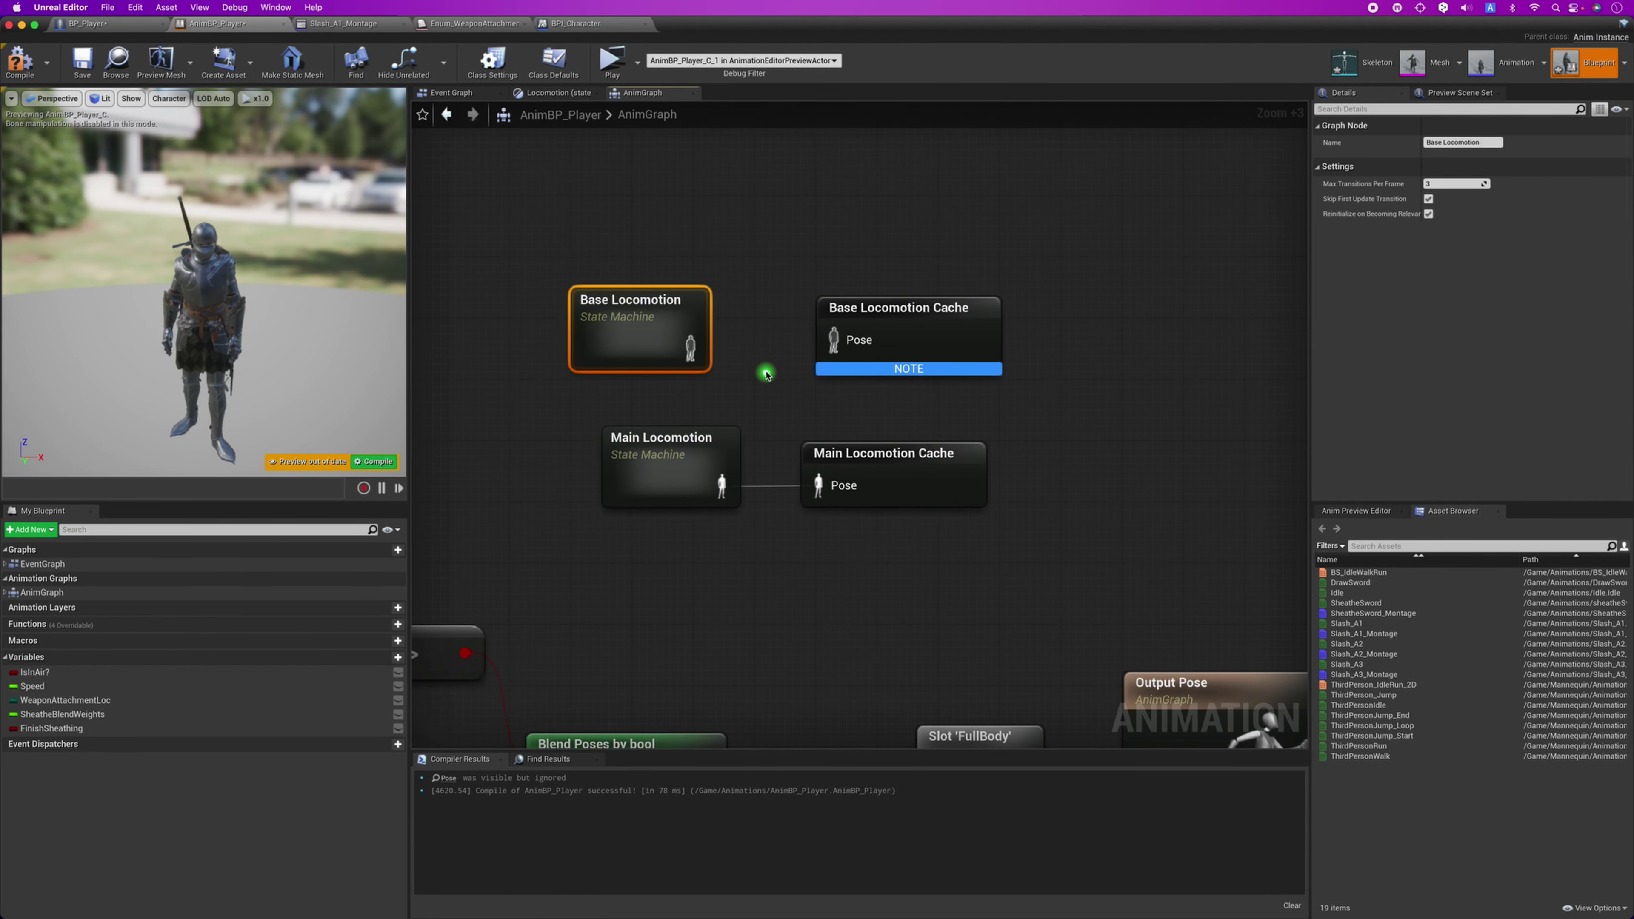
pyautogui.scroll(4, 765, 373)
# Add a saved cached pose, remove the extra one, and wire Base Locomotion into Base Locomotion Cache.
pyautogui.moveTo(661, 350); pyautogui.dragTo(765, 299)
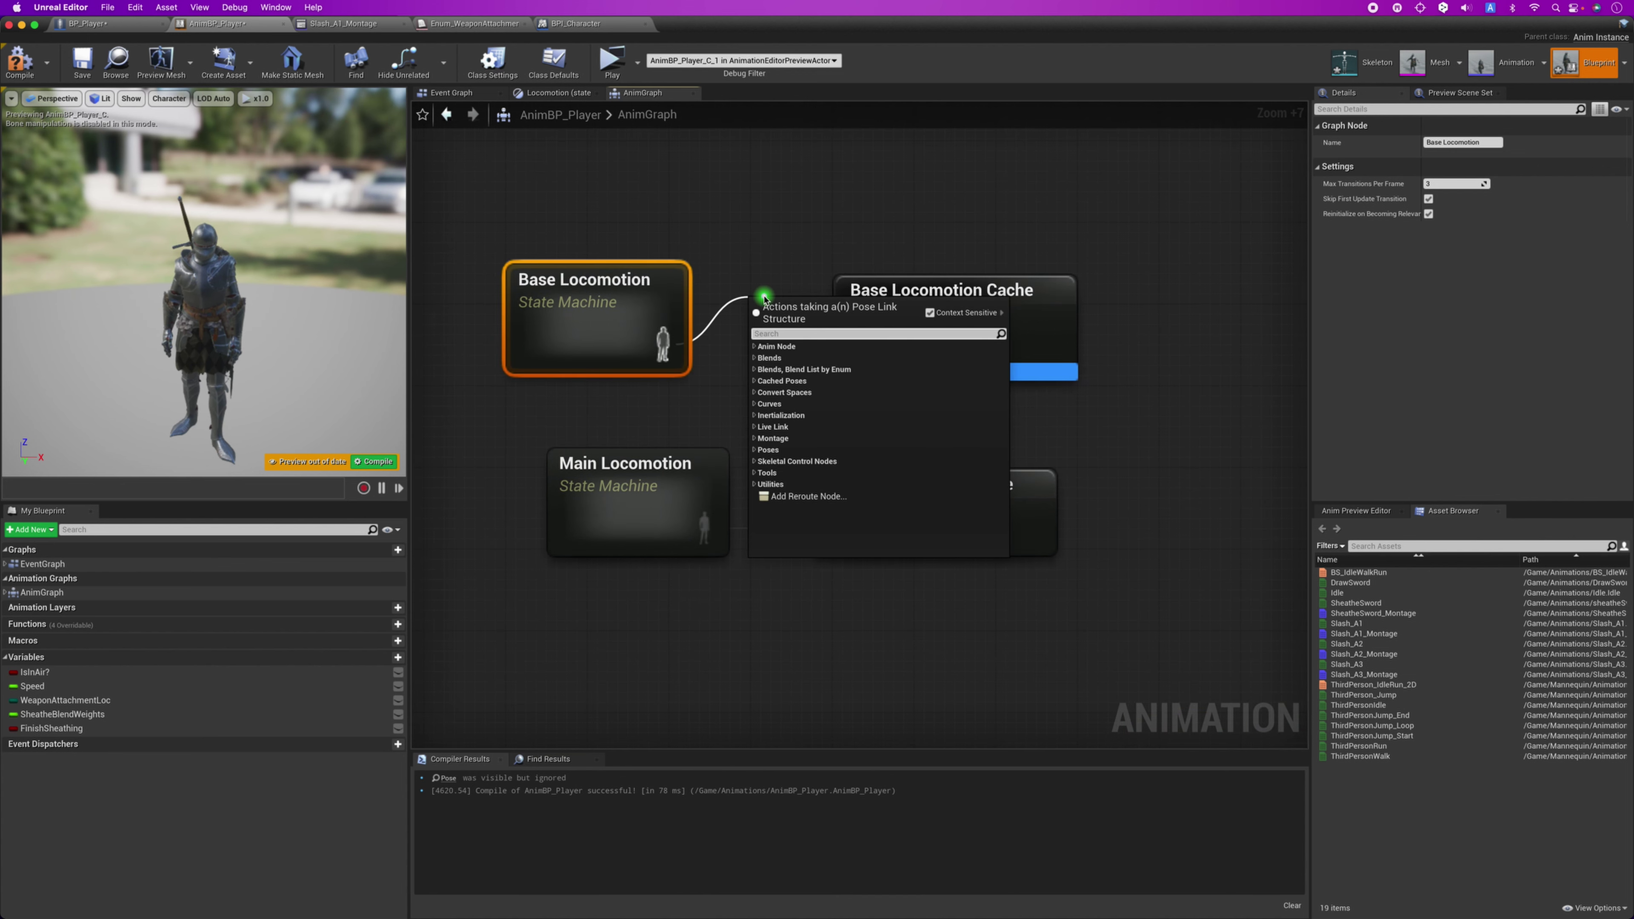
pyautogui.write('save')
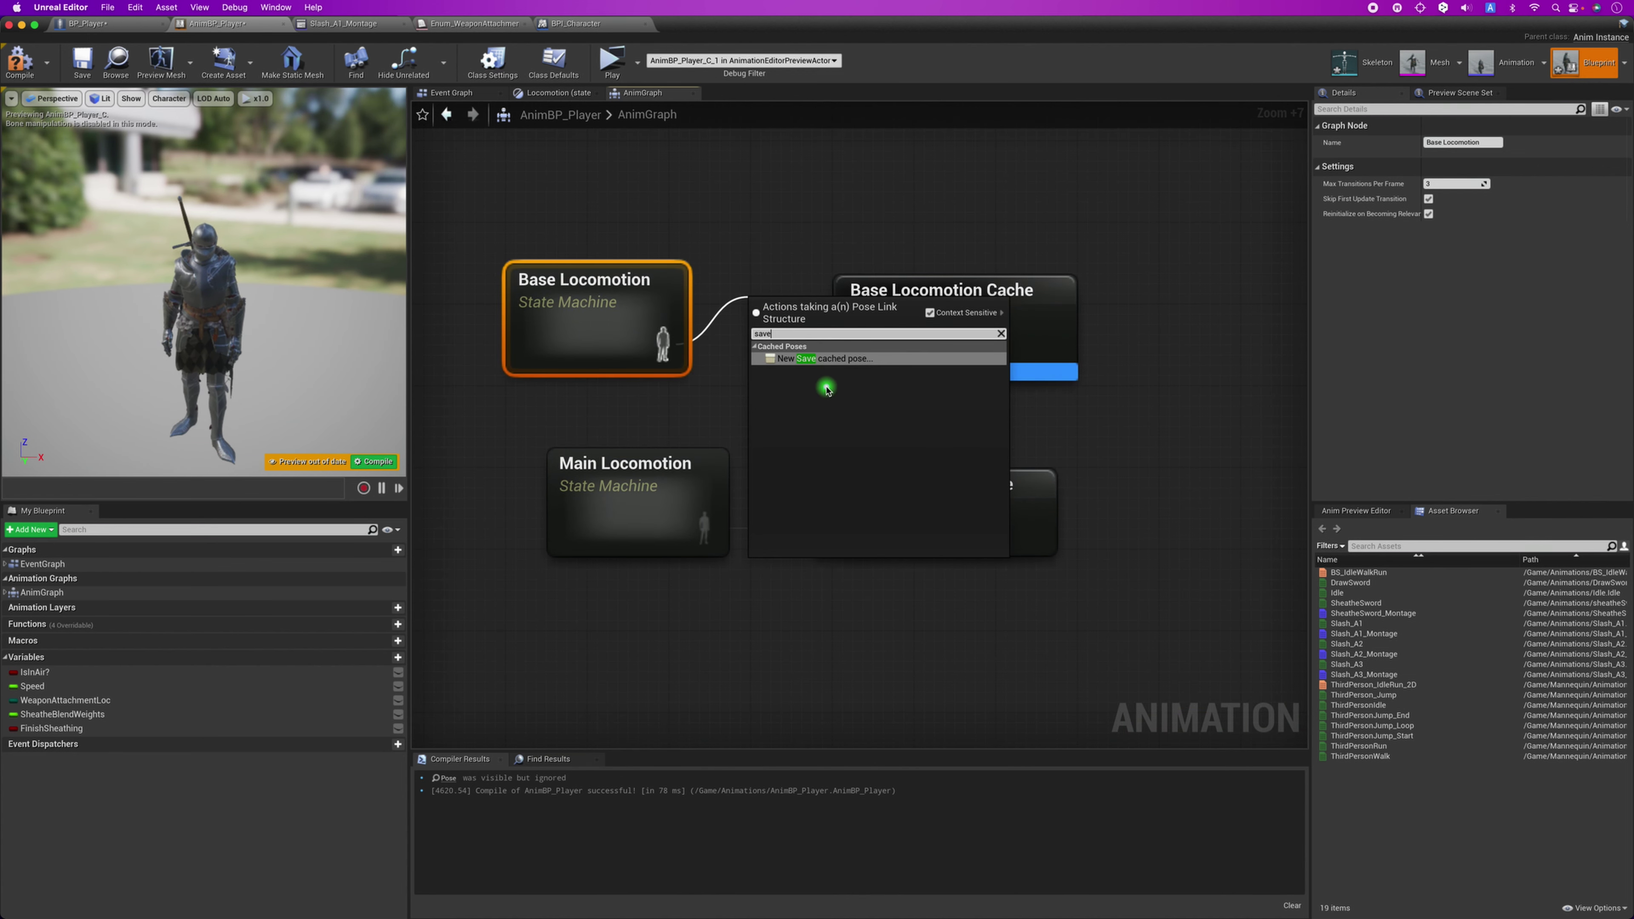
pyautogui.click(891, 365)
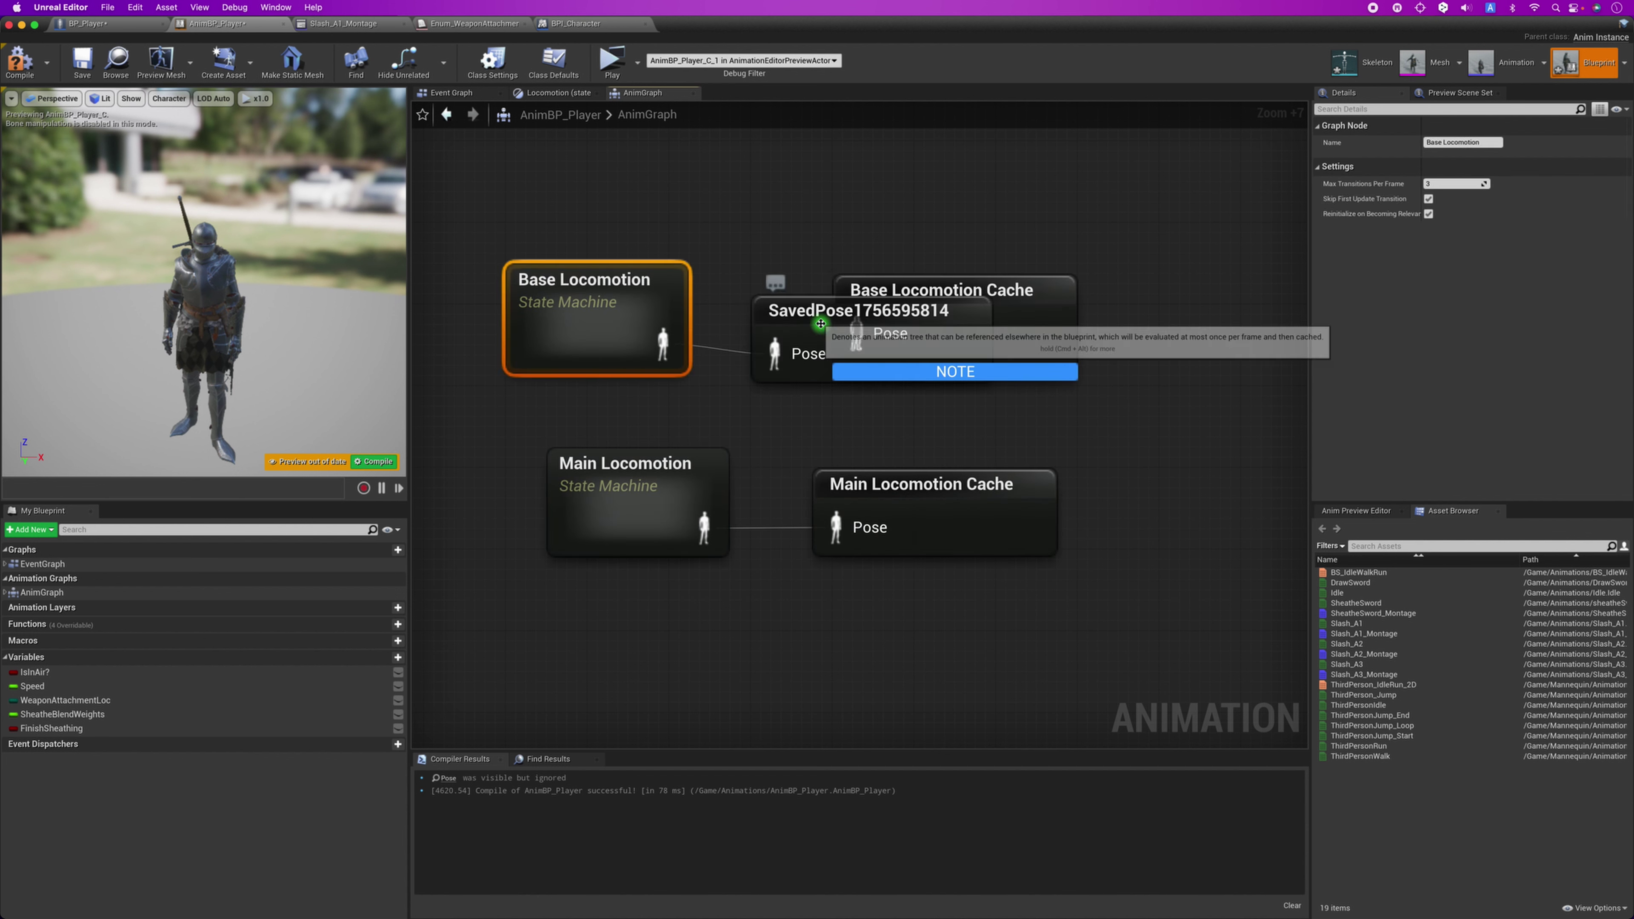
pyautogui.moveTo(766, 324); pyautogui.dragTo(765, 186)
pyautogui.doubleClick(765, 186)
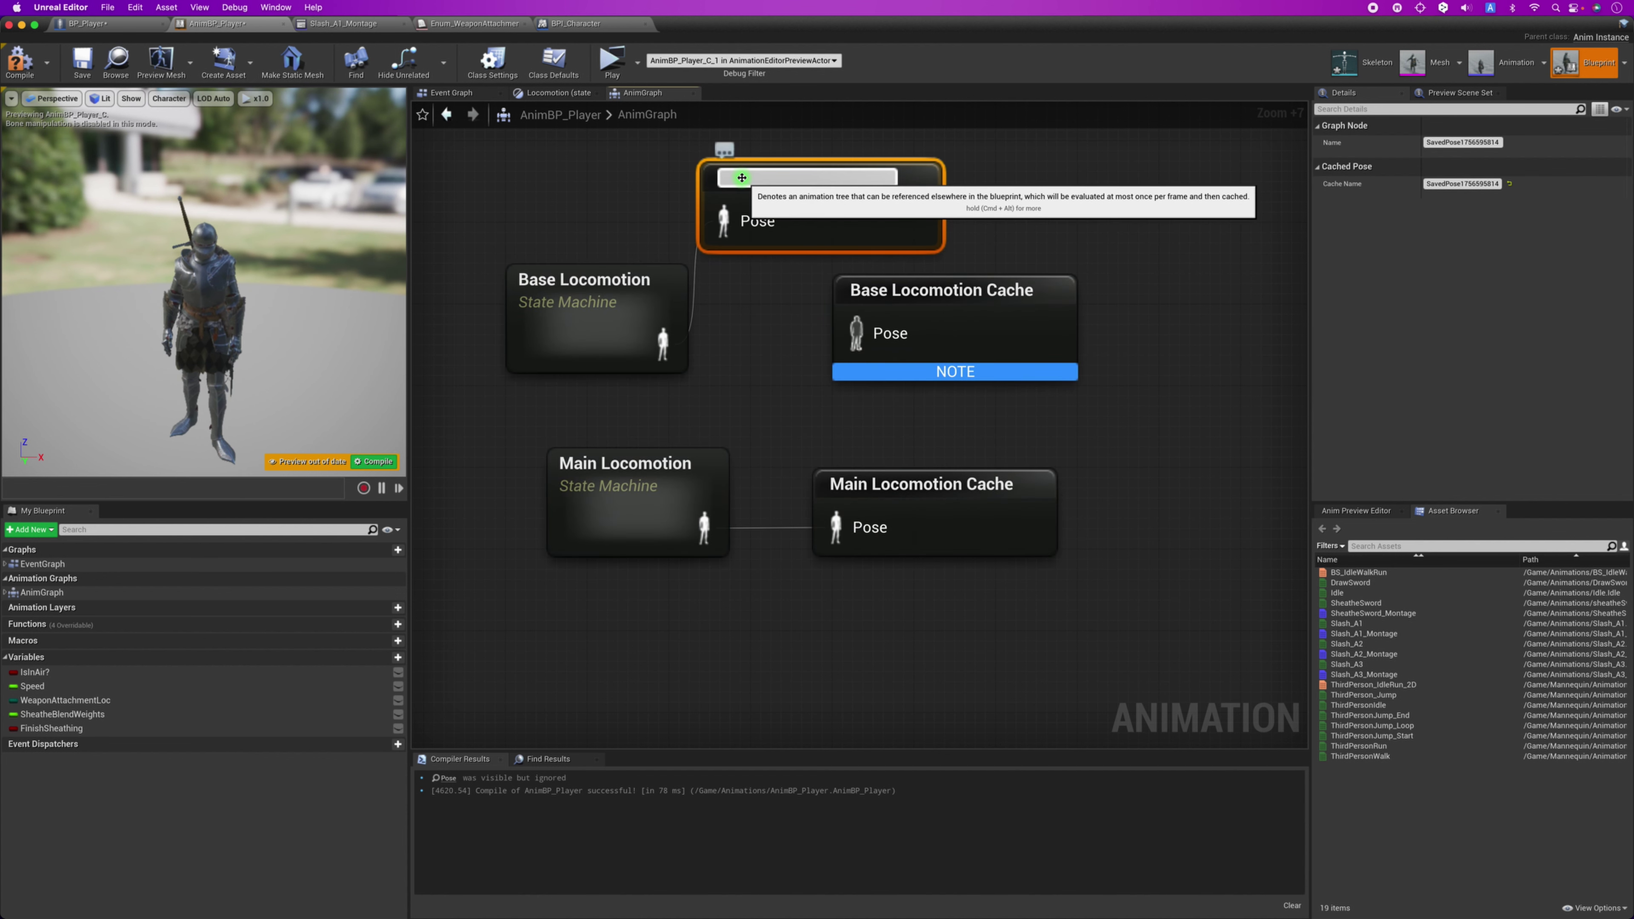
pyautogui.click(740, 179)
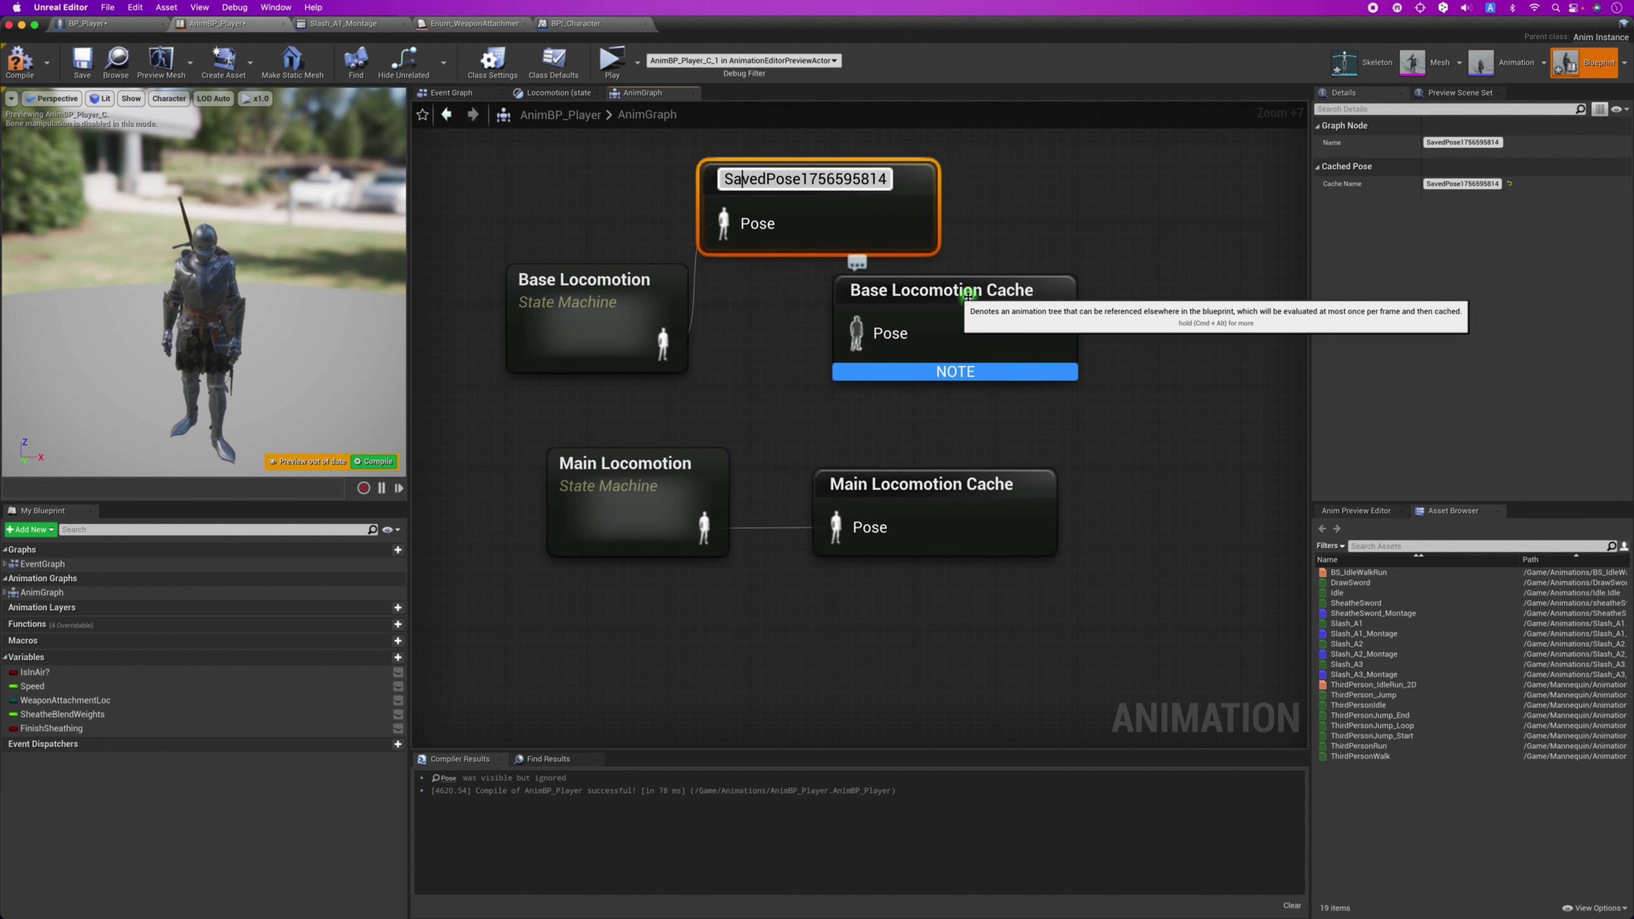
pyautogui.press('Return')
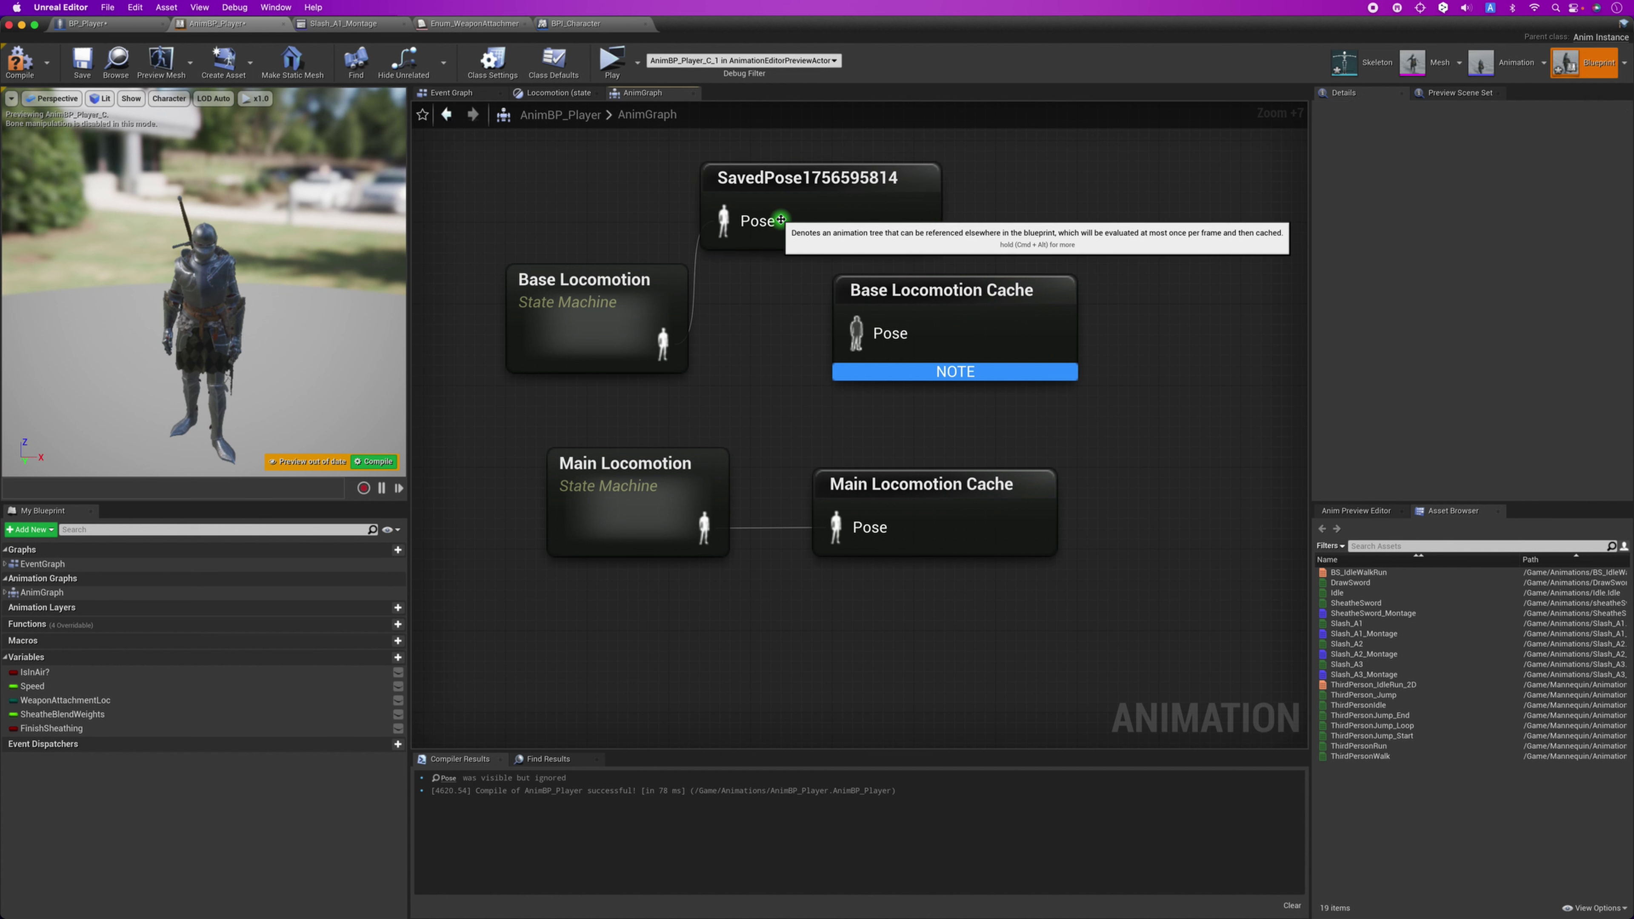
pyautogui.press('Delete')
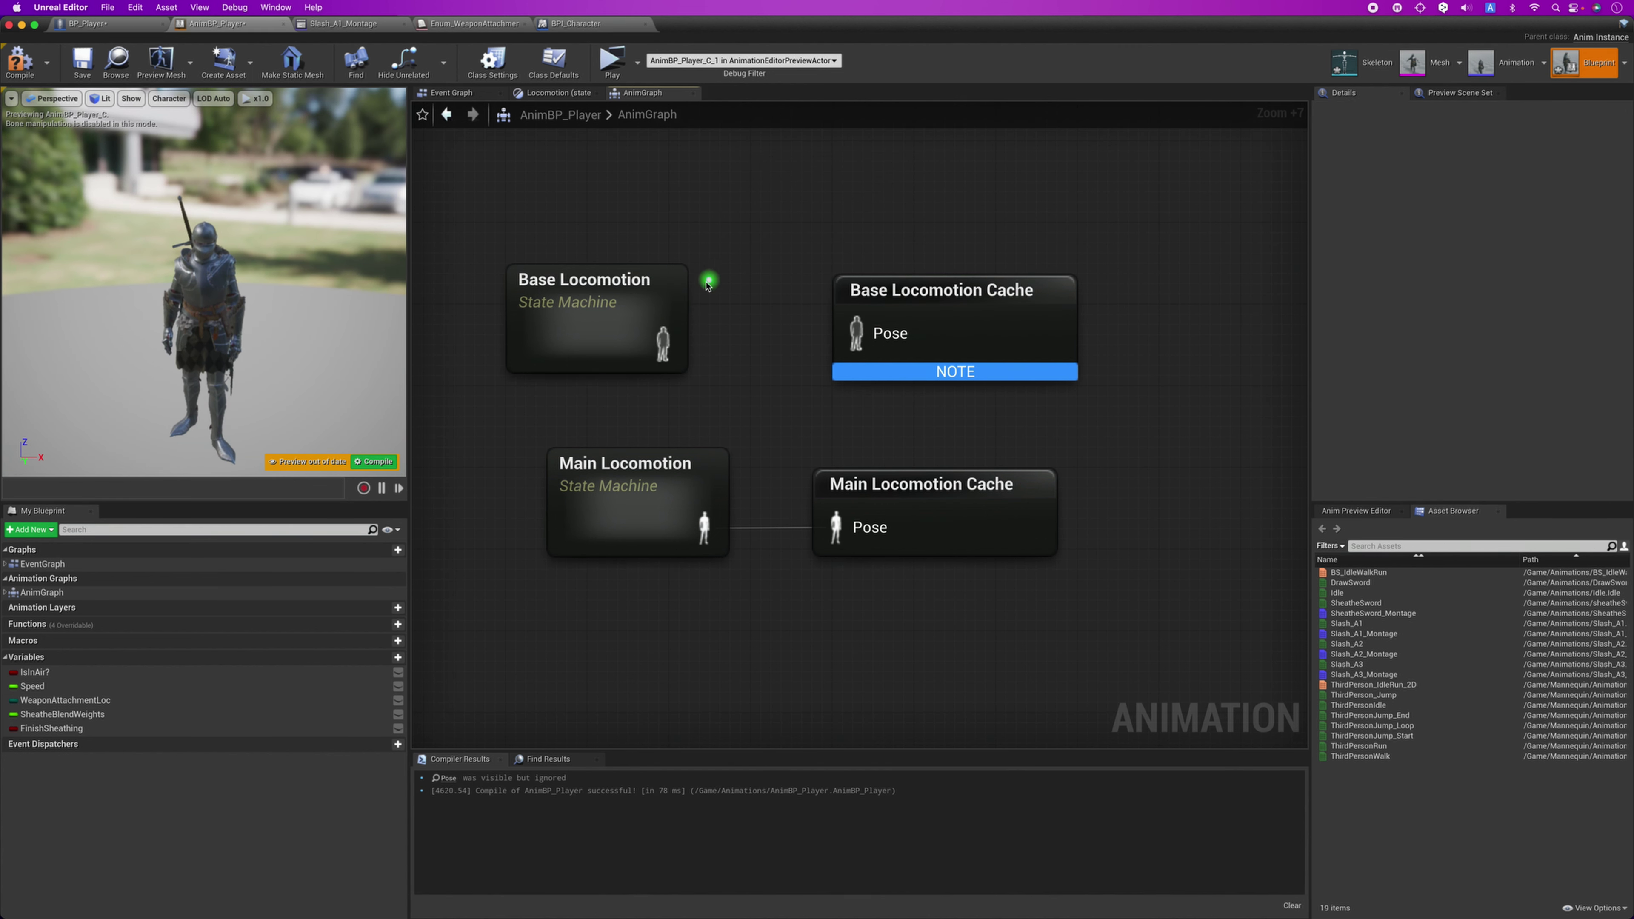
pyautogui.moveTo(667, 345); pyautogui.dragTo(856, 333)
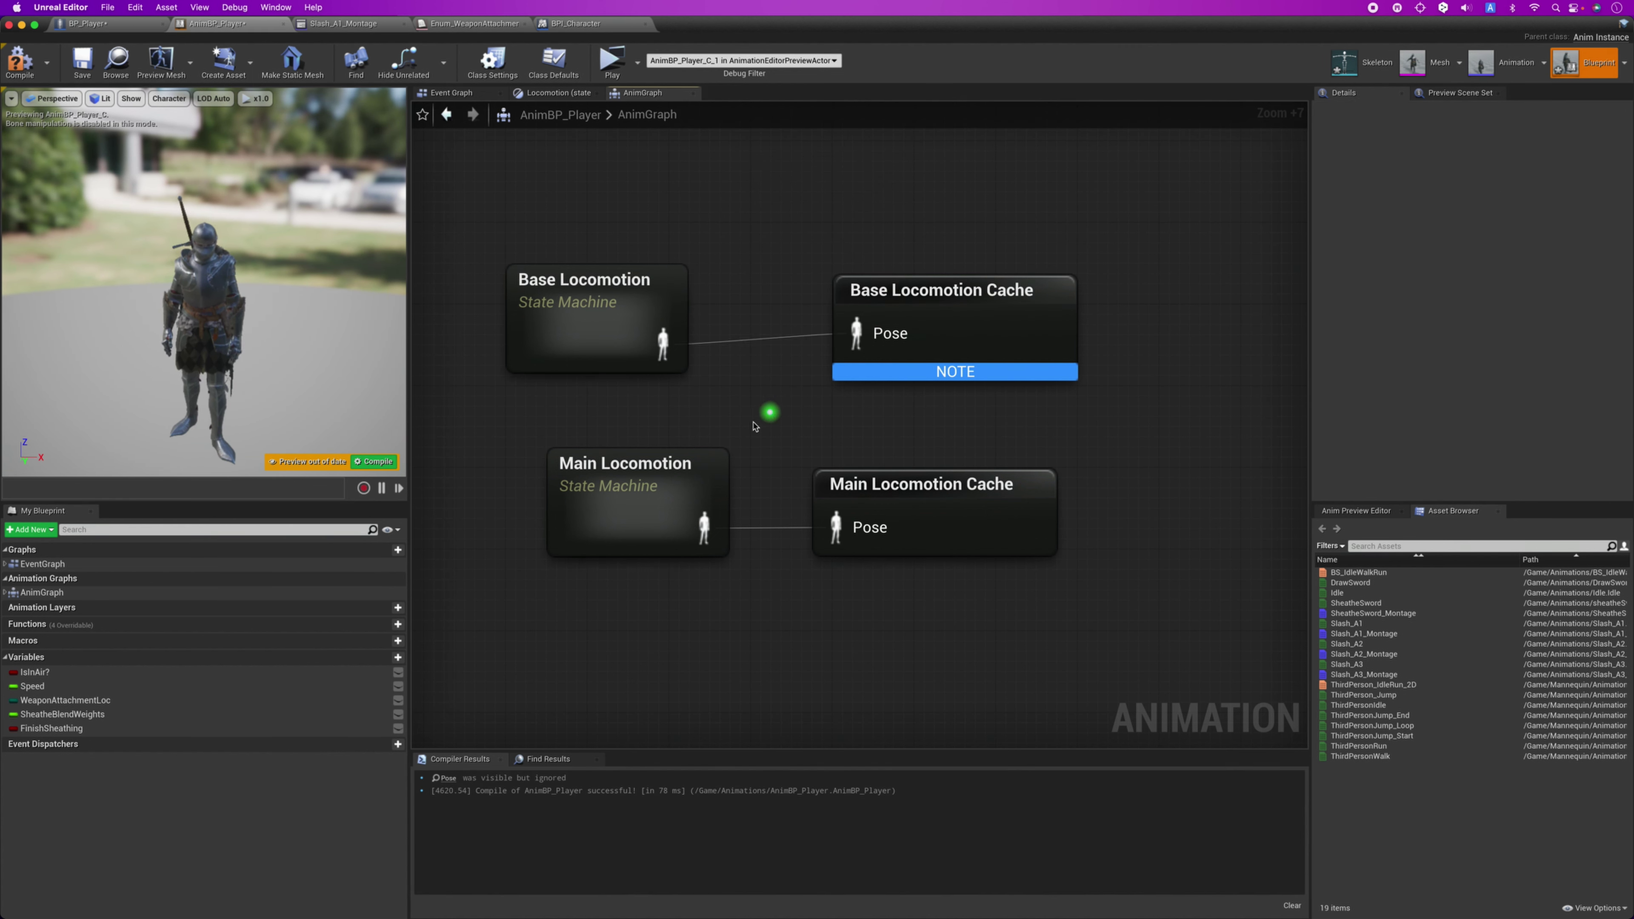
# Briefly add a state machine node, undo it, and open Main Locomotion.
pyautogui.moveTo(610, 544); pyautogui.dragTo(612, 625)
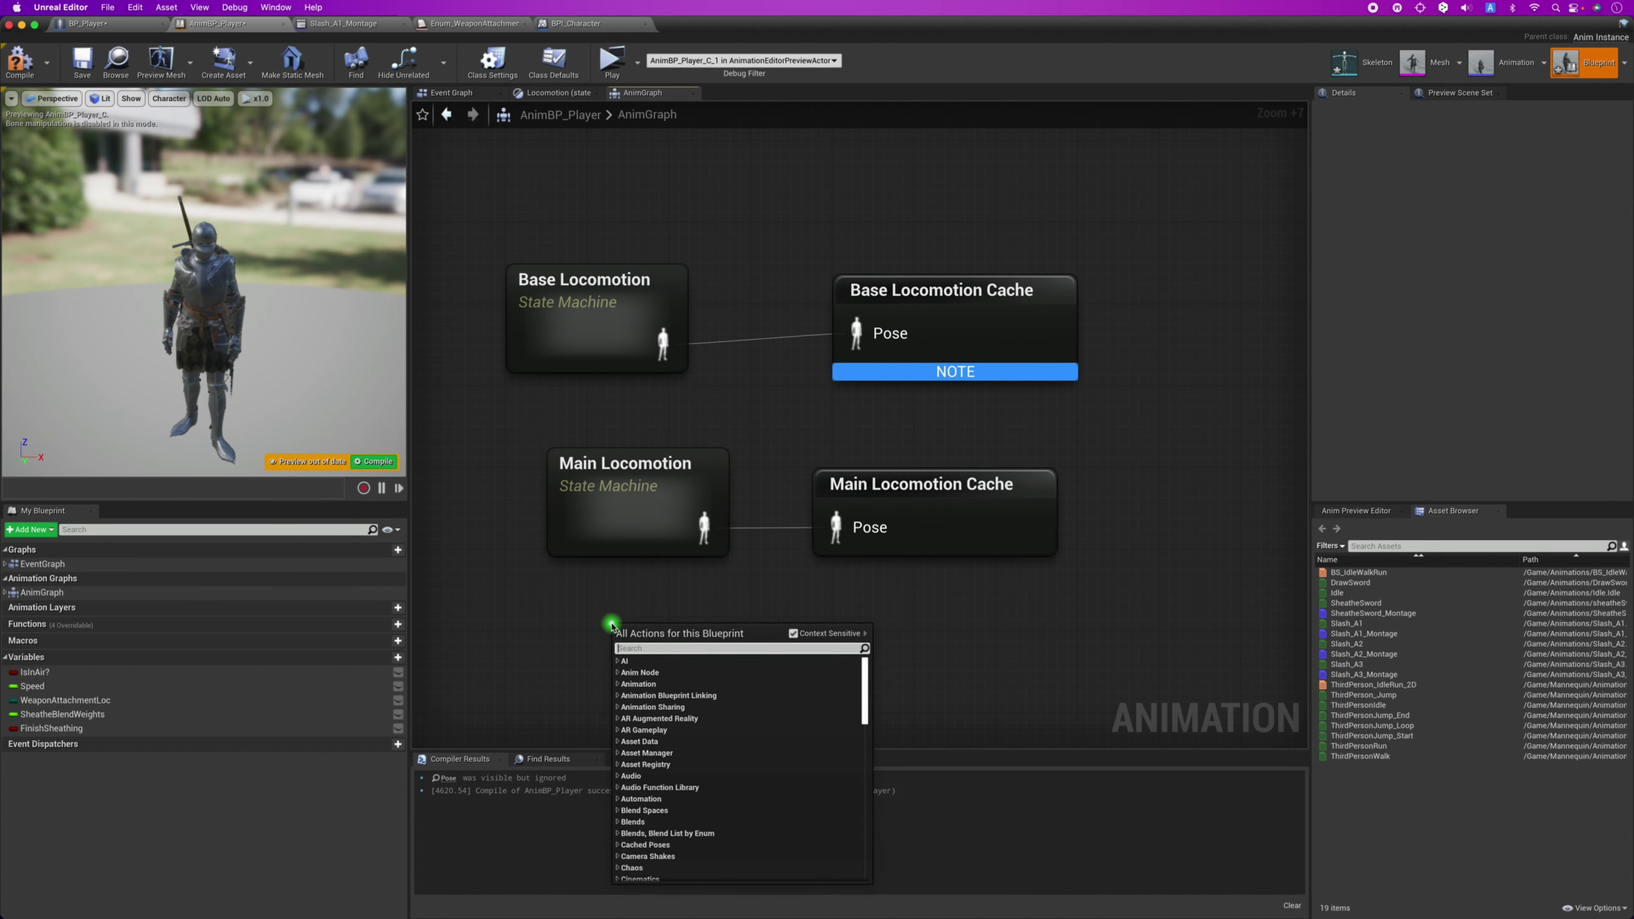
pyautogui.write('state')
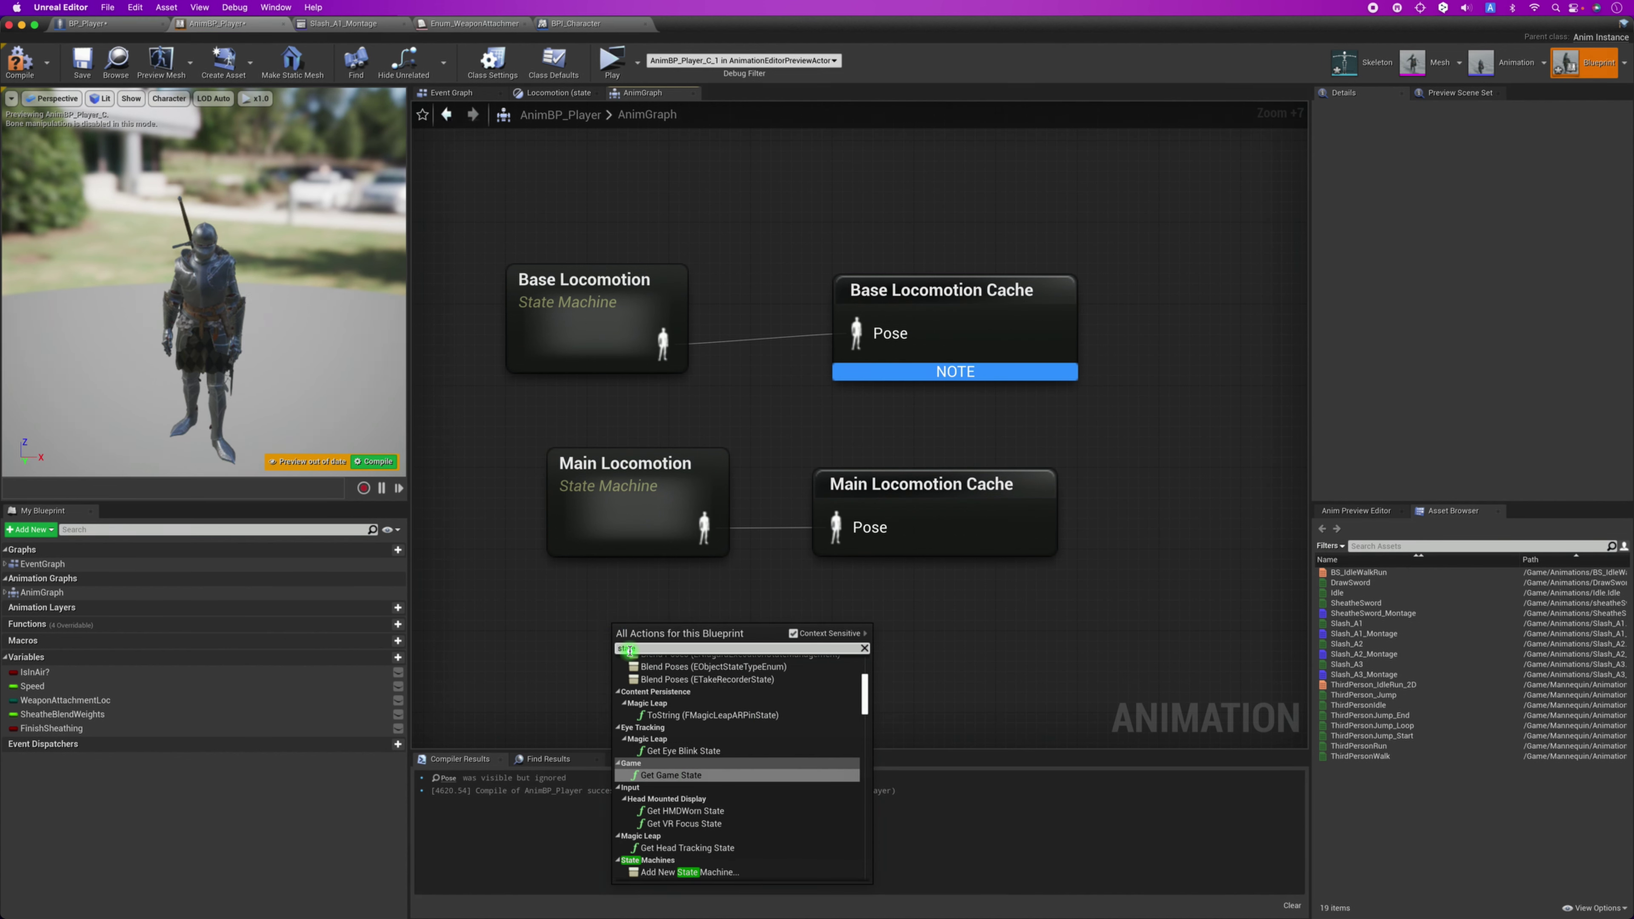
pyautogui.write(' ma')
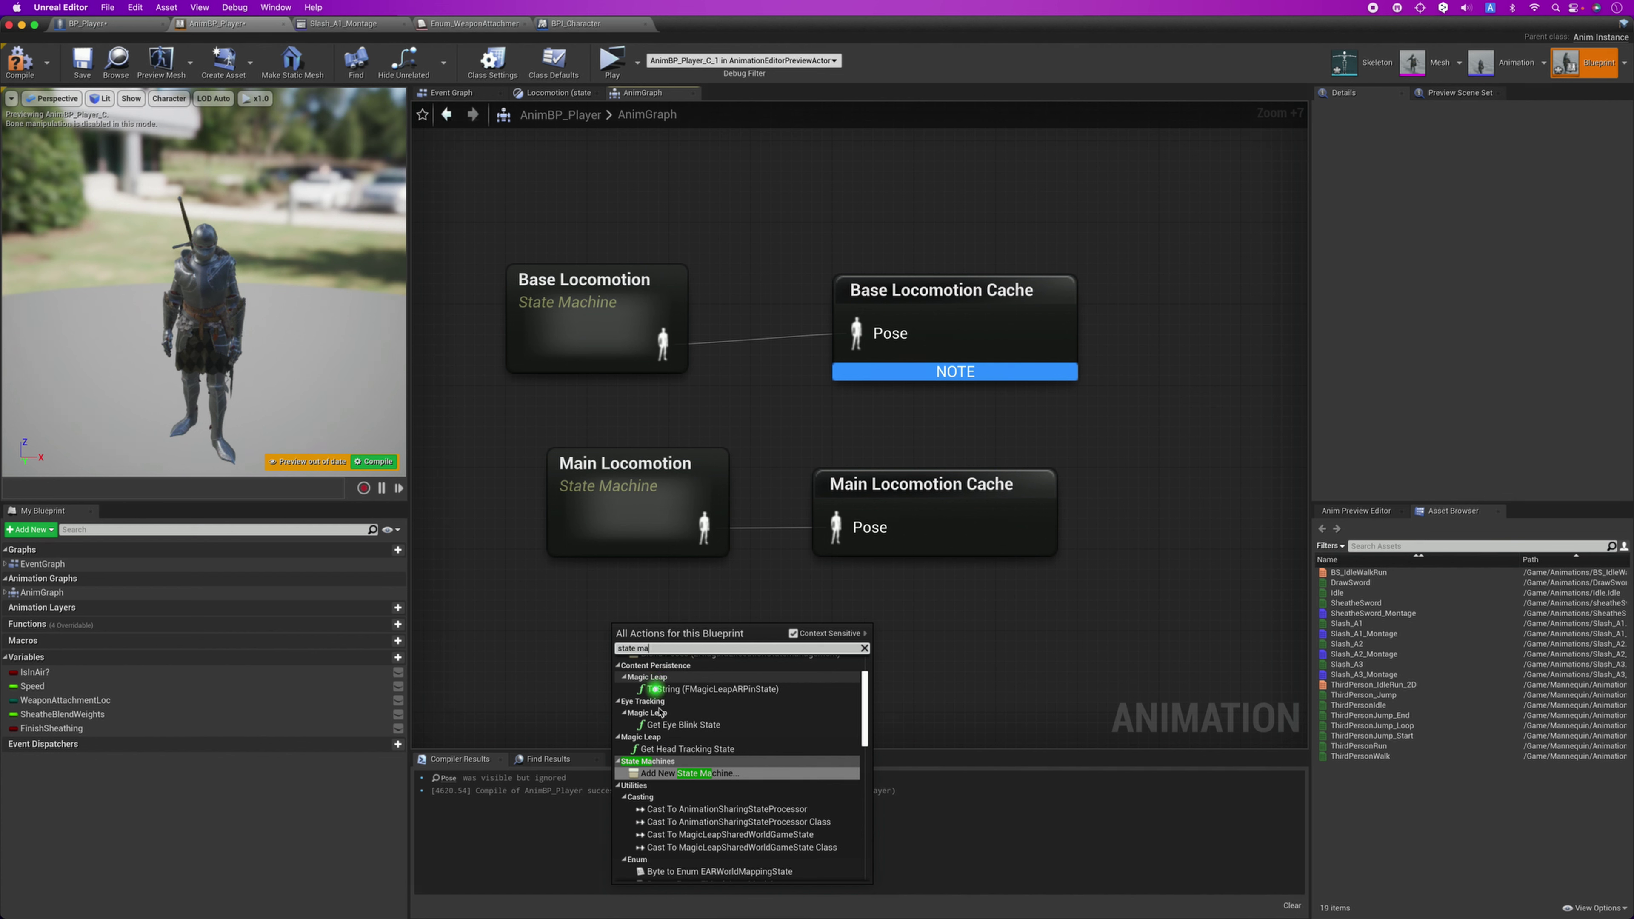
pyautogui.click(673, 774)
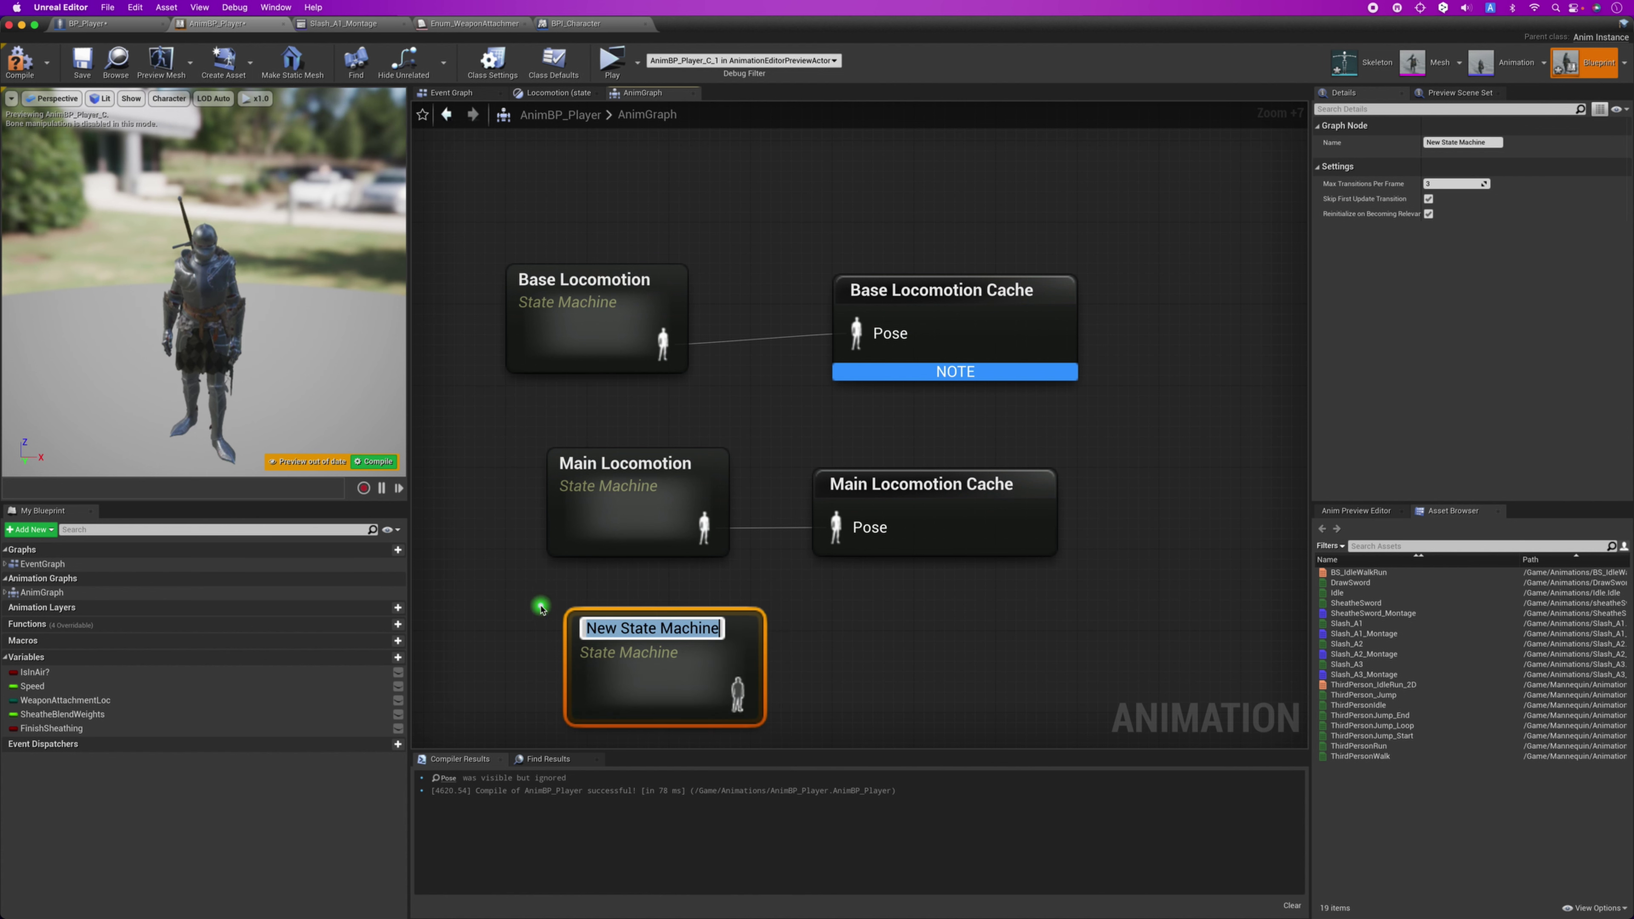
pyautogui.press('super+z')
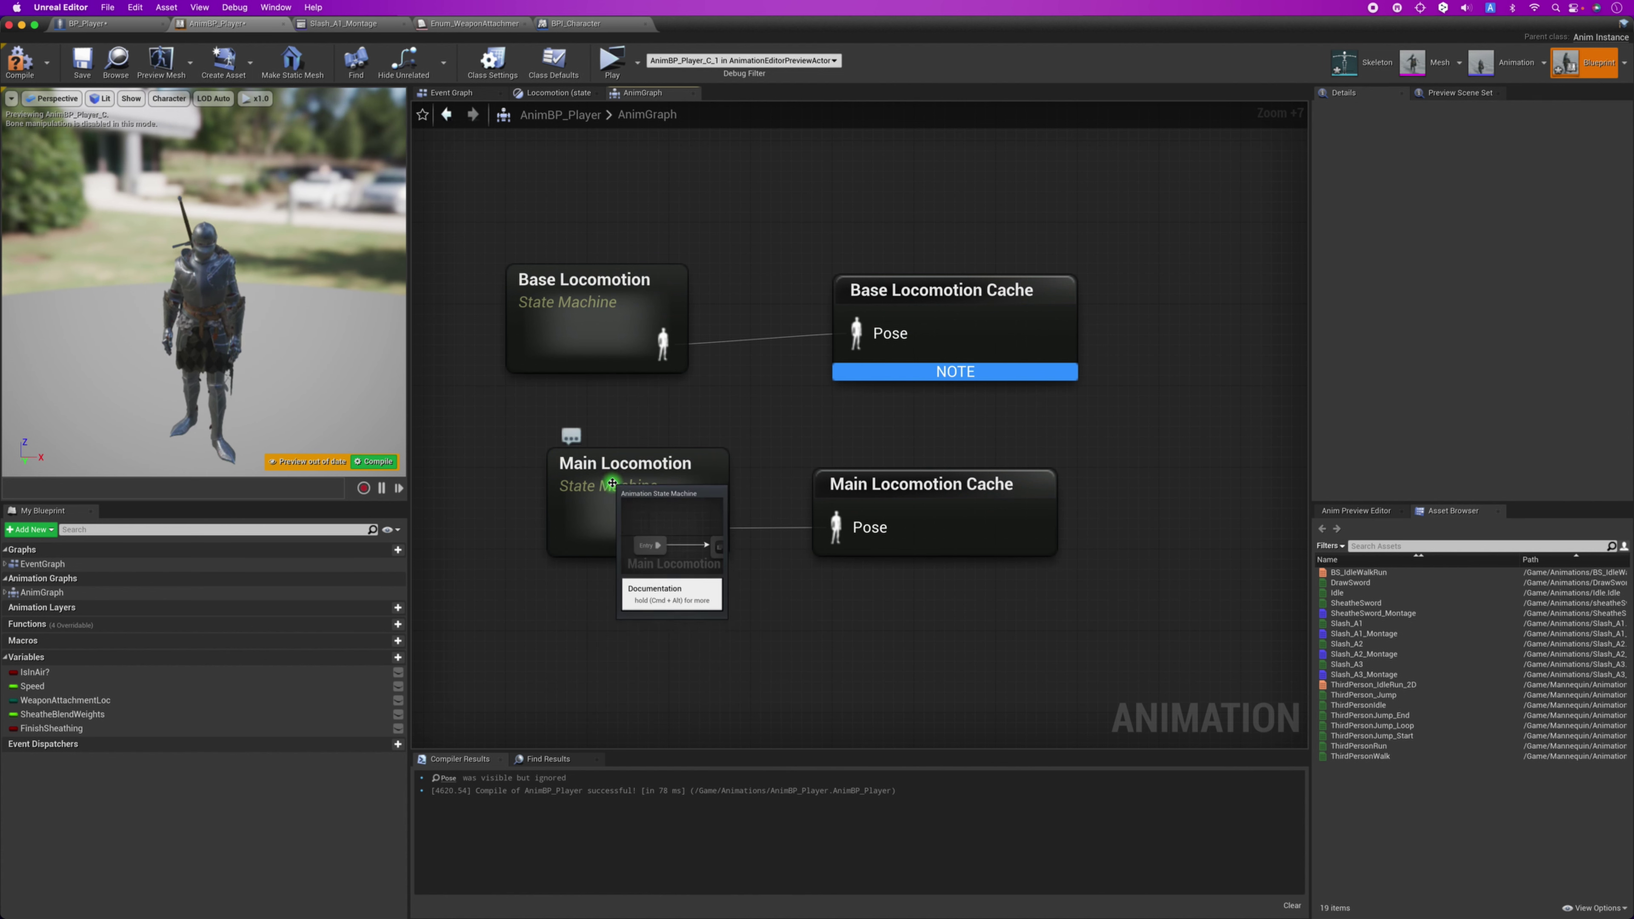
pyautogui.doubleClick(615, 502)
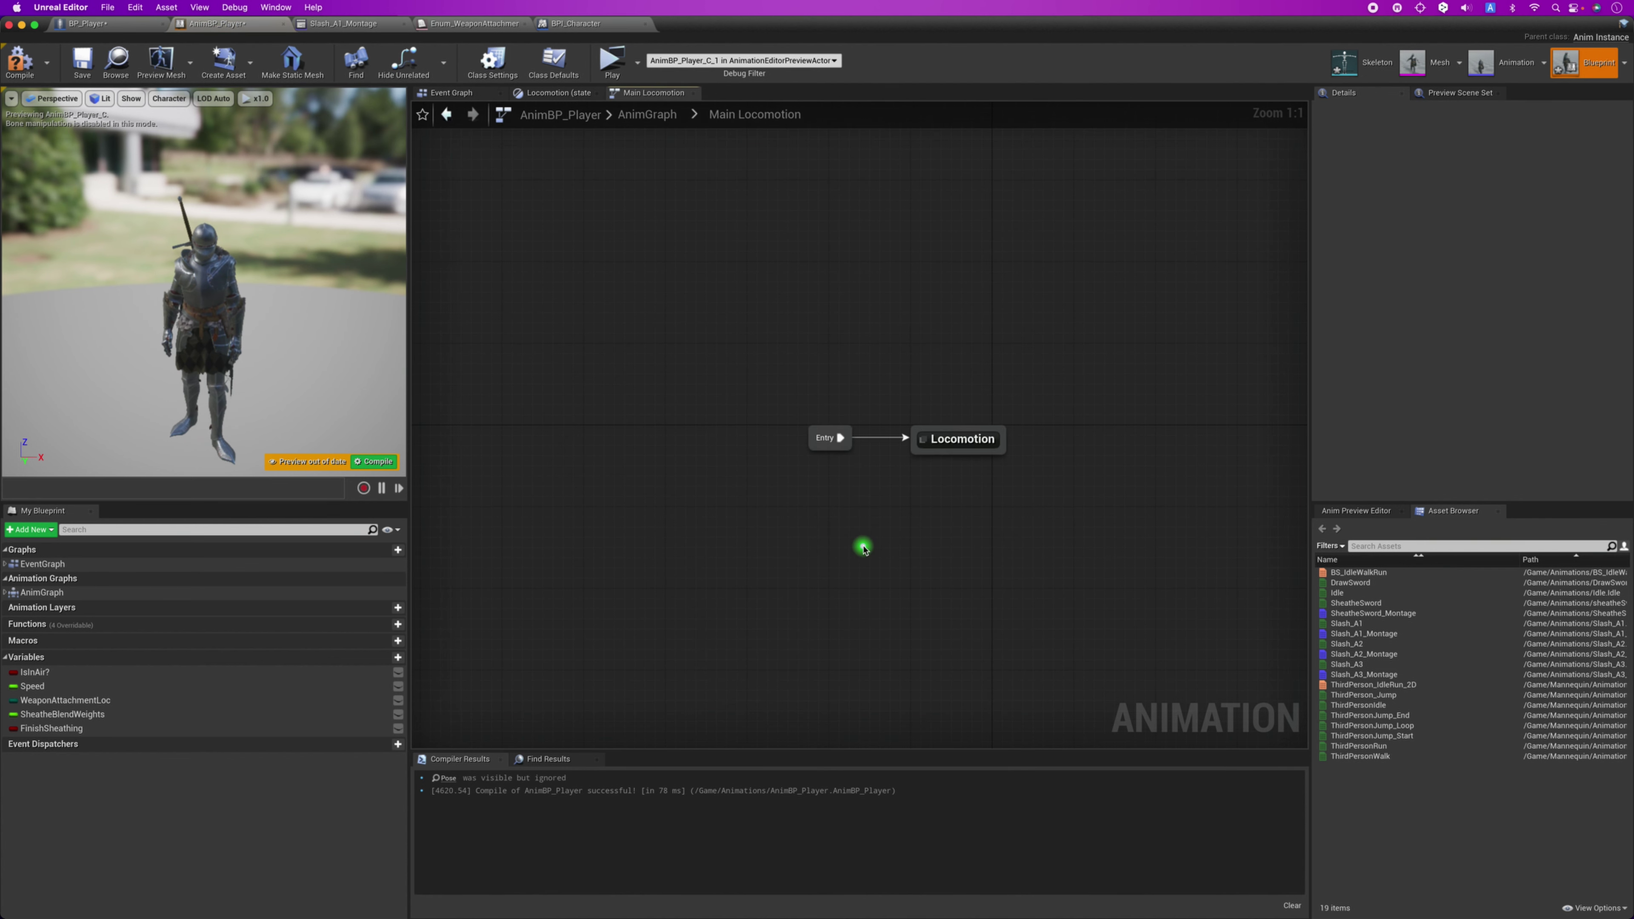
# Add a trial state in Main Locomotion and delete it again.
pyautogui.moveTo(943, 525); pyautogui.dragTo(825, 522, button='right')
pyautogui.scroll(7, 825, 518)
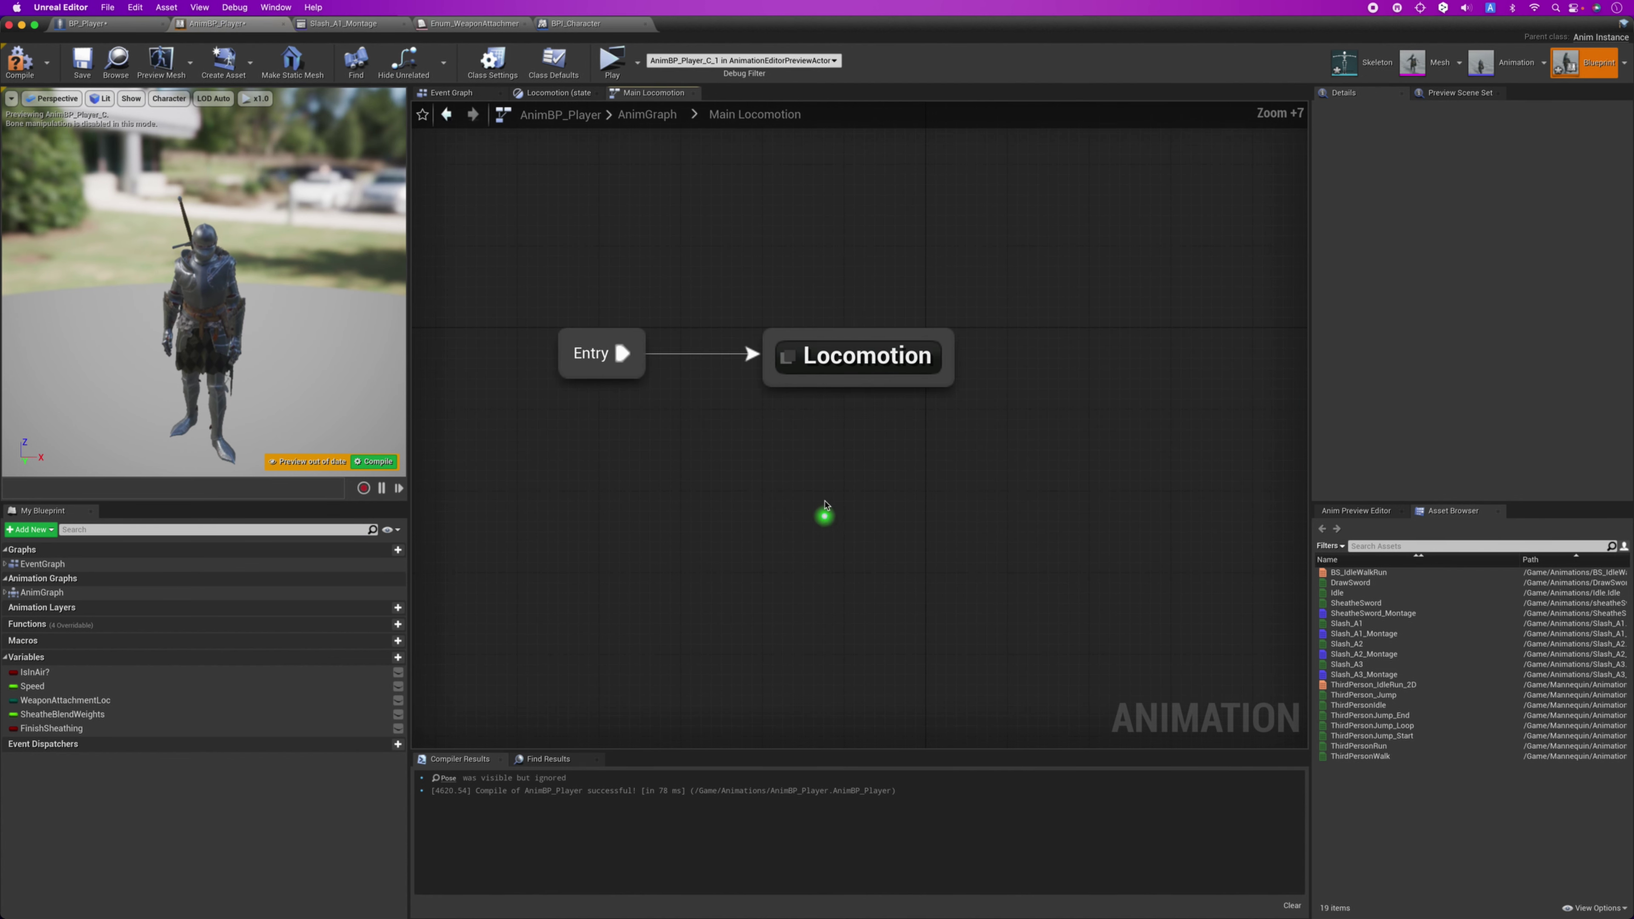
pyautogui.rightClick(803, 469)
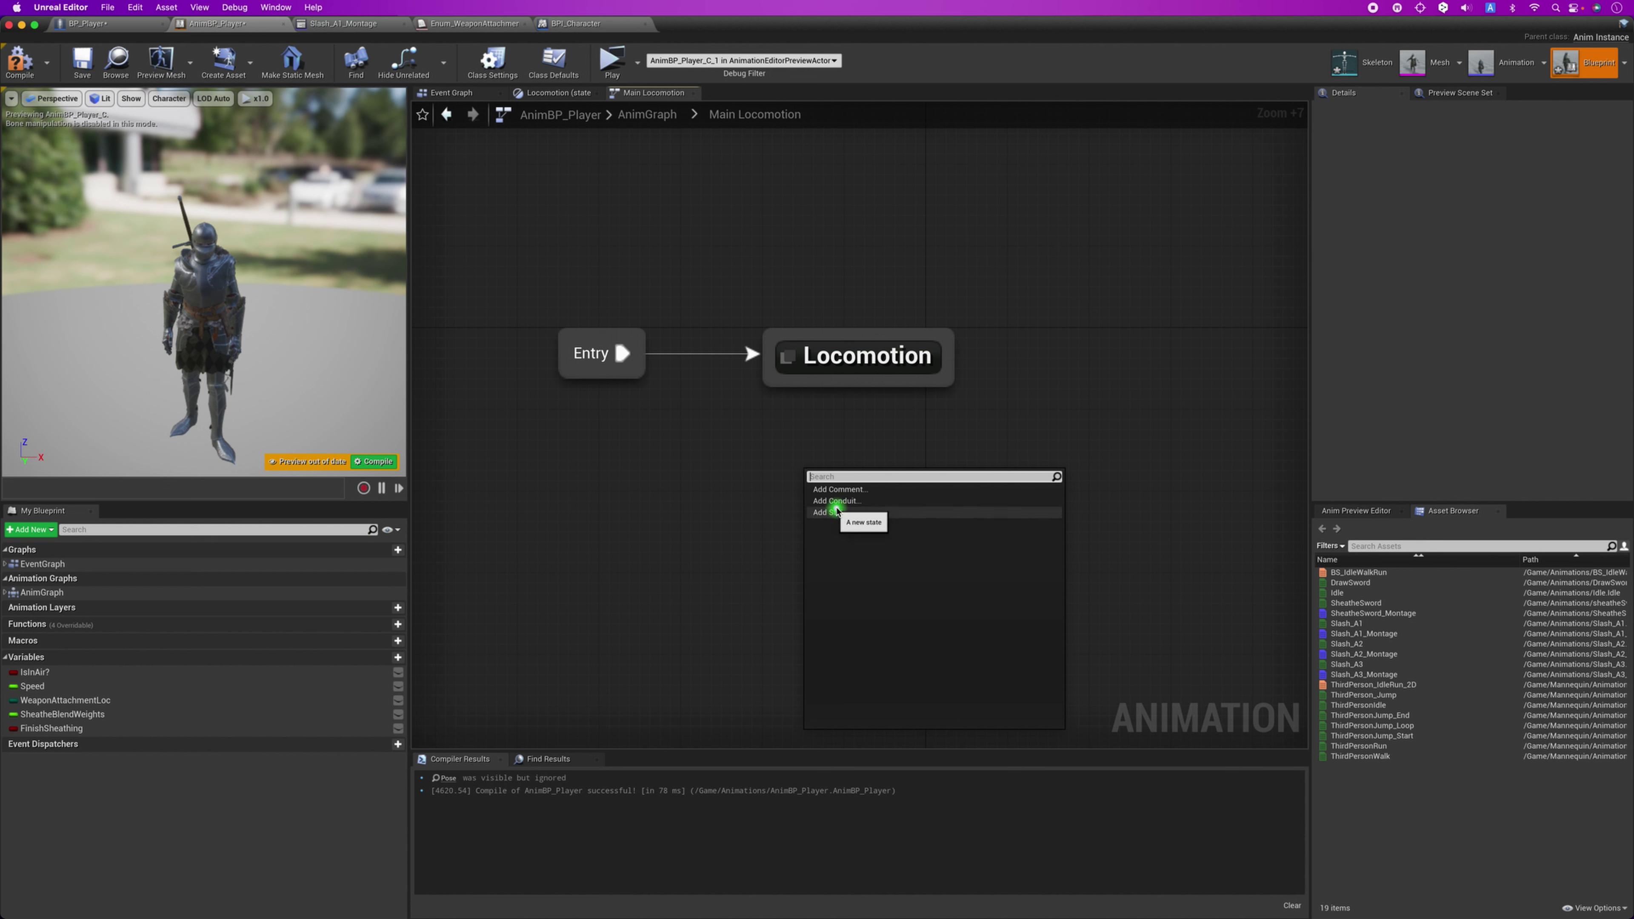
pyautogui.click(836, 514)
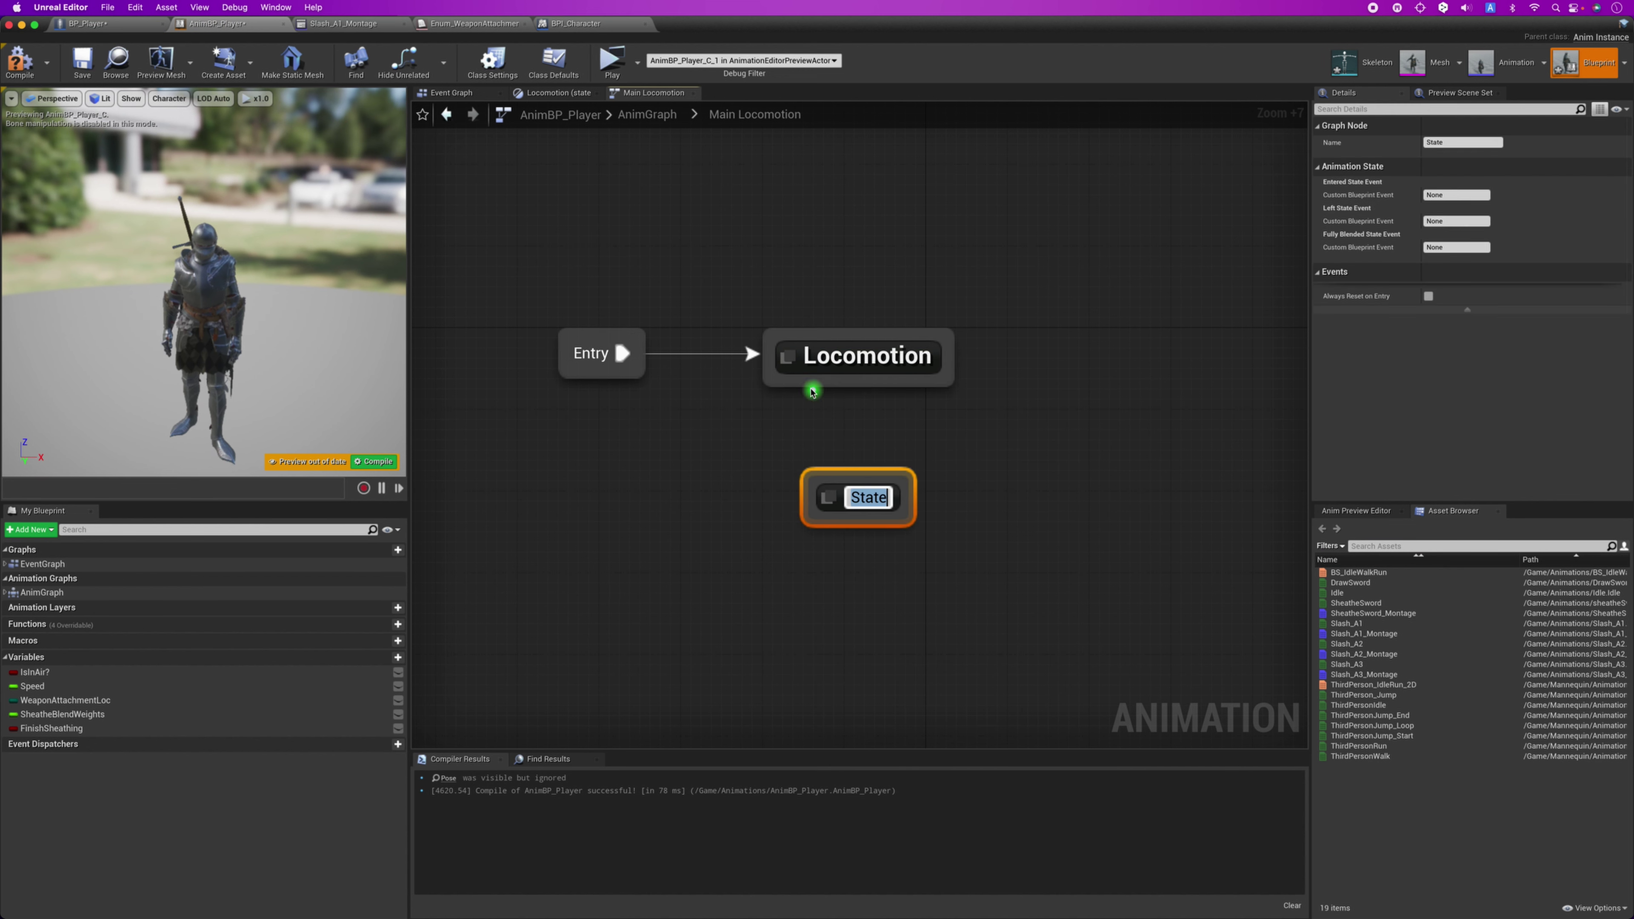
pyautogui.press('Delete')
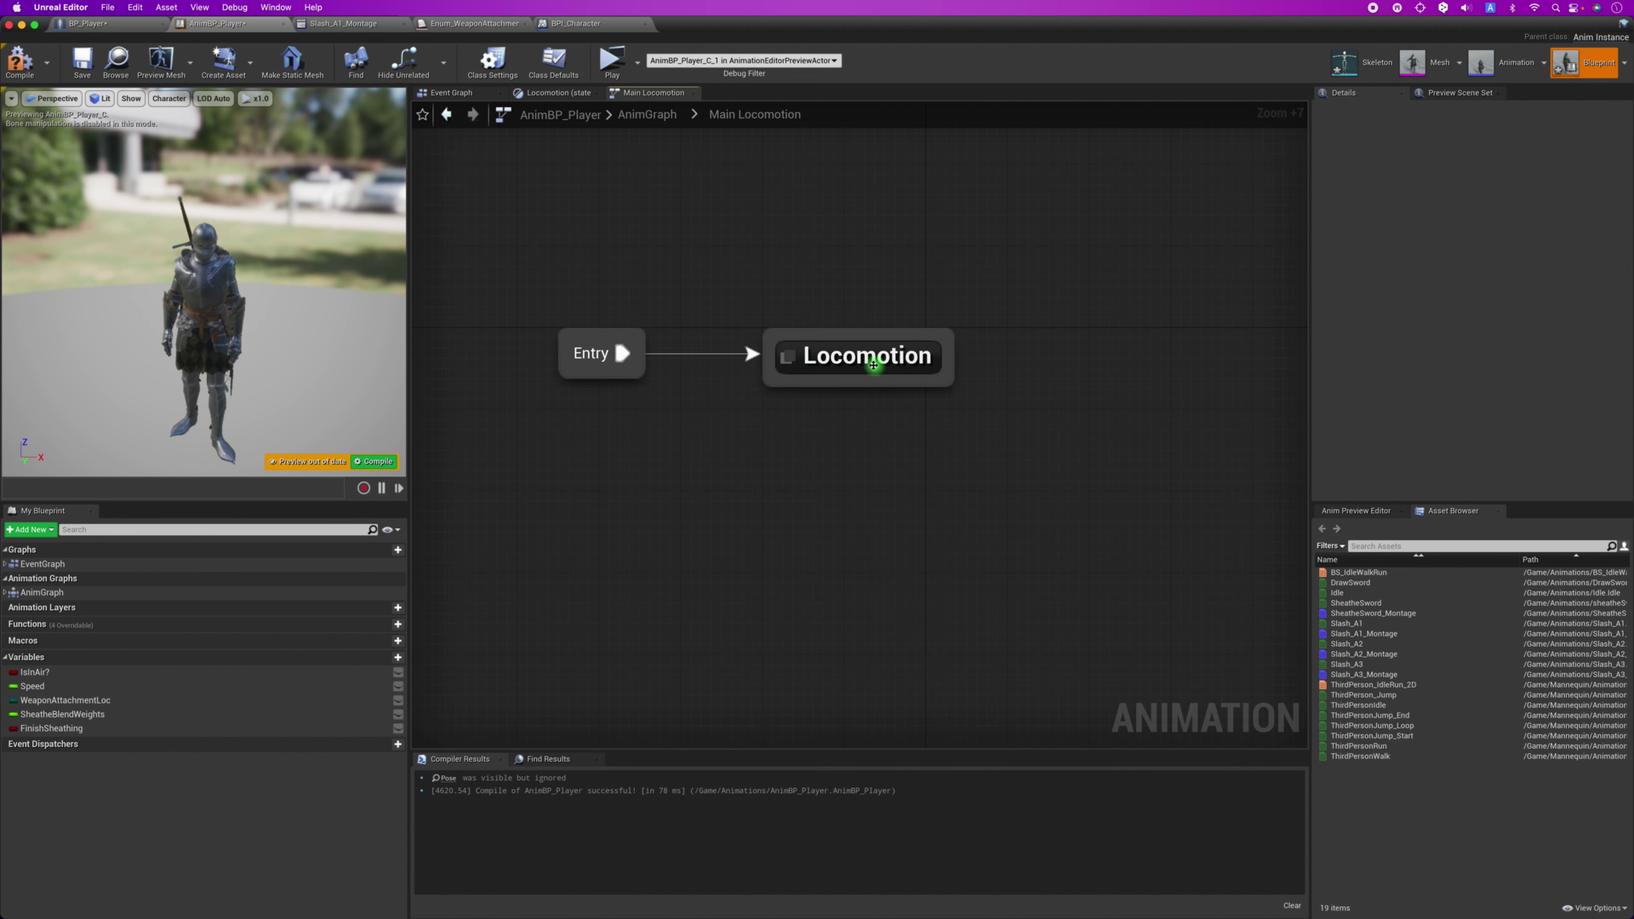
# In the Locomotion state graph, inspect the Weapon Attachment Loc variable and its blend actions.
pyautogui.doubleClick(868, 358)
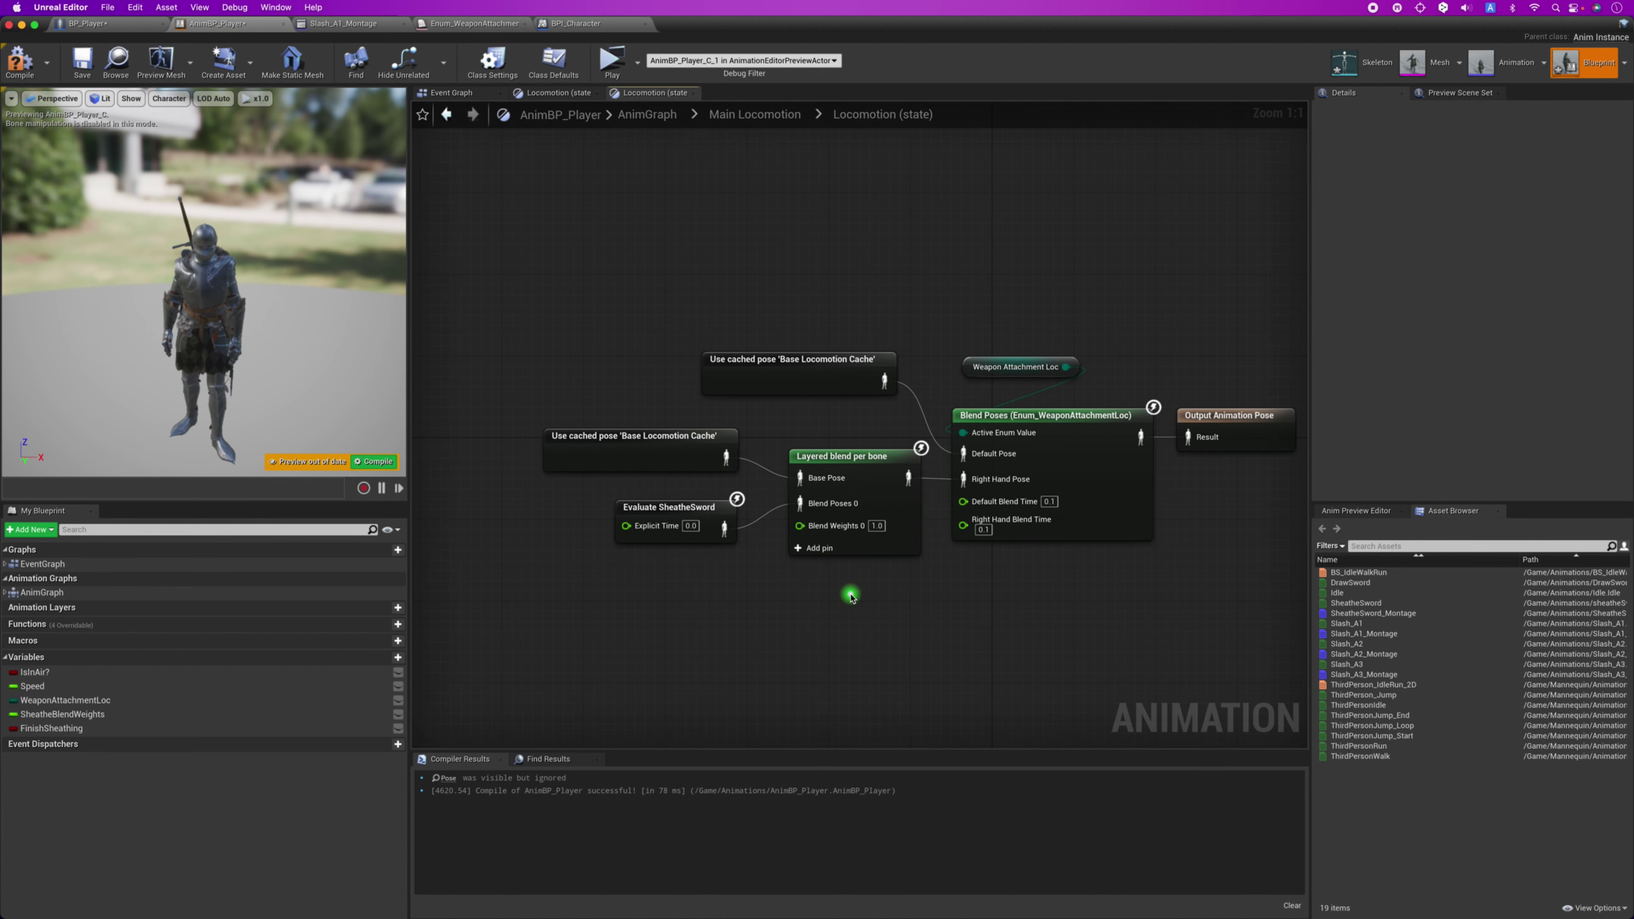
pyautogui.scroll(1, 850, 597)
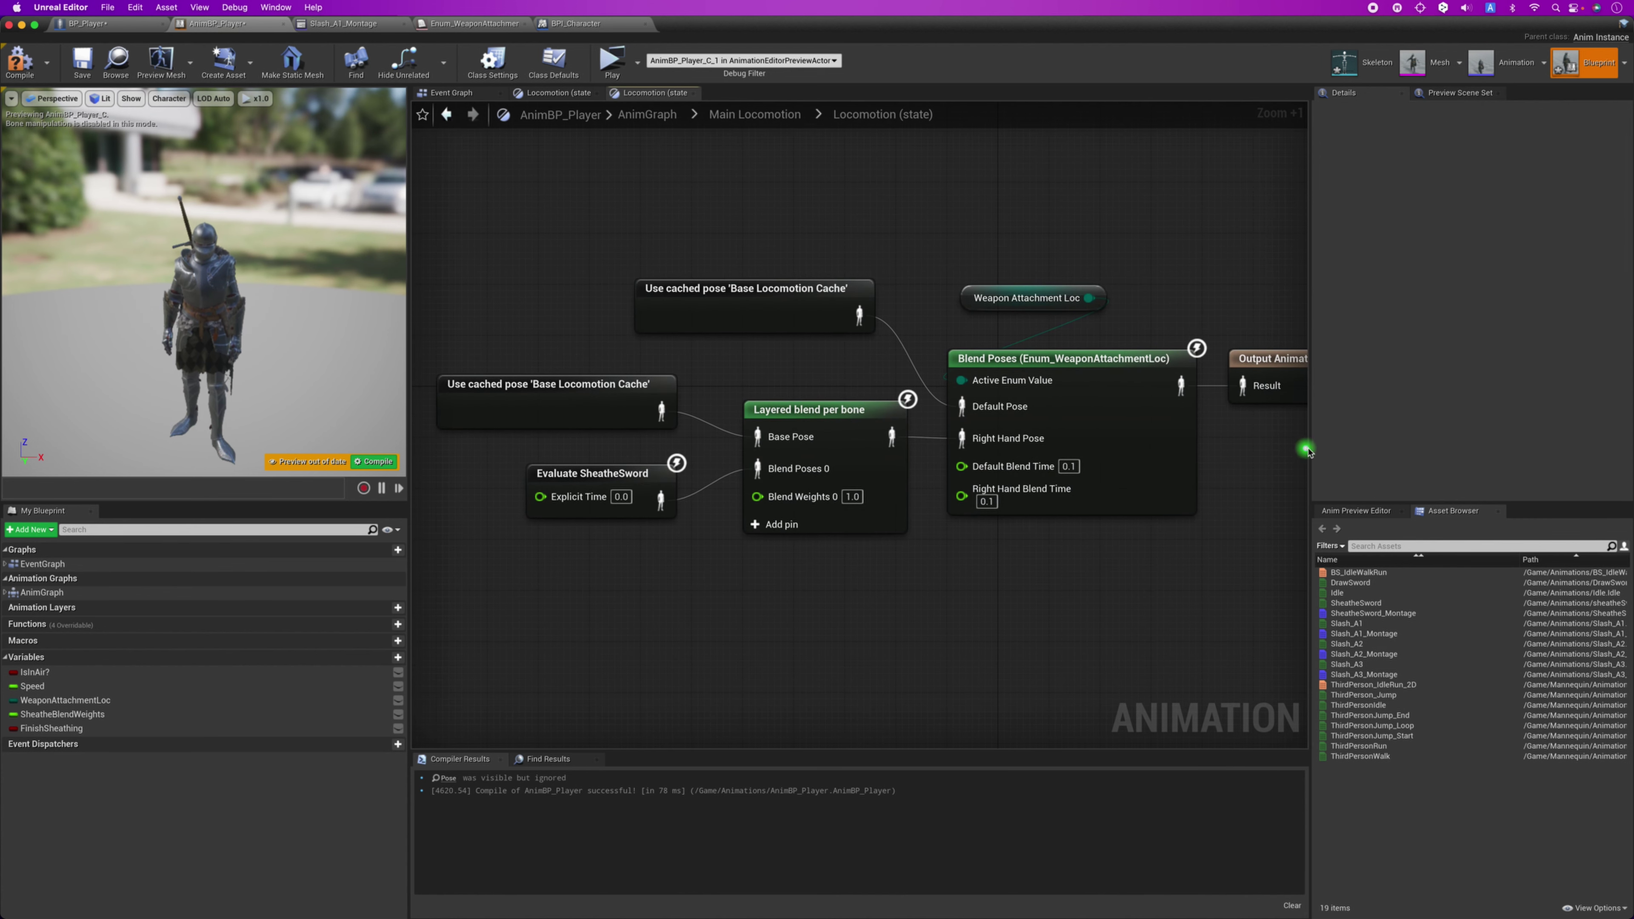
pyautogui.moveTo(1306, 451); pyautogui.dragTo(1550, 451)
pyautogui.click(965, 305)
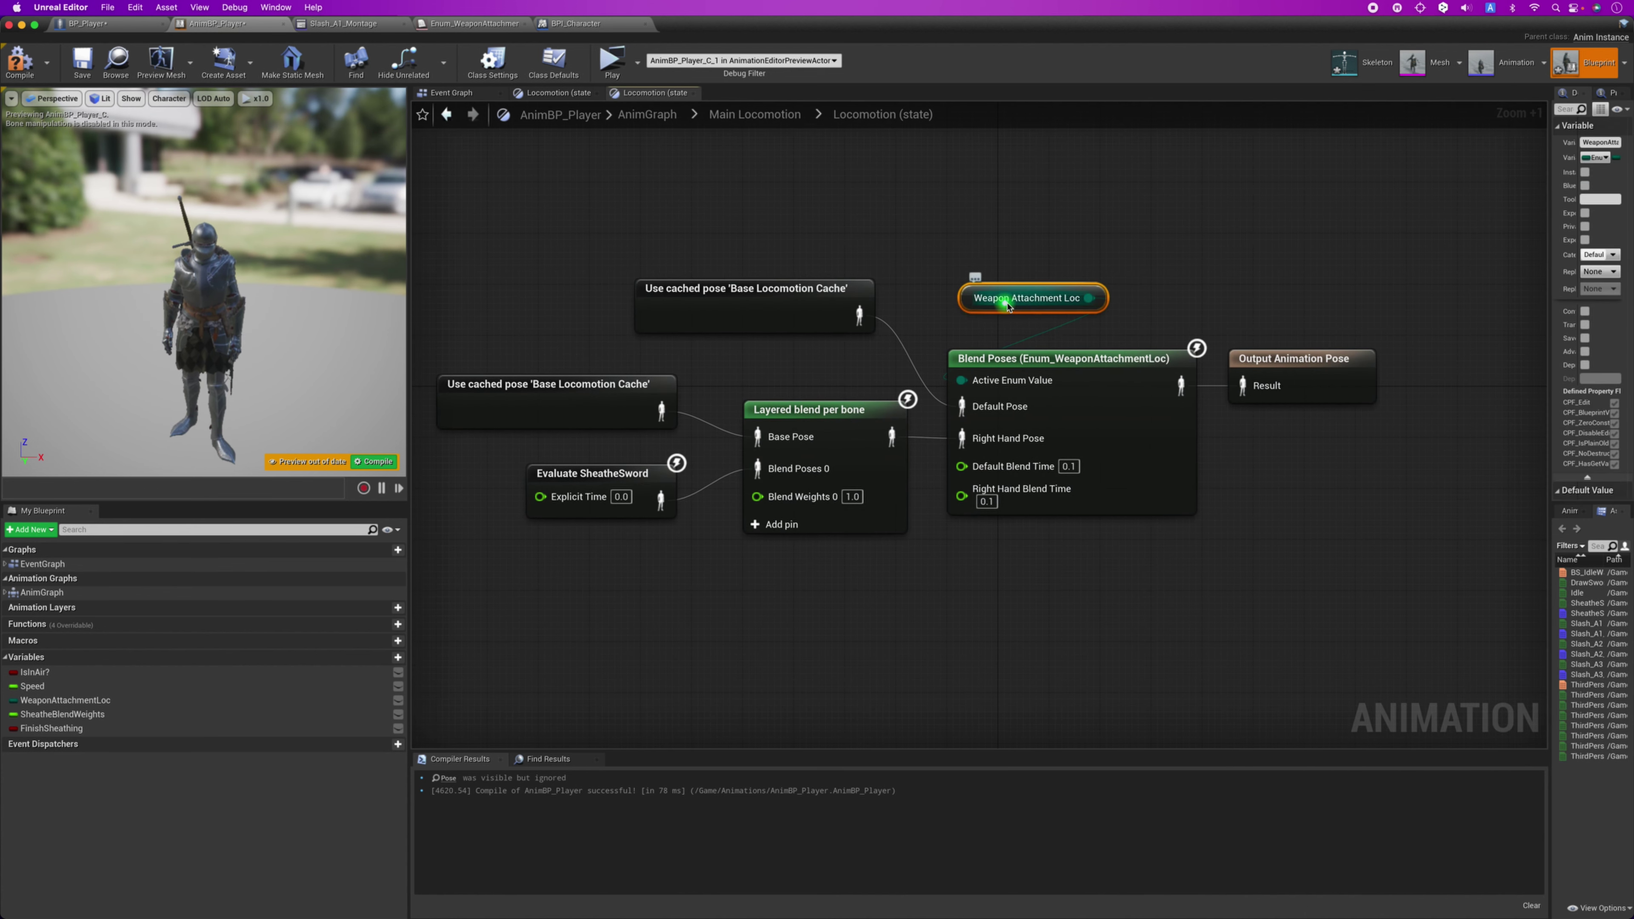
pyautogui.click(920, 580)
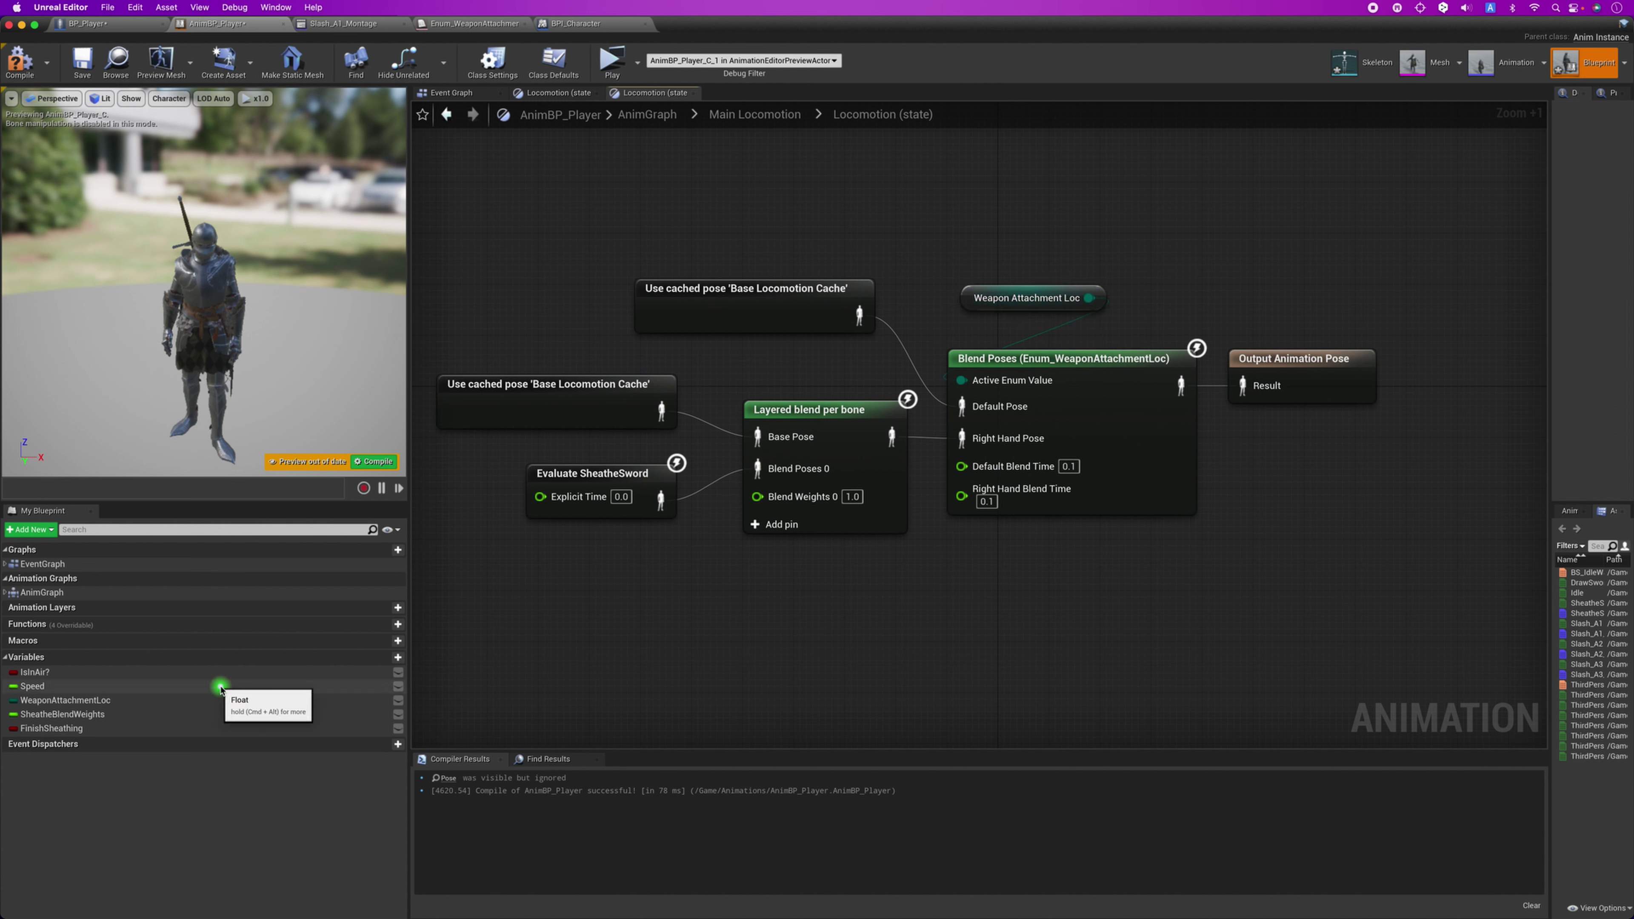
pyautogui.click(152, 703)
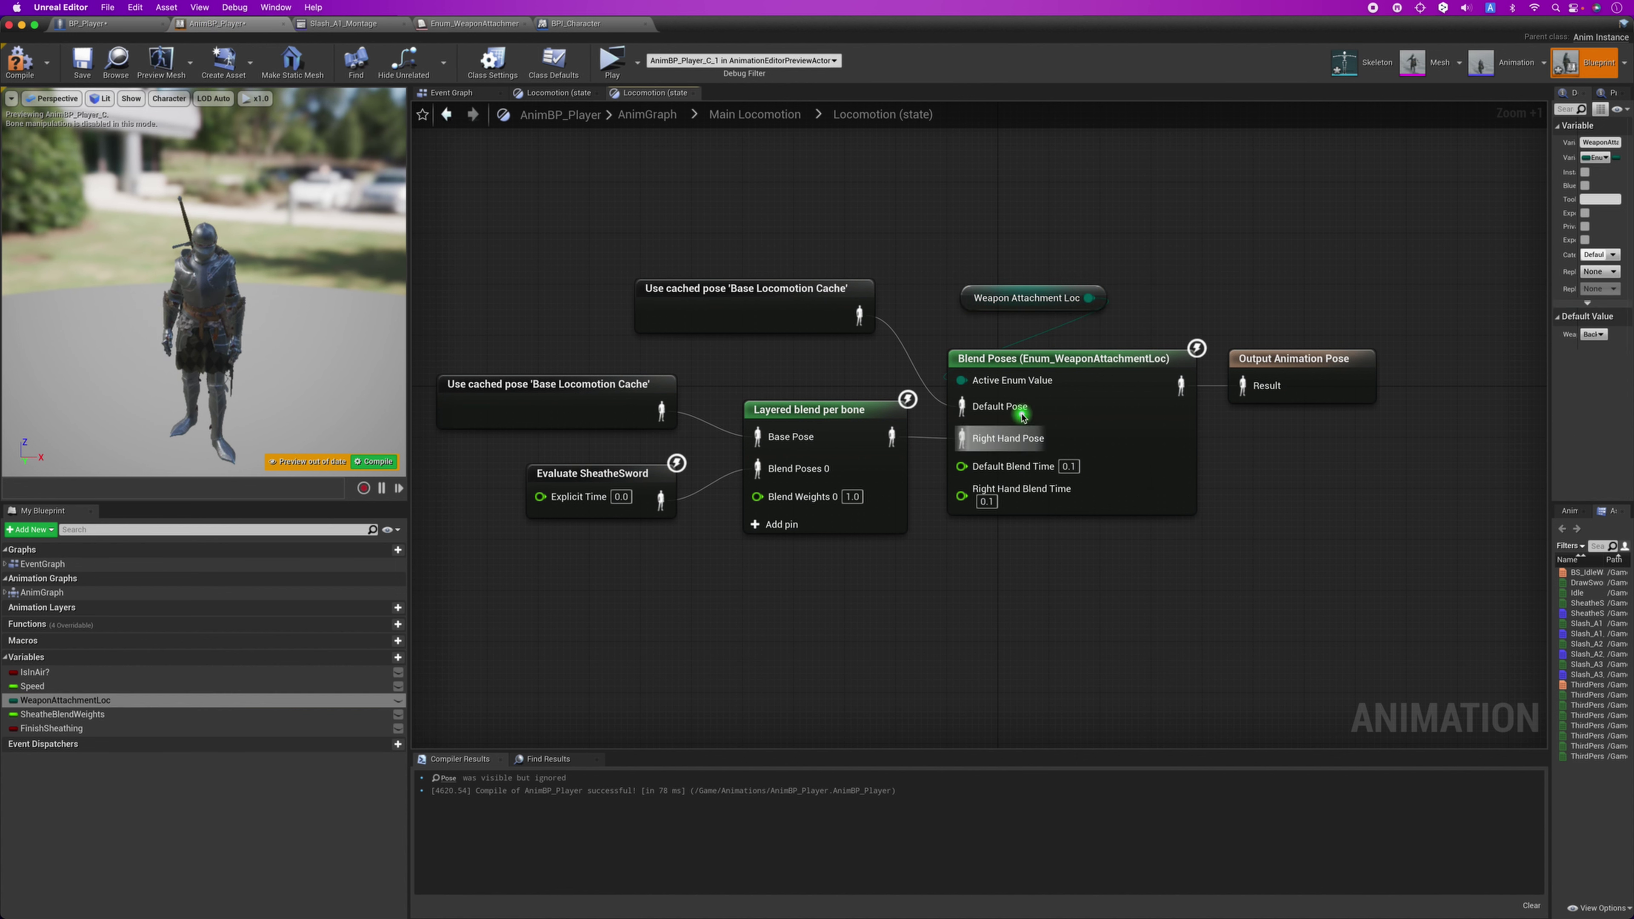
pyautogui.moveTo(1088, 298); pyautogui.dragTo(1207, 298)
pyautogui.write('be')
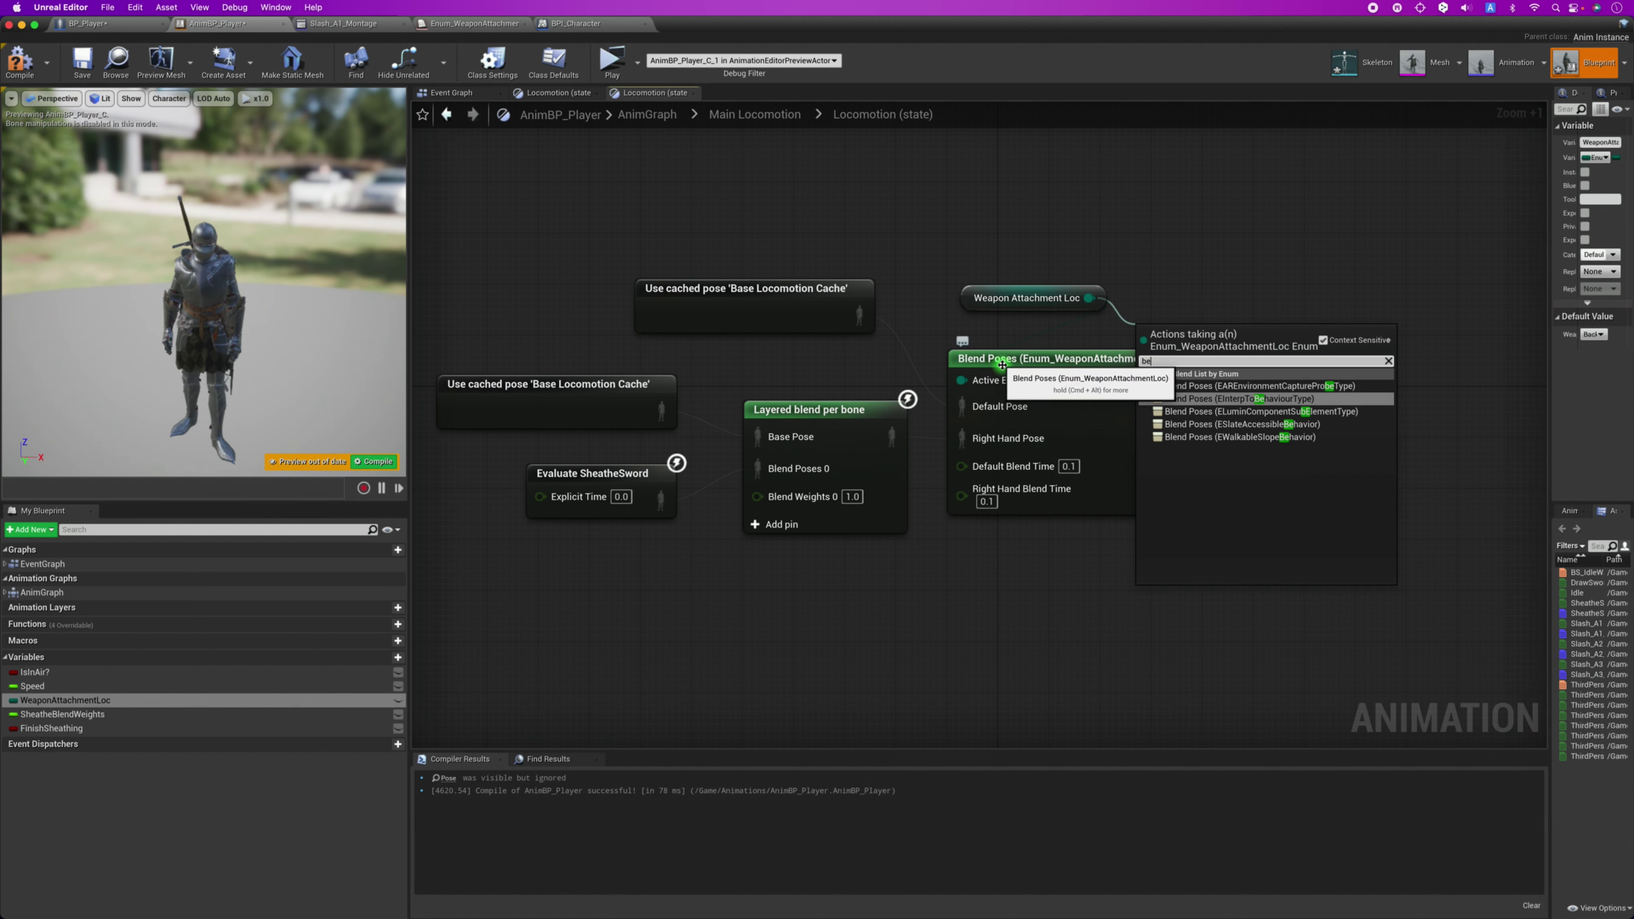
pyautogui.click(1046, 349)
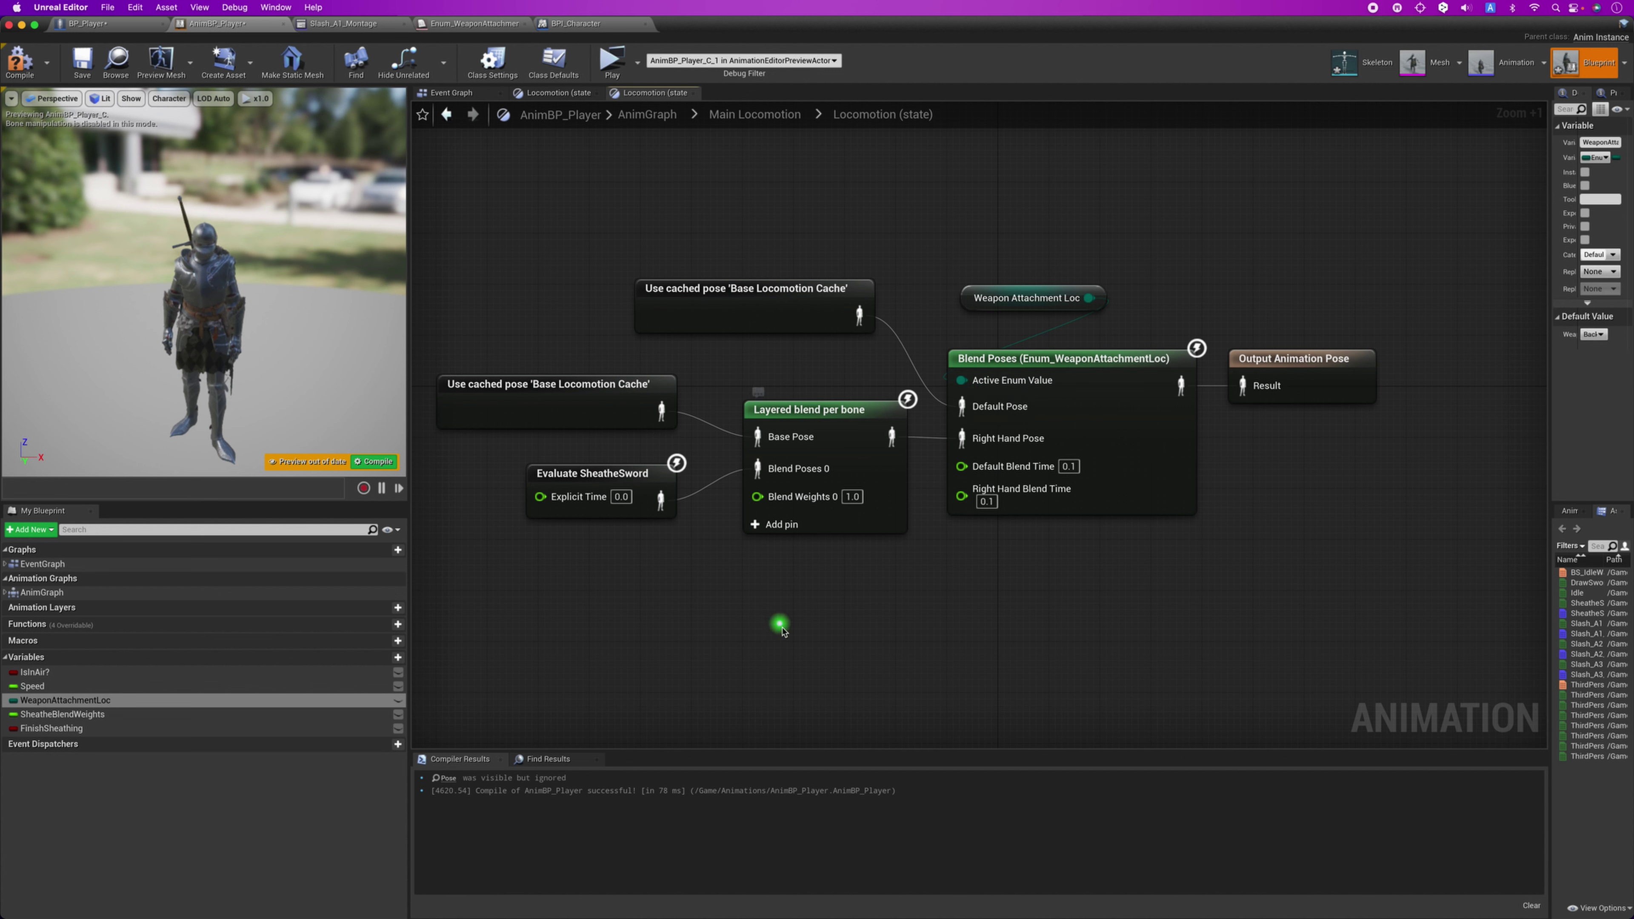
pyautogui.rightClick(806, 583)
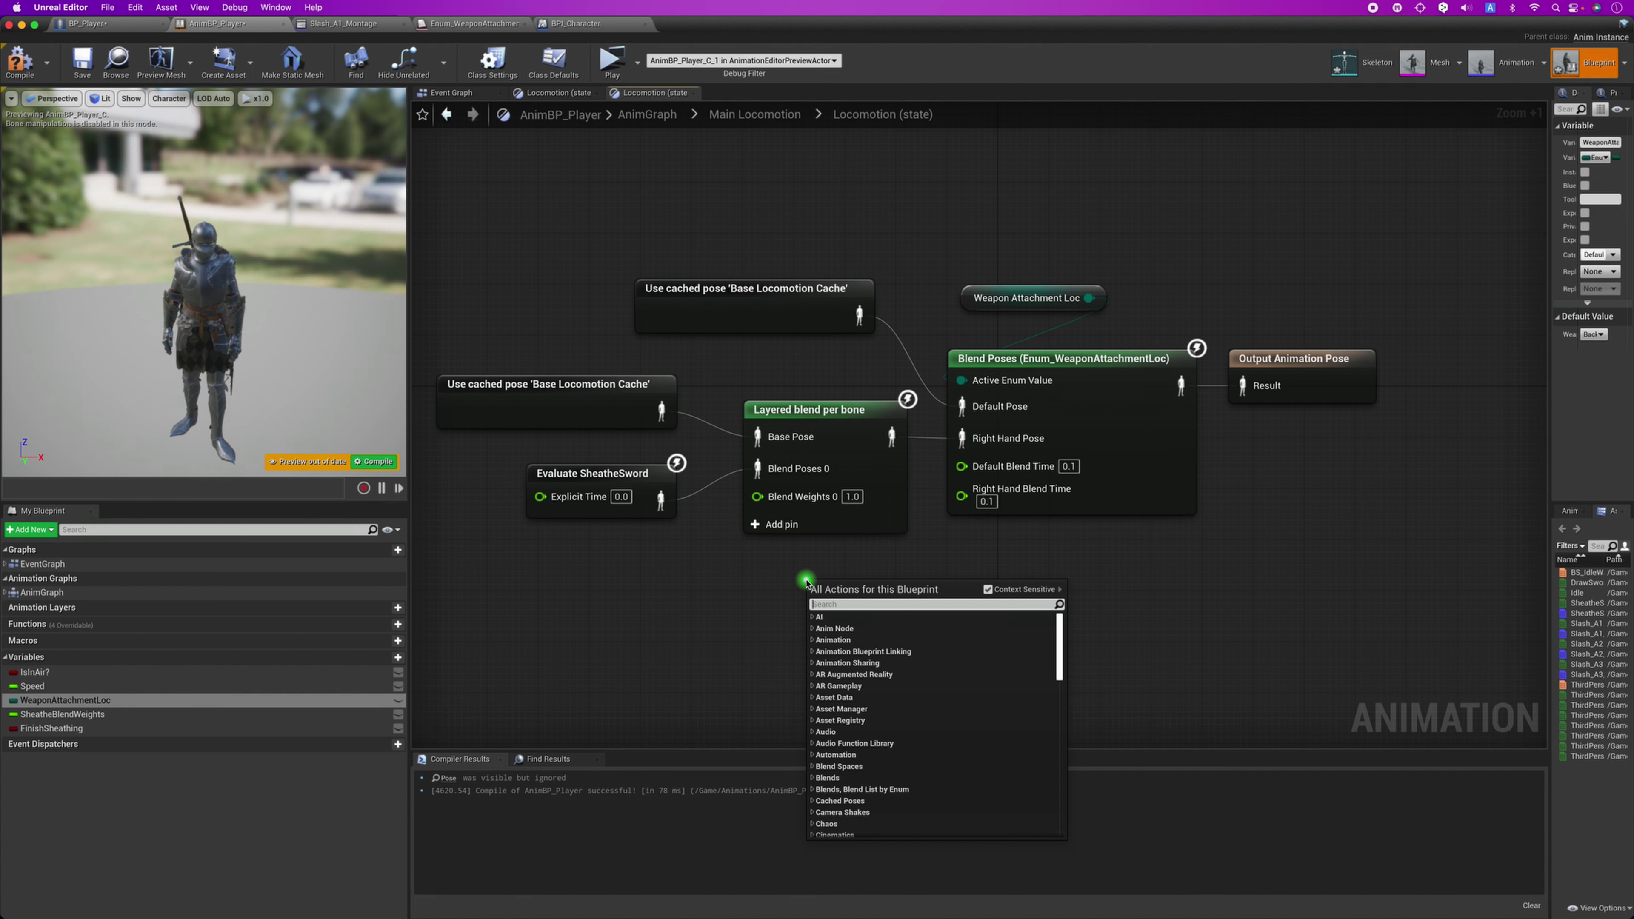
pyautogui.write('lay')
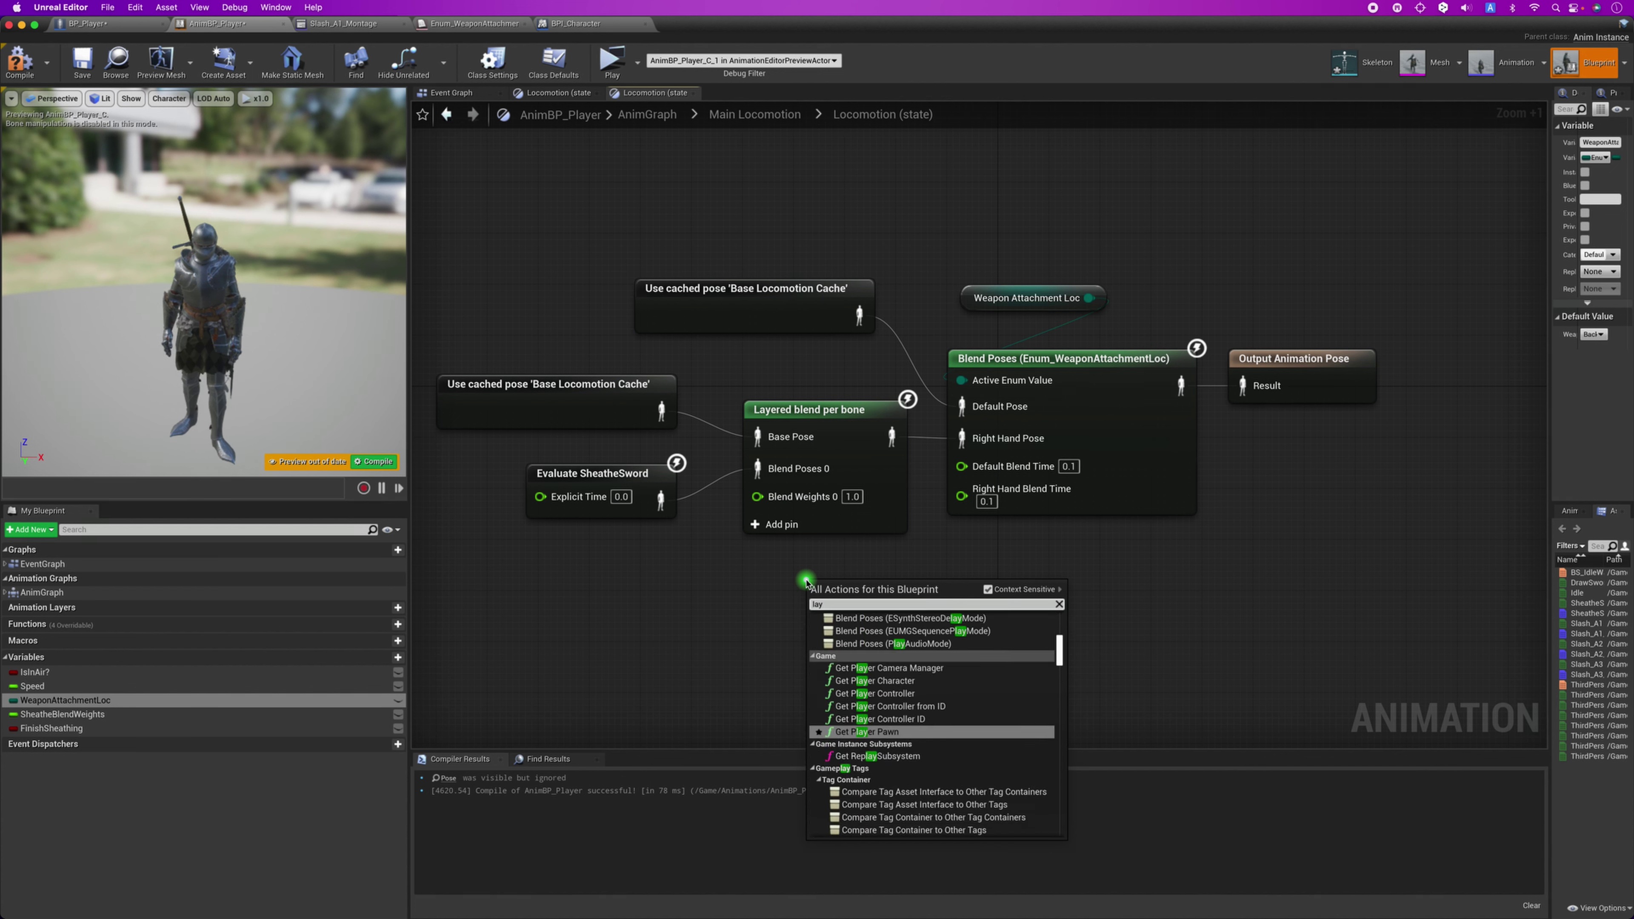
pyautogui.write('er')
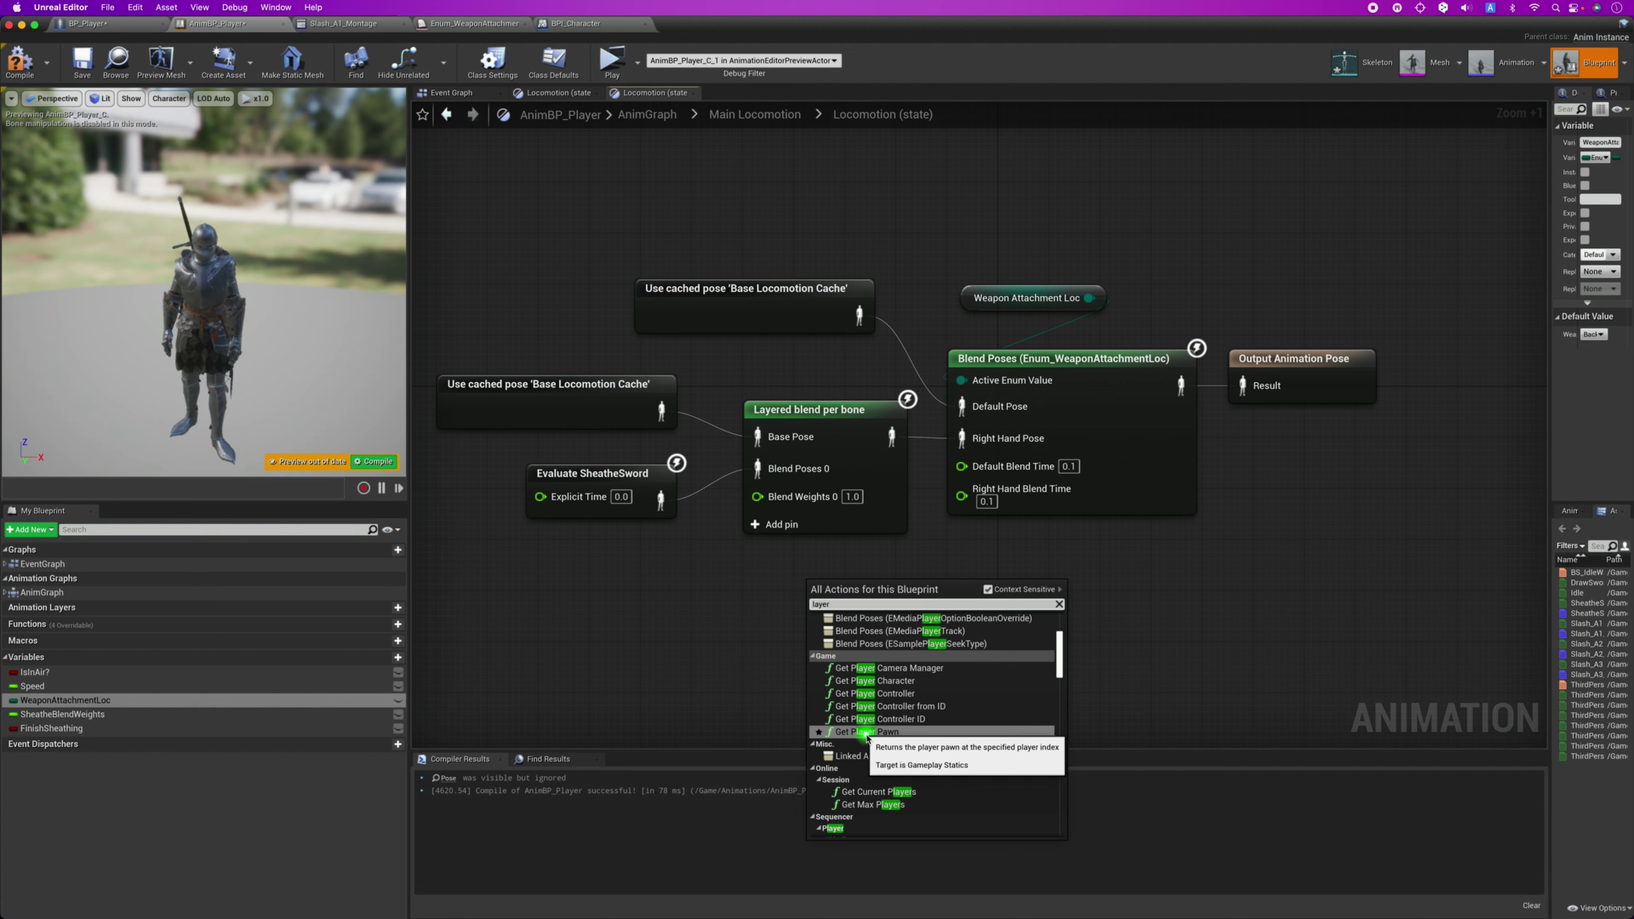
pyautogui.scroll(3, 937, 698)
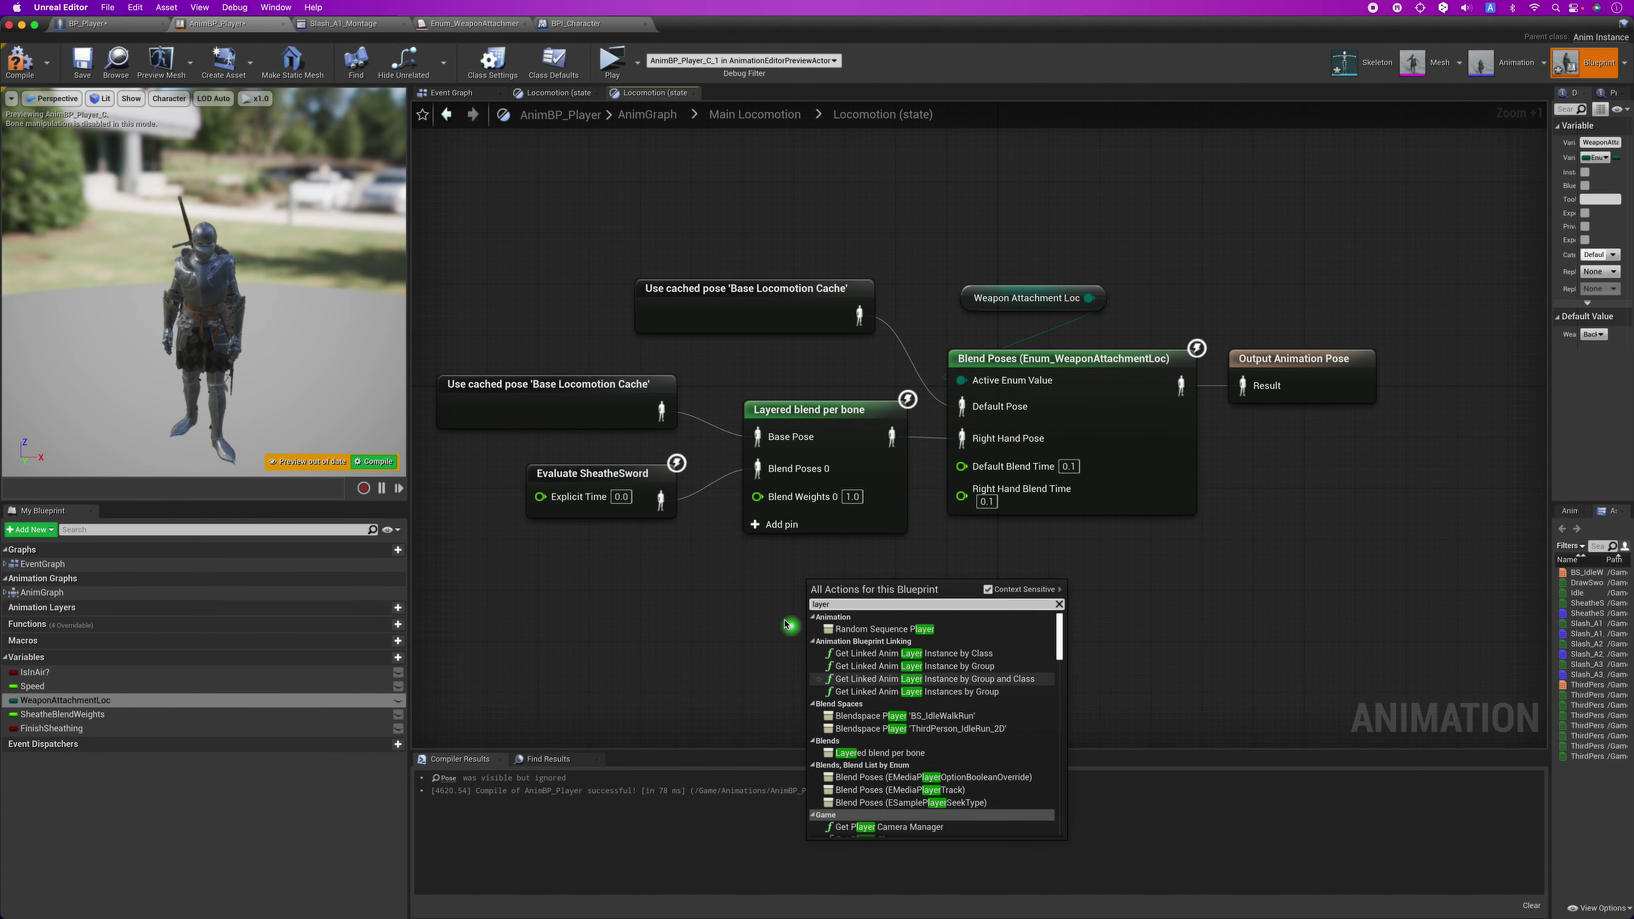
pyautogui.click(770, 610)
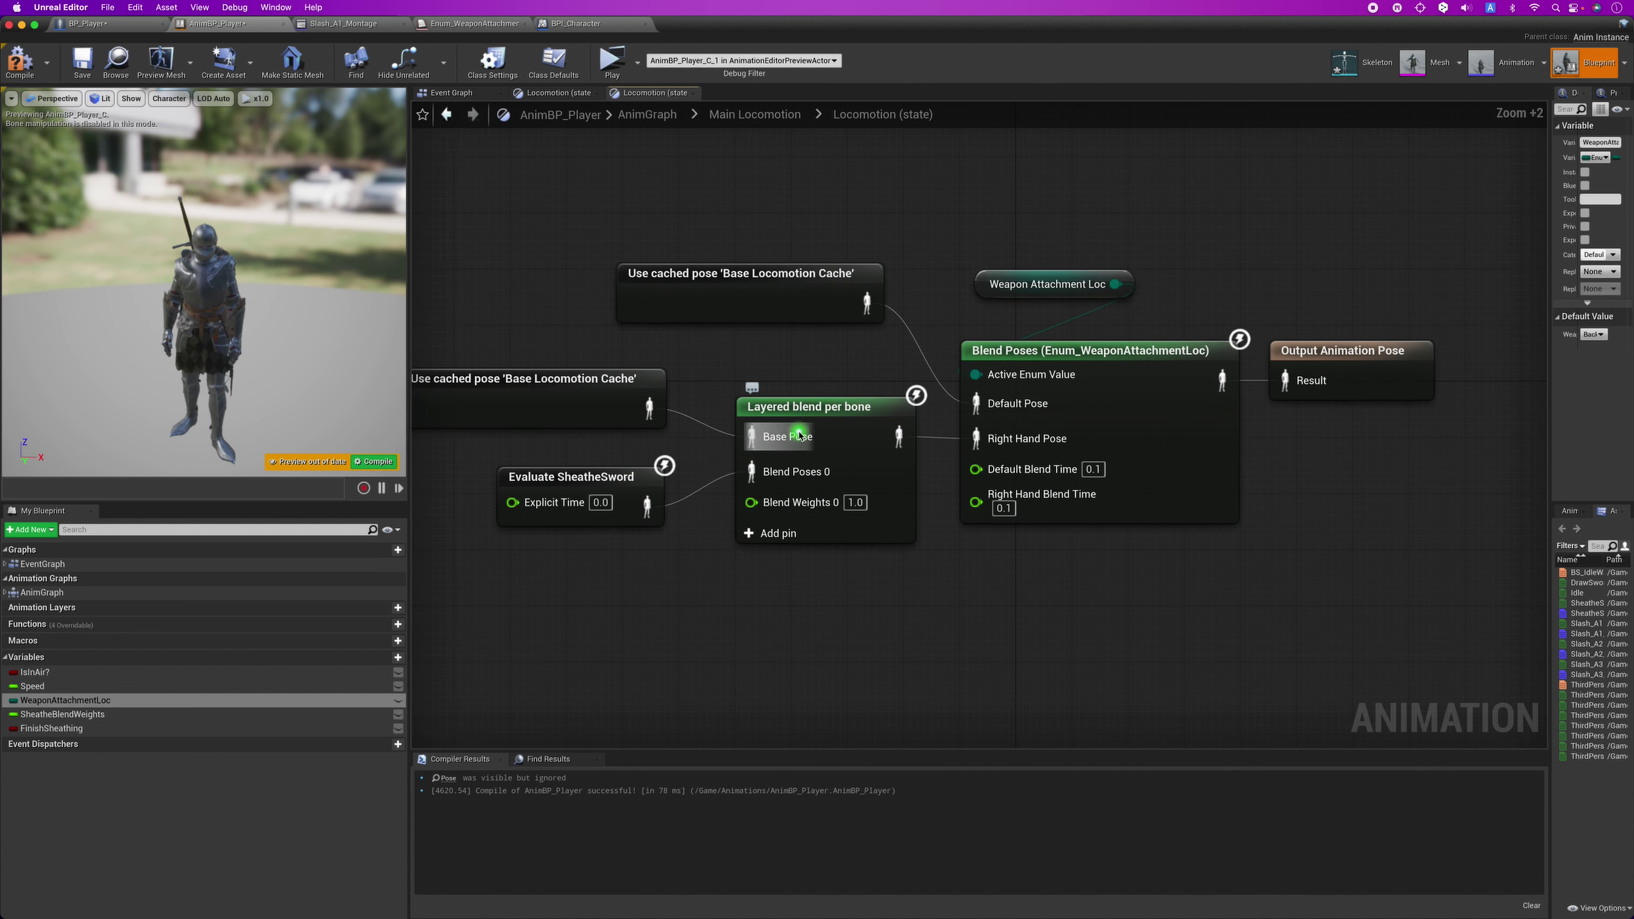
pyautogui.scroll(1, 792, 432)
pyautogui.scroll(1, 713, 389)
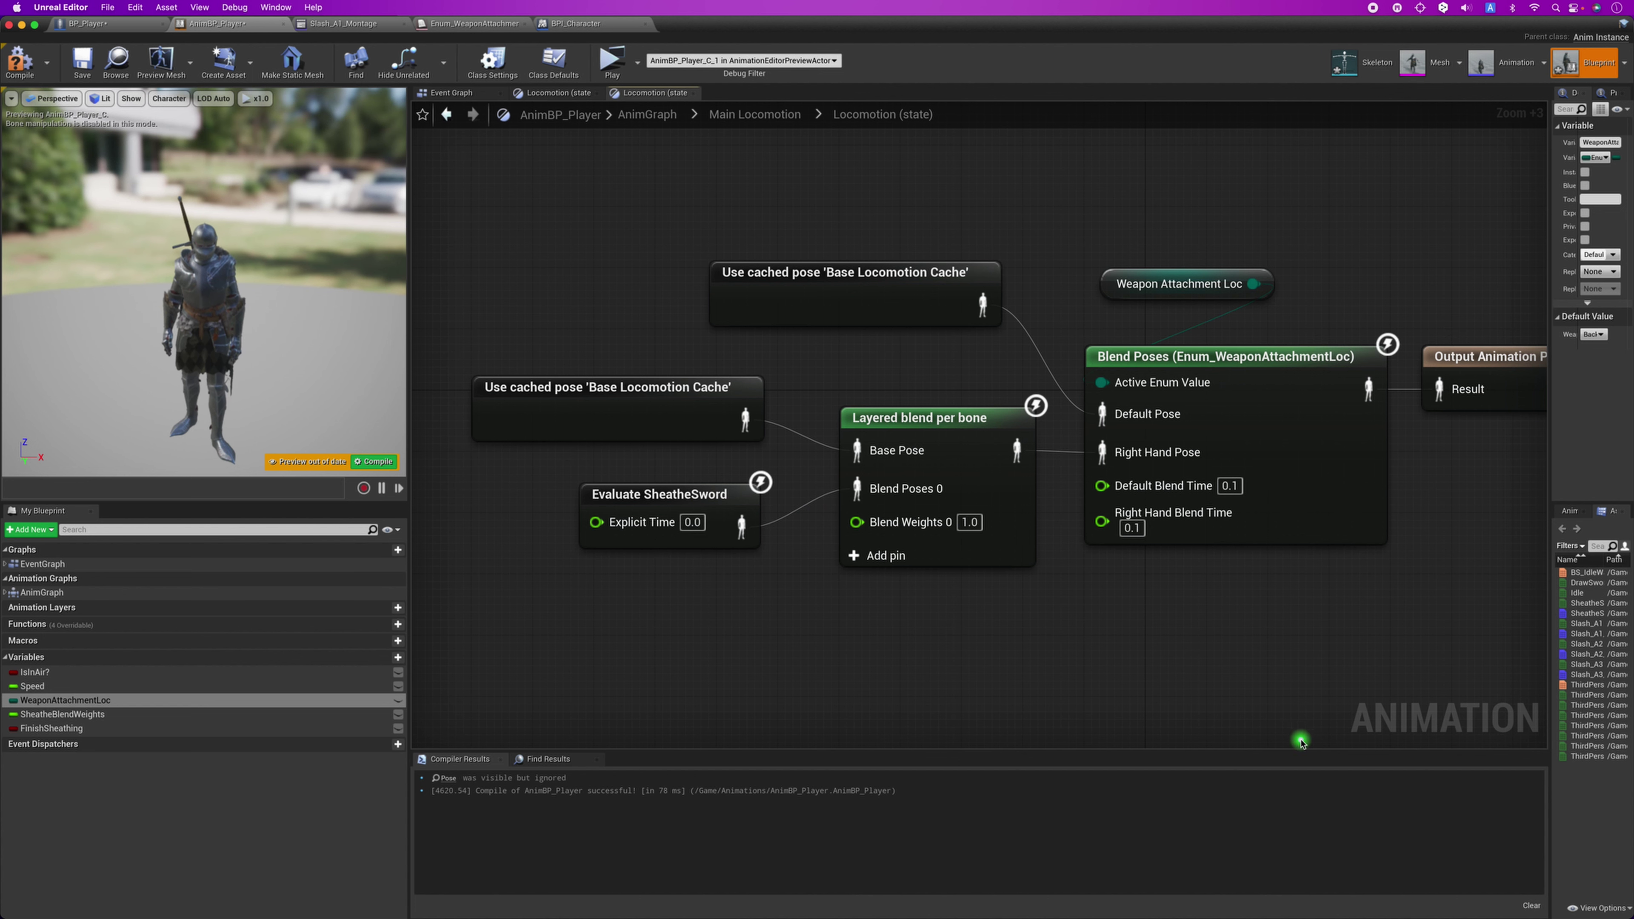
# Drag SheatheSword into the graph and convert it to a single-frame Evaluate SheatheSword node.
pyautogui.moveTo(1348, 603)
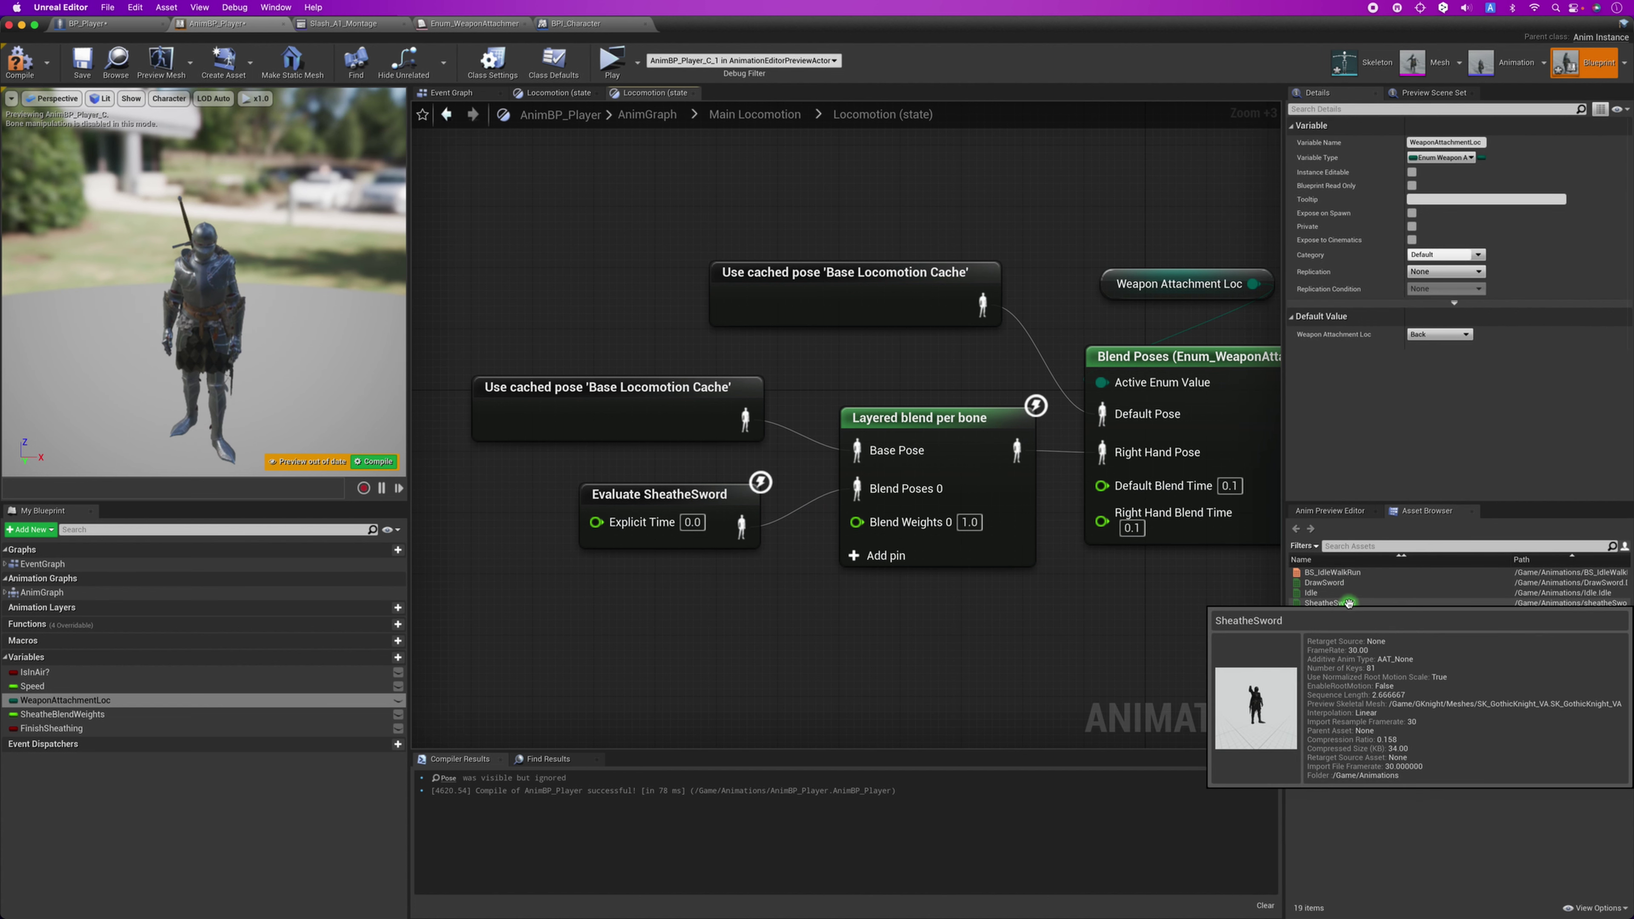
pyautogui.moveTo(1371, 601); pyautogui.dragTo(594, 608)
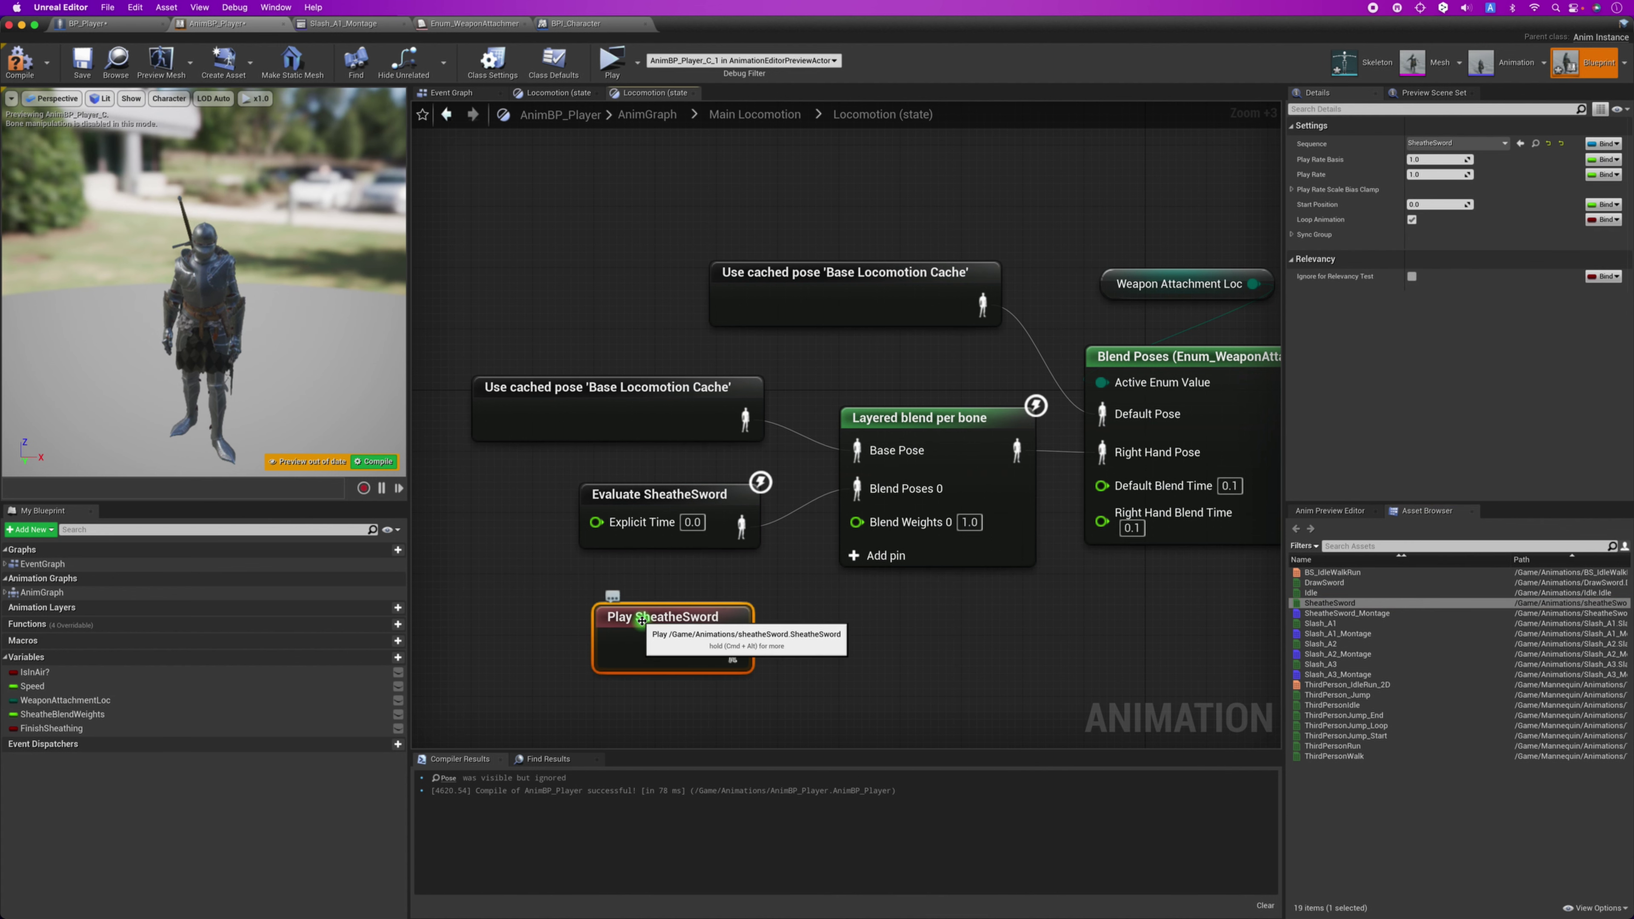
pyautogui.rightClick(641, 620)
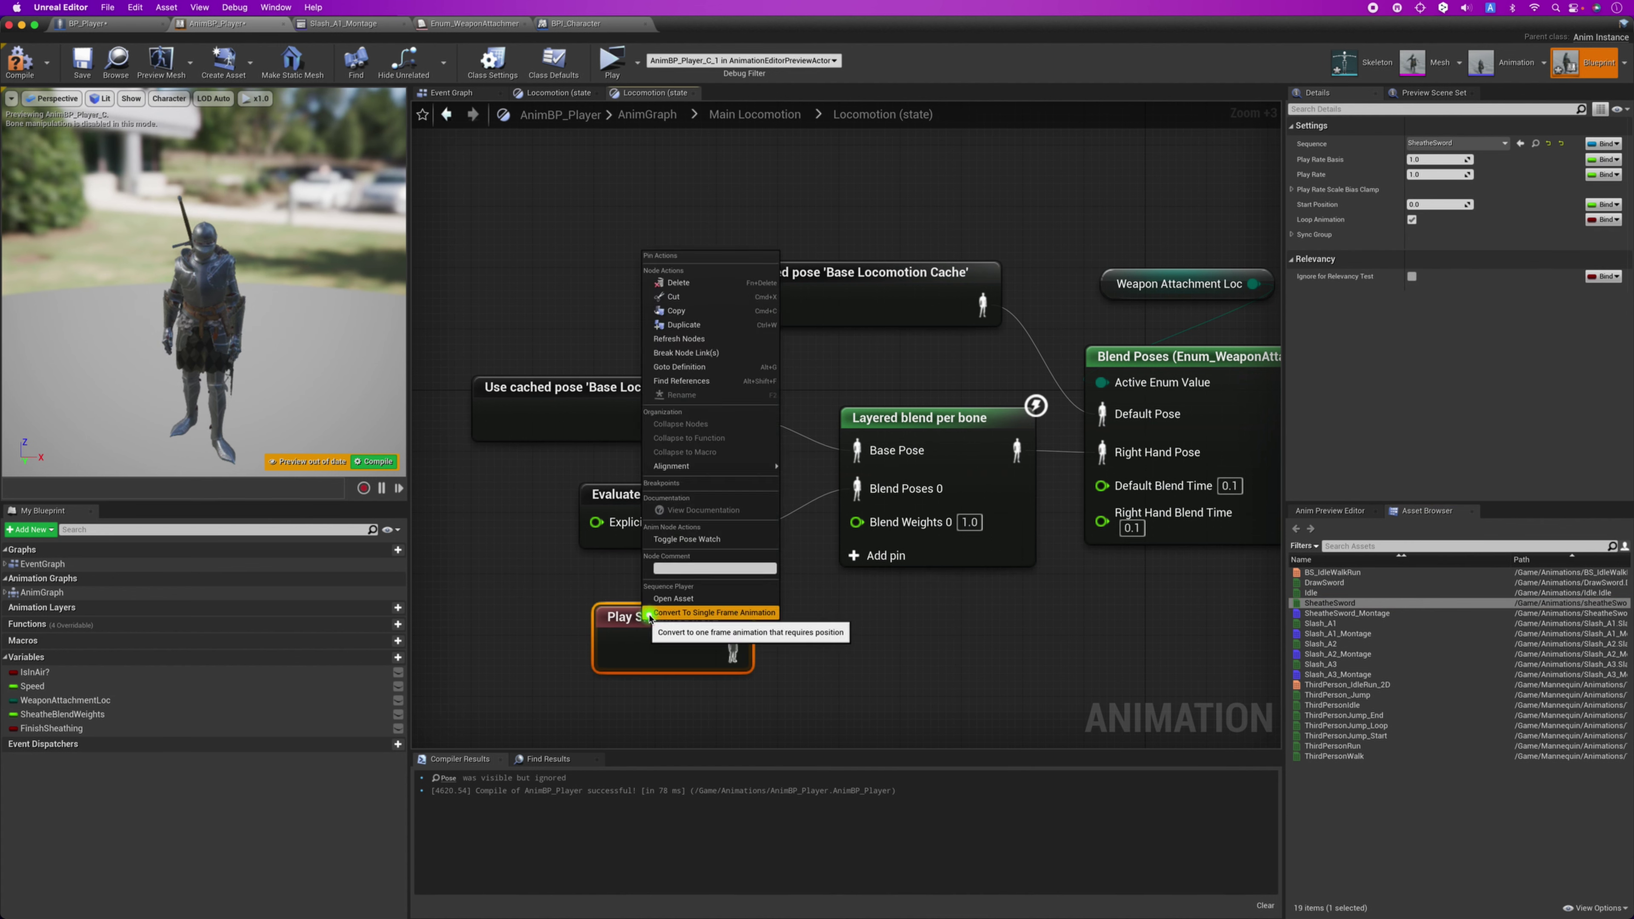
pyautogui.click(650, 615)
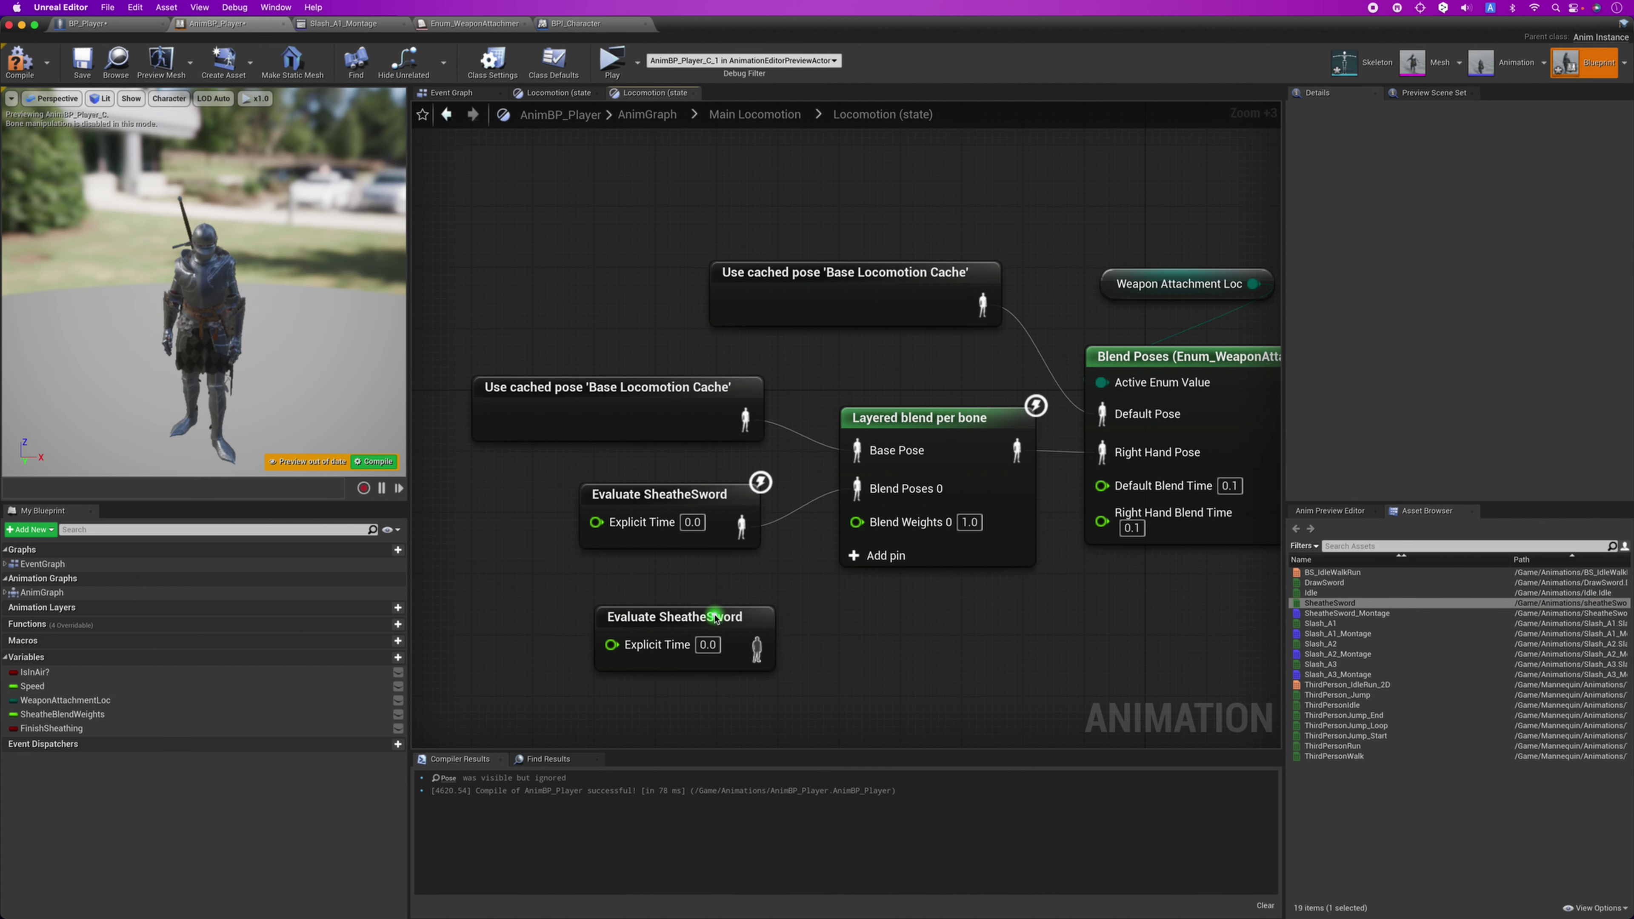
pyautogui.click(830, 636)
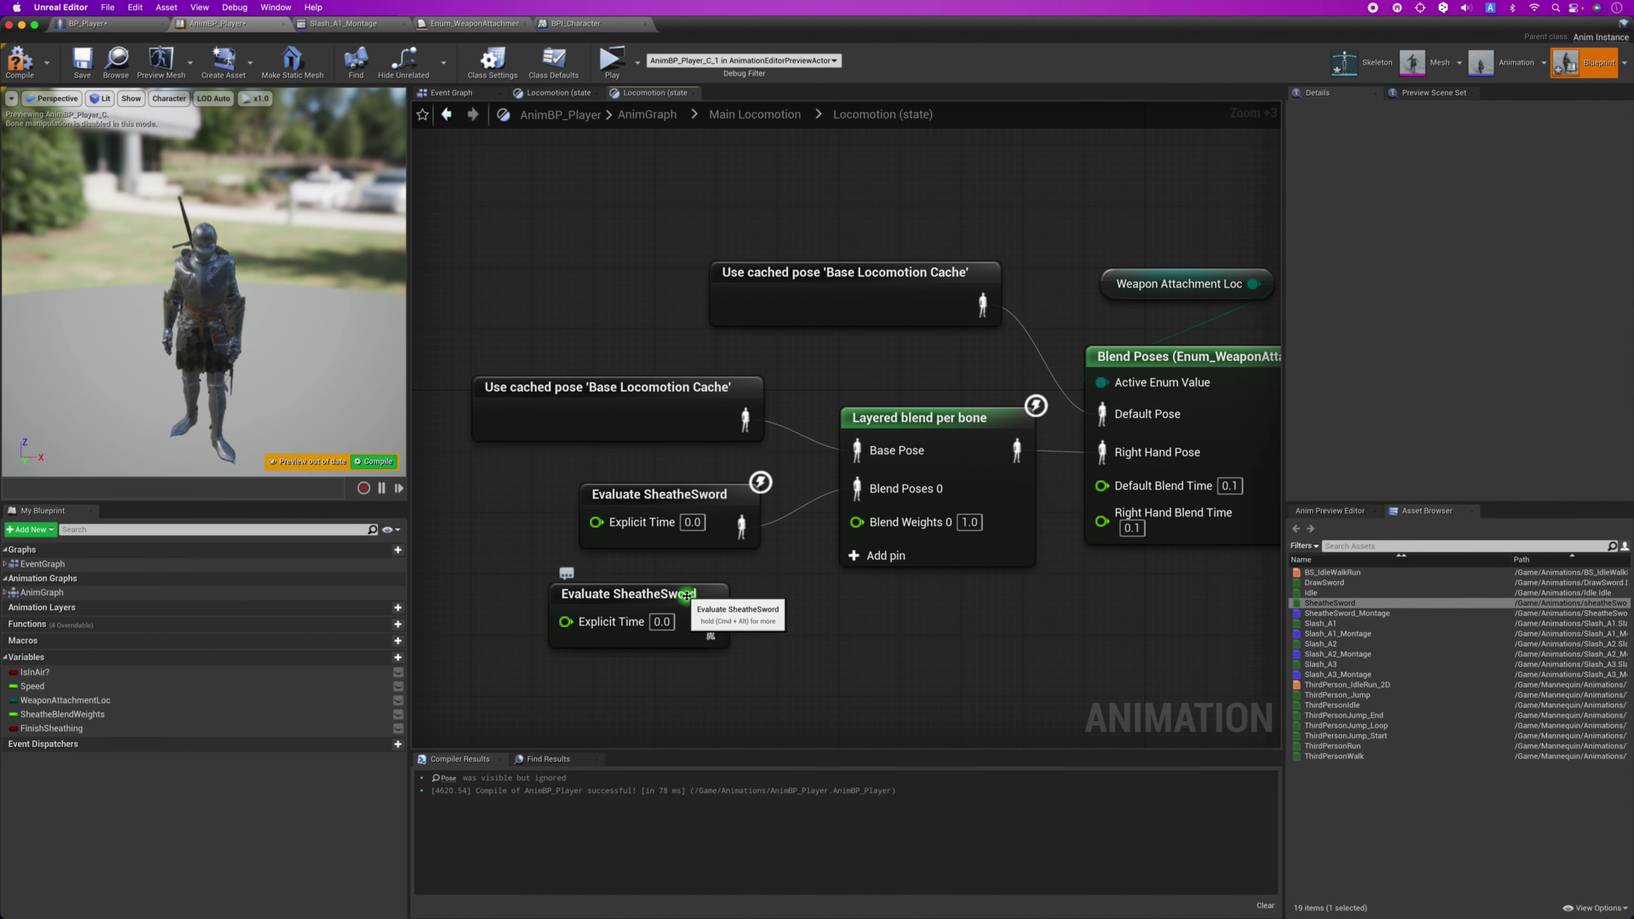
# Inspect the SheatheSword animation in its own tab, then return to the AnimBP_Player graph.
pyautogui.doubleClick(687, 595)
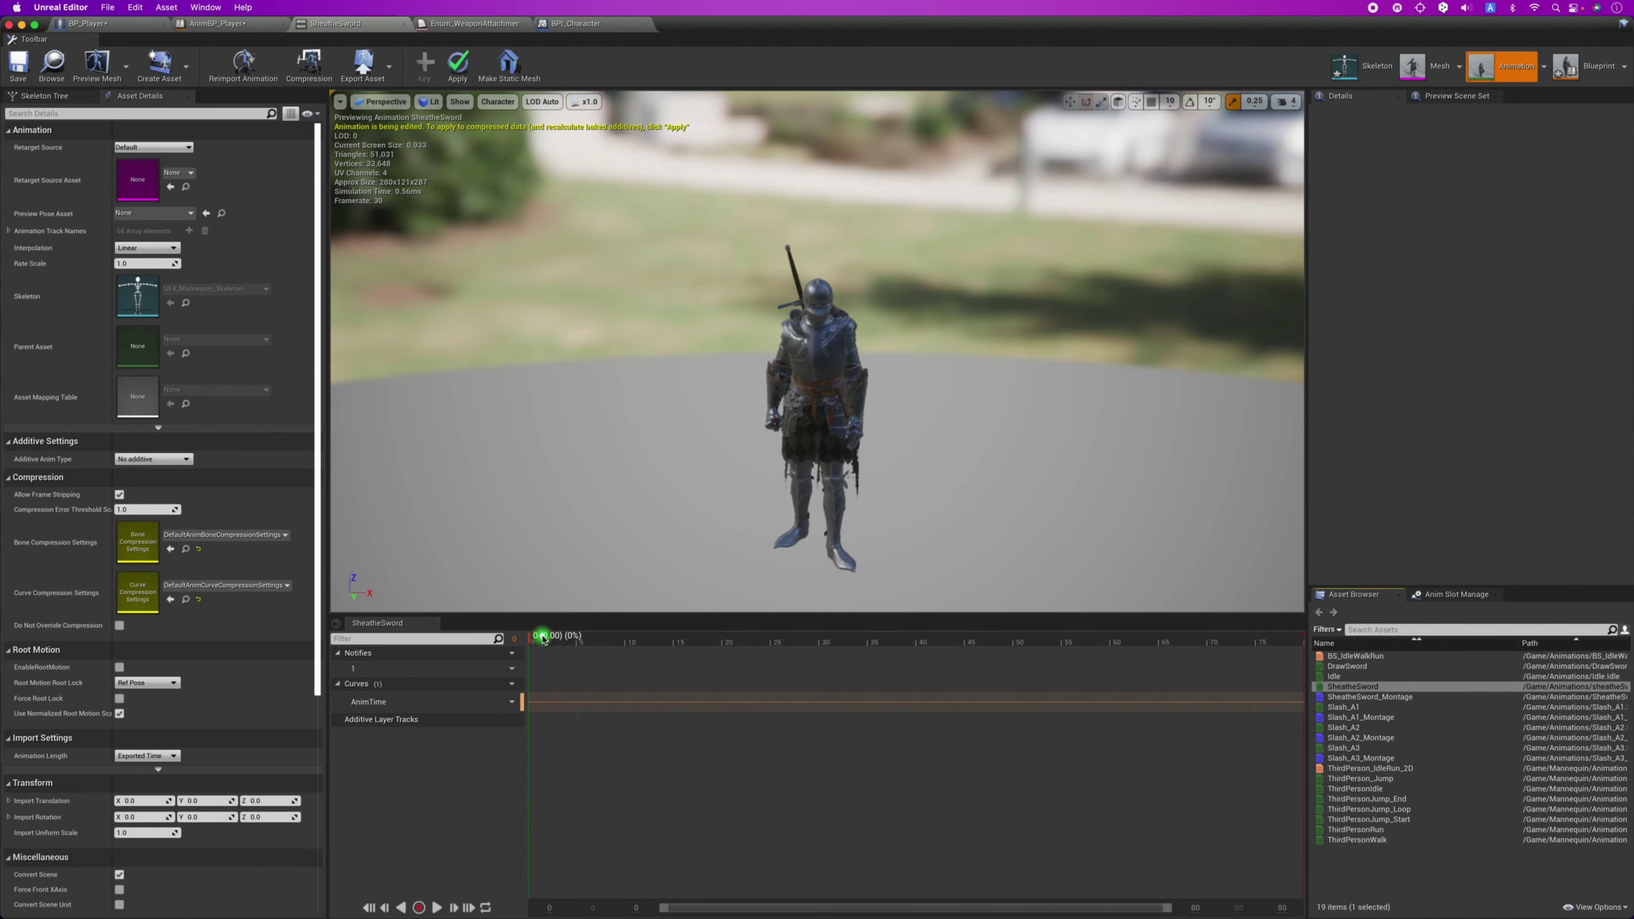
pyautogui.scroll(3, 639, 535)
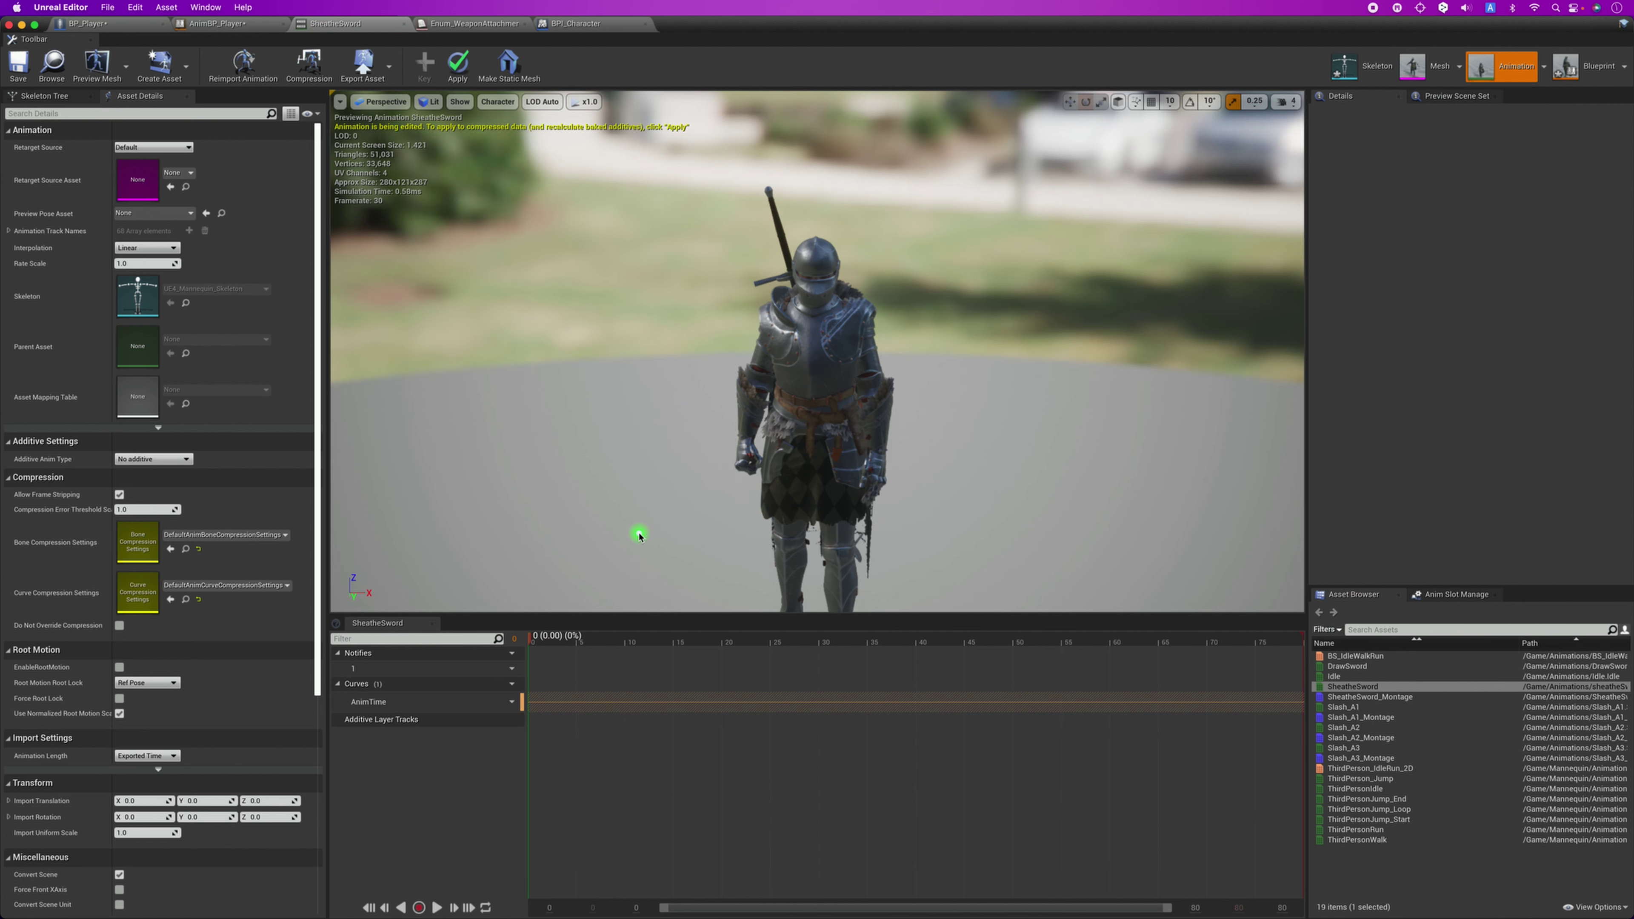
pyautogui.scroll(2, 639, 535)
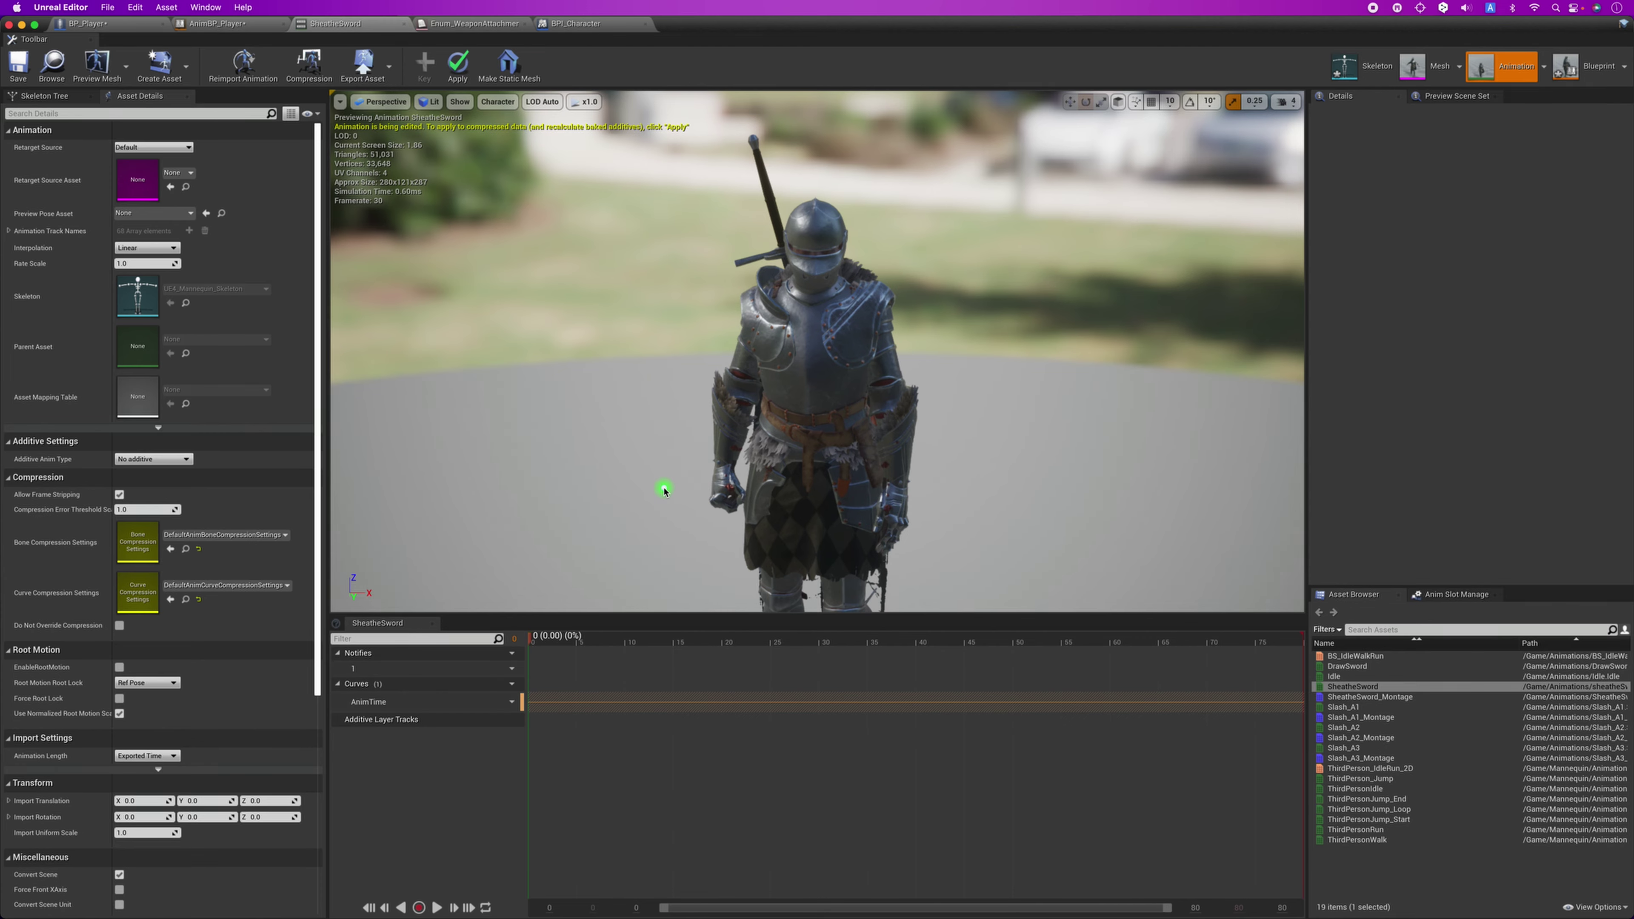
pyautogui.click(207, 24)
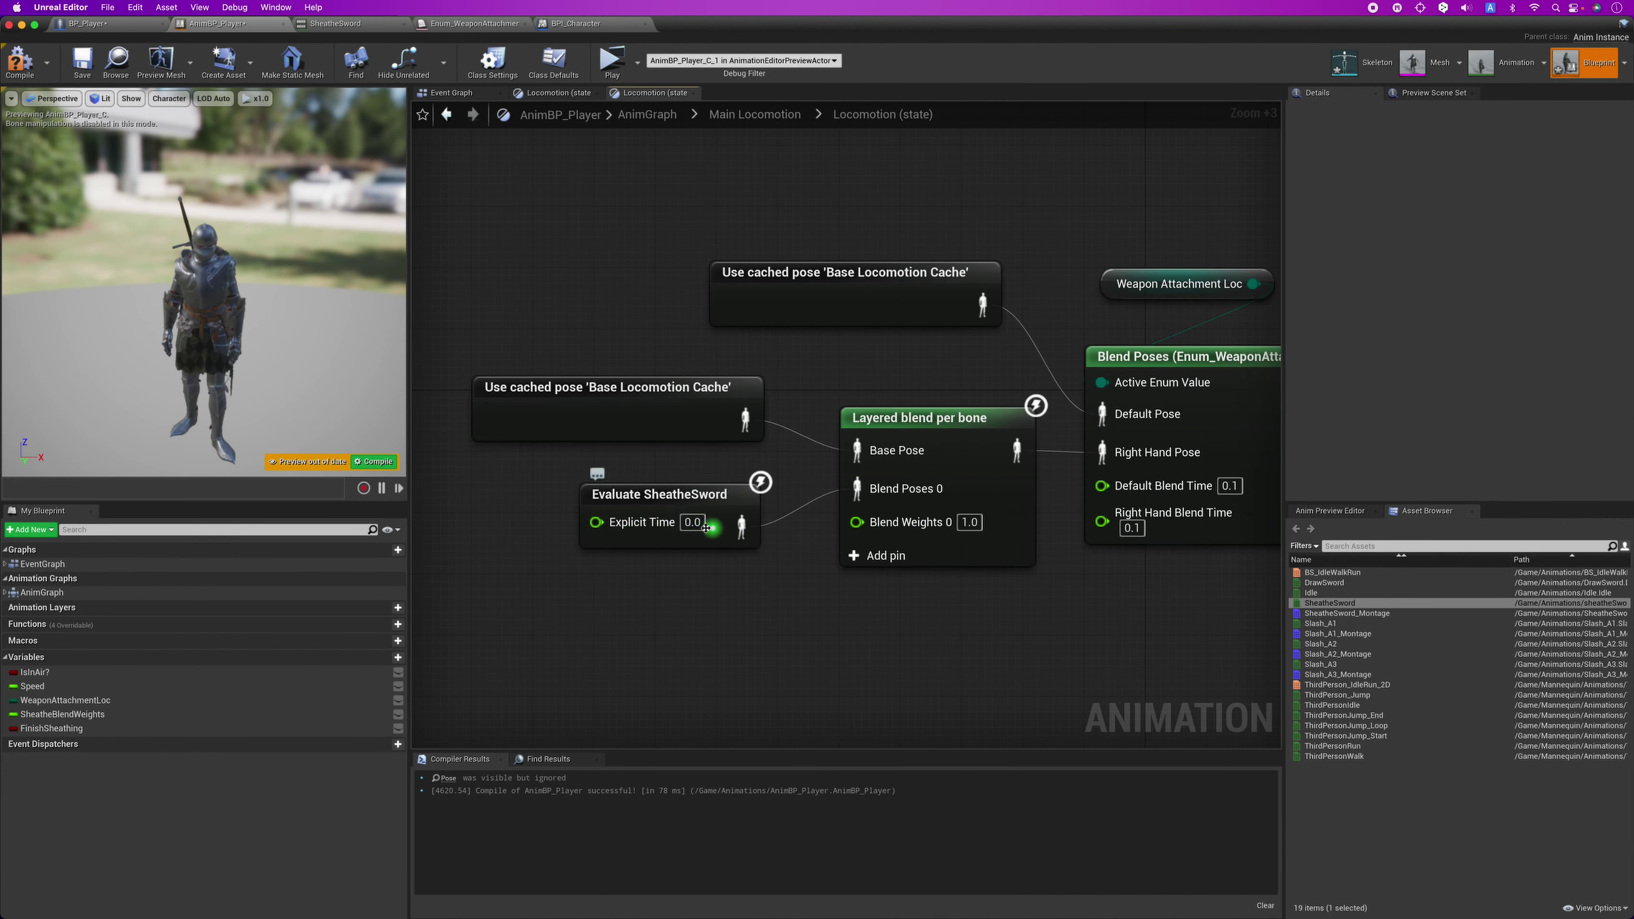
# Connect Evaluate SheatheSword's pose to Blend Poses 0 of Layered blend per bone.
pyautogui.moveTo(857, 488); pyautogui.dragTo(745, 529)
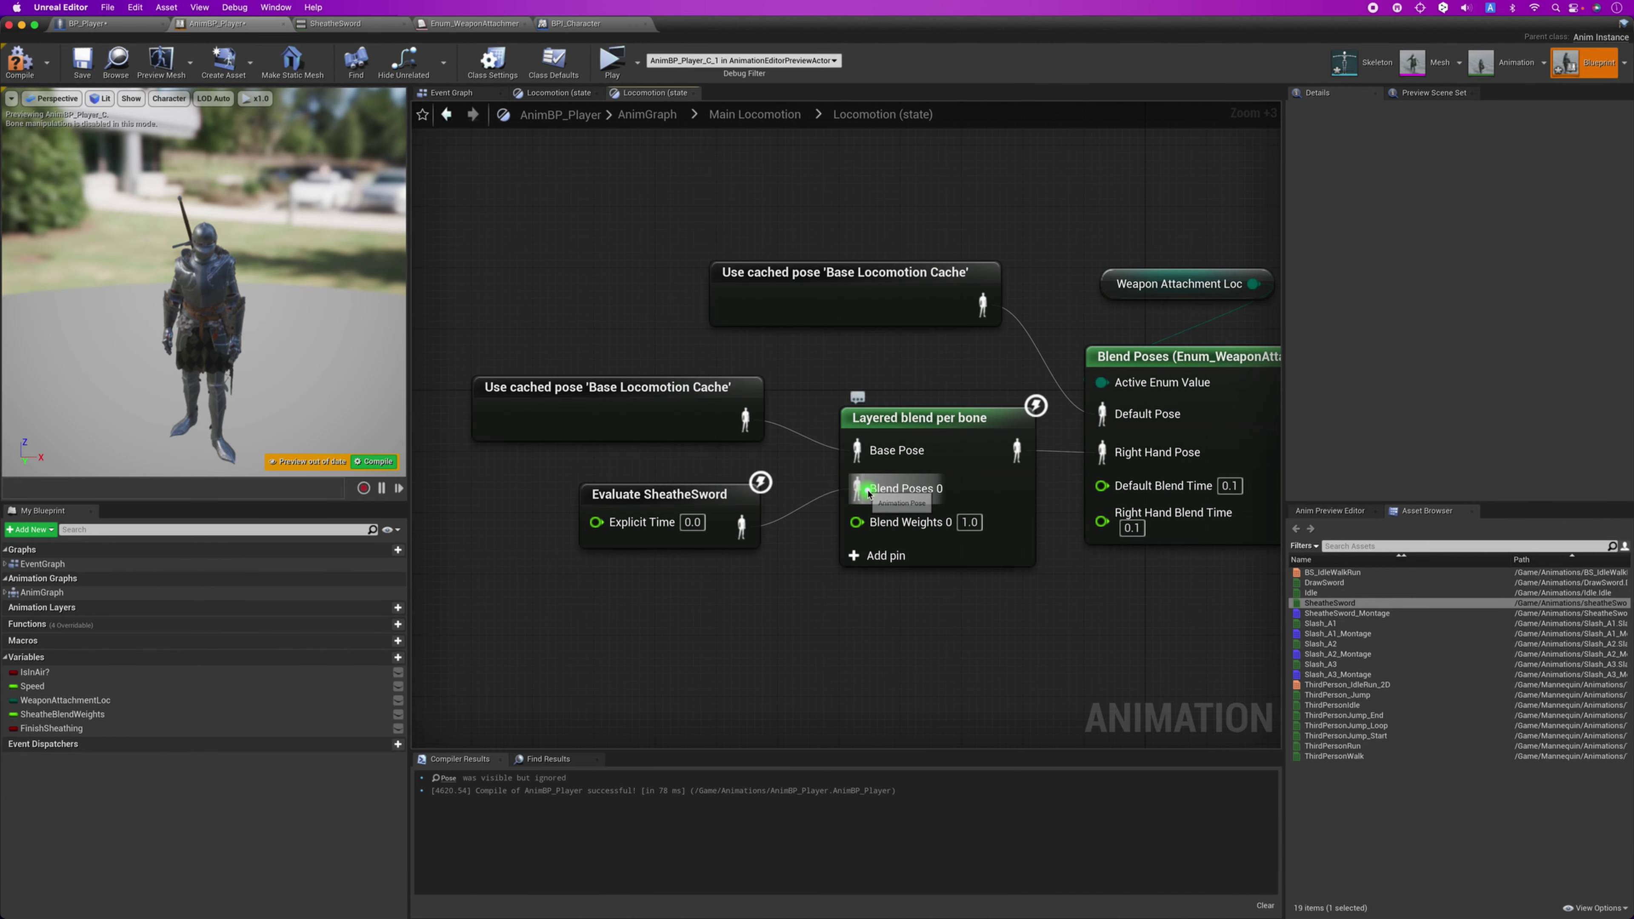
pyautogui.moveTo(942, 416); pyautogui.dragTo(786, 443, button='right')
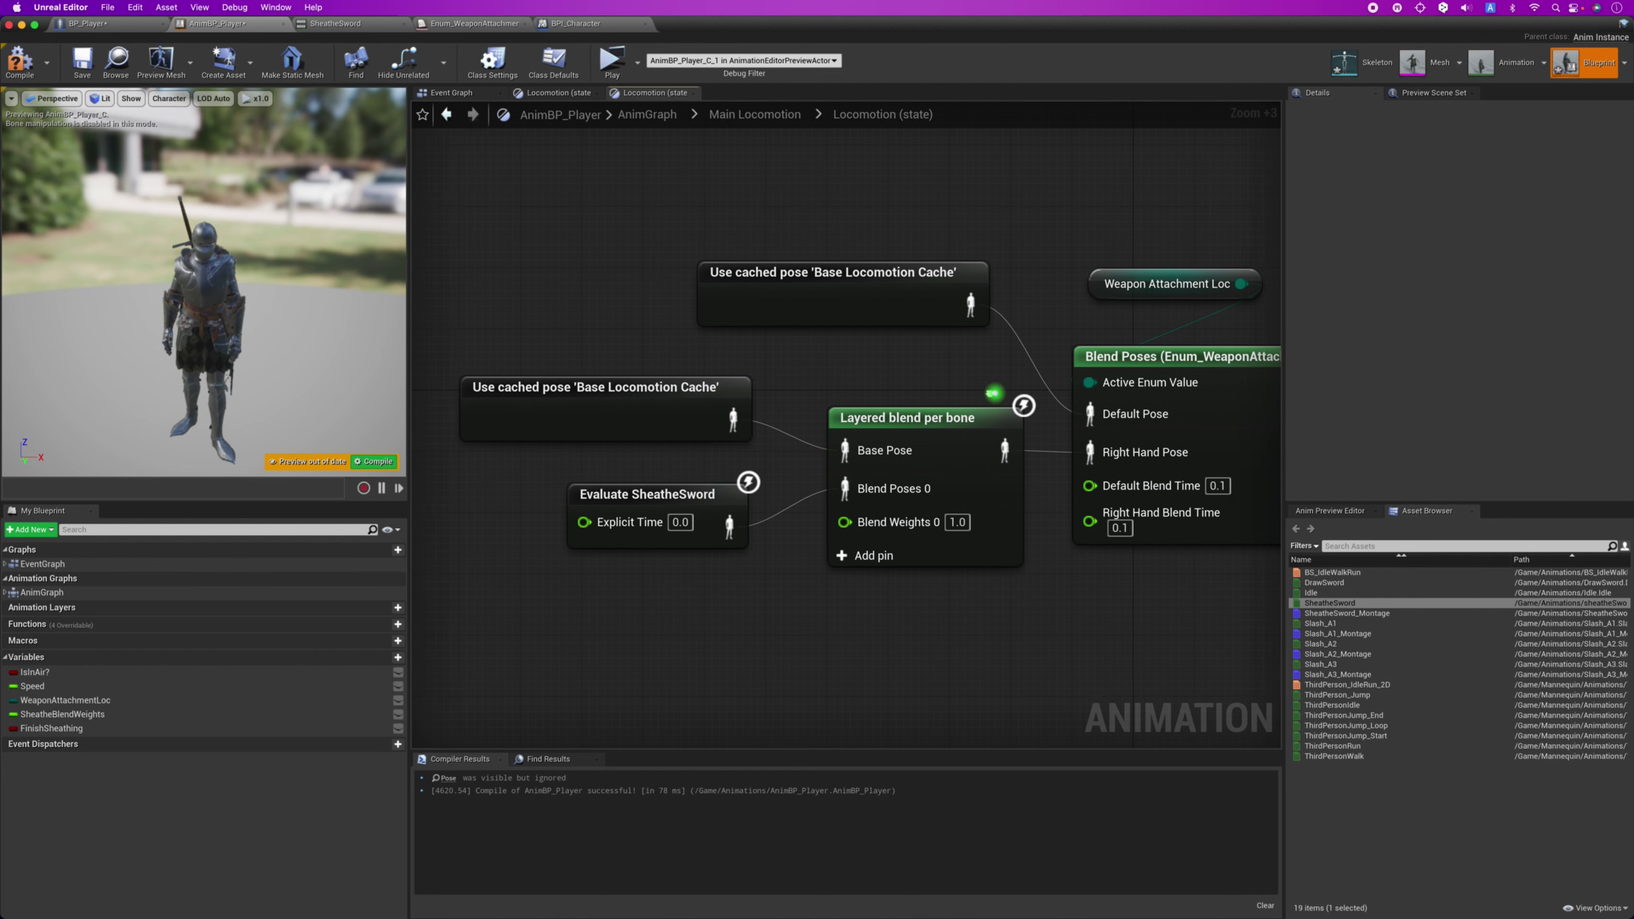
pyautogui.click(729, 447)
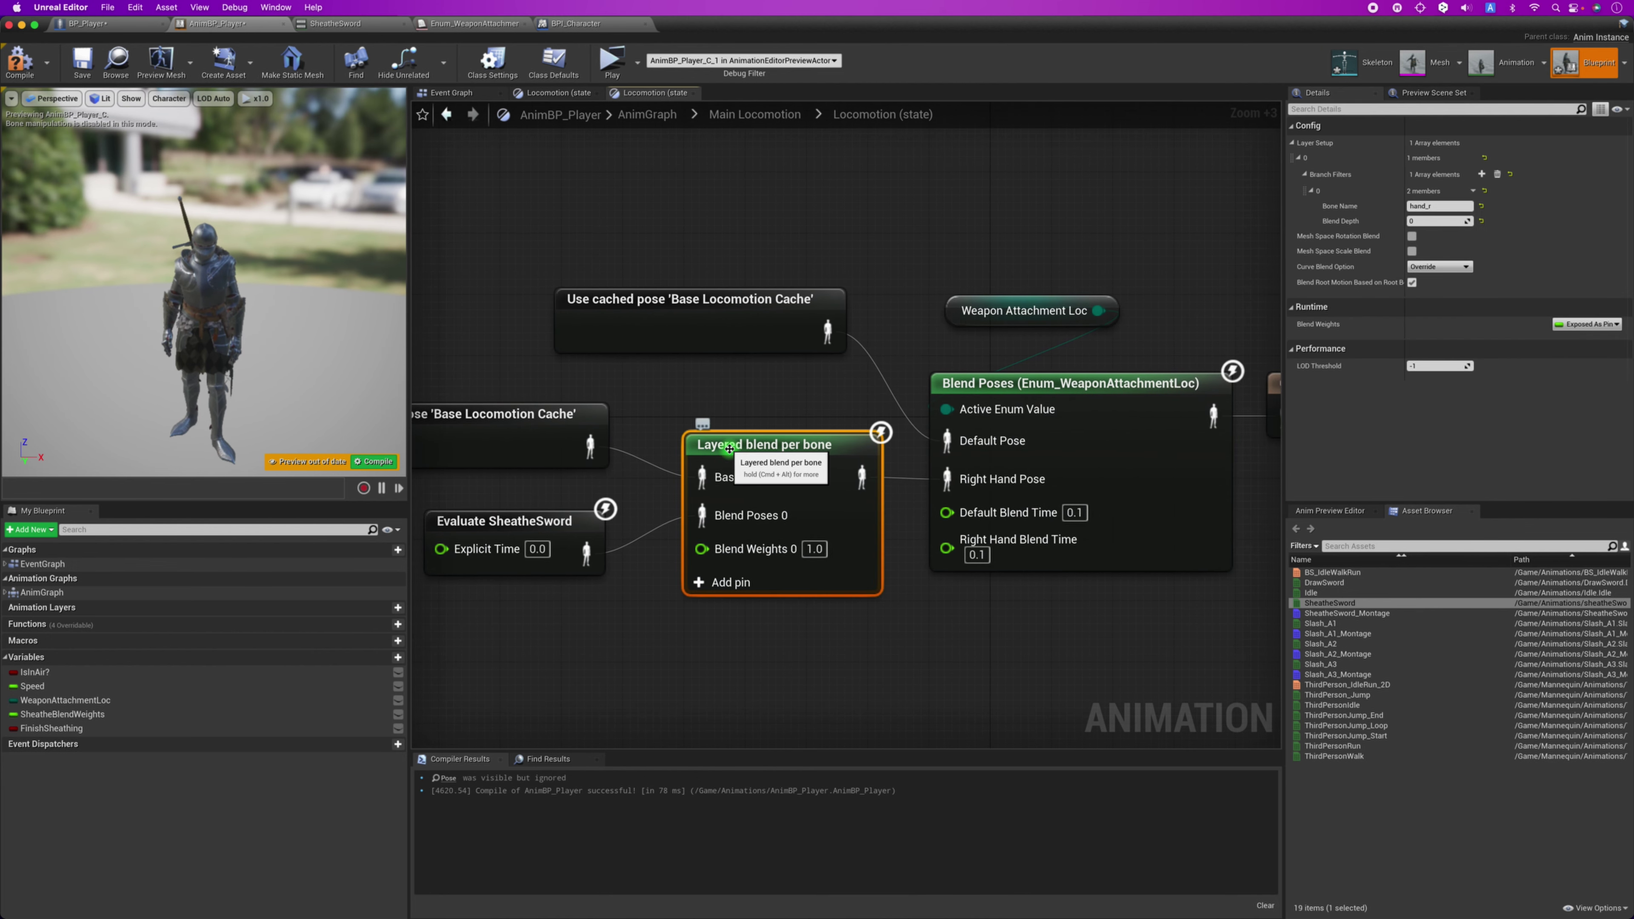
pyautogui.click(1320, 177)
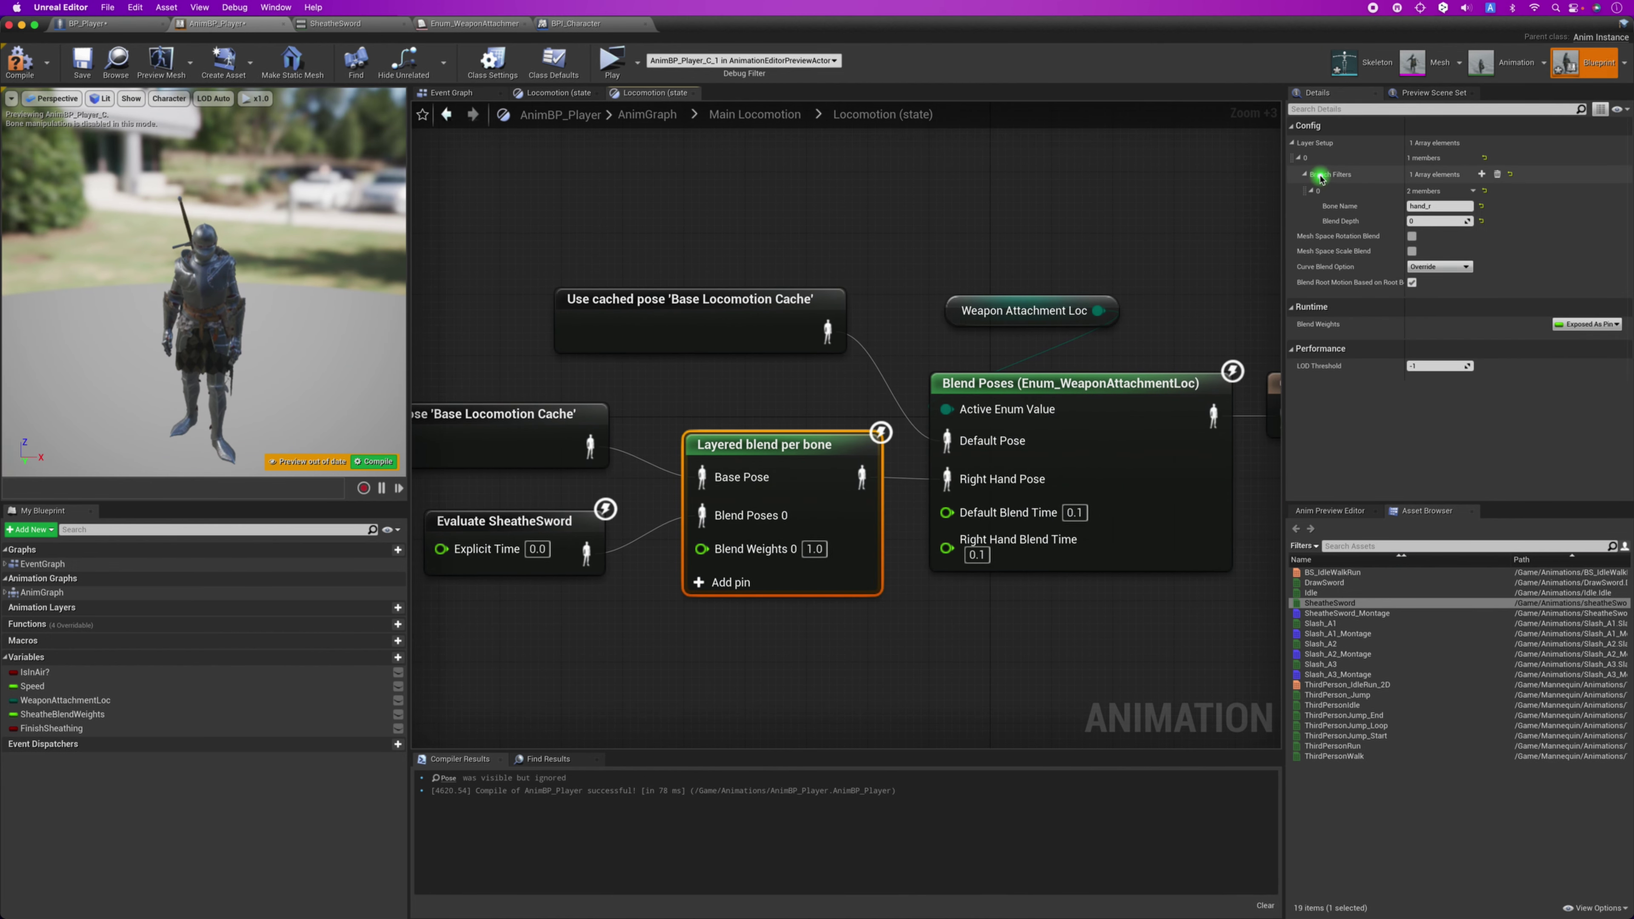
pyautogui.click(1300, 147)
pyautogui.click(1293, 144)
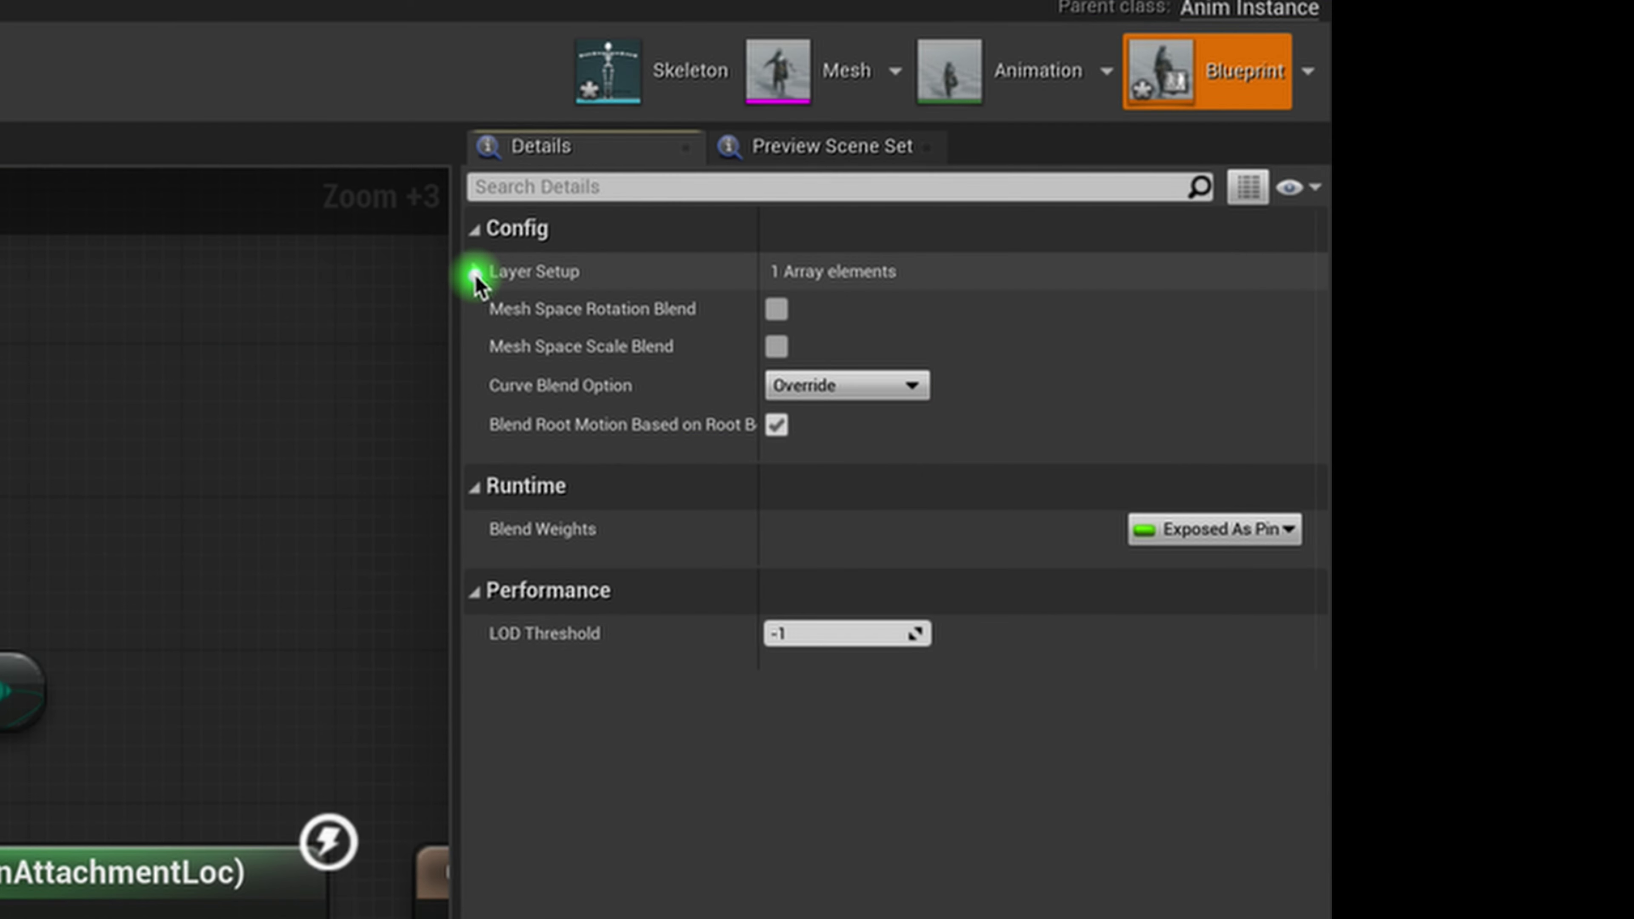
# Expand Layer Setup's branch filter and confirm its bone name is hand_r.
pyautogui.click(478, 273)
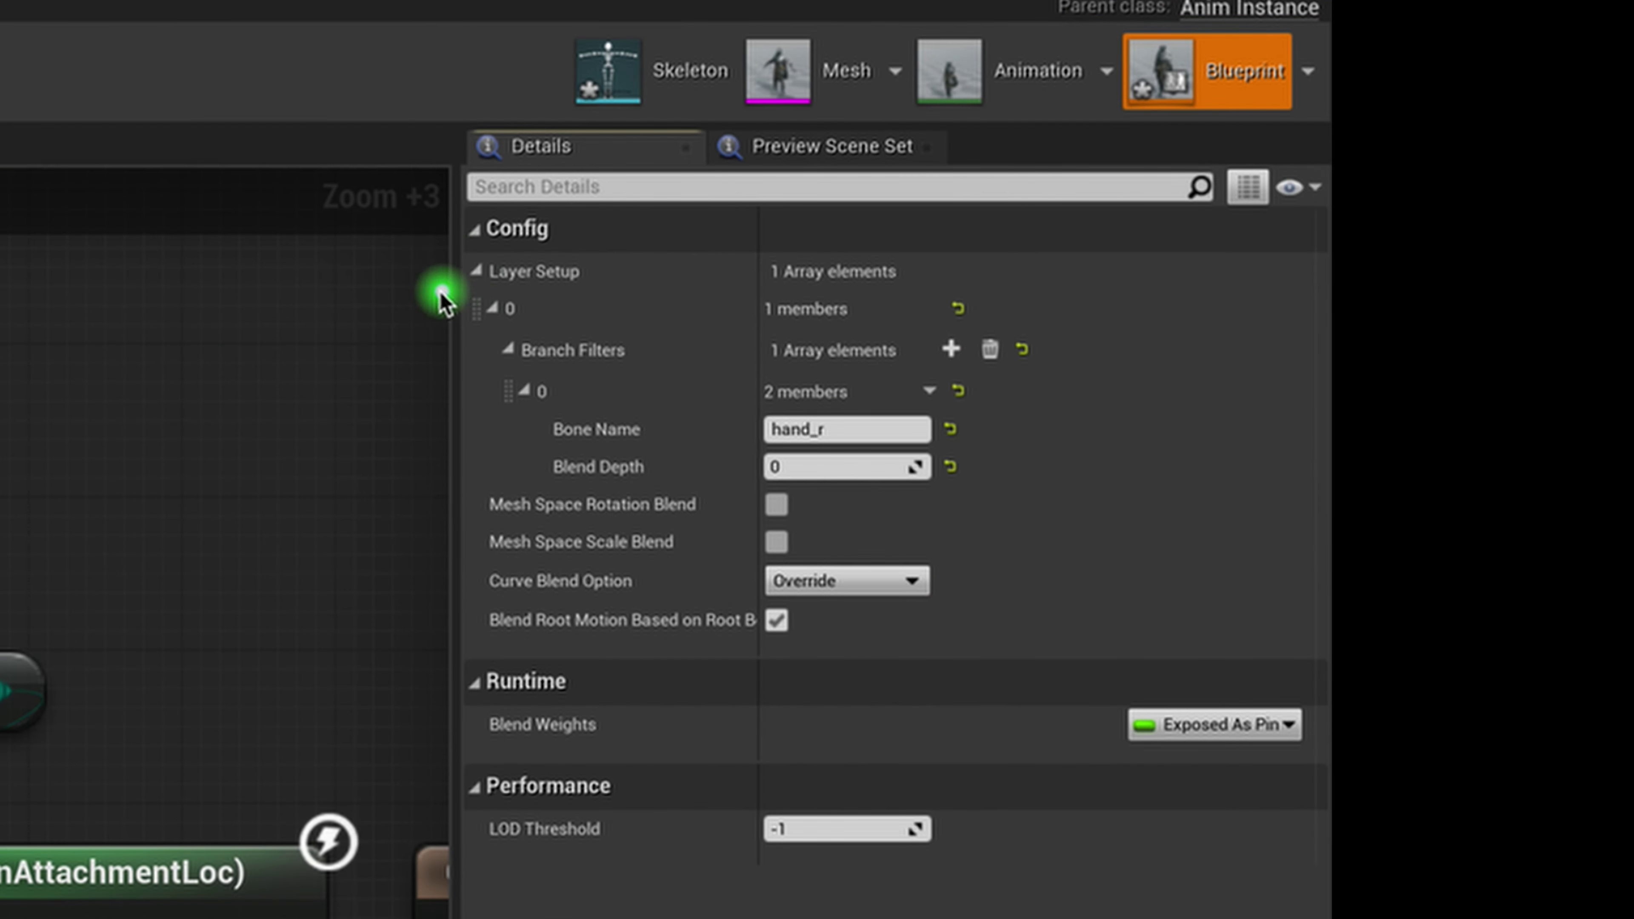
pyautogui.click(487, 316)
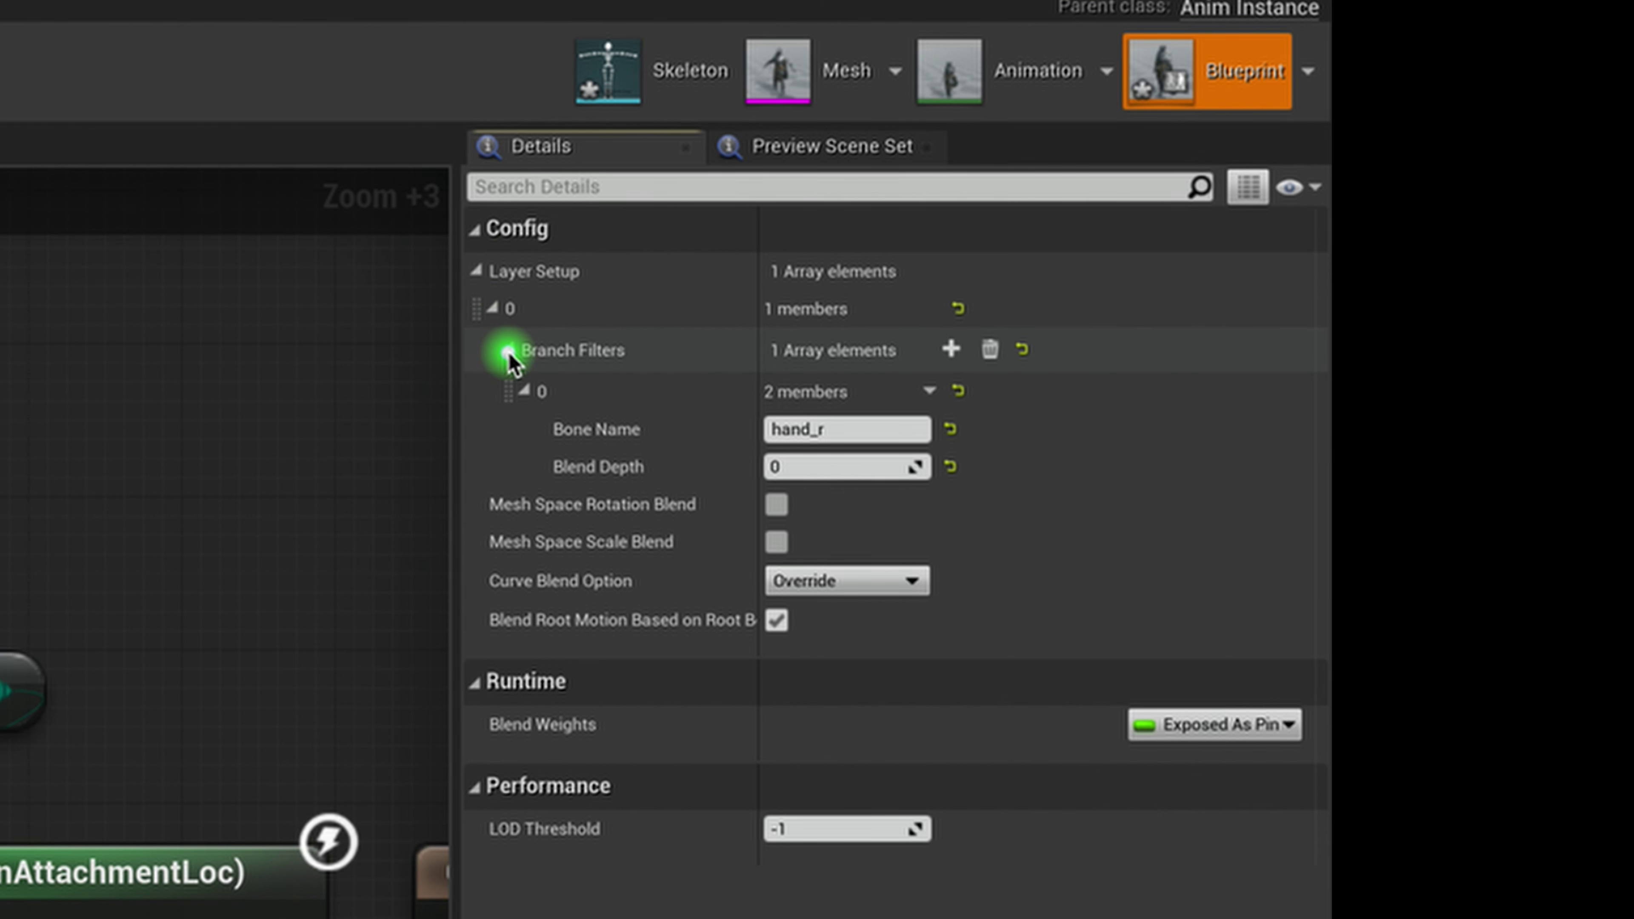
pyautogui.click(525, 391)
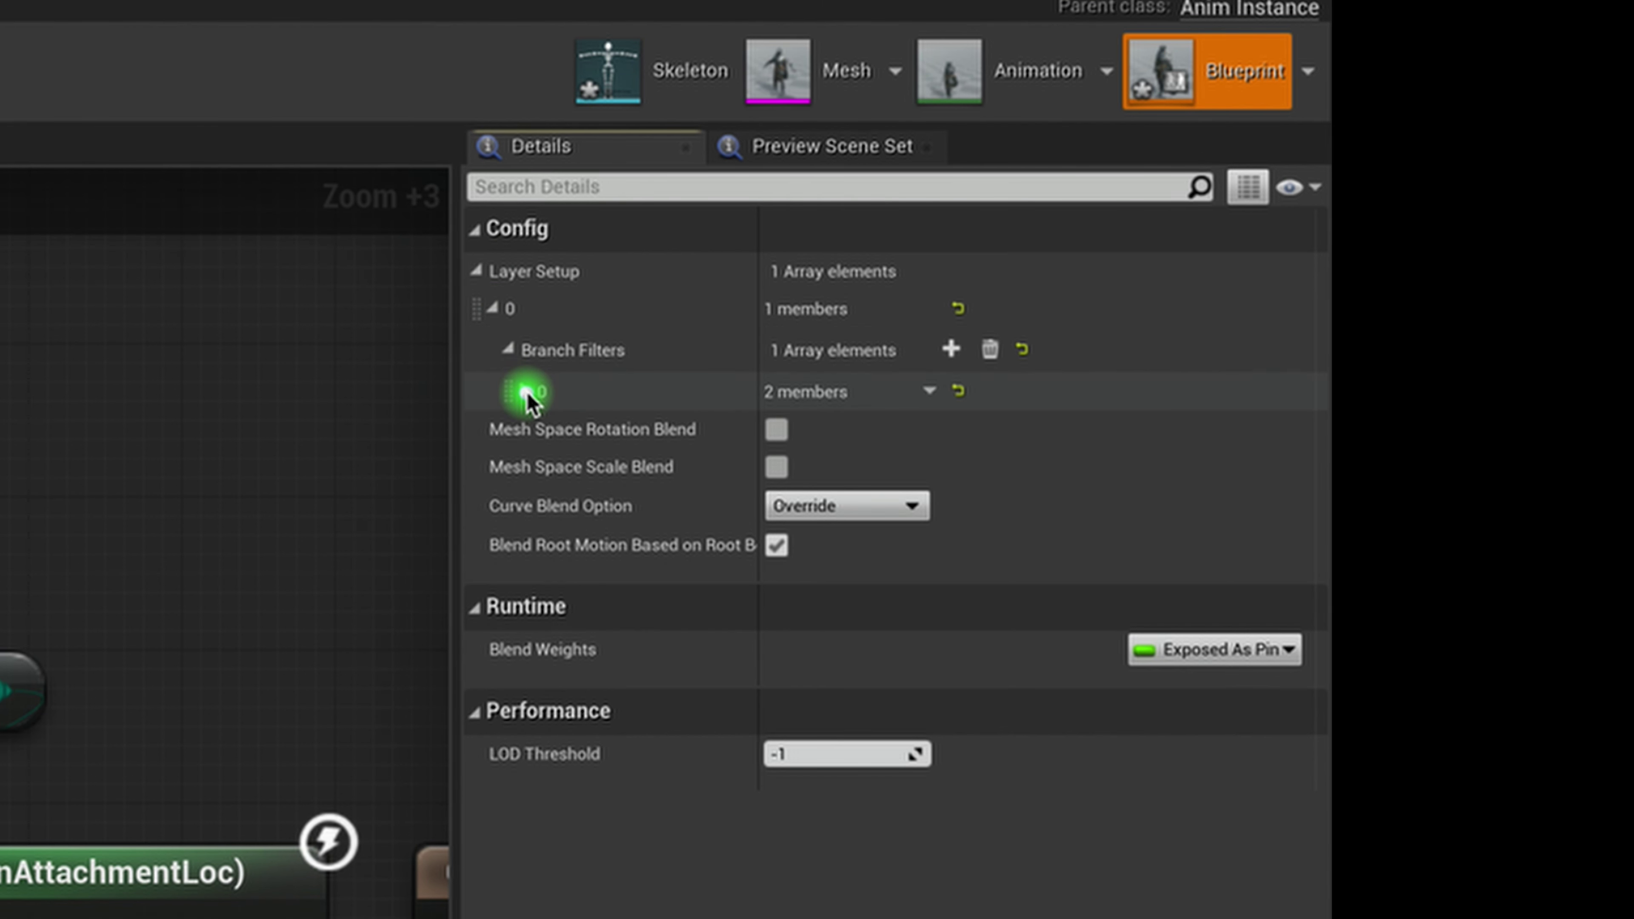
pyautogui.click(525, 391)
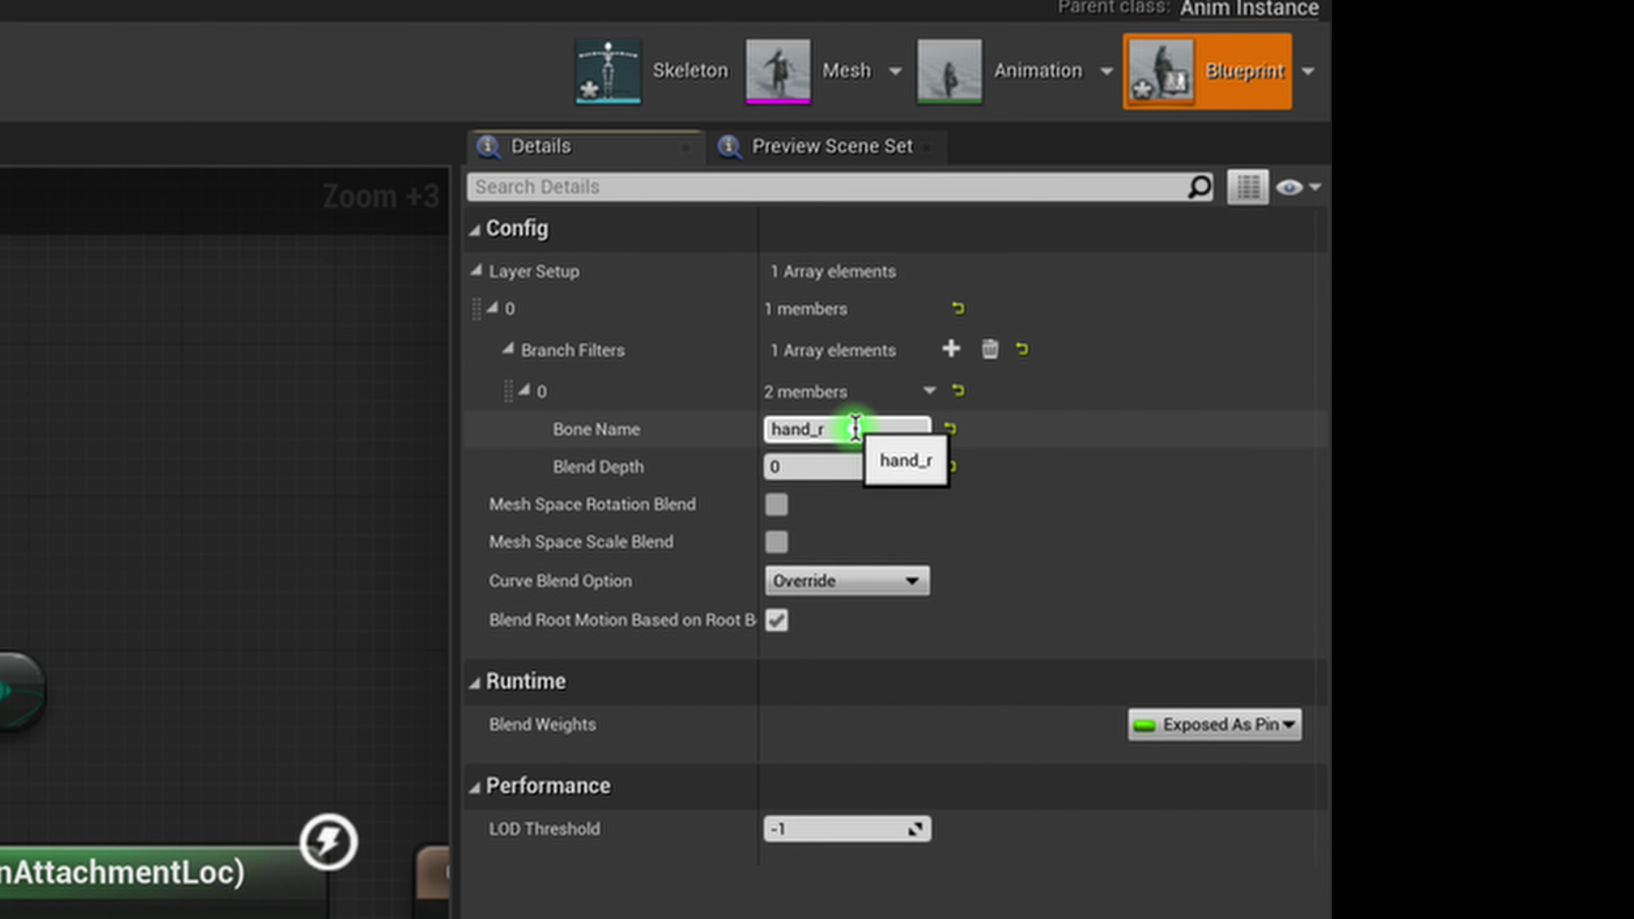
pyautogui.click(841, 430)
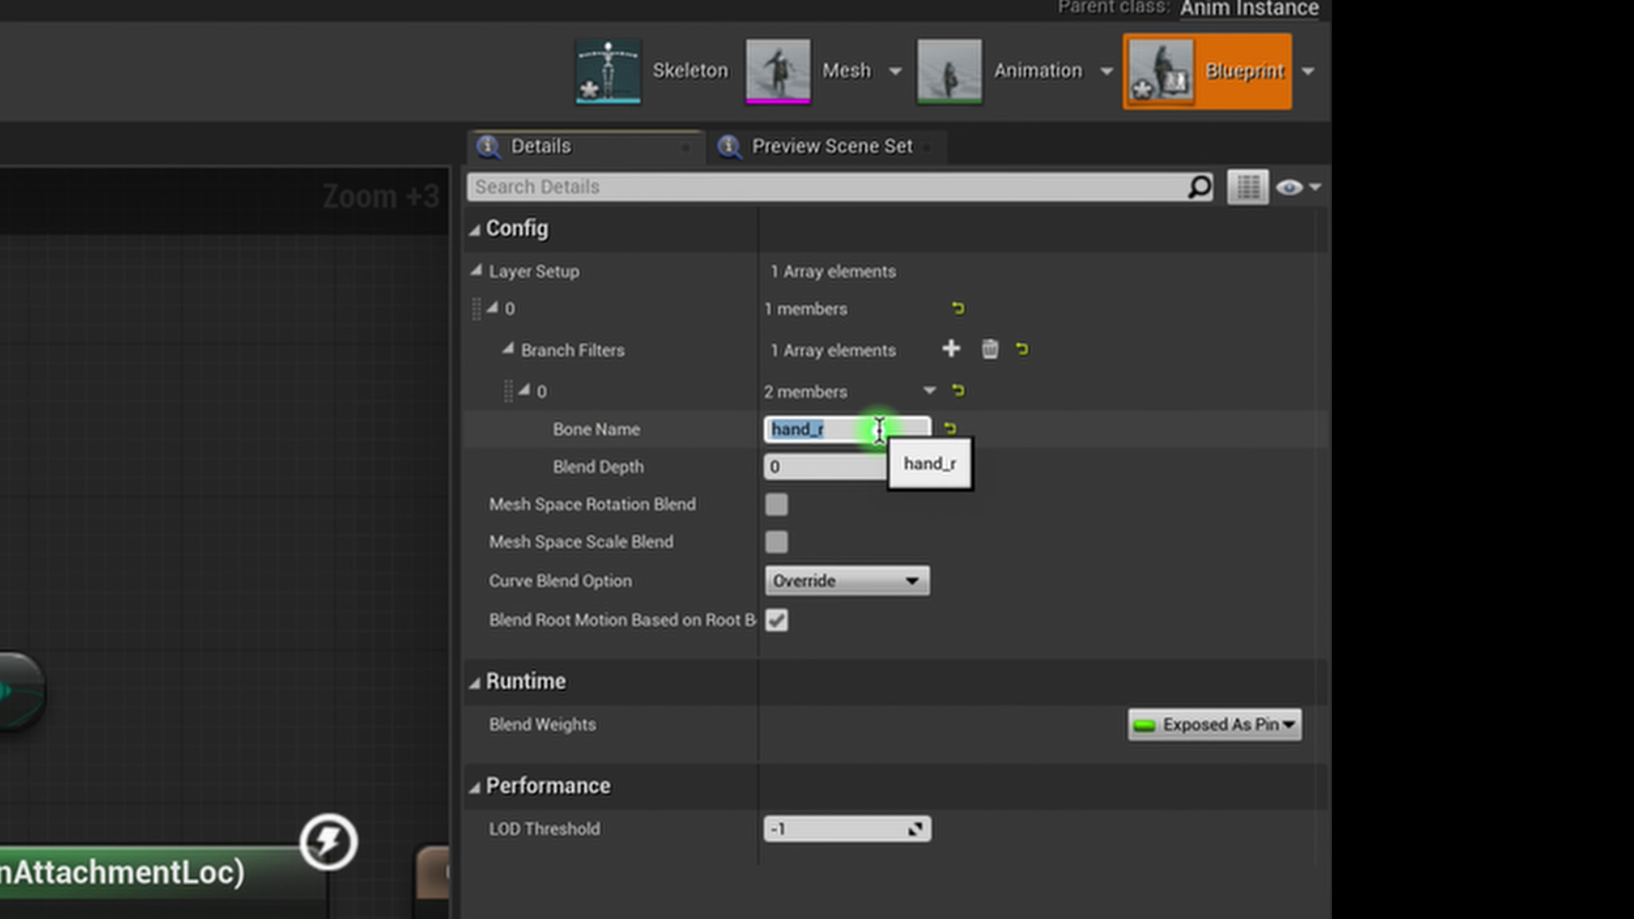
pyautogui.click(877, 428)
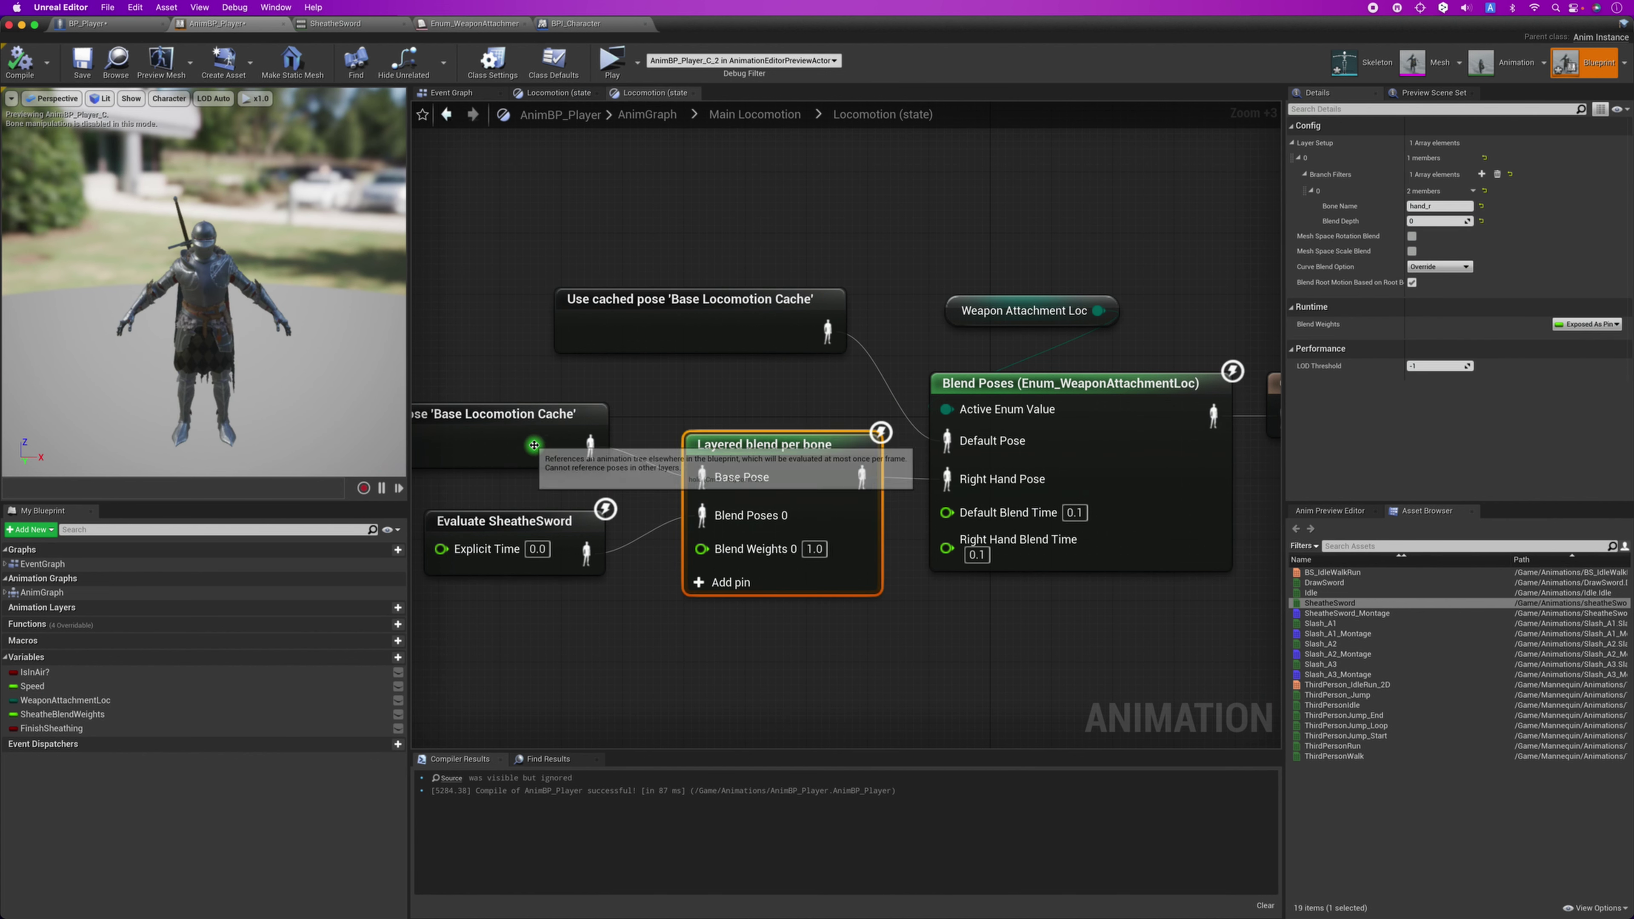
pyautogui.click(532, 443)
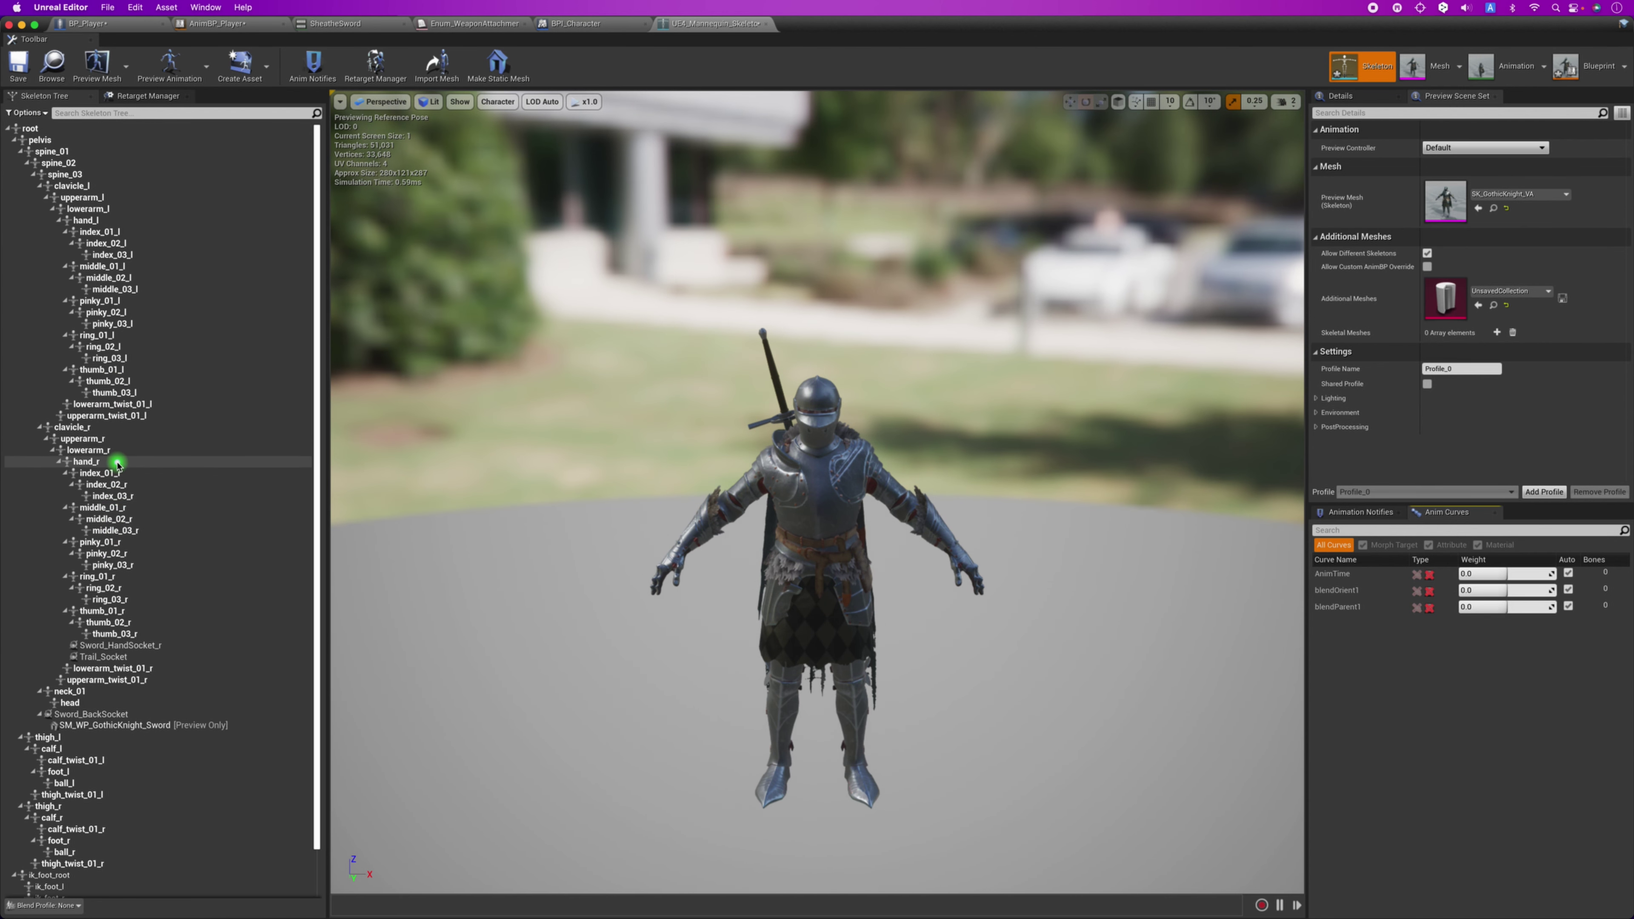
# Move the Weapon Attachment Loc node closer to Blend Poses by Enum_WeaponAttachmentLoc.
pyautogui.click(87, 462)
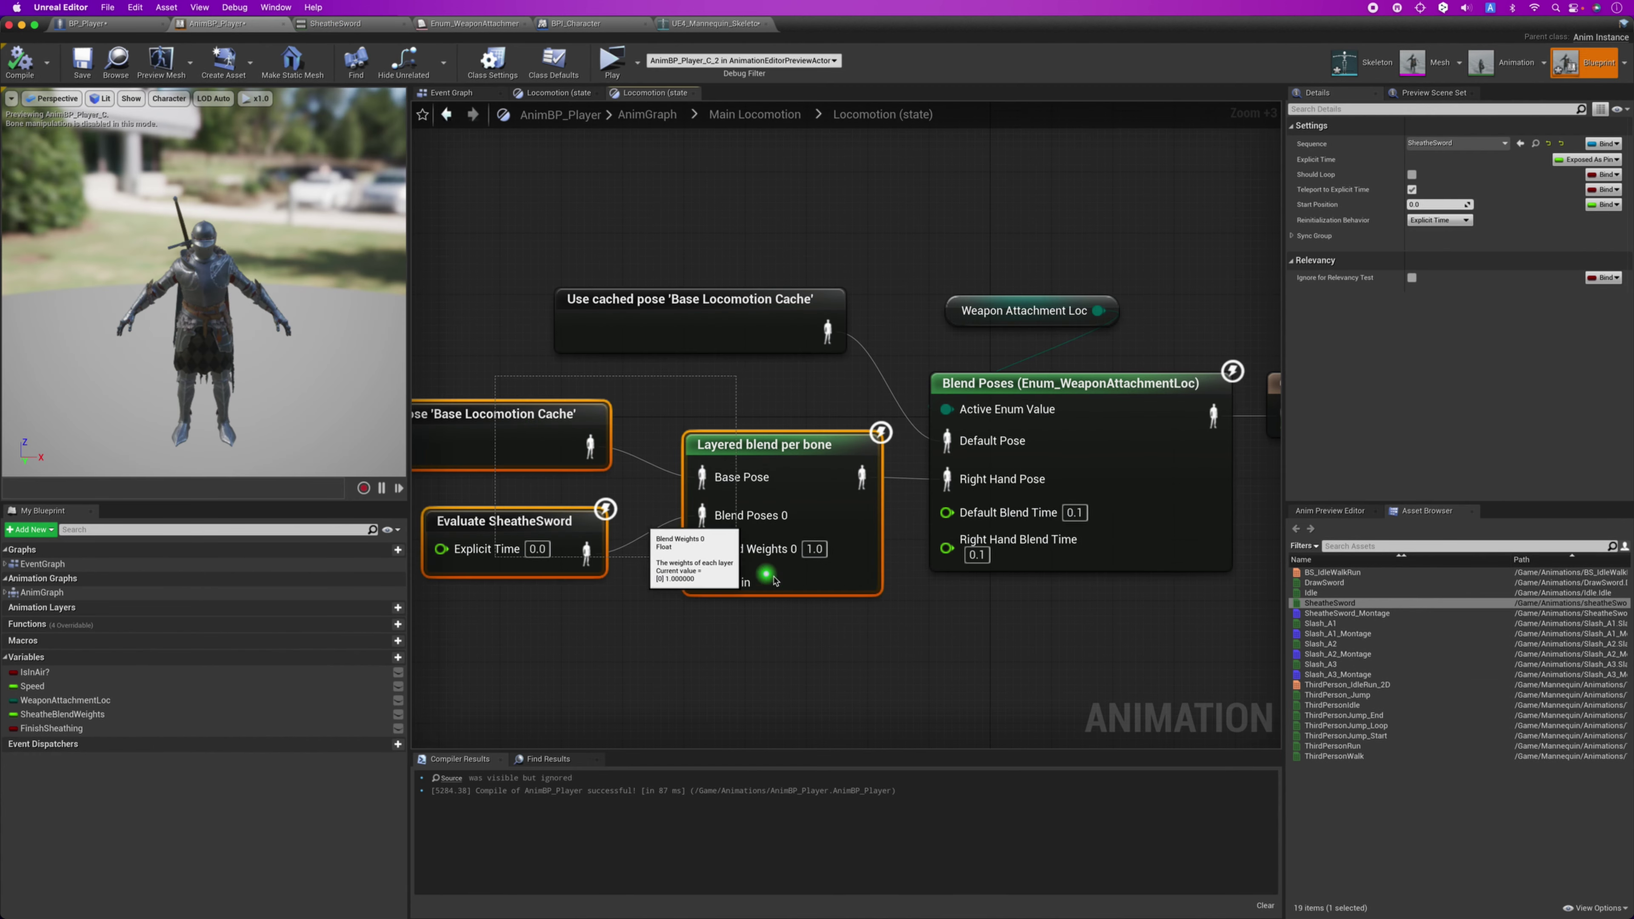
pyautogui.click(854, 615)
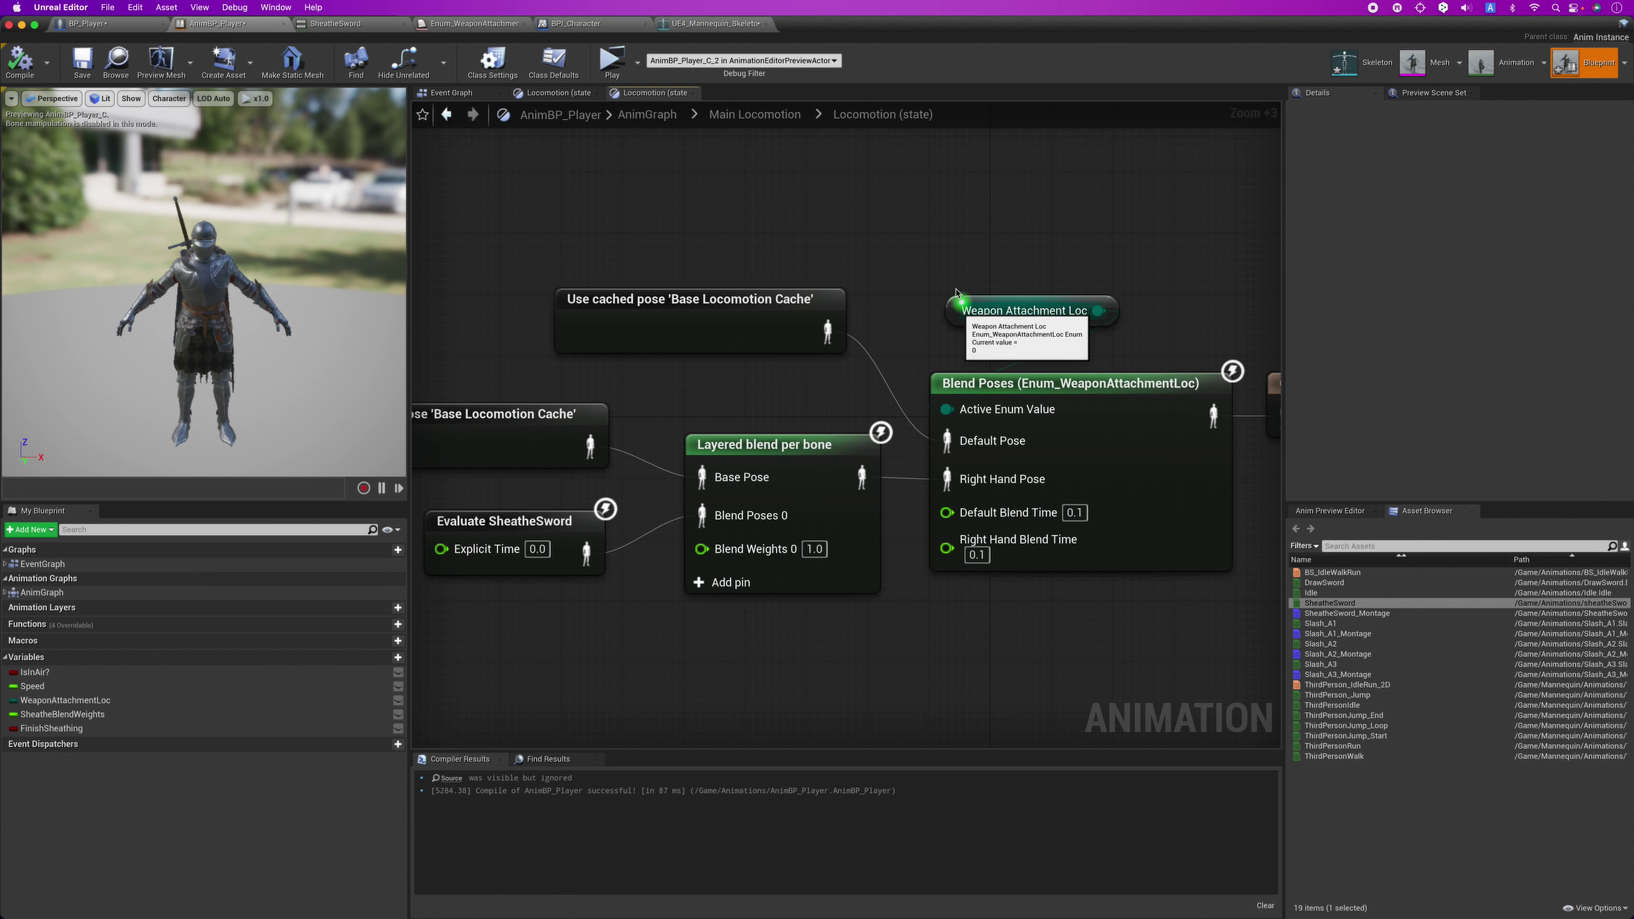
pyautogui.moveTo(984, 310); pyautogui.dragTo(977, 341)
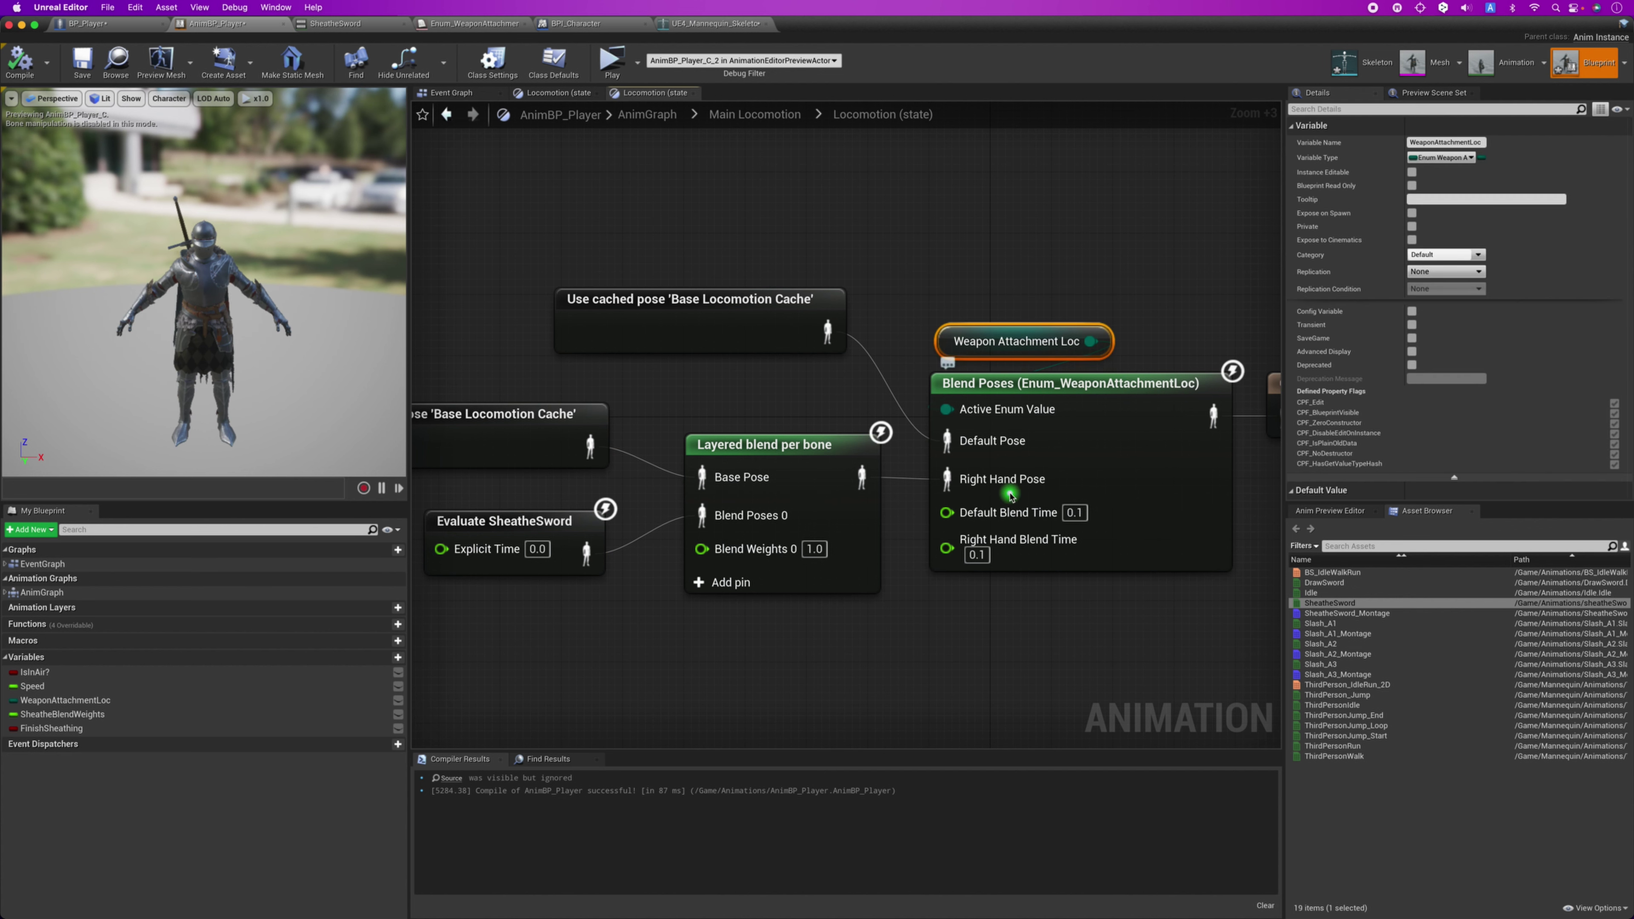
# Connect the layered blend output to Right Hand Pose, then return to Main Locomotion.
pyautogui.moveTo(862, 477); pyautogui.dragTo(942, 483)
pyautogui.click(1003, 480)
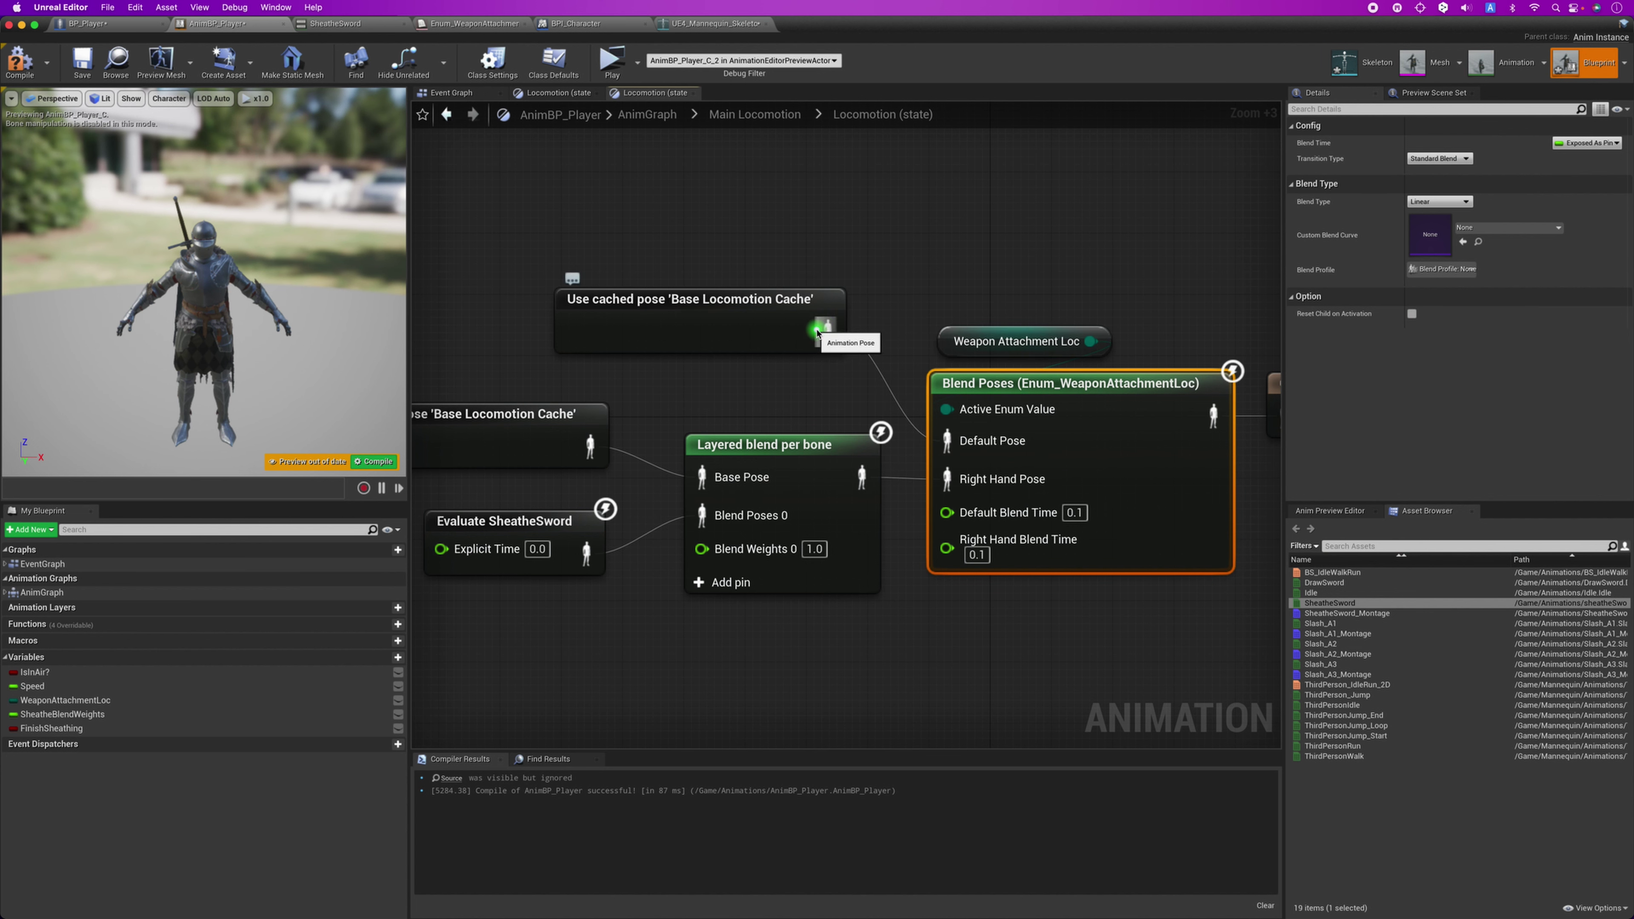
pyautogui.moveTo(1211, 304); pyautogui.dragTo(1157, 315, button='right')
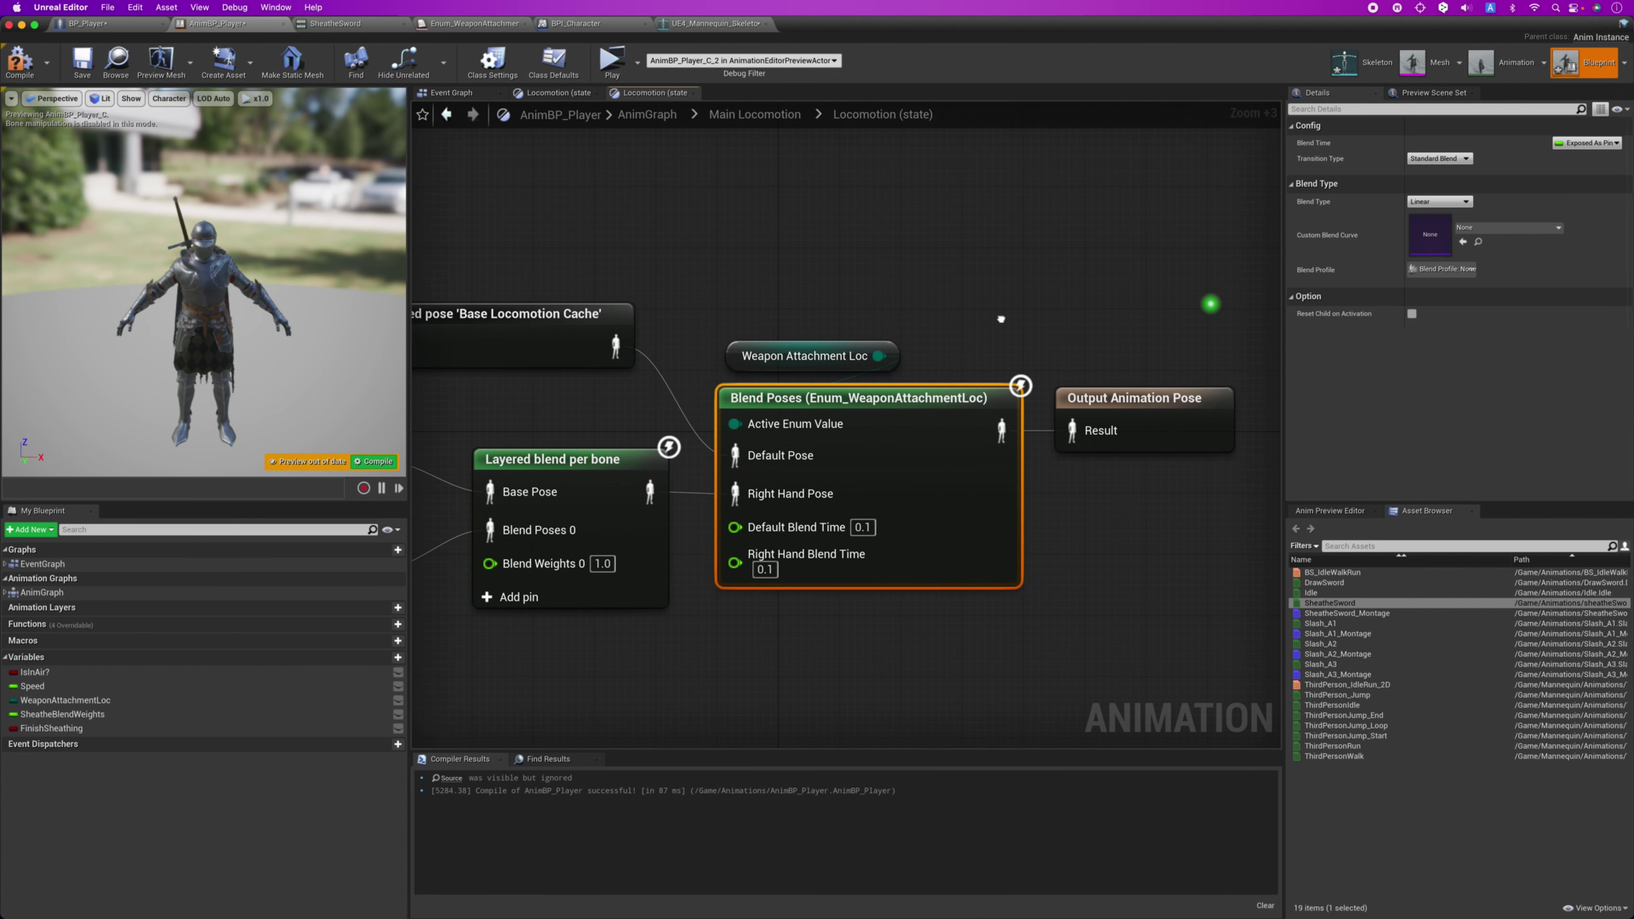
pyautogui.click(753, 115)
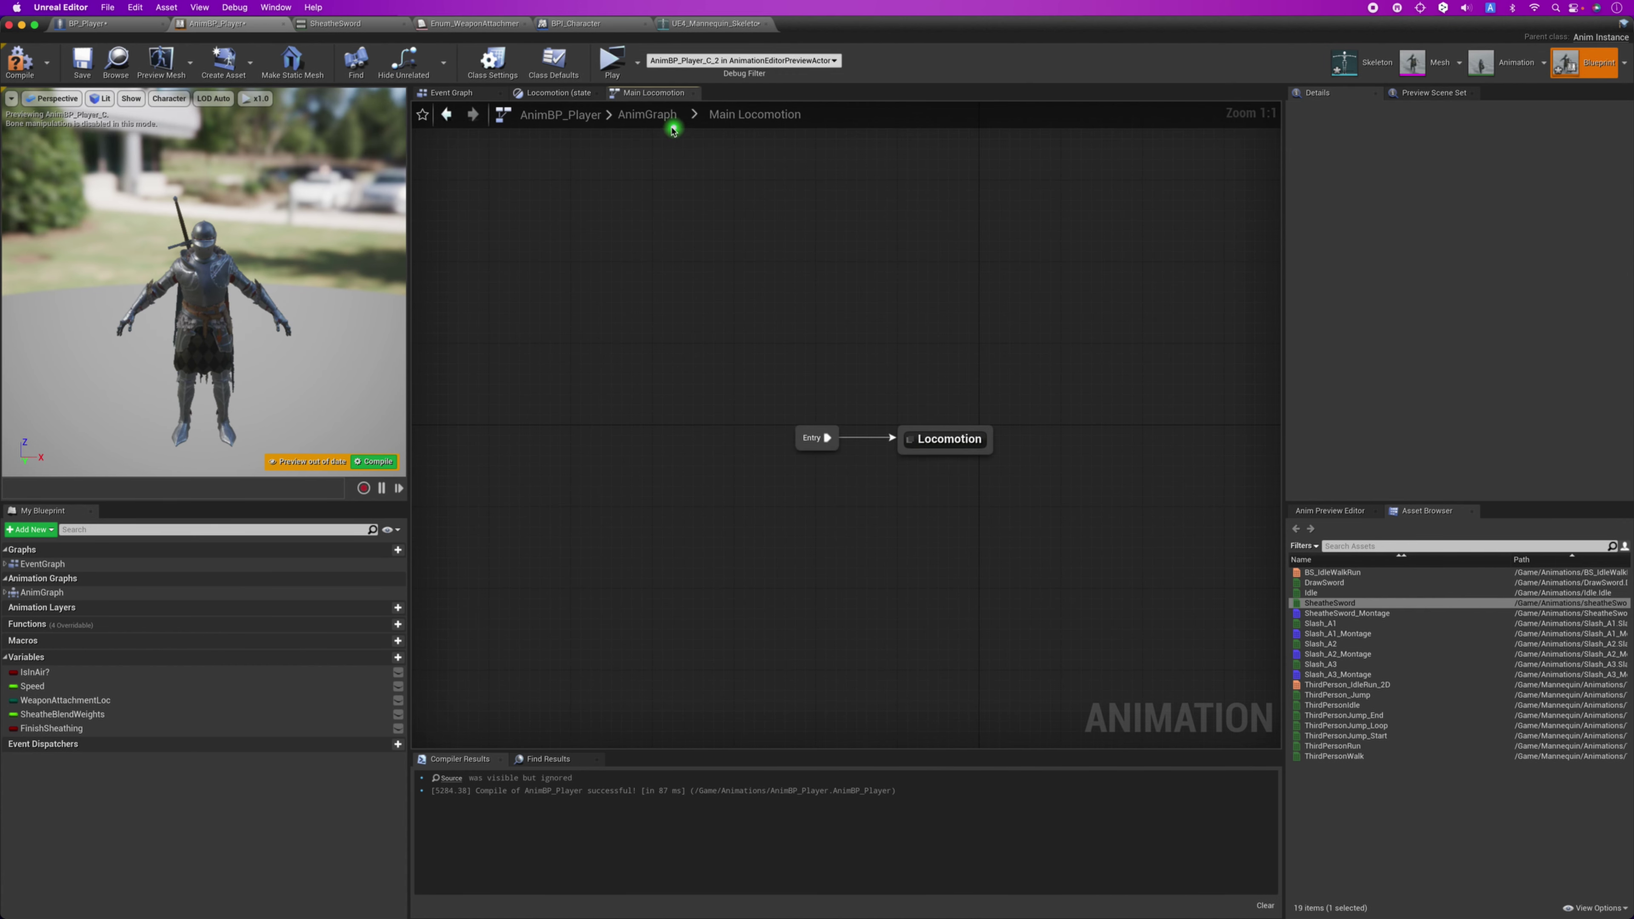
# In the top-level AnimGraph, drag a pose wire from Main Locomotion, then dismiss the node list.
pyautogui.click(648, 114)
pyautogui.moveTo(839, 285); pyautogui.dragTo(642, 270, button='right')
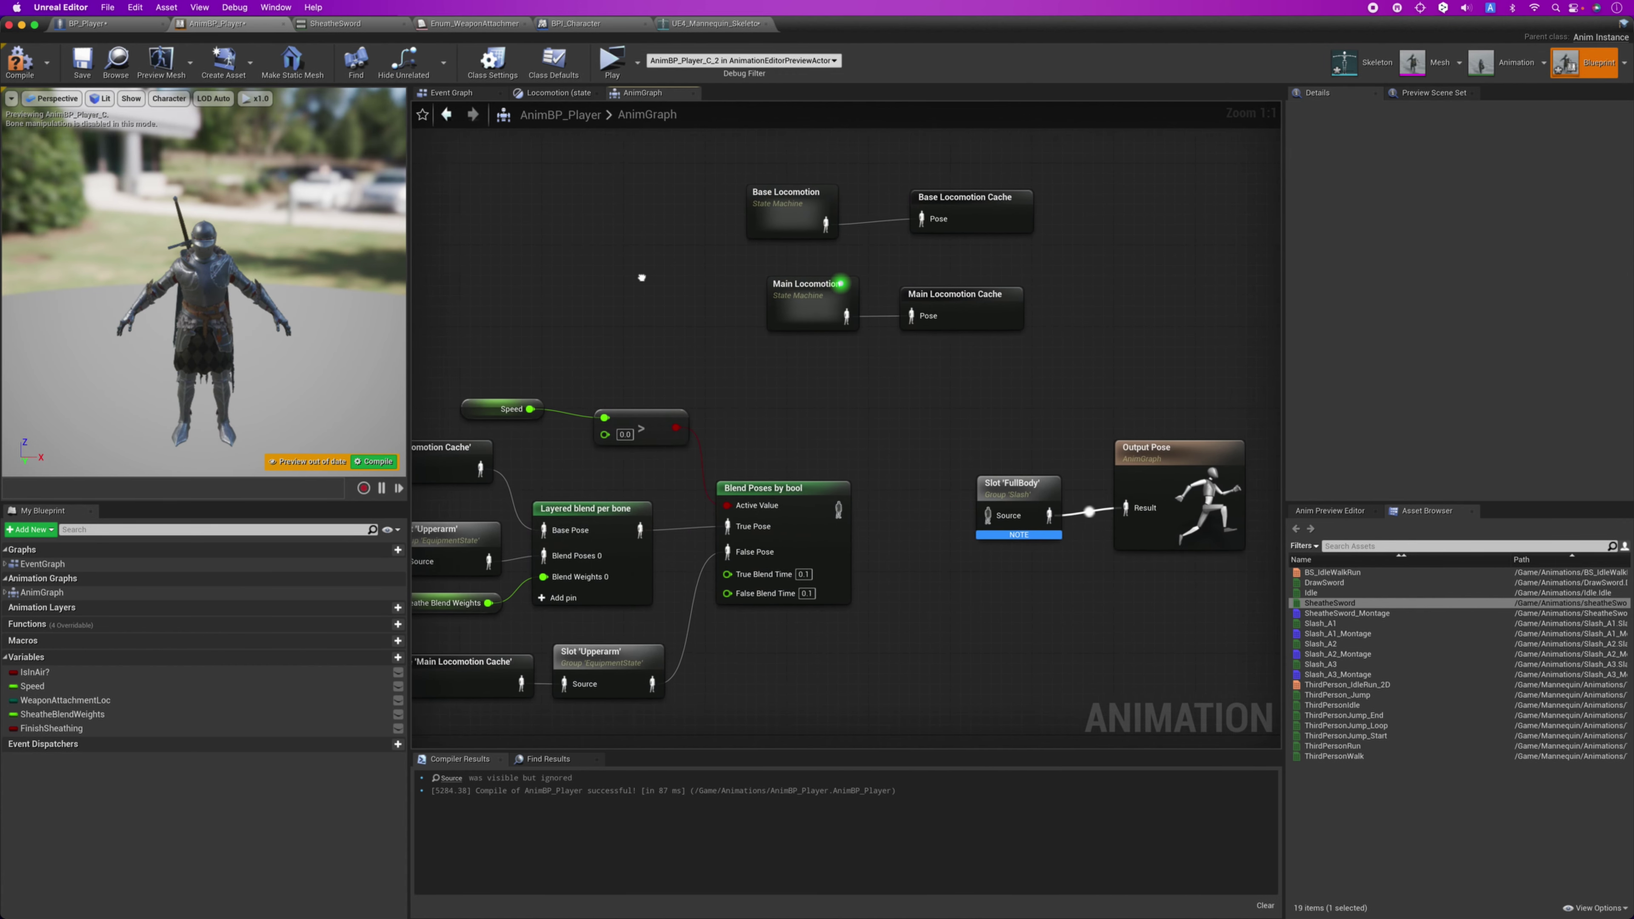
pyautogui.scroll(3, 686, 280)
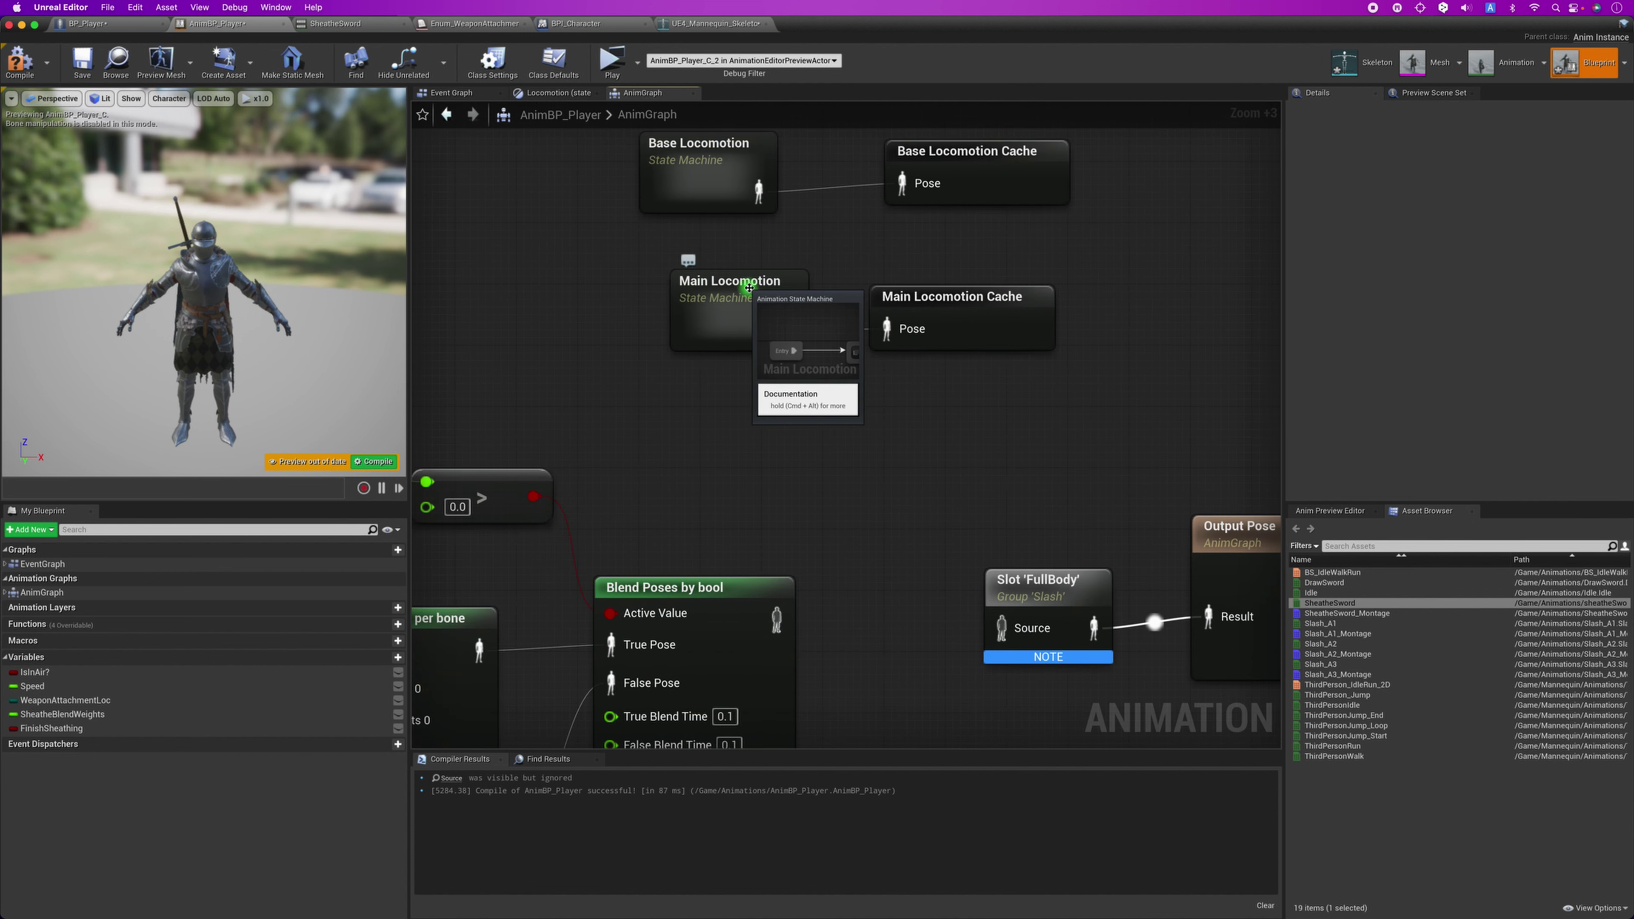
pyautogui.moveTo(792, 329); pyautogui.dragTo(835, 404)
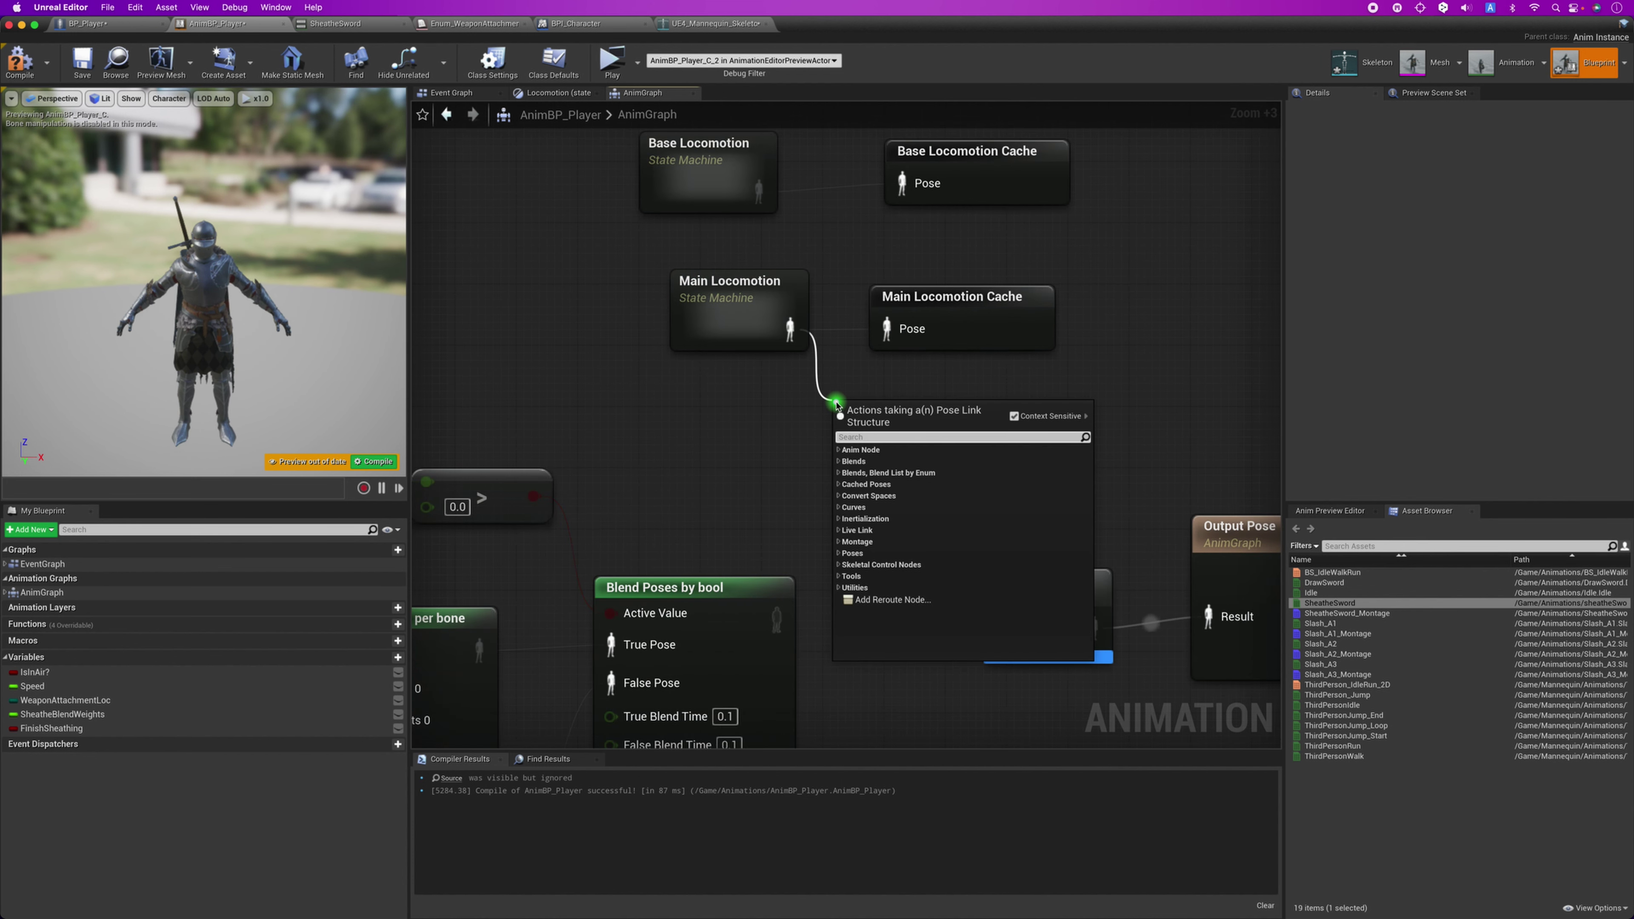
pyautogui.write('save')
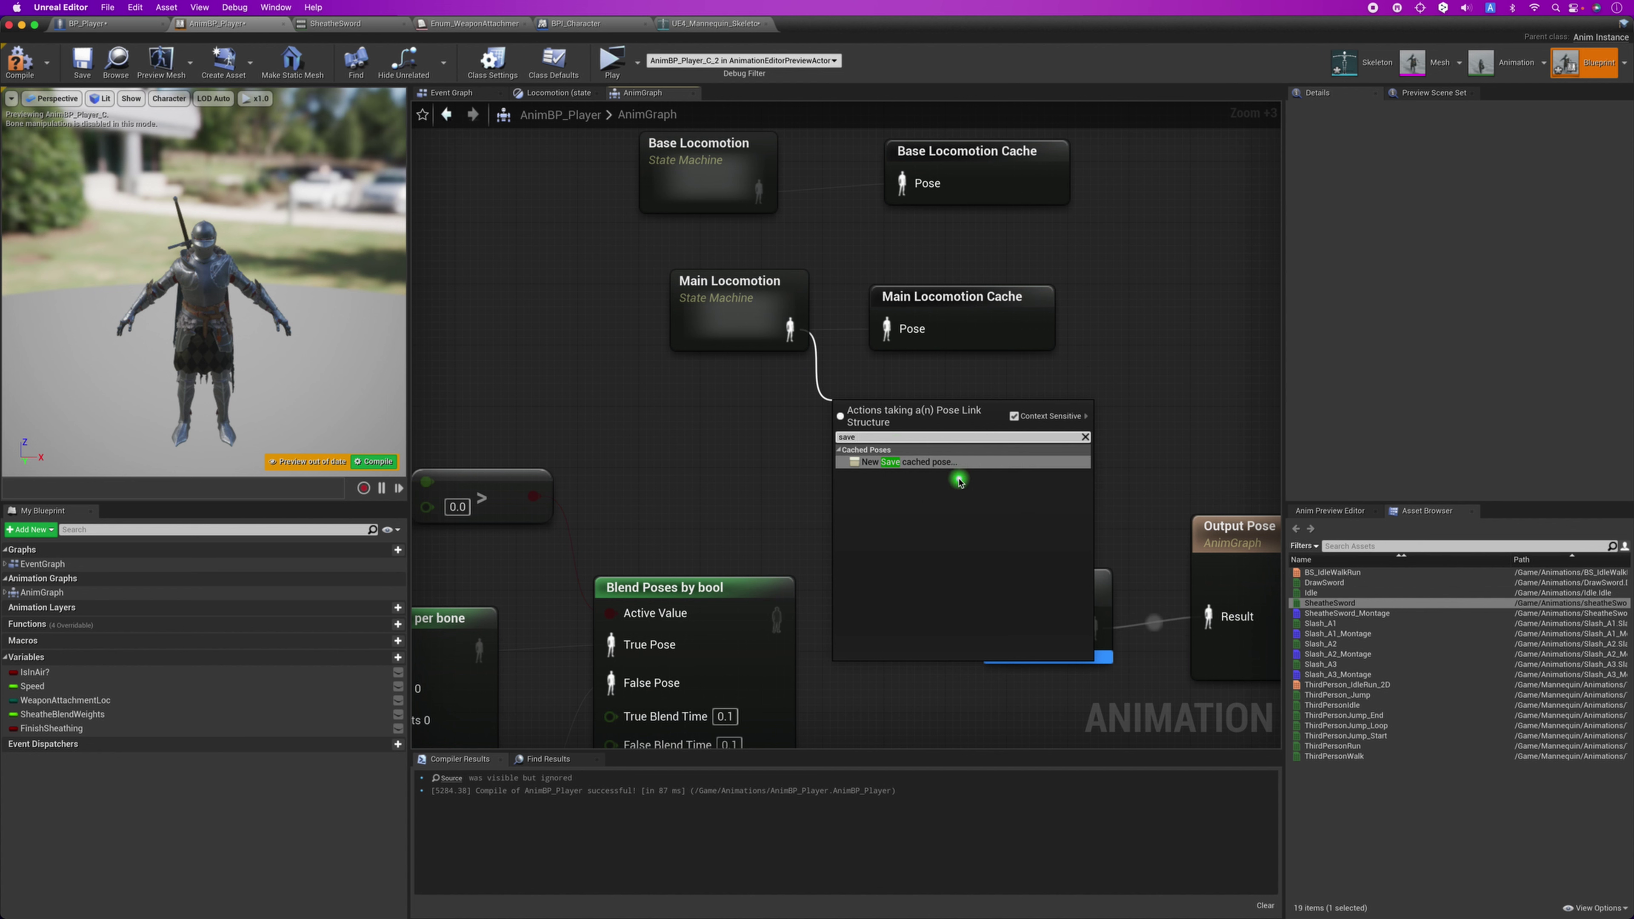
pyautogui.click(731, 454)
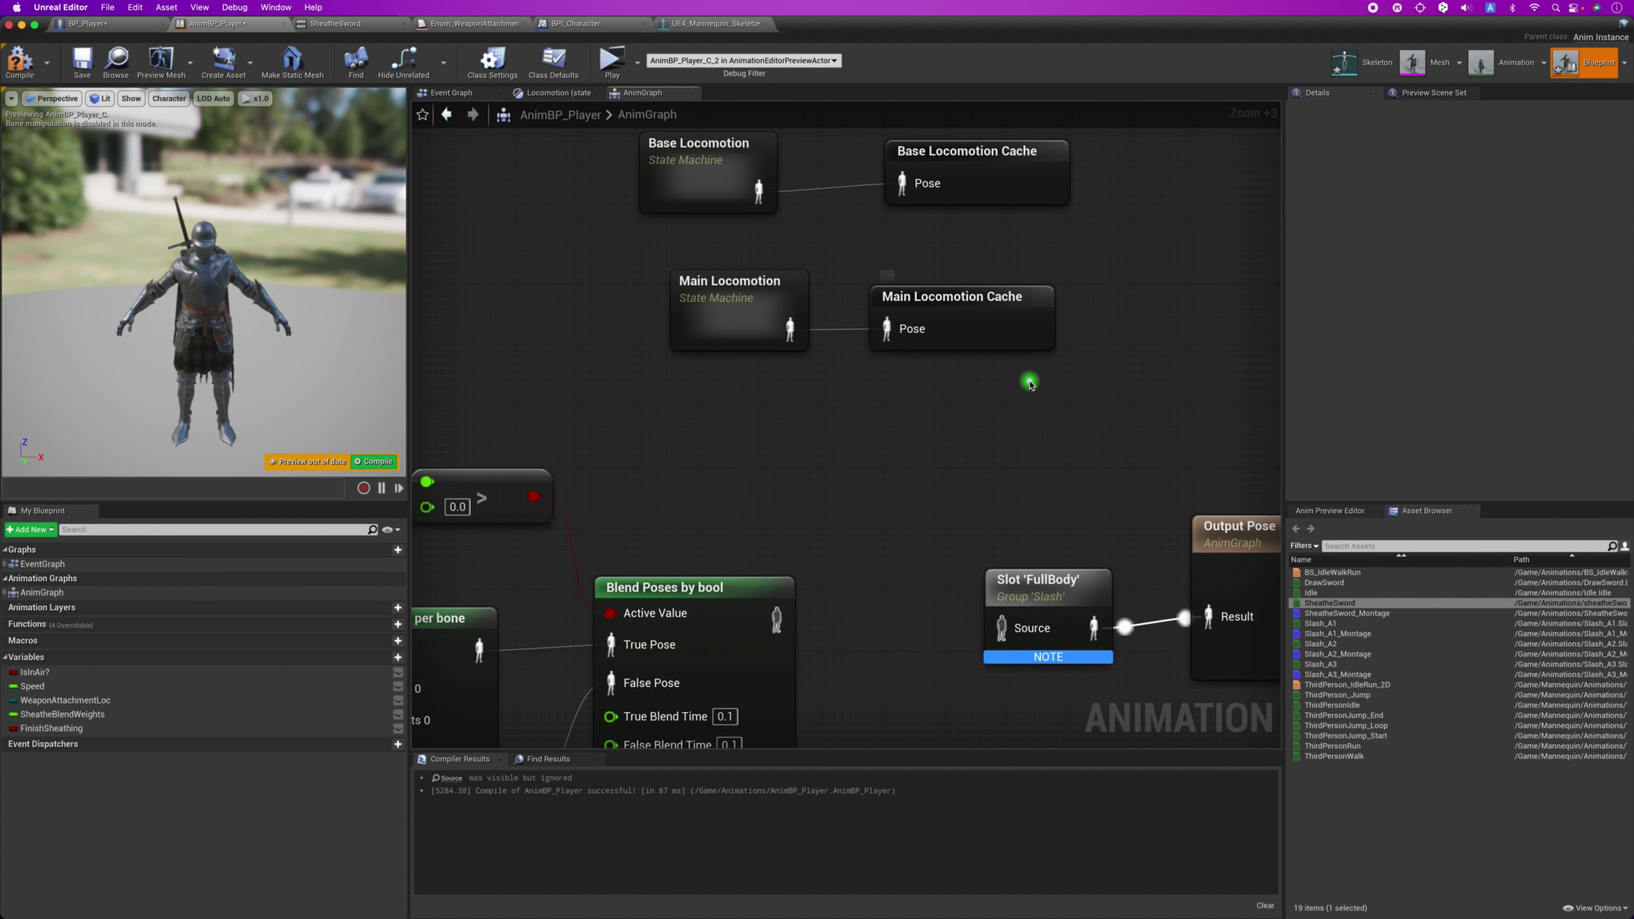
# Place Main Locomotion beside Slot 'FullBody' and recompile AnimBP_Player.
pyautogui.scroll(-2, 933, 430)
pyautogui.scroll(-1, 969, 424)
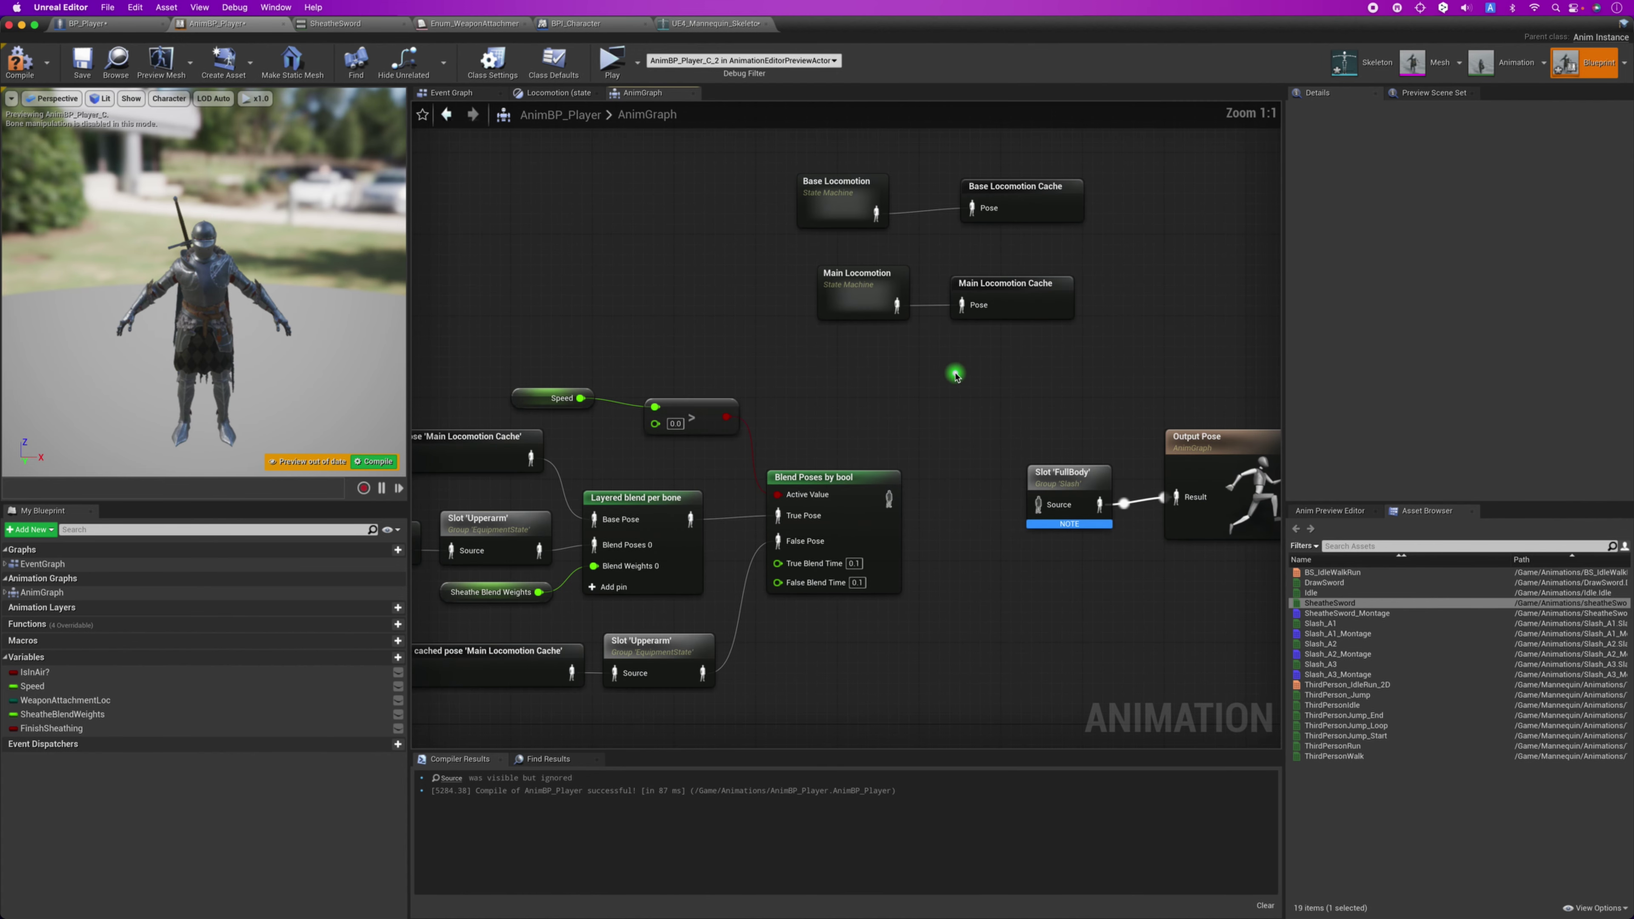
pyautogui.moveTo(875, 293)
pyautogui.mouseDown()
pyautogui.moveTo(916, 423)
pyautogui.moveTo(1038, 505)
pyautogui.mouseUp()
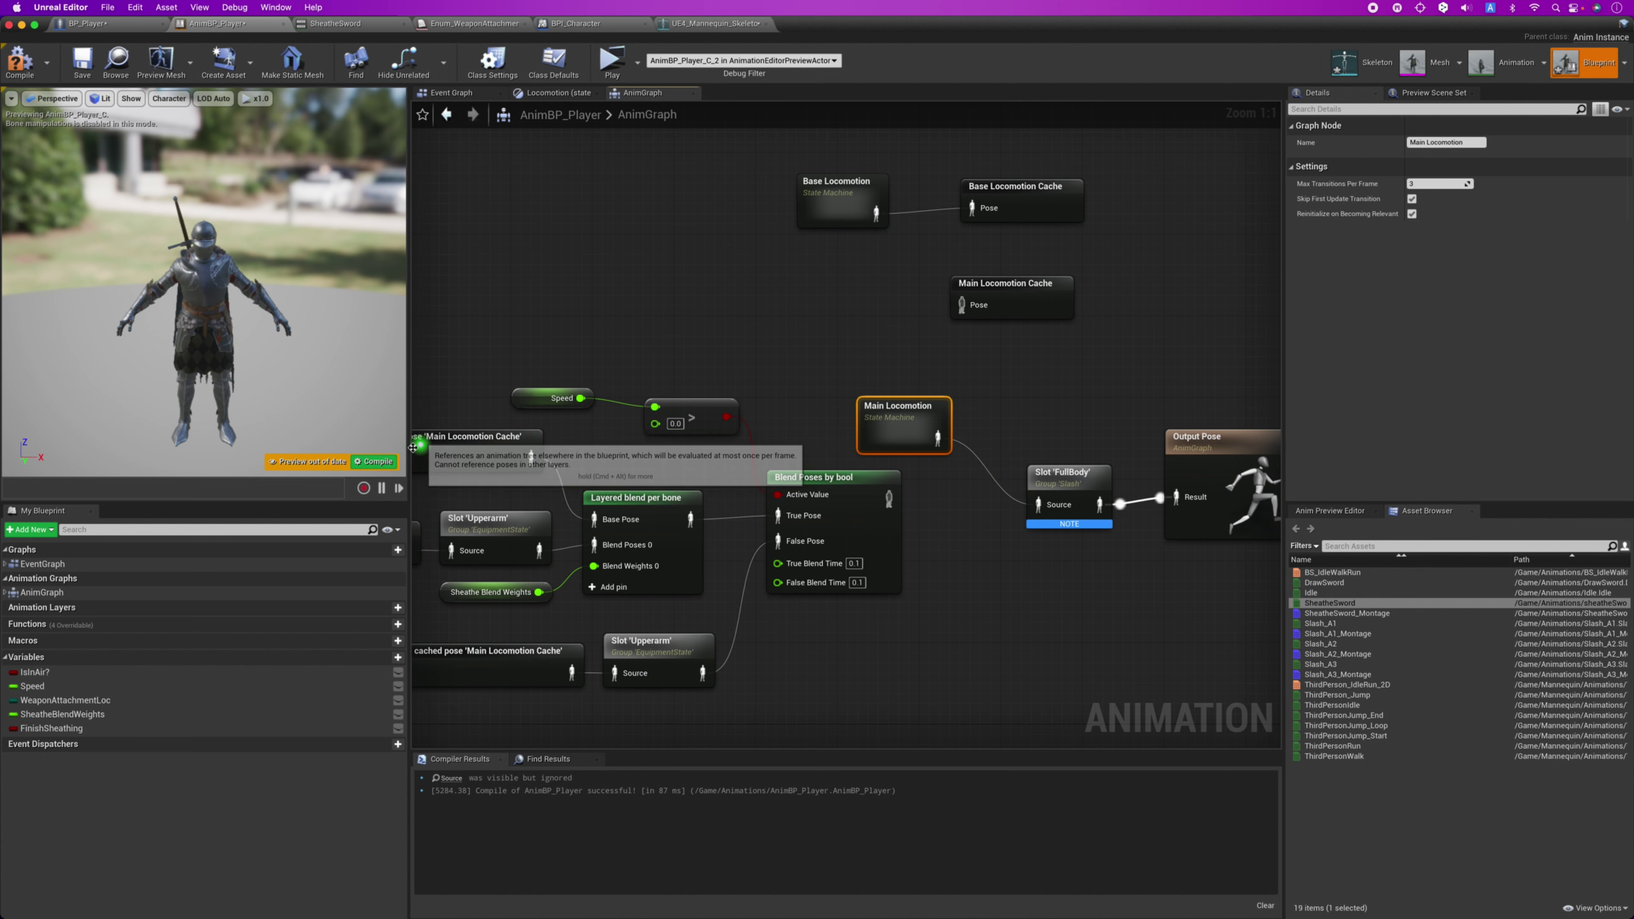
pyautogui.click(363, 462)
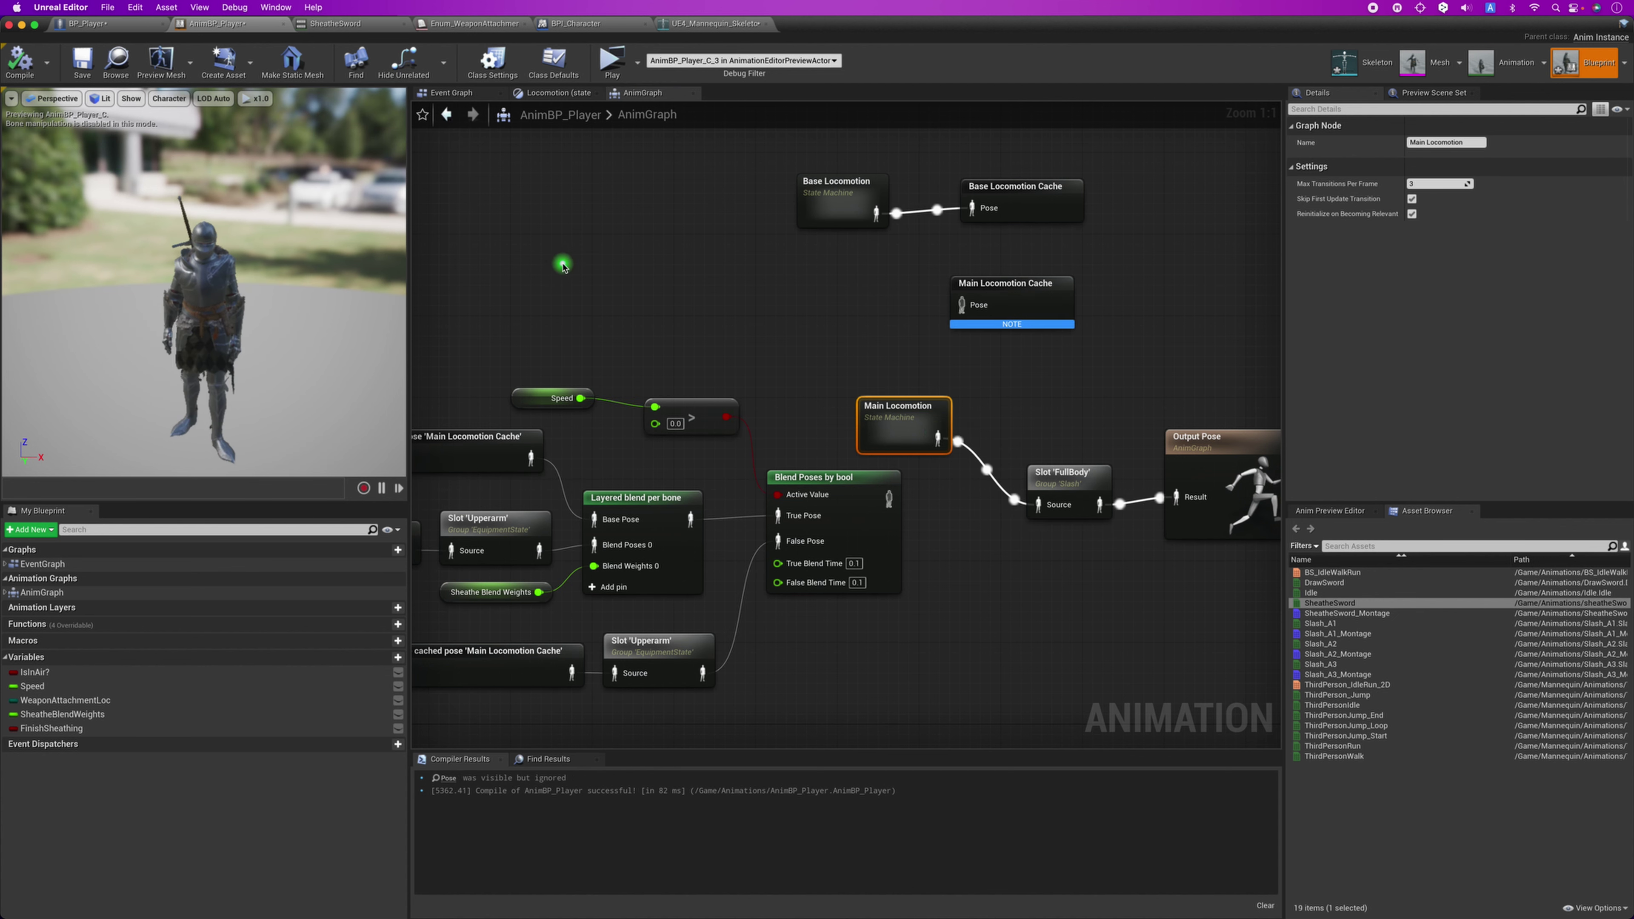
# Launch a standalone game, draw the knight's sword, attack, and dodge with Space.
pyautogui.click(612, 59)
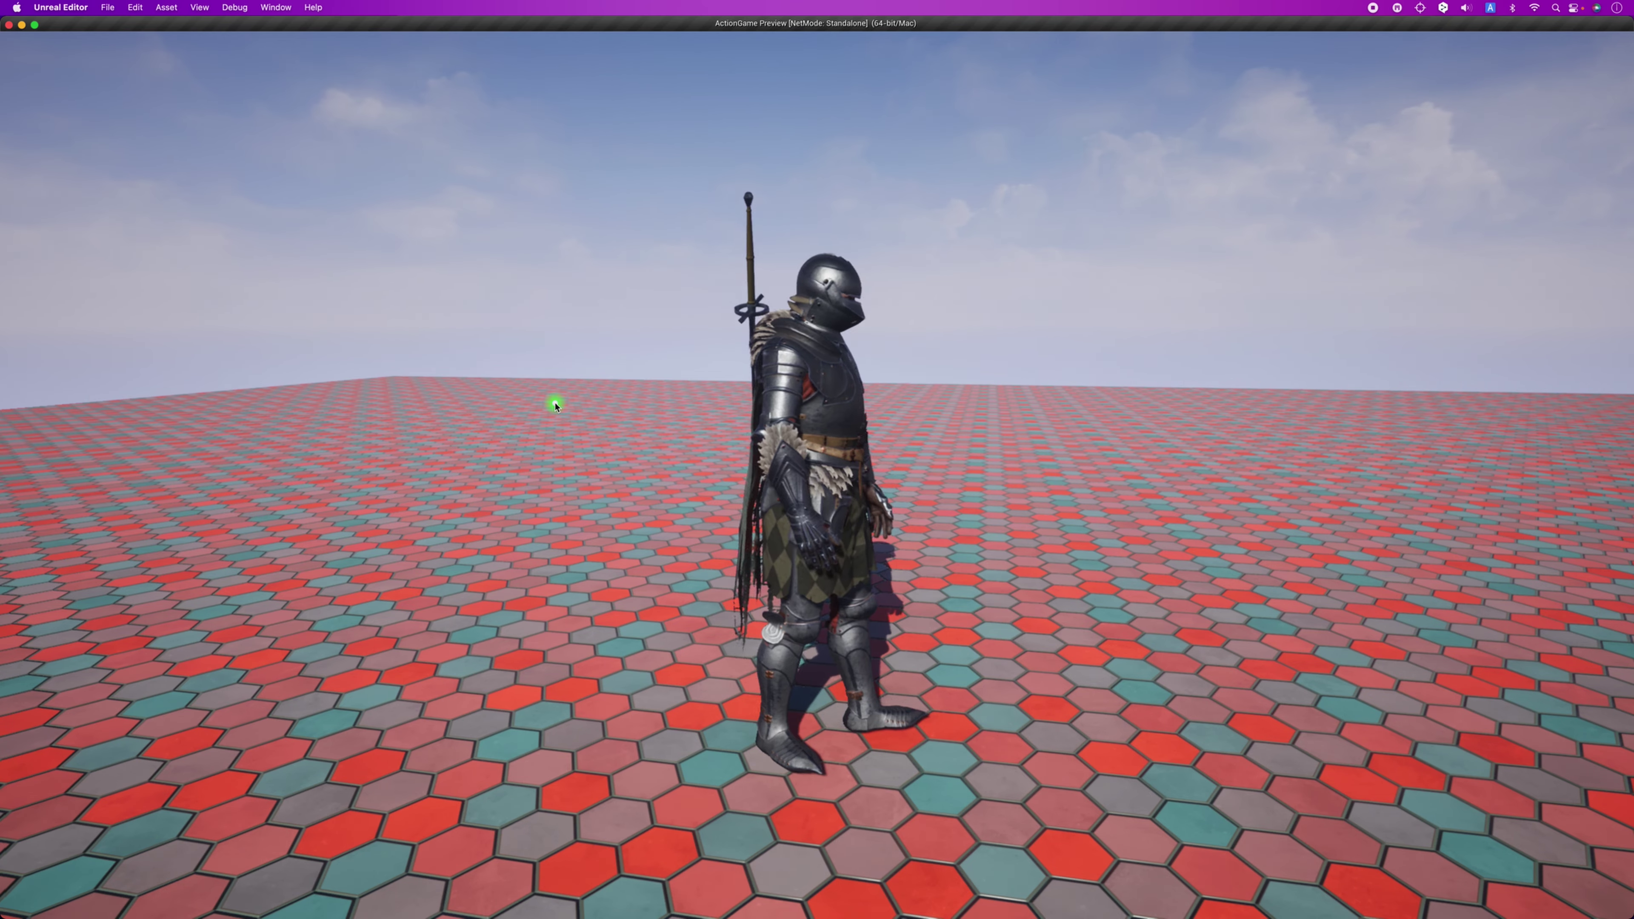
pyautogui.click(555, 404)
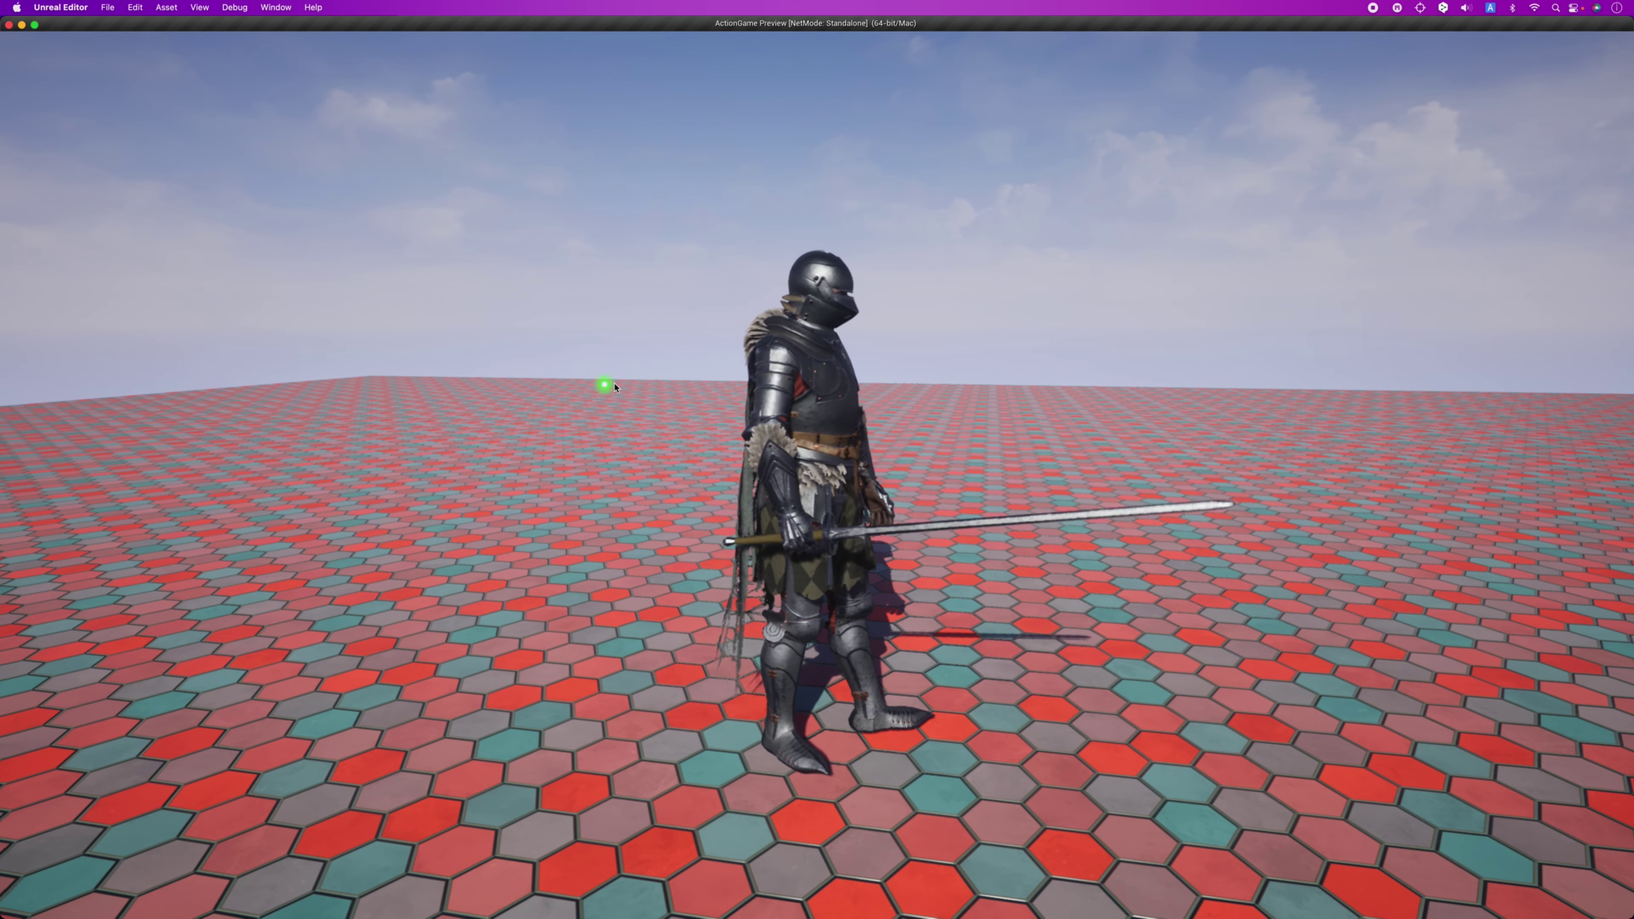
pyautogui.click(748, 511)
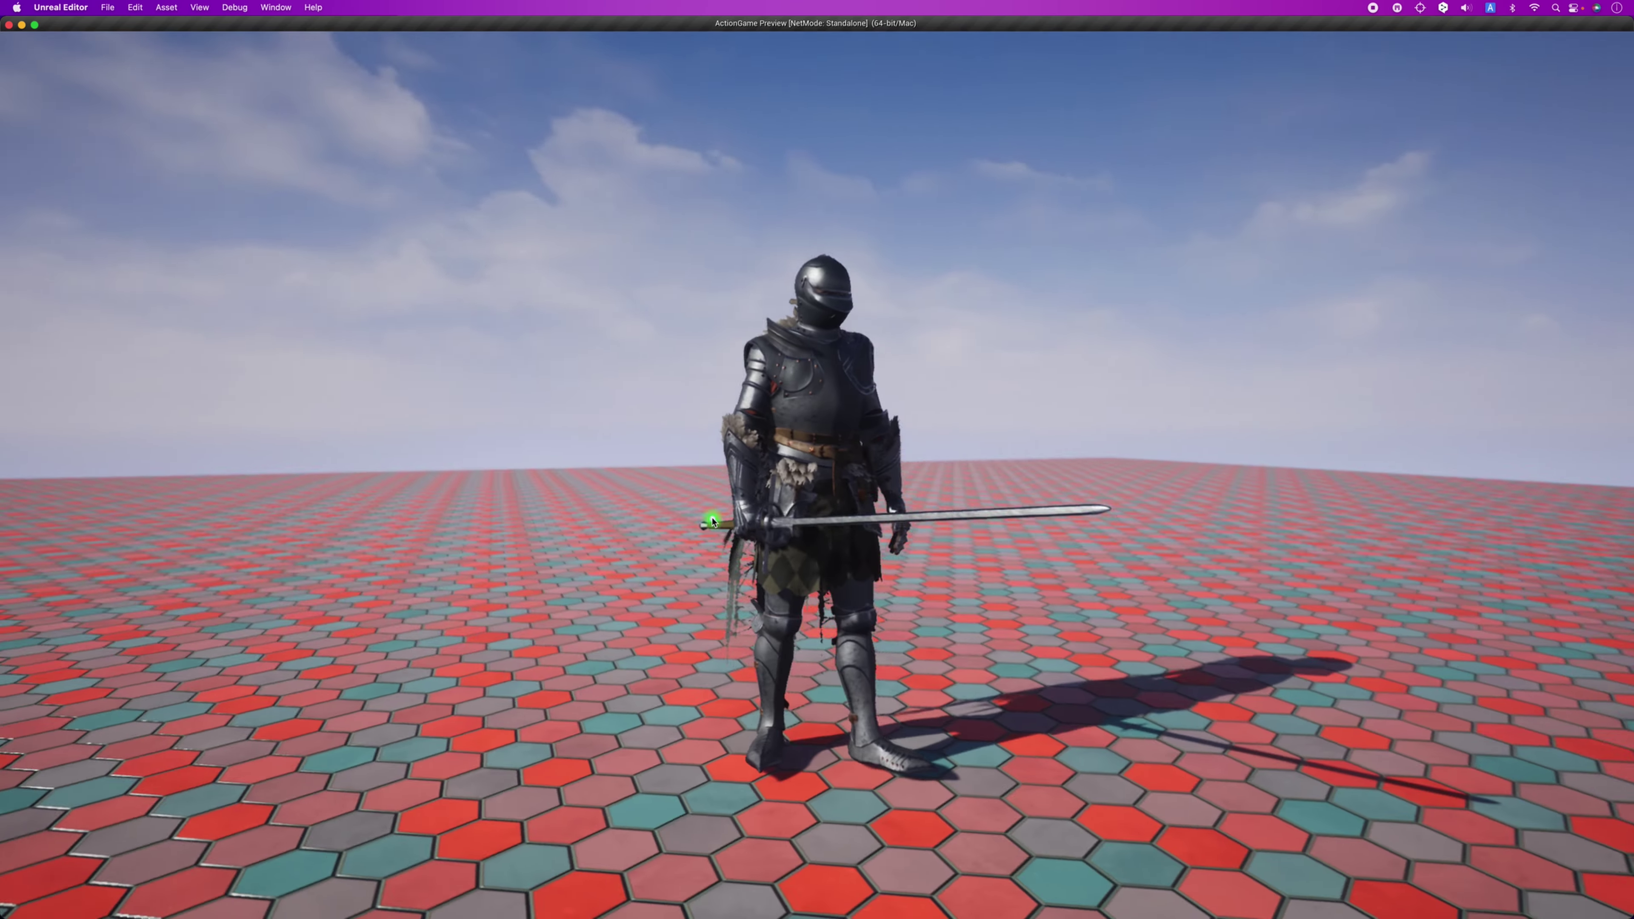
pyautogui.moveTo(713, 521)
pyautogui.mouseDown()
pyautogui.moveTo(948, 513)
pyautogui.moveTo(737, 533)
pyautogui.mouseUp()
pyautogui.press('space')
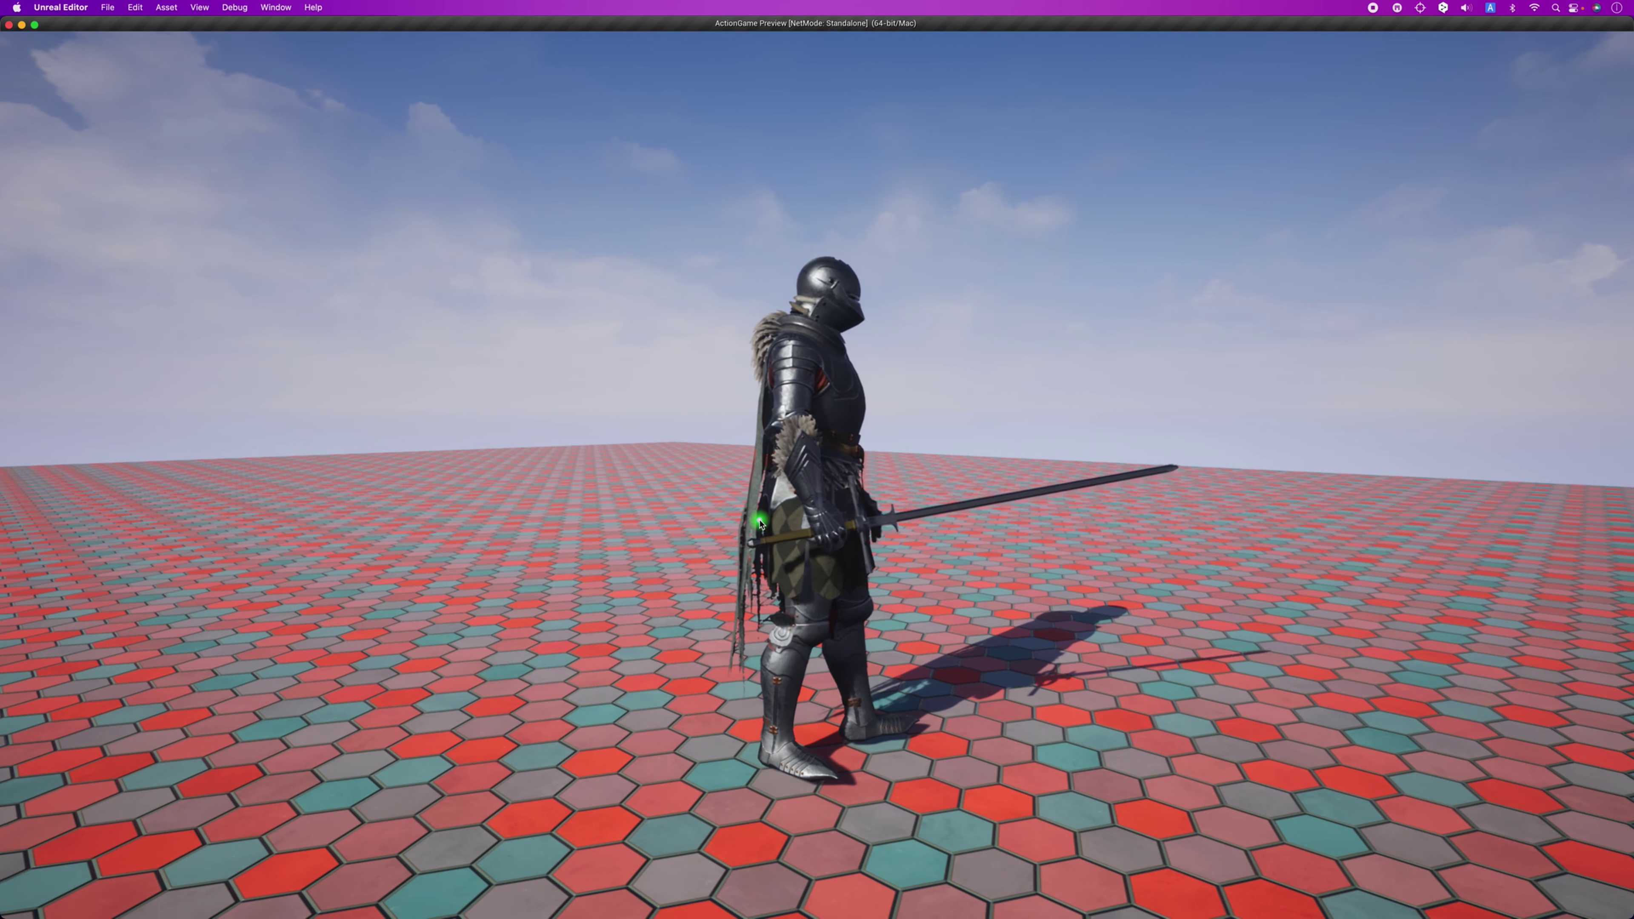
# Test chained sword attacks while running with W, A and D between swings.
pyautogui.click(759, 524)
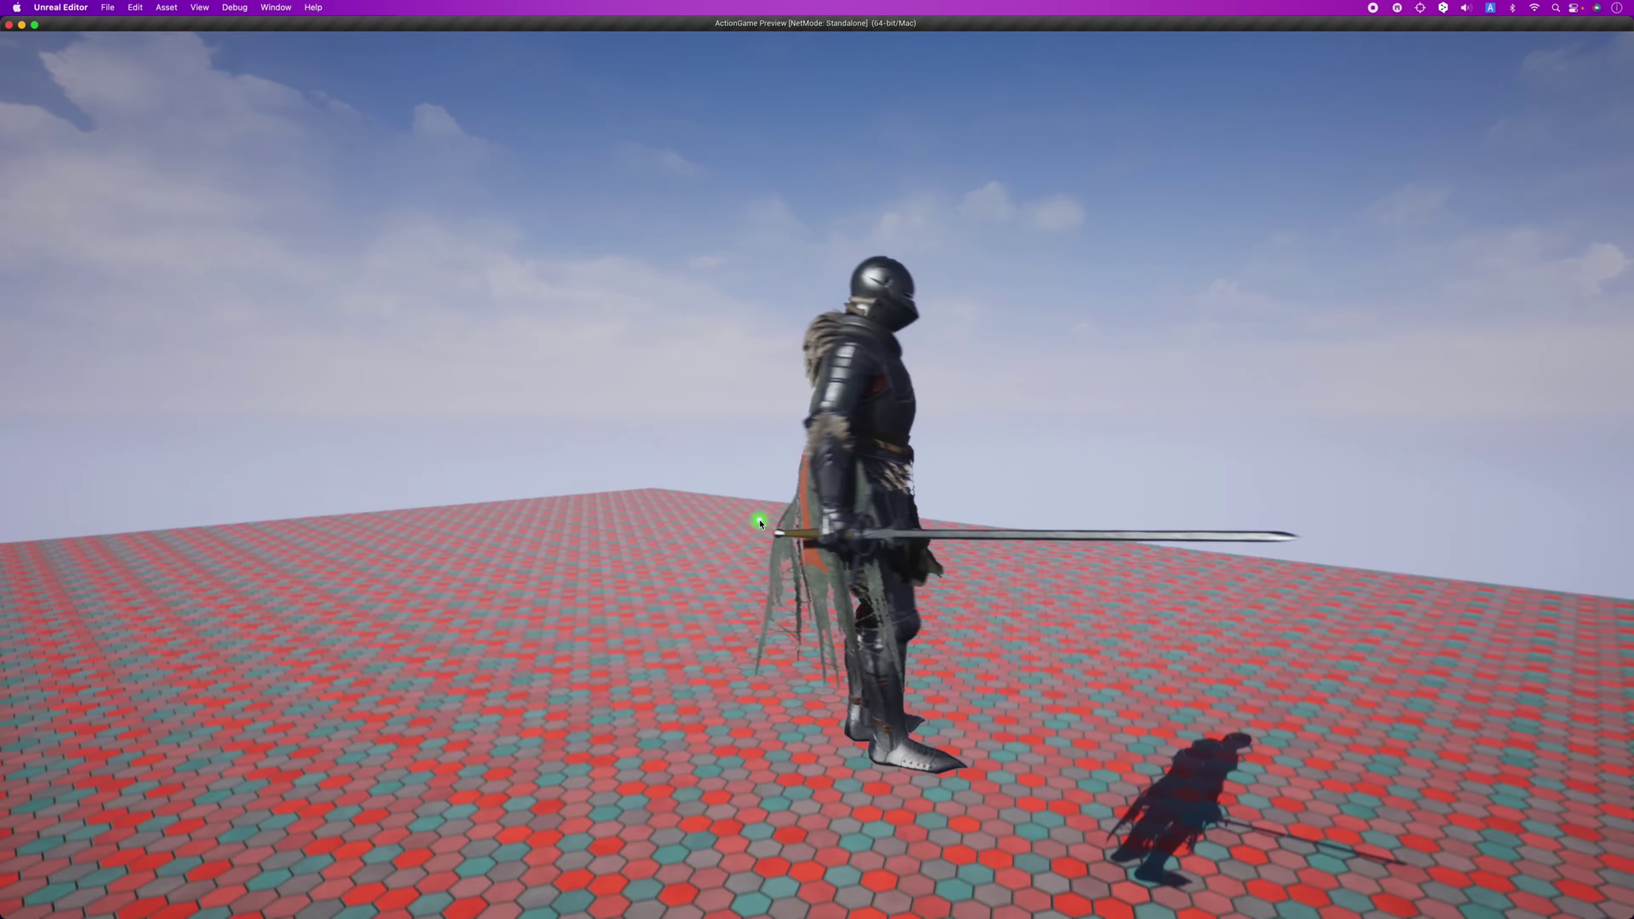
pyautogui.press('w')
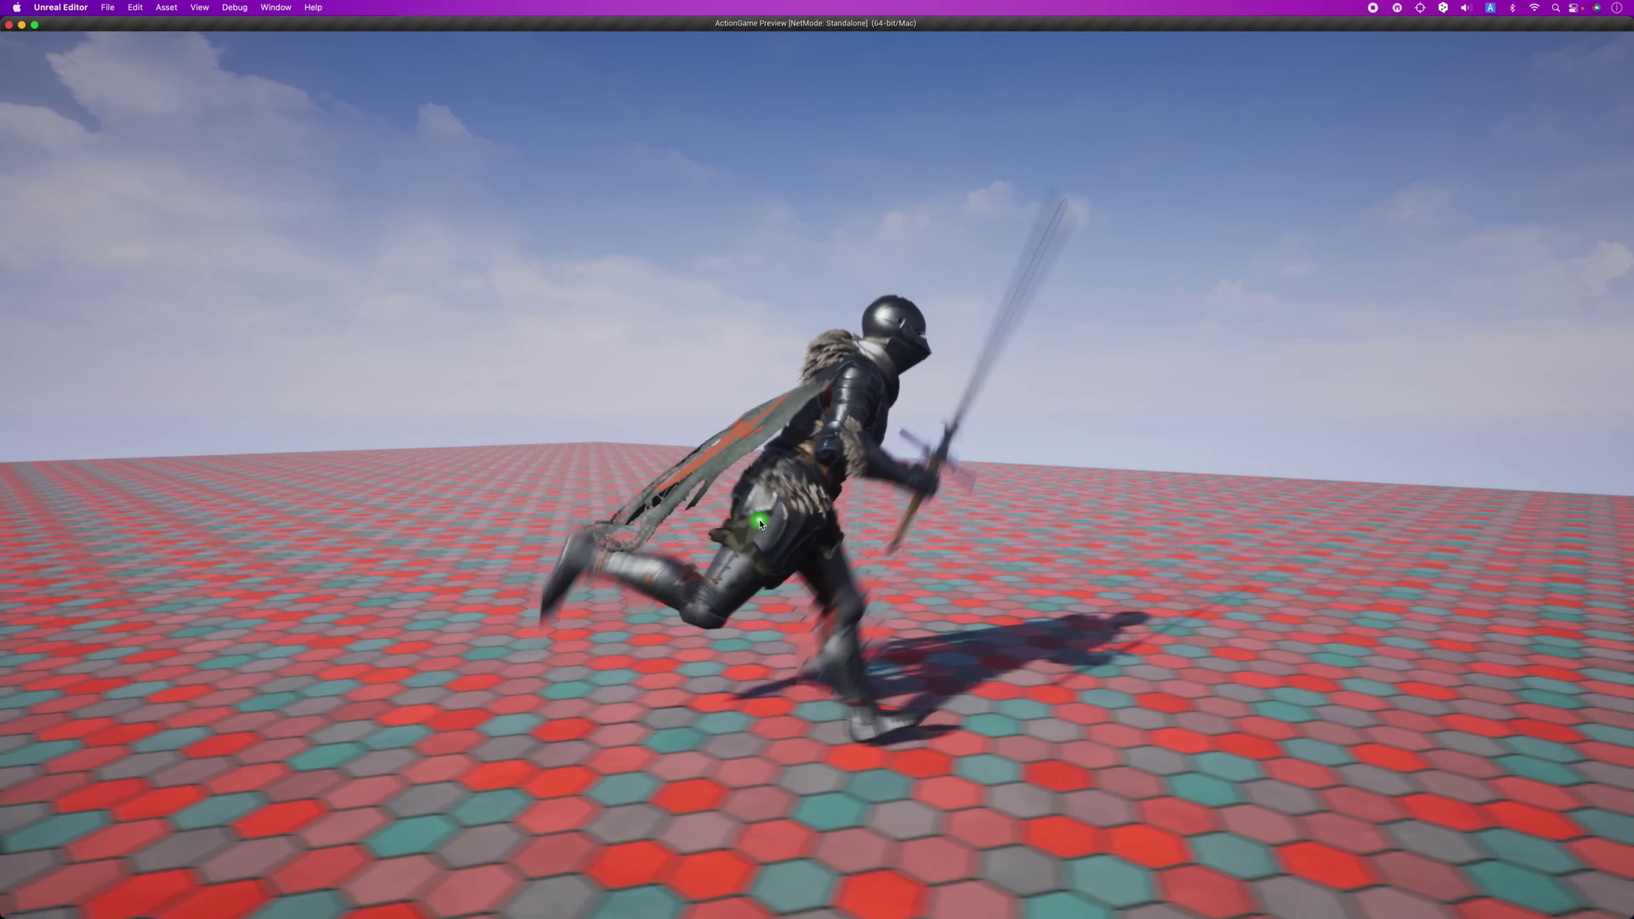
pyautogui.click(760, 523)
pyautogui.click(760, 524)
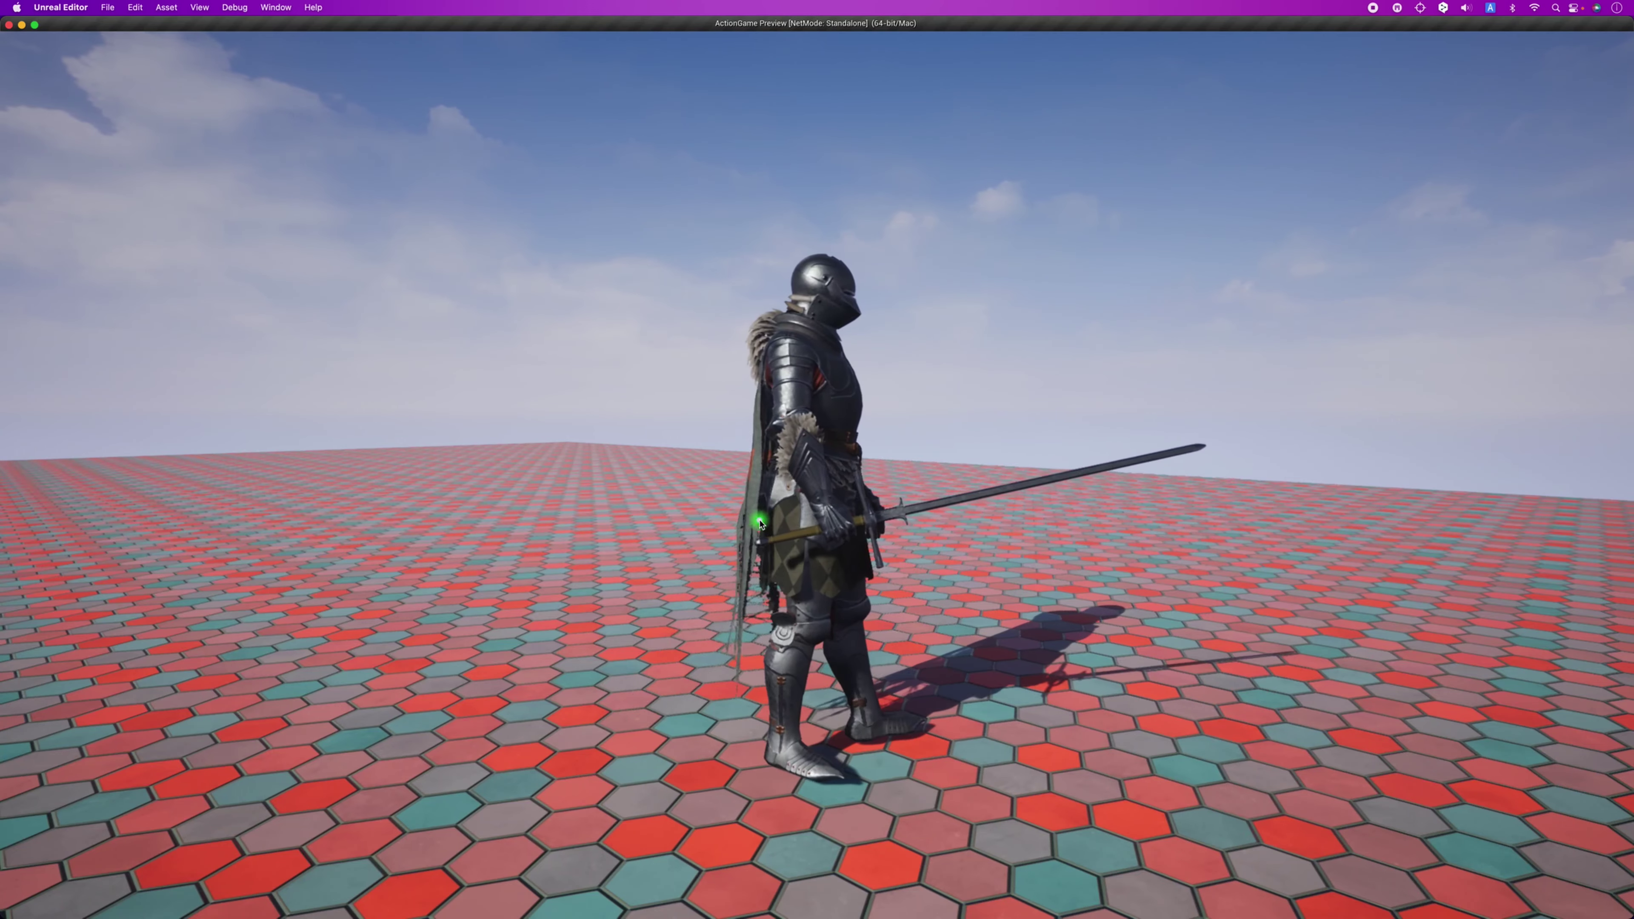
pyautogui.press('a')
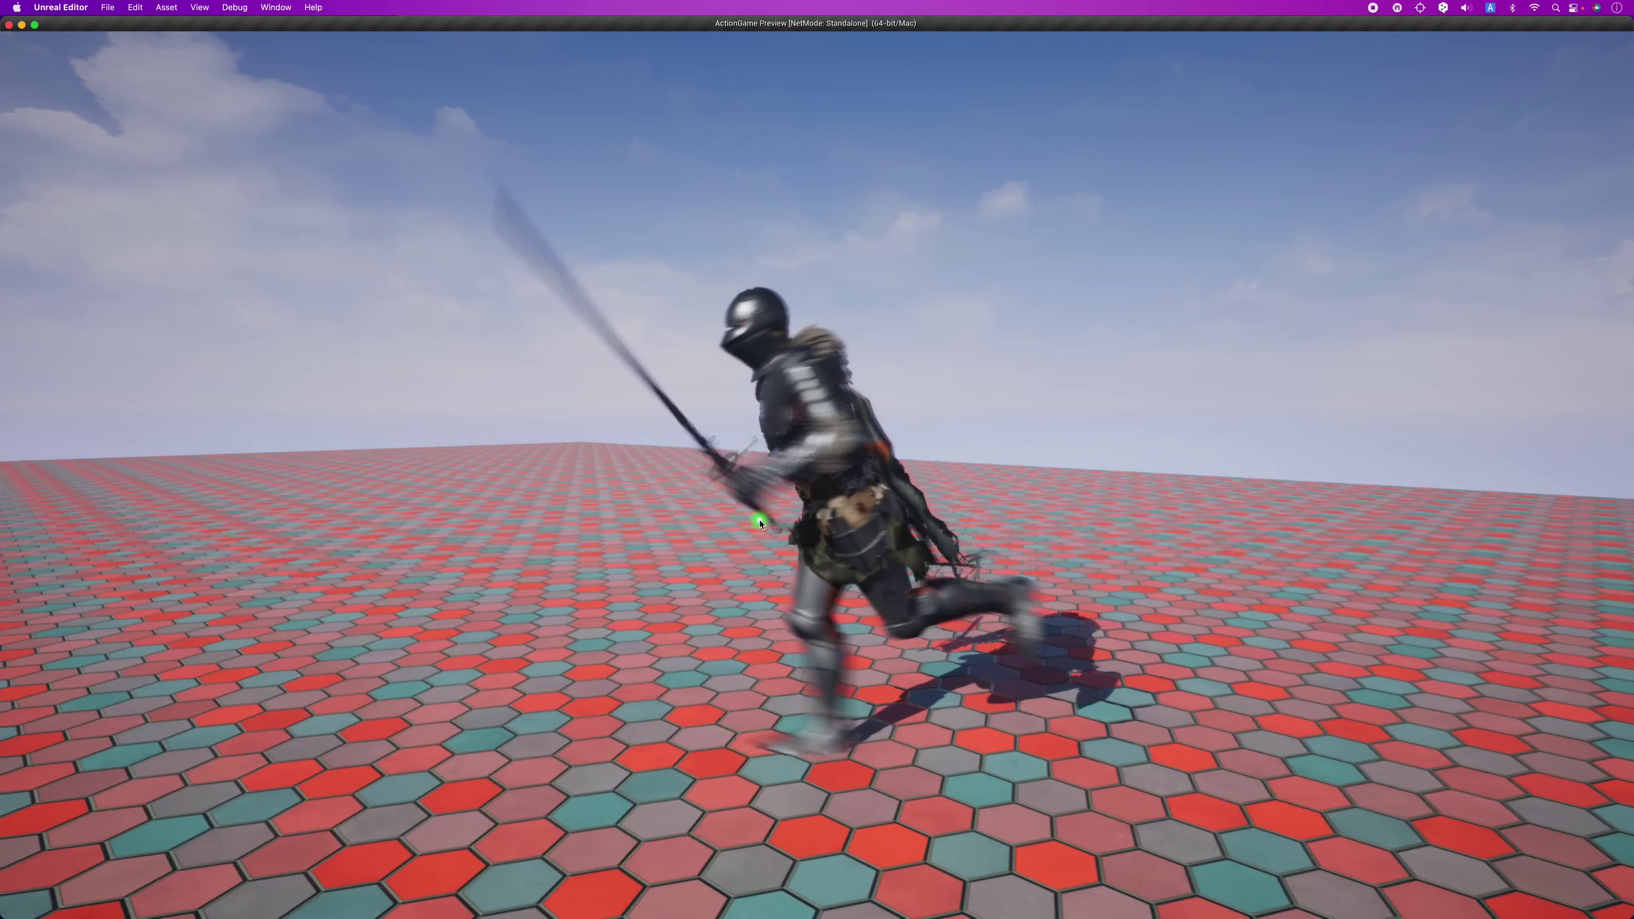
pyautogui.press('d')
pyautogui.click(760, 524)
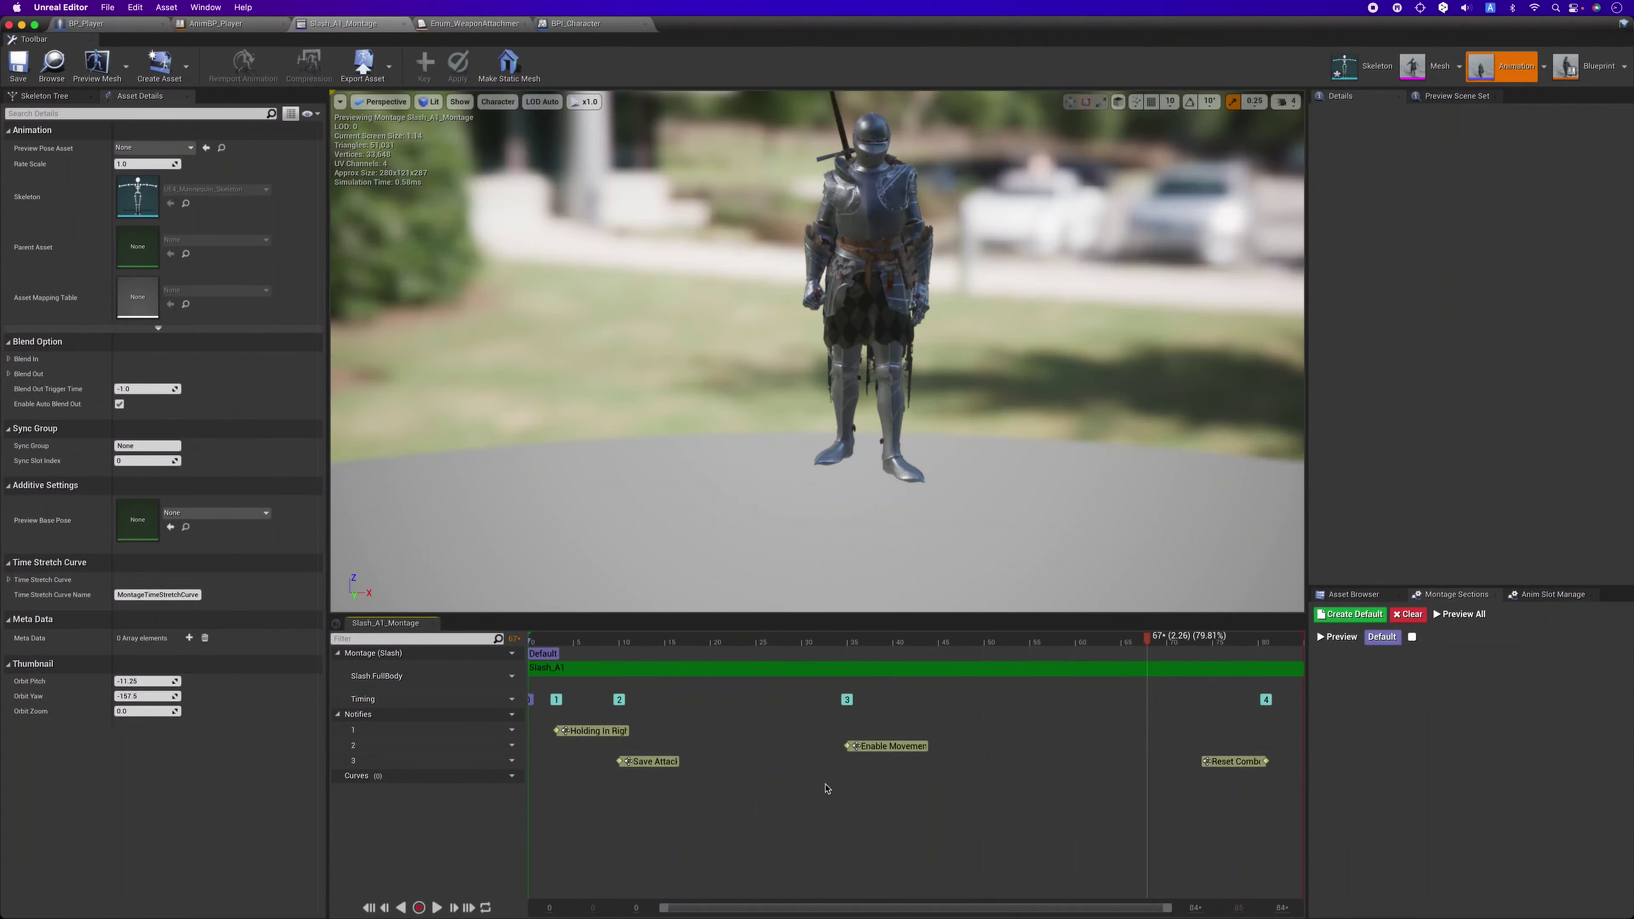
# Scrub Slash_A1_Montage's timeline from frame 34 to the Enable Movement notify.
pyautogui.click(843, 642)
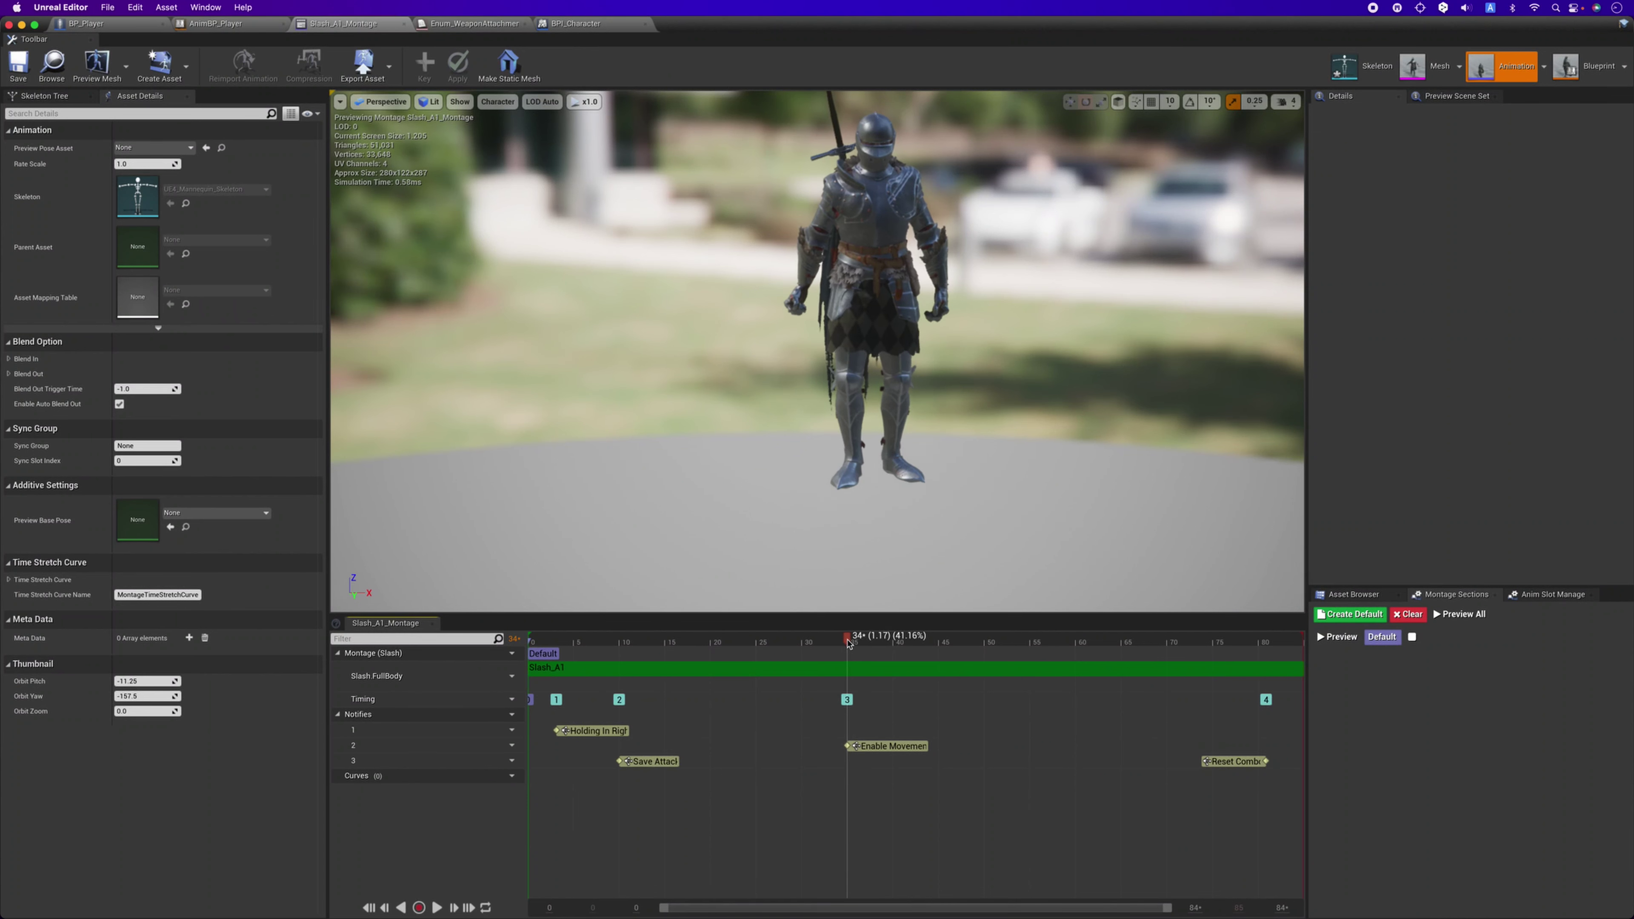
pyautogui.moveTo(848, 642)
pyautogui.mouseDown()
pyautogui.moveTo(790, 642)
pyautogui.moveTo(848, 638)
pyautogui.mouseUp()
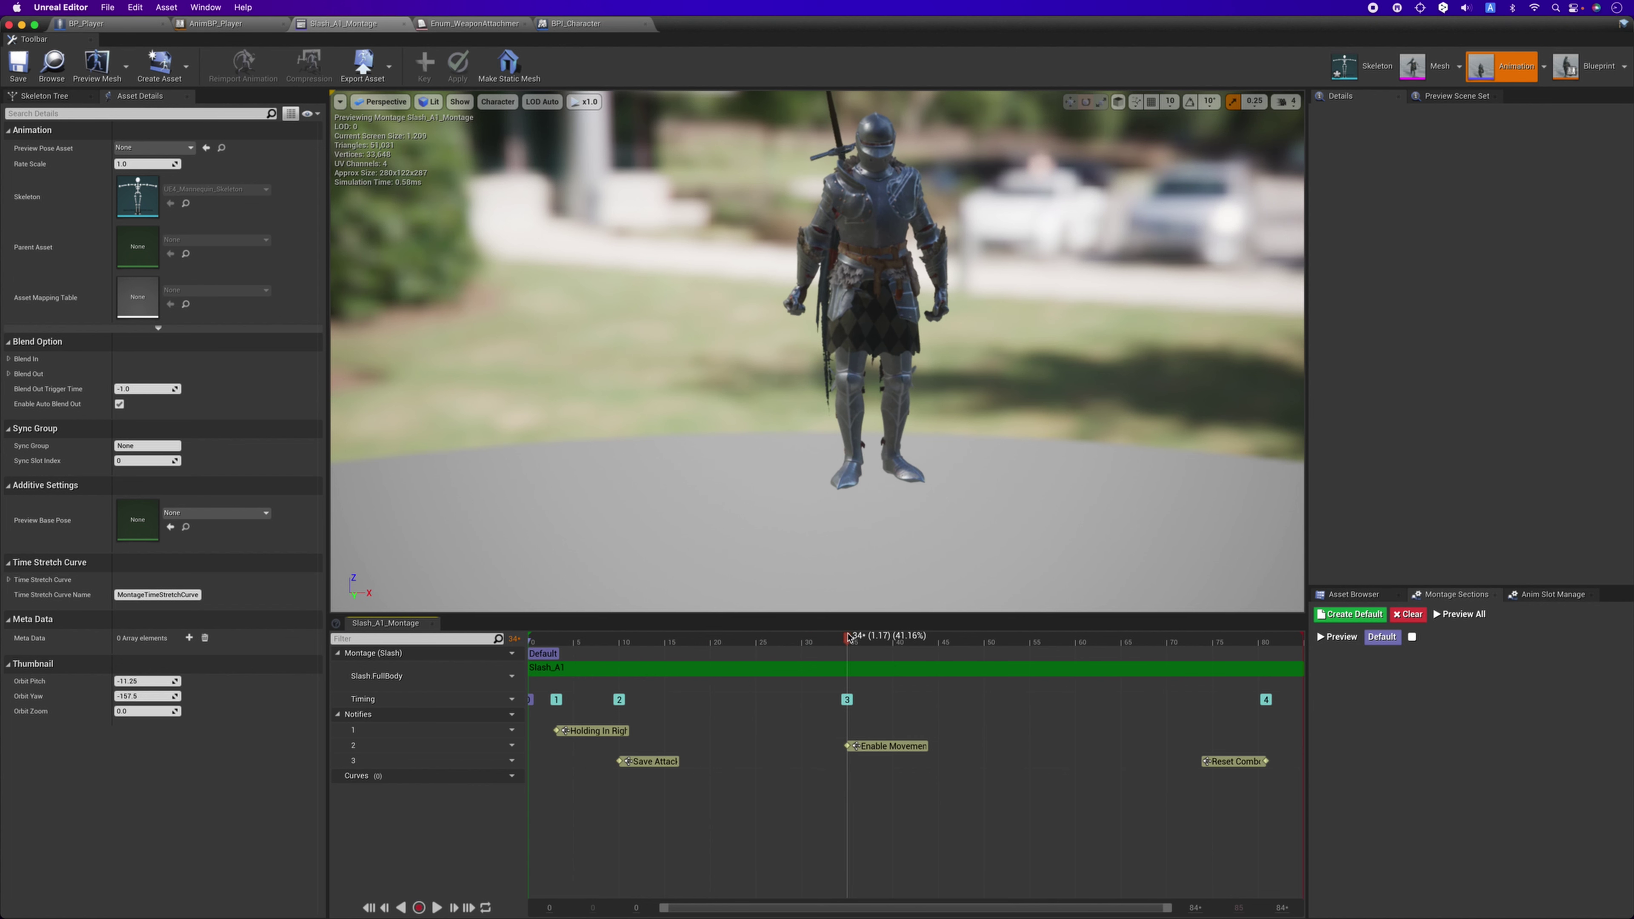
pyautogui.moveTo(849, 637); pyautogui.dragTo(851, 684)
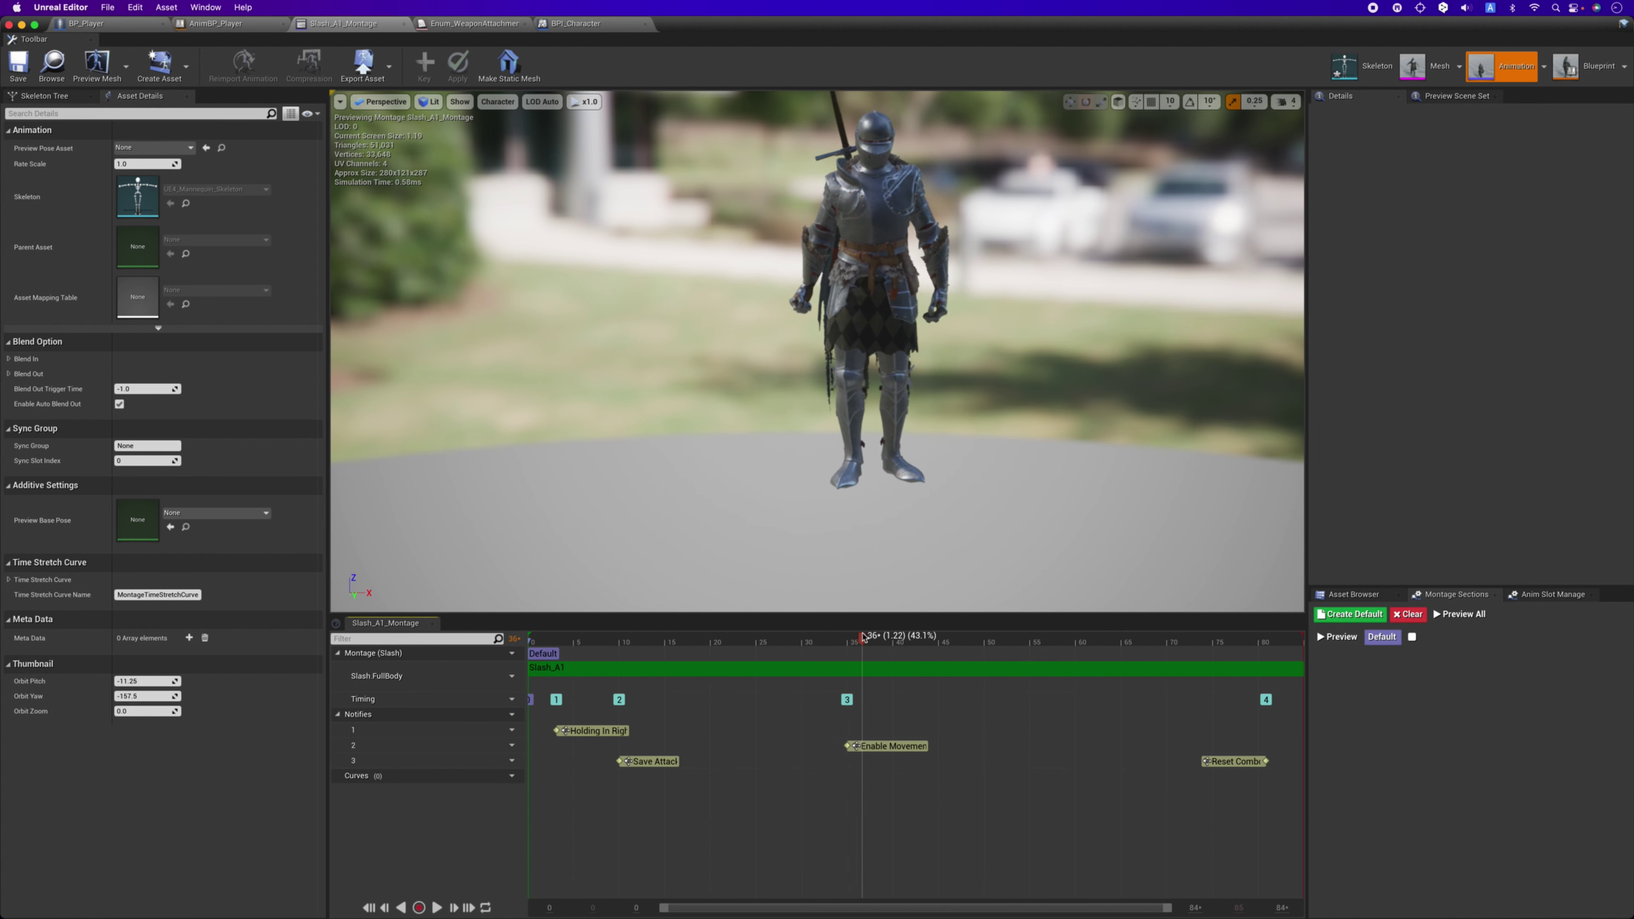
# Select the Enable Movement notify at 1.165 s (frame 35) to check its Branching Point setting.
pyautogui.moveTo(879, 745)
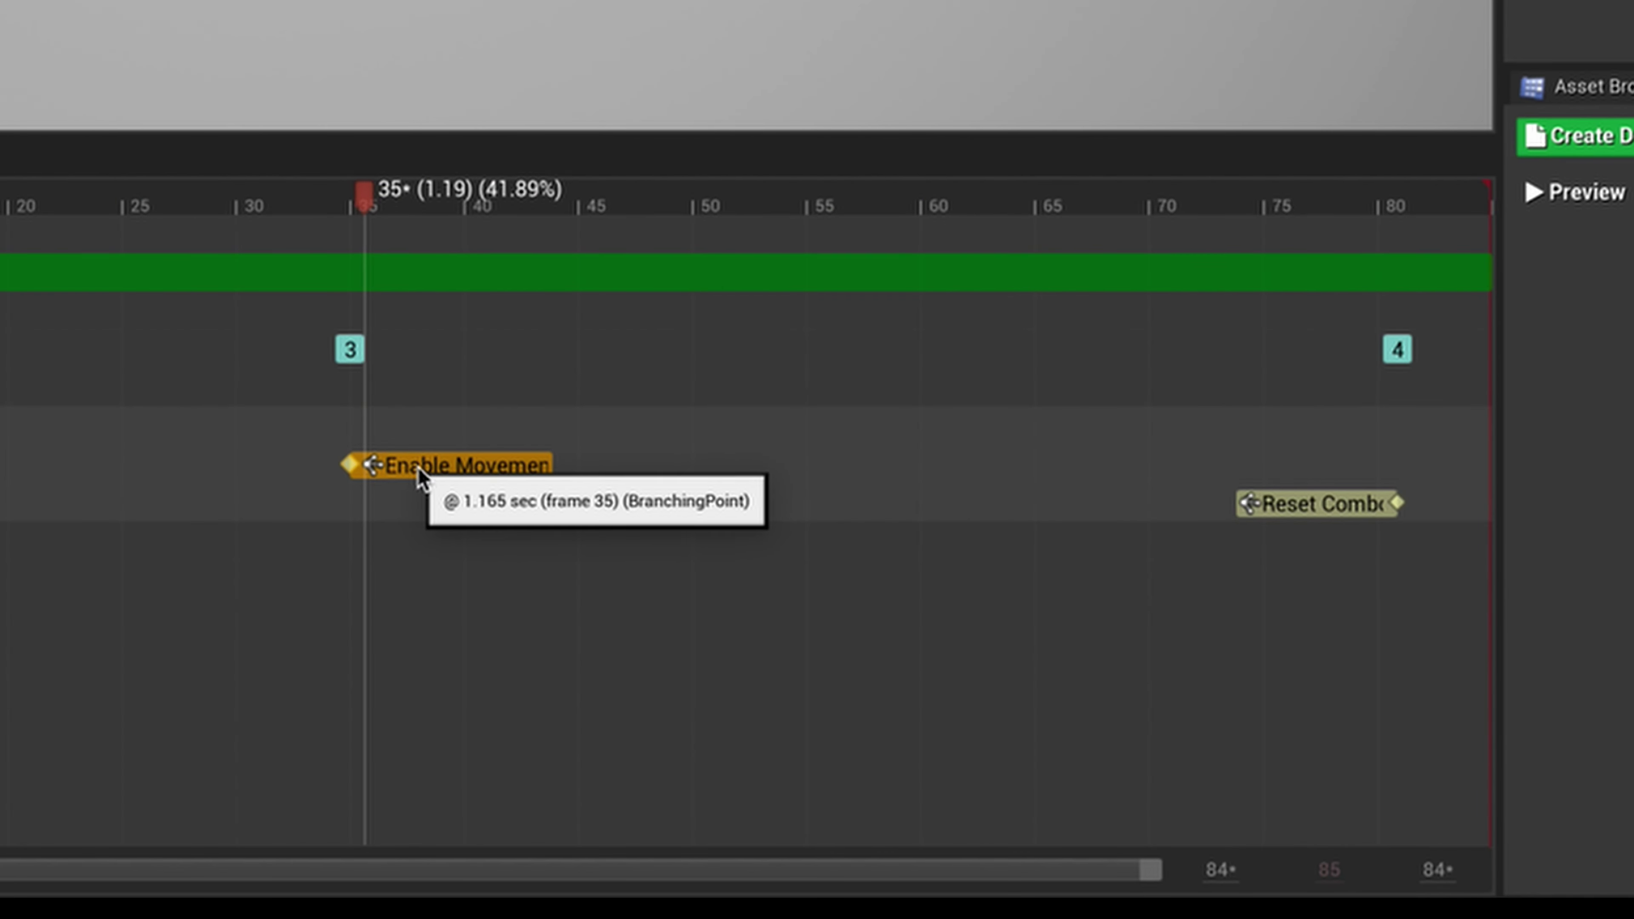
pyautogui.rightClick(581, 477)
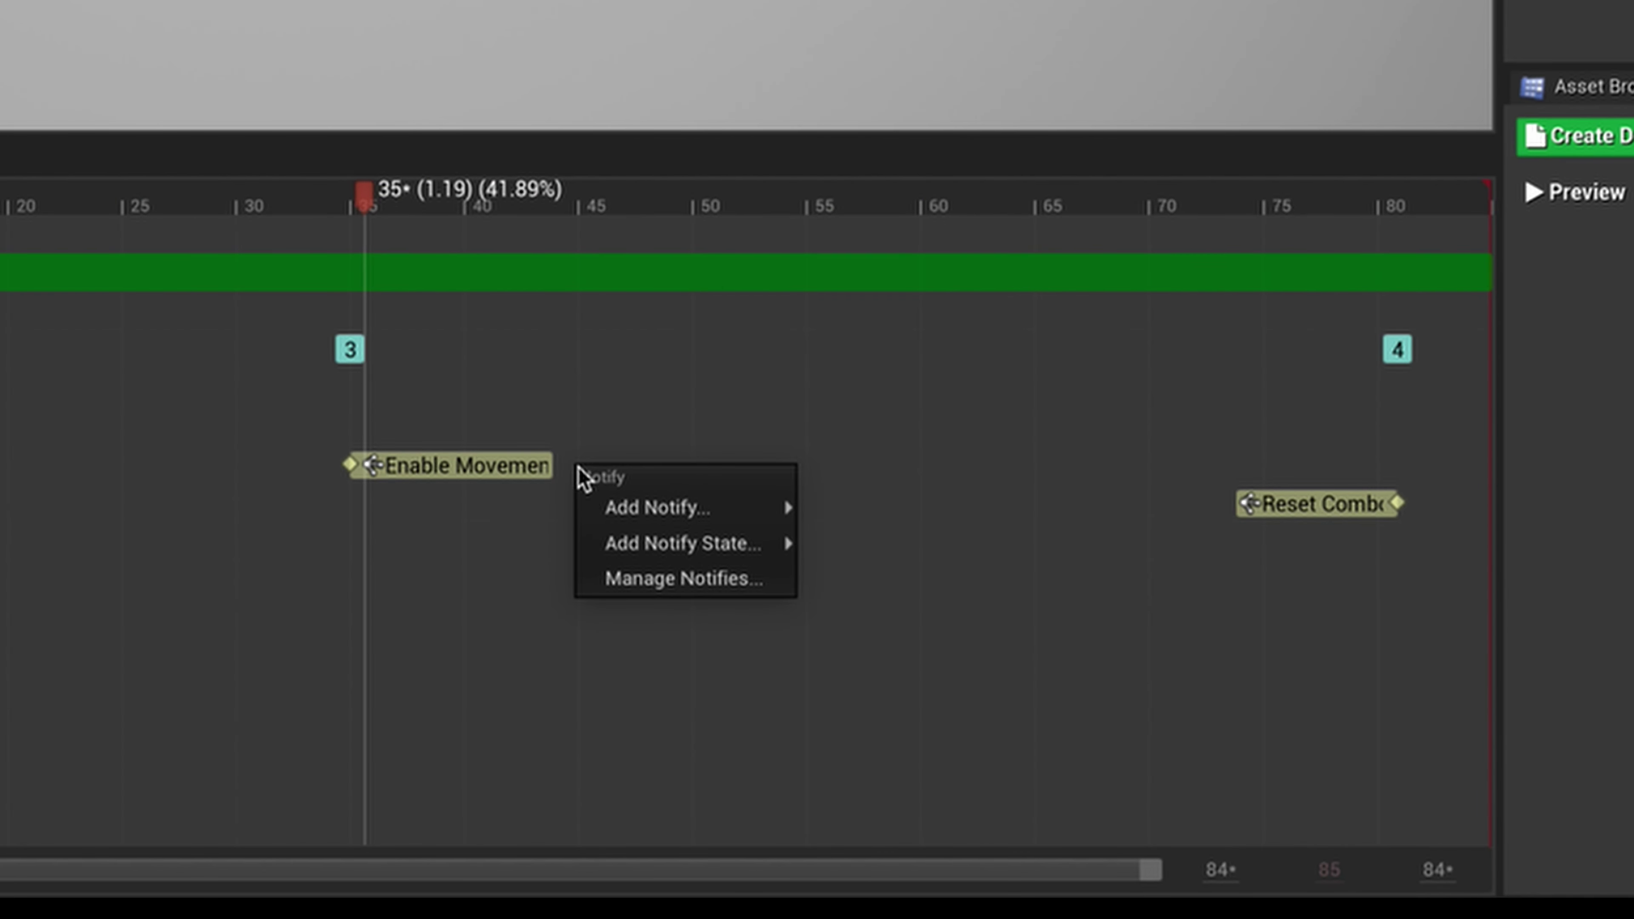
pyautogui.moveTo(595, 507)
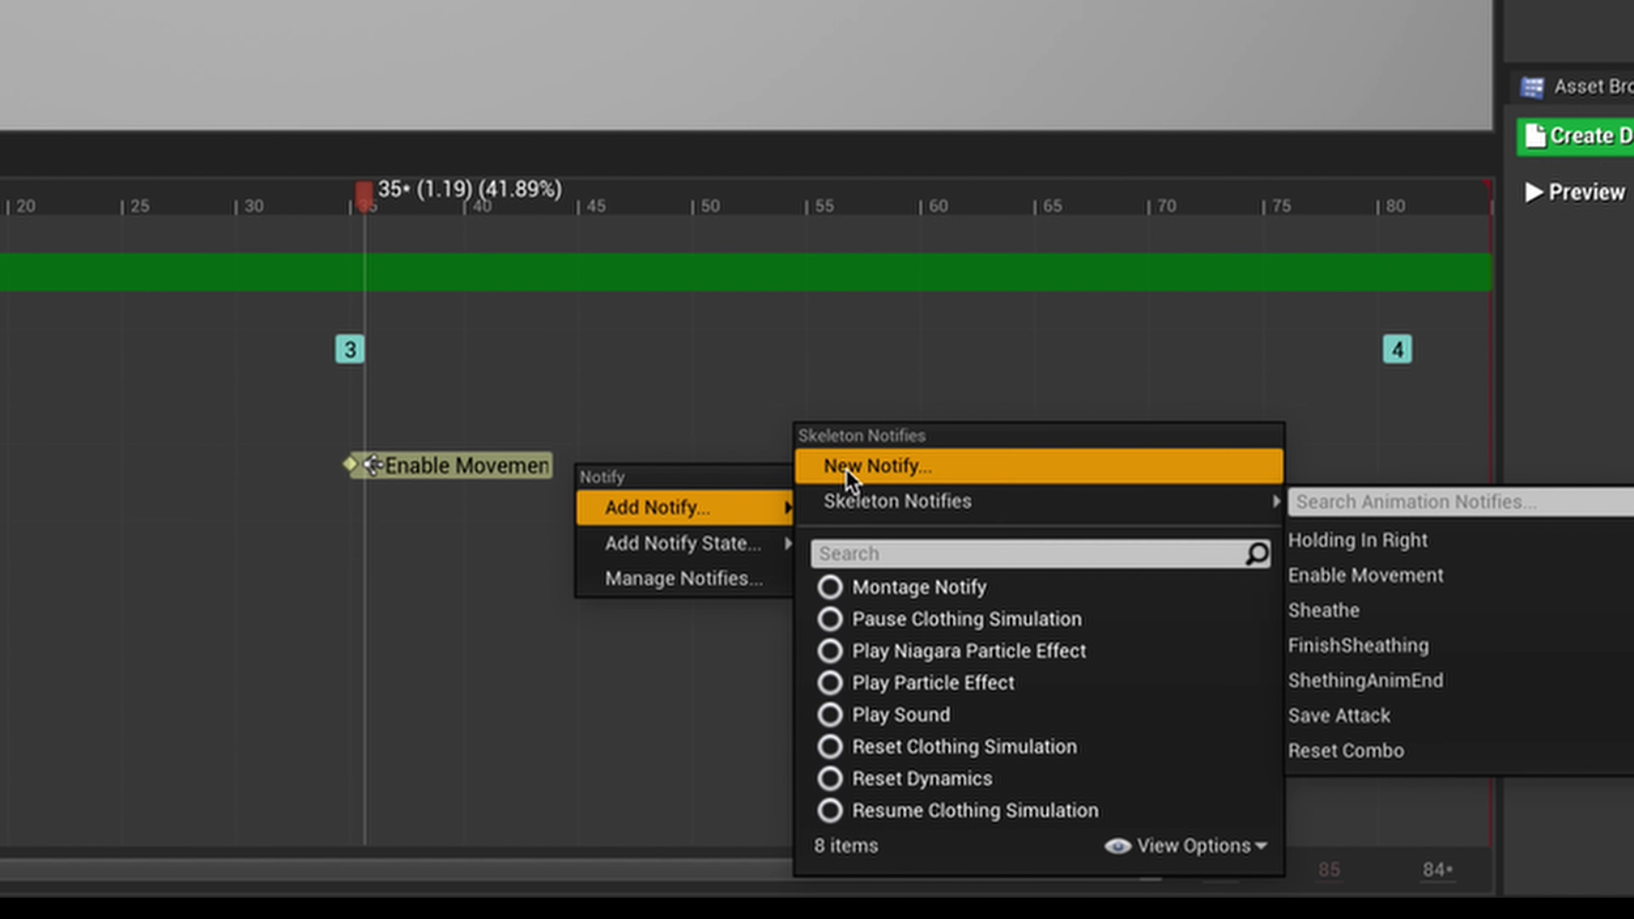
pyautogui.click(434, 466)
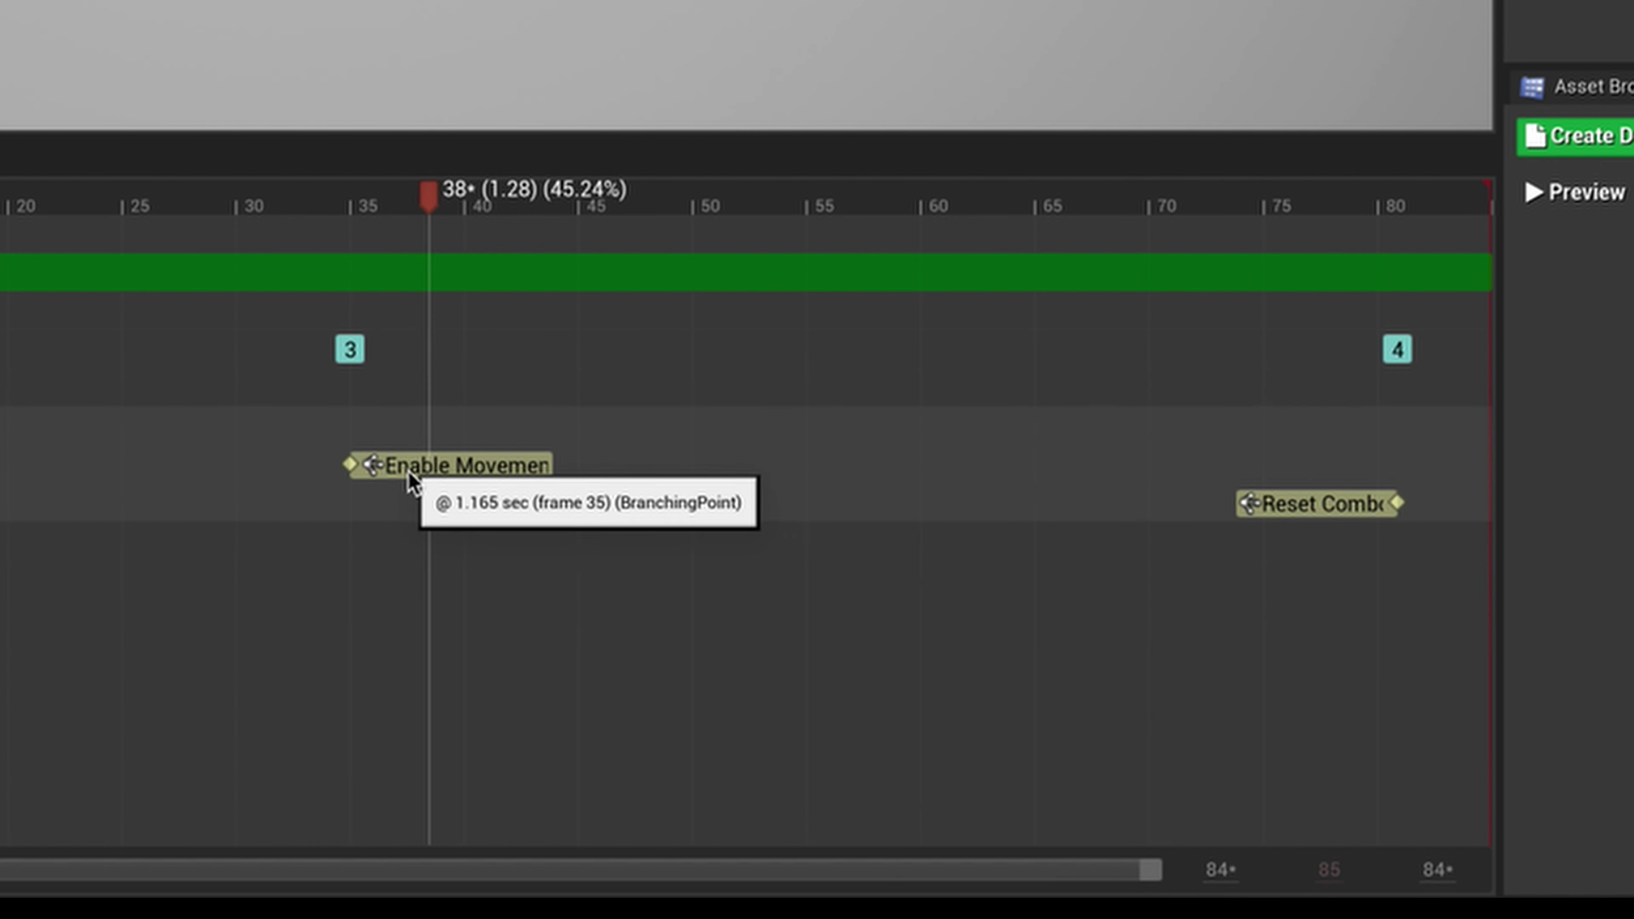
pyautogui.click(484, 465)
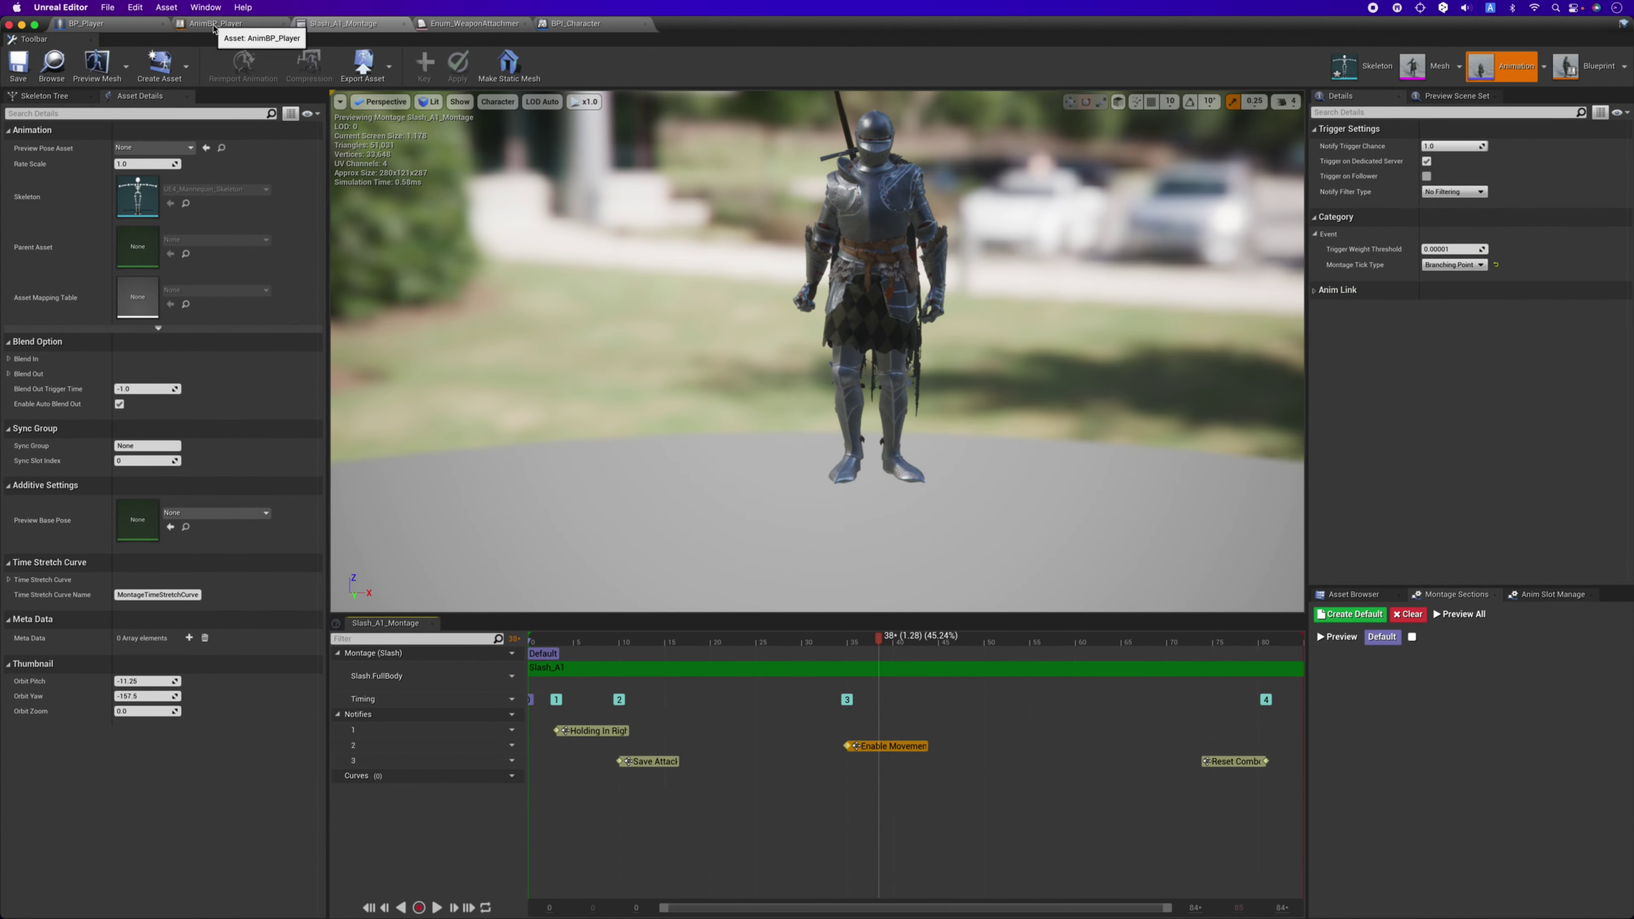
pyautogui.click(215, 26)
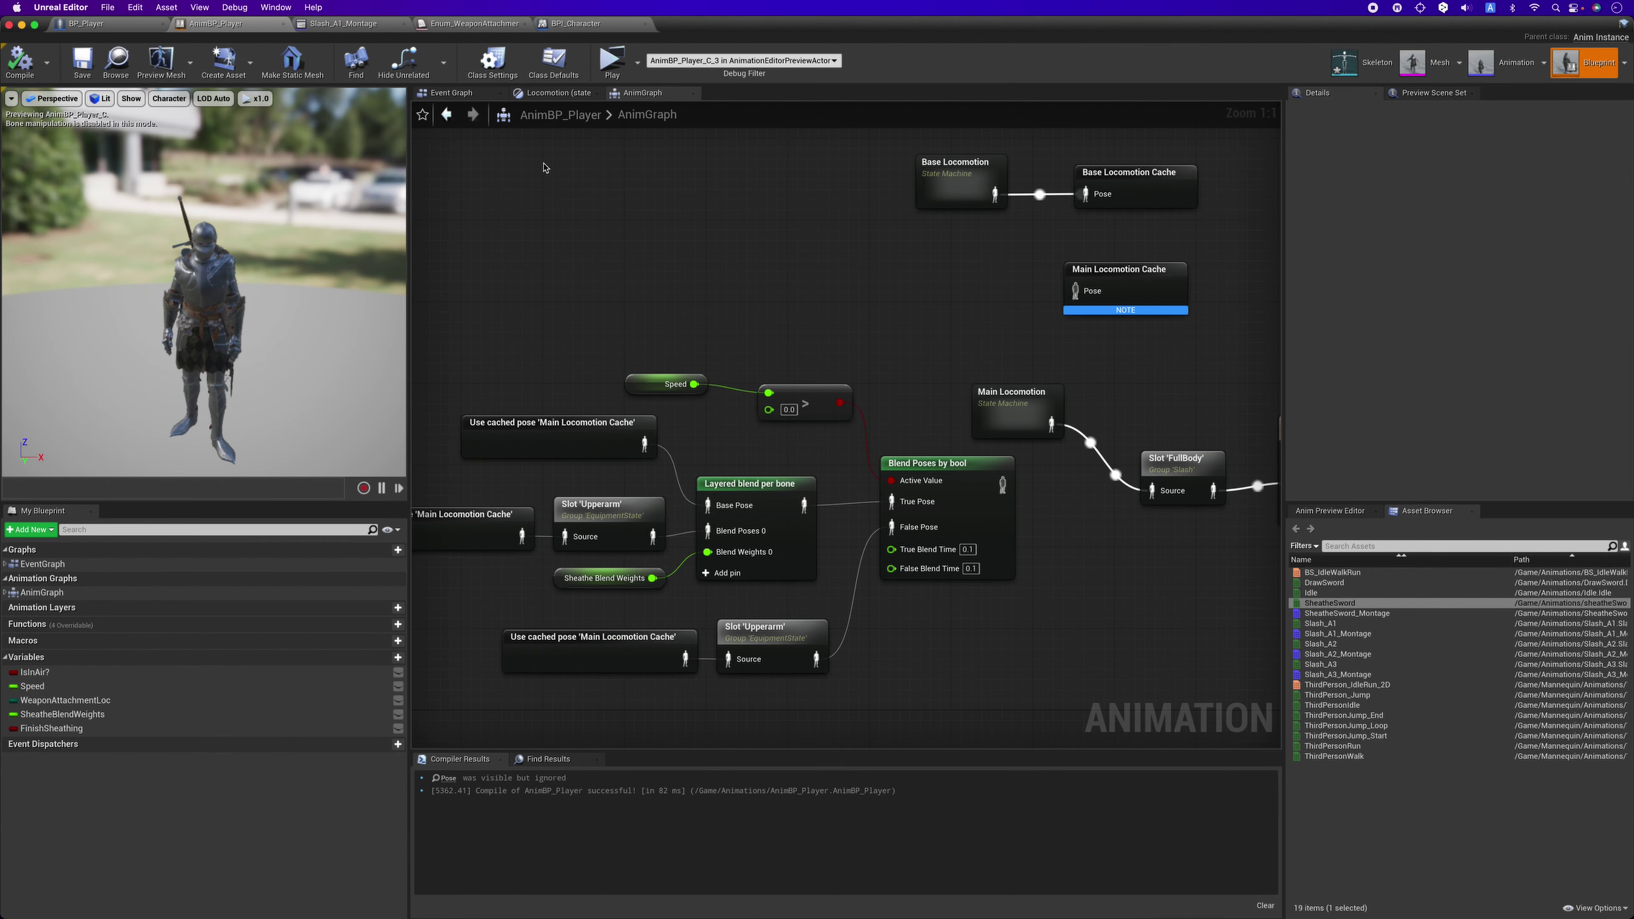
pyautogui.click(451, 92)
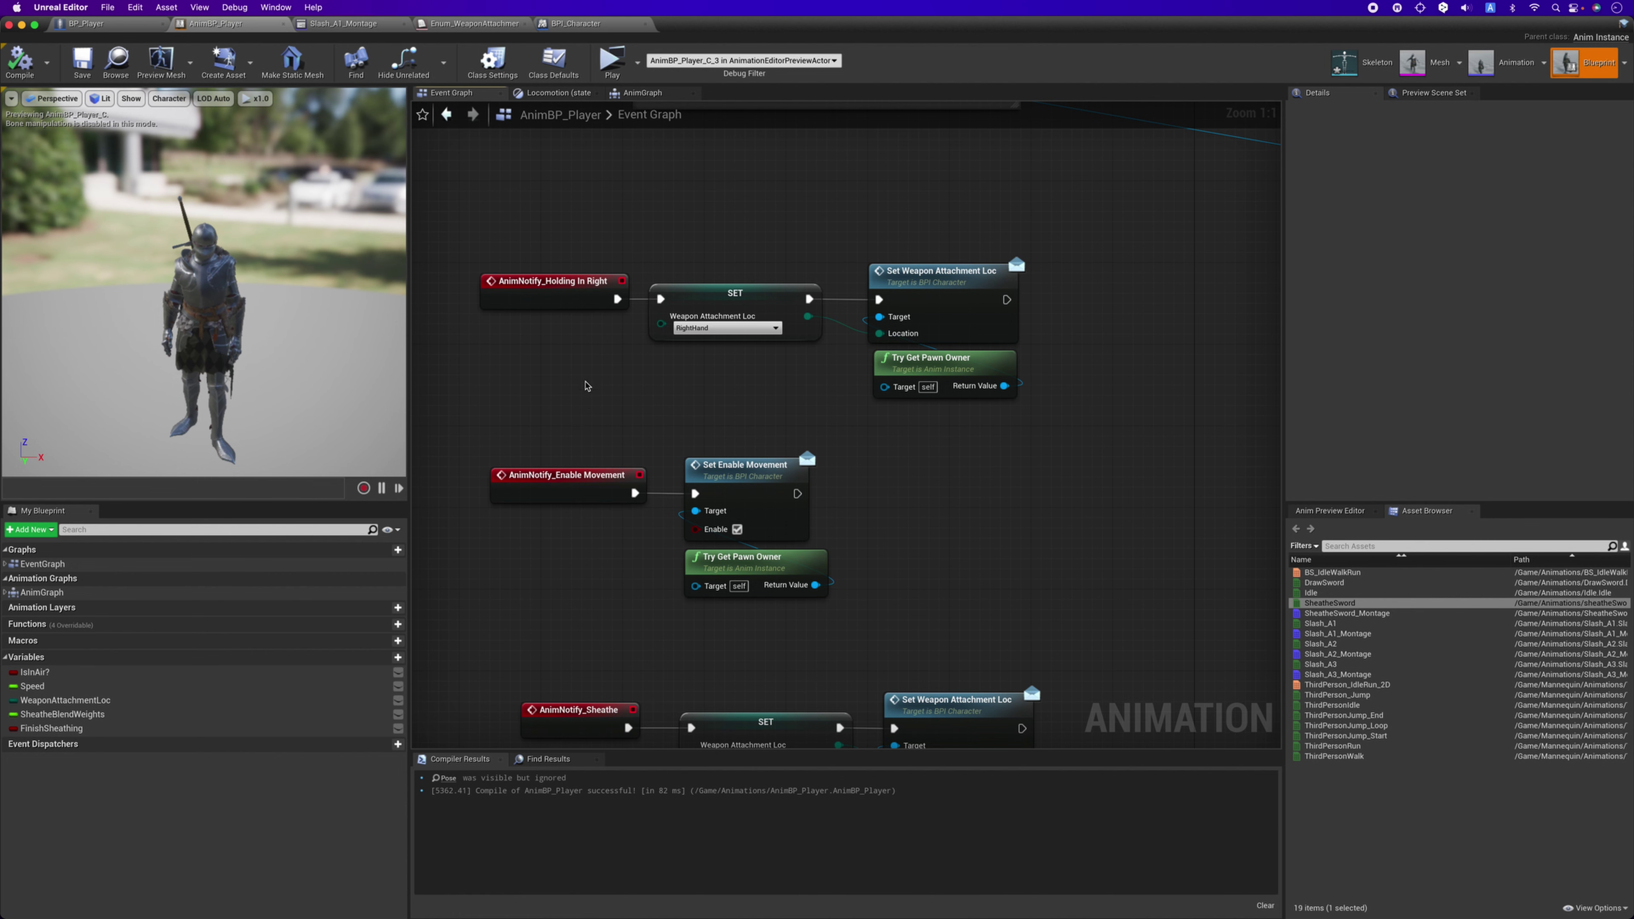
pyautogui.moveTo(586, 385); pyautogui.dragTo(587, 342, button='right')
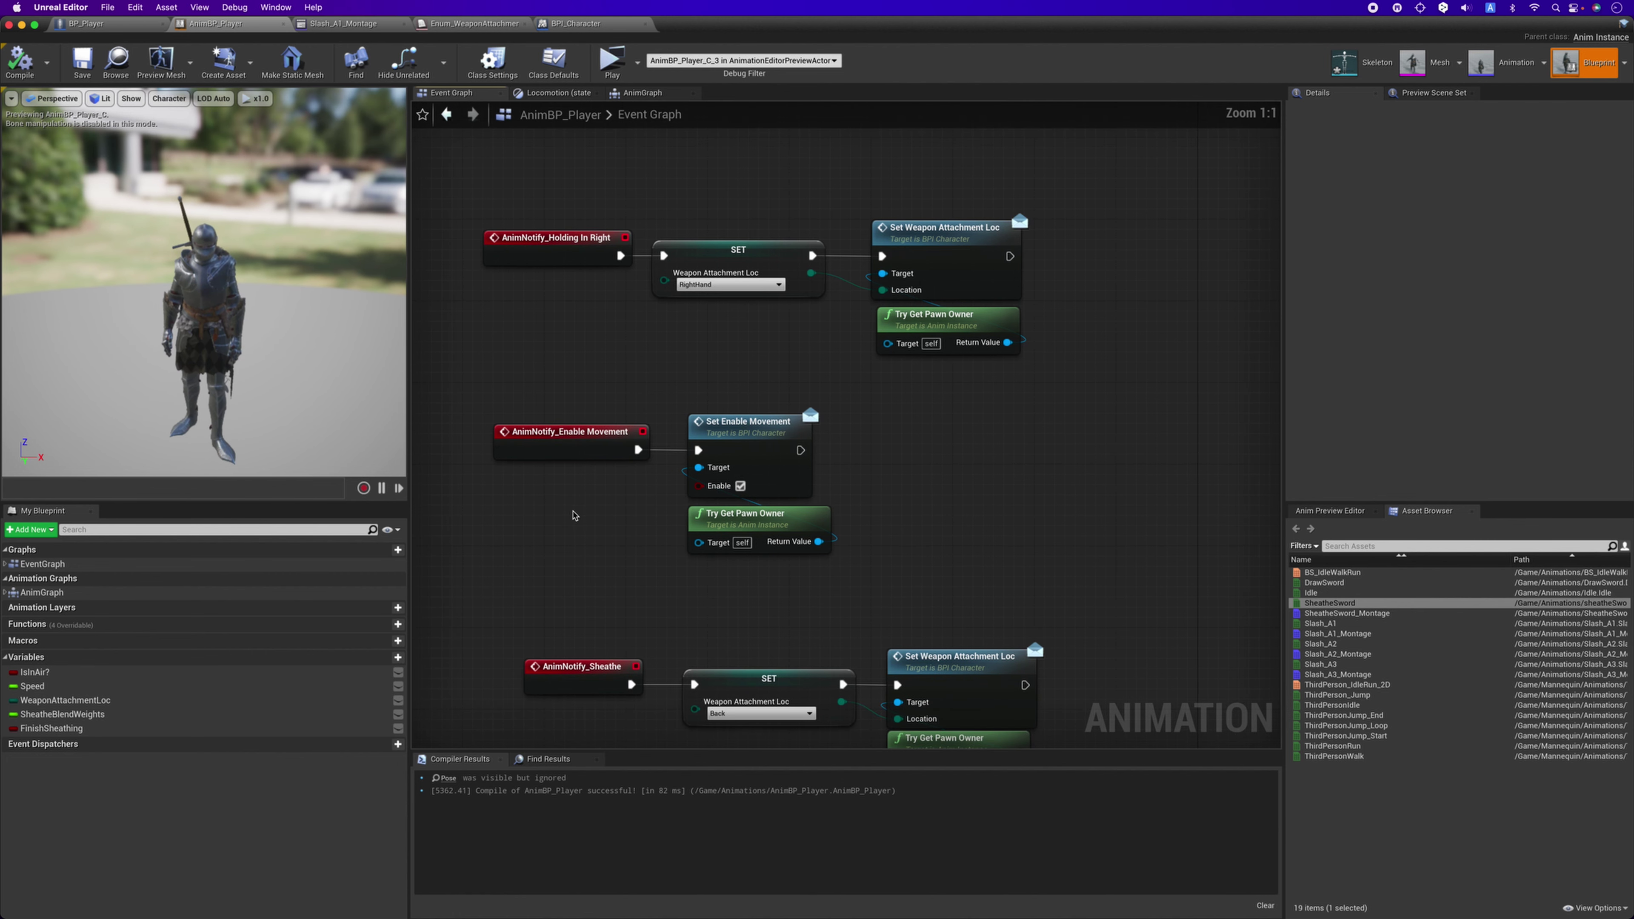
pyautogui.scroll(2, 574, 514)
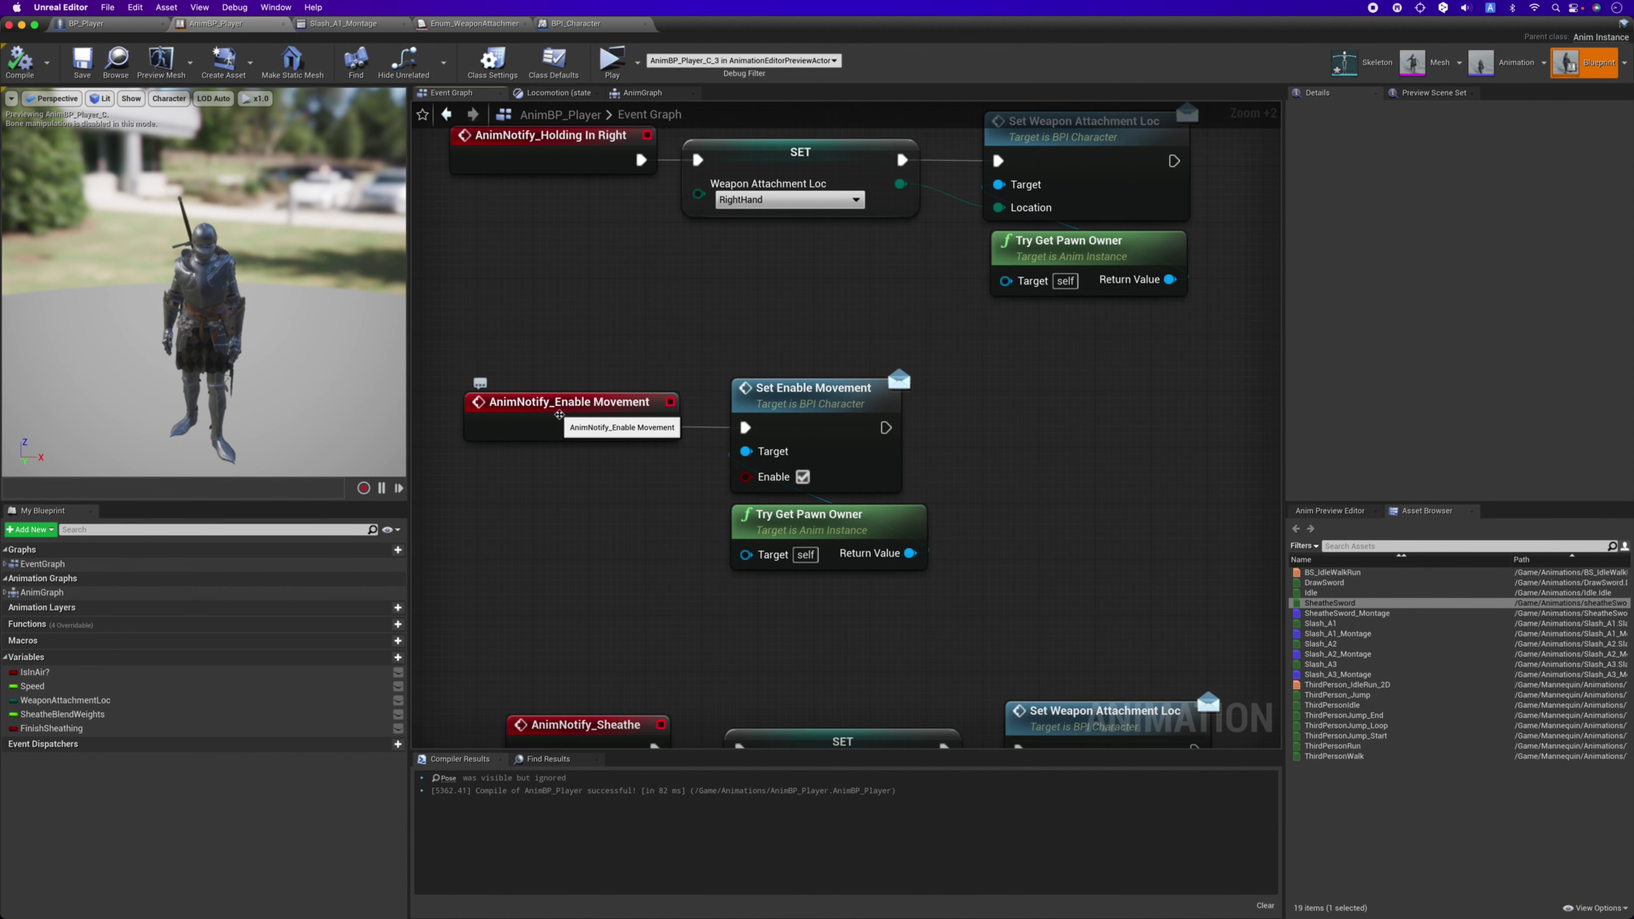
pyautogui.click(559, 414)
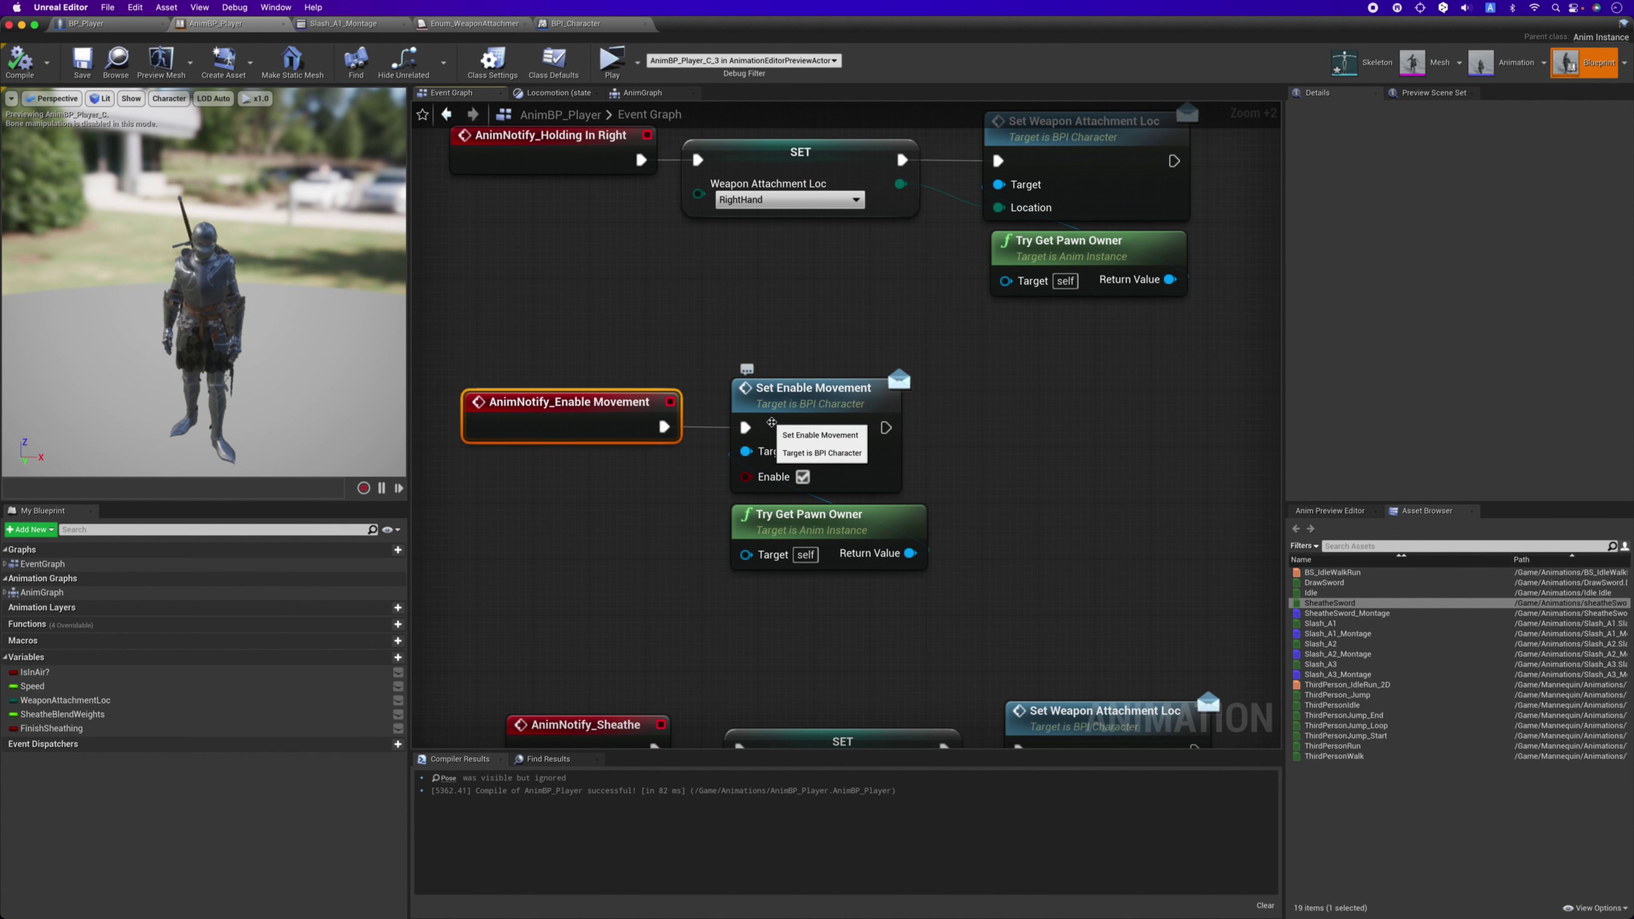
pyautogui.click(791, 409)
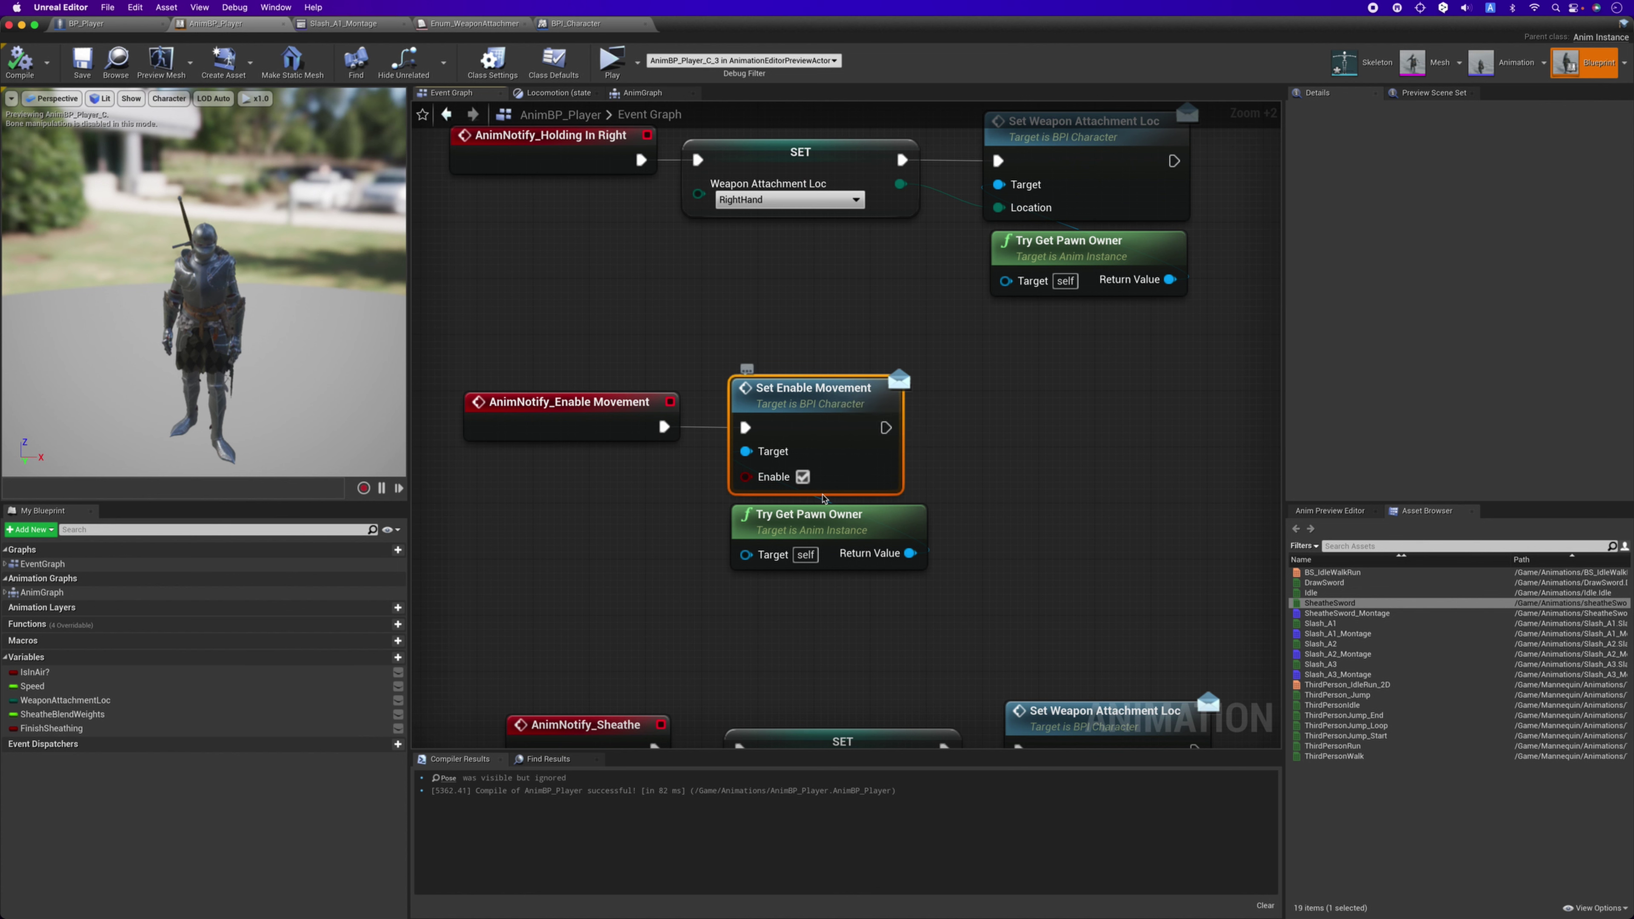
pyautogui.click(826, 528)
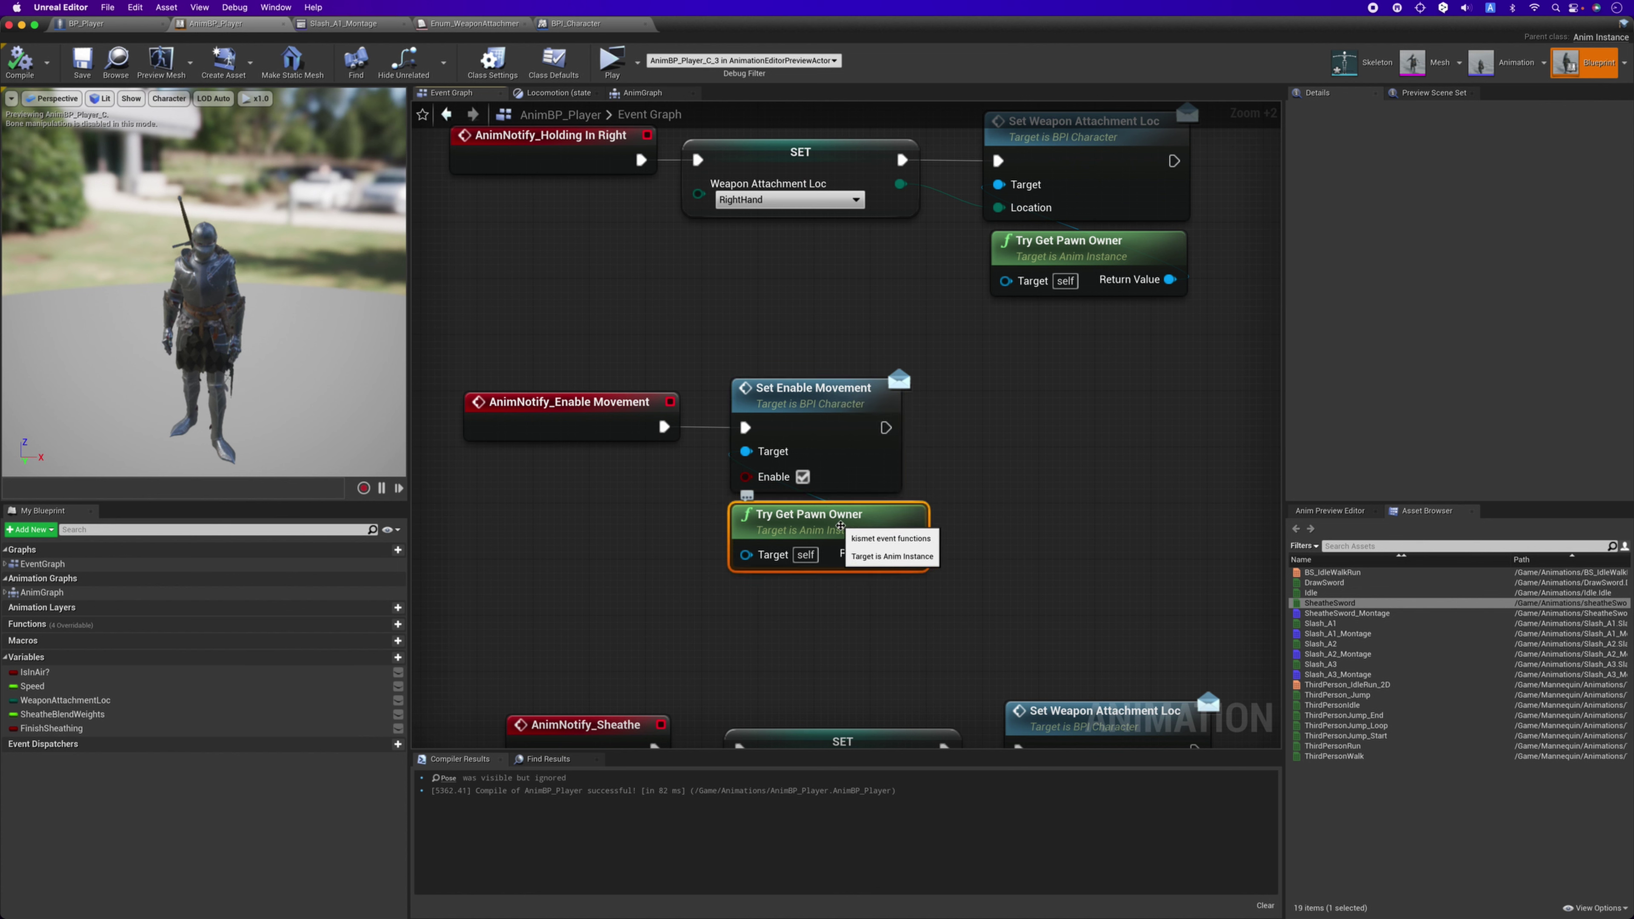
pyautogui.click(705, 528)
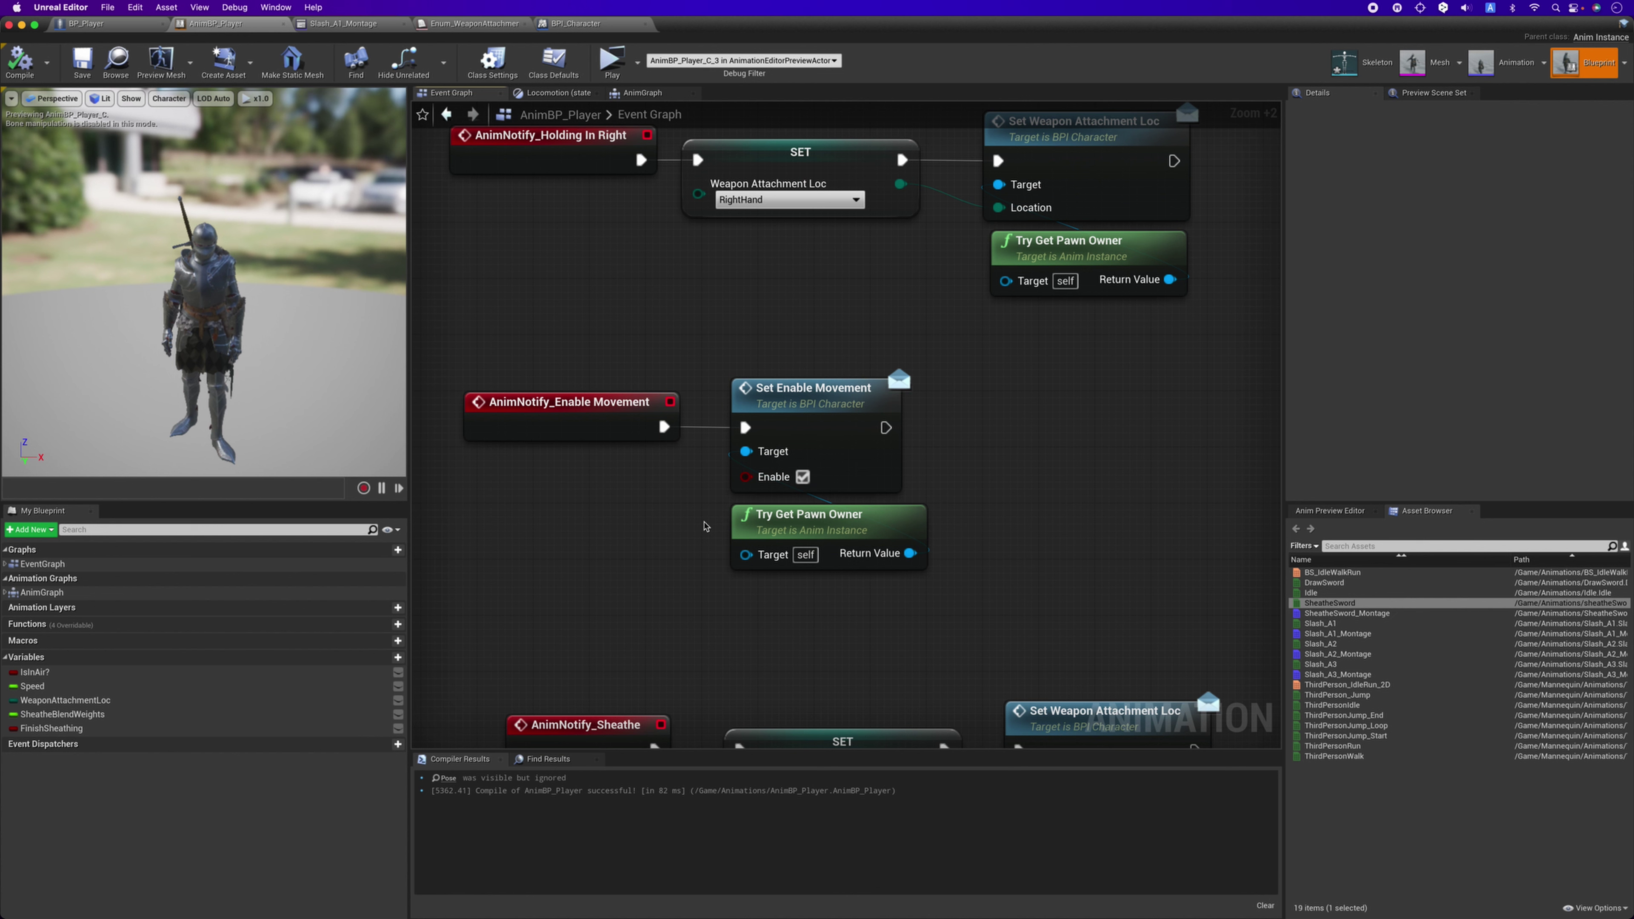
pyautogui.click(801, 478)
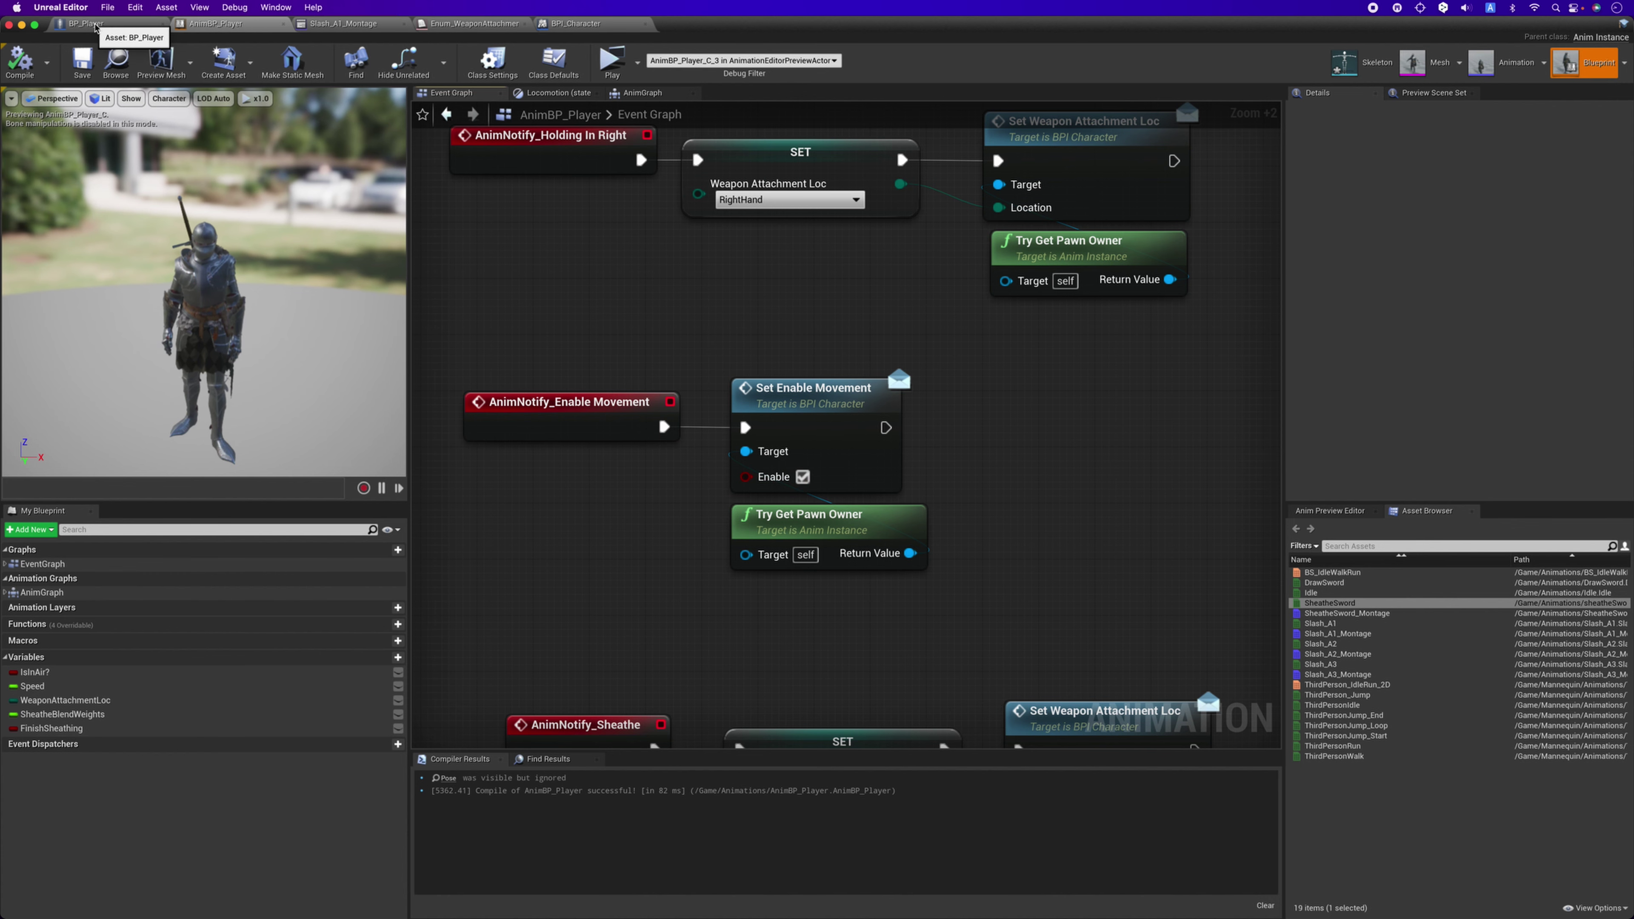
# In BP_Player, wire Event Set Enable Movement's execution into the SET Enable Movement node.
pyautogui.click(94, 27)
pyautogui.moveTo(561, 479); pyautogui.dragTo(521, 459, button='right')
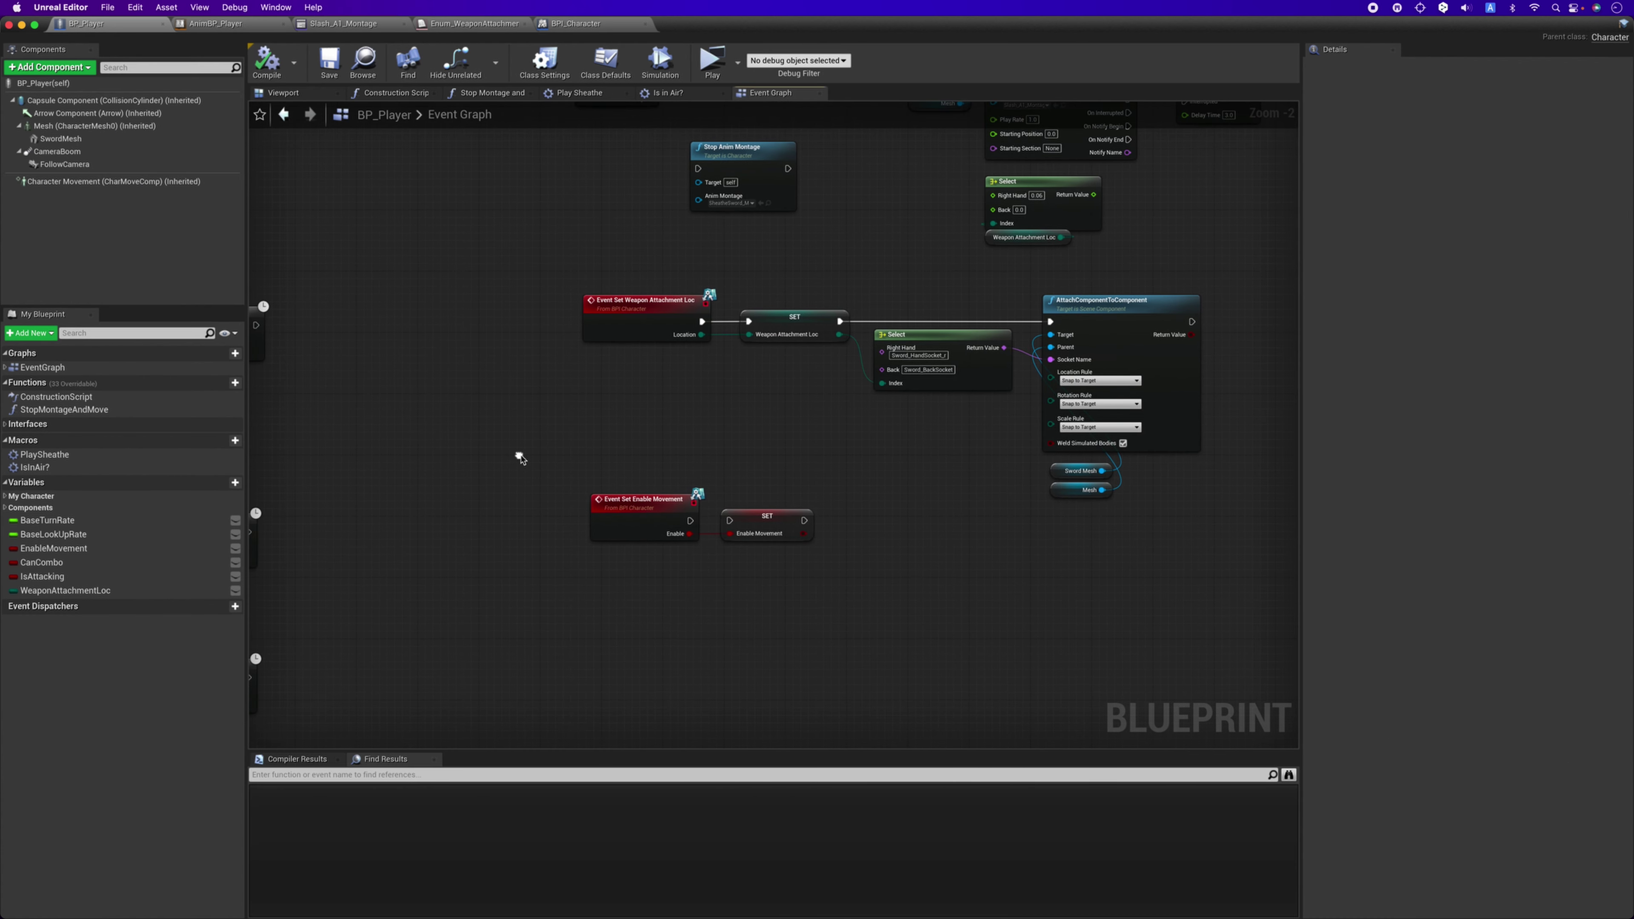
pyautogui.scroll(8, 630, 478)
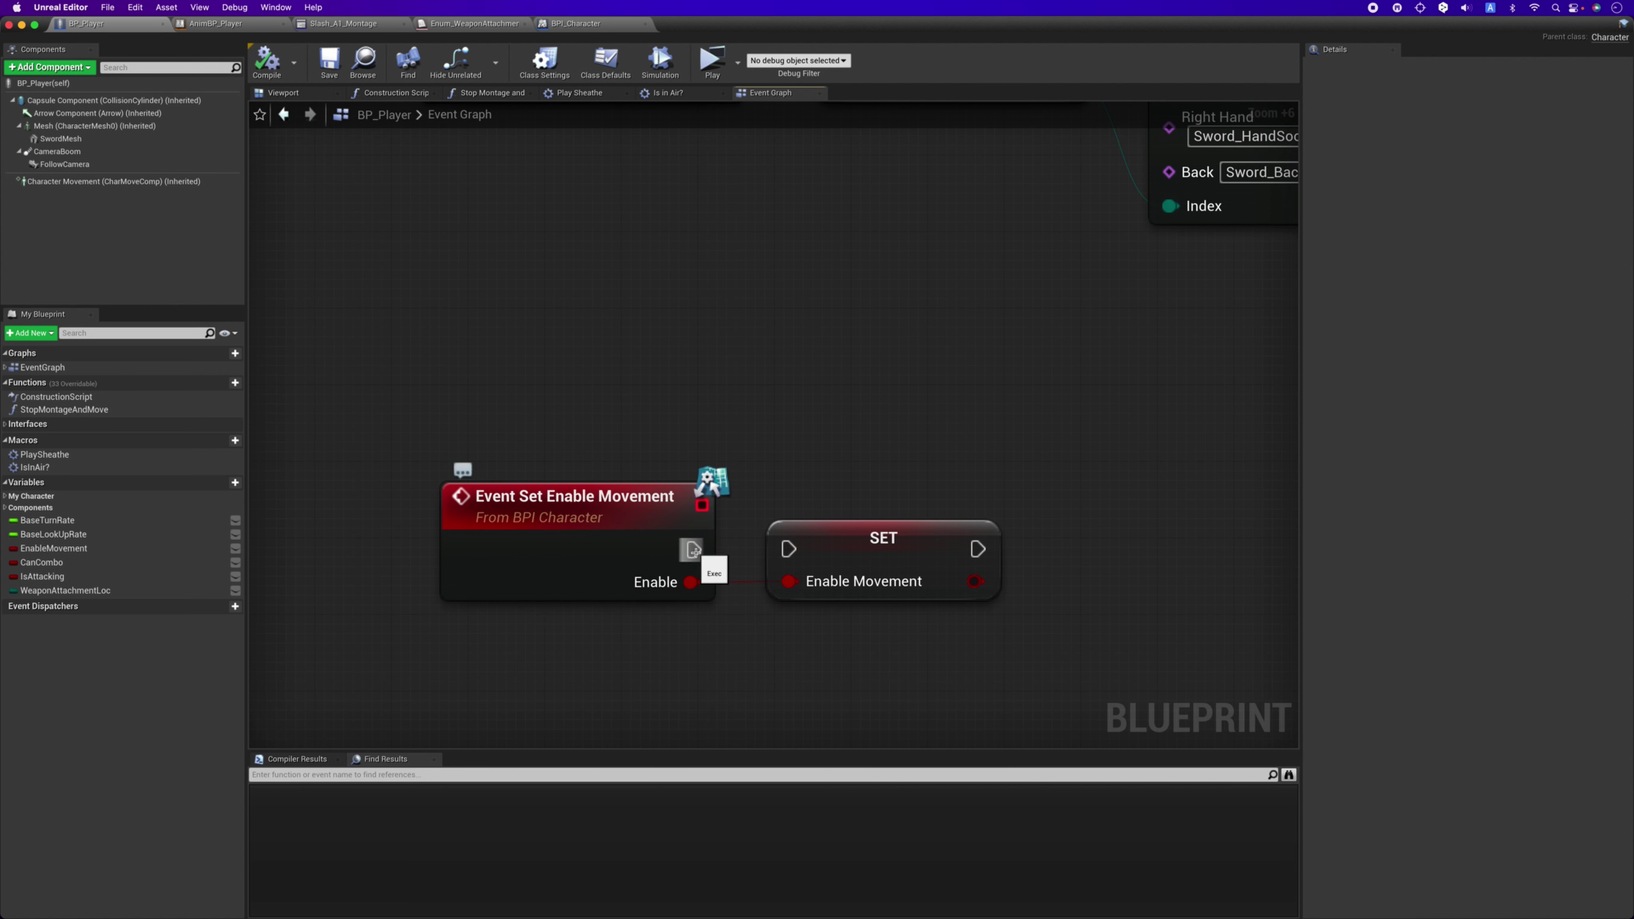
pyautogui.moveTo(691, 549); pyautogui.dragTo(799, 554)
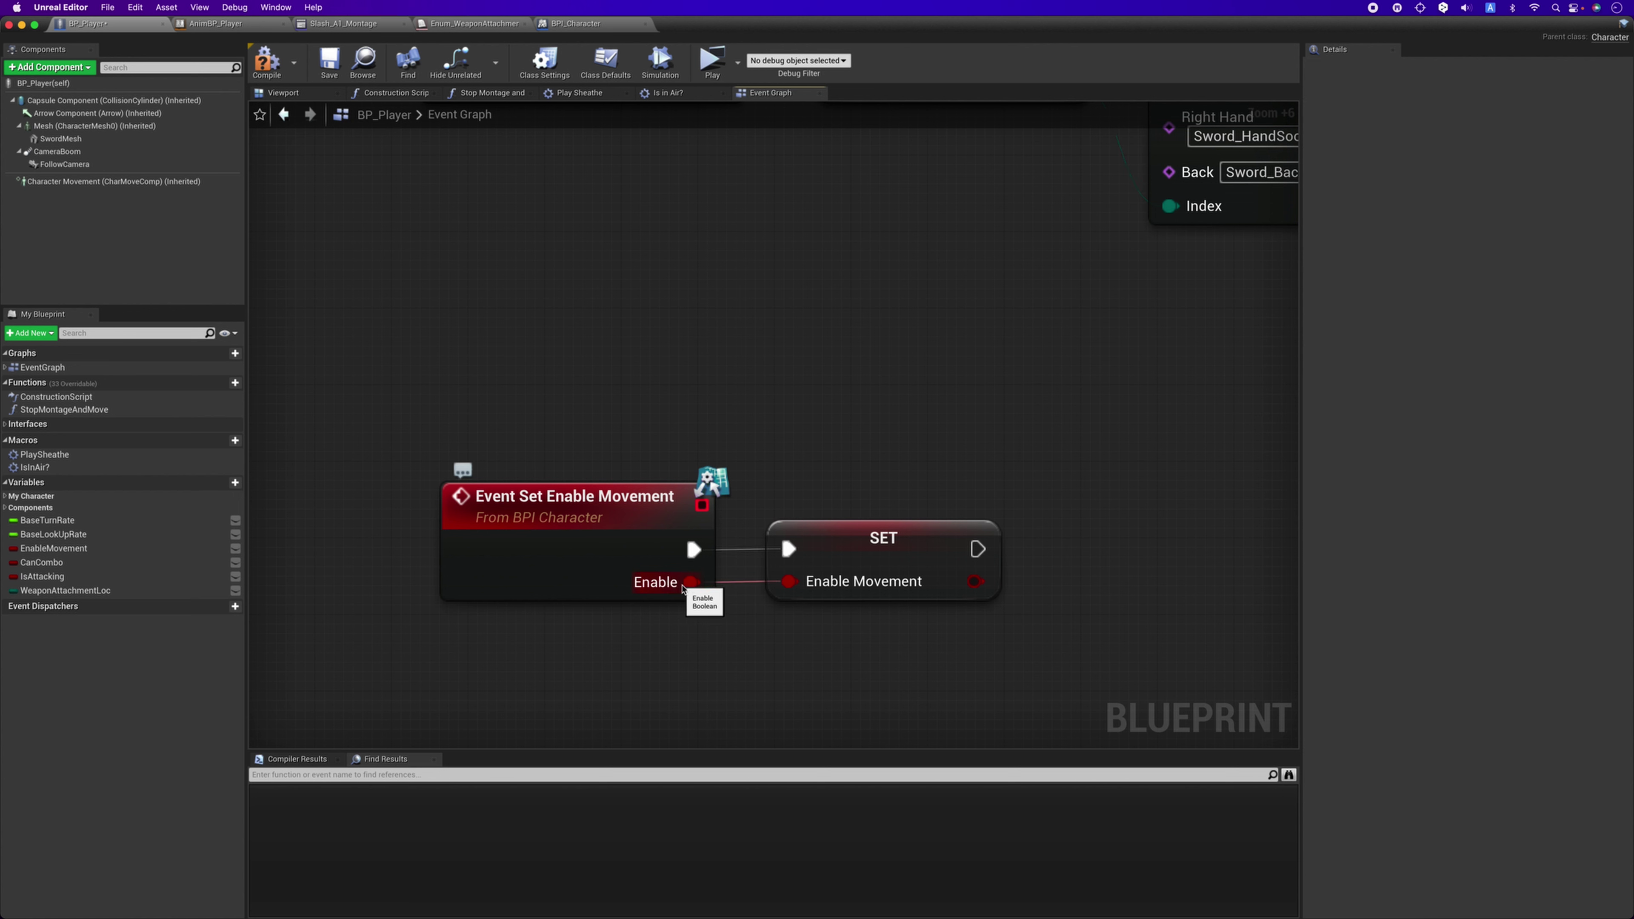
pyautogui.moveTo(683, 588); pyautogui.dragTo(709, 608)
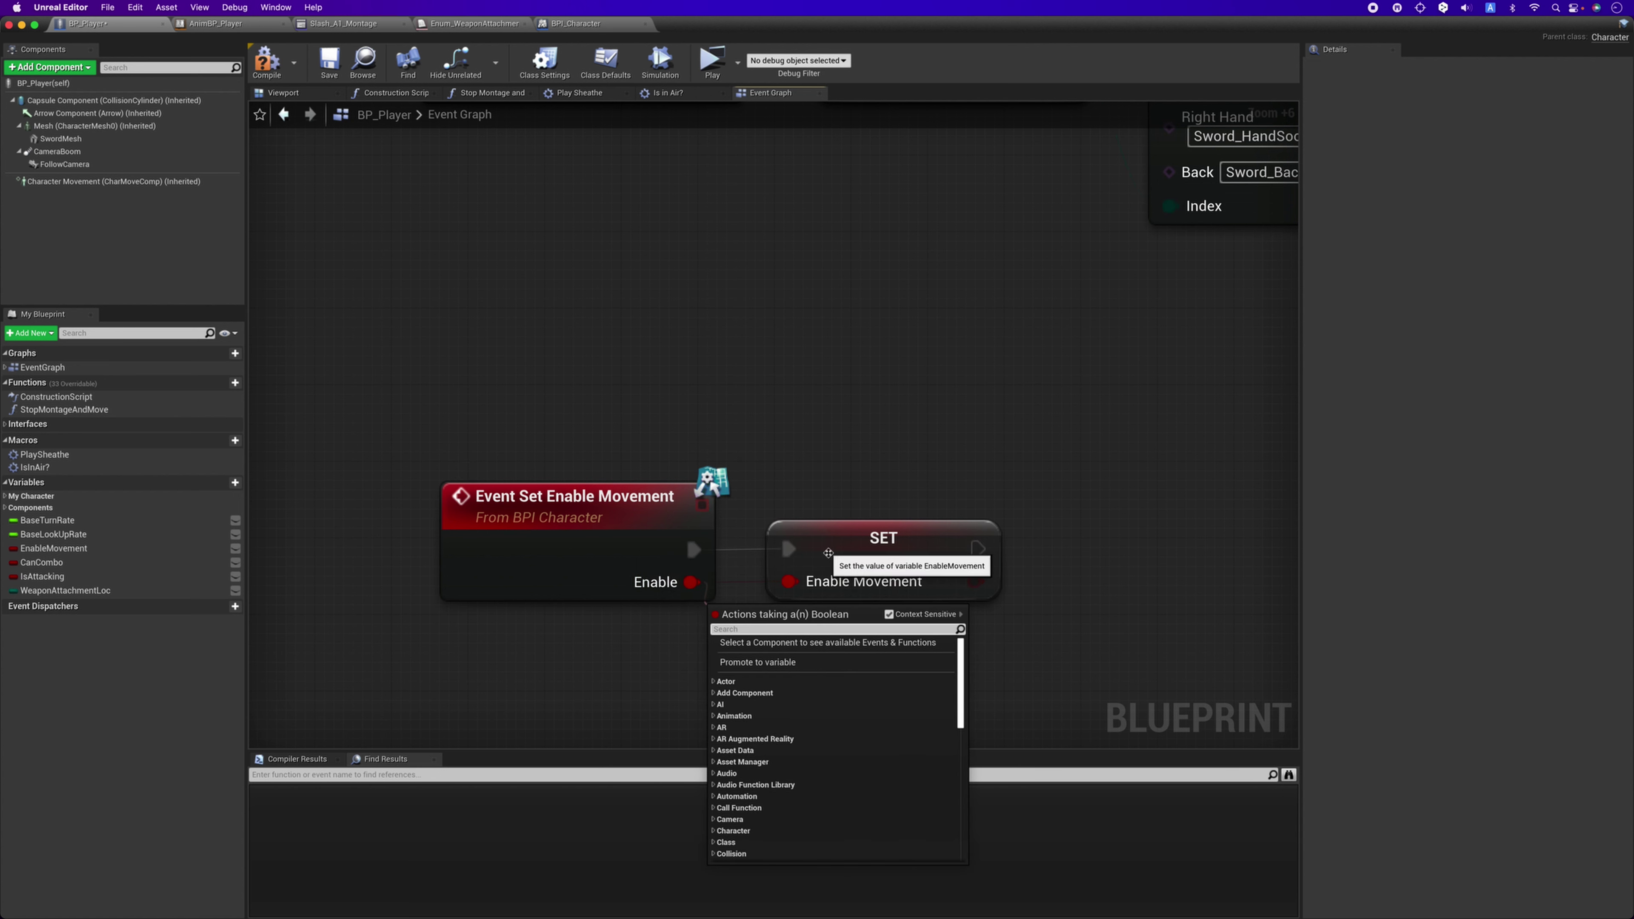
pyautogui.click(835, 481)
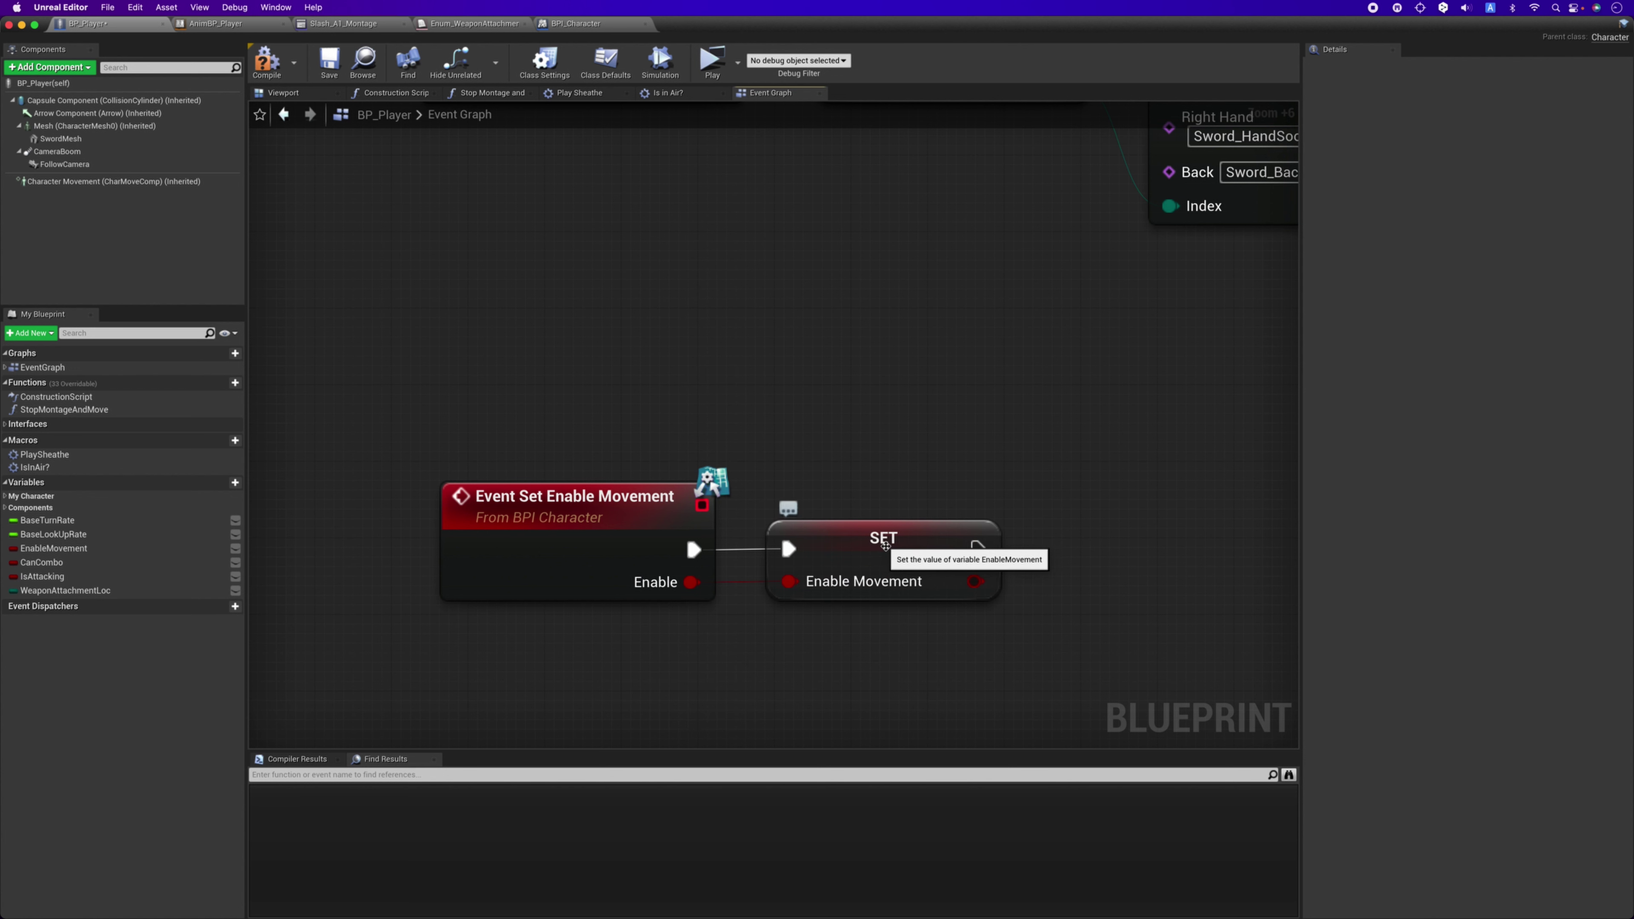
# Pan BP_Player's Event Graph over to the MoveForward and MoveRight movement input section.
pyautogui.moveTo(598, 437); pyautogui.dragTo(804, 637)
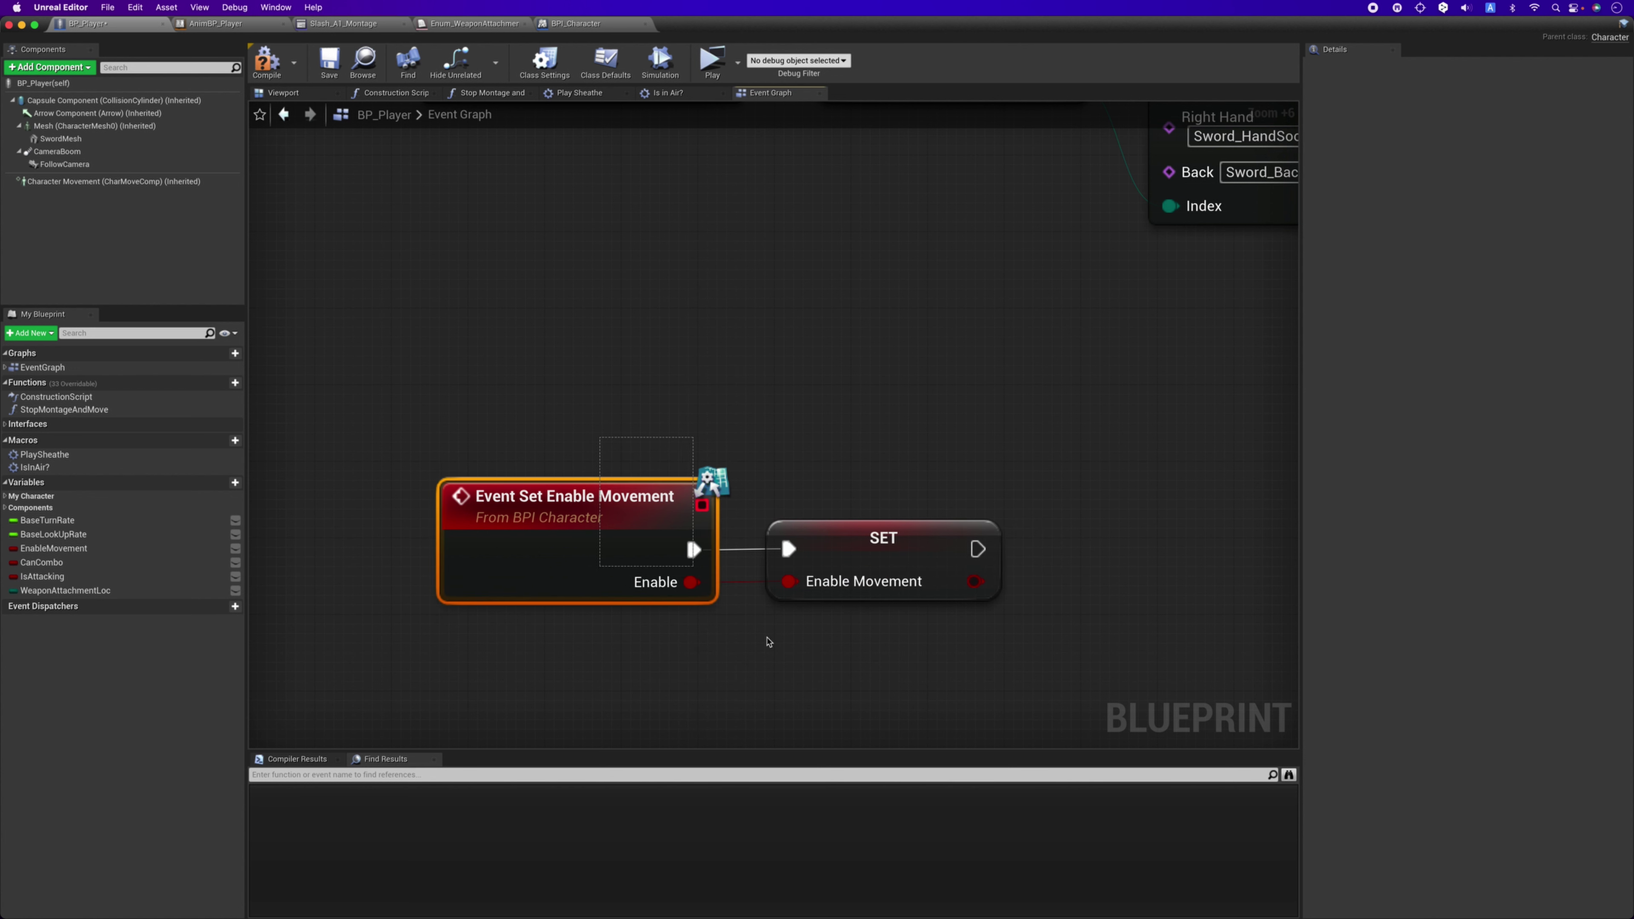
pyautogui.click(826, 442)
pyautogui.scroll(-2, 735, 436)
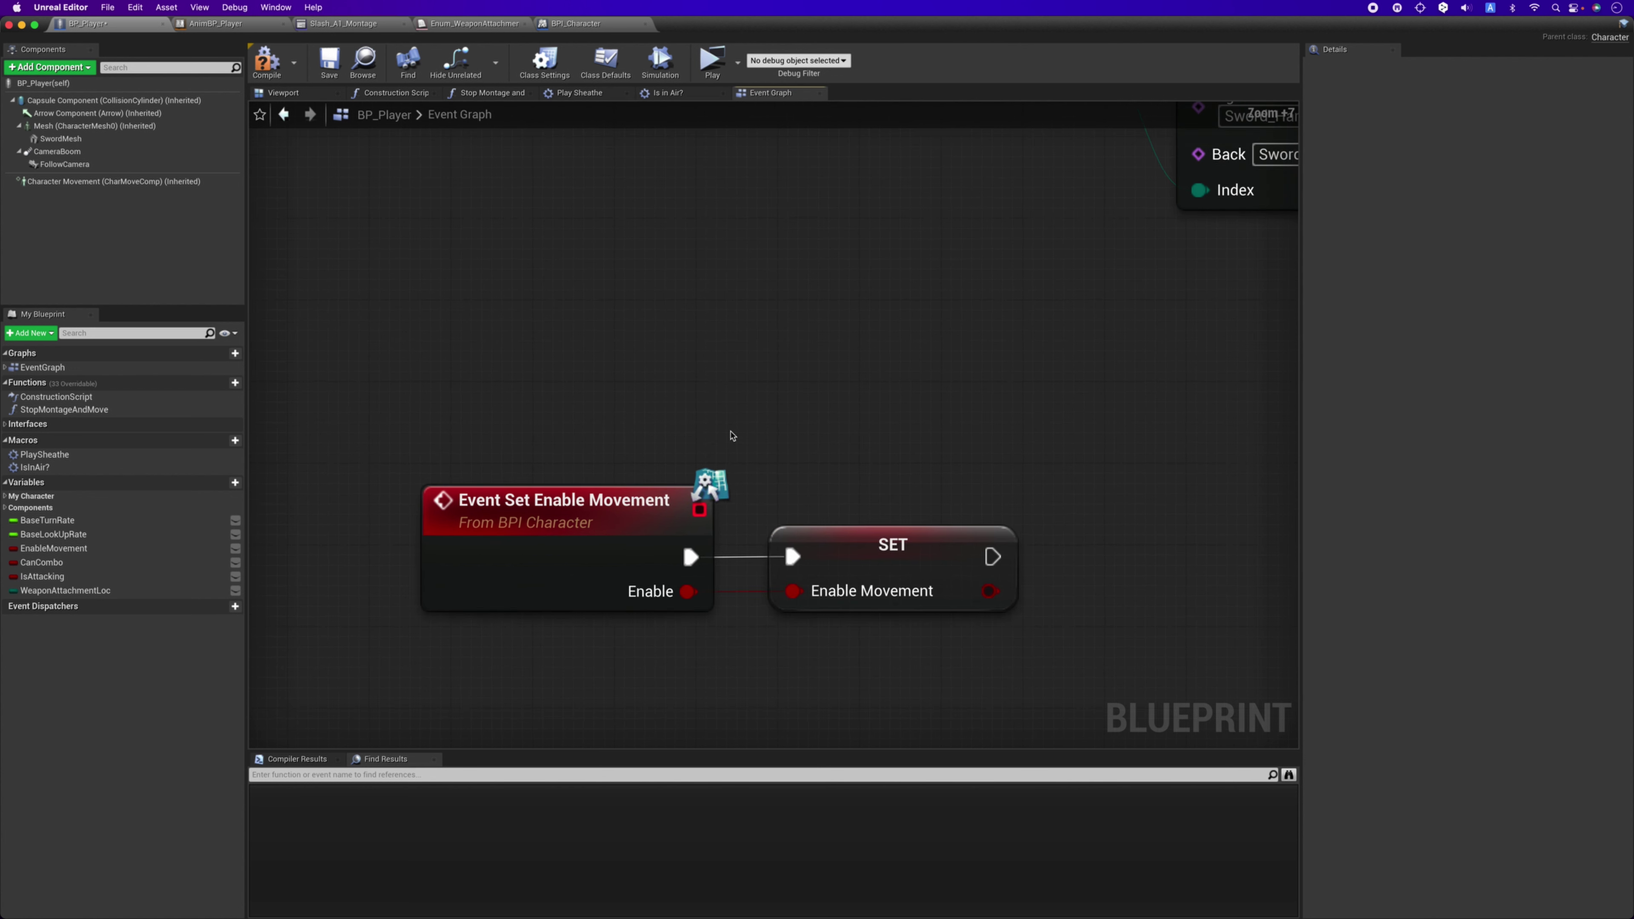
pyautogui.moveTo(789, 374); pyautogui.dragTo(722, 443, button='right')
pyautogui.scroll(-5, 721, 443)
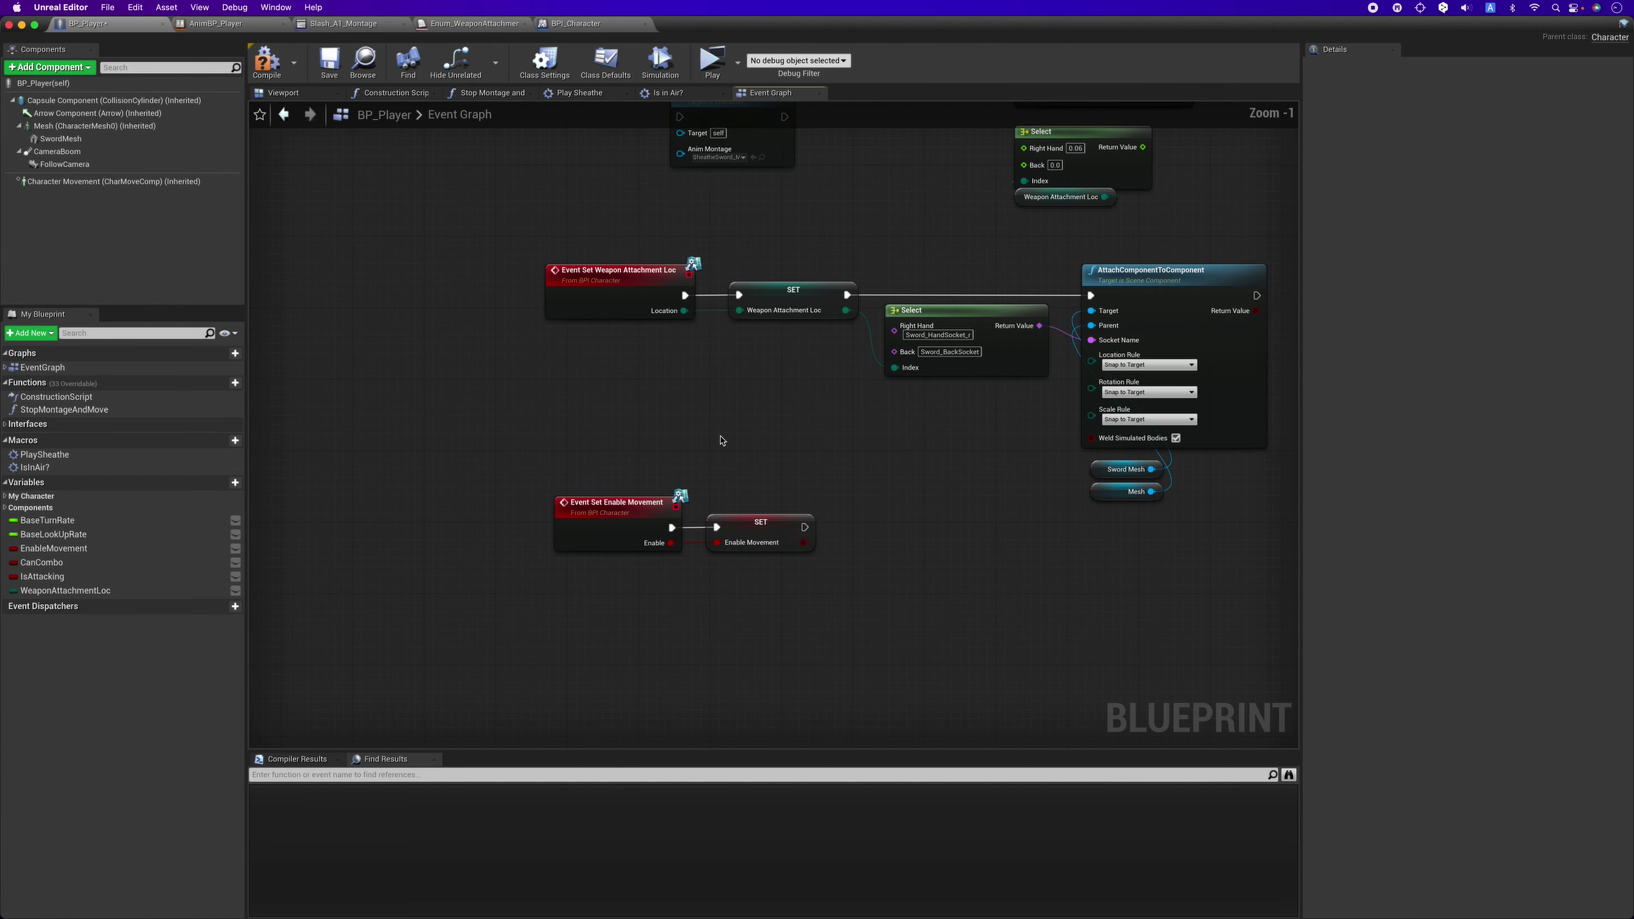
pyautogui.moveTo(686, 353); pyautogui.dragTo(621, 707, button='right')
pyautogui.moveTo(686, 352); pyautogui.dragTo(671, 678, button='right')
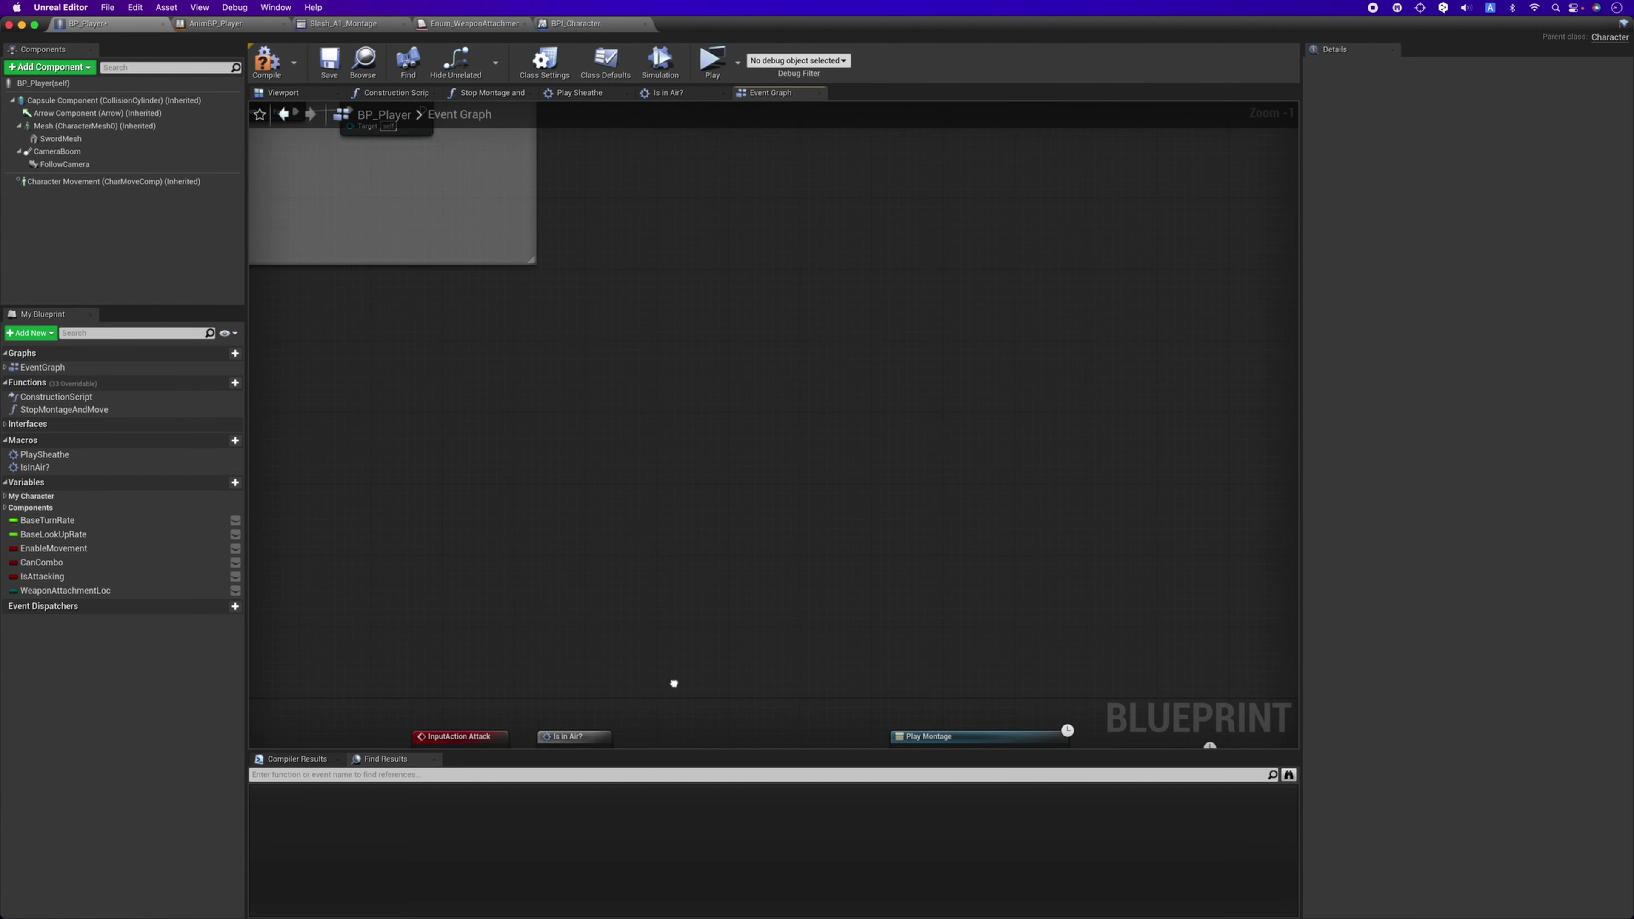
pyautogui.moveTo(1071, 753)
pyautogui.mouseDown(button='right')
pyautogui.moveTo(1032, 514)
pyautogui.moveTo(1004, 481)
pyautogui.moveTo(1167, 358)
pyautogui.moveTo(1253, 330)
pyautogui.mouseUp(button='right')
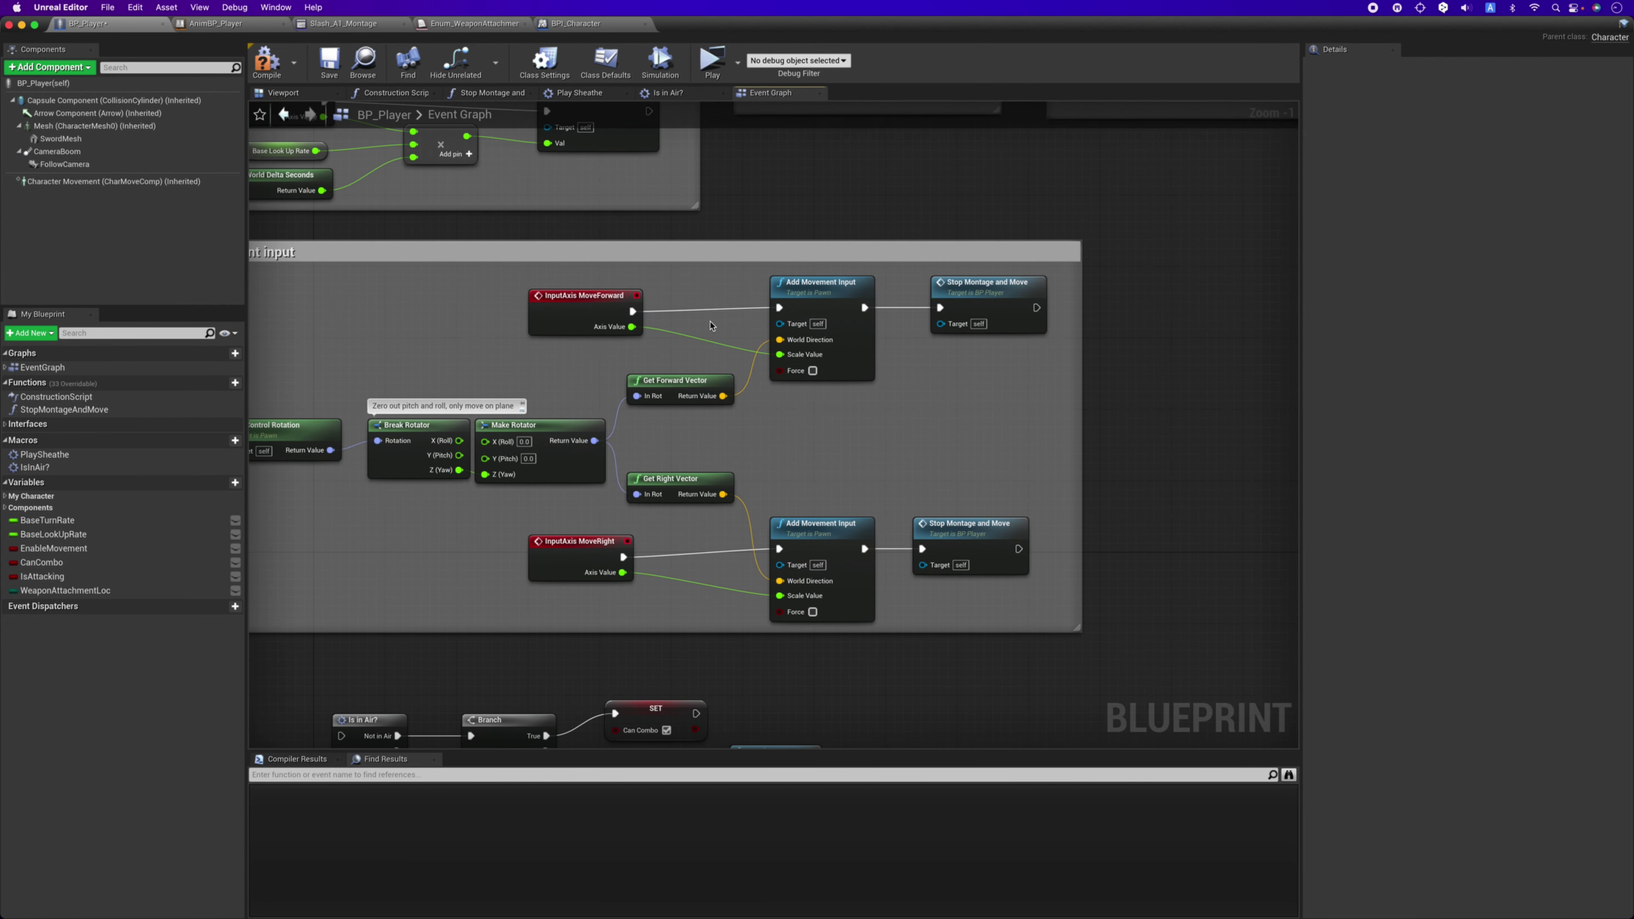
pyautogui.scroll(1, 711, 326)
pyautogui.click(570, 317)
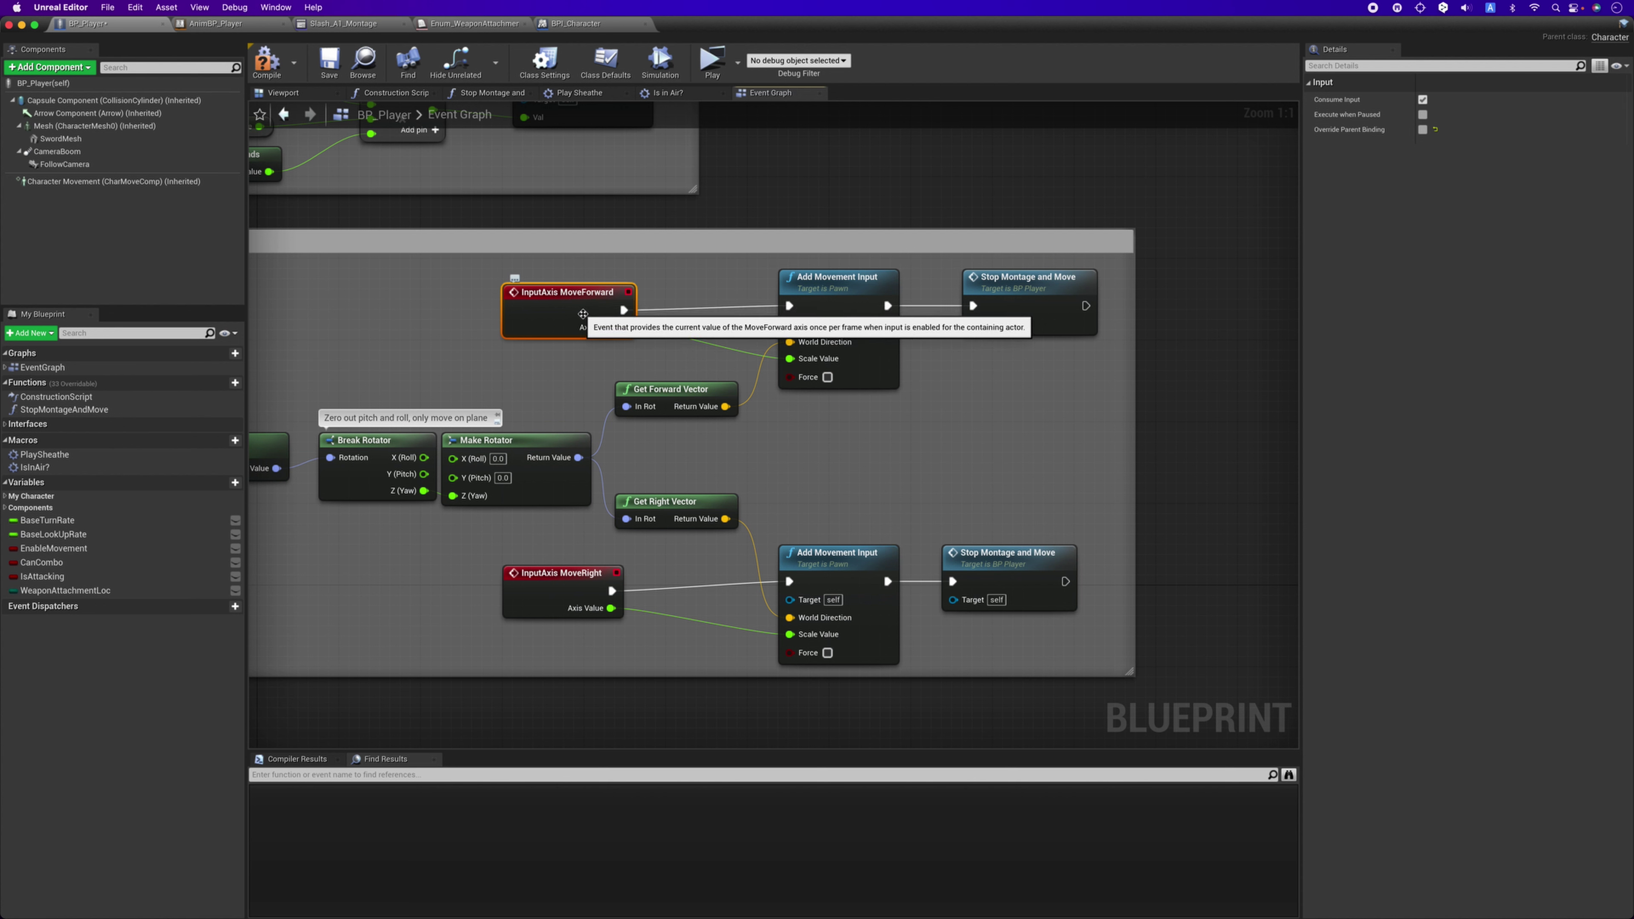
pyautogui.click(556, 600)
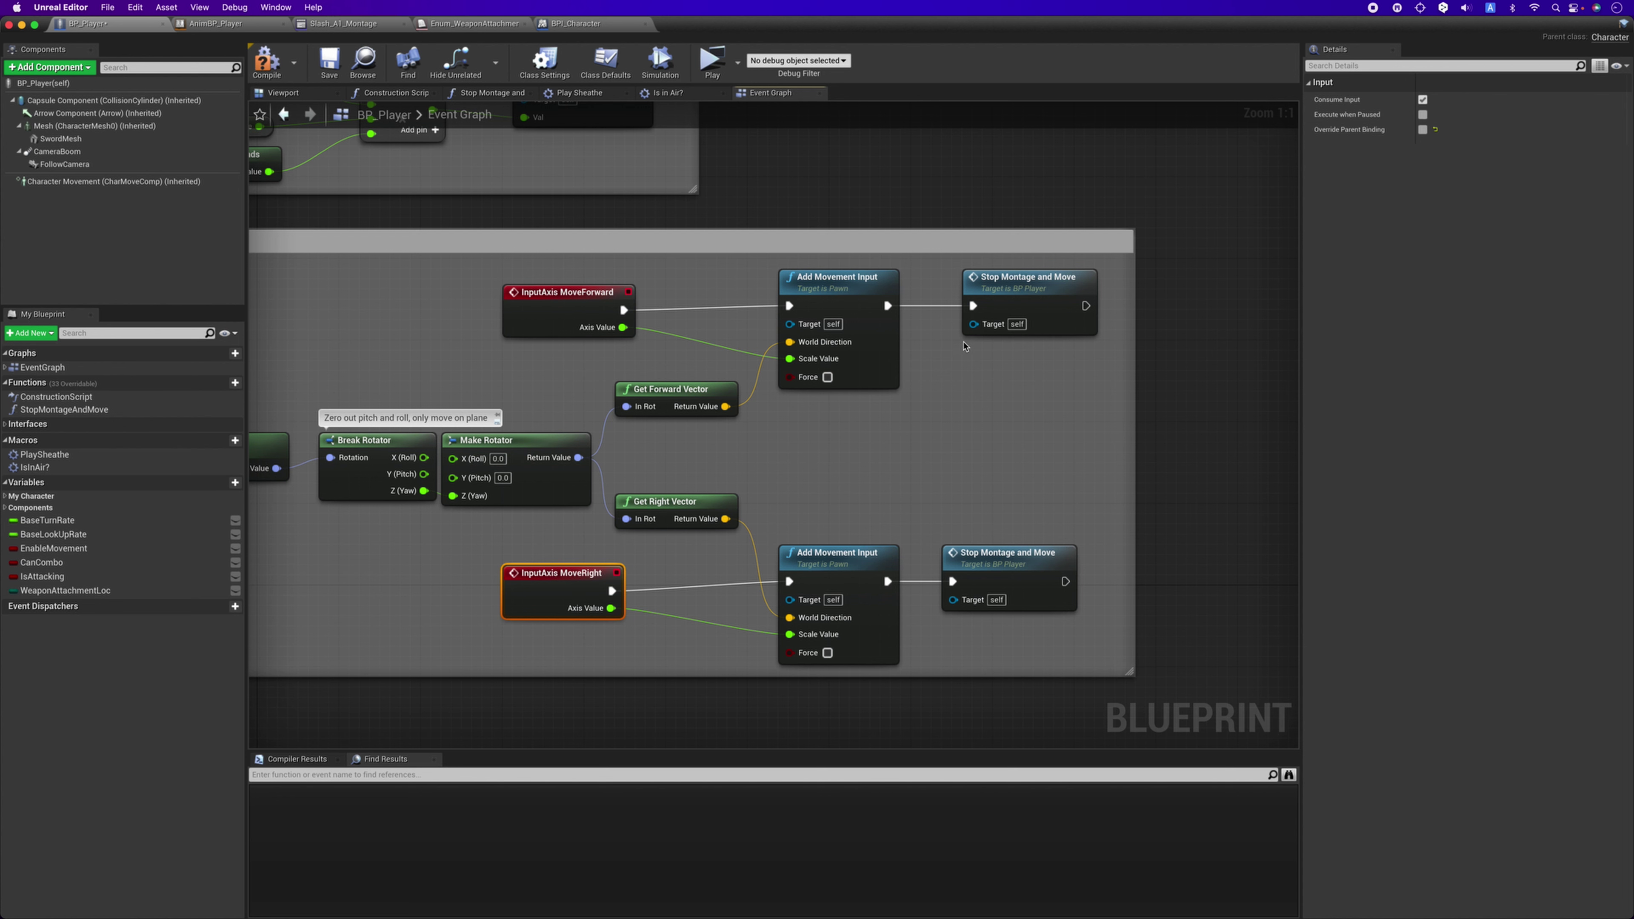
pyautogui.click(1022, 295)
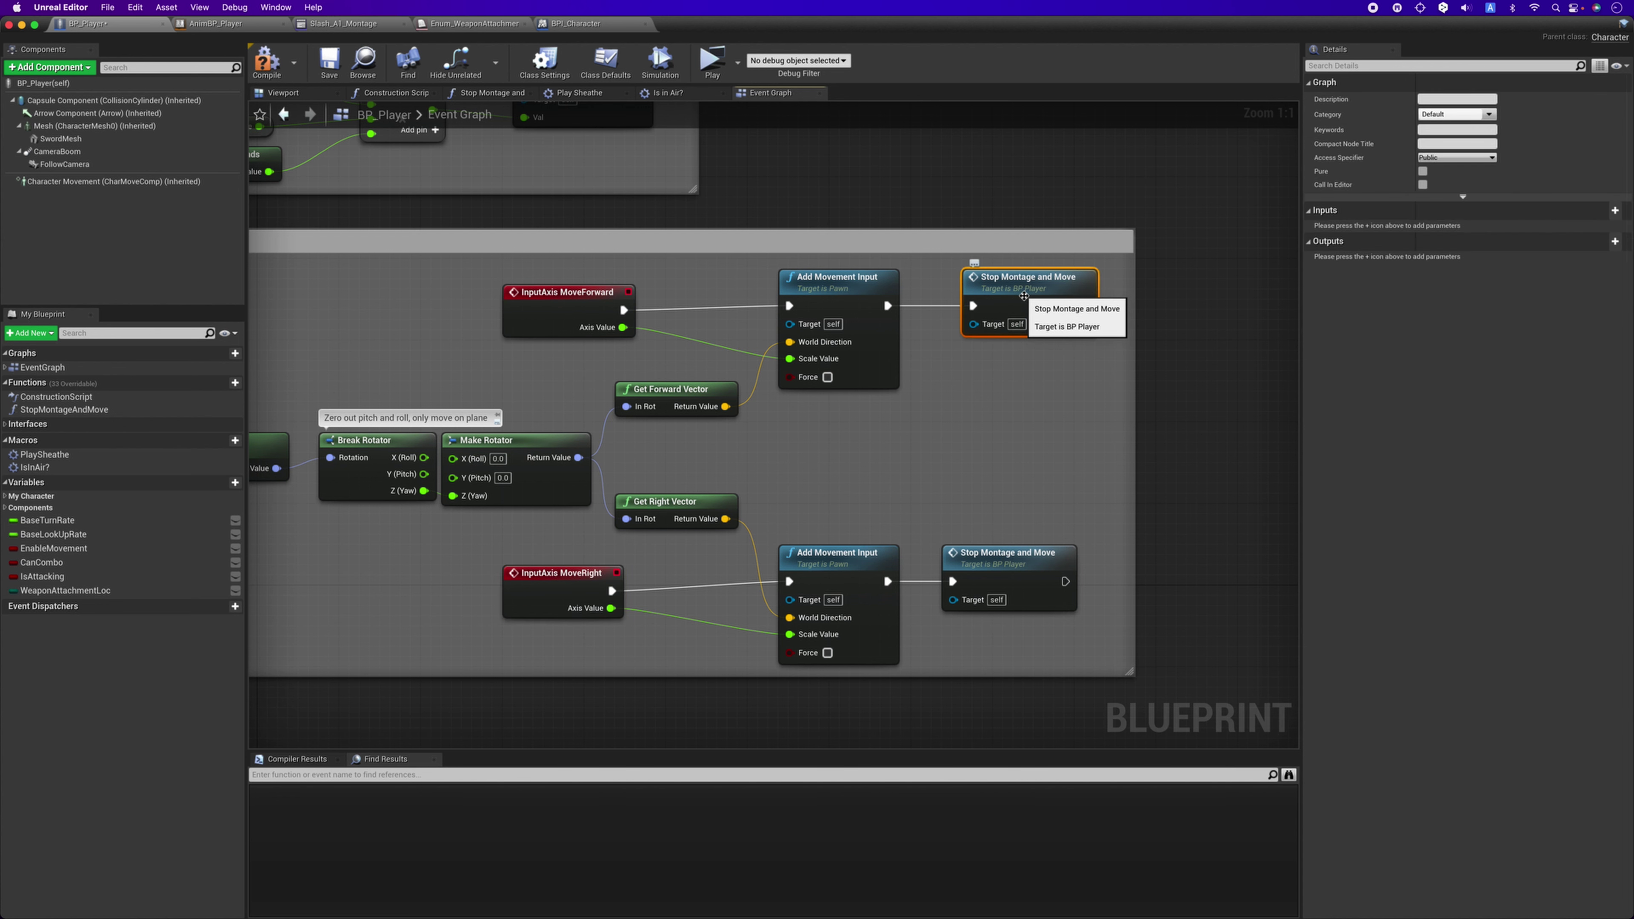
pyautogui.scroll(2, 1023, 296)
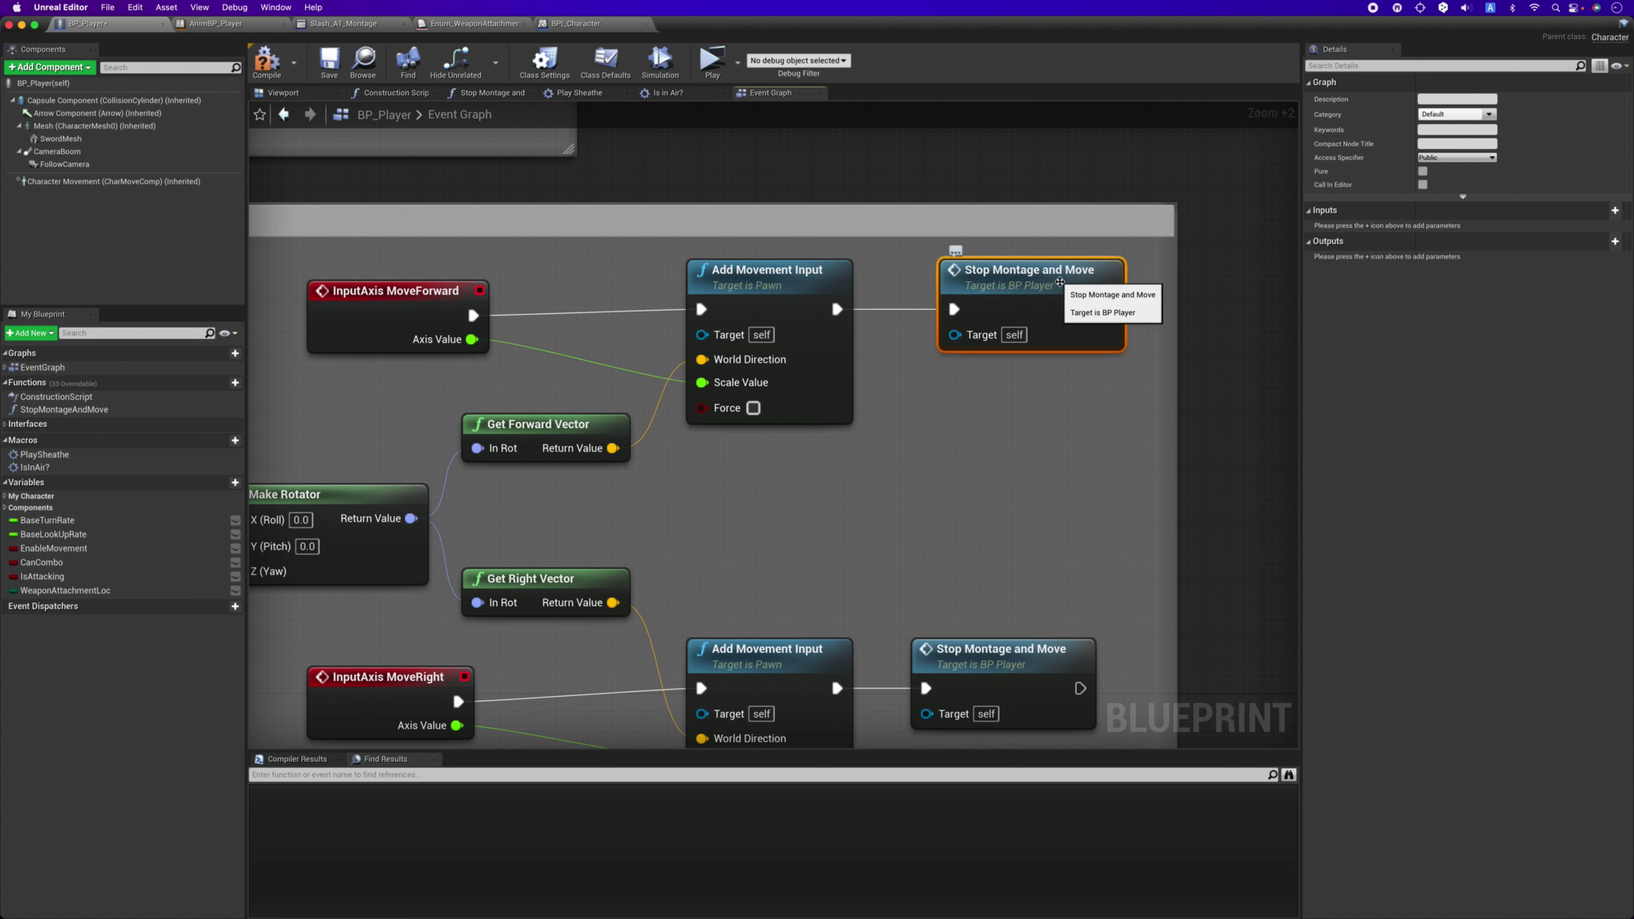
pyautogui.click(105, 410)
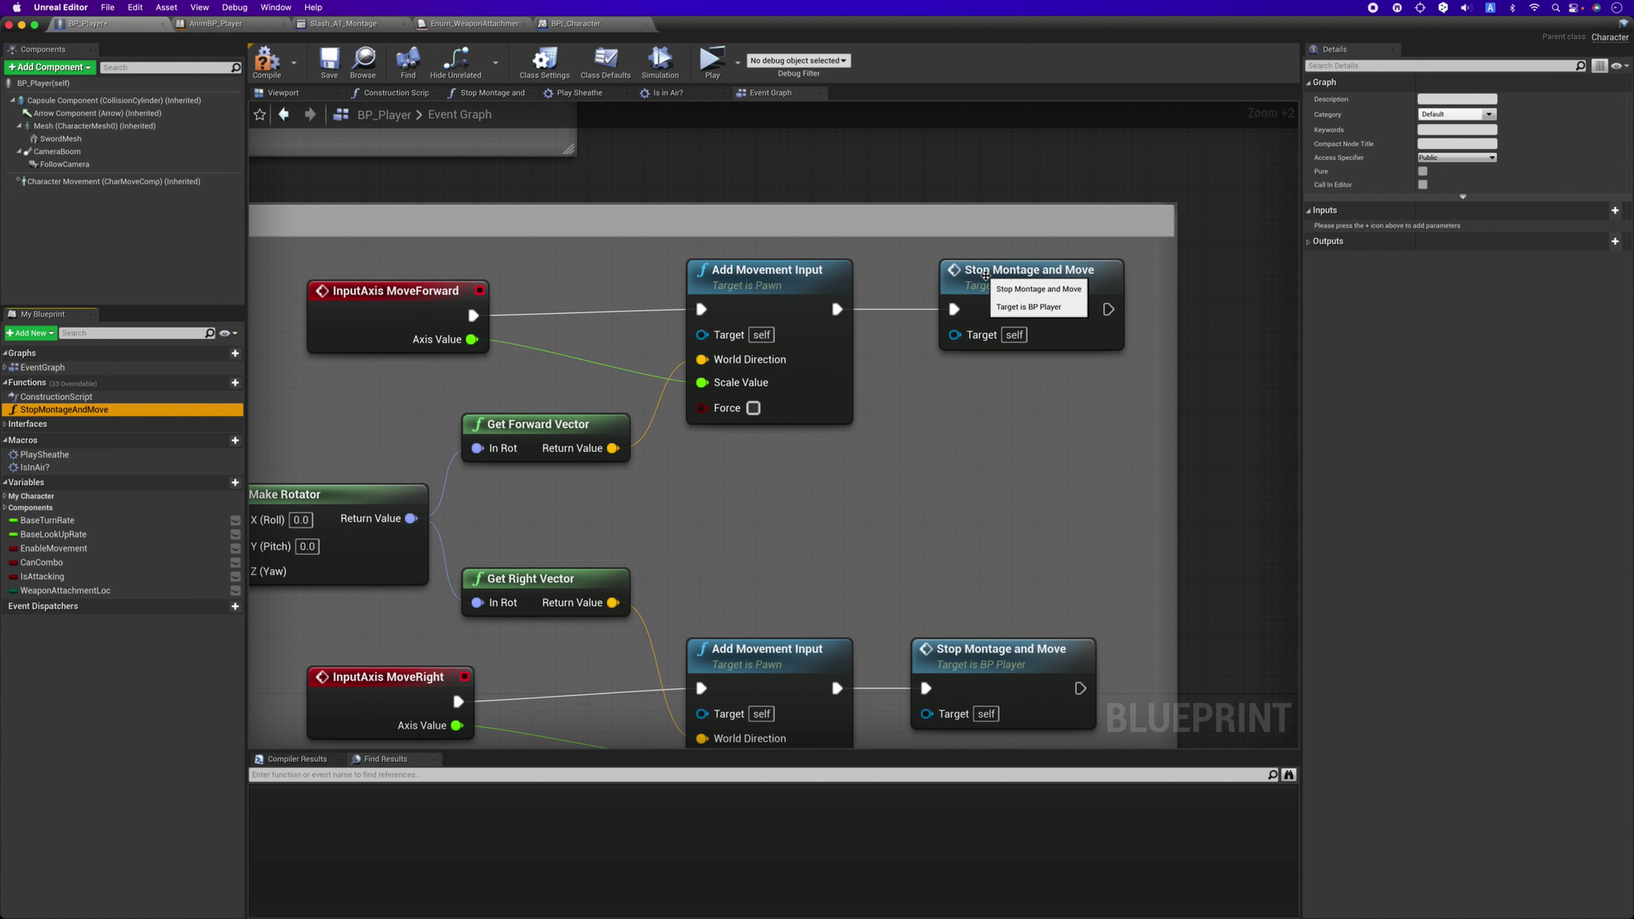
# Open the Stop Montage and Move function graph and frame its nodes.
pyautogui.doubleClick(985, 275)
pyautogui.moveTo(620, 504)
pyautogui.mouseDown(button='right')
pyautogui.moveTo(903, 479)
pyautogui.moveTo(886, 536)
pyautogui.mouseUp(button='right')
pyautogui.scroll(1, 887, 536)
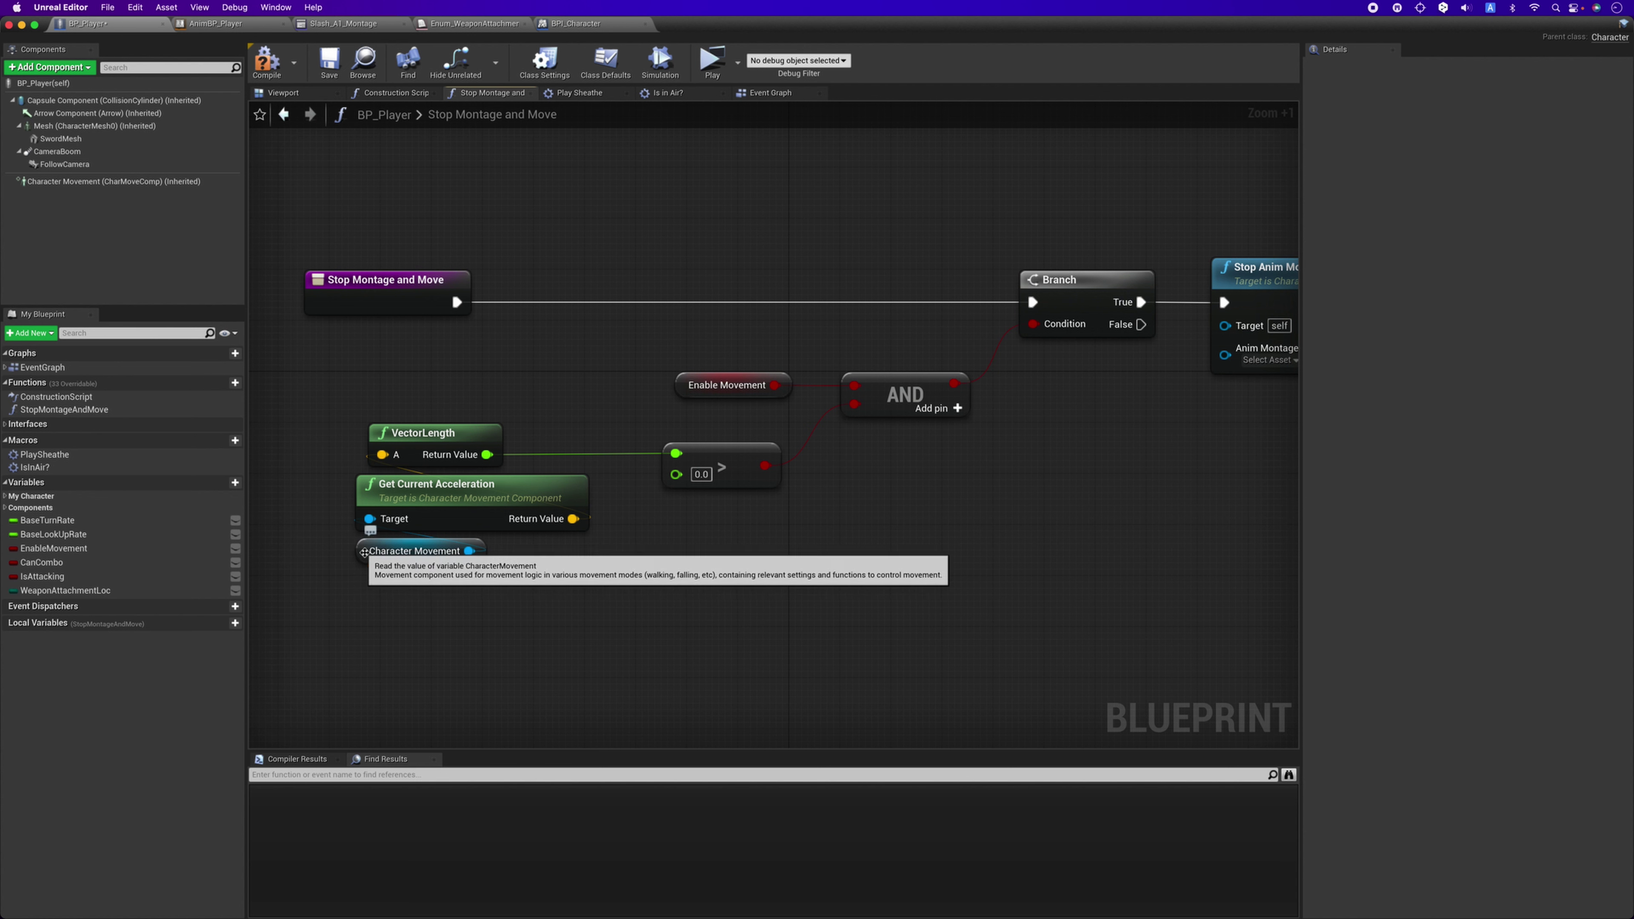
# Inspect the Character Movement, Get Current Acceleration and VectorLength nodes feeding the Branch.
pyautogui.click(396, 553)
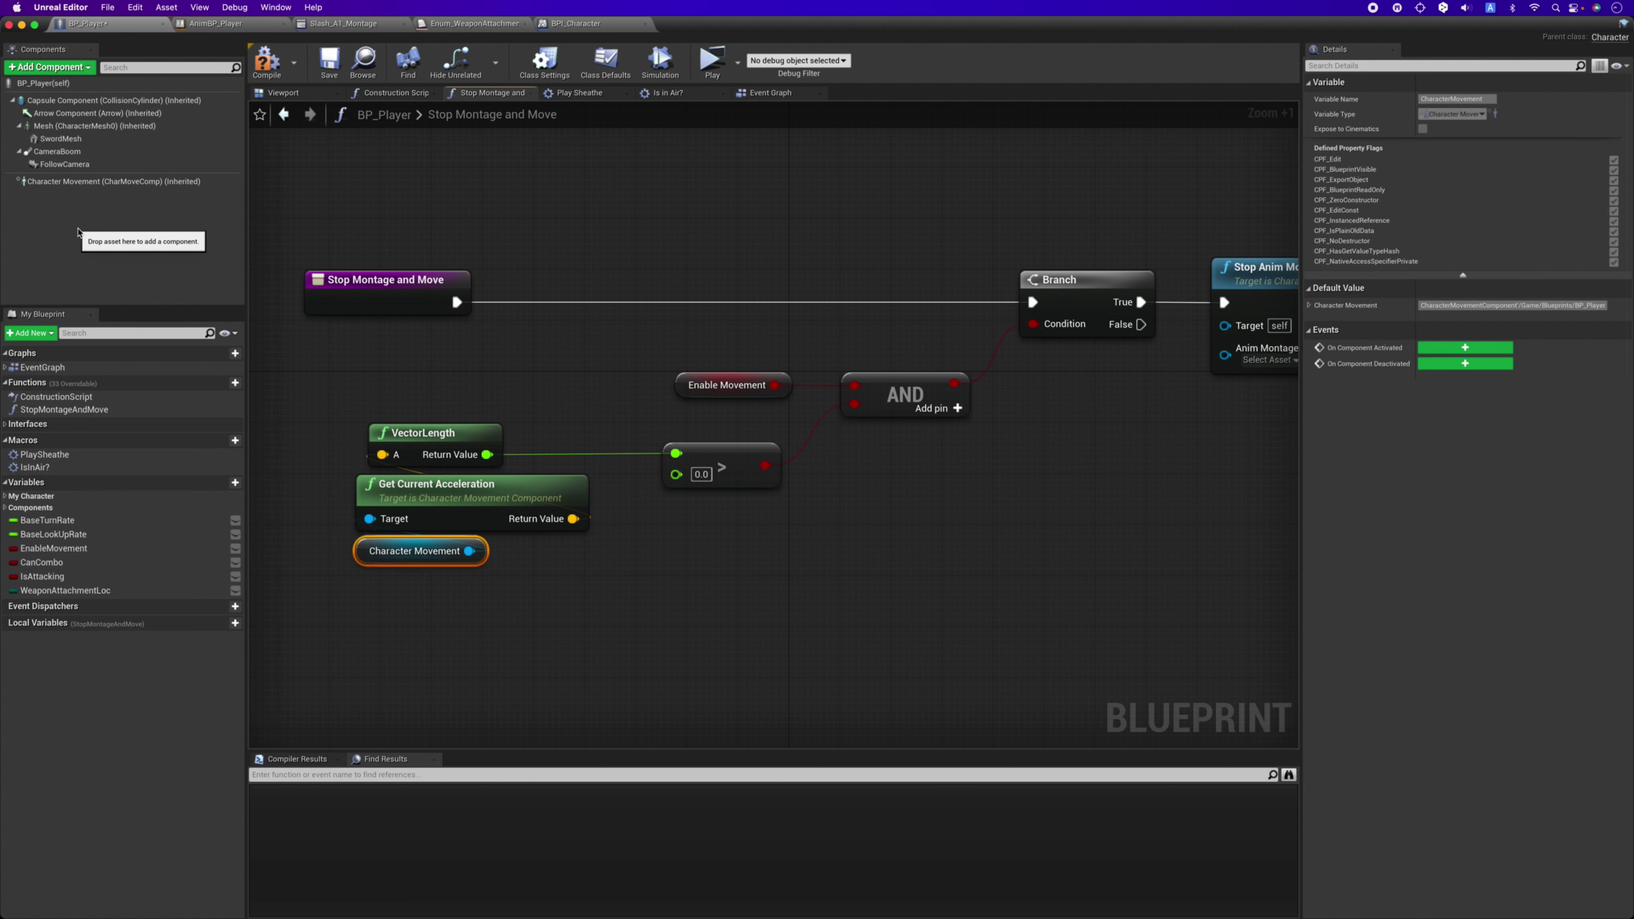
pyautogui.click(386, 497)
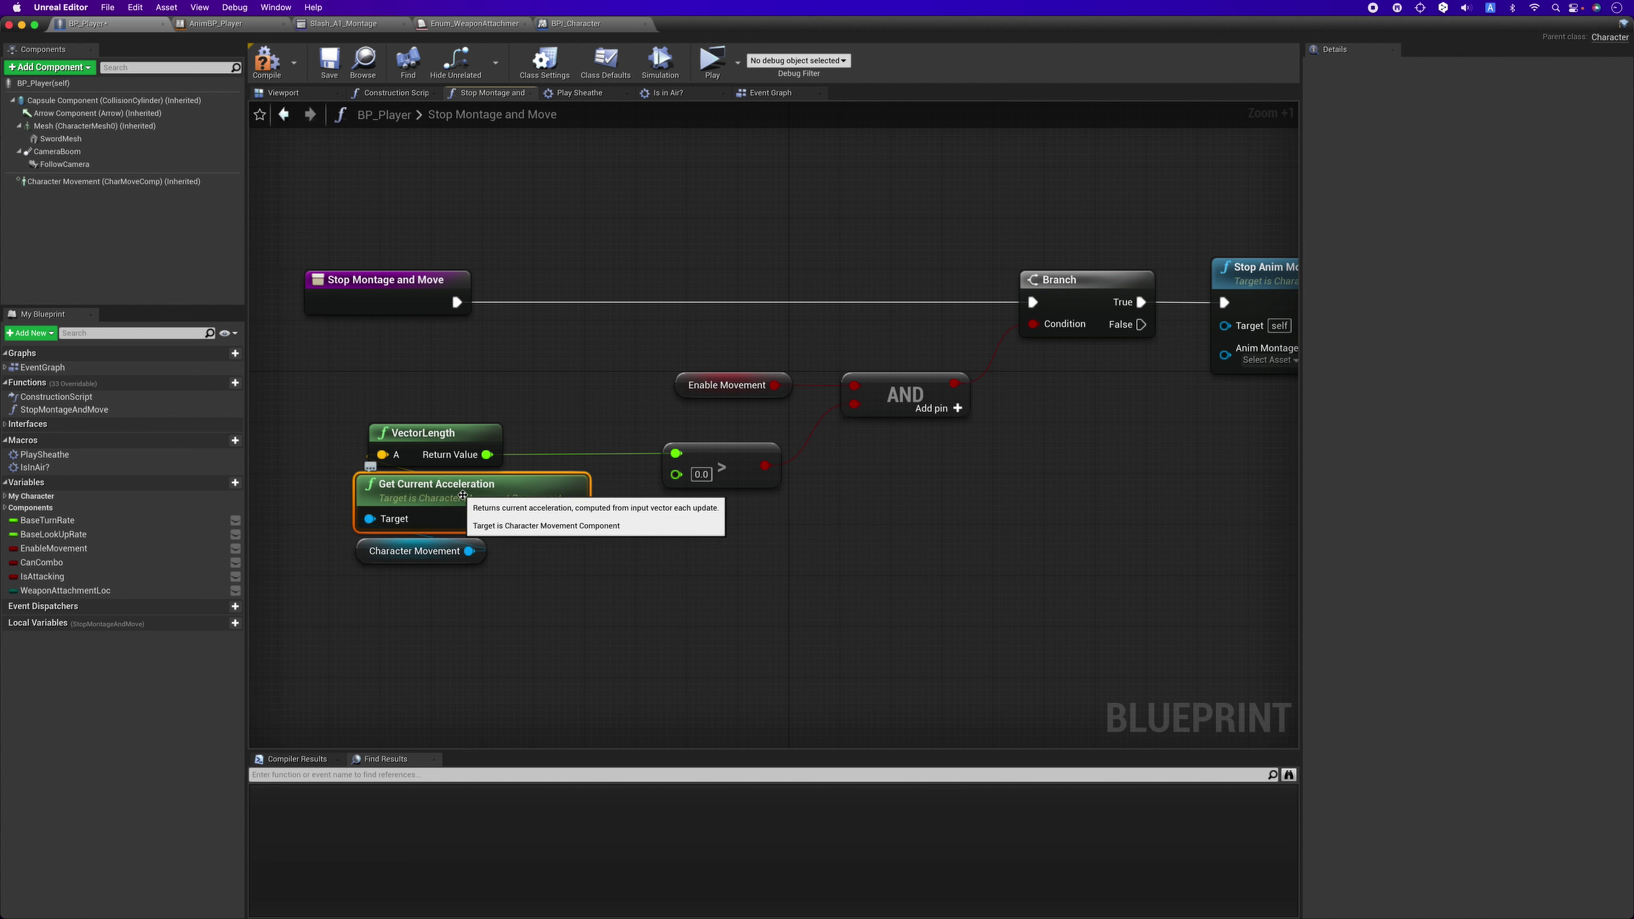
pyautogui.click(420, 446)
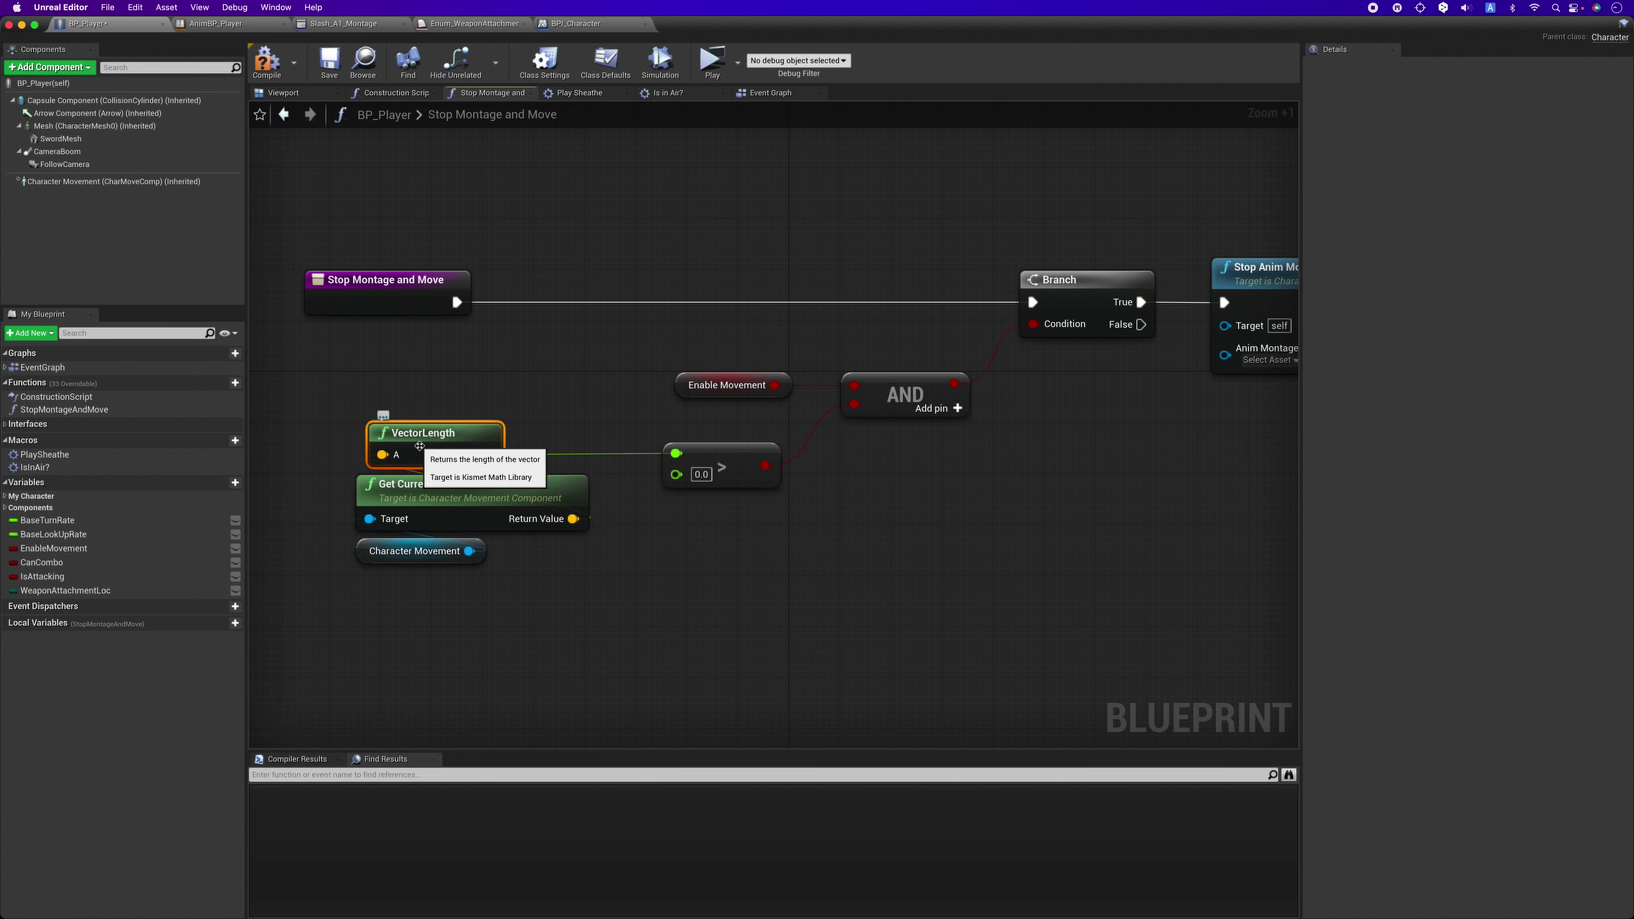
pyautogui.click(597, 549)
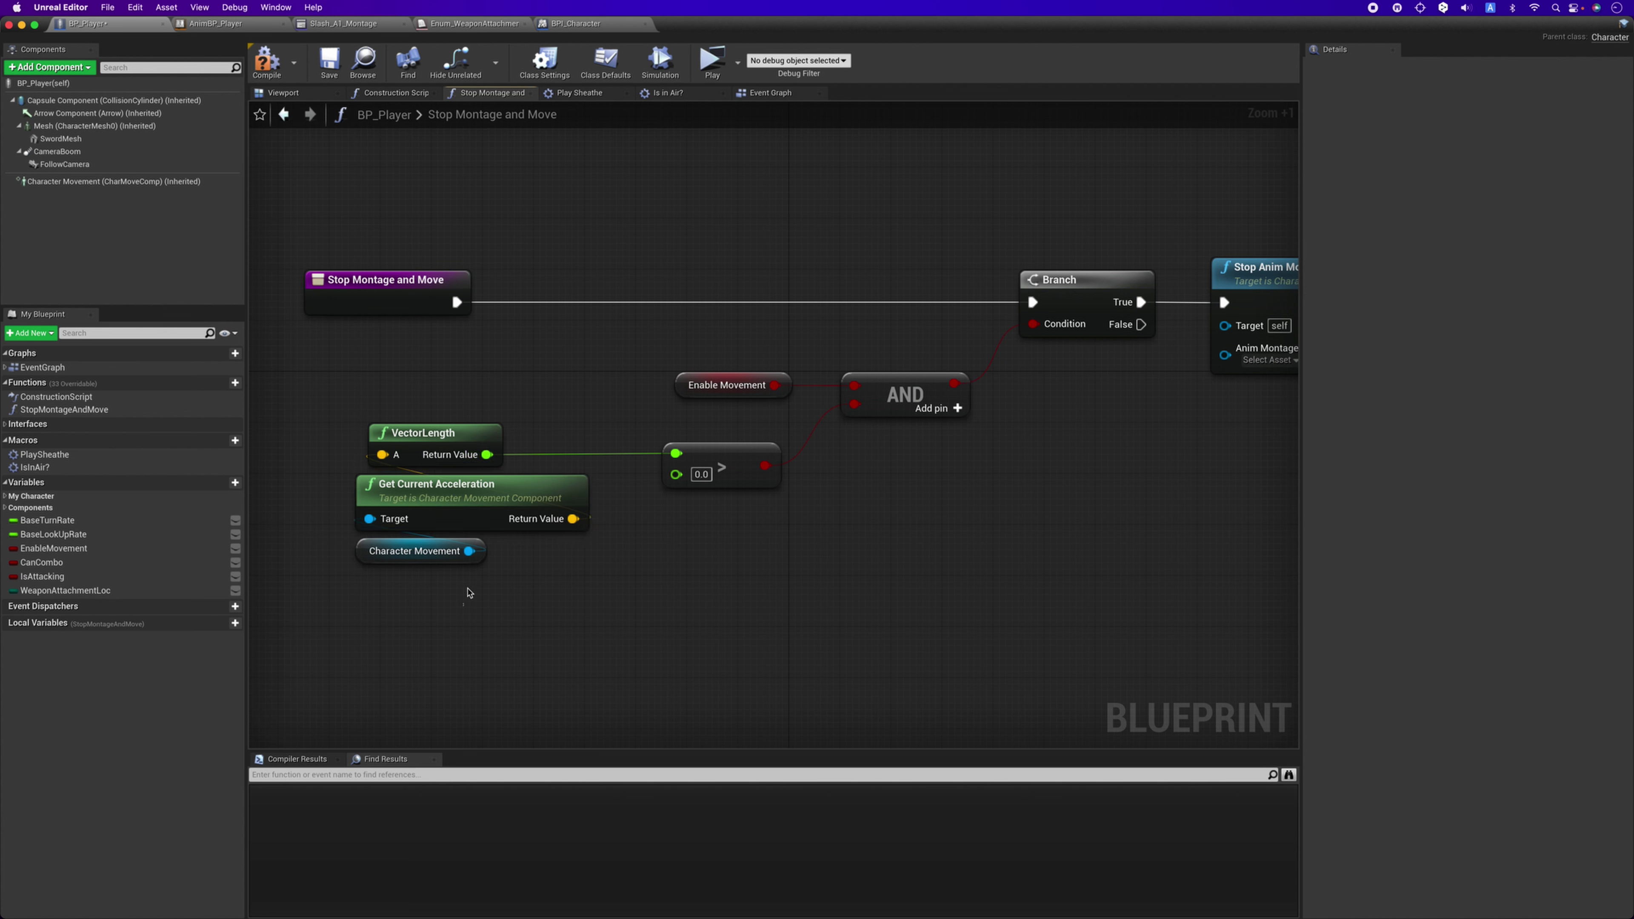
pyautogui.click(444, 551)
pyautogui.click(450, 508)
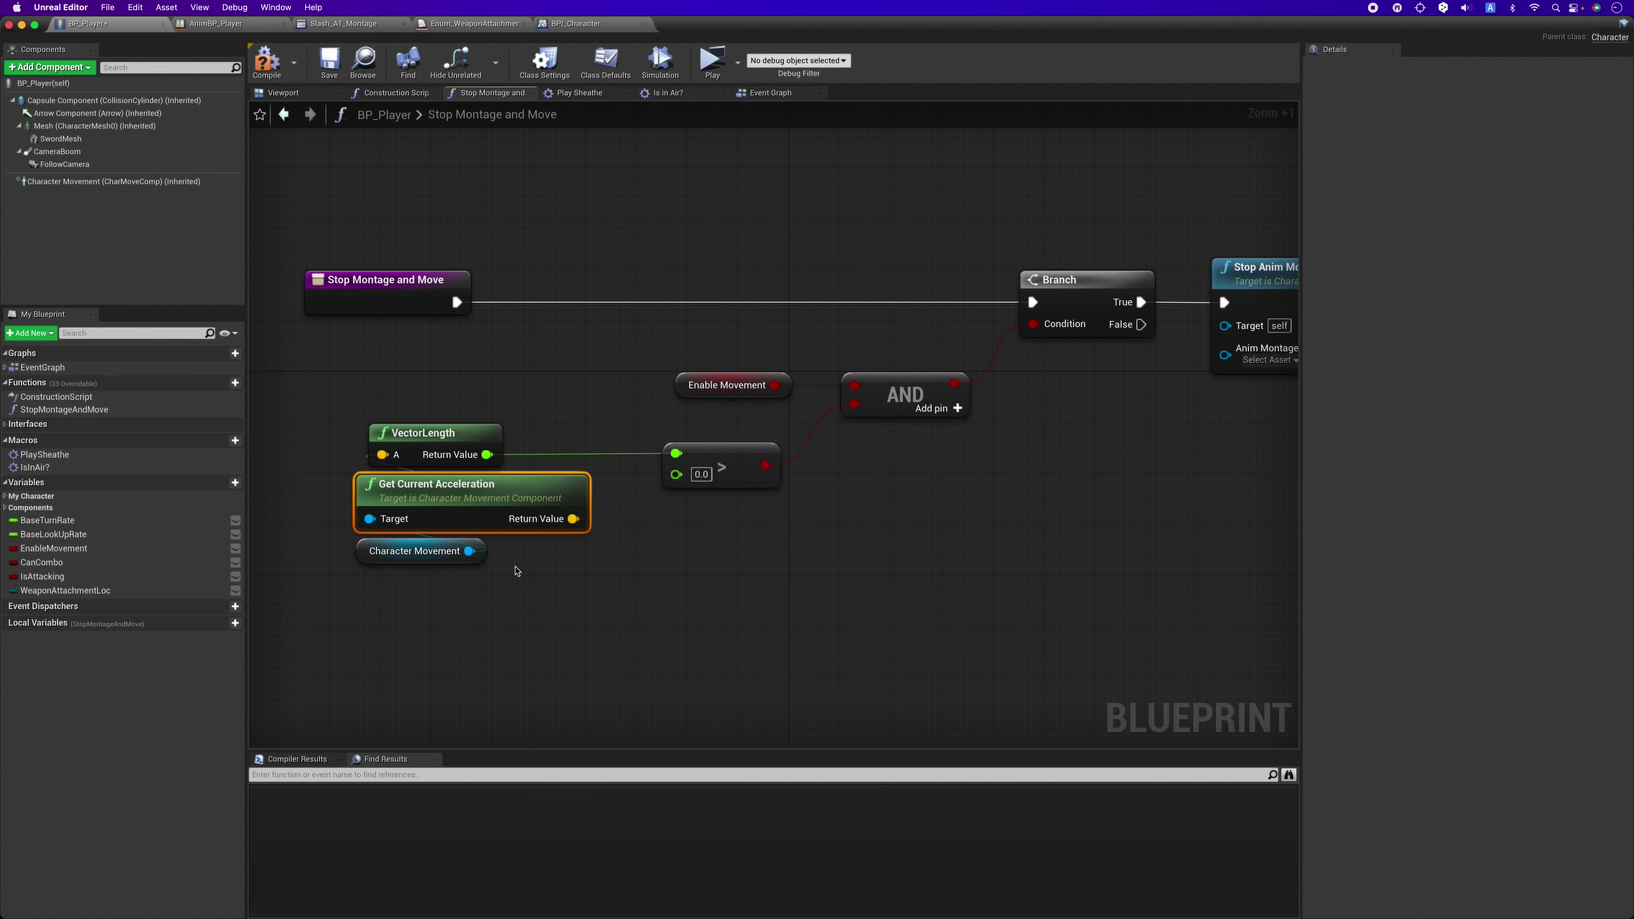
pyautogui.scroll(1, 518, 570)
pyautogui.scroll(1, 521, 557)
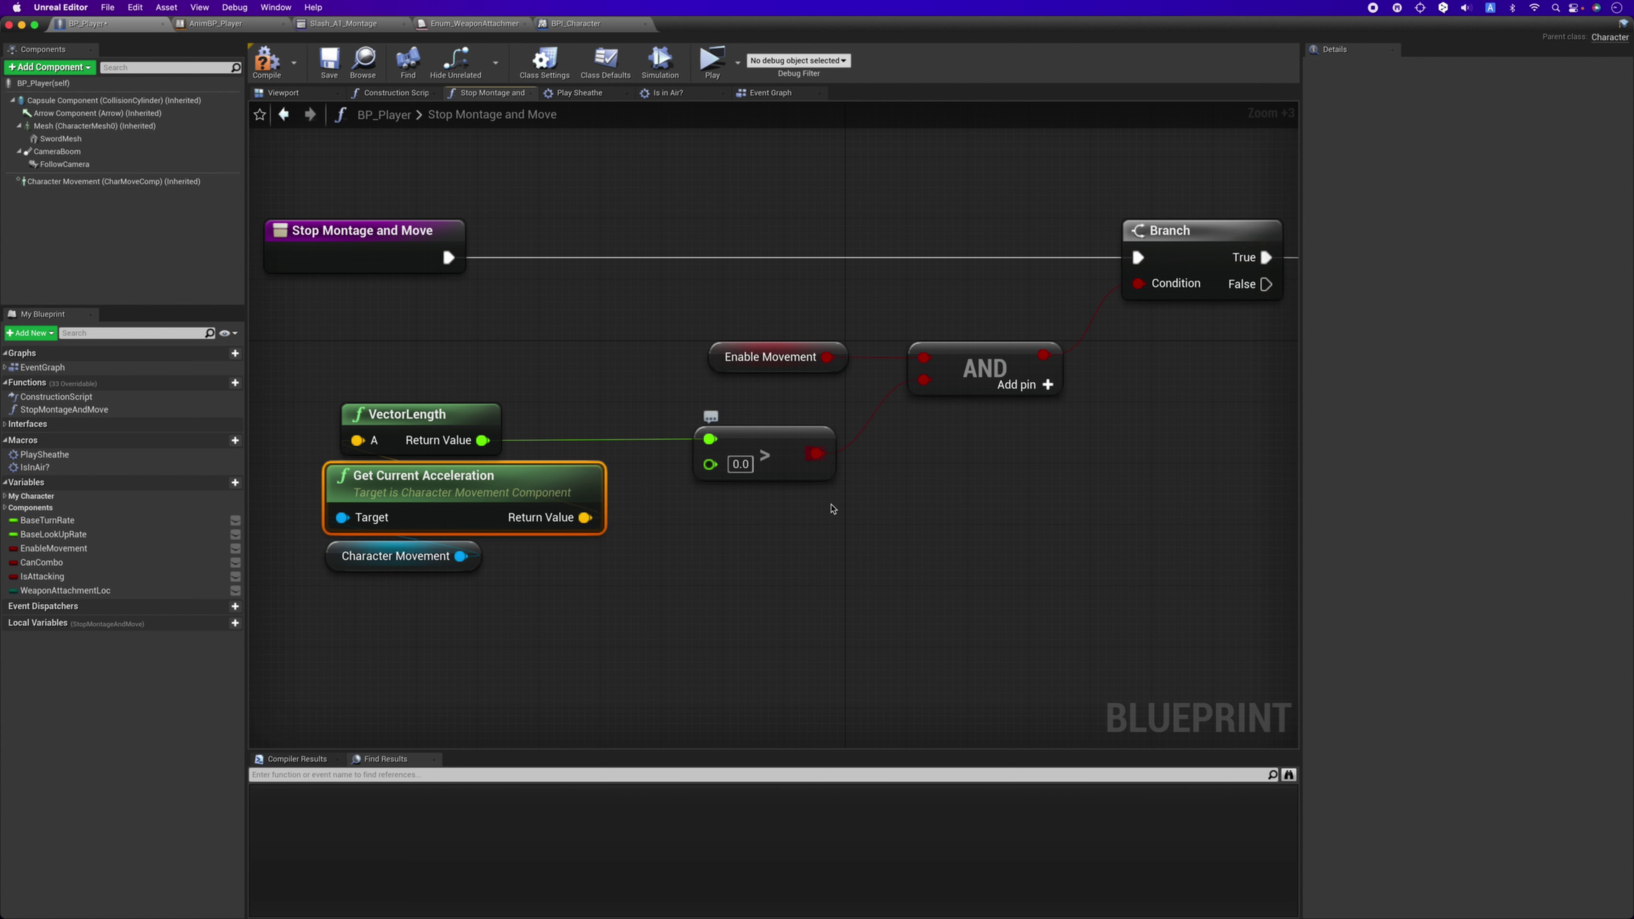
# Inspect the acceleration check, greater-than comparison and Stop Anim Montage nodes in Stop Montage and Move.
pyautogui.click(734, 497)
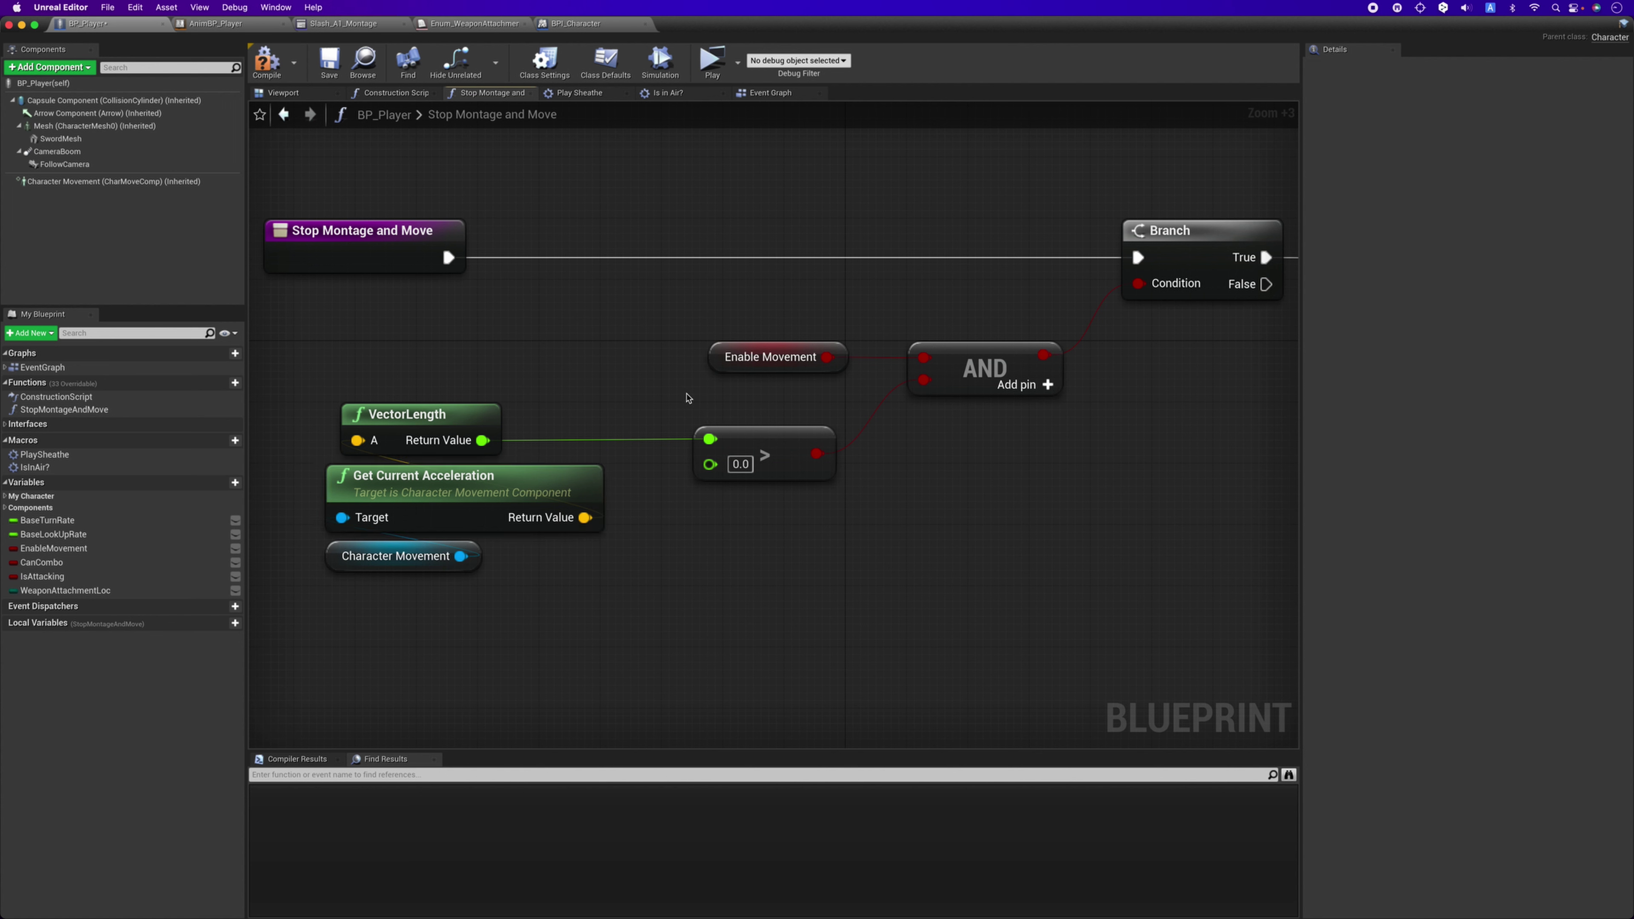
pyautogui.click(779, 437)
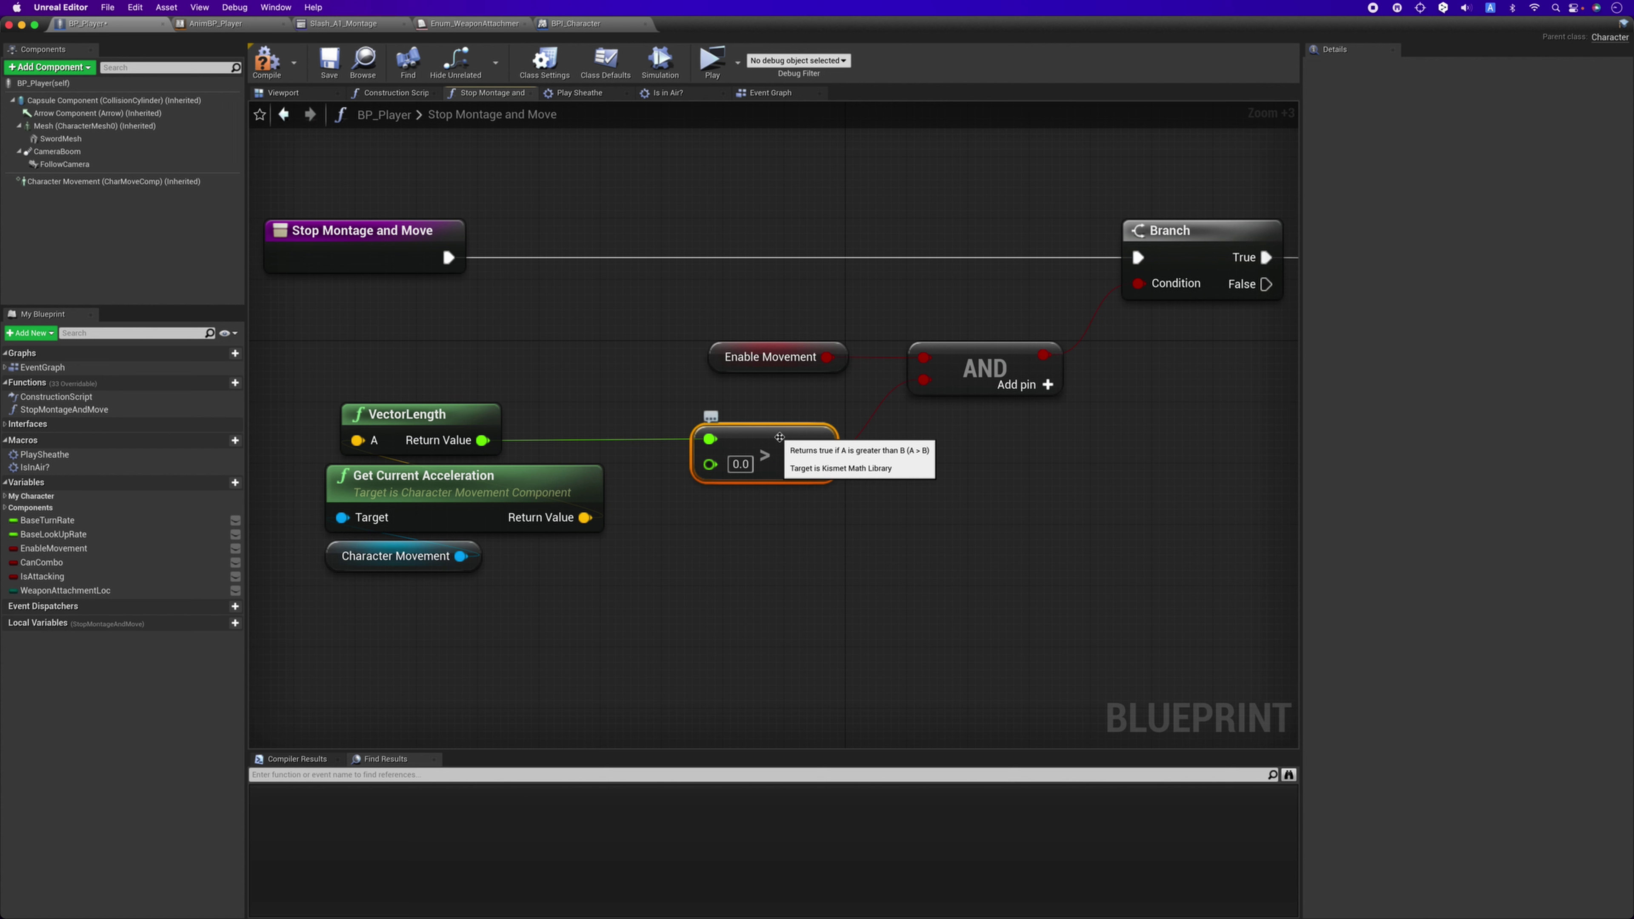
pyautogui.click(783, 403)
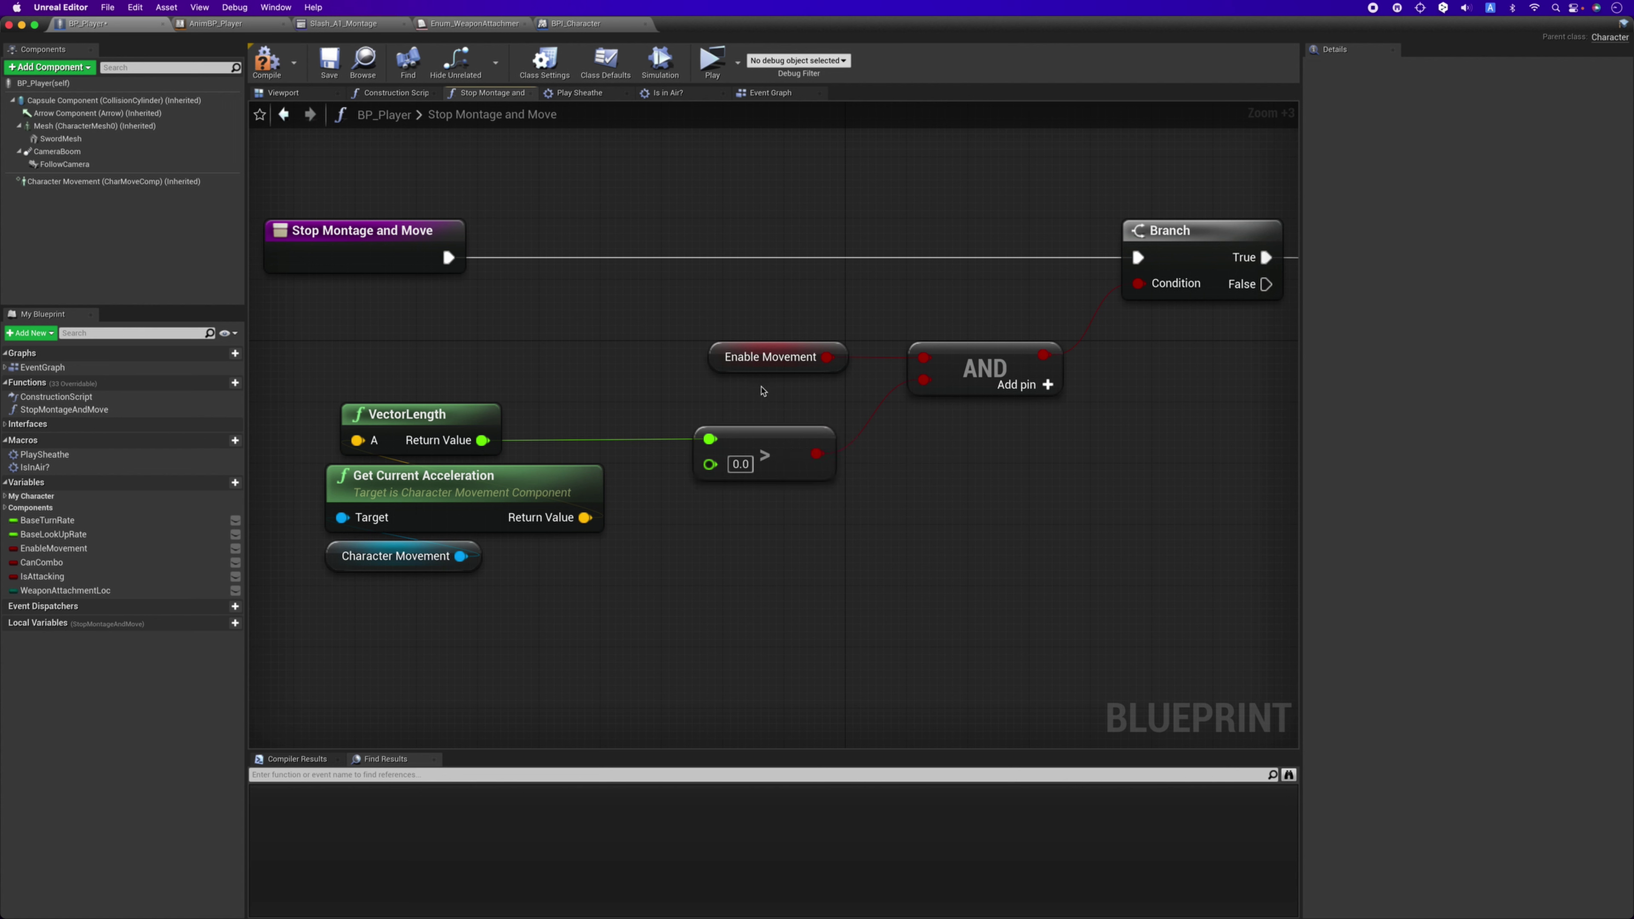
pyautogui.moveTo(1143, 444); pyautogui.dragTo(766, 513, button='right')
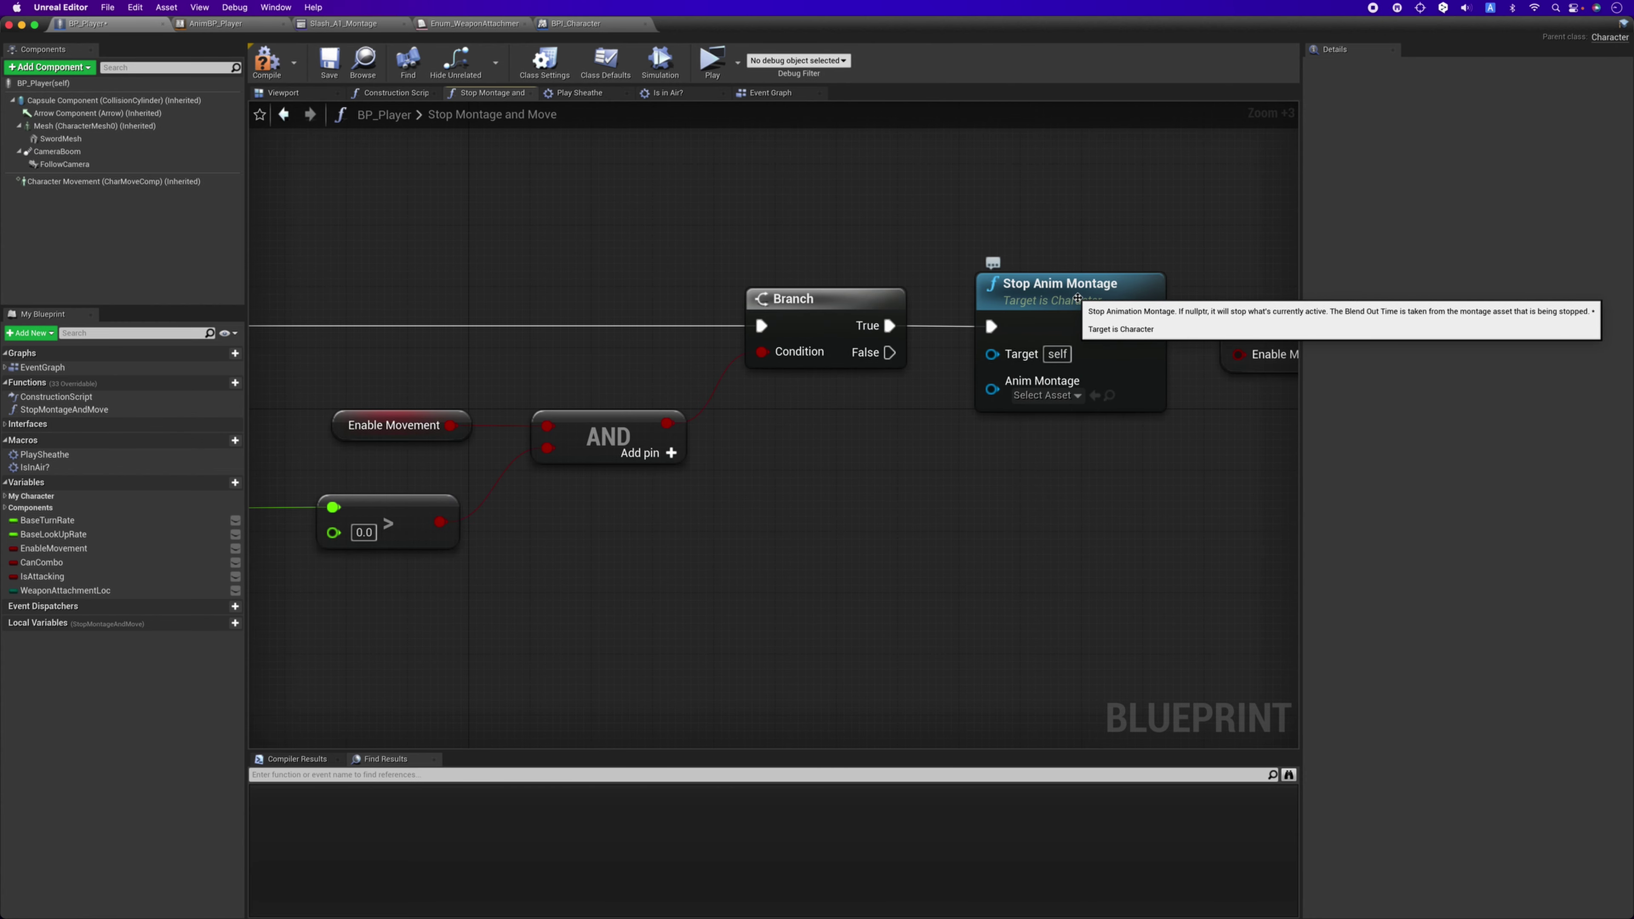
pyautogui.scroll(2, 1078, 298)
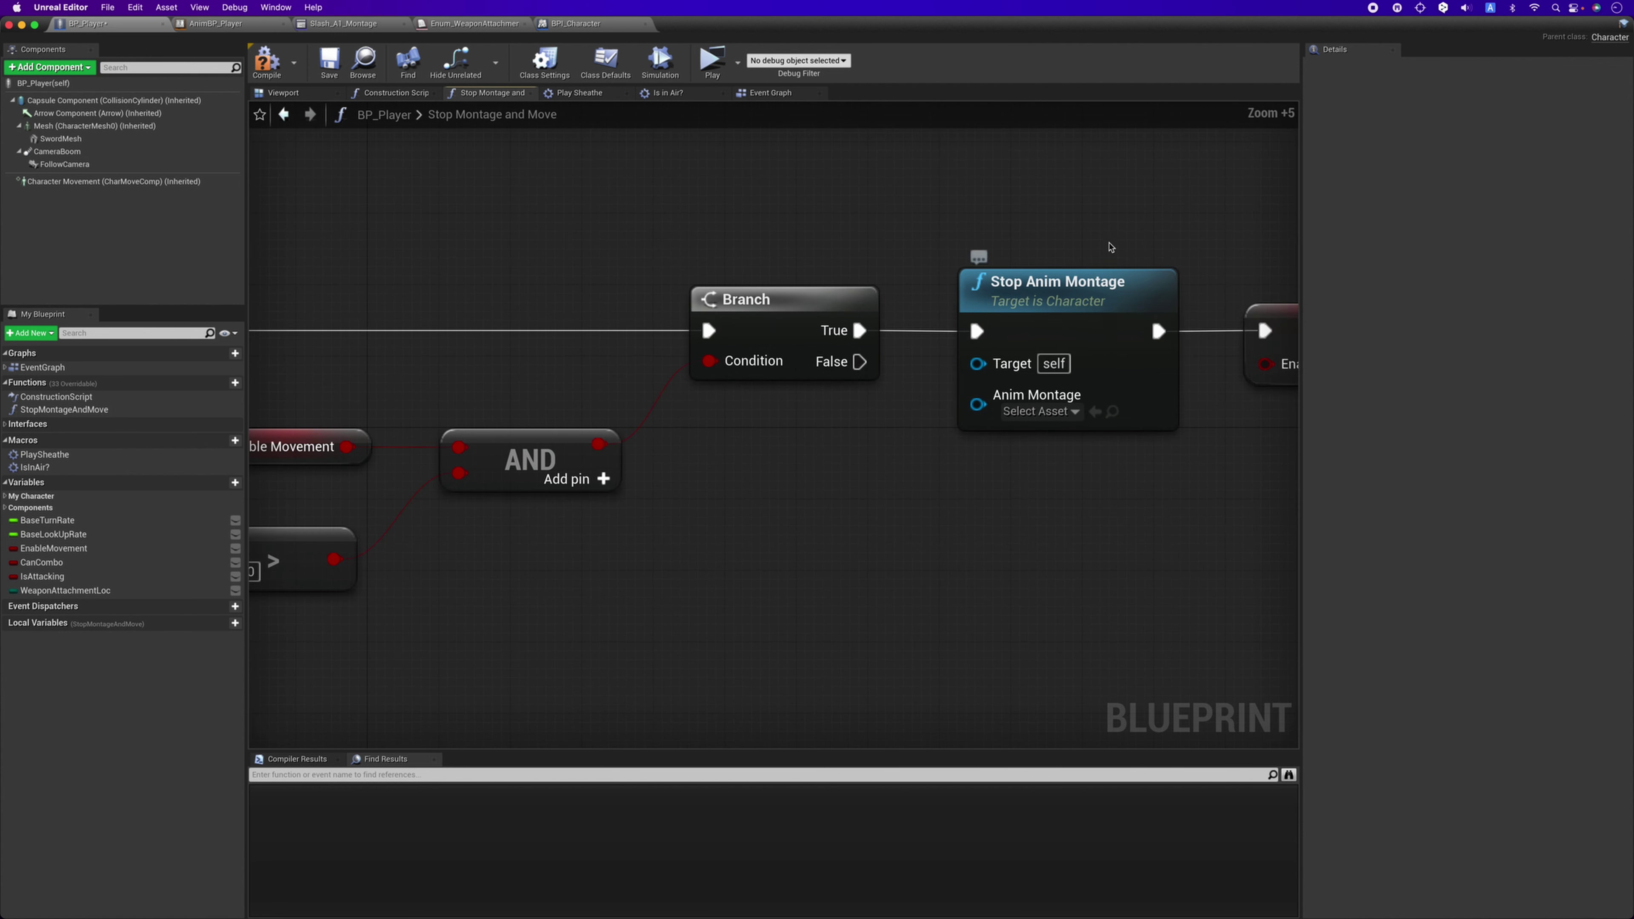
pyautogui.moveTo(1094, 248); pyautogui.dragTo(839, 282, button='right')
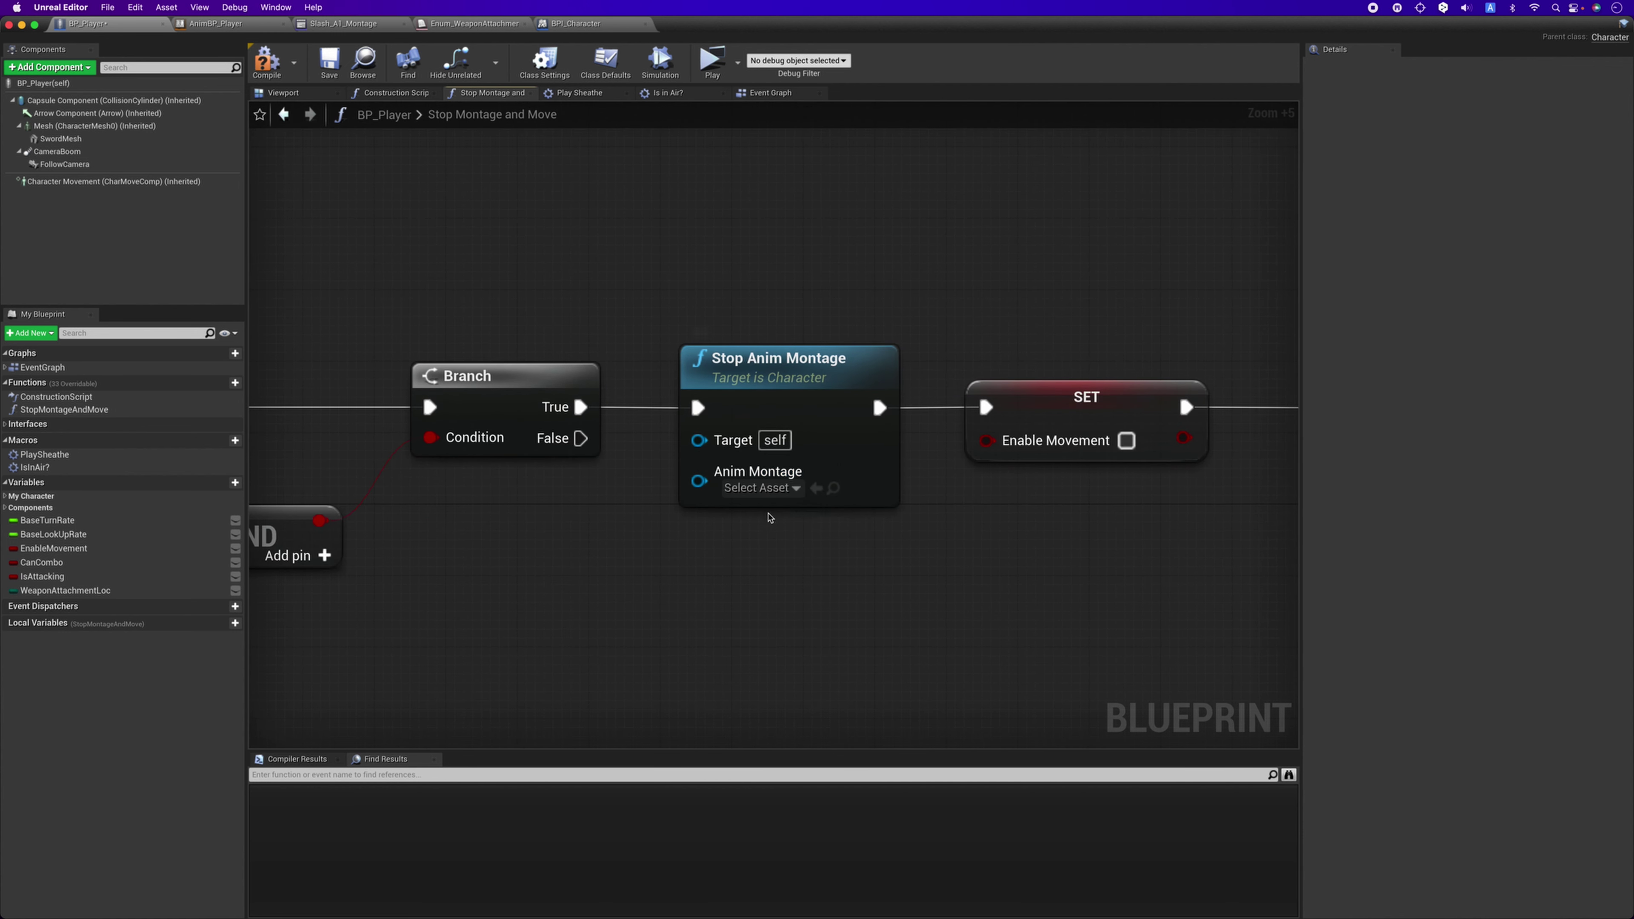
pyautogui.scroll(1, 770, 515)
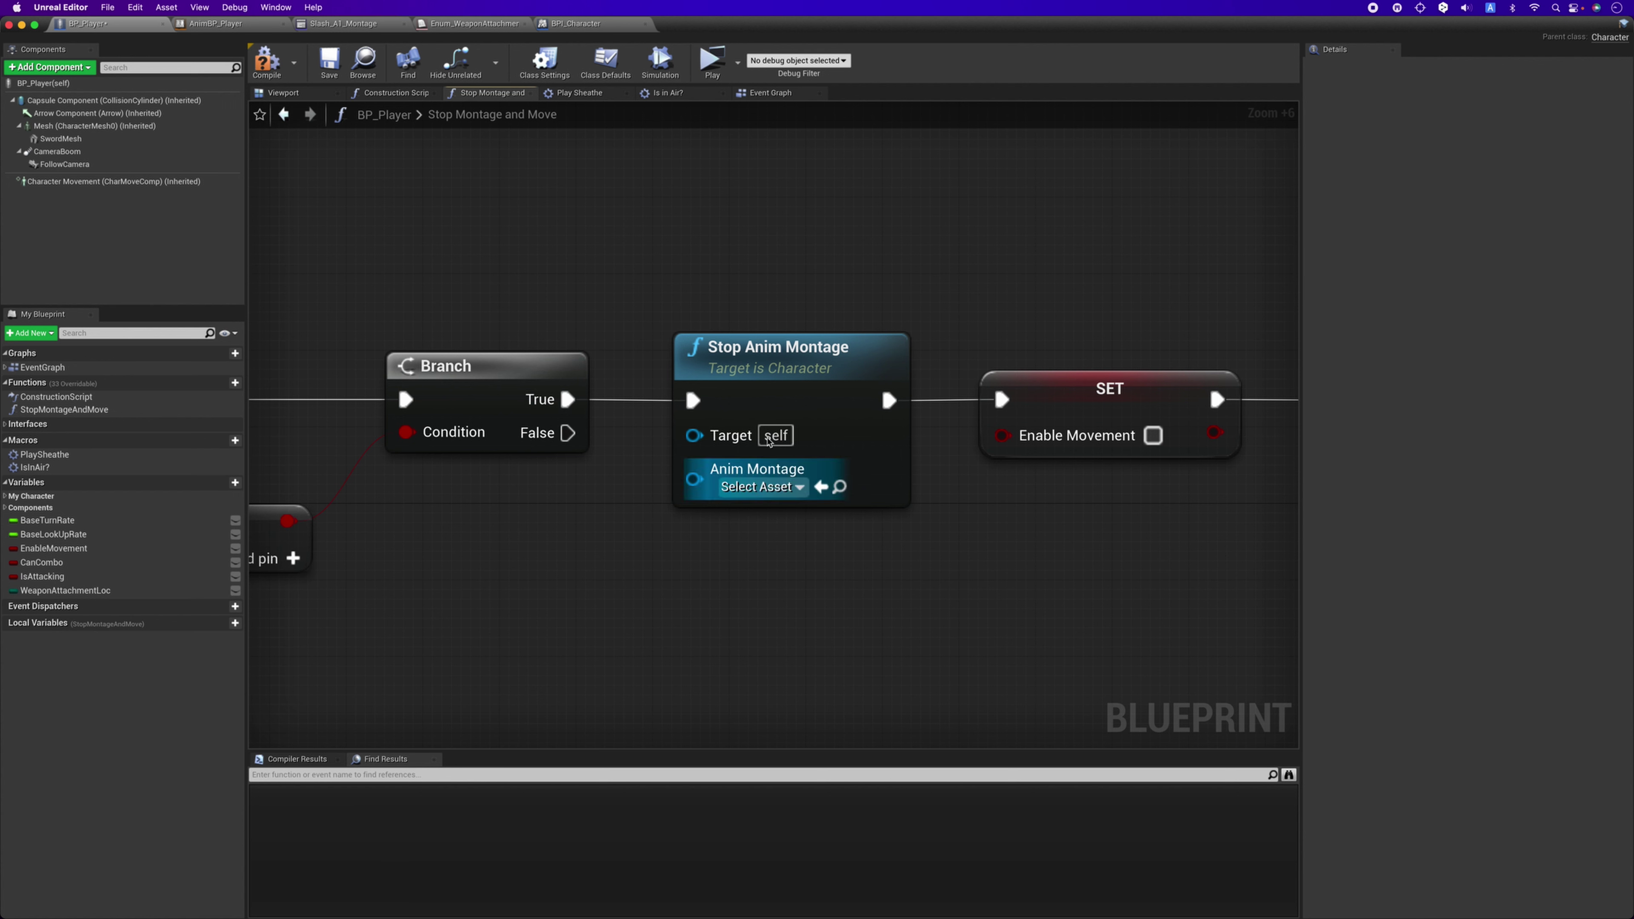
pyautogui.click(789, 392)
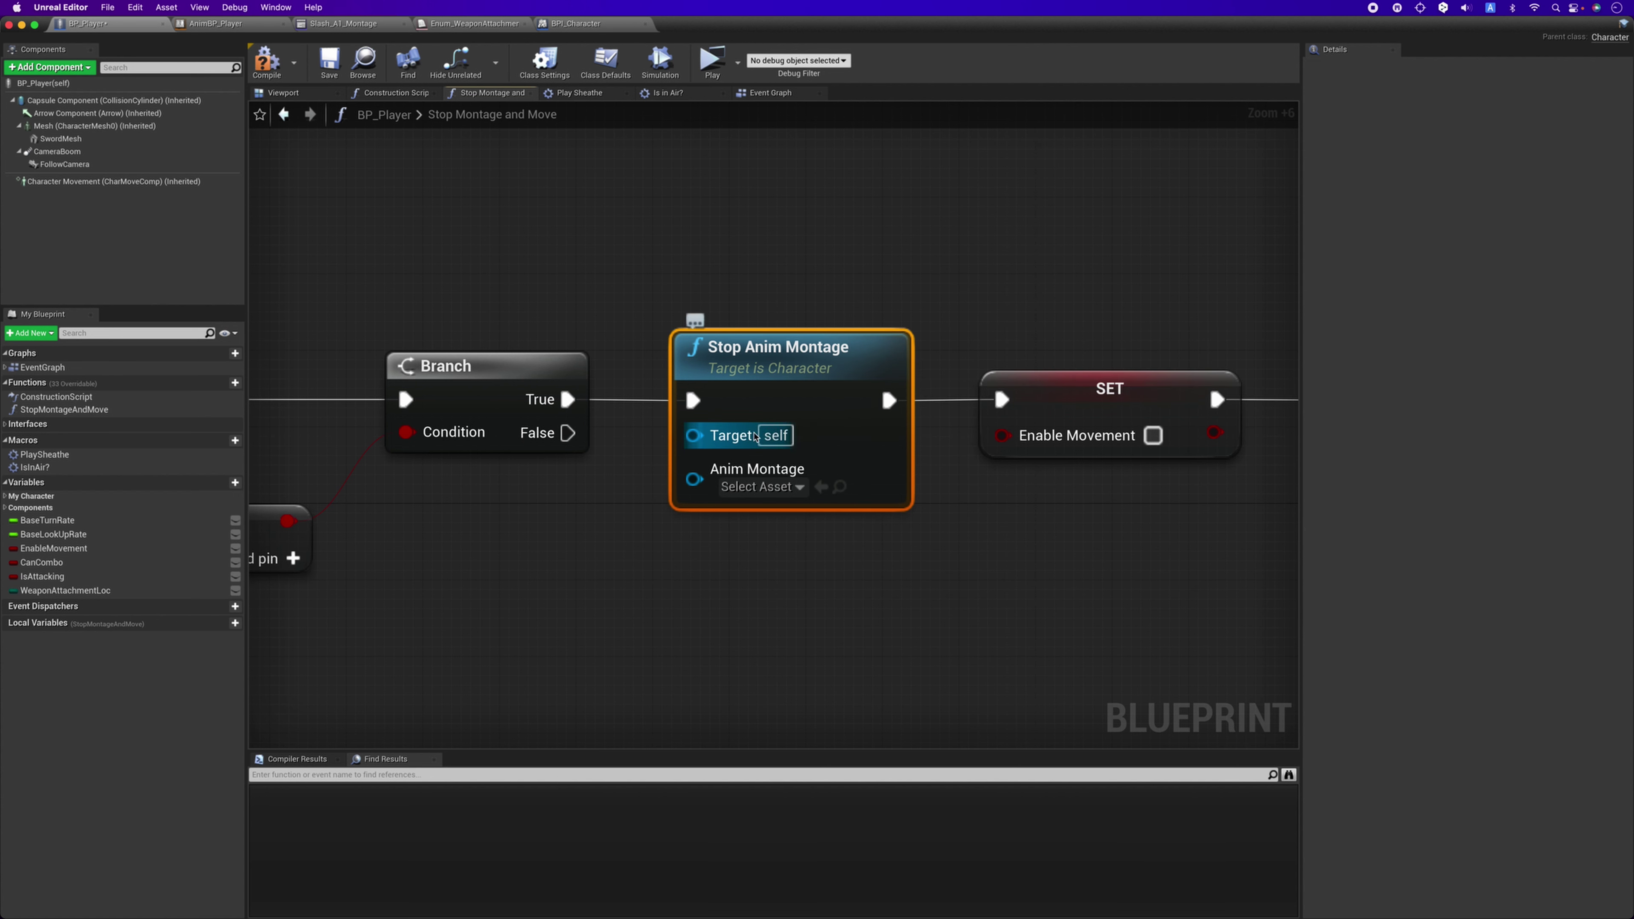
# Shift the Reset Combo node further right, then go to the Event Graph.
pyautogui.moveTo(1105, 321); pyautogui.dragTo(812, 339, button='right')
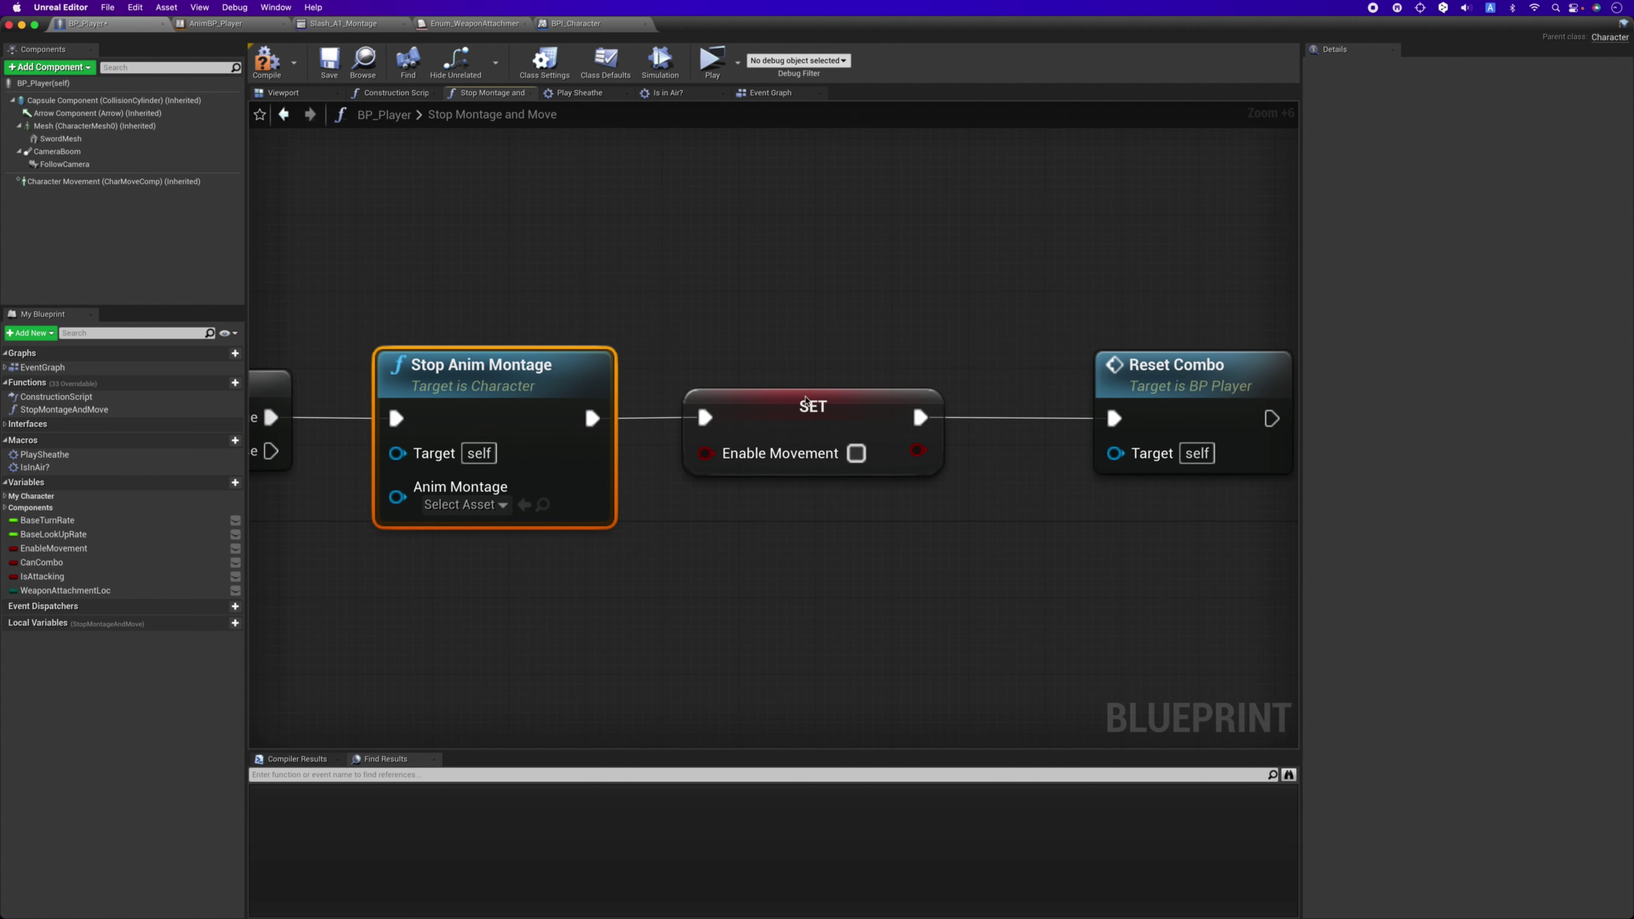
pyautogui.click(703, 454)
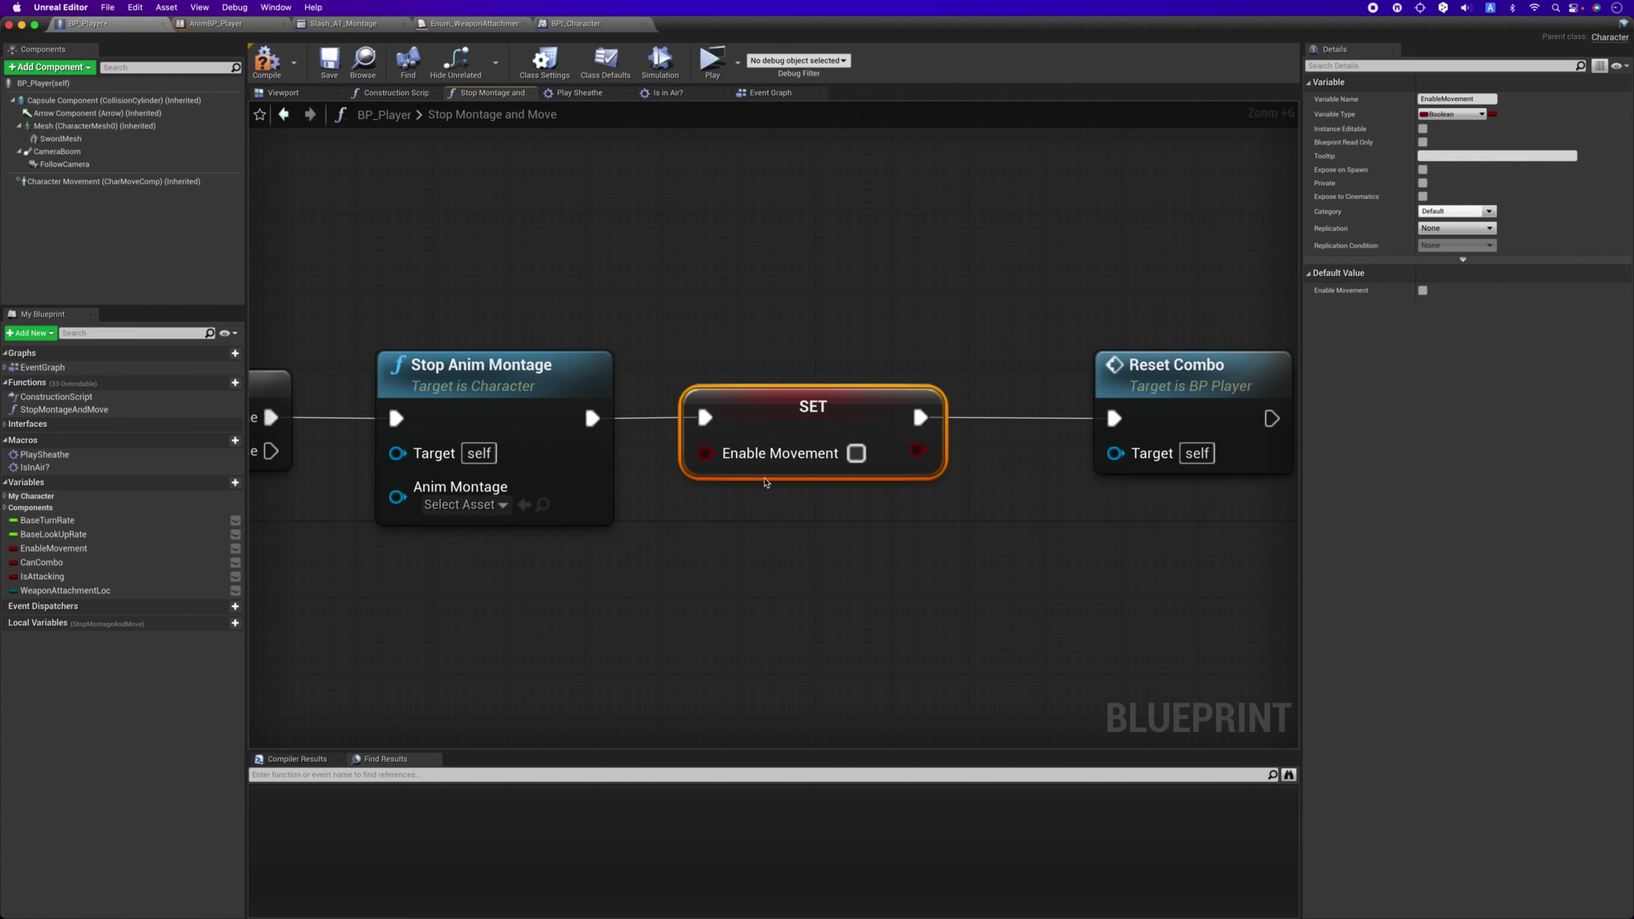
pyautogui.click(868, 494)
pyautogui.moveTo(868, 495); pyautogui.dragTo(852, 480, button='right')
pyautogui.click(1056, 395)
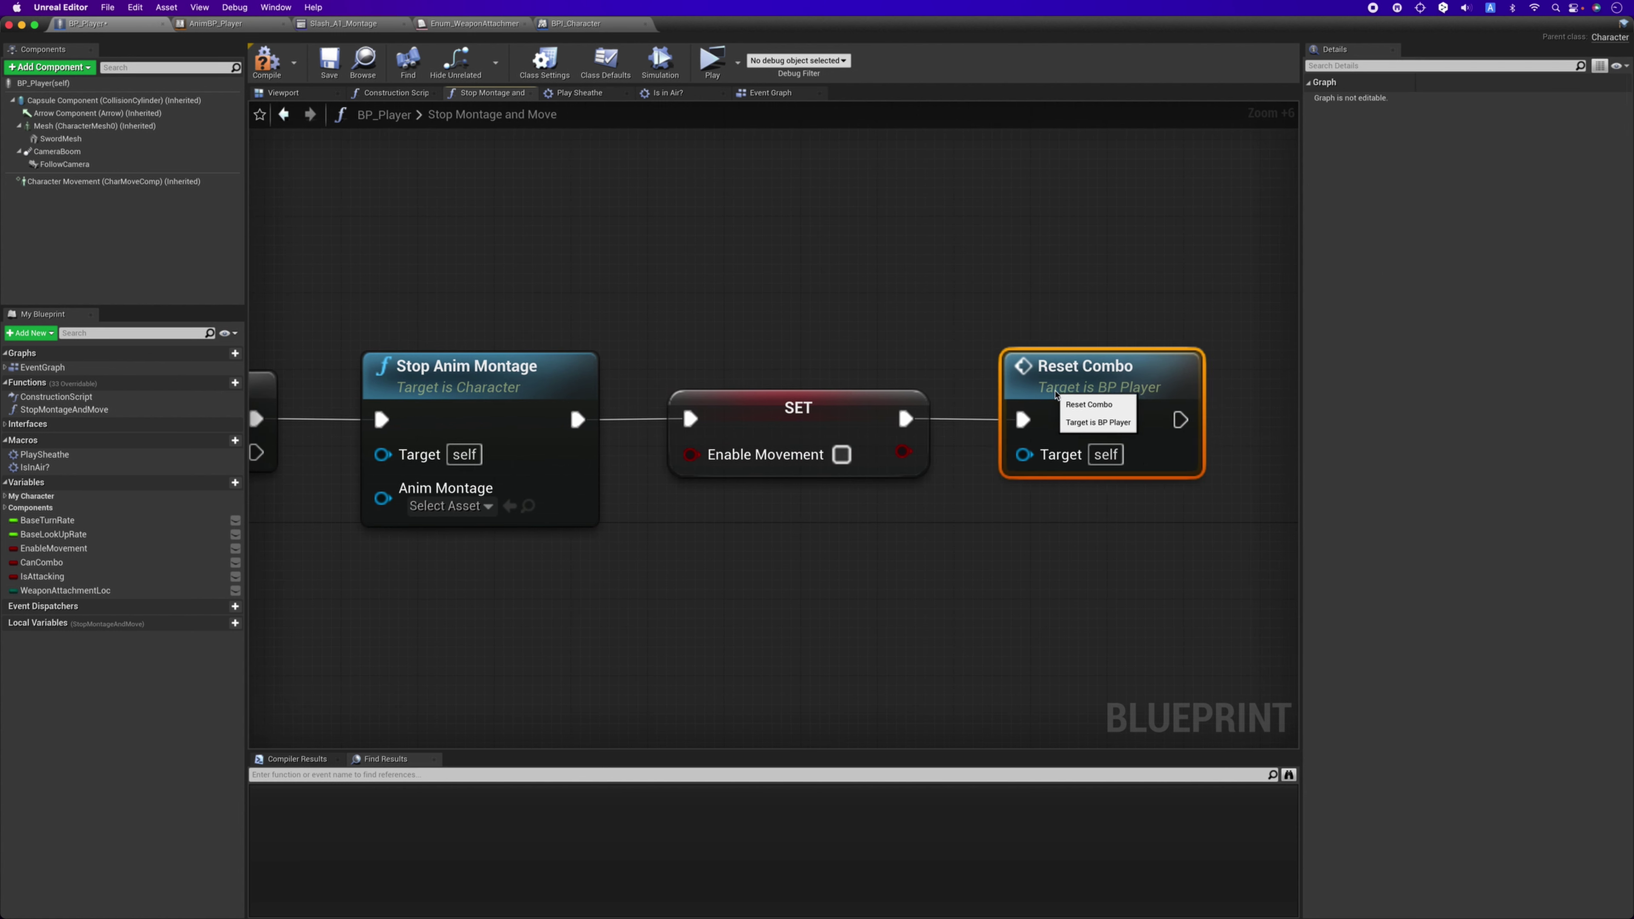
pyautogui.moveTo(1056, 395); pyautogui.dragTo(1112, 396)
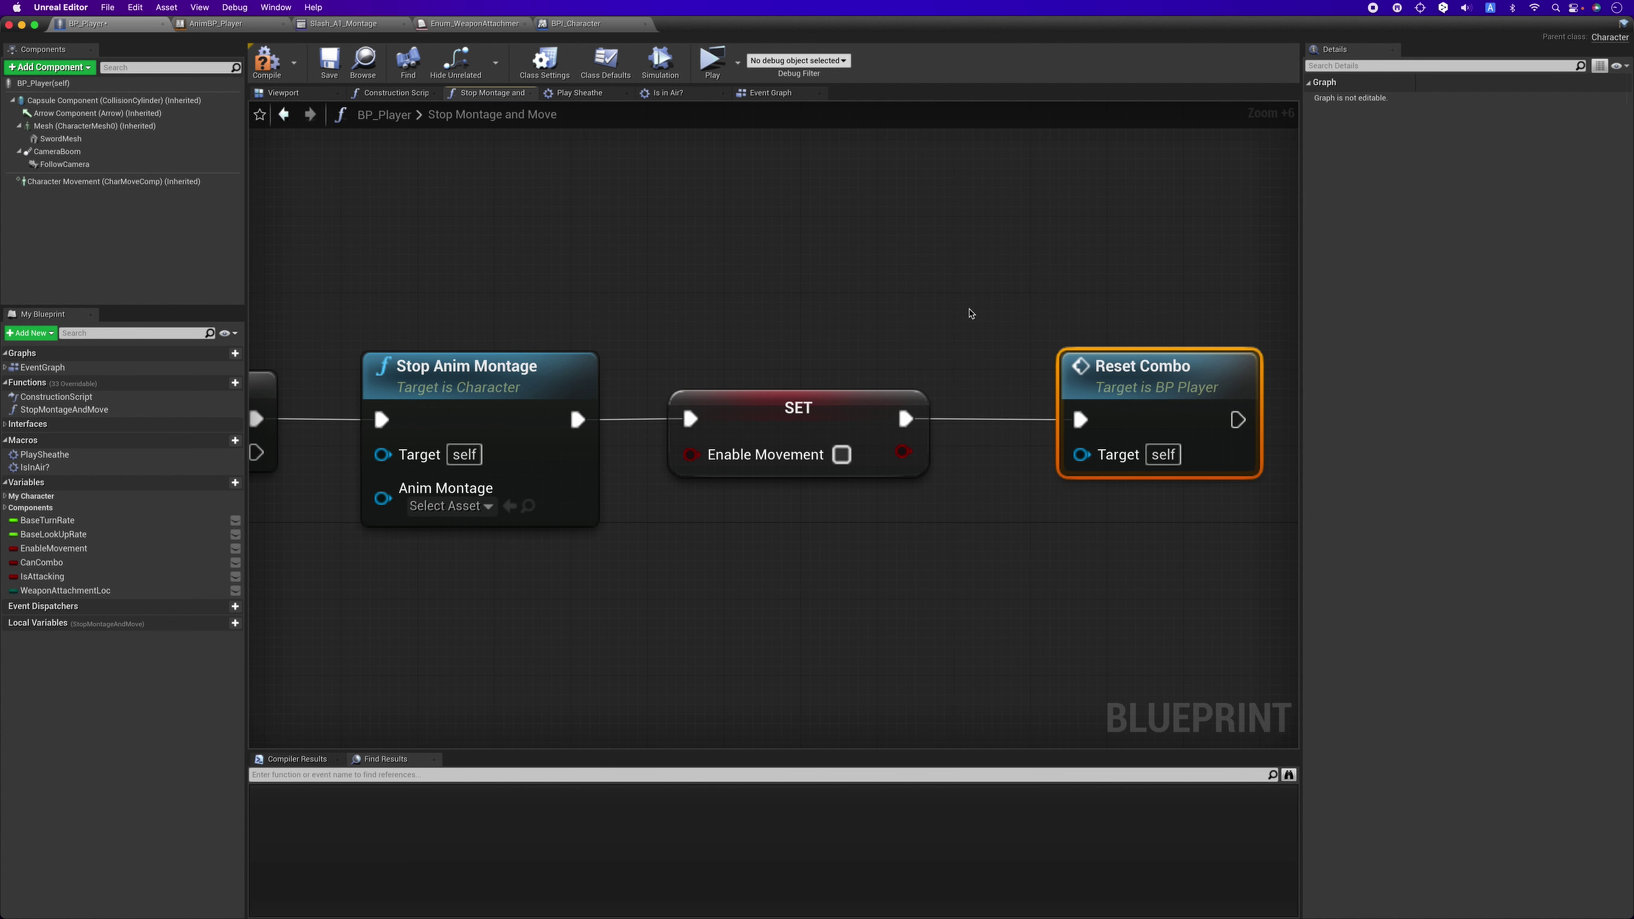
pyautogui.scroll(-1, 682, 327)
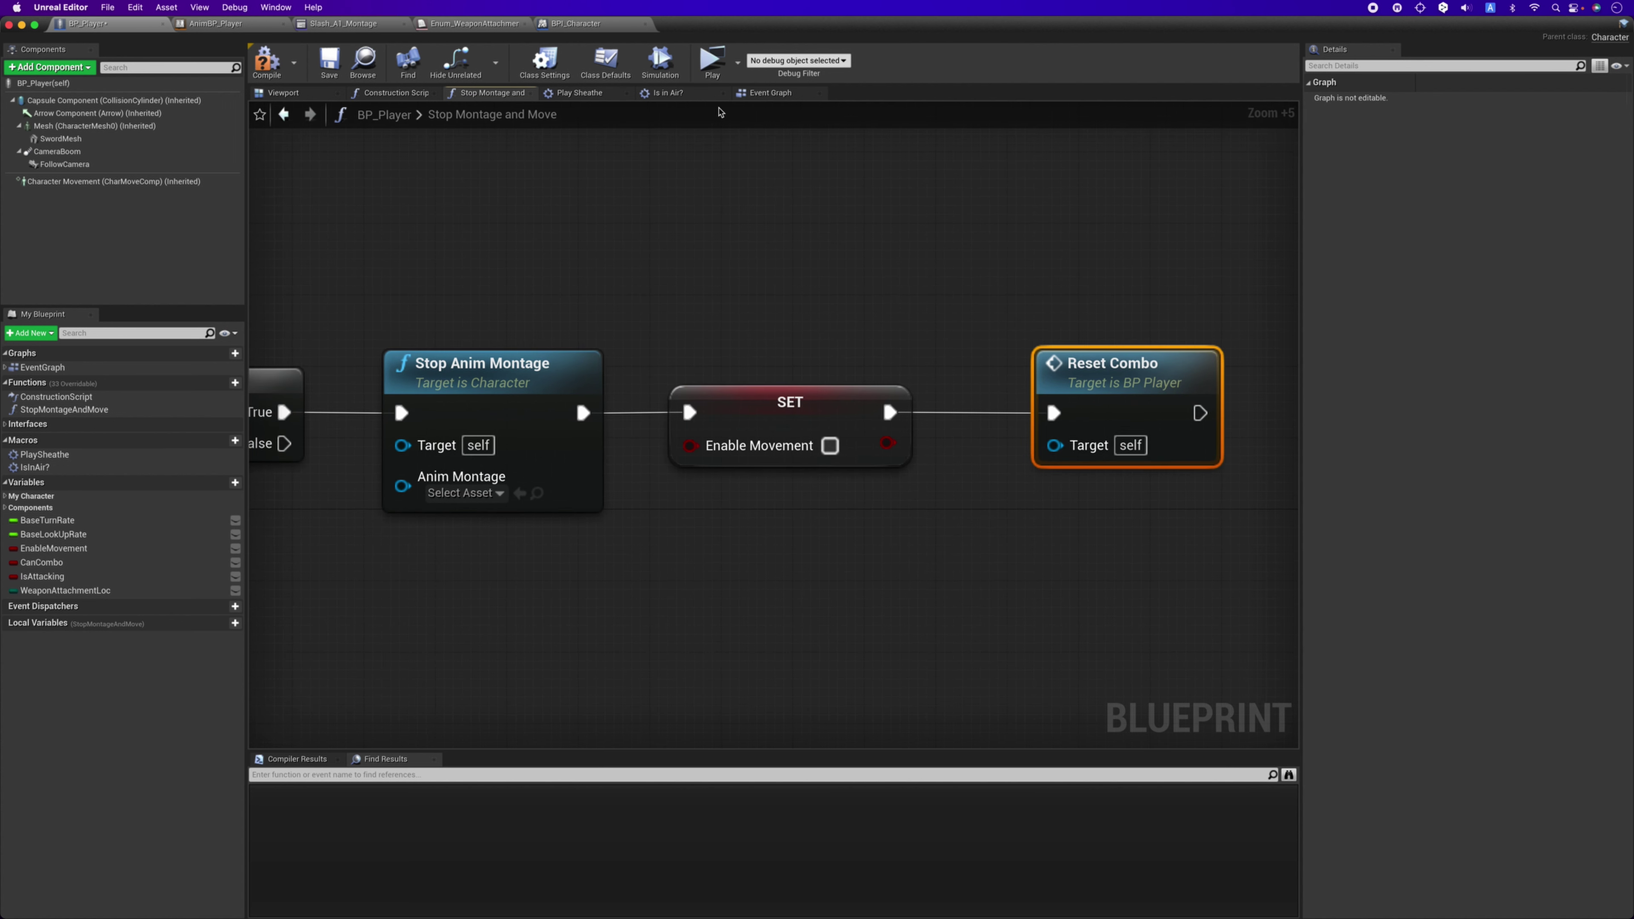
pyautogui.click(767, 94)
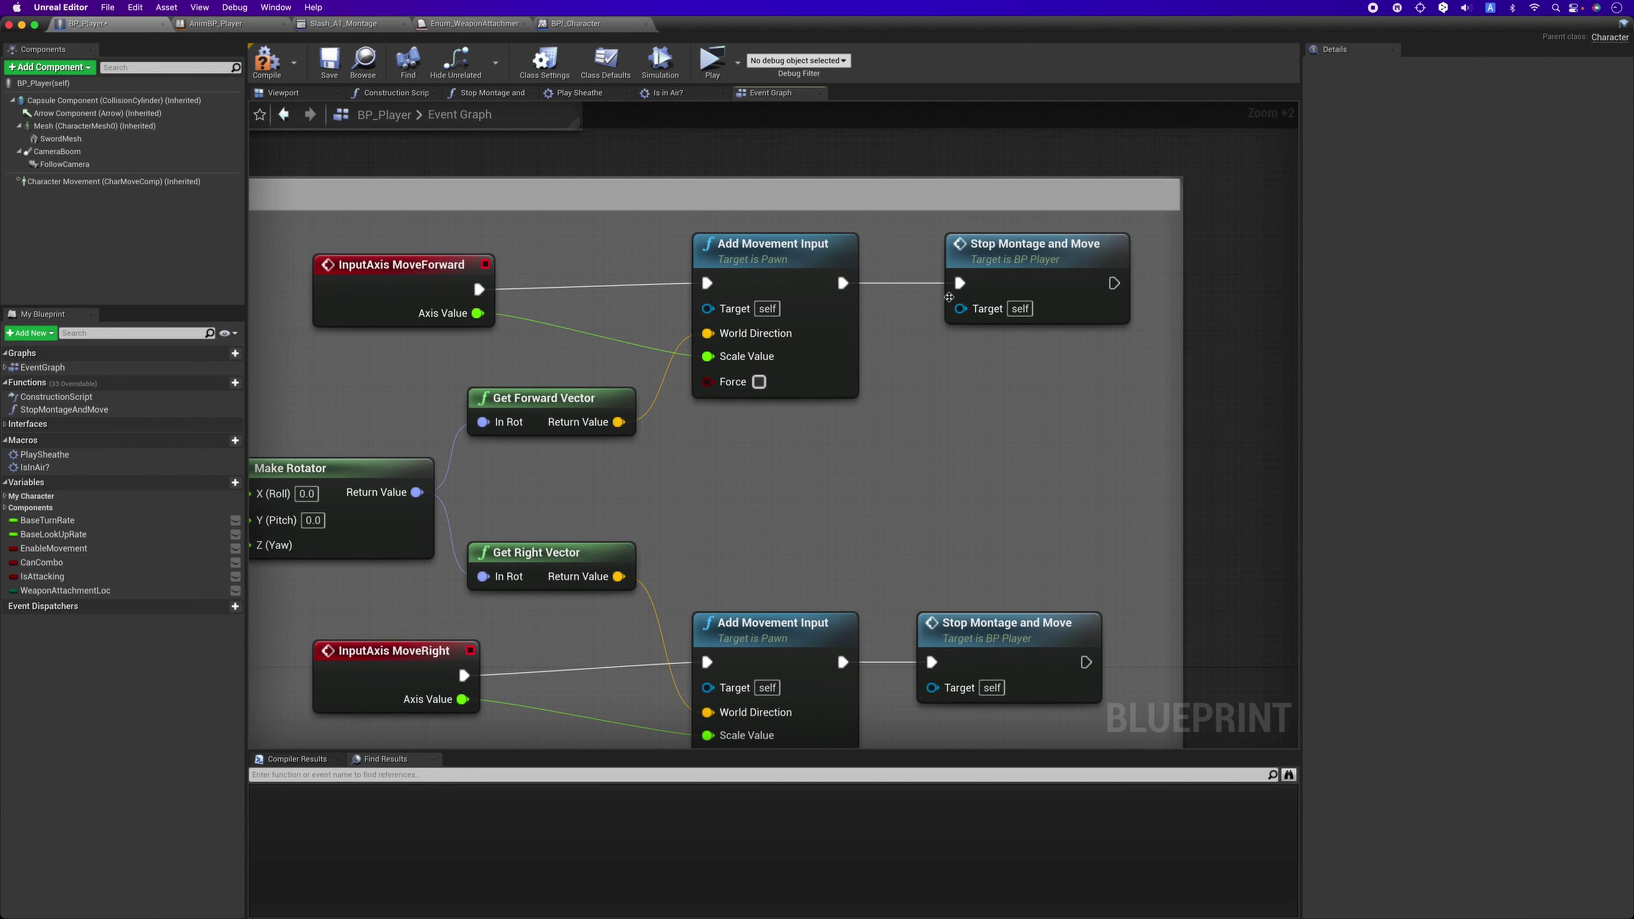
# Pan to the InputAction Attack and Play Montage nodes, then launch the standalone game preview.
pyautogui.moveTo(890, 457); pyautogui.dragTo(898, 342, button='right')
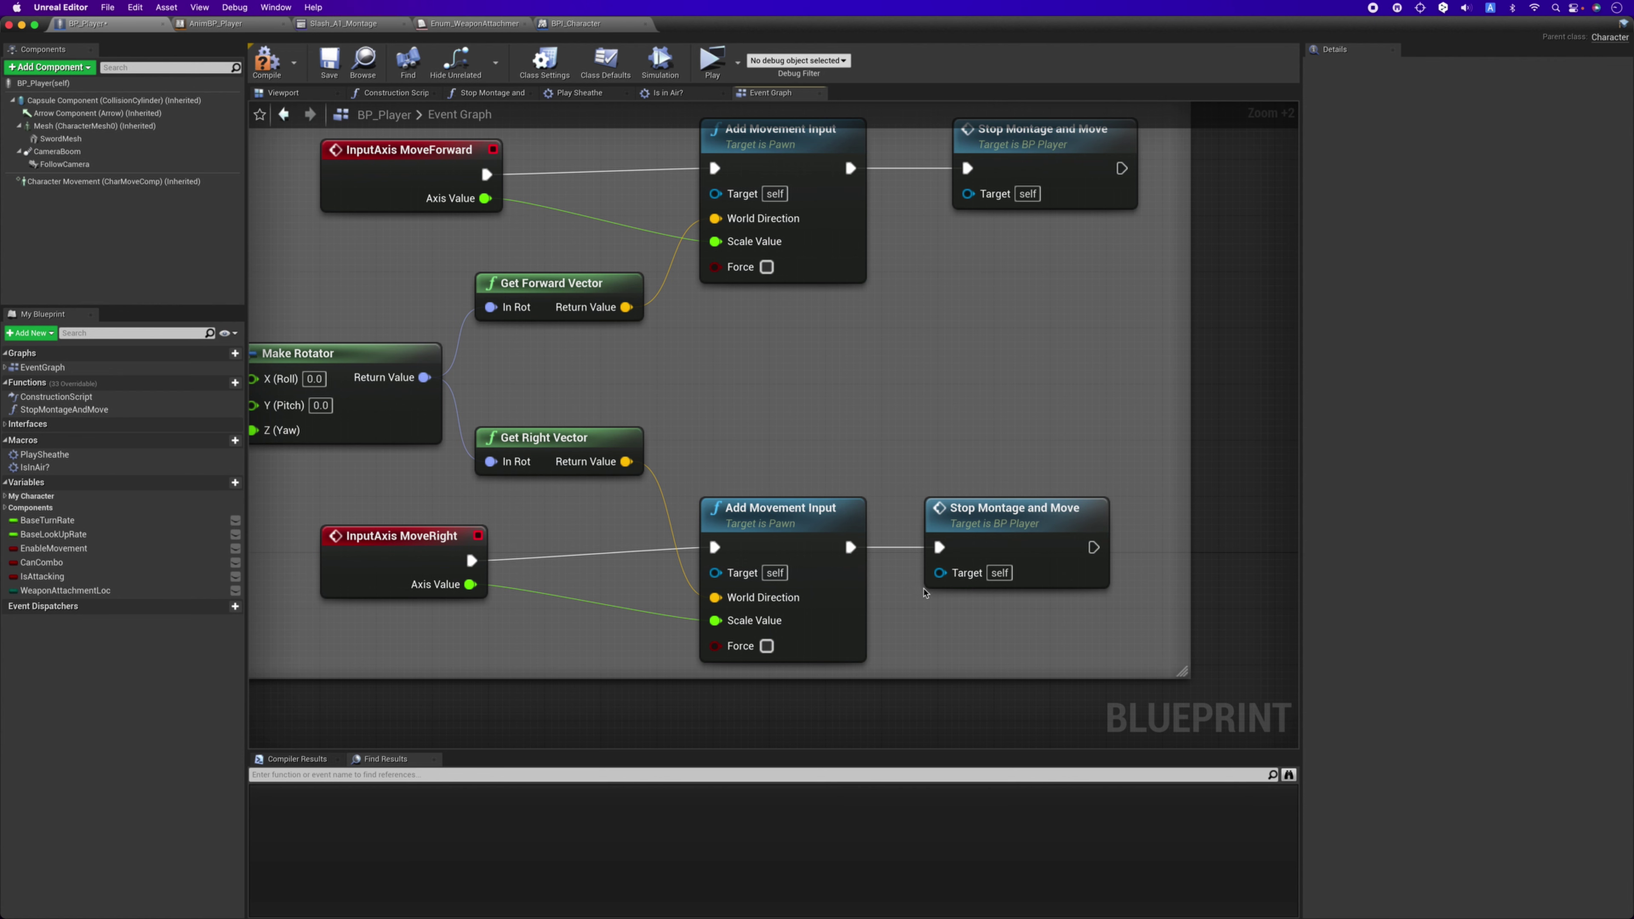
pyautogui.scroll(-3, 933, 657)
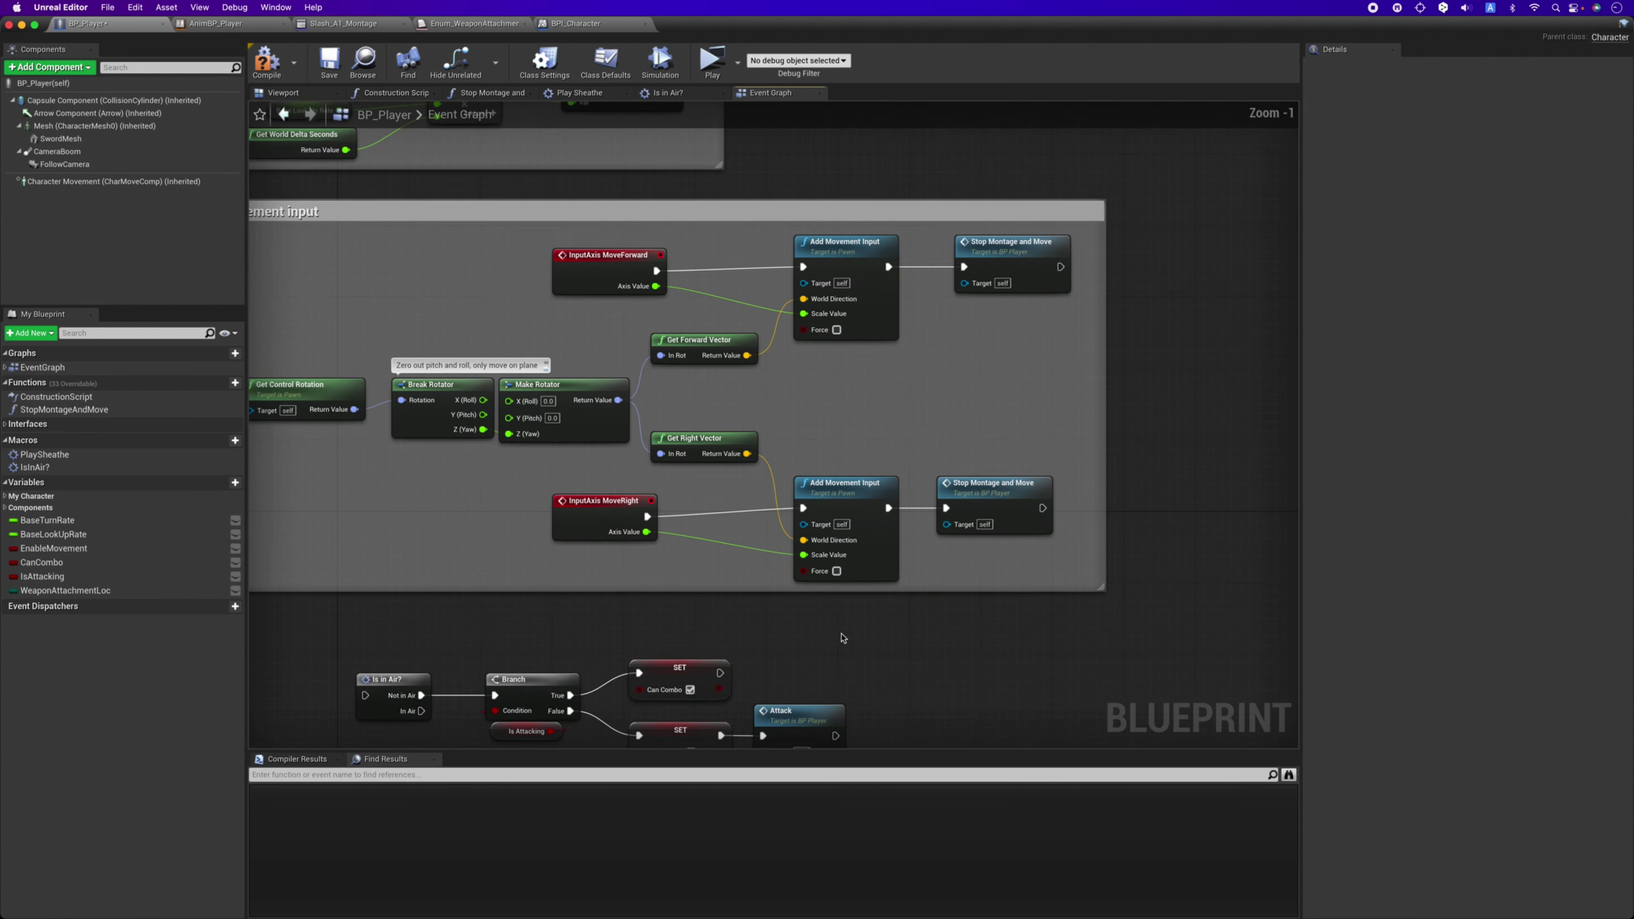
pyautogui.moveTo(926, 609)
pyautogui.mouseDown(button='right')
pyautogui.moveTo(772, 311)
pyautogui.moveTo(367, 200)
pyautogui.mouseUp(button='right')
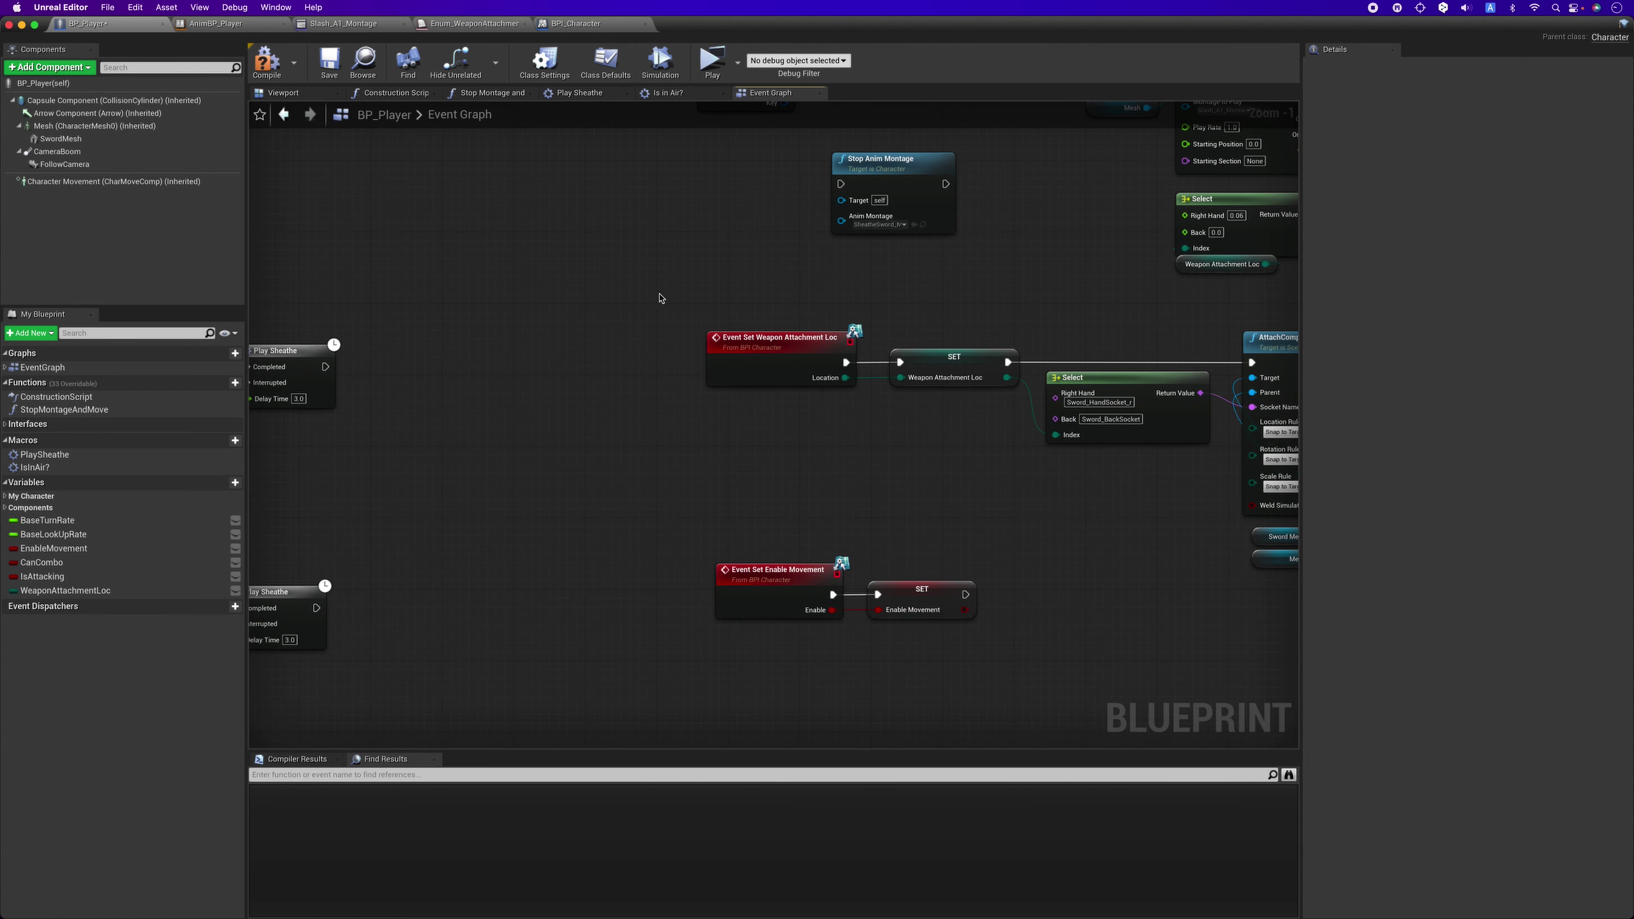
pyautogui.moveTo(692, 307); pyautogui.dragTo(527, 626, button='right')
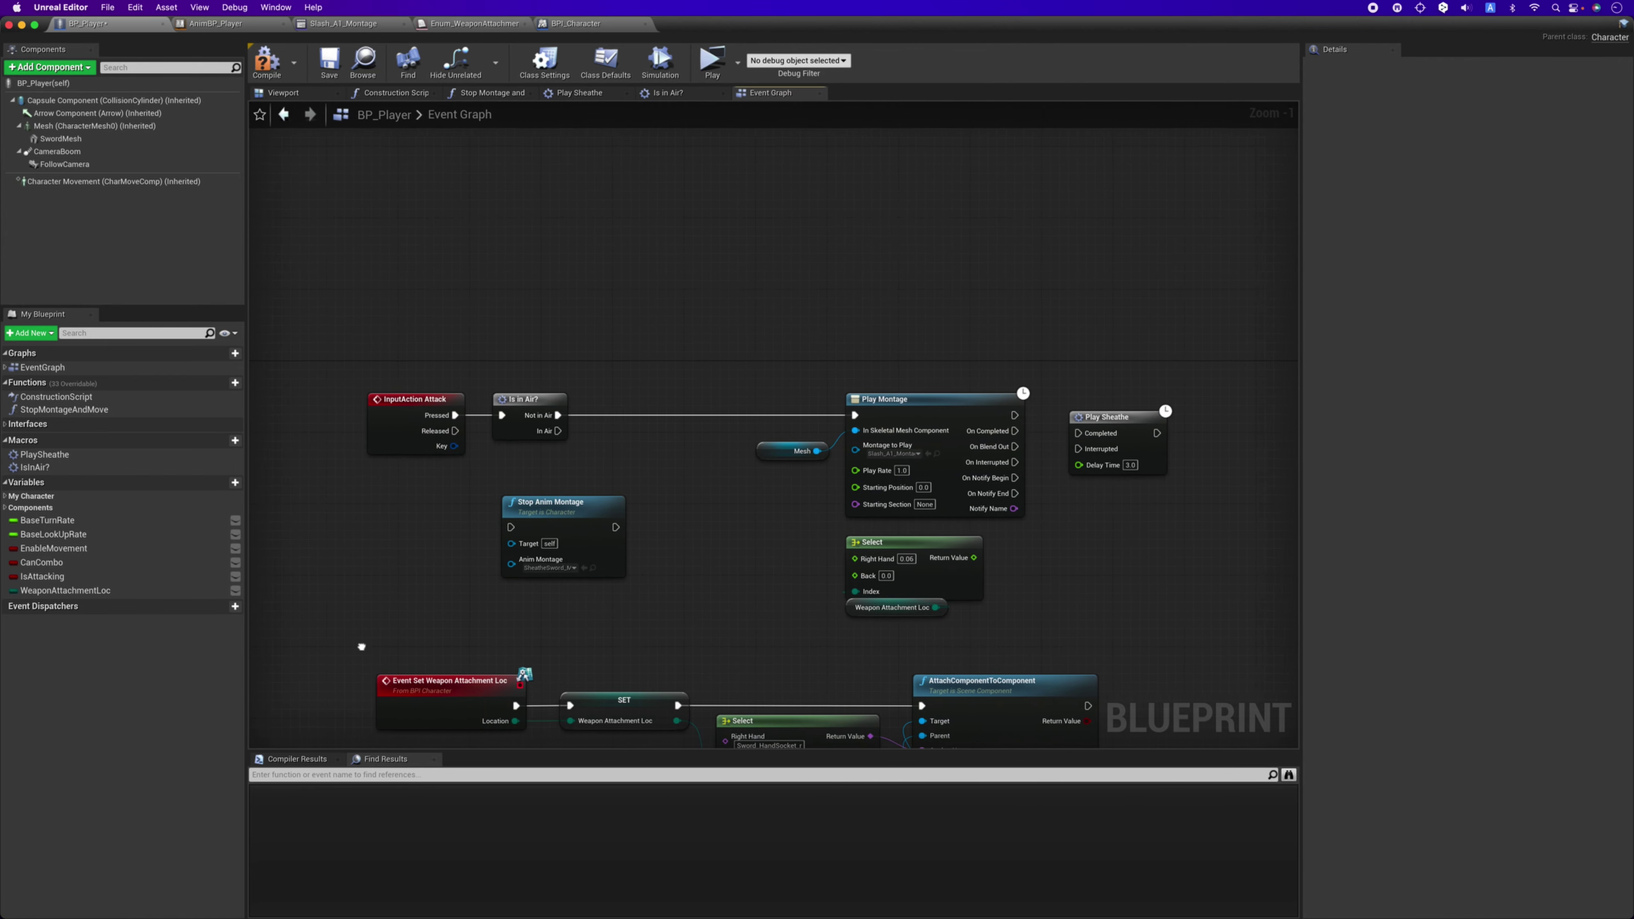
pyautogui.moveTo(447, 206); pyautogui.dragTo(459, 226, button='right')
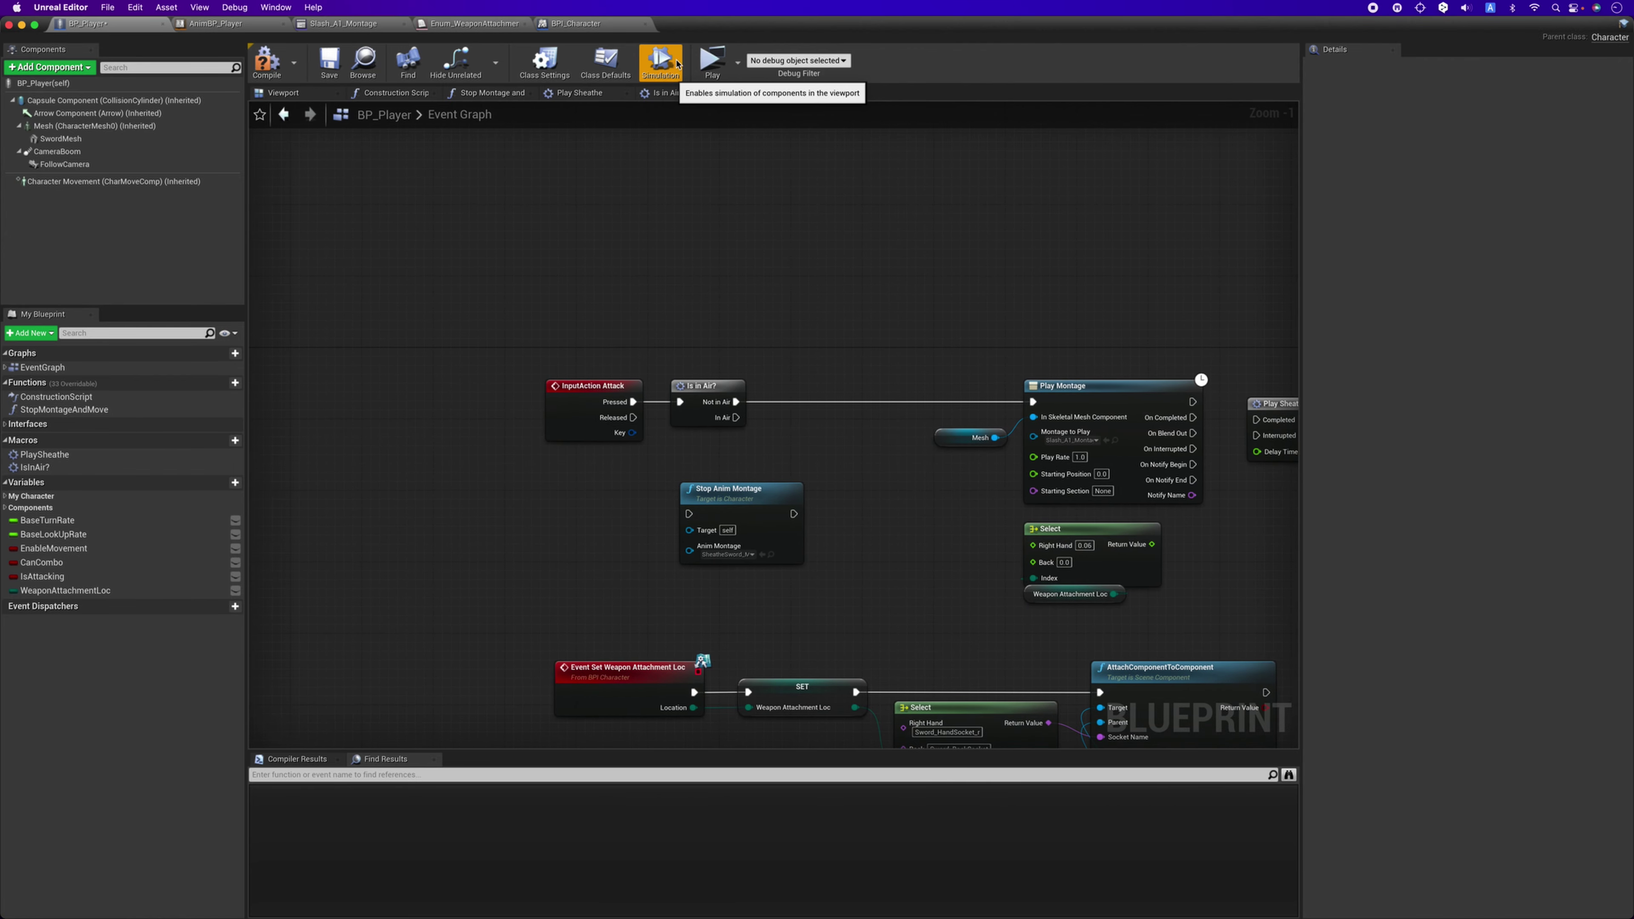
pyautogui.click(705, 59)
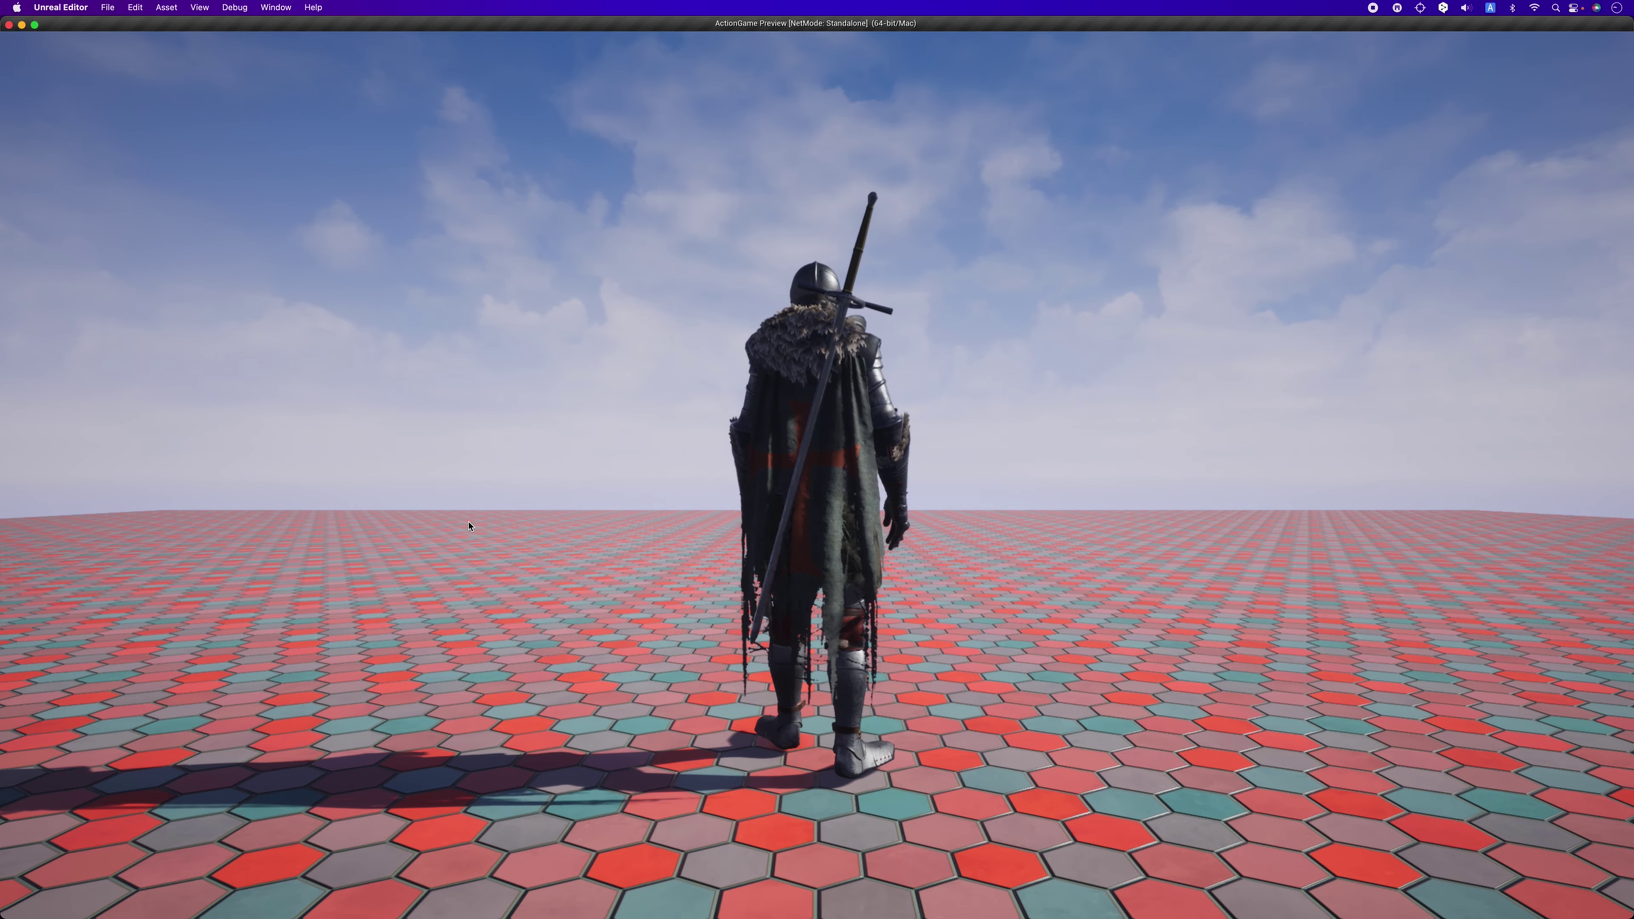
# Make the knight draw his sword and chain several attack combos, orbiting the camera to his front.
pyautogui.click(527, 523)
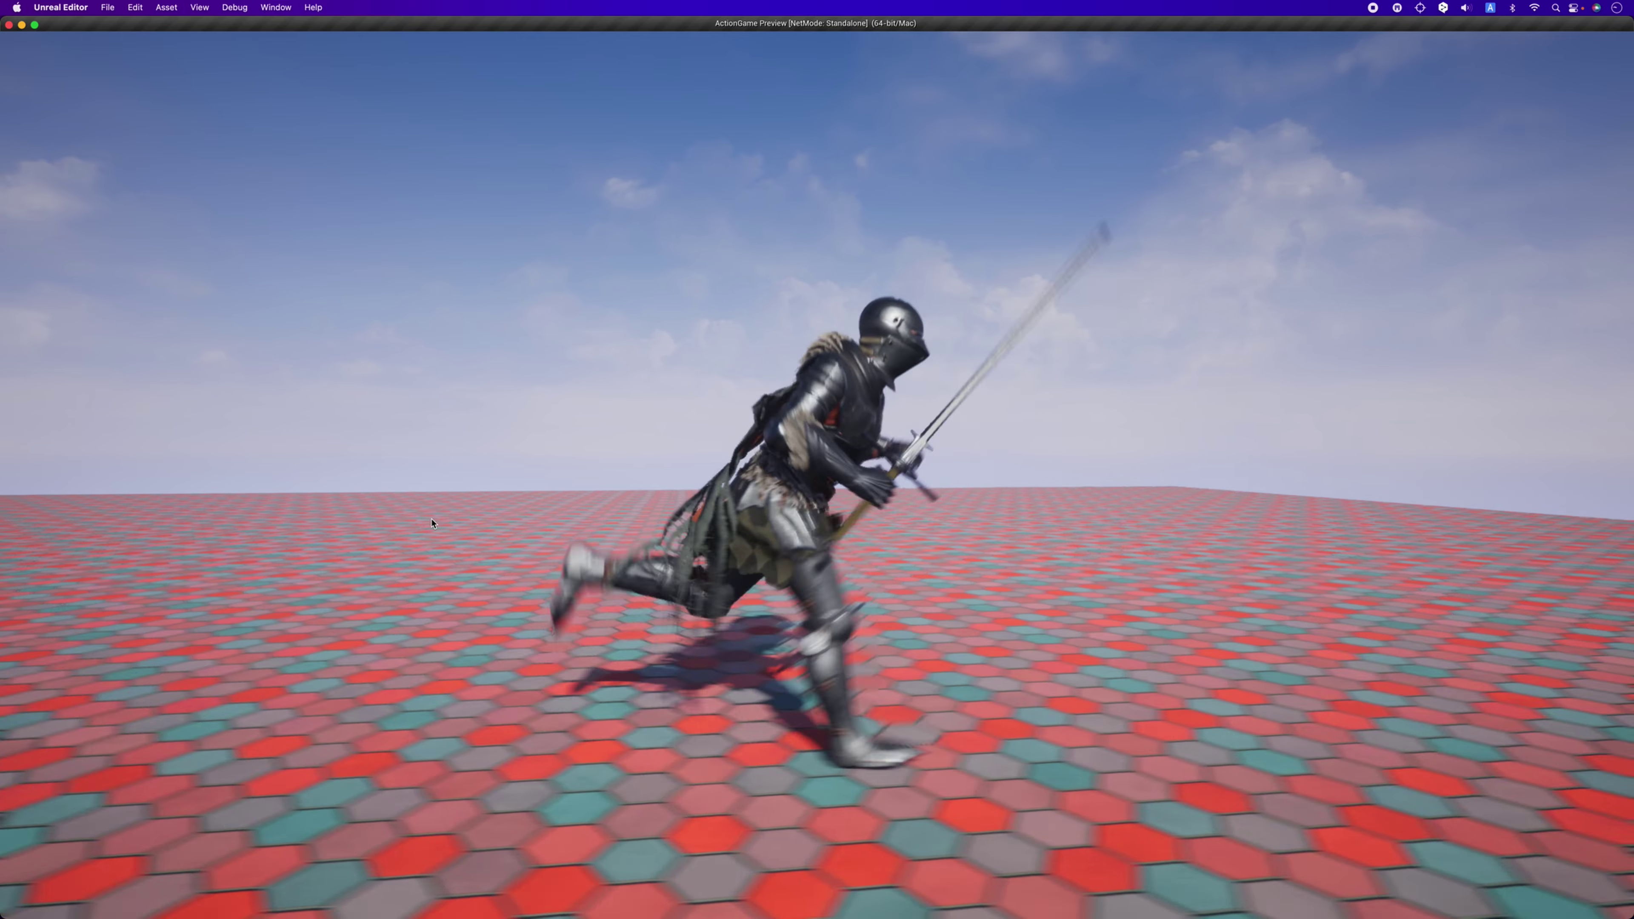
pyautogui.click(432, 522)
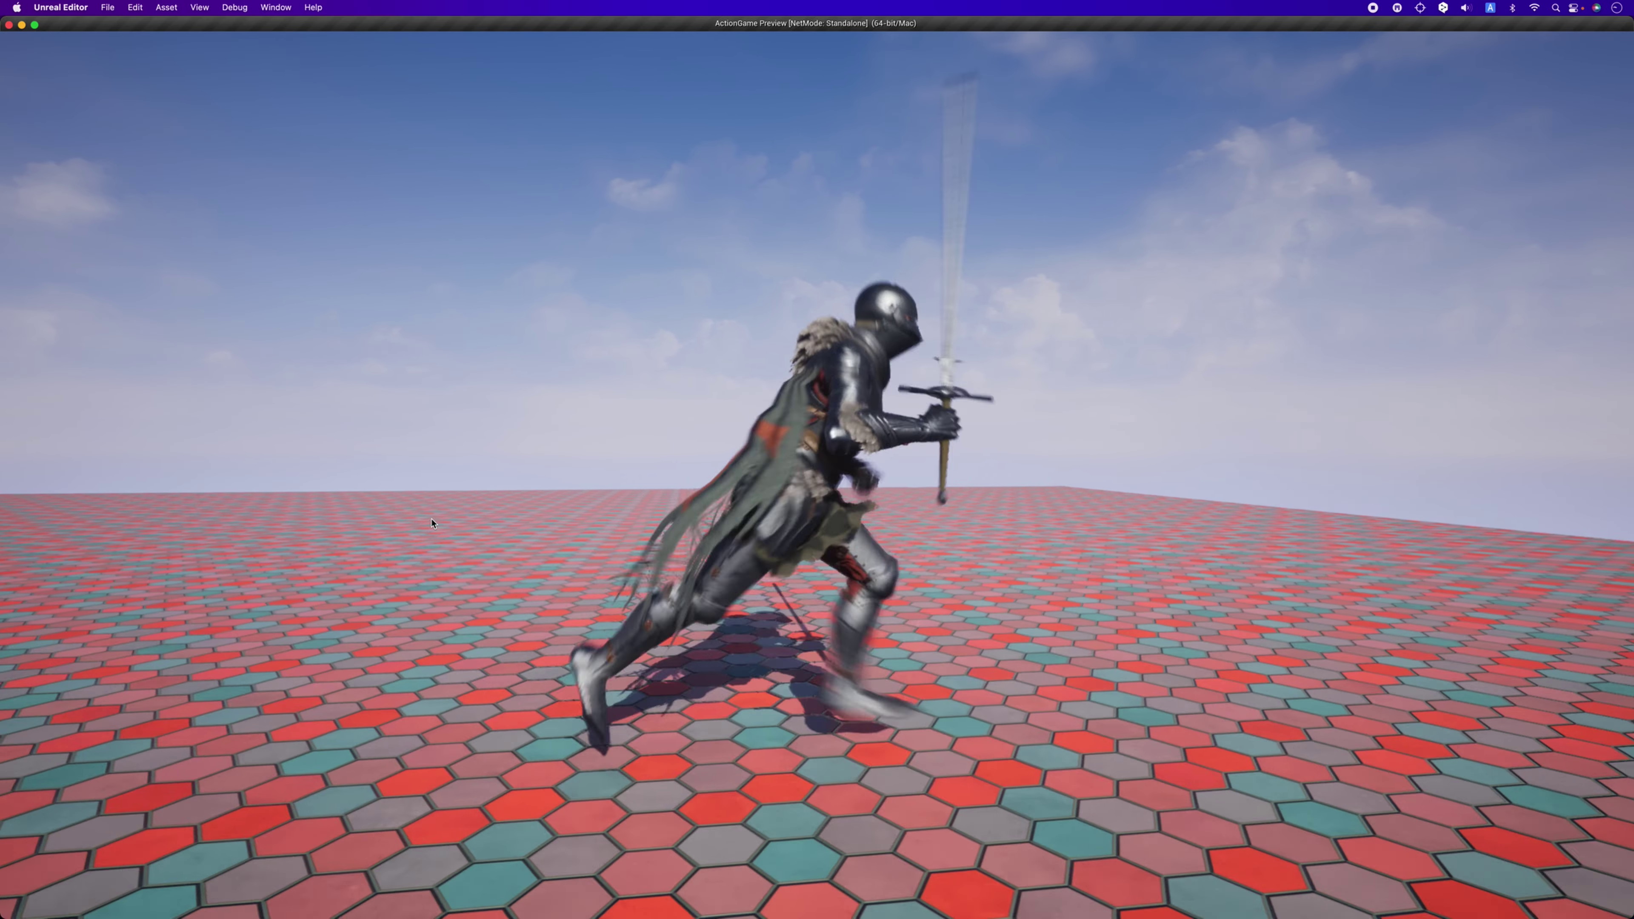
pyautogui.click(431, 523)
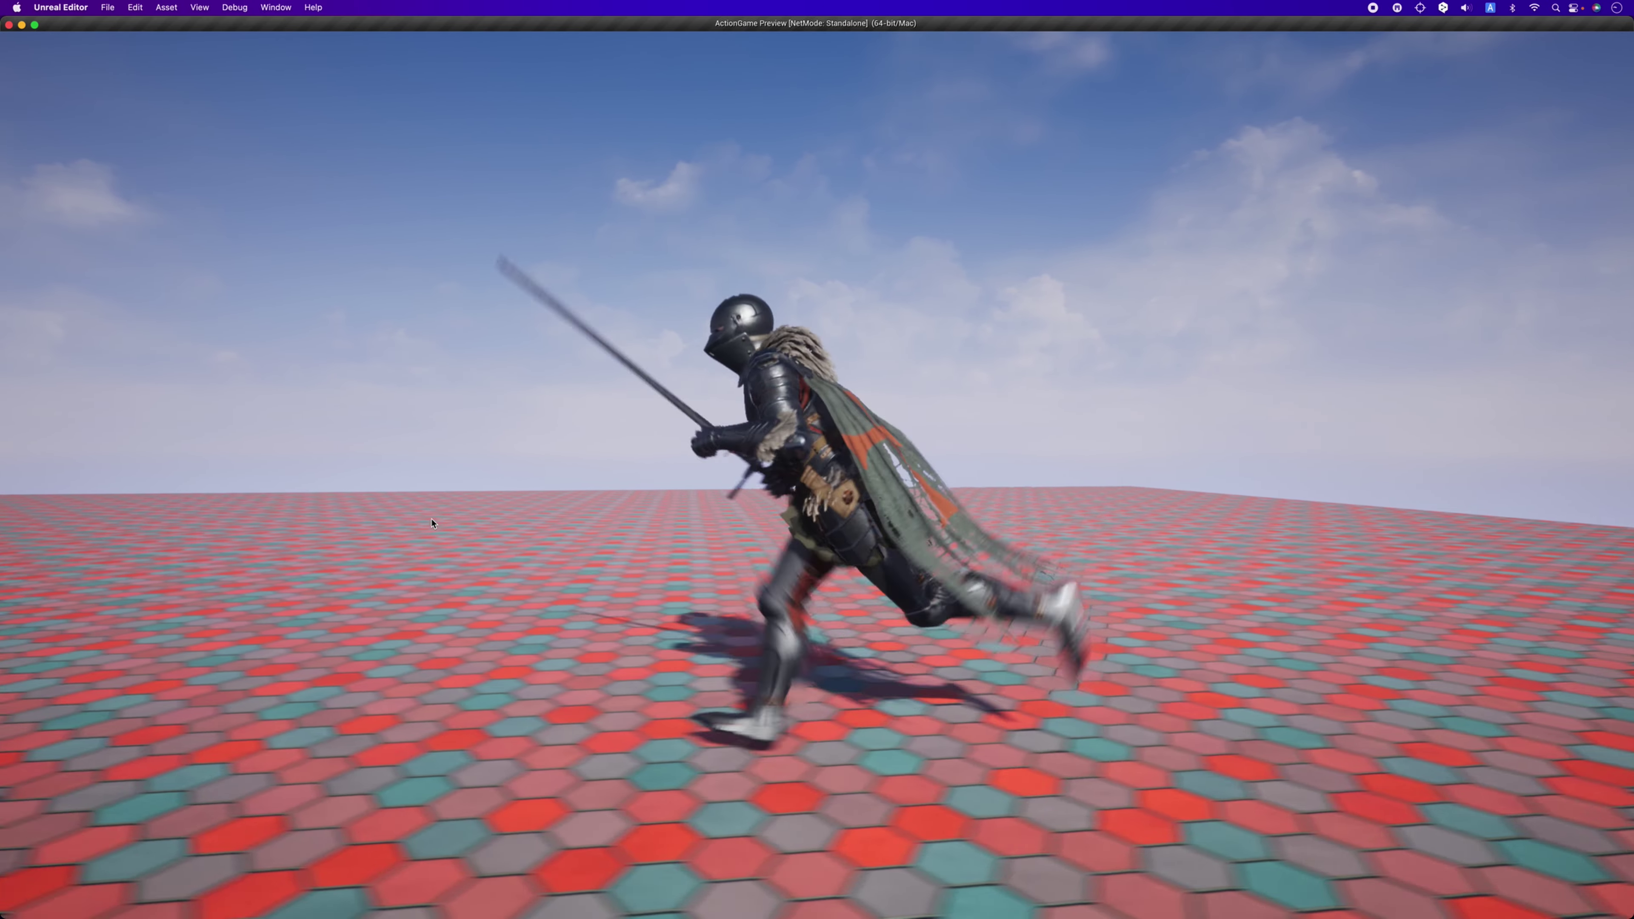
pyautogui.click(431, 522)
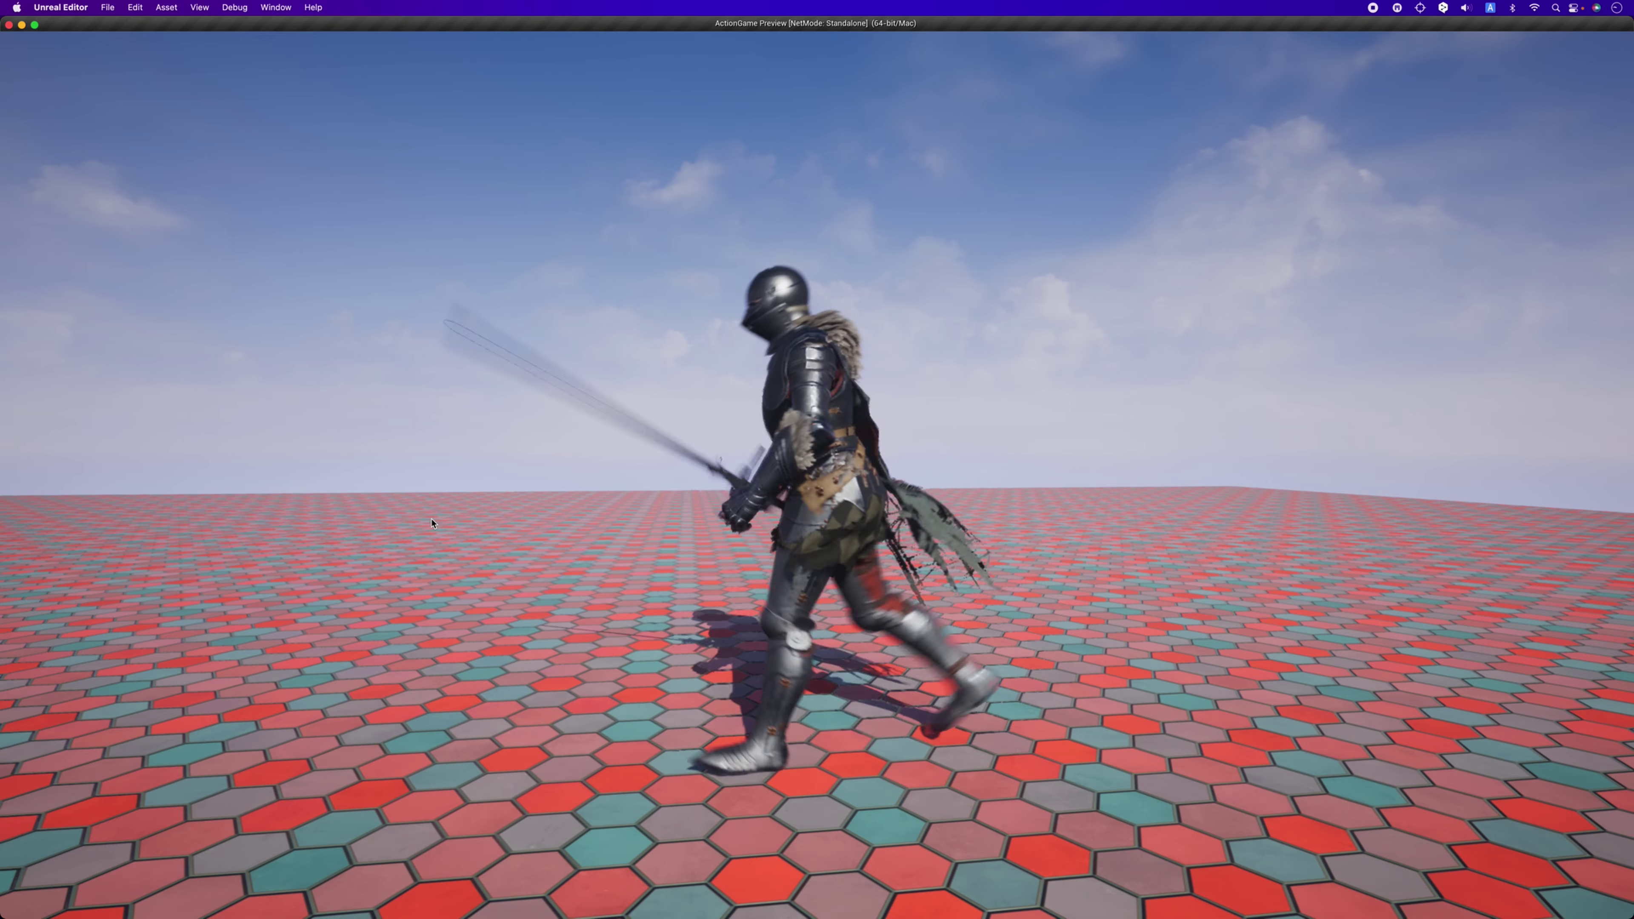
pyautogui.click(431, 523)
pyautogui.click(432, 523)
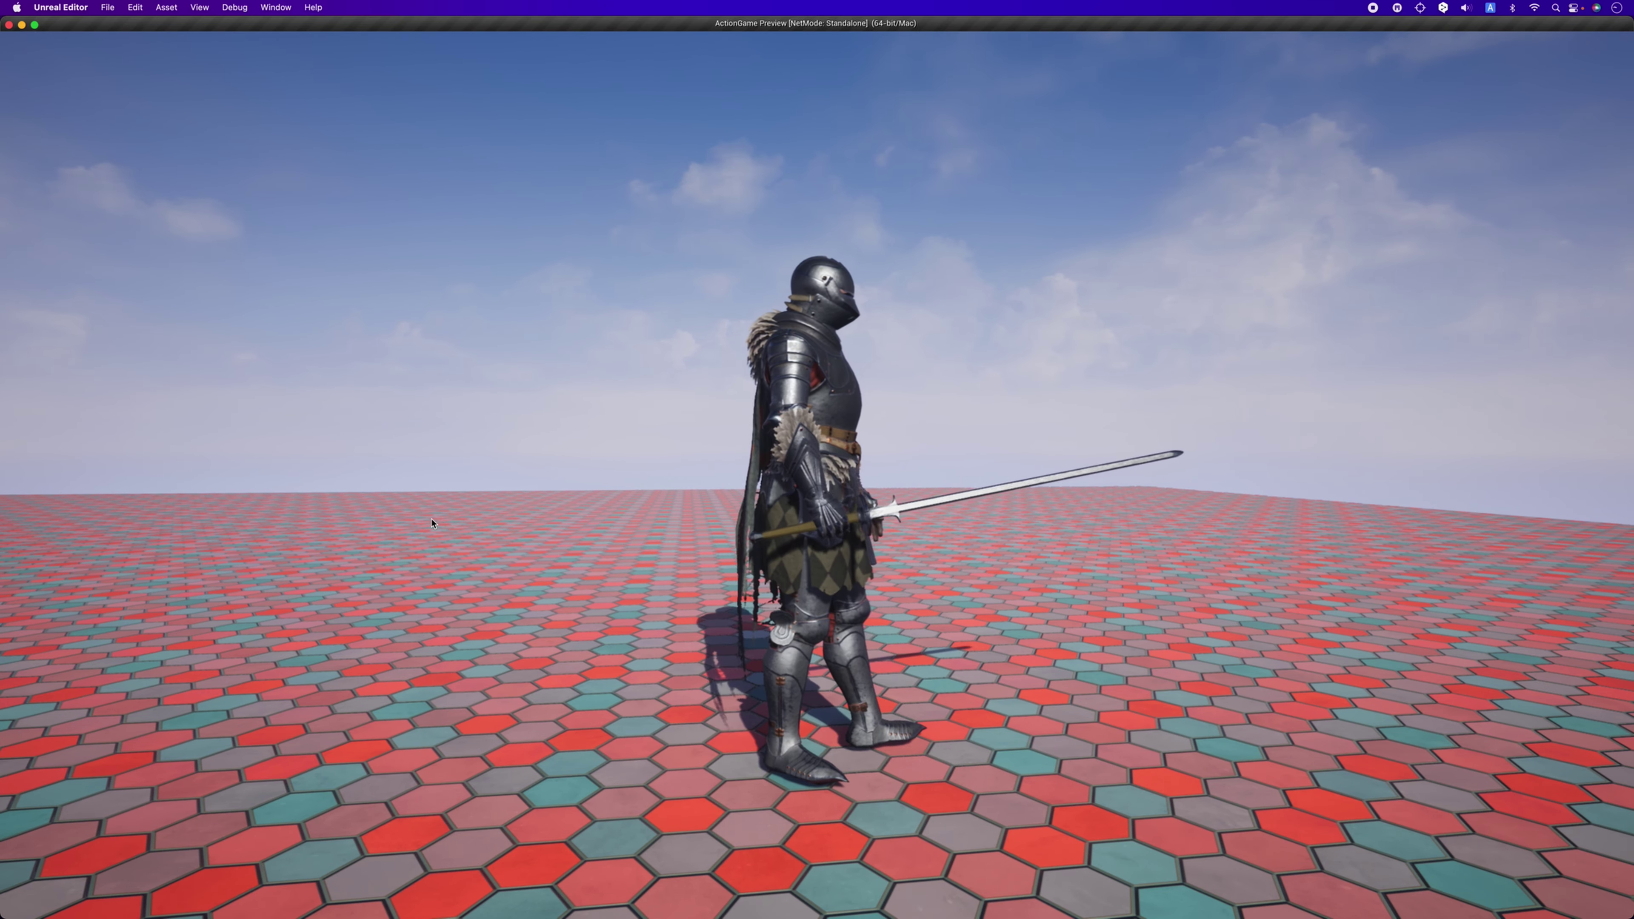
pyautogui.moveTo(432, 523)
pyautogui.mouseDown(button='right')
pyautogui.moveTo(378, 529)
pyautogui.moveTo(486, 539)
pyautogui.mouseUp(button='right')
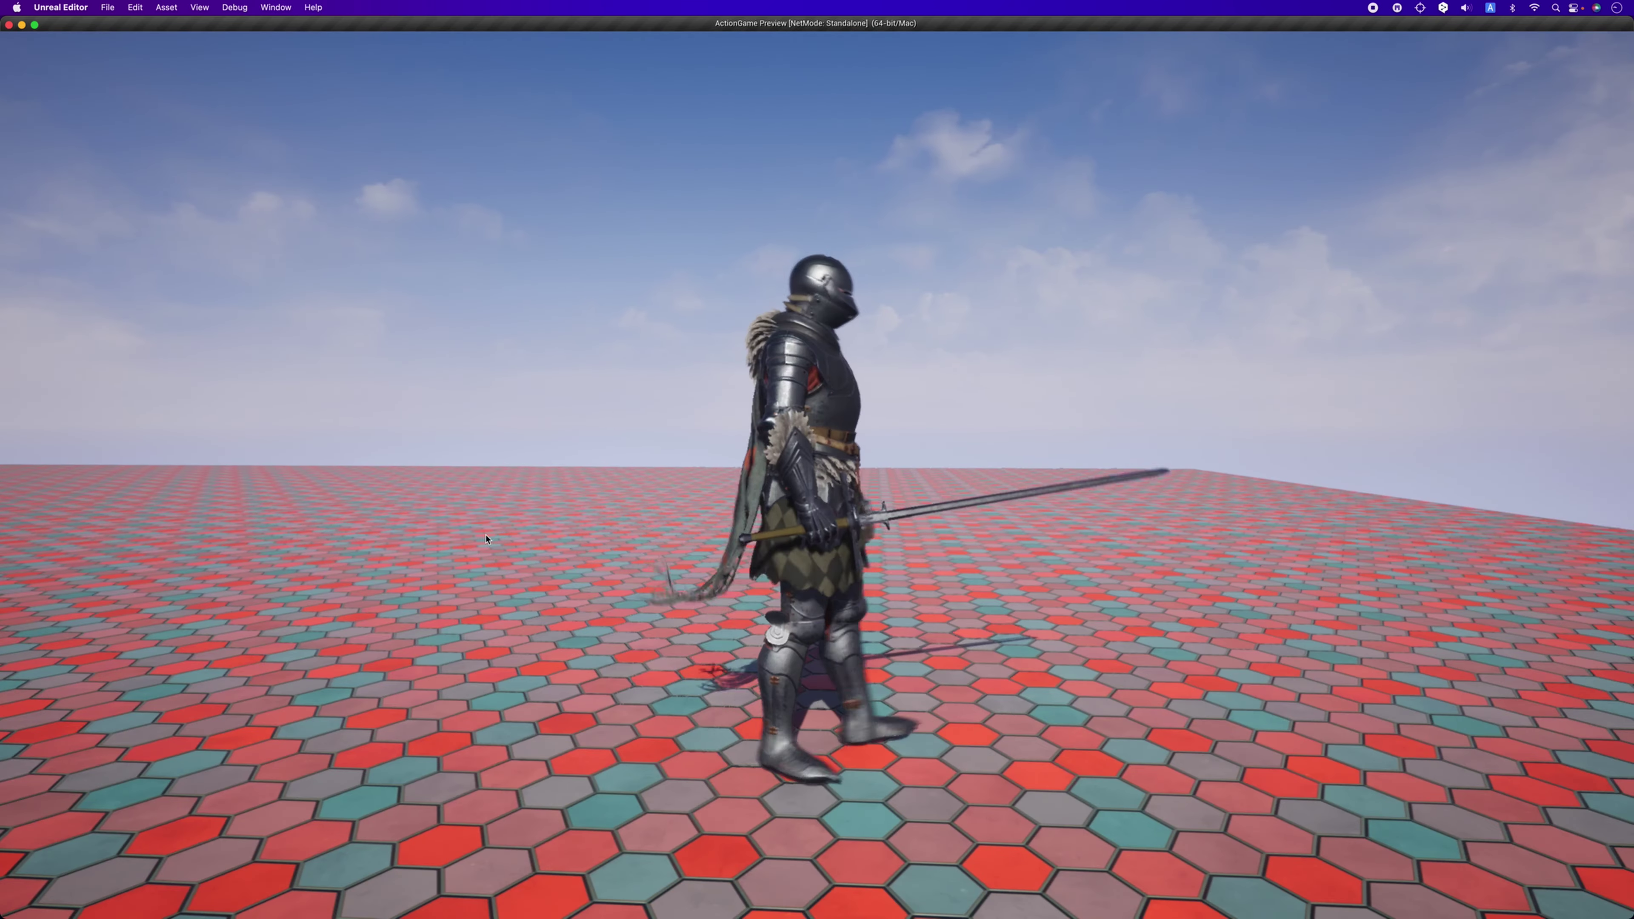
pyautogui.click(486, 539)
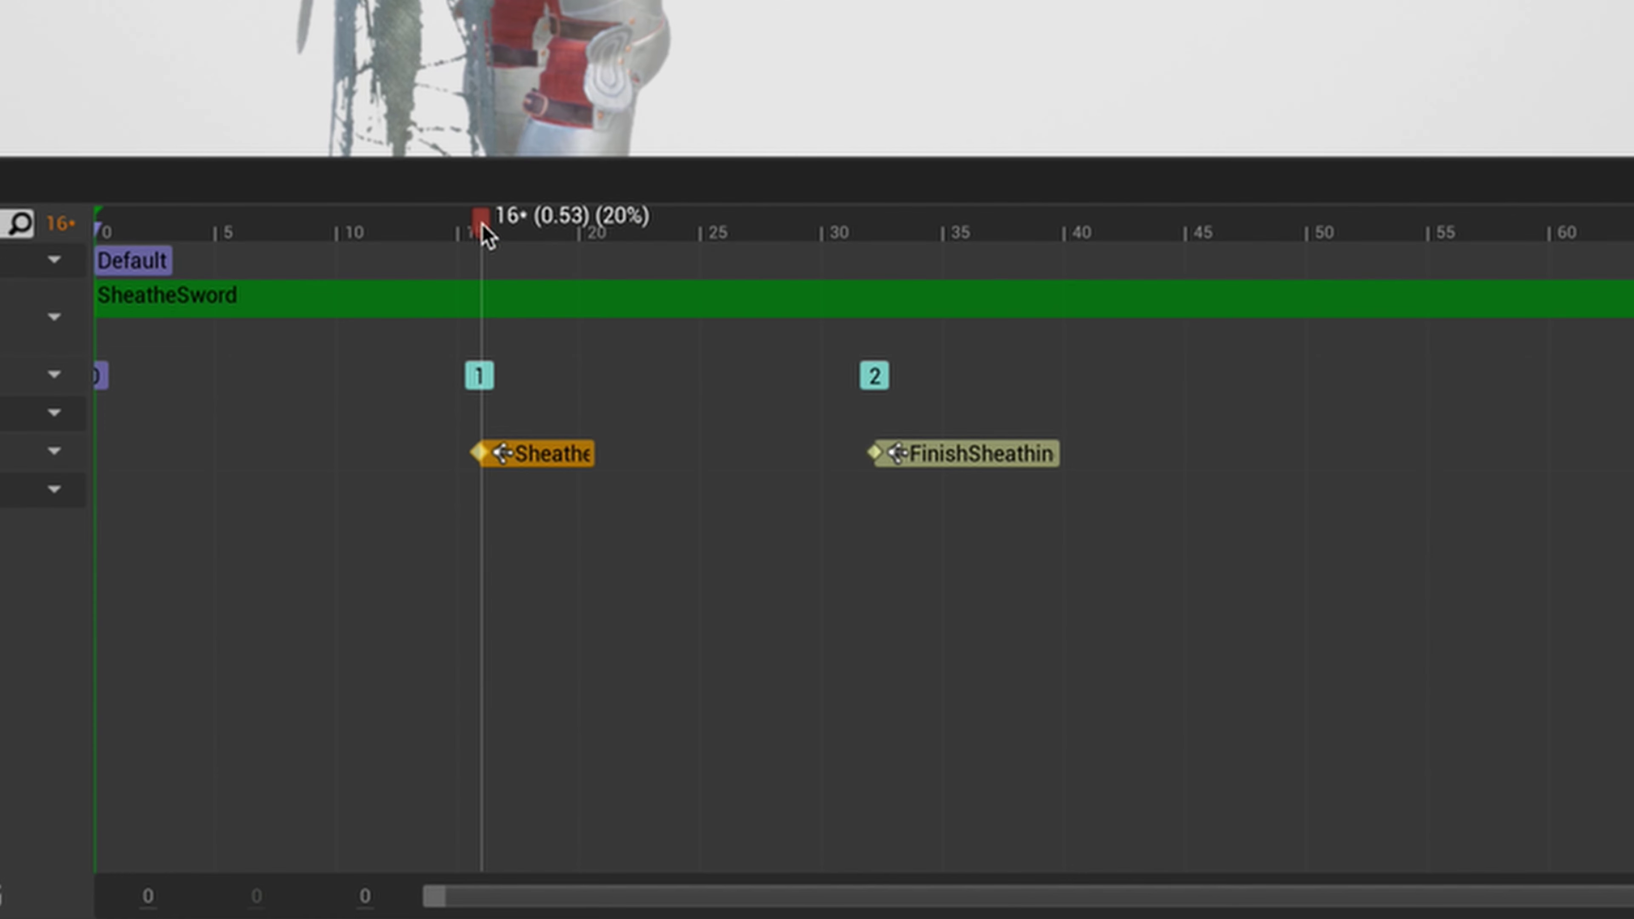
# Scrub the SheatheSword montage between frames 25 and 32 around the FinishSheathing notify.
pyautogui.moveTo(484, 225)
pyautogui.mouseDown()
pyautogui.moveTo(736, 243)
pyautogui.moveTo(875, 304)
pyautogui.mouseUp()
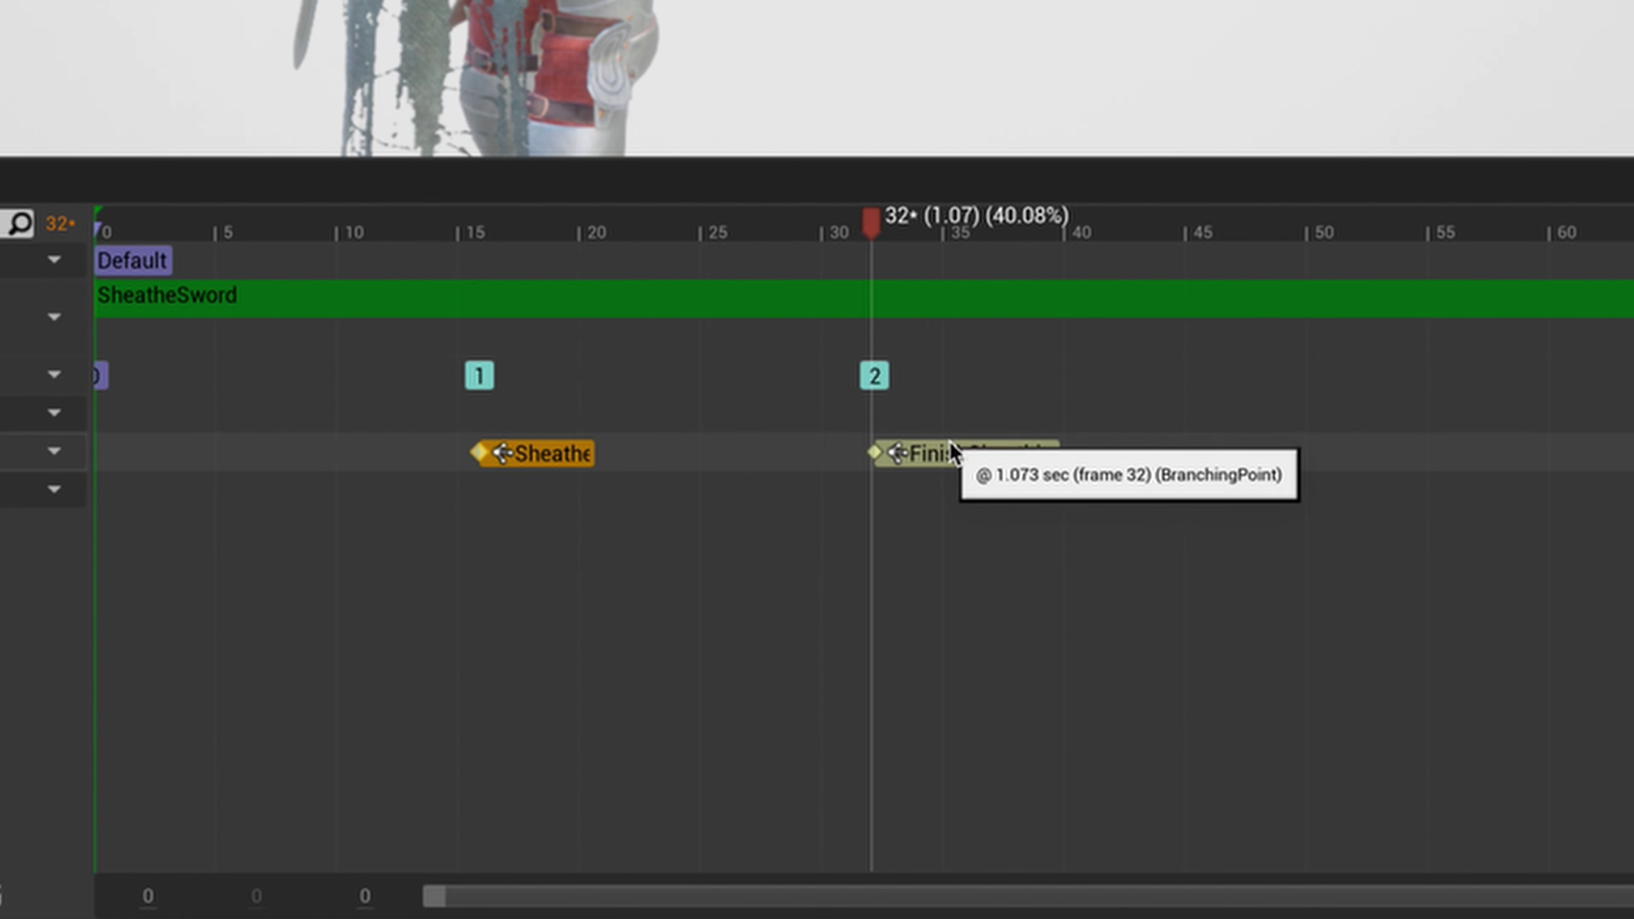
pyautogui.click(953, 454)
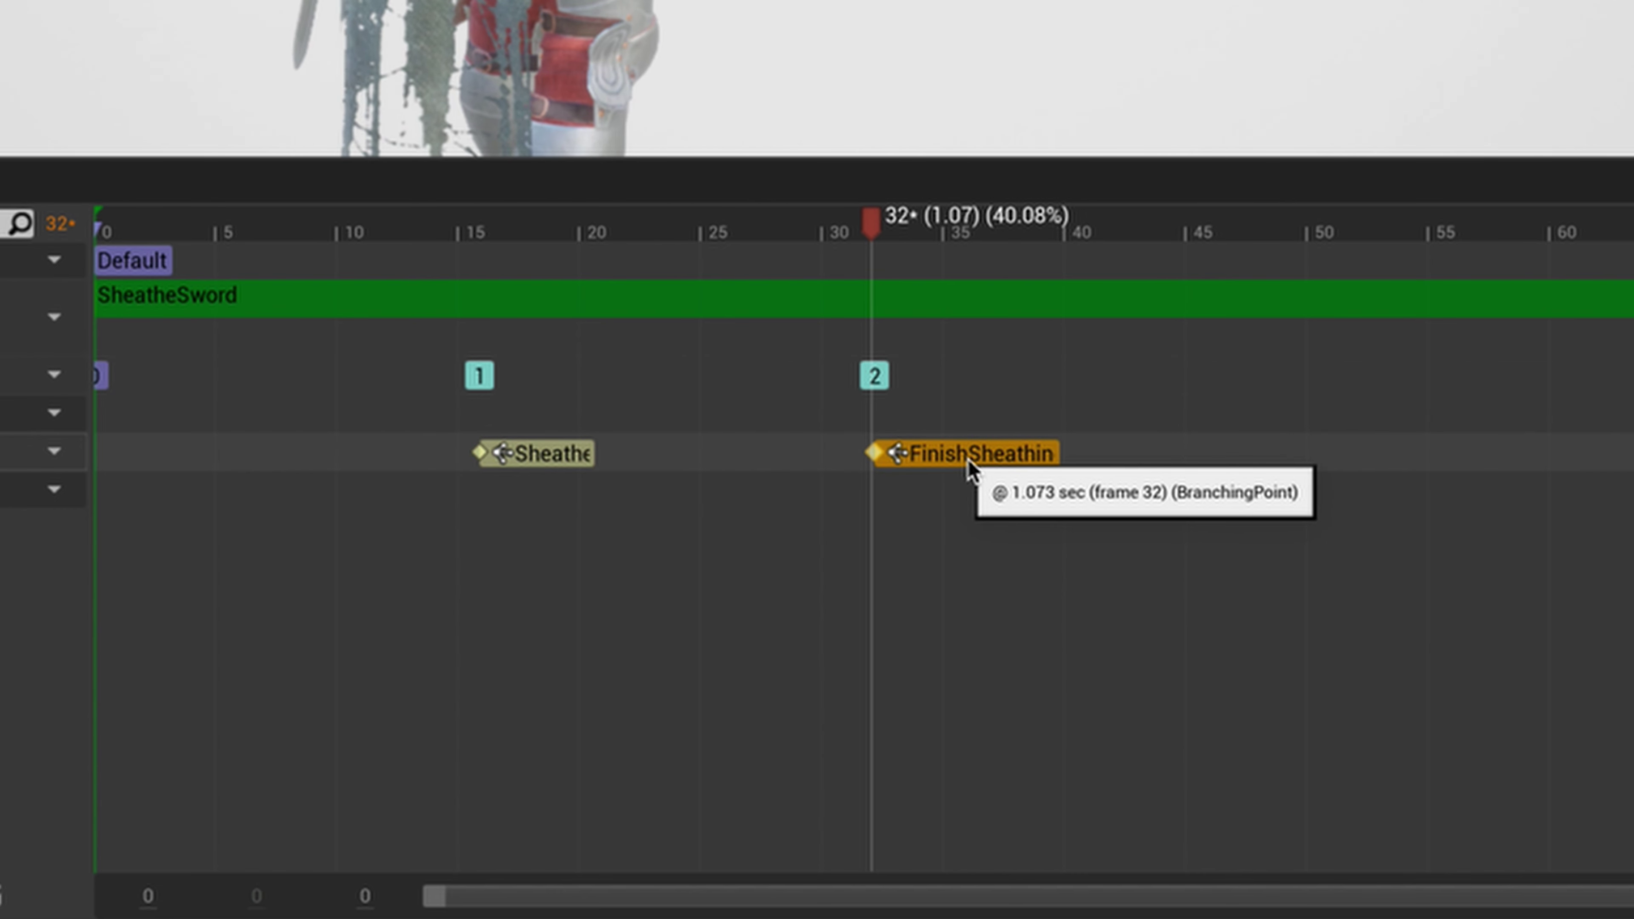
pyautogui.moveTo(872, 226); pyautogui.dragTo(872, 247)
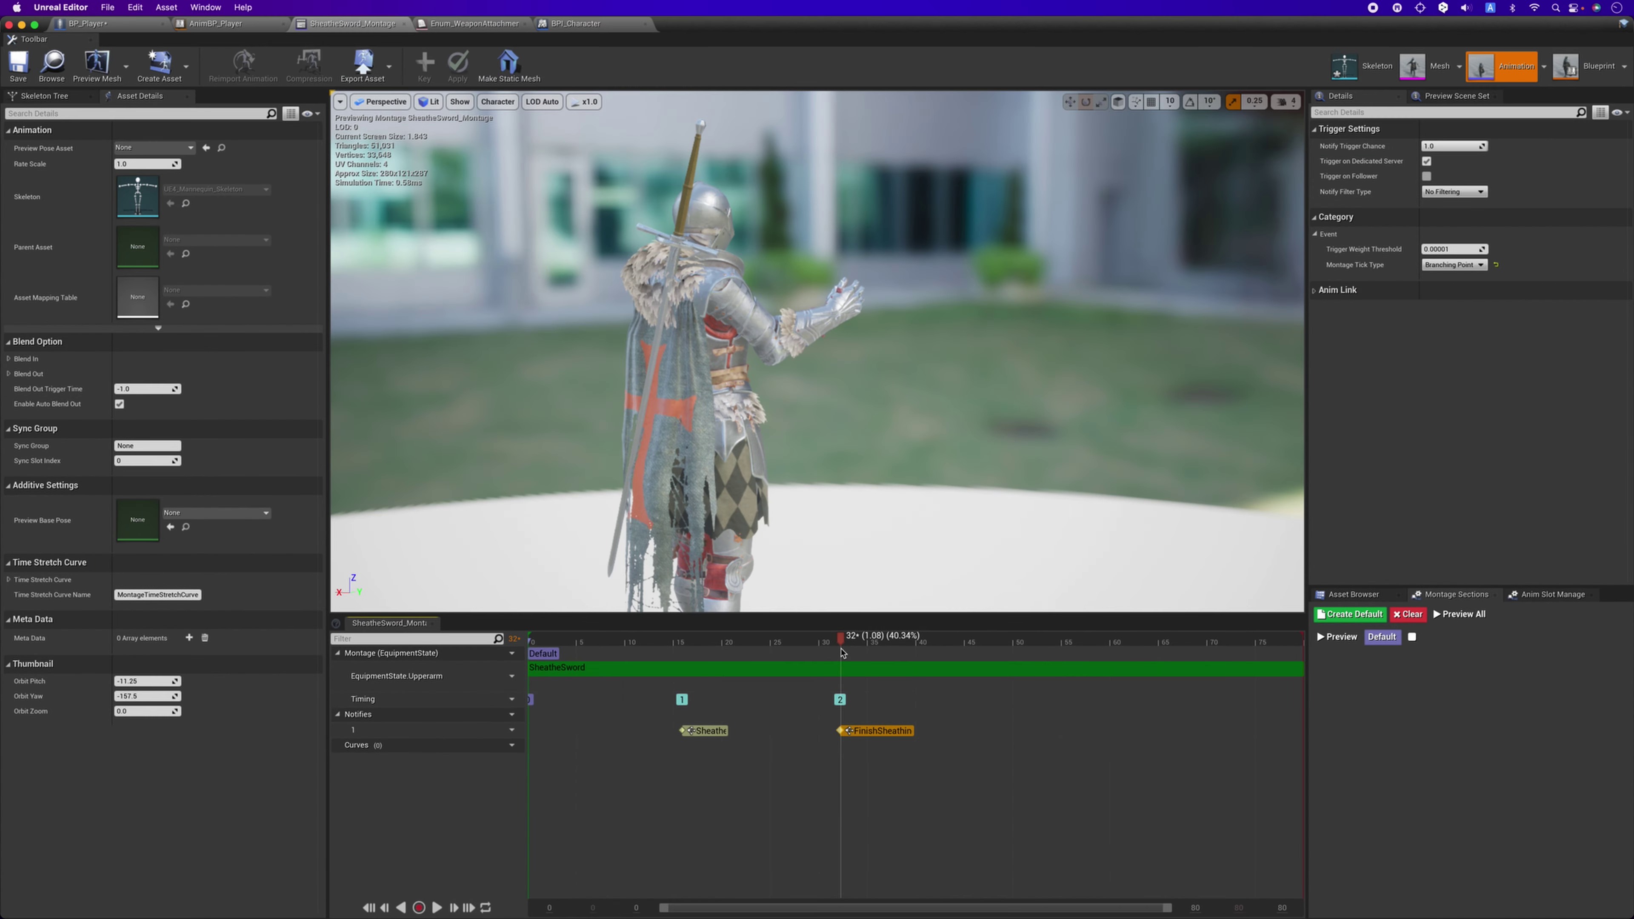
pyautogui.moveTo(841, 653)
pyautogui.mouseDown()
pyautogui.moveTo(811, 655)
pyautogui.moveTo(836, 655)
pyautogui.mouseUp()
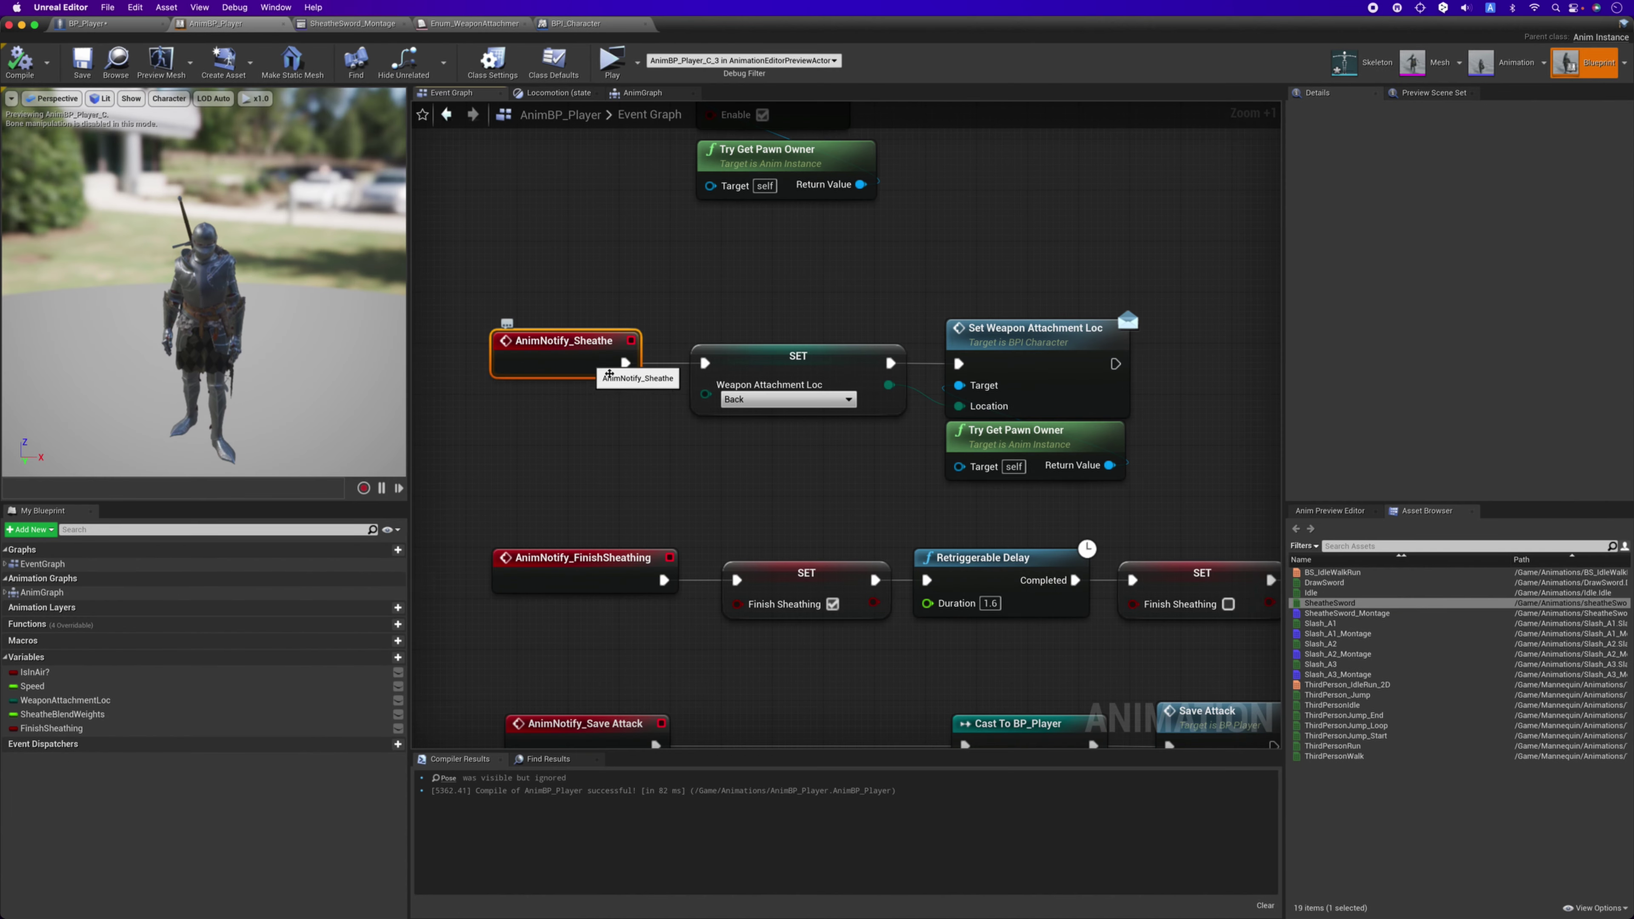
# Confirm AnimNotify_Sheathe's SET Weapon Attachment Loc stays Back, then switch to BP_Player.
pyautogui.scroll(2, 602, 366)
pyautogui.click(734, 364)
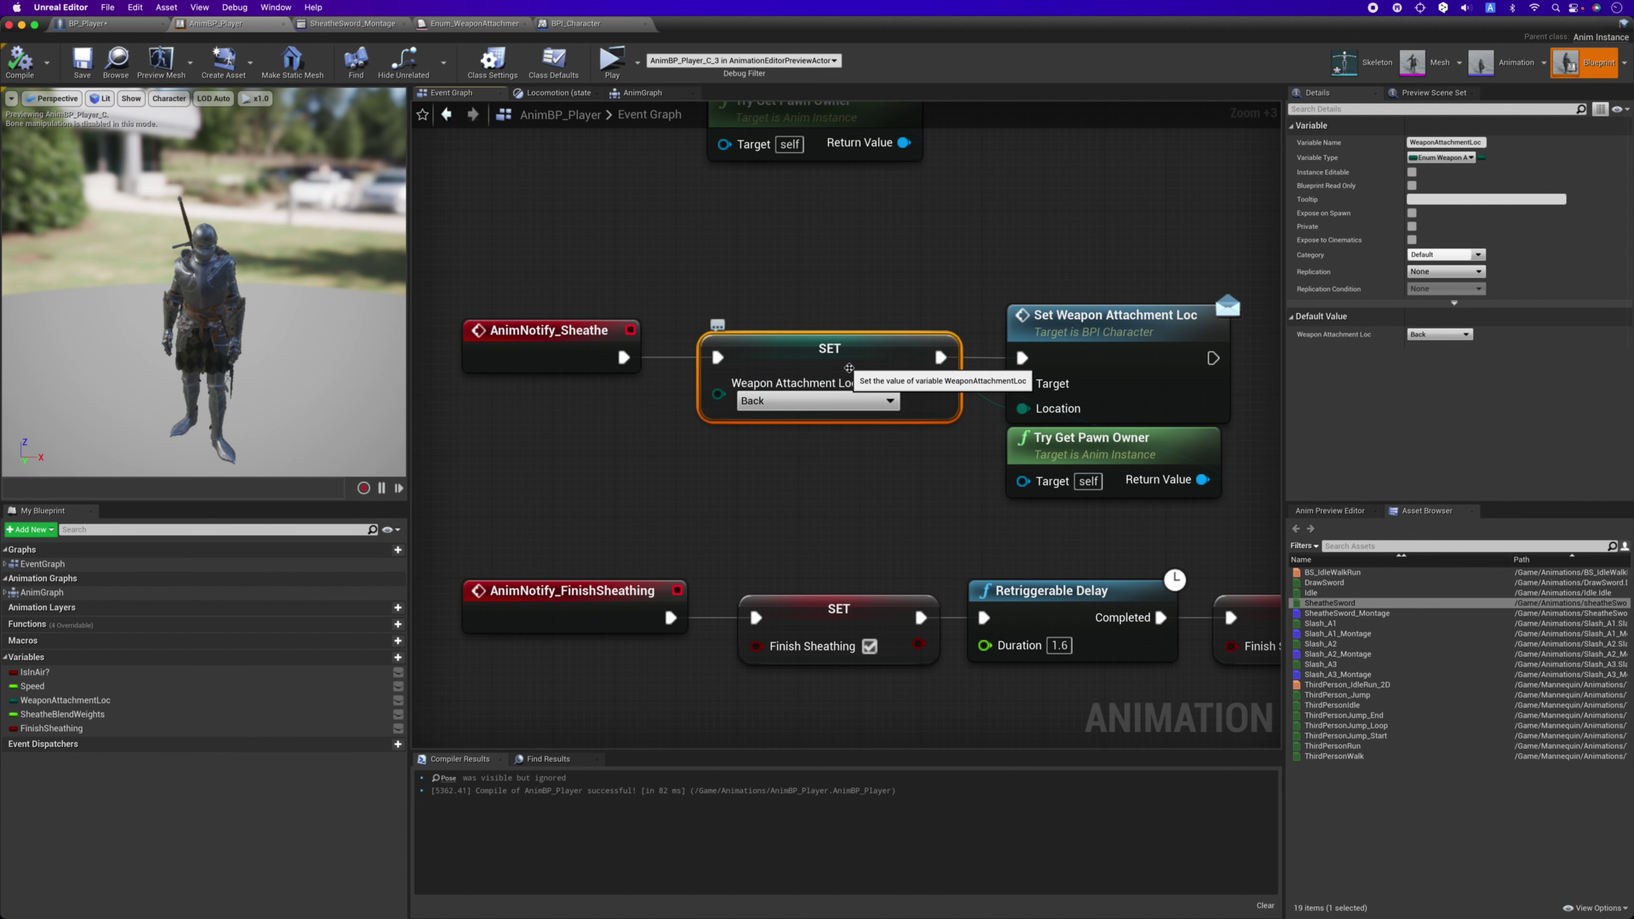
pyautogui.moveTo(767, 380); pyautogui.dragTo(759, 379)
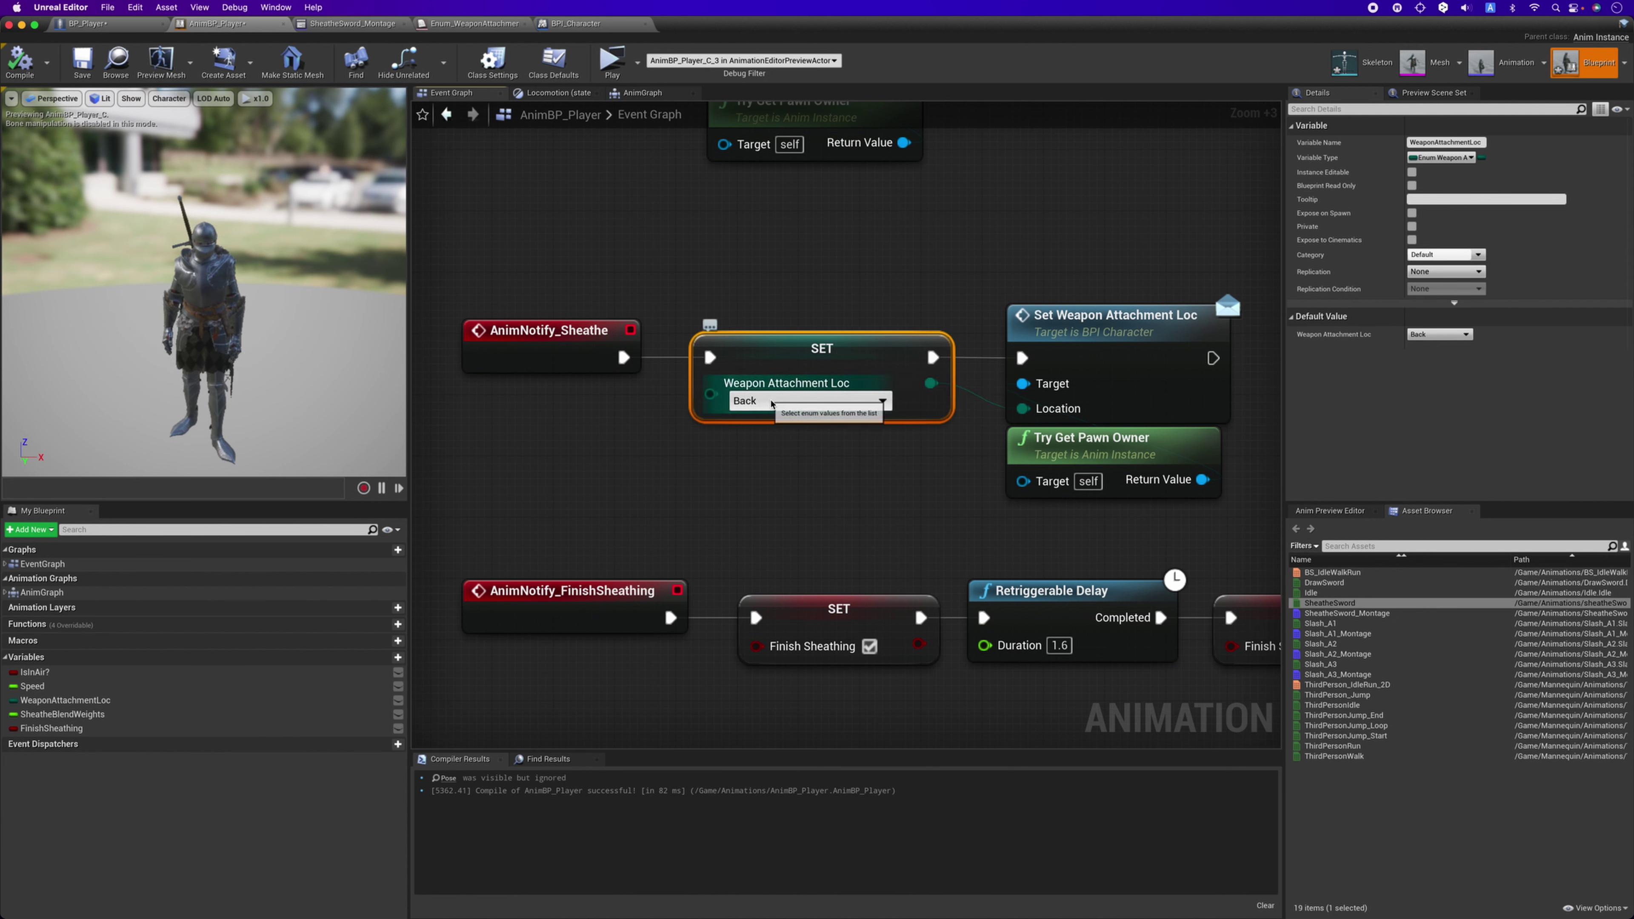
pyautogui.click(751, 402)
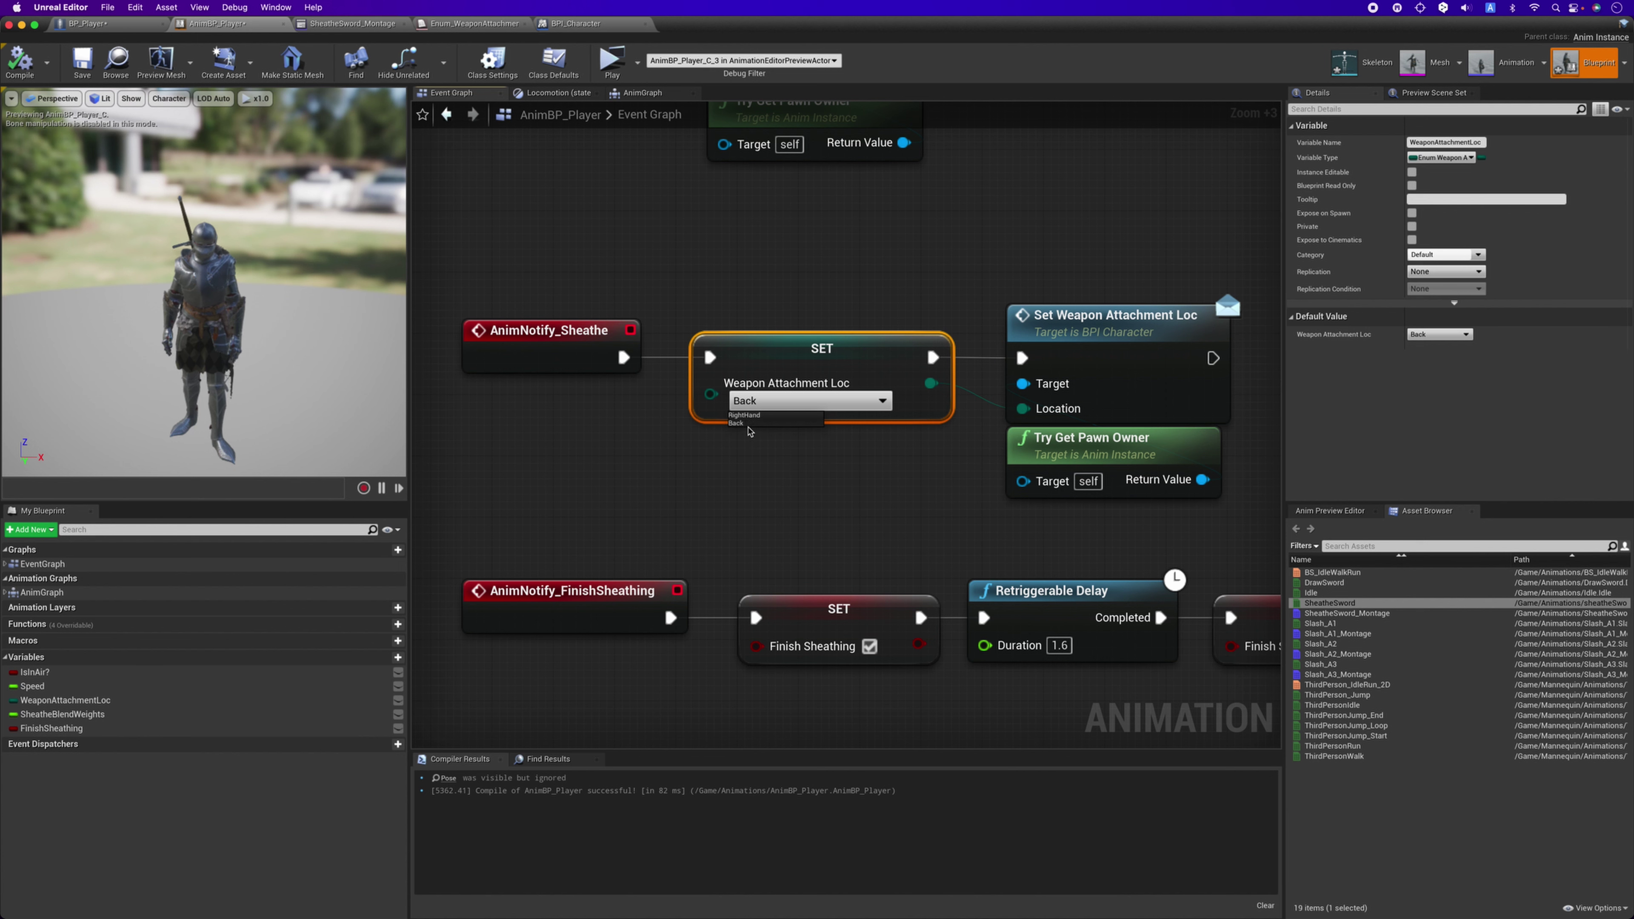
pyautogui.click(809, 460)
pyautogui.click(998, 290)
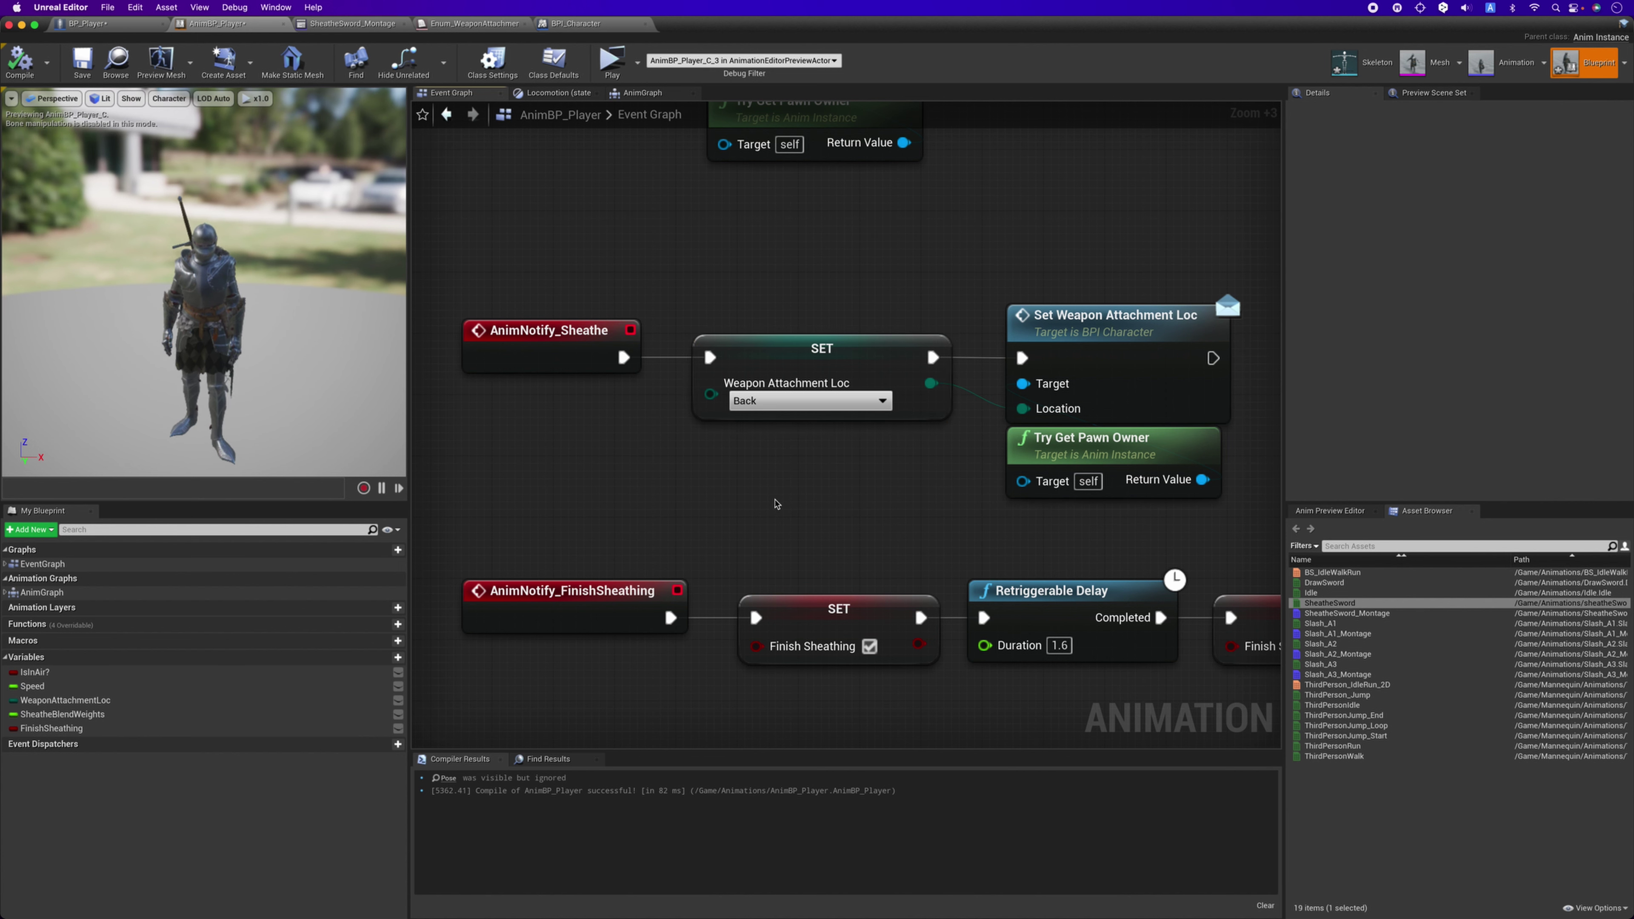
pyautogui.click(550, 328)
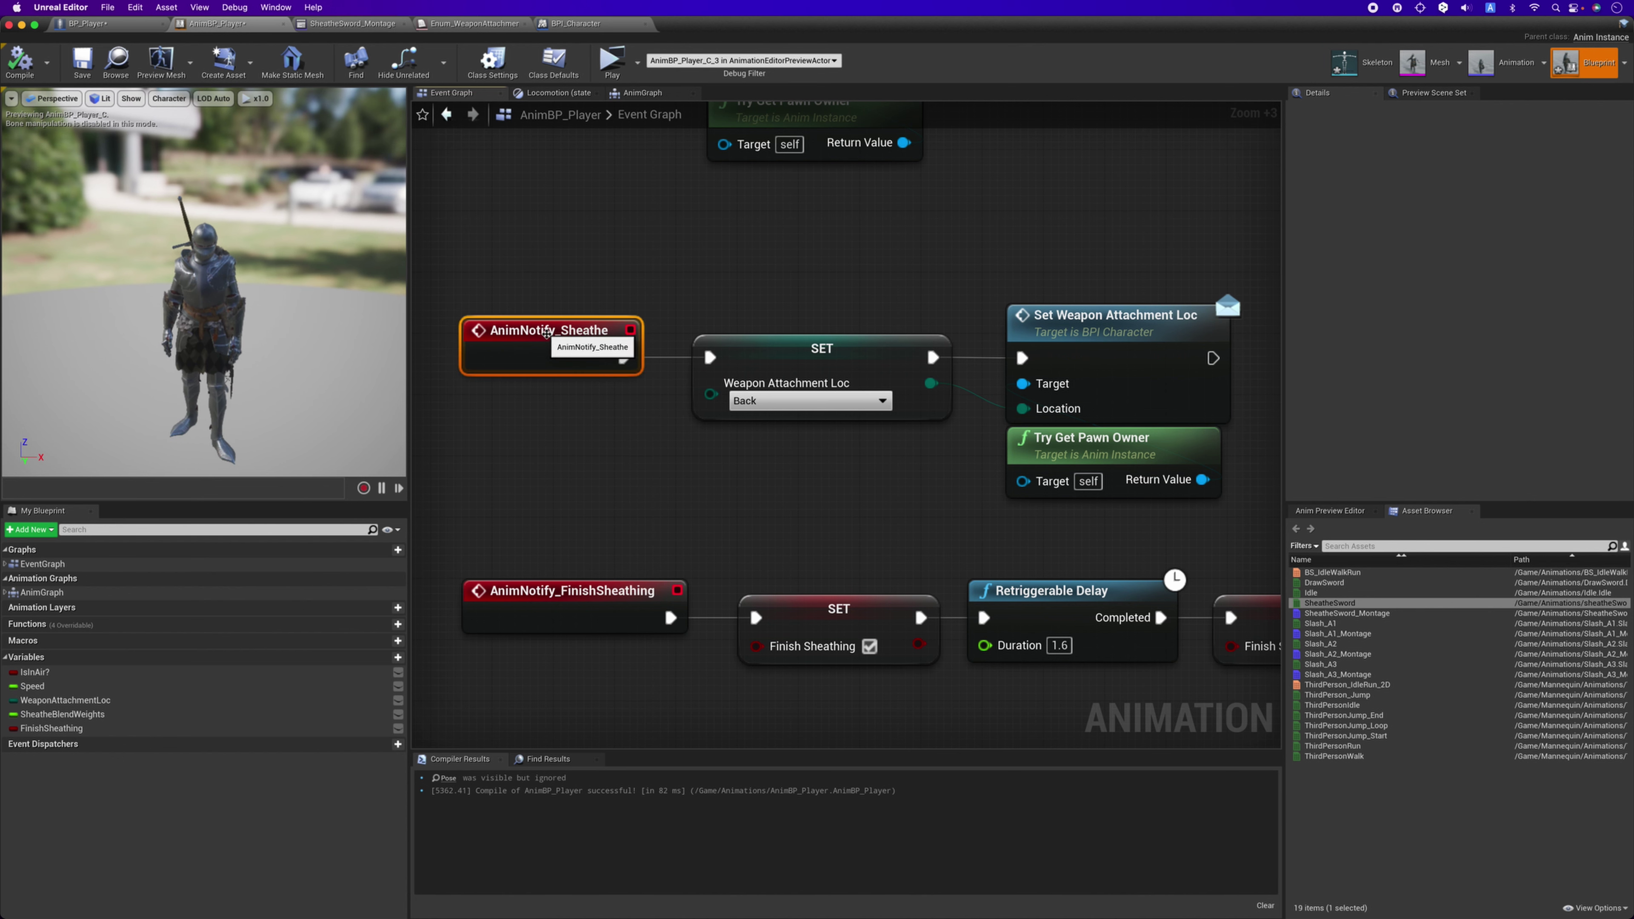
pyautogui.click(538, 271)
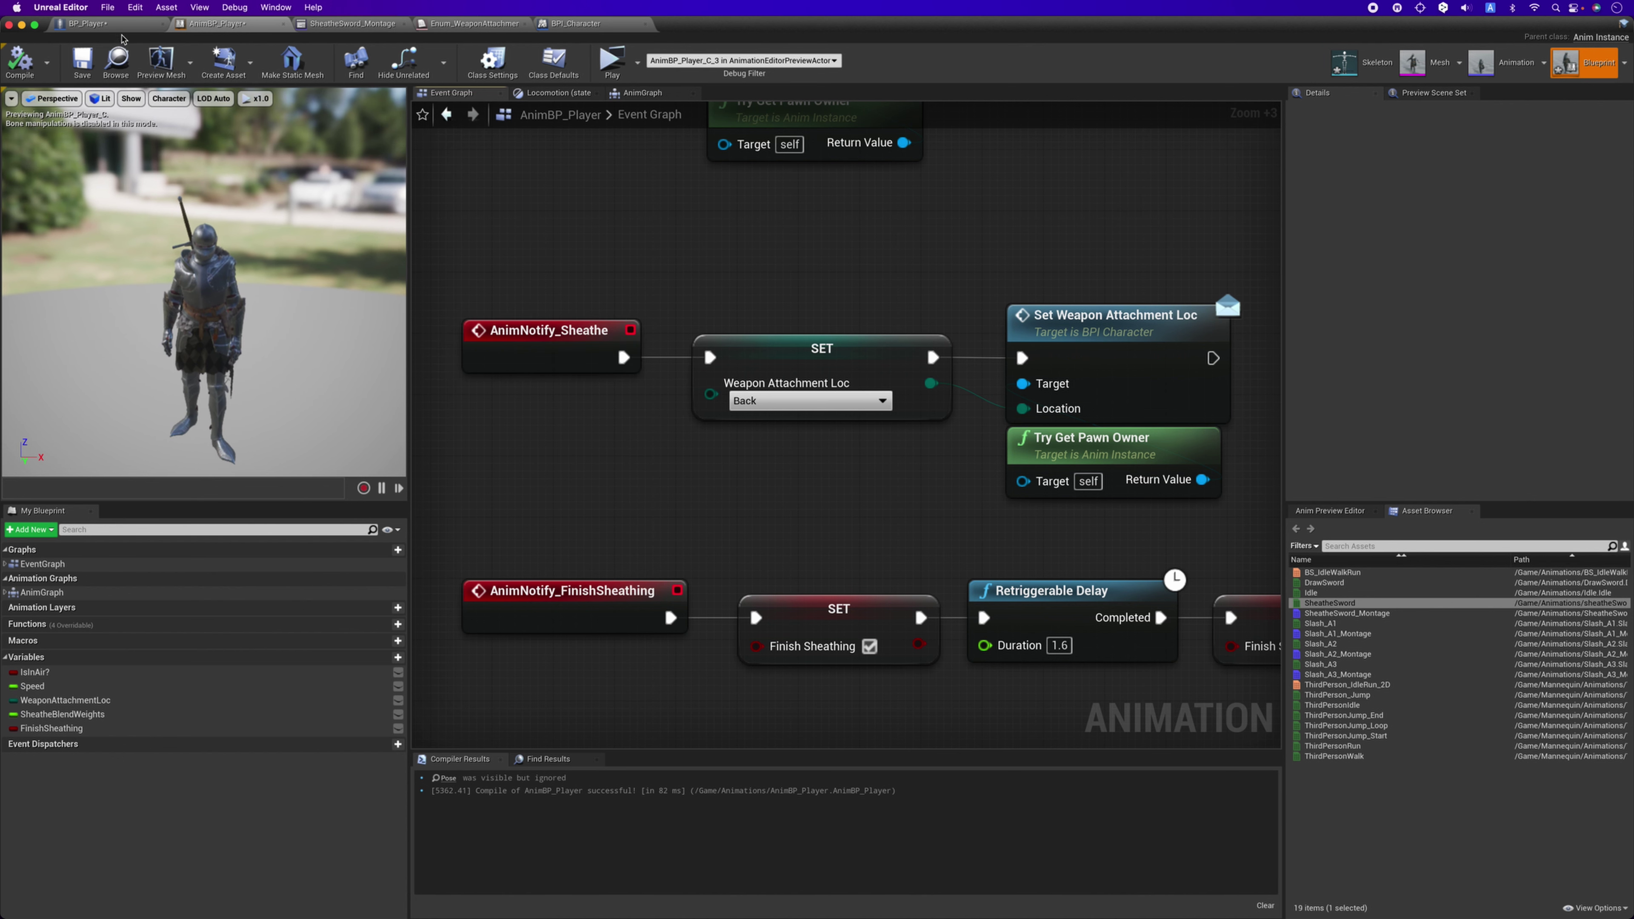
pyautogui.click(120, 26)
pyautogui.moveTo(470, 519); pyautogui.dragTo(415, 338, button='right')
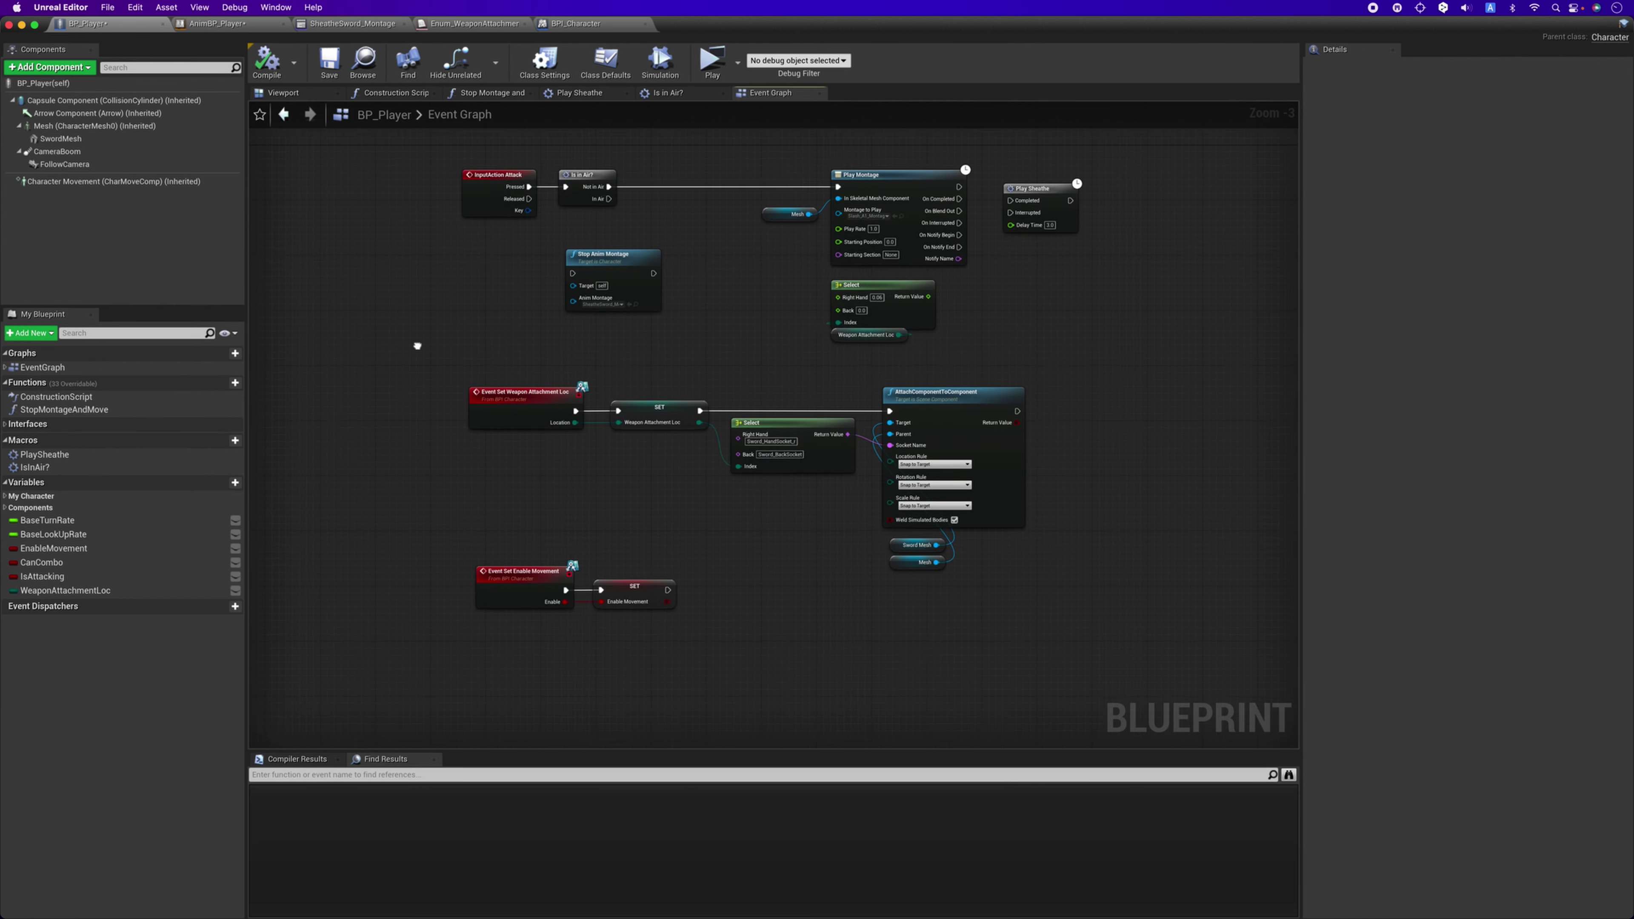
pyautogui.click(521, 406)
pyautogui.scroll(4, 523, 437)
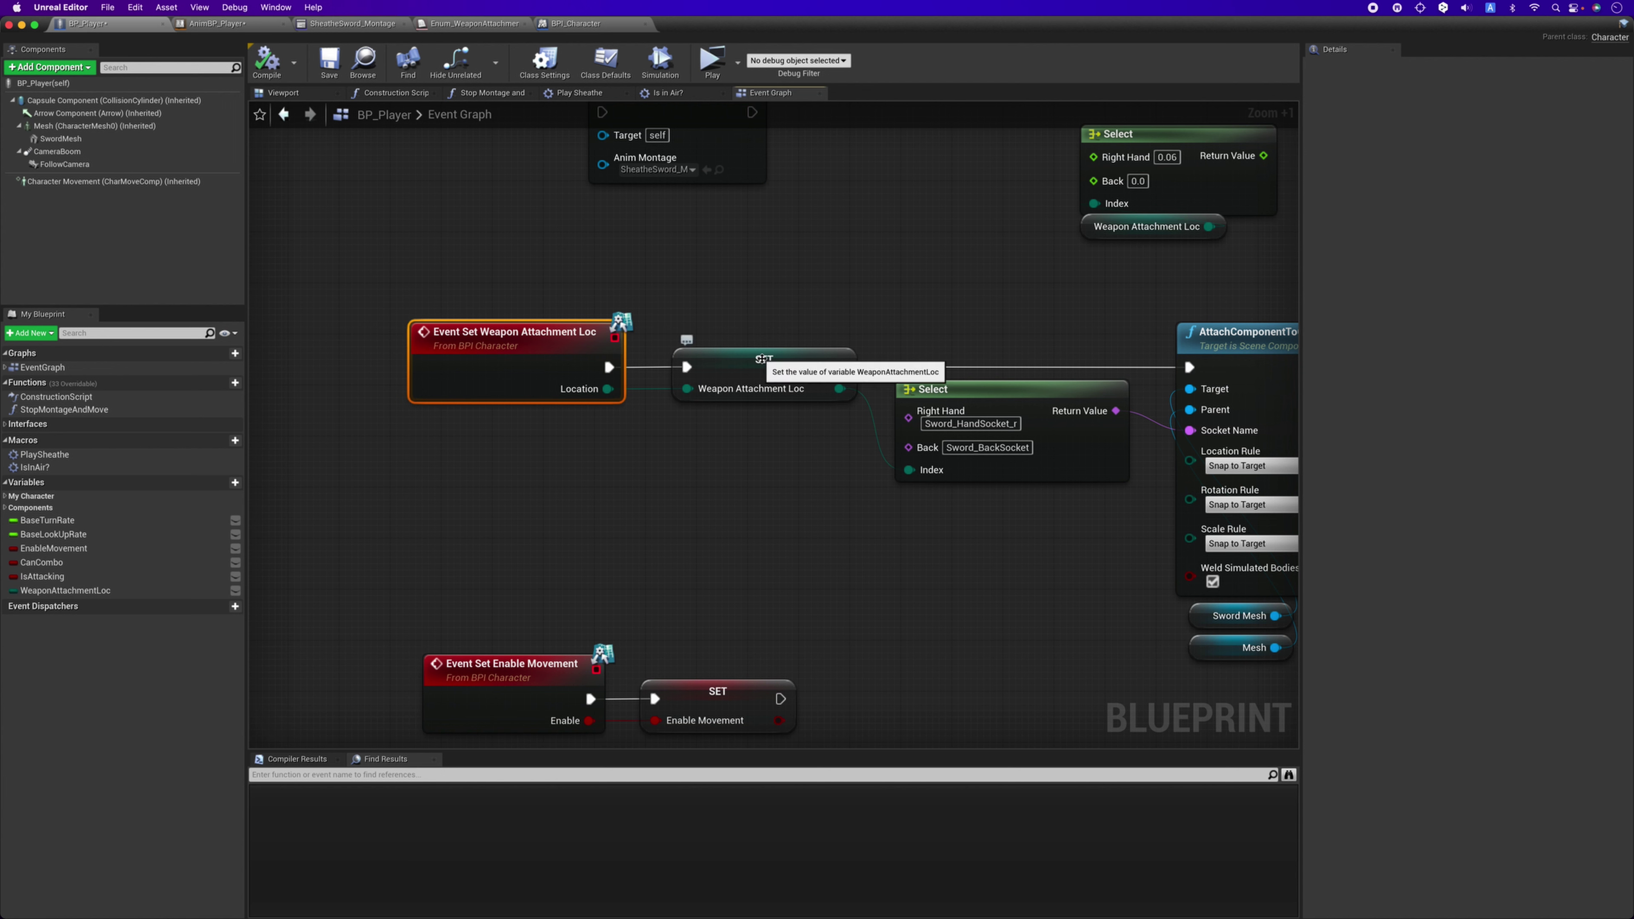
pyautogui.click(1003, 401)
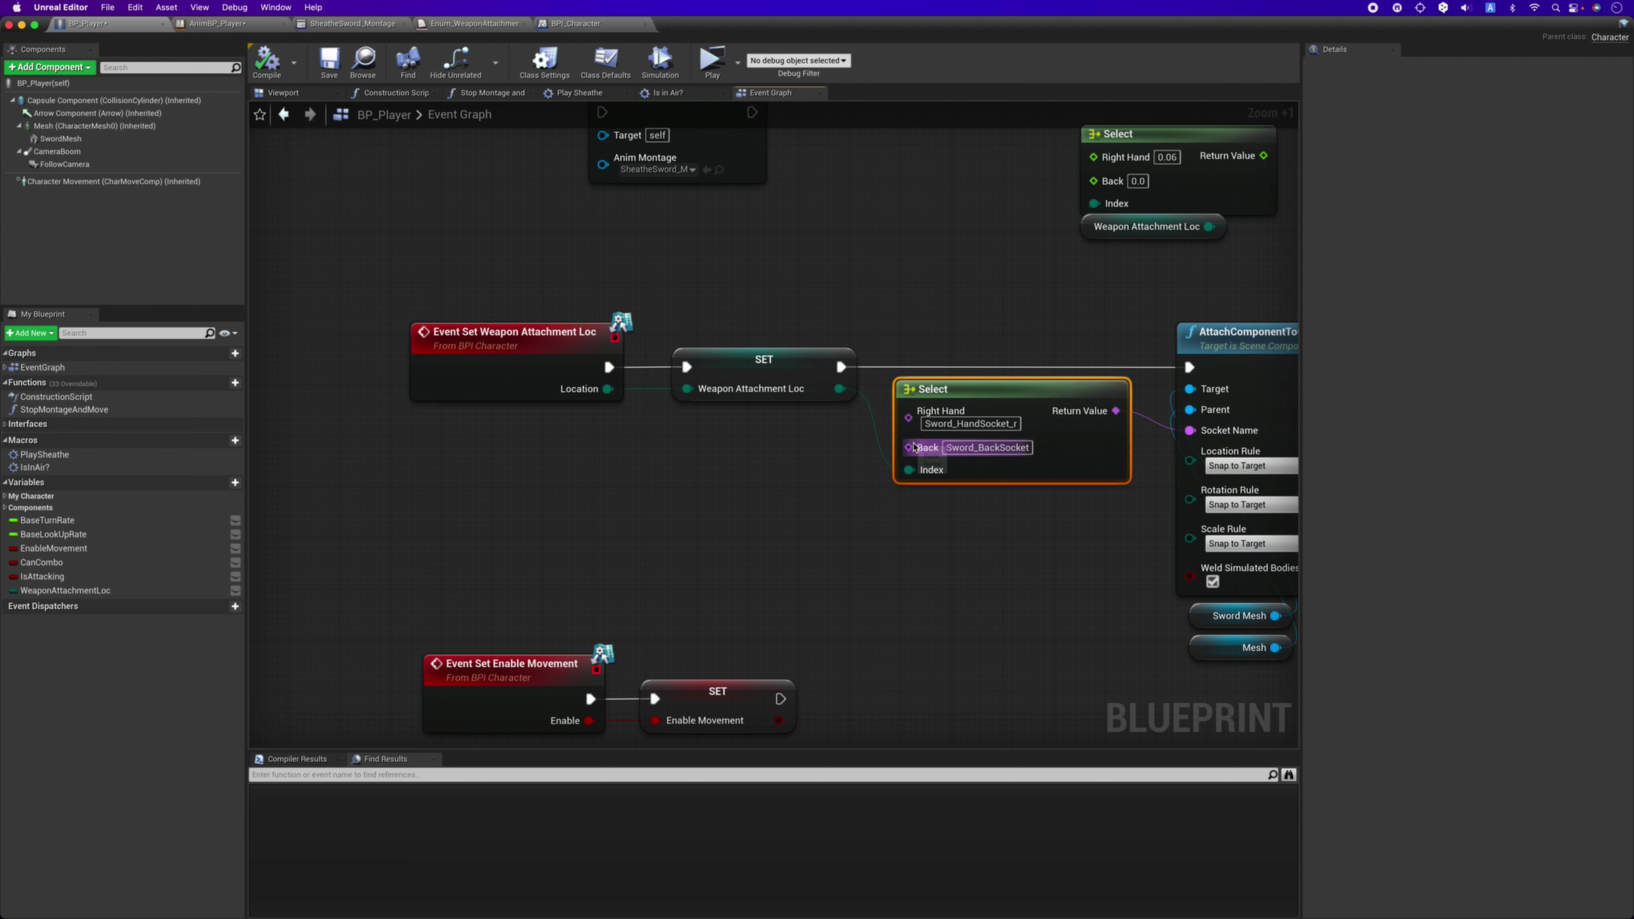
pyautogui.moveTo(944, 449); pyautogui.dragTo(864, 549, button='right')
pyautogui.scroll(2, 864, 549)
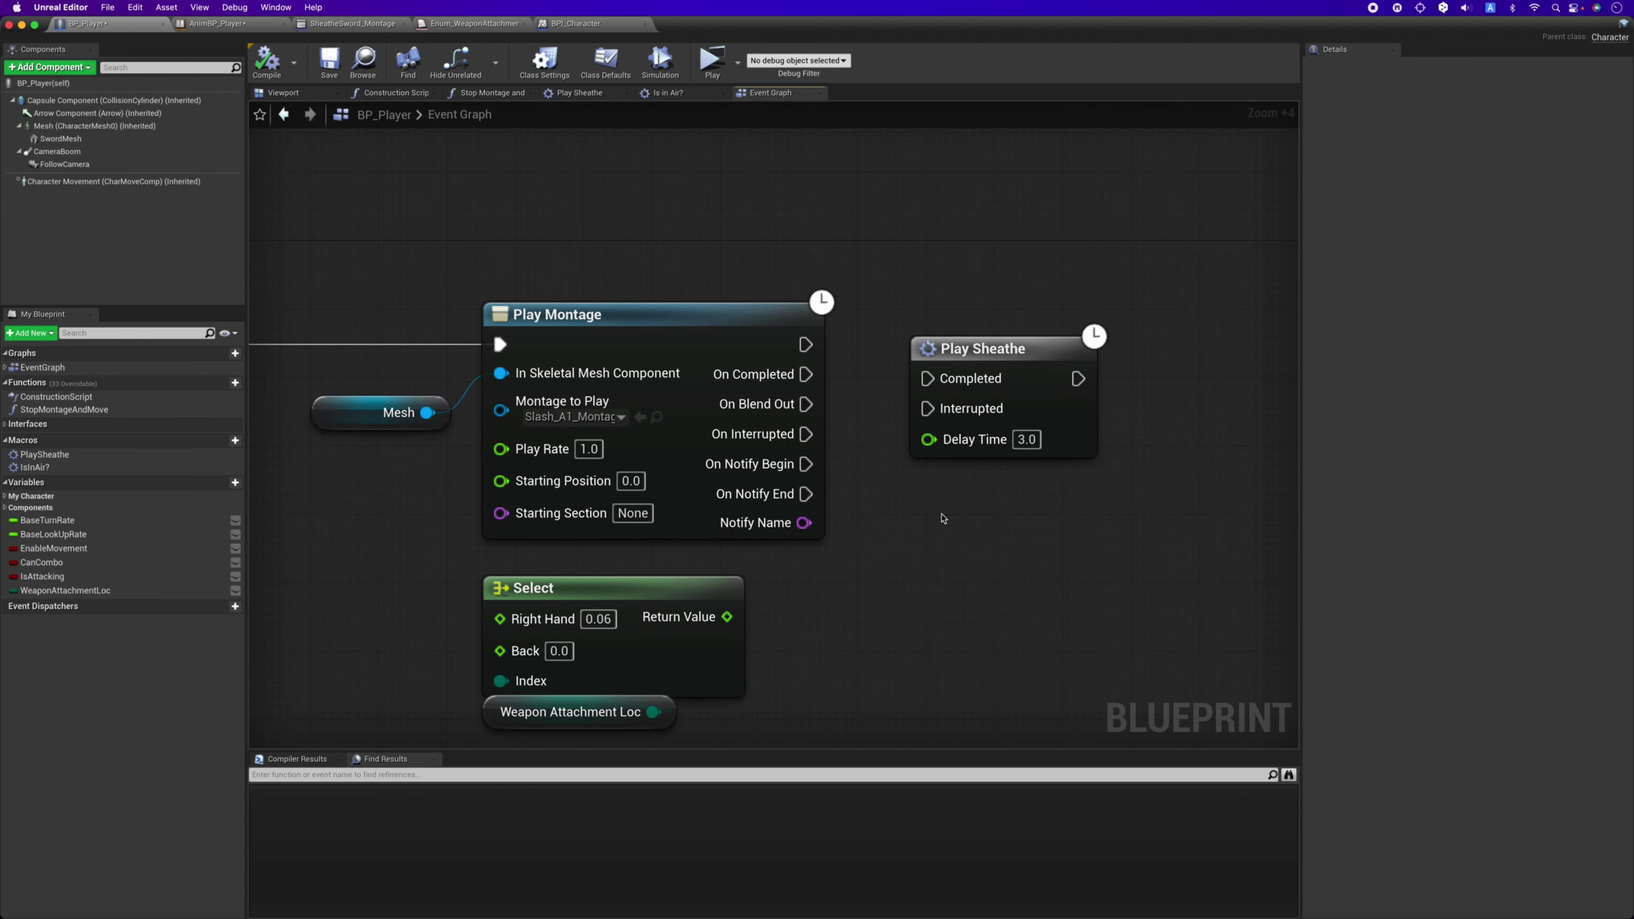
pyautogui.moveTo(984, 350); pyautogui.dragTo(959, 350)
pyautogui.scroll(1, 961, 360)
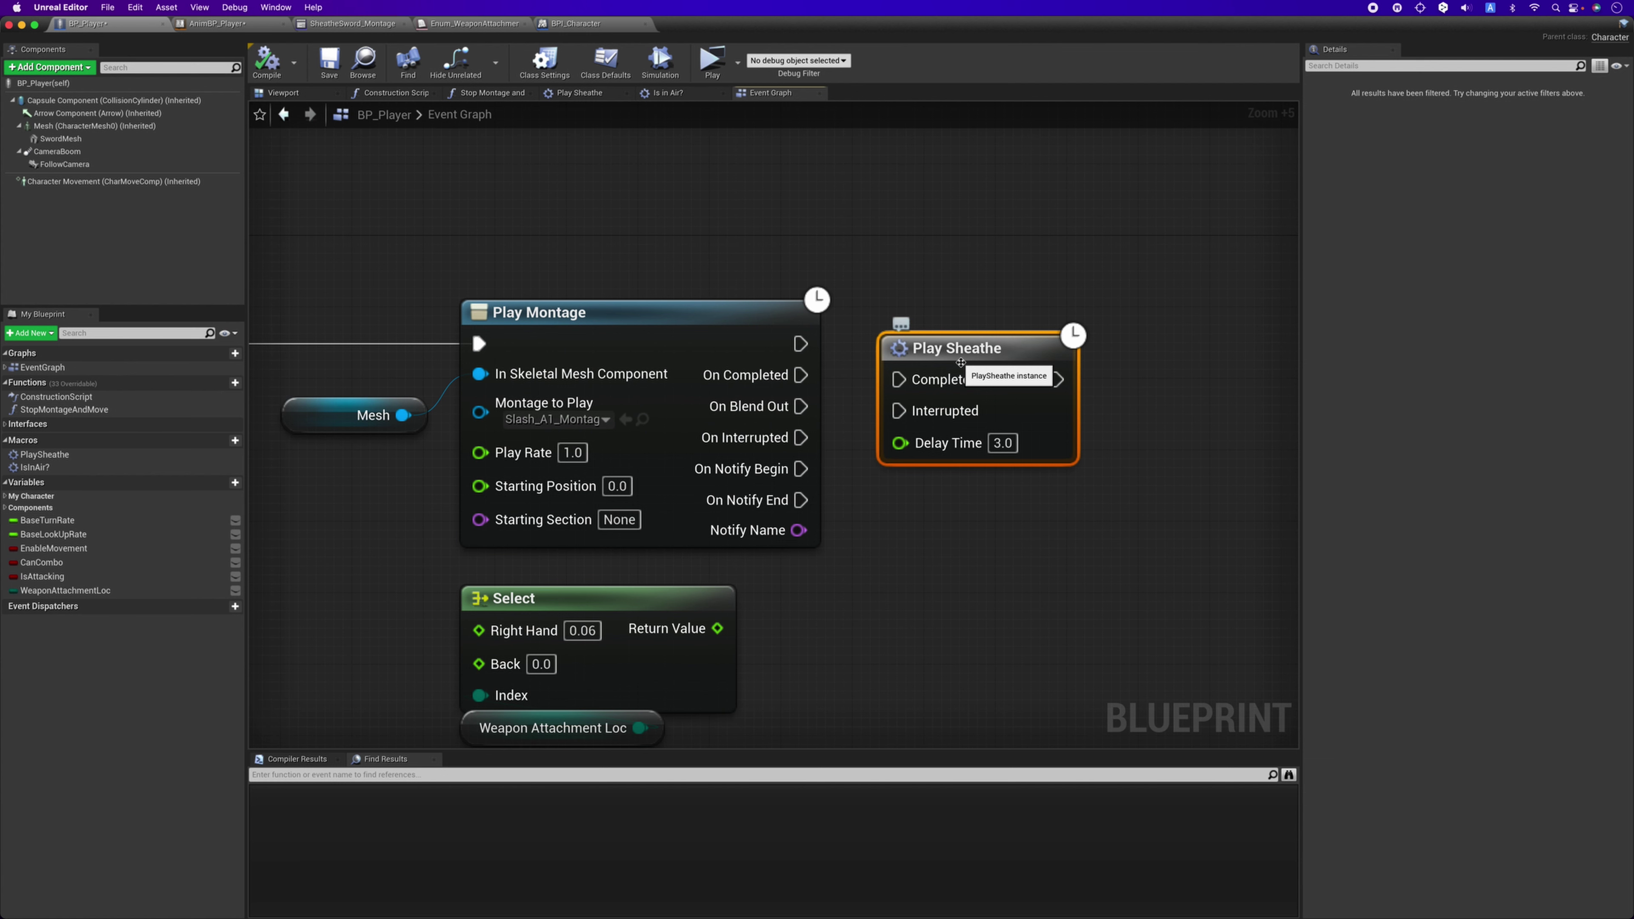
pyautogui.doubleClick(961, 363)
pyautogui.scroll(4, 708, 342)
pyautogui.scroll(4, 783, 372)
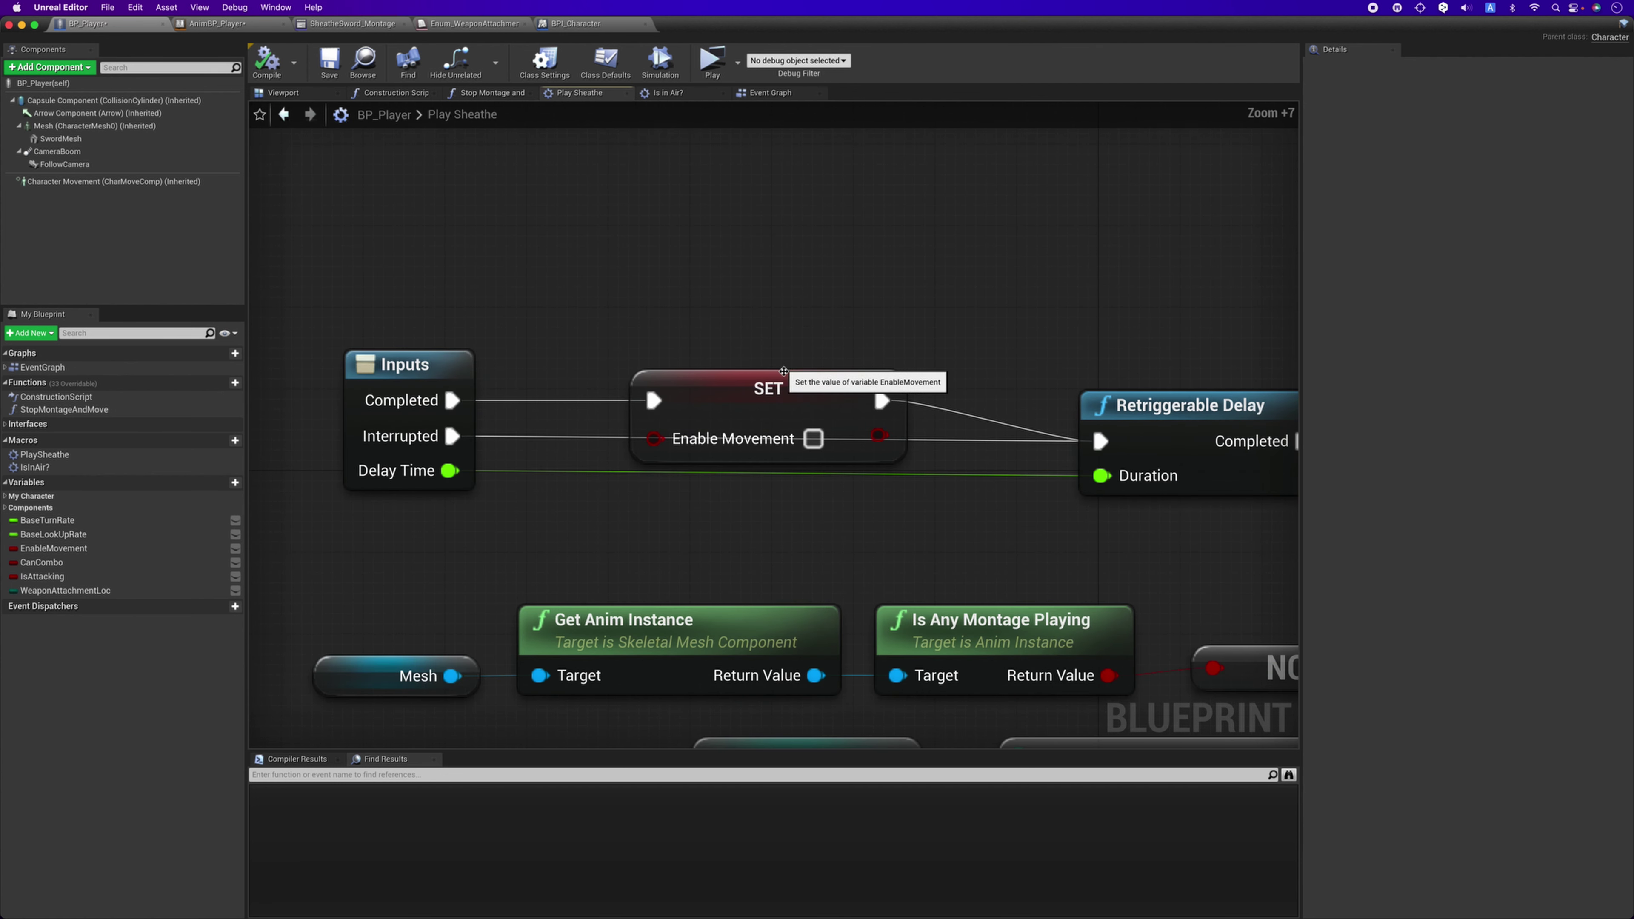
pyautogui.moveTo(783, 371); pyautogui.dragTo(756, 256, button='right')
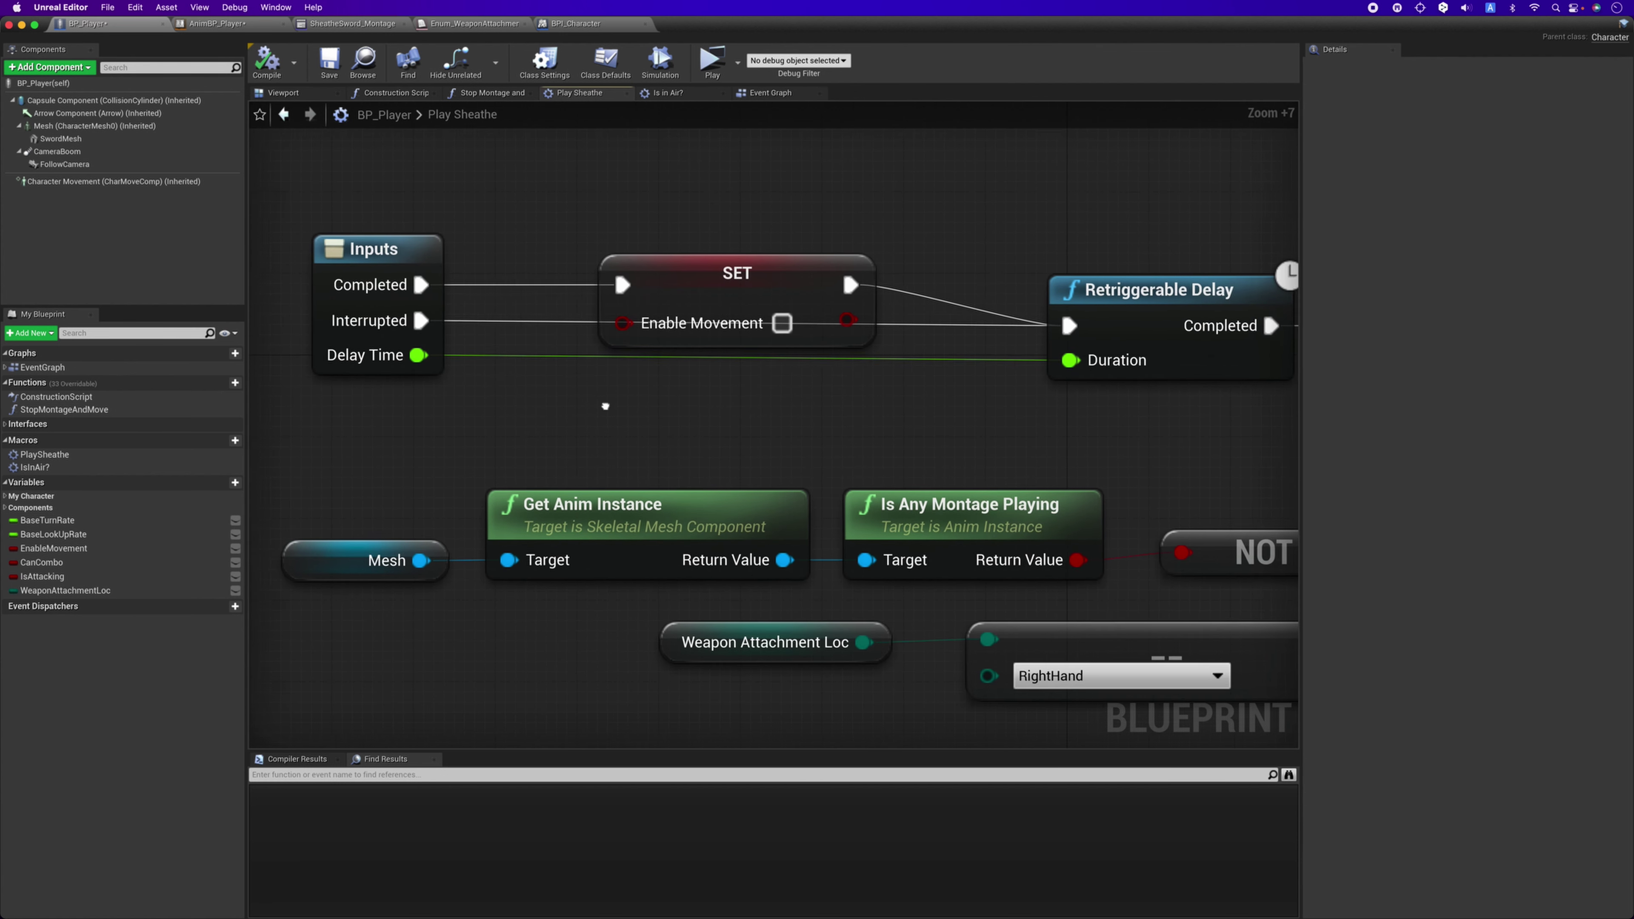
pyautogui.click(372, 251)
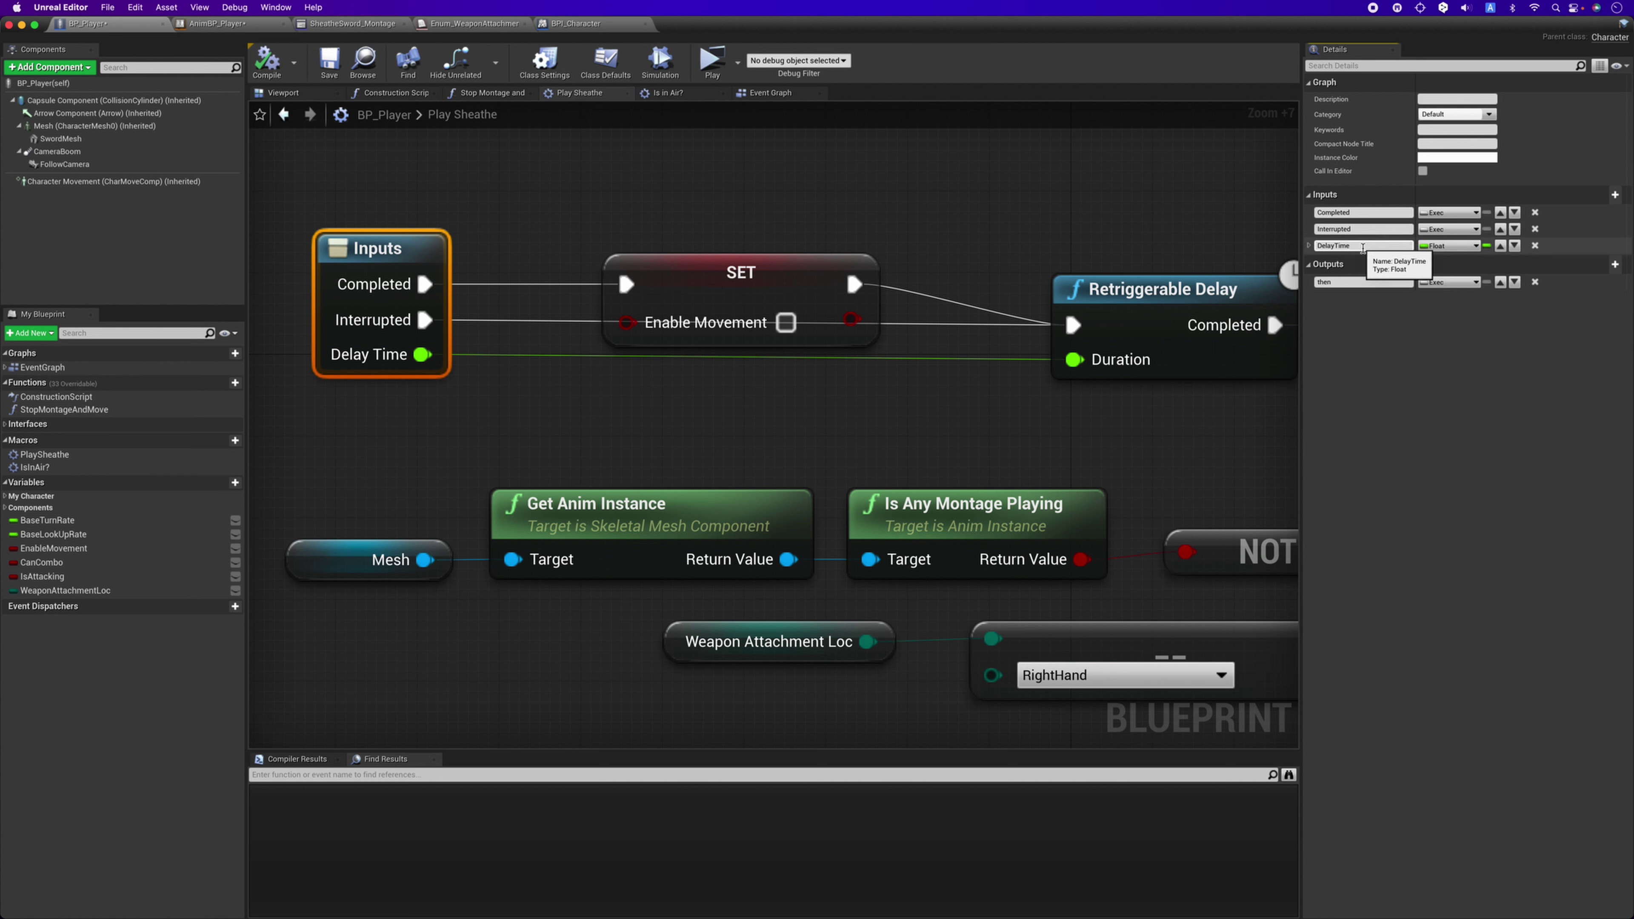
pyautogui.click(1363, 246)
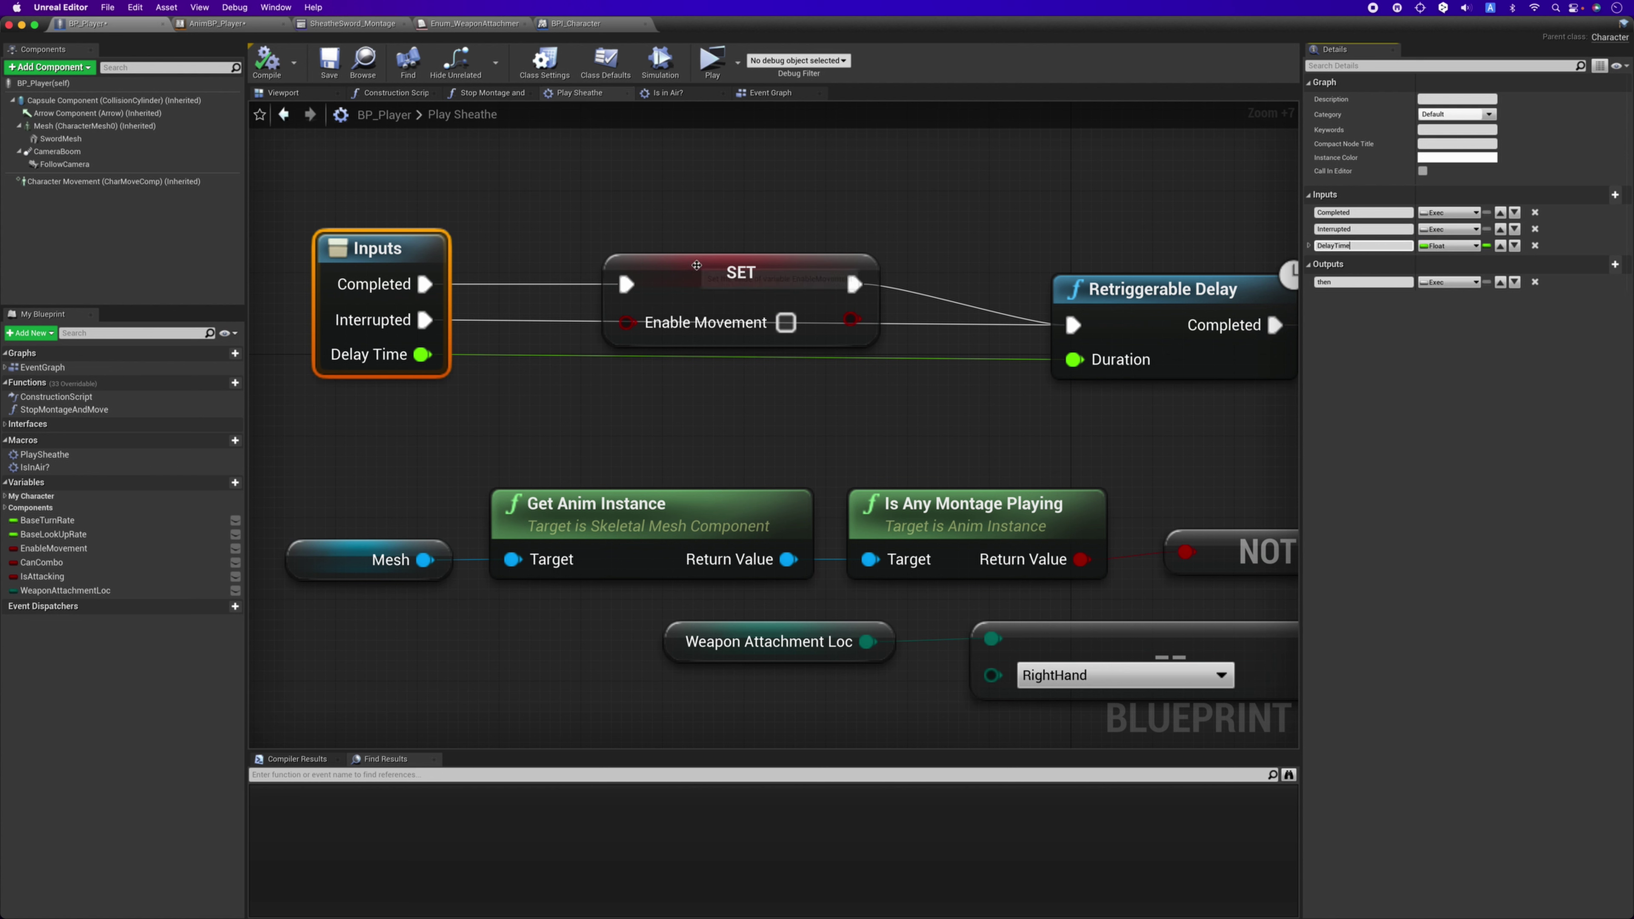
pyautogui.moveTo(706, 276); pyautogui.dragTo(672, 275)
pyautogui.scroll(-2, 688, 330)
pyautogui.click(933, 297)
# Wire Play Montage's On Completed to Play Sheathe's Completed pin and open the Play Sheathe macro.
pyautogui.click(771, 92)
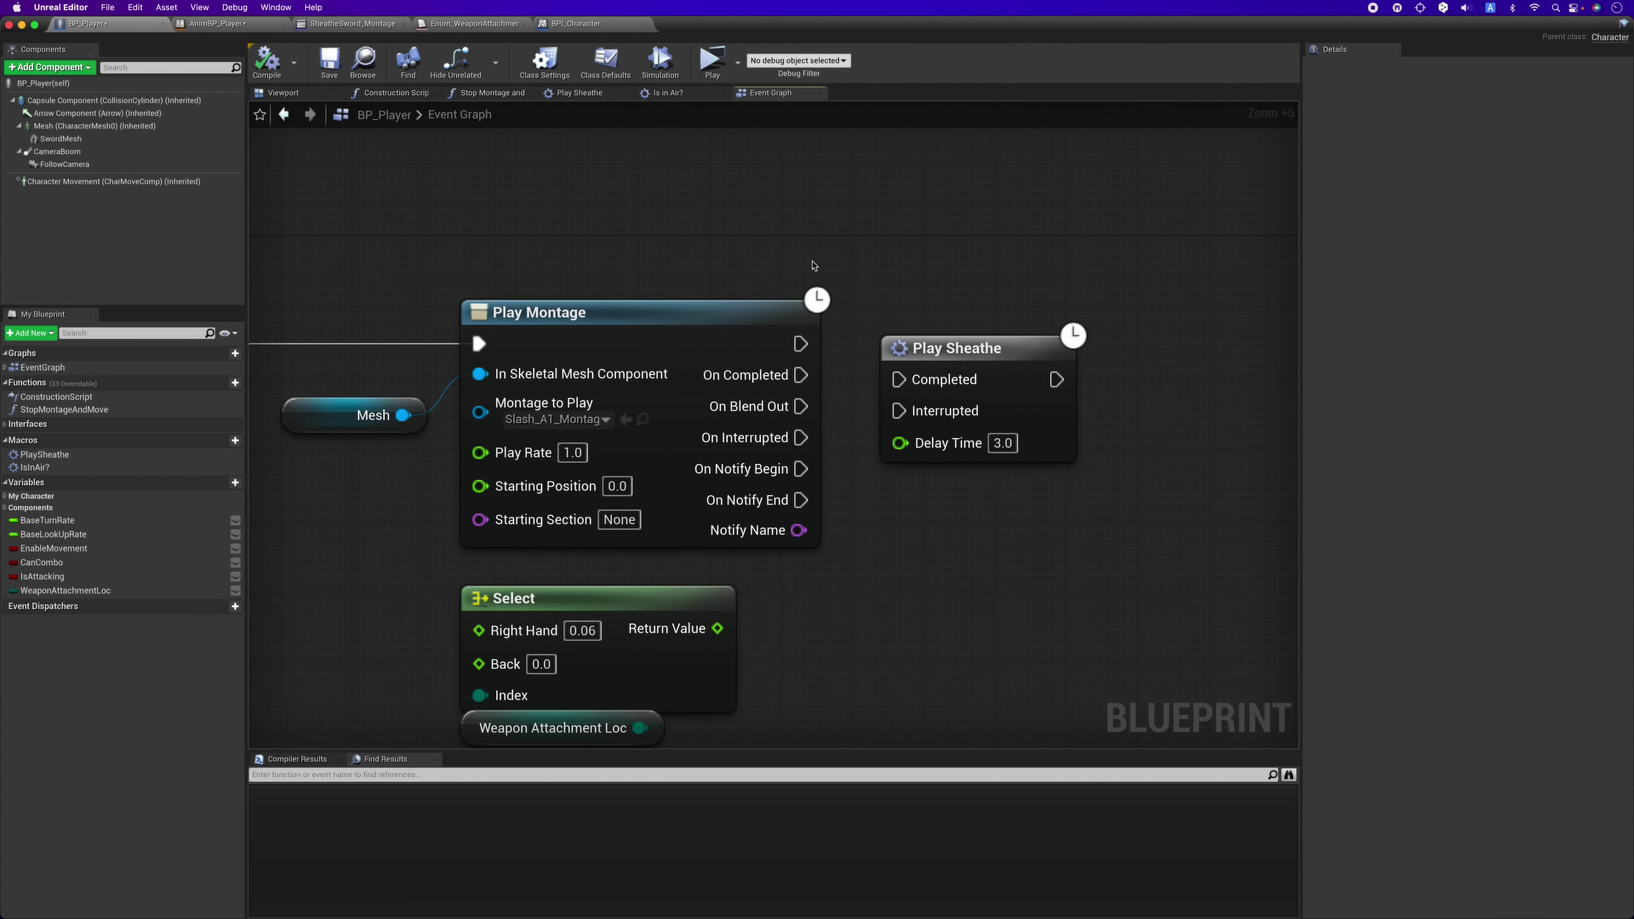
pyautogui.moveTo(801, 374); pyautogui.dragTo(899, 380)
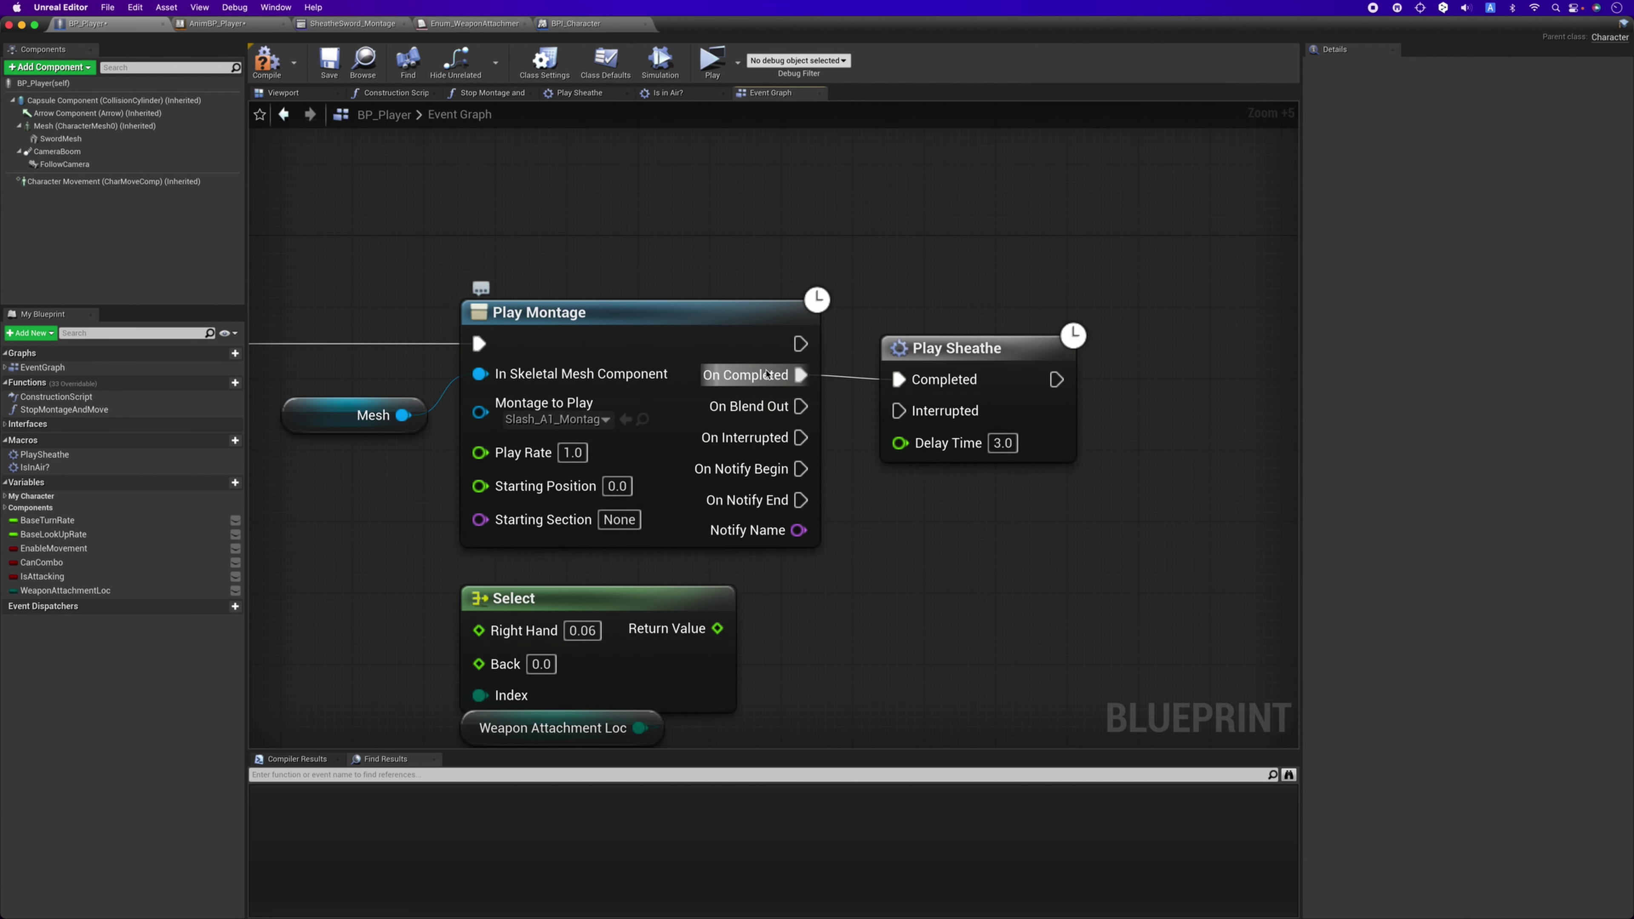
pyautogui.doubleClick(956, 348)
# Review the macro's Branch condition: Is Any Montage Playing, NOT and AND nodes.
pyautogui.moveTo(270, 353); pyautogui.dragTo(413, 353, button='right')
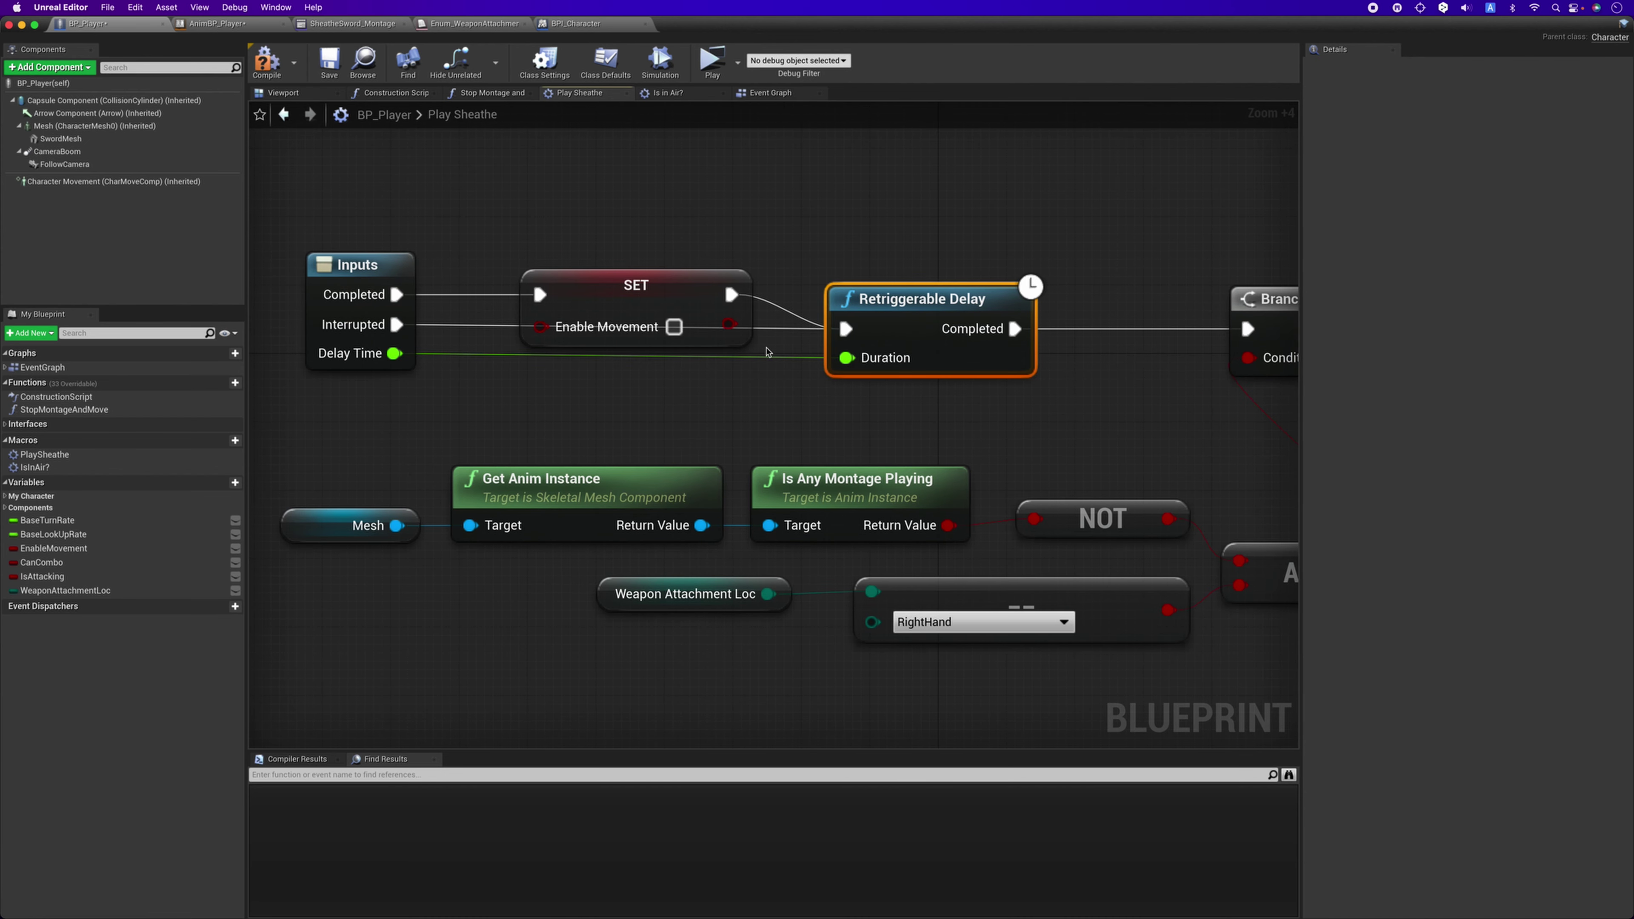
pyautogui.moveTo(1142, 346); pyautogui.dragTo(872, 354, button='right')
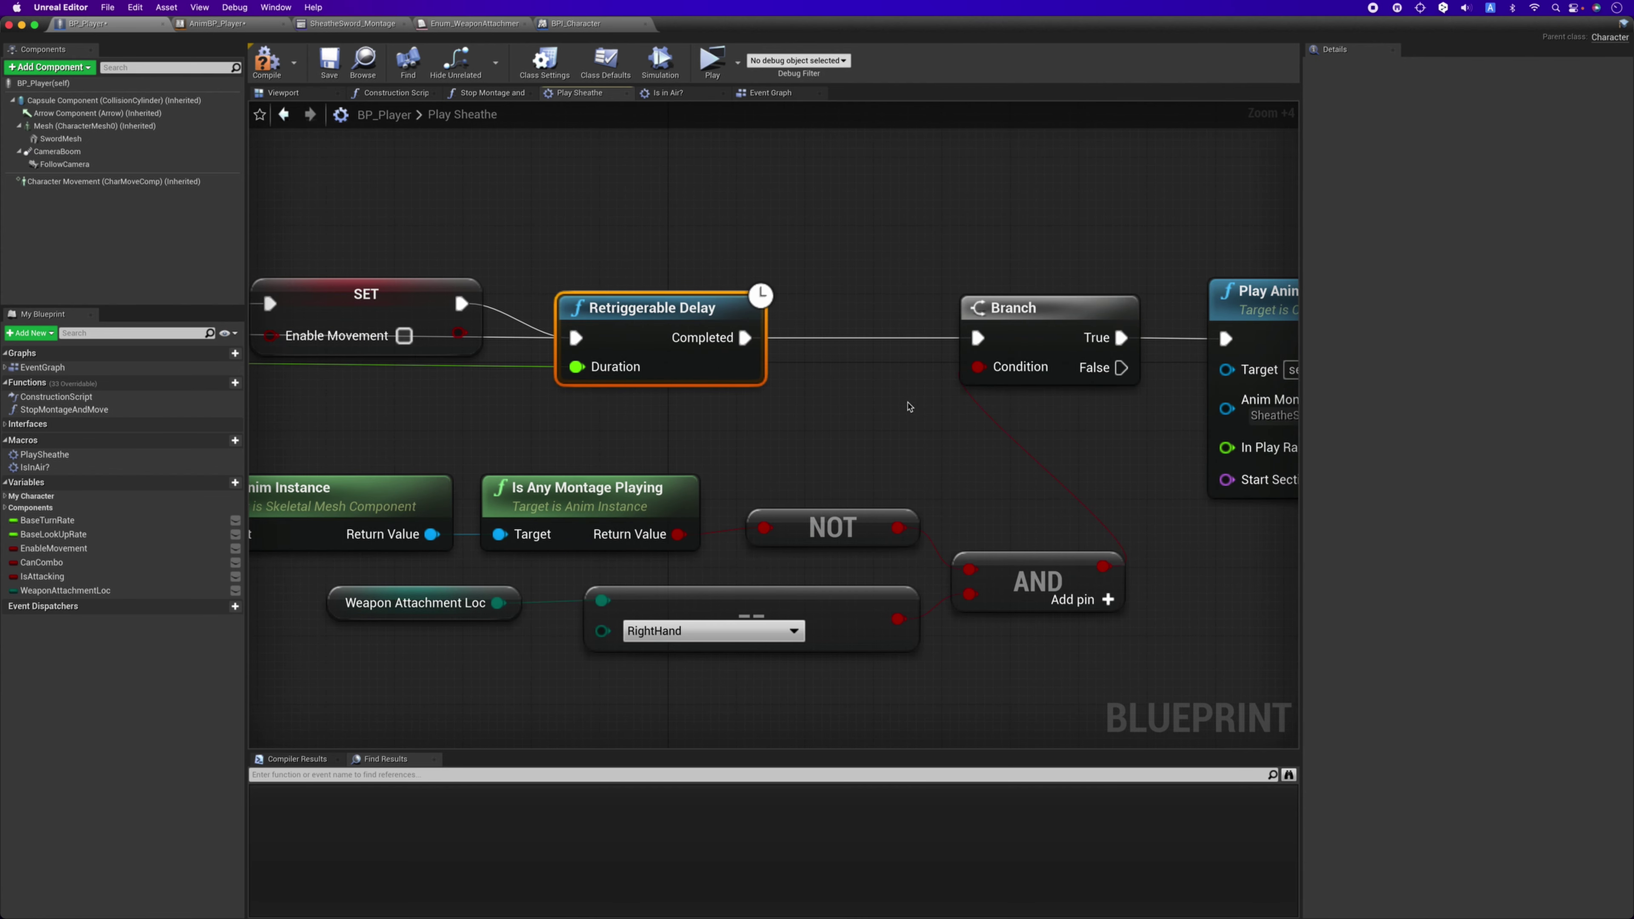
pyautogui.moveTo(909, 407); pyautogui.dragTo(914, 278, button='right')
pyautogui.moveTo(409, 549); pyautogui.dragTo(841, 382)
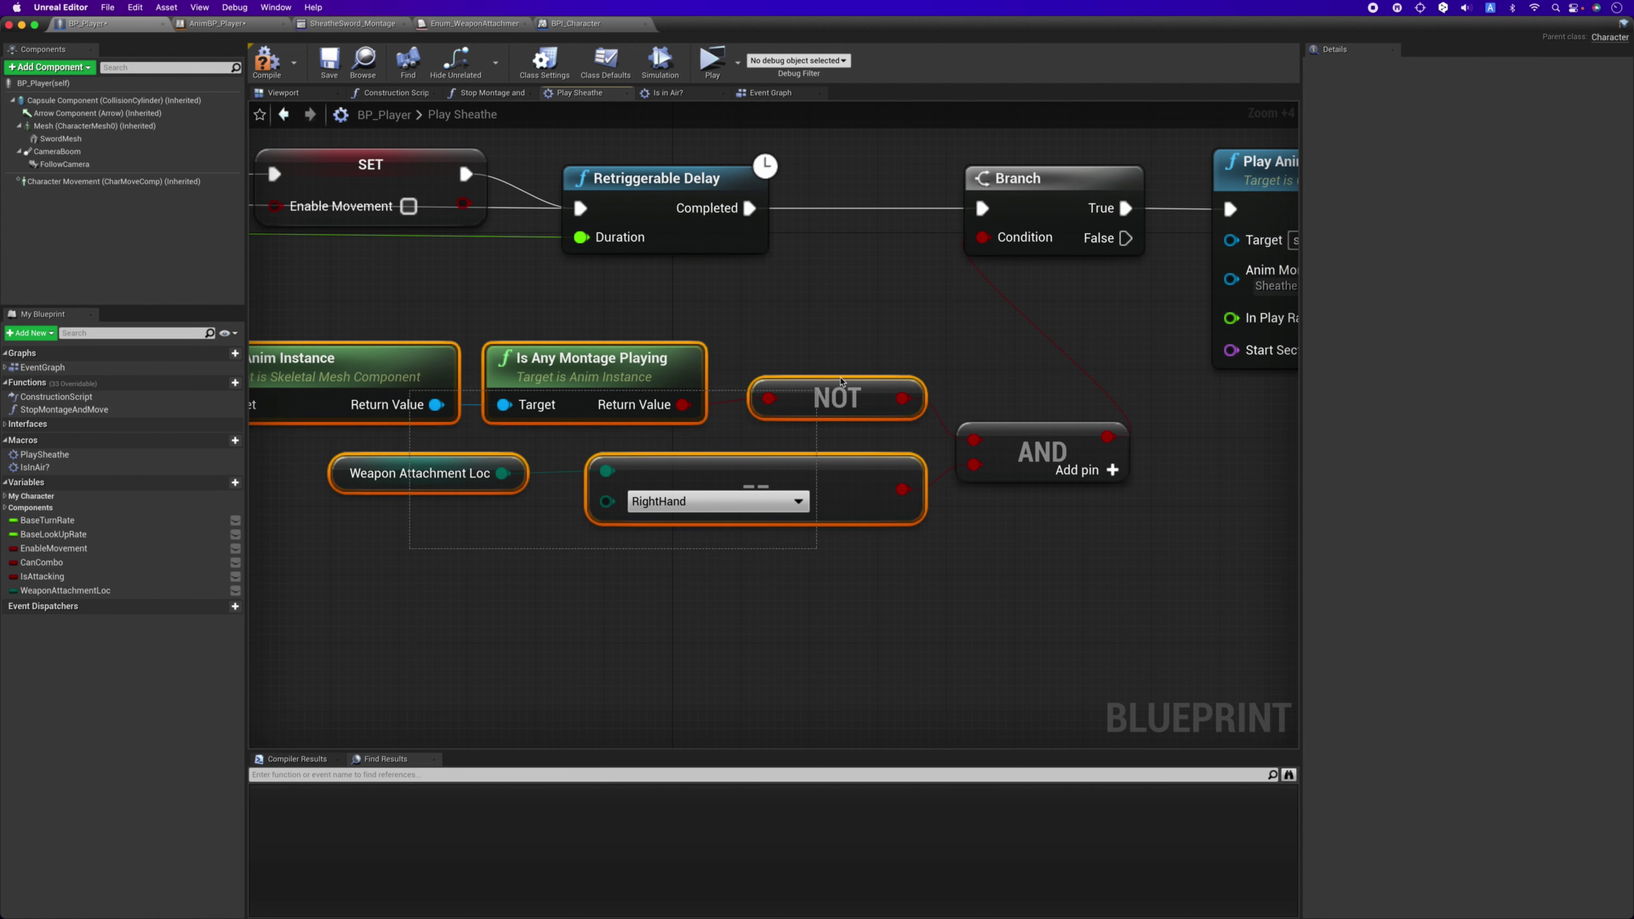
pyautogui.scroll(-1, 841, 382)
pyautogui.moveTo(841, 382); pyautogui.dragTo(1001, 398, button='right')
pyautogui.moveTo(278, 342)
pyautogui.mouseDown()
pyautogui.moveTo(872, 414)
pyautogui.moveTo(1003, 410)
pyautogui.mouseUp()
pyautogui.click(778, 386)
pyautogui.scroll(2, 778, 387)
pyautogui.click(932, 430)
pyautogui.click(1123, 491)
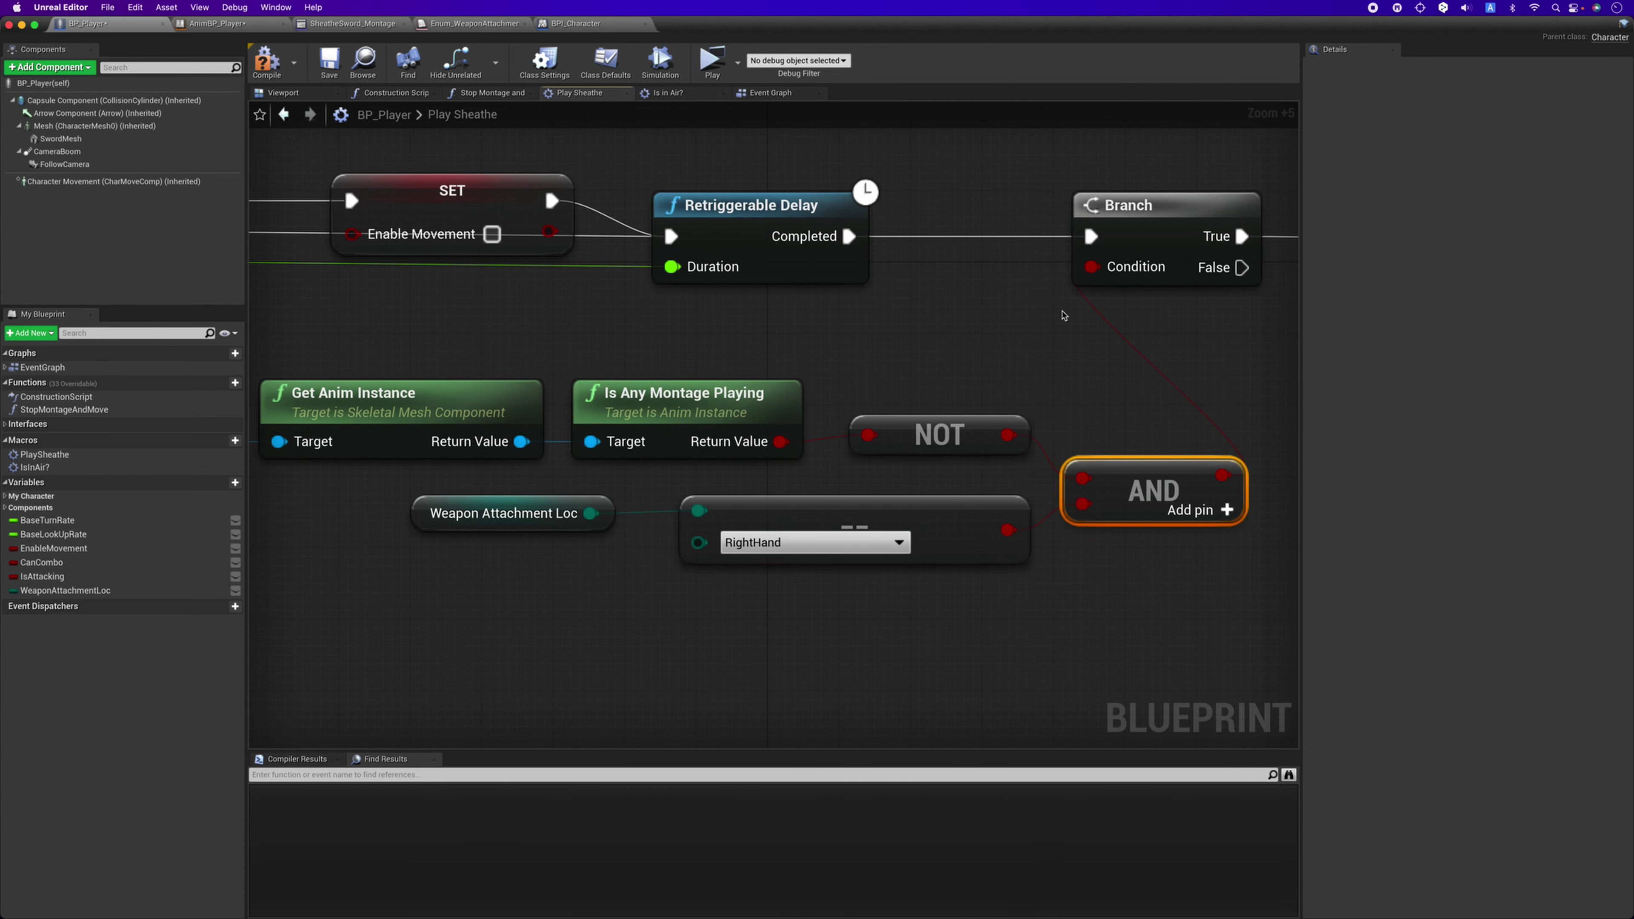
pyautogui.scroll(-3, 889, 241)
# Check that Play Anim Montage keeps SheatheSword_Montage as its montage.
pyautogui.moveTo(1287, 219); pyautogui.dragTo(799, 251, button='right')
pyautogui.scroll(5, 799, 252)
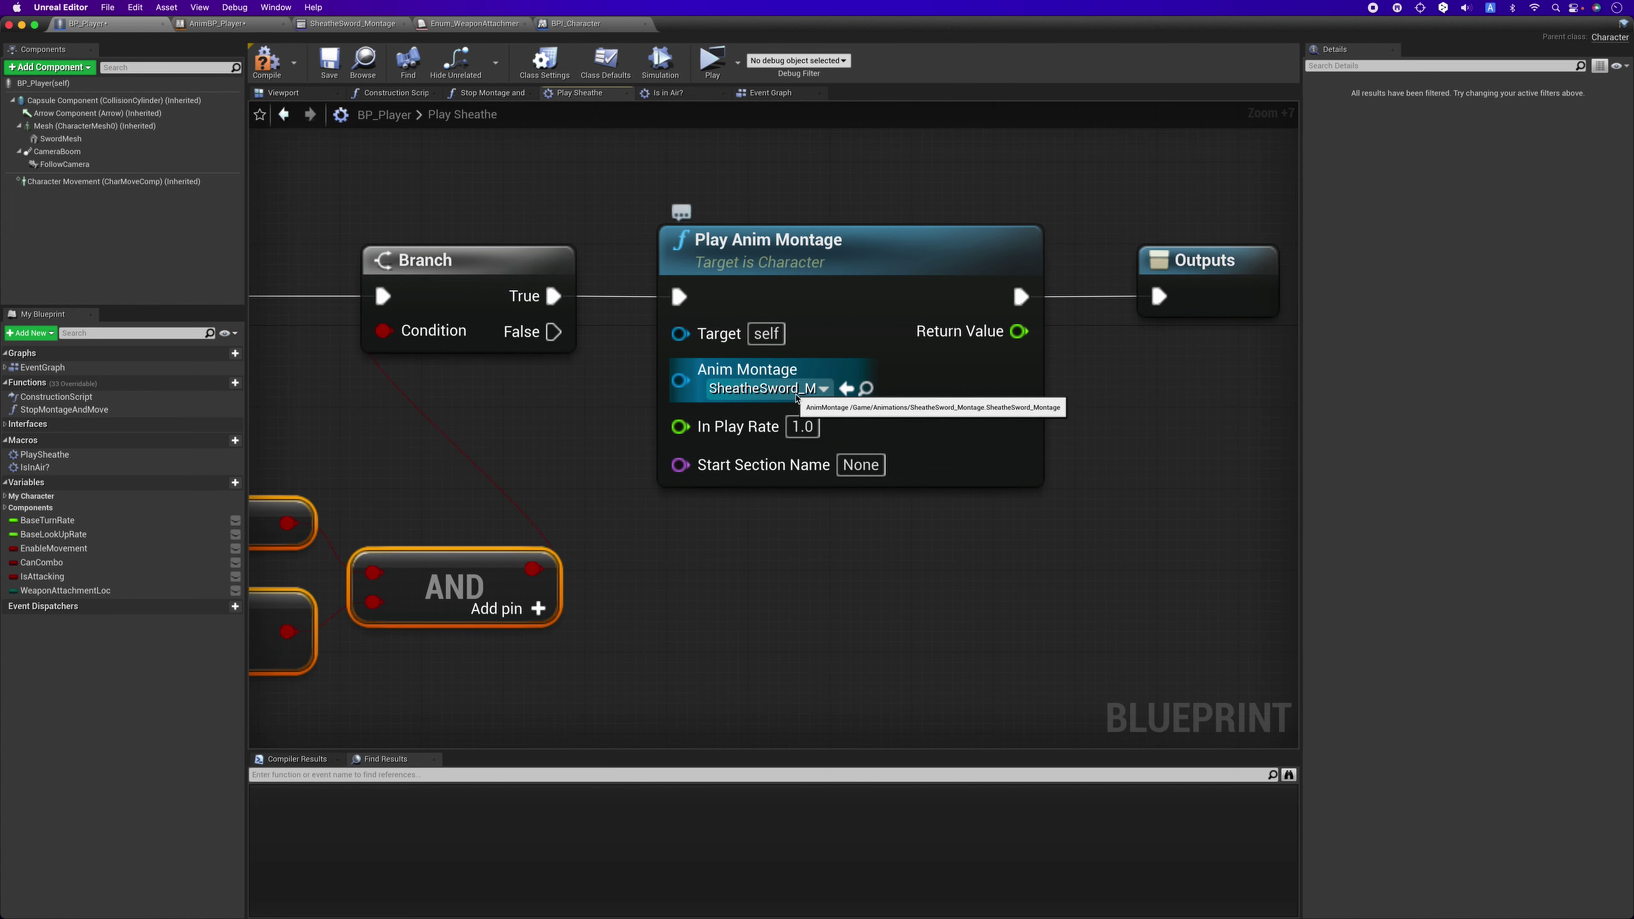
pyautogui.click(749, 389)
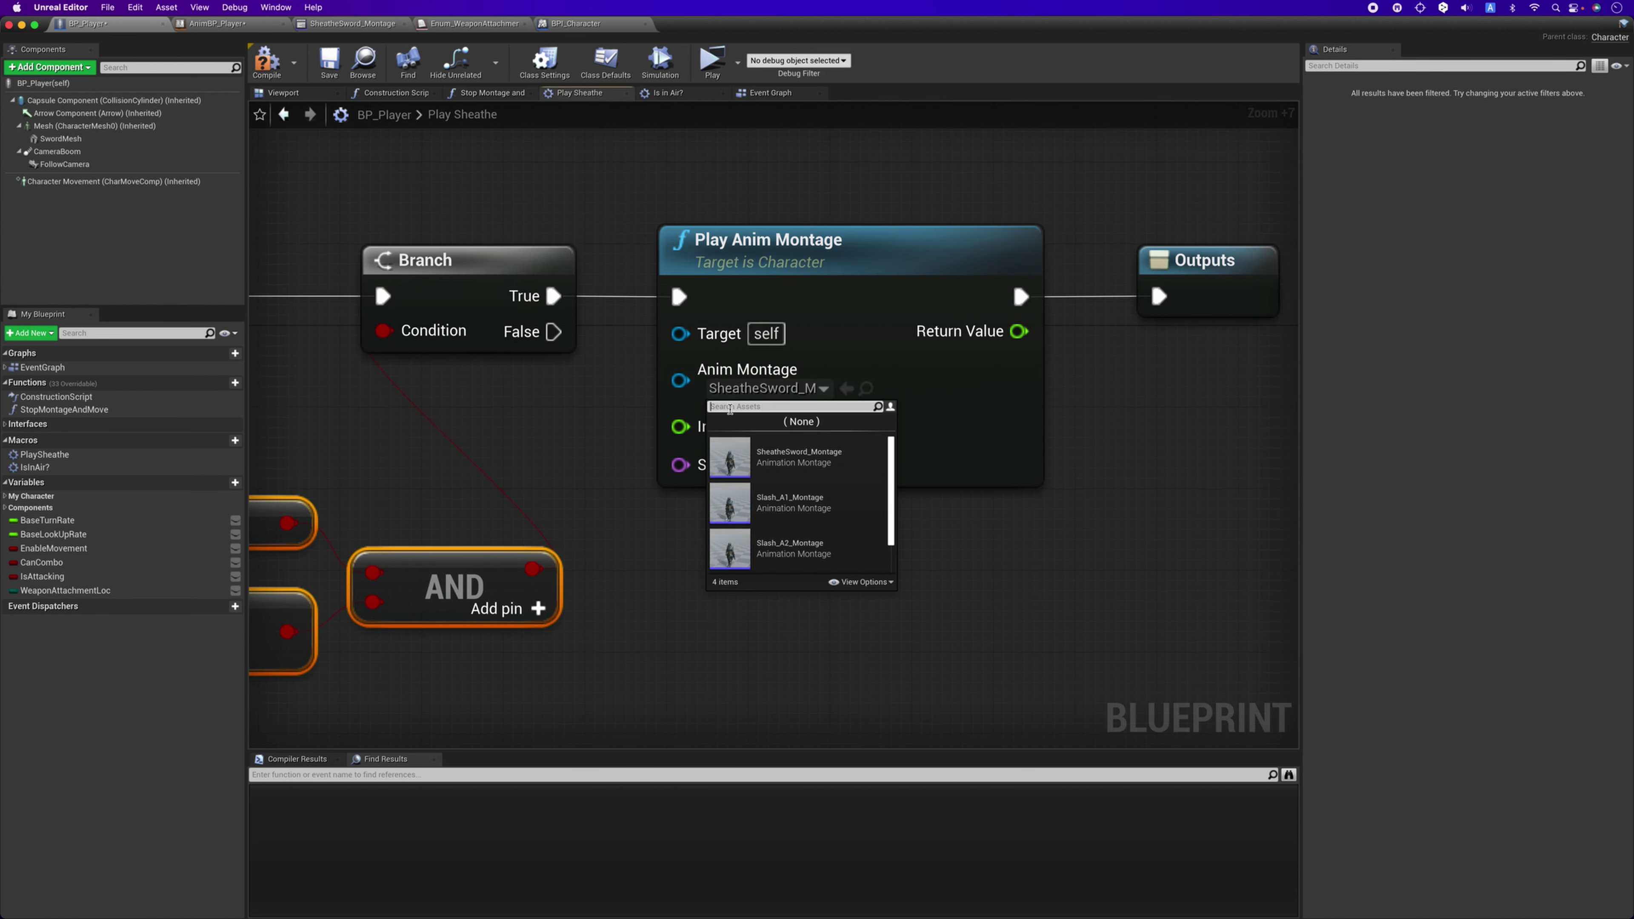
pyautogui.click(911, 372)
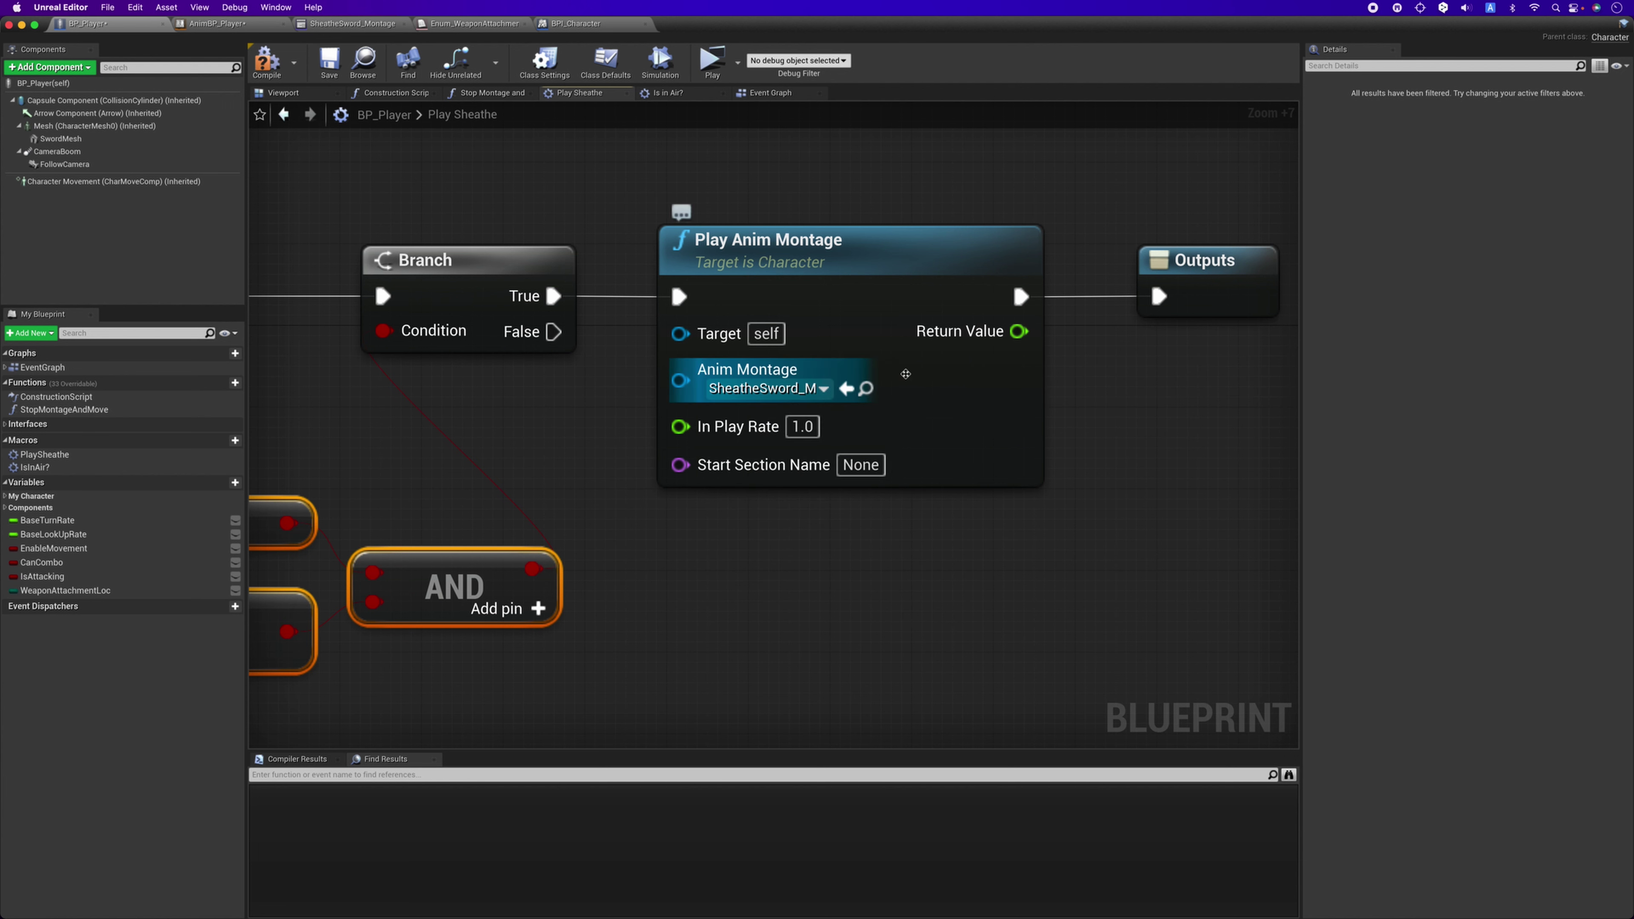
pyautogui.click(1163, 368)
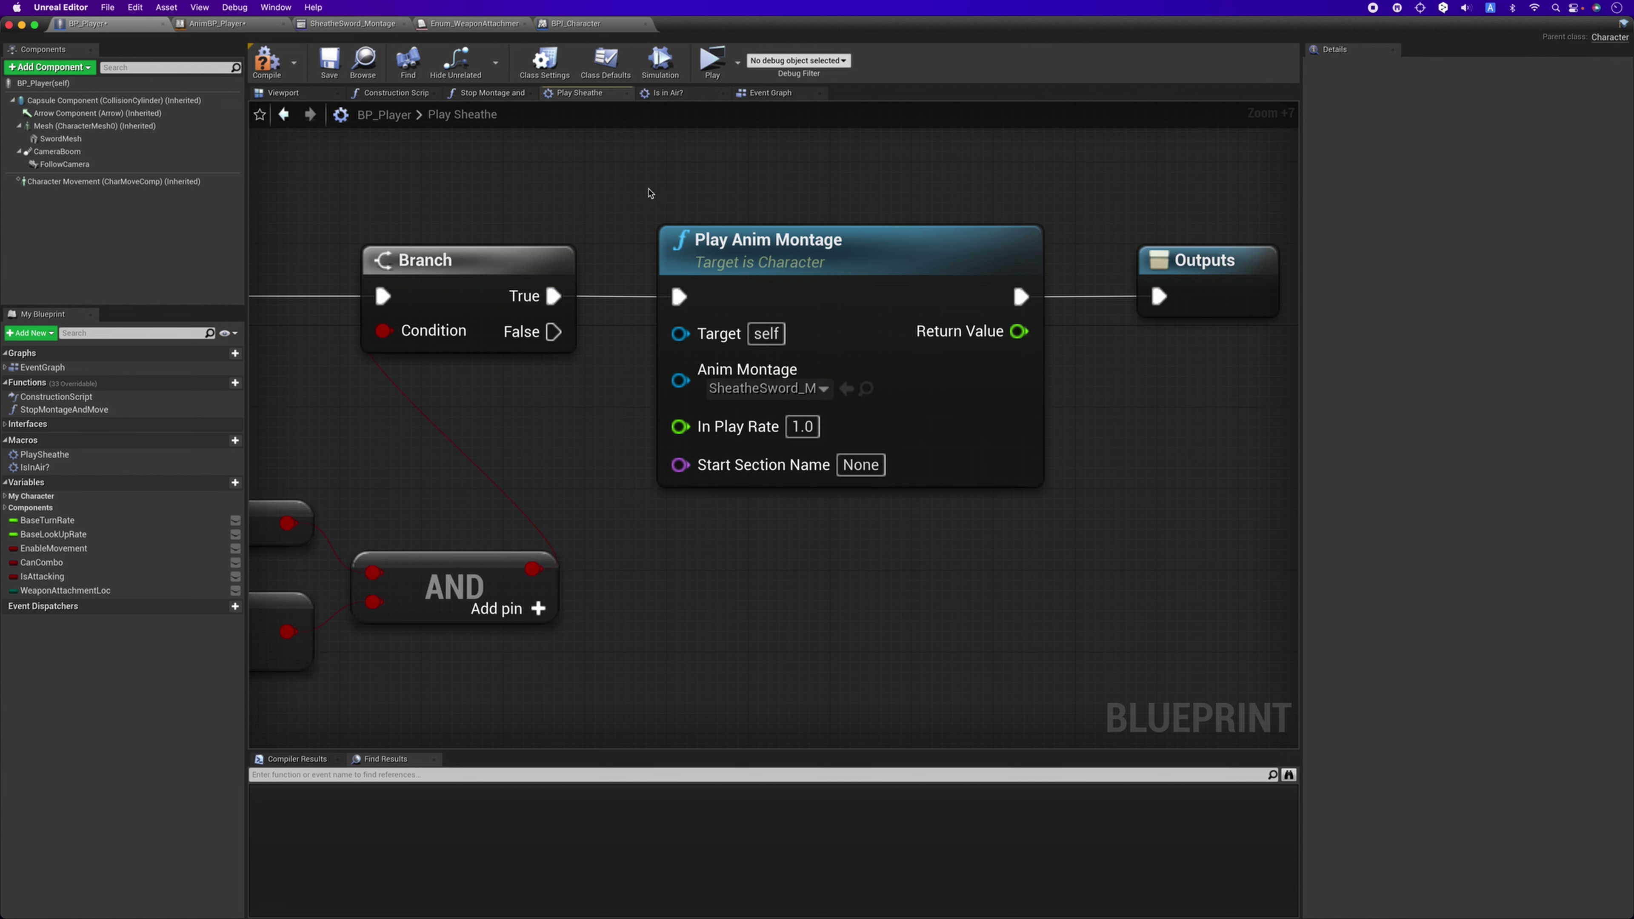
# Back in the Event Graph, wire On Interrupted to Play Sheathe's Interrupted pin.
pyautogui.click(767, 92)
pyautogui.click(884, 355)
pyautogui.moveTo(801, 438); pyautogui.dragTo(898, 410)
pyautogui.click(372, 195)
pyautogui.scroll(-3, 372, 195)
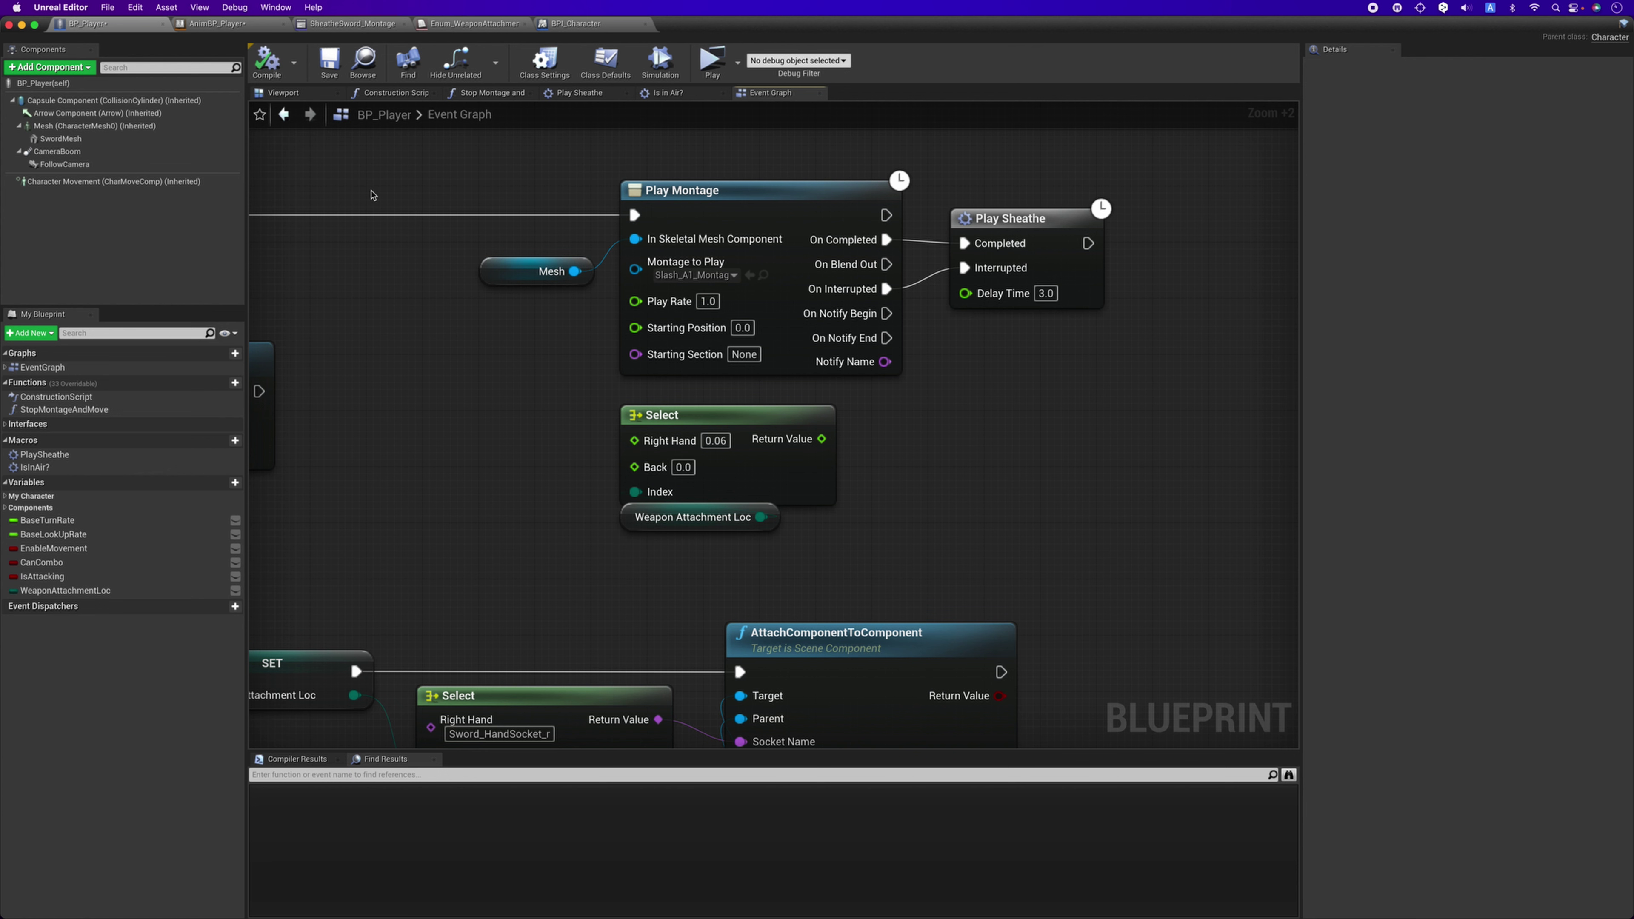
# Survey AnimBP_Player's AnimGraph, including the layered blend and cached pose nodes.
pyautogui.click(217, 24)
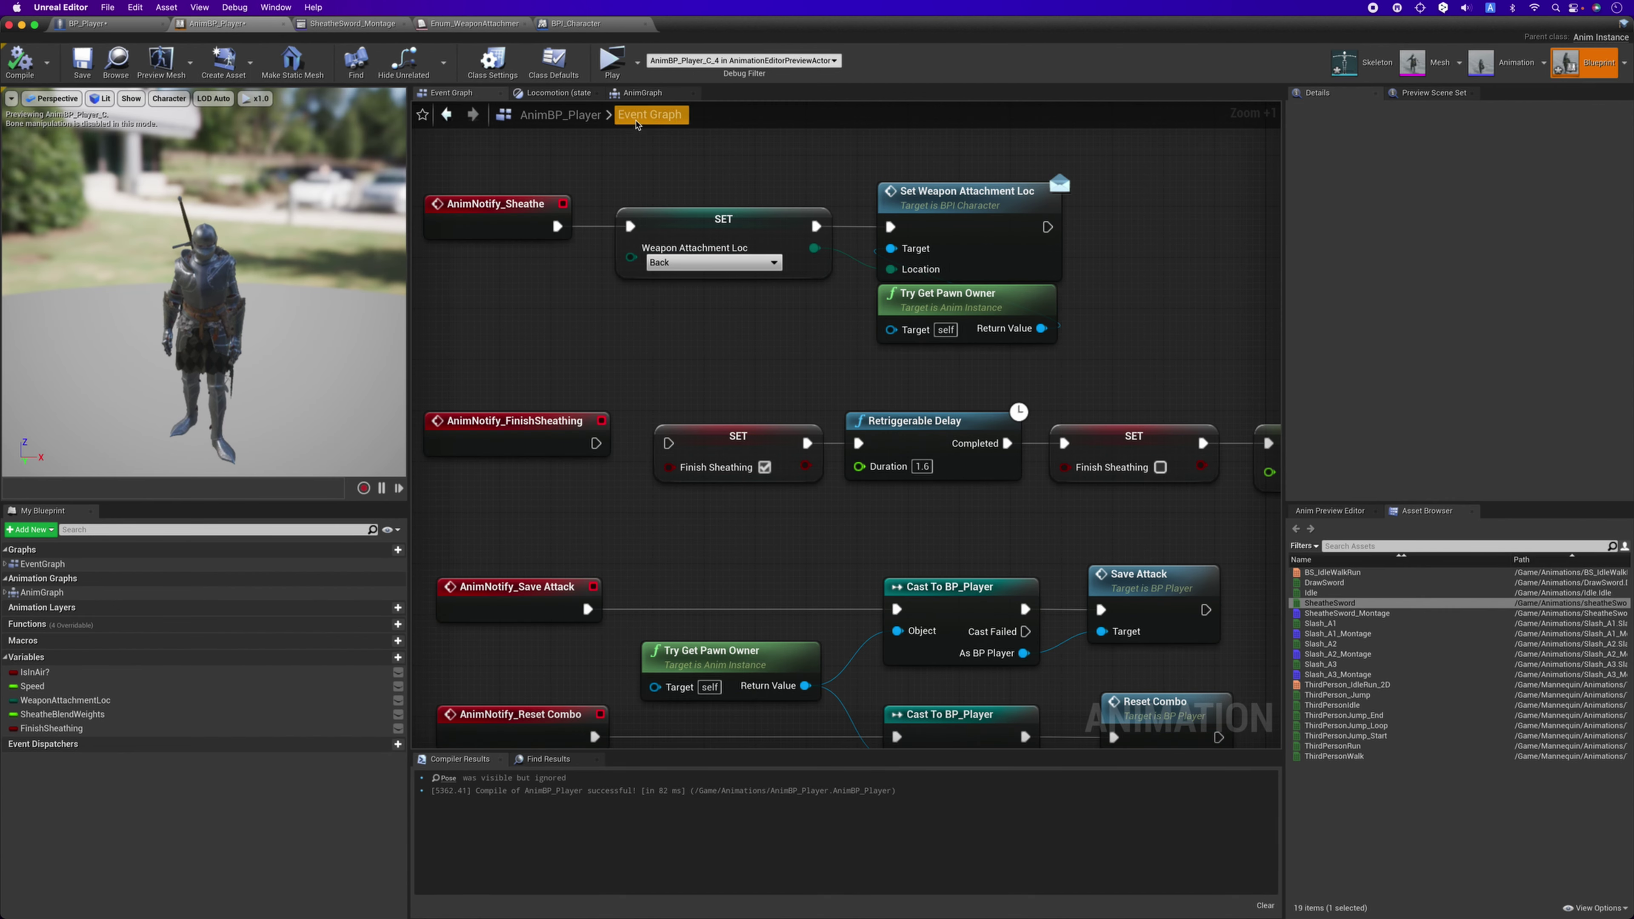
pyautogui.click(642, 92)
pyautogui.scroll(3, 713, 309)
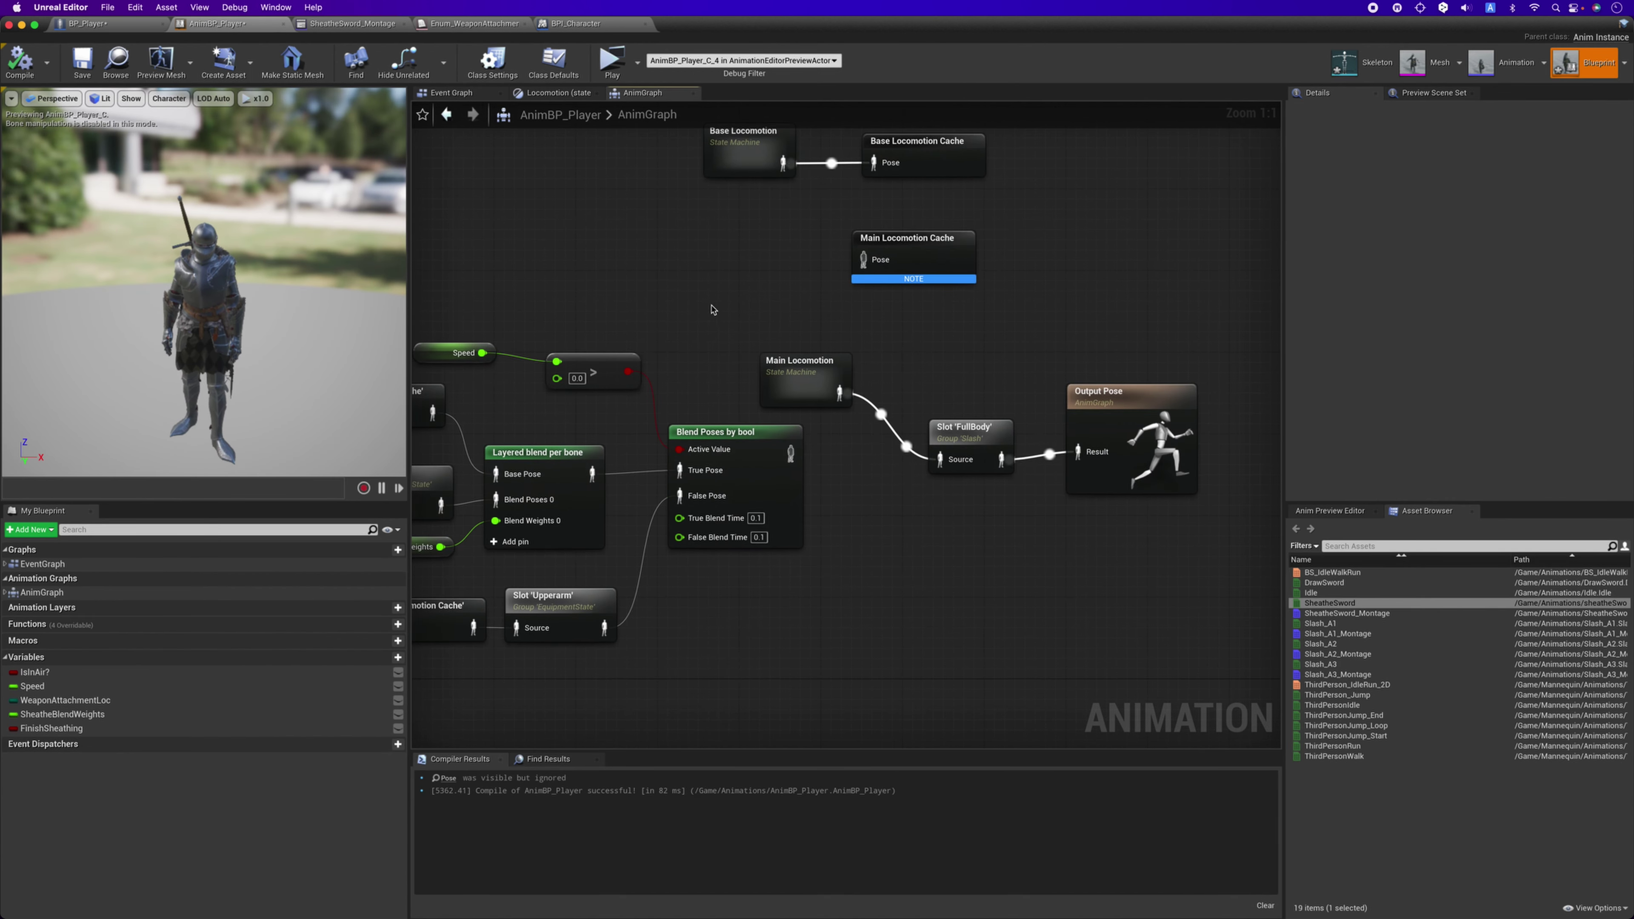
pyautogui.moveTo(828, 353); pyautogui.dragTo(1154, 293, button='right')
pyautogui.scroll(2, 616, 407)
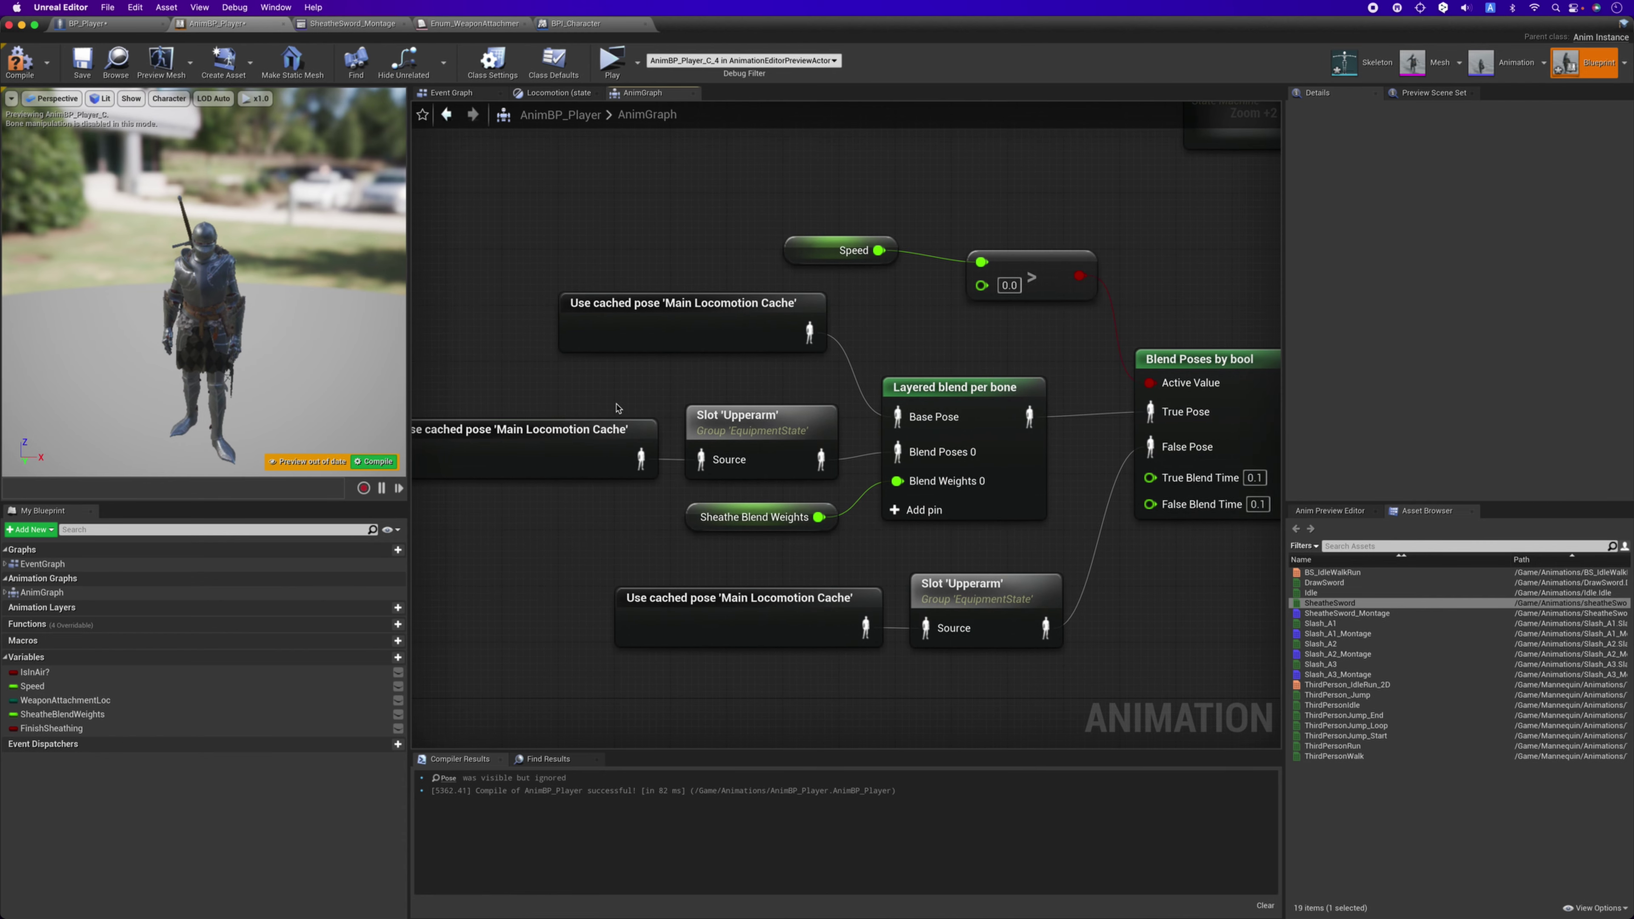
pyautogui.scroll(-1, 616, 407)
pyautogui.scroll(-1, 547, 356)
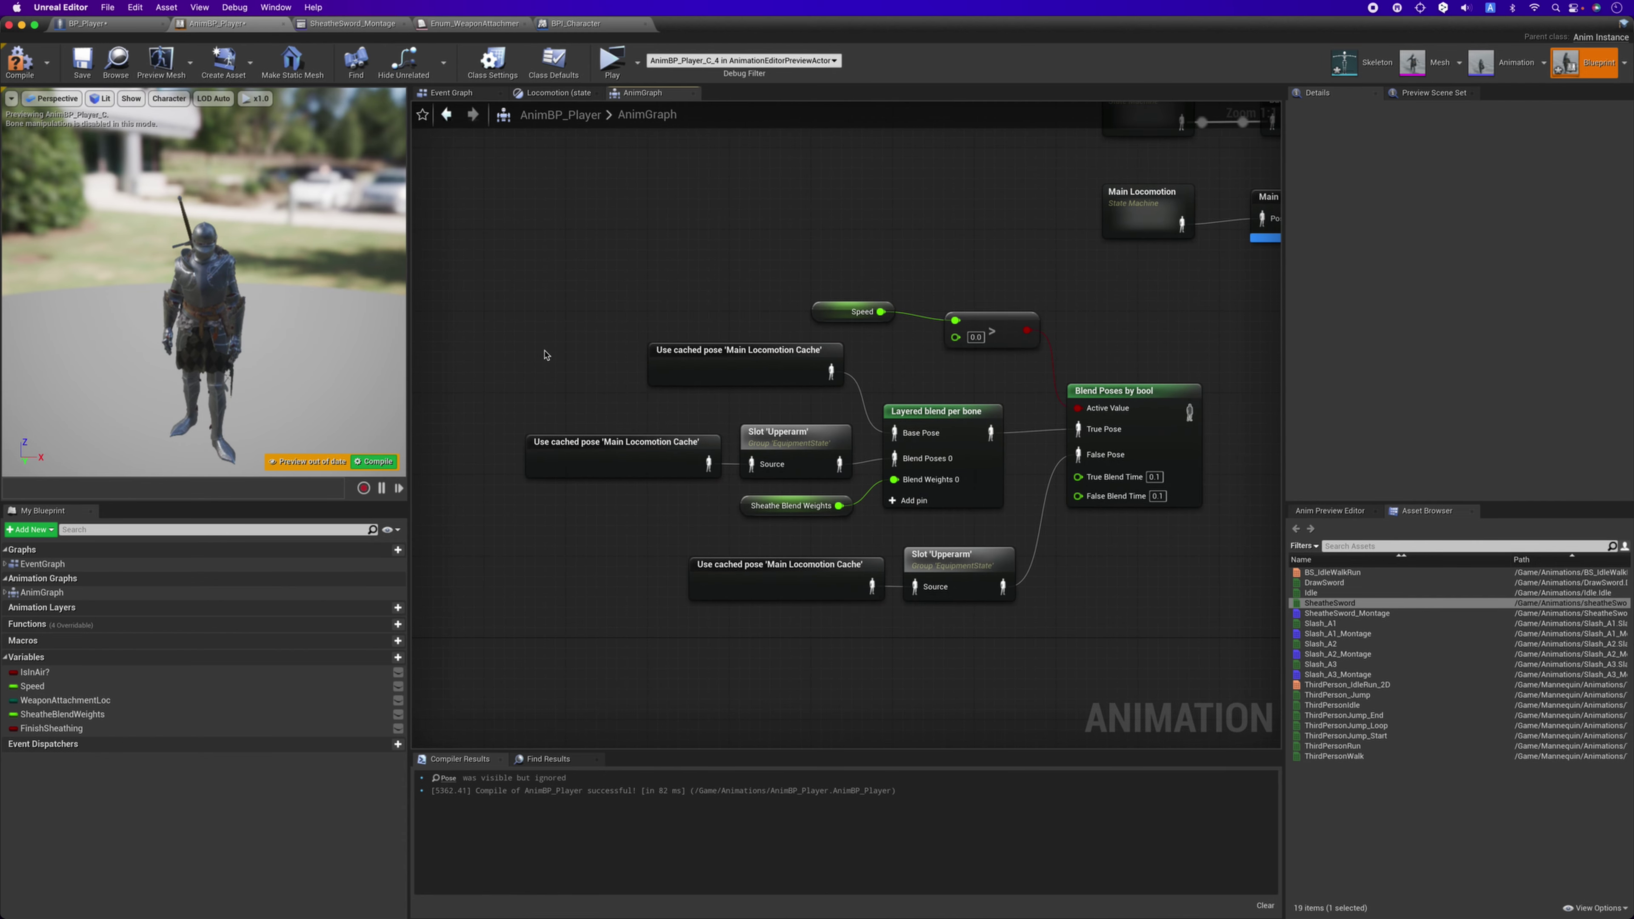
pyautogui.moveTo(547, 356); pyautogui.dragTo(916, 515)
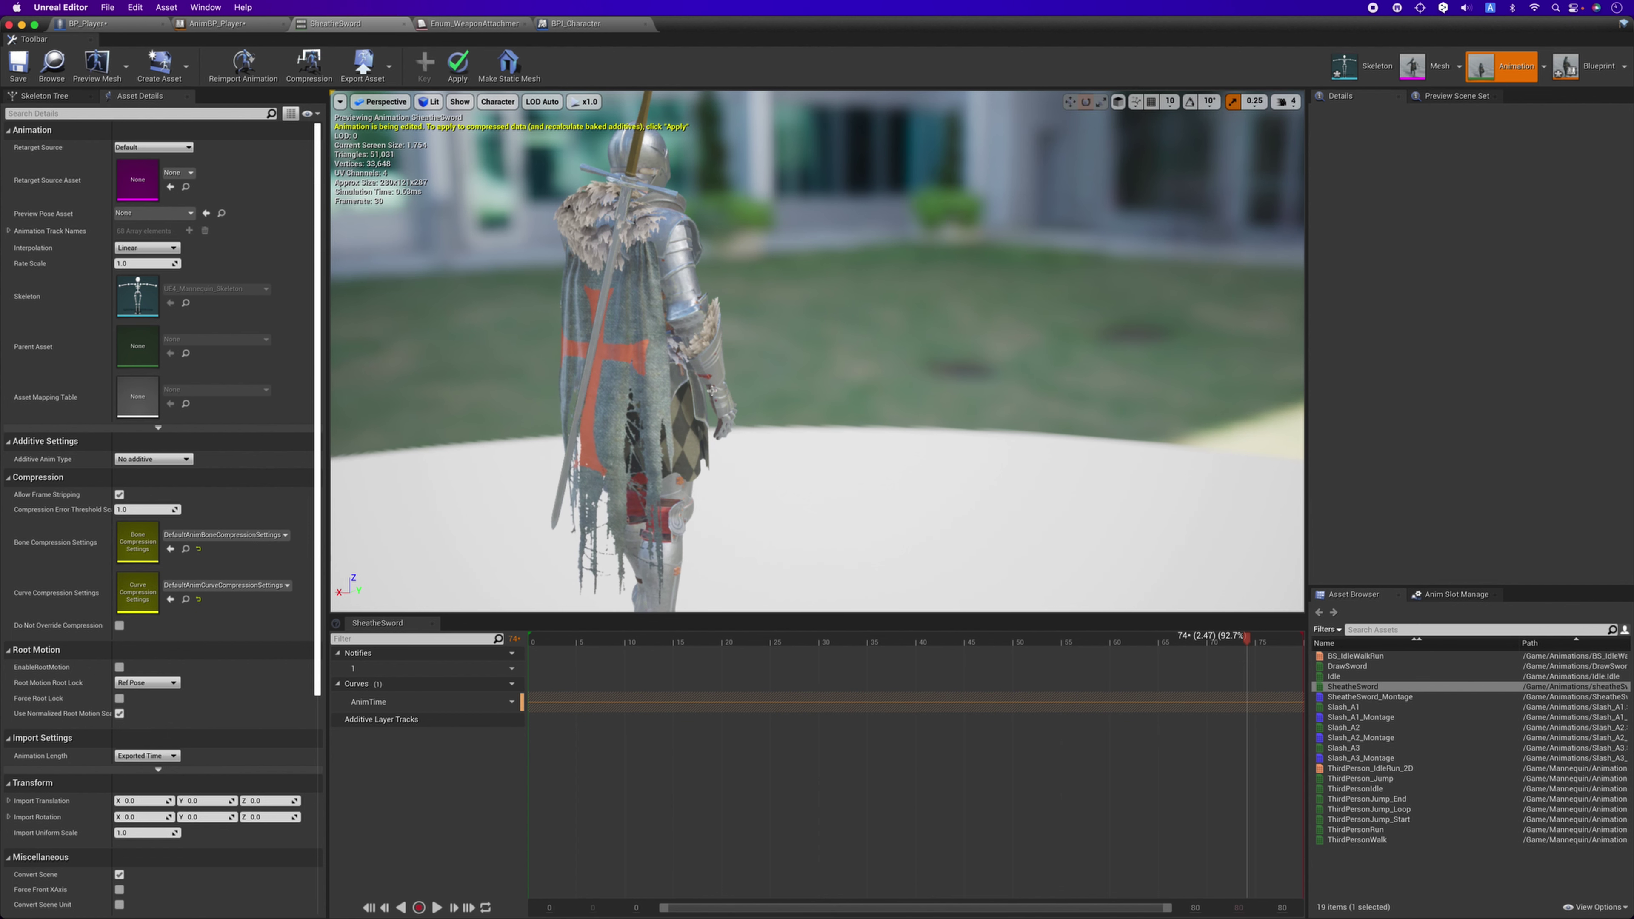
# Nudge the Speed node slightly up and open the SheatheSword animation.
pyautogui.click(216, 23)
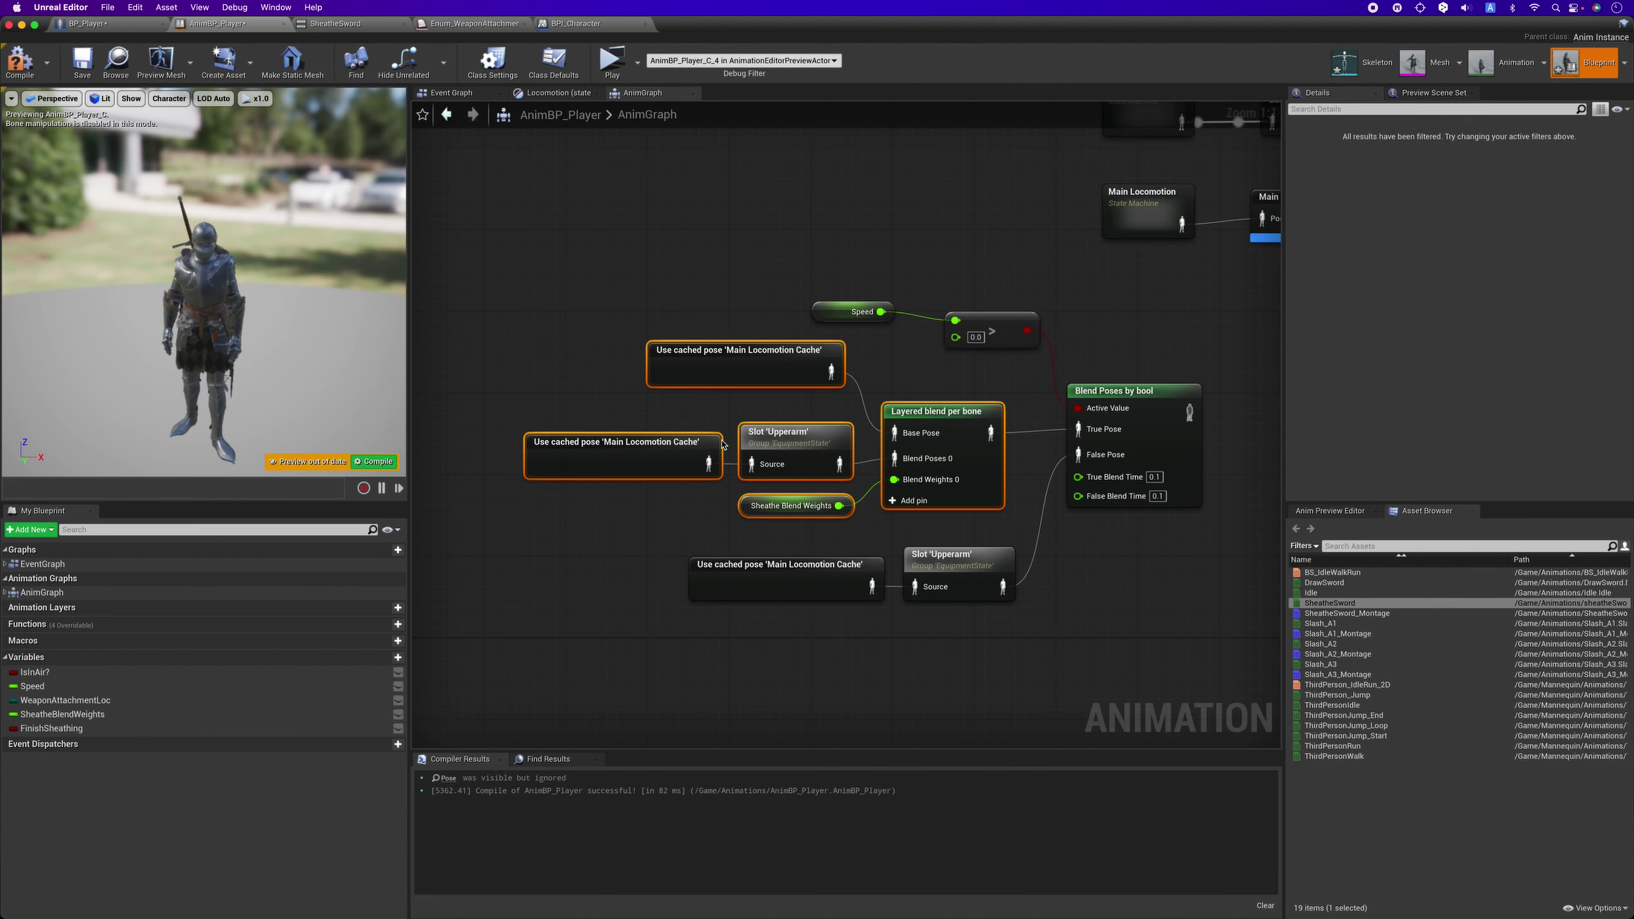
pyautogui.click(675, 506)
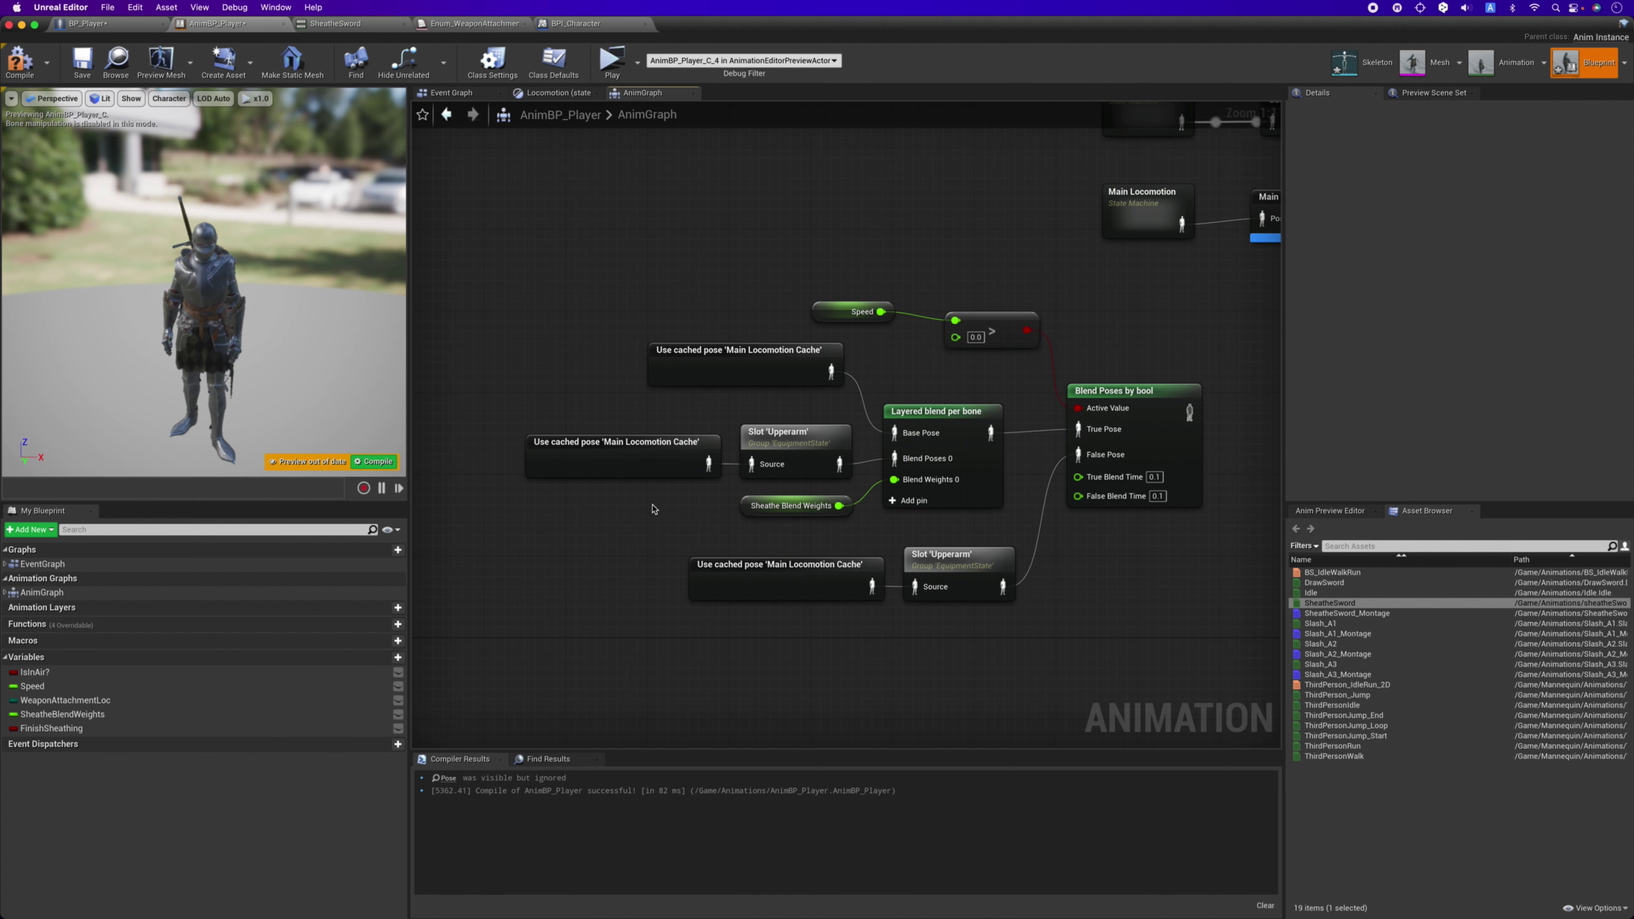
pyautogui.moveTo(653, 508); pyautogui.dragTo(914, 361)
pyautogui.click(854, 304)
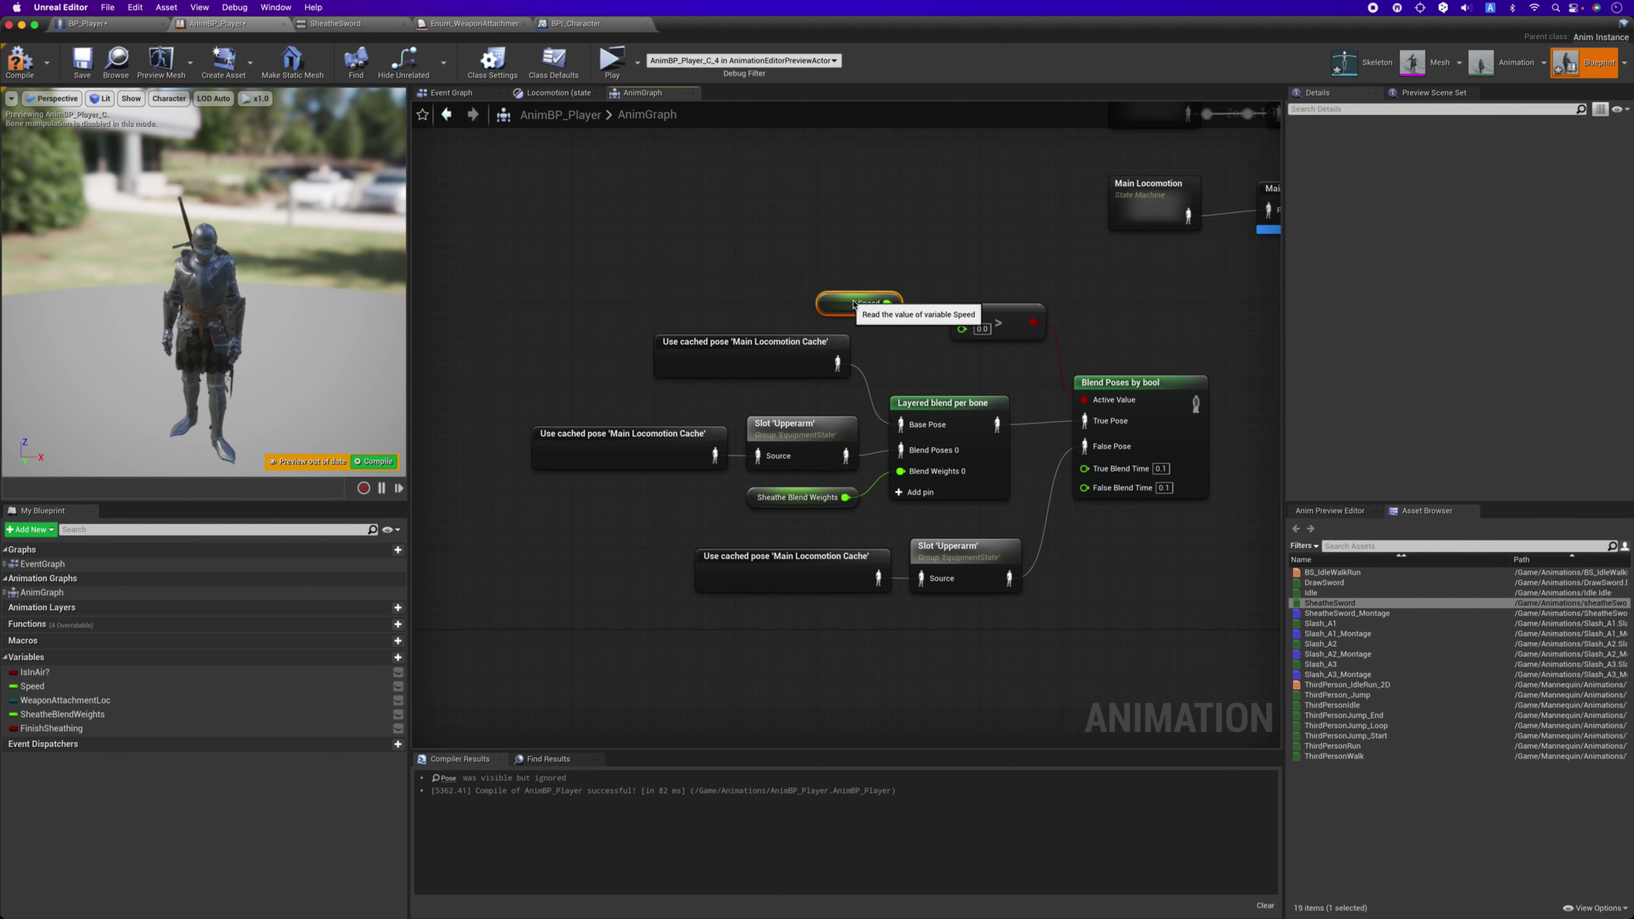
pyautogui.moveTo(854, 304); pyautogui.dragTo(874, 294)
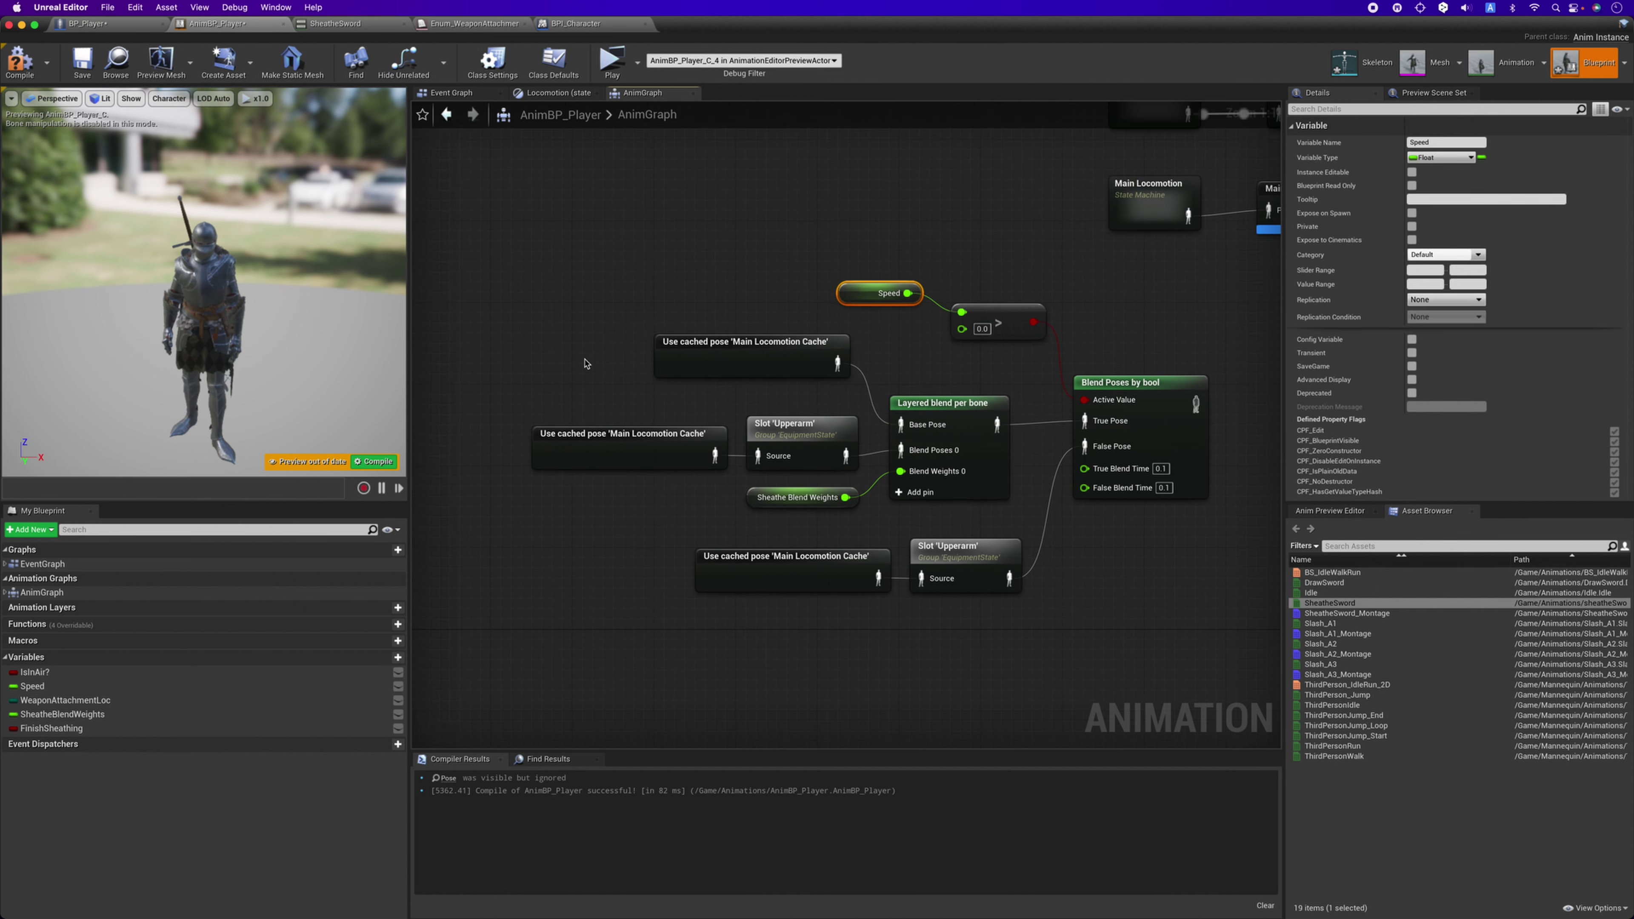
pyautogui.moveTo(584, 363); pyautogui.dragTo(924, 519)
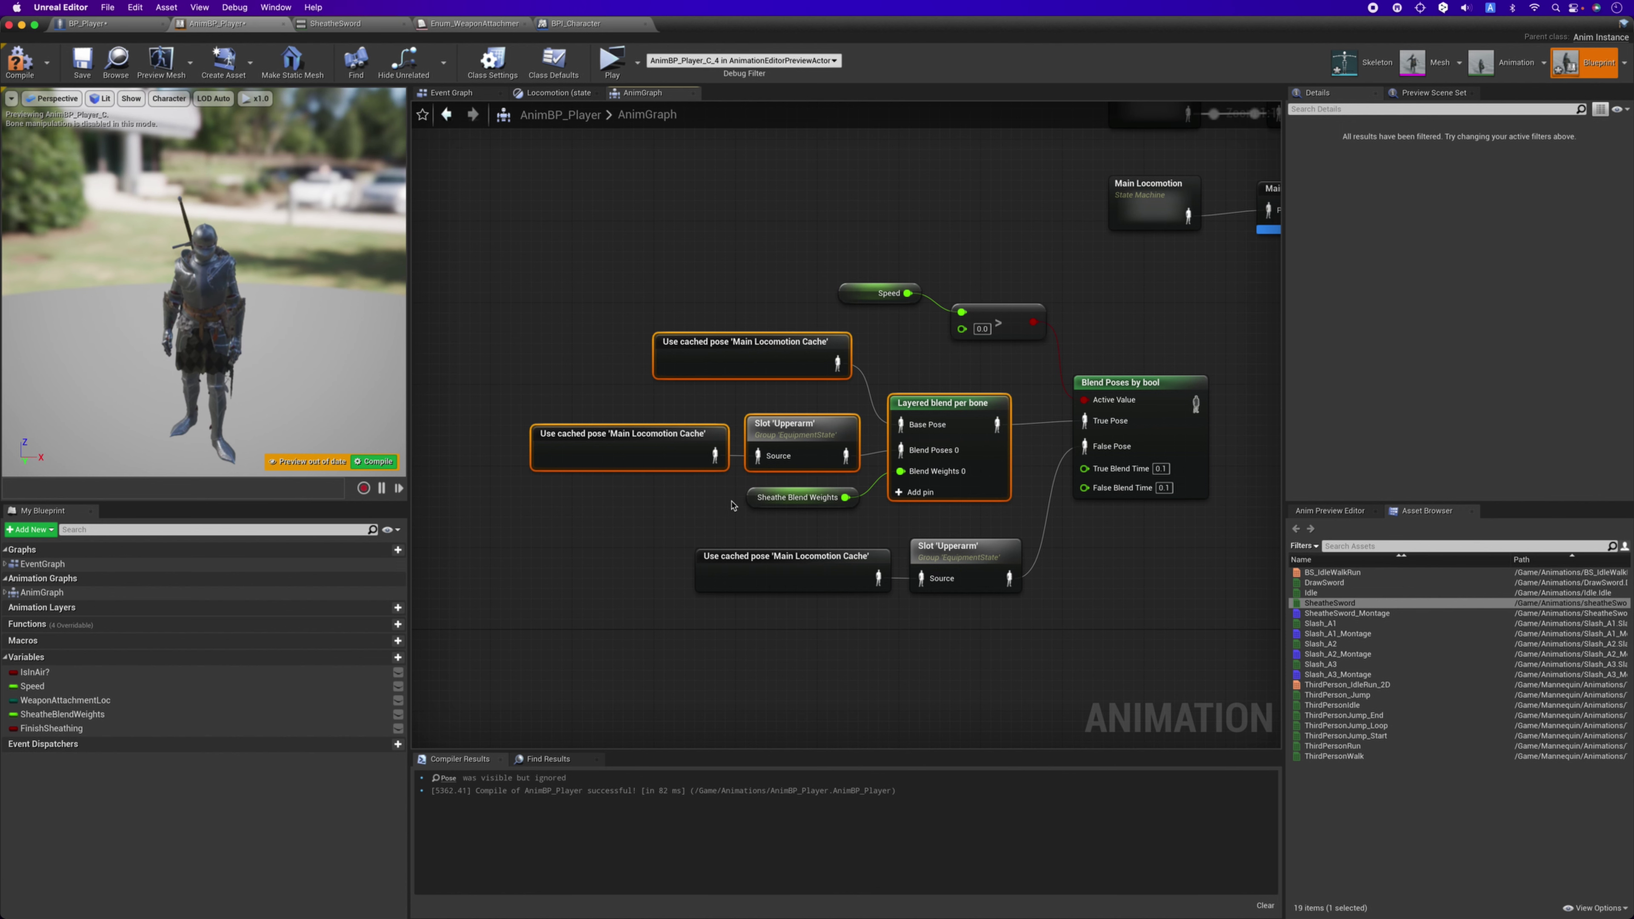
pyautogui.scroll(1, 732, 503)
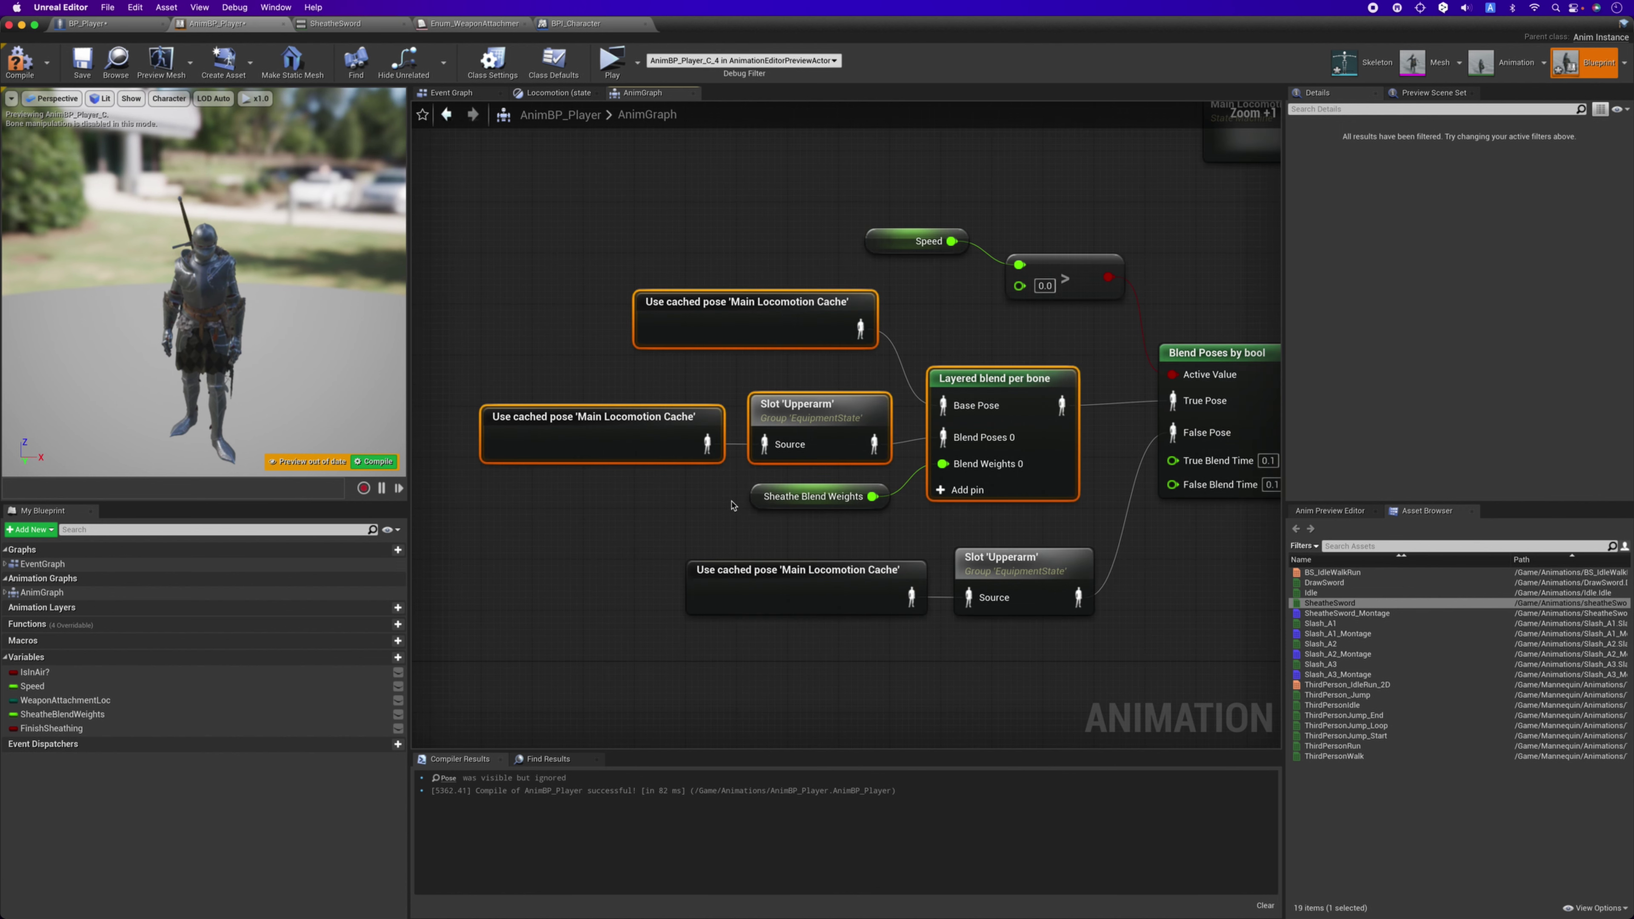
pyautogui.doubleClick(1325, 600)
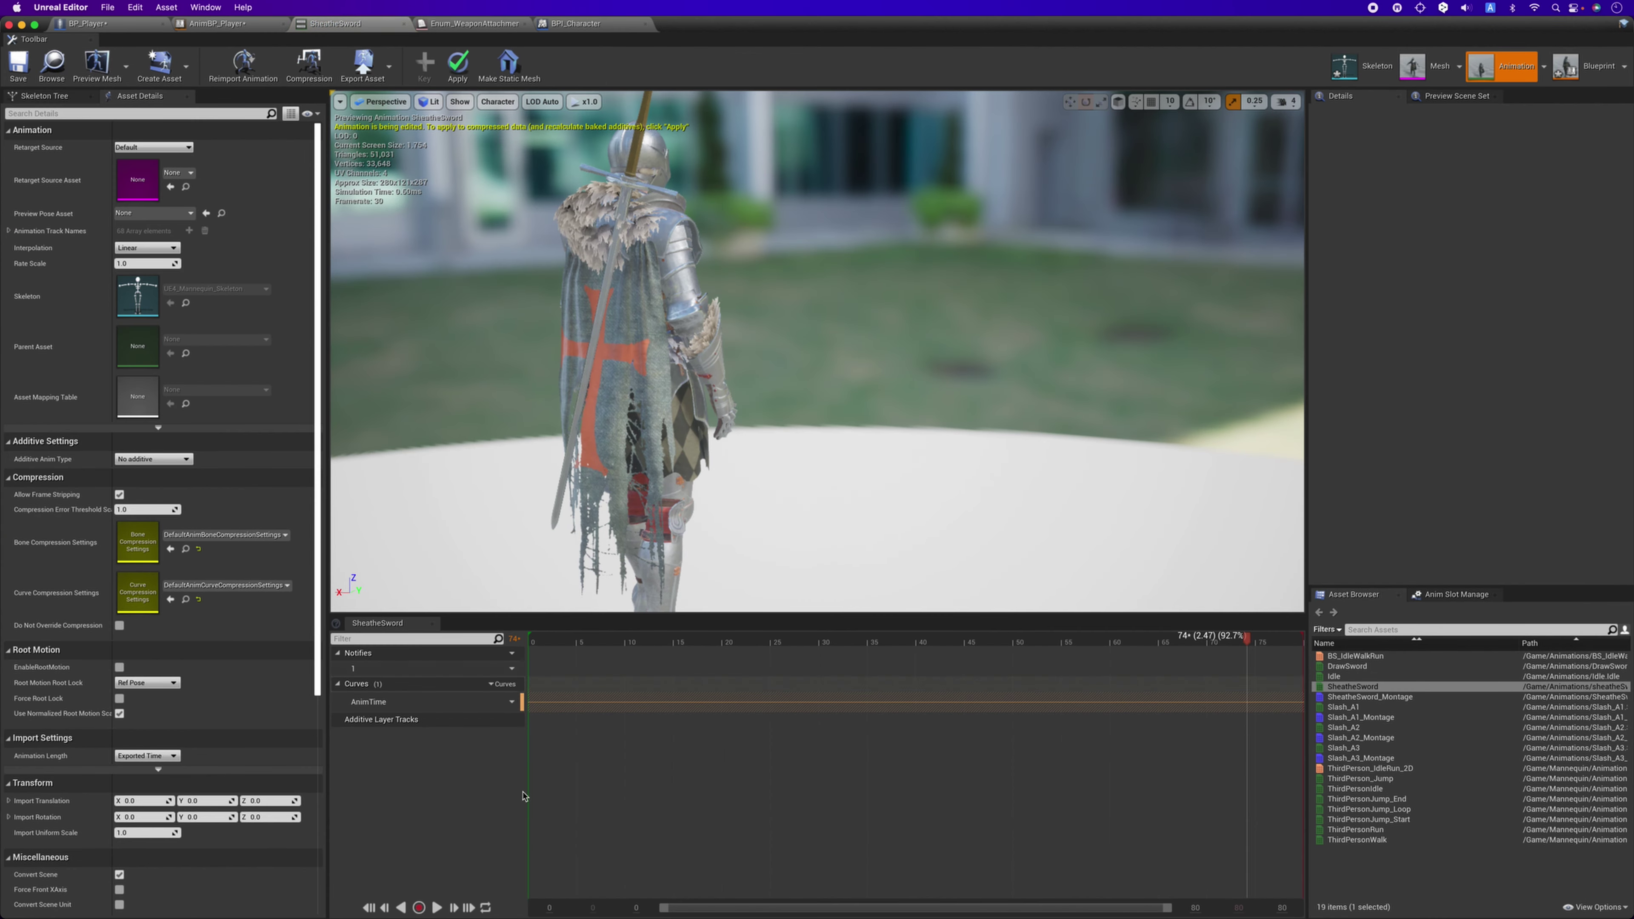
# Play SheatheSword facing the knight, compare with the Idle animation, then replay SheatheSword.
pyautogui.click(437, 908)
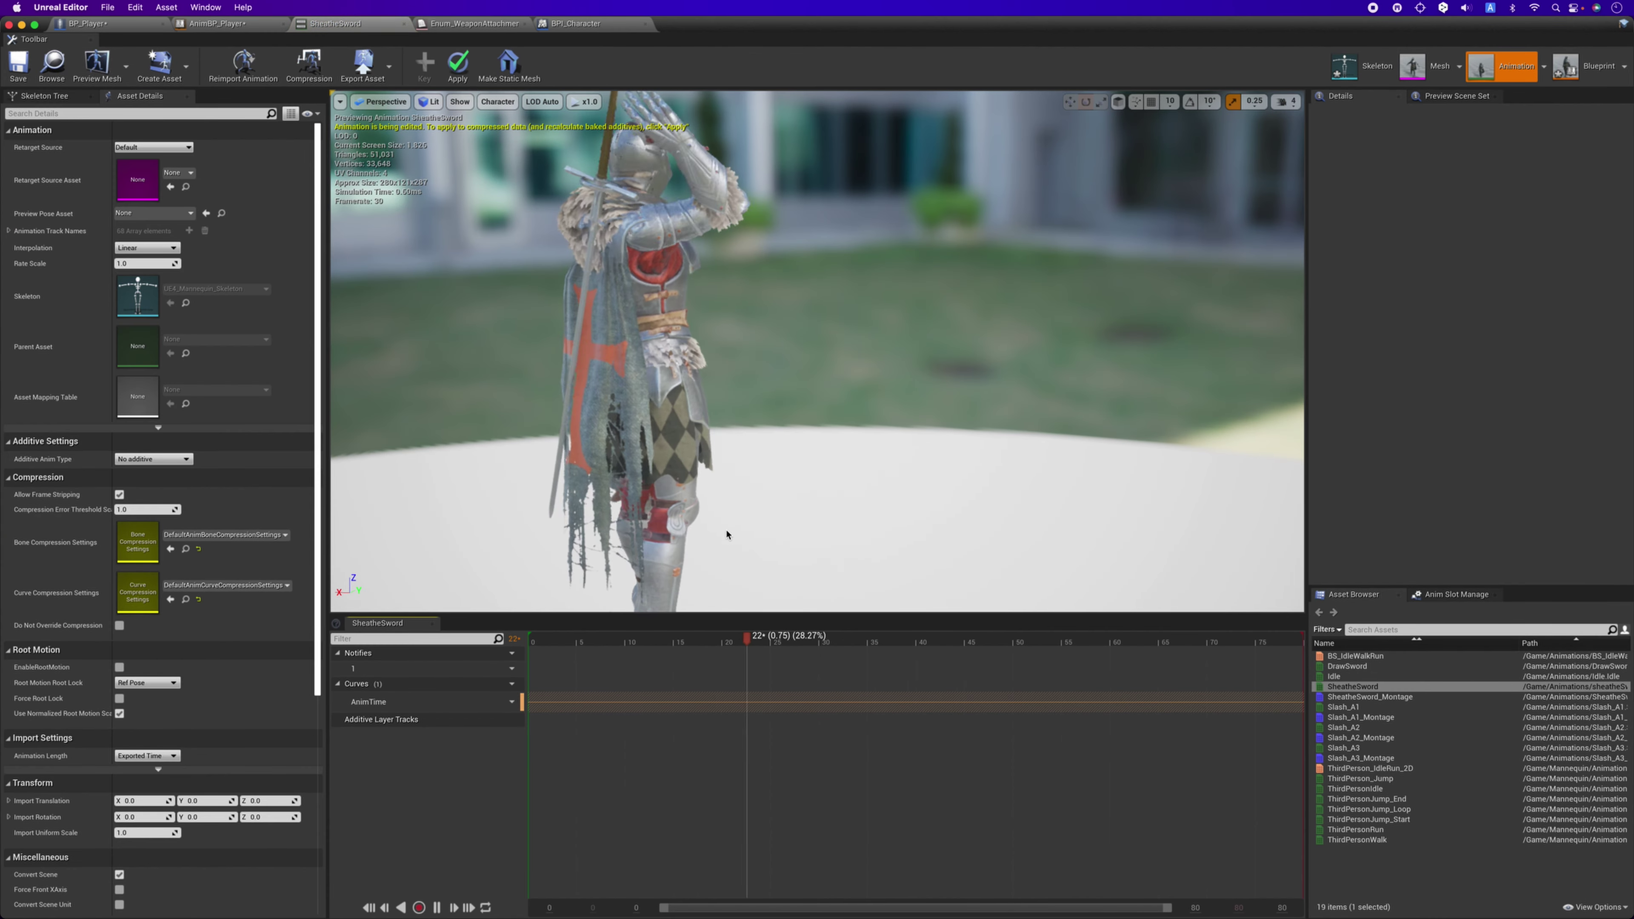
pyautogui.moveTo(1025, 467); pyautogui.dragTo(899, 285)
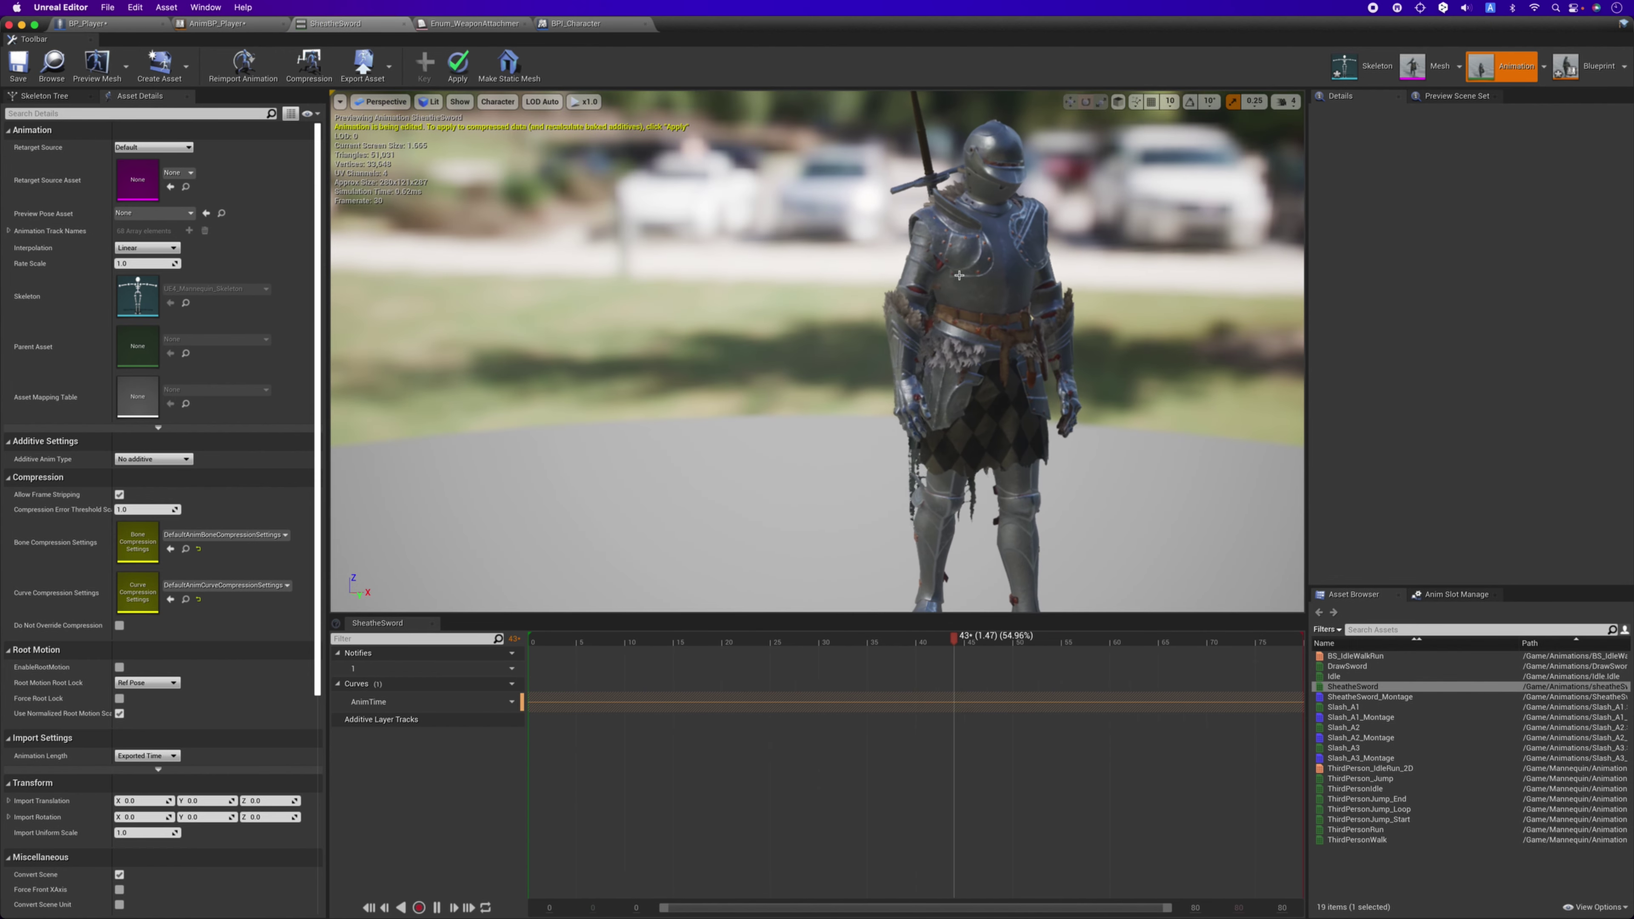
pyautogui.doubleClick(1356, 677)
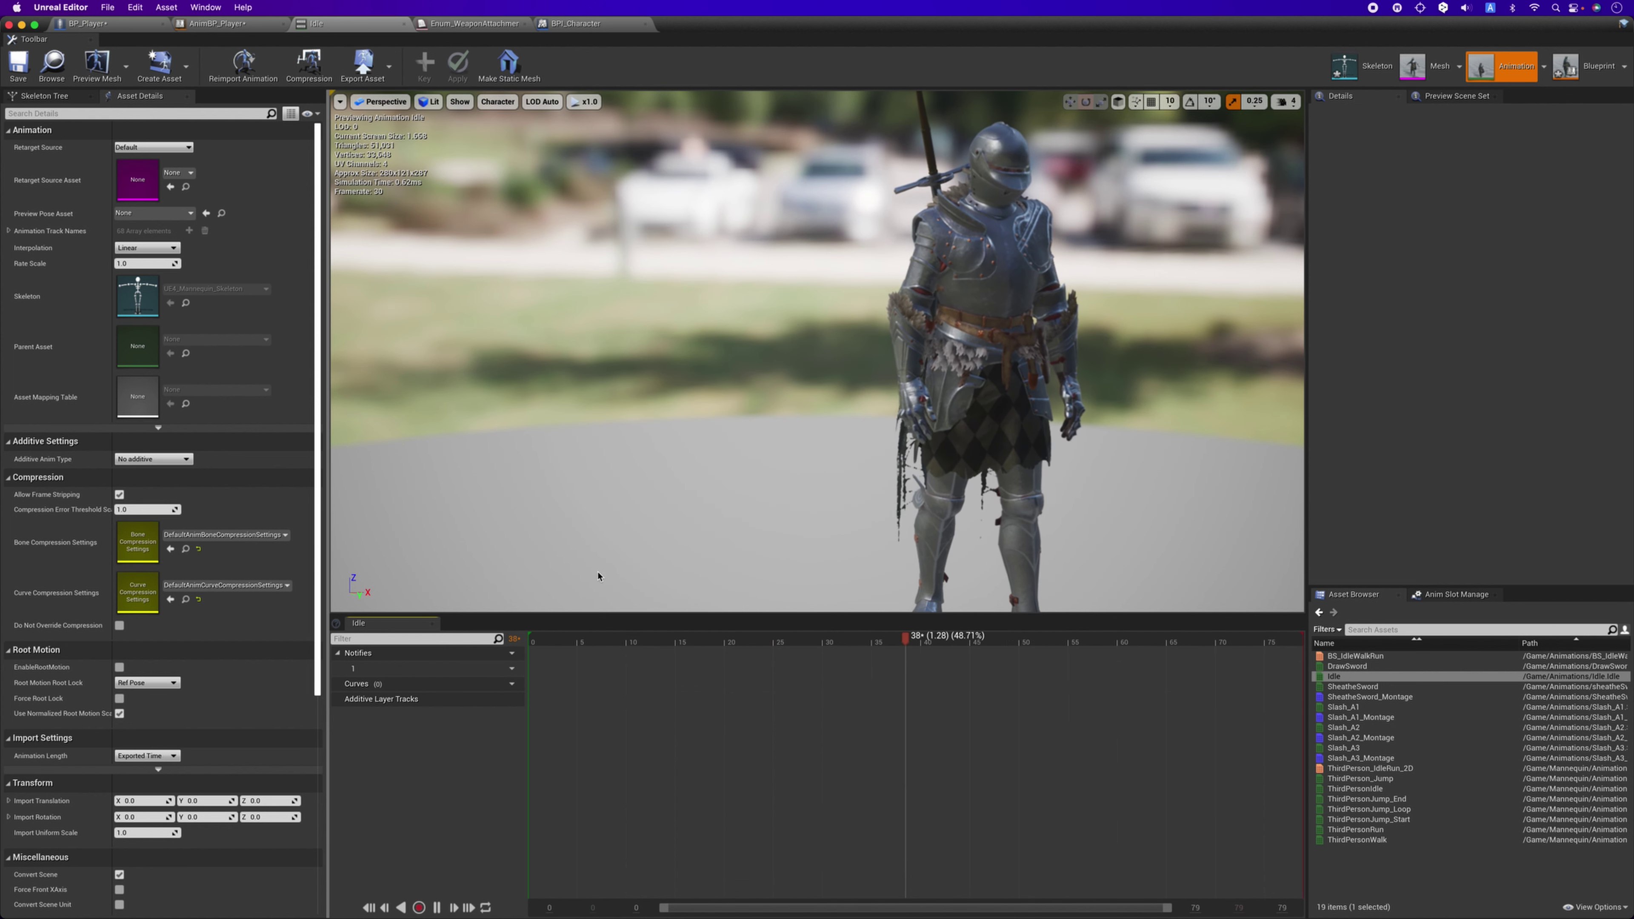
pyautogui.click(437, 907)
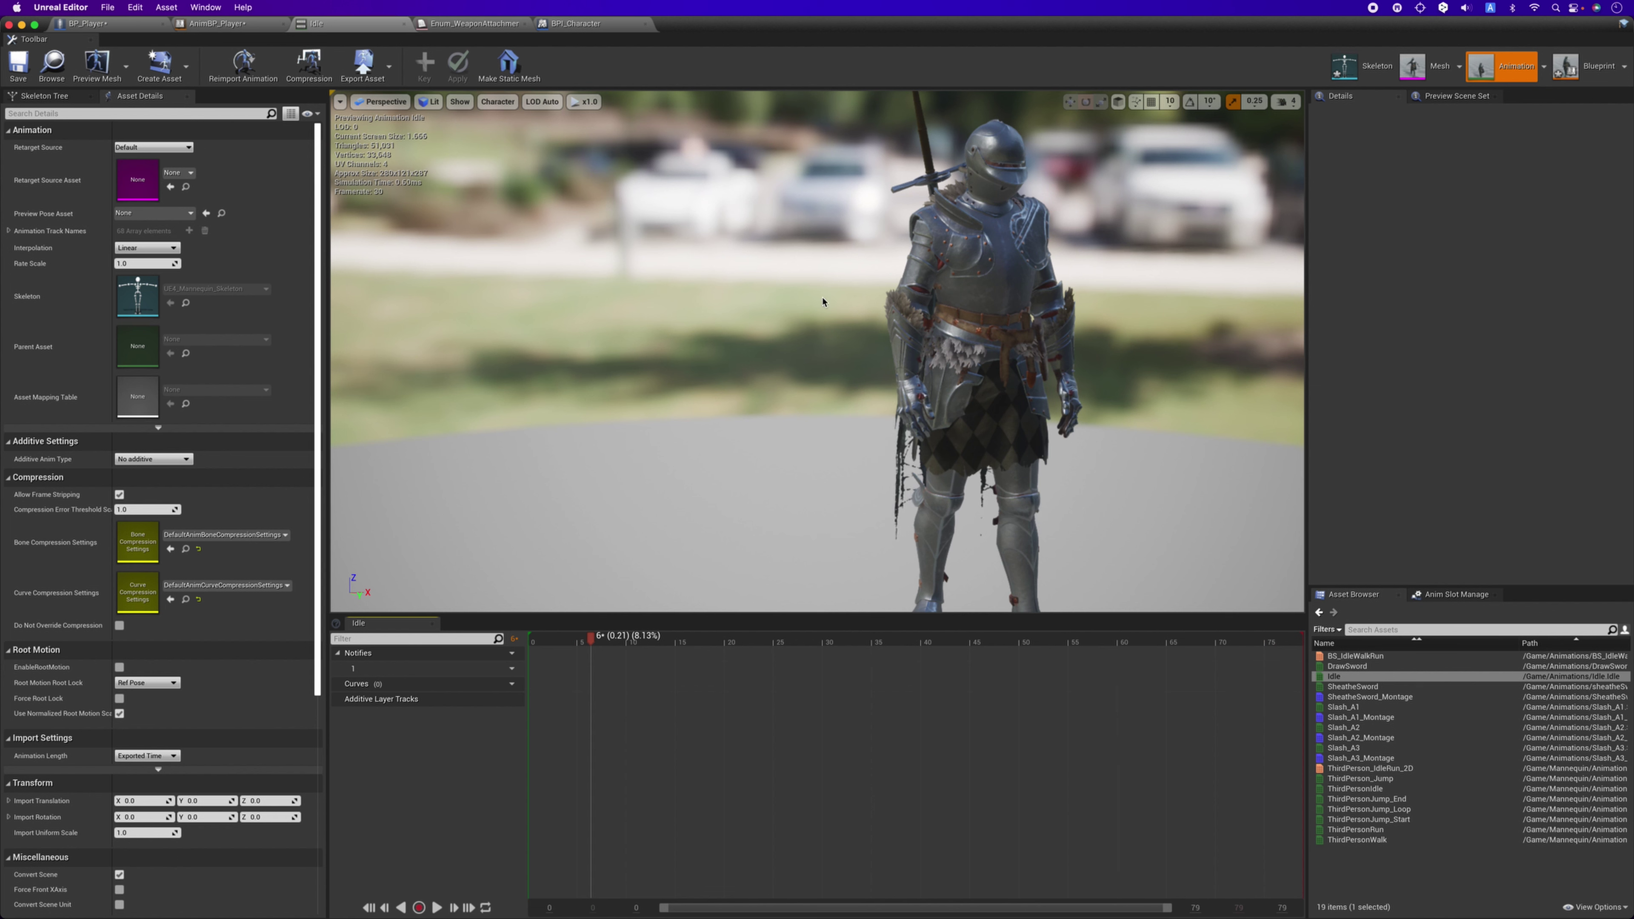
pyautogui.doubleClick(1353, 686)
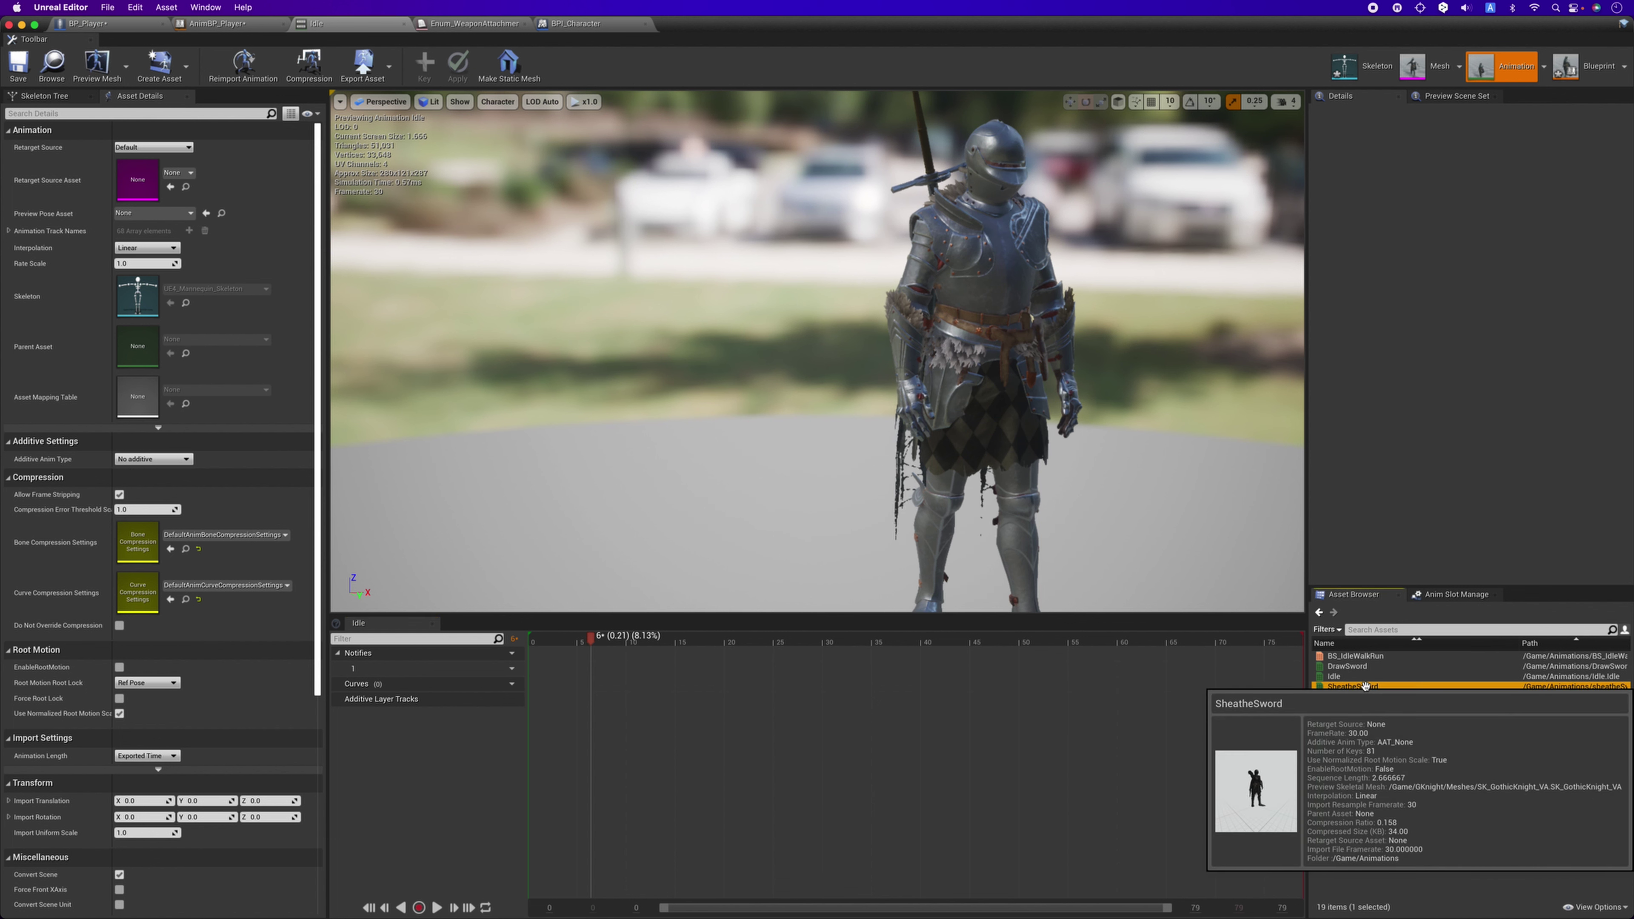
pyautogui.click(437, 907)
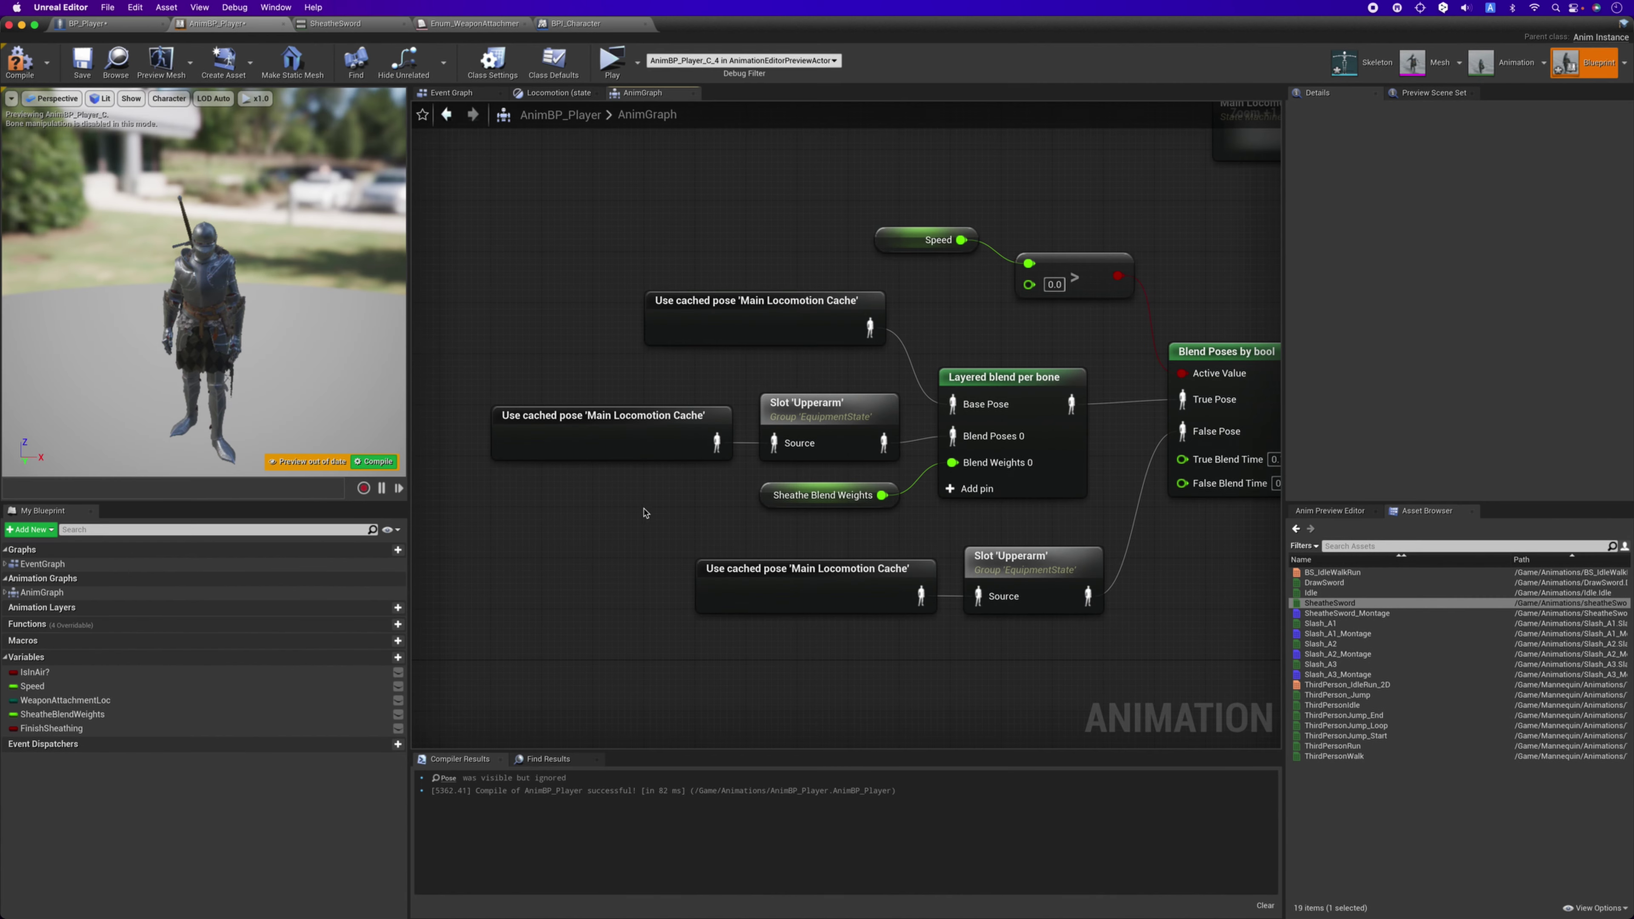
# Inspect the cached-pose, Layered blend per bone and Slot 'Upperarm' node settings.
pyautogui.click(631, 442)
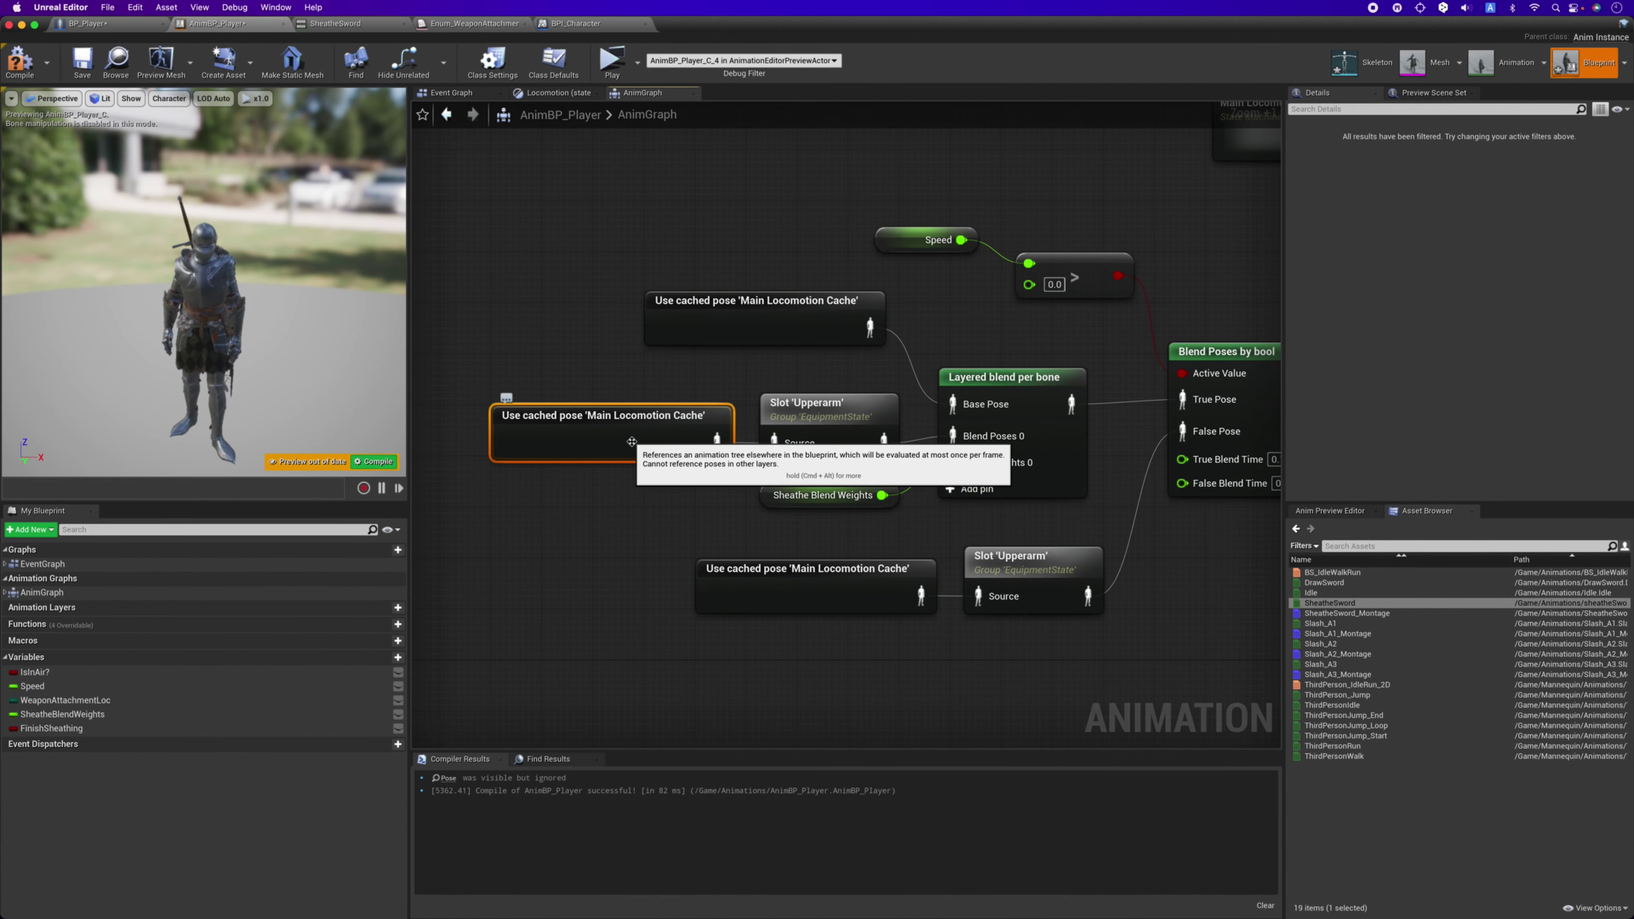
pyautogui.click(719, 328)
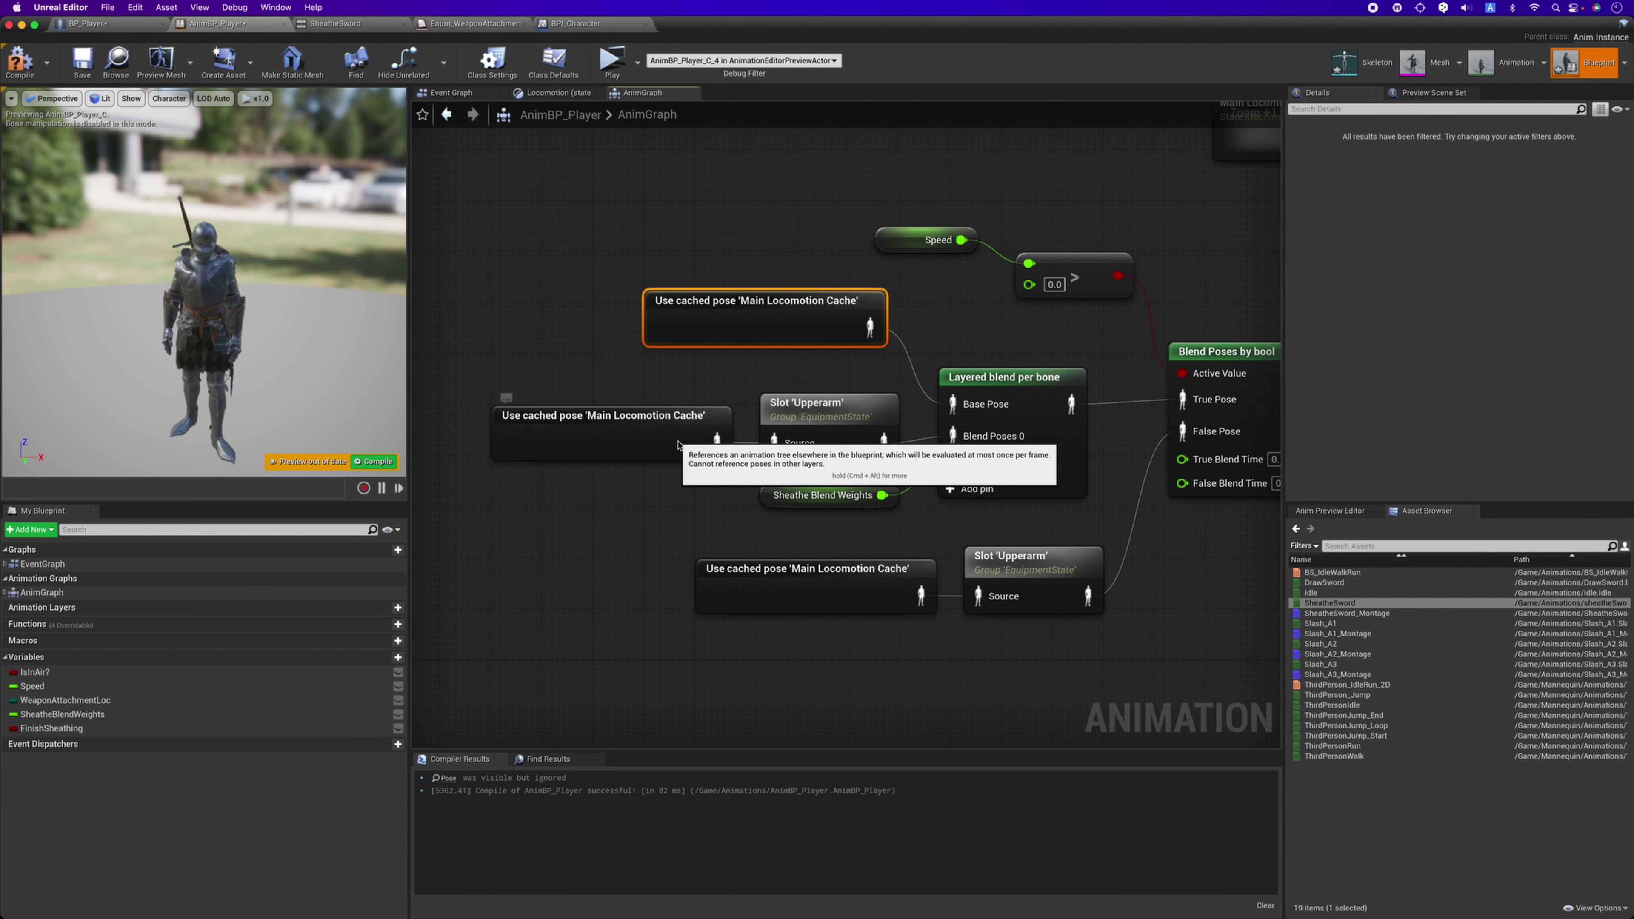
pyautogui.click(967, 384)
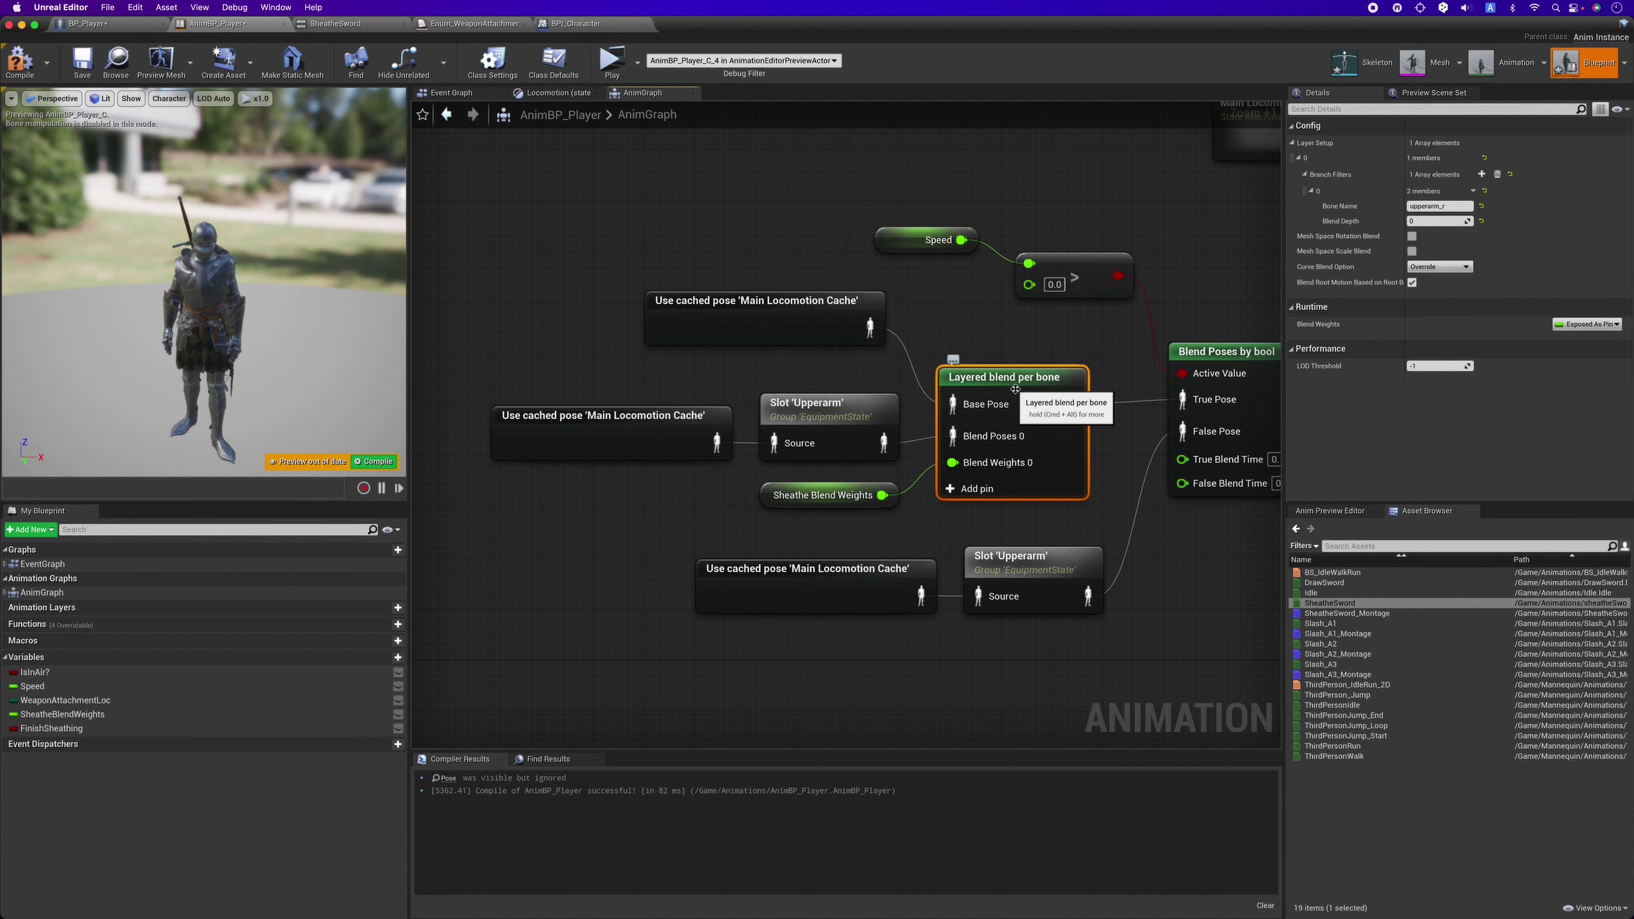
pyautogui.scroll(2, 1017, 392)
pyautogui.click(810, 428)
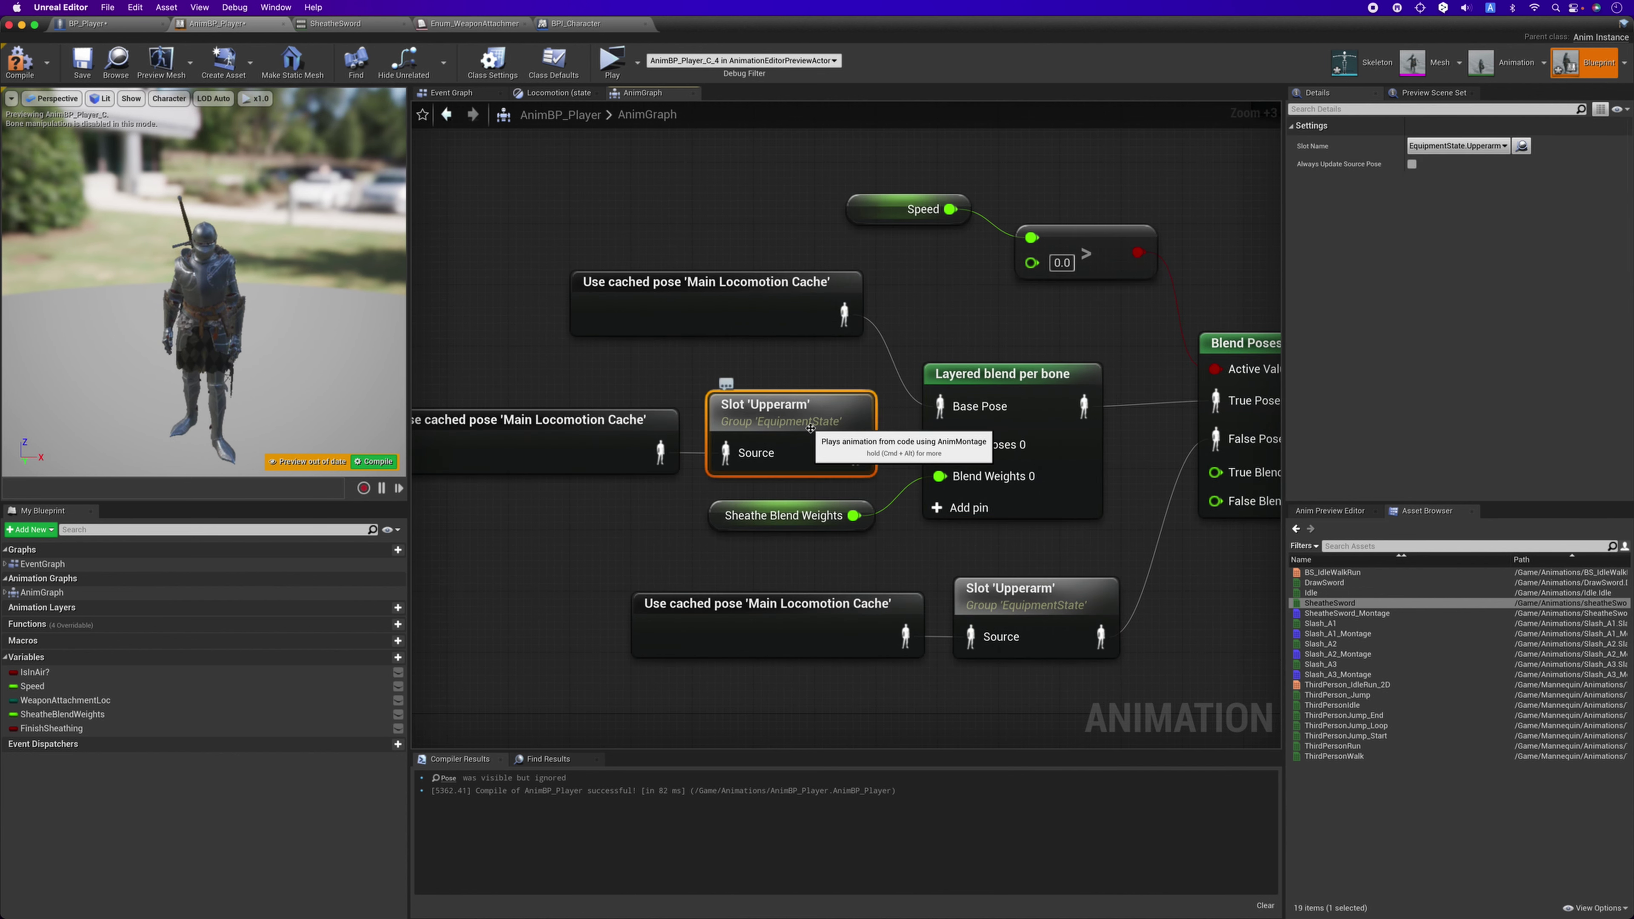
pyautogui.click(534, 328)
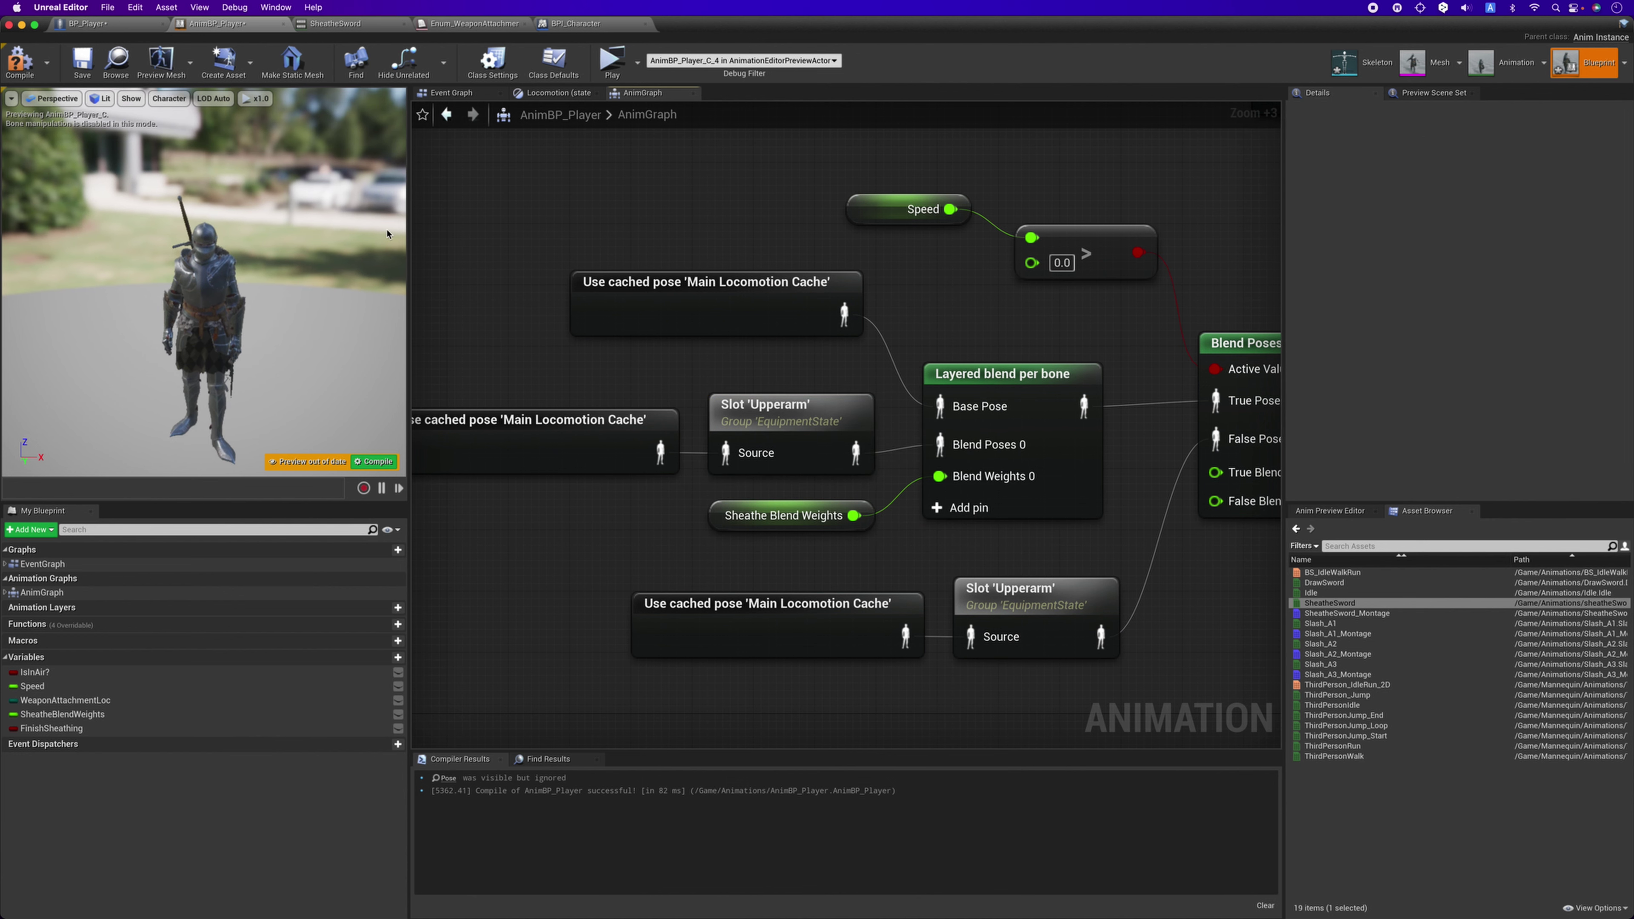
# Browse to the sheathe assets and open SheatheSword_Montage.
pyautogui.click(334, 23)
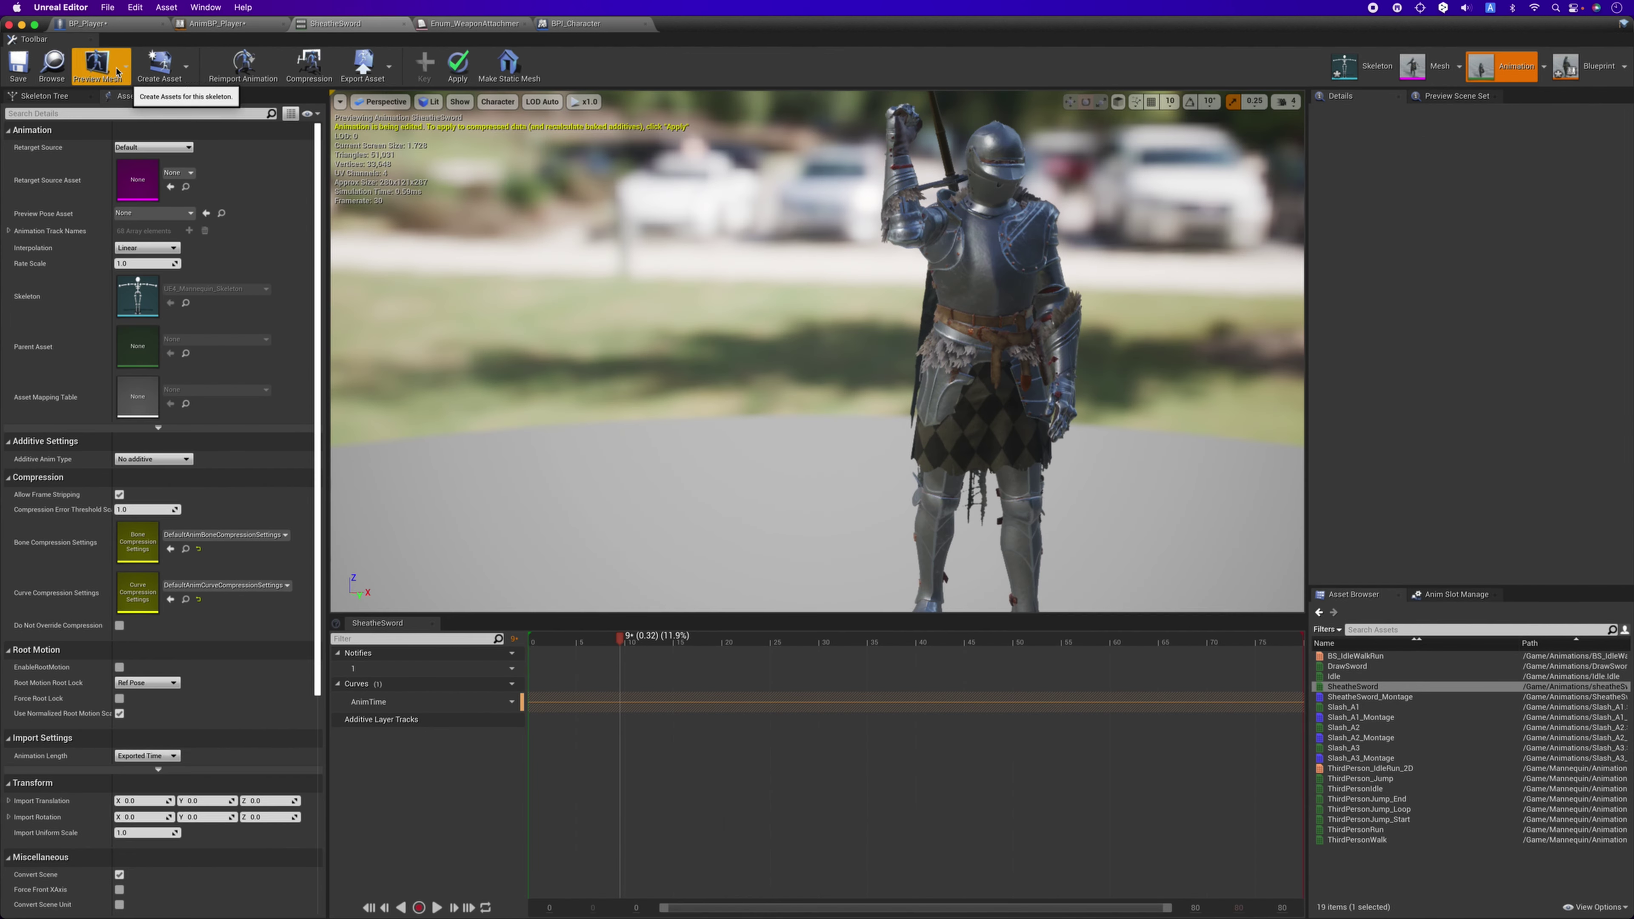
pyautogui.click(51, 65)
pyautogui.doubleClick(768, 728)
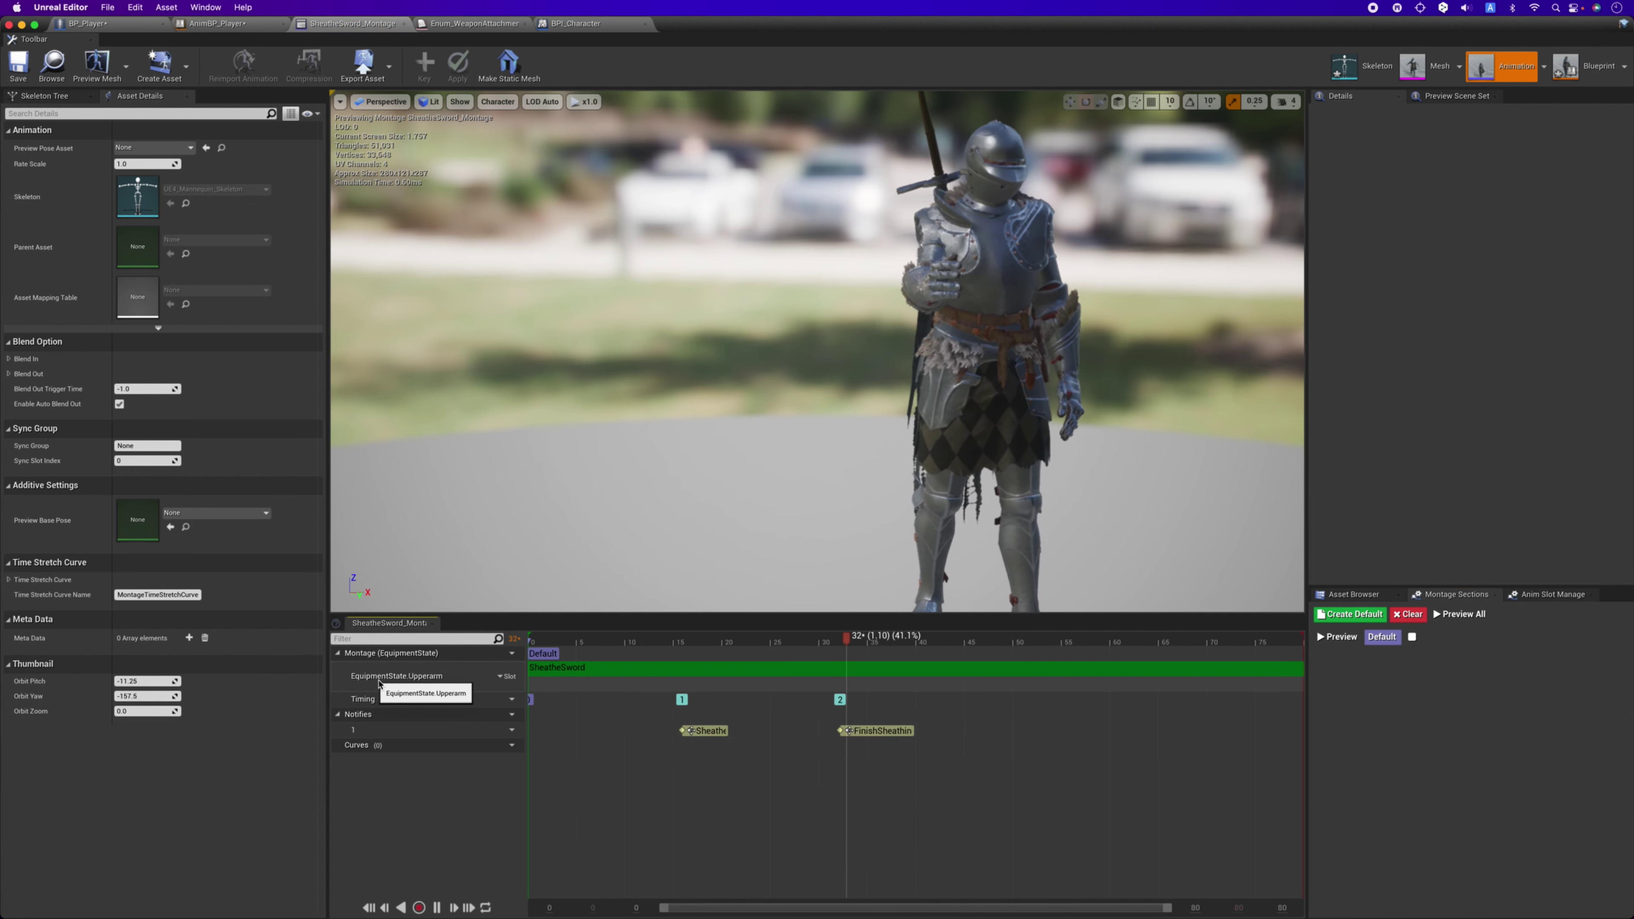
# Back in AnimBP_Player, inspect the Slot 'Upperarm' and Layered blend per bone nodes.
pyautogui.click(235, 27)
pyautogui.click(771, 426)
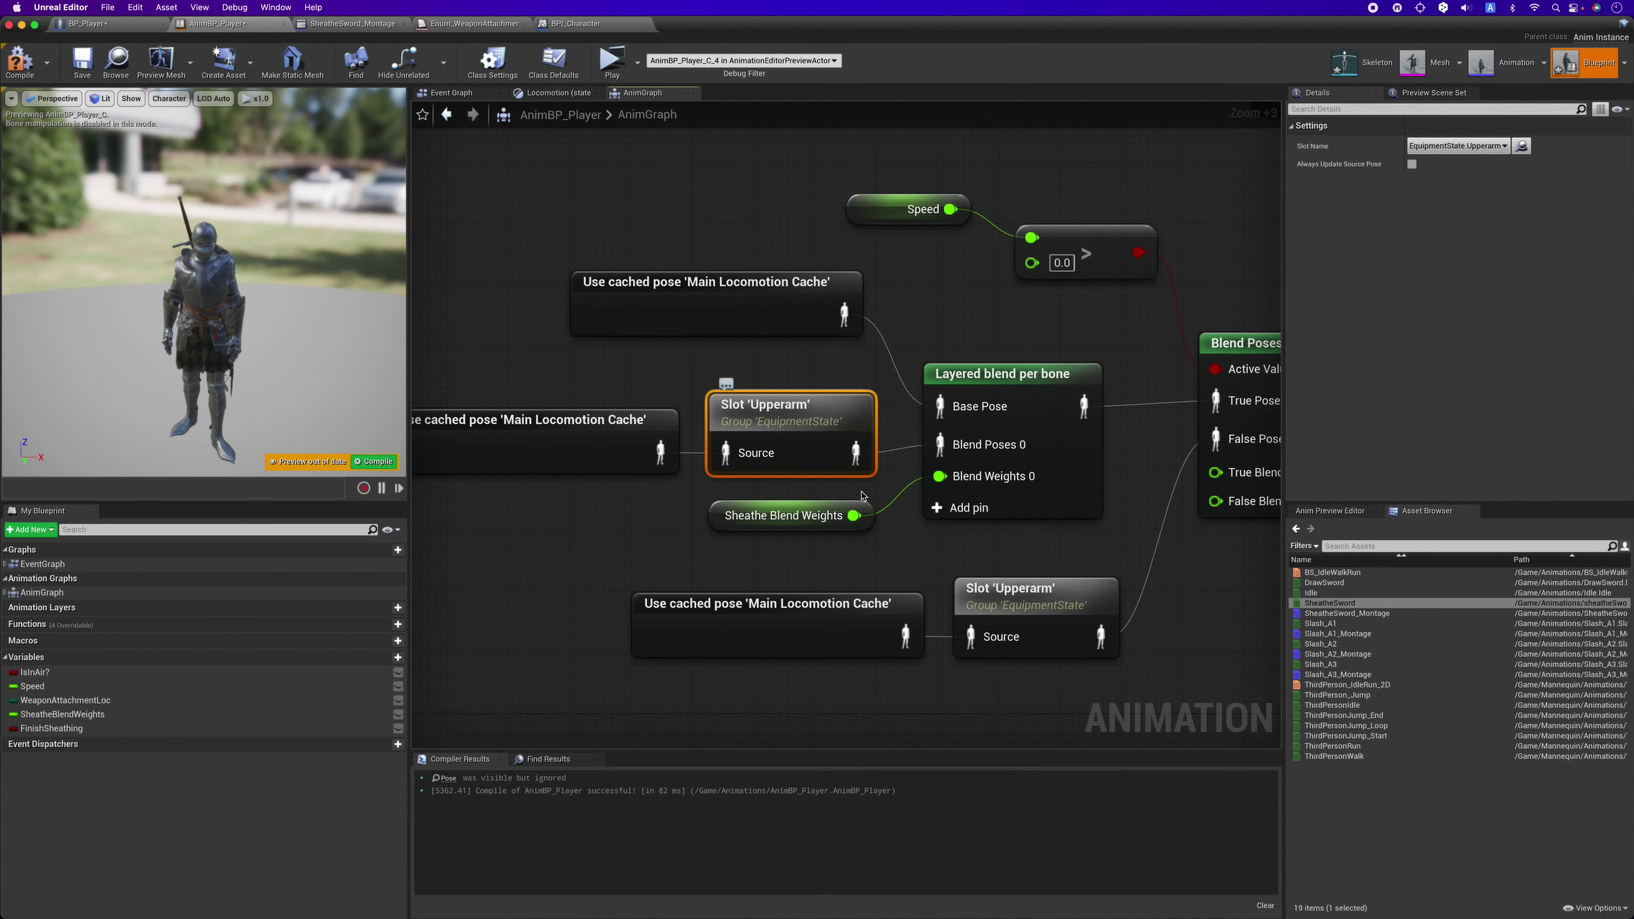
pyautogui.click(968, 375)
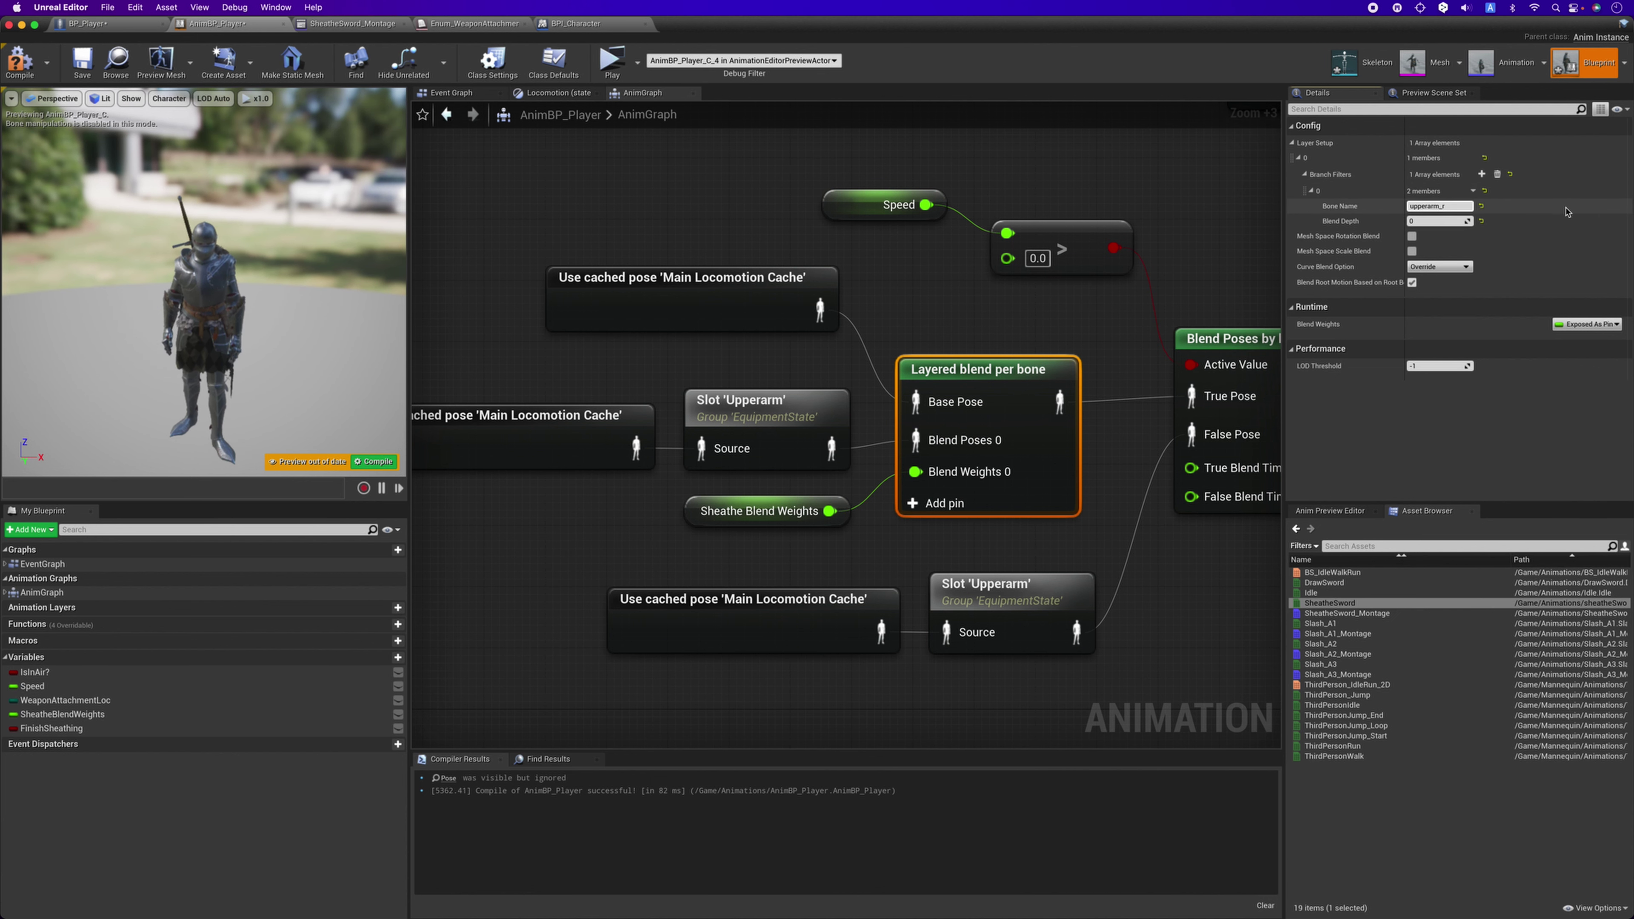
pyautogui.click(1107, 526)
# Nudge the Layered blend per bone node slightly upward.
pyautogui.moveTo(1107, 526); pyautogui.dragTo(929, 546, button='right')
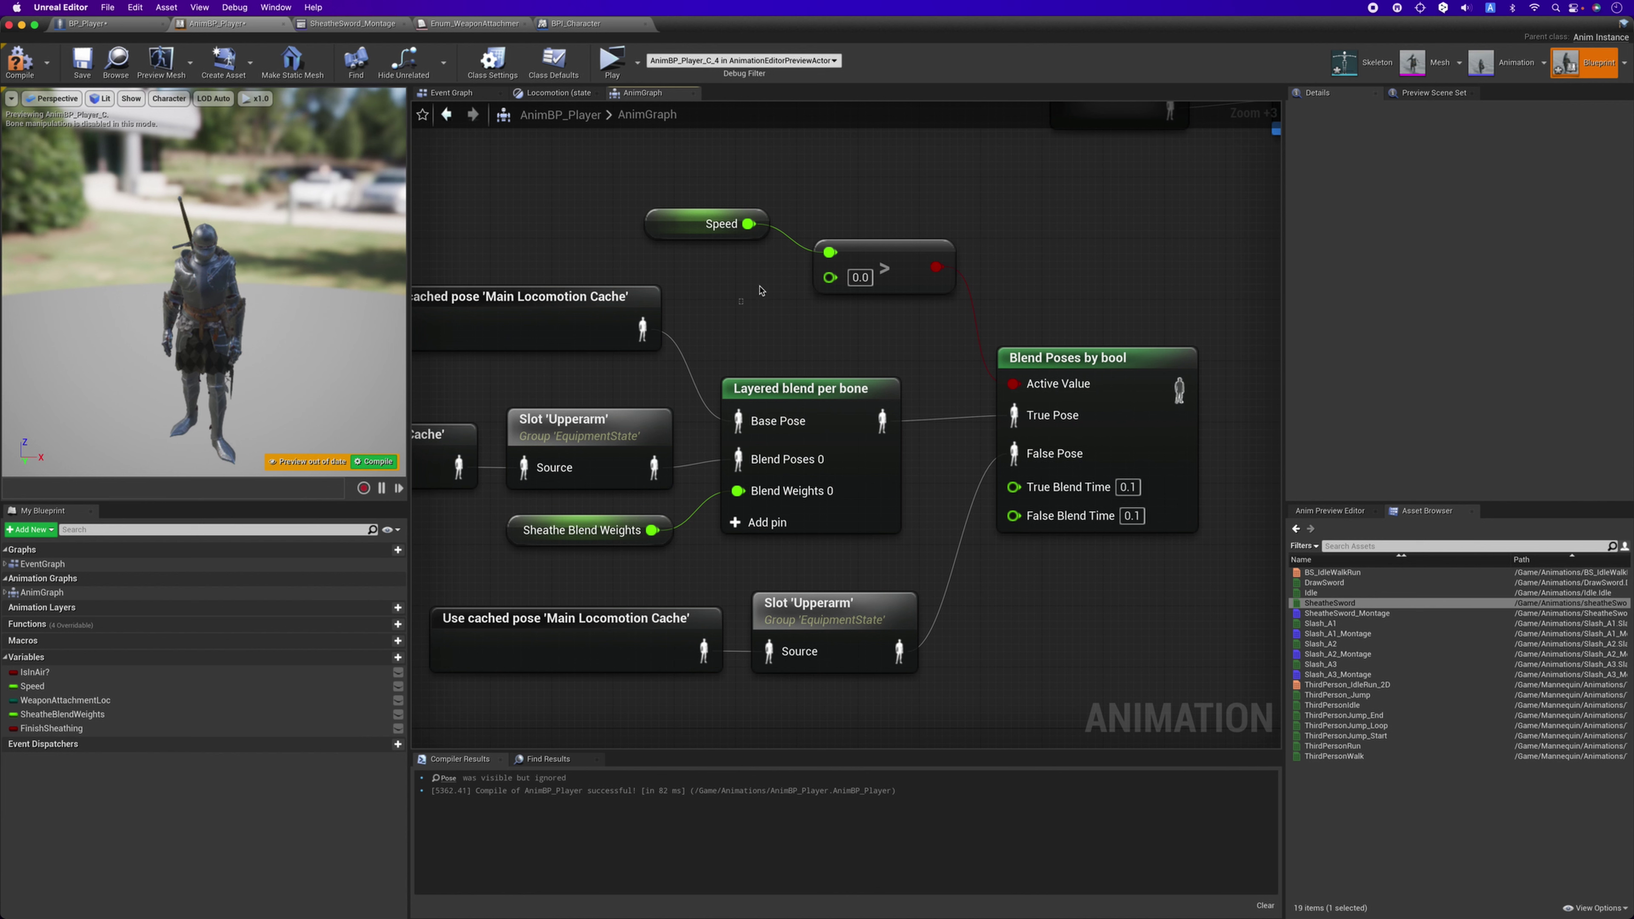
pyautogui.moveTo(741, 301); pyautogui.dragTo(815, 252)
pyautogui.click(811, 328)
pyautogui.moveTo(802, 398); pyautogui.dragTo(802, 391)
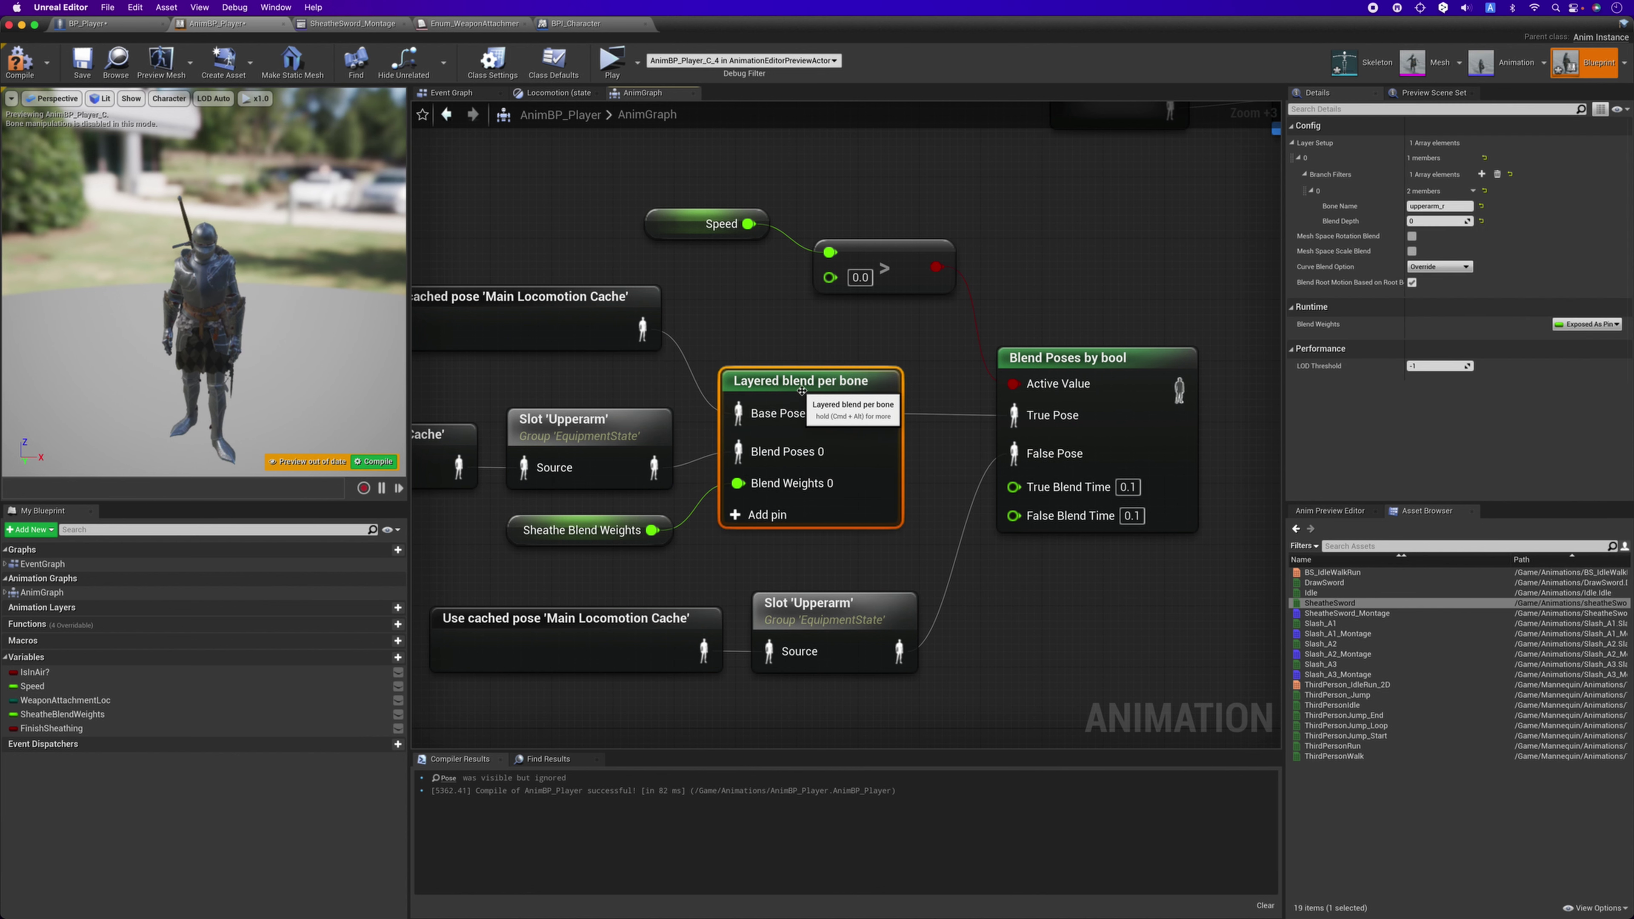
# Connect the Blend Poses by bool output into Slot 'FullBody' Source.
pyautogui.click(1022, 362)
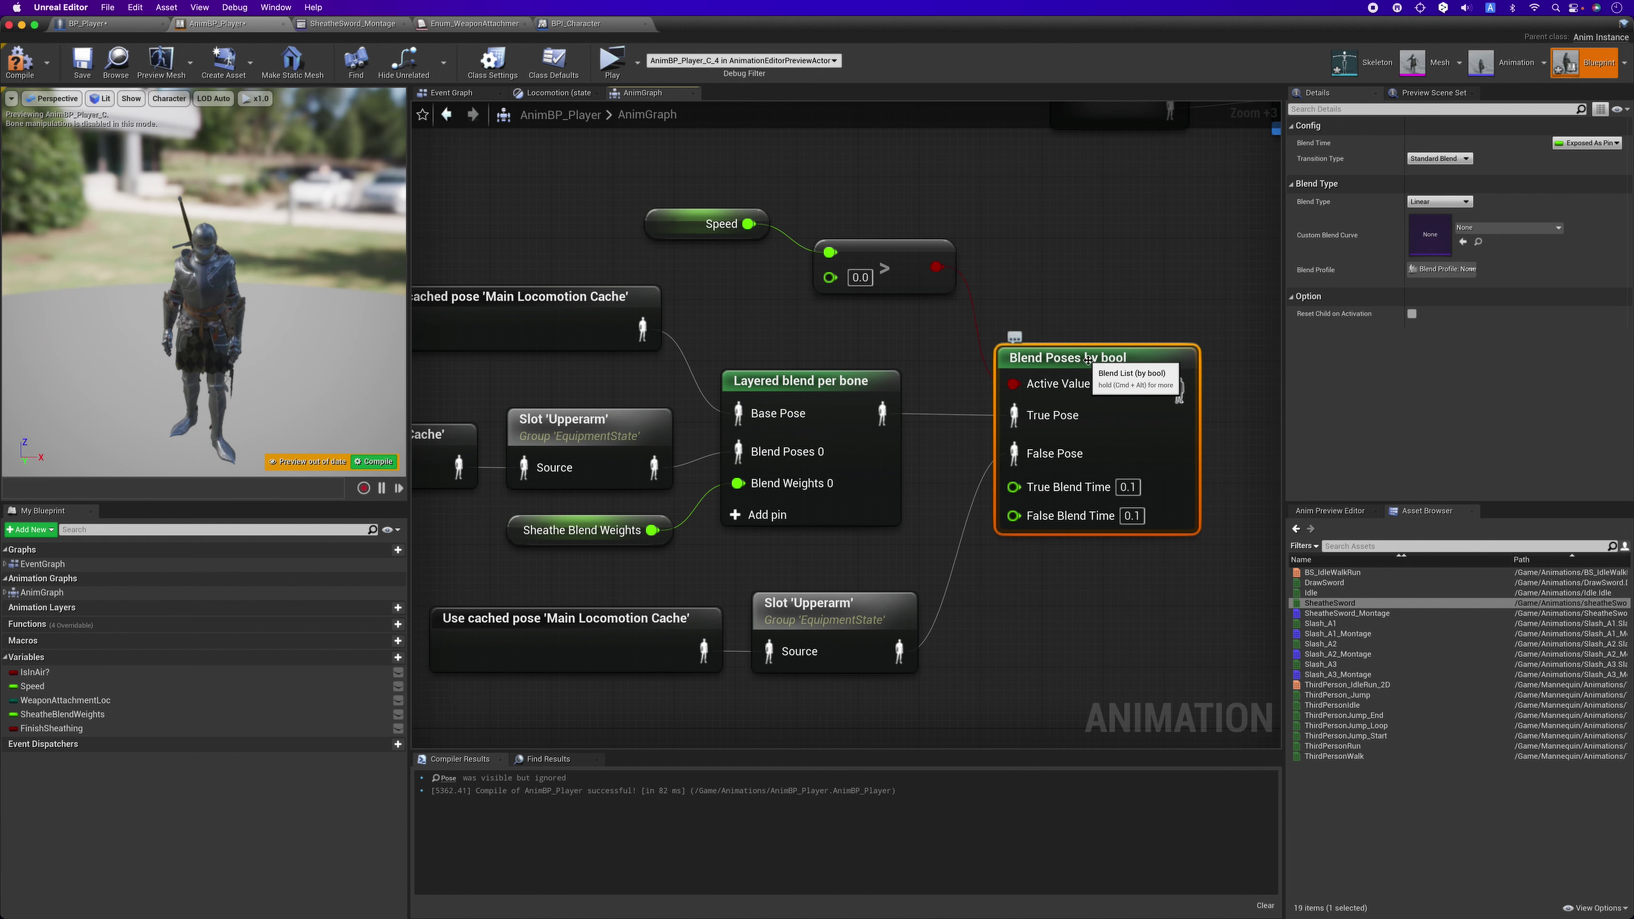
pyautogui.moveTo(1143, 322); pyautogui.dragTo(1067, 304, button='right')
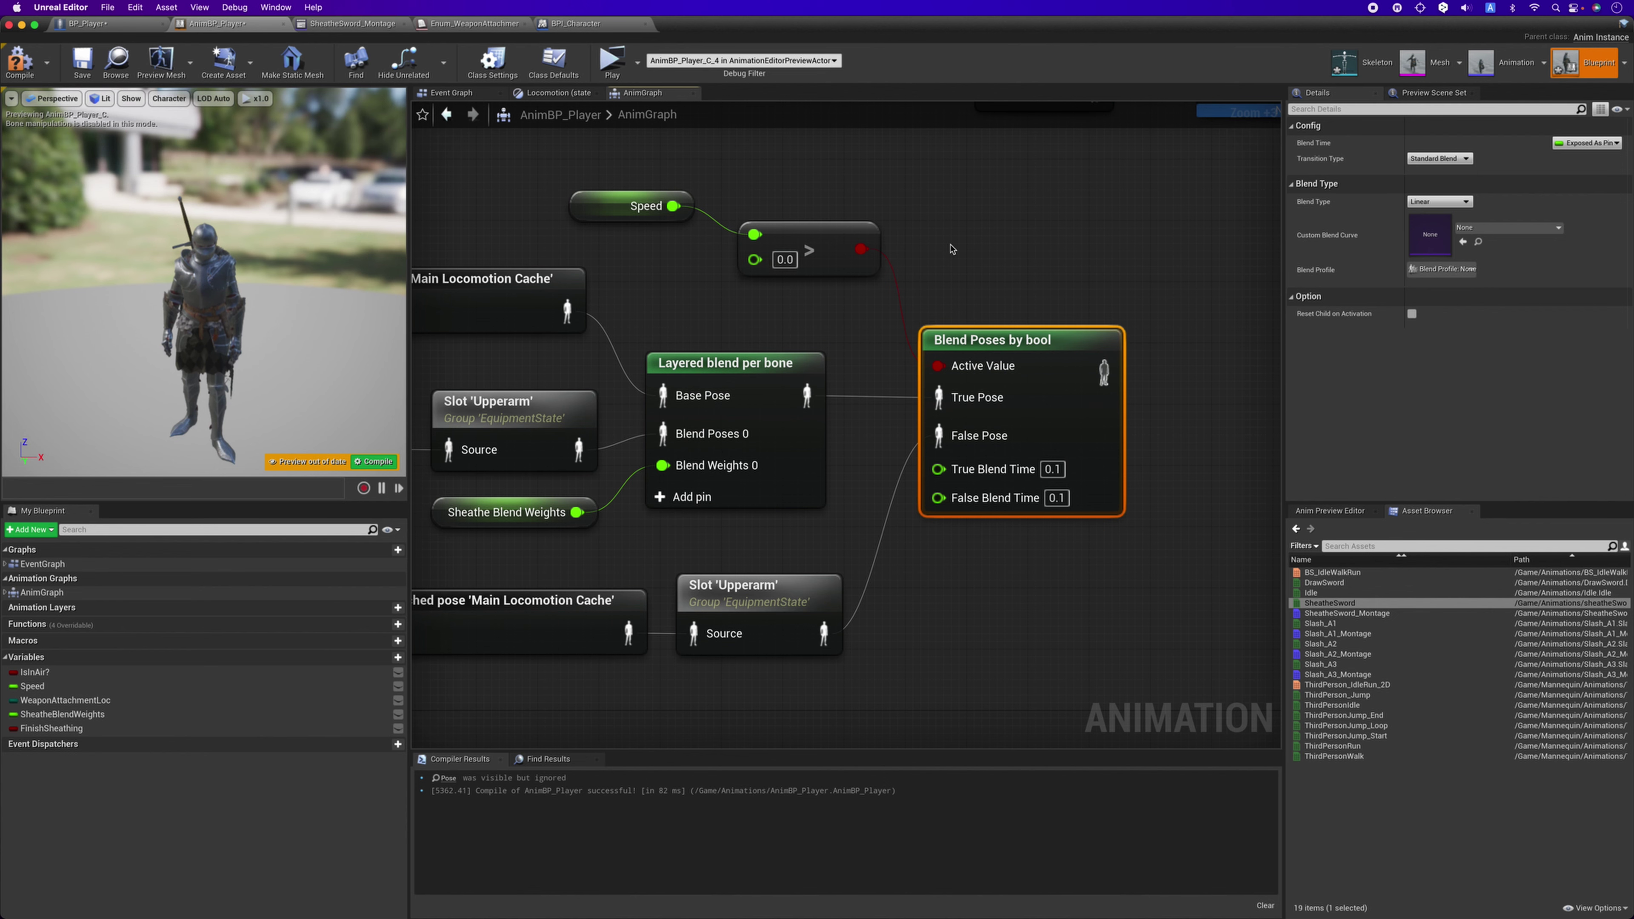
pyautogui.moveTo(872, 481); pyautogui.dragTo(1030, 438, button='right')
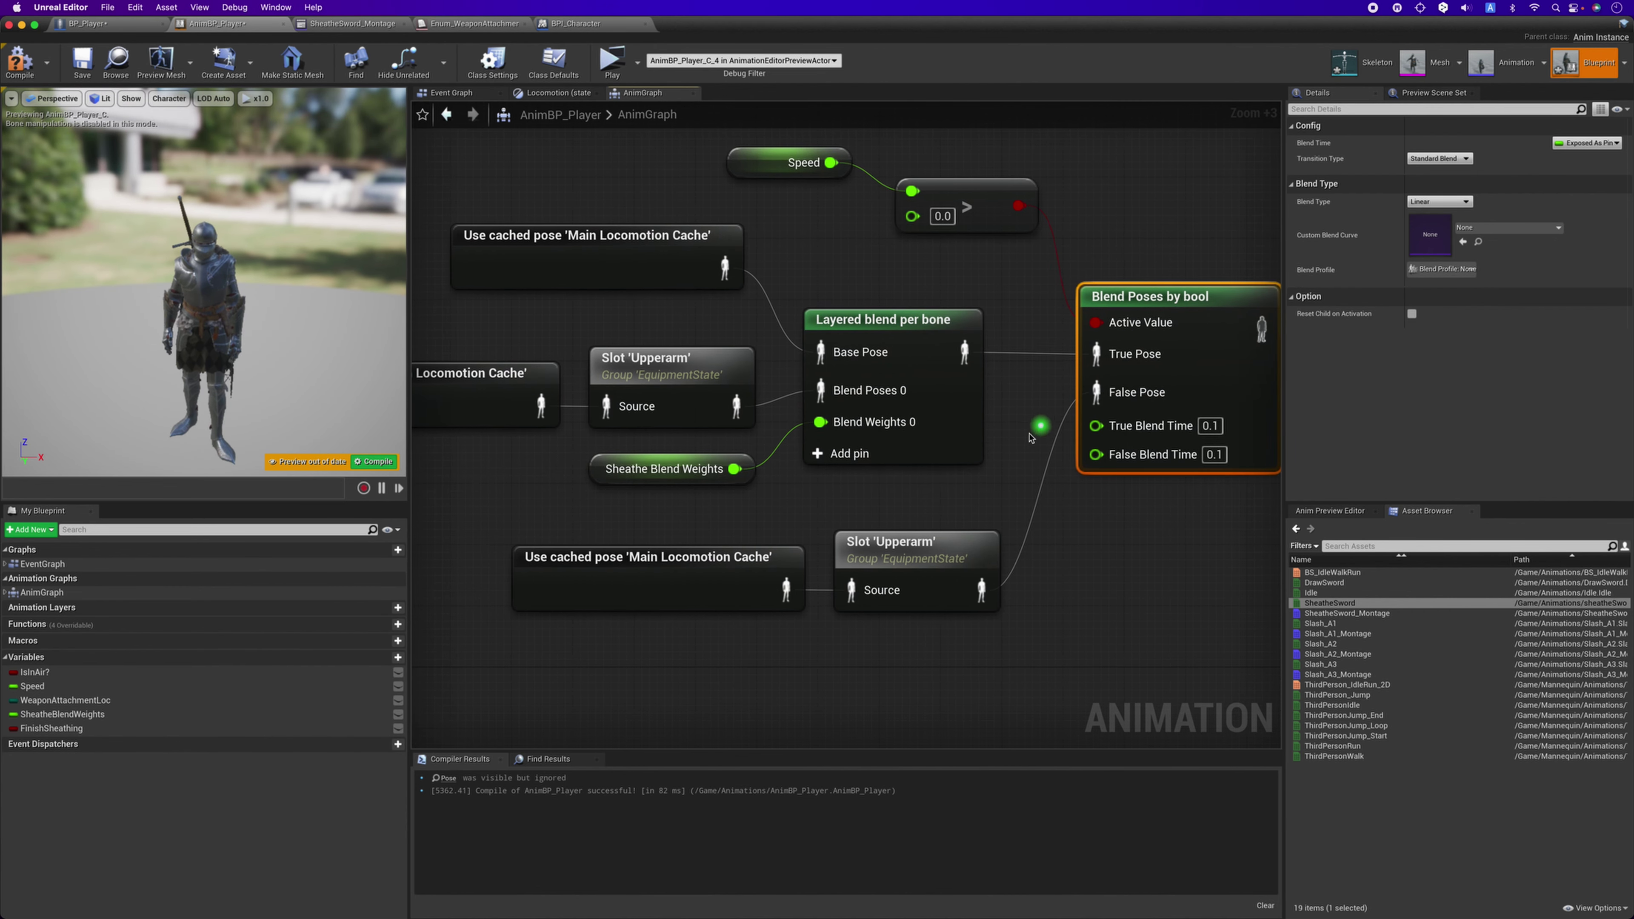
pyautogui.moveTo(686, 655); pyautogui.dragTo(926, 538)
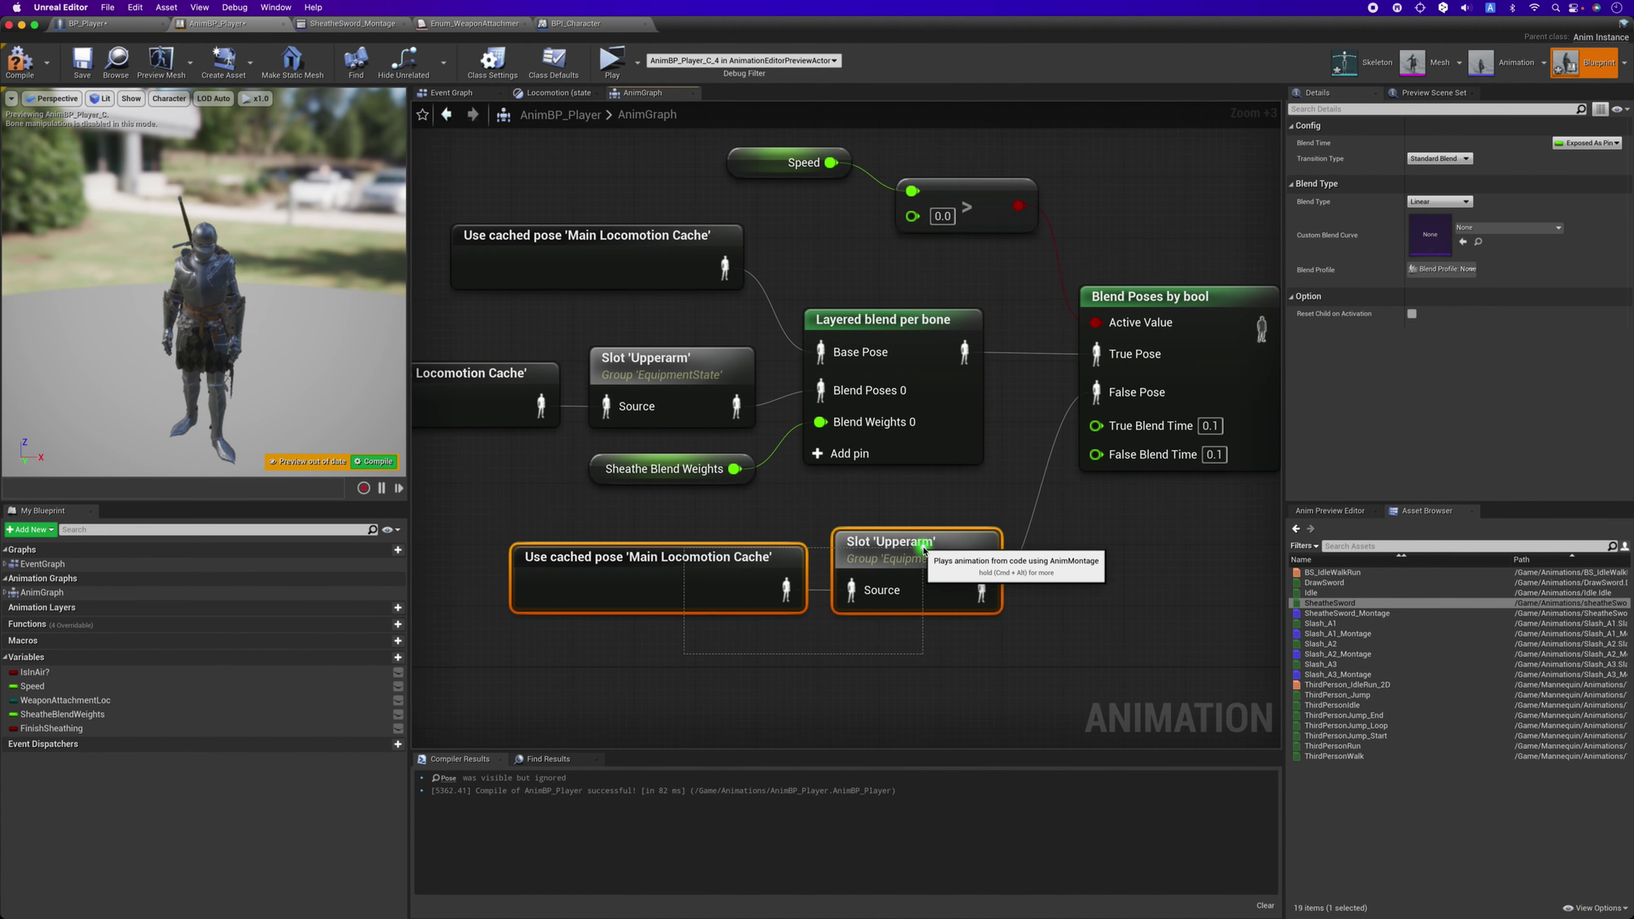
pyautogui.click(957, 558)
pyautogui.moveTo(1102, 534); pyautogui.dragTo(979, 573, button='right')
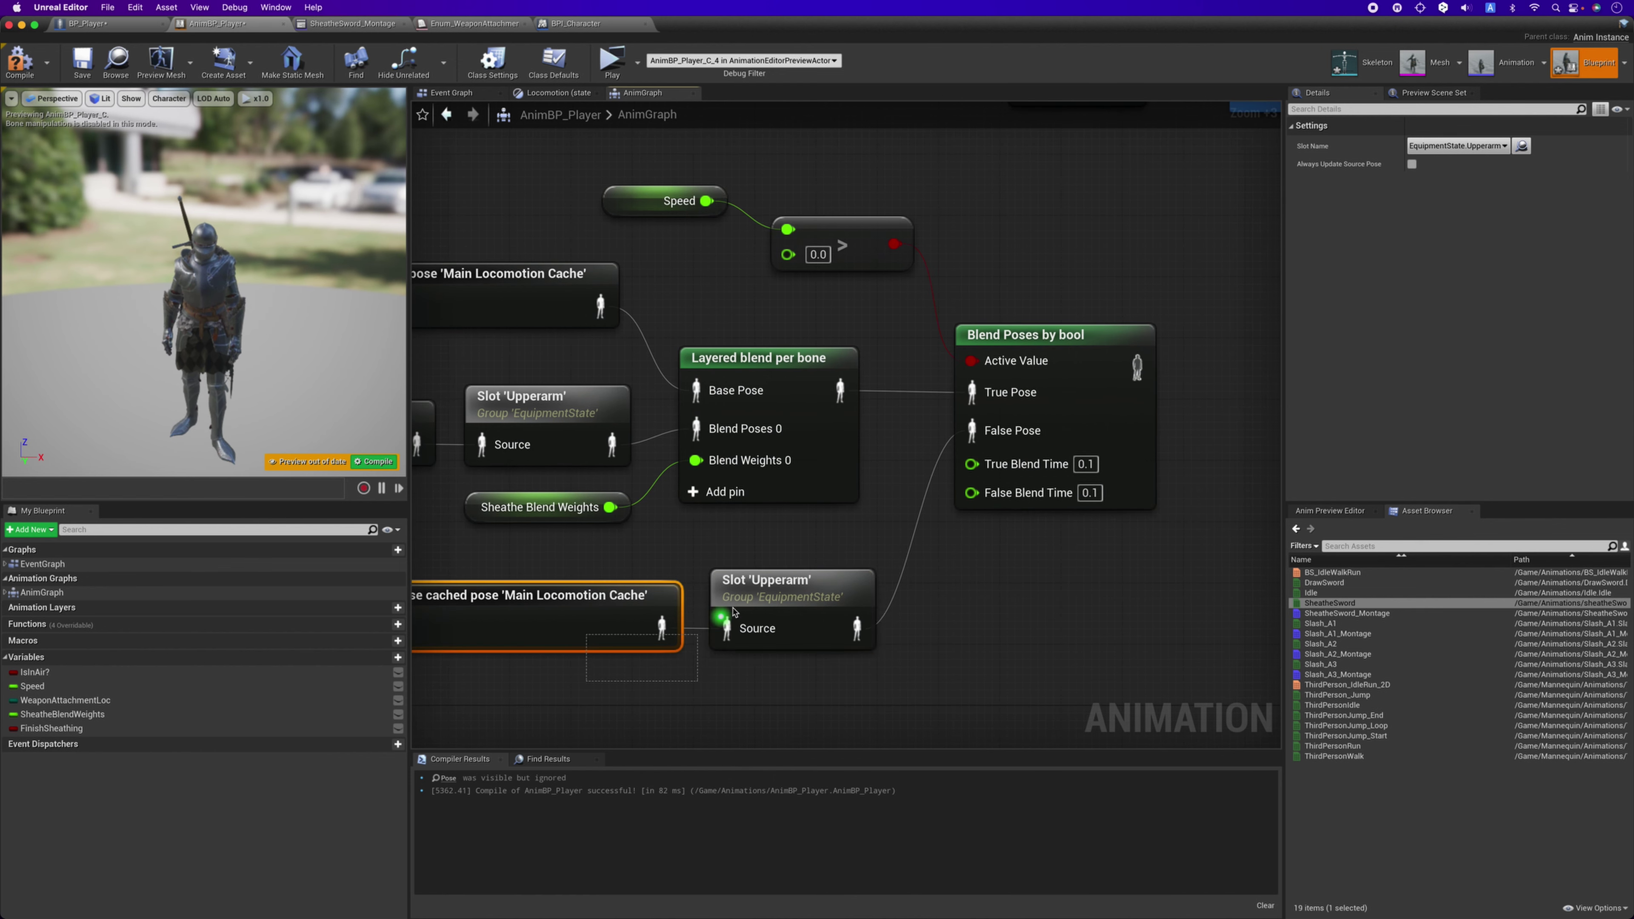
pyautogui.moveTo(701, 583); pyautogui.dragTo(415, 692)
pyautogui.moveTo(1001, 548); pyautogui.dragTo(699, 586, button='right')
pyautogui.moveTo(835, 407); pyautogui.dragTo(1059, 416)
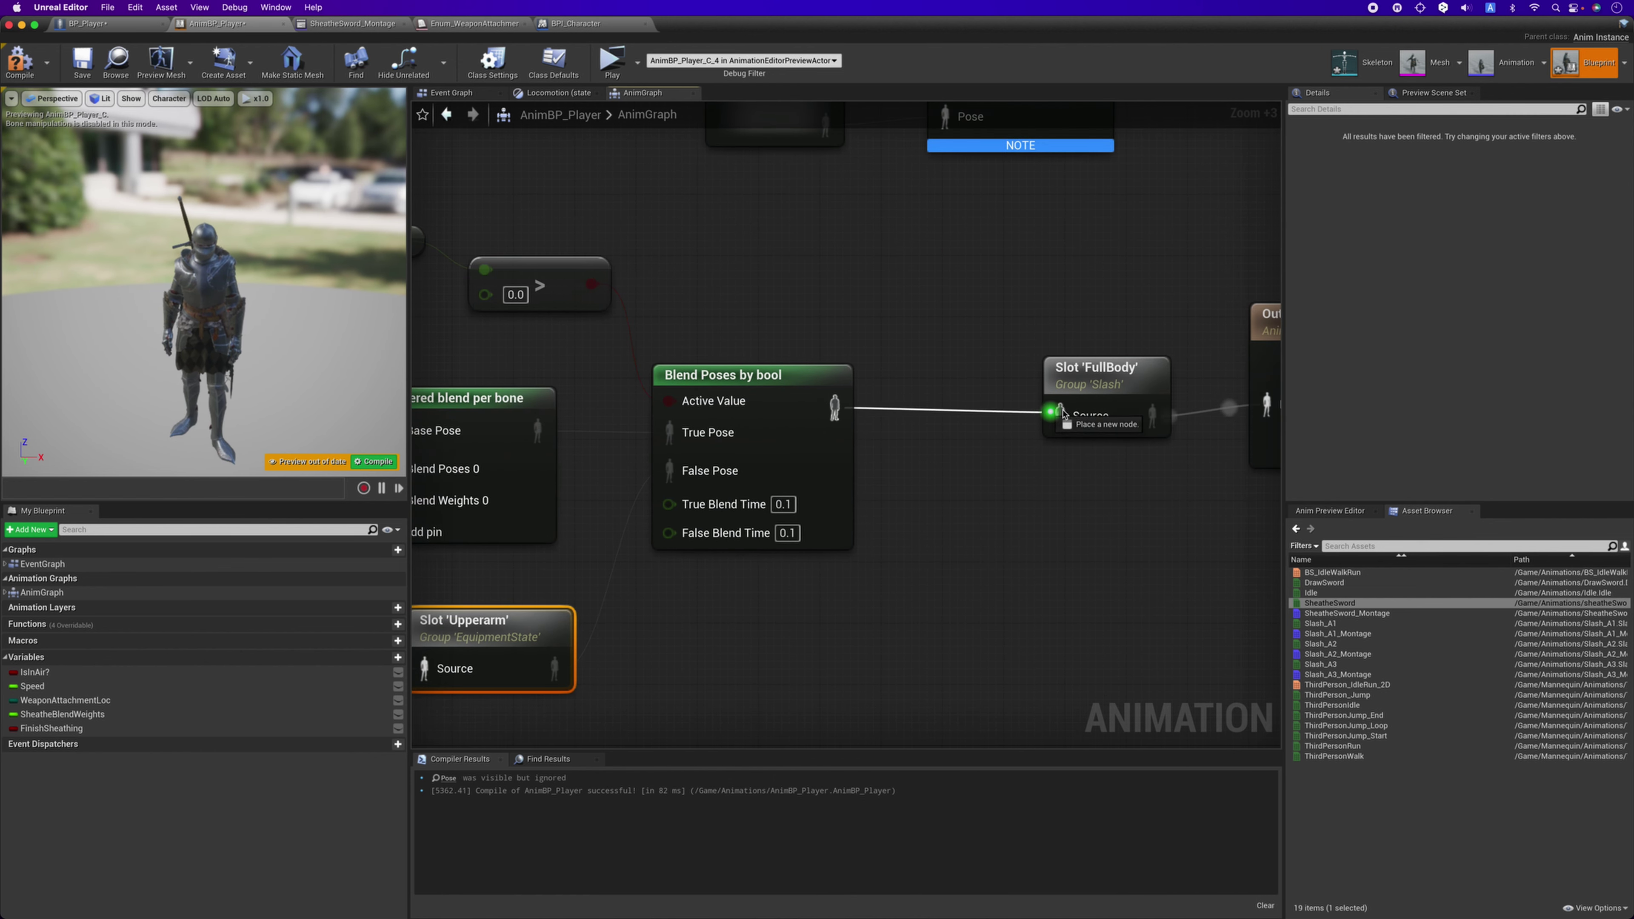
pyautogui.moveTo(712, 653); pyautogui.dragTo(1226, 537, button='right')
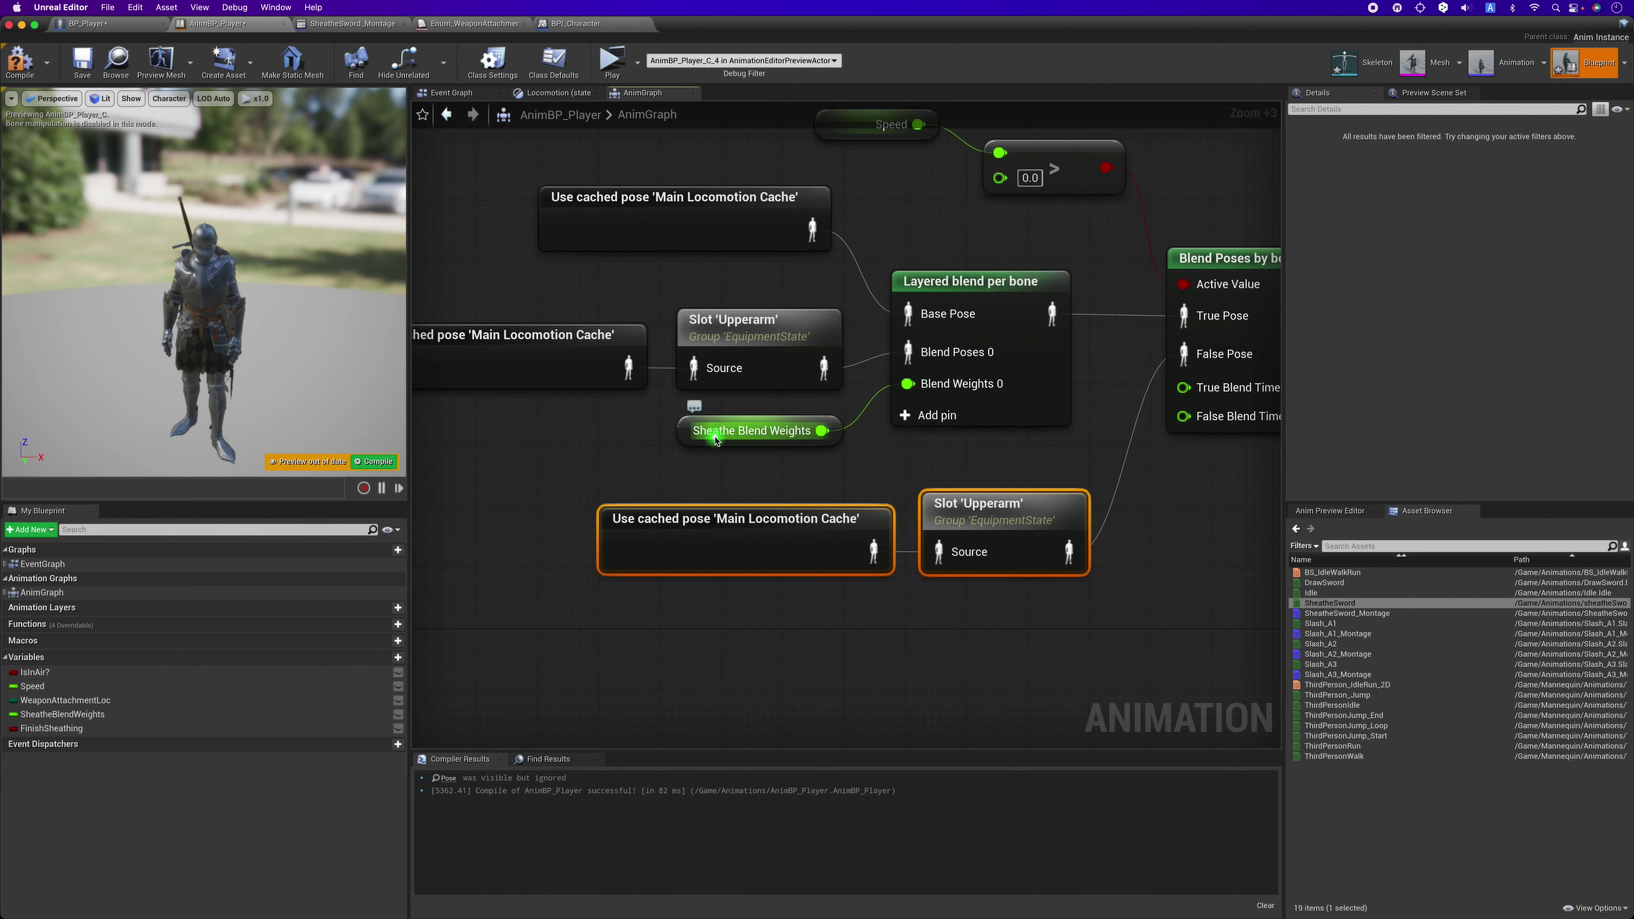
# Break the Sheathe Blend Weights wire so Blend Weights 0 is 1.0, compile, and start Play.
pyautogui.keyDown('alt'); pyautogui.click(821, 430); pyautogui.keyUp('alt')
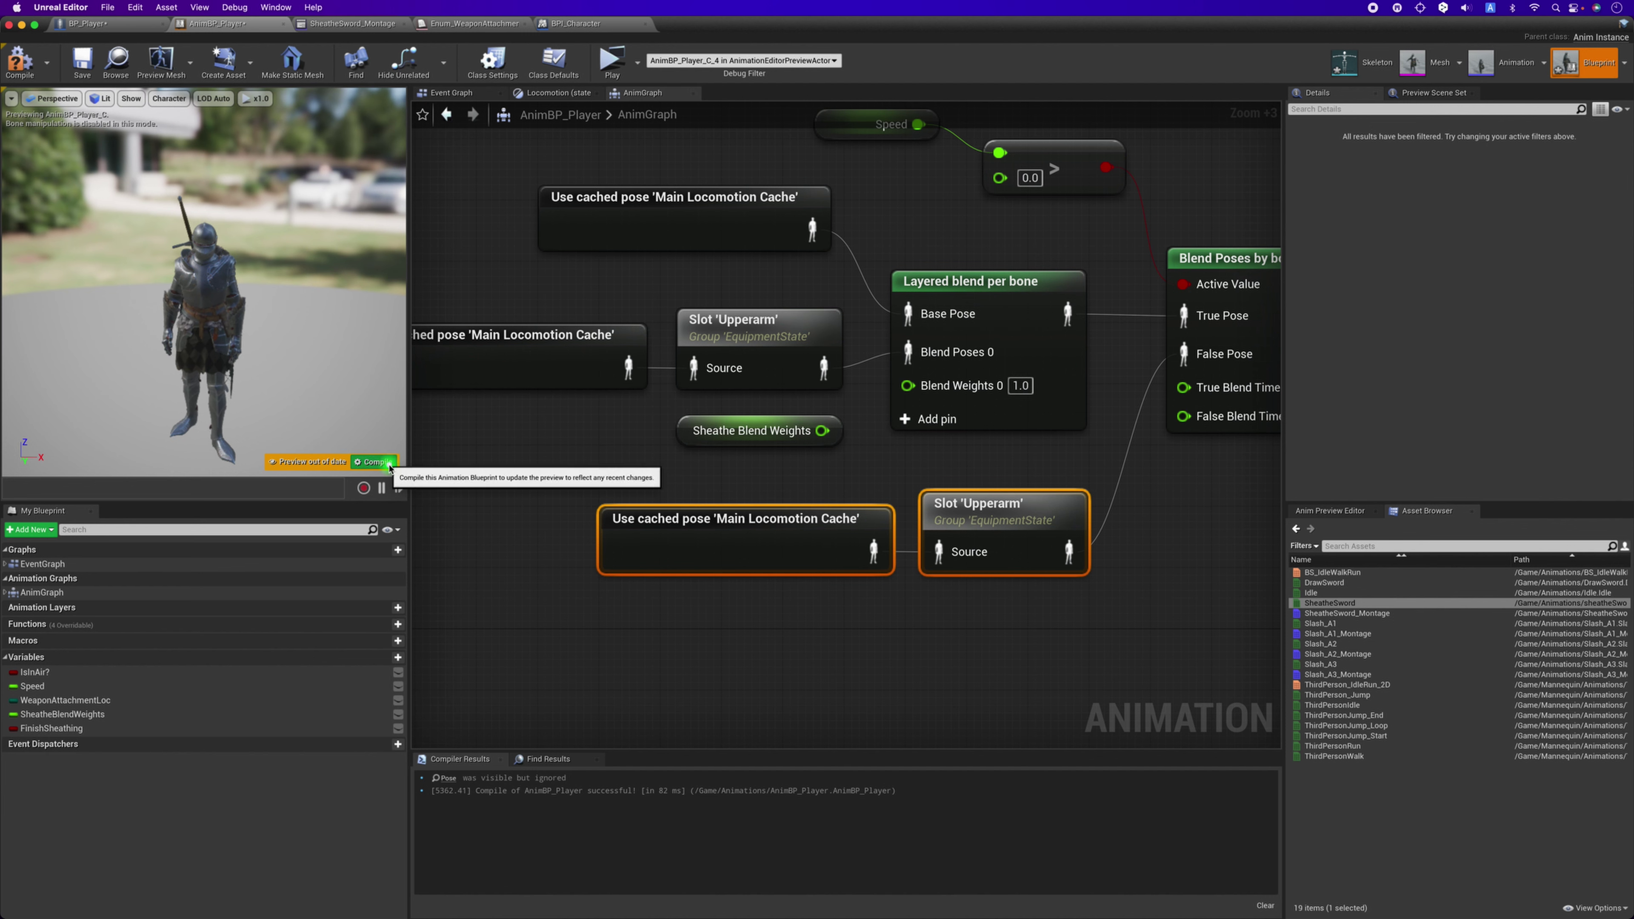
pyautogui.click(375, 461)
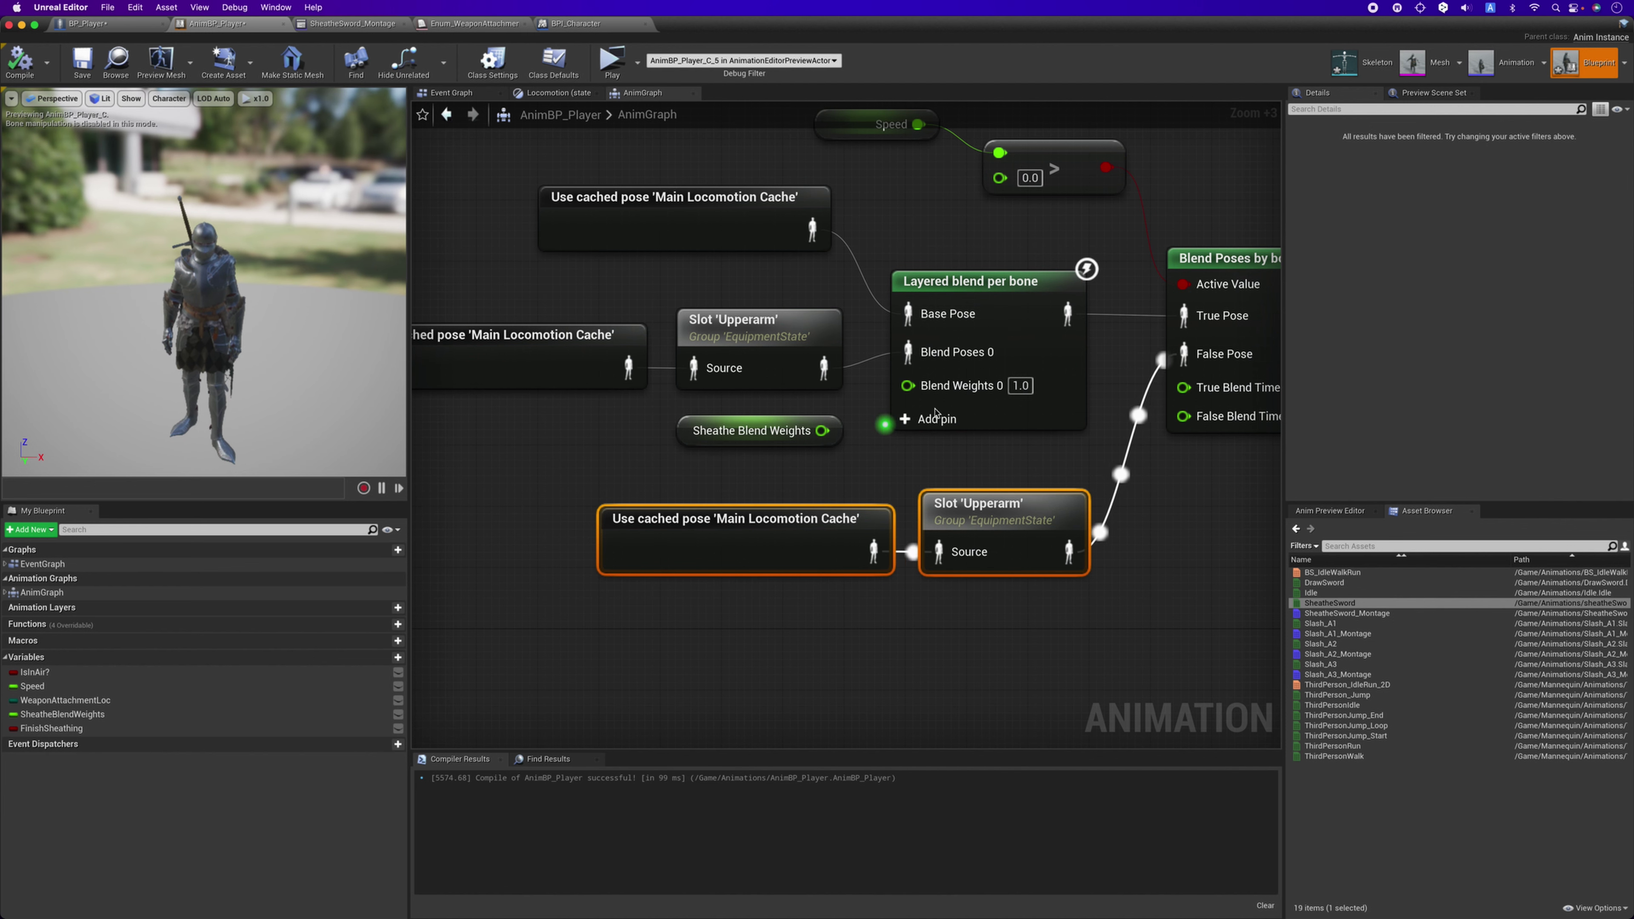
pyautogui.click(906, 451)
pyautogui.moveTo(618, 482); pyautogui.dragTo(695, 514, button='right')
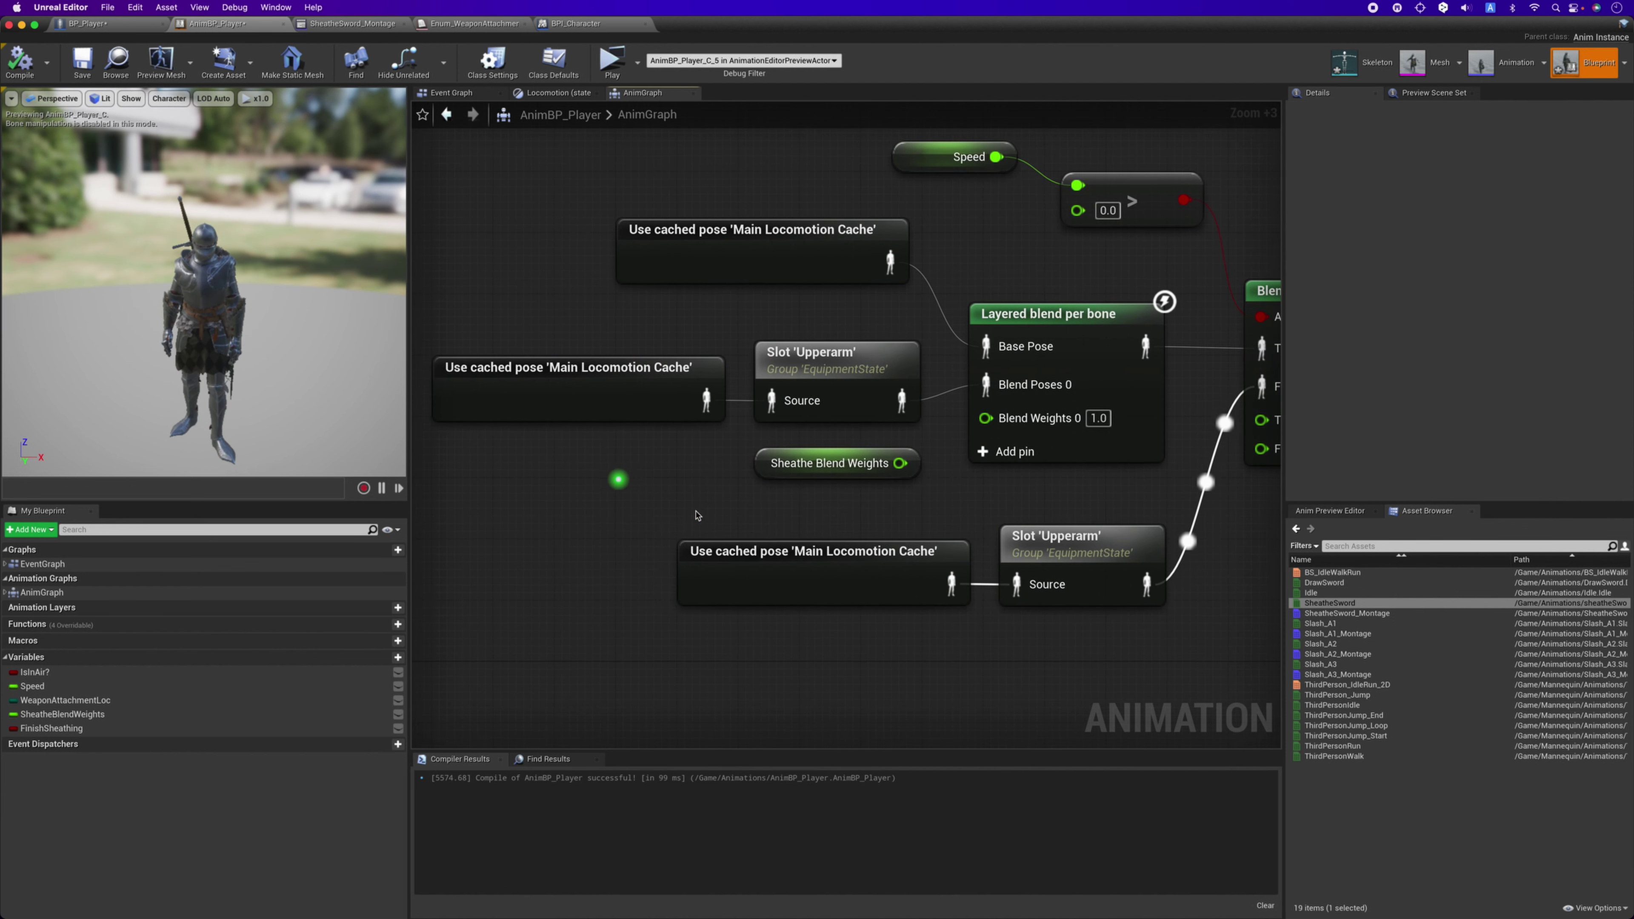
pyautogui.click(615, 65)
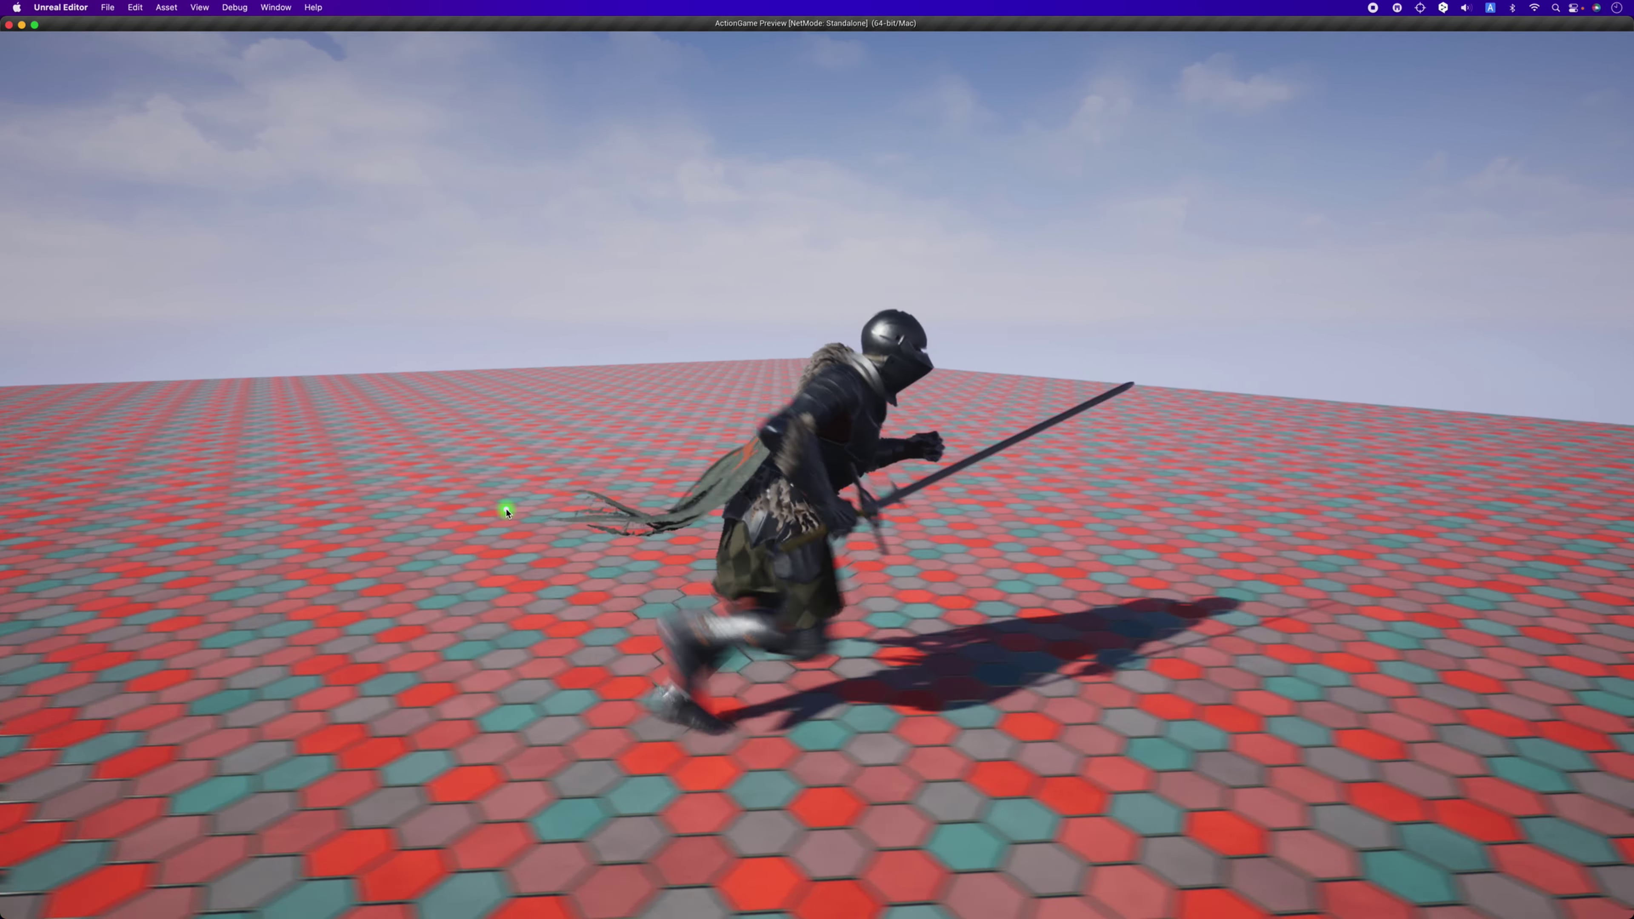
# Play-test running, stopping, sheathing and drawing the sword, and slashing, then exit with Esc.
pyautogui.press('a')
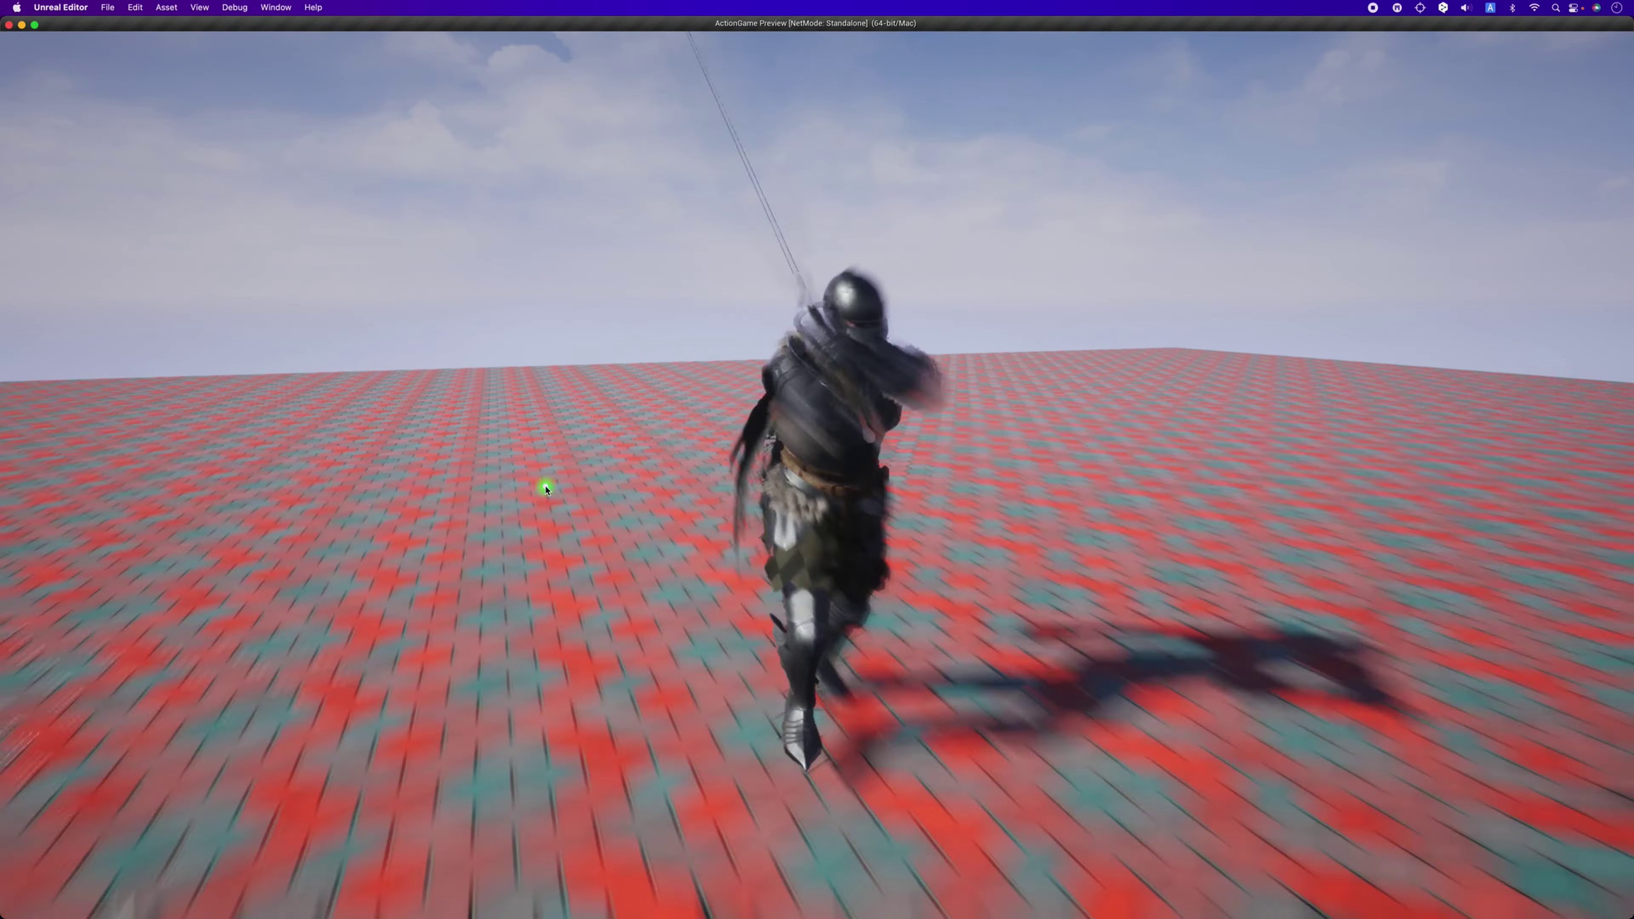
pyautogui.press('s')
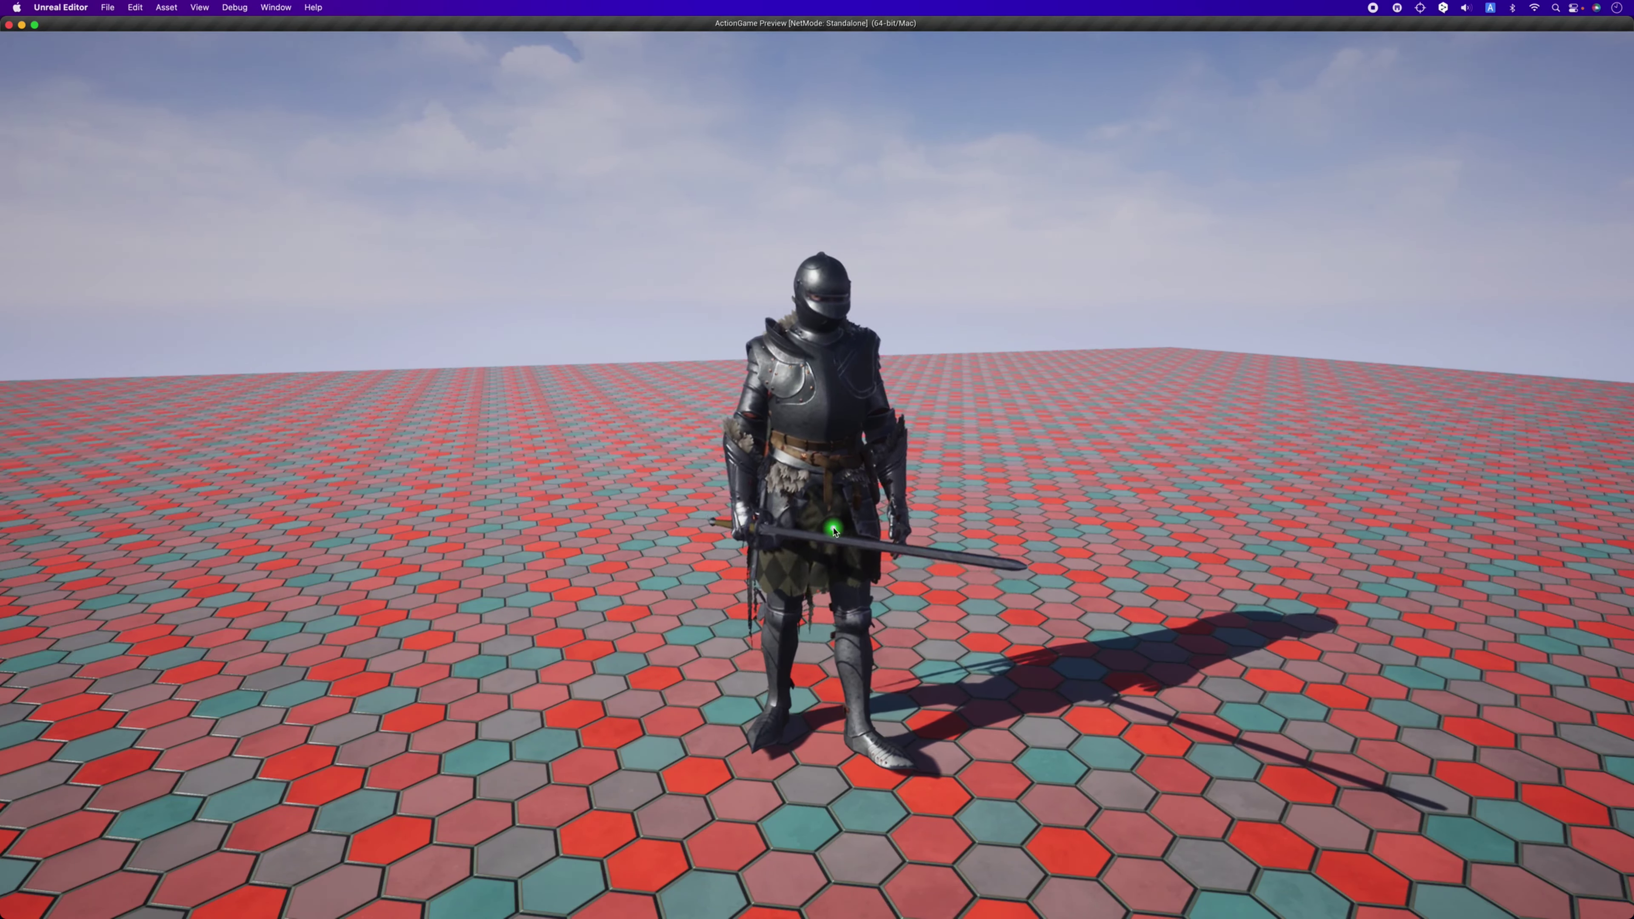
pyautogui.press('e')
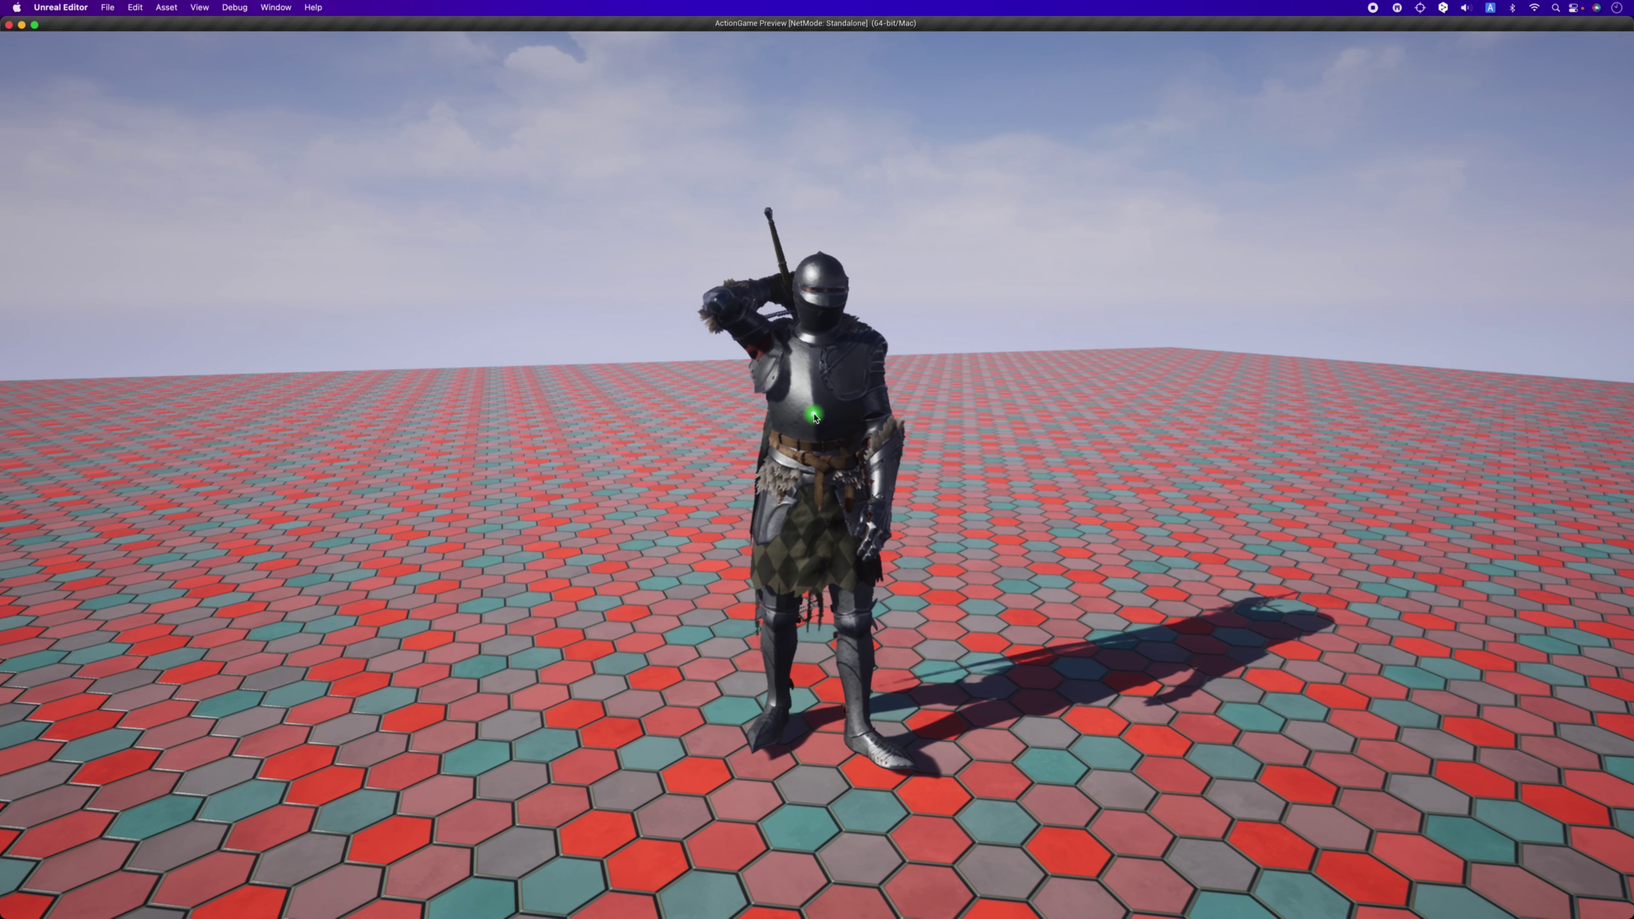
pyautogui.press('e')
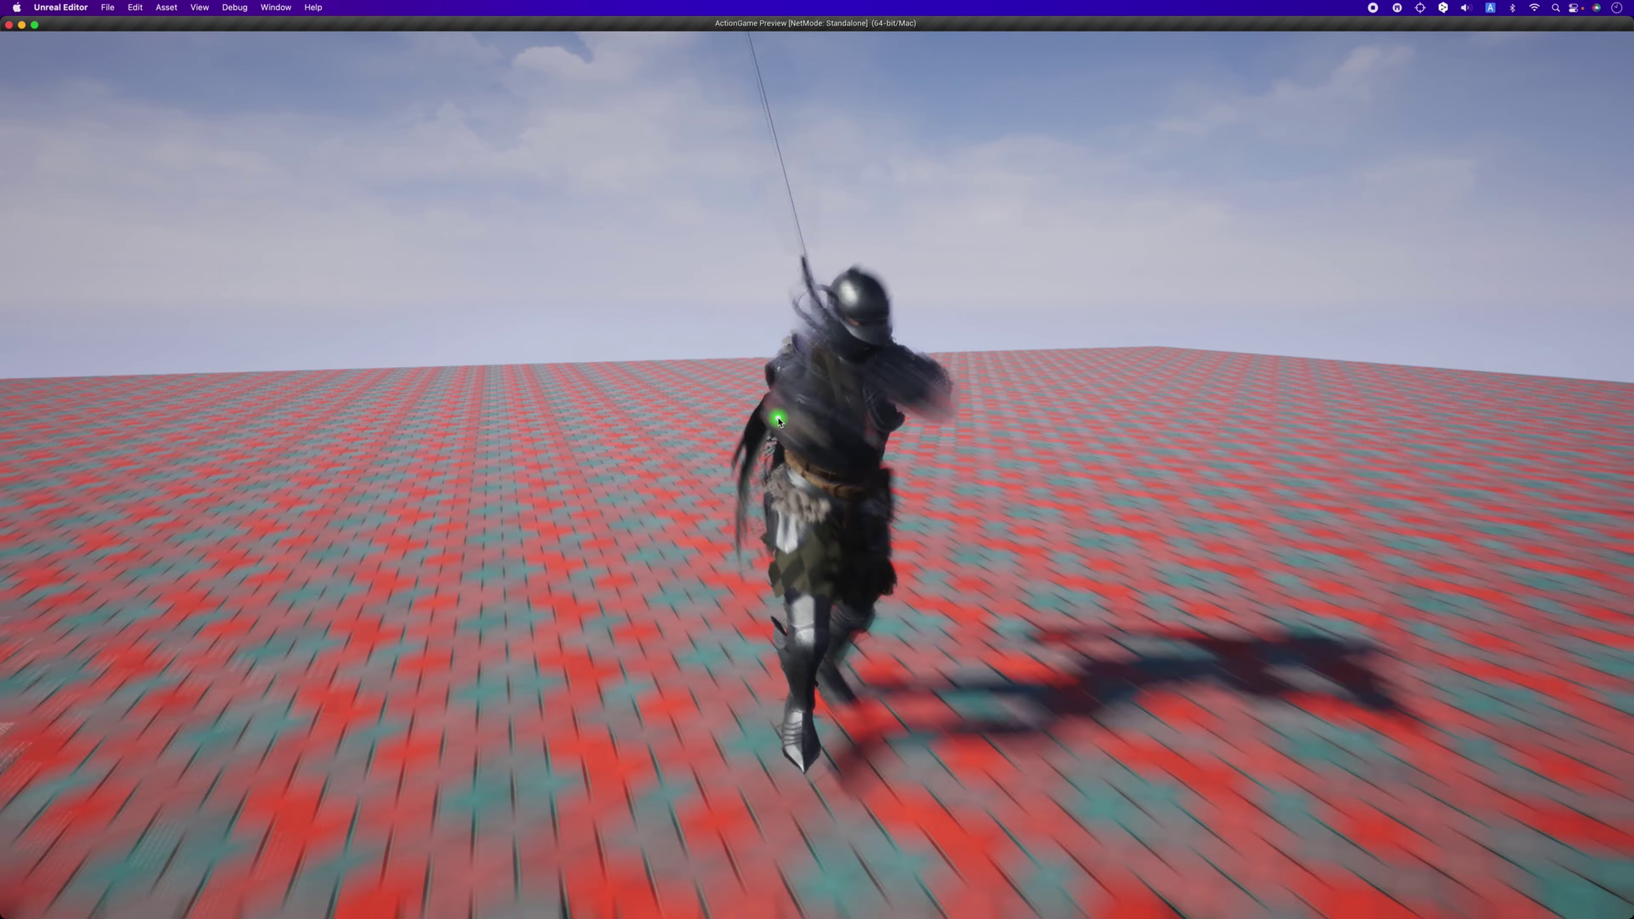
pyautogui.press('d')
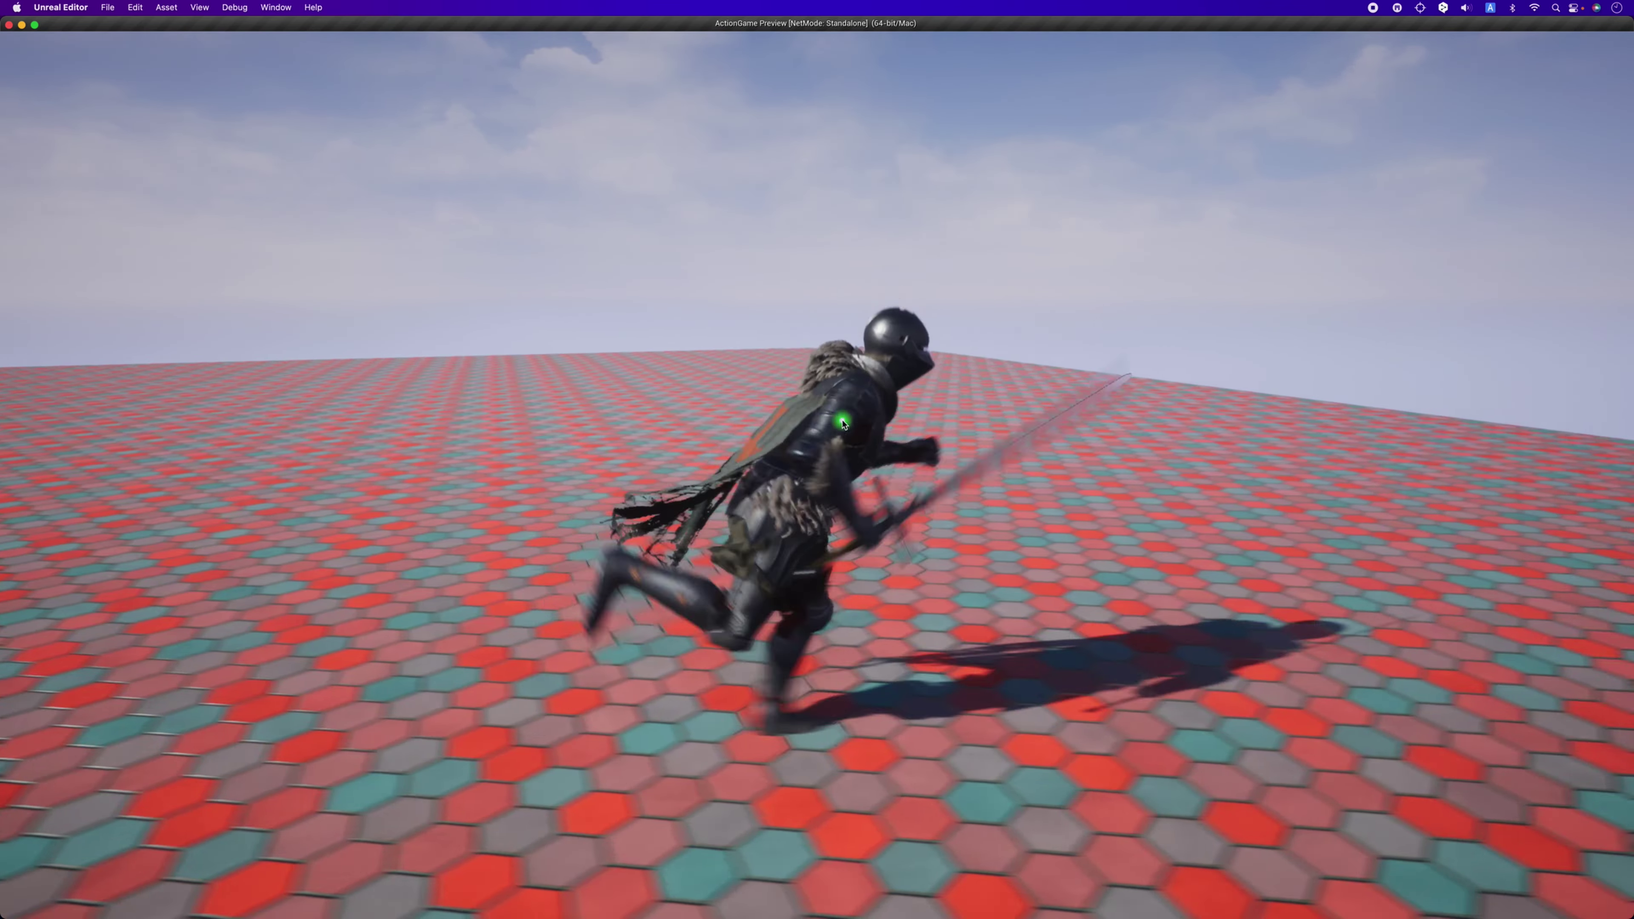
pyautogui.click(841, 423)
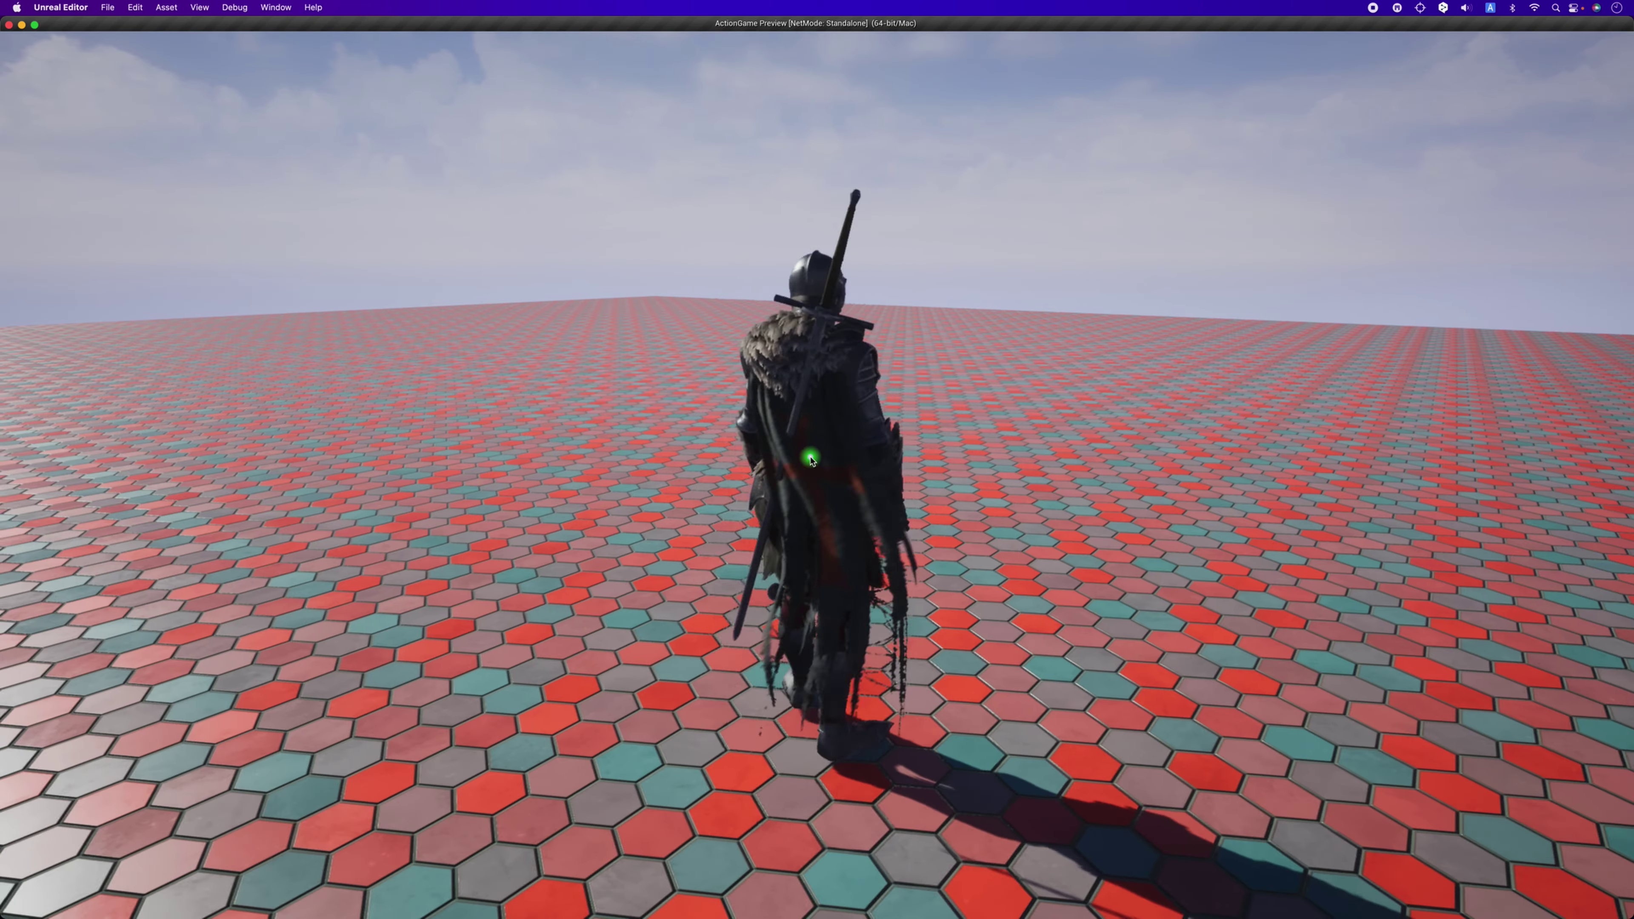
pyautogui.press('Escape')
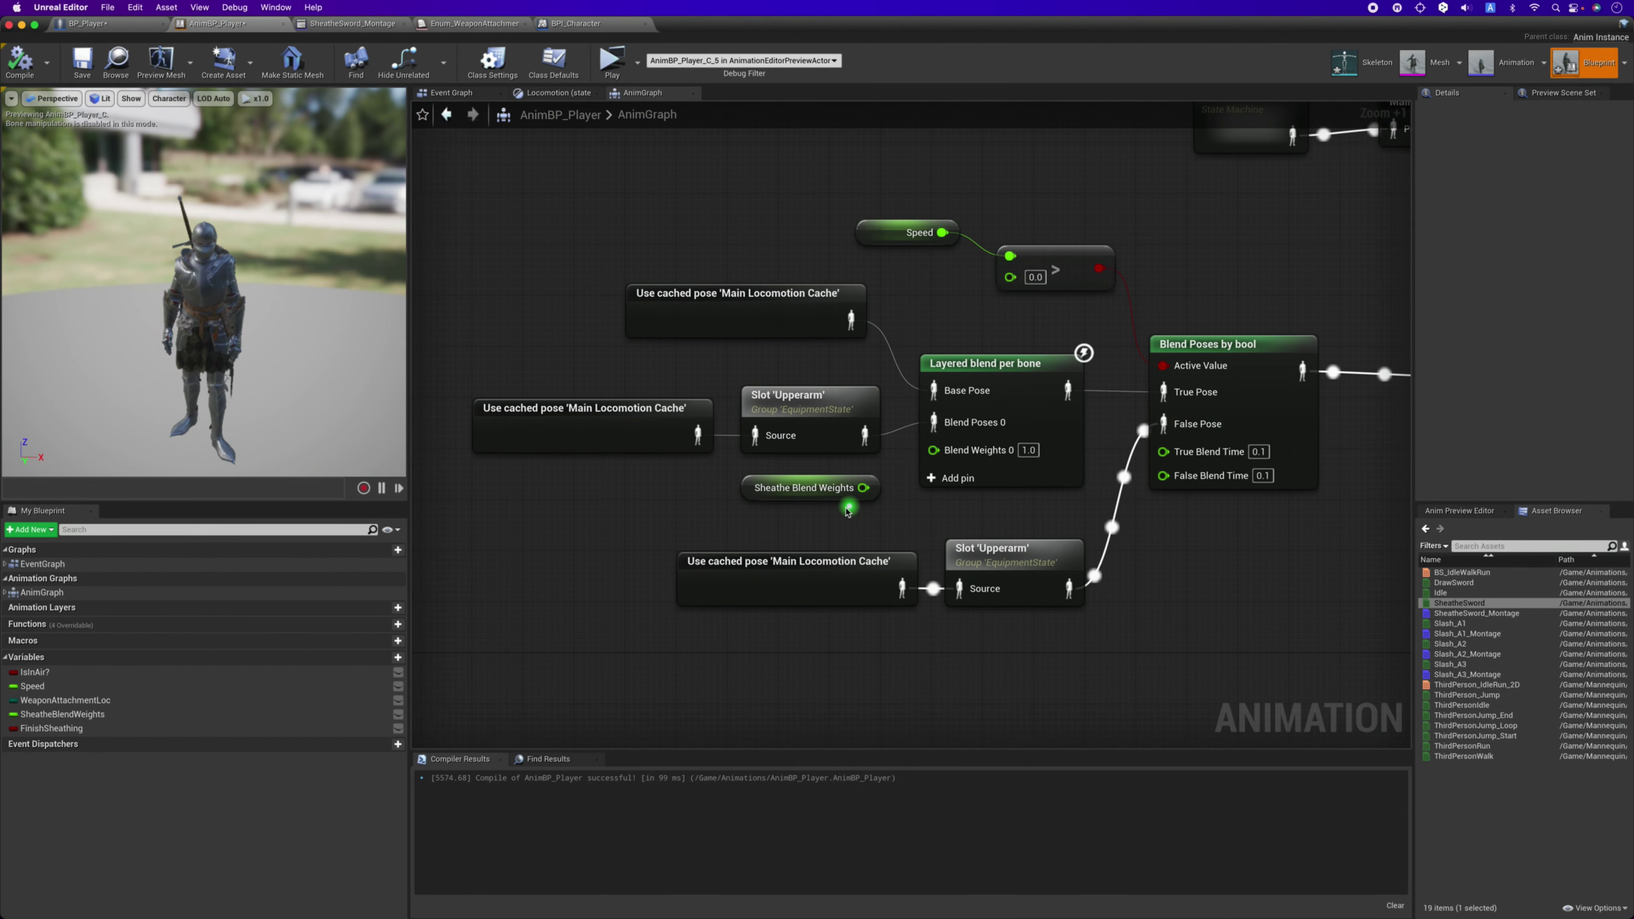
# Unhook the lower Upperarm slot, move Blend Poses by bool up, and wire Layered blend per bone into Slot 'FullBody'.
pyautogui.moveTo(881, 541); pyautogui.dragTo(840, 530, button='right')
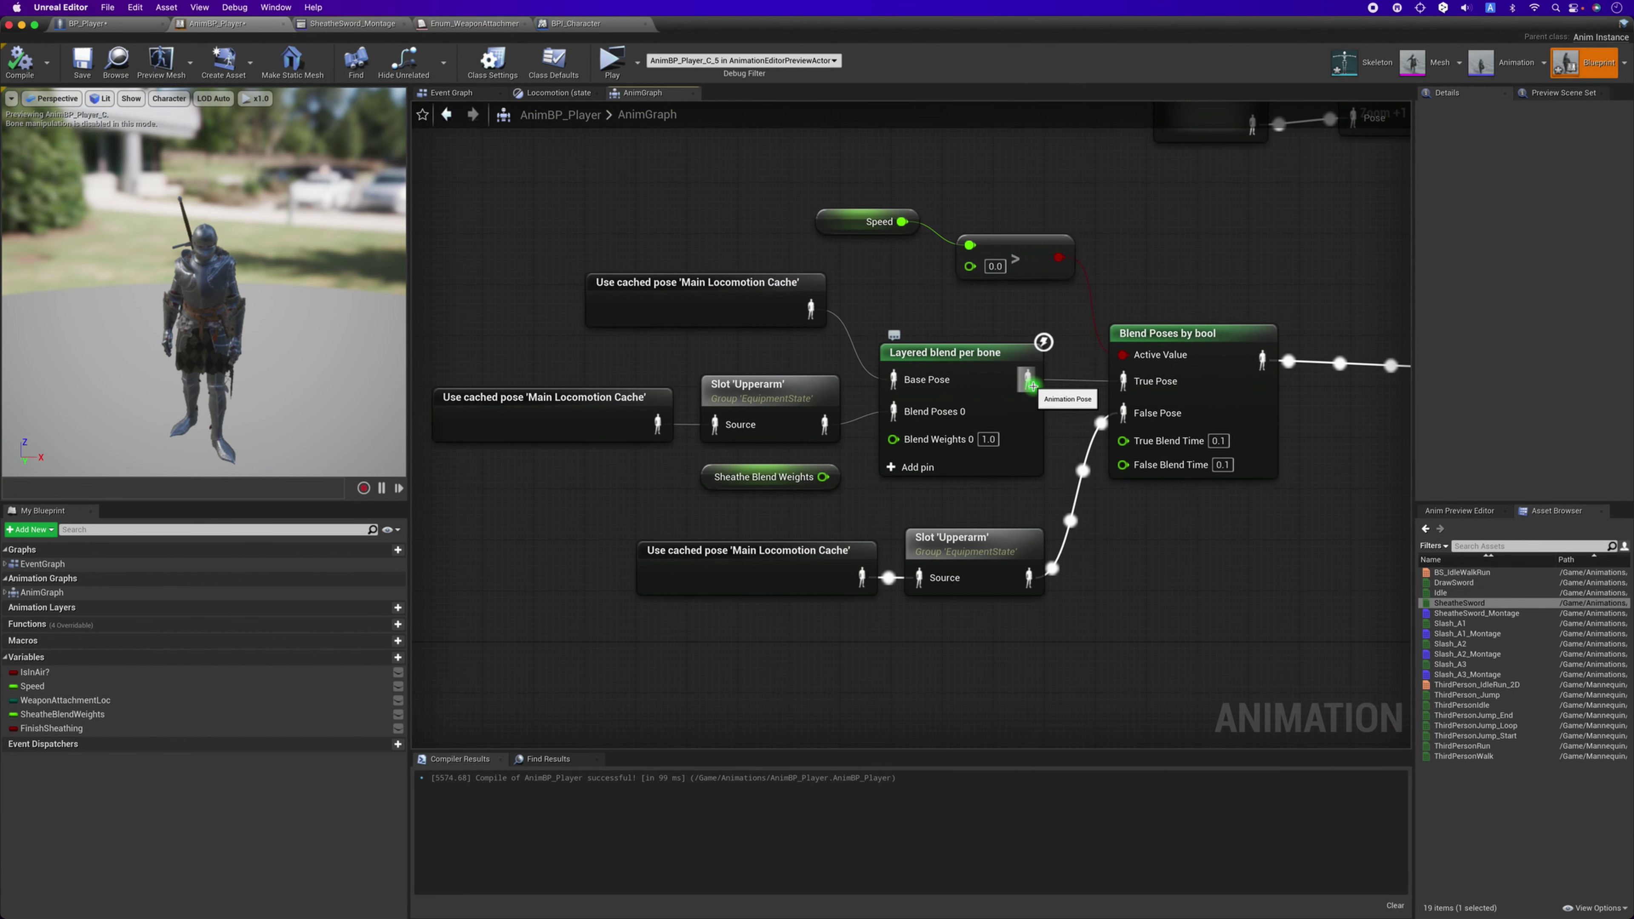
pyautogui.scroll(-1, 1070, 414)
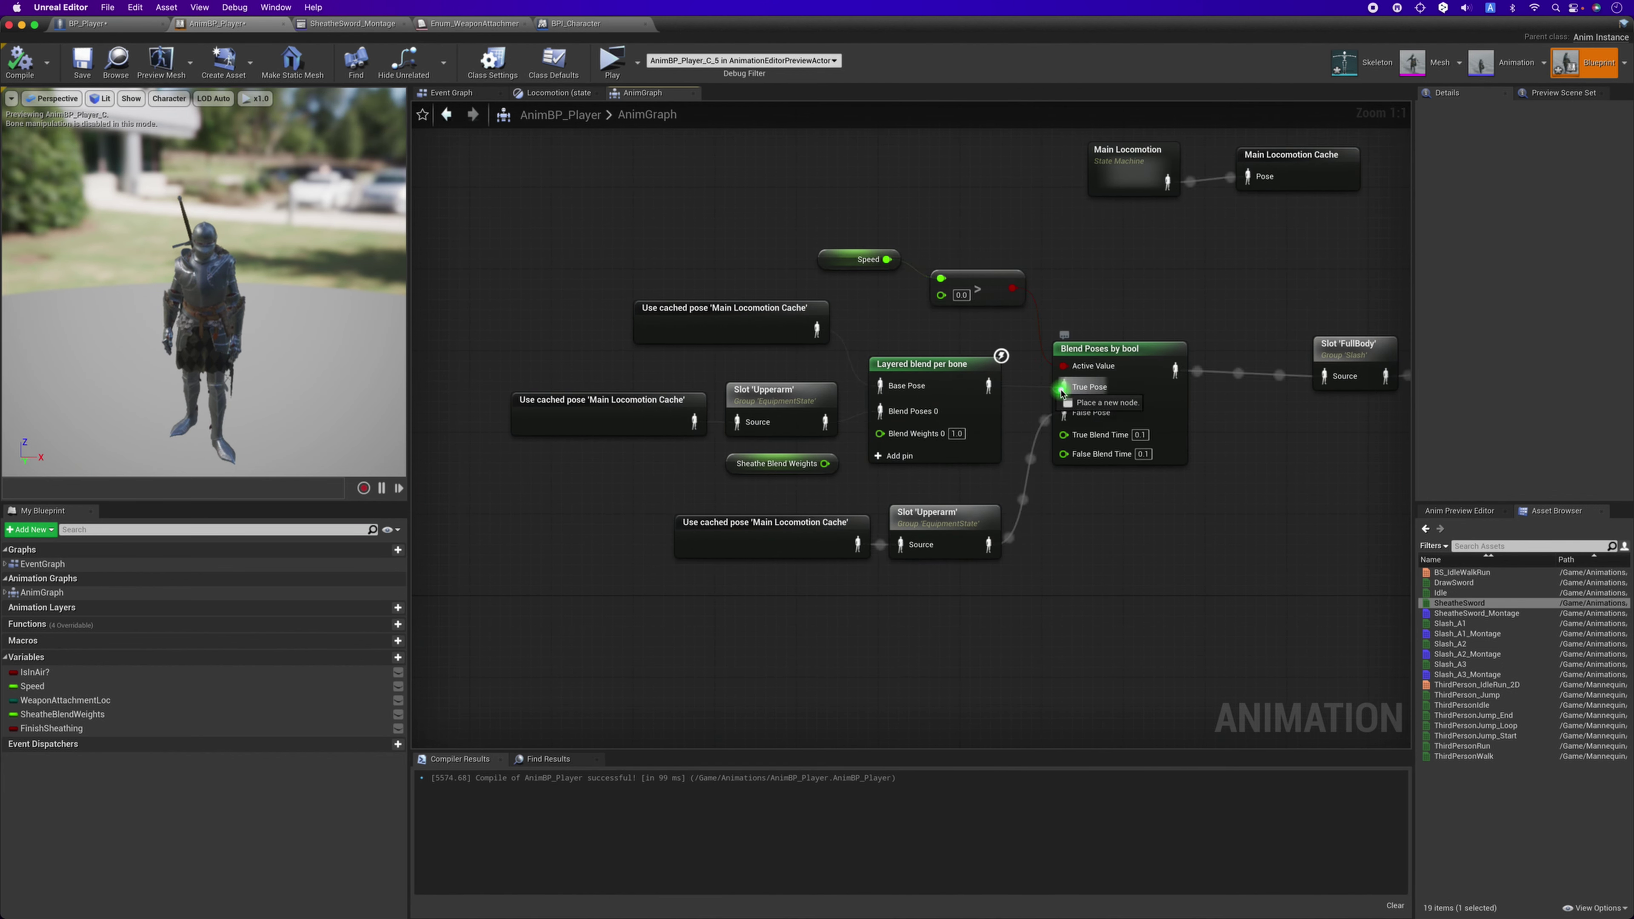
pyautogui.keyDown('alt'); pyautogui.click(1063, 415); pyautogui.keyUp('alt')
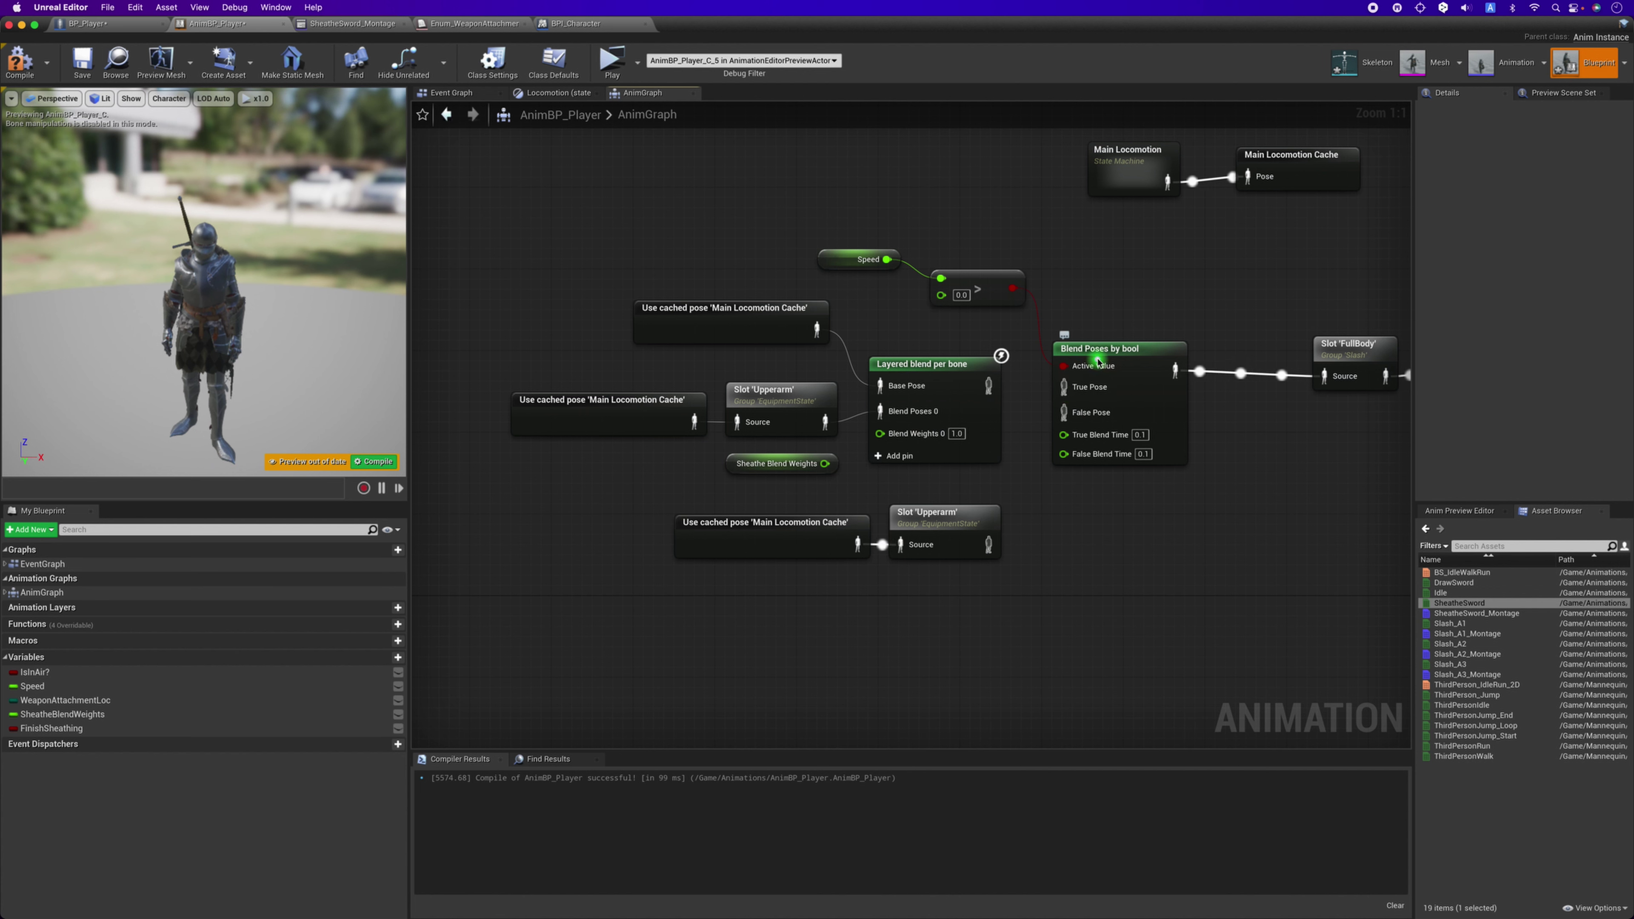
pyautogui.moveTo(1098, 360); pyautogui.dragTo(1098, 268)
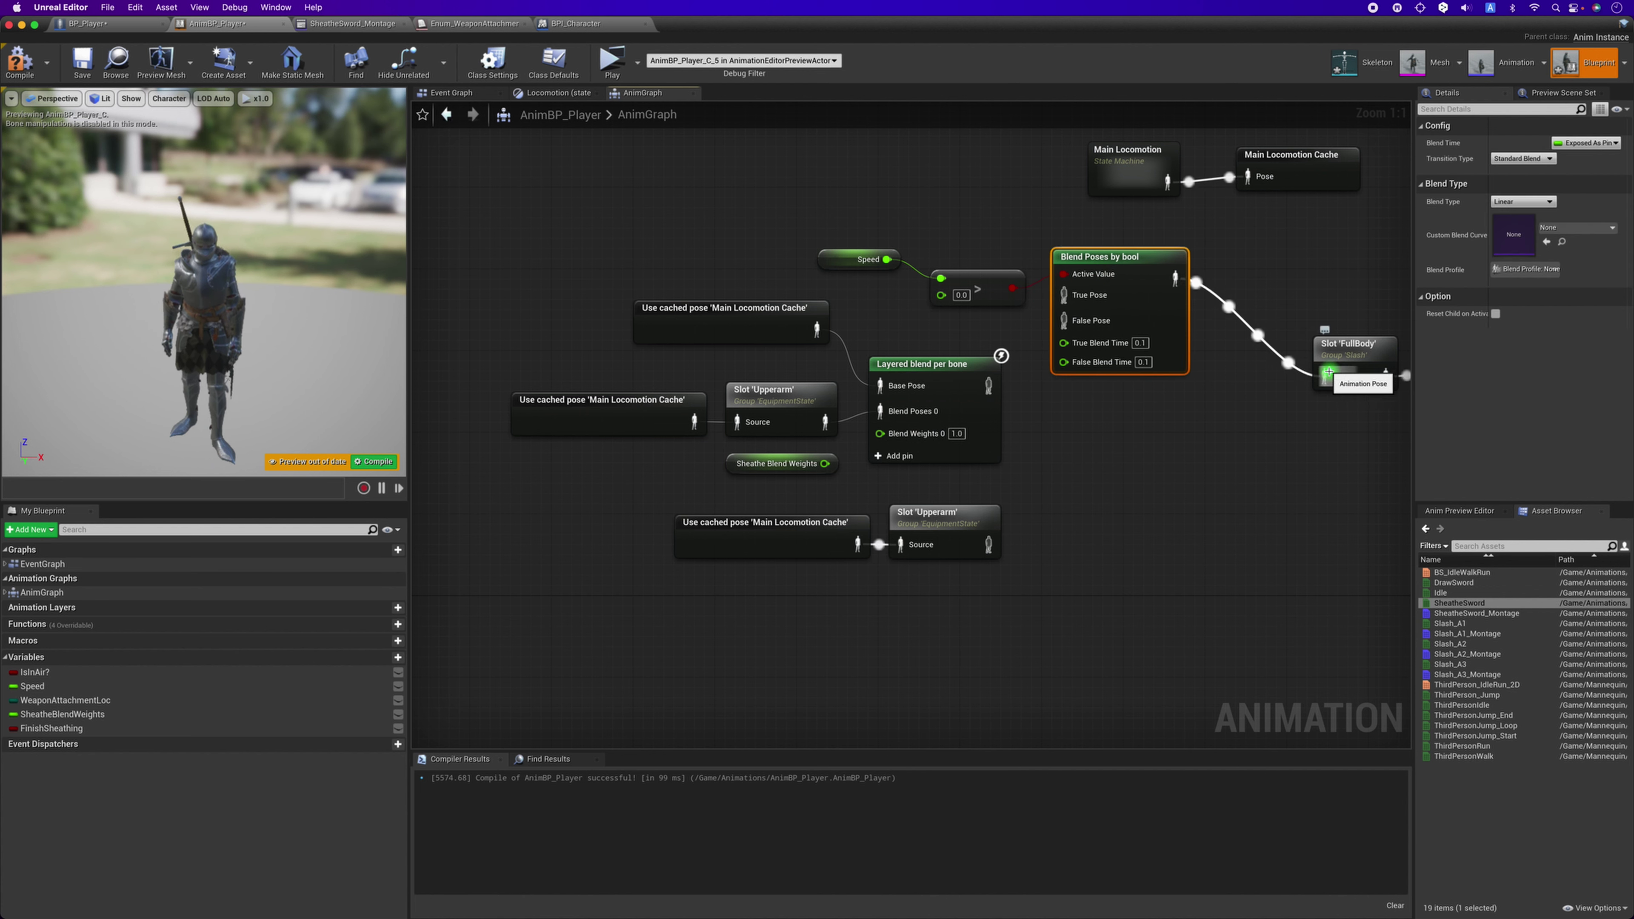
pyautogui.moveTo(1329, 372); pyautogui.dragTo(988, 385)
pyautogui.click(612, 59)
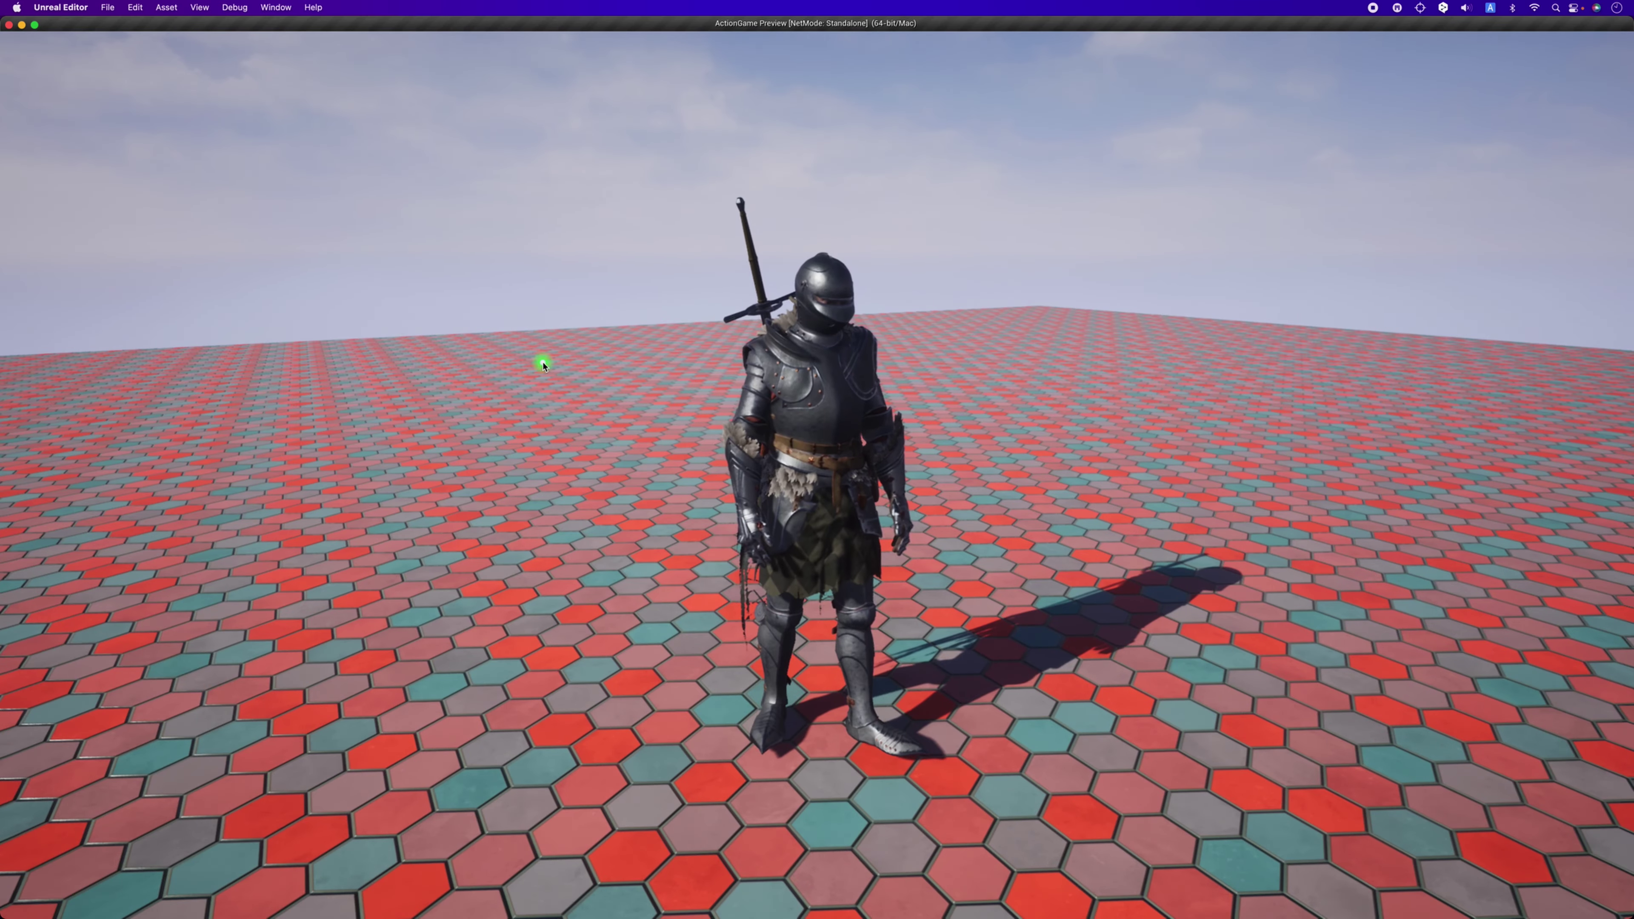
pyautogui.click(542, 364)
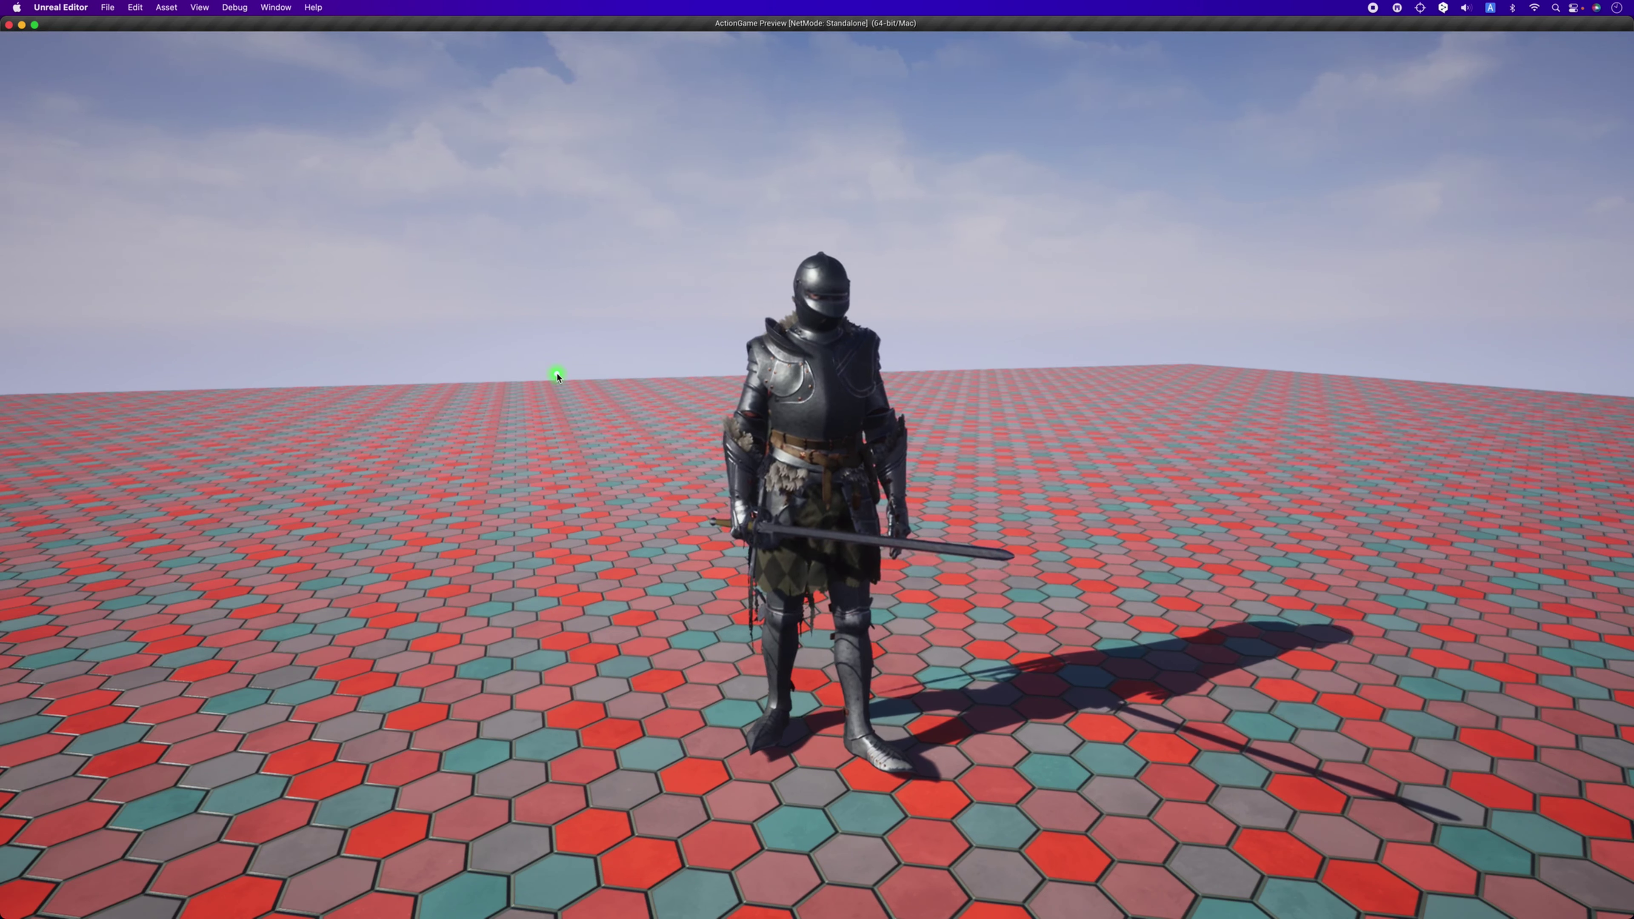
pyautogui.click(597, 383)
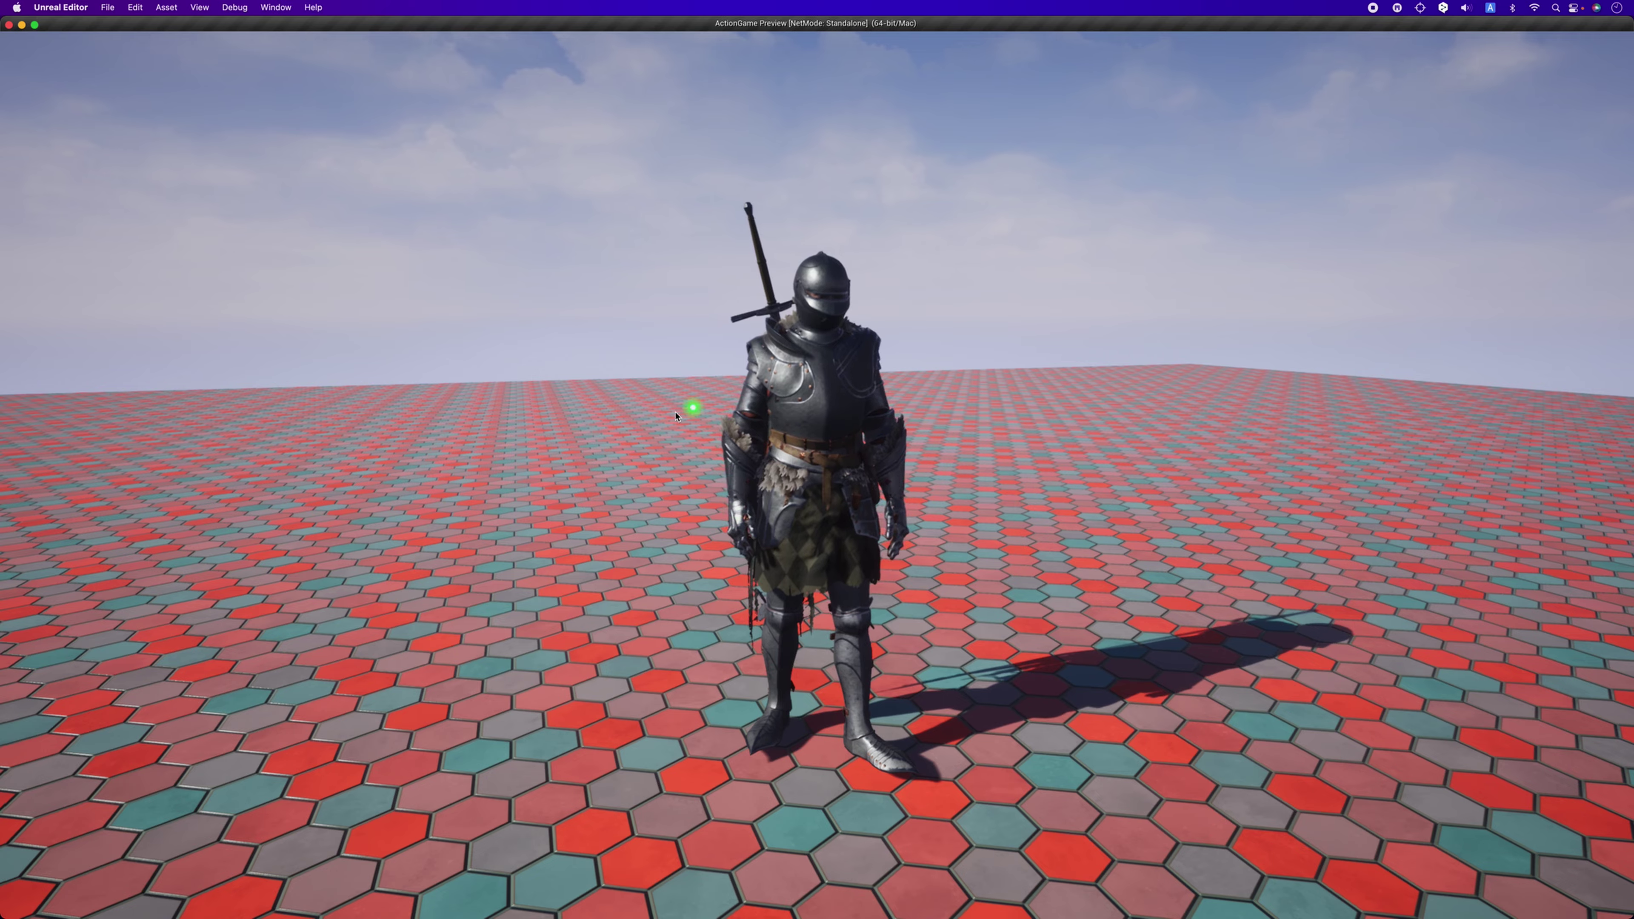
pyautogui.moveTo(689, 409); pyautogui.dragTo(595, 425)
pyautogui.click(595, 425)
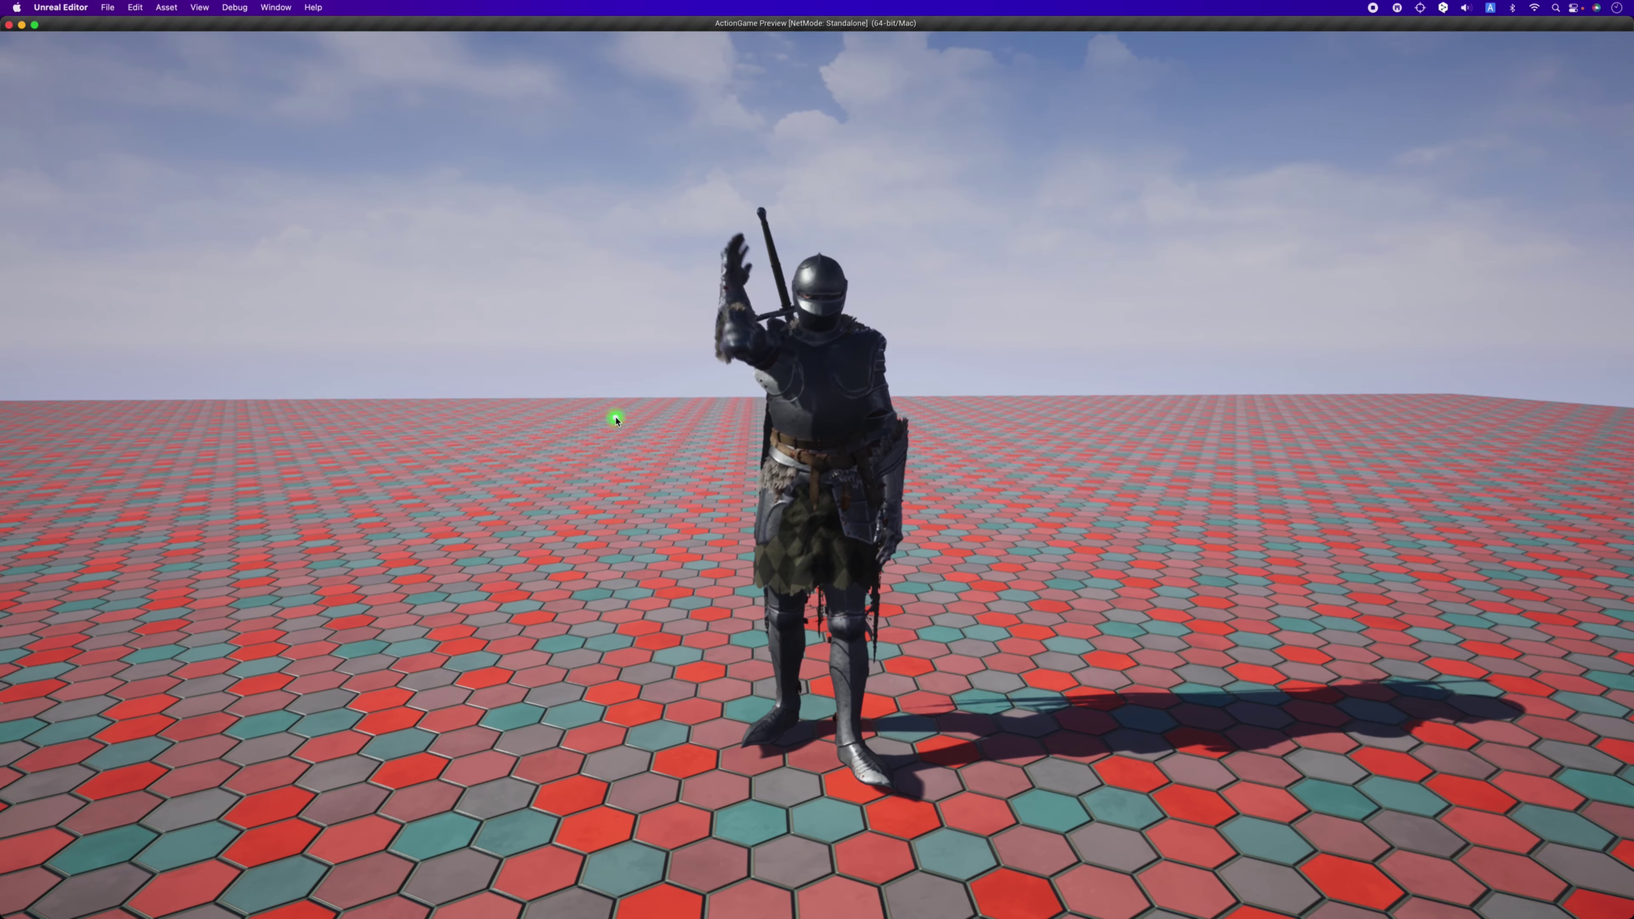
pyautogui.moveTo(595, 426)
pyautogui.mouseDown()
pyautogui.moveTo(927, 435)
pyautogui.moveTo(727, 493)
pyautogui.mouseUp()
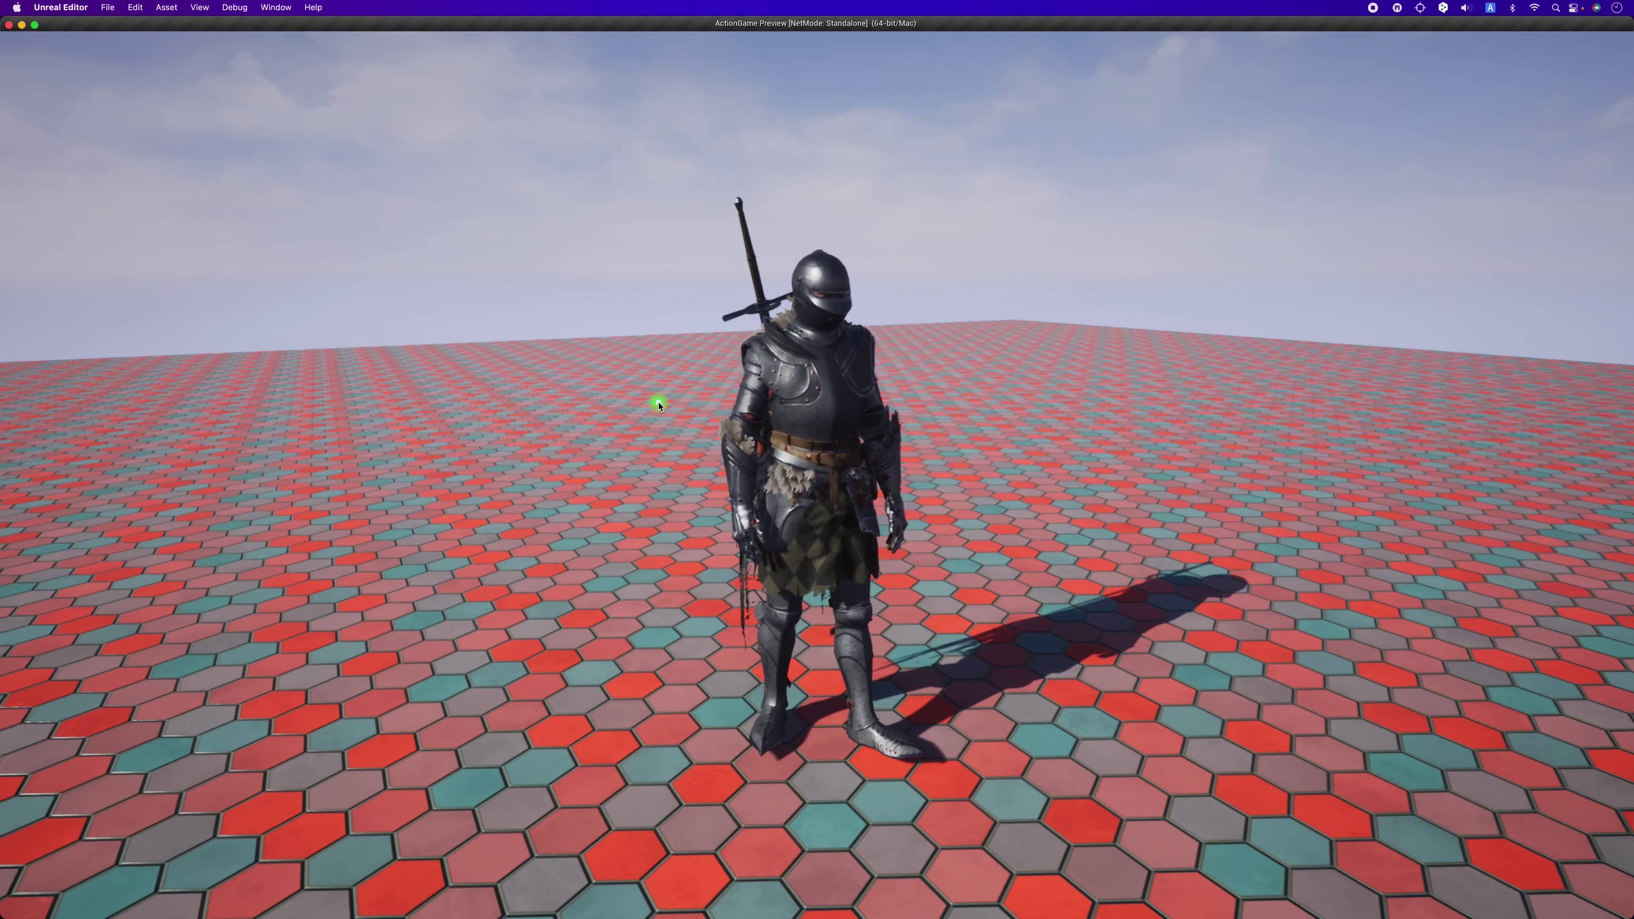
pyautogui.press('Escape')
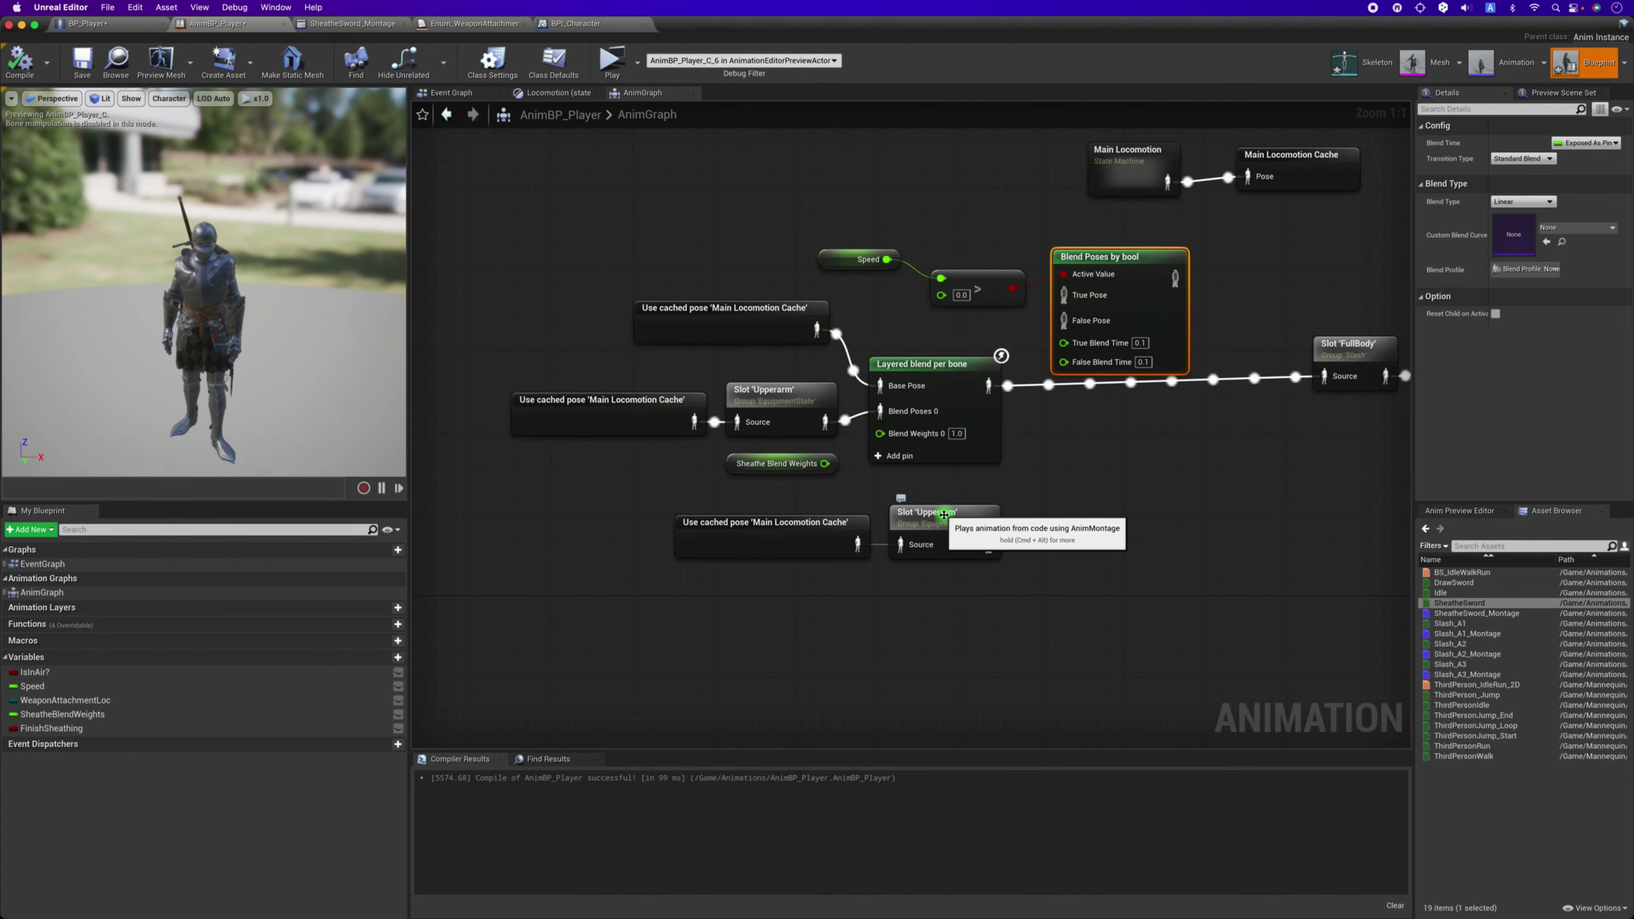
# Place Blend Poses by bool back in front of Slot 'FullBody'.
pyautogui.moveTo(1023, 496); pyautogui.dragTo(1043, 538)
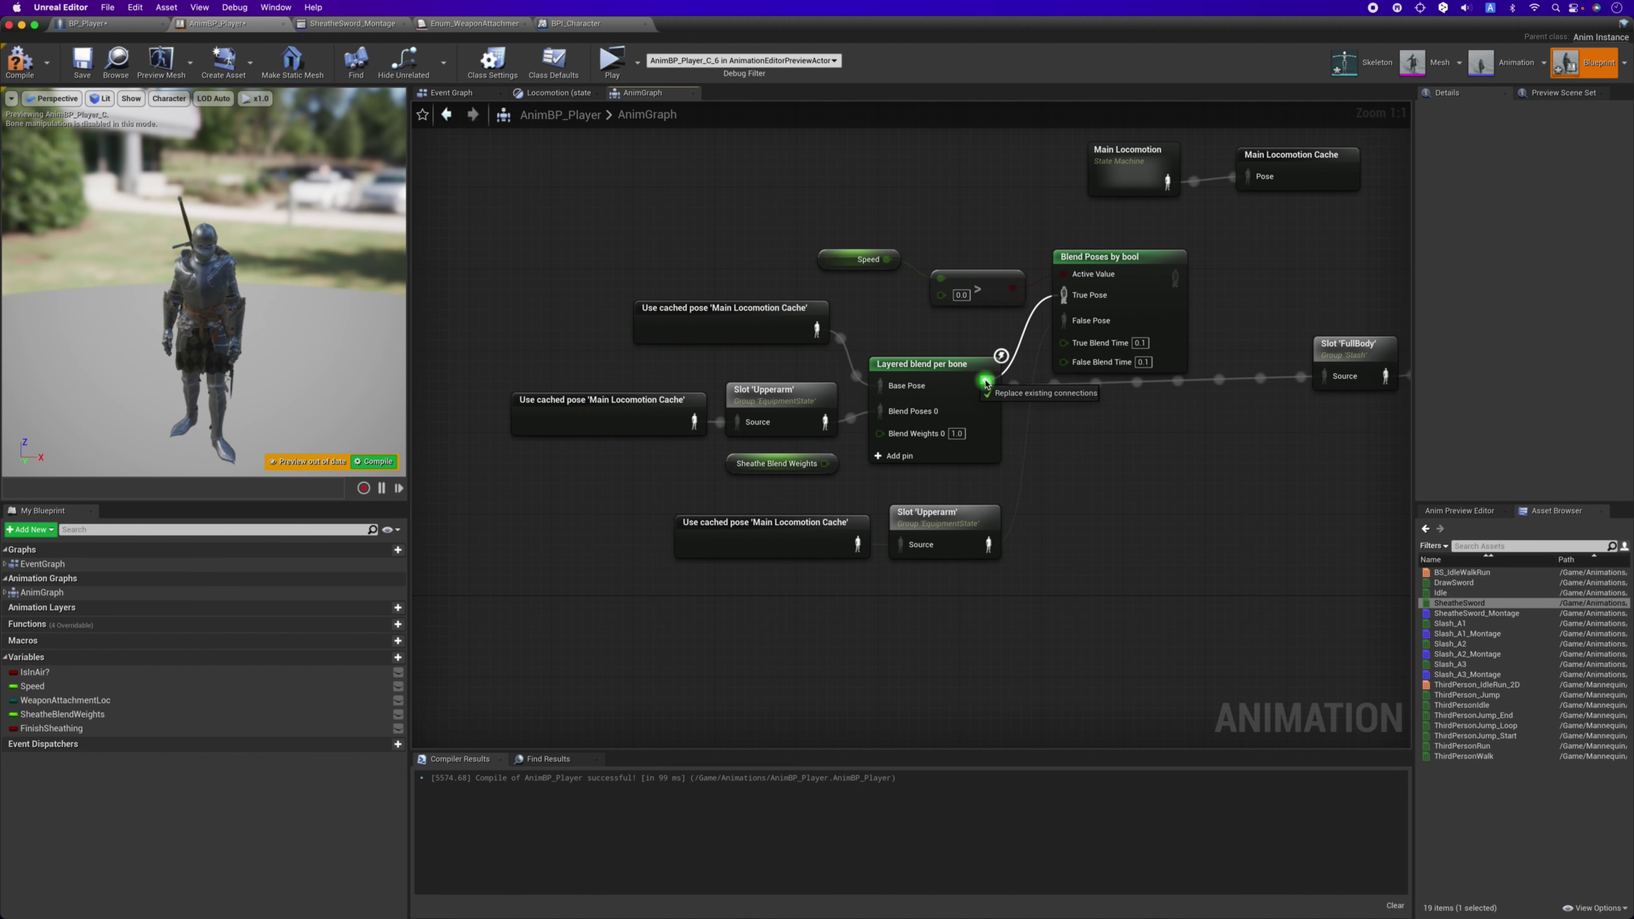
pyautogui.moveTo(1159, 286); pyautogui.dragTo(1188, 378)
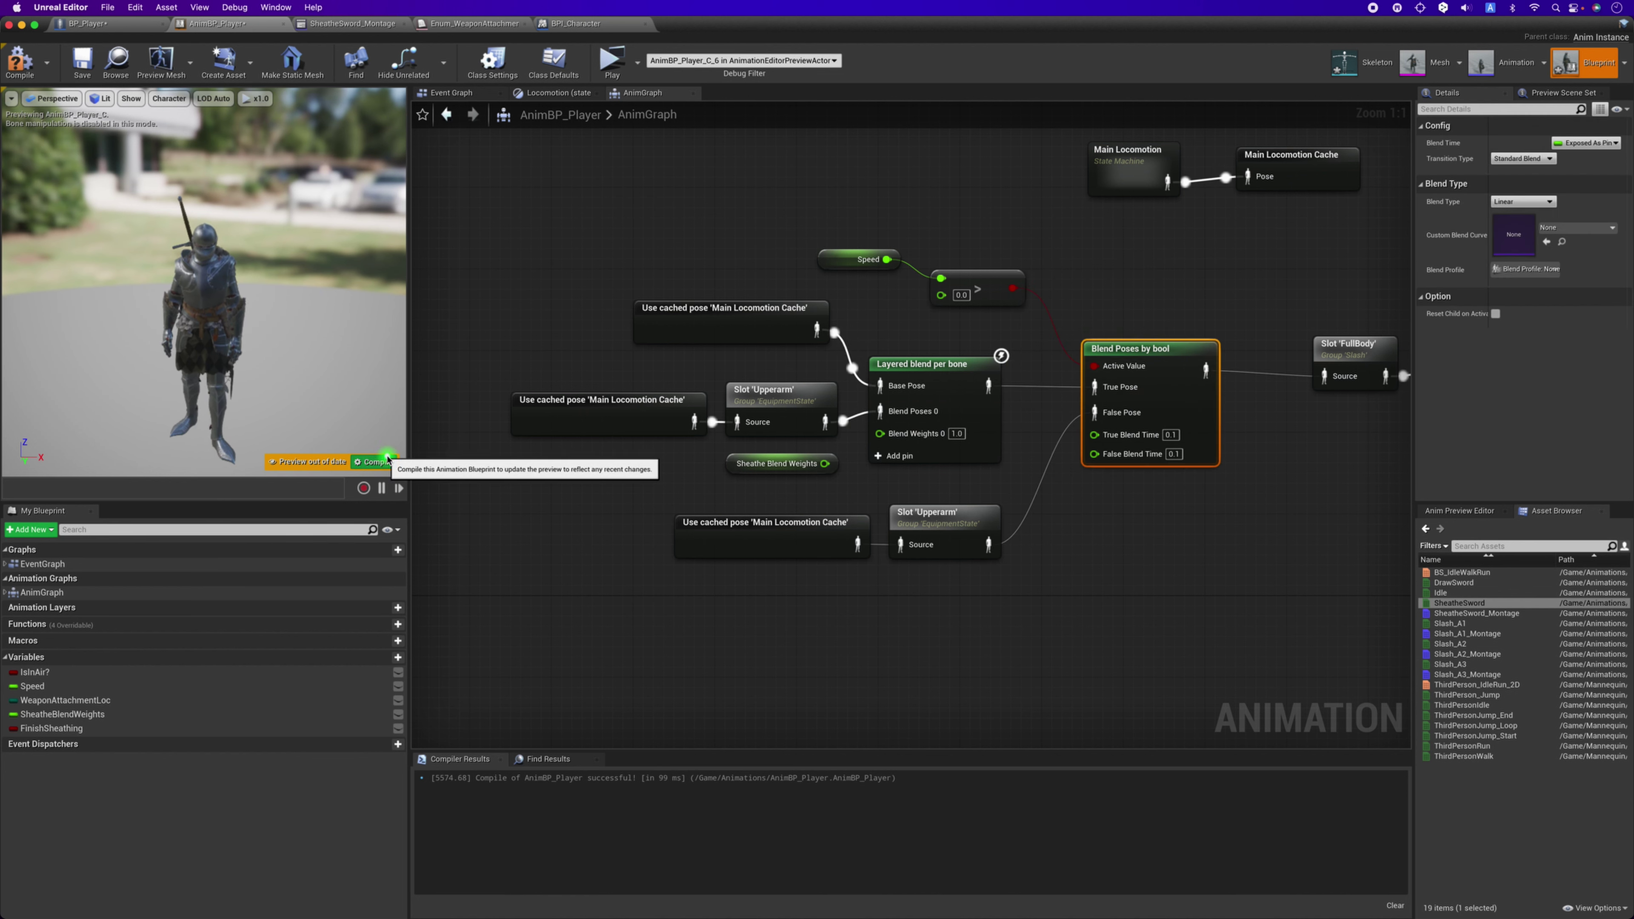
# Play-test a sword attack and running with sheathing, then close the preview with Esc.
pyautogui.click(612, 59)
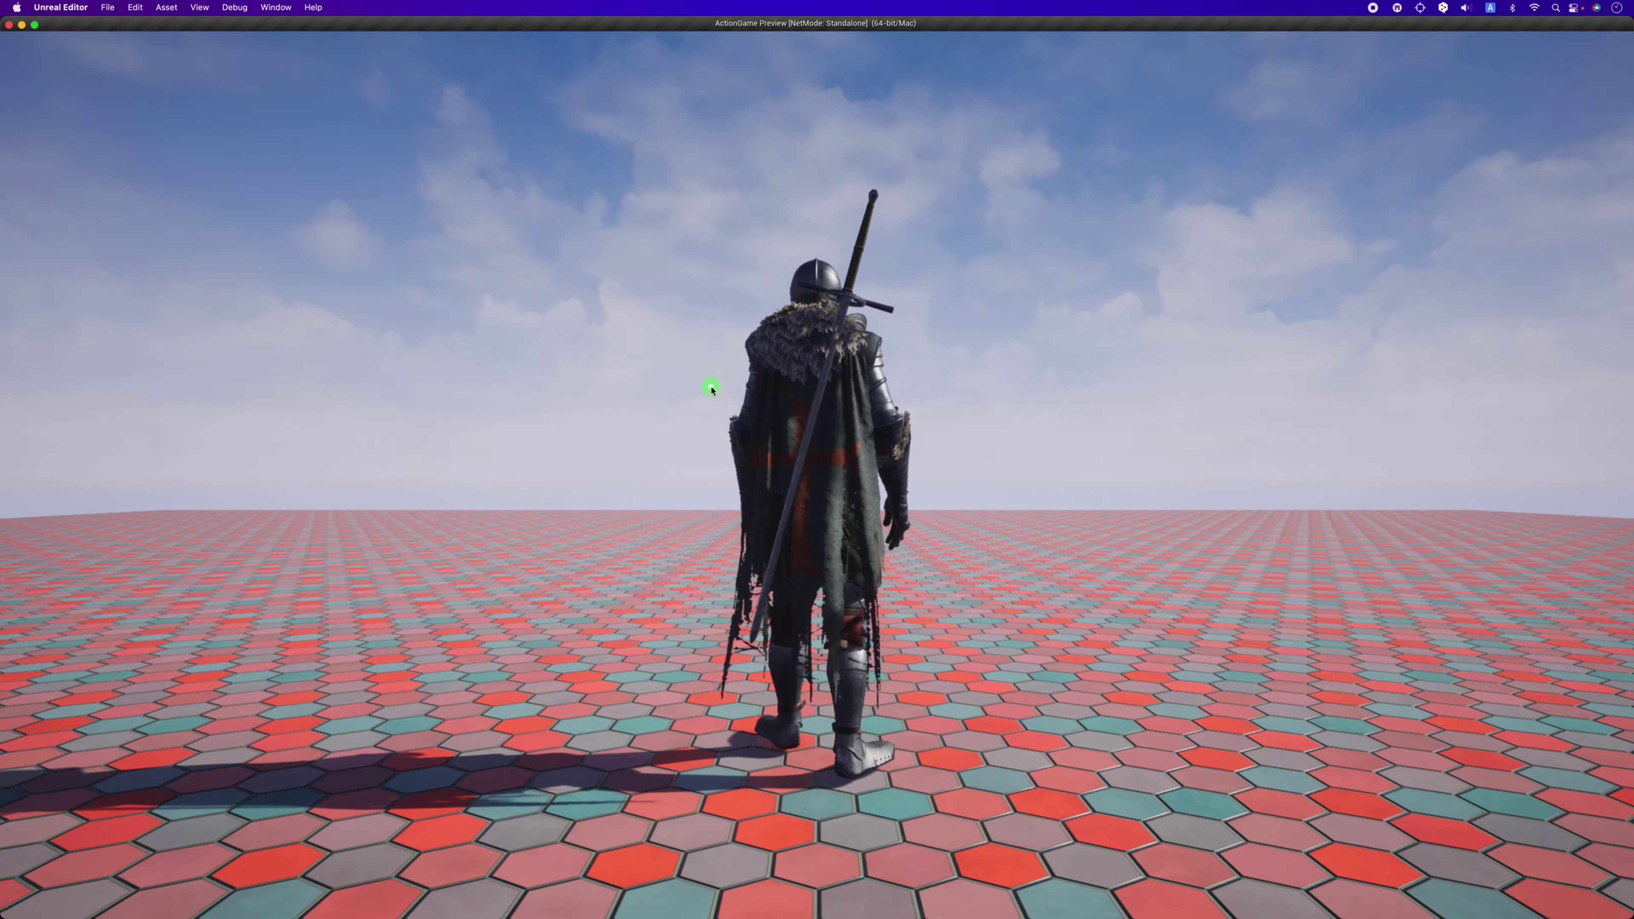
pyautogui.moveTo(583, 403); pyautogui.dragTo(256, 414)
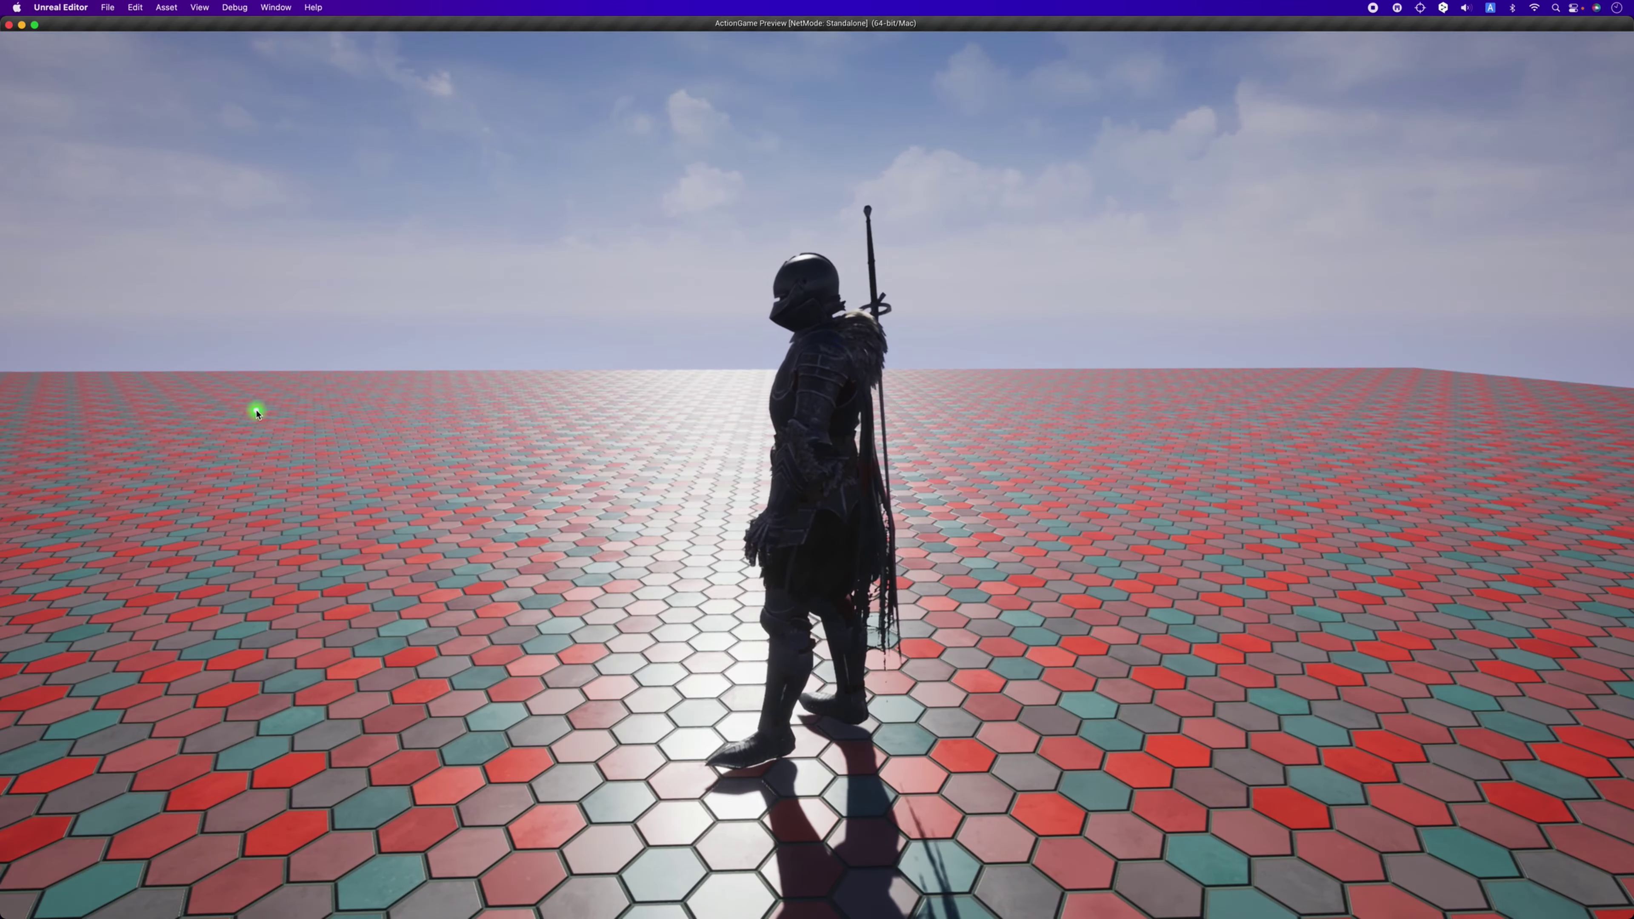
pyautogui.click(257, 414)
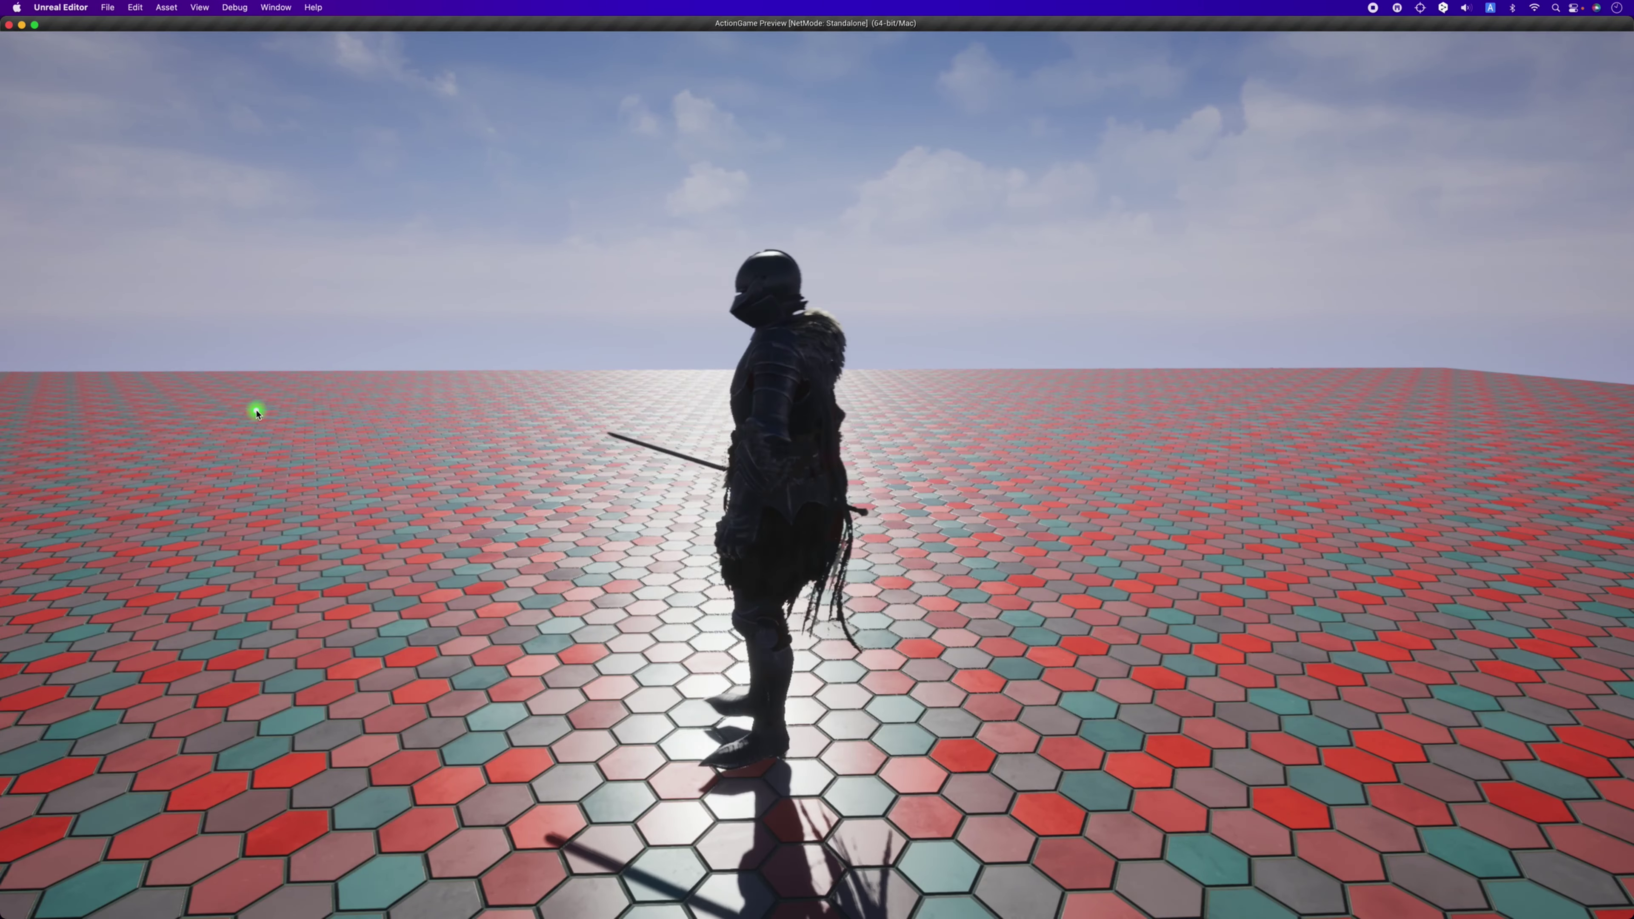
pyautogui.moveTo(256, 414)
pyautogui.mouseDown()
pyautogui.moveTo(550, 442)
pyautogui.moveTo(899, 429)
pyautogui.moveTo(814, 479)
pyautogui.mouseUp()
pyautogui.press('d')
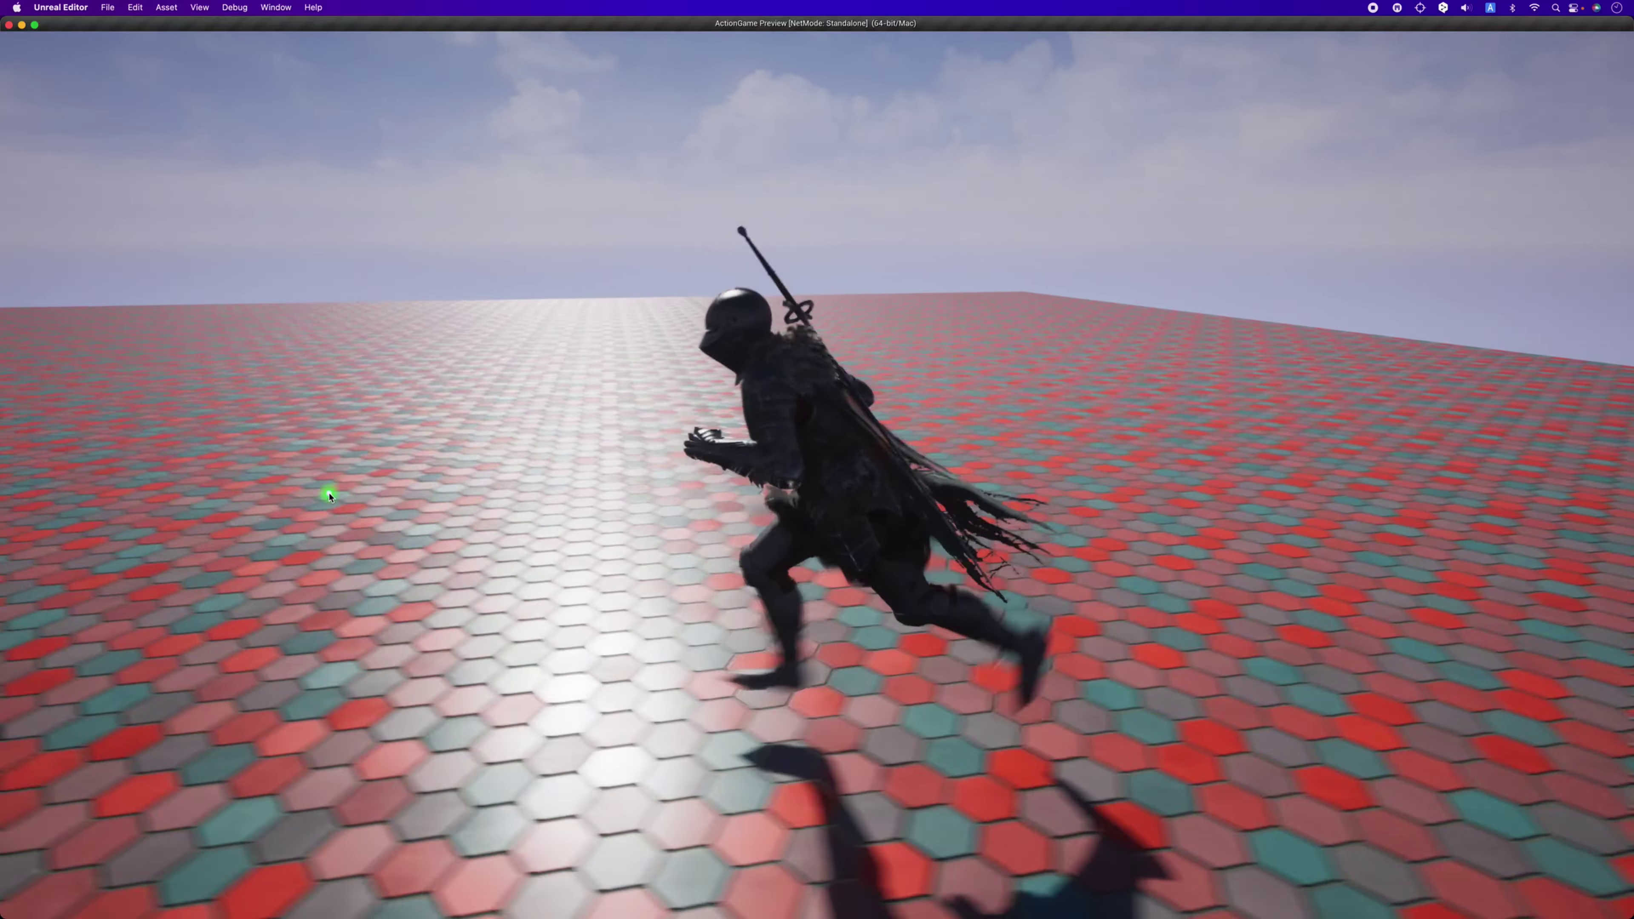
pyautogui.moveTo(425, 500); pyautogui.dragTo(623, 506)
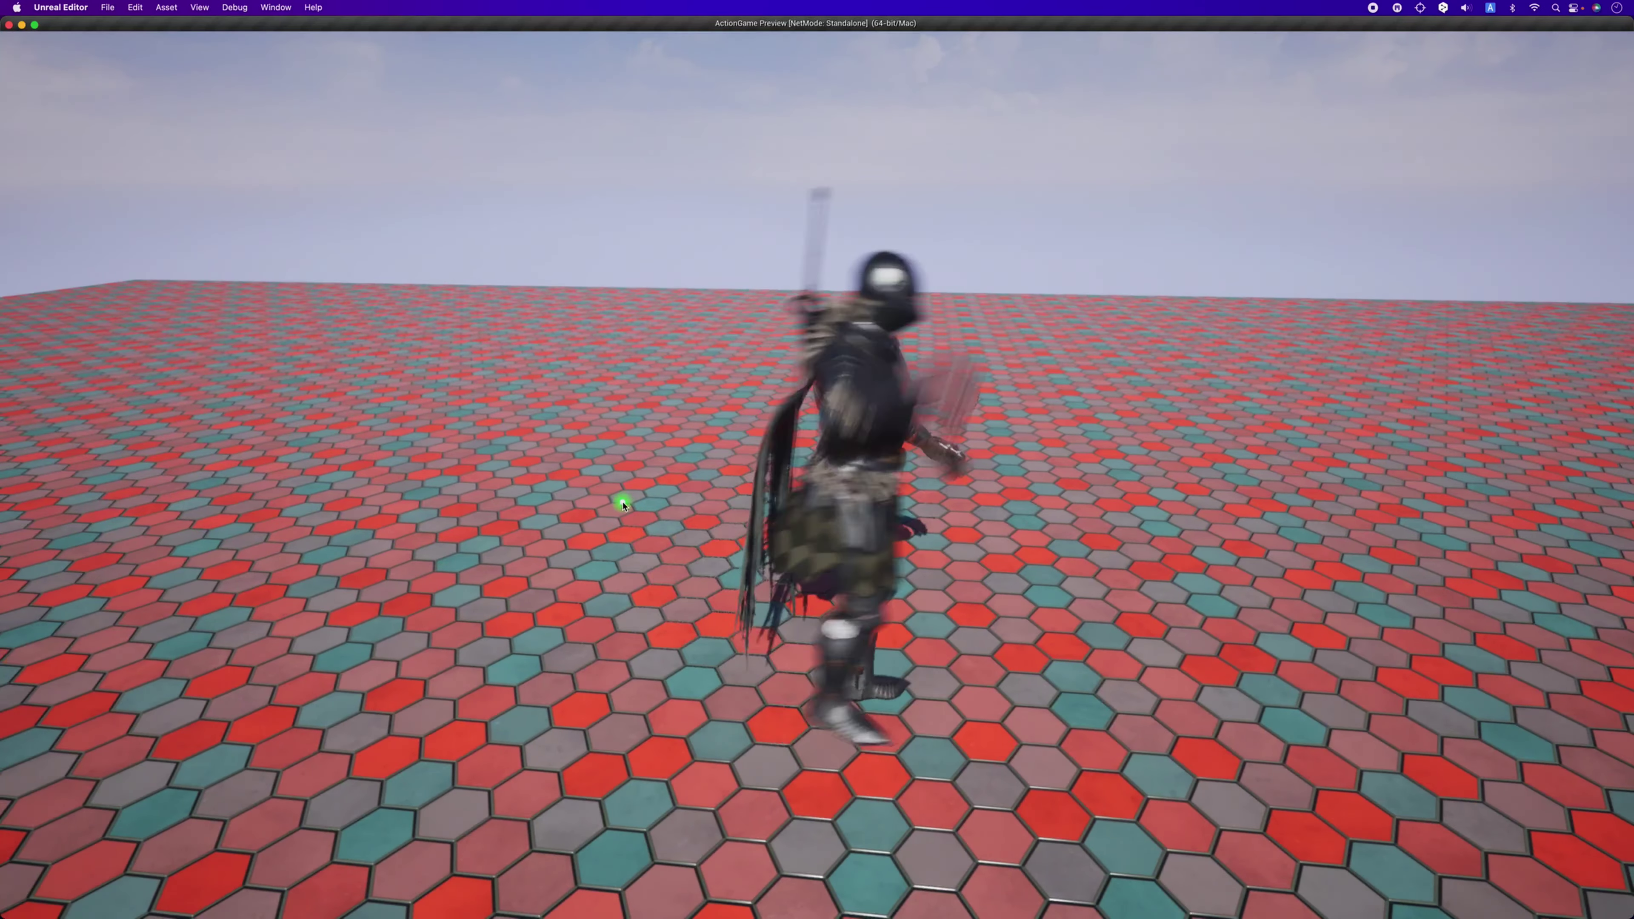
pyautogui.press('w')
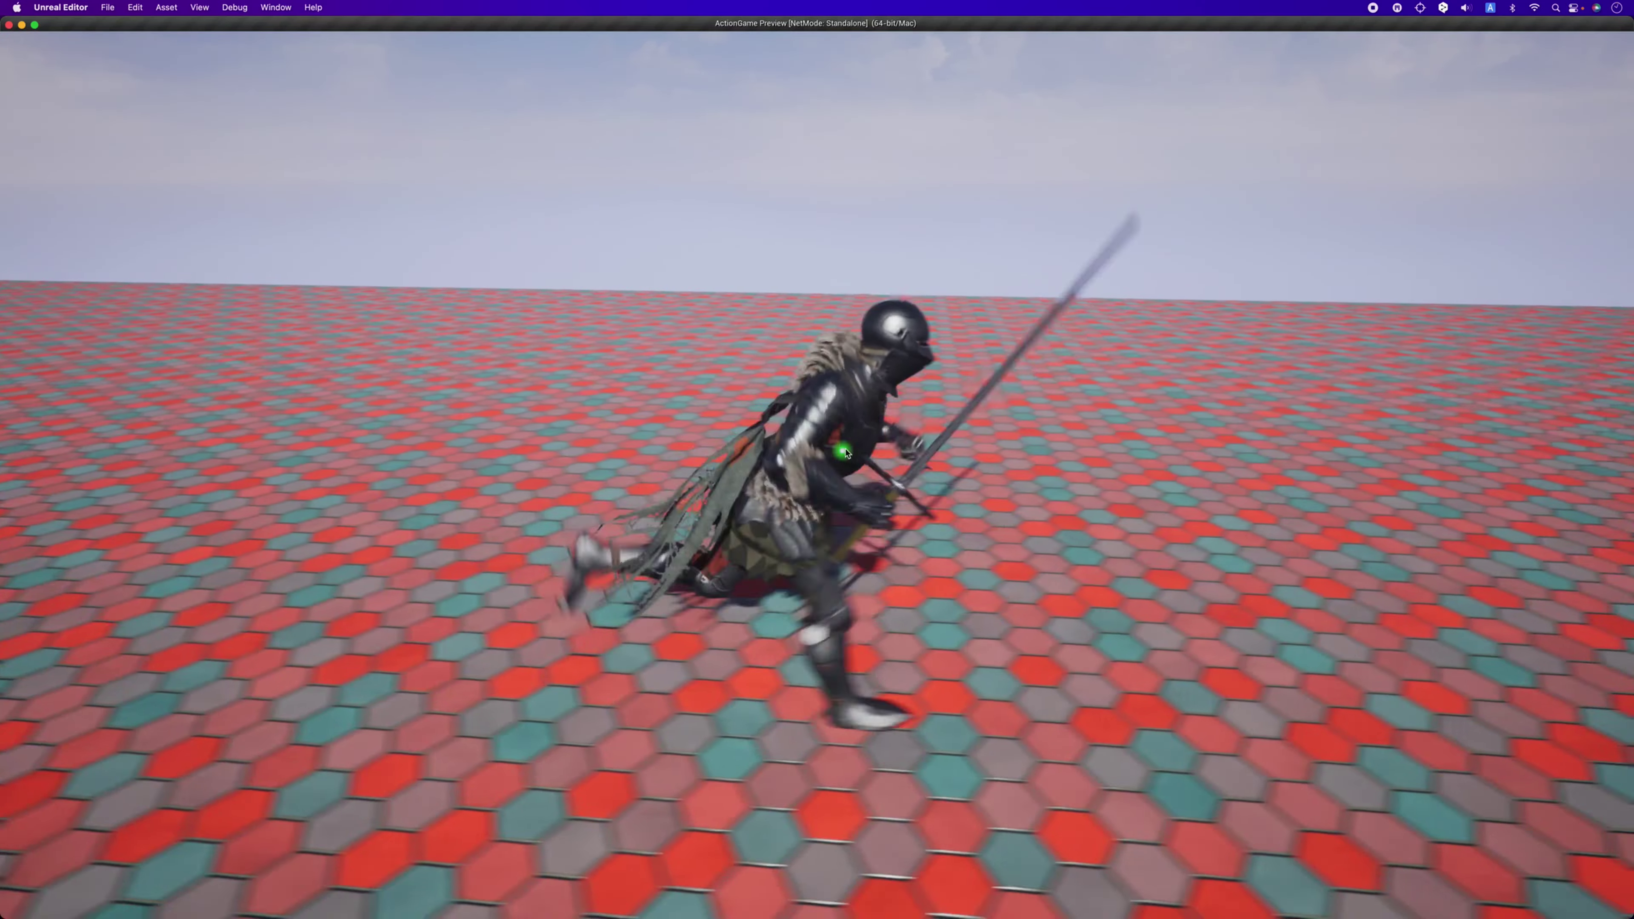
pyautogui.moveTo(905, 481); pyautogui.dragTo(759, 596)
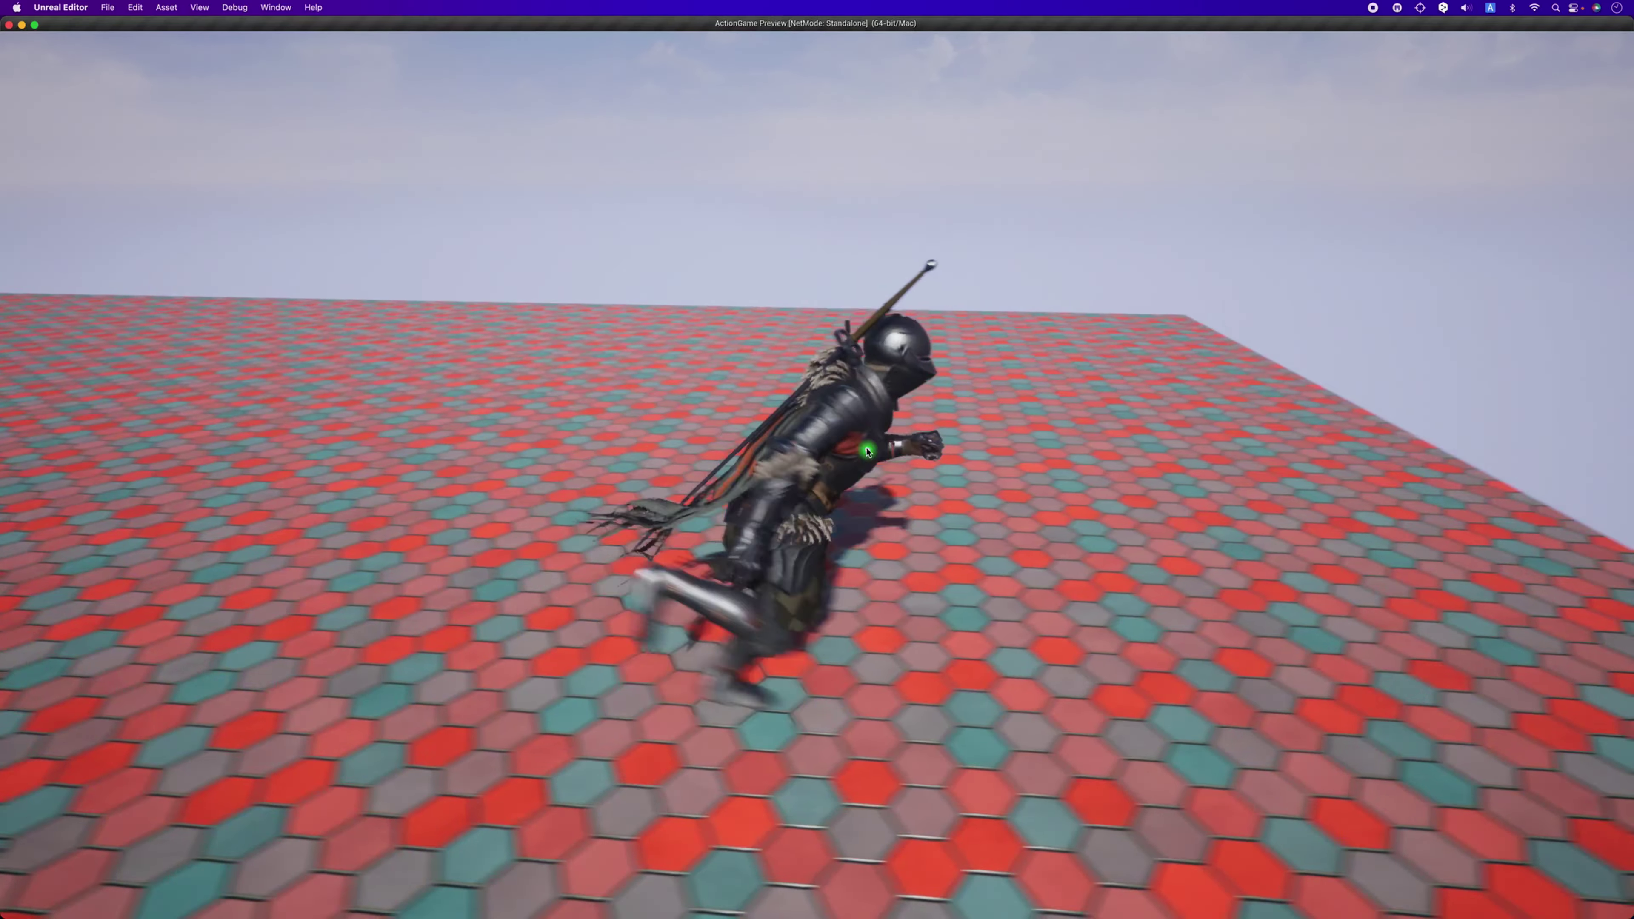
pyautogui.press('s')
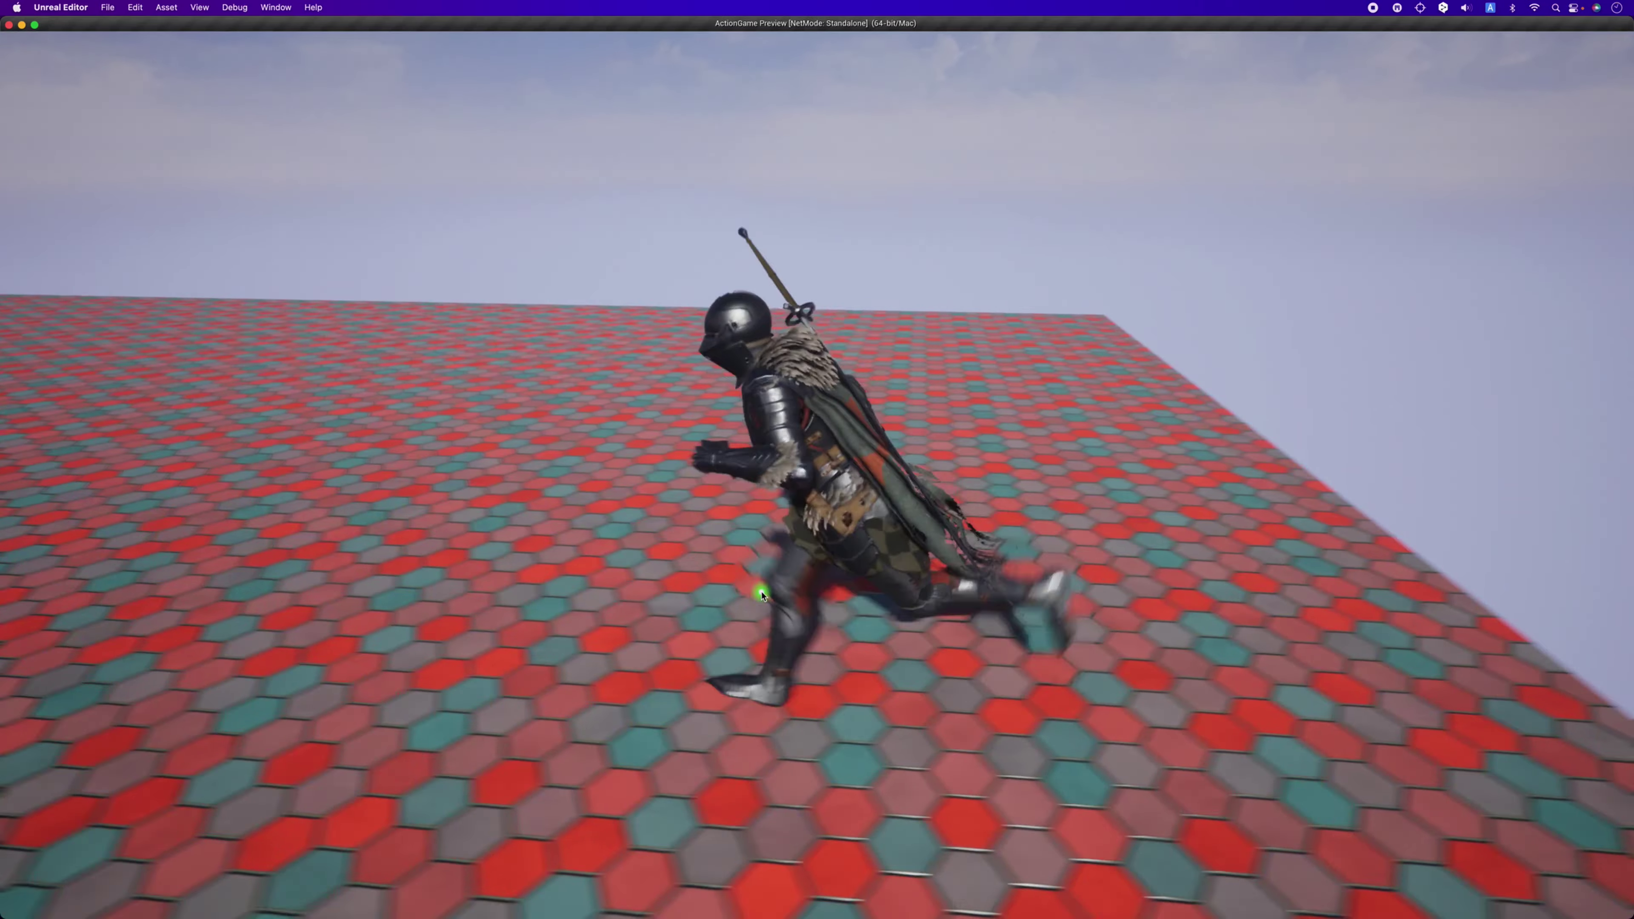
pyautogui.press('Escape')
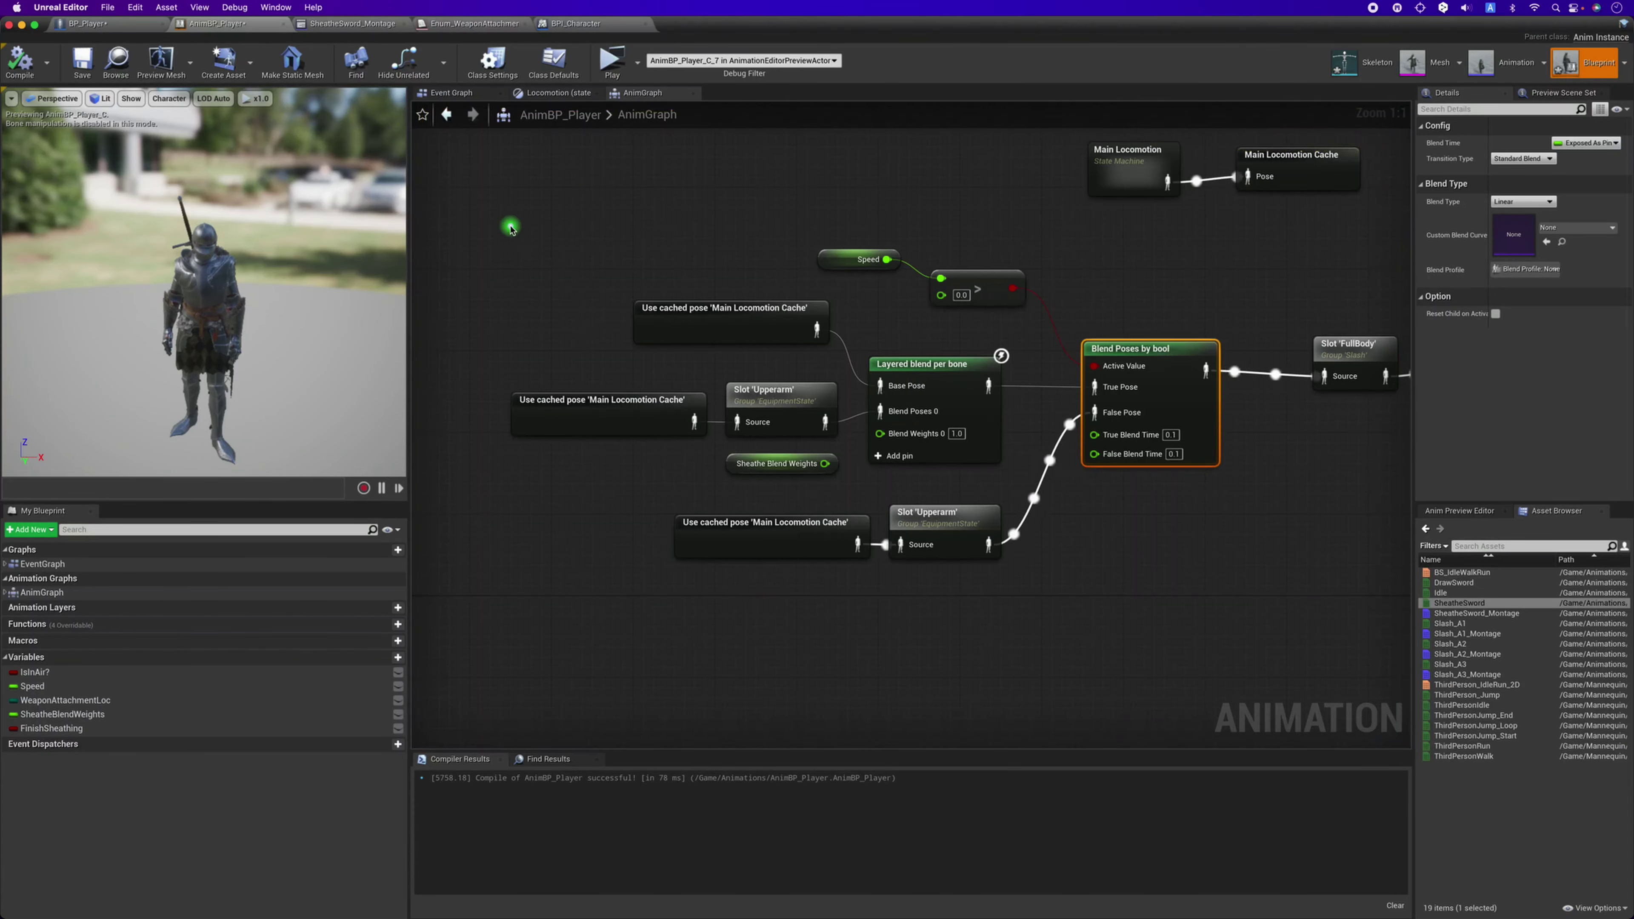
# In SheatheSword_Montage, scrub to frame 32 and inspect the FinishSheathing notify.
pyautogui.click(510, 229)
pyautogui.click(369, 31)
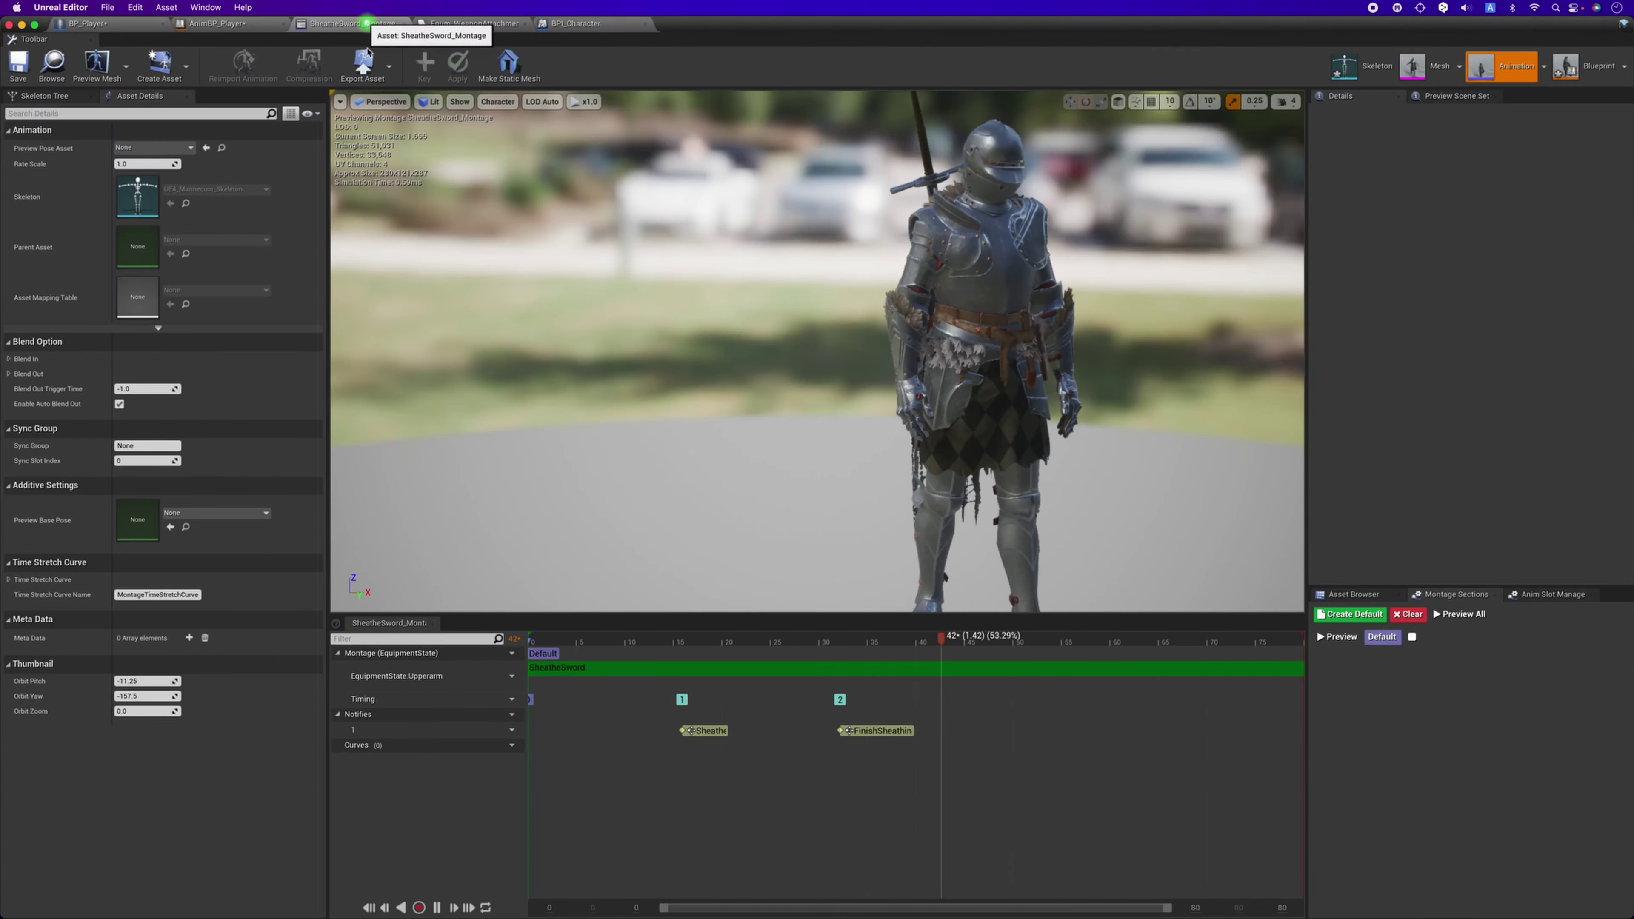
pyautogui.moveTo(730, 642)
pyautogui.mouseDown()
pyautogui.moveTo(679, 644)
pyautogui.moveTo(1094, 579)
pyautogui.mouseUp()
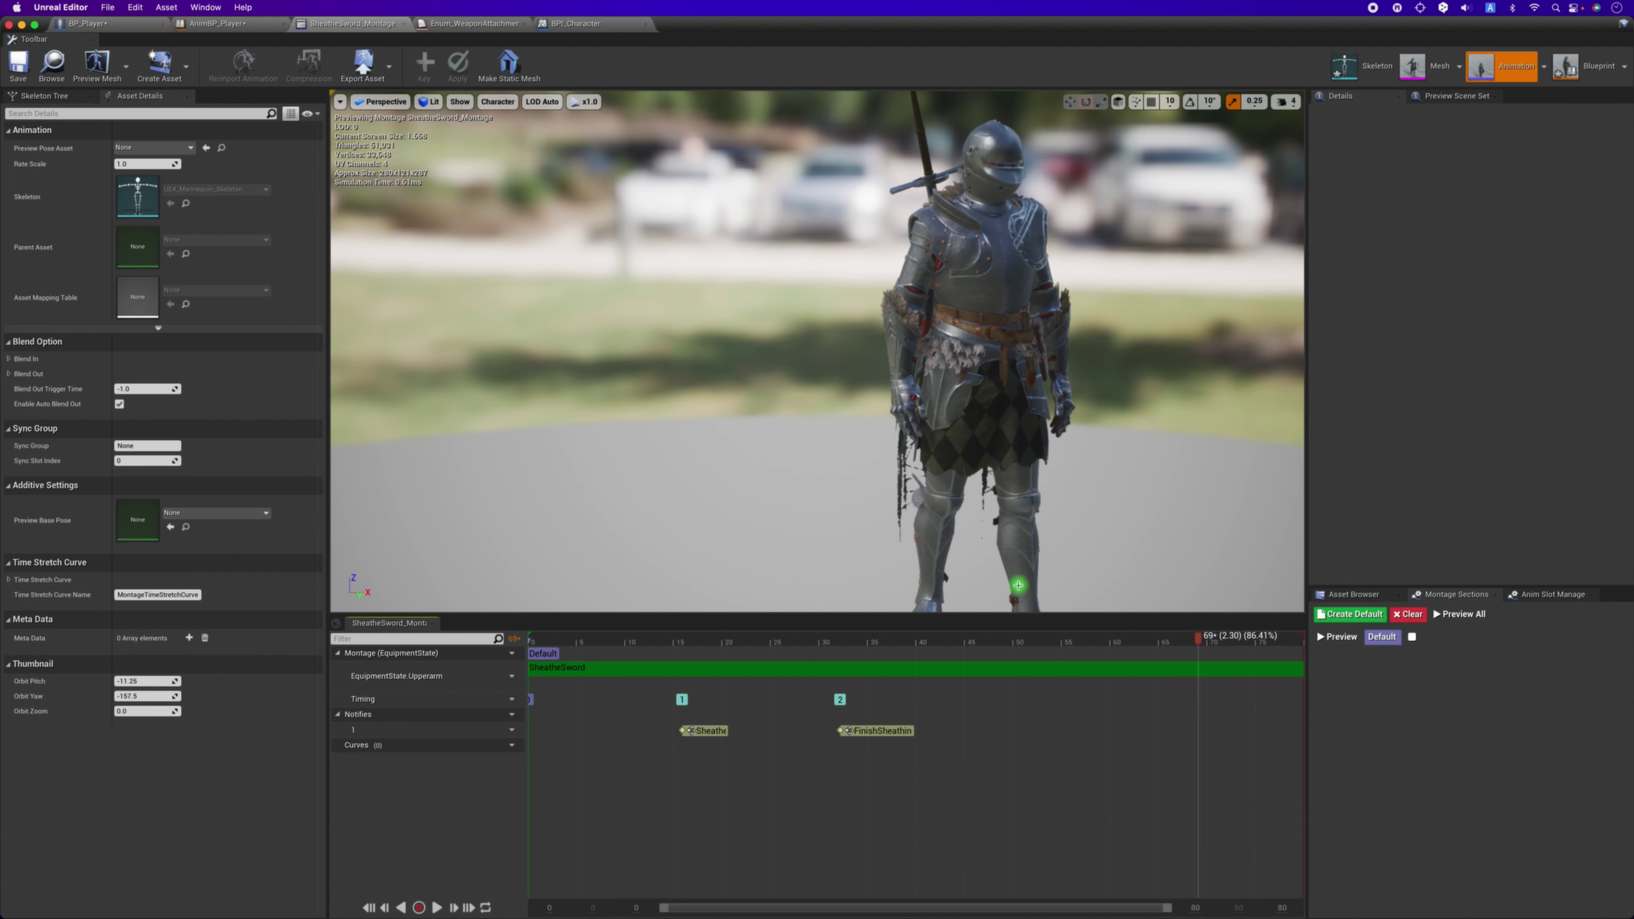
pyautogui.moveTo(850, 642)
pyautogui.mouseDown()
pyautogui.moveTo(1104, 645)
pyautogui.moveTo(651, 668)
pyautogui.moveTo(846, 658)
pyautogui.mouseUp()
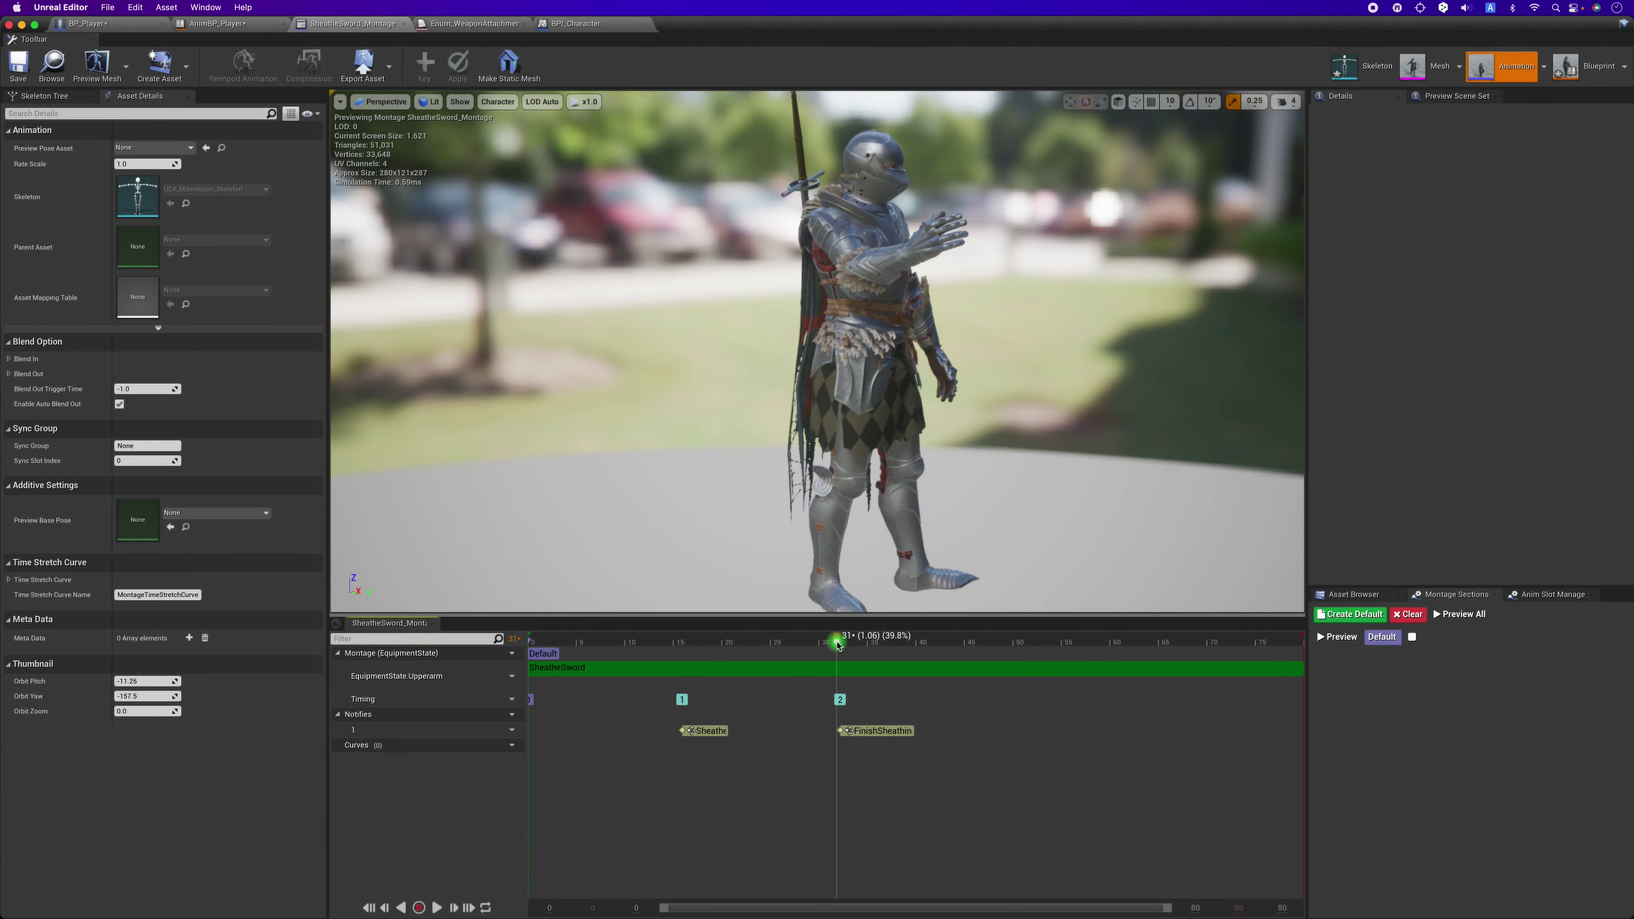
pyautogui.moveTo(845, 644); pyautogui.dragTo(840, 644)
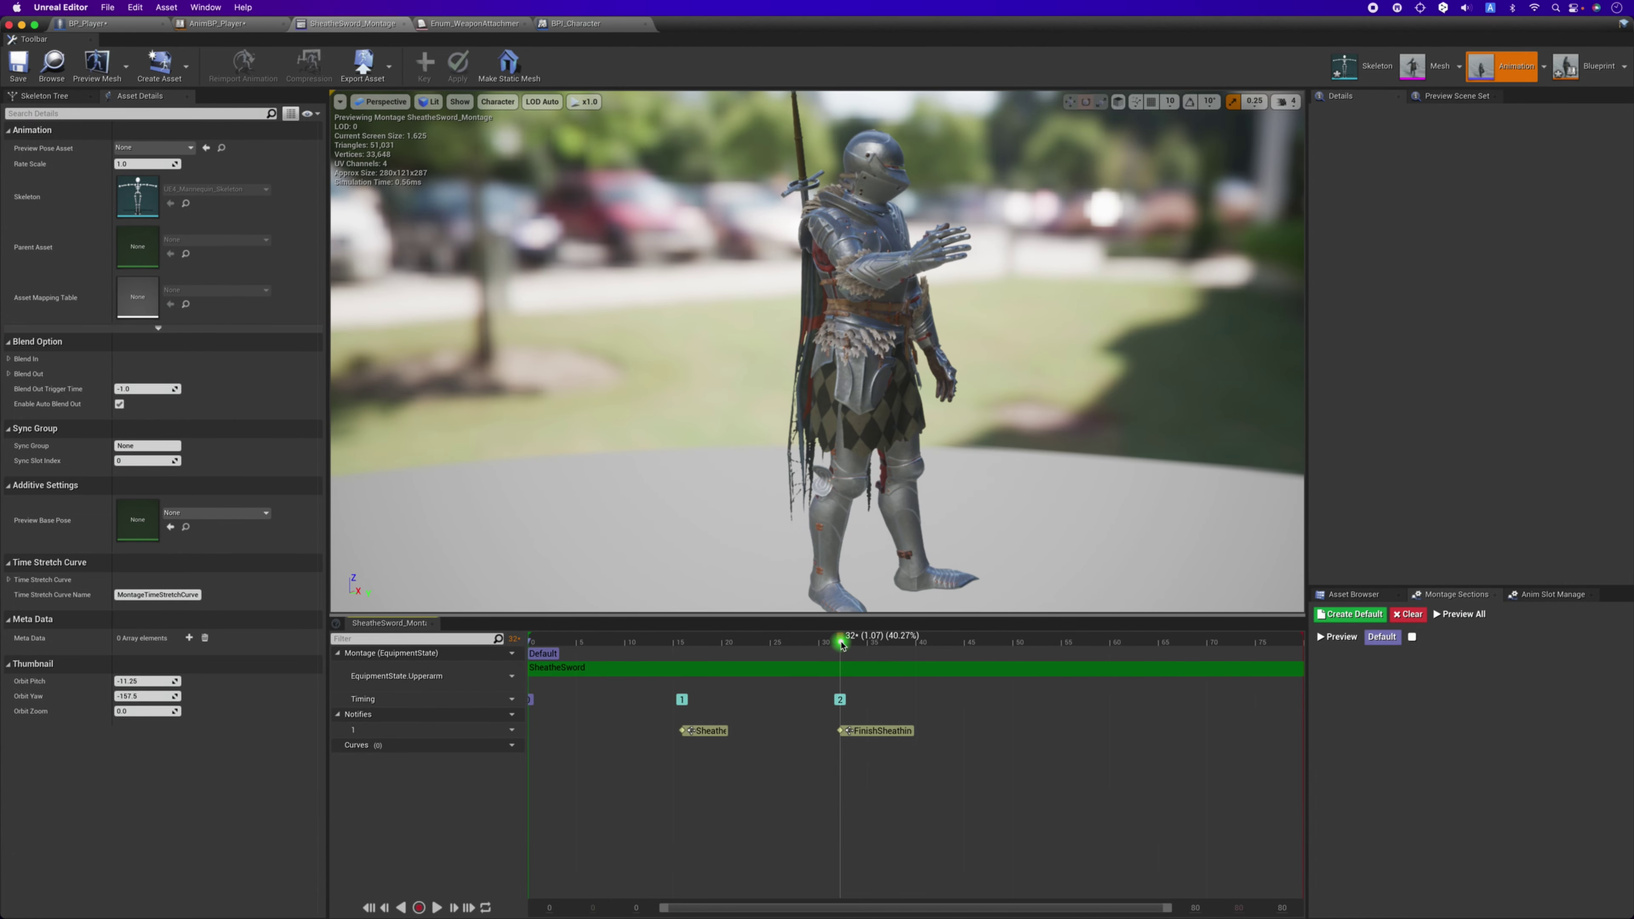
pyautogui.moveTo(842, 645); pyautogui.dragTo(839, 646)
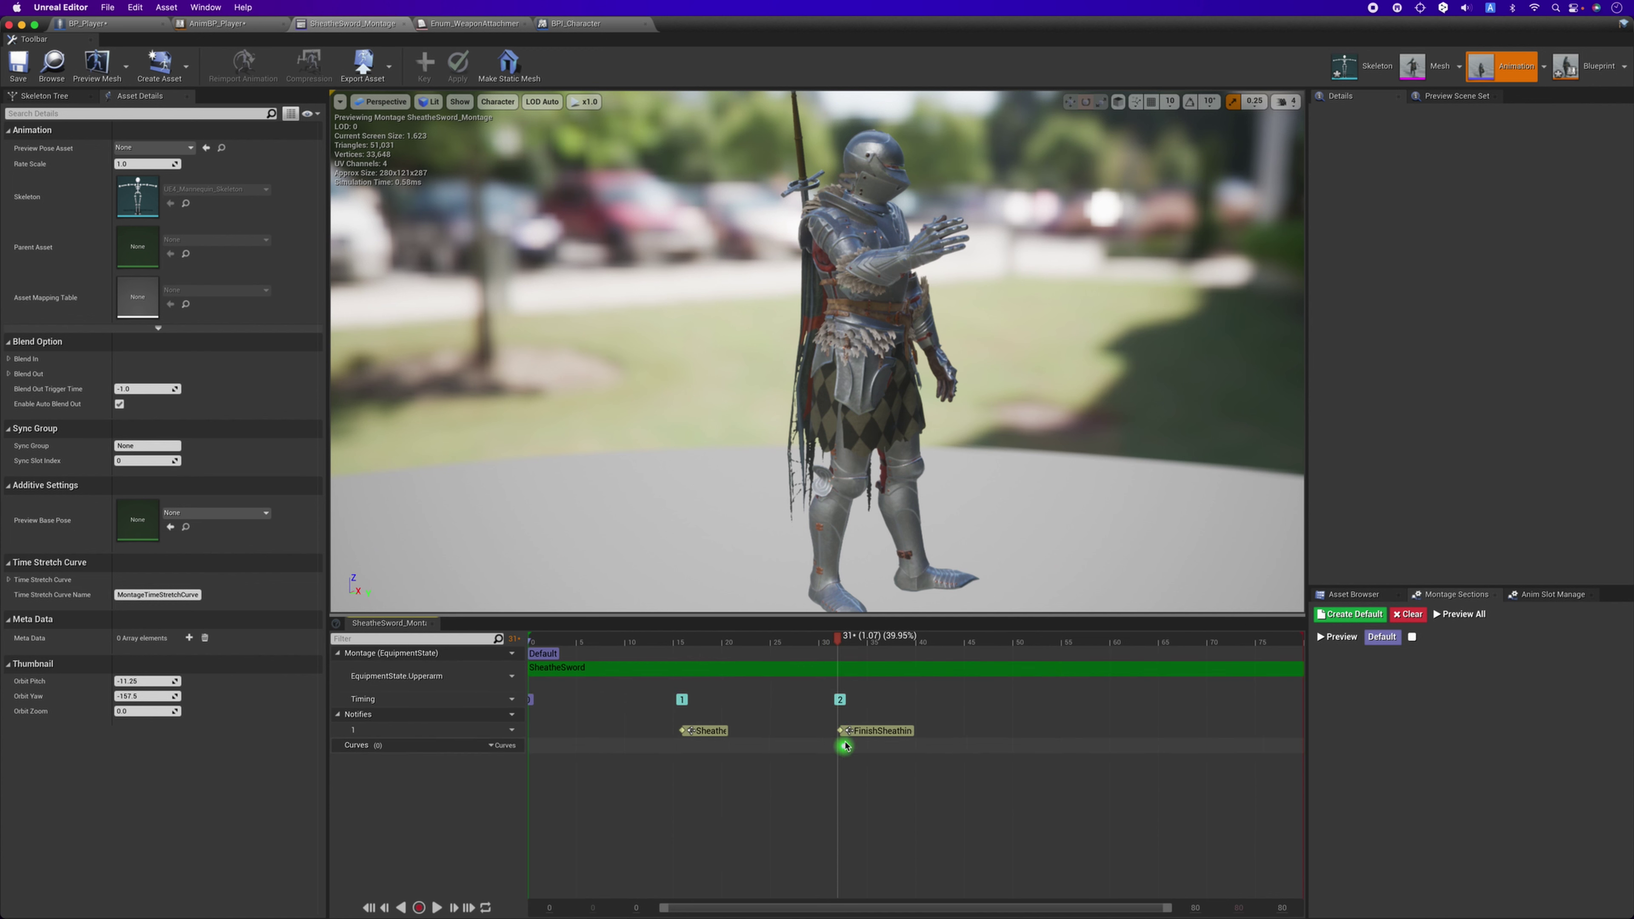
pyautogui.click(853, 733)
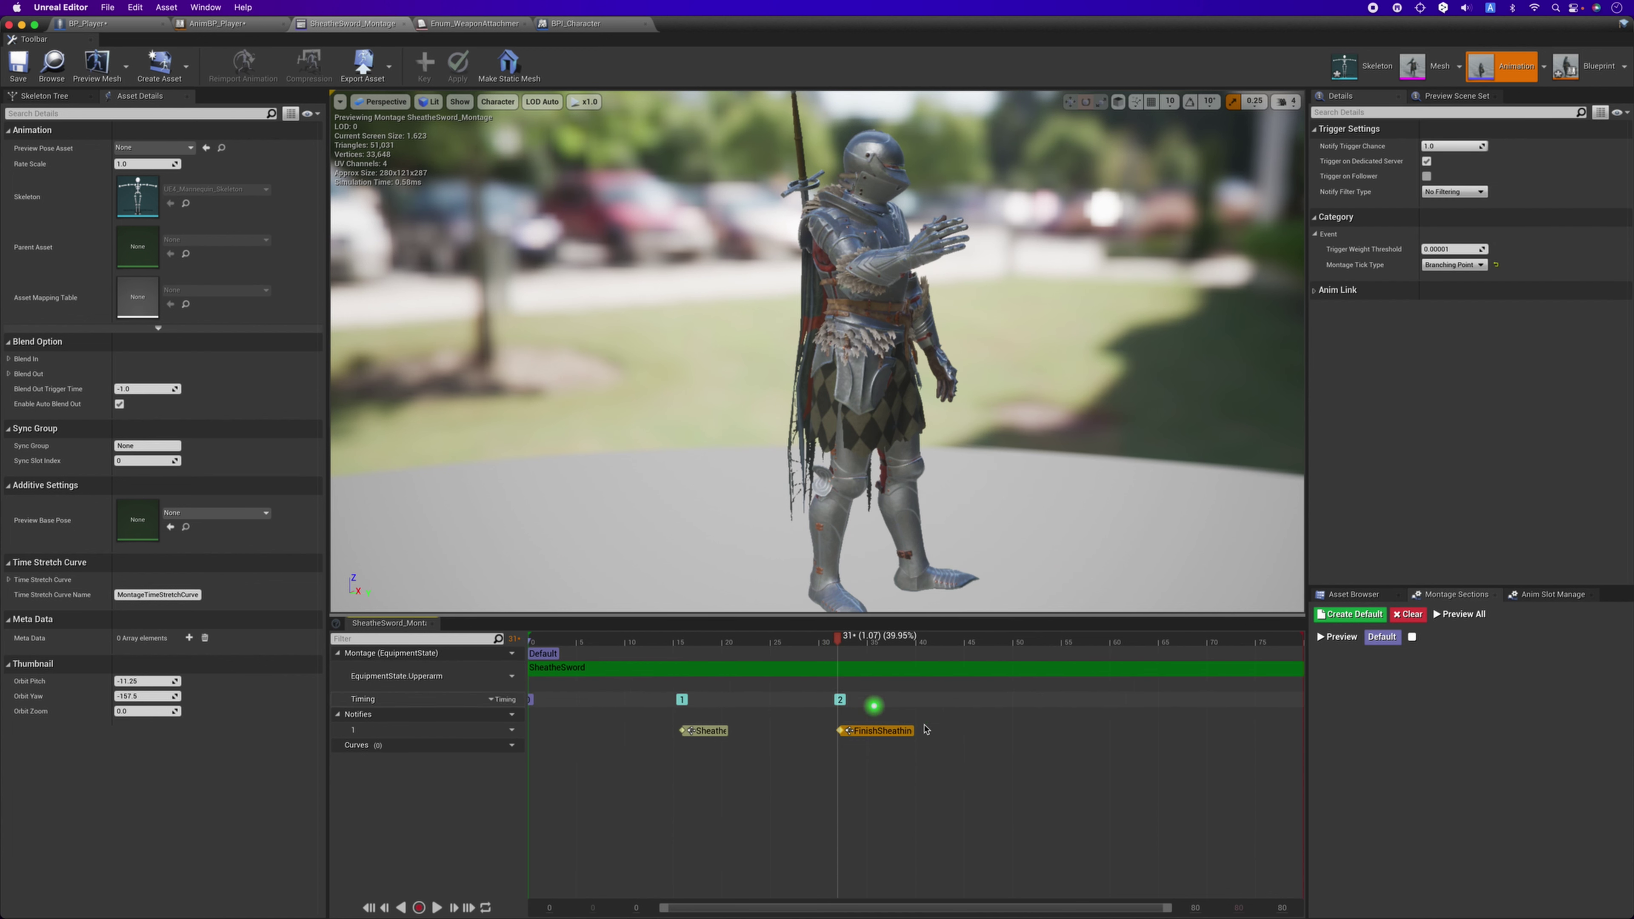
pyautogui.click(873, 749)
pyautogui.click(801, 729)
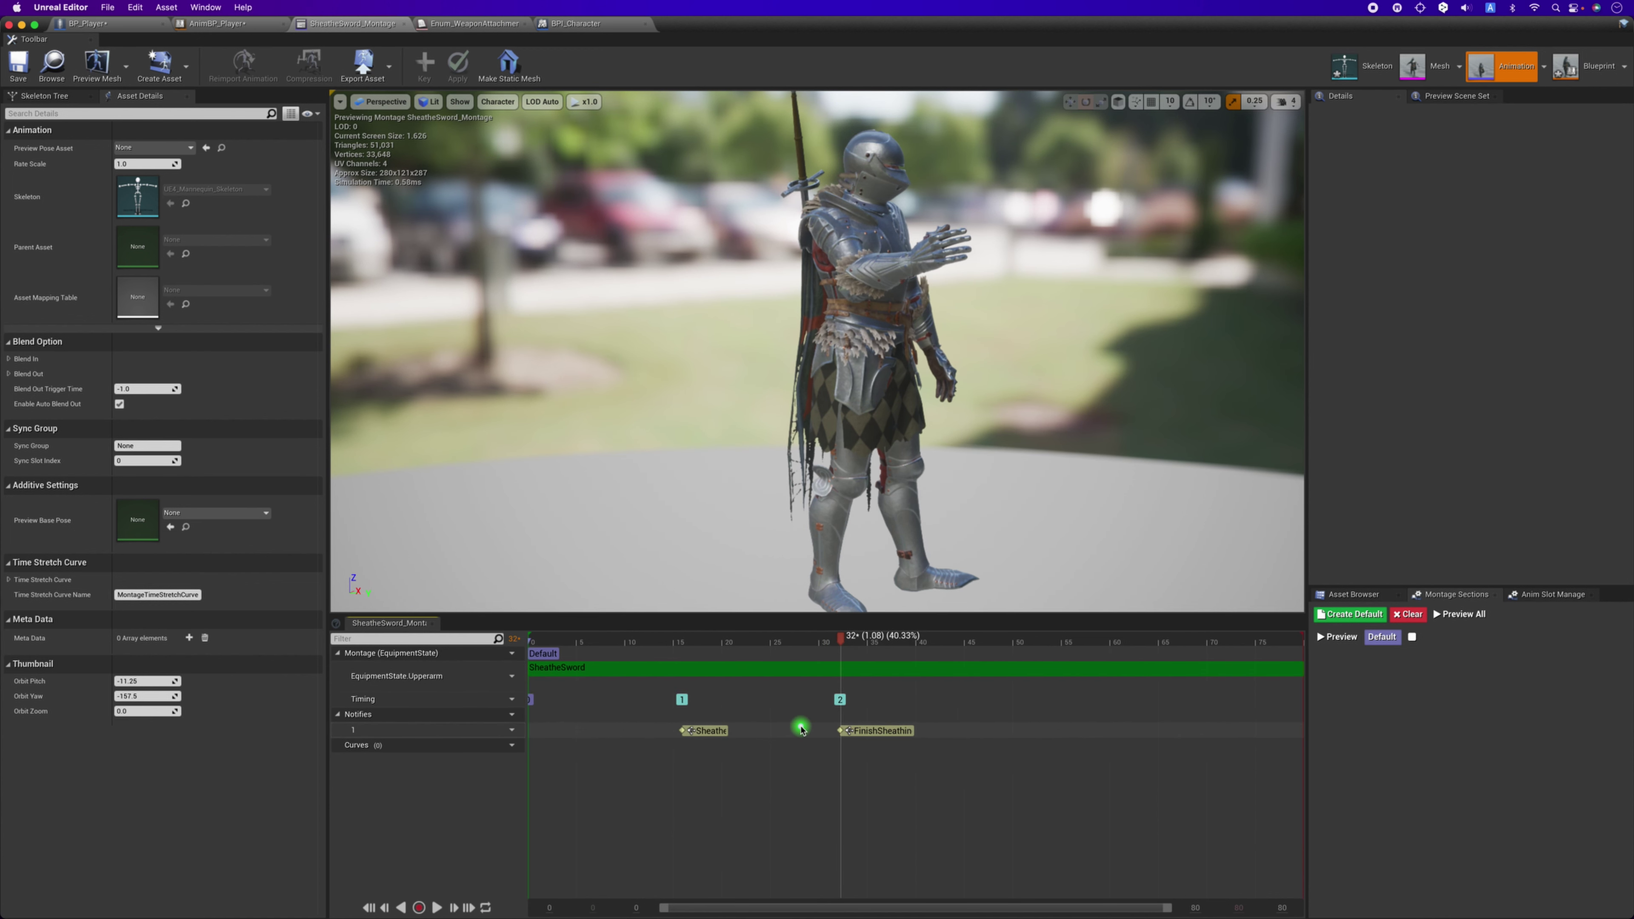
# In the Event Graph, disconnect AnimNotify_FinishSheathing from the Finish Sheathing SET.
pyautogui.click(243, 27)
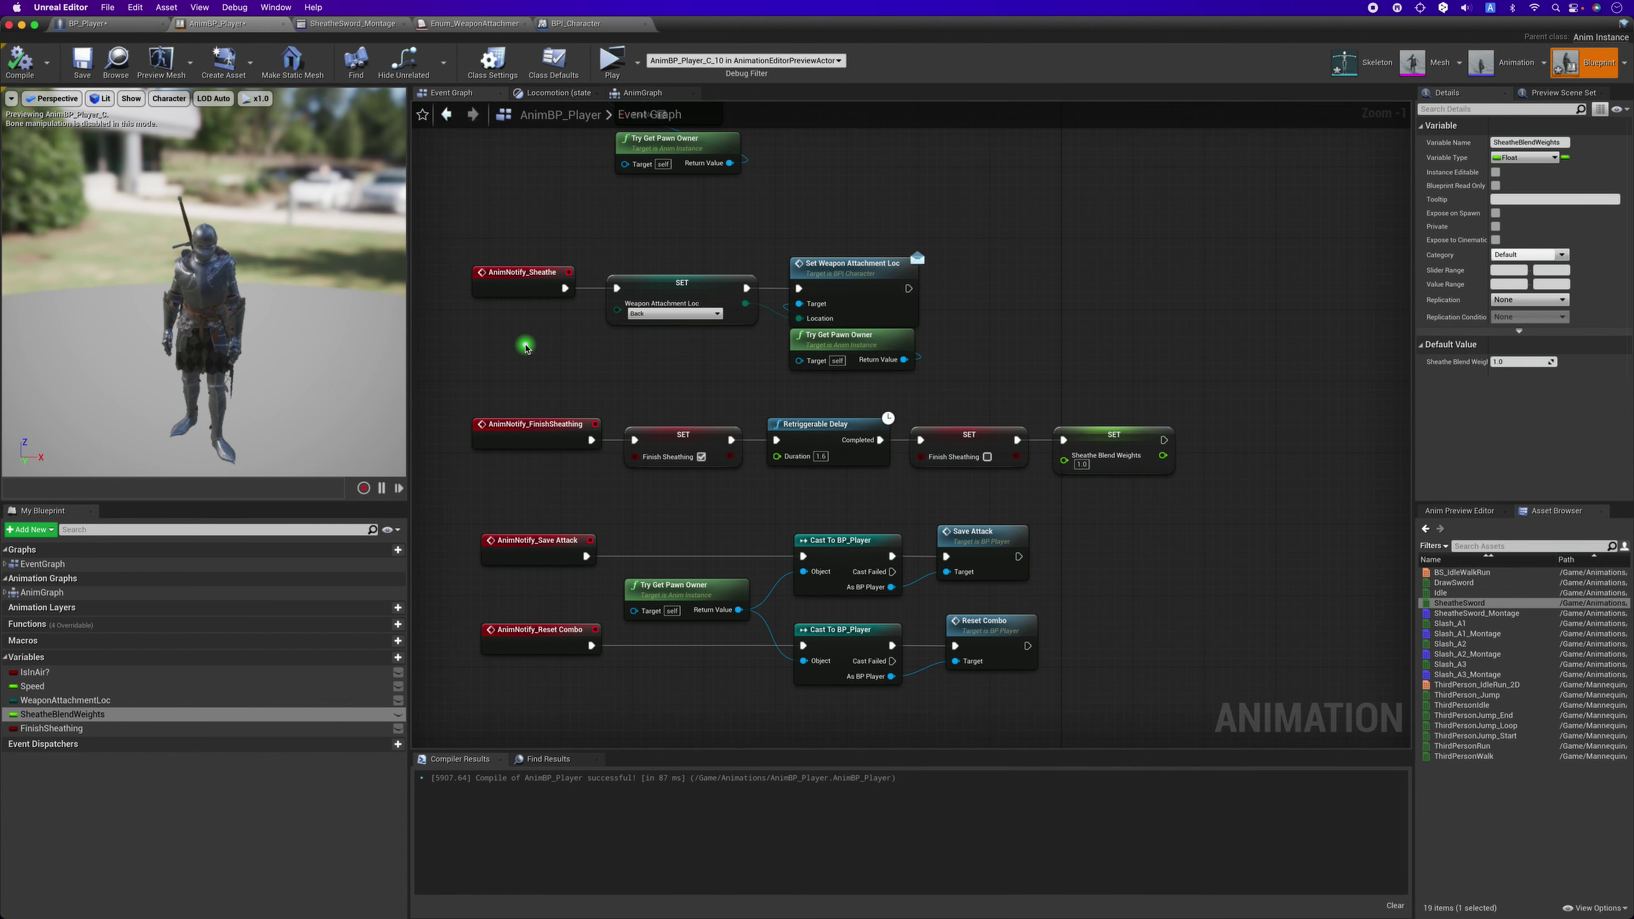
pyautogui.scroll(2, 581, 488)
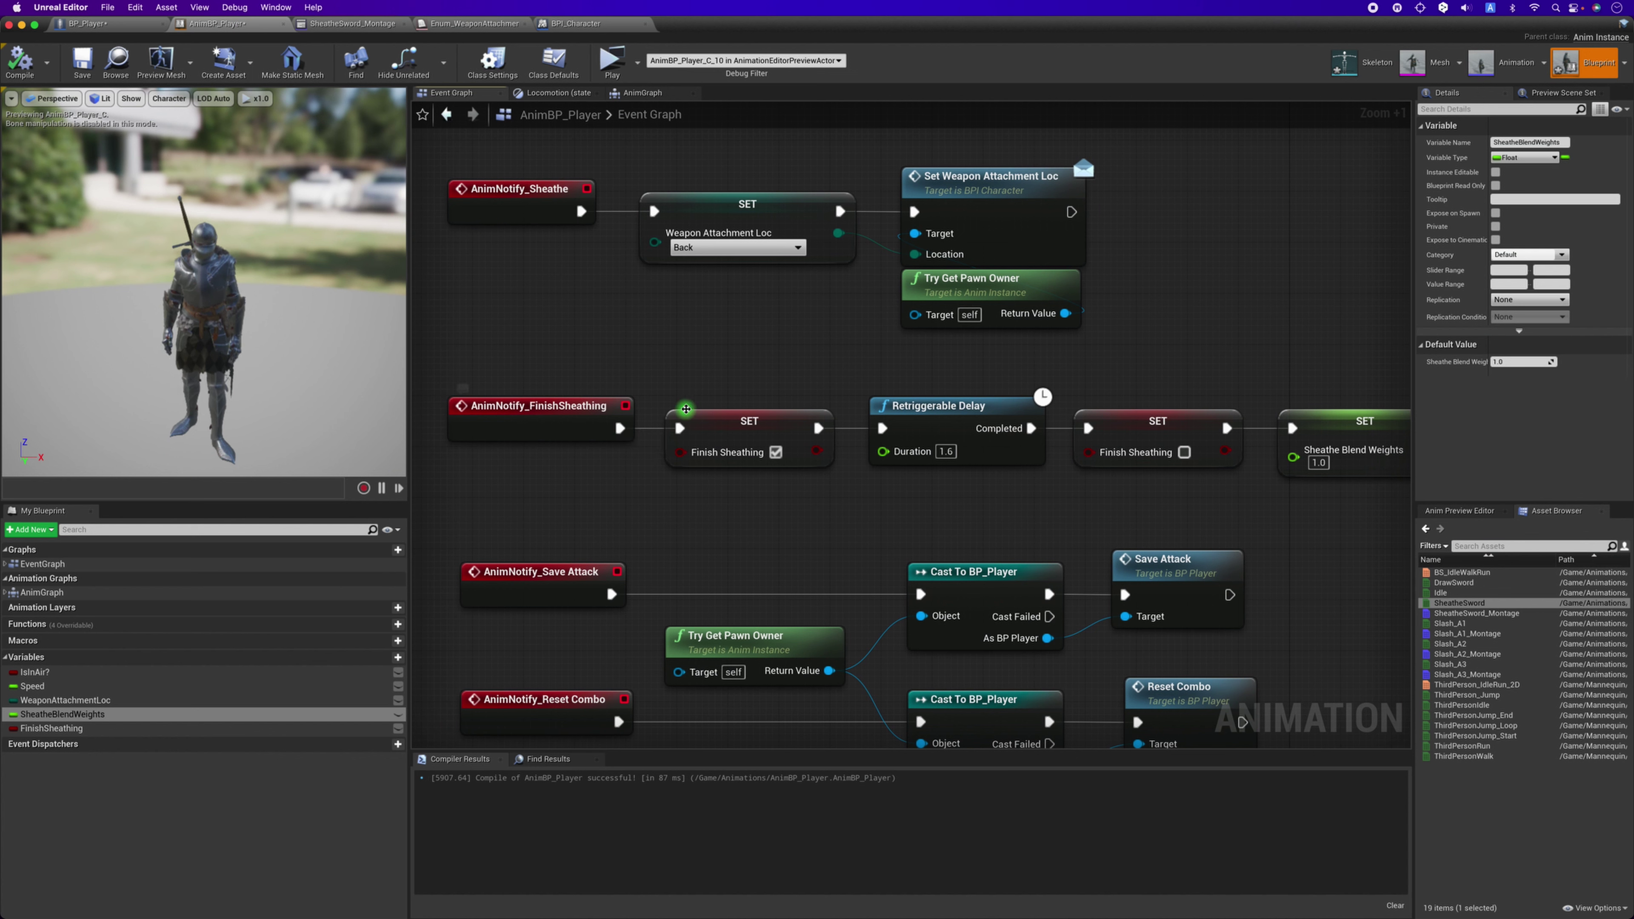
pyautogui.moveTo(567, 428); pyautogui.dragTo(657, 490)
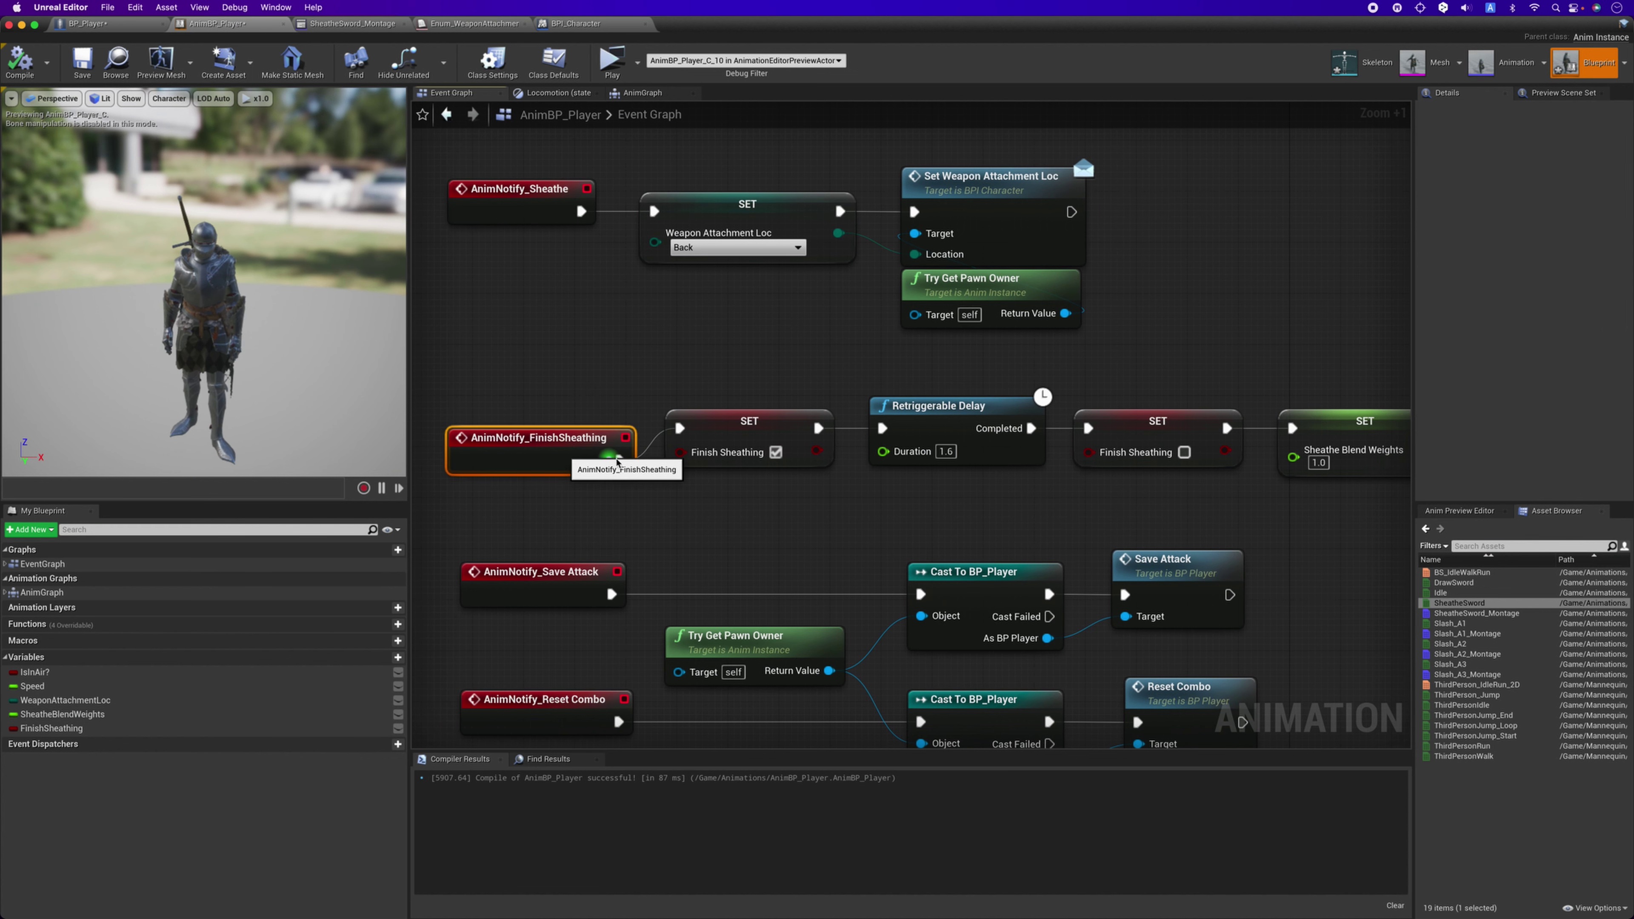
pyautogui.keyDown('alt'); pyautogui.click(643, 479); pyautogui.keyUp('alt')
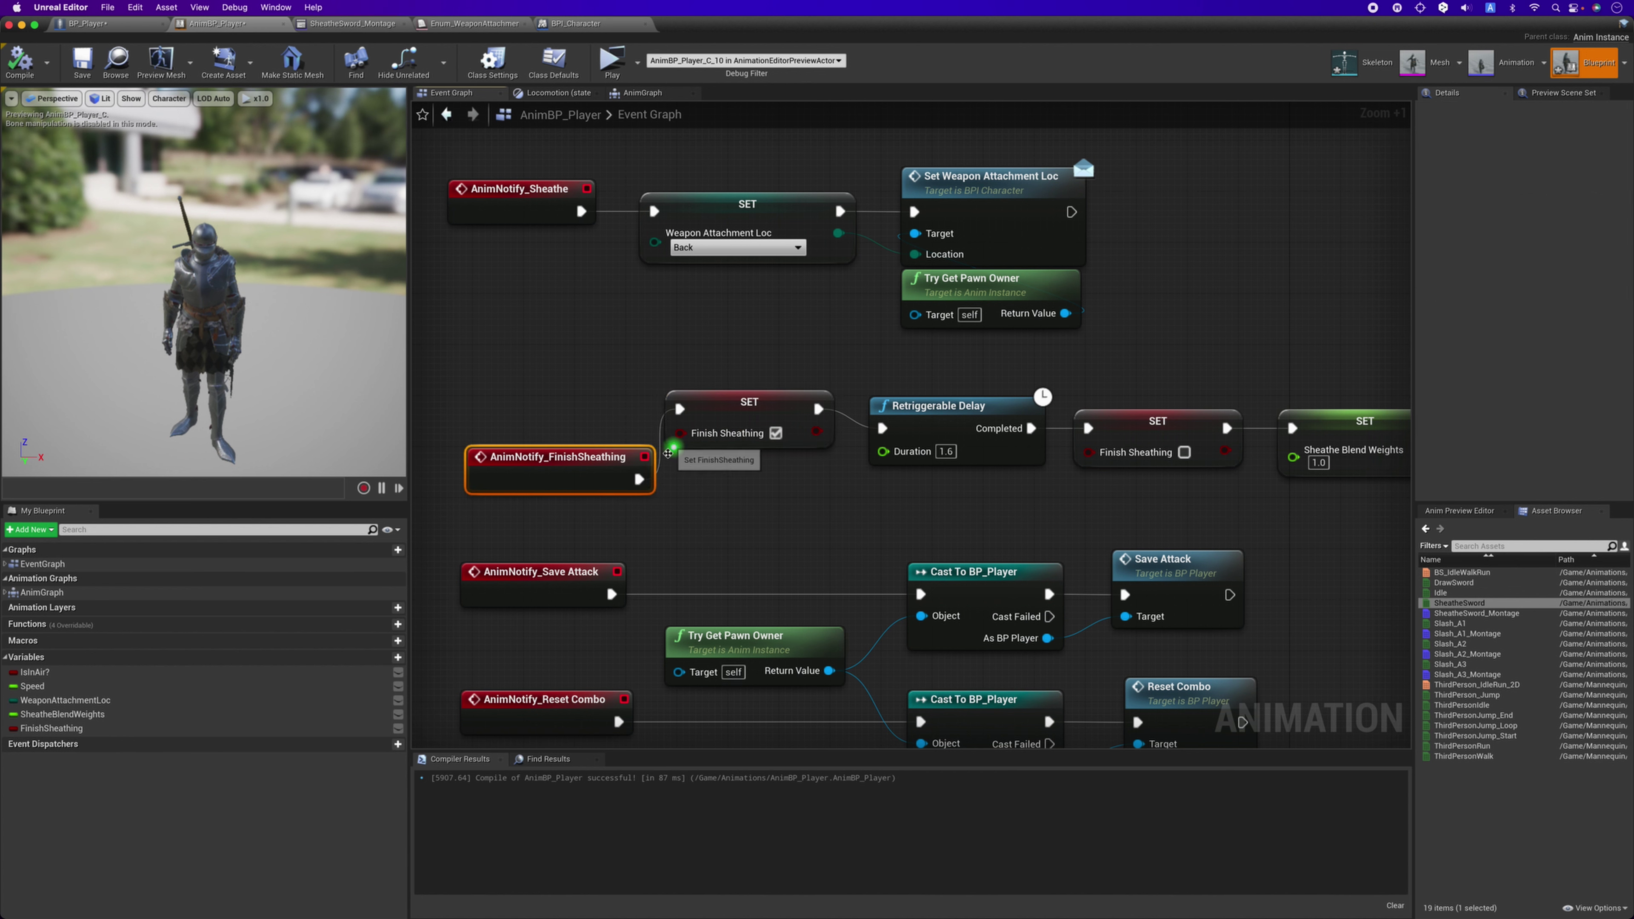
pyautogui.moveTo(749, 401); pyautogui.dragTo(749, 389)
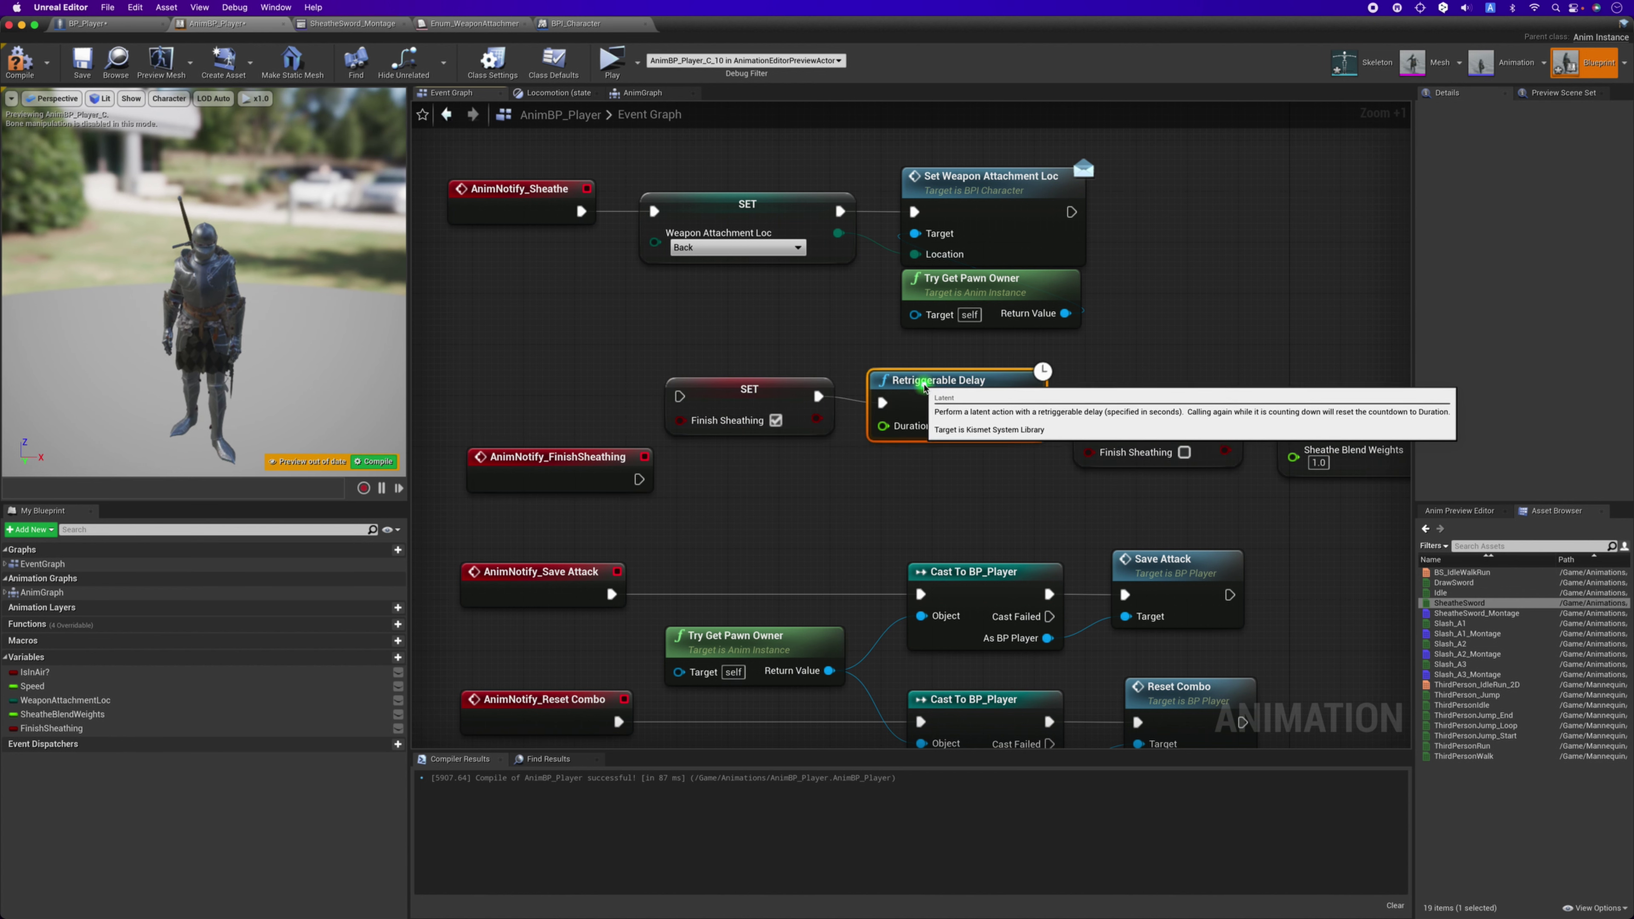
pyautogui.click(67, 716)
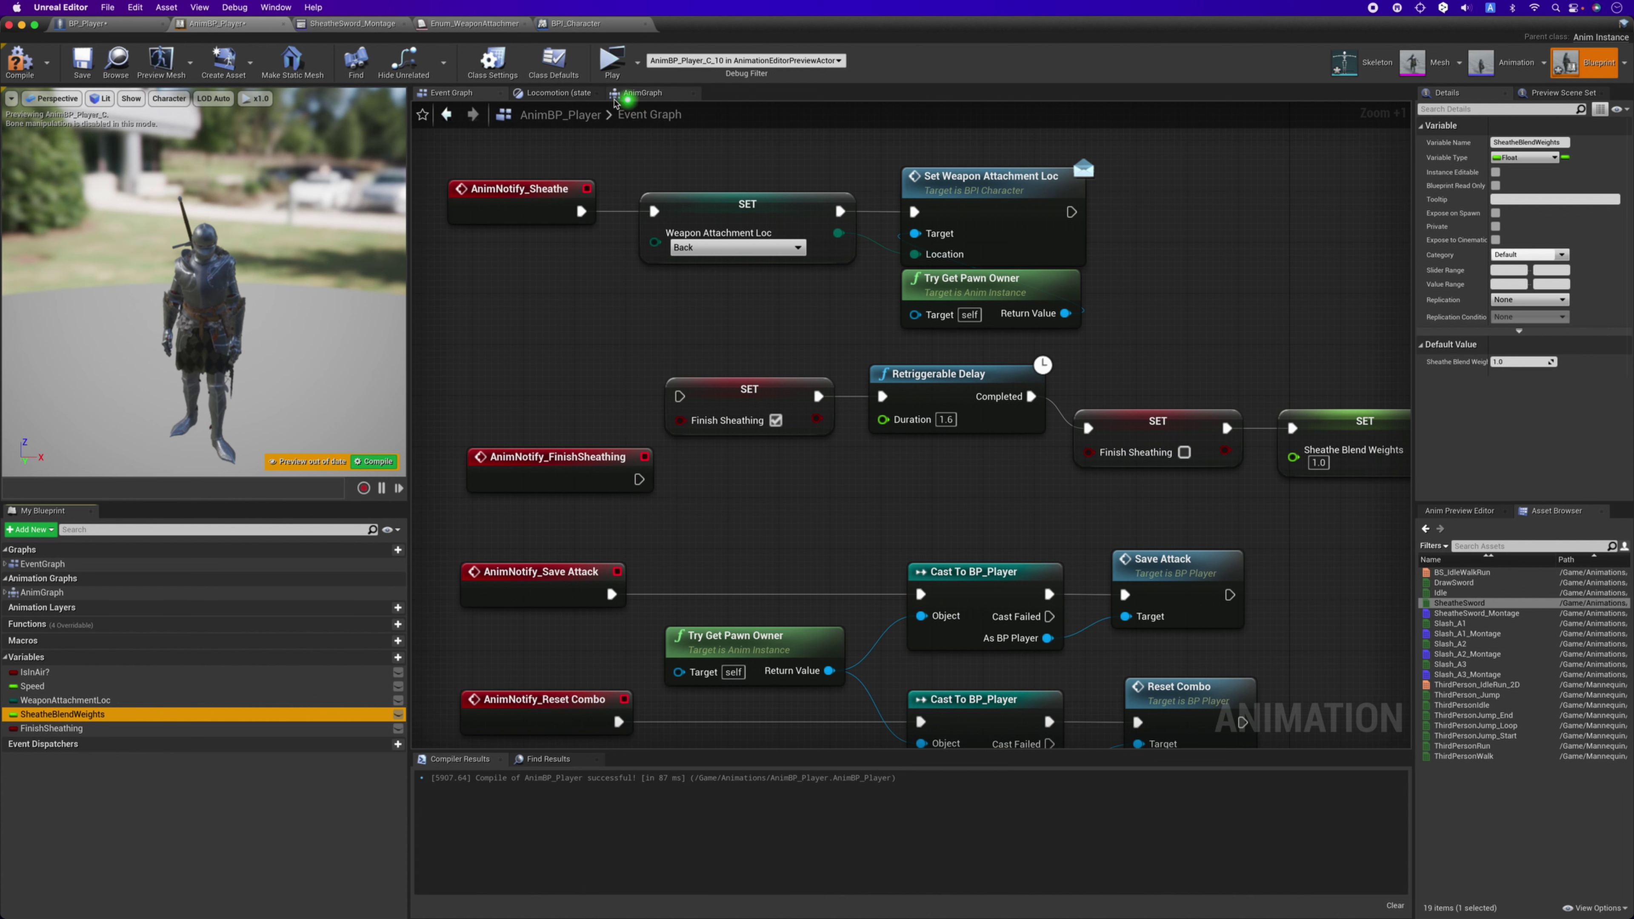
# Confirm Sheathe Blend Weights still feeds Blend Weights 0 in the AnimGraph and check its default value.
pyautogui.click(674, 98)
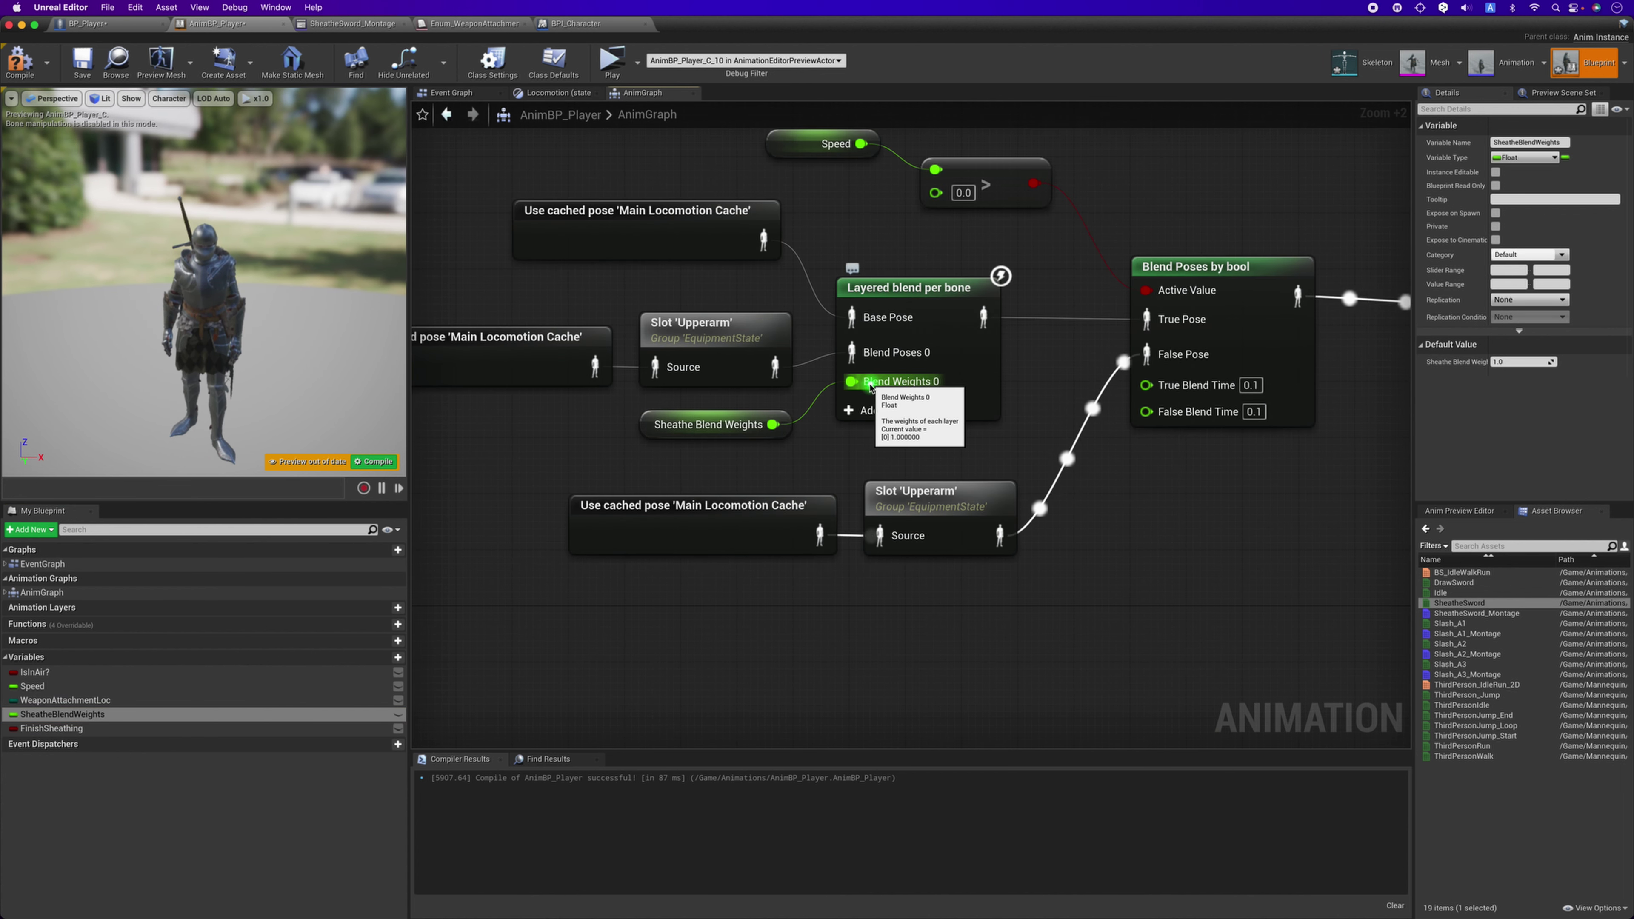
pyautogui.moveTo(851, 381); pyautogui.dragTo(790, 483)
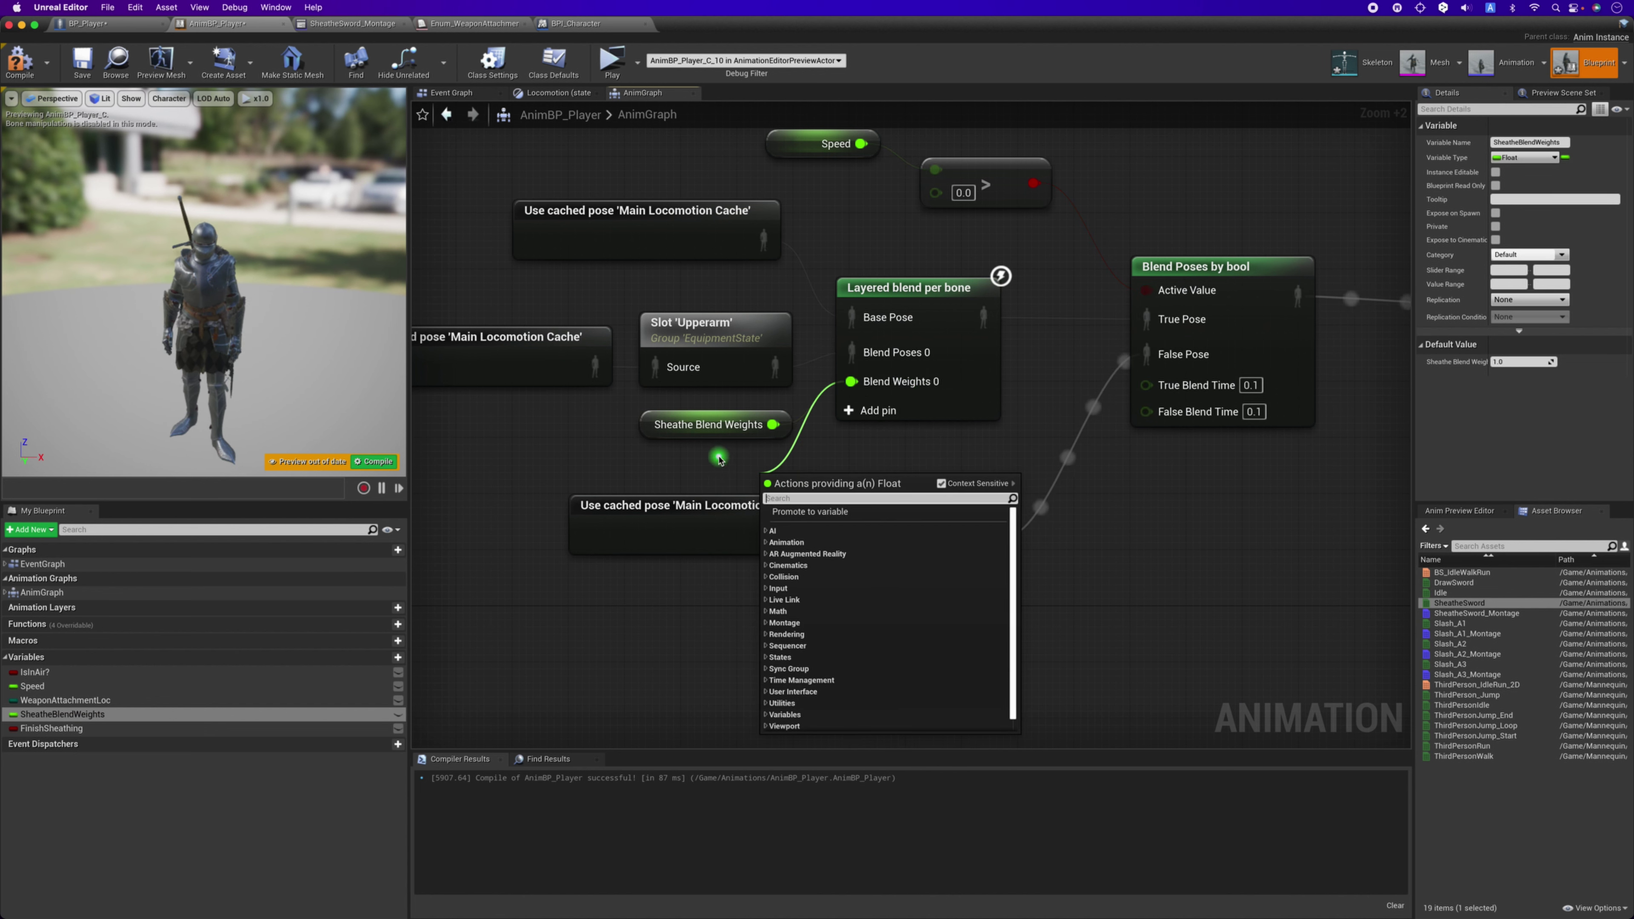
pyautogui.click(667, 453)
pyautogui.moveTo(773, 424); pyautogui.dragTo(852, 381)
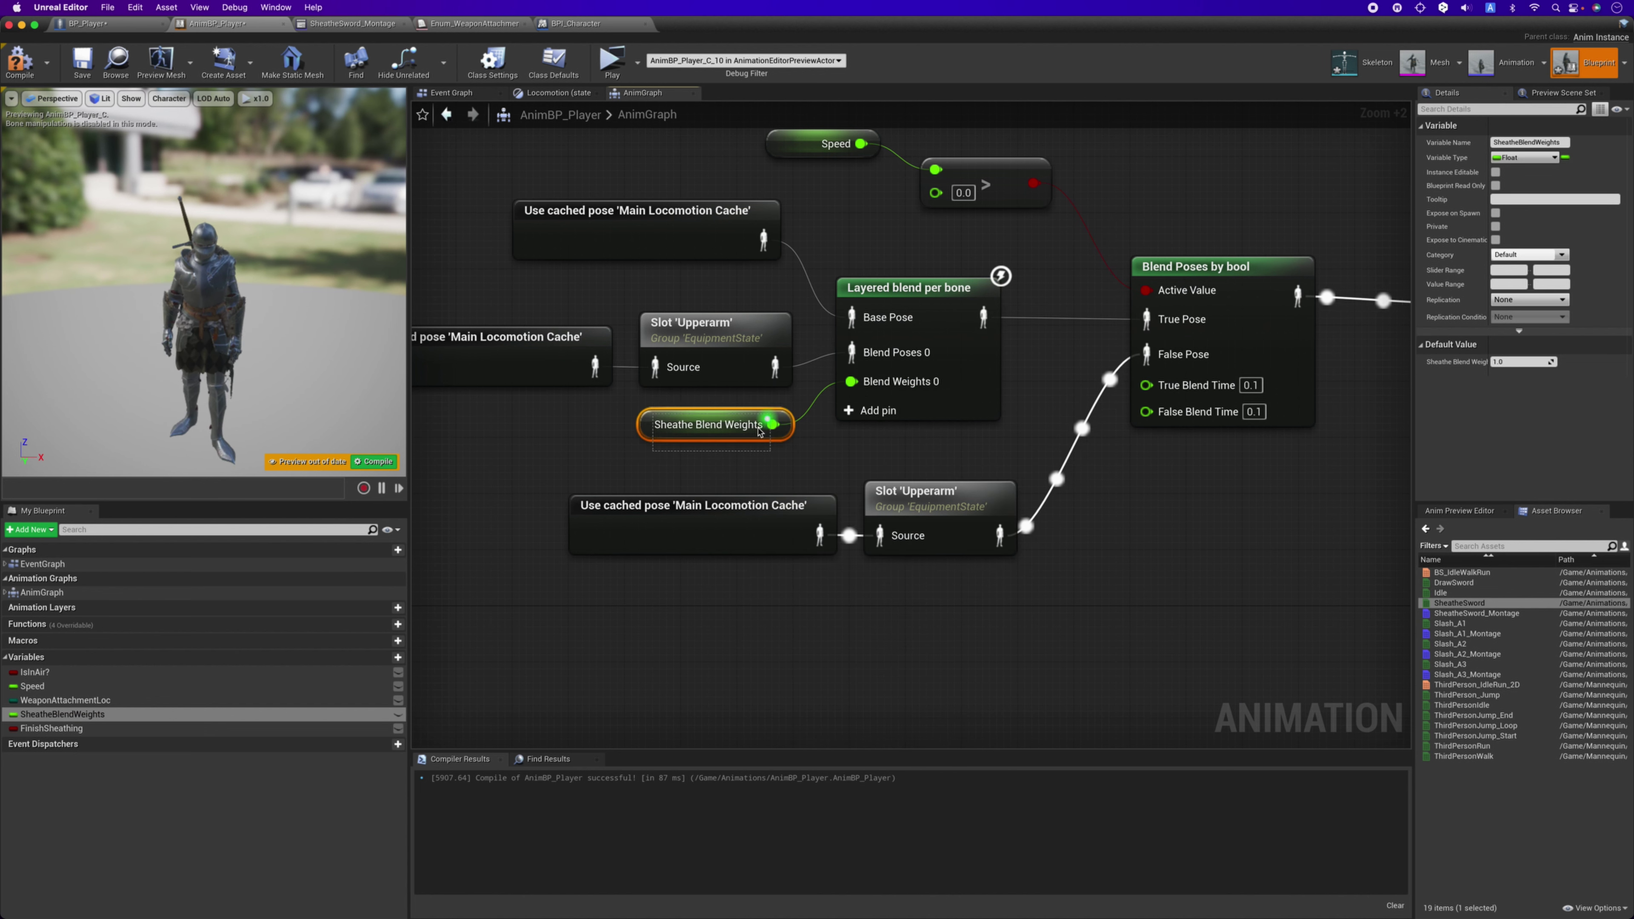
pyautogui.click(734, 473)
pyautogui.click(714, 424)
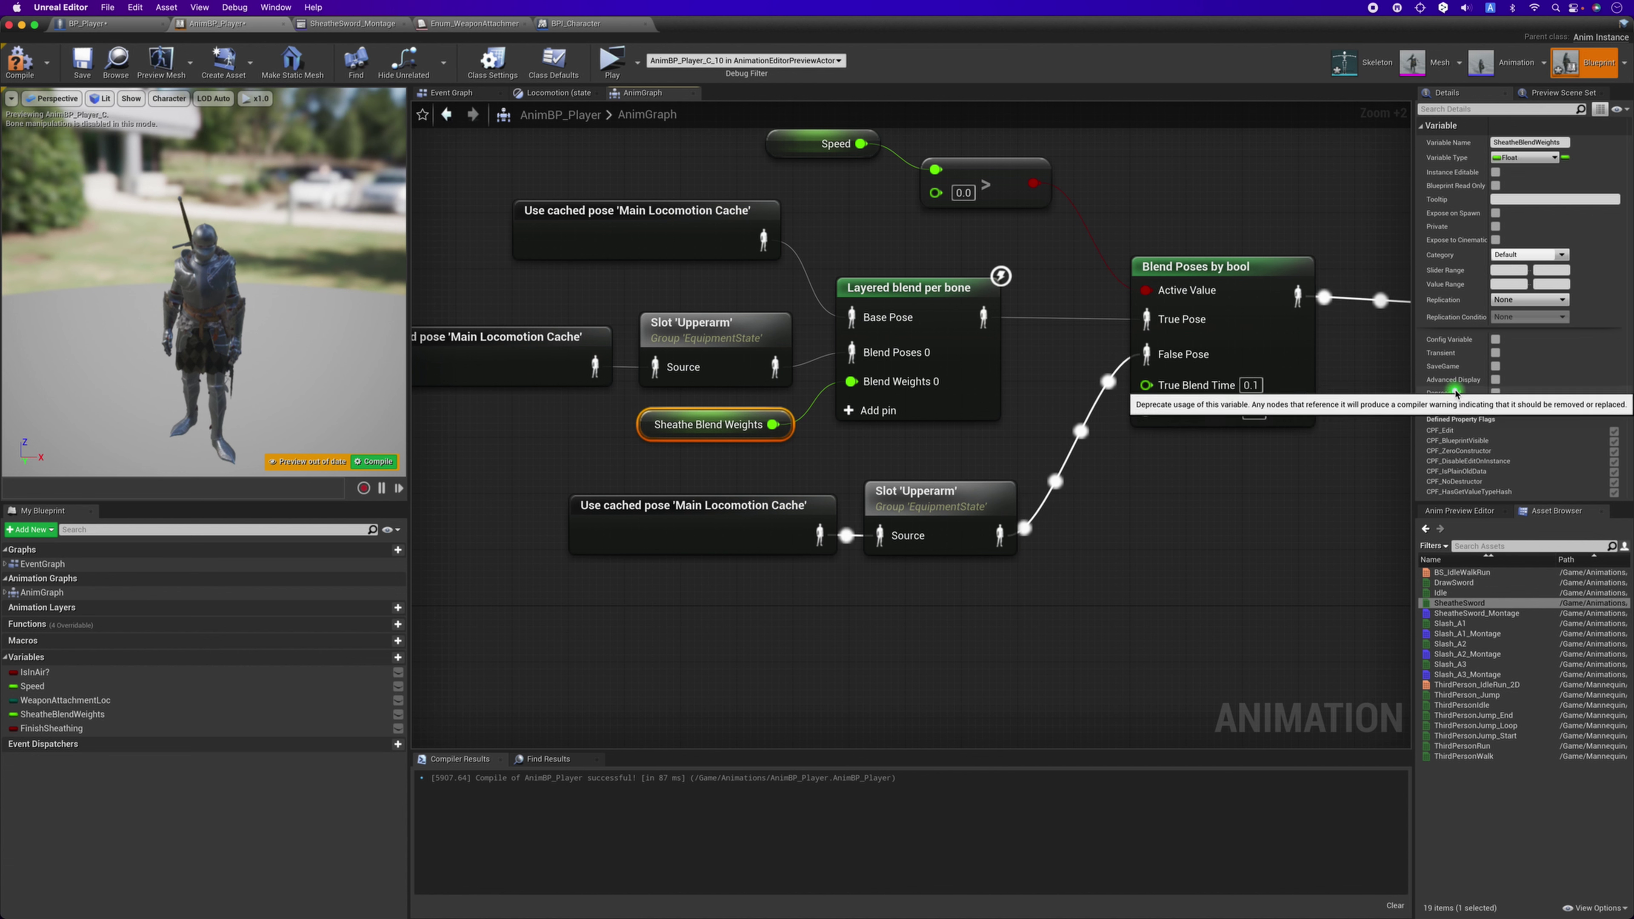
pyautogui.click(107, 715)
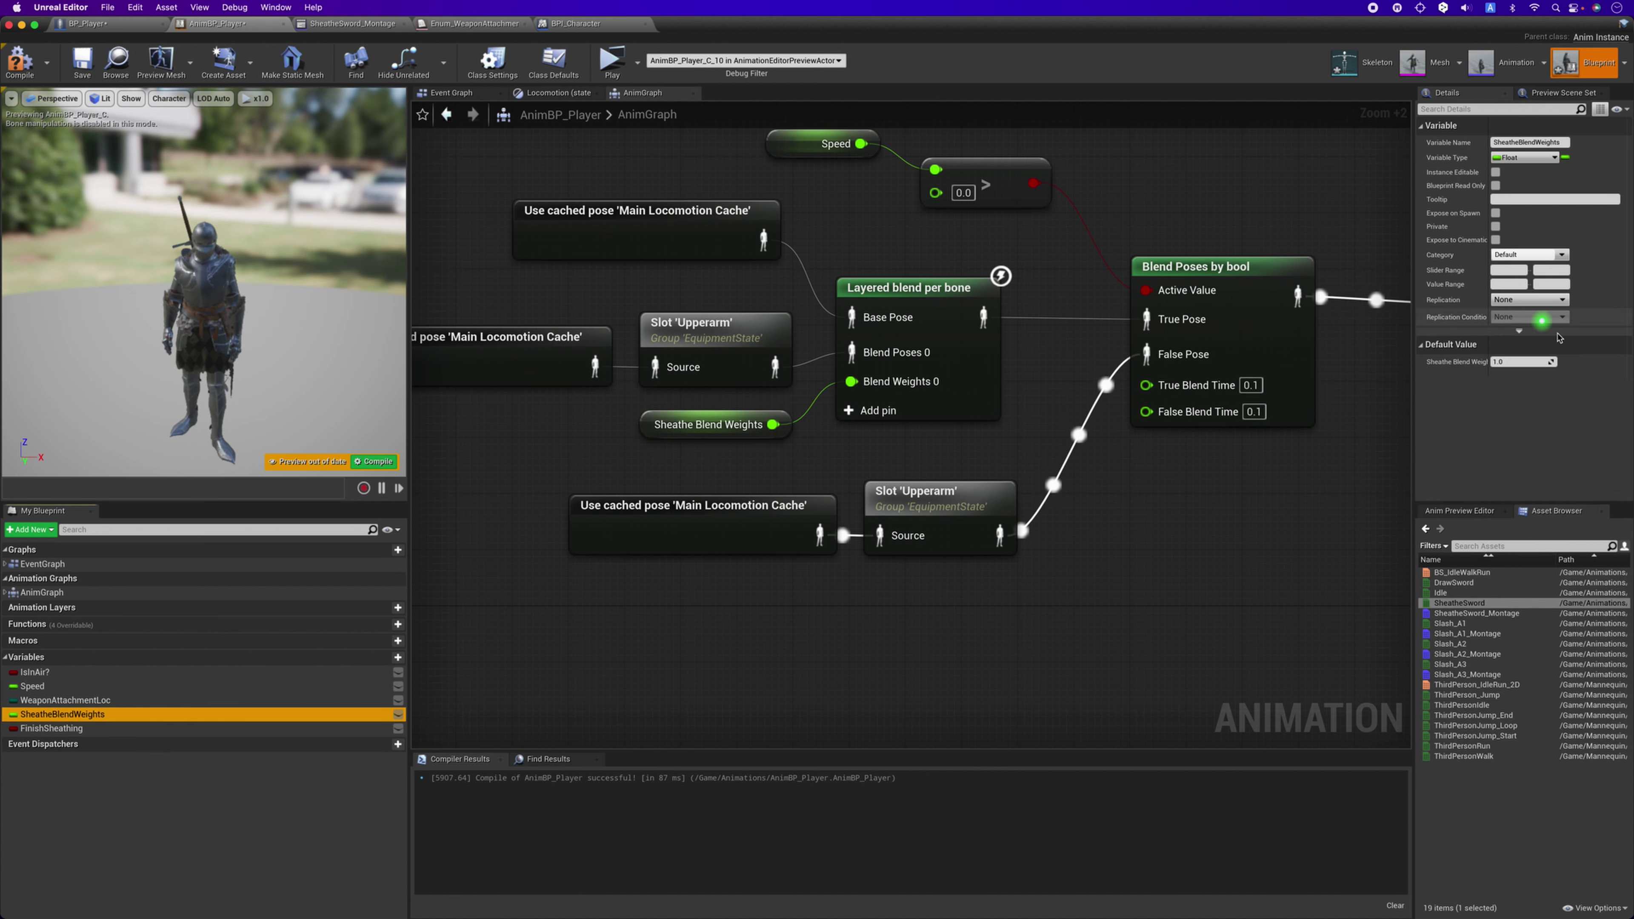
pyautogui.click(560, 114)
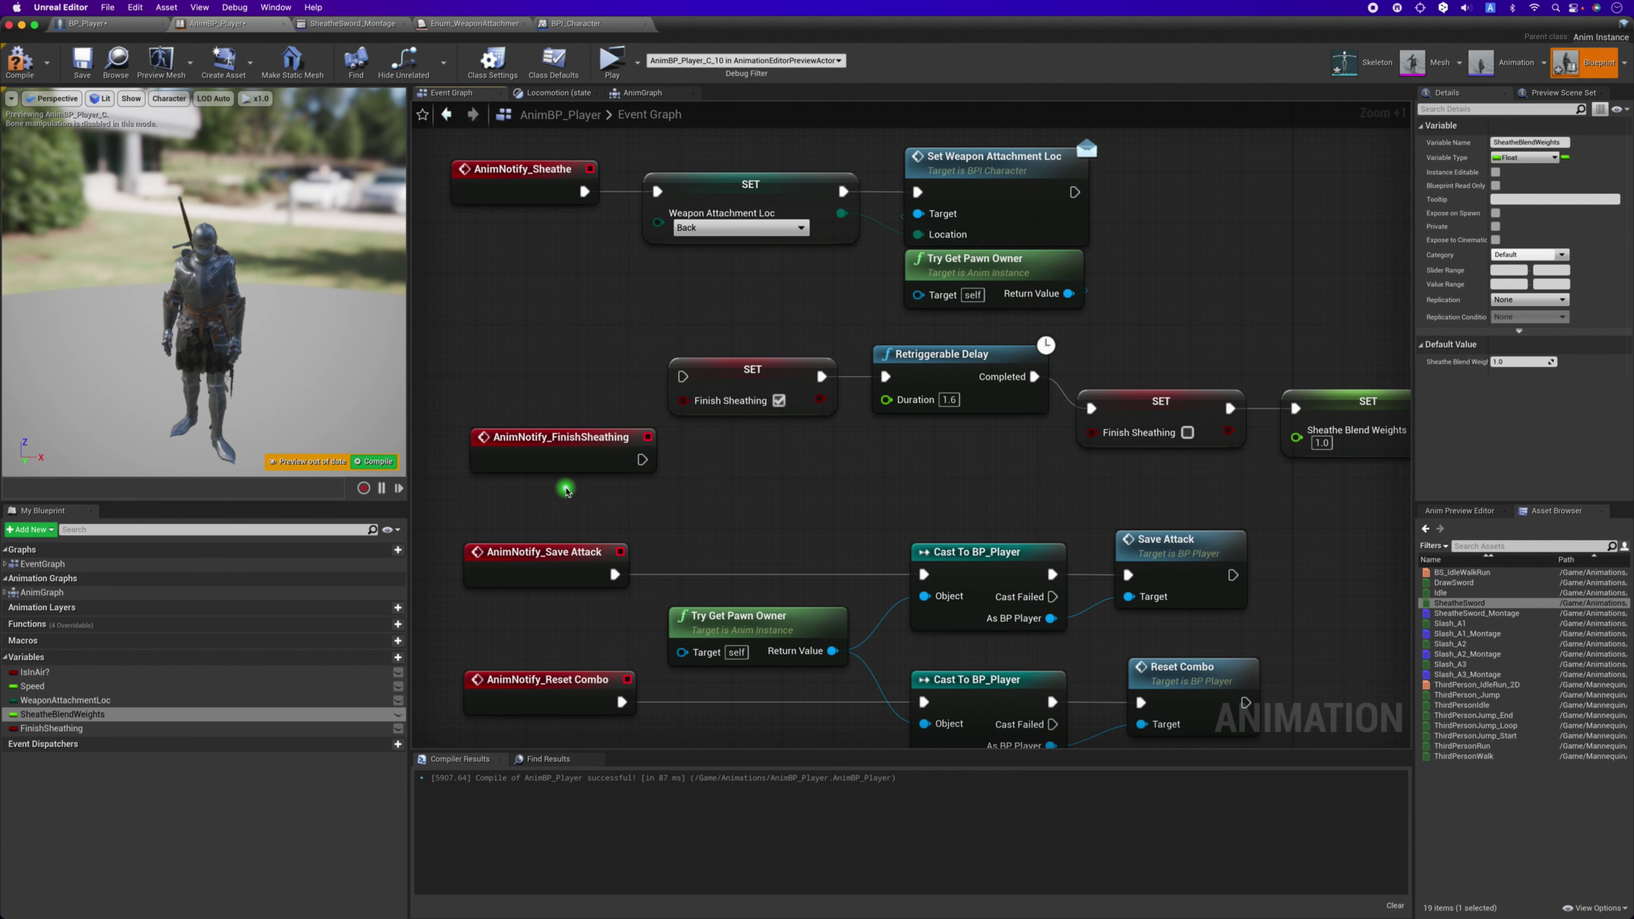
# Add a SET Sheathe Blend Weights node at 0.0 and review the AnimGraph's cached pose nodes.
pyautogui.moveTo(63, 715); pyautogui.dragTo(749, 452)
pyautogui.click(733, 500)
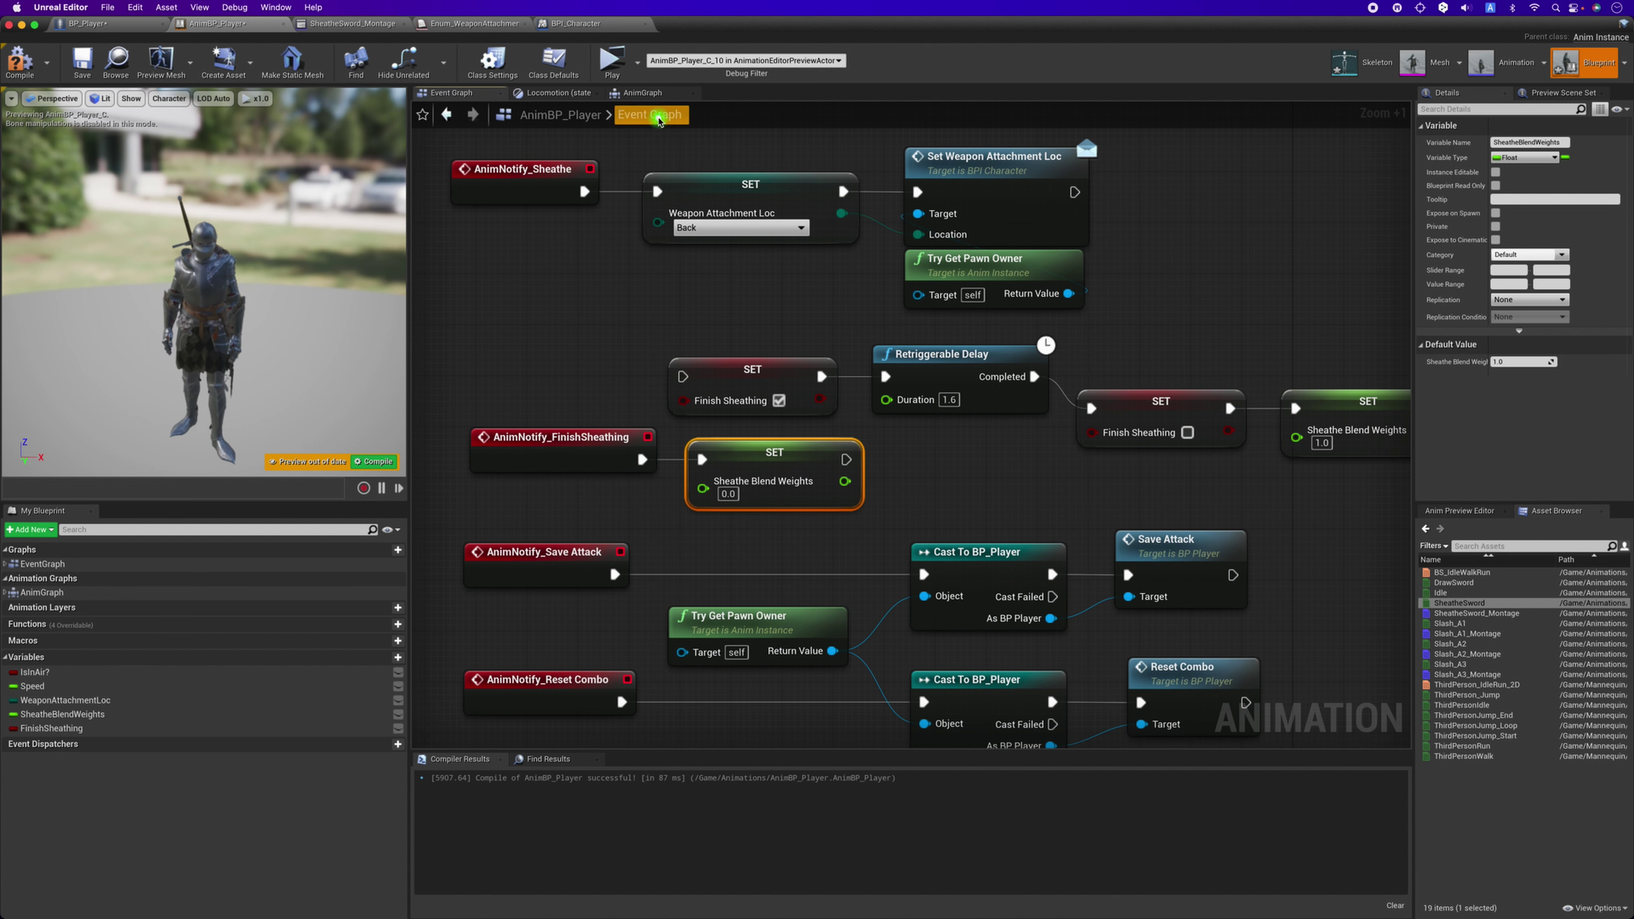
pyautogui.click(642, 92)
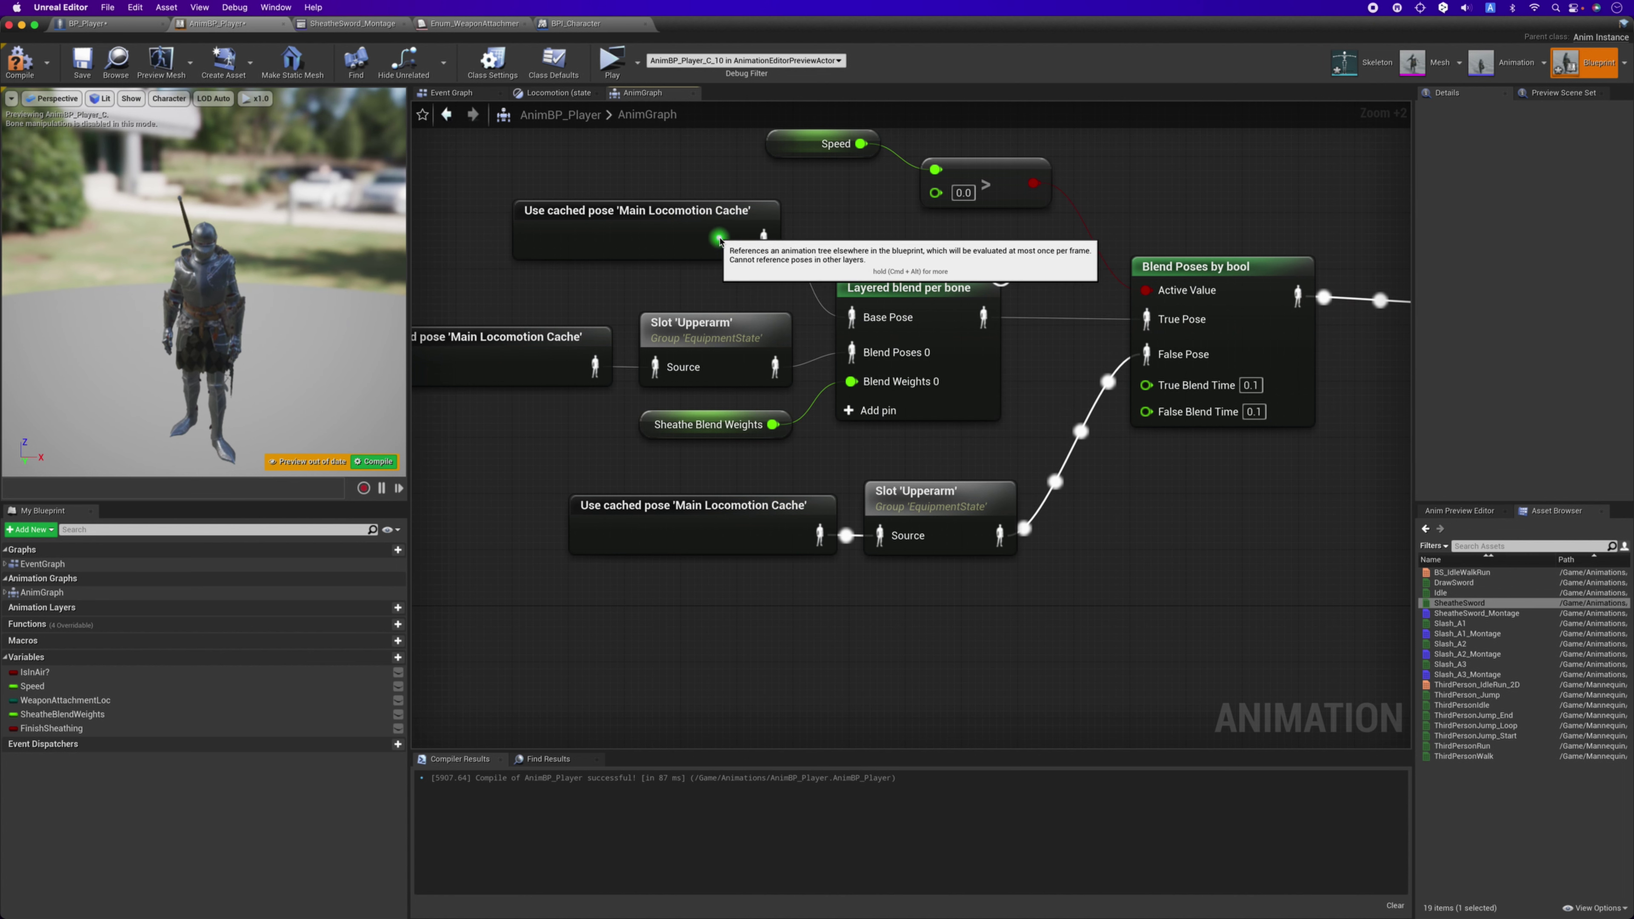
pyautogui.moveTo(720, 239); pyautogui.dragTo(719, 253)
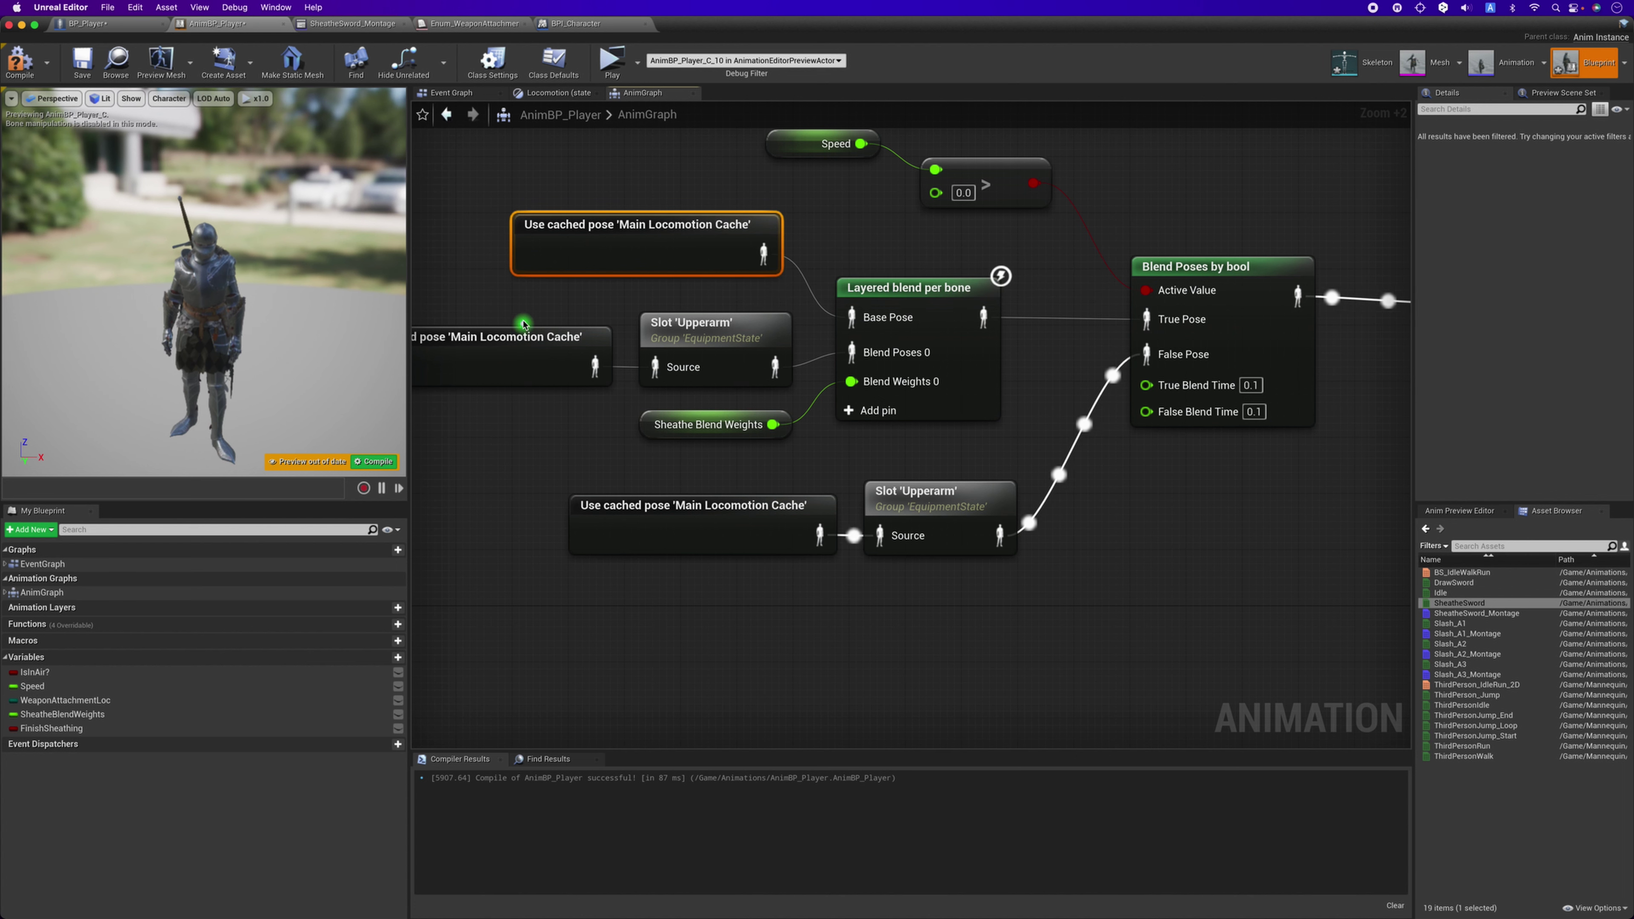
pyautogui.moveTo(521, 310); pyautogui.dragTo(708, 367)
pyautogui.click(674, 256)
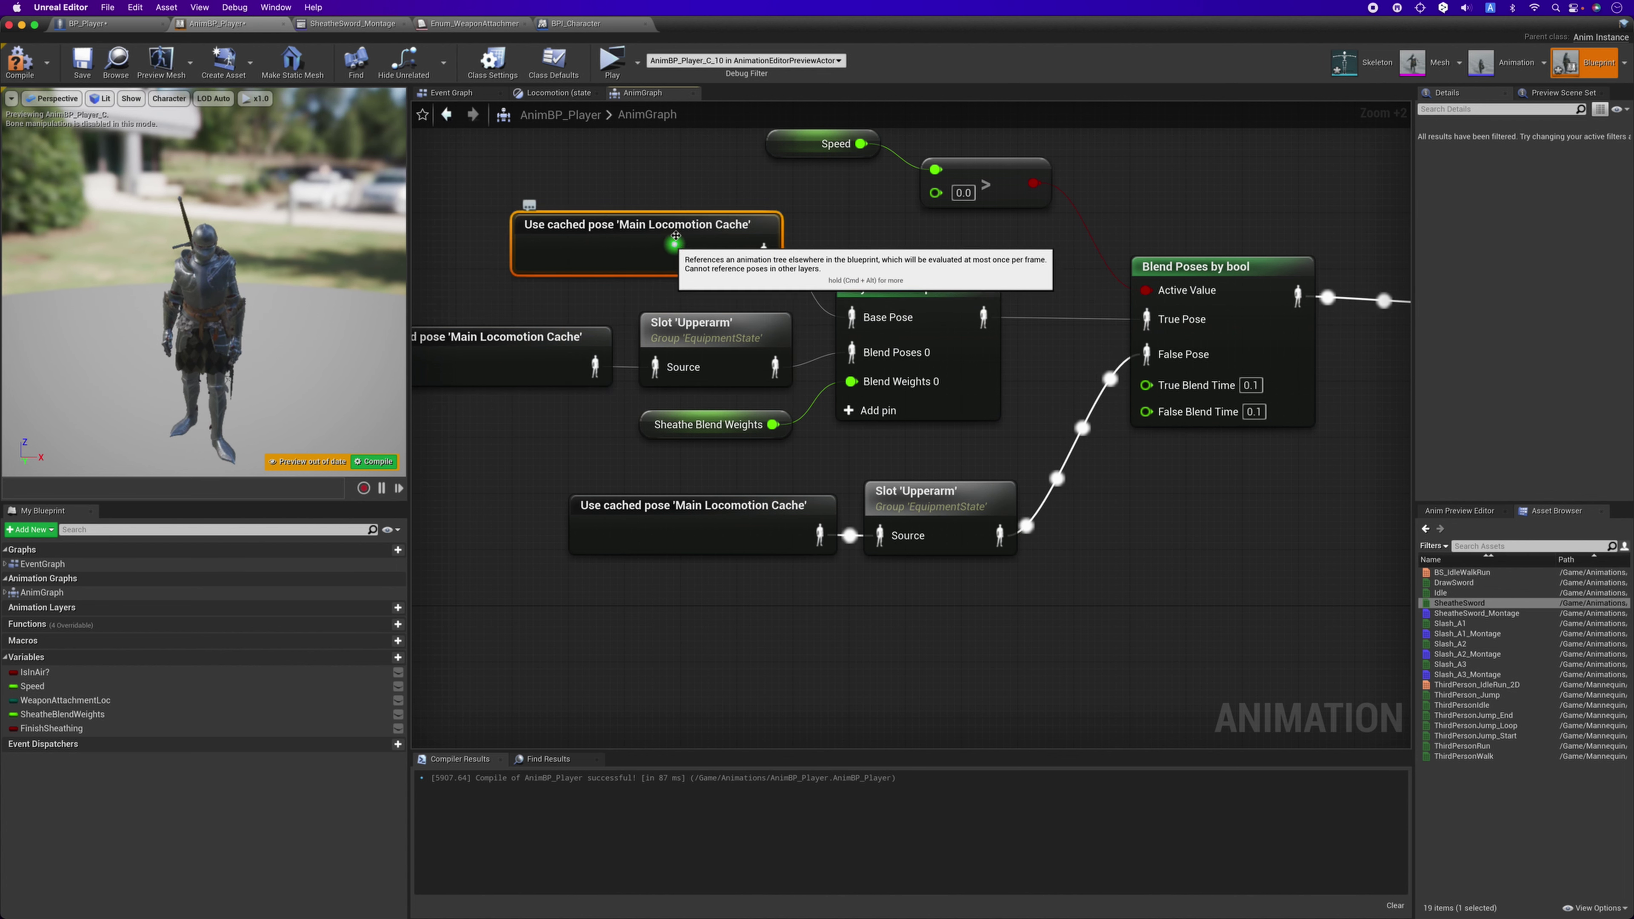
# Return to the Event Graph, then bring up the SheatheSword_Montage editor.
pyautogui.click(462, 98)
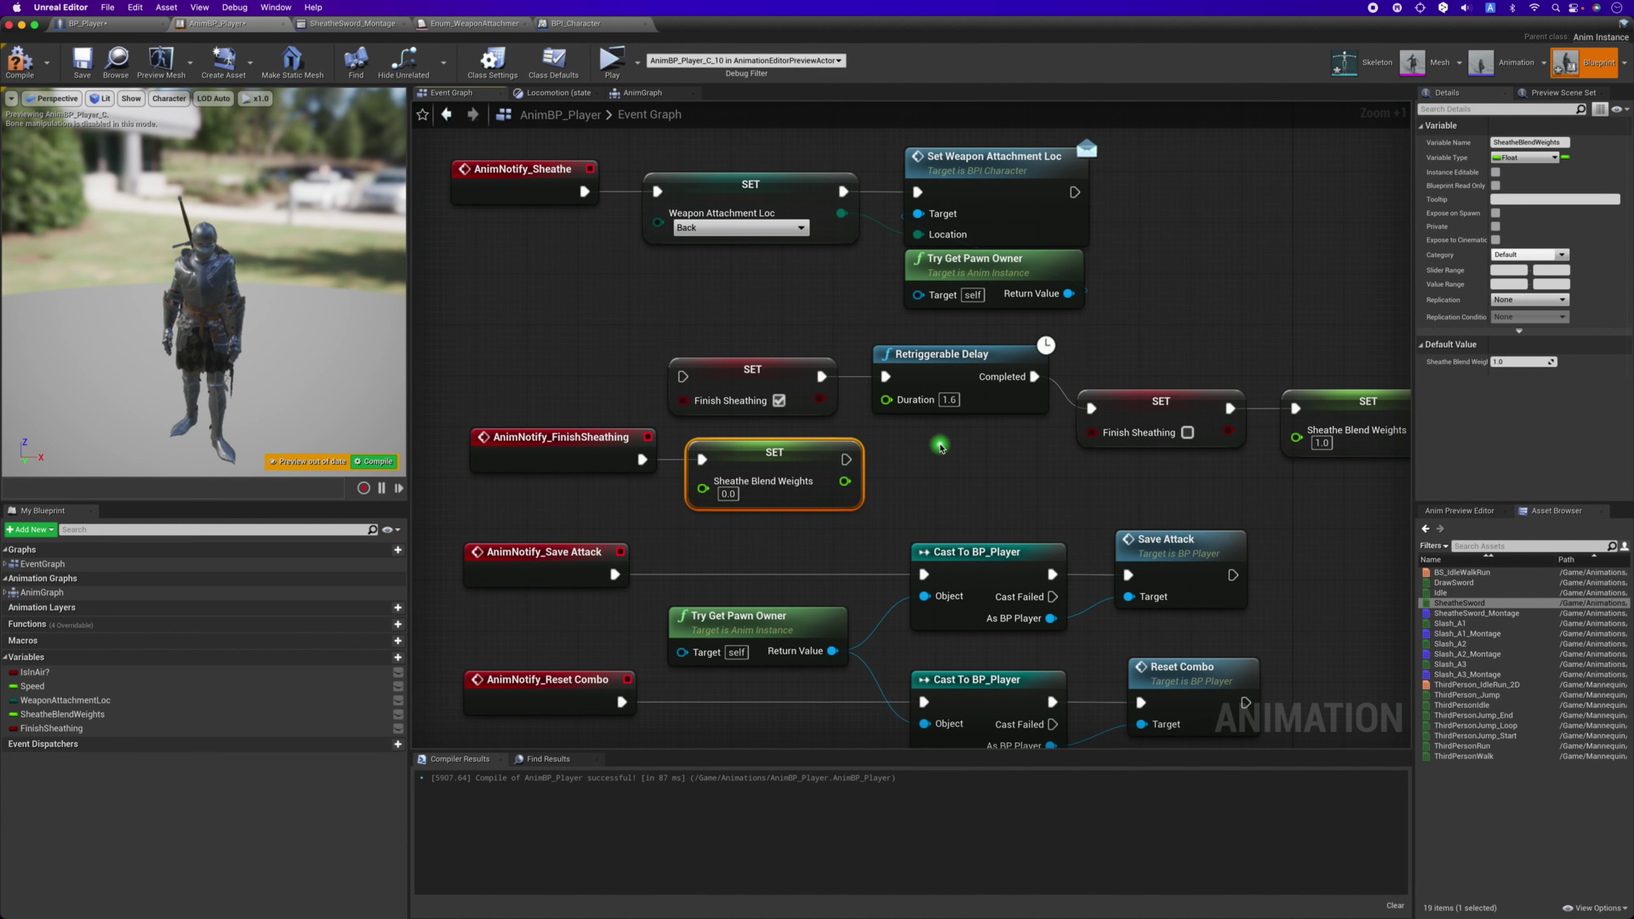
pyautogui.click(862, 425)
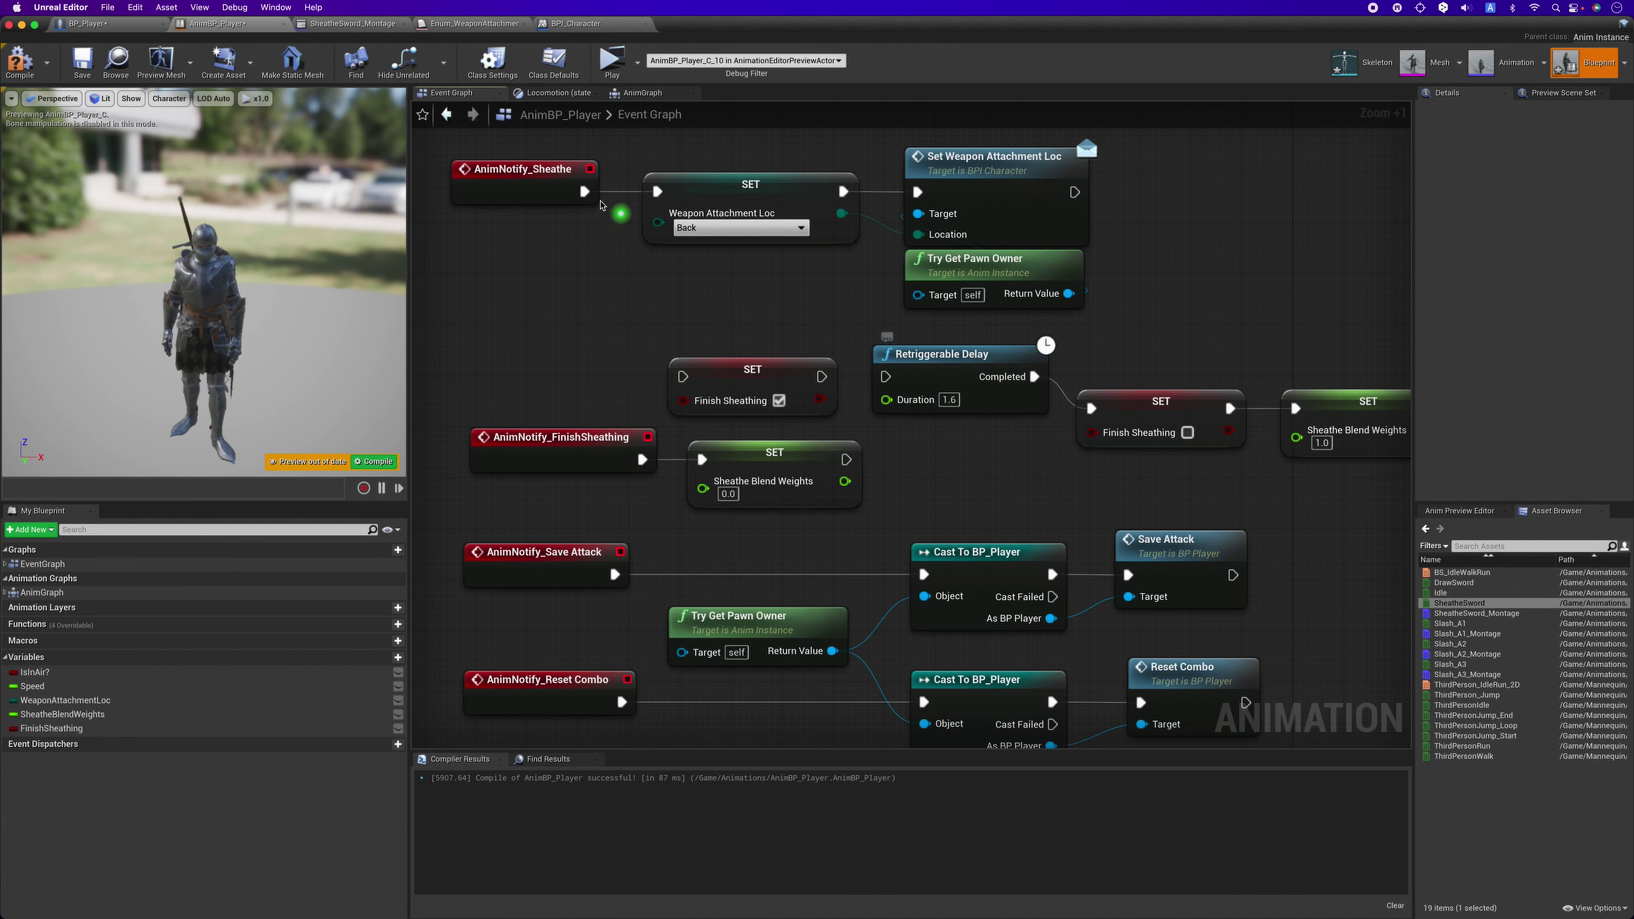
pyautogui.click(370, 24)
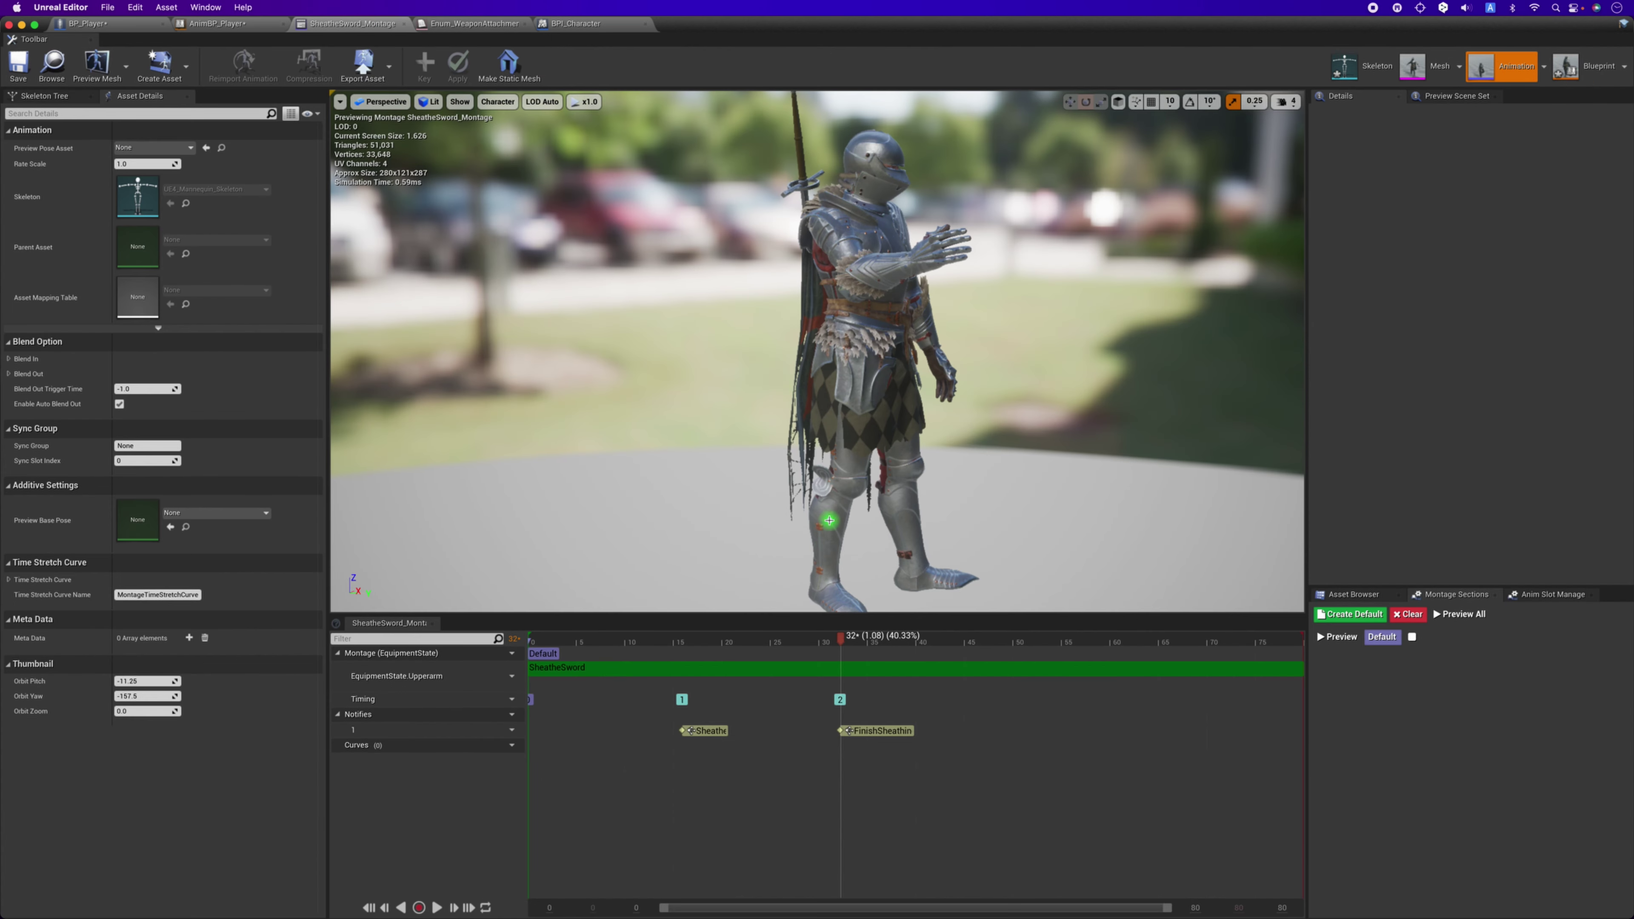
# Preview the FinishSheathing notify, then chain the 0.0 Sheathe Blend Weights SET into the Retriggerable Delay.
pyautogui.moveTo(840, 642)
pyautogui.mouseDown()
pyautogui.moveTo(1051, 722)
pyautogui.moveTo(853, 718)
pyautogui.mouseUp()
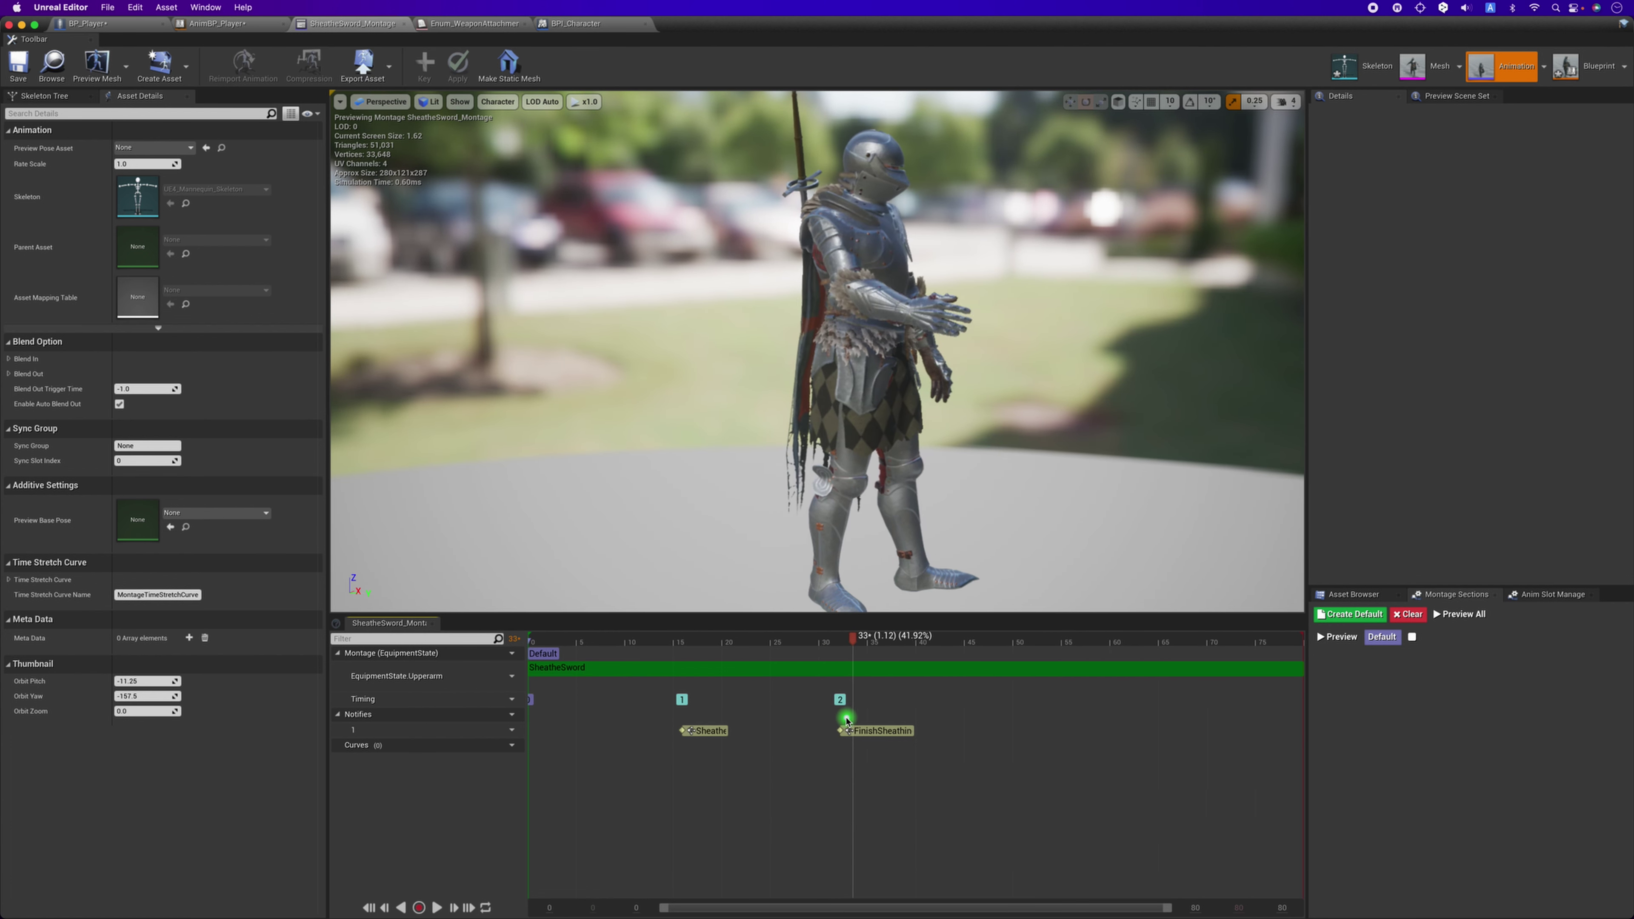
pyautogui.click(235, 24)
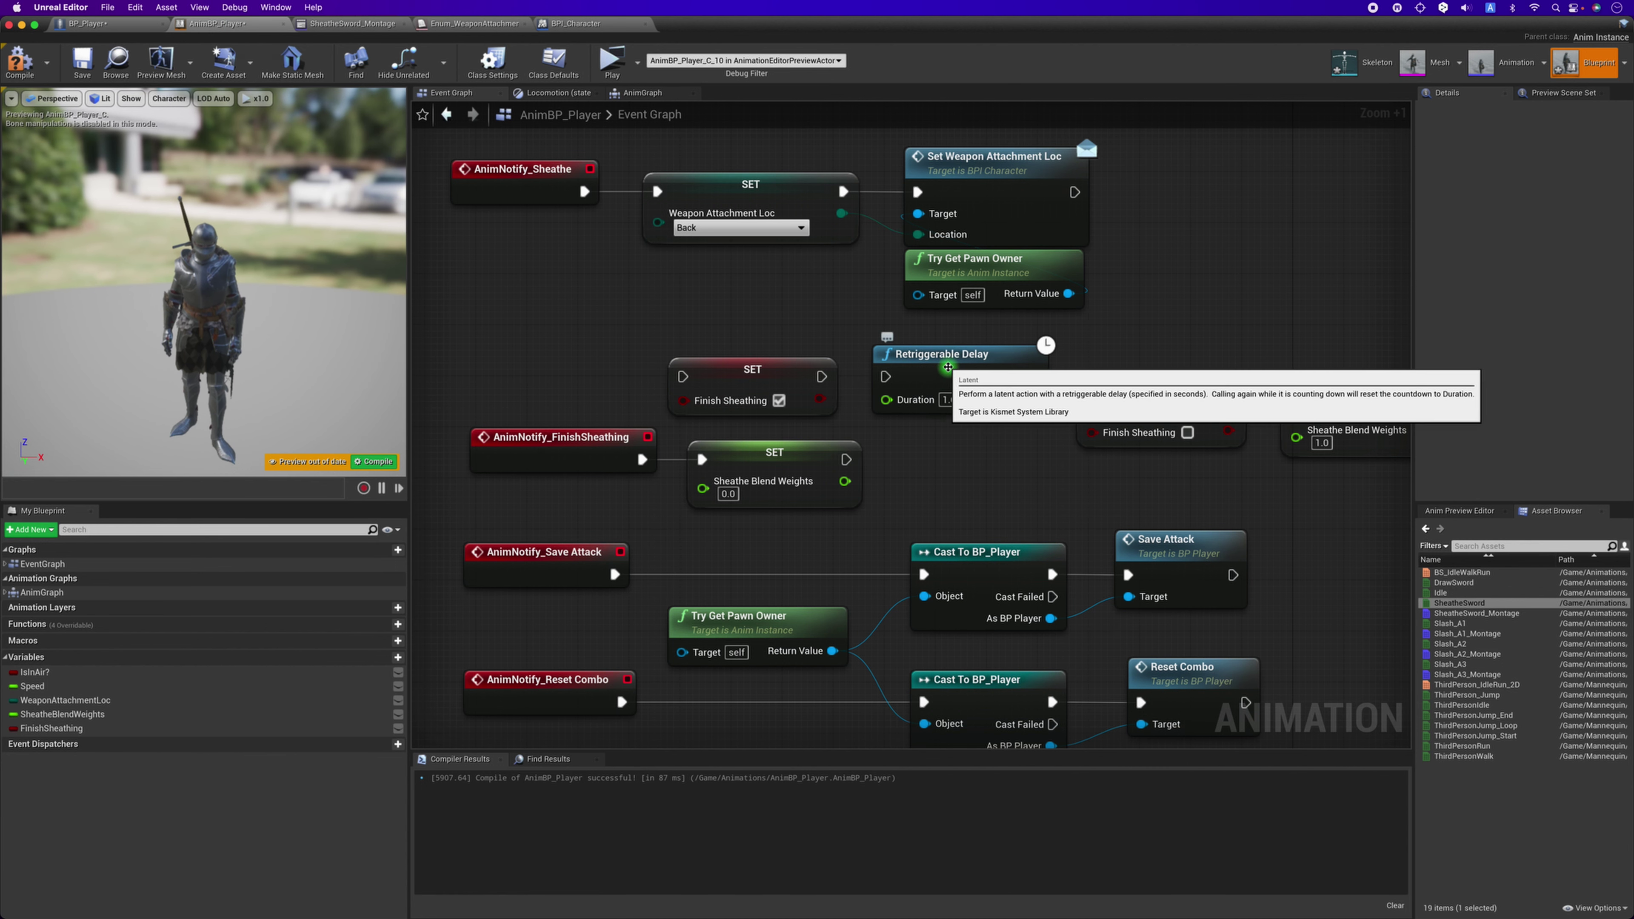
pyautogui.moveTo(948, 368); pyautogui.dragTo(967, 457)
pyautogui.moveTo(846, 459)
pyautogui.mouseDown()
pyautogui.moveTo(904, 465)
pyautogui.moveTo(952, 437)
pyautogui.mouseUp()
# Wire the delay's Completed pin to a SET Sheathe Blend Weights 1.0 node.
pyautogui.moveTo(1040, 458); pyautogui.dragTo(1167, 362)
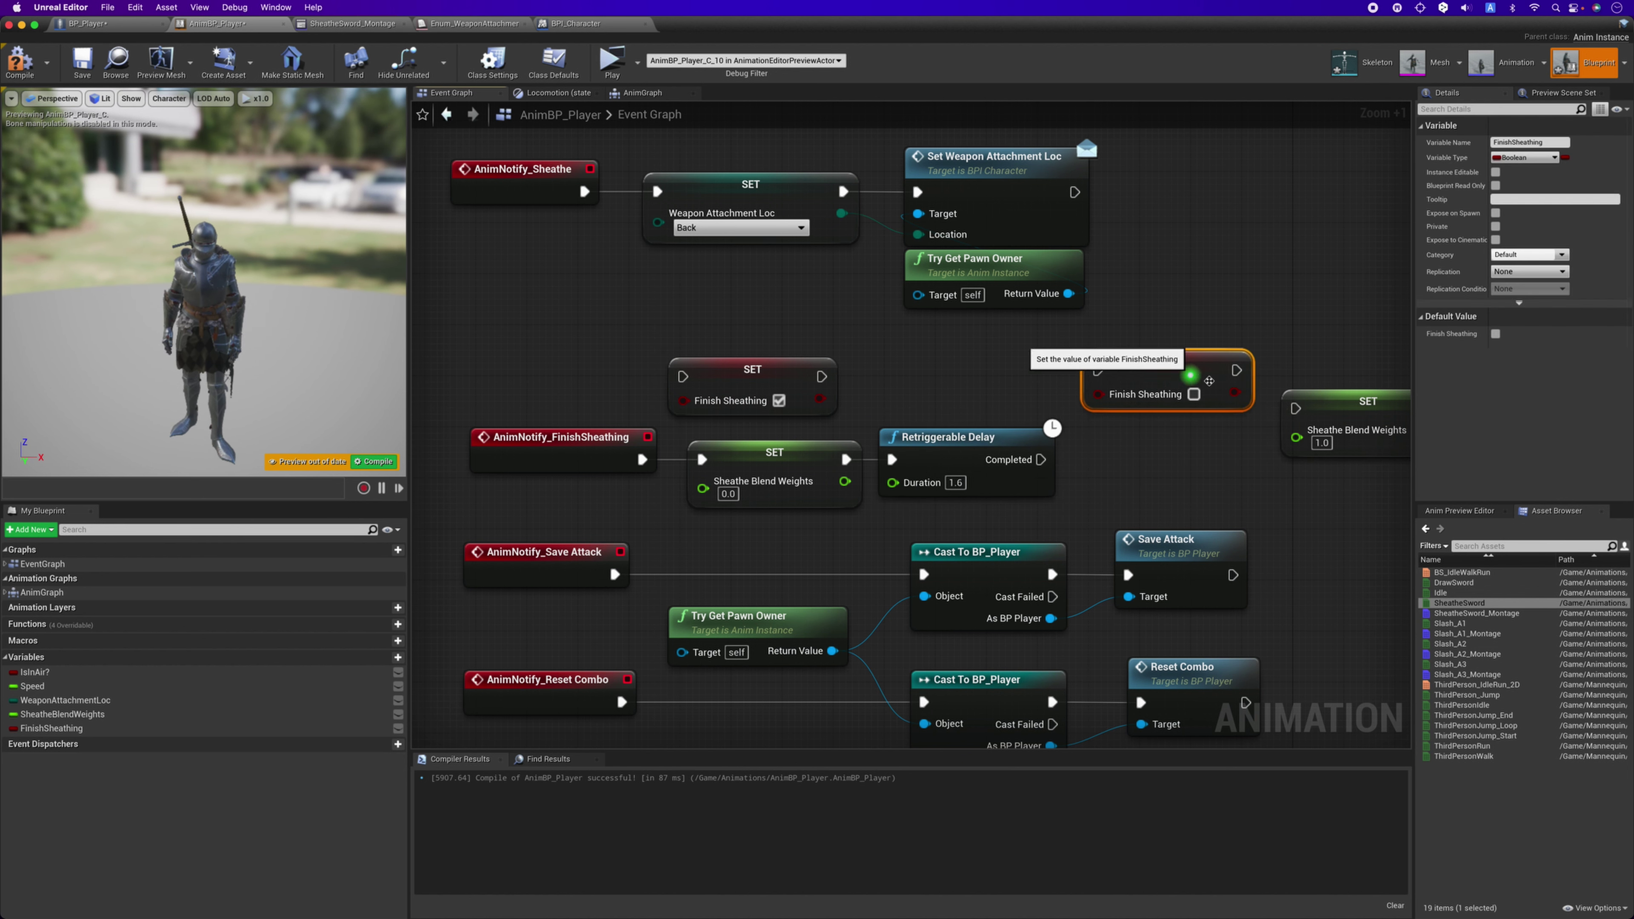
pyautogui.moveTo(1296, 438); pyautogui.dragTo(1192, 459)
pyautogui.press('Escape')
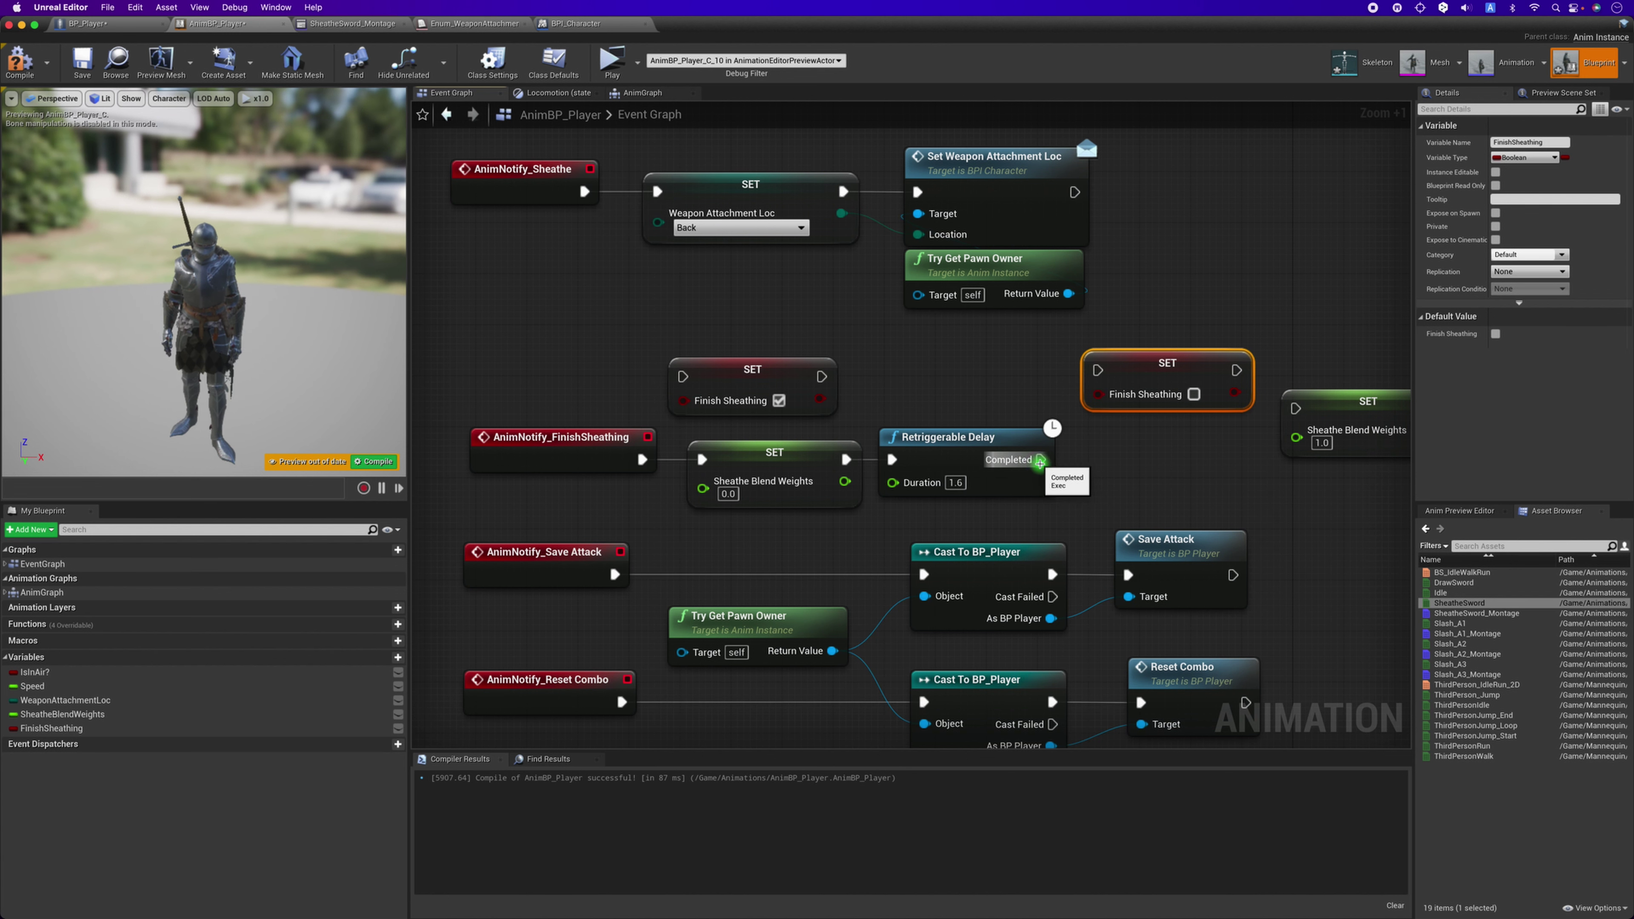
pyautogui.moveTo(1040, 459)
pyautogui.mouseDown()
pyautogui.moveTo(1298, 410)
pyautogui.moveTo(1095, 468)
pyautogui.mouseUp()
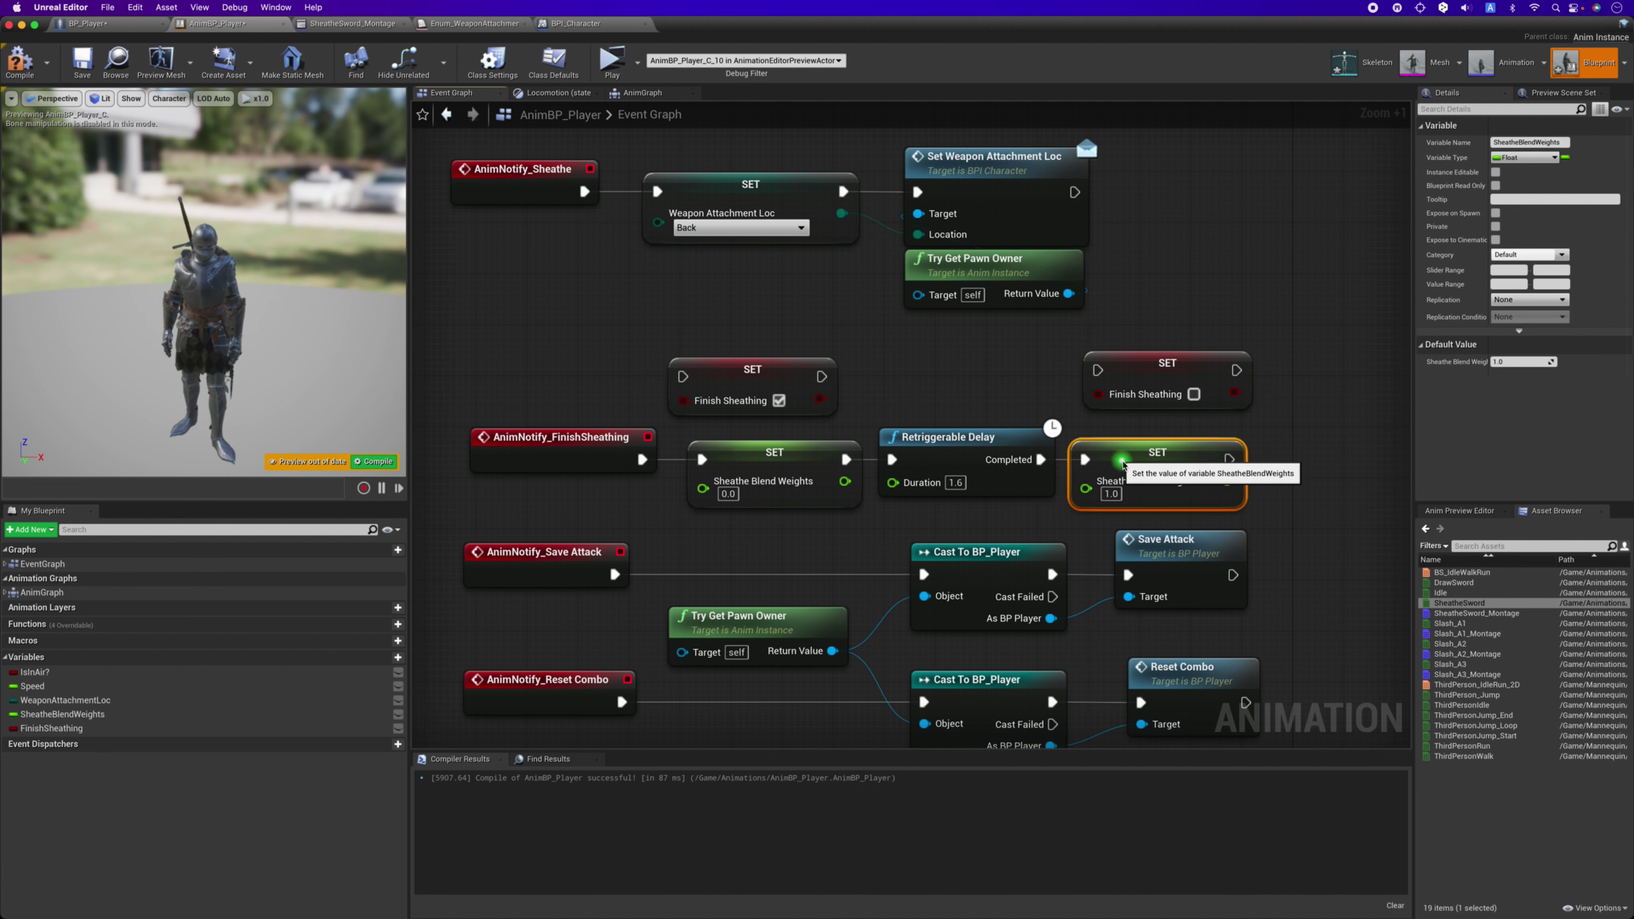
# Align the 0.0 setter, Retriggerable Delay and 1.0 setter nodes in a neat row.
pyautogui.click(836, 477)
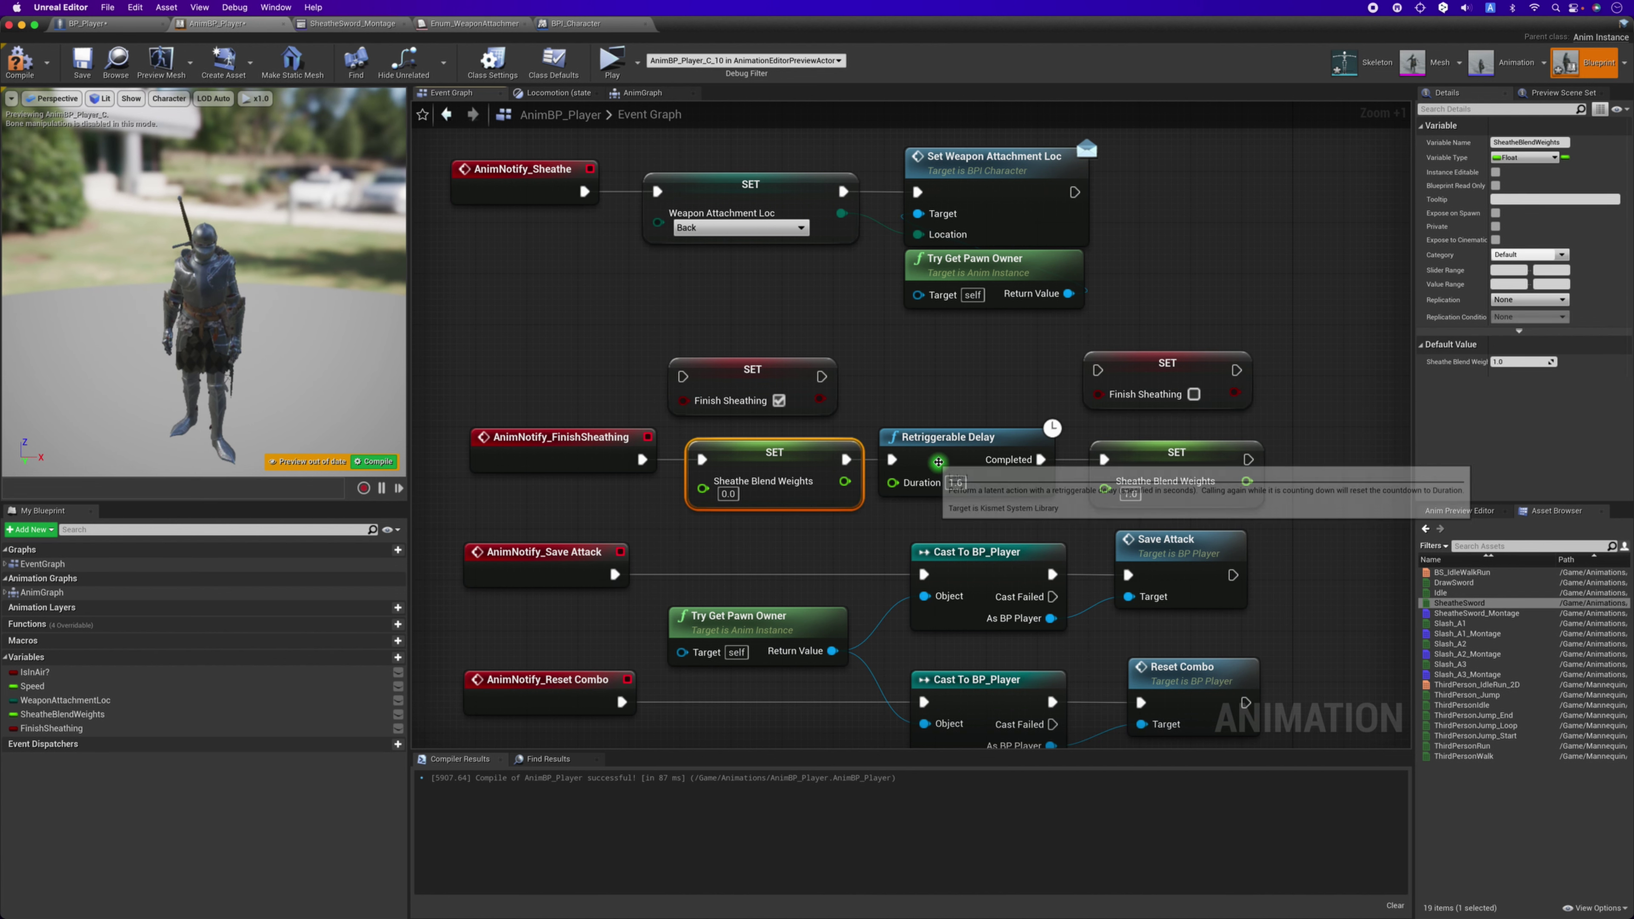
pyautogui.click(941, 459)
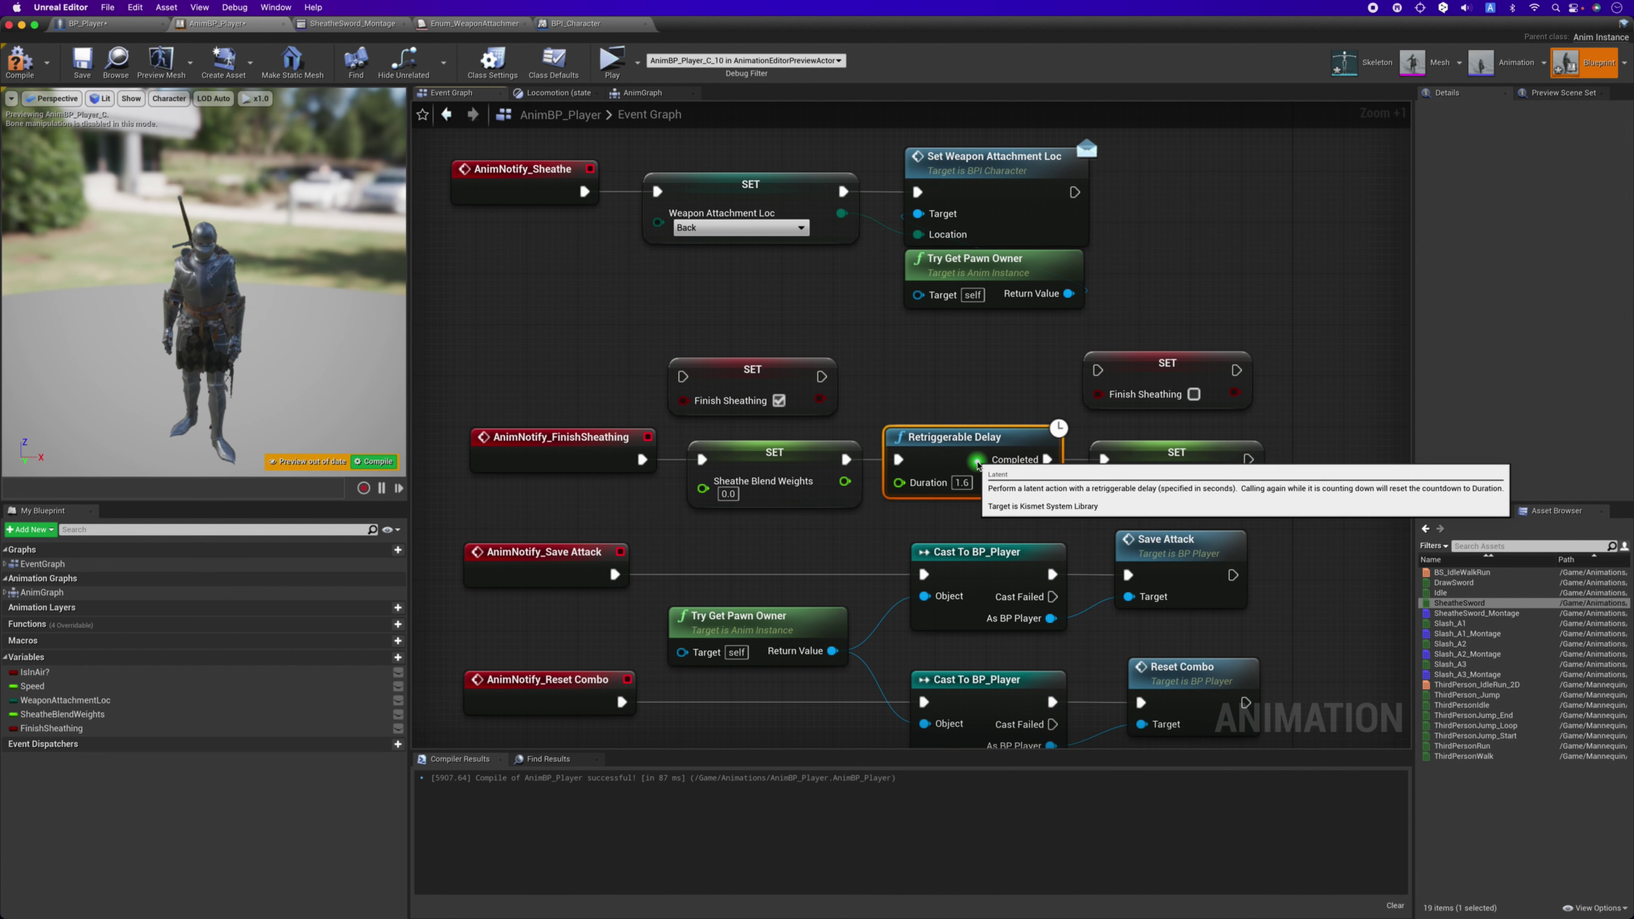
pyautogui.moveTo(941, 459); pyautogui.dragTo(979, 461)
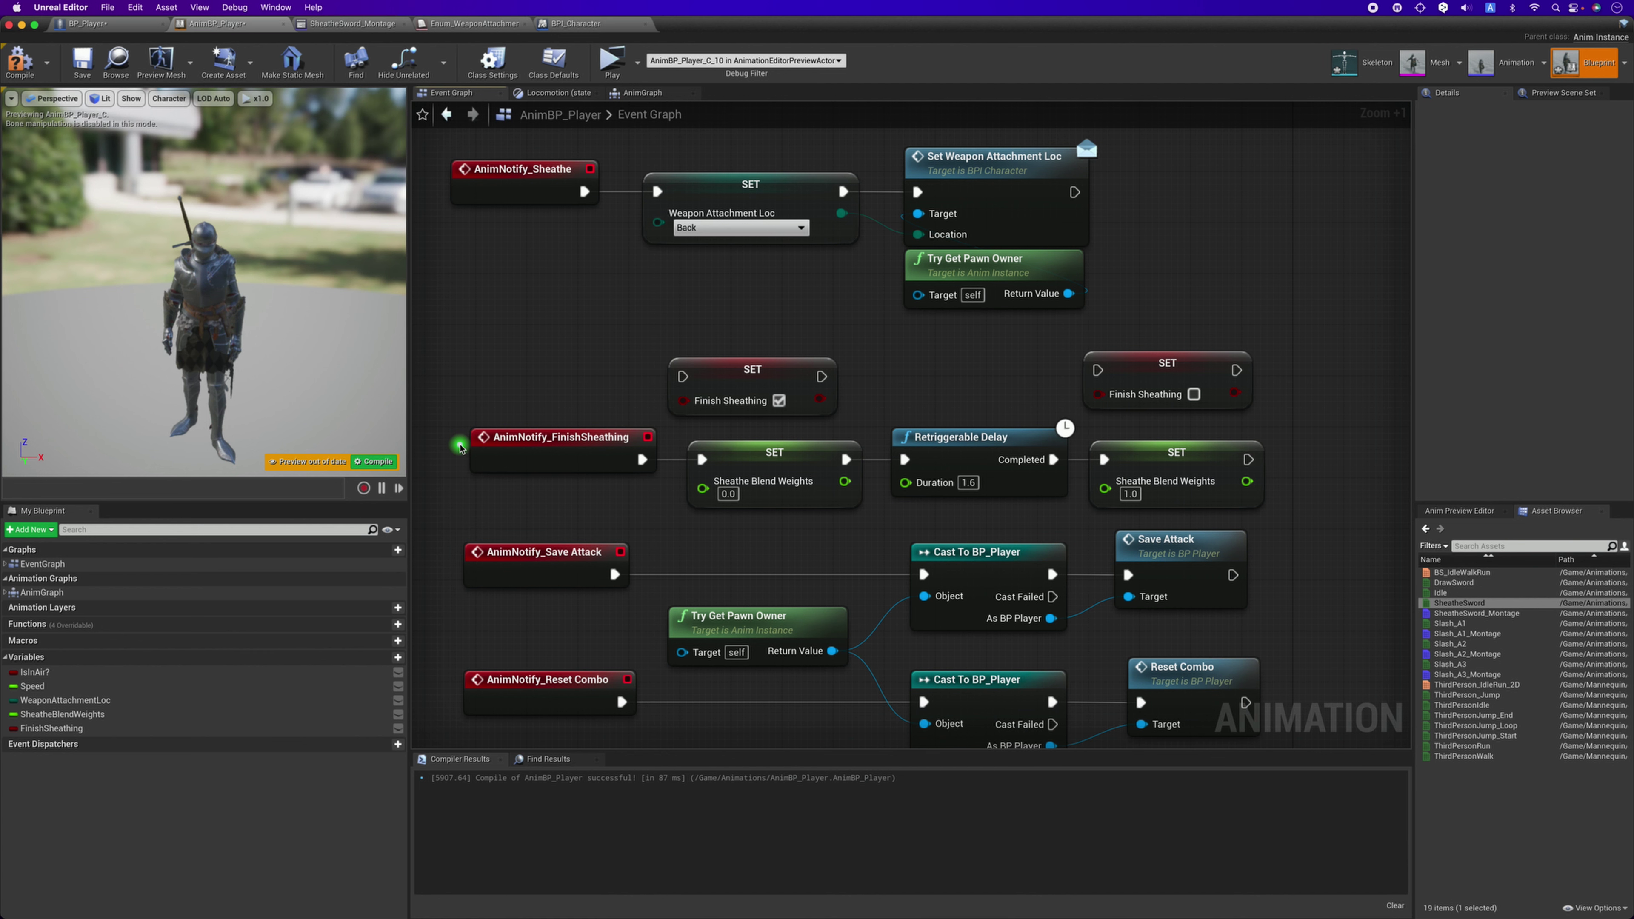
pyautogui.moveTo(1153, 452); pyautogui.dragTo(1167, 451)
pyautogui.moveTo(964, 460); pyautogui.dragTo(967, 455)
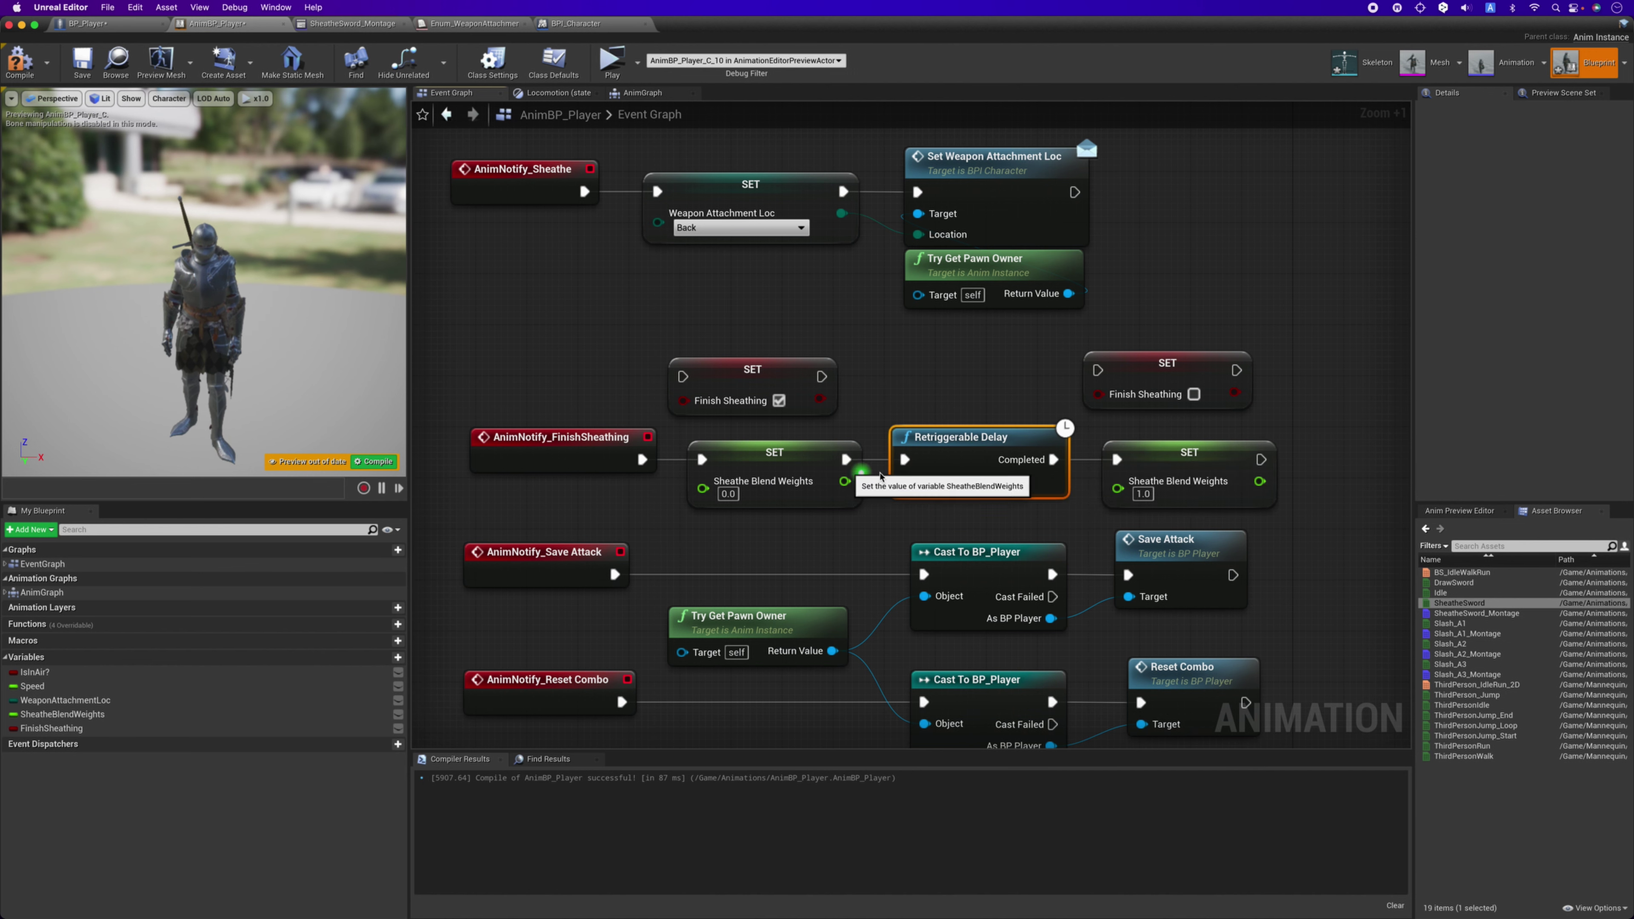
# Start a play session, orbit to the knight's side, and make him draw and attack.
pyautogui.click(611, 62)
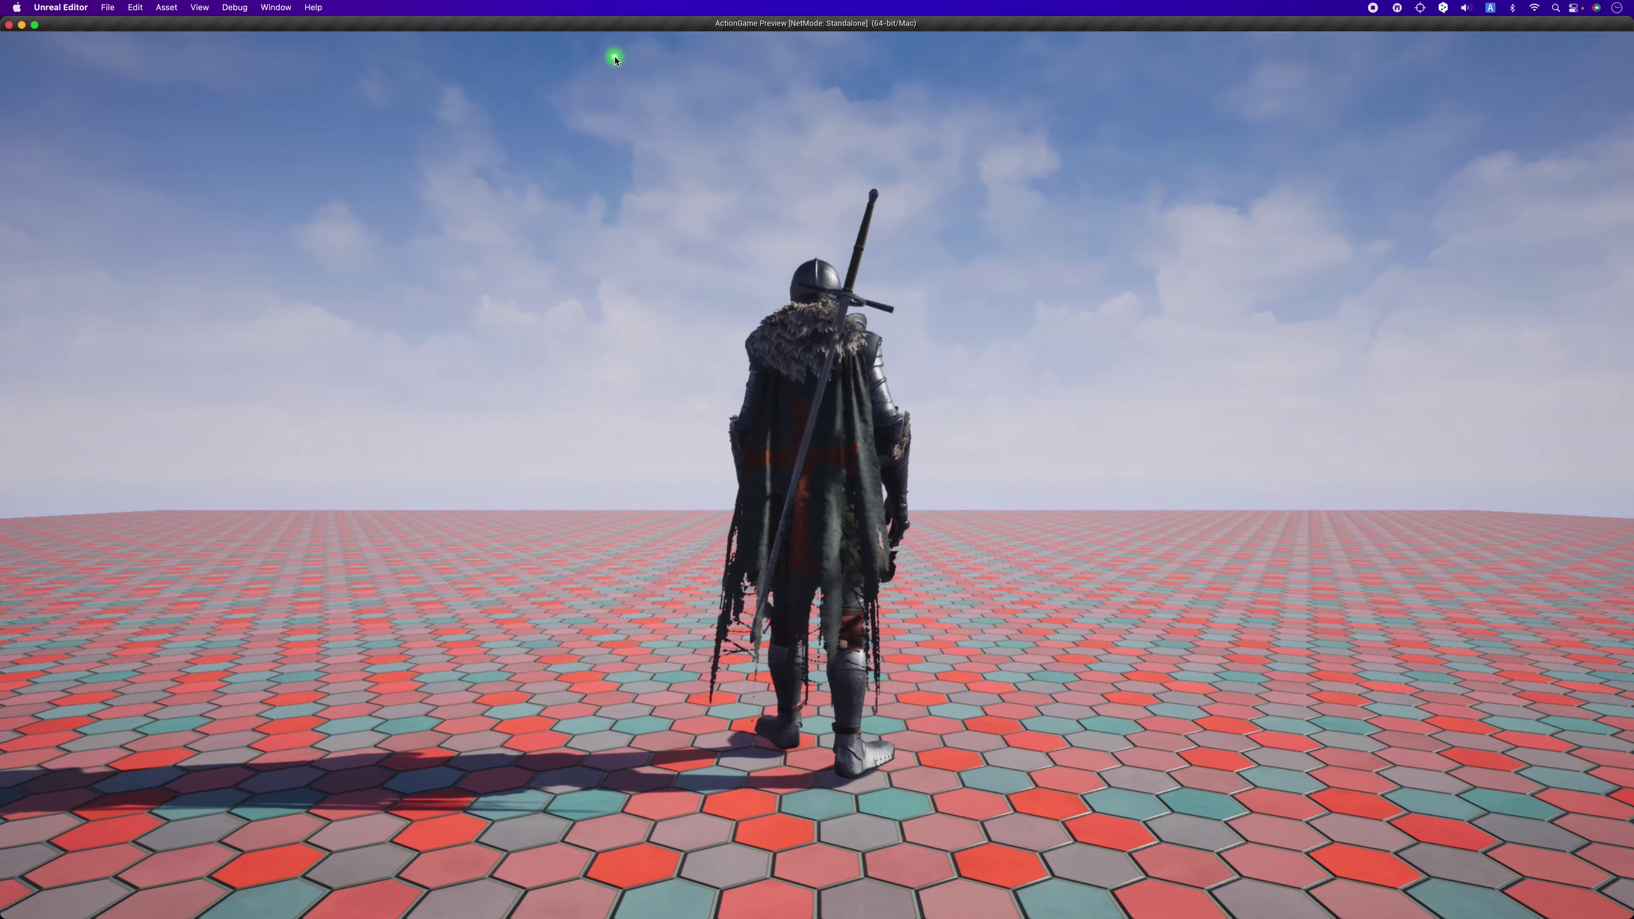
pyautogui.moveTo(428, 295); pyautogui.dragTo(343, 306)
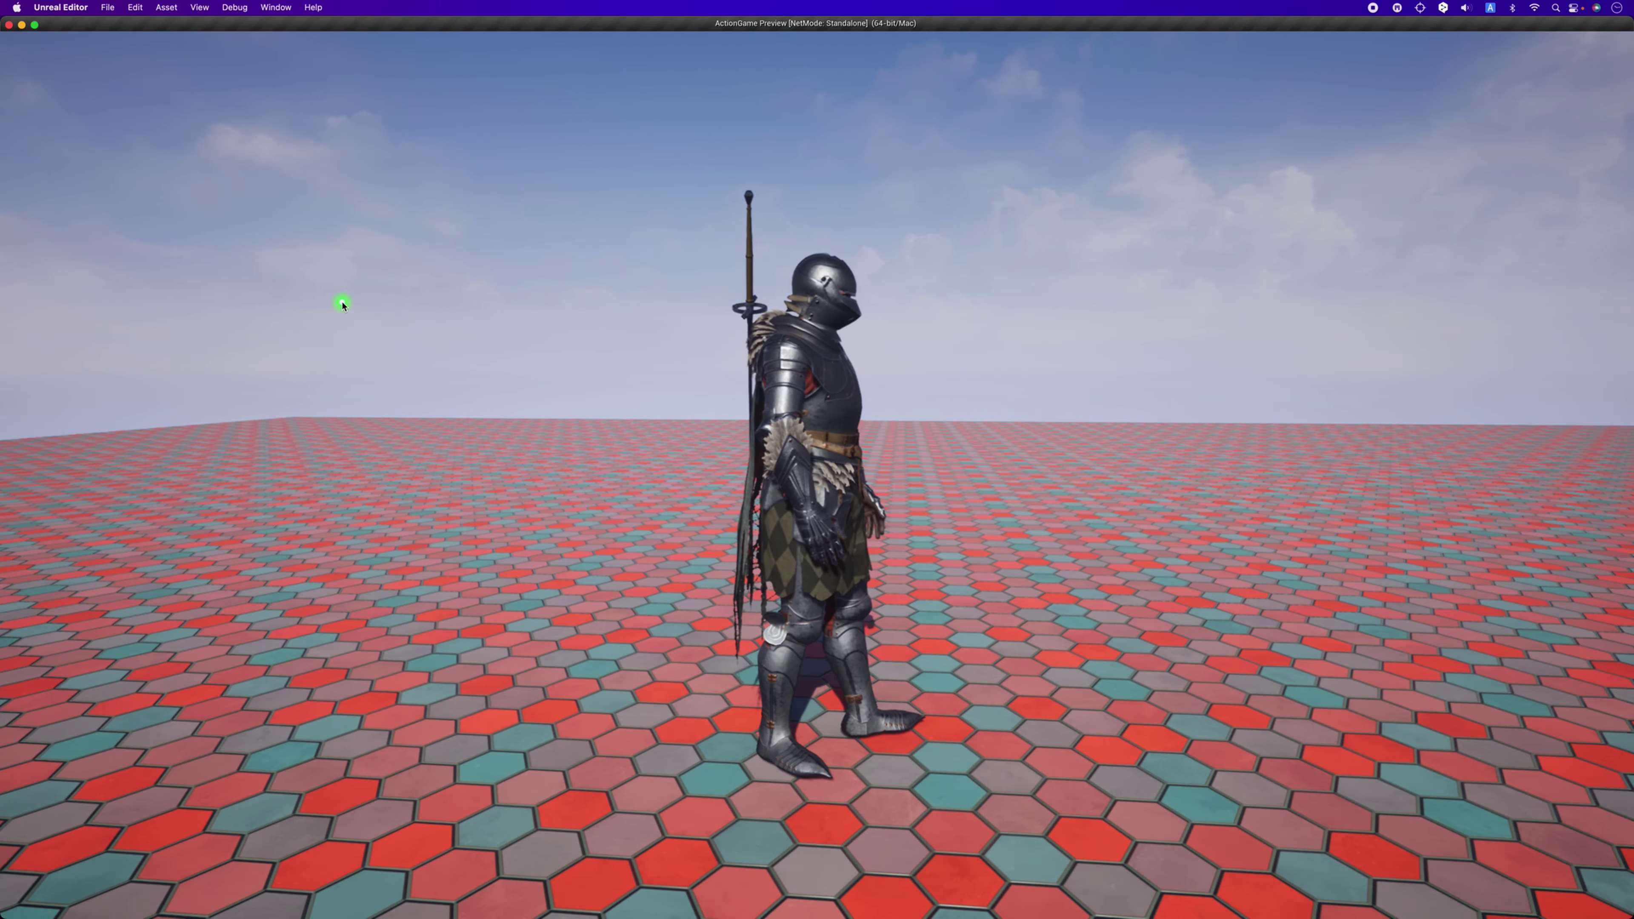
pyautogui.click(343, 306)
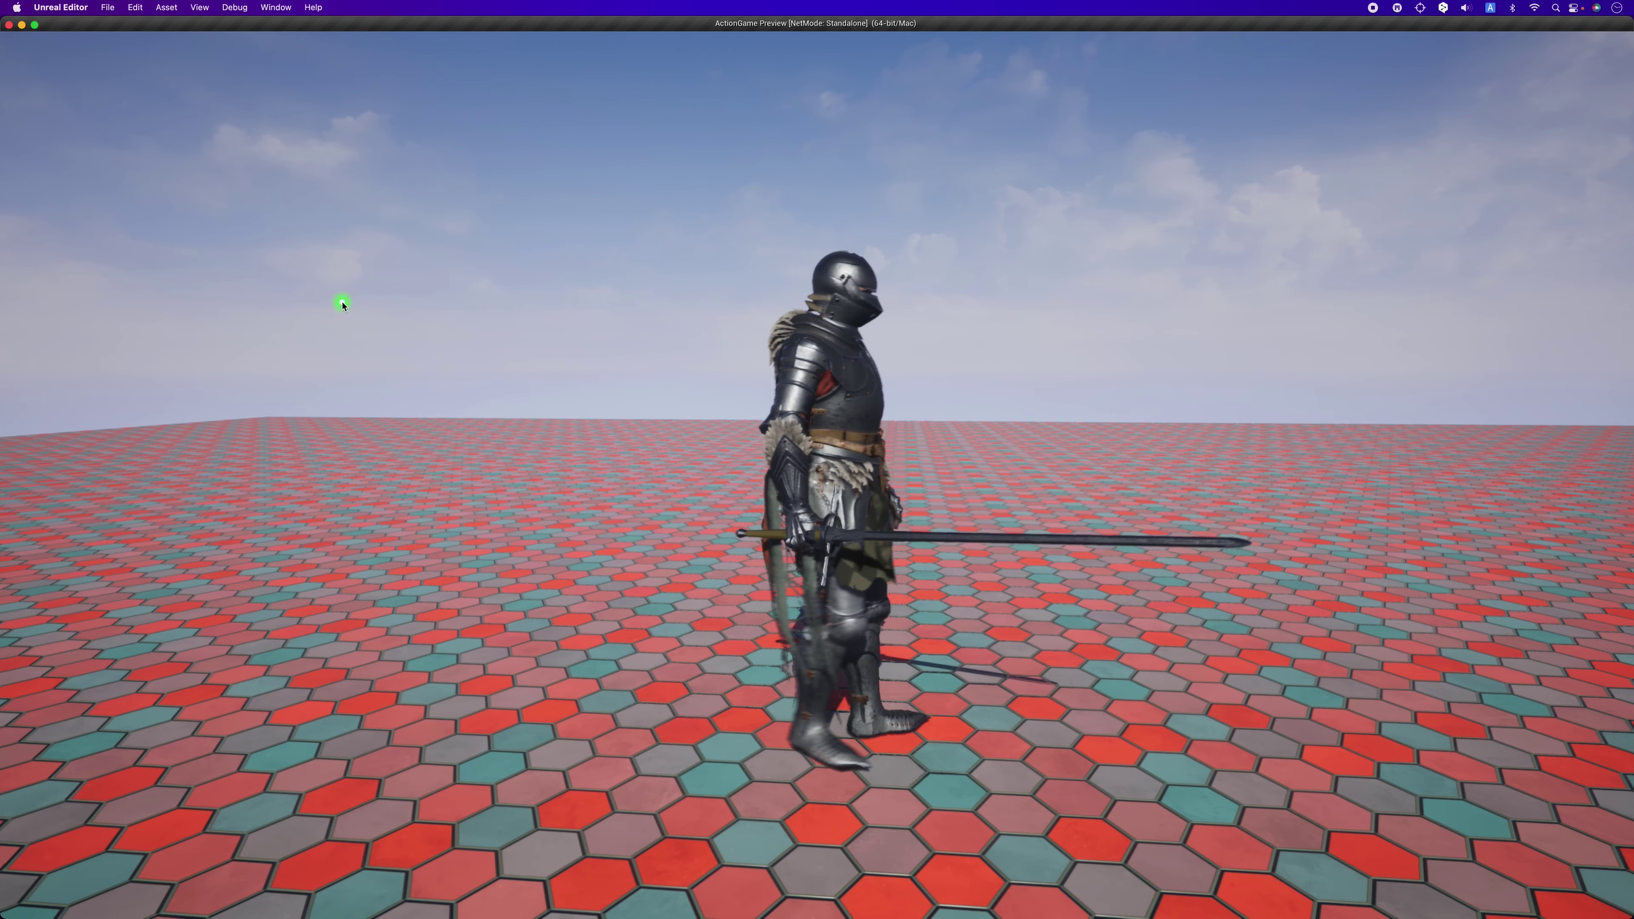
# Run the knight back and forth, attack again, then quit the game preview.
pyautogui.press('d')
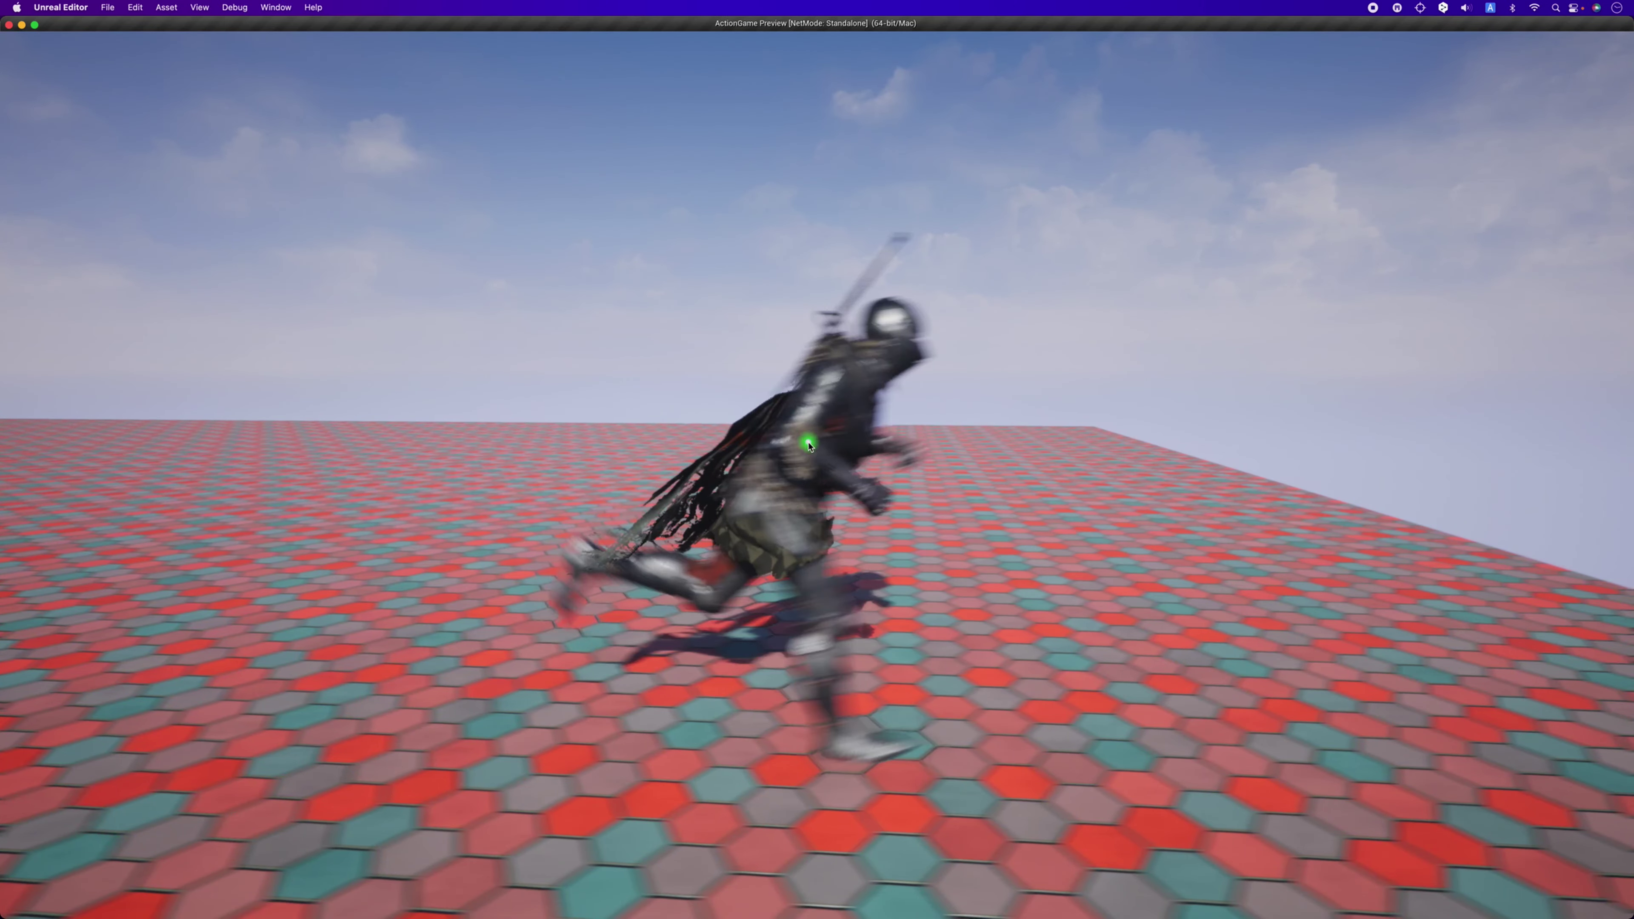
pyautogui.press('a')
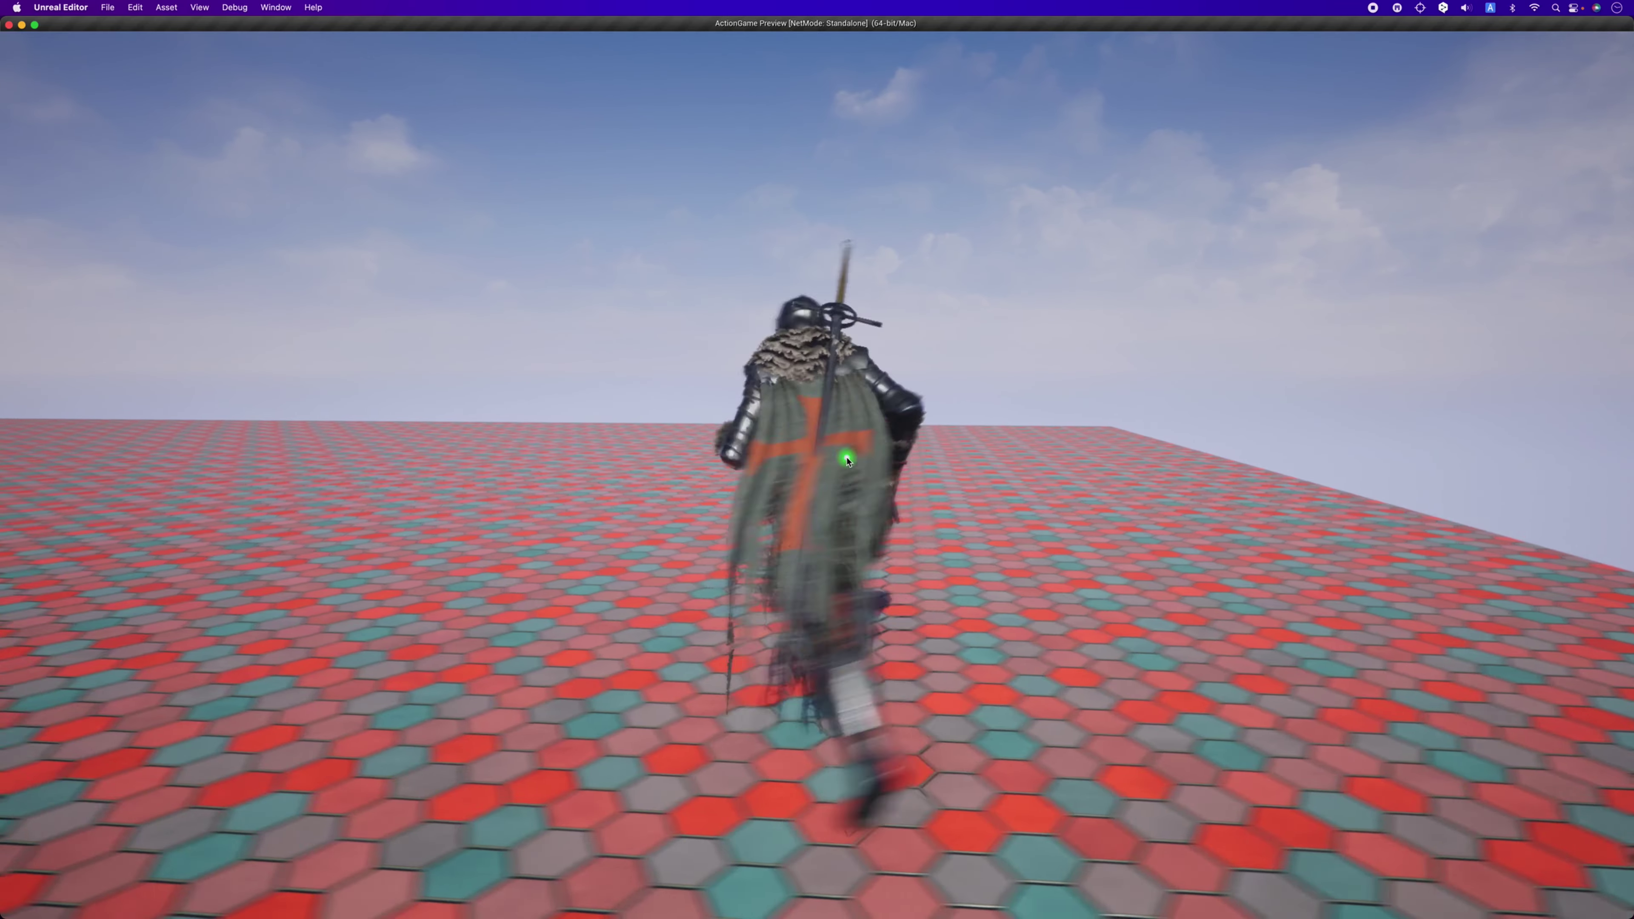
pyautogui.press('w')
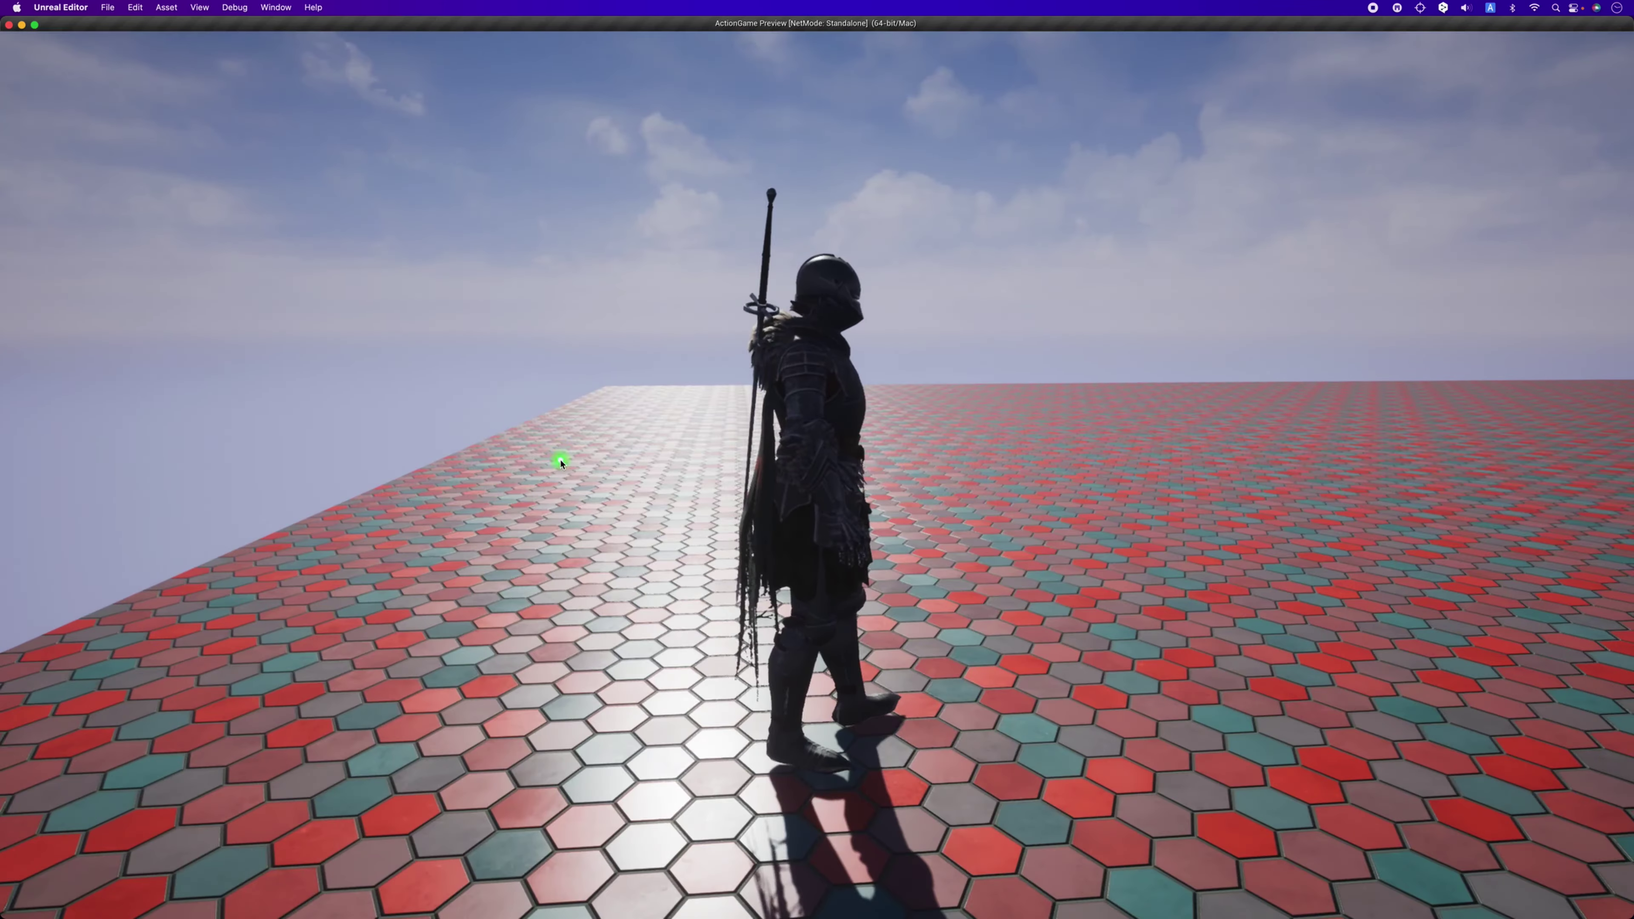
pyautogui.click(558, 458)
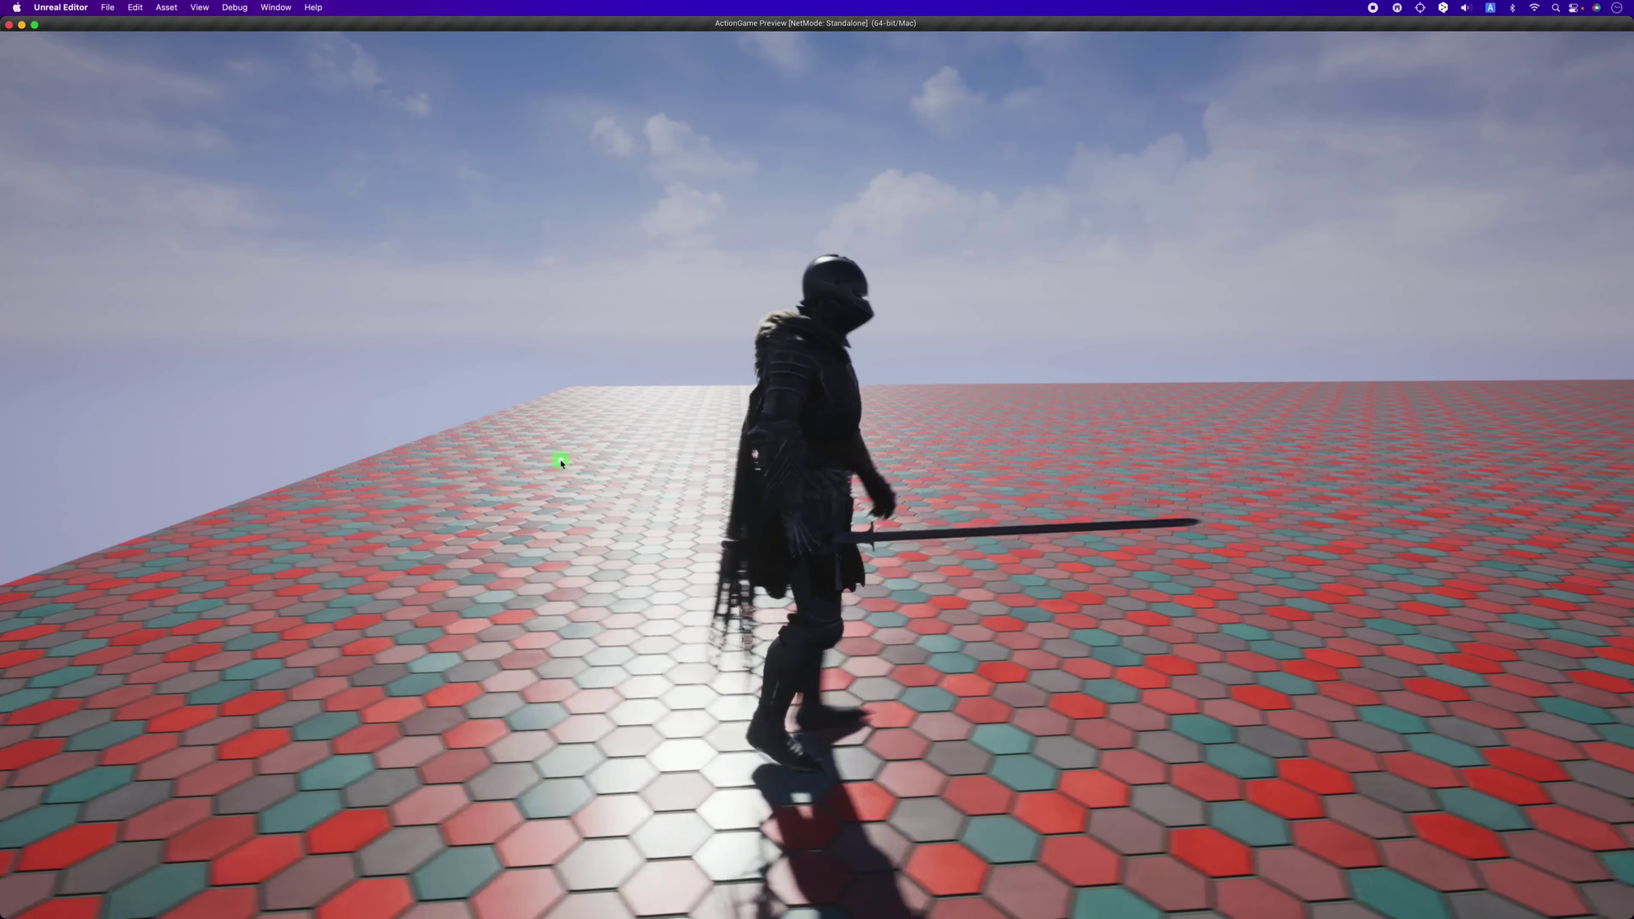
pyautogui.press('d')
pyautogui.press('d')
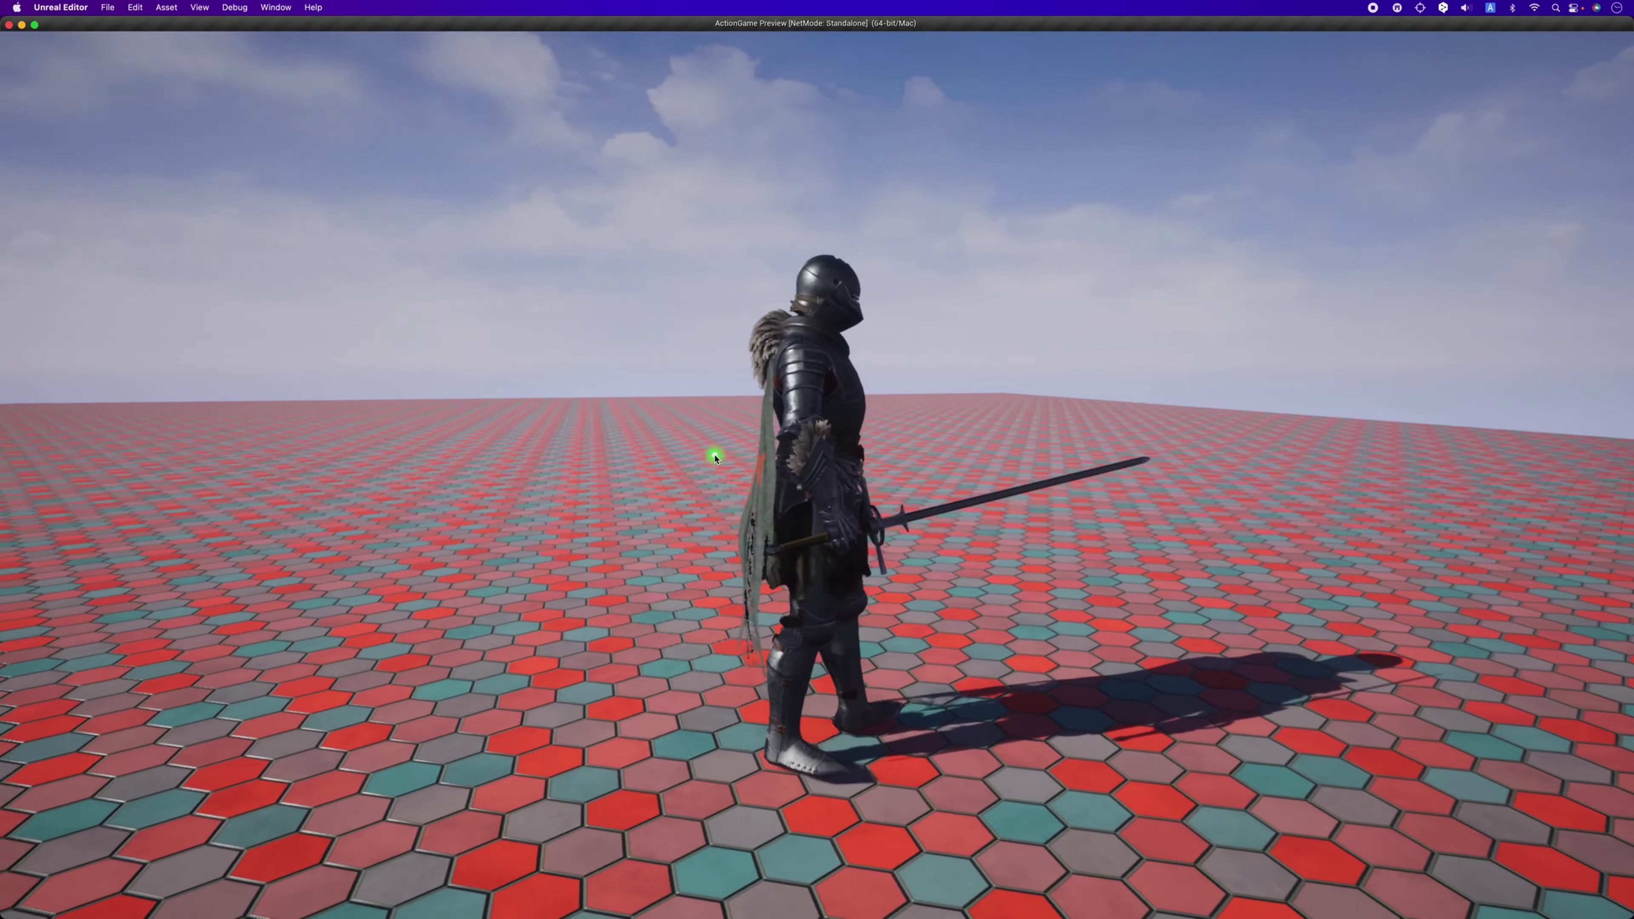
pyautogui.press('d')
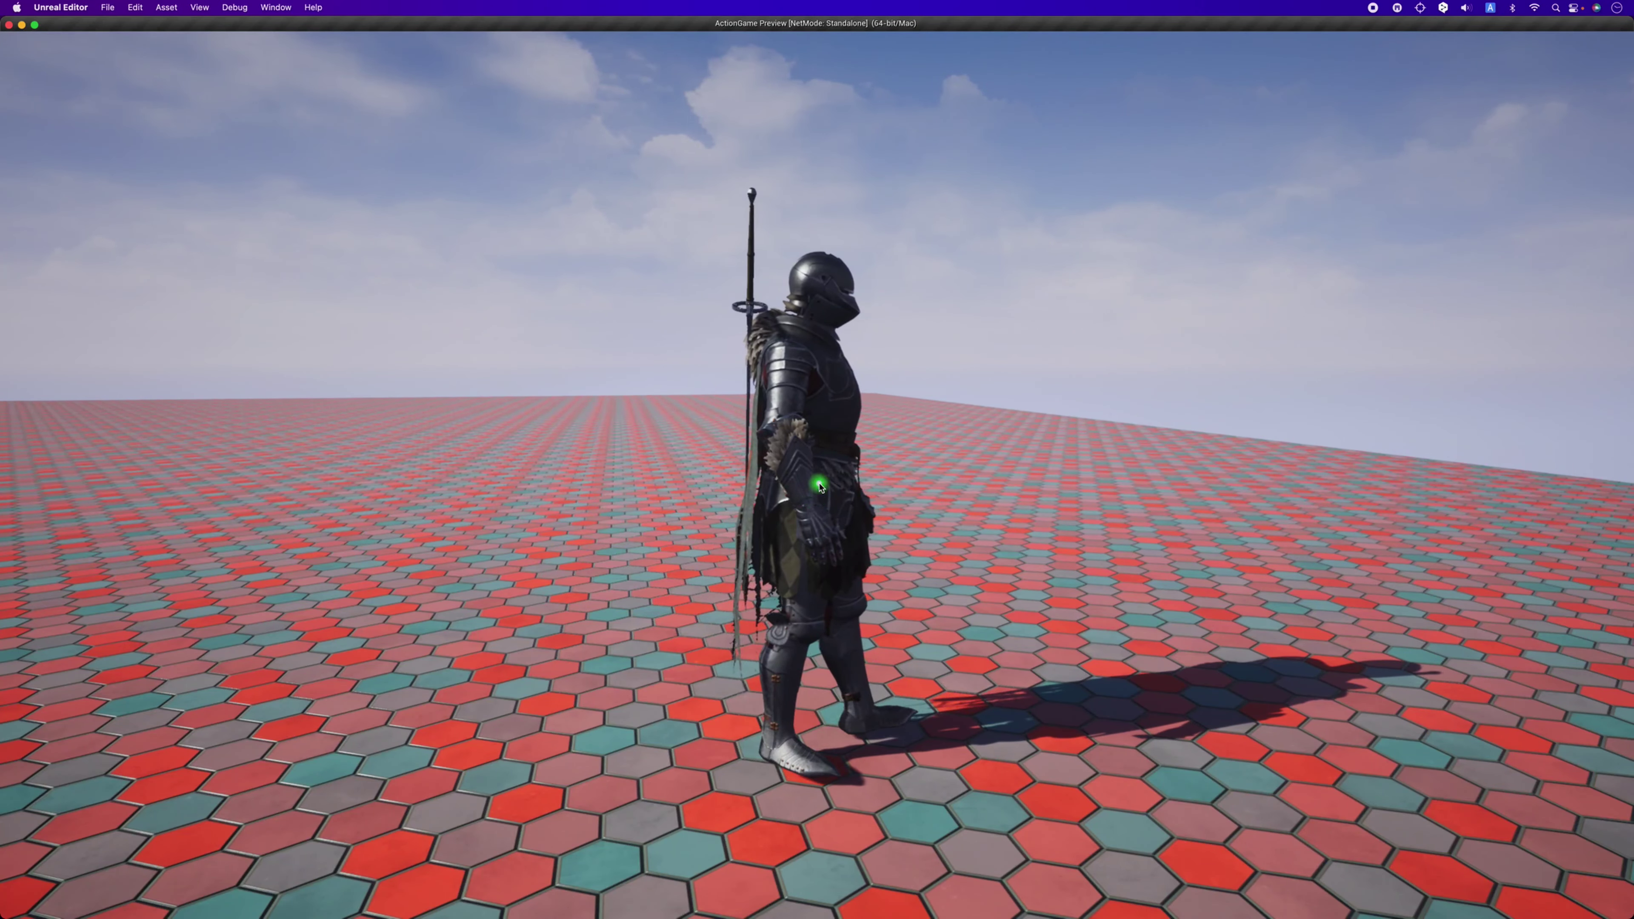
pyautogui.press('Escape')
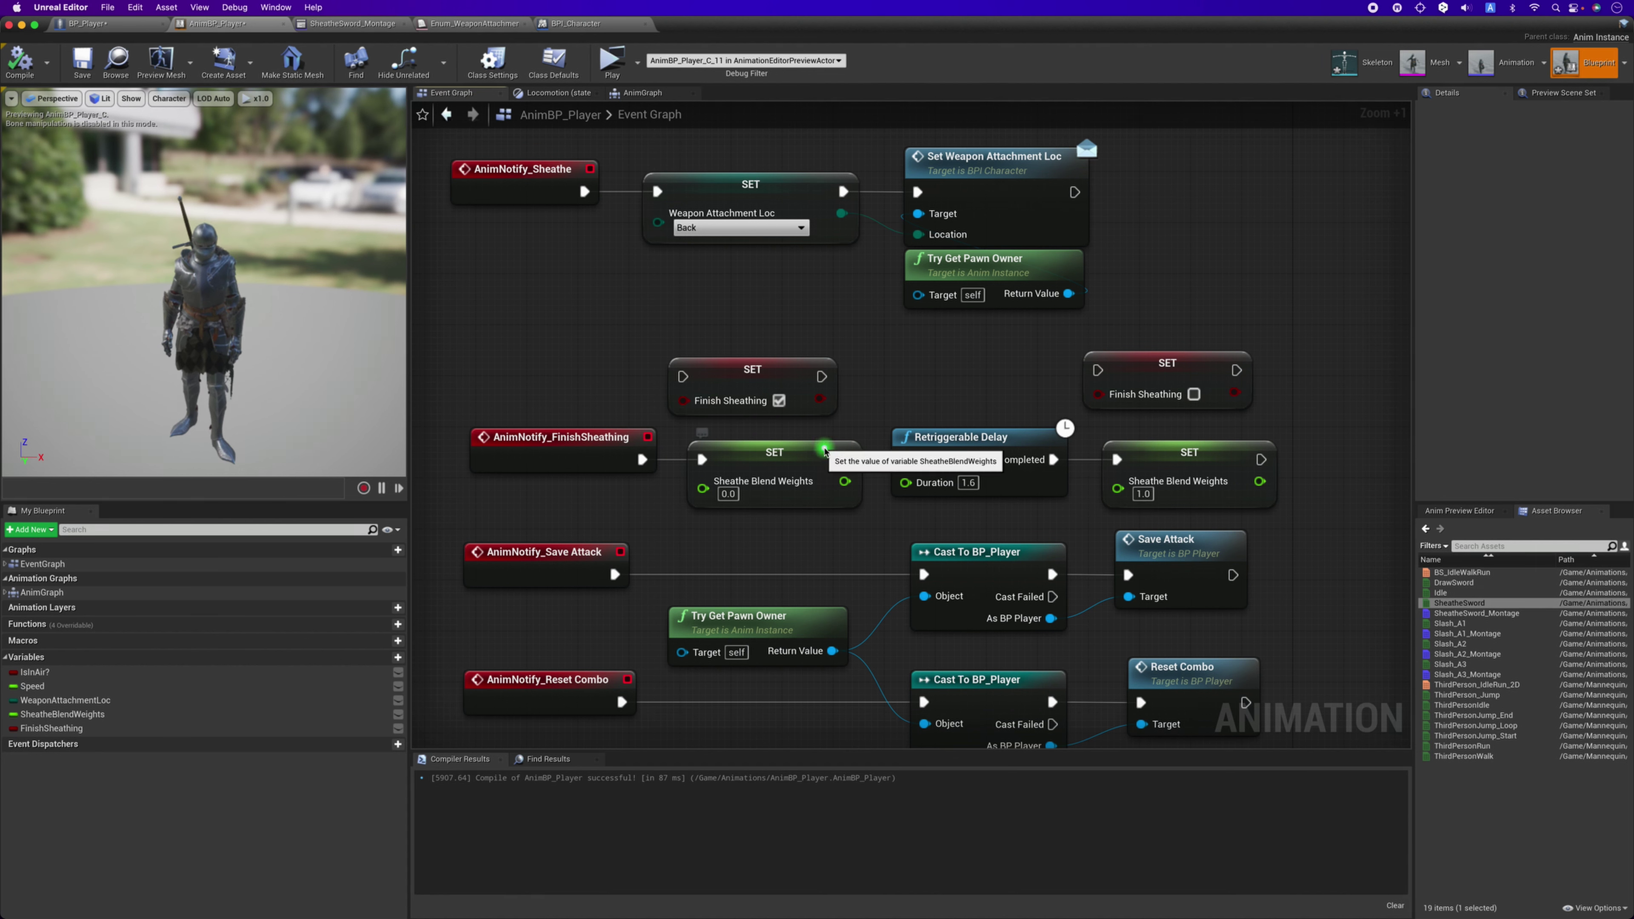
# Delete the Sheathe Blend Weights 0.0 setter and chain FinishSheathing notify → Finish Sheathing true → delay.
pyautogui.moveTo(824, 450); pyautogui.dragTo(831, 457)
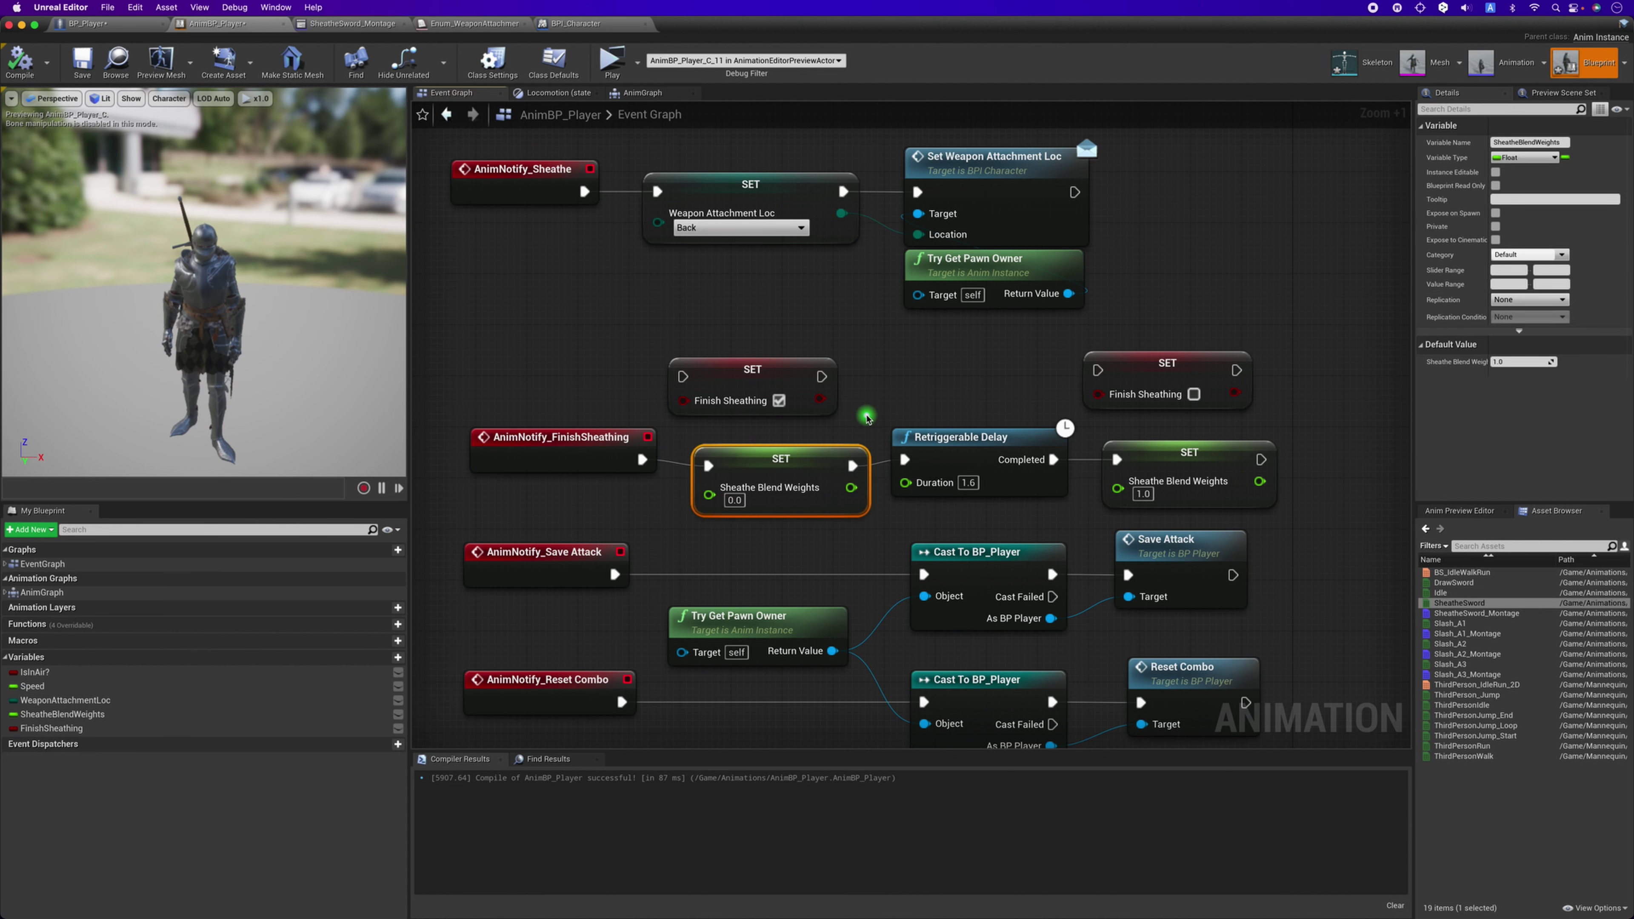
pyautogui.press('Delete')
pyautogui.moveTo(723, 374); pyautogui.dragTo(731, 449)
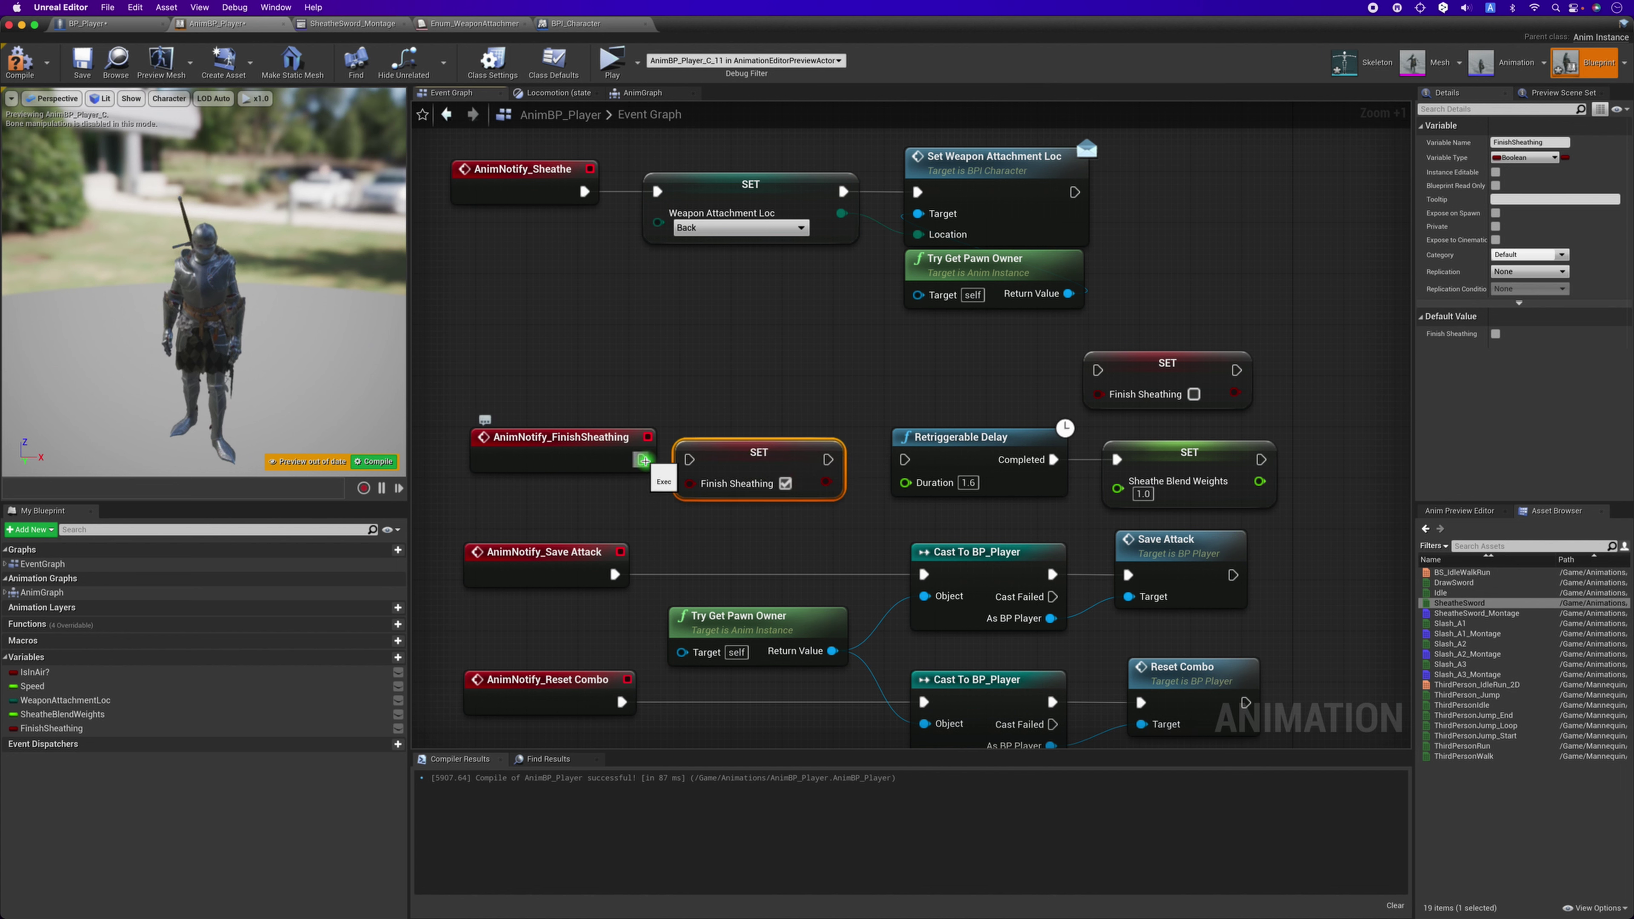
pyautogui.moveTo(642, 459); pyautogui.dragTo(691, 461)
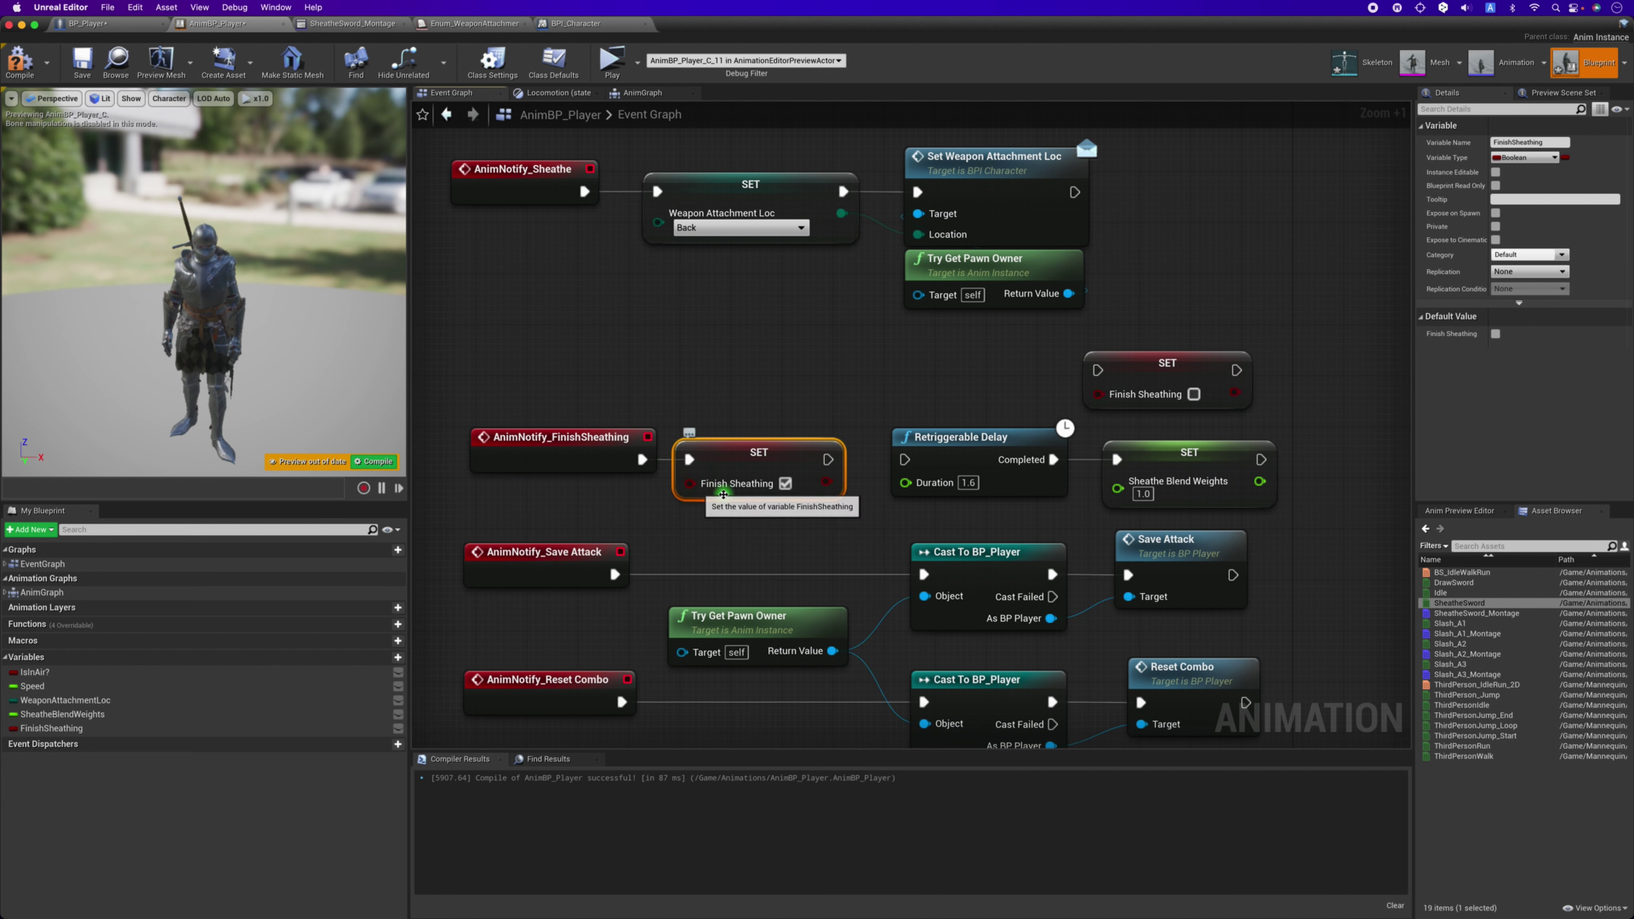
pyautogui.moveTo(828, 459); pyautogui.dragTo(871, 466)
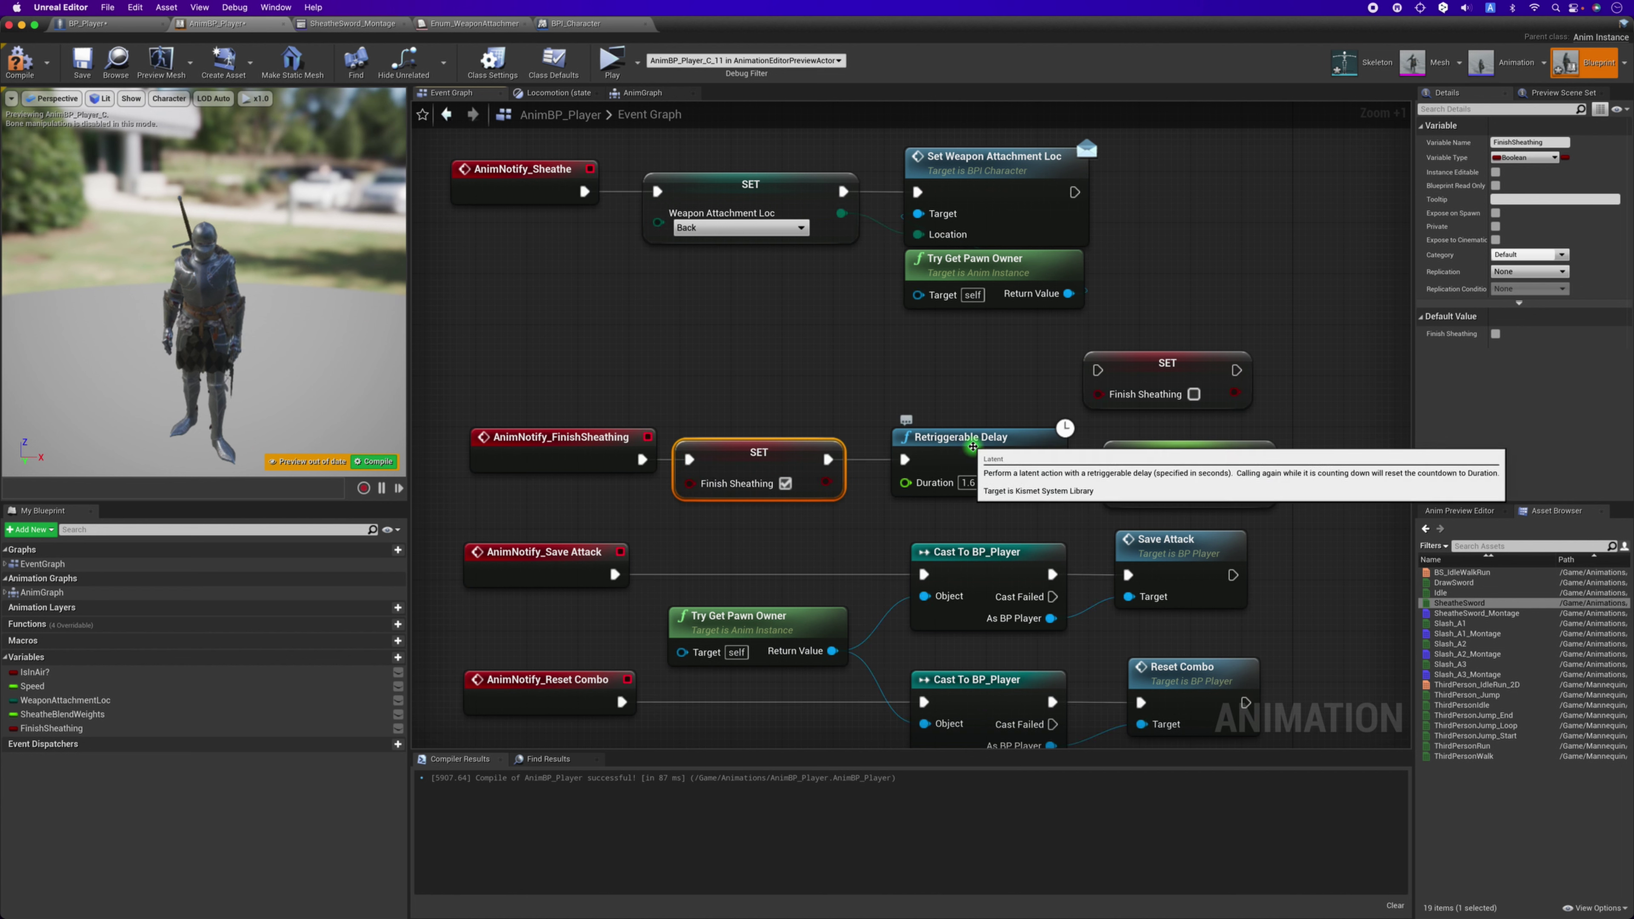
# Place the Finish Sheathing false setter at the end and wire the 1.0 setter into it.
pyautogui.click(944, 447)
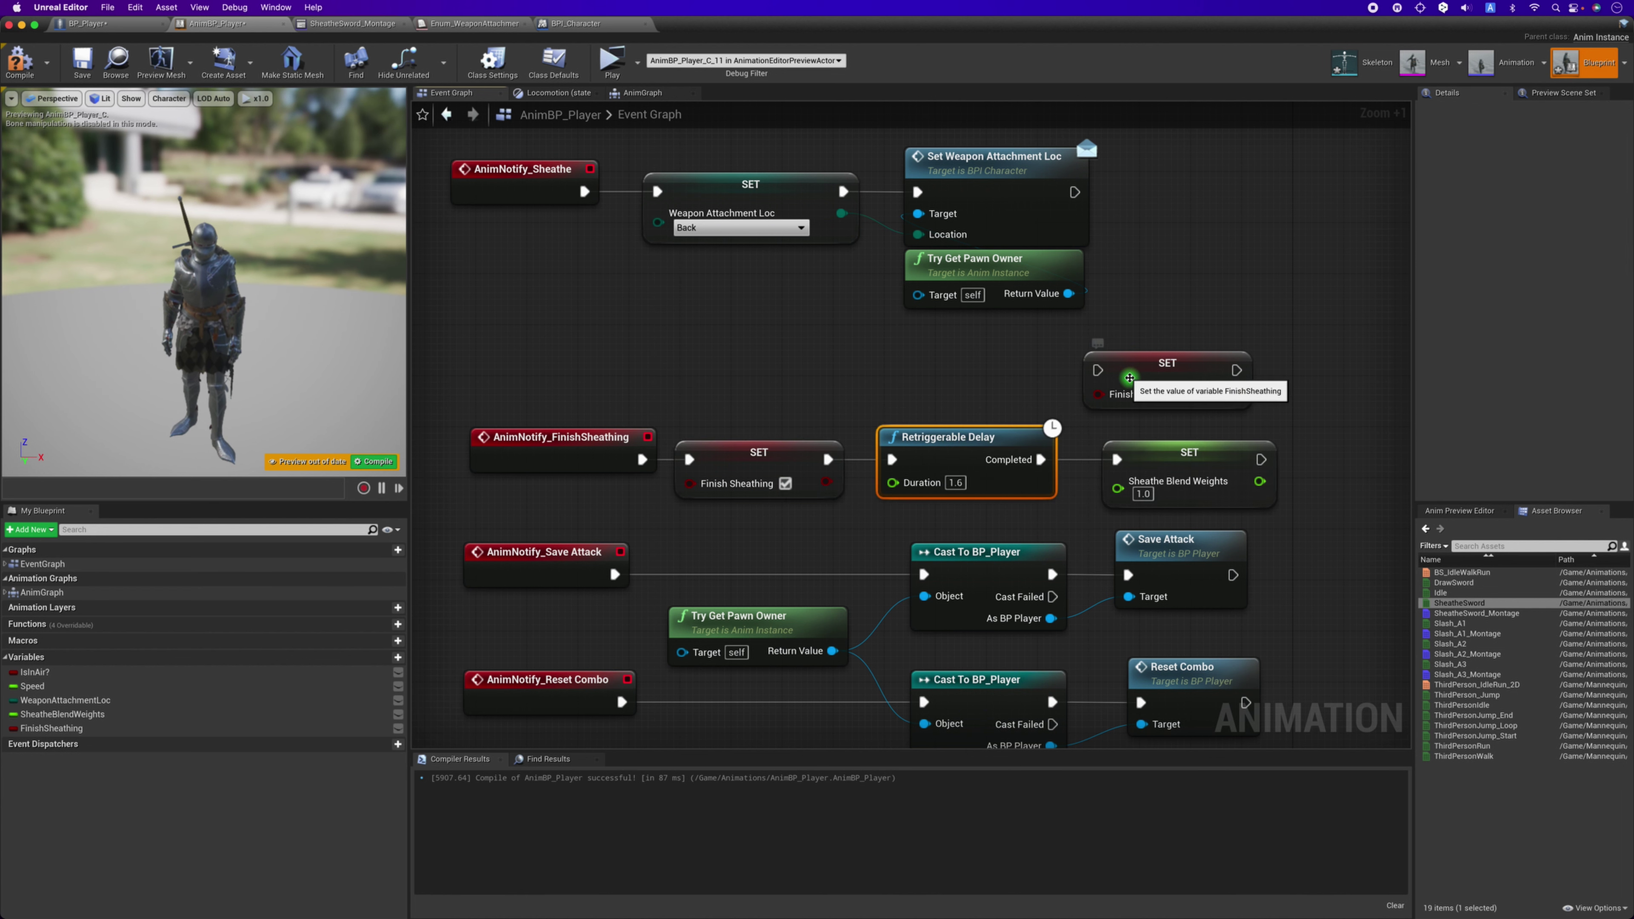
pyautogui.moveTo(1137, 364)
pyautogui.mouseDown()
pyautogui.moveTo(1339, 427)
pyautogui.moveTo(1351, 453)
pyautogui.mouseUp()
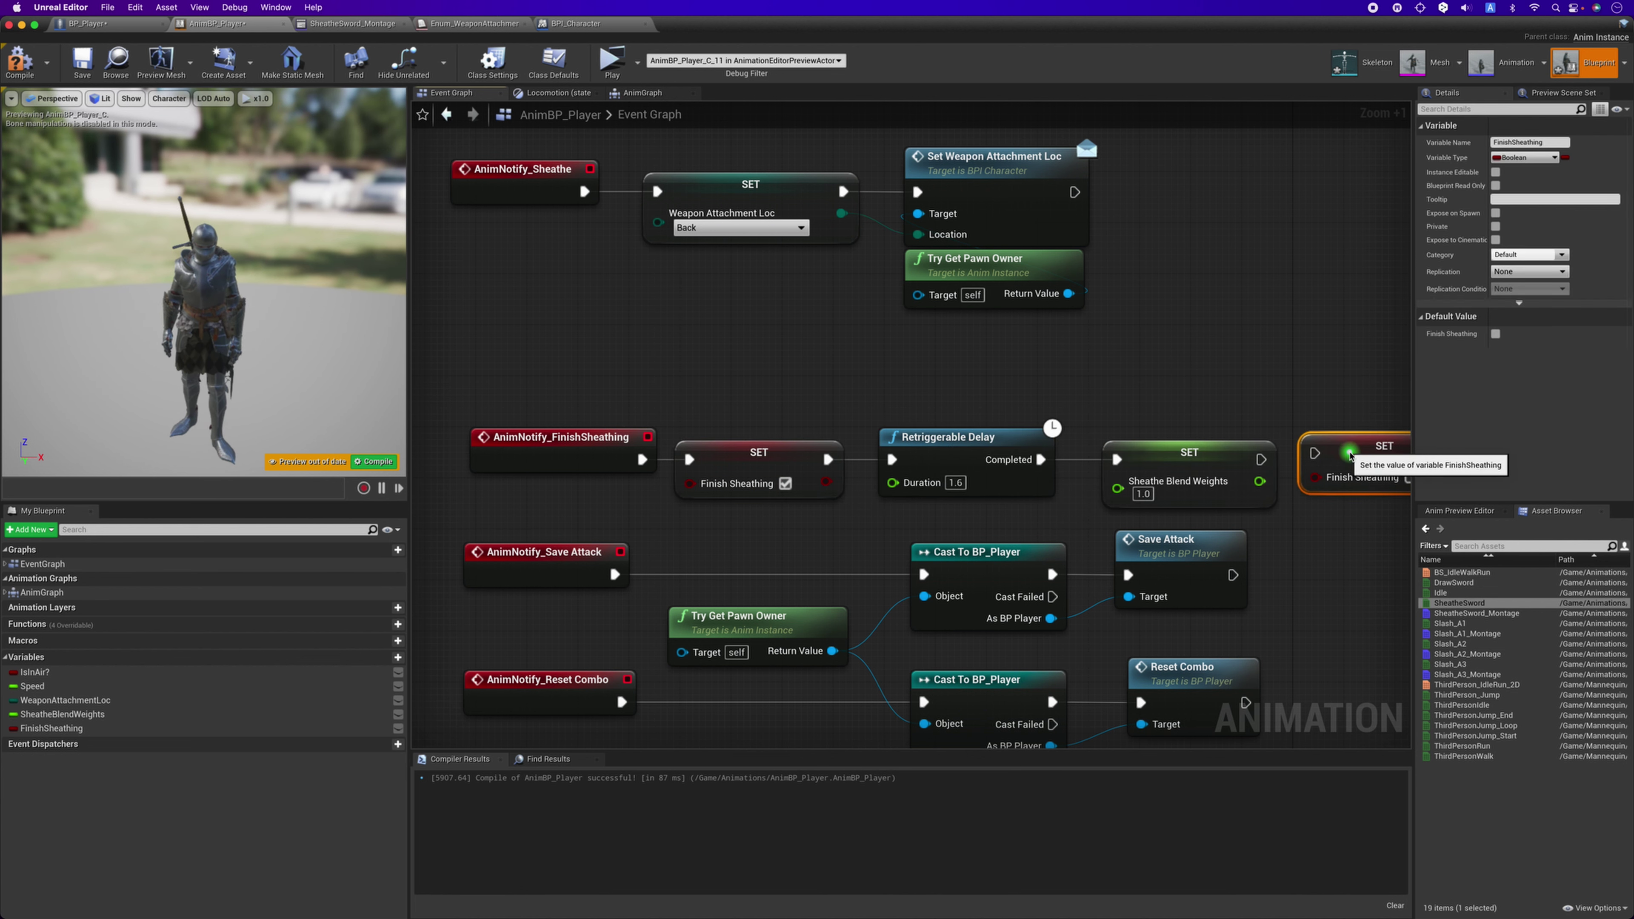
pyautogui.moveTo(1351, 453); pyautogui.dragTo(1206, 394, button='right')
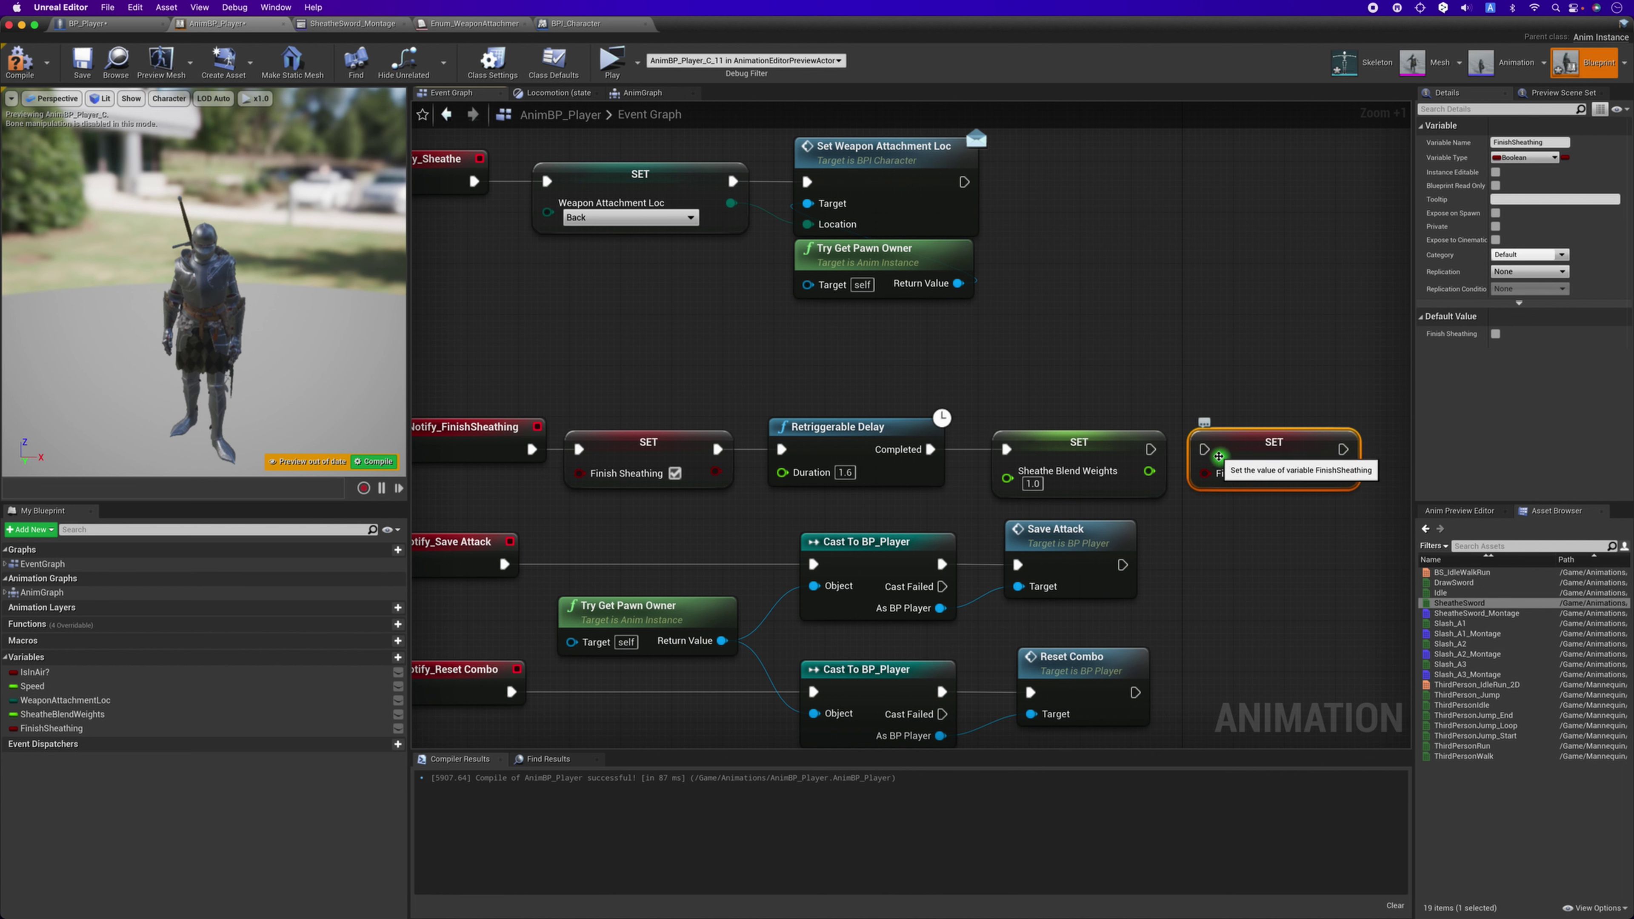
pyautogui.moveTo(1151, 450); pyautogui.dragTo(1313, 455)
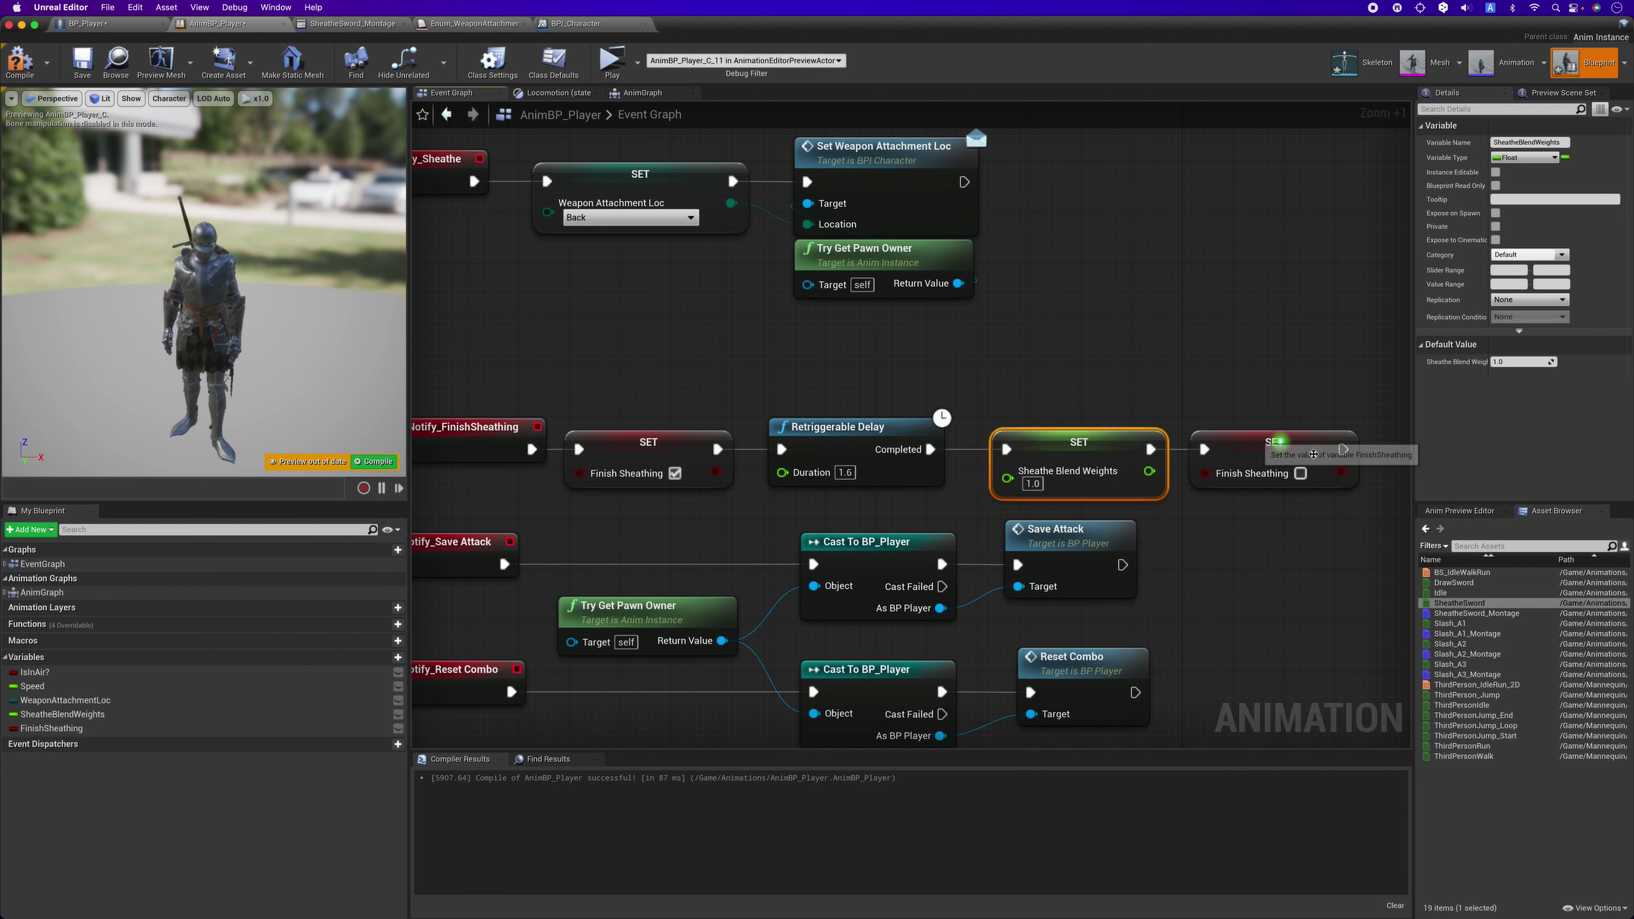
pyautogui.click(1251, 521)
pyautogui.scroll(-1, 1251, 522)
pyautogui.scroll(-1, 1252, 522)
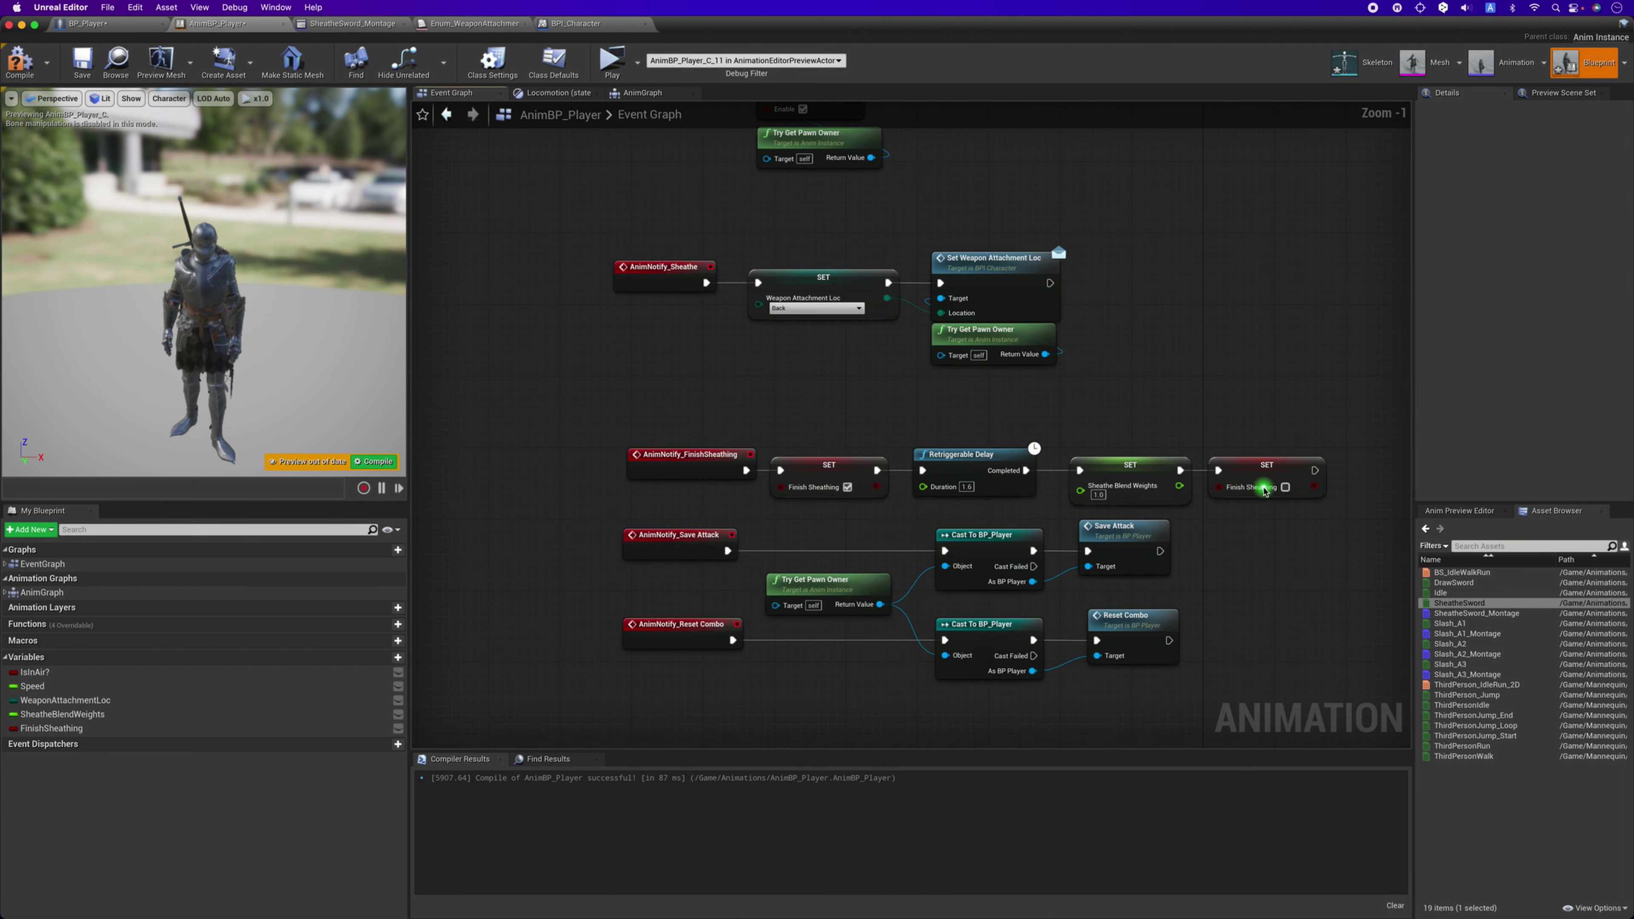
# Pan across the event graph to centre the Branch and FInterp To nodes.
pyautogui.moveTo(1285, 386); pyautogui.dragTo(1274, 389, button='right')
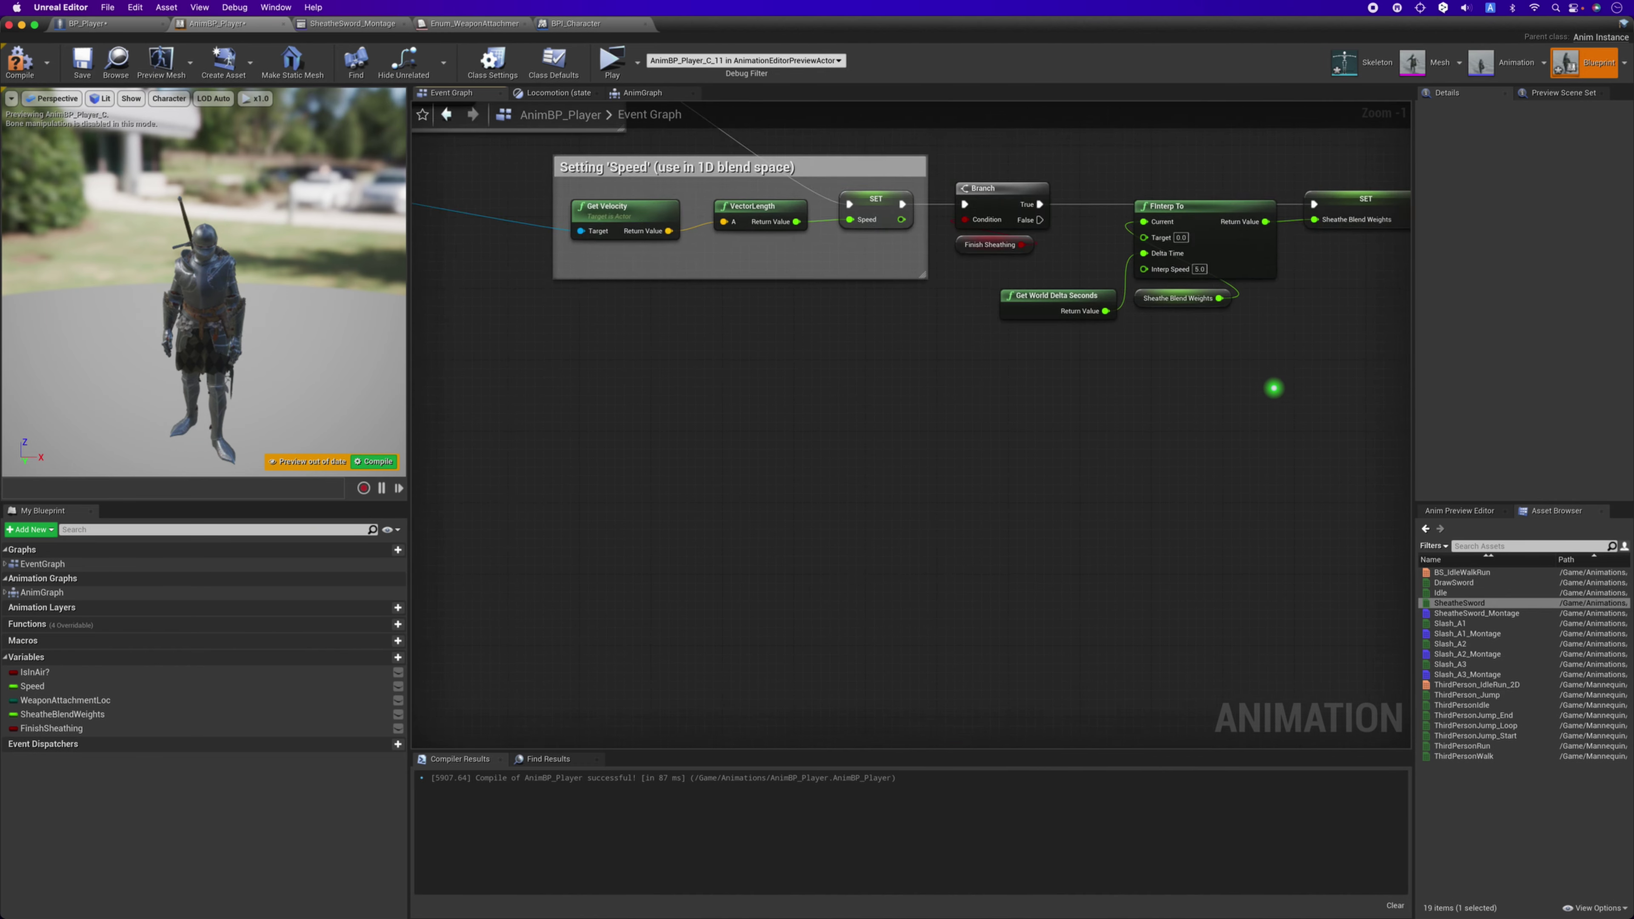
pyautogui.scroll(-2, 451, 682)
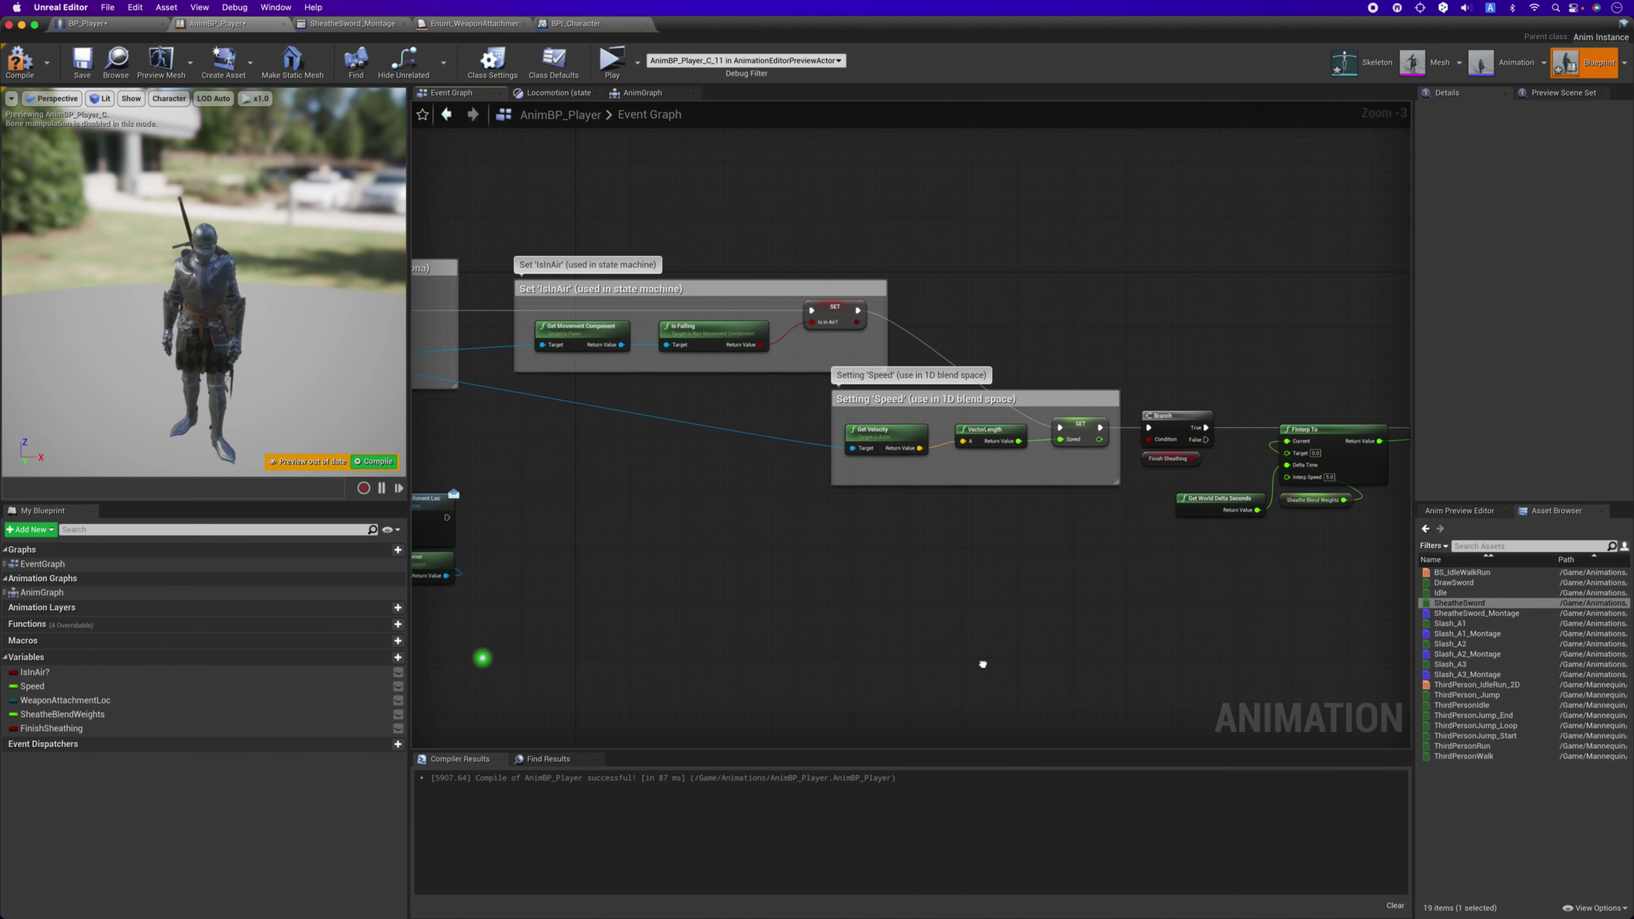
pyautogui.moveTo(481, 661); pyautogui.dragTo(1231, 619, button='right')
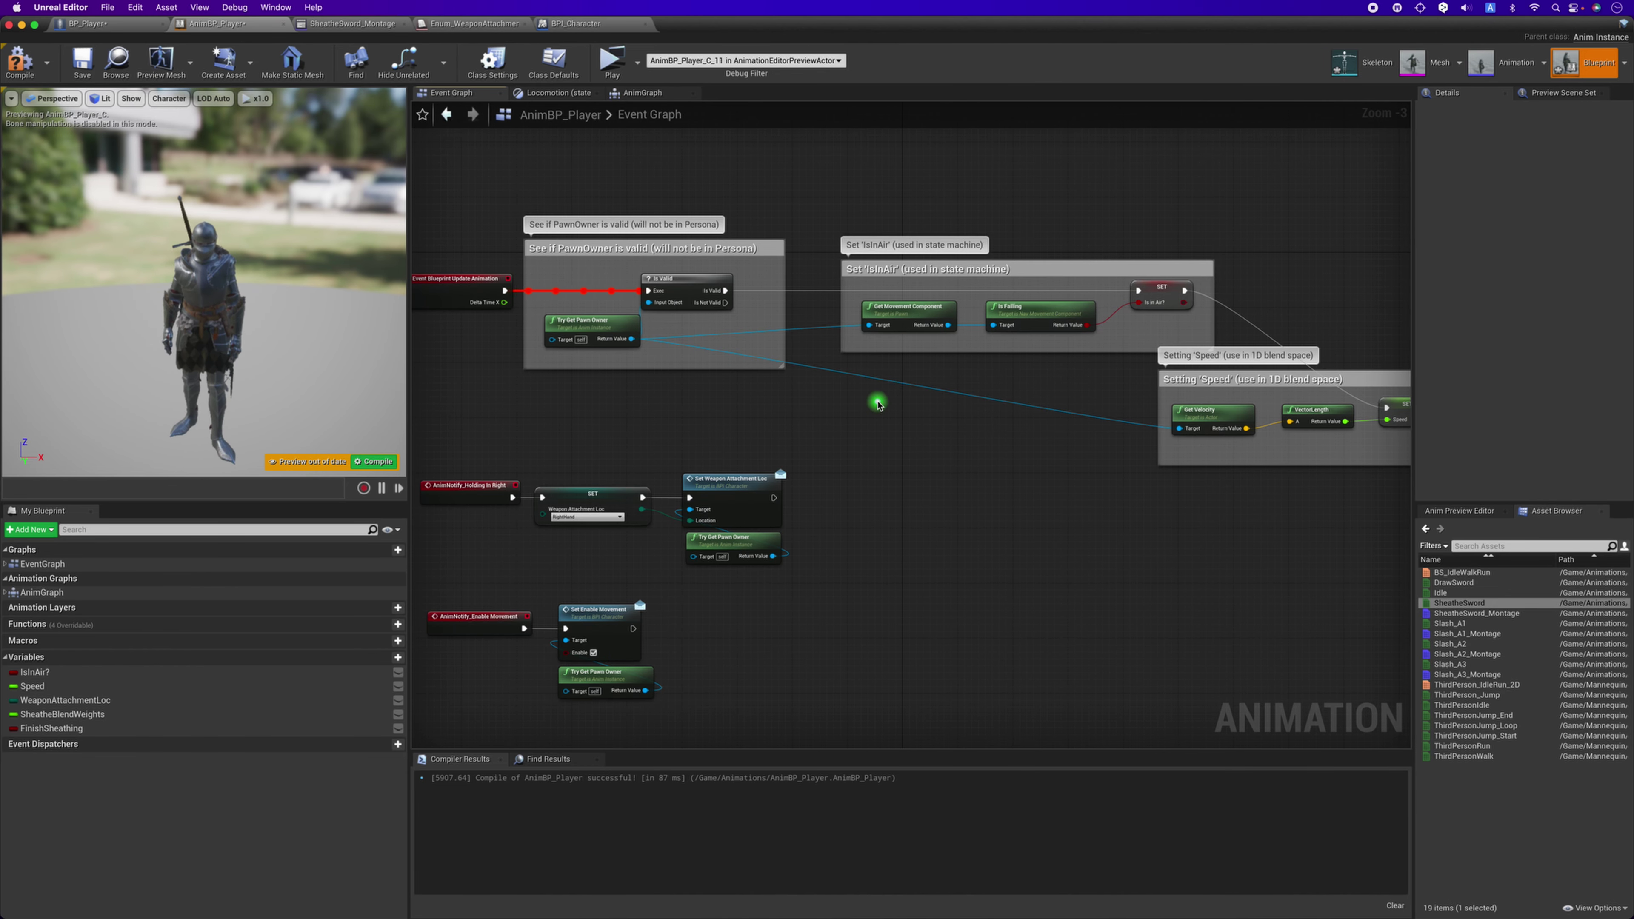
pyautogui.moveTo(1025, 466); pyautogui.dragTo(648, 472, button='right')
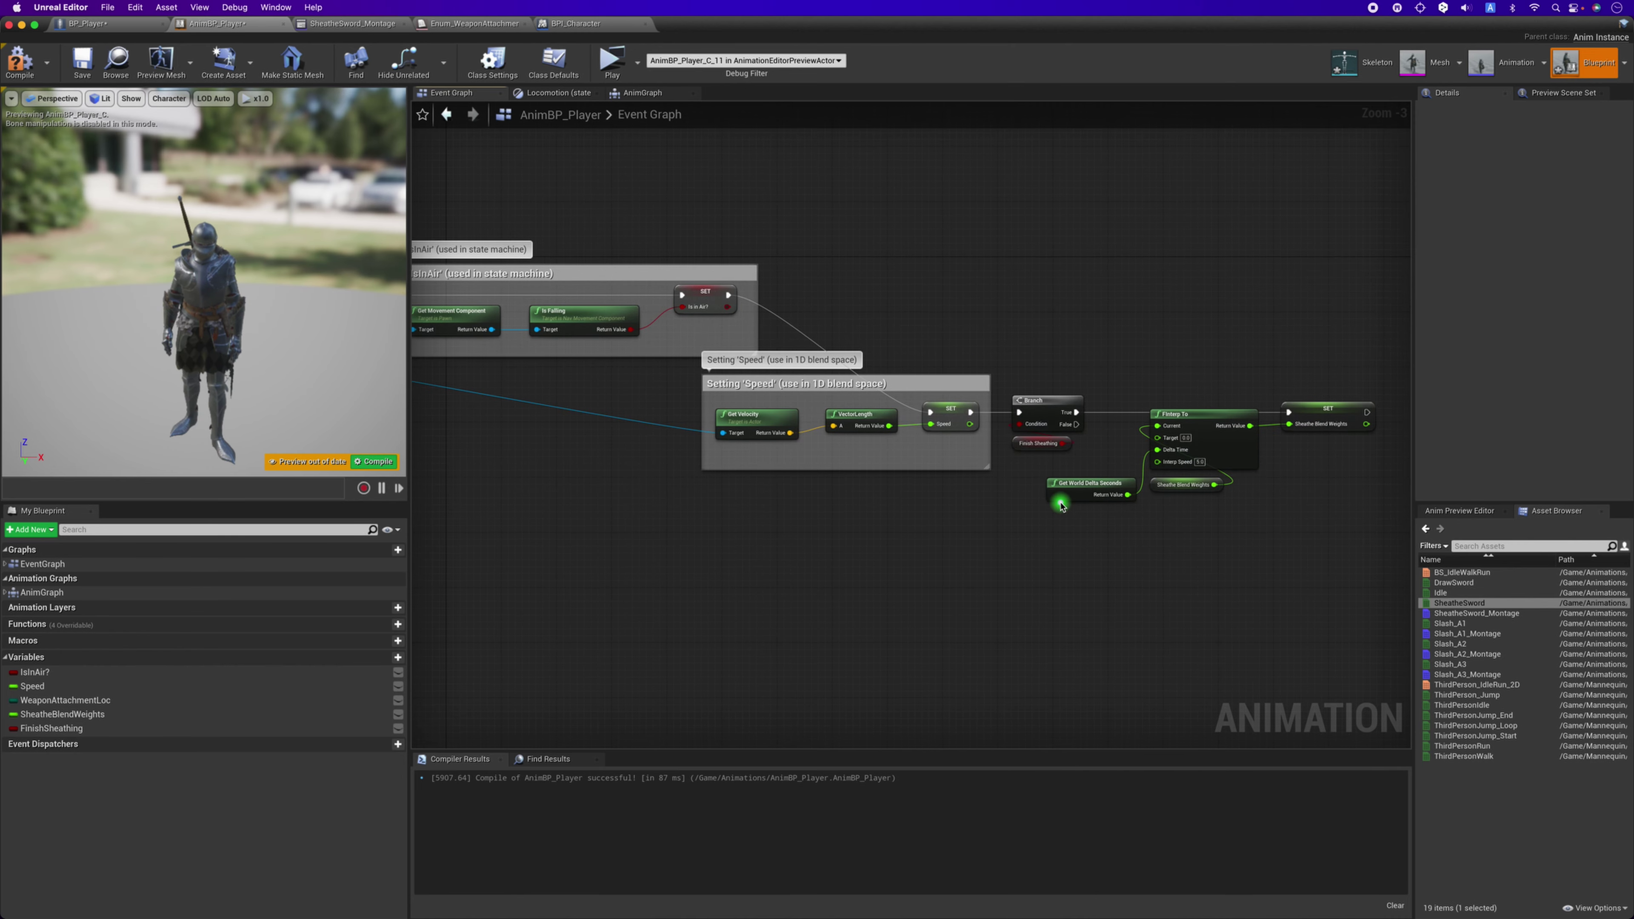
pyautogui.keyDown('ctrl'); pyautogui.scroll(4, 1054, 500); pyautogui.keyUp('ctrl')
pyautogui.keyDown('ctrl'); pyautogui.scroll(6, 971, 573); pyautogui.keyUp('ctrl')
pyautogui.moveTo(971, 572); pyautogui.dragTo(764, 637, button='right')
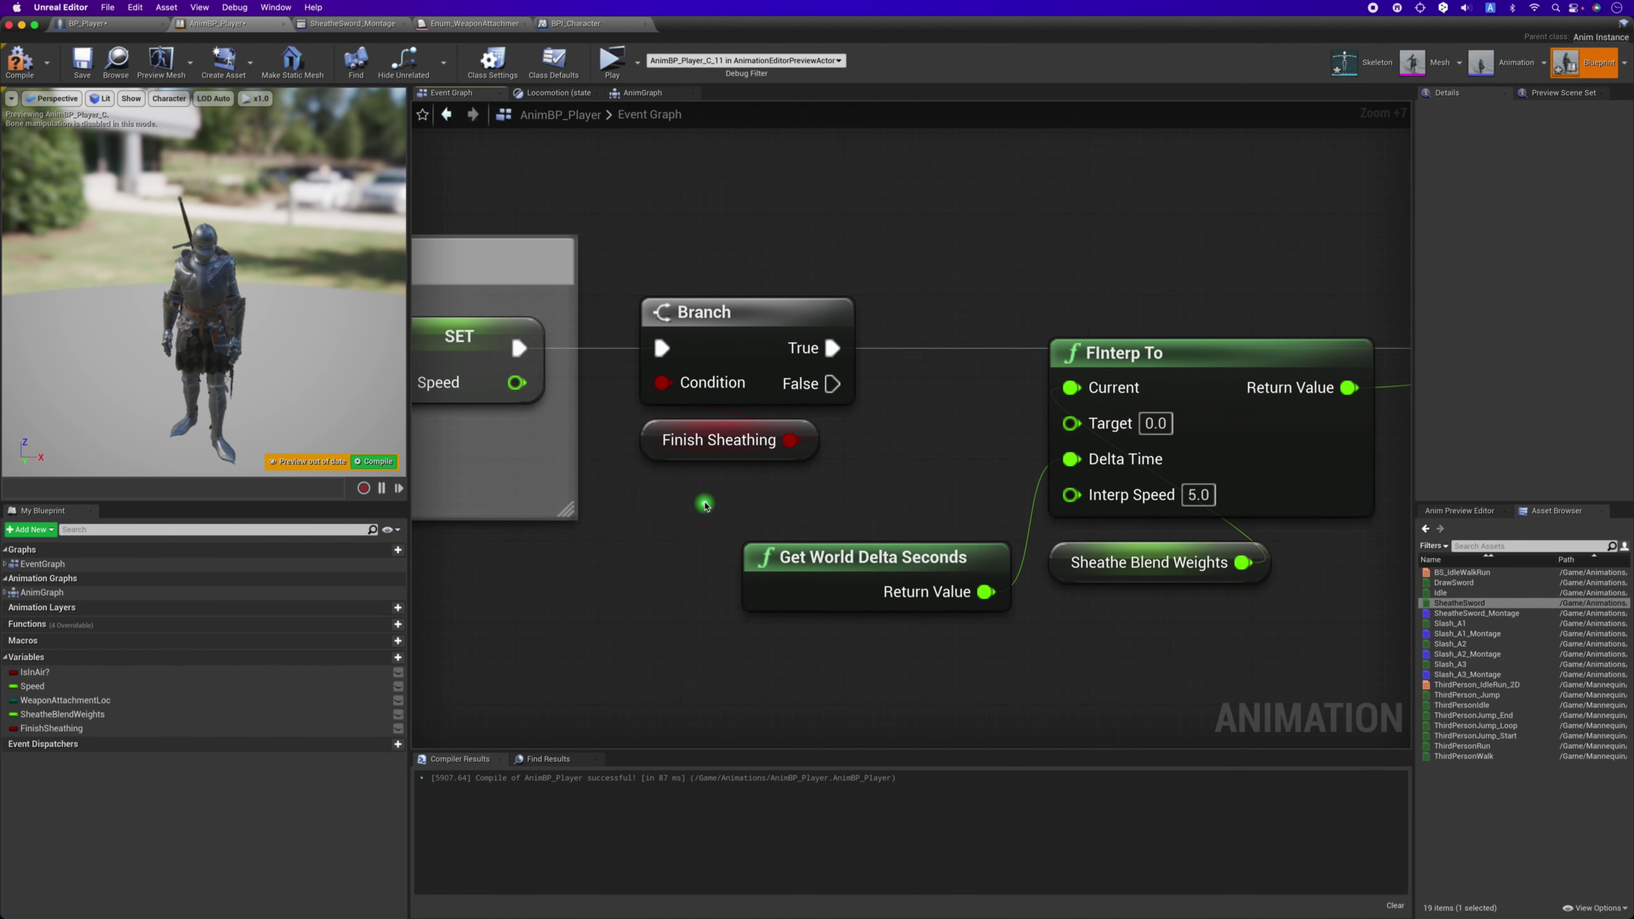
pyautogui.click(749, 342)
pyautogui.click(909, 426)
# Nudge the FInterp To node lower and move the Sheathe Blend Weights getter closer.
pyautogui.moveTo(927, 438); pyautogui.dragTo(747, 451, button='right')
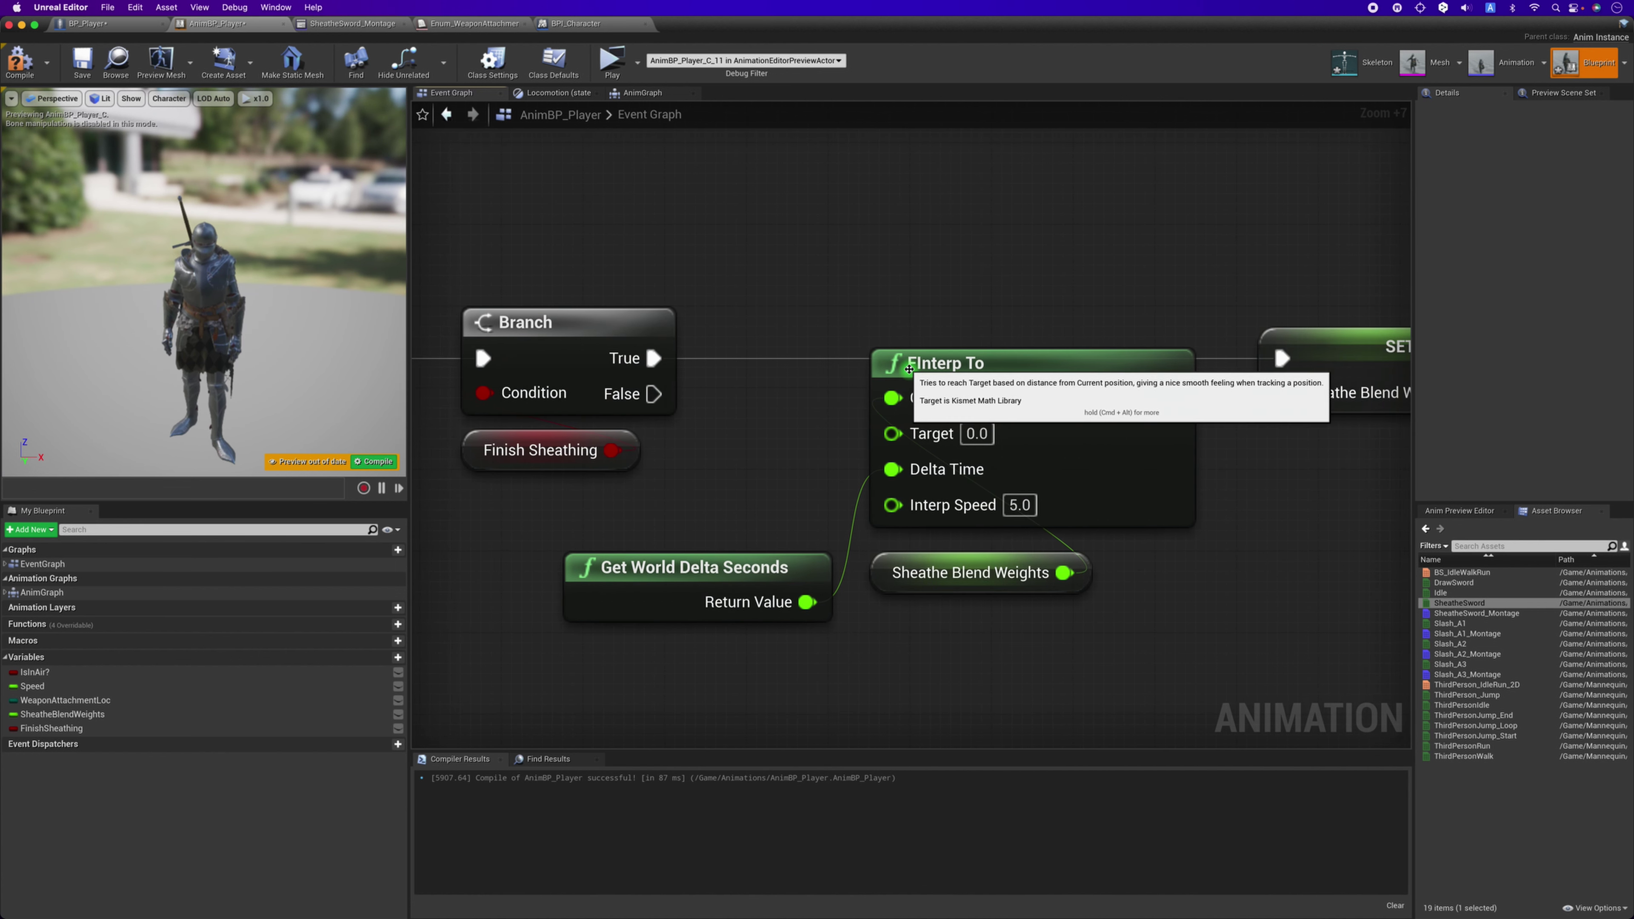
pyautogui.moveTo(1321, 398); pyautogui.dragTo(1138, 396, button='right')
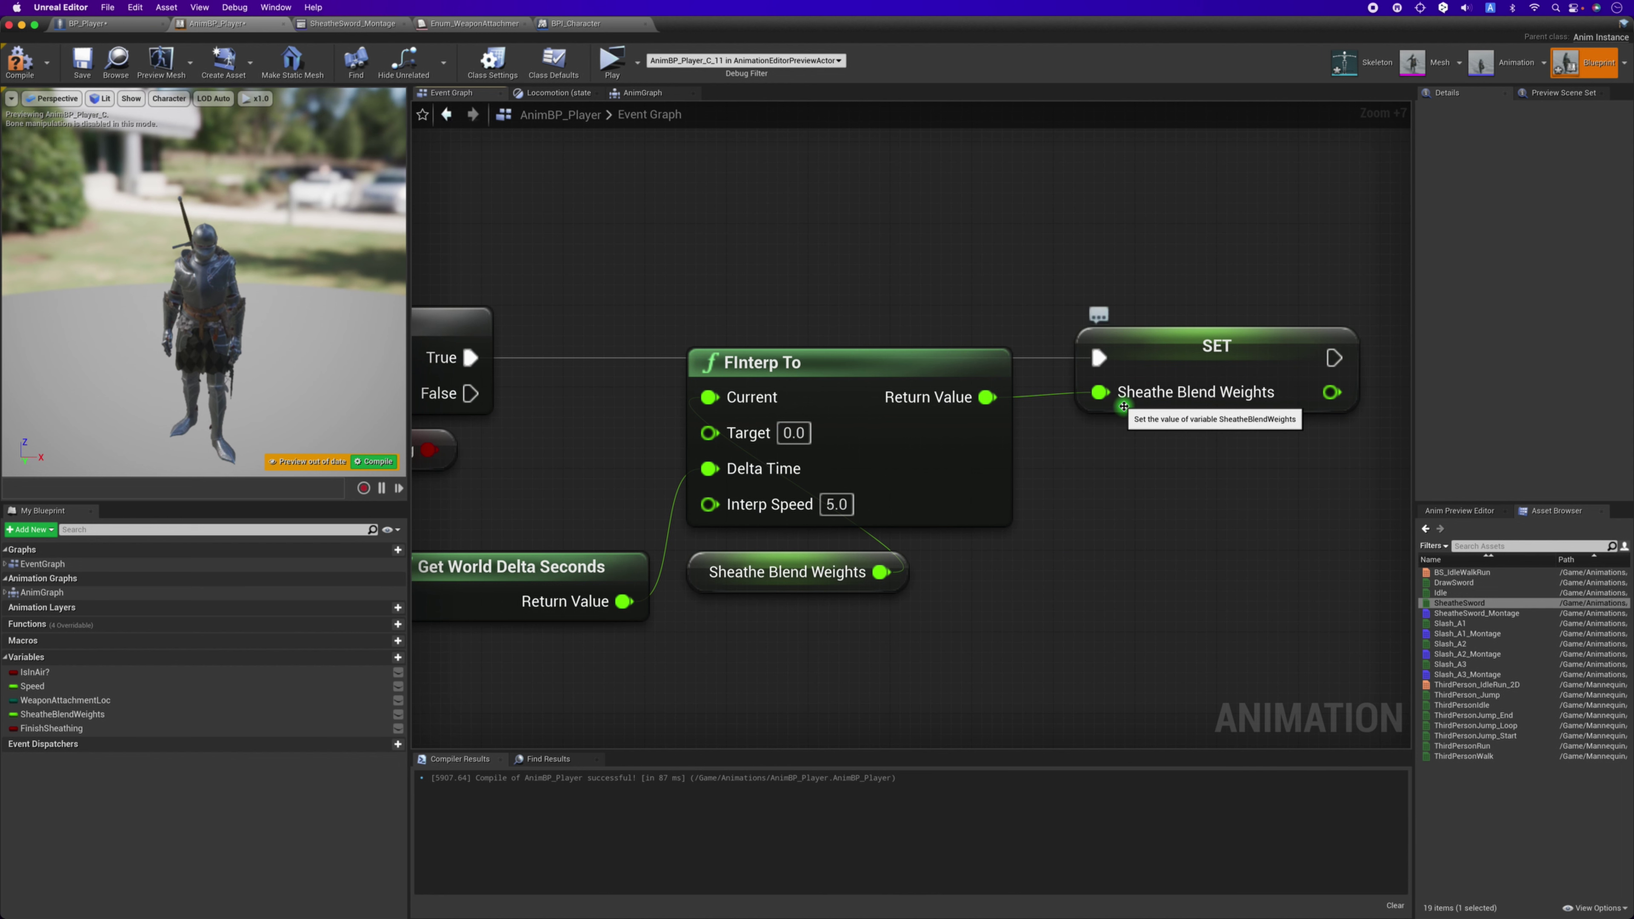
pyautogui.click(1167, 458)
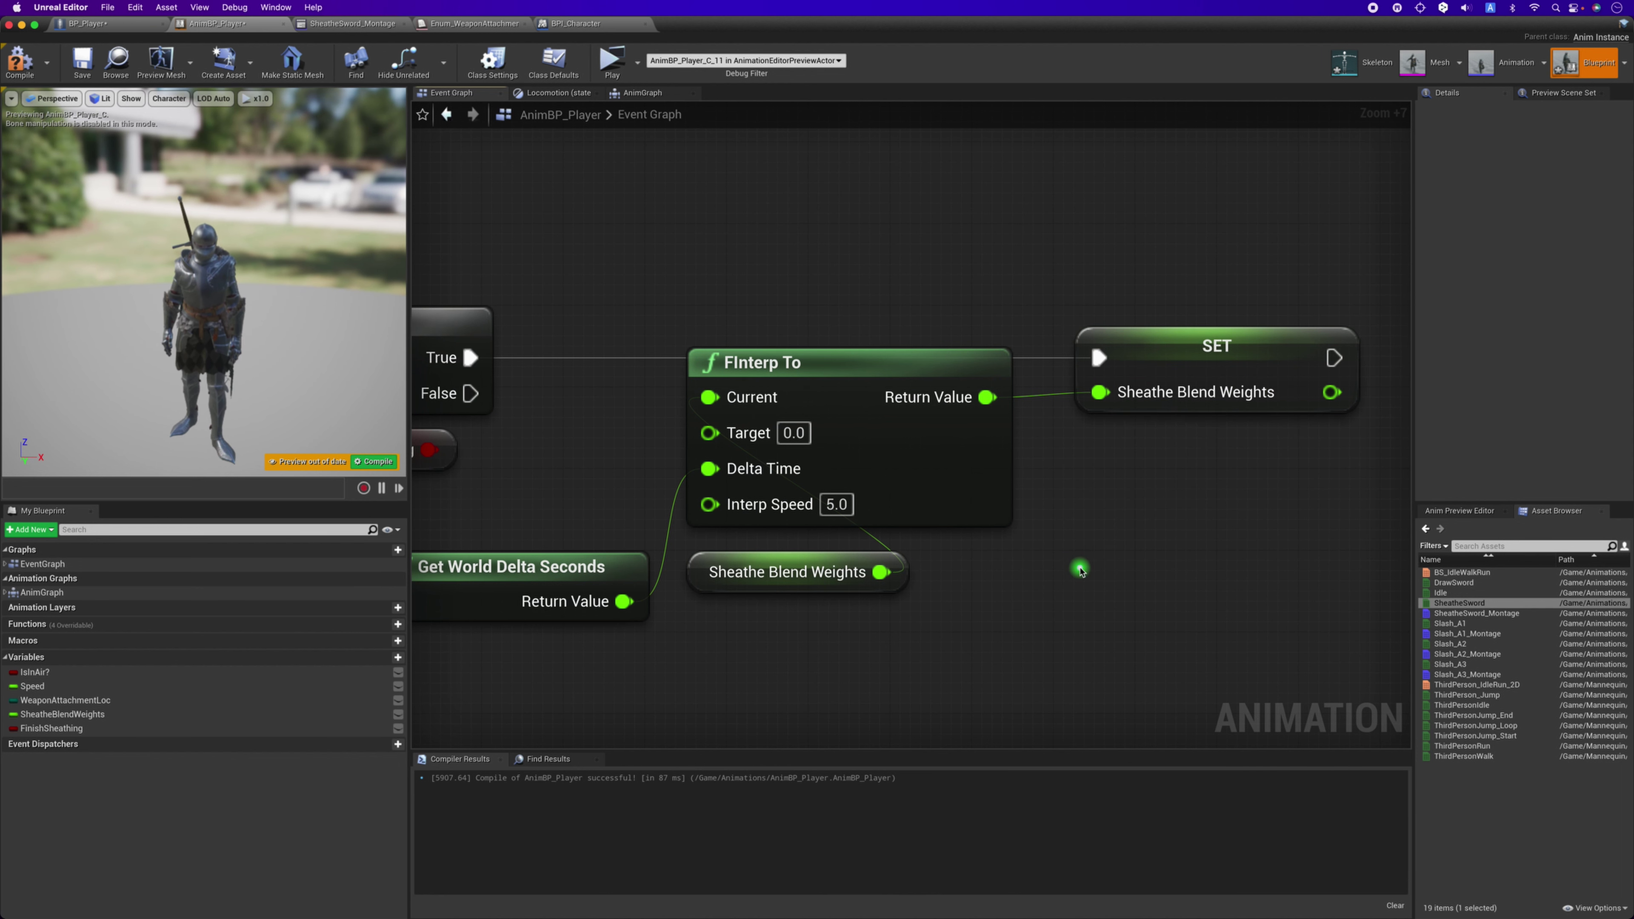
pyautogui.moveTo(1080, 570); pyautogui.dragTo(1204, 567, button='right')
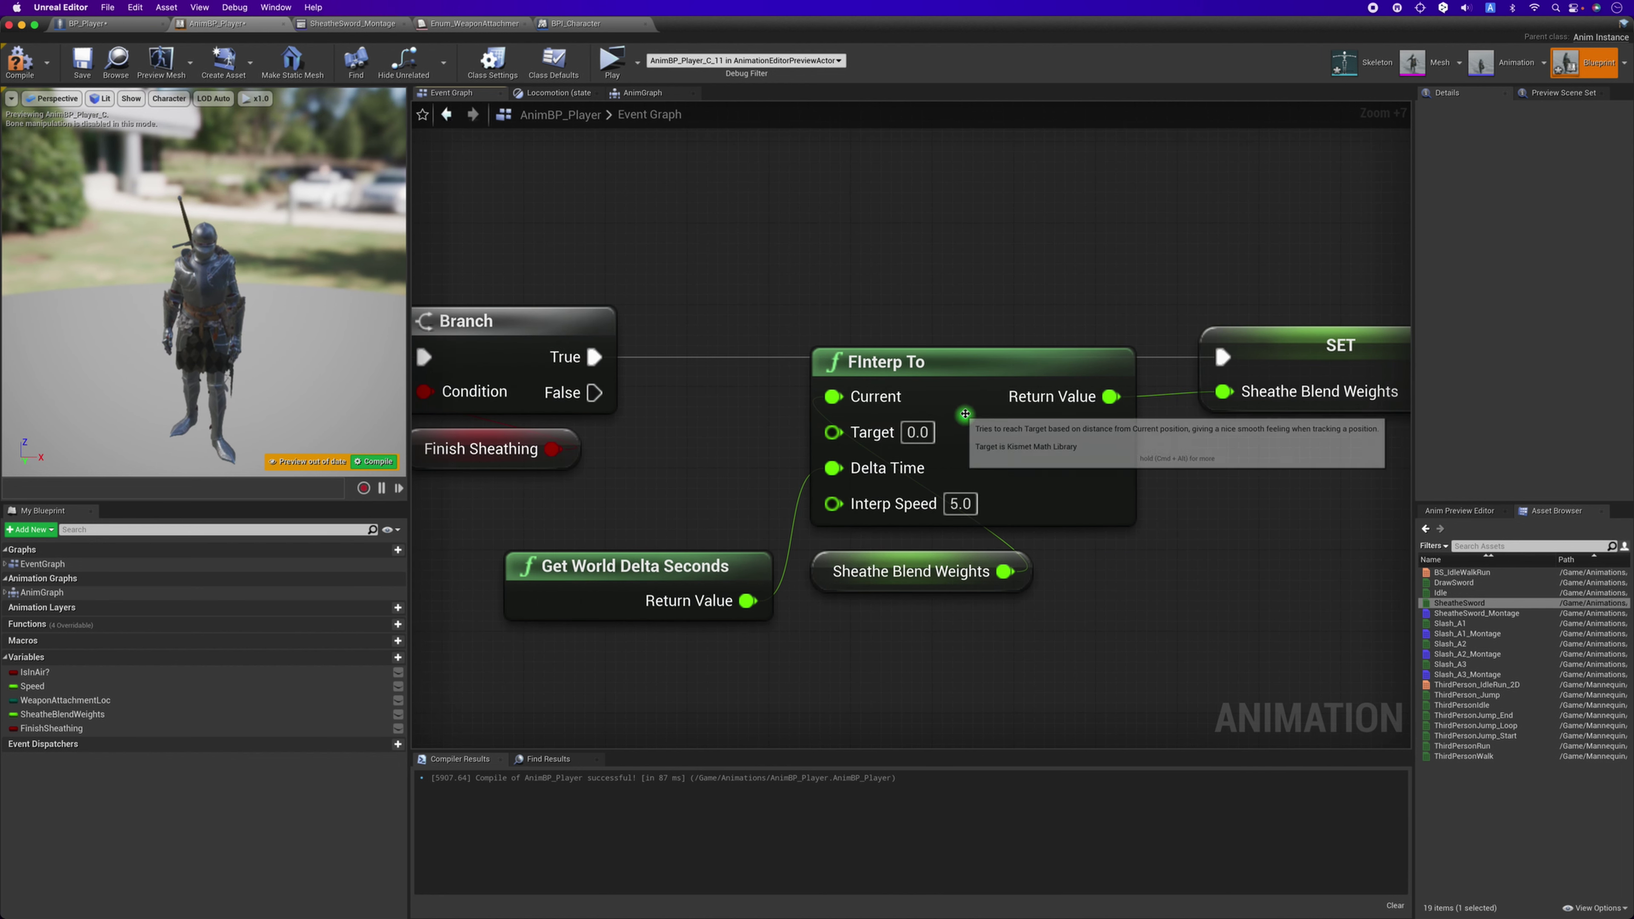
pyautogui.moveTo(965, 414); pyautogui.dragTo(965, 424)
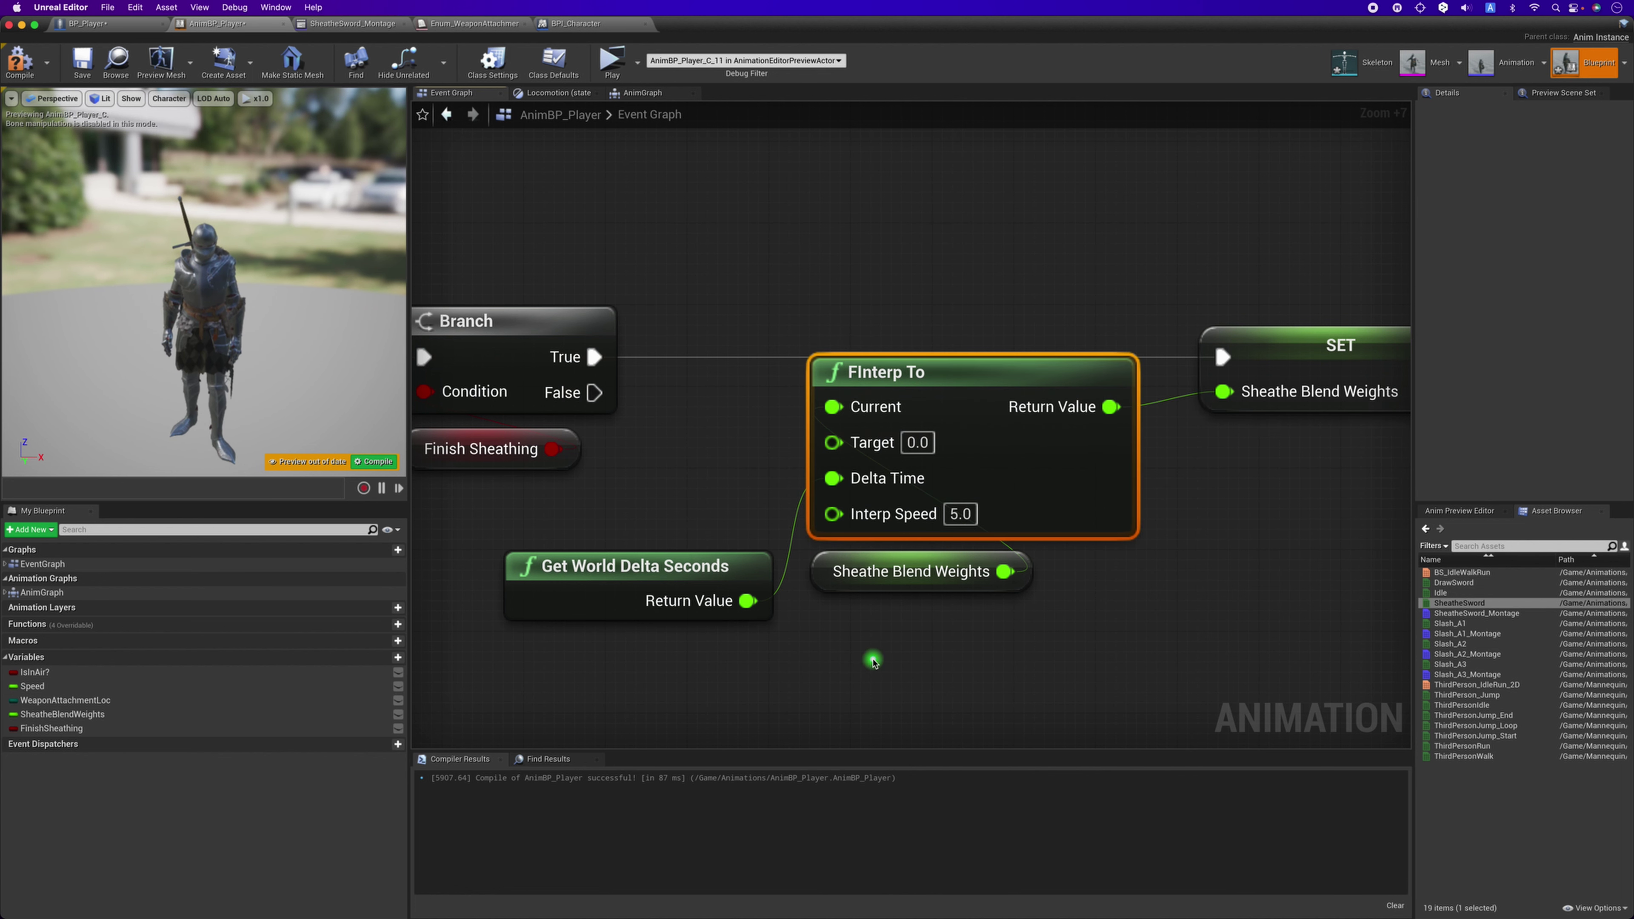
pyautogui.moveTo(873, 661); pyautogui.dragTo(831, 604, button='right')
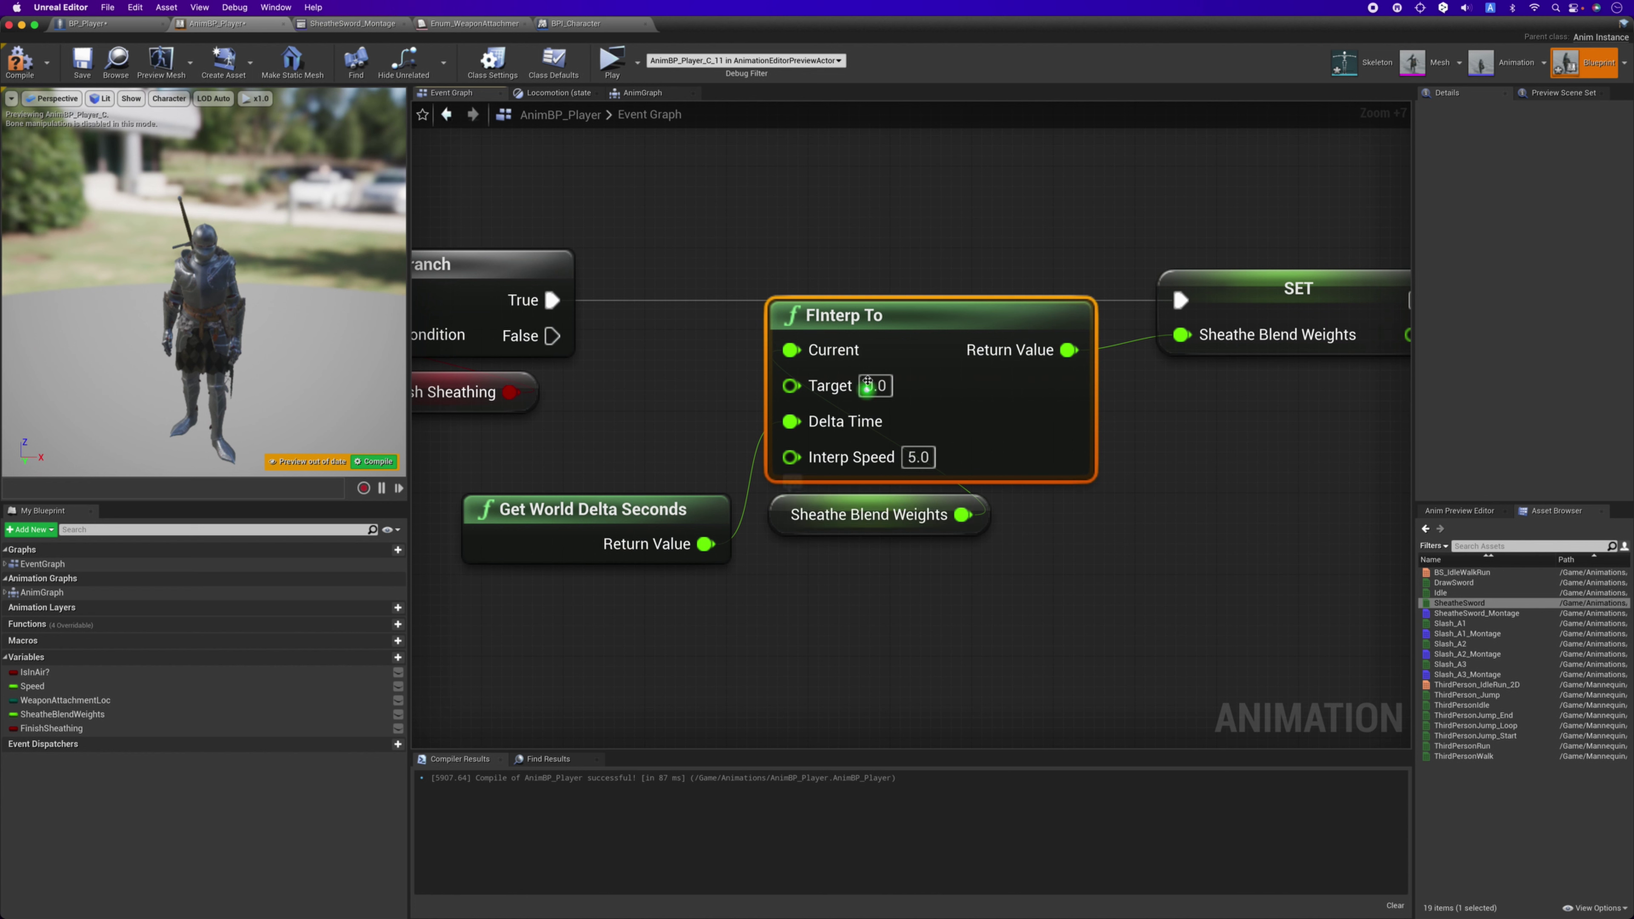
pyautogui.moveTo(816, 490)
pyautogui.mouseDown()
pyautogui.moveTo(747, 413)
pyautogui.moveTo(857, 455)
pyautogui.moveTo(862, 504)
pyautogui.mouseUp()
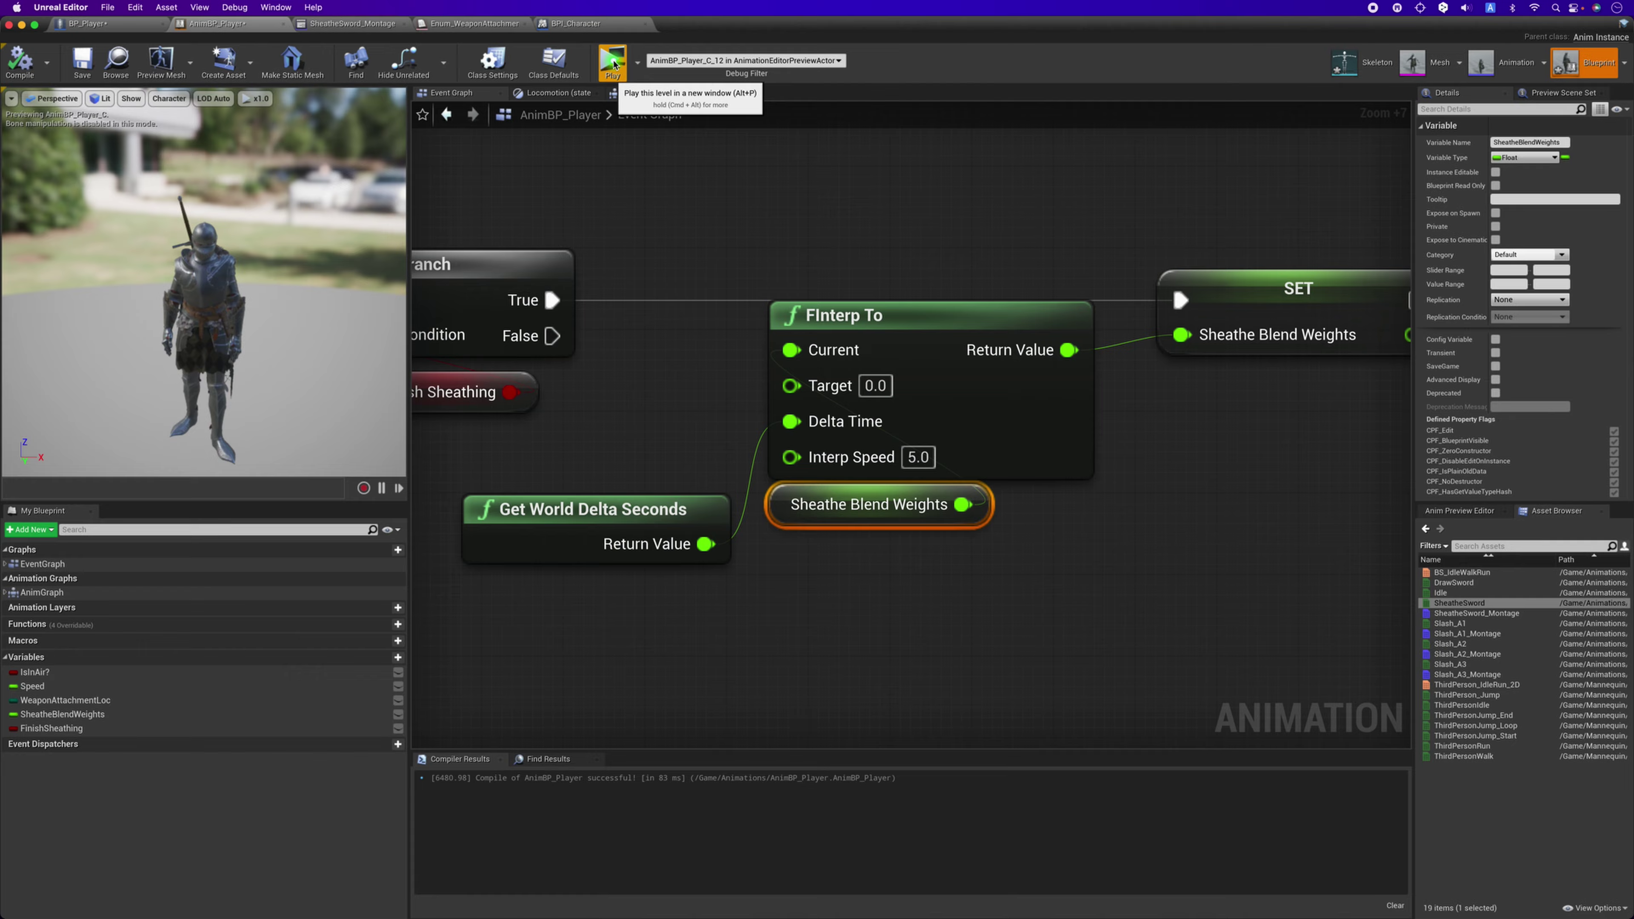
# Play-test drawing the sword with E, running right and left, and entering combat stance.
pyautogui.click(614, 65)
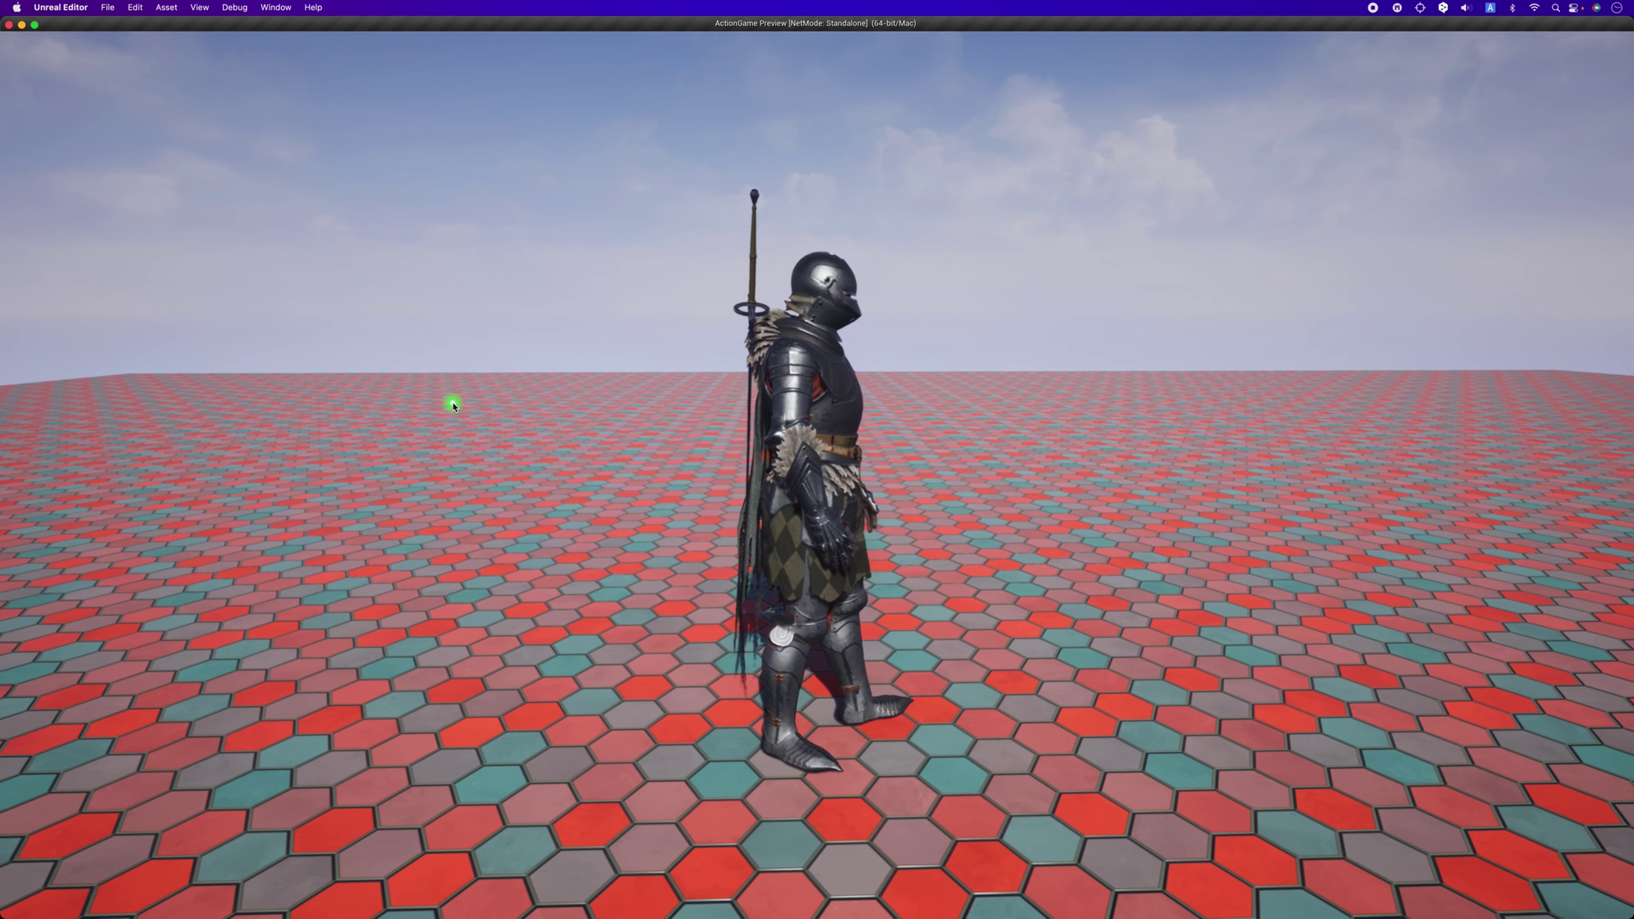
pyautogui.press('e')
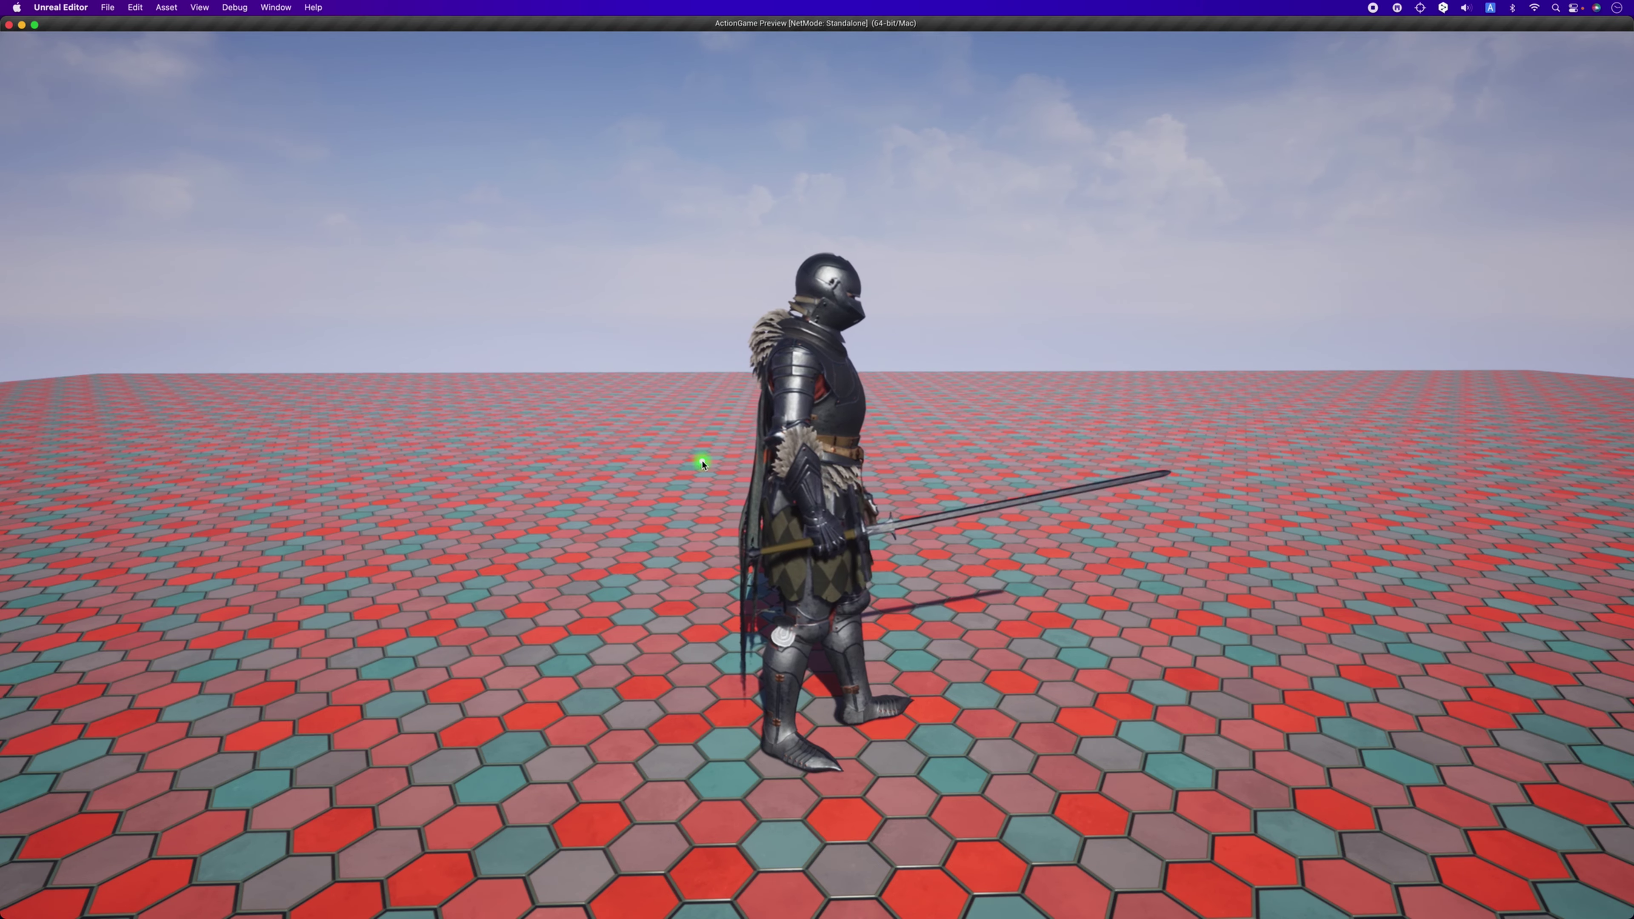
pyautogui.press('d')
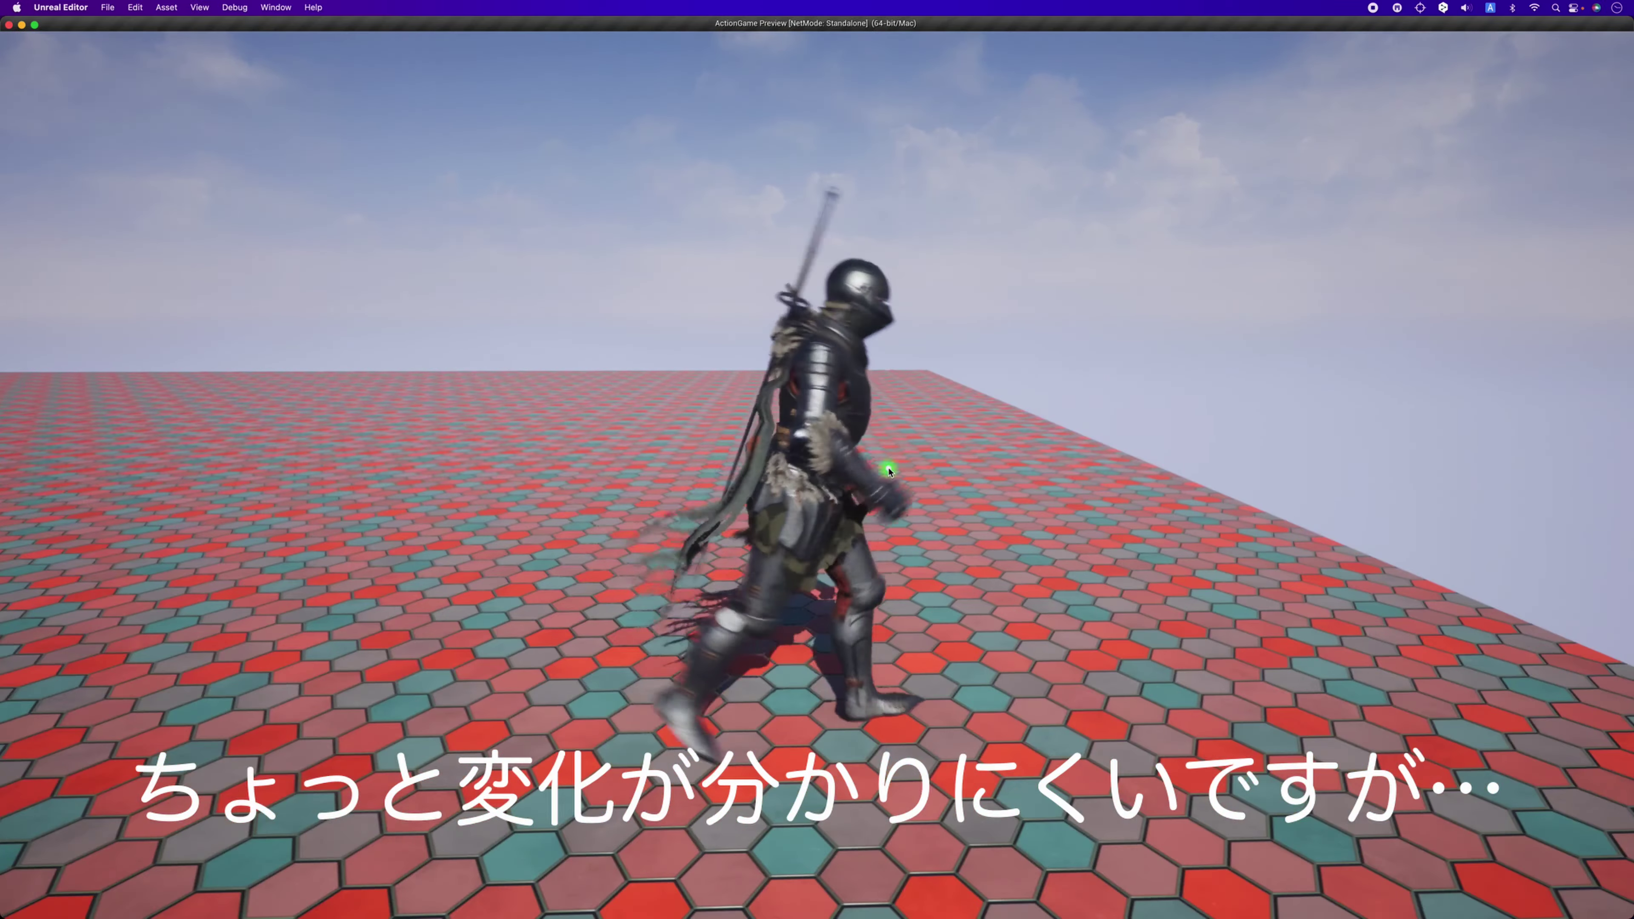
pyautogui.press('a')
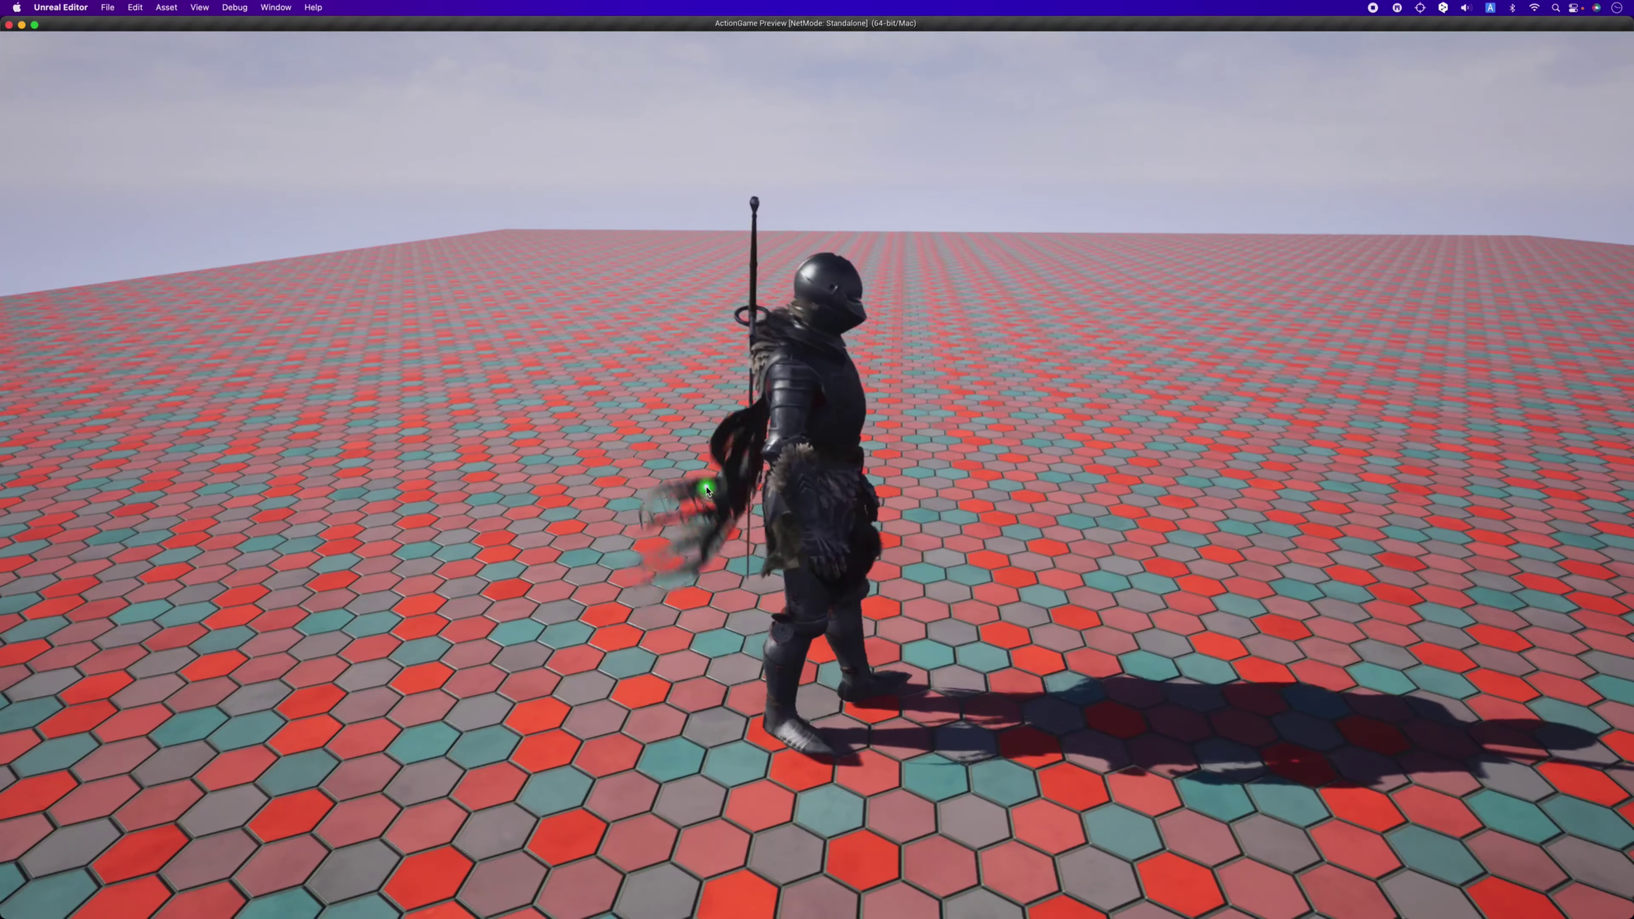
pyautogui.click(707, 489)
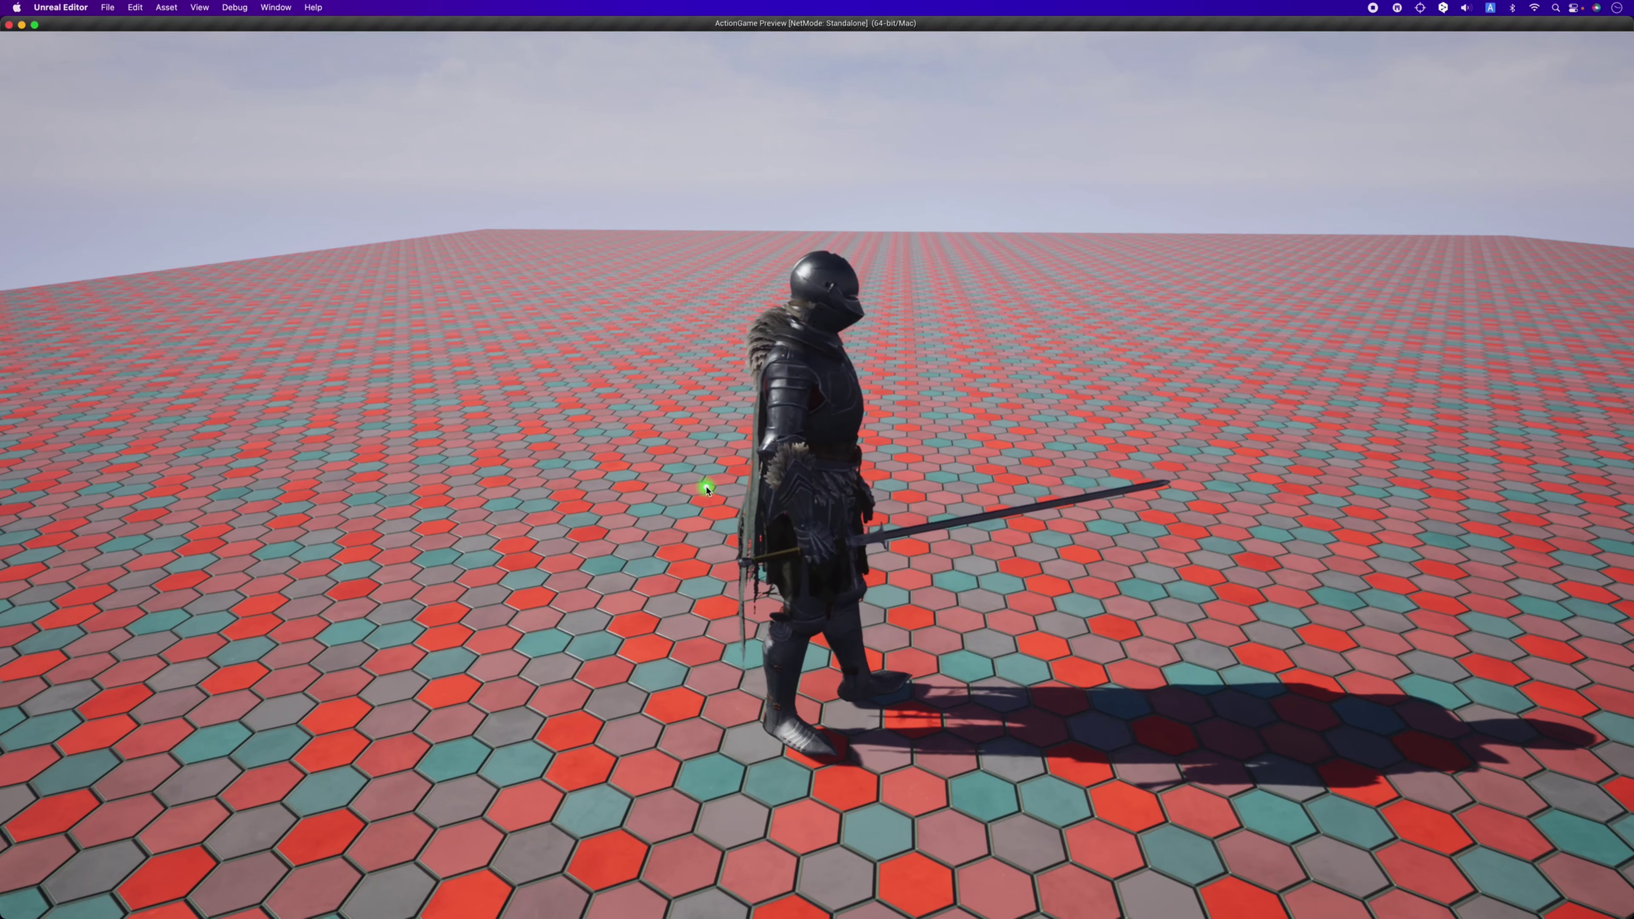
# Sprint to sheathe the sword, stop playing, and browse to Play Montage's Slash_A1_Montage.
pyautogui.press('d')
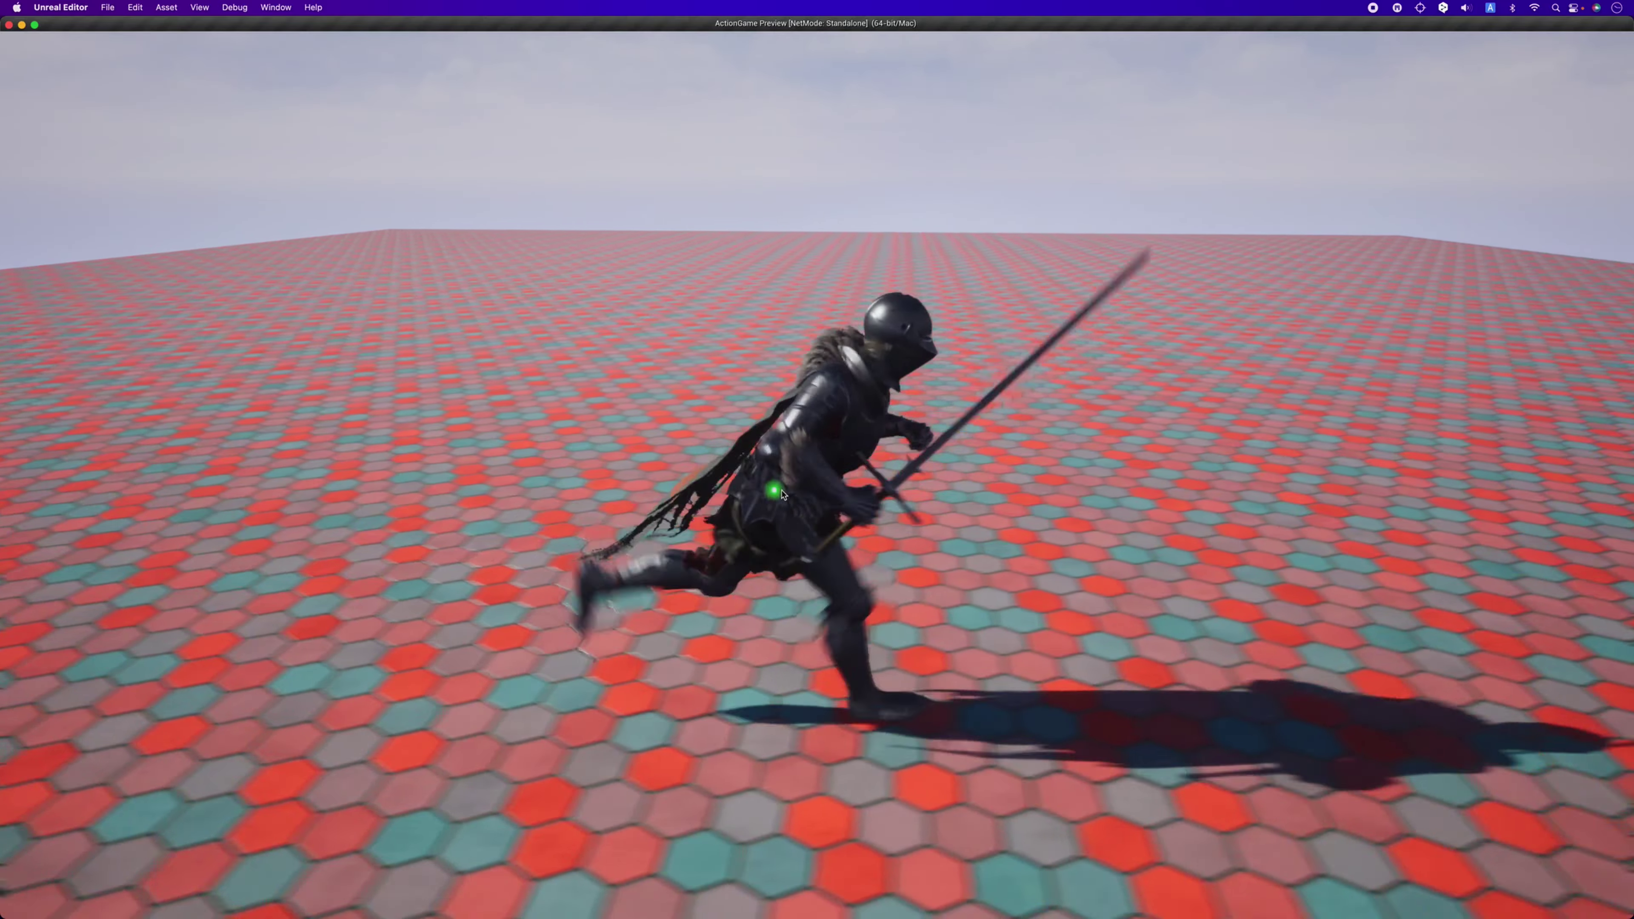
pyautogui.press('shift')
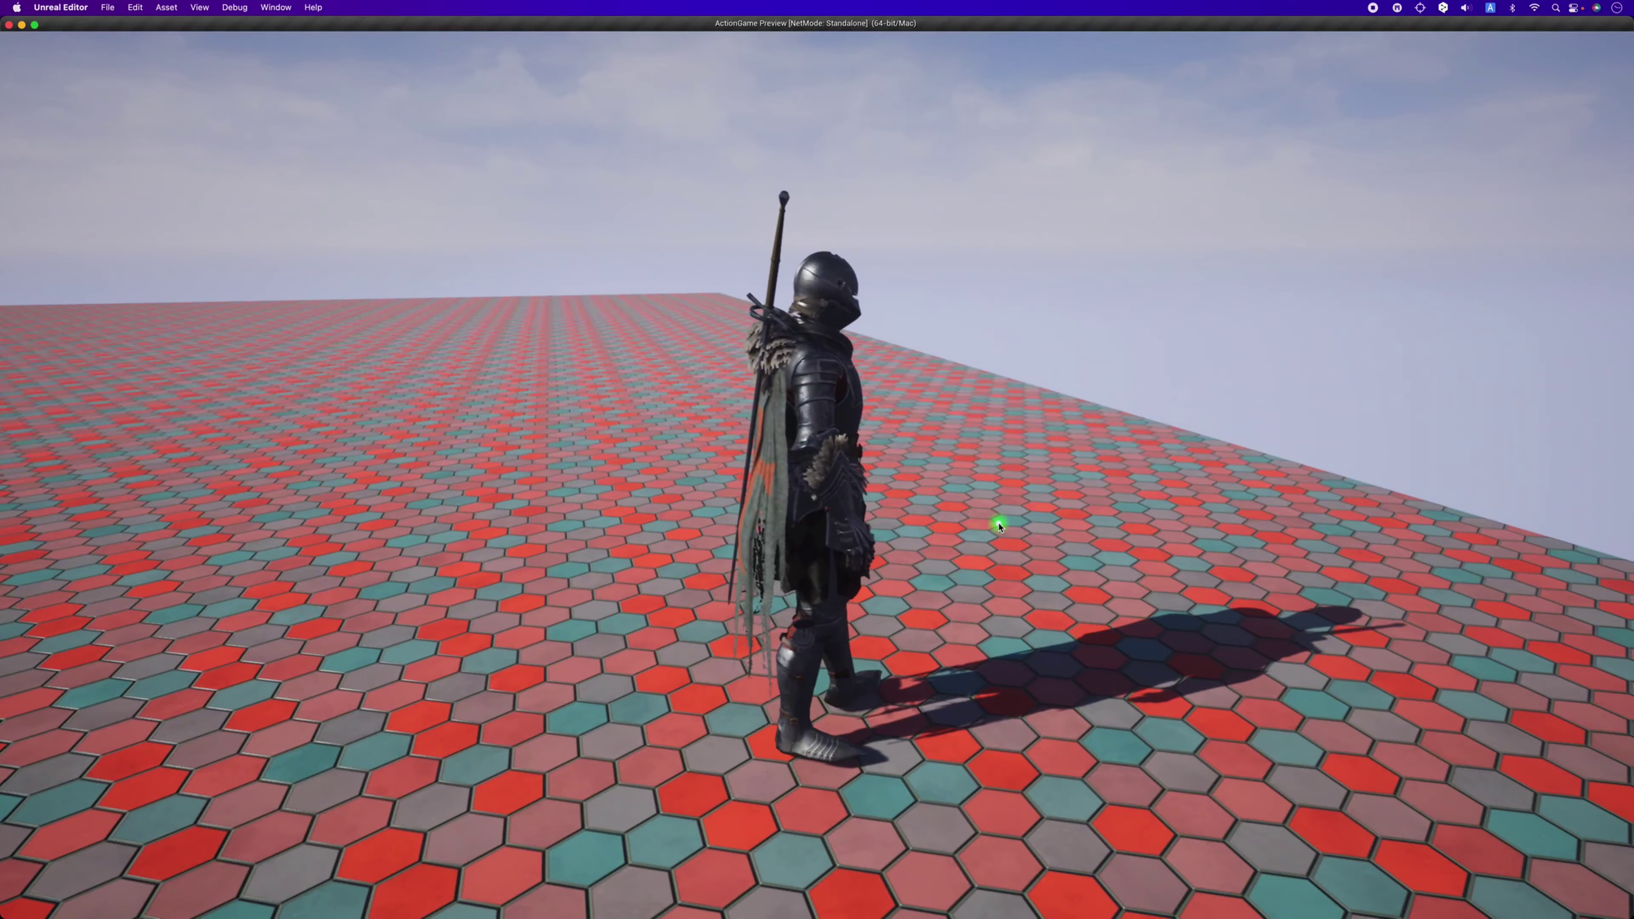
pyautogui.press('a')
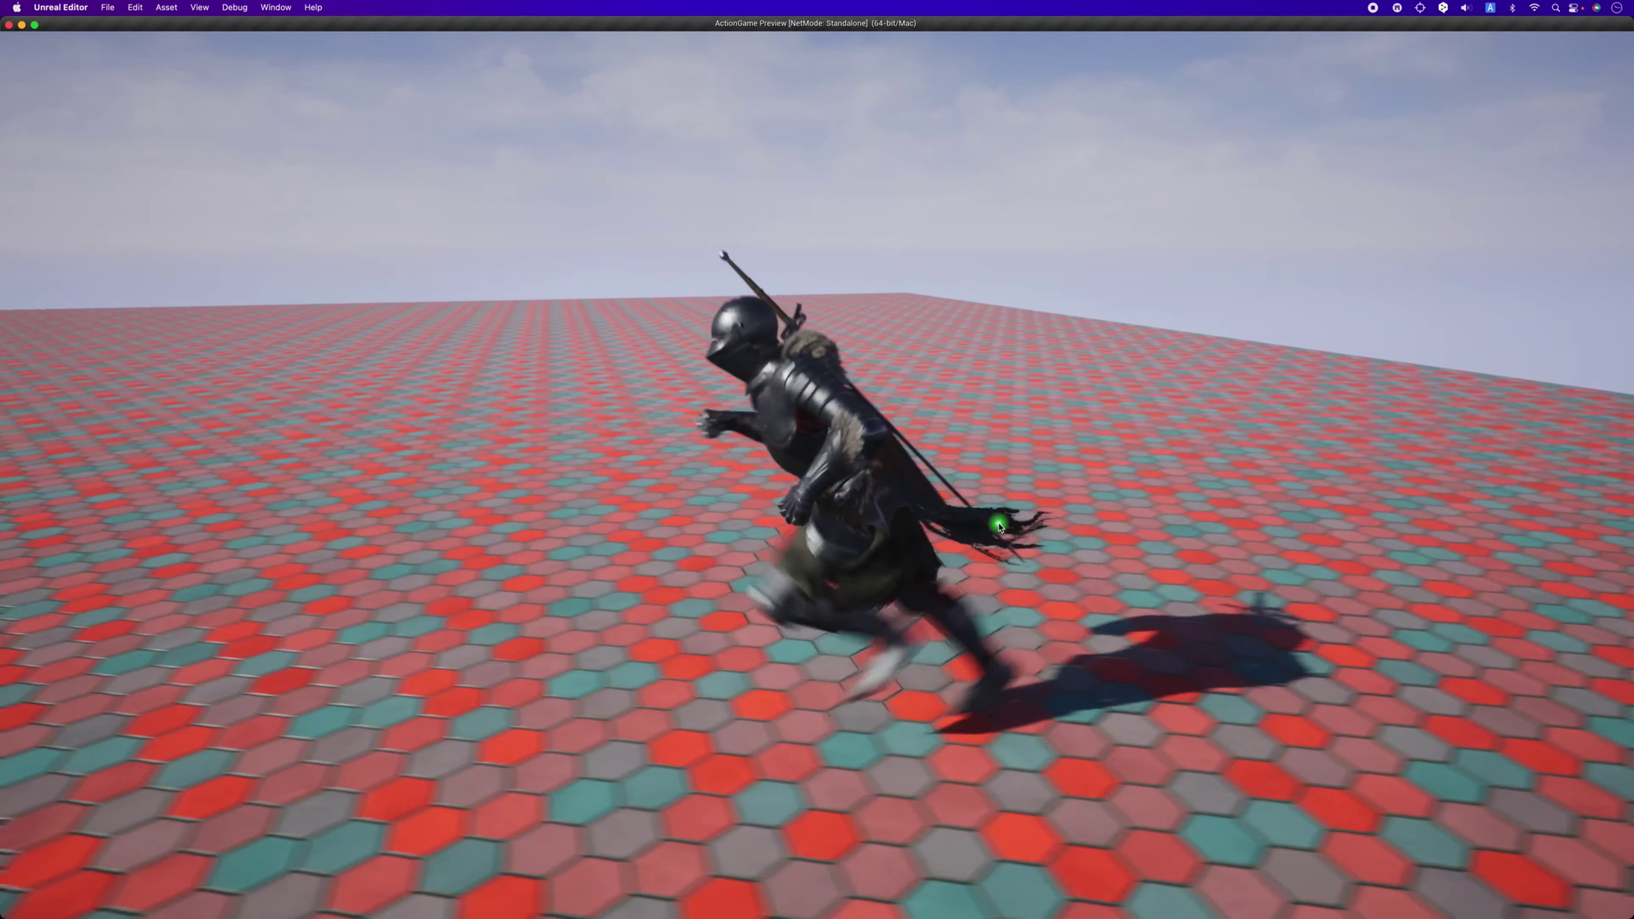
pyautogui.press('Escape')
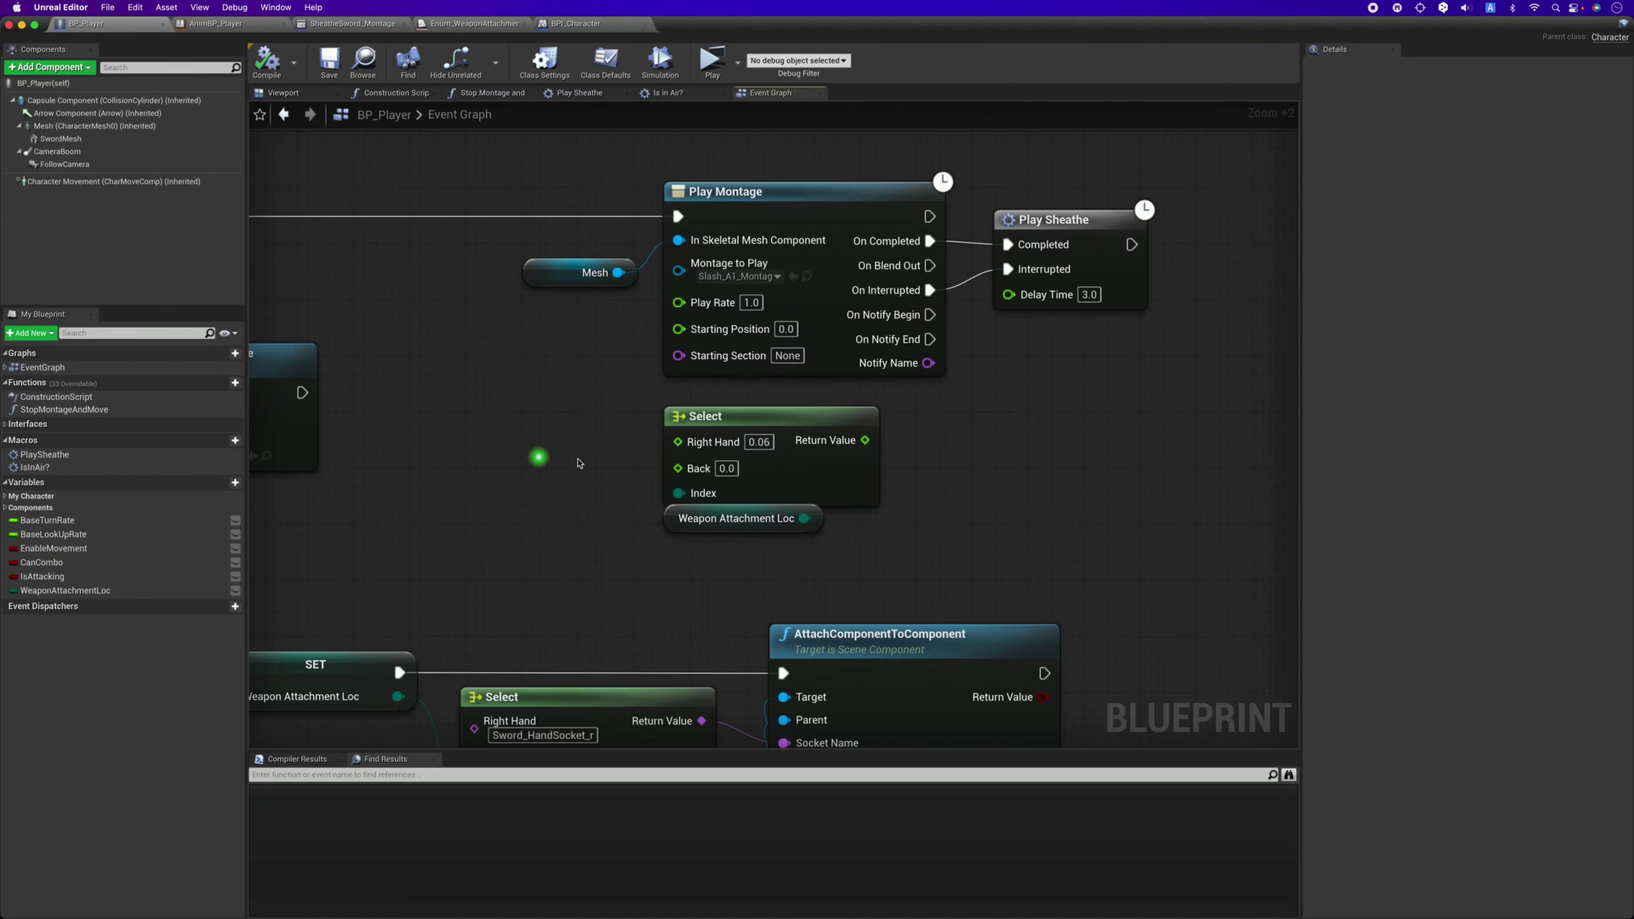
pyautogui.moveTo(580, 463); pyautogui.dragTo(703, 458, button='right')
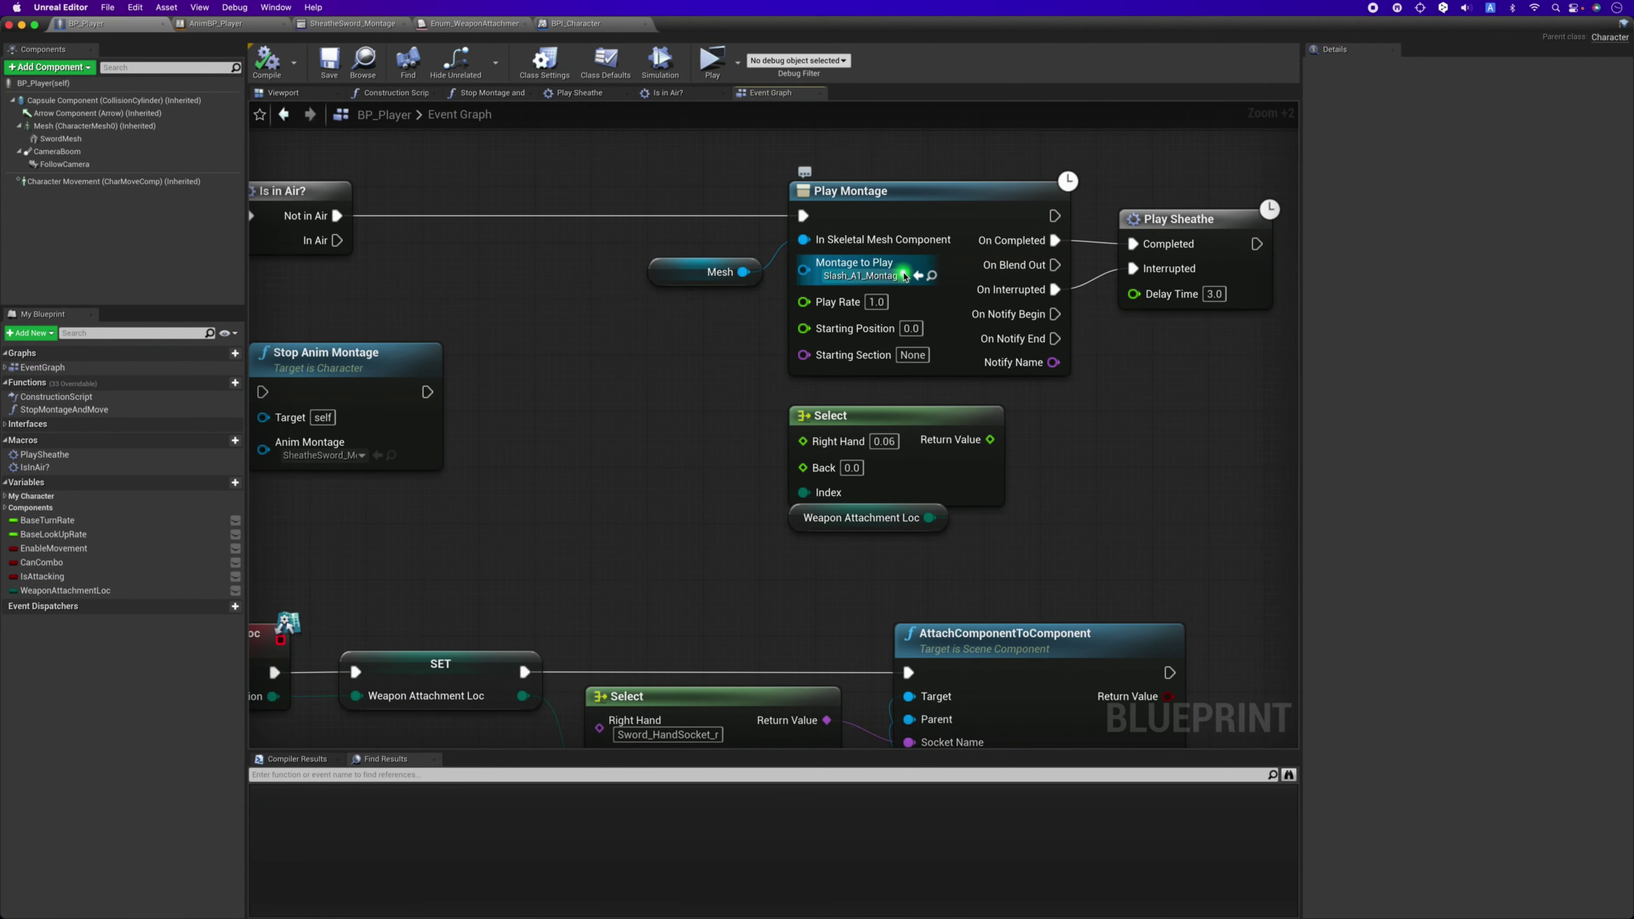
pyautogui.click(930, 278)
# Open Slash_A1_Montage, scrub its opening poses to settle on frame 10, and return to BP_Player.
pyautogui.doubleClick(956, 689)
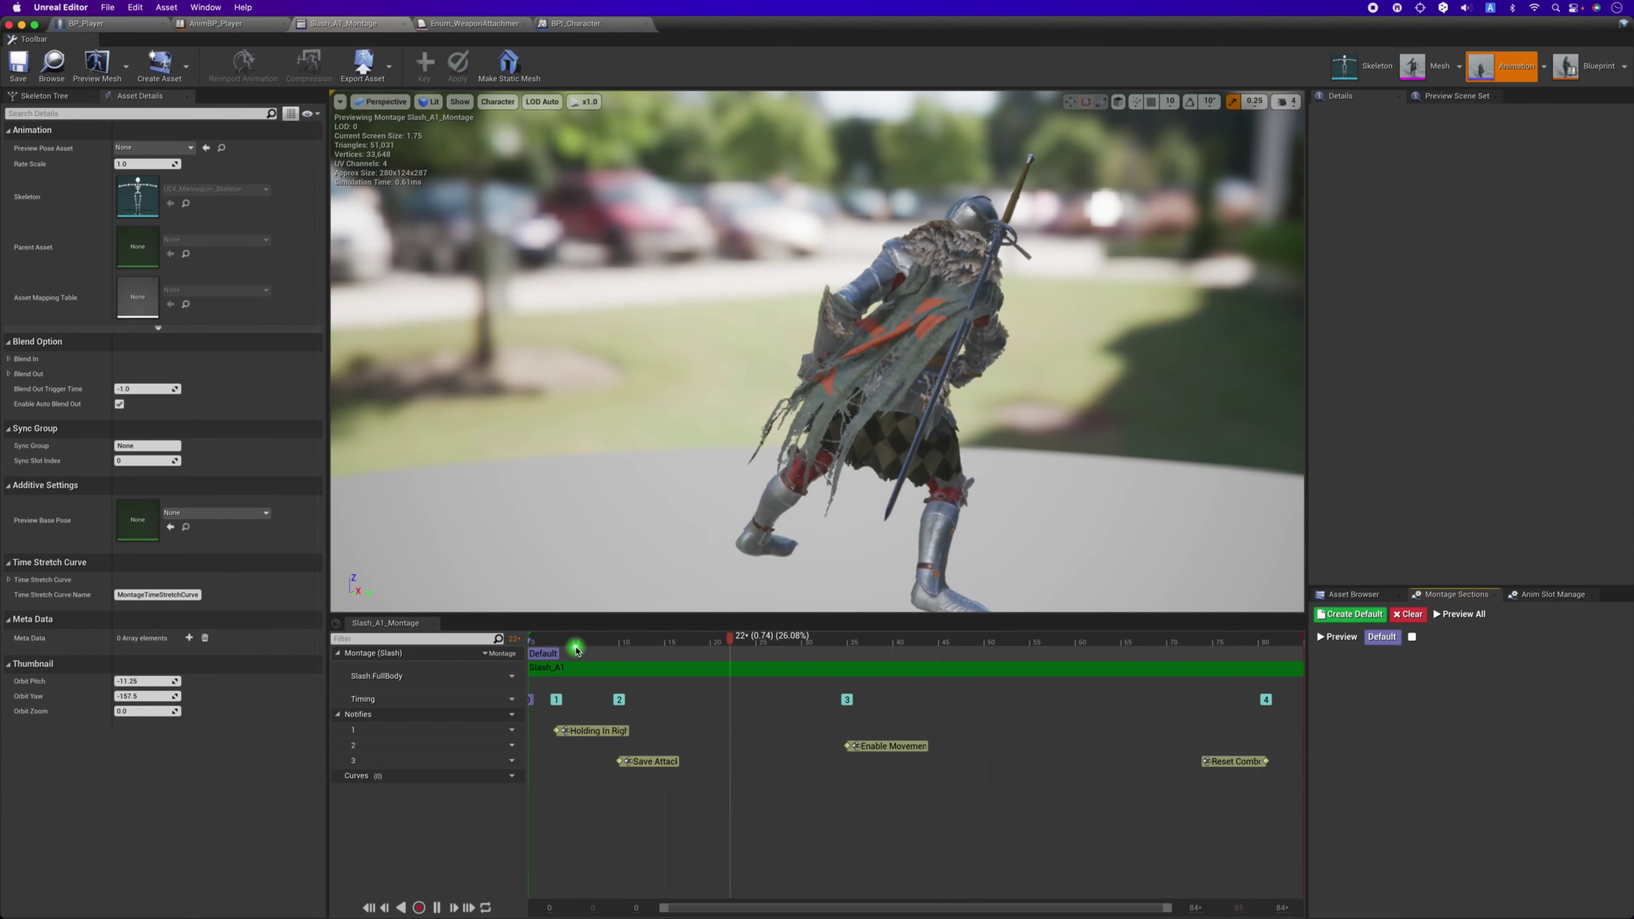
pyautogui.moveTo(555, 645); pyautogui.dragTo(517, 652)
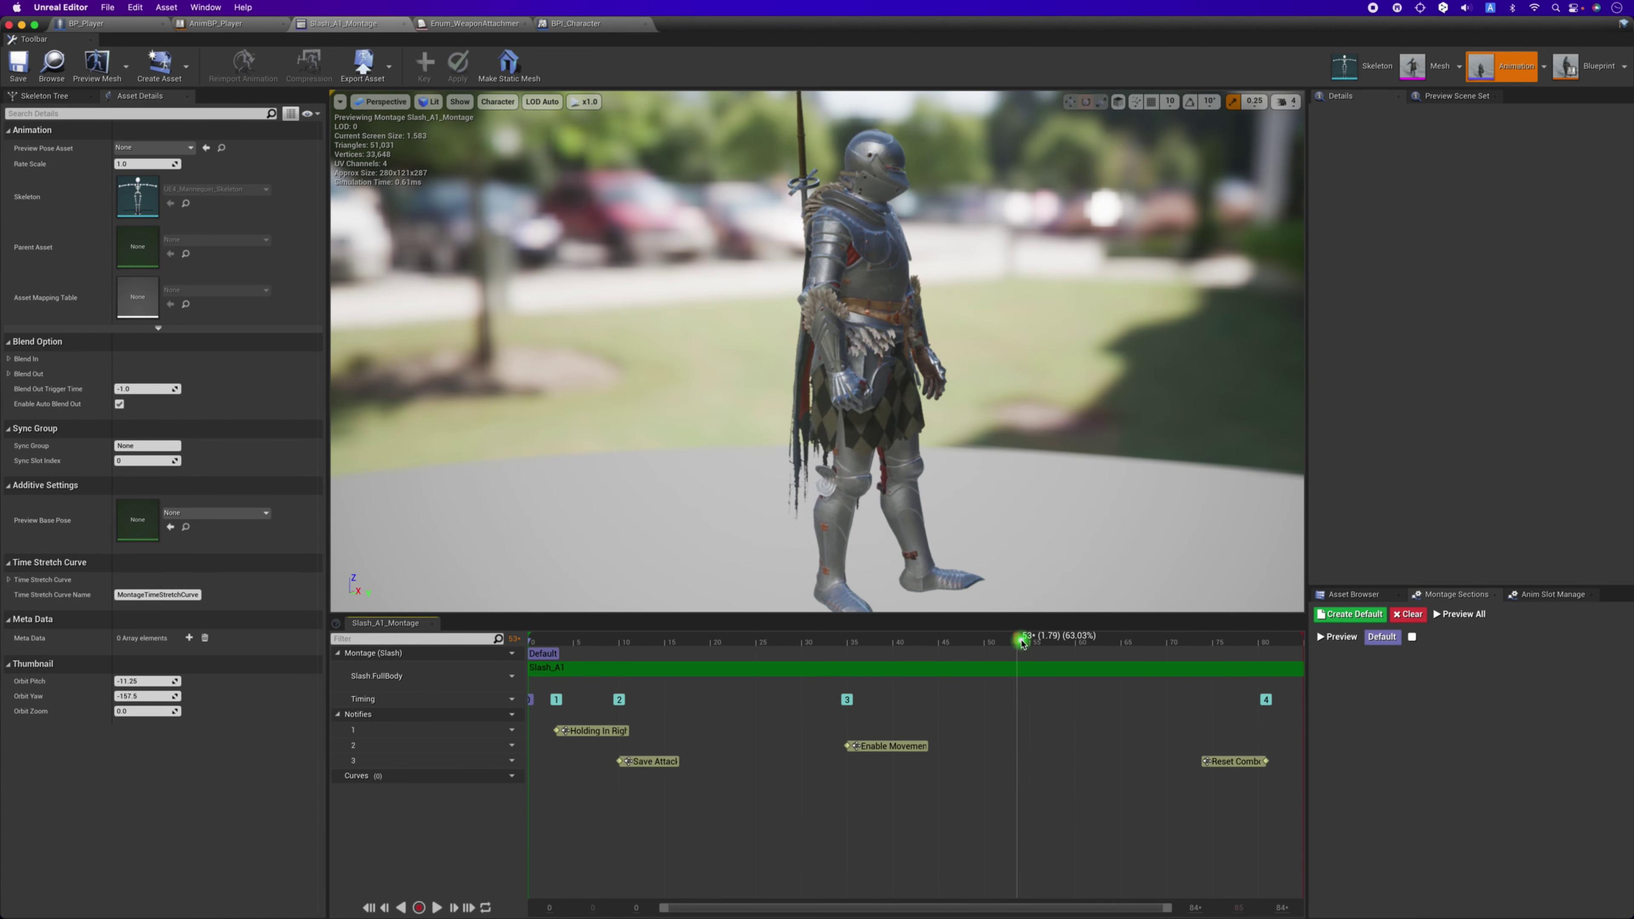
pyautogui.moveTo(1022, 642); pyautogui.dragTo(1063, 644)
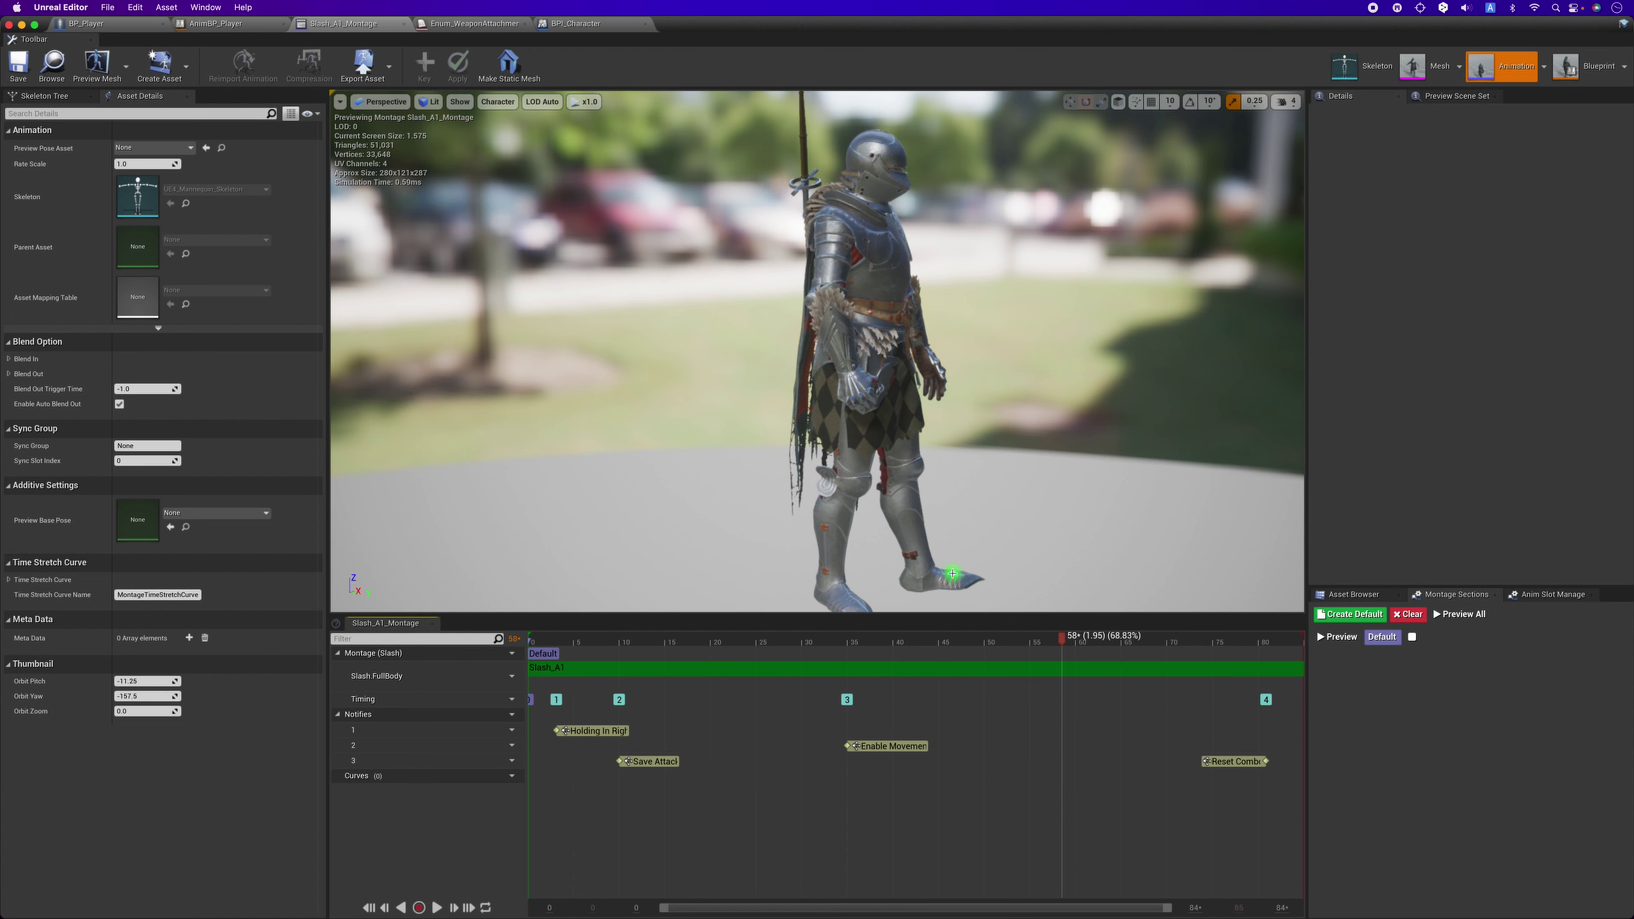
pyautogui.moveTo(1065, 646); pyautogui.dragTo(624, 644)
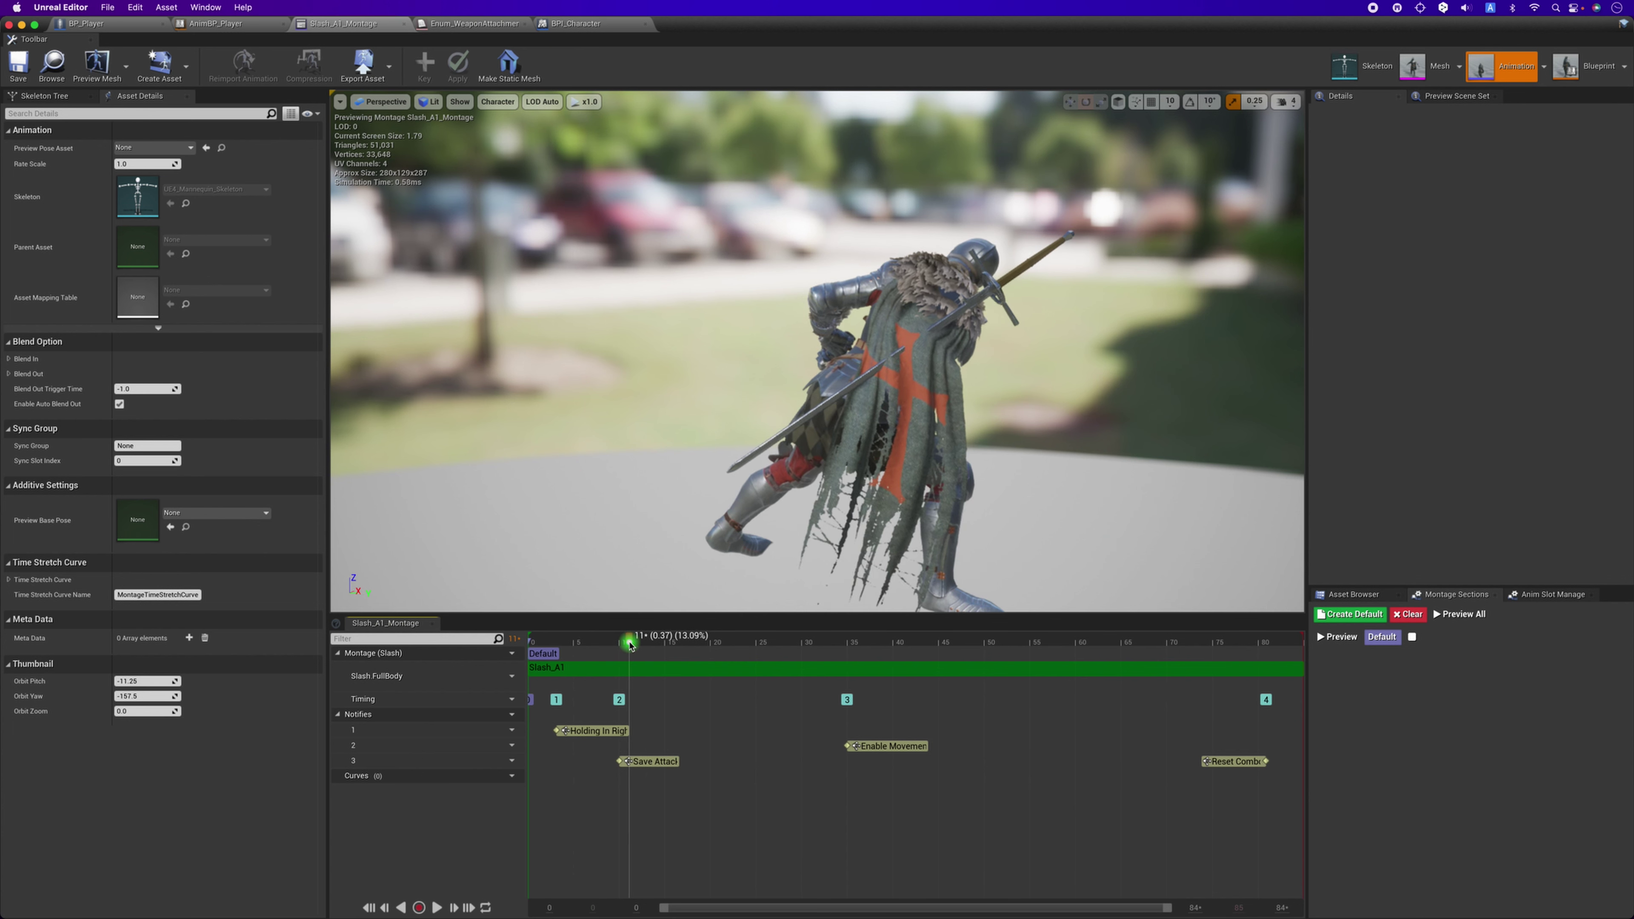
pyautogui.moveTo(630, 645)
pyautogui.mouseDown()
pyautogui.moveTo(548, 645)
pyautogui.moveTo(867, 646)
pyautogui.moveTo(581, 667)
pyautogui.mouseUp()
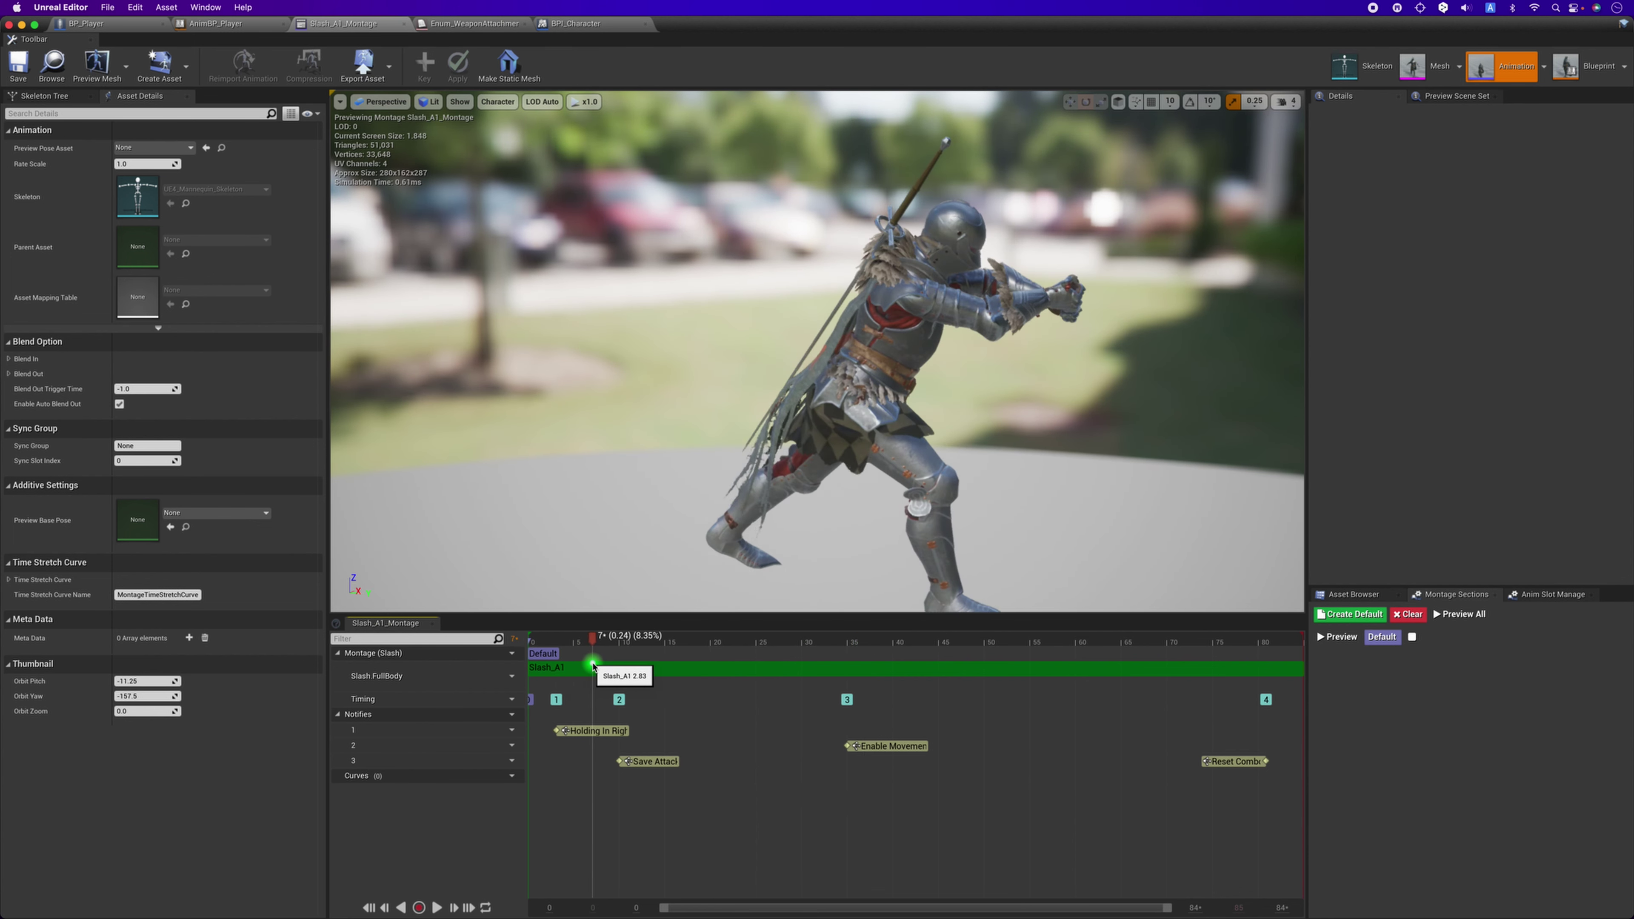
pyautogui.moveTo(581, 668); pyautogui.dragTo(624, 668)
pyautogui.click(98, 24)
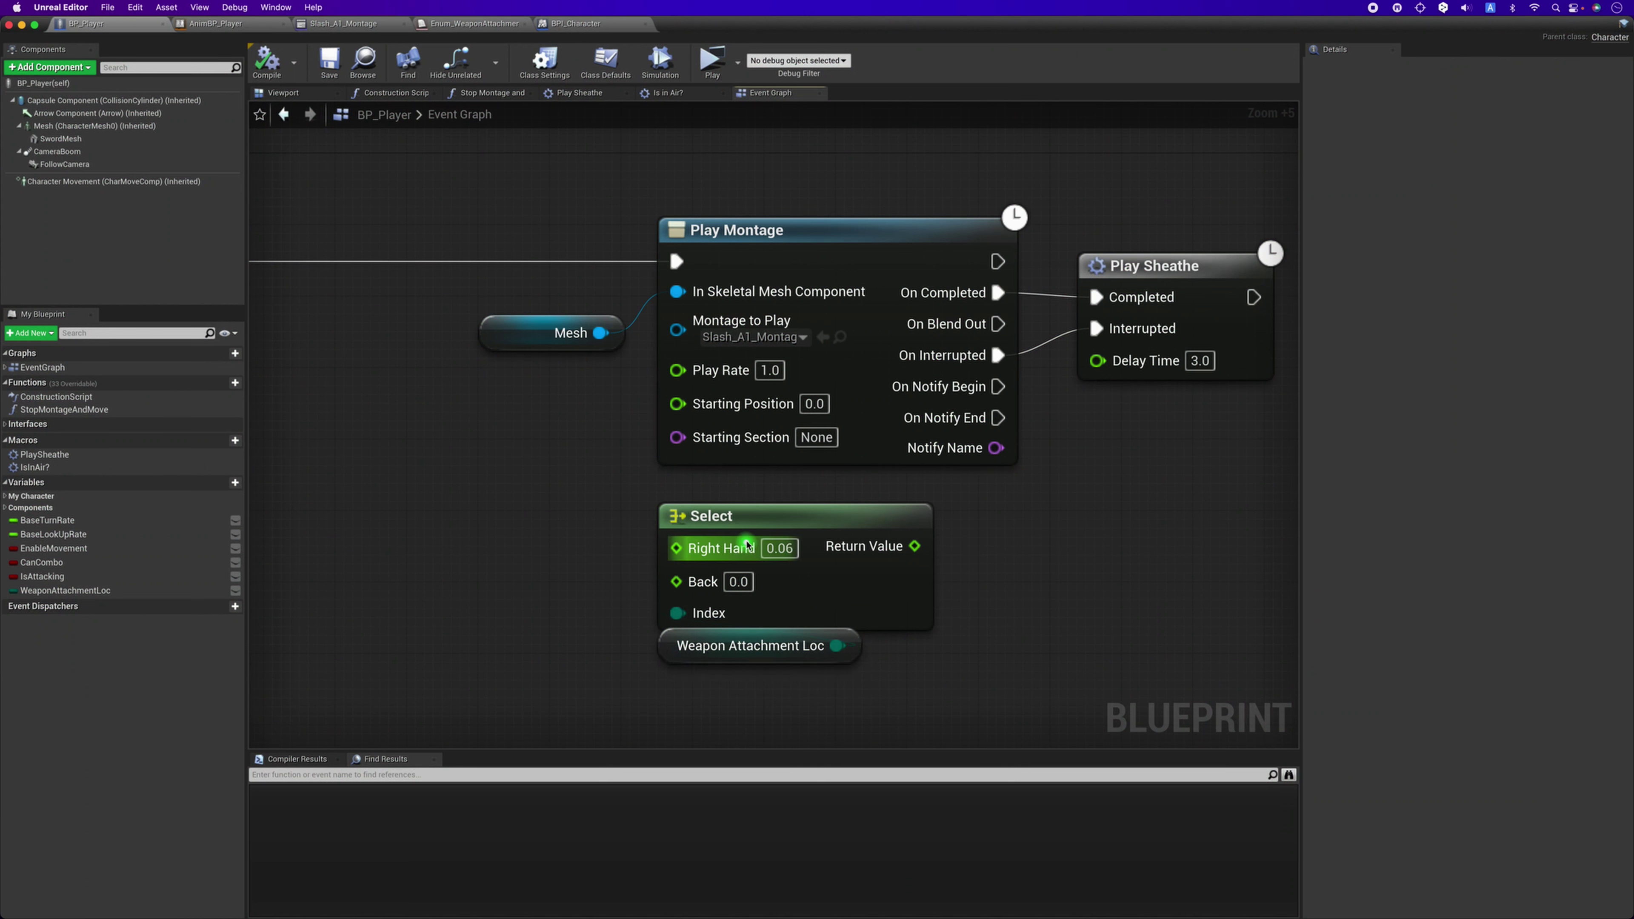
# Feed the Select node's Return Value (0.06 or 0.0) into Play Montage's Starting Position.
pyautogui.moveTo(914, 546); pyautogui.dragTo(715, 517)
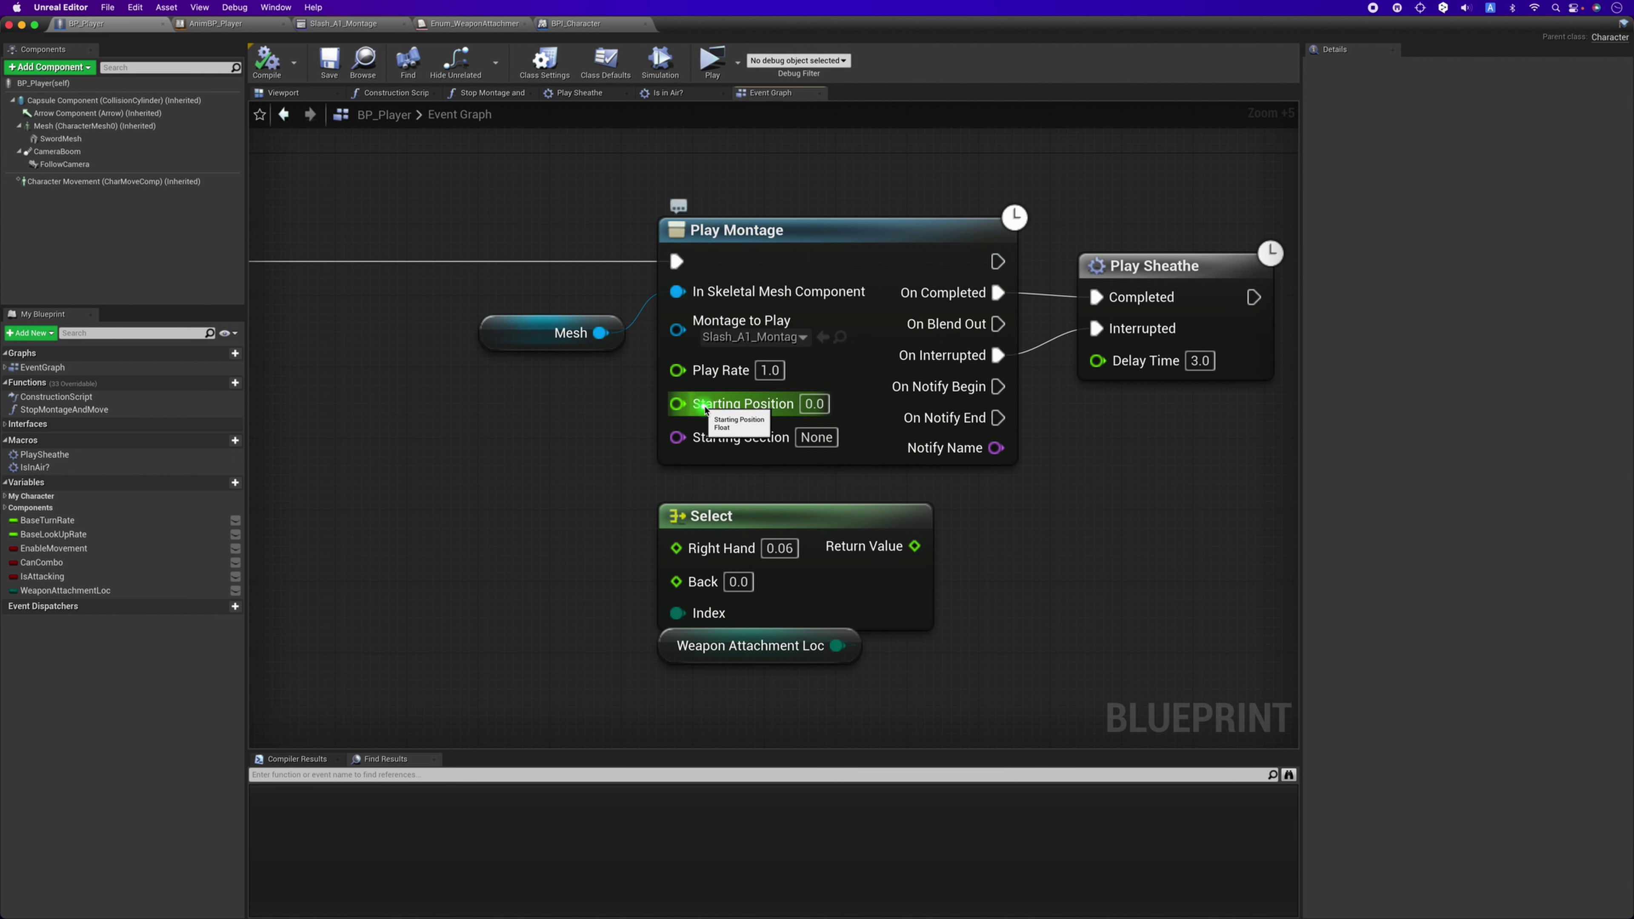
pyautogui.moveTo(691, 407); pyautogui.dragTo(675, 457)
pyautogui.moveTo(929, 522); pyautogui.dragTo(914, 546)
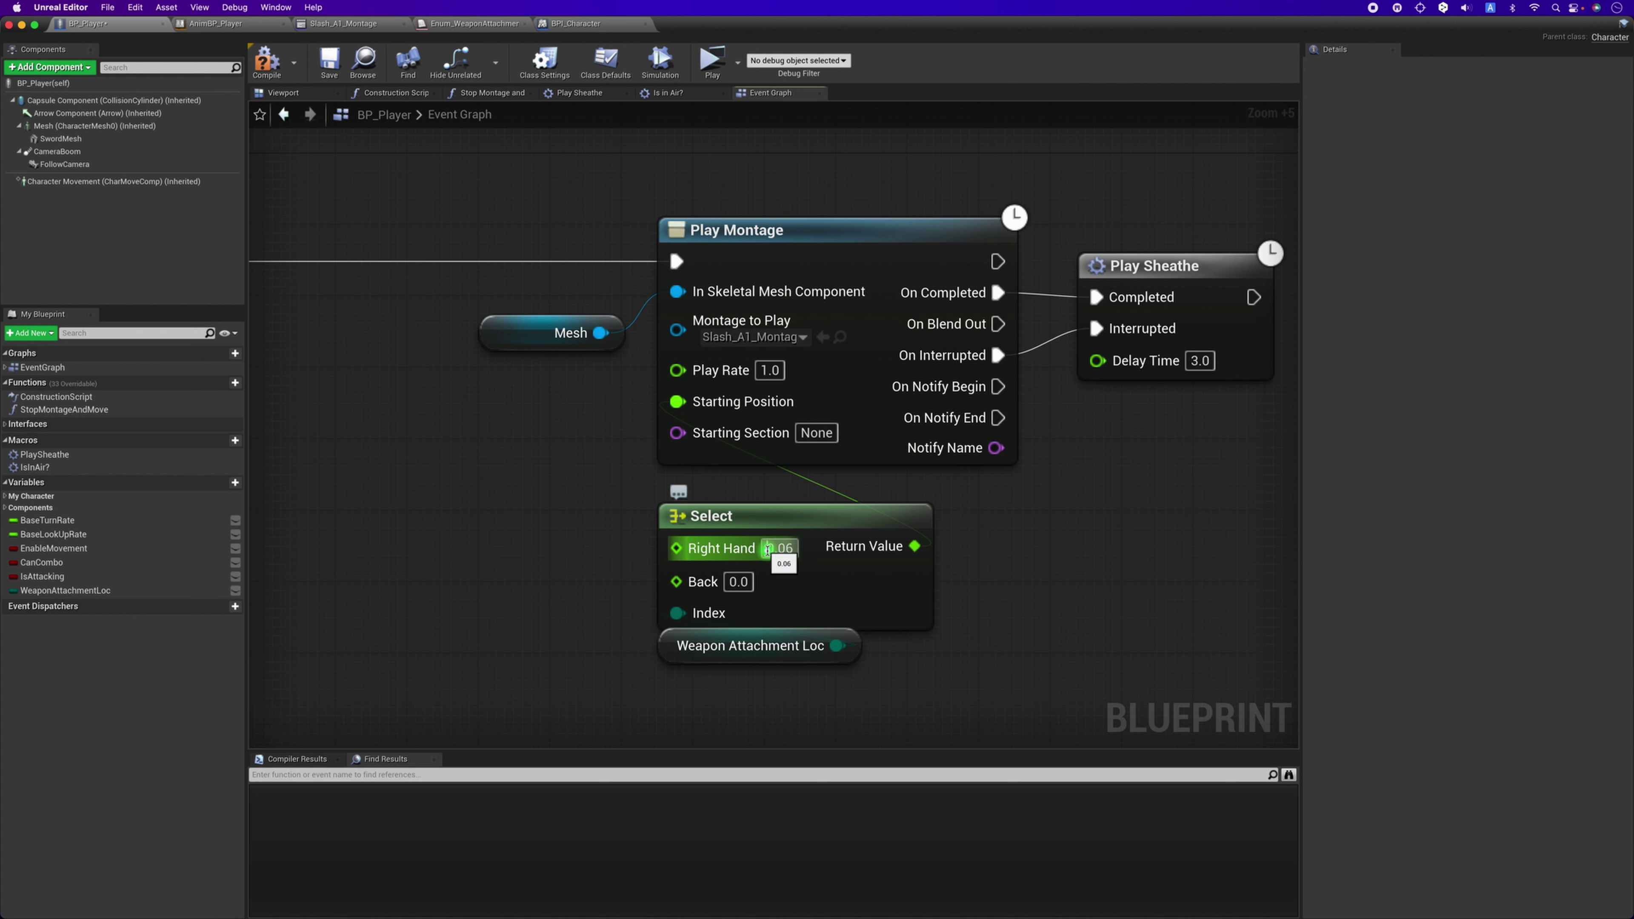
# Recheck the Slash_A1_Montage poses around 0.17–0.18 seconds on the timeline.
pyautogui.click(347, 24)
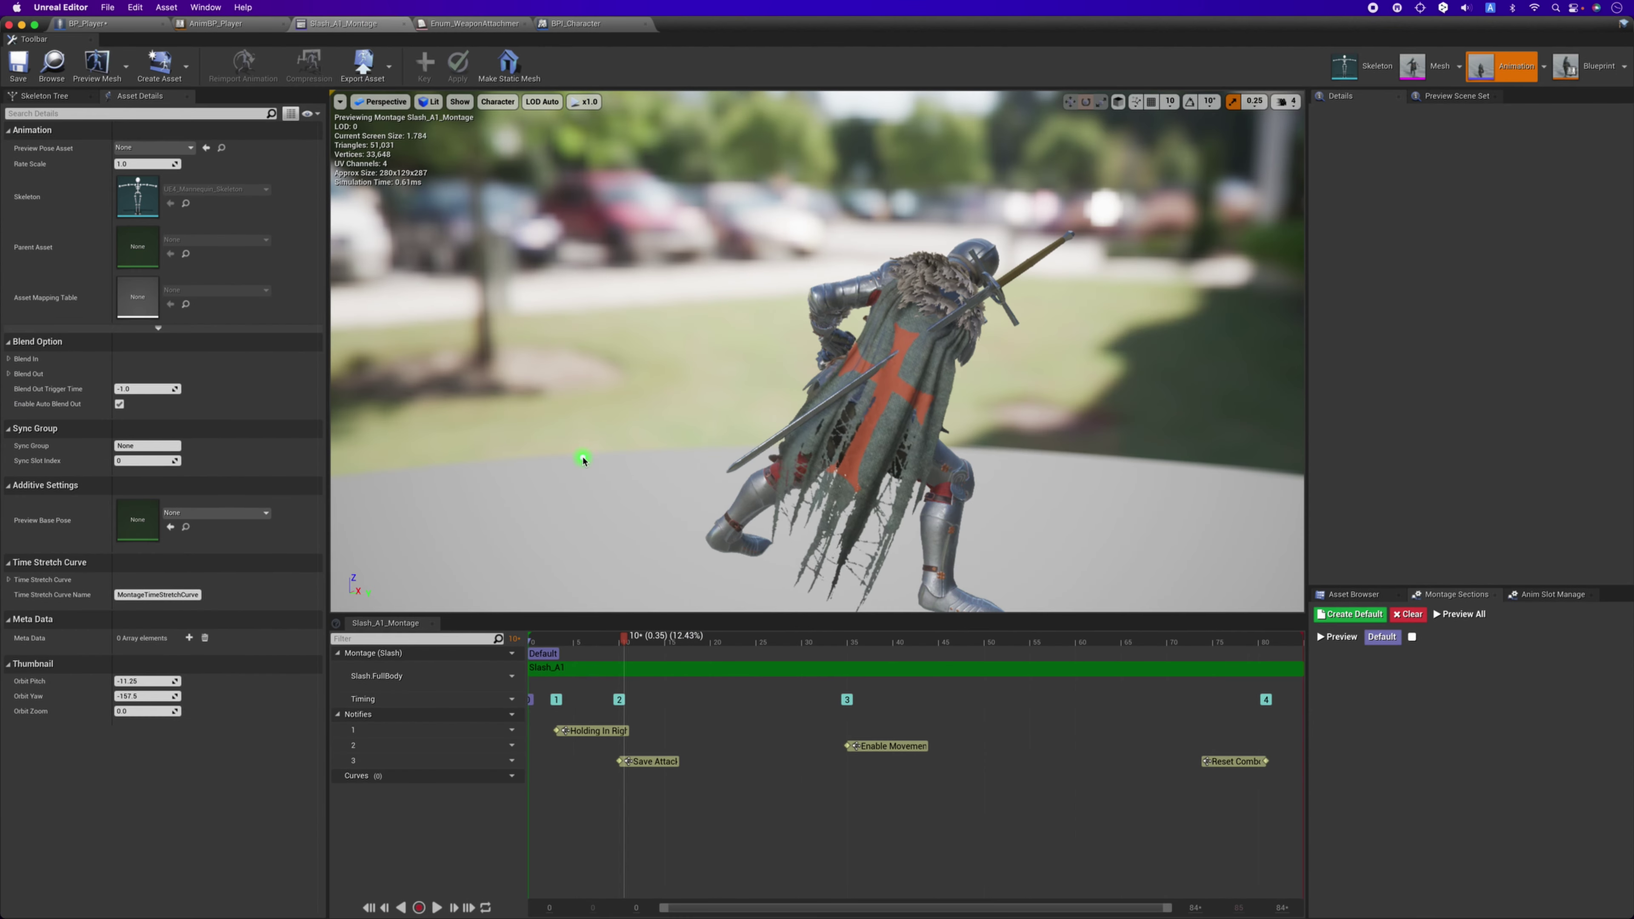
pyautogui.click(634, 647)
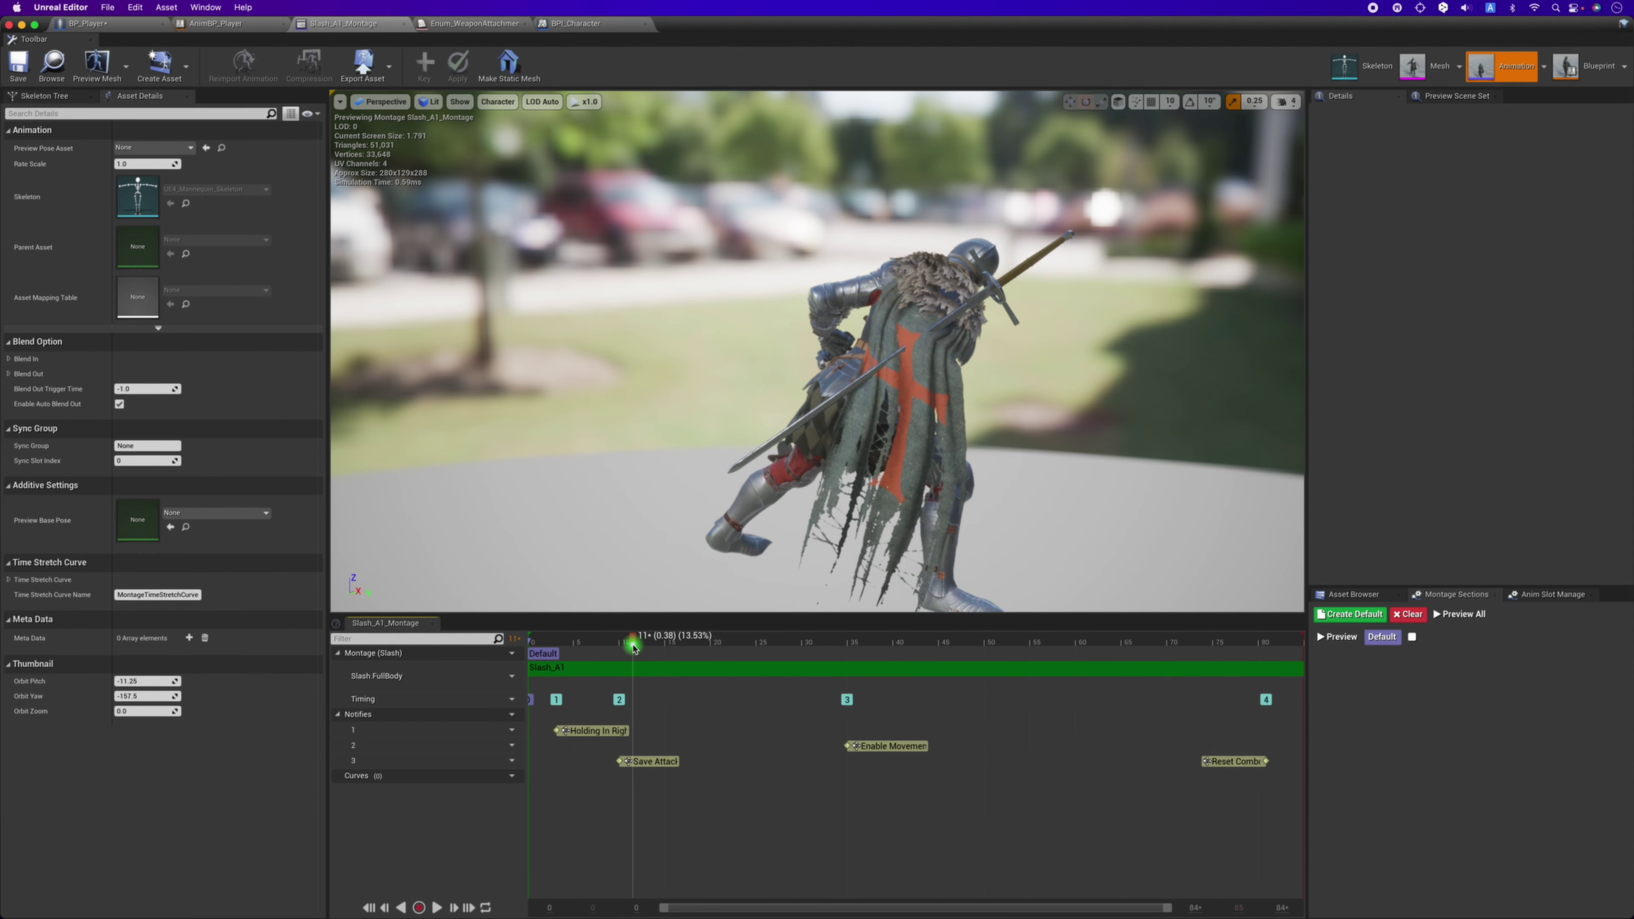
pyautogui.moveTo(634, 647); pyautogui.dragTo(581, 656)
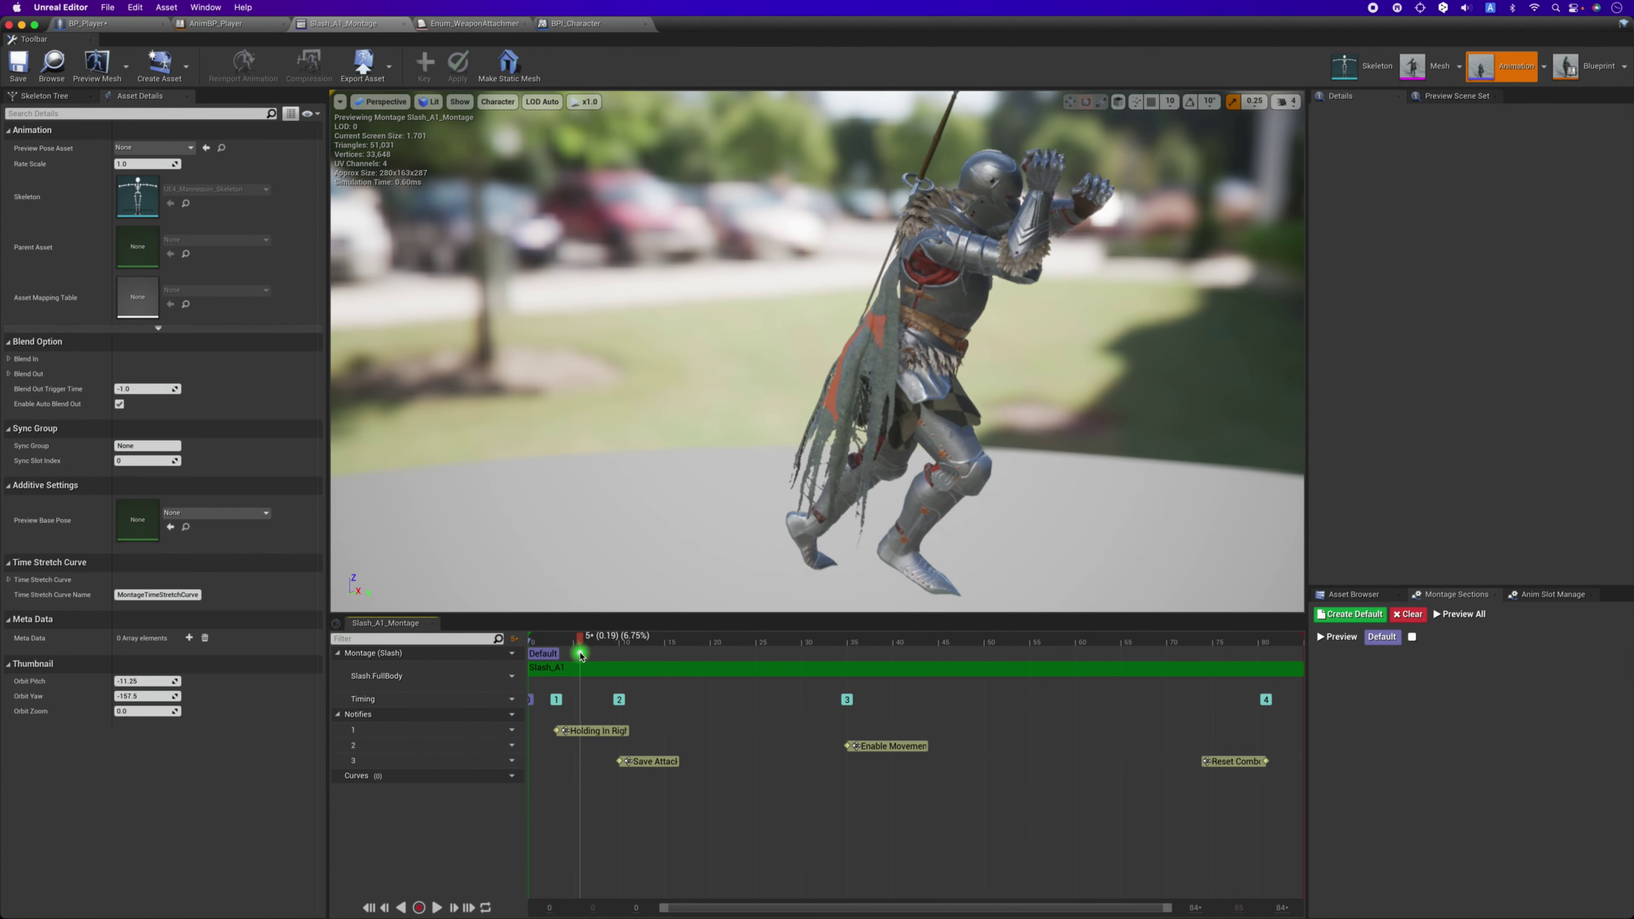
pyautogui.moveTo(581, 656); pyautogui.dragTo(587, 647)
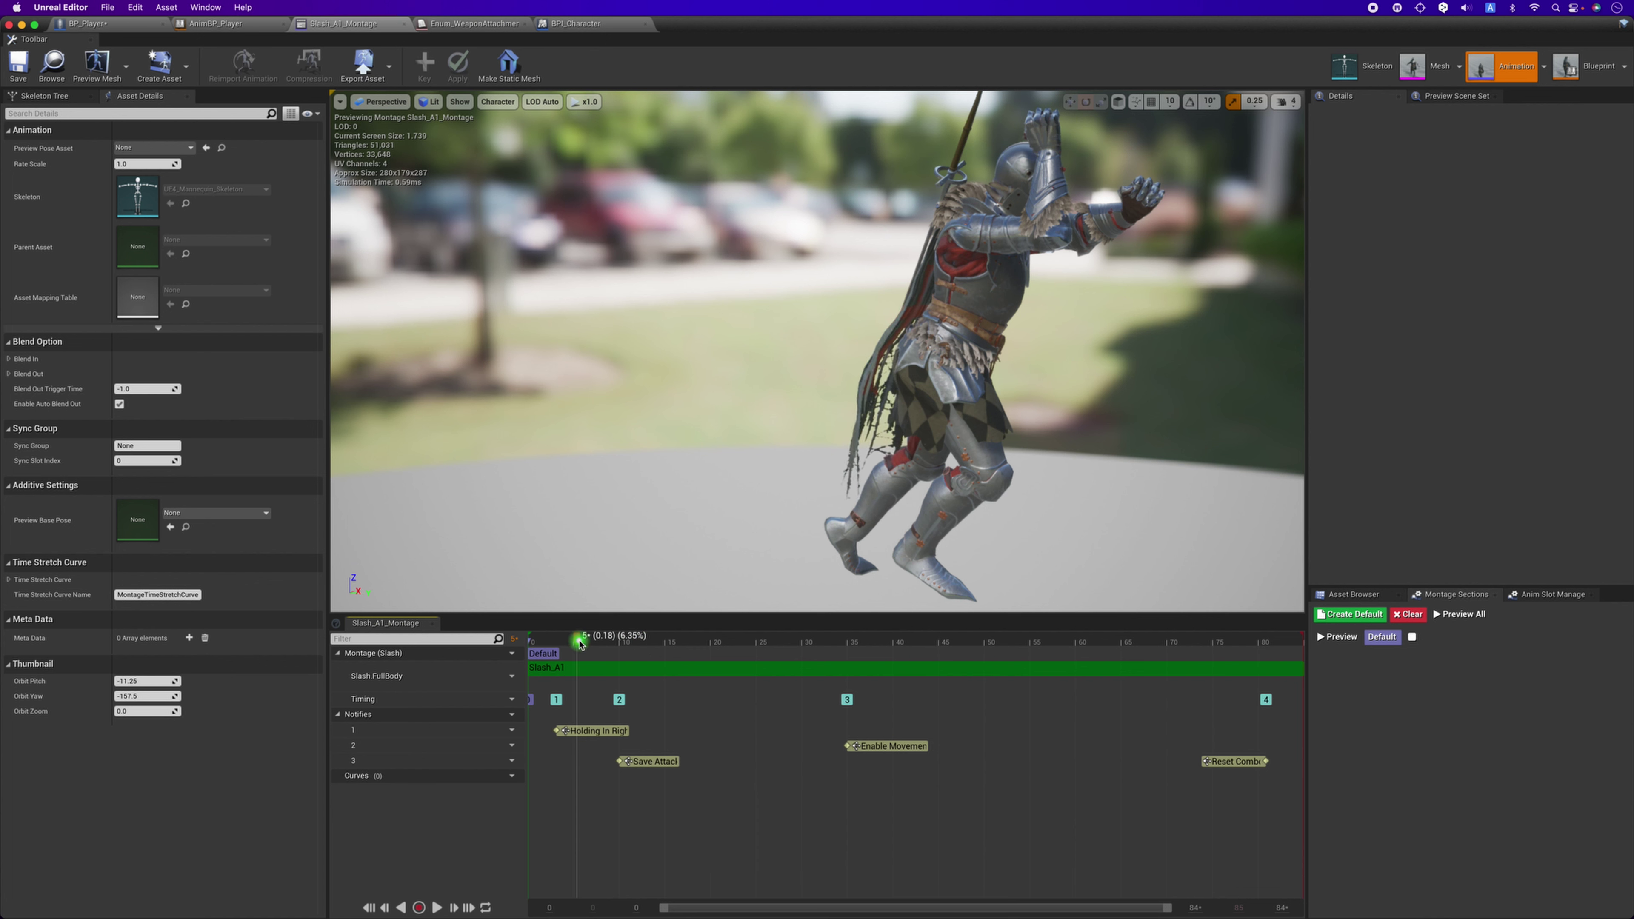
pyautogui.moveTo(579, 644); pyautogui.dragTo(583, 645)
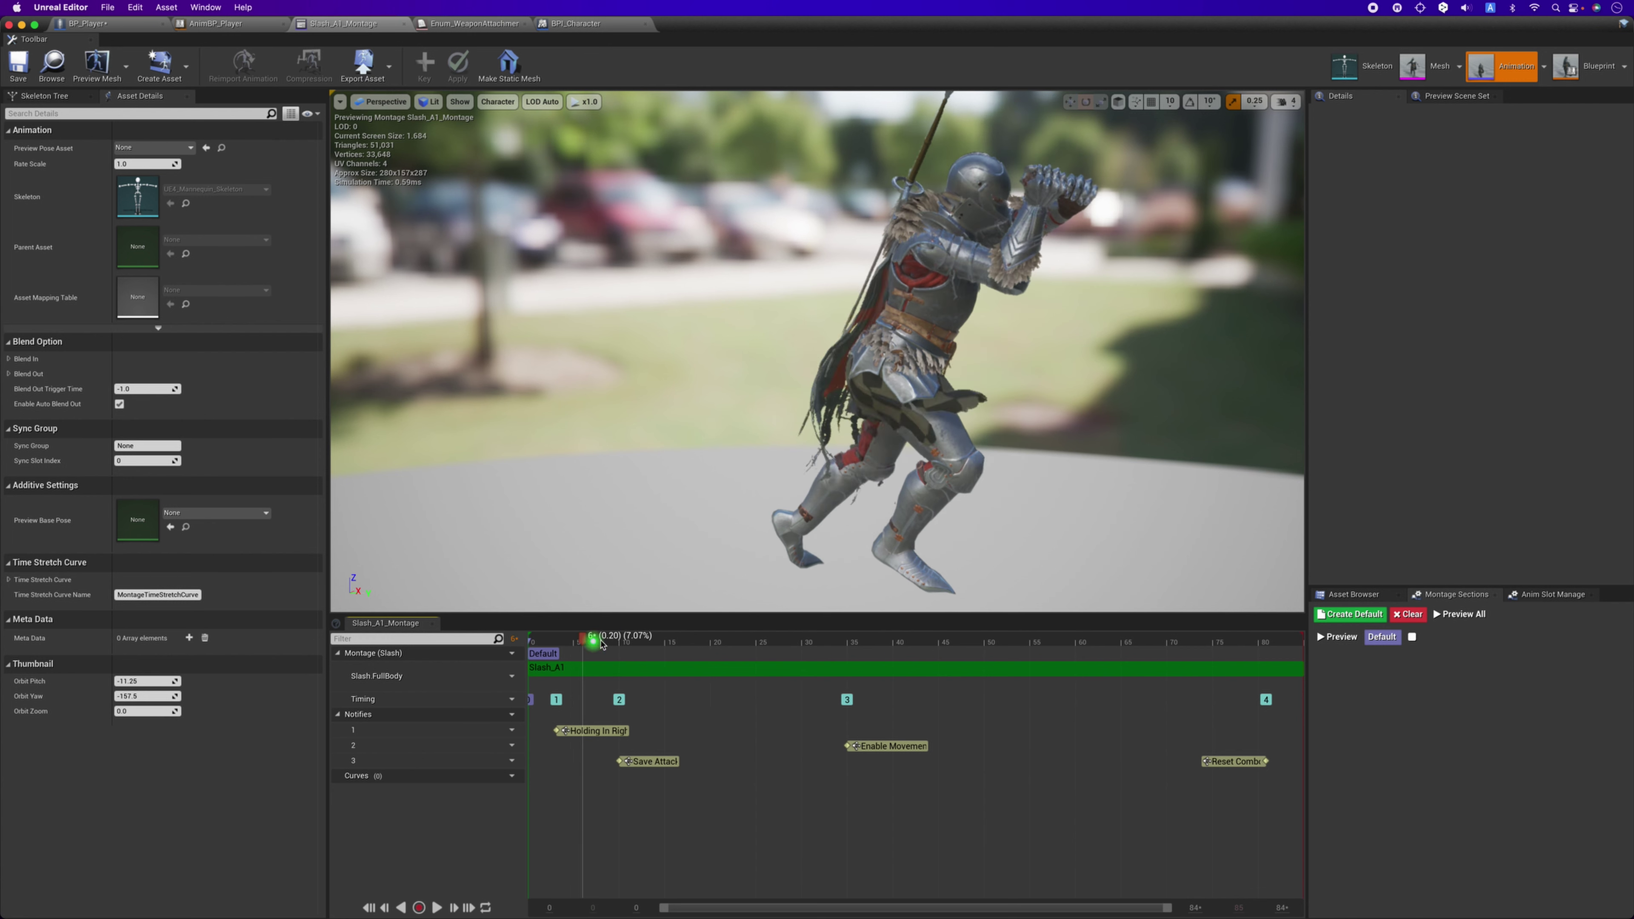
# Return to the BP_Player graph, zoom out, and launch a standalone game preview.
pyautogui.click(119, 26)
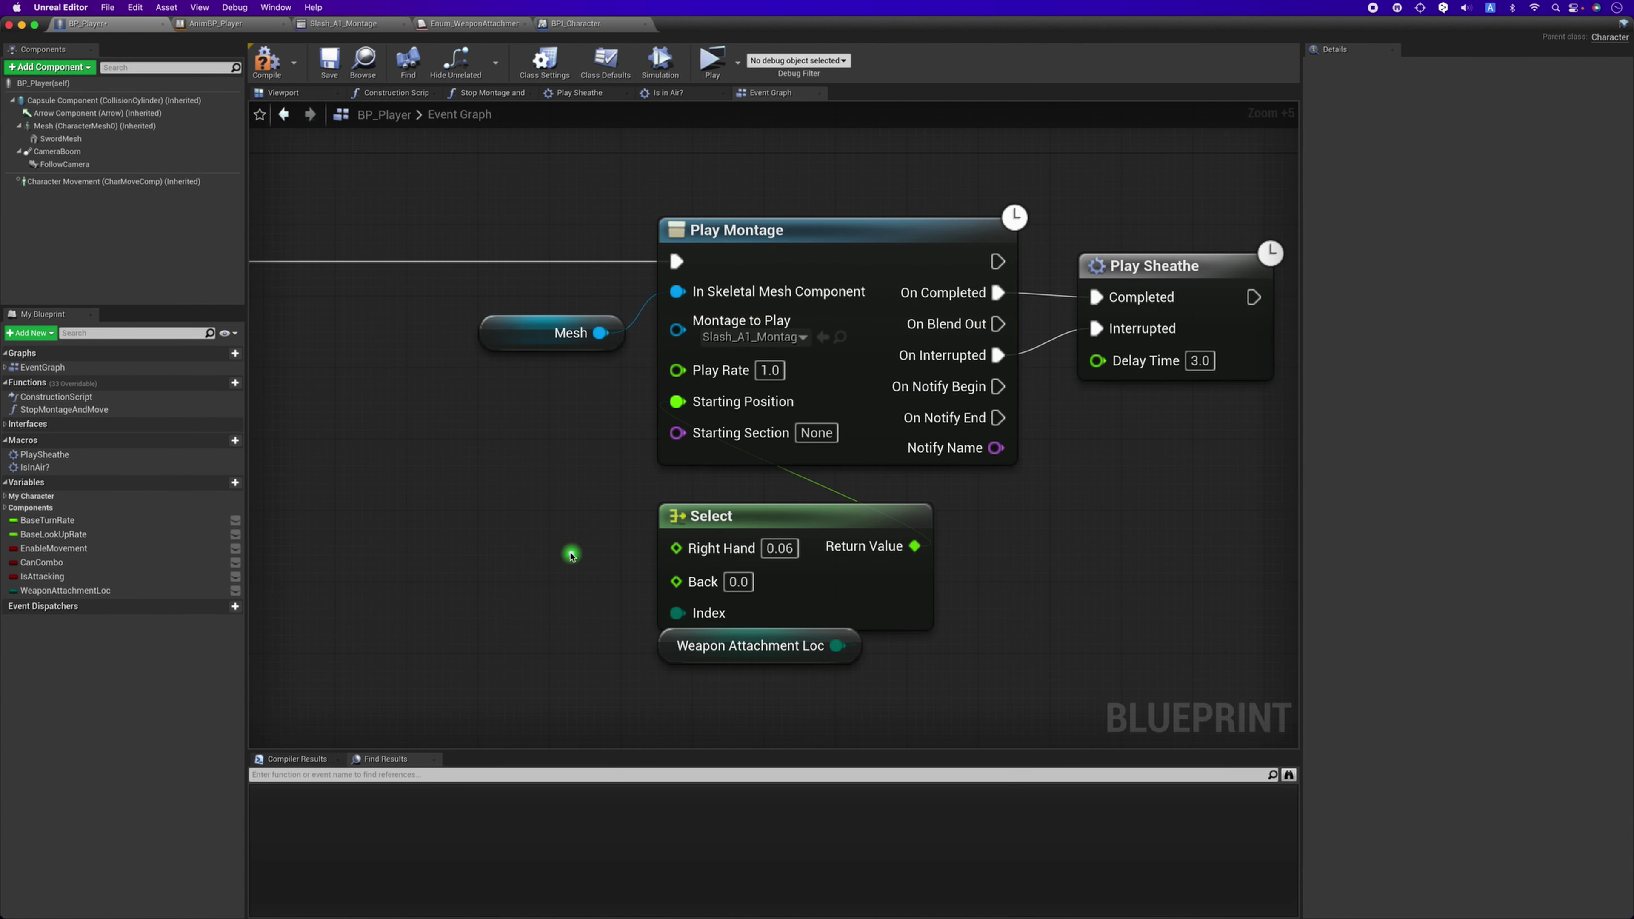
pyautogui.scroll(-2, 571, 555)
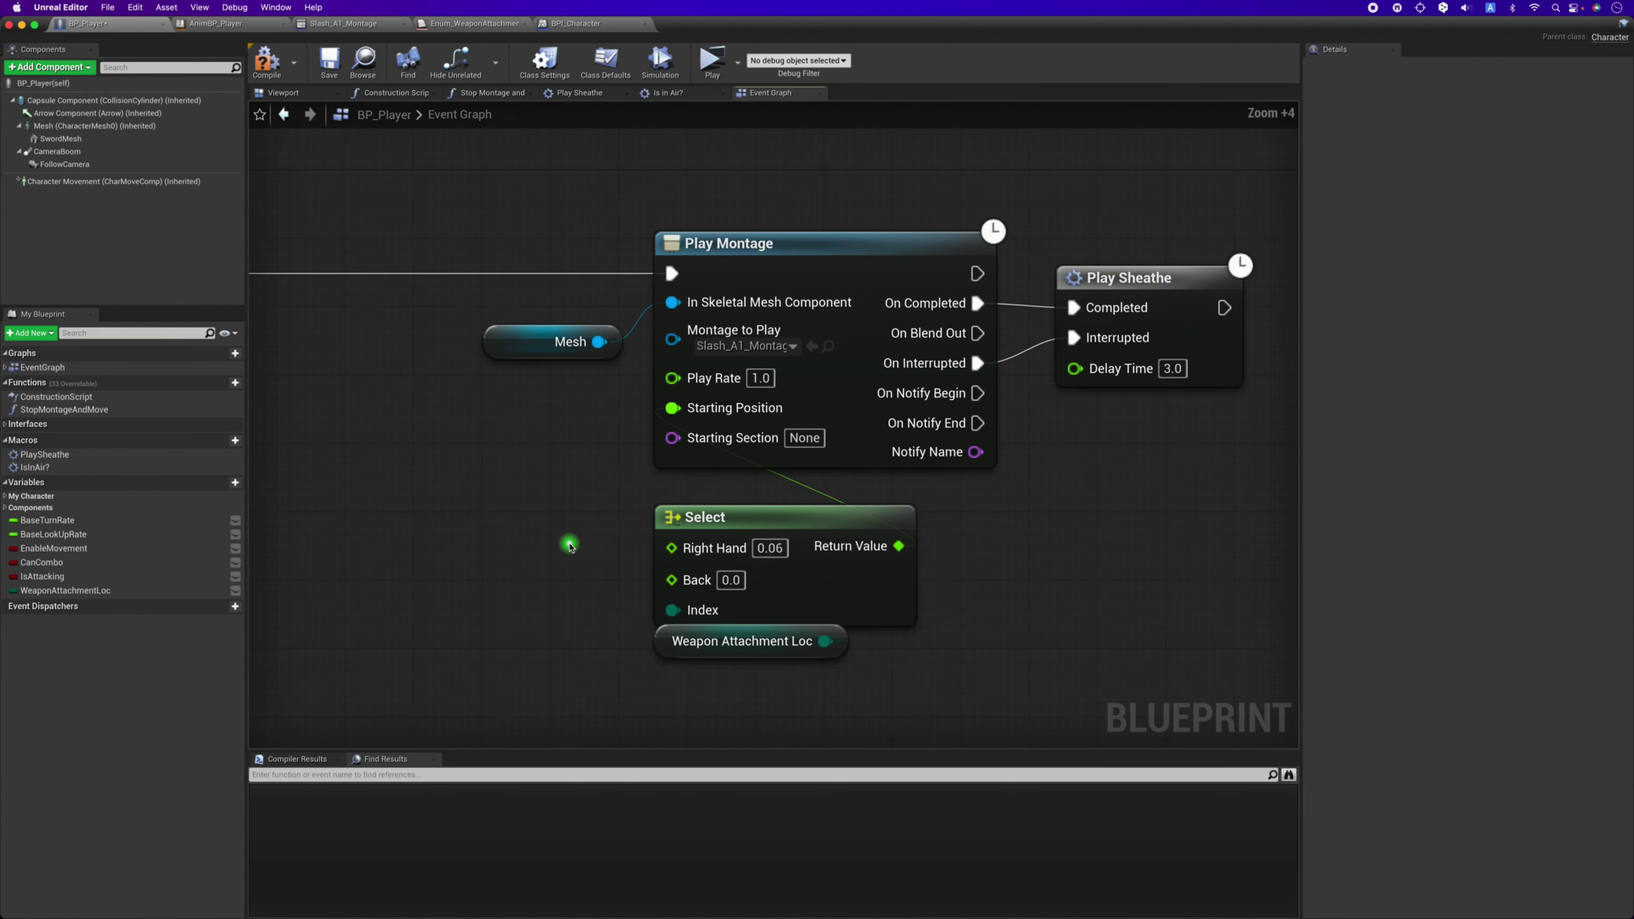
pyautogui.click(702, 77)
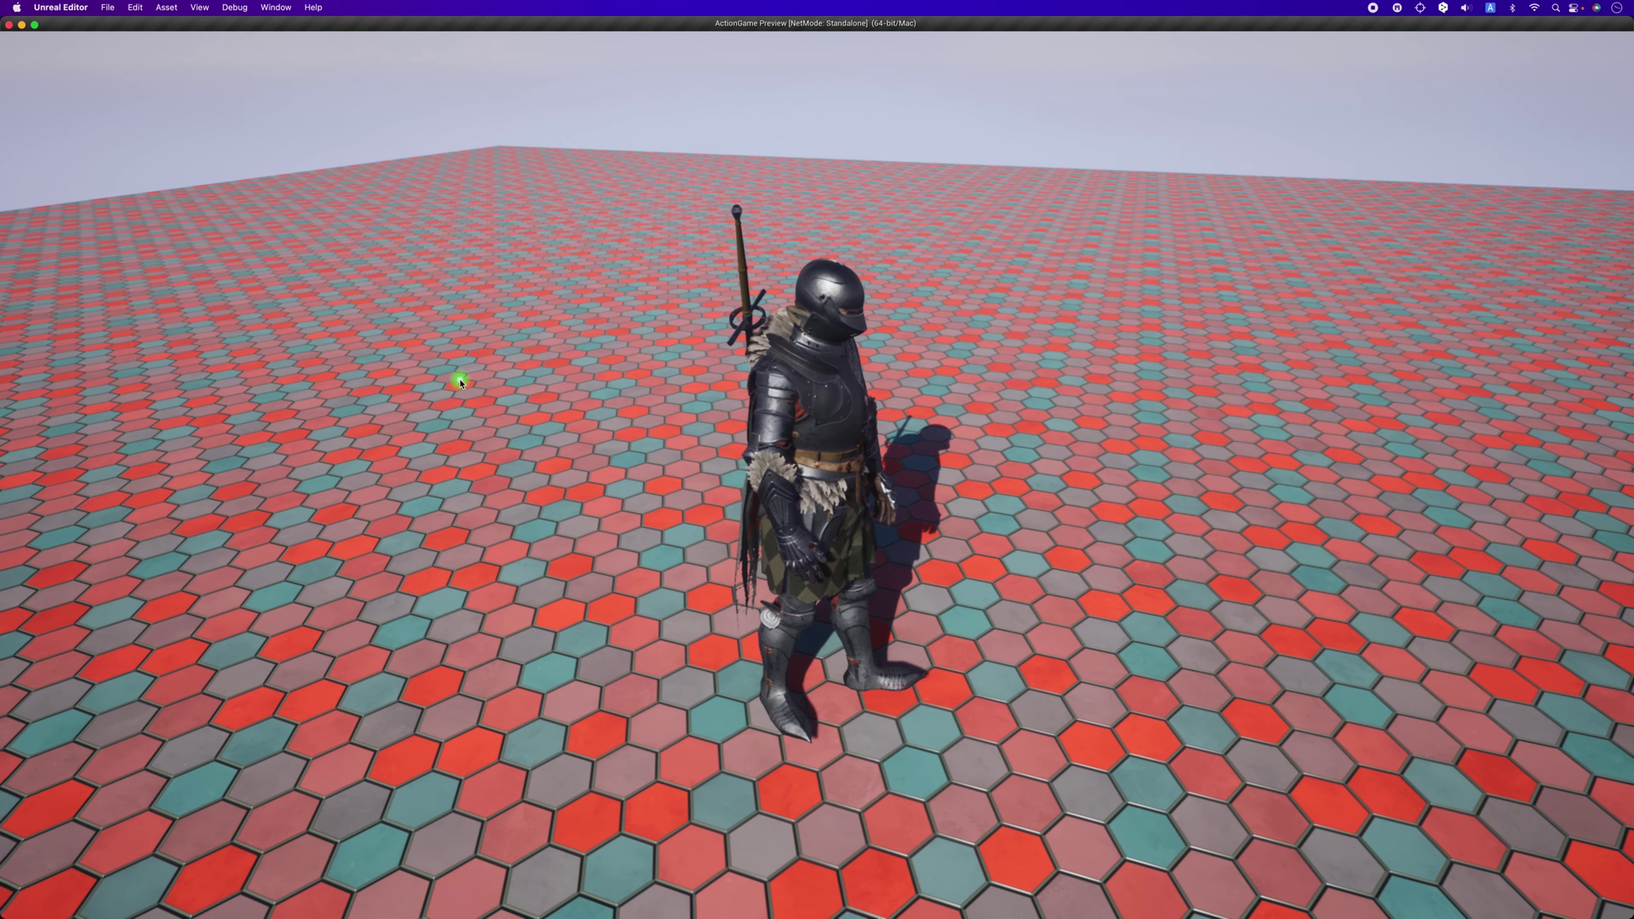
# Slash twice, sheathe with E, draw and attack again, then run right and forward.
pyautogui.click(461, 382)
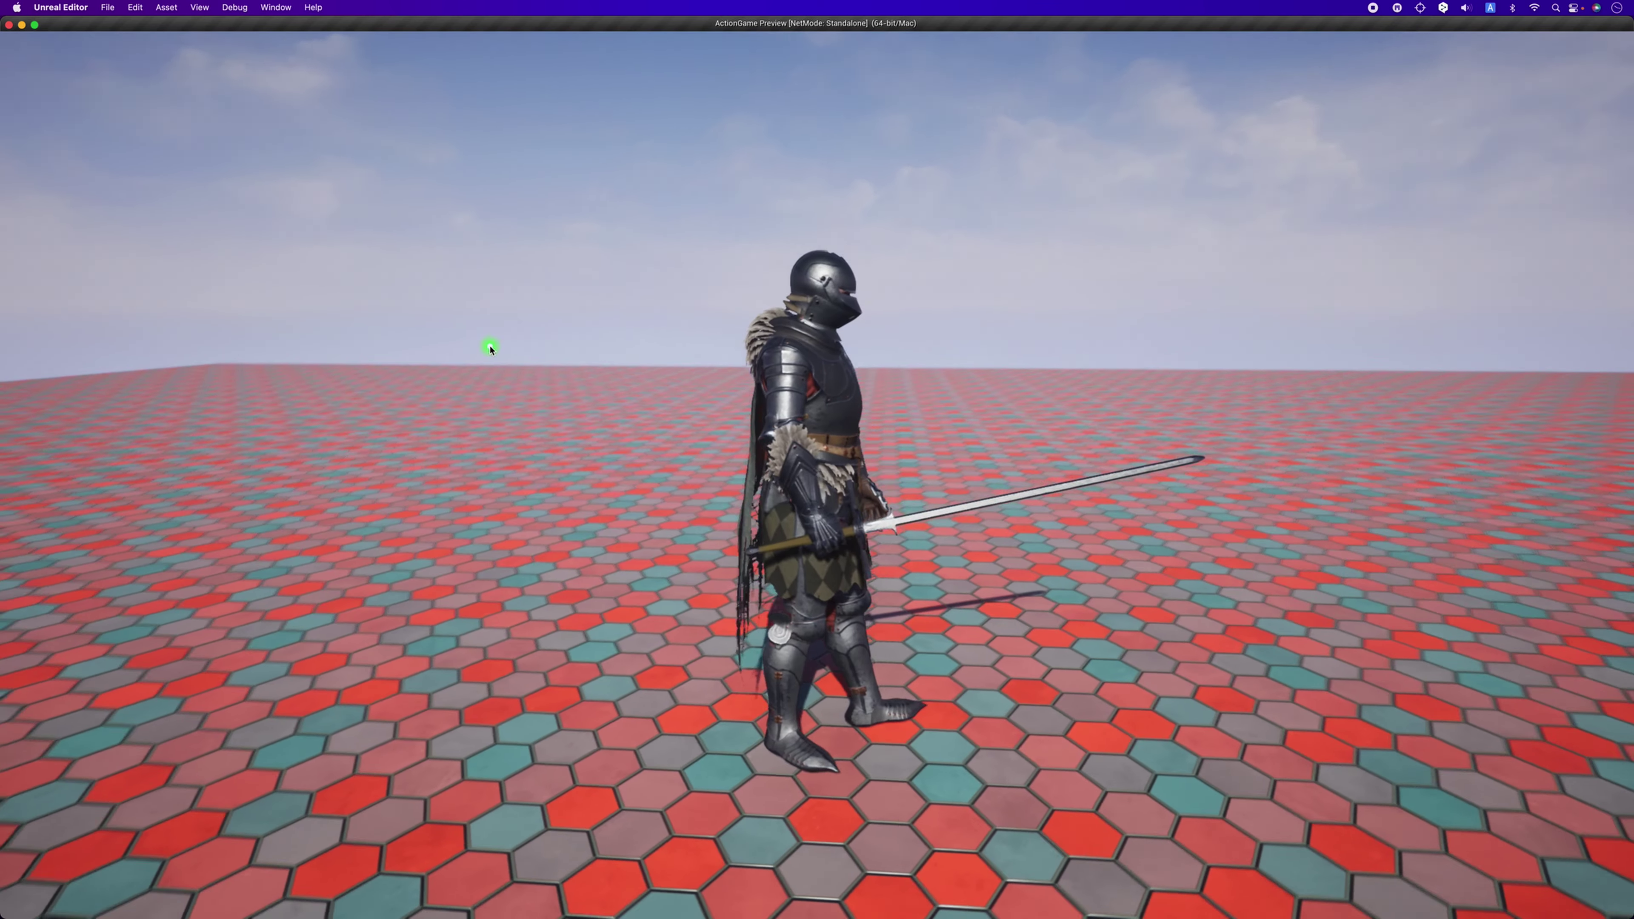
pyautogui.click(491, 348)
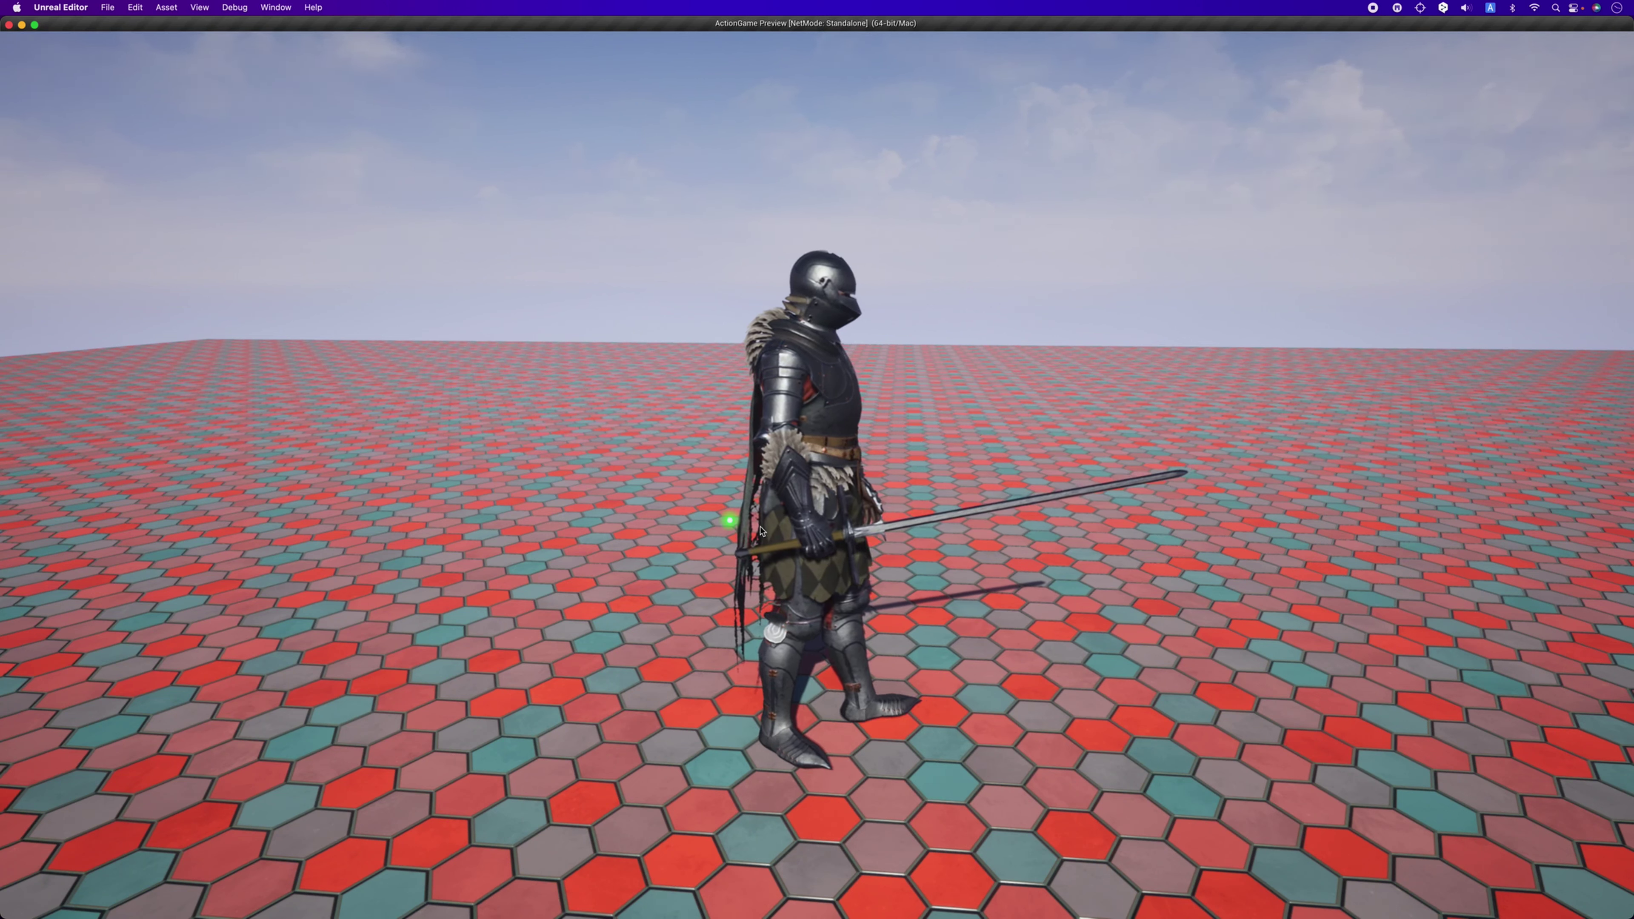
pyautogui.press('e')
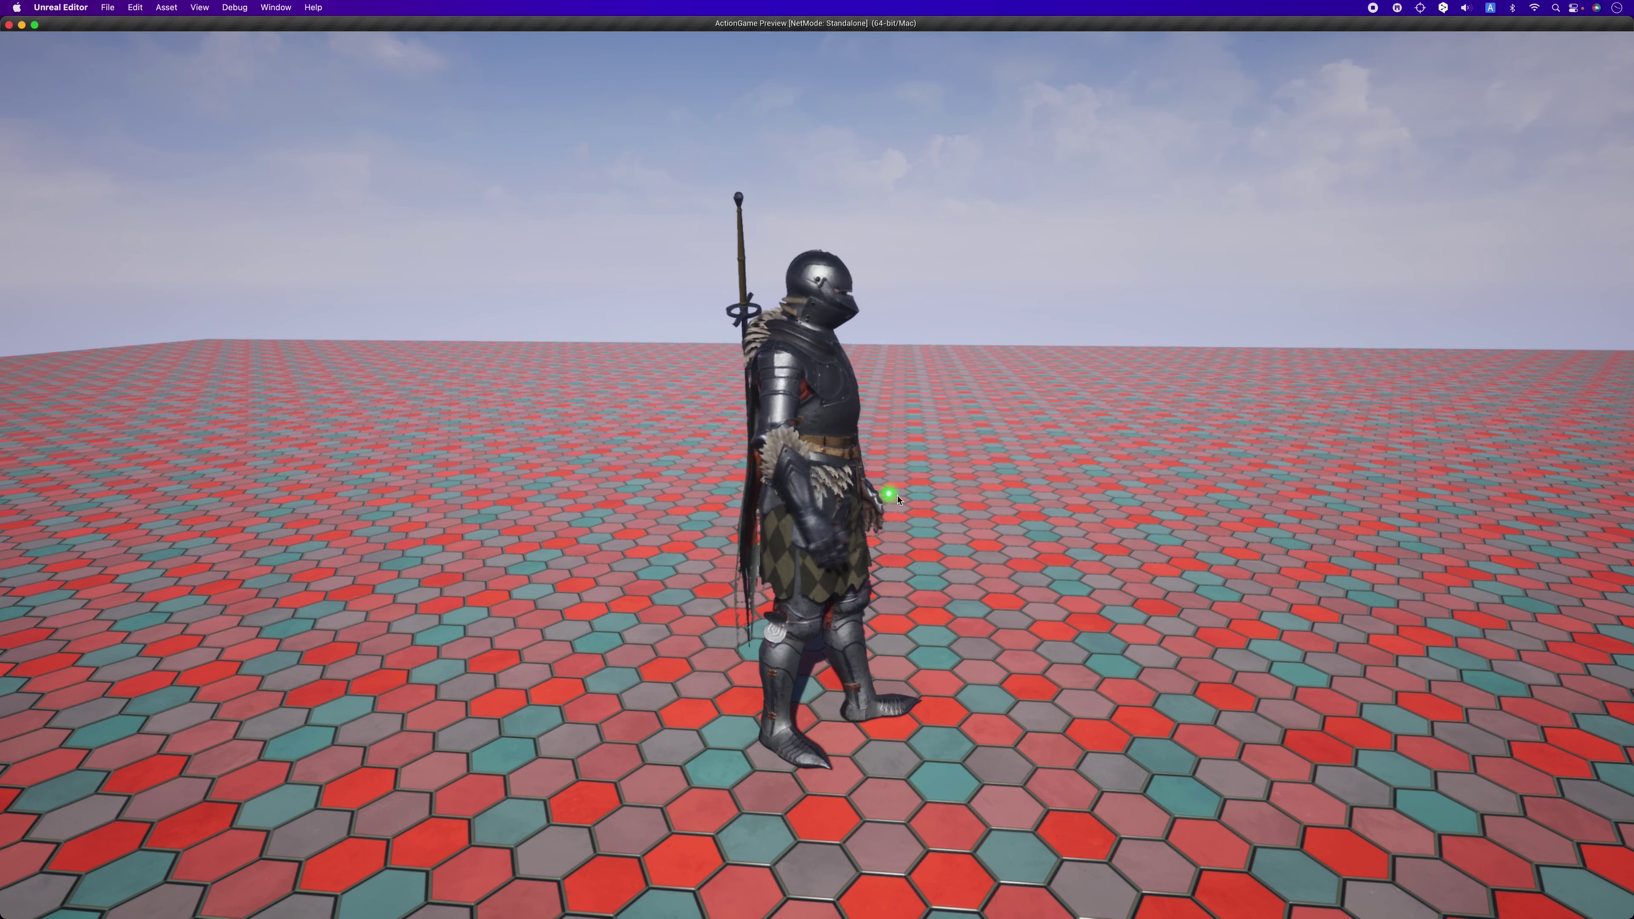
pyautogui.click(578, 525)
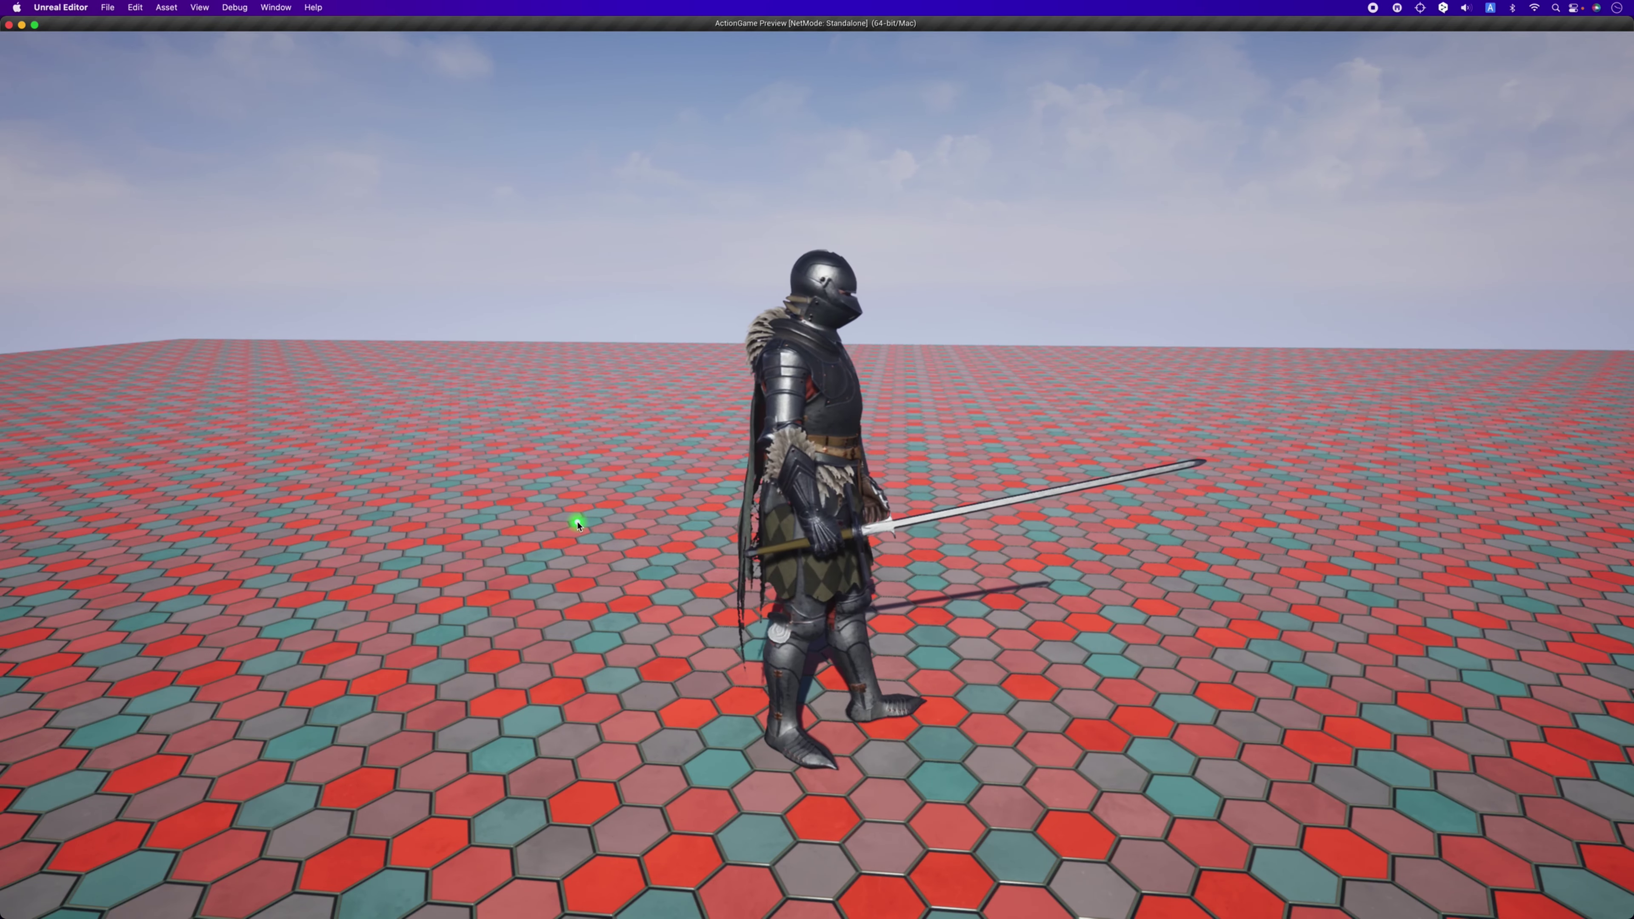
pyautogui.press('d')
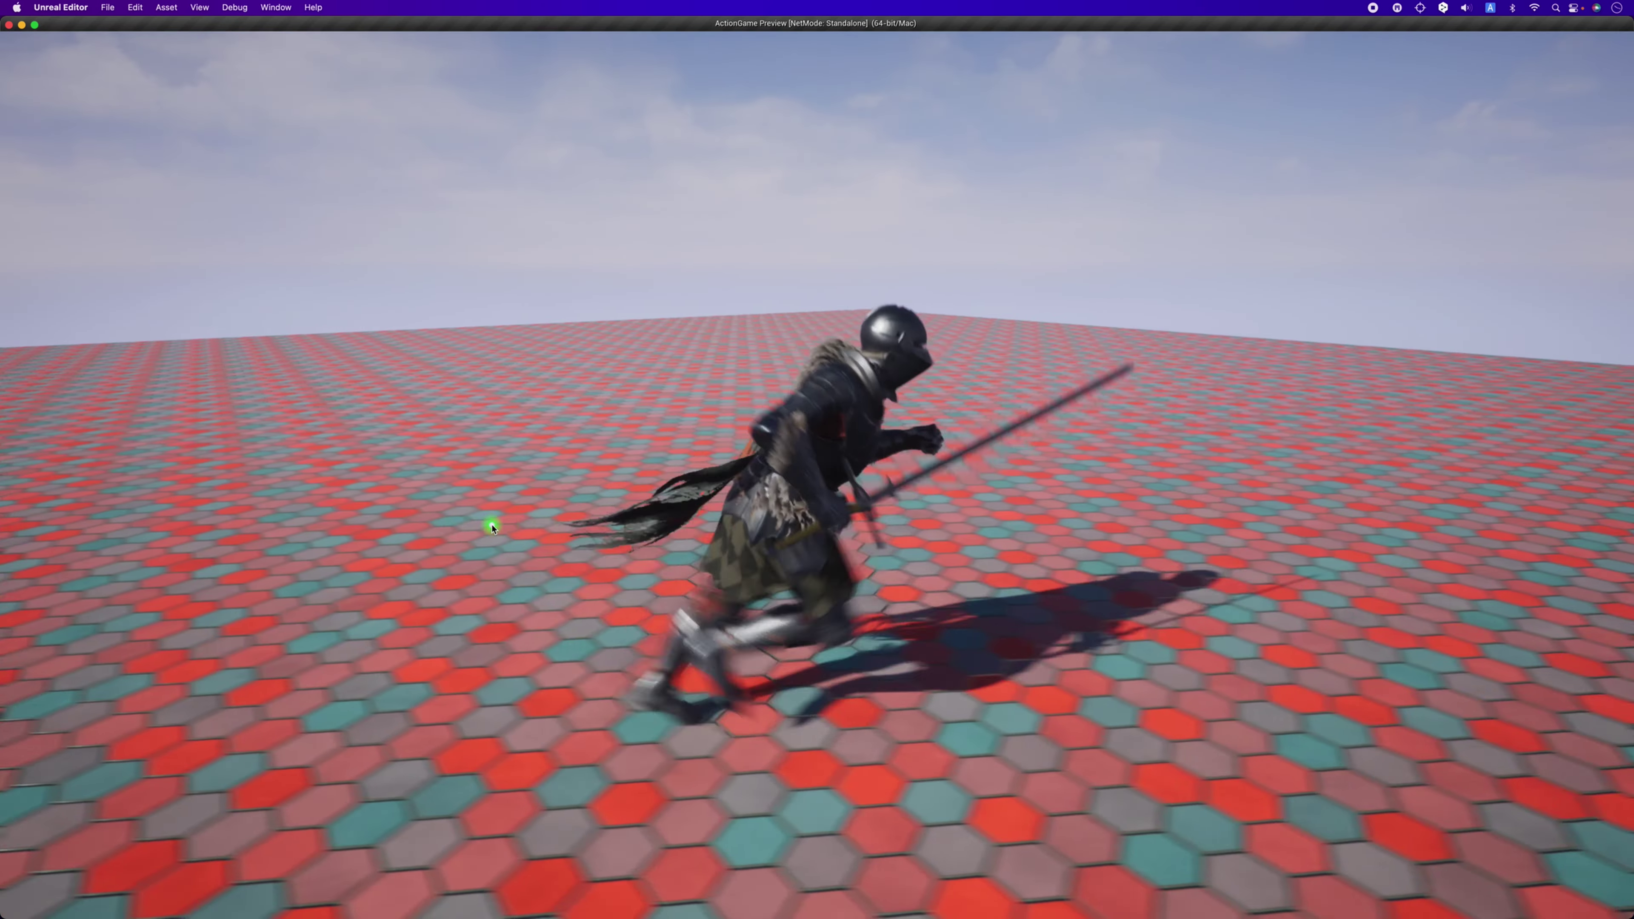
pyautogui.press('w')
pyautogui.press('e')
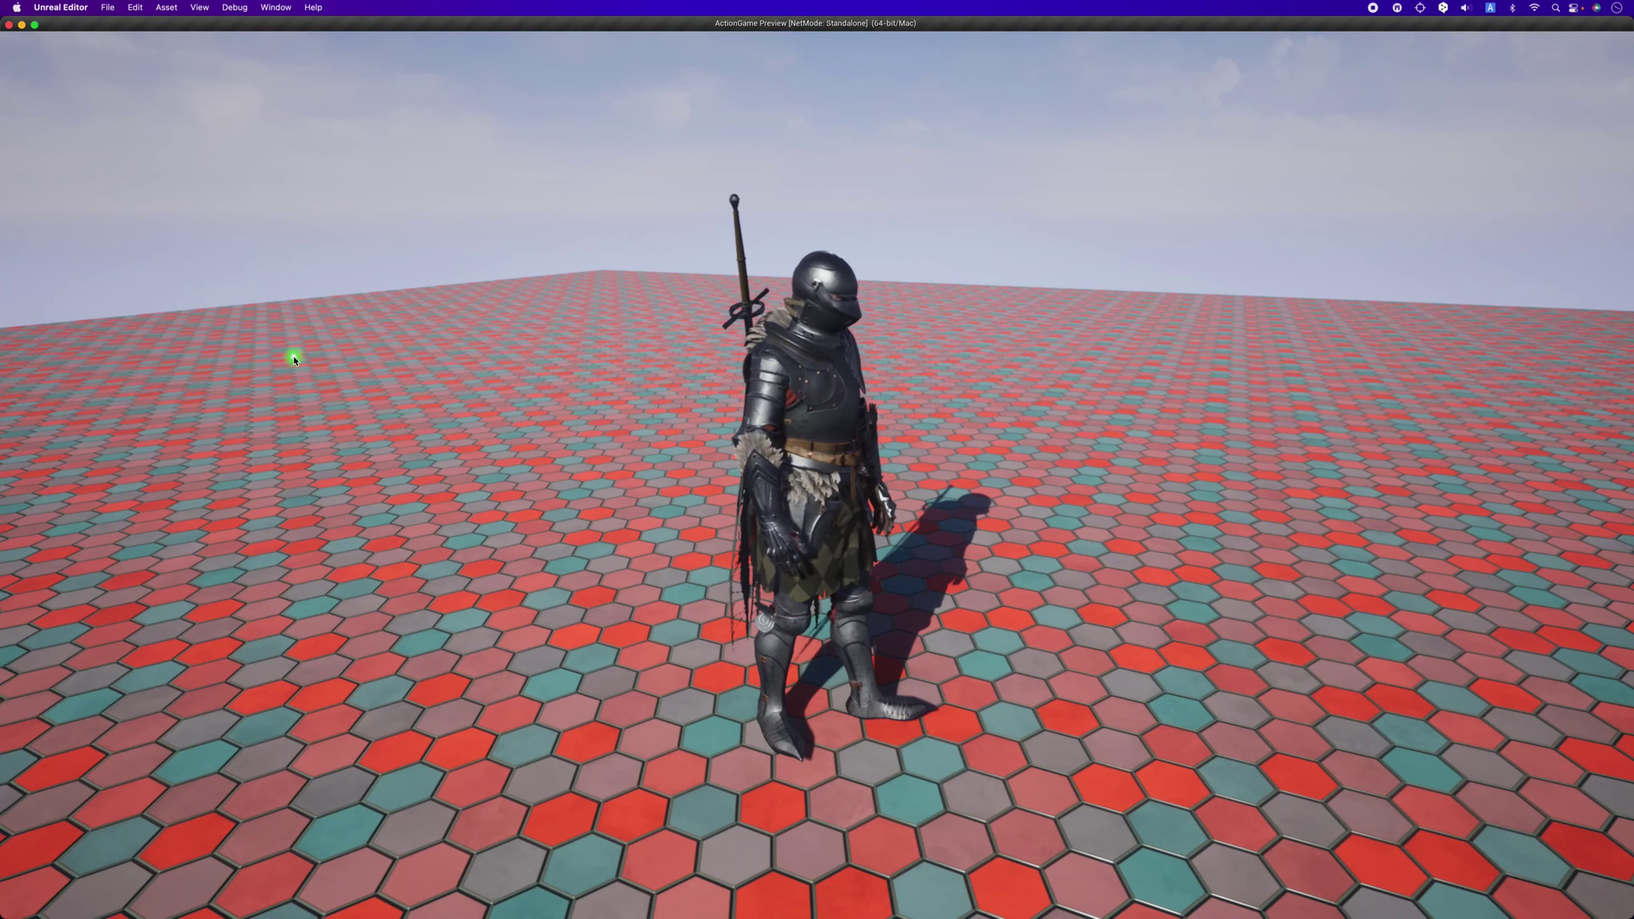
# Chain a five-hit sword combo, then run left and turn back right.
pyautogui.click(294, 360)
pyautogui.click(294, 359)
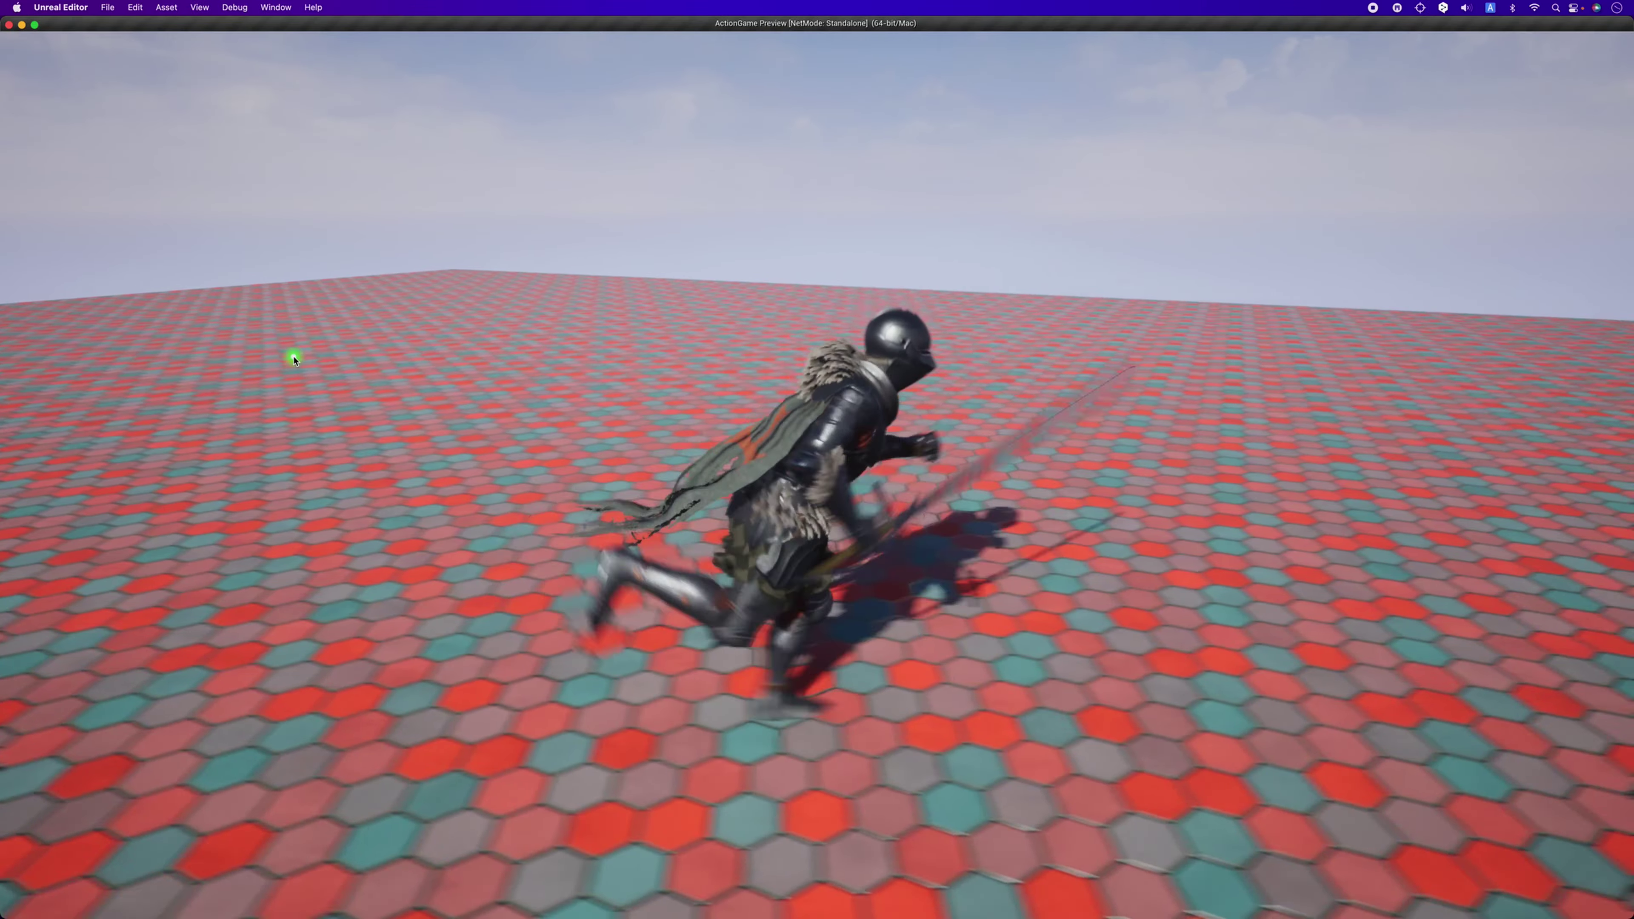
pyautogui.click(294, 359)
pyautogui.click(294, 359)
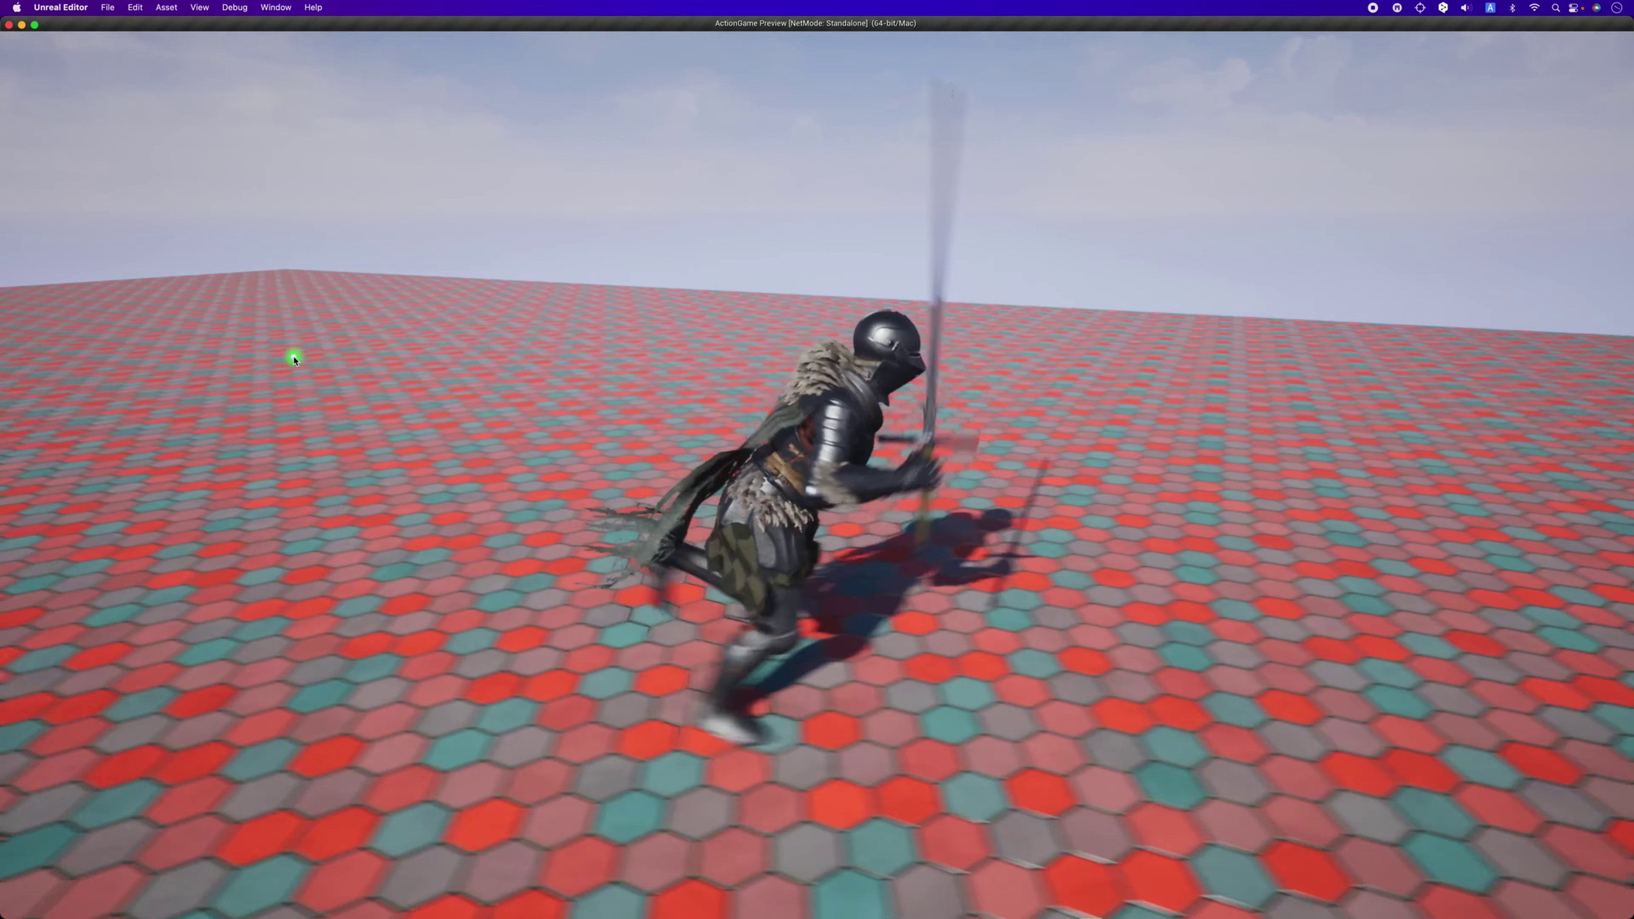
pyautogui.click(294, 359)
pyautogui.press('a')
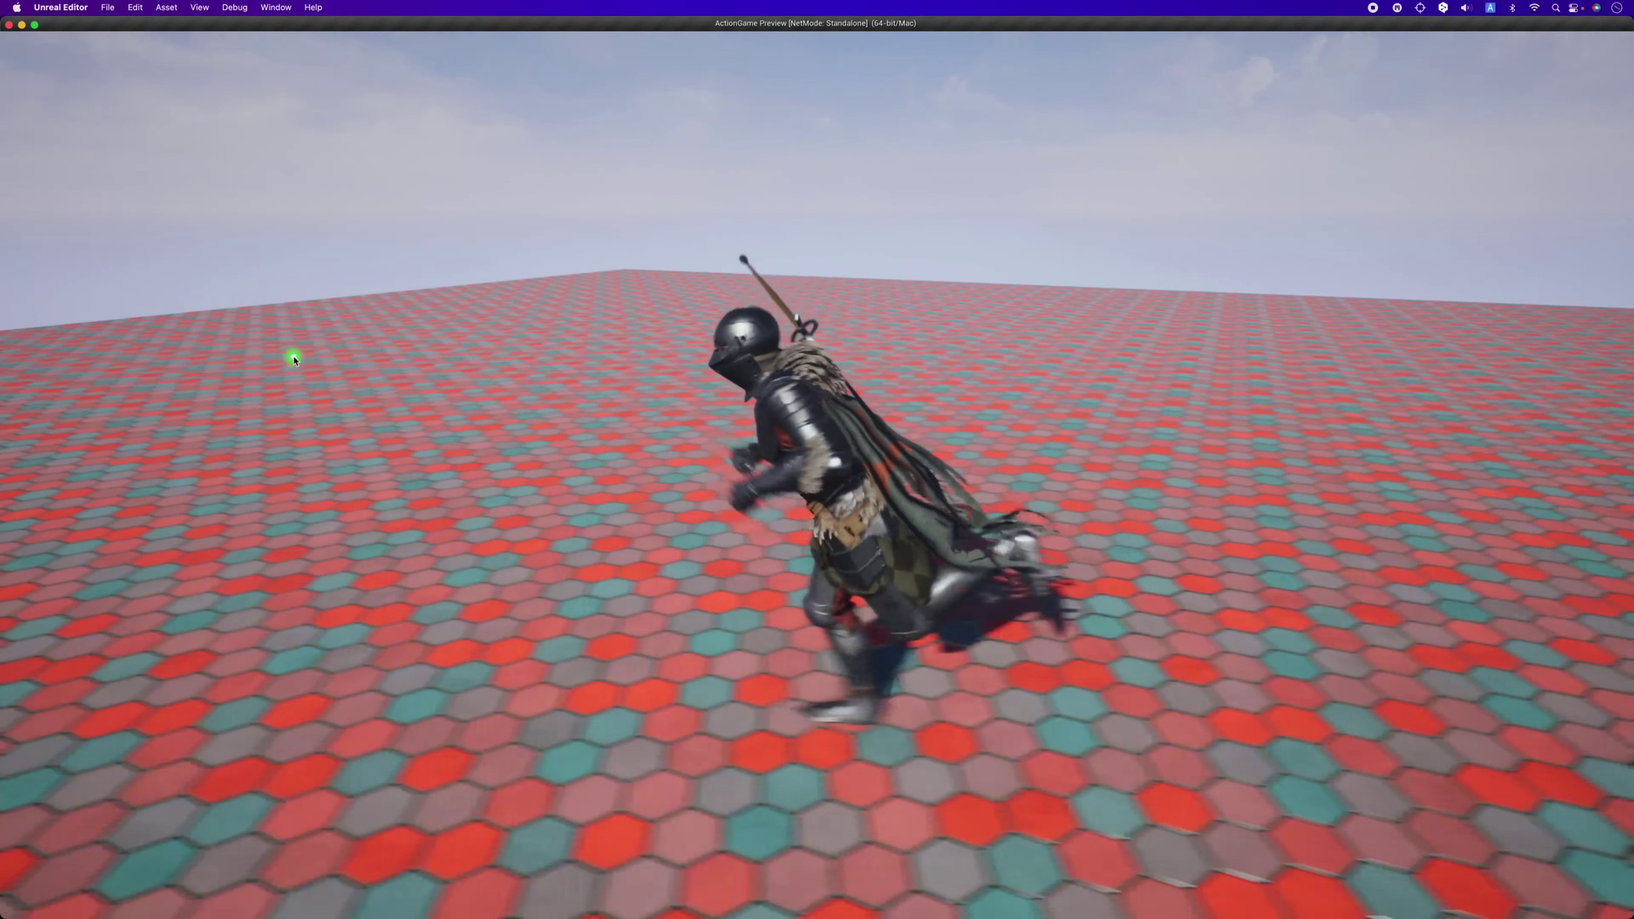
pyautogui.press('d')
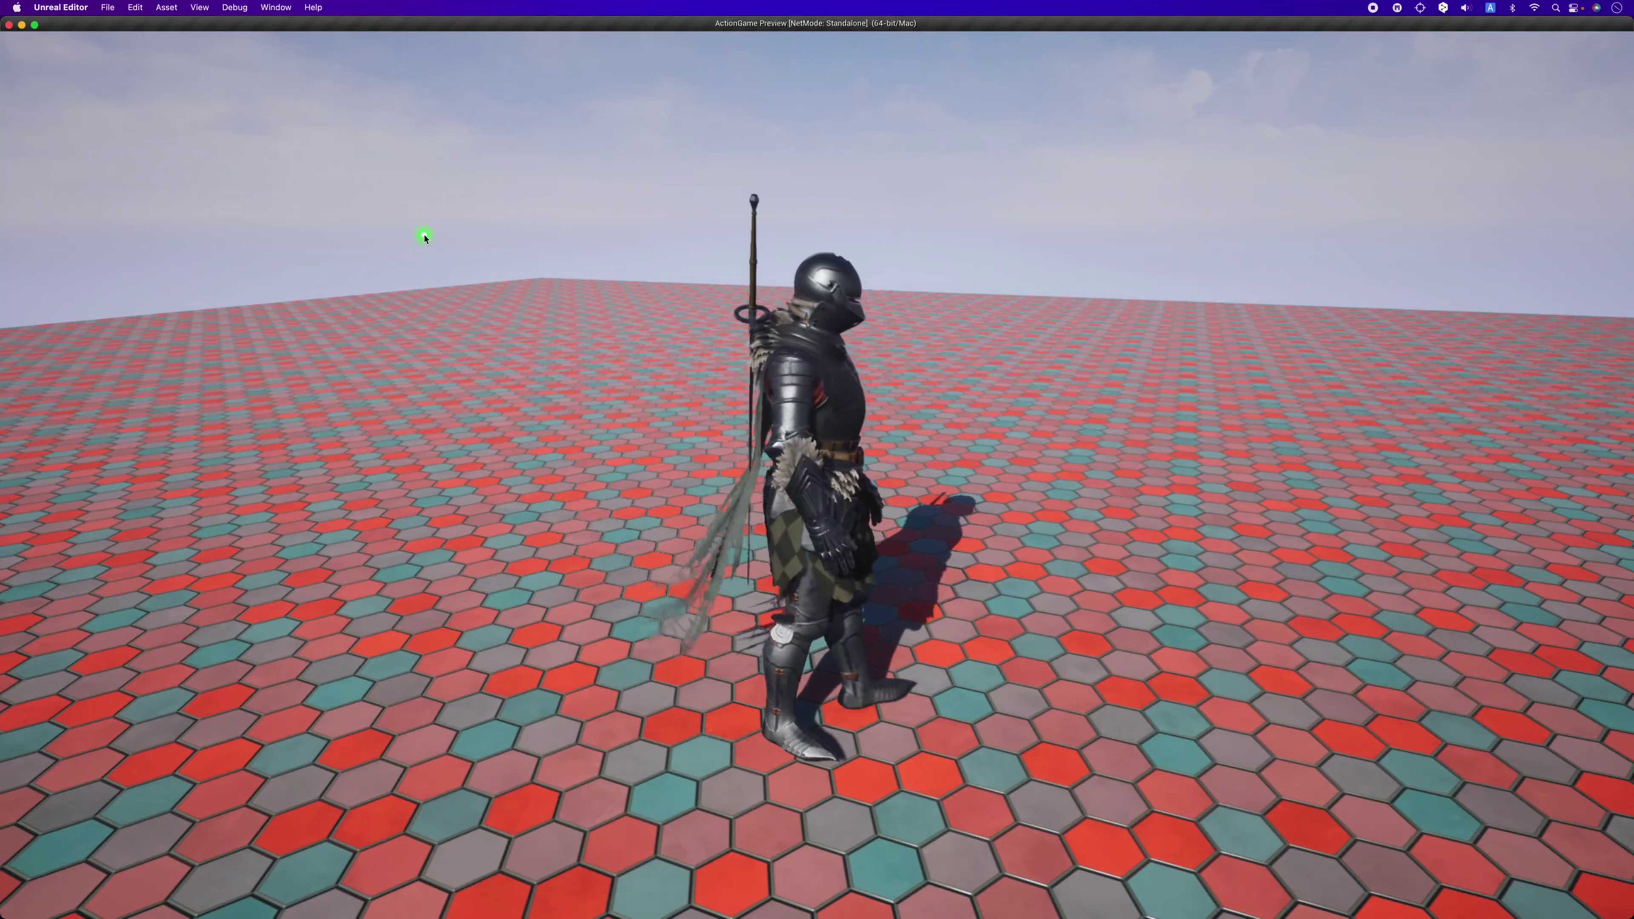
# Run right, jump twice, and perform leaping sword strikes while running left and right.
pyautogui.press('d')
pyautogui.press('space')
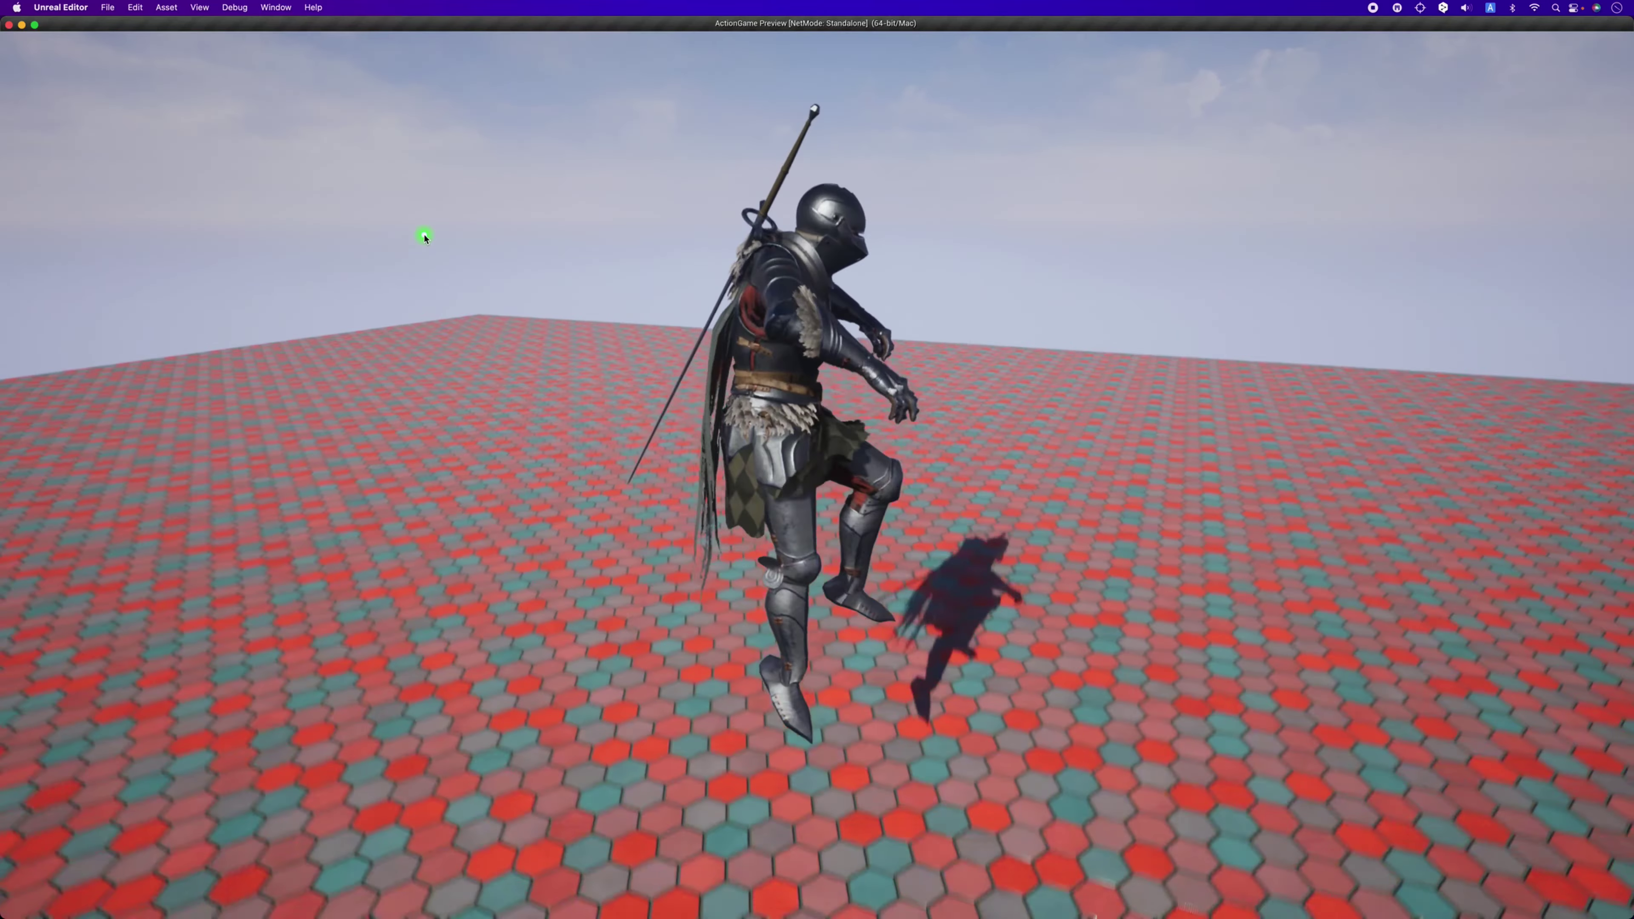
pyautogui.press('space')
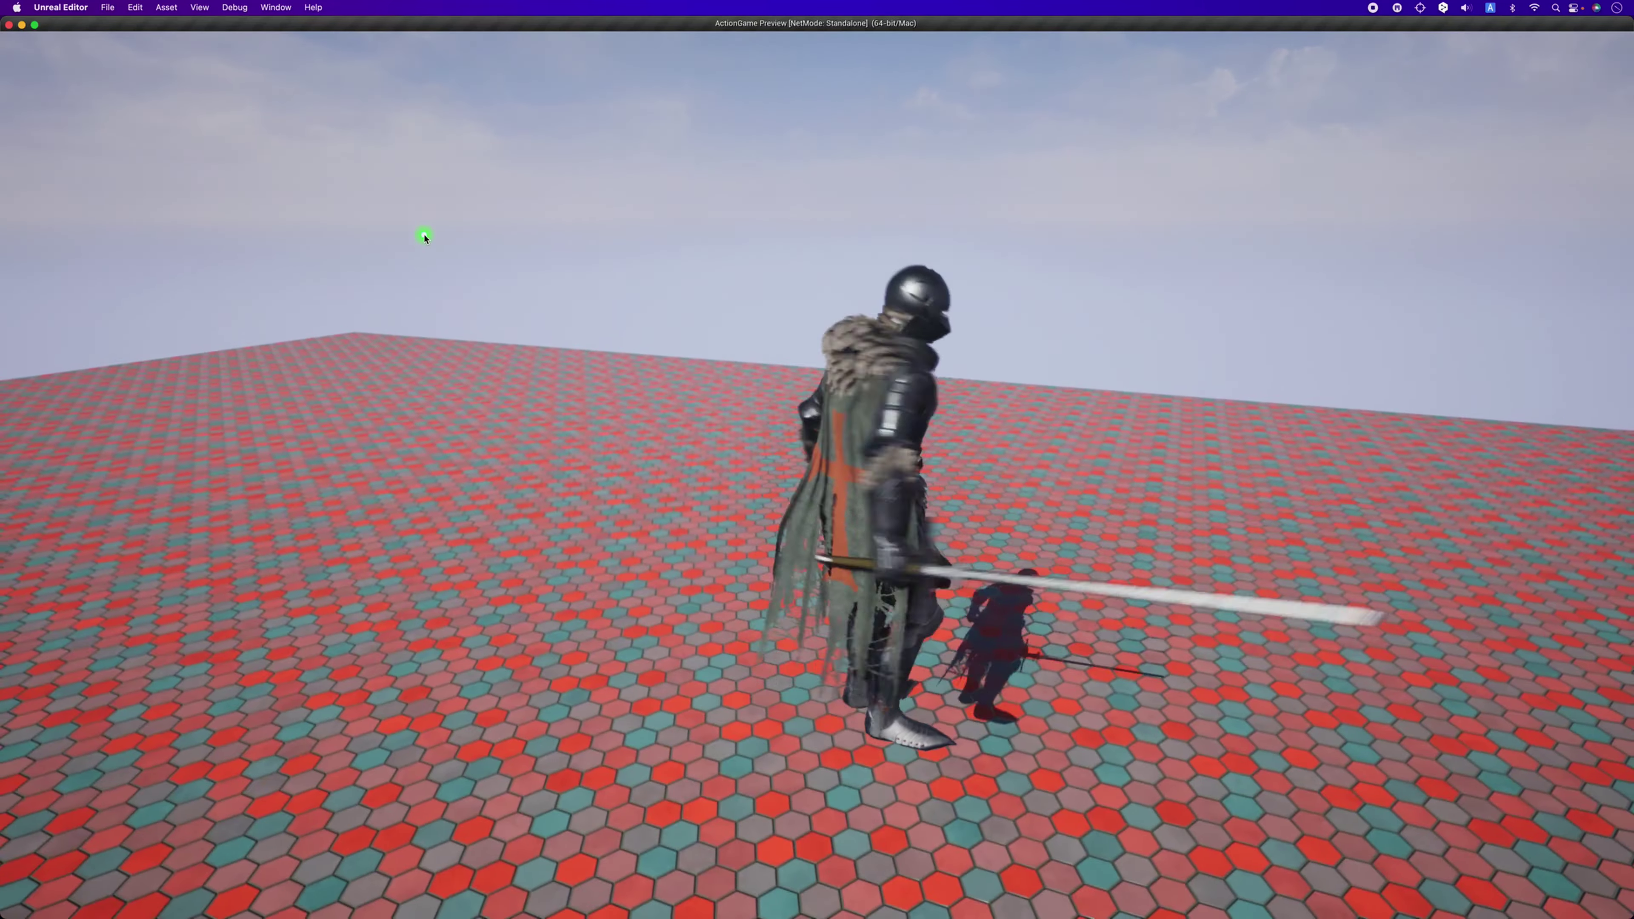
pyautogui.click(425, 238)
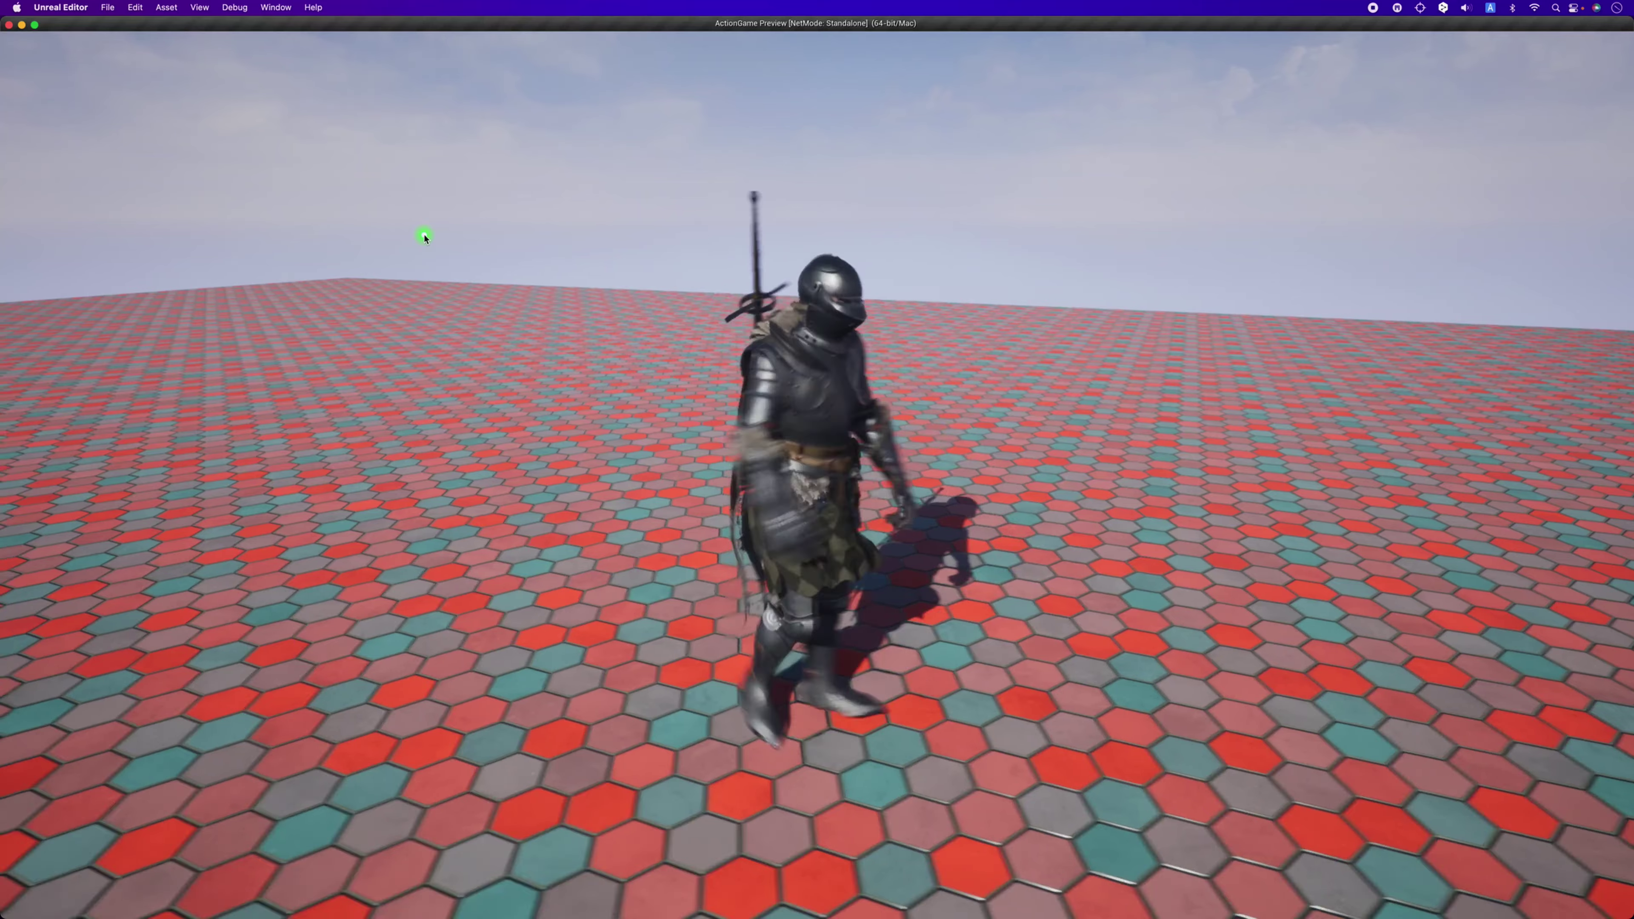
pyautogui.press('a')
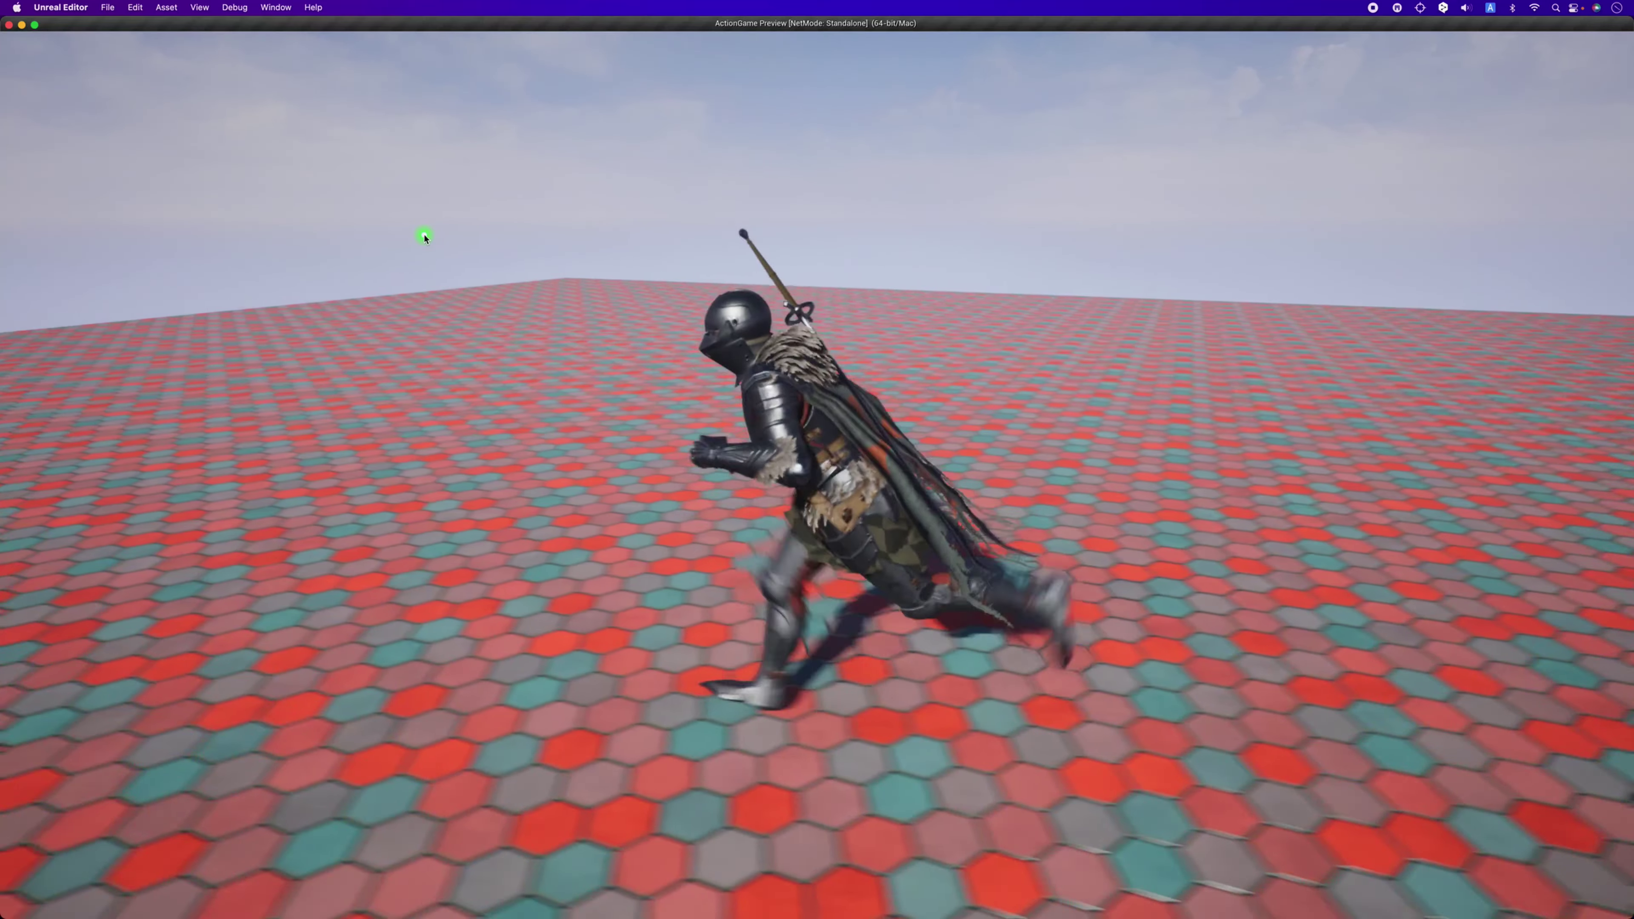
pyautogui.press('d')
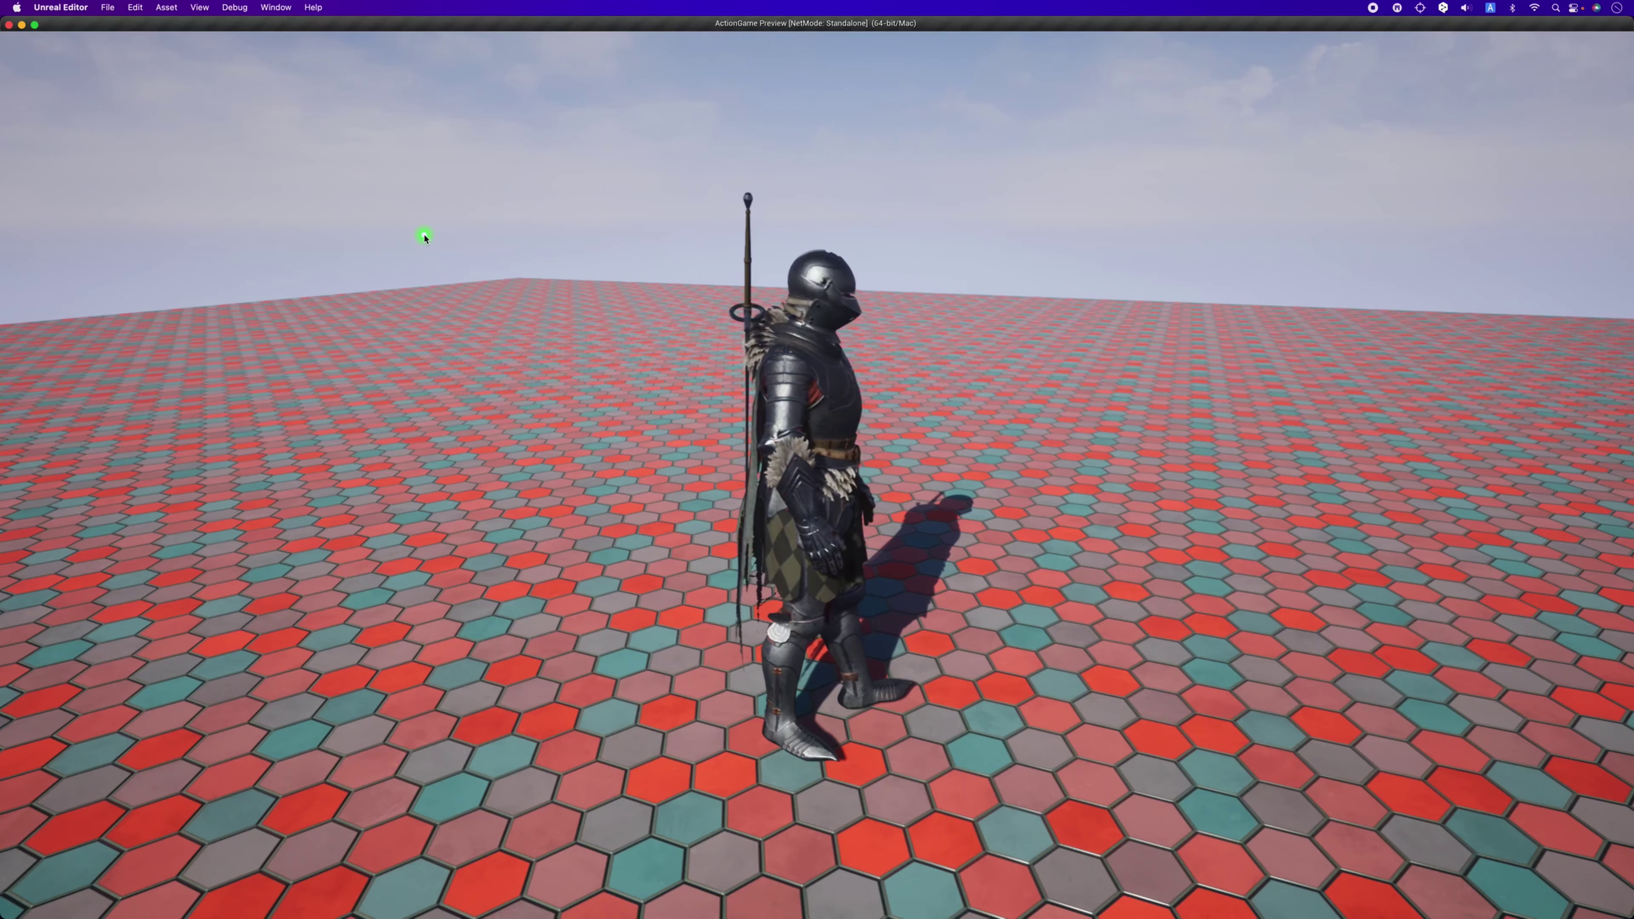
pyautogui.click(424, 238)
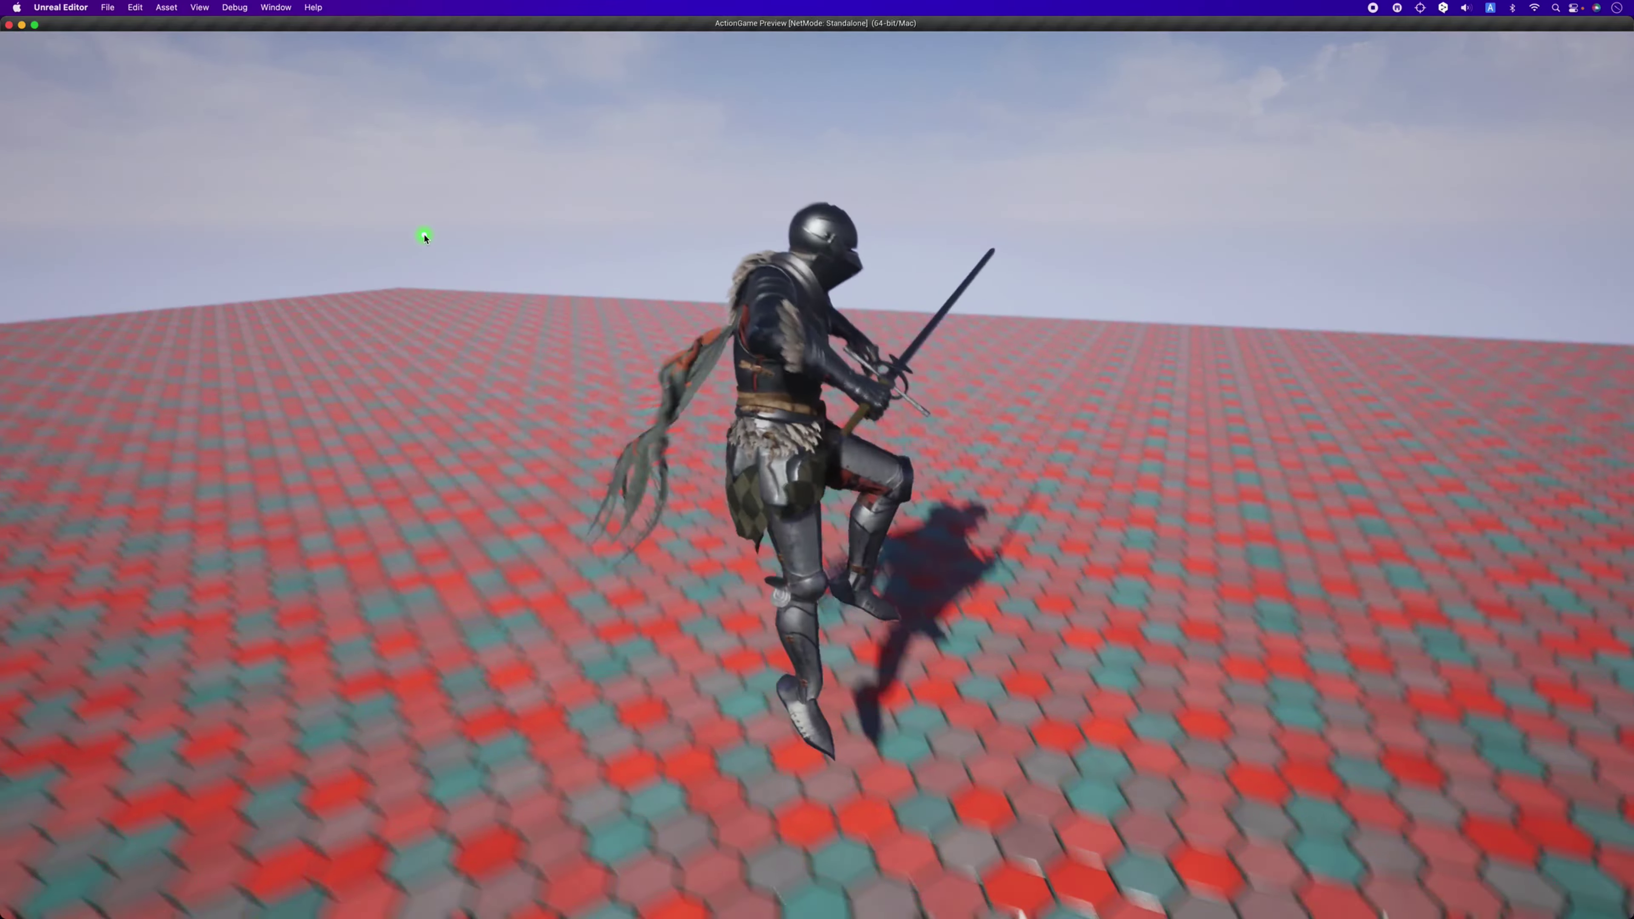
pyautogui.click(424, 238)
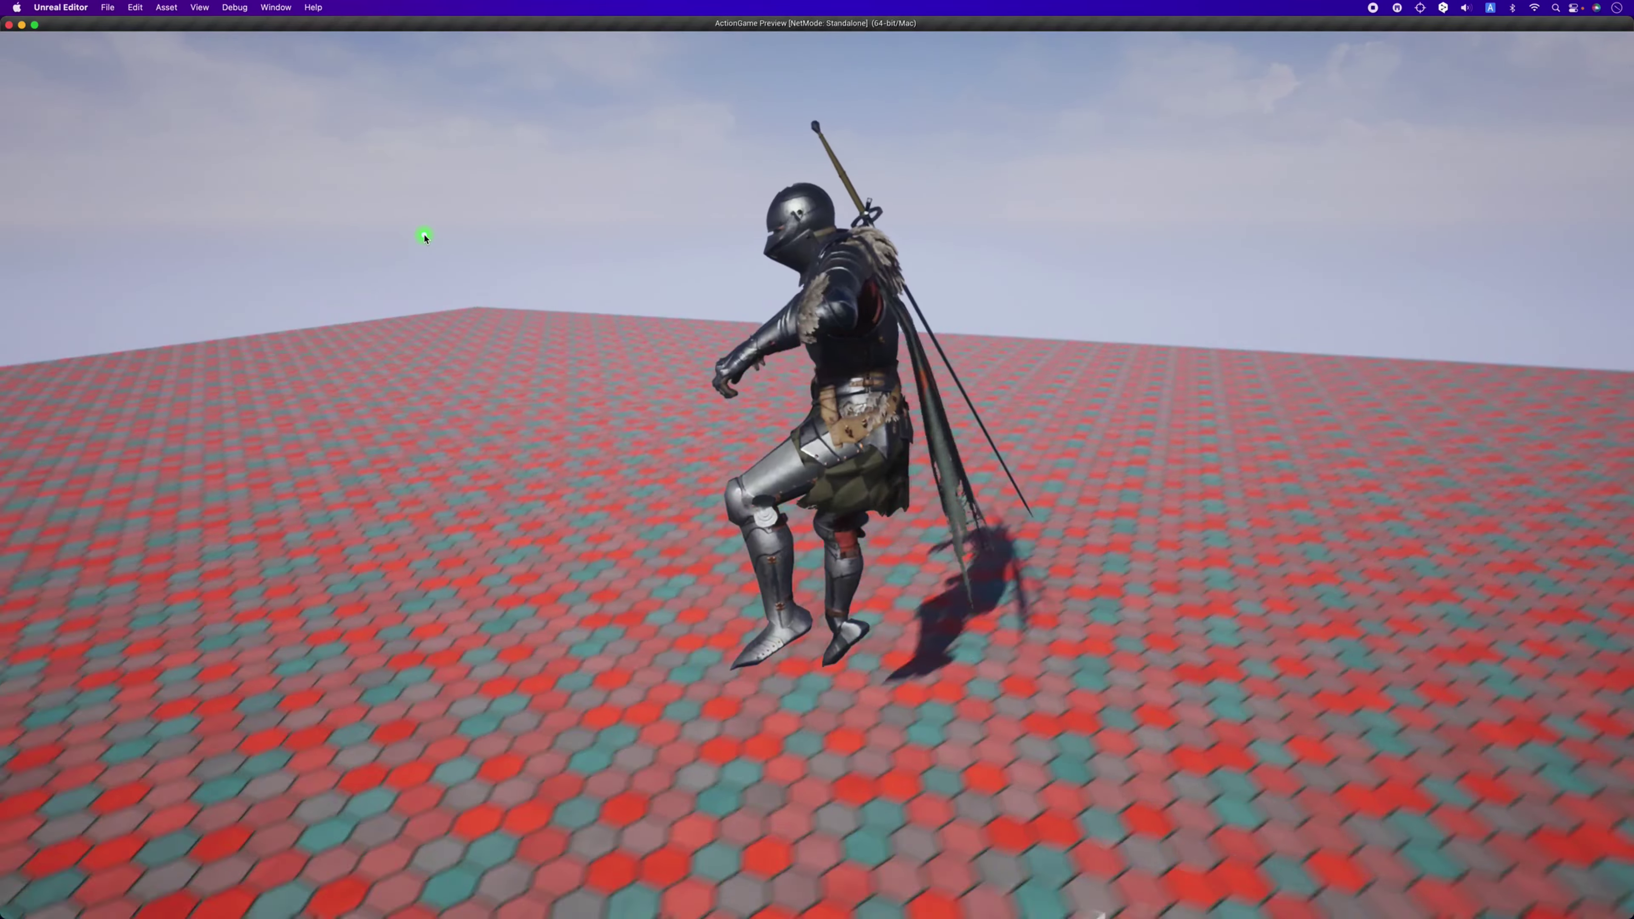
# Sheathe with E, then draw into a chained attack combo and a crouched strike.
pyautogui.press('e')
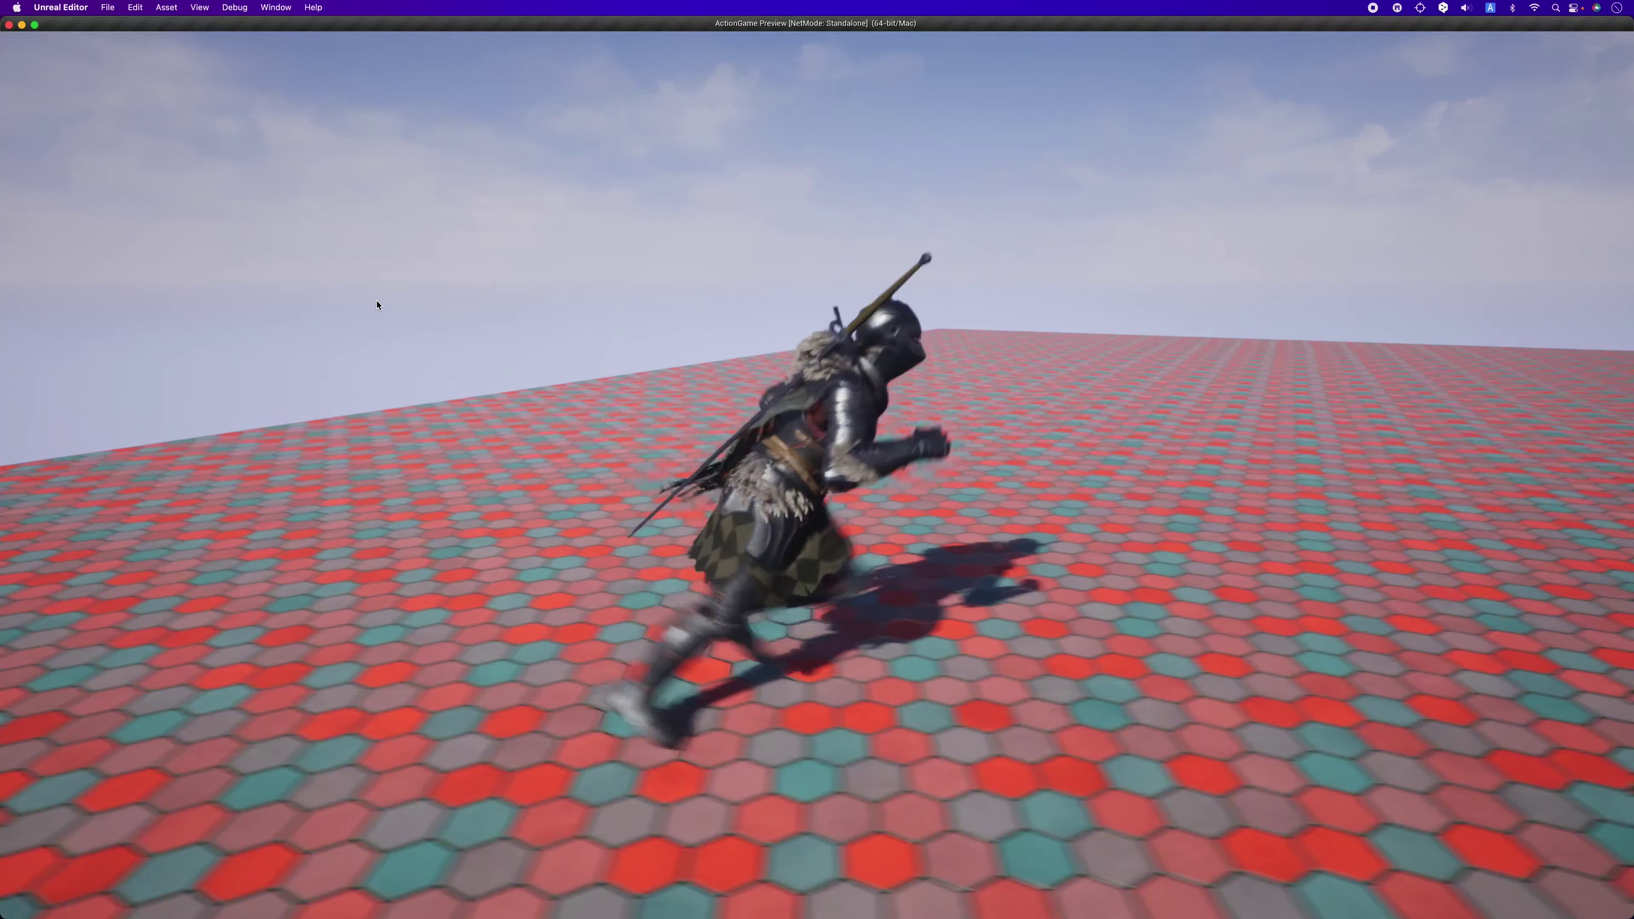
pyautogui.click(377, 304)
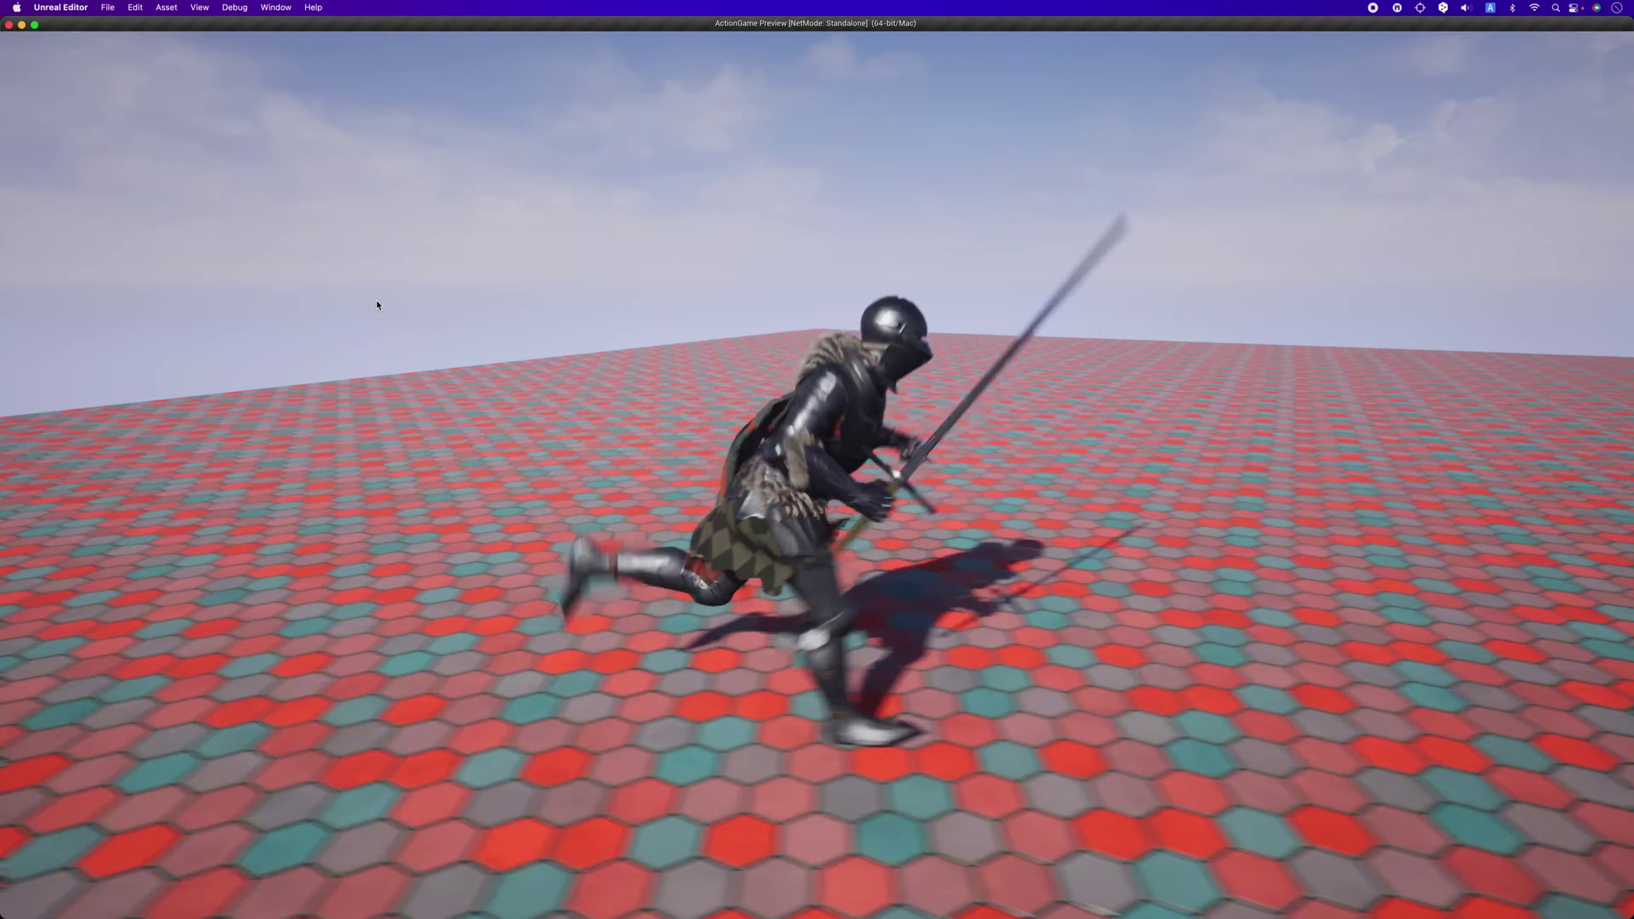
pyautogui.click(377, 305)
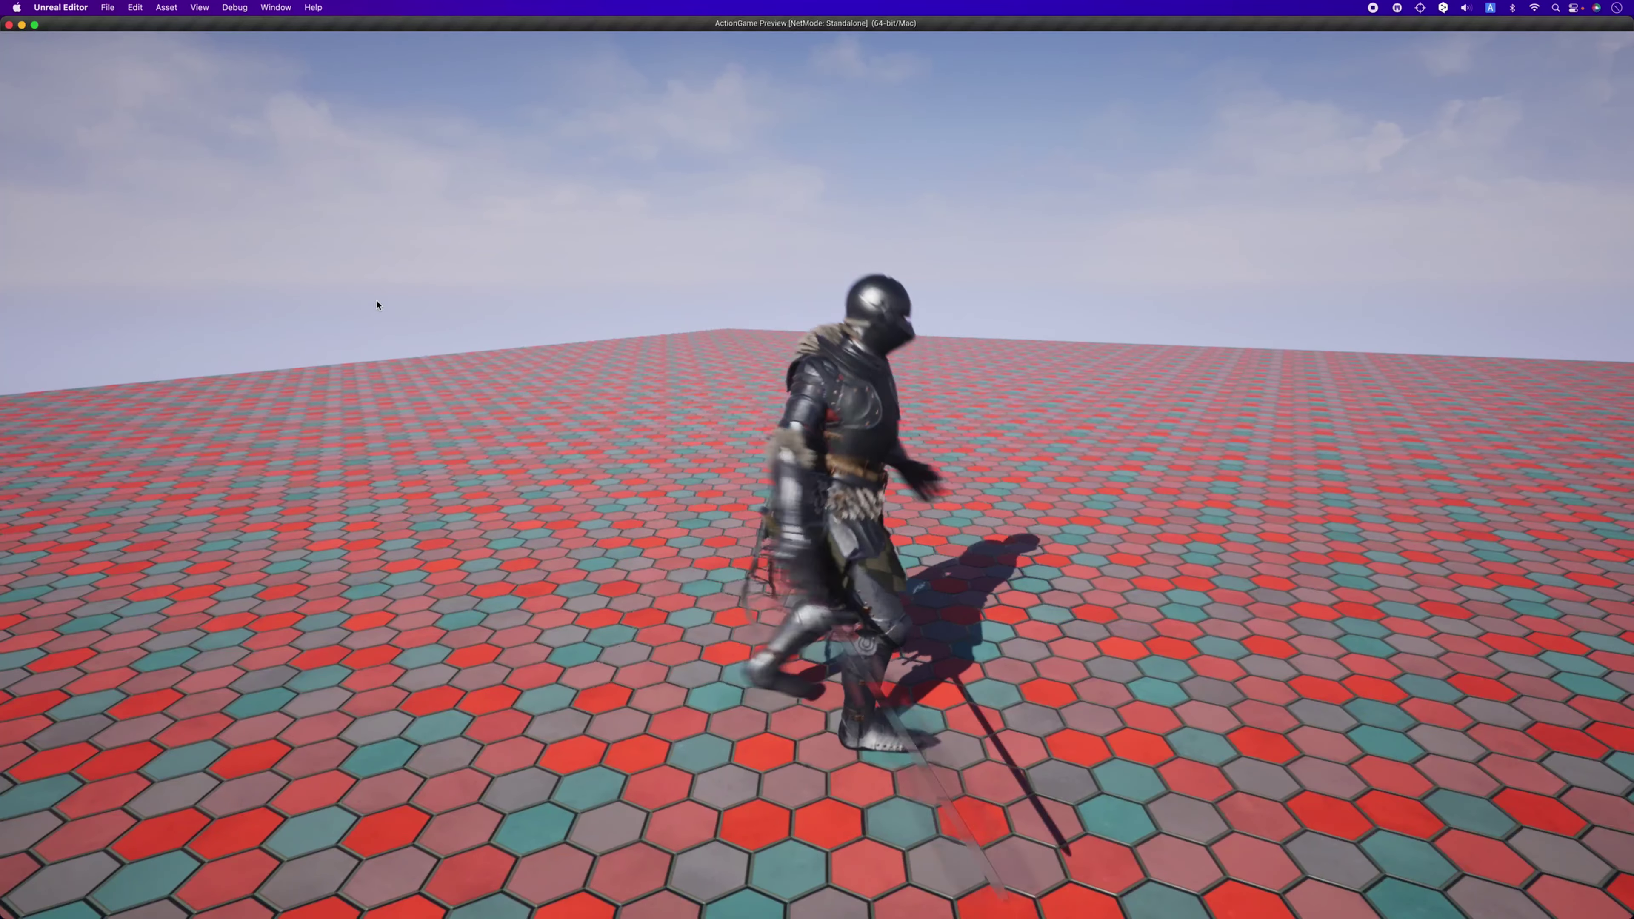
pyautogui.click(377, 305)
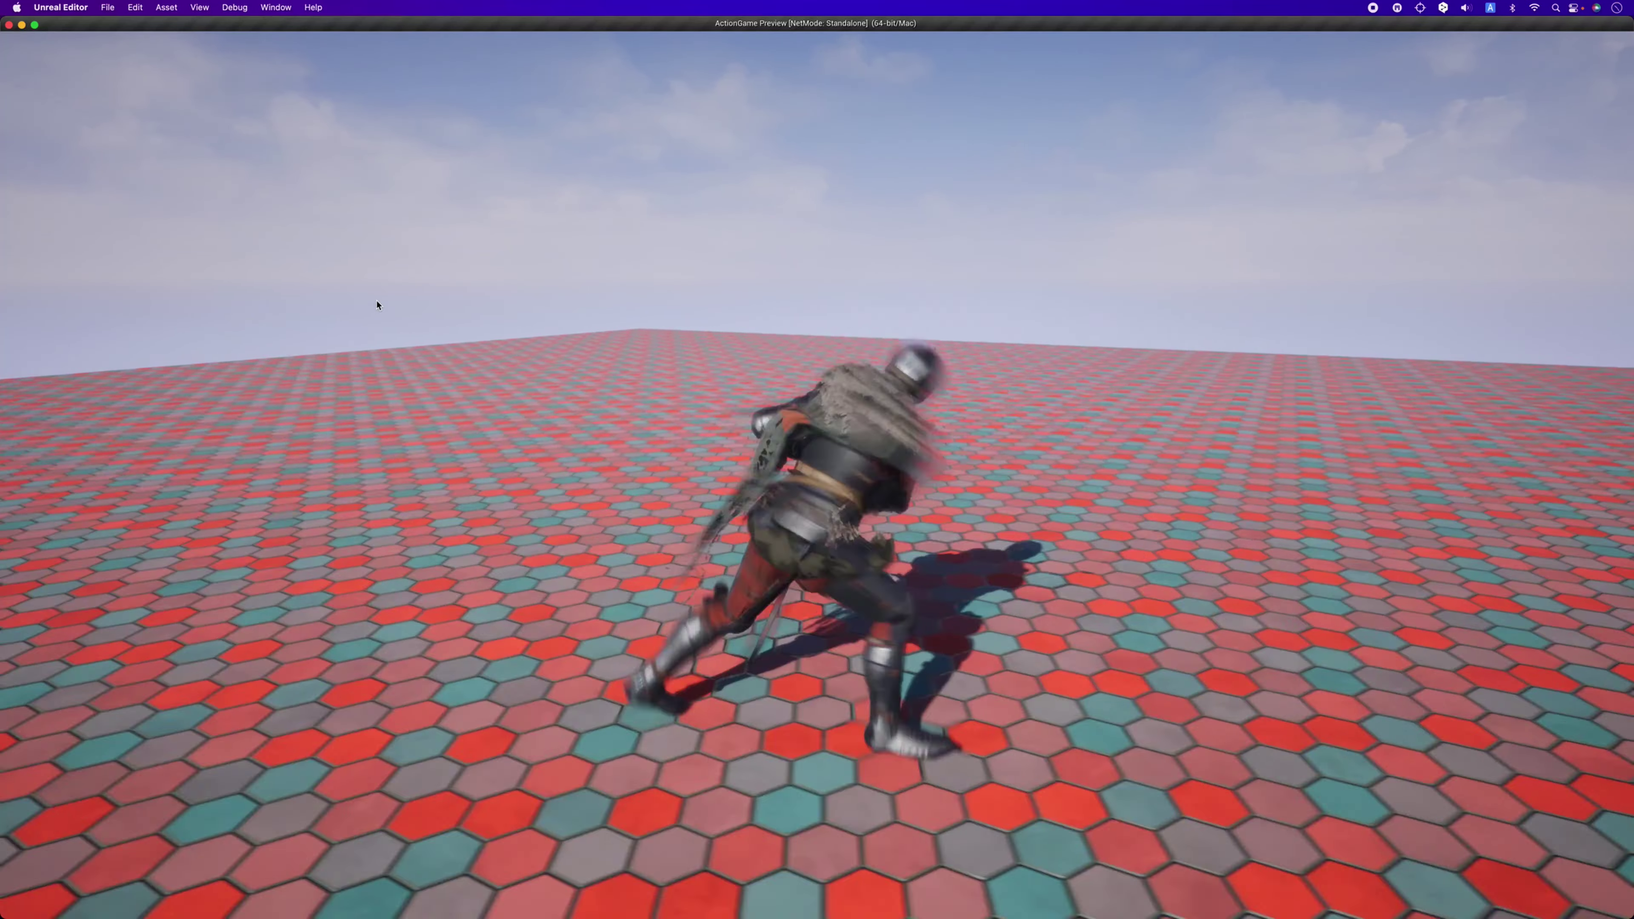
pyautogui.press('d')
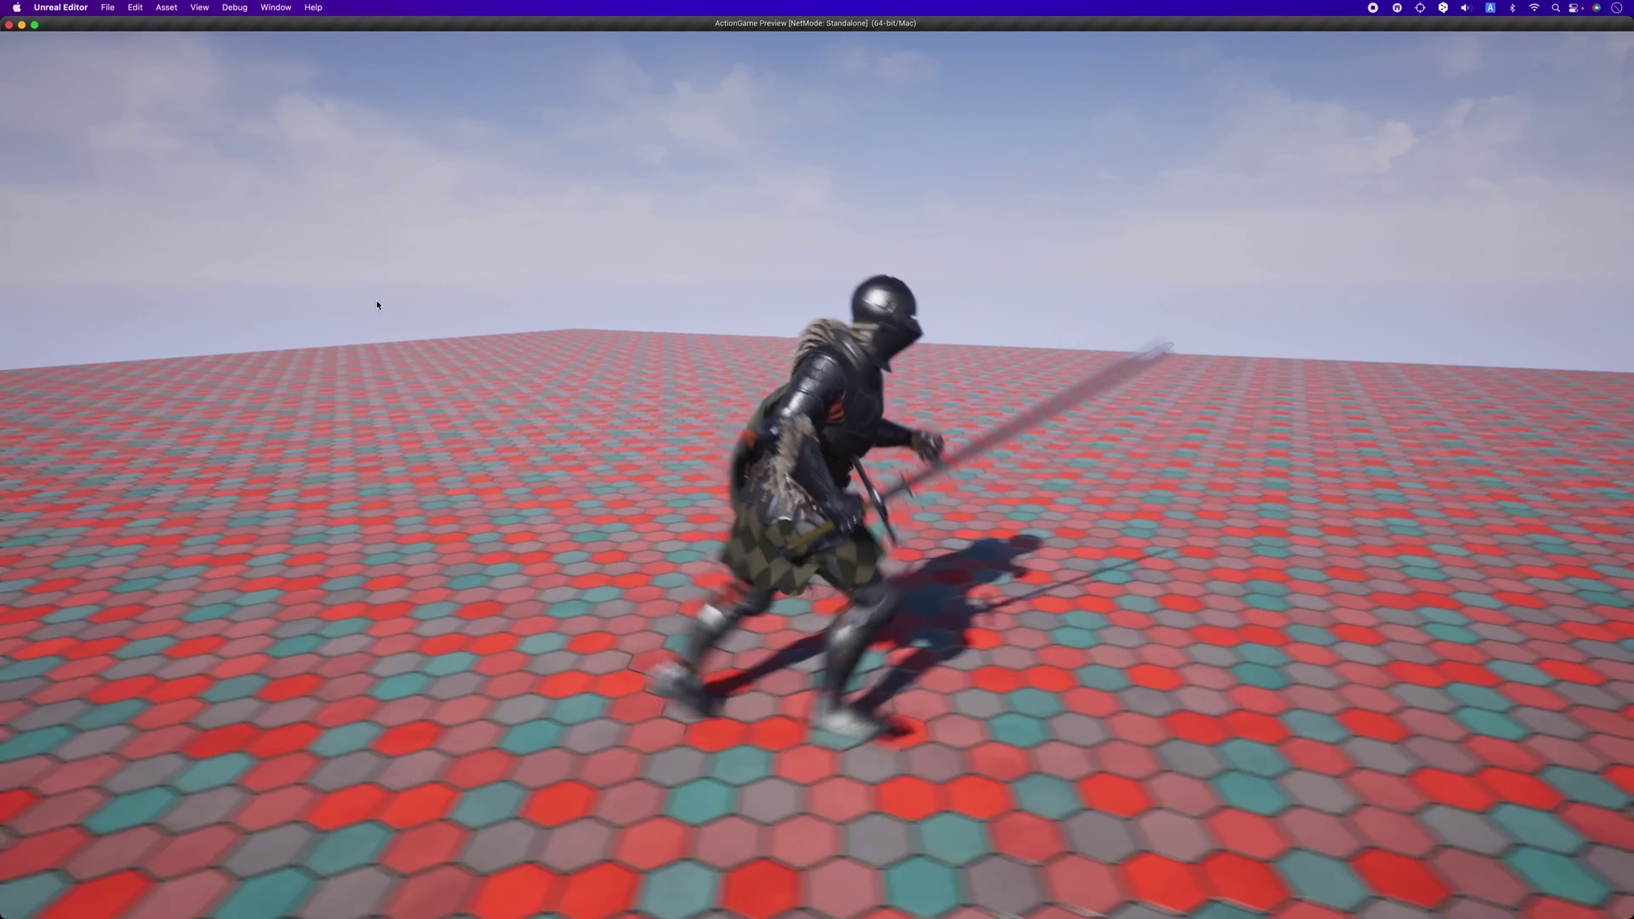
pyautogui.click(377, 304)
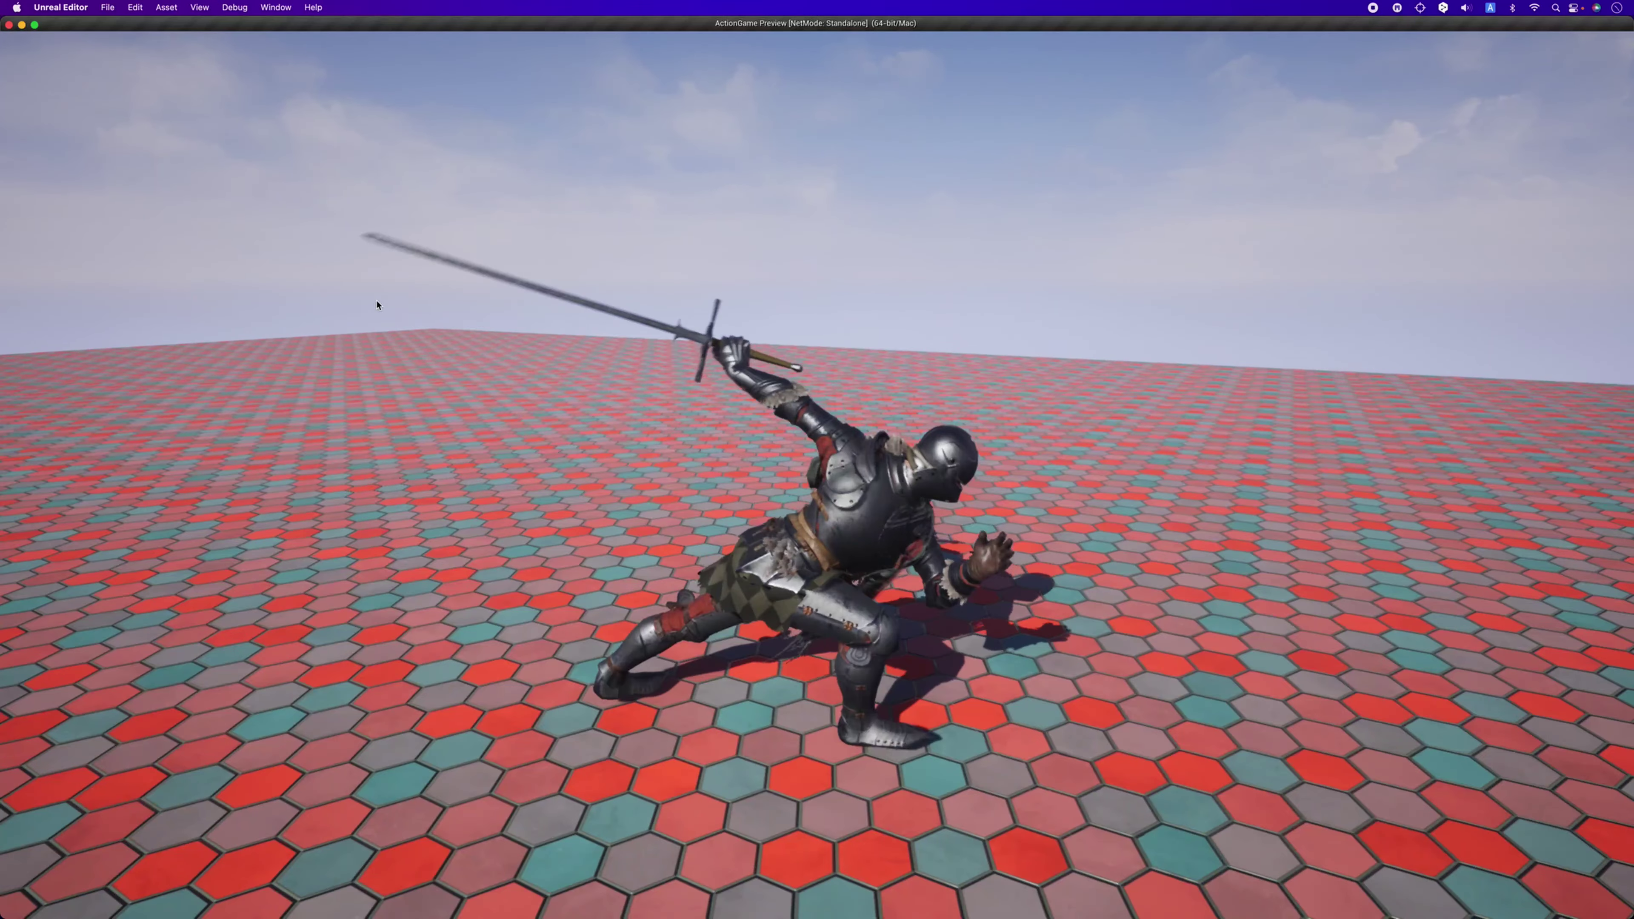